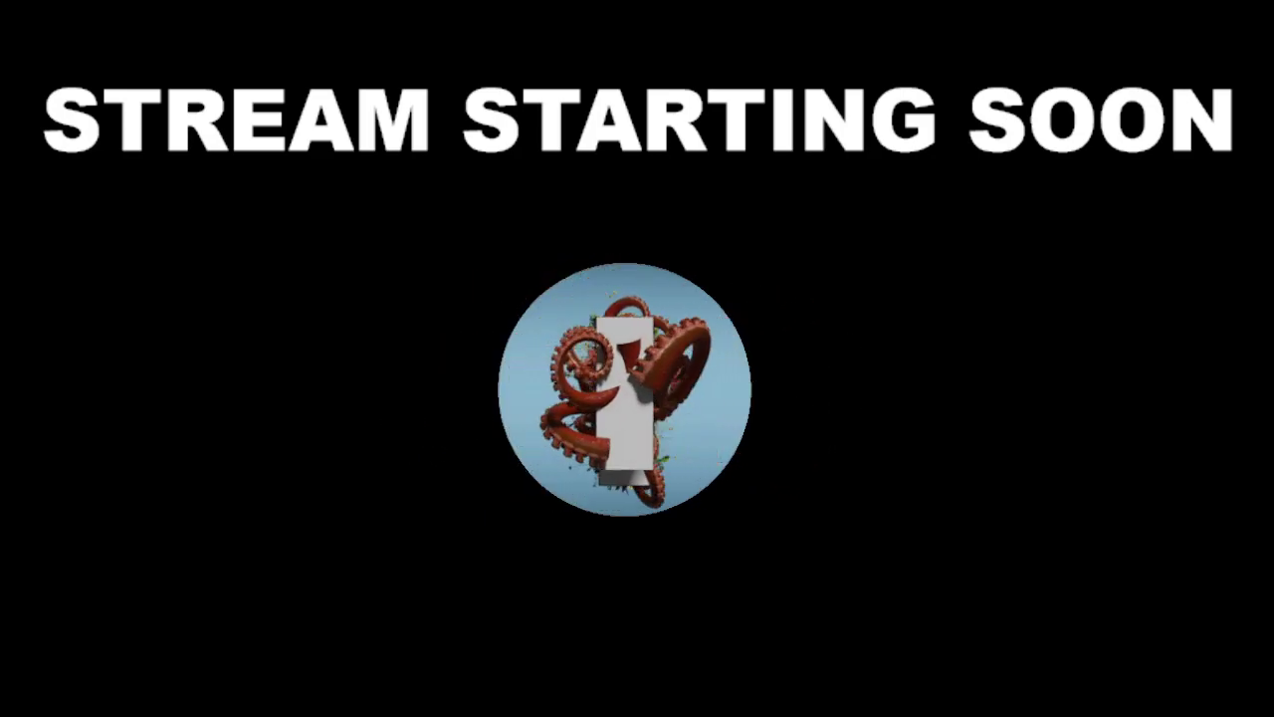
- Switch the live stream from the starting screen to the scene named Scene in Streamlabs Desktop
left_click(213, 518)
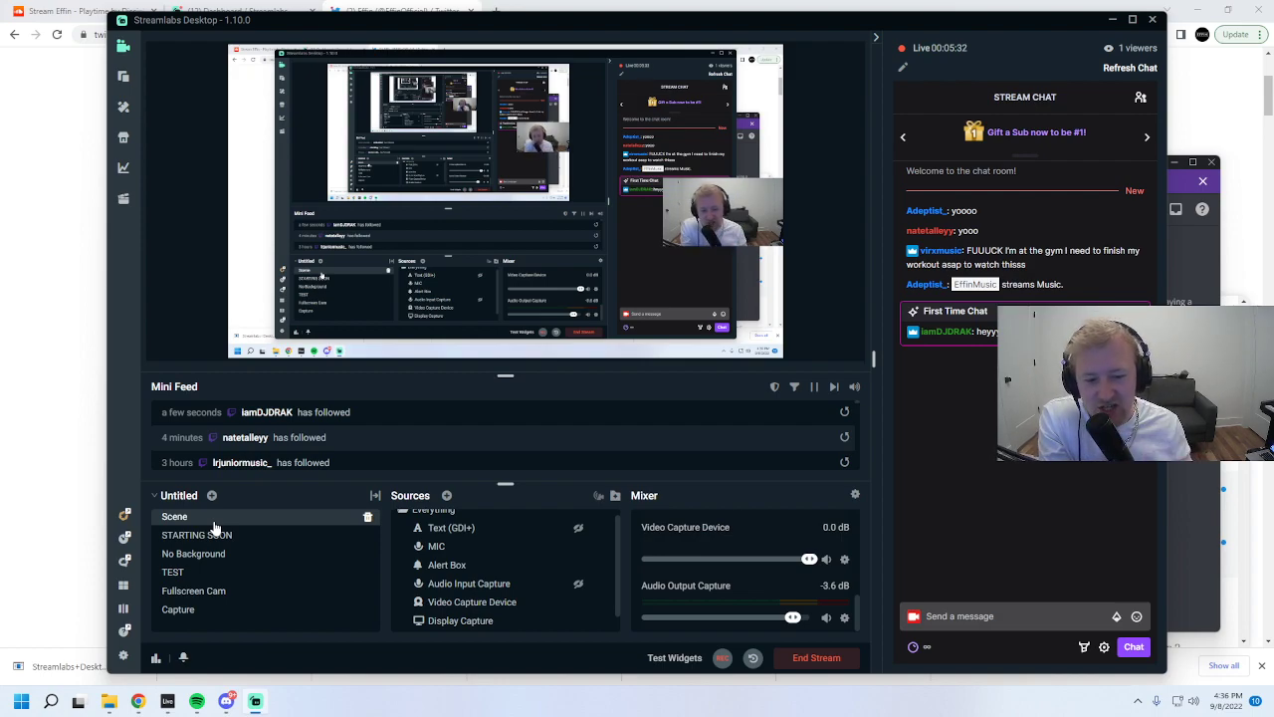
scroll(741, 560, "down", 5)
scroll(767, 573, "down", 1)
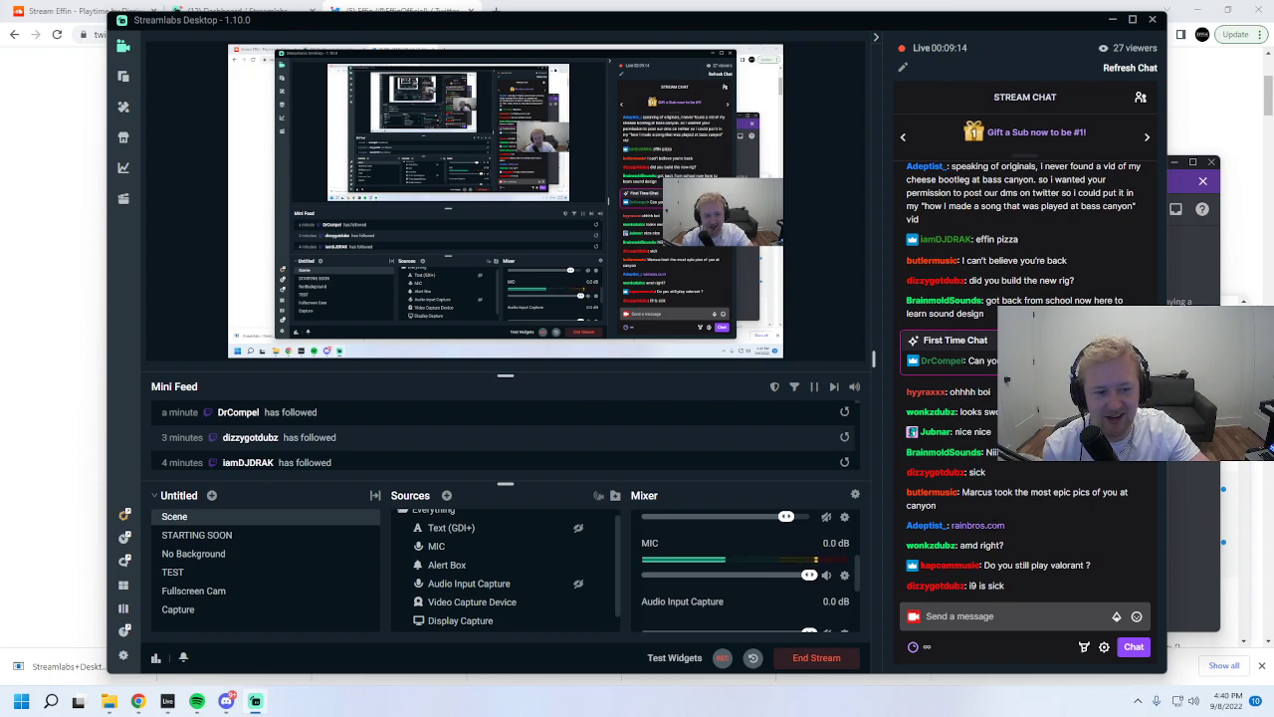
double_click(993, 526)
left_click(1058, 525)
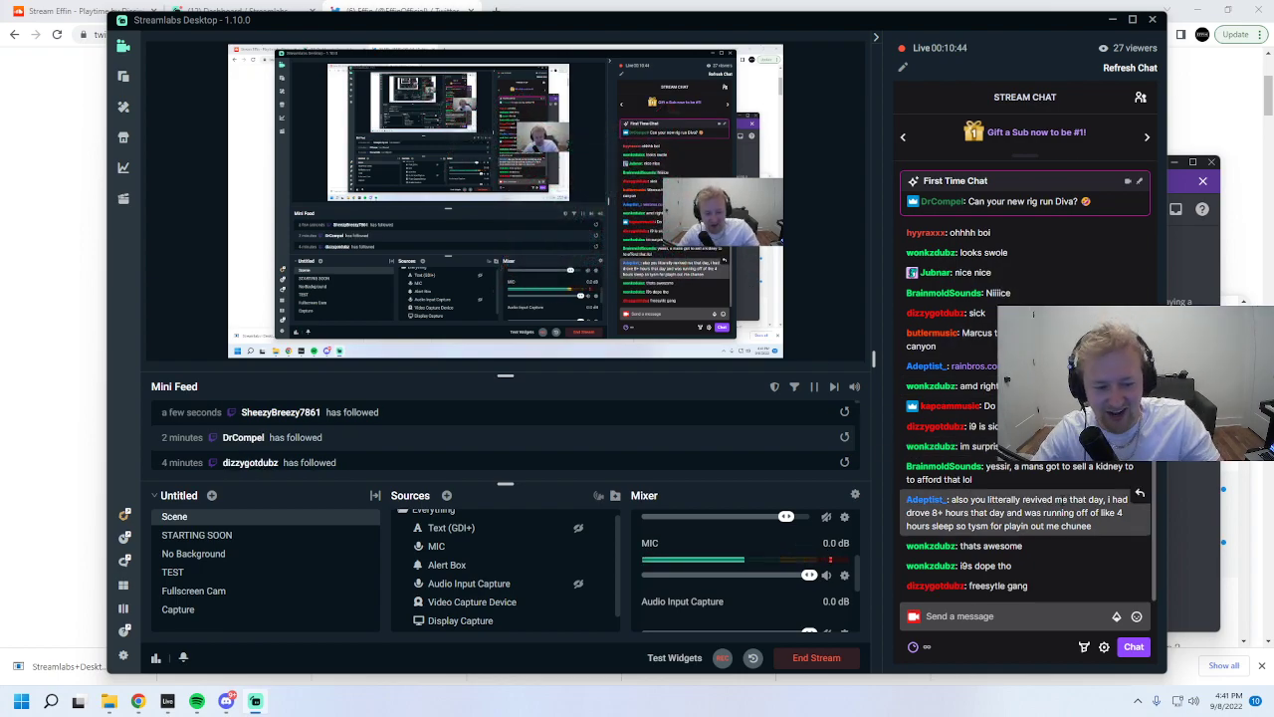
- Switch to the playtime project in Ableton Live, narrow the browser and fold the DROP group
left_click(169, 703)
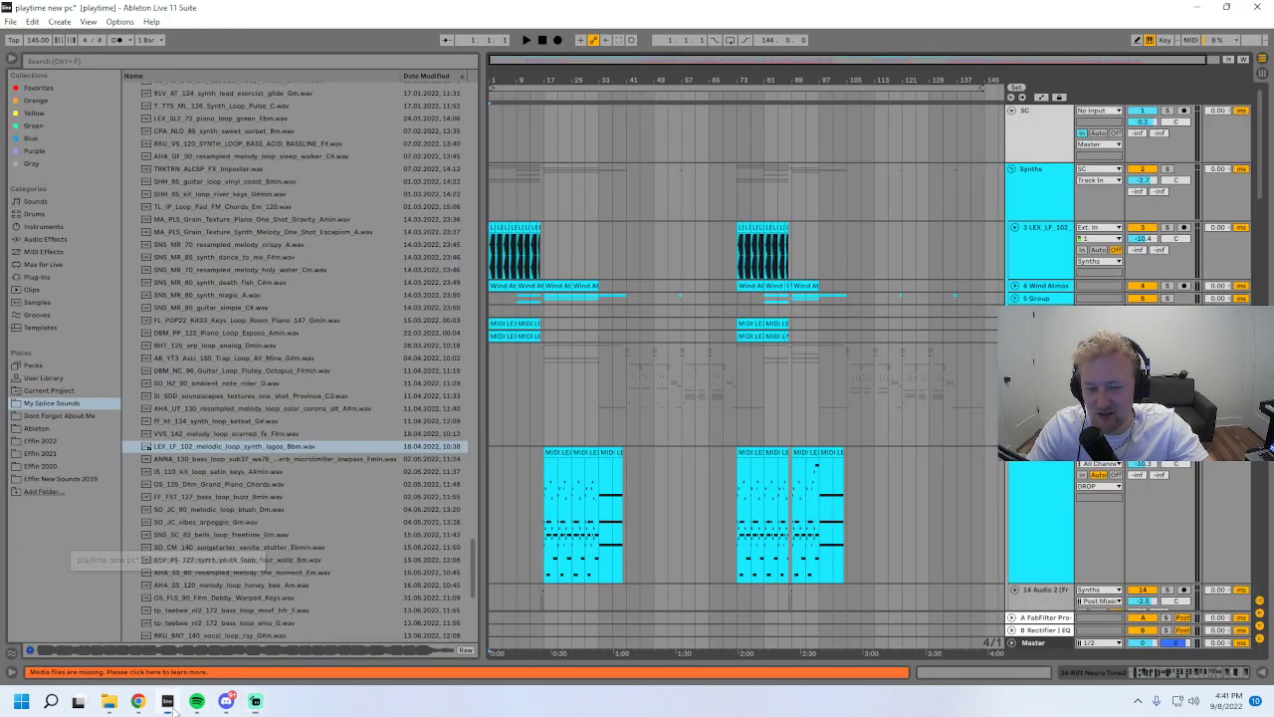
left_click_drag(481, 322, 401, 322)
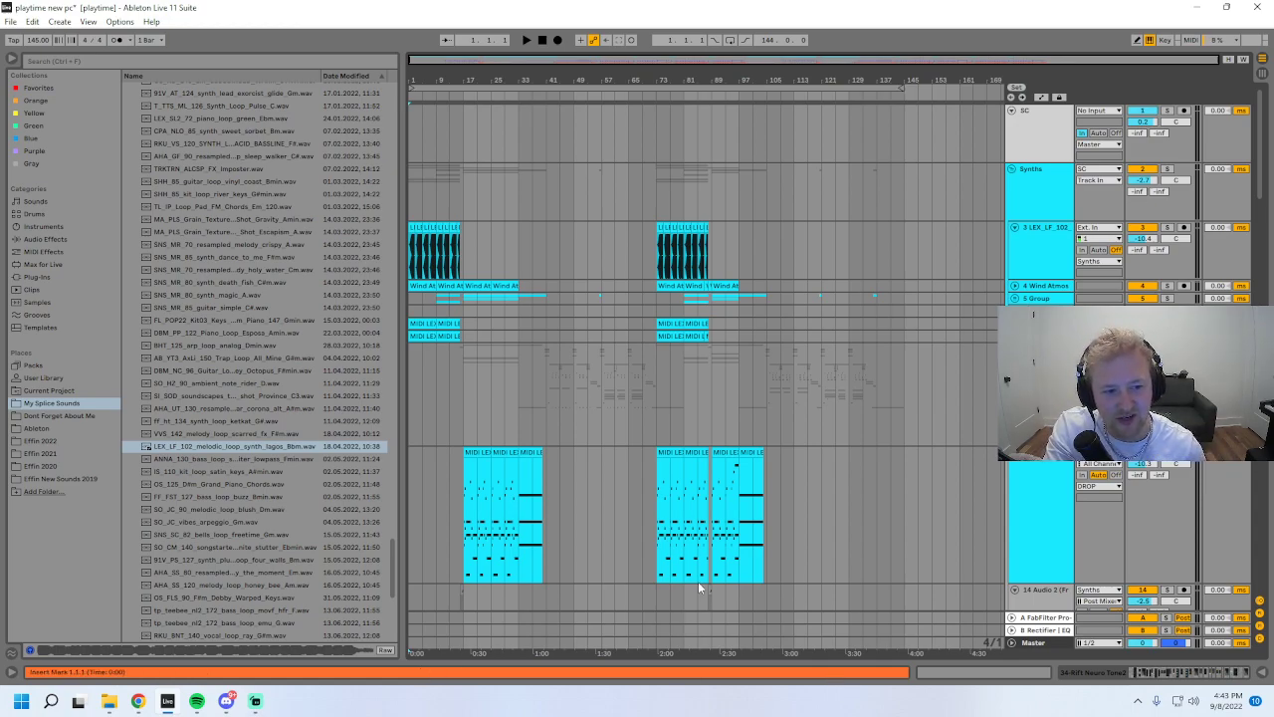
scroll(962, 435, "down", 3)
mouse_move(1259, 217)
left_mouse_down()
mouse_move(1257, 599)
mouse_move(1258, 194)
left_mouse_up()
left_click(1015, 348)
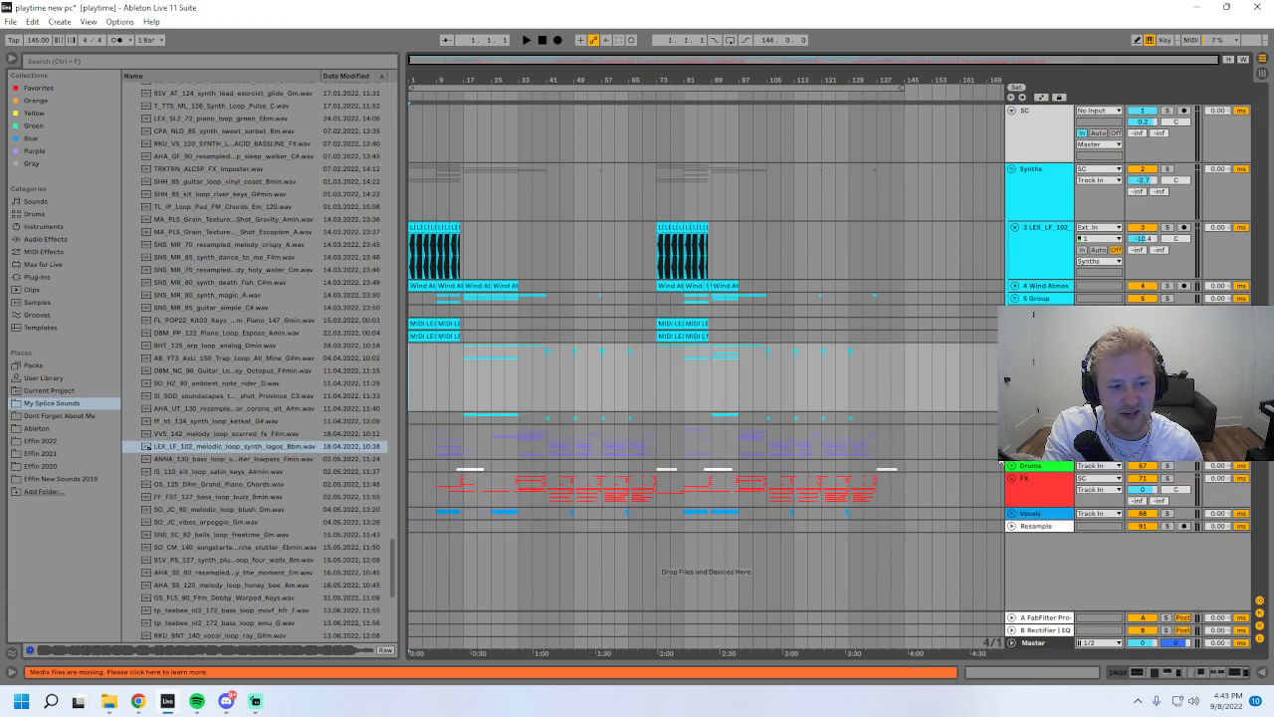
left_click_drag(443, 72, 418, 79)
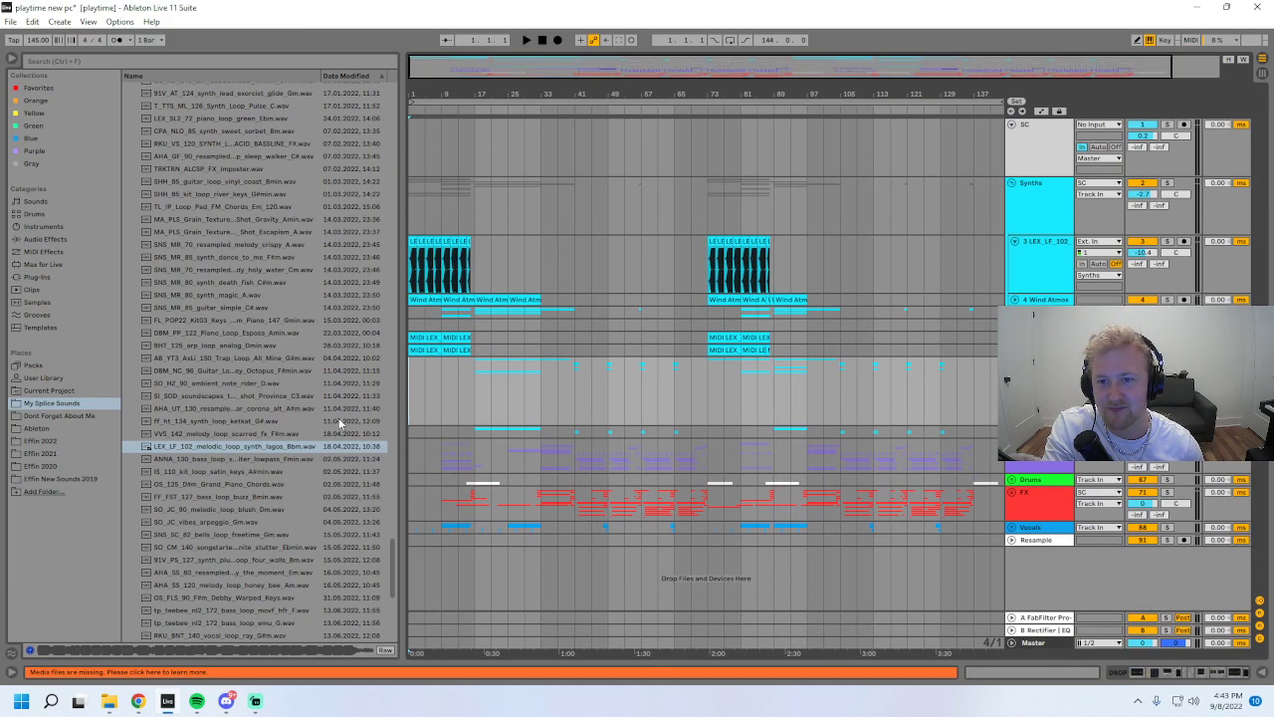
- Check the viewer chat in Streamlabs Desktop and return to Ableton Live
left_click(256, 702)
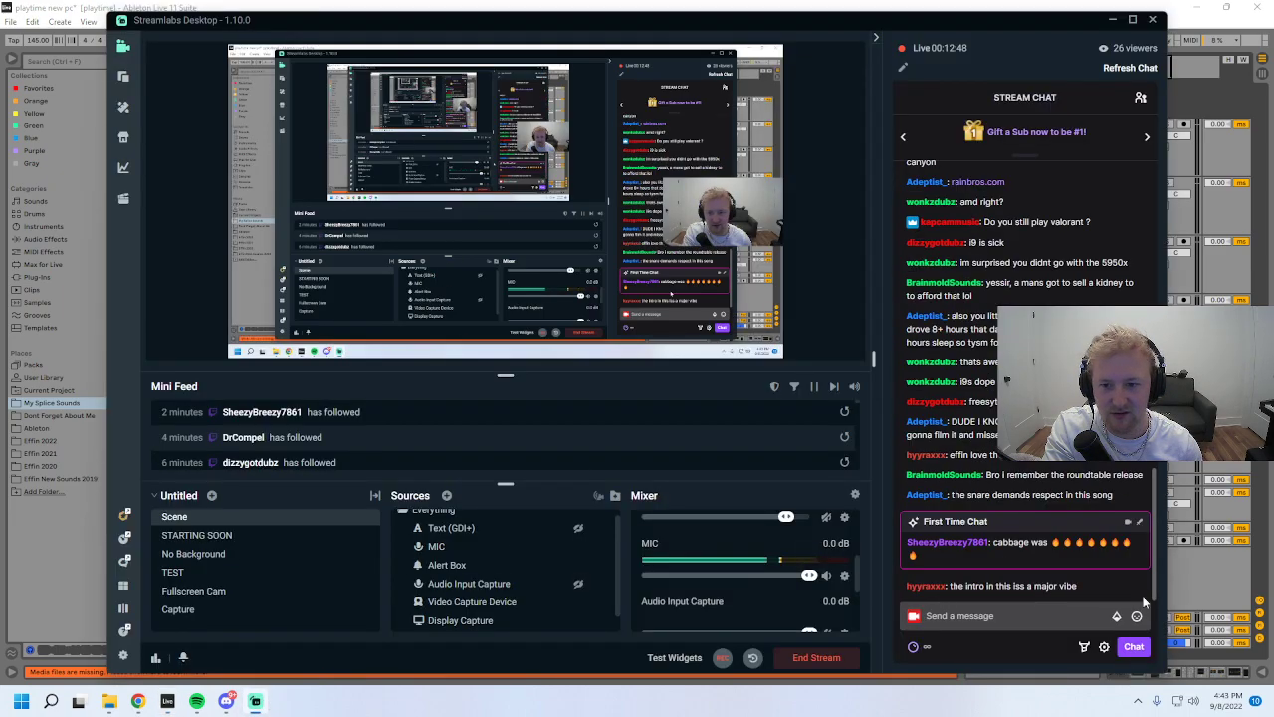
left_click(1194, 561)
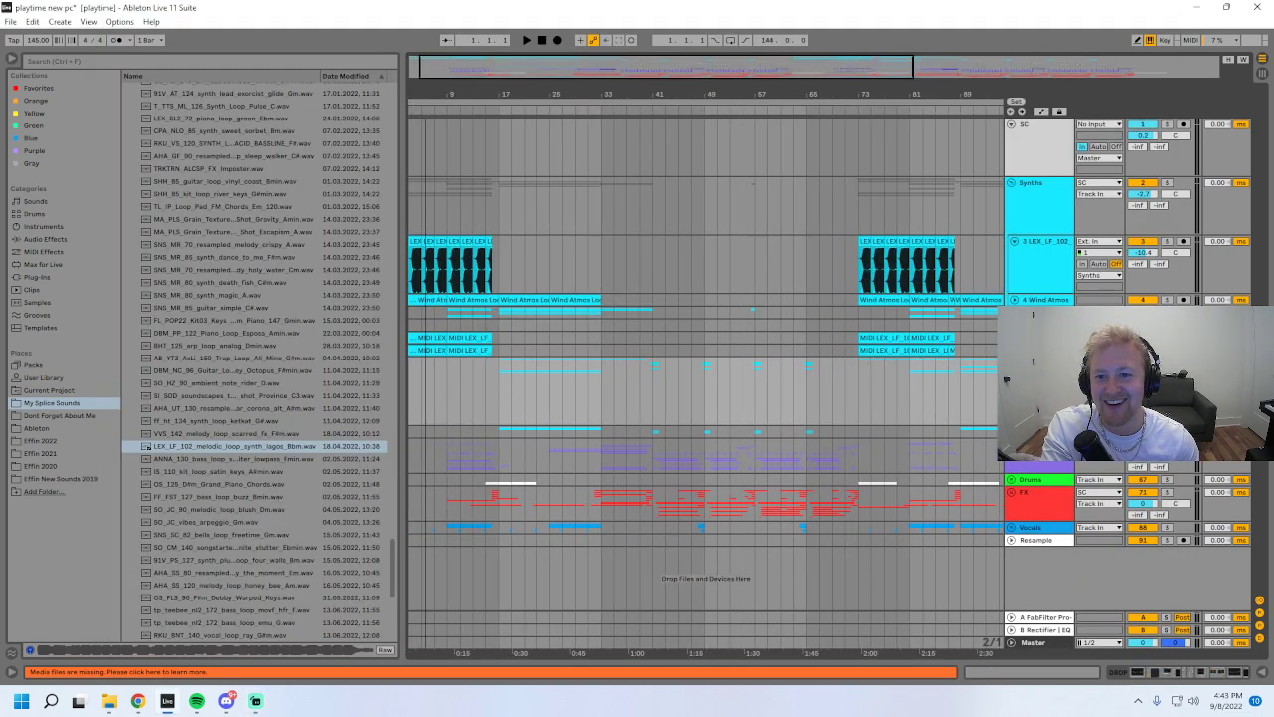
- Place the insert marker at bar 17 on the folded DROP group in the arrangement
key("plus")
key("plus")
key("plus")
key("plus")
key("minus")
key("Home")
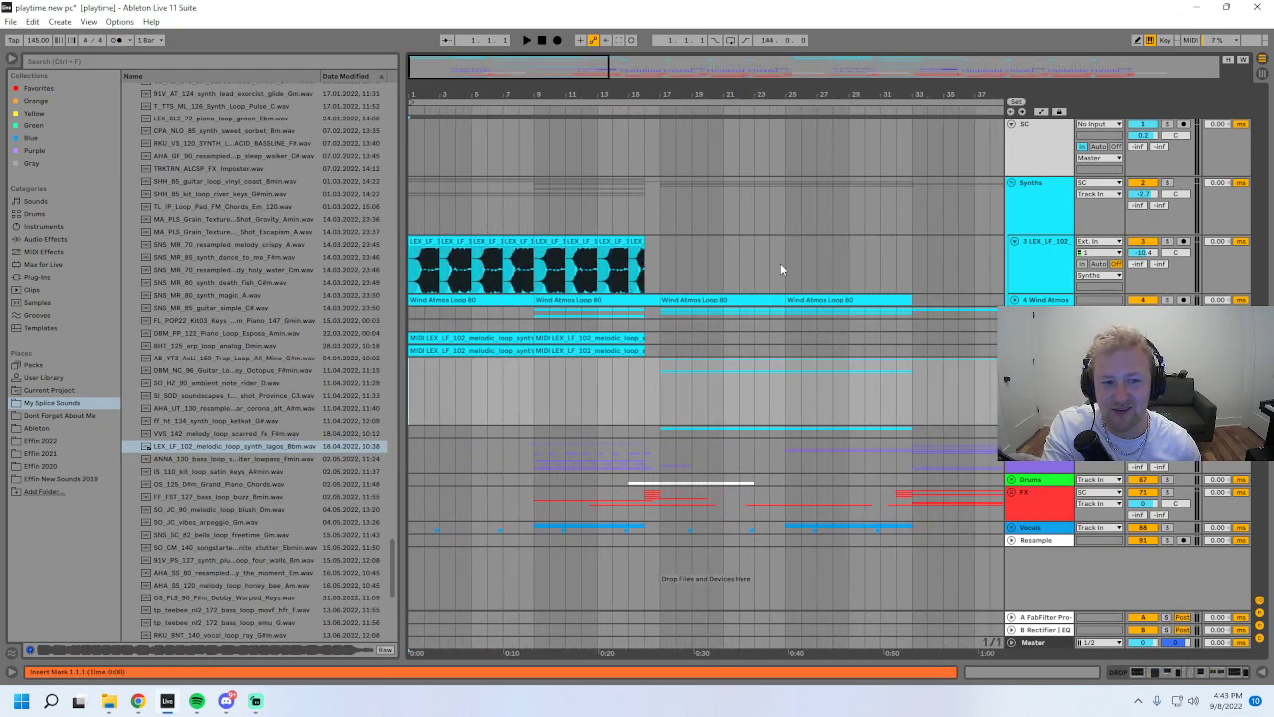
key("minus")
key("minus")
key("minus")
key("minus")
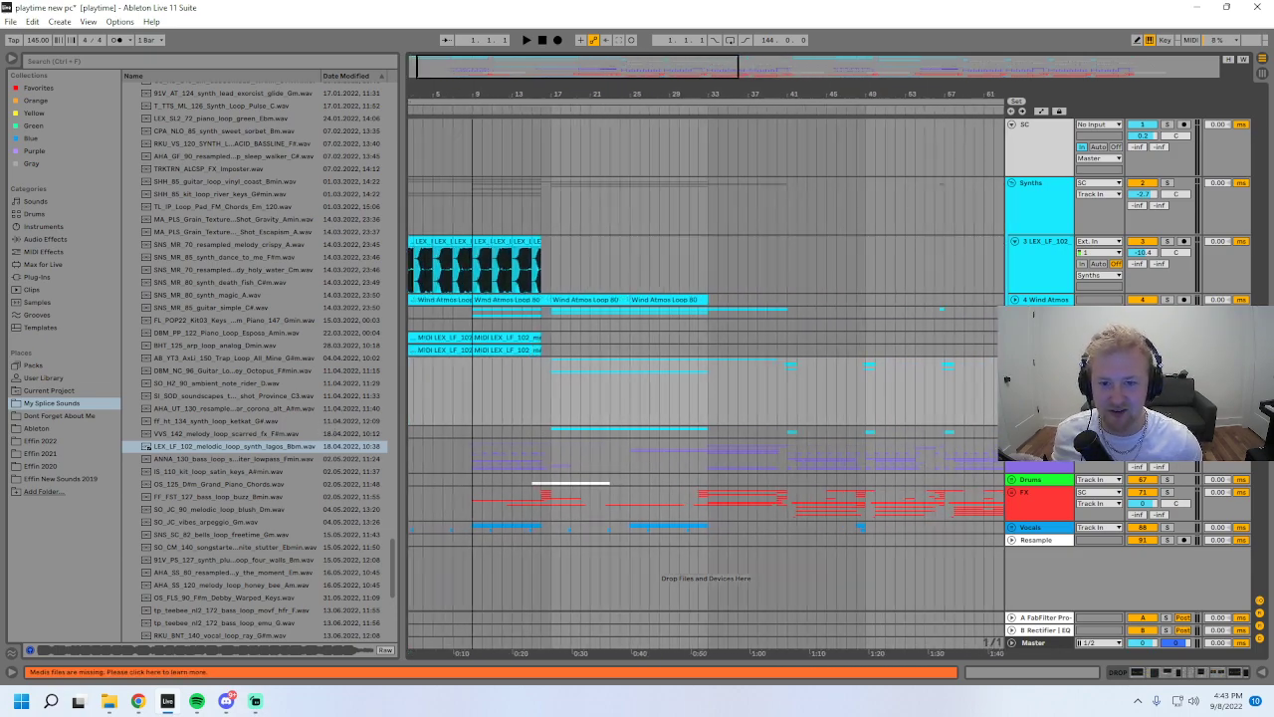
scroll(633, 403, "up", 3)
left_click(645, 392)
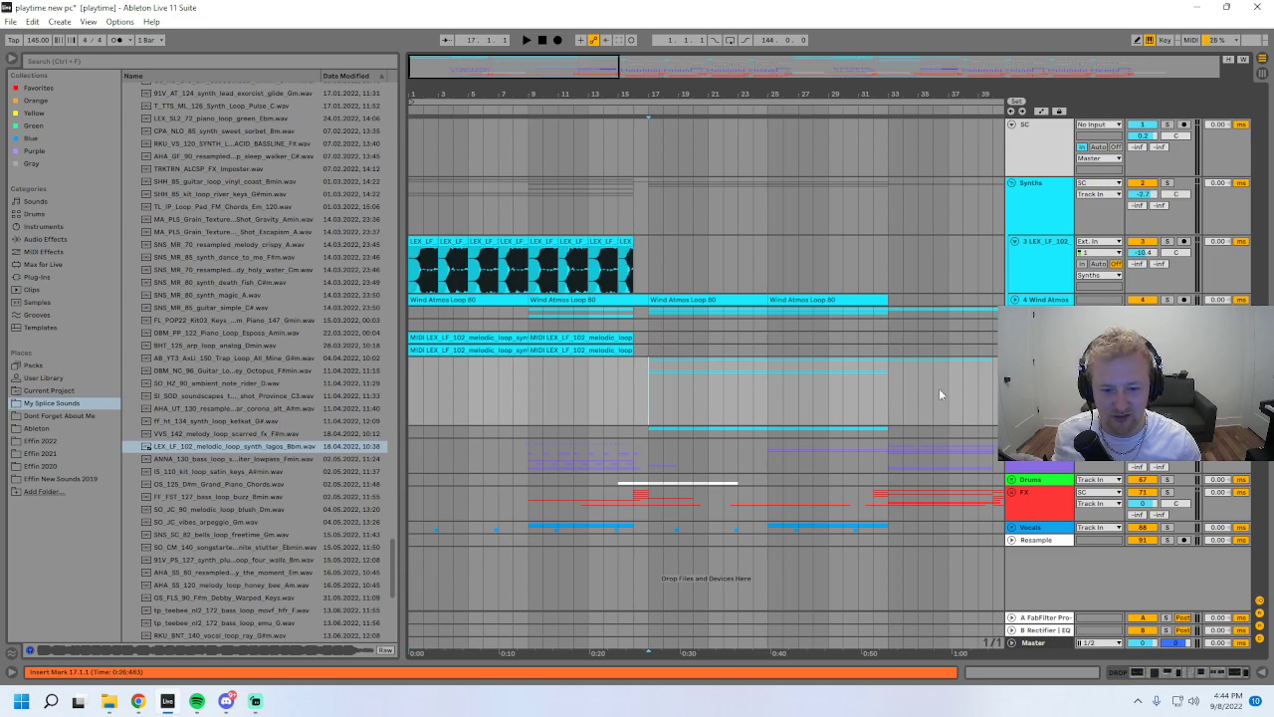
- Add a Utility at the end of the Master device chain and set its gain to -3.89 dB during playback from bar 17
double_click(1033, 642)
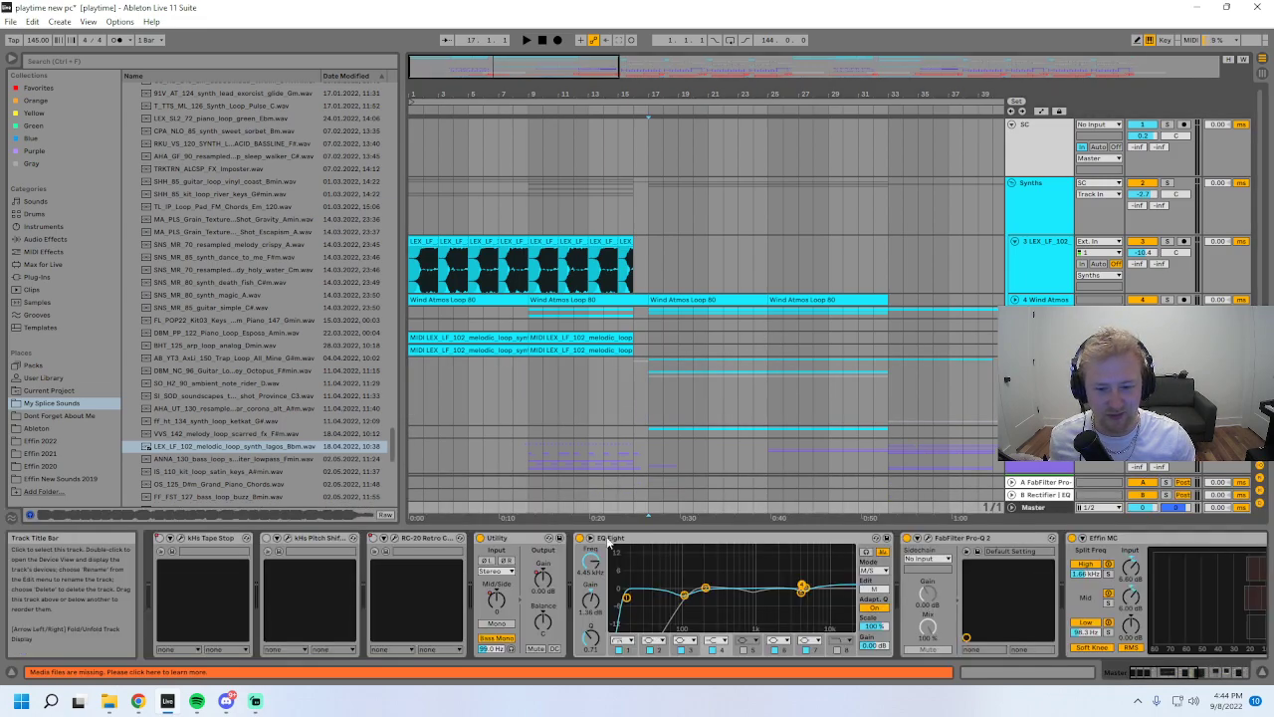
left_click(45, 239)
scroll(225, 437, "down", 4)
left_click_drag(161, 473, 980, 581)
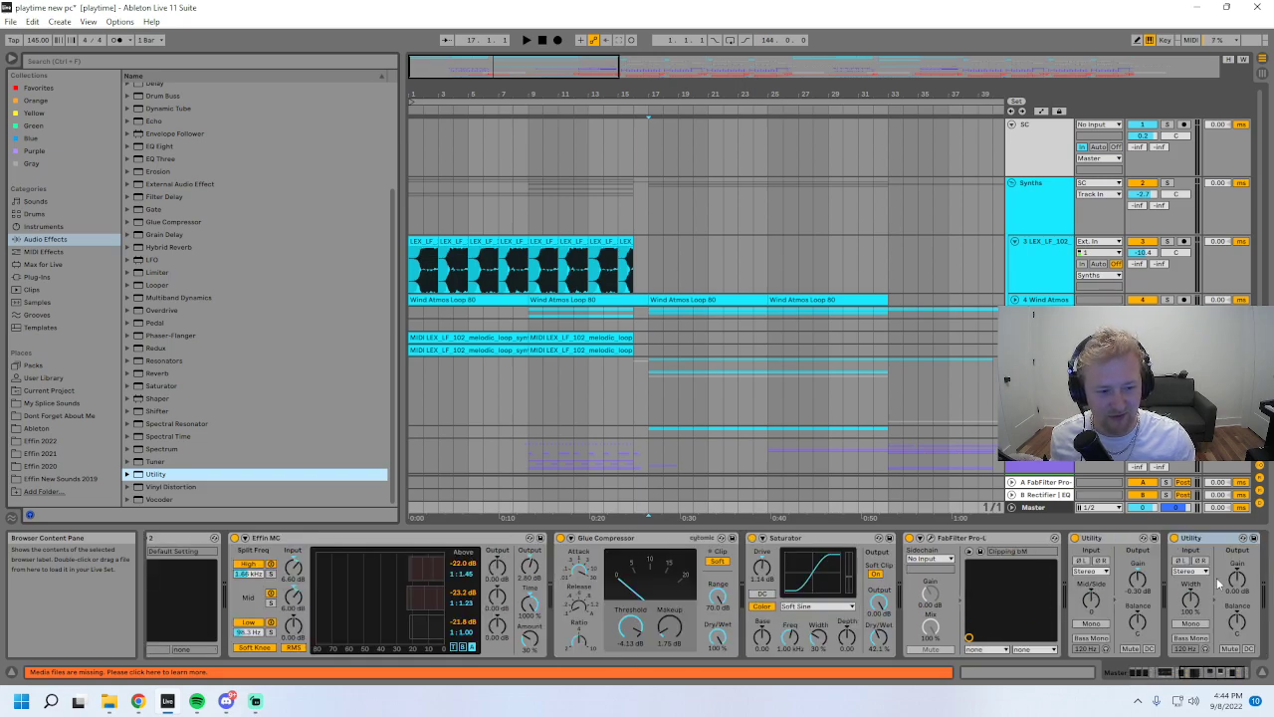
key("space")
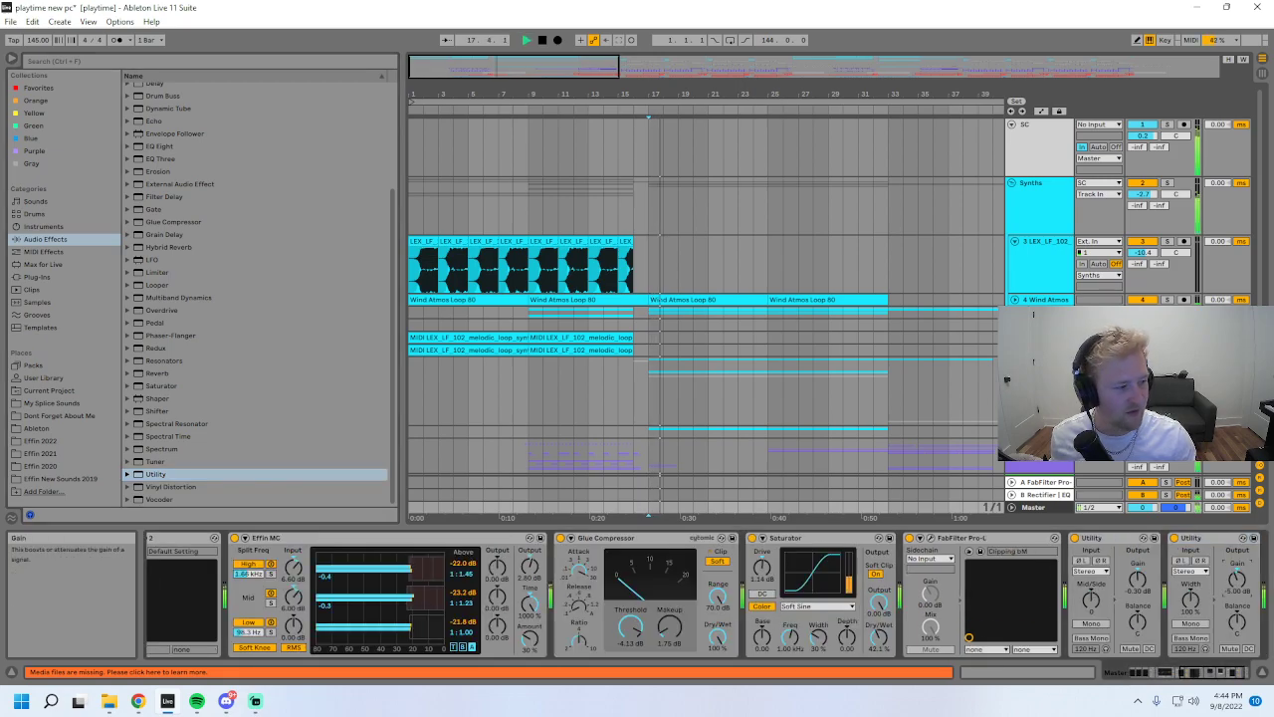
left_click_drag(1237, 583, 1237, 576)
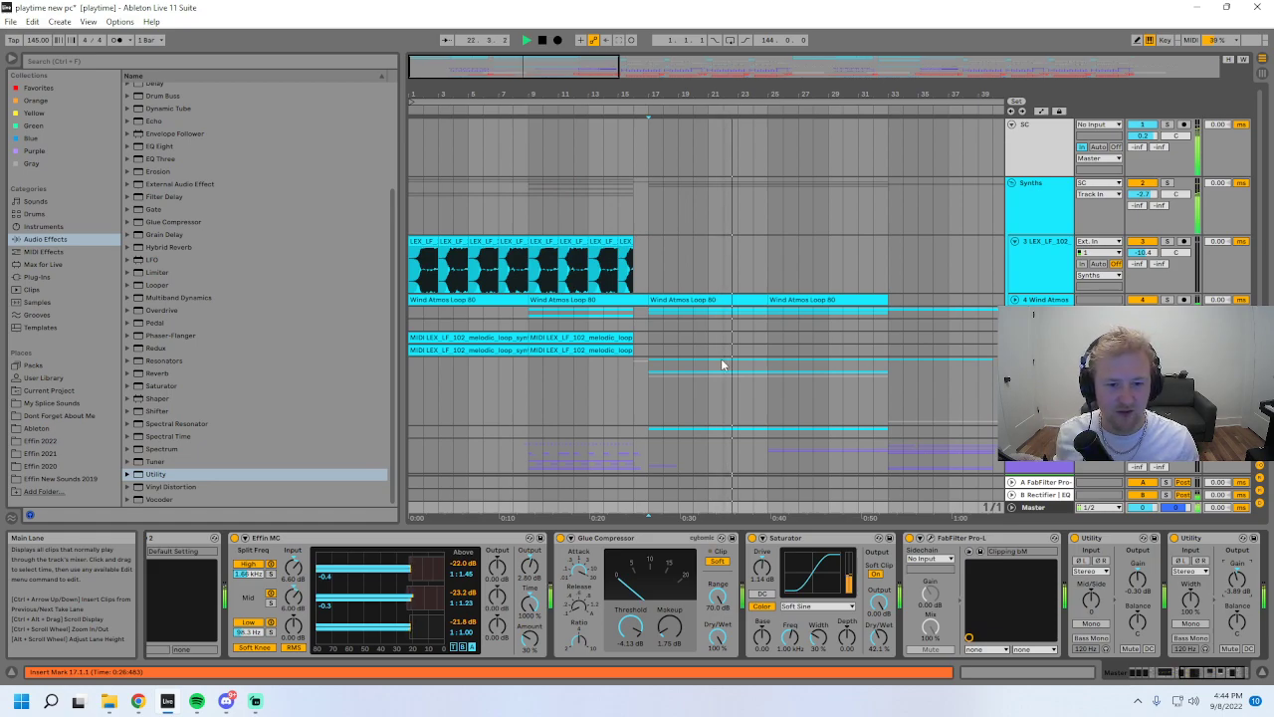
scroll(683, 367, "up", 3)
scroll(682, 367, "down", 1)
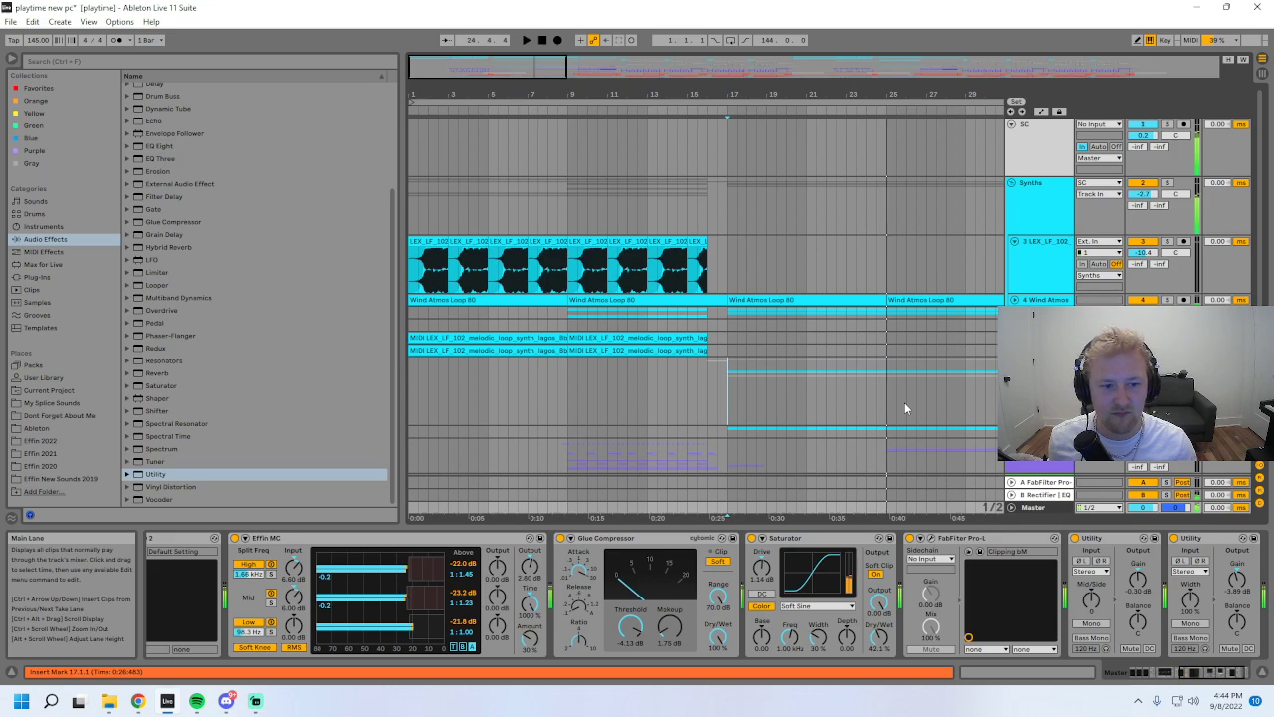
- Show the first LEX_LF_102 clip's source sample in the browser and widen the browser to read the full file name
left_click(438, 267)
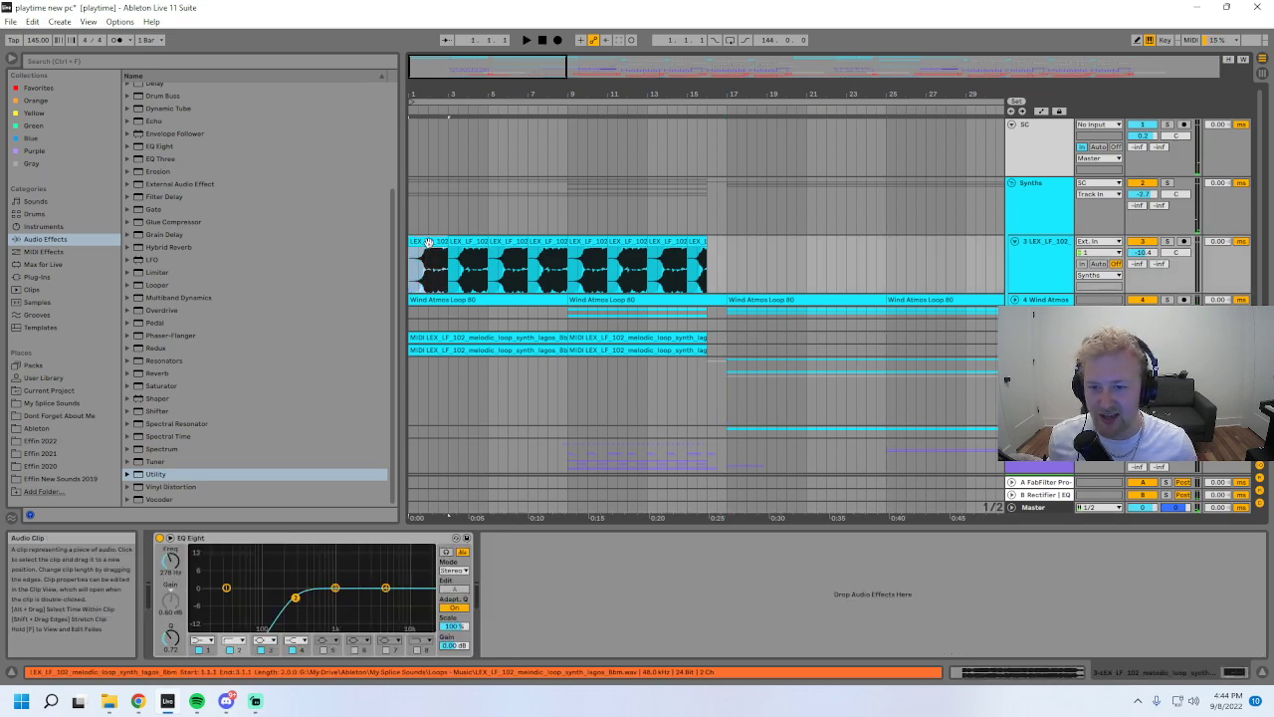
right_click(430, 244)
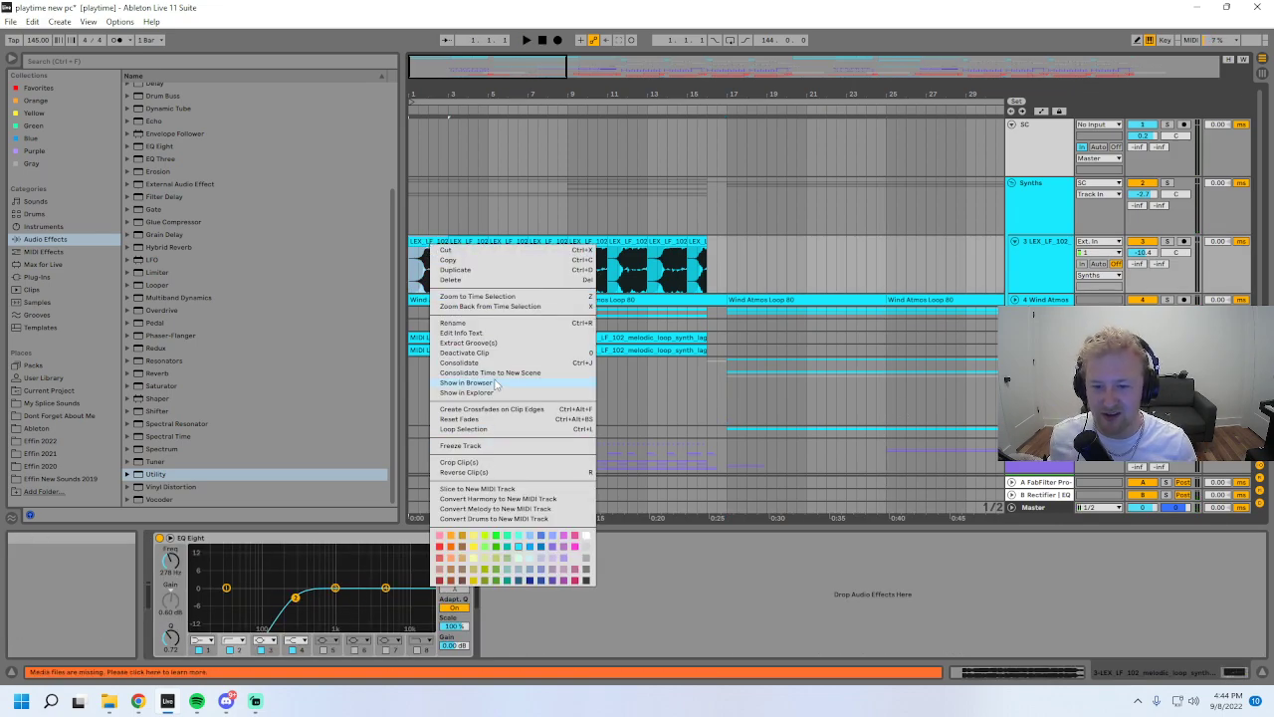
left_click(495, 382)
scroll(209, 434, "down", 2)
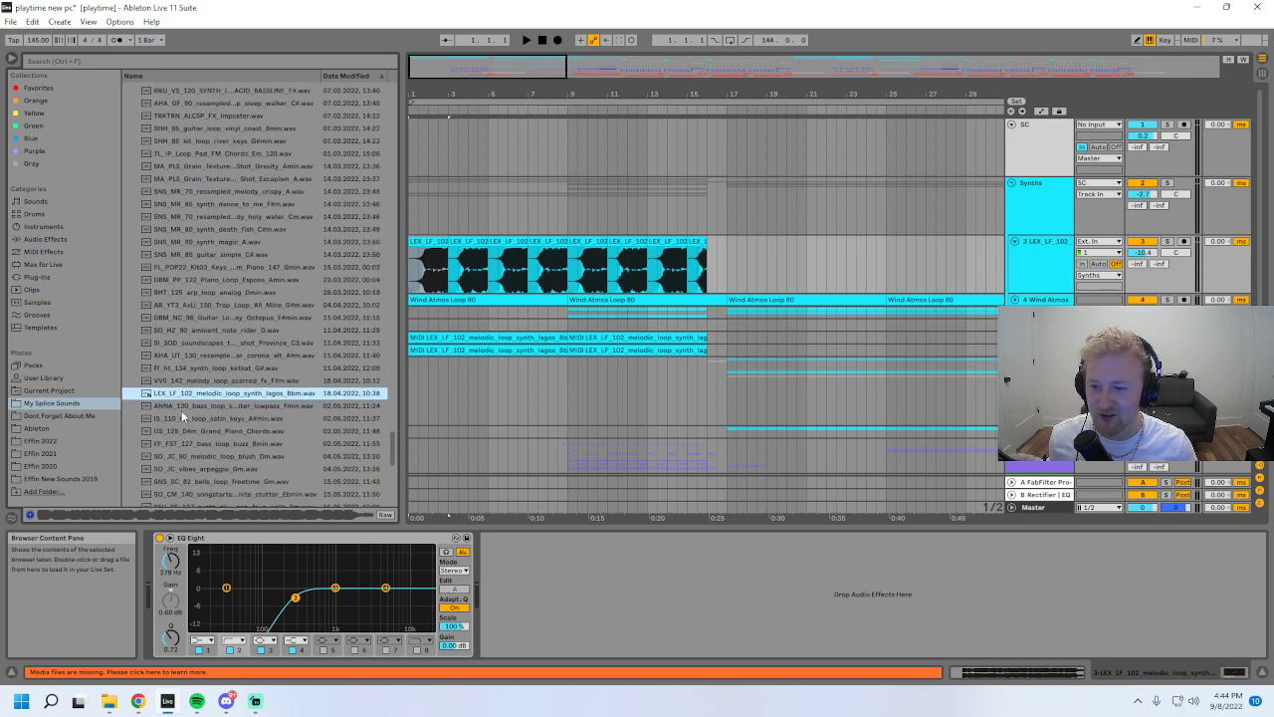
left_click_drag(403, 66, 493, 100)
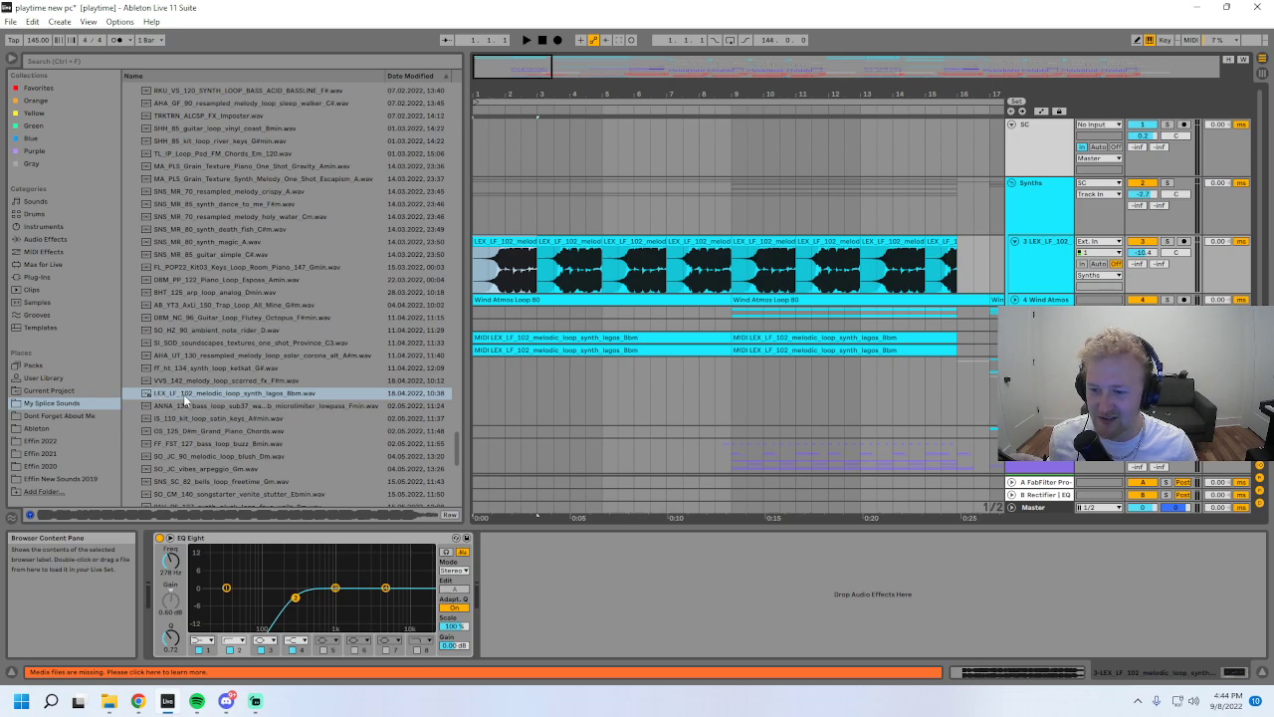
left_click(207, 392)
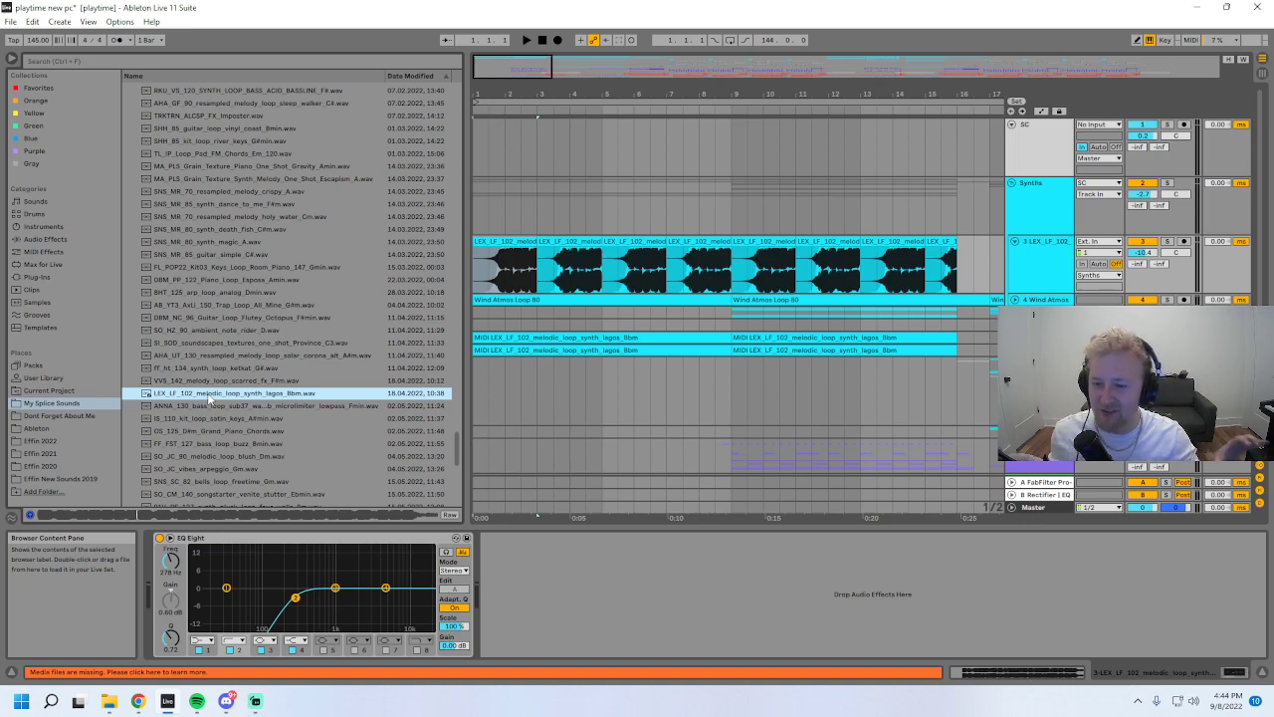
- Solo the LEX_LF_102 track to hear its opening loop from bar 1, clear the solo and select the Synths group
left_click(819, 365)
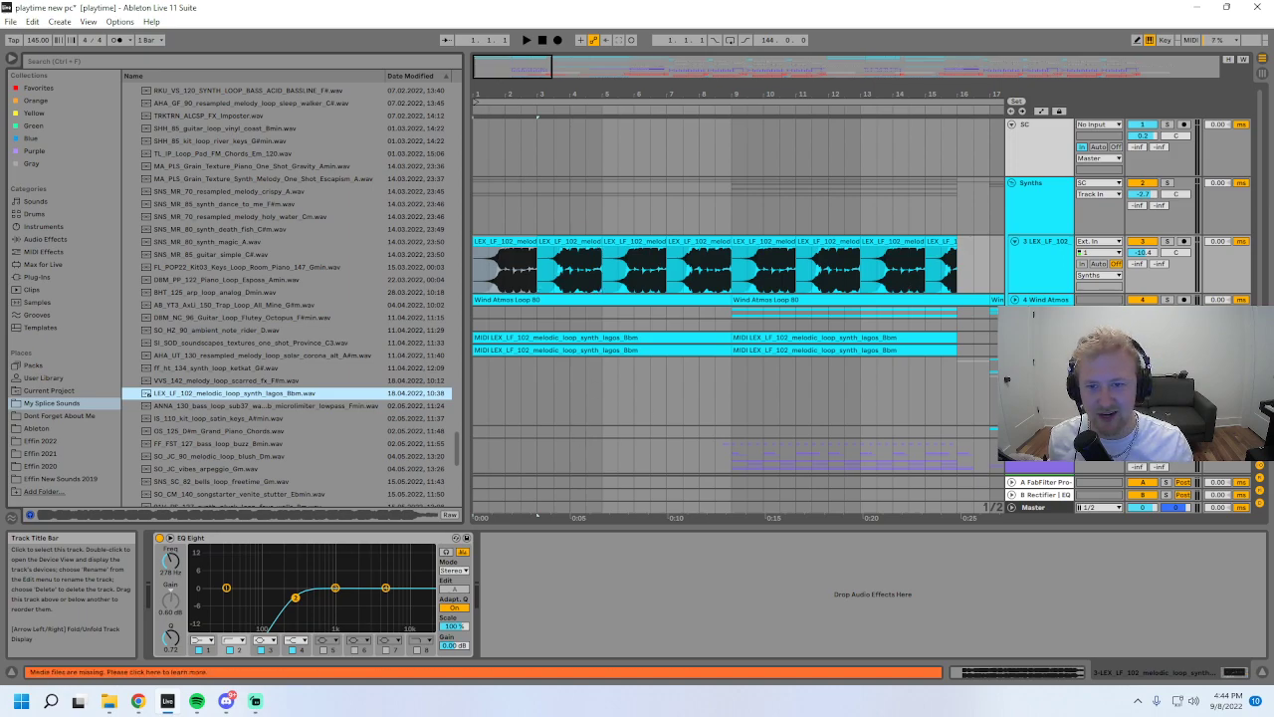
scroll(661, 391, "down", 2)
scroll(660, 396, "down", 2)
scroll(748, 365, "up", 2)
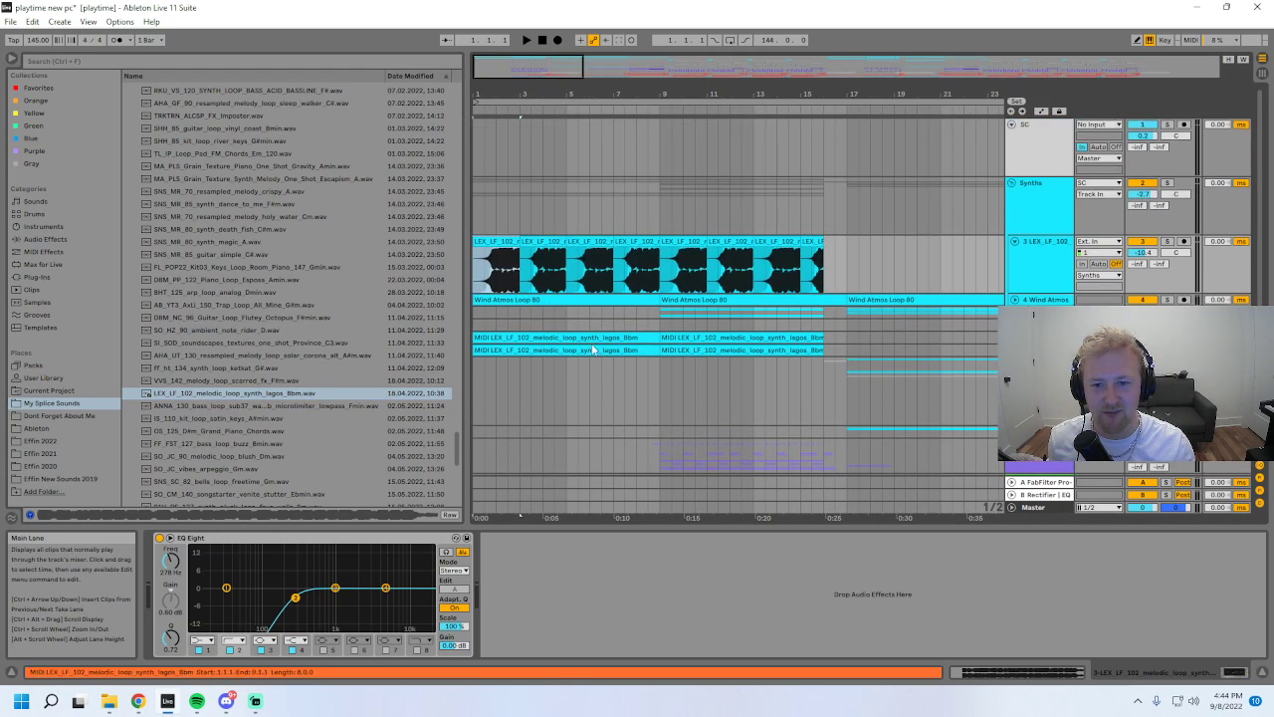
key("space")
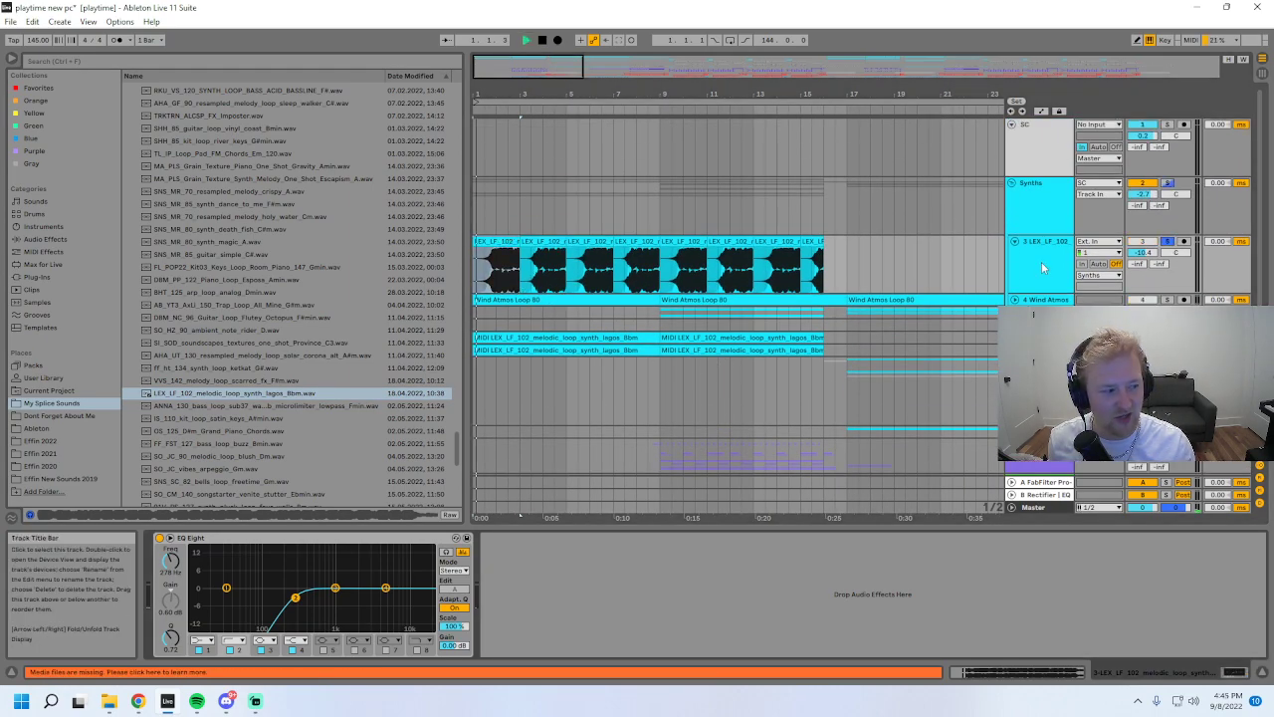
left_click_drag(519, 94, 555, 150)
key("space")
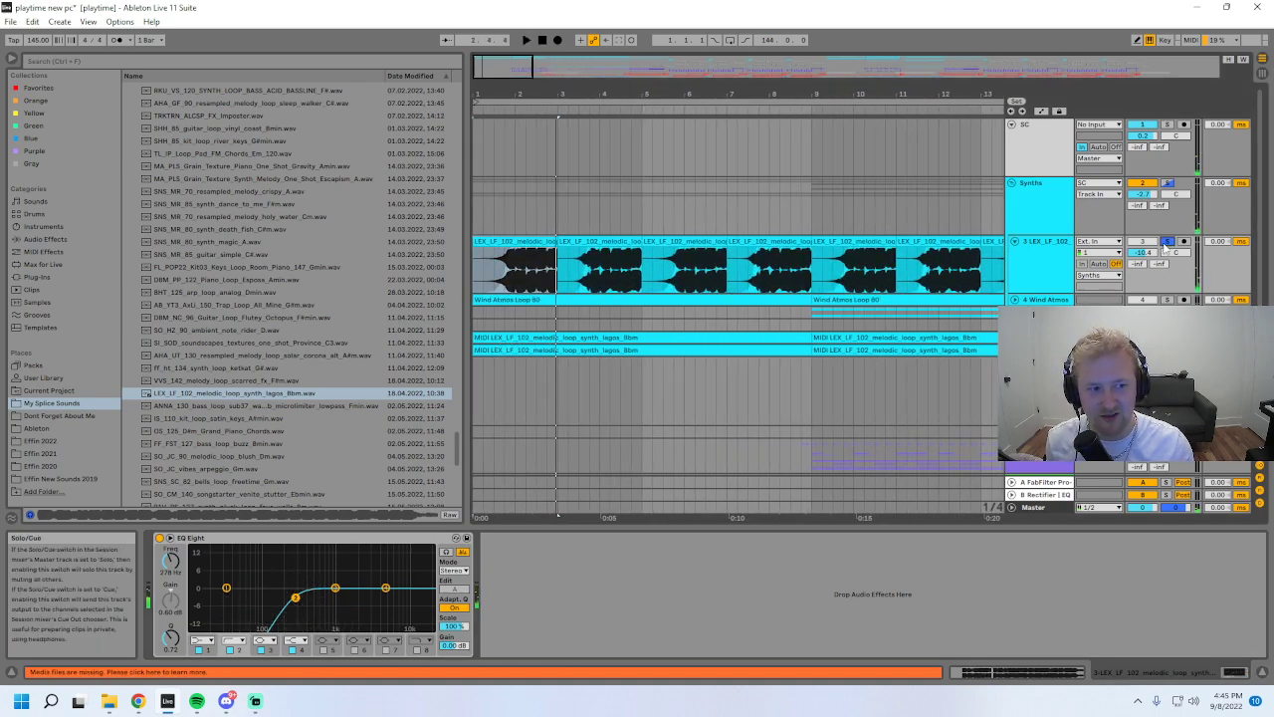
left_click(1035, 218)
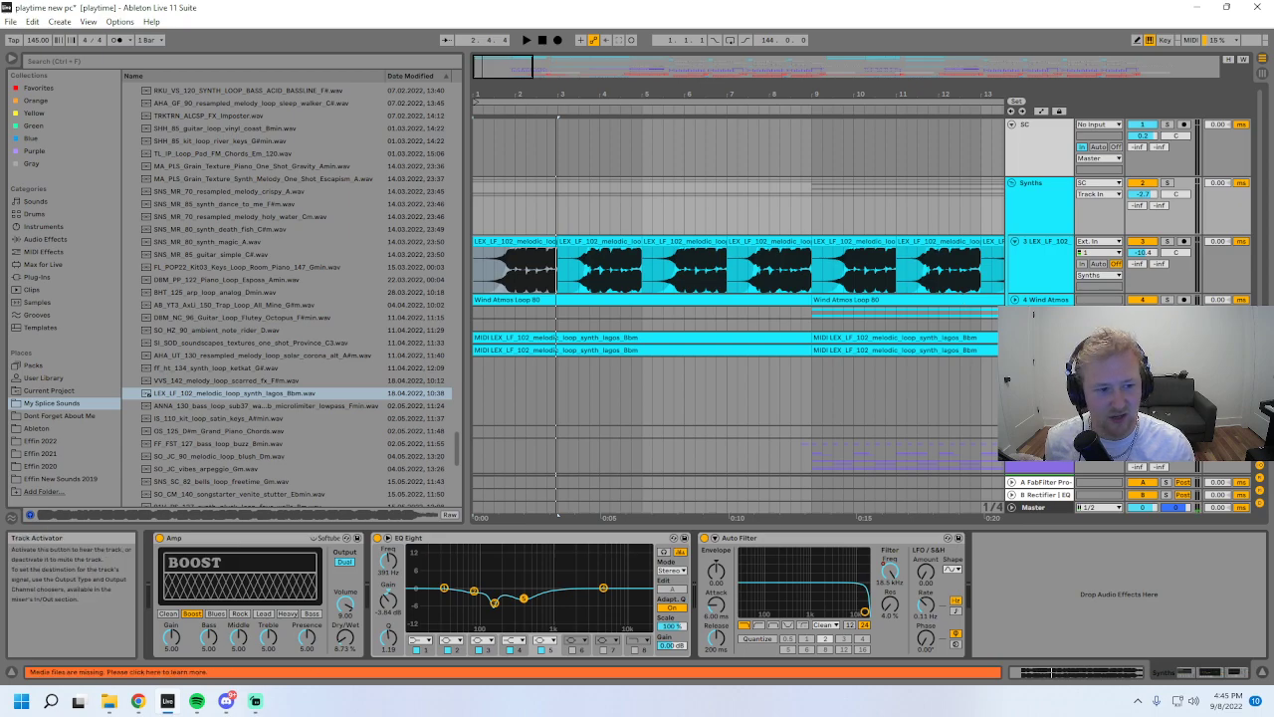
- Unfold the Sentient Shadows and Operator tracks and view the Sentient Shadows device chain
scroll(638, 130, "down", 1)
scroll(675, 297, "down", 4)
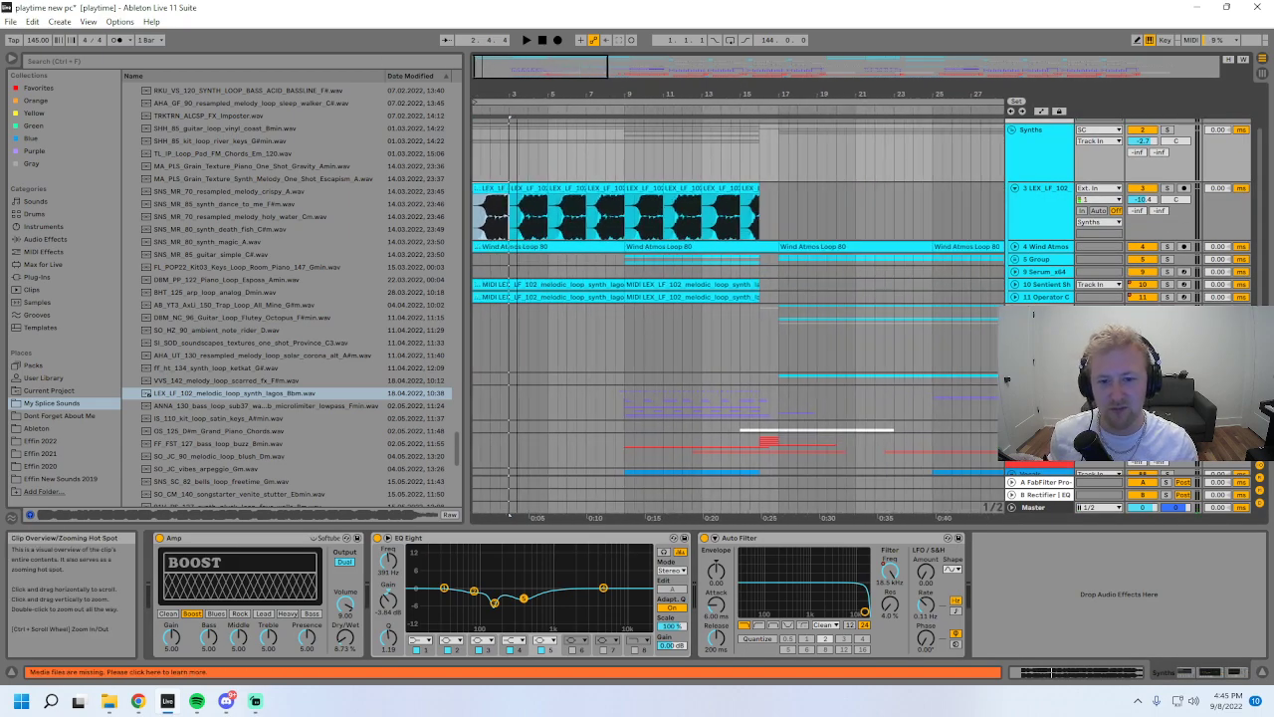
scroll(675, 297, "up", 2)
left_click(1016, 285)
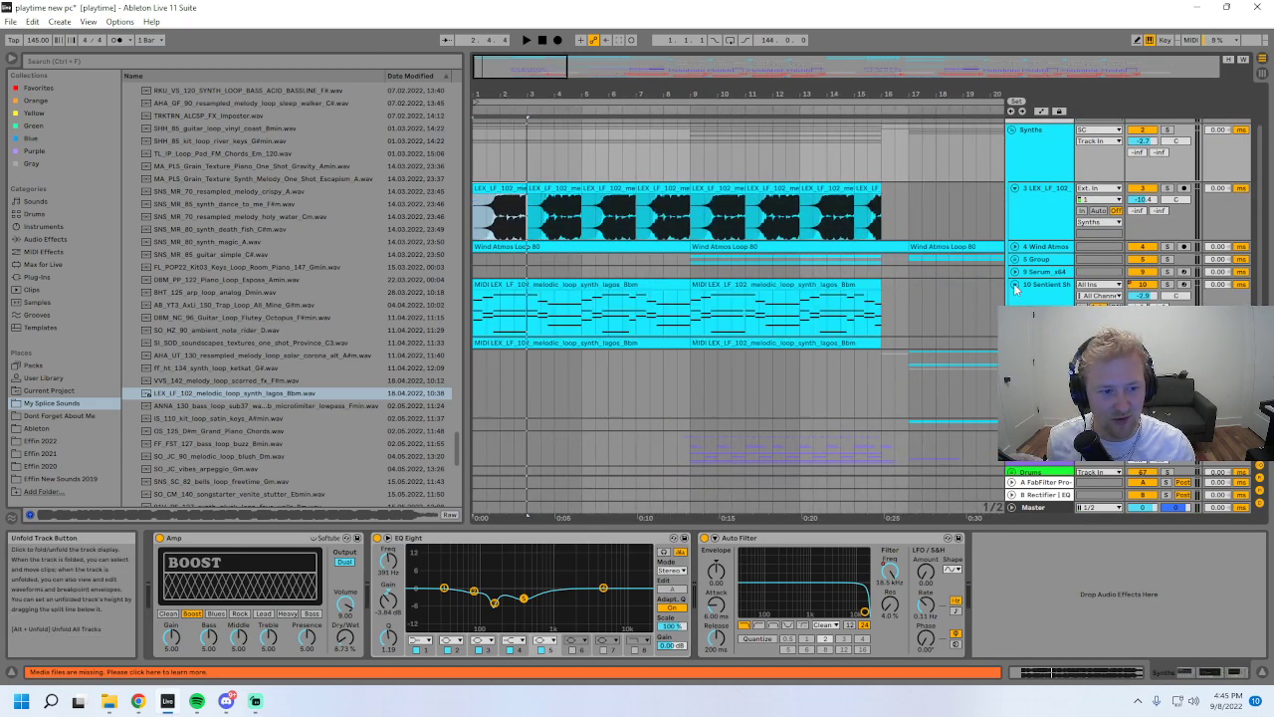
left_click(1015, 343)
left_click(1046, 284)
key("Down")
key("Up")
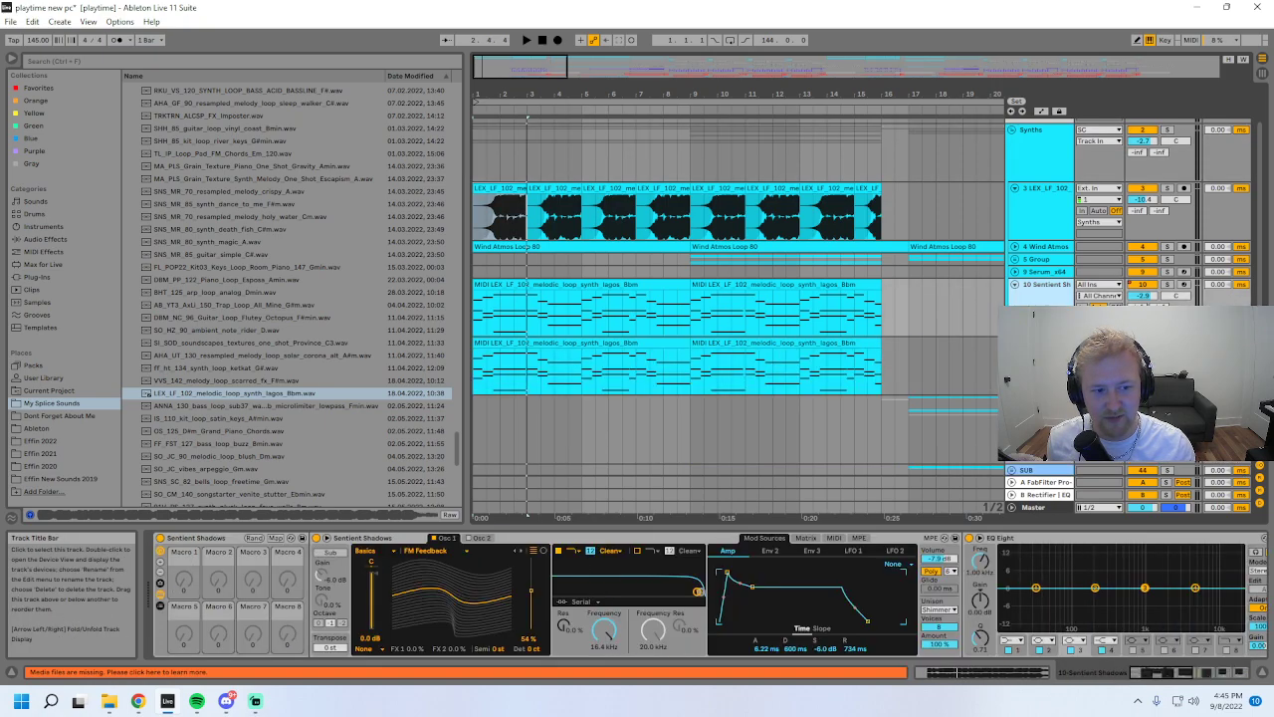
key("Down")
- Play the first Sentient Shadows MIDI clip from bar 1, toggle the Synths group's solo and open the group's devices
left_click(552, 286)
key("space")
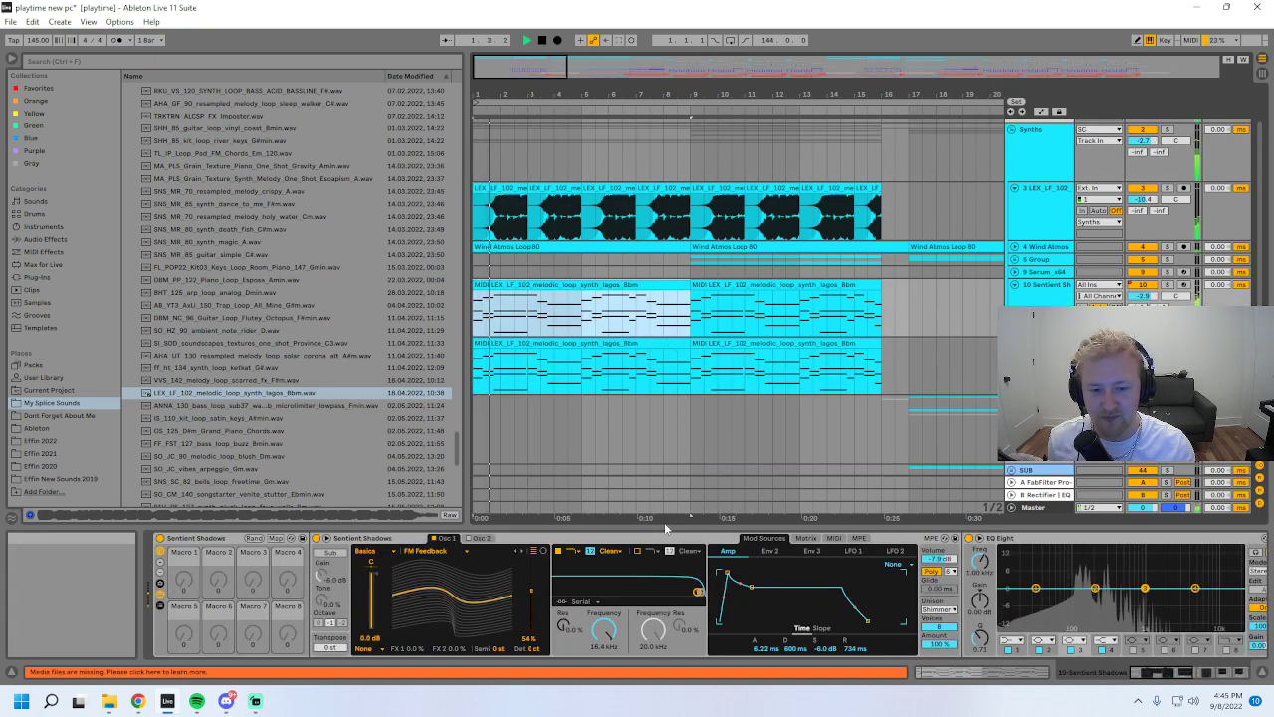
left_click(664, 527)
left_click(1167, 130)
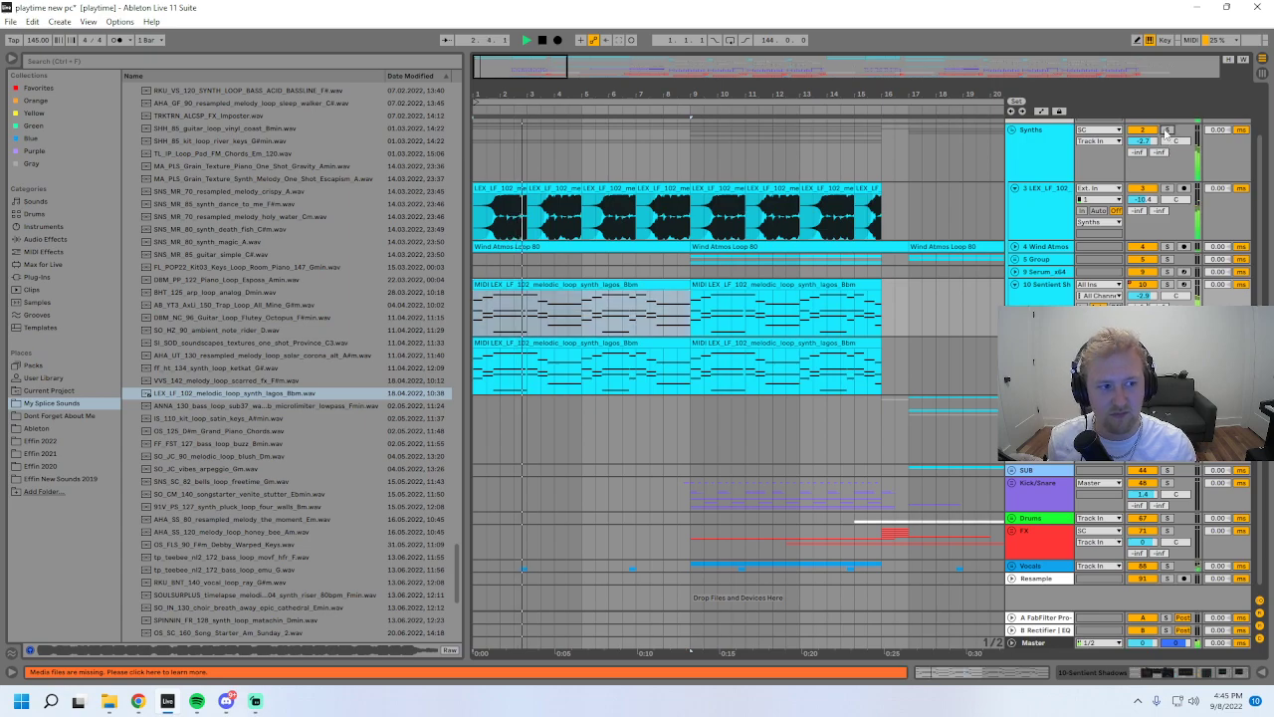
left_click(1167, 130)
double_click(1031, 149)
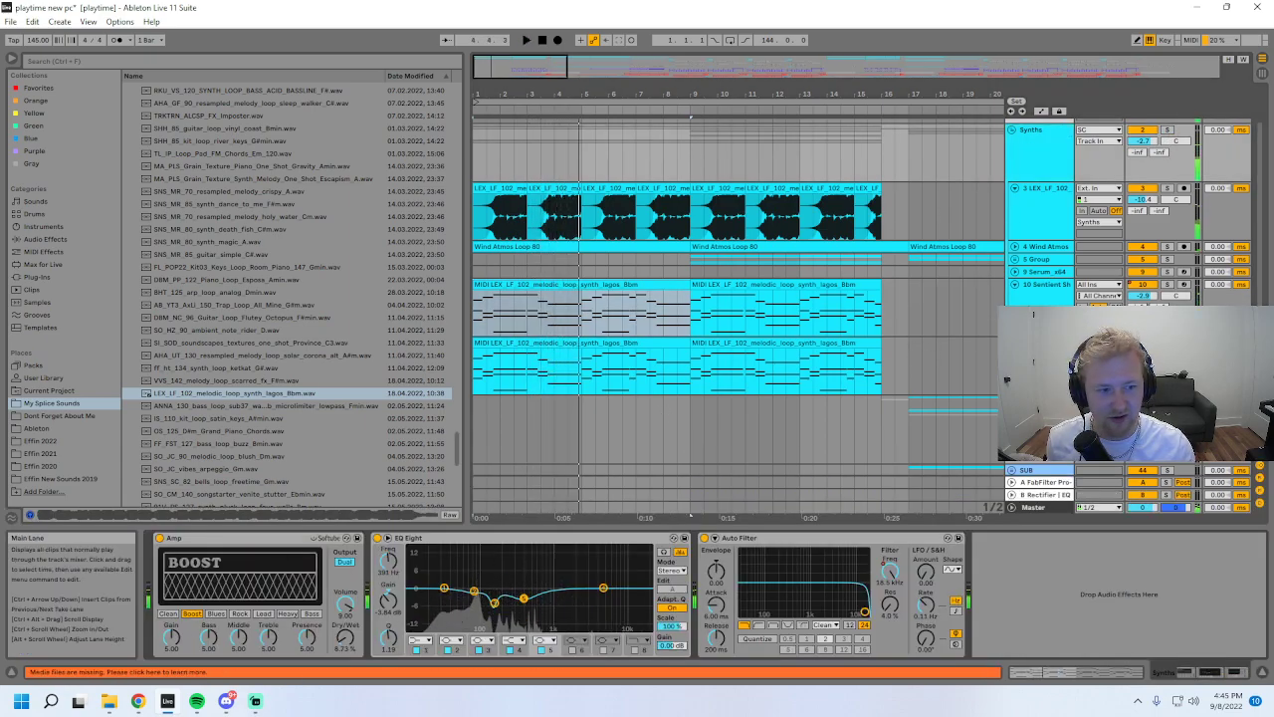
- Listen to the Operator and Sentient Shadows layers of the intro melody using their solo switches
left_click(1167, 343)
key("space")
mouse_move(1155, 673)
left_mouse_down()
mouse_move(1238, 673)
mouse_move(1135, 673)
left_mouse_up()
key("space")
key("space")
left_click(1167, 284)
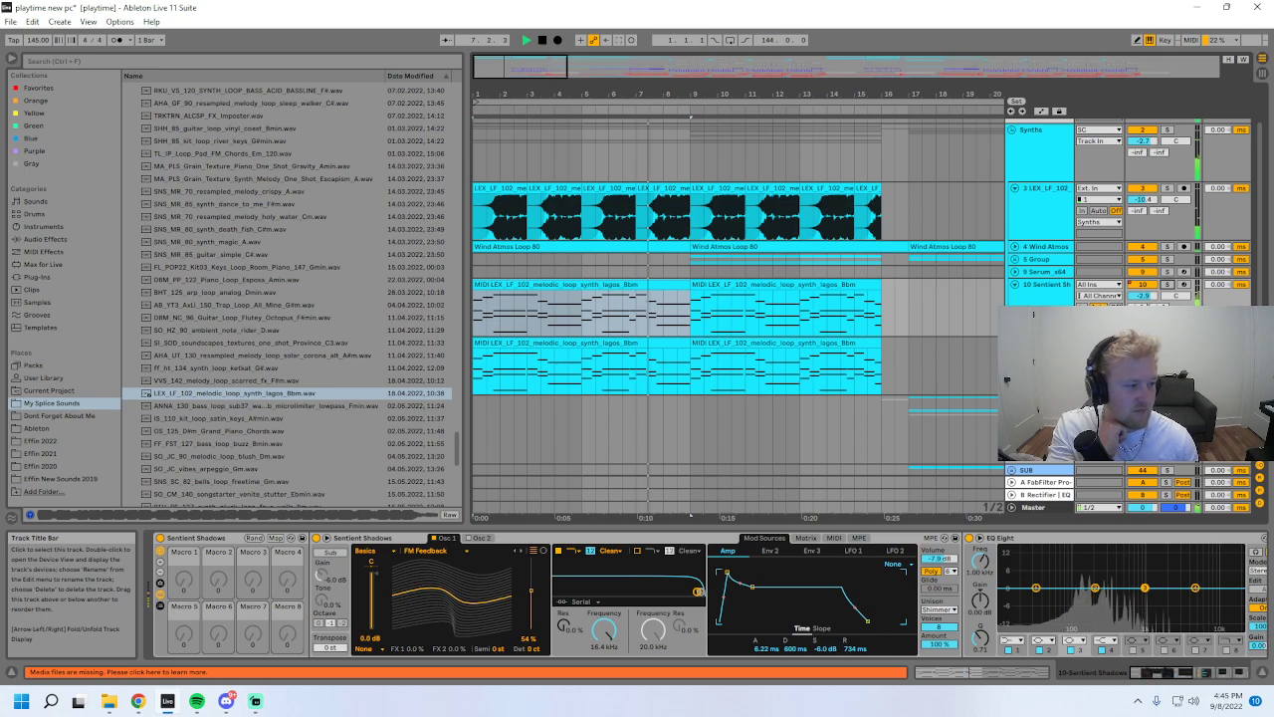
scroll(930, 452, "down", 2)
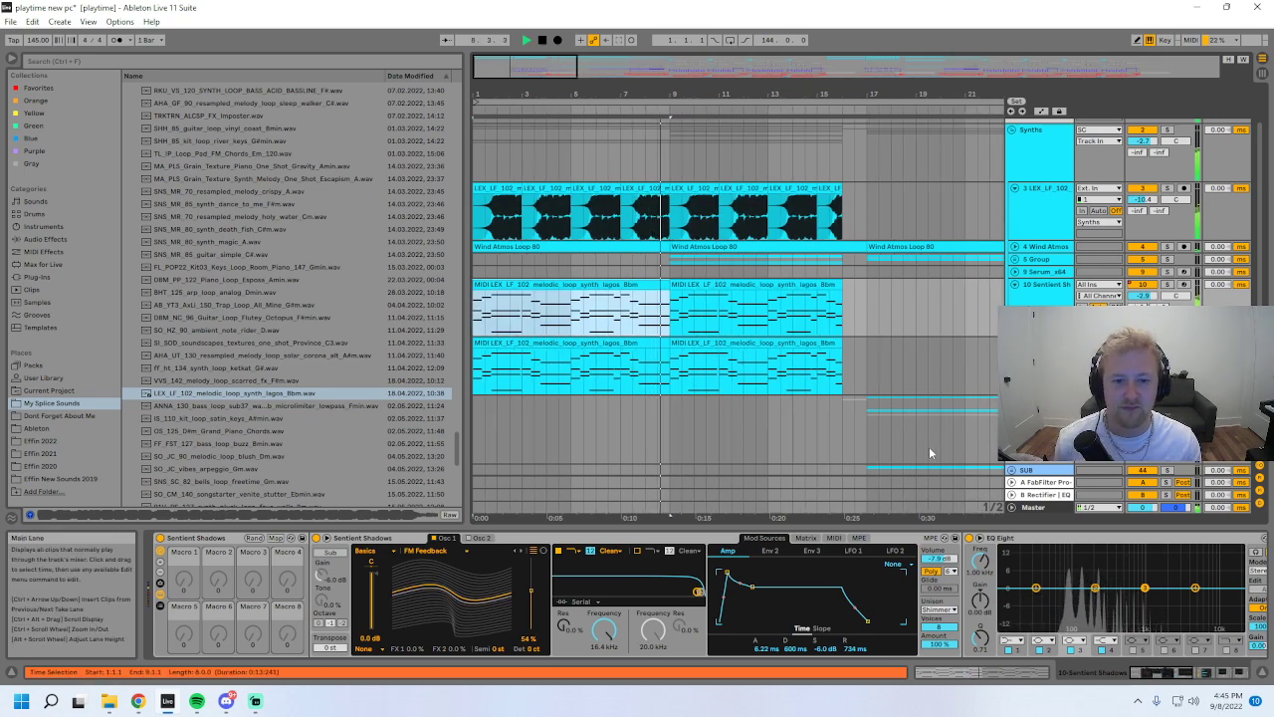
- Unfold 5 Group in the Synths and solo it to hear its Serum layers from bar 9
key("plus")
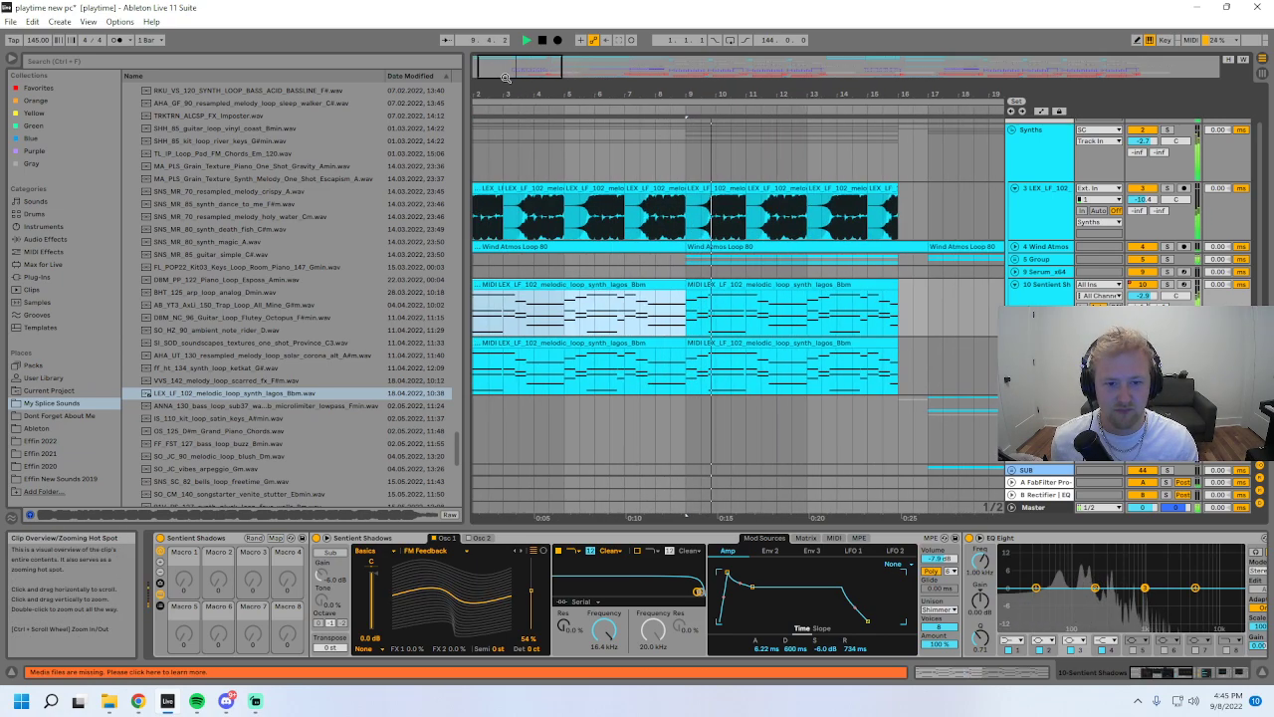
left_click(1015, 259)
scroll(956, 350, "down", 1)
left_click(1167, 269)
left_click(735, 304)
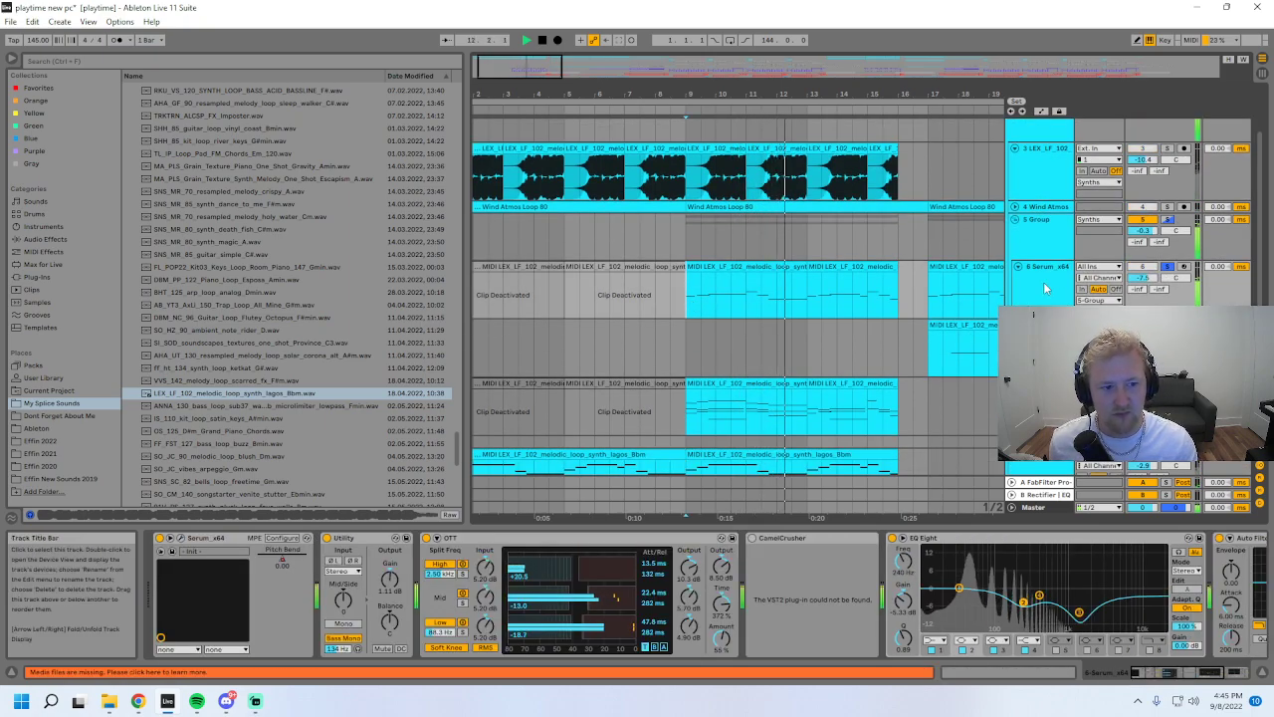
scroll(734, 304, "down", 1)
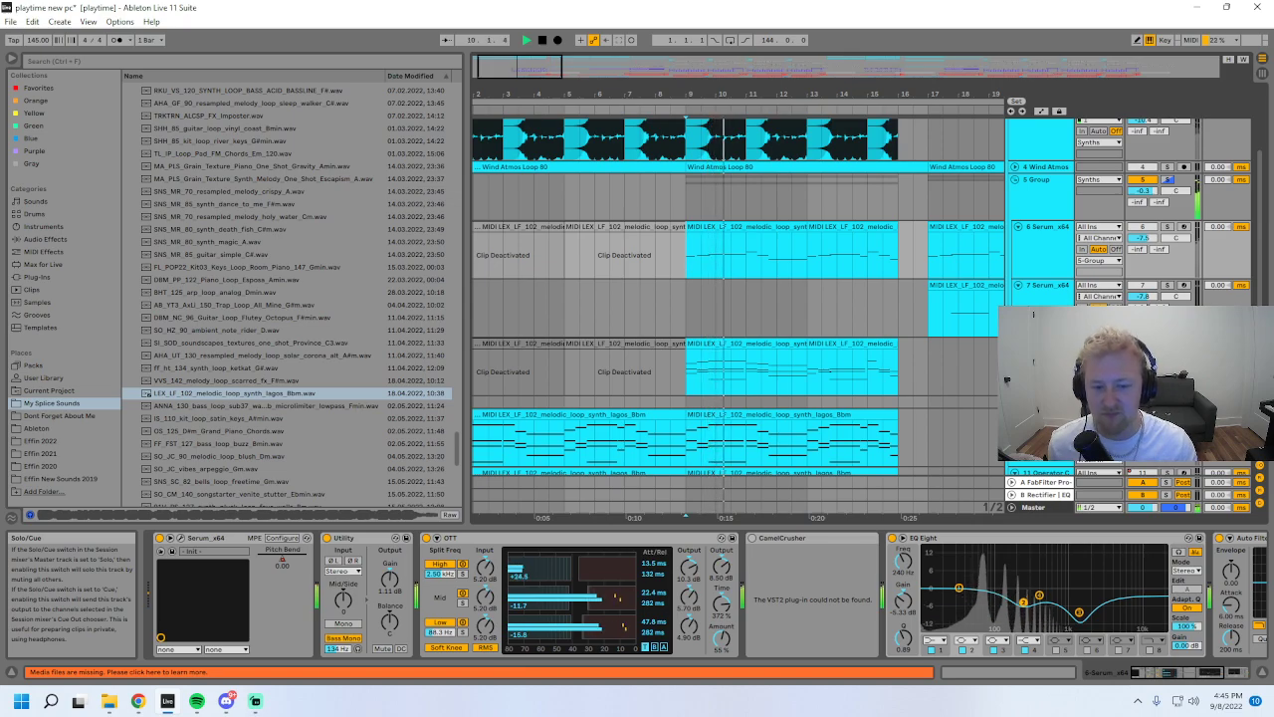
- Inspect LFO 2 and LFO 3 in the Serum plug-in of the third Serum track during playback, and close the plug-in window
left_click(1040, 342)
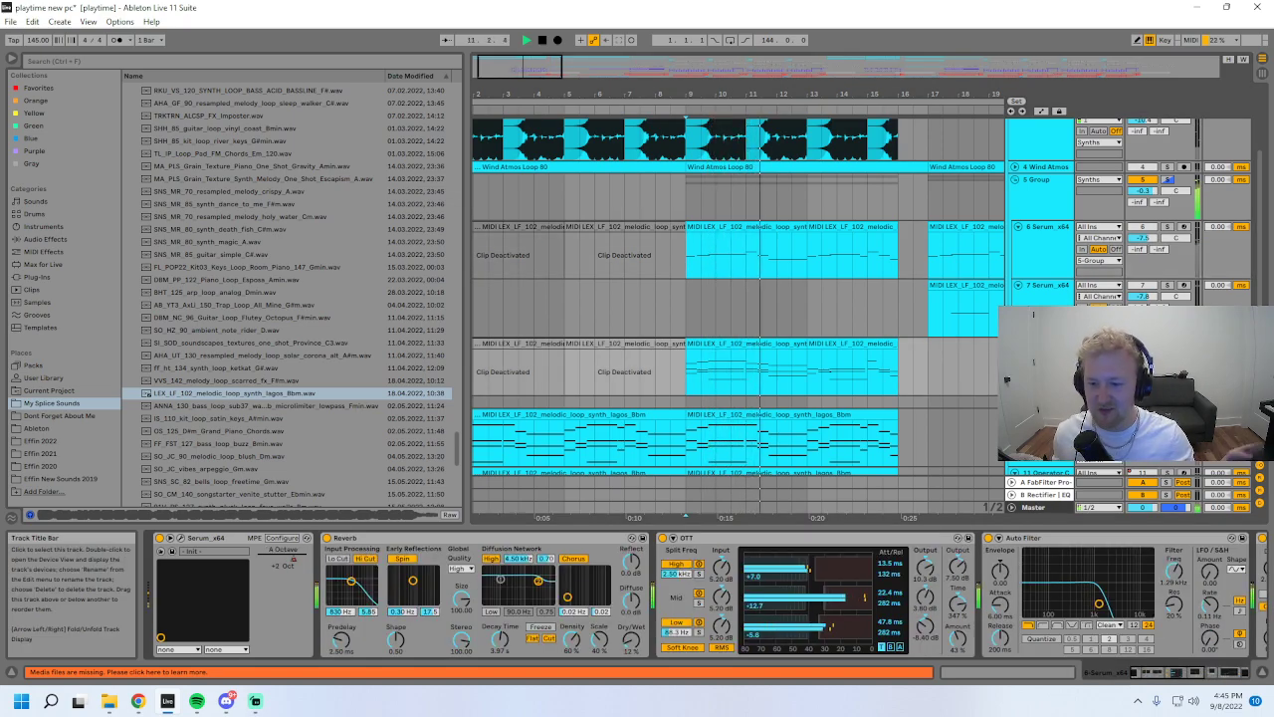
left_click_drag(727, 94, 666, 109)
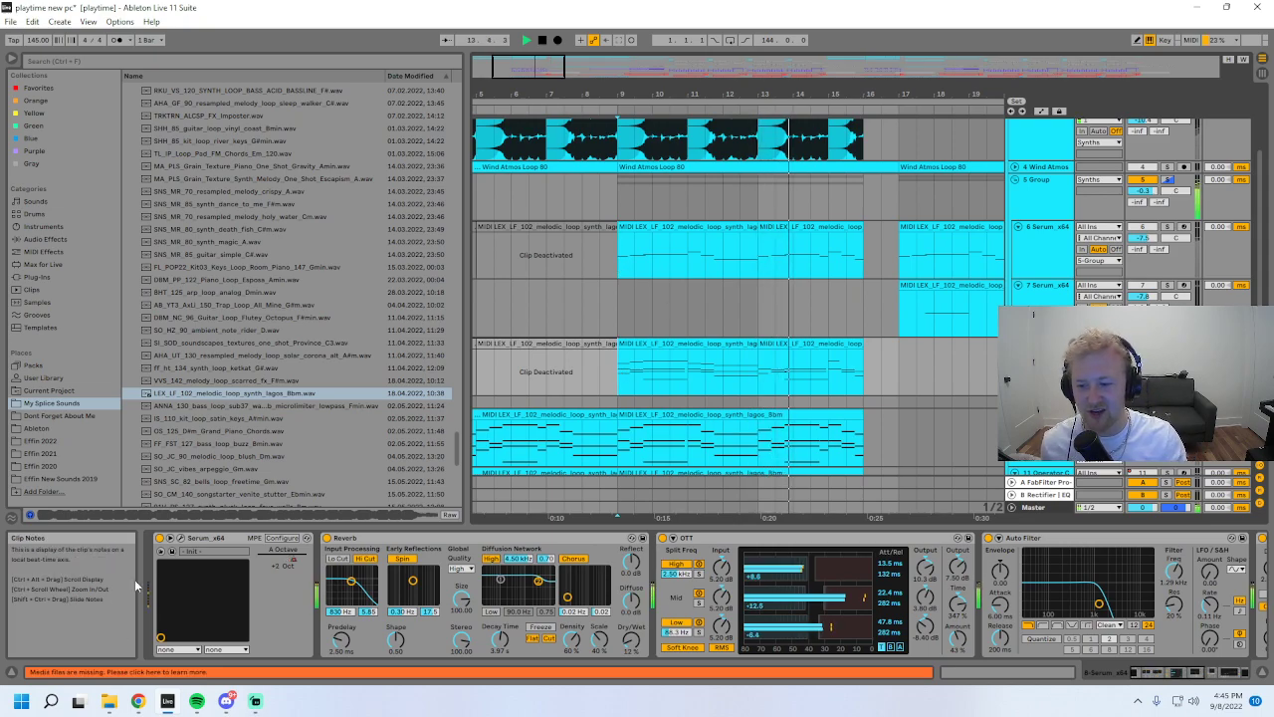
left_click(183, 539)
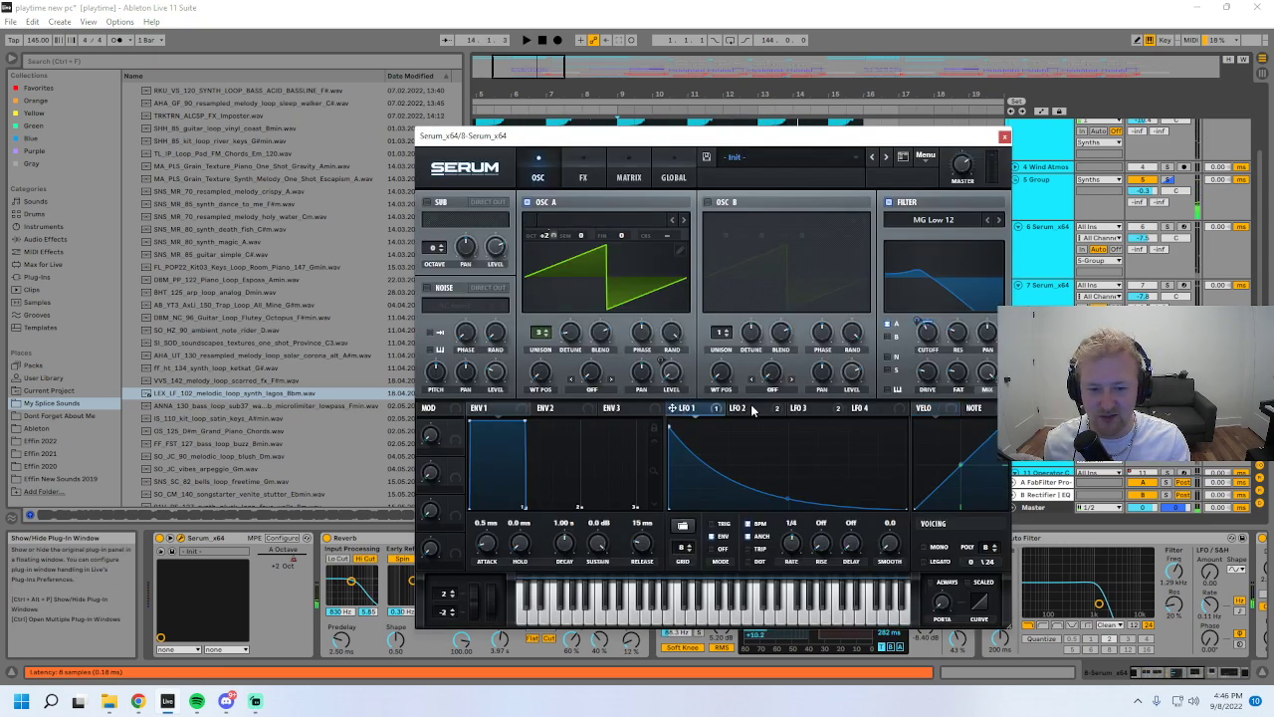
left_click(749, 409)
key("space")
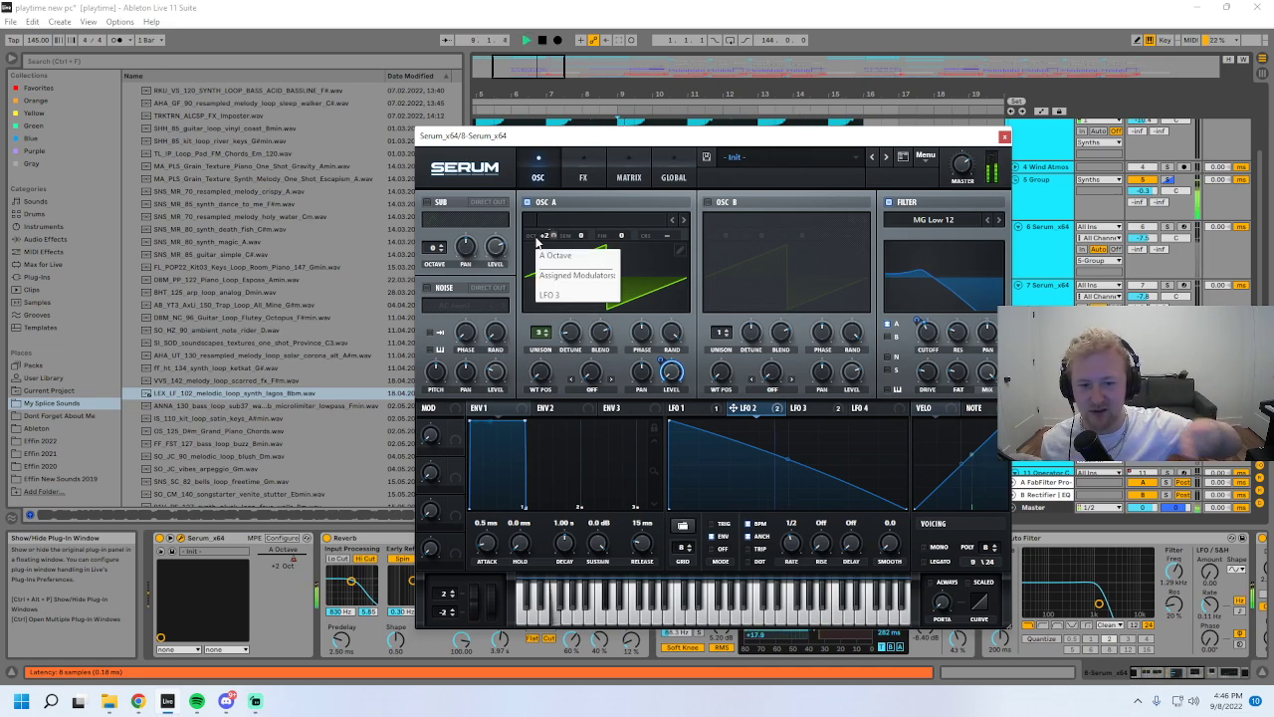
left_click(809, 408)
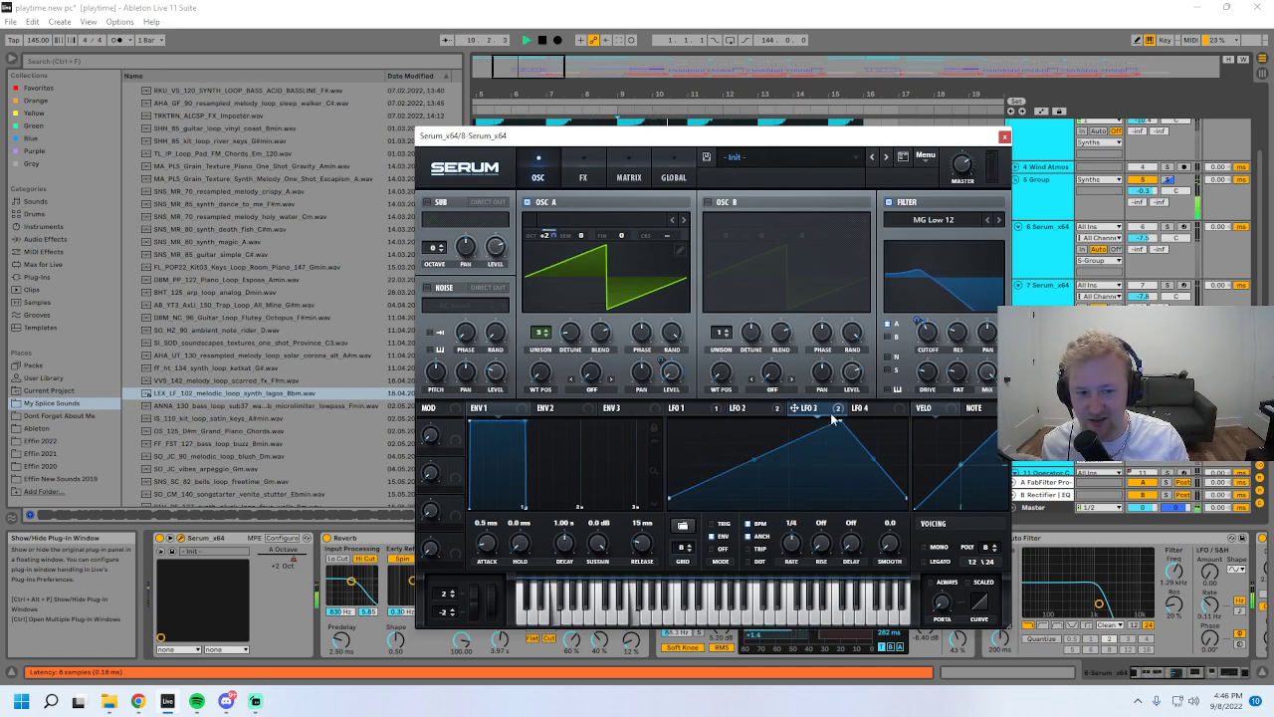
left_click(1003, 138)
key("space")
- Bring the Kick/Snare group's tracks into view and listen to the intro drums from bar 9
scroll(737, 299, "down", 10)
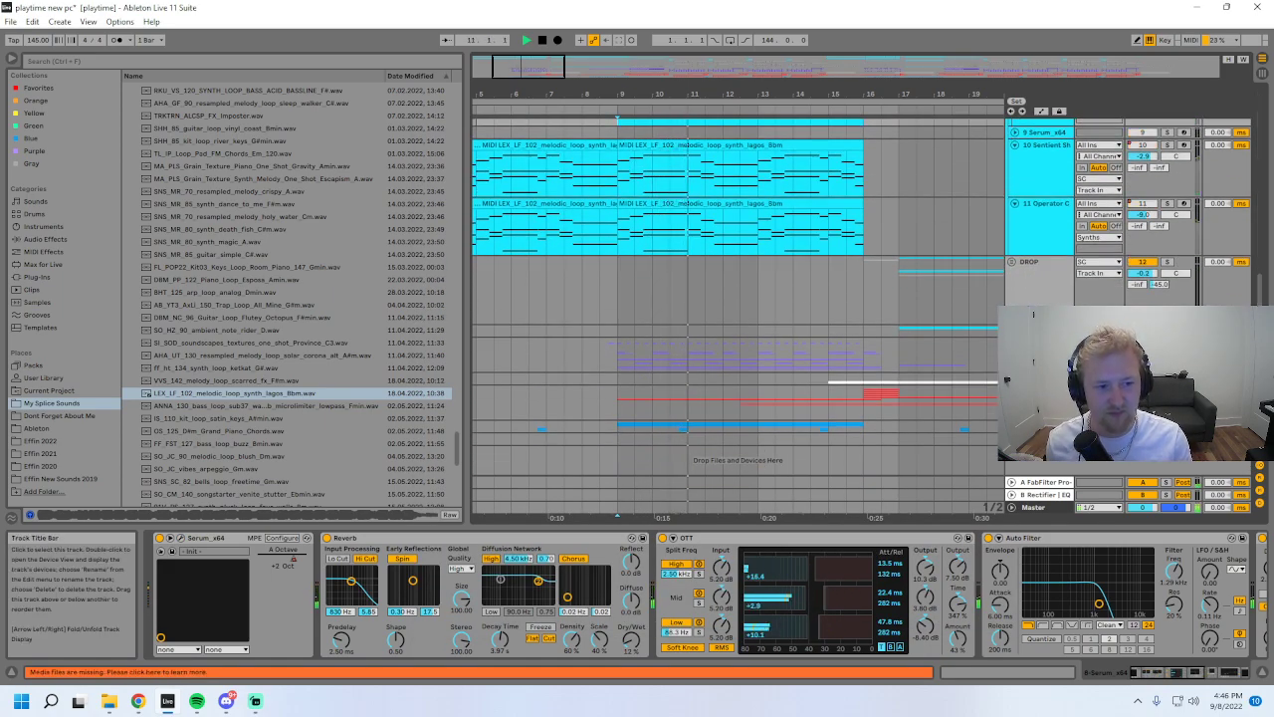
left_click(1012, 341)
mouse_move(1263, 253)
left_mouse_down()
mouse_move(1263, 315)
mouse_move(1263, 277)
left_mouse_up()
key("space")
left_click(1168, 249)
scroll(904, 222, "down", 2)
left_click_drag(494, 67, 516, 97)
key("space")
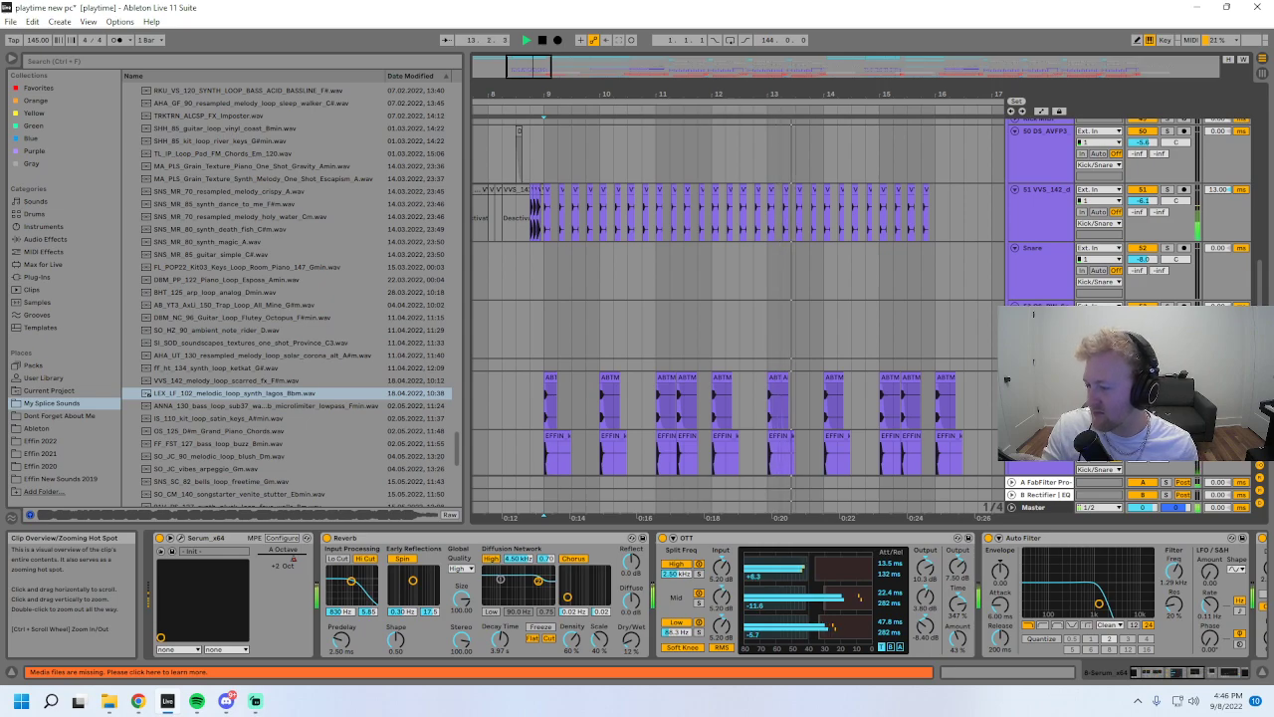
left_click_drag(493, 84, 493, 80)
scroll(804, 347, "down", 2)
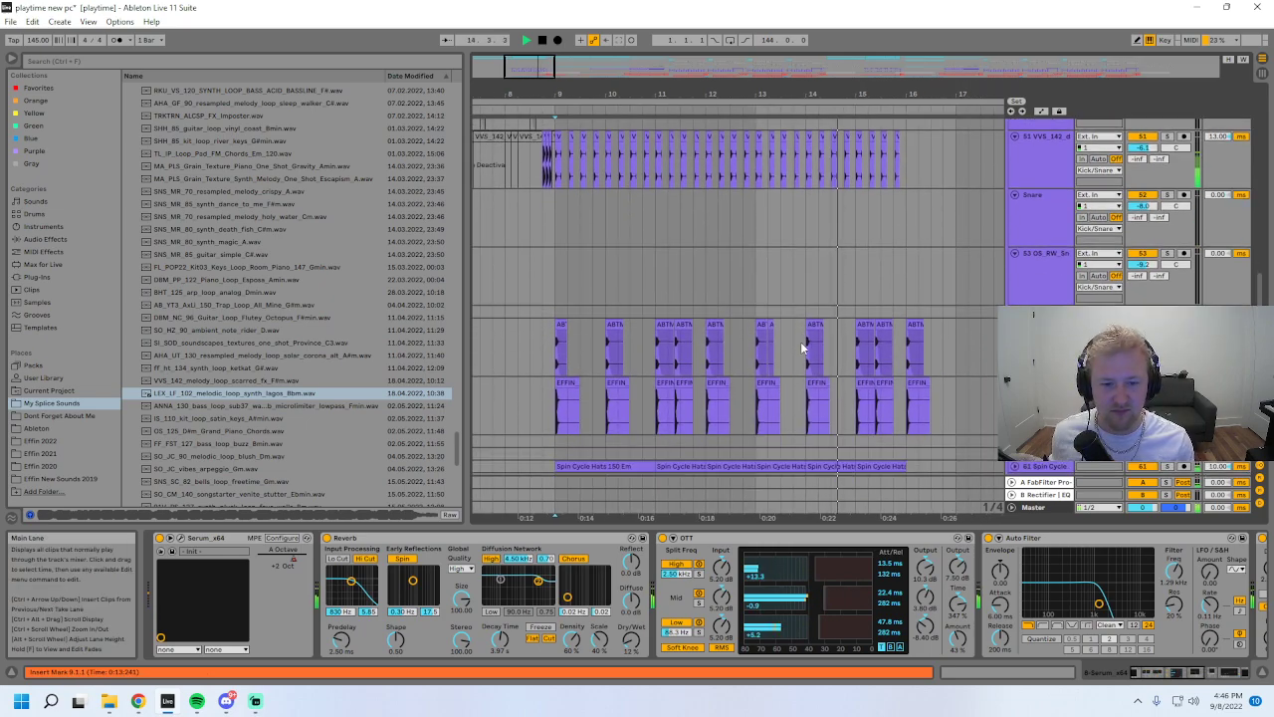
scroll(807, 341, "up", 3)
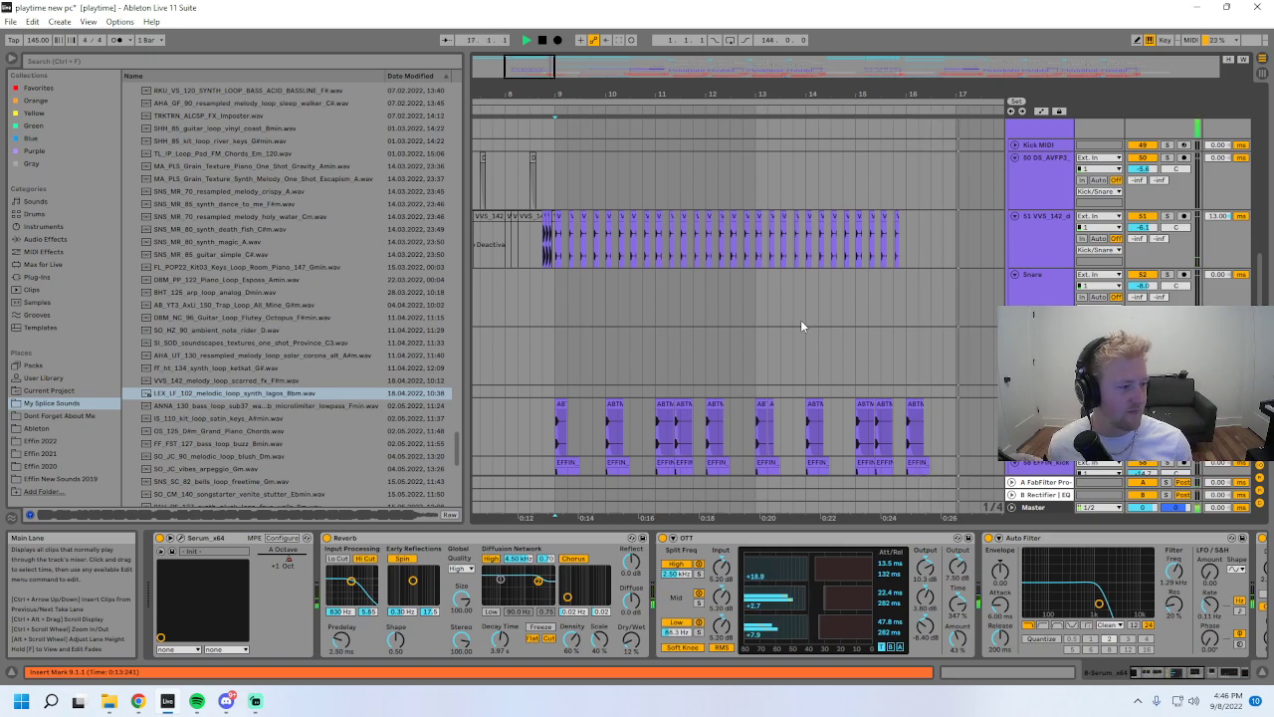
- Solo the VVS_142 drum loop track and play it from just before bar 9
key("space")
left_click(544, 250)
left_click(1170, 217)
key("space")
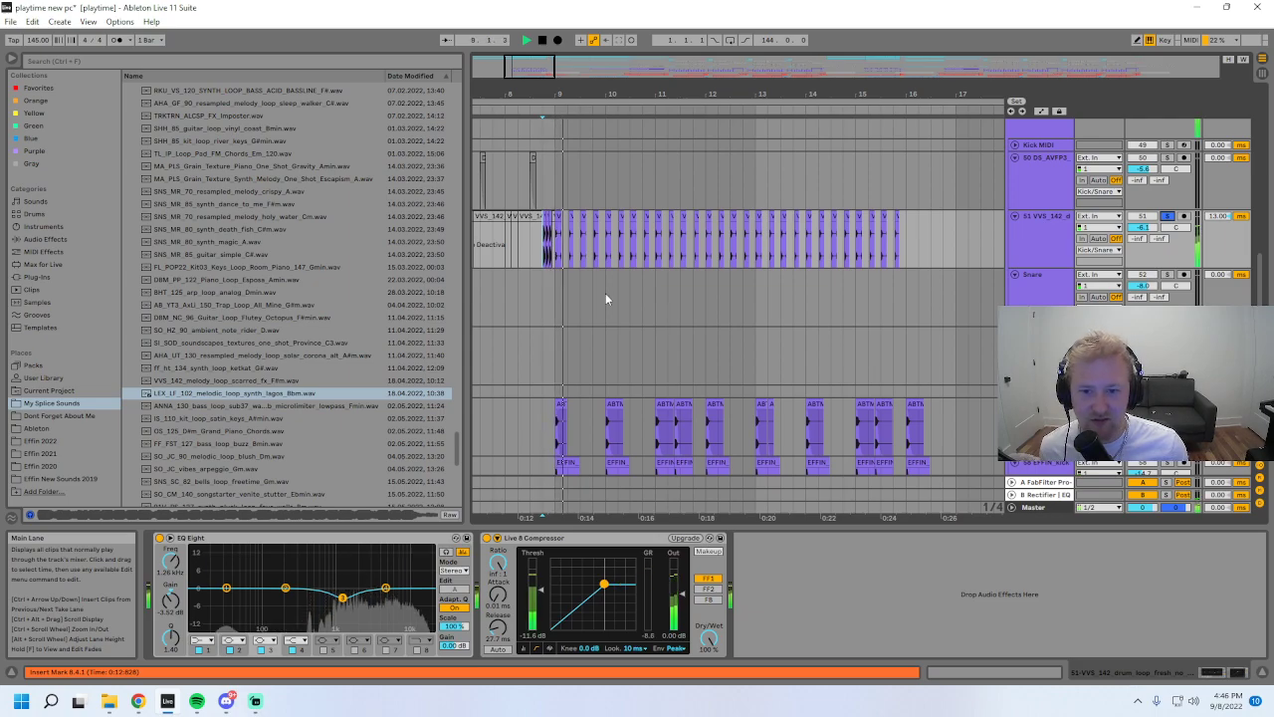
left_click(554, 253)
left_click_drag(589, 94, 588, 231)
key("space")
- Open the VVS_142 drum loop slice at 9.4 in the clip view to examine its waveform
left_click(726, 216)
double_click(714, 216)
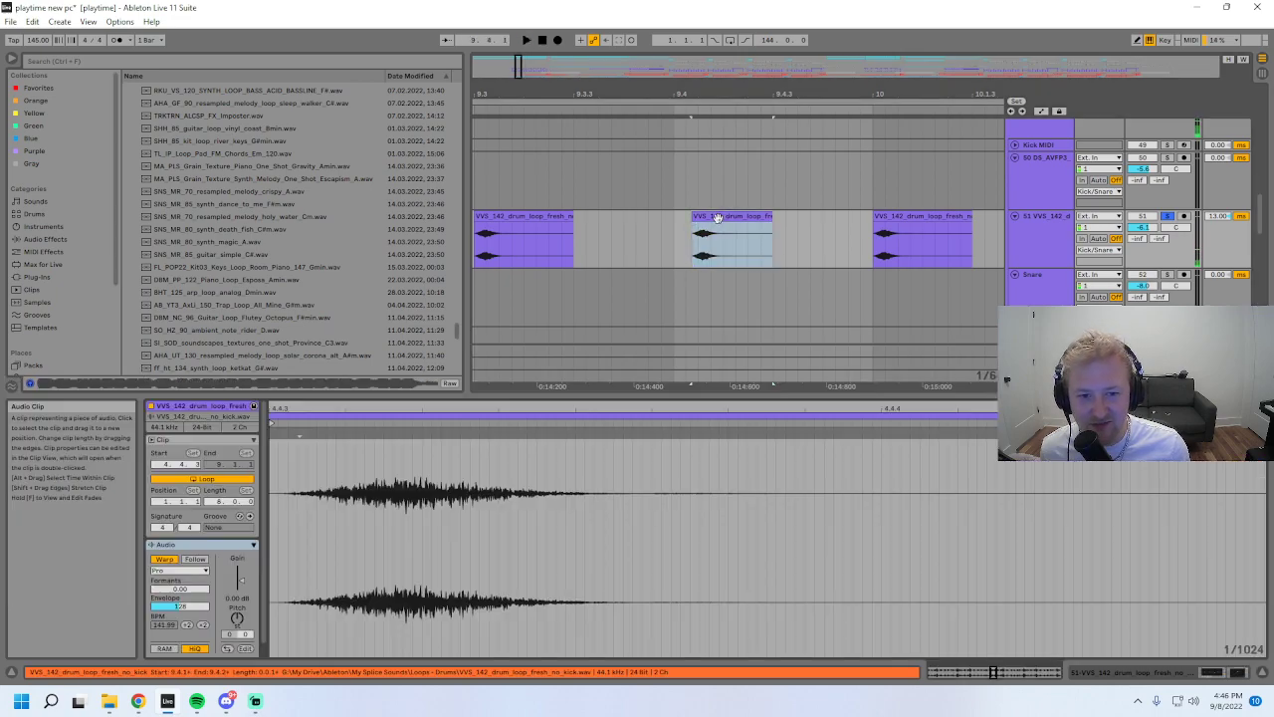
left_click_drag(873, 87, 789, 5)
key("space")
- View the ABTM3 kick clip at bar 9 and solo the EFFIN_kick track to hear its layer
left_click_drag(769, 93, 587, 68)
scroll(603, 278, "down", 2)
scroll(945, 282, "down", 2)
key("space")
left_click(562, 287)
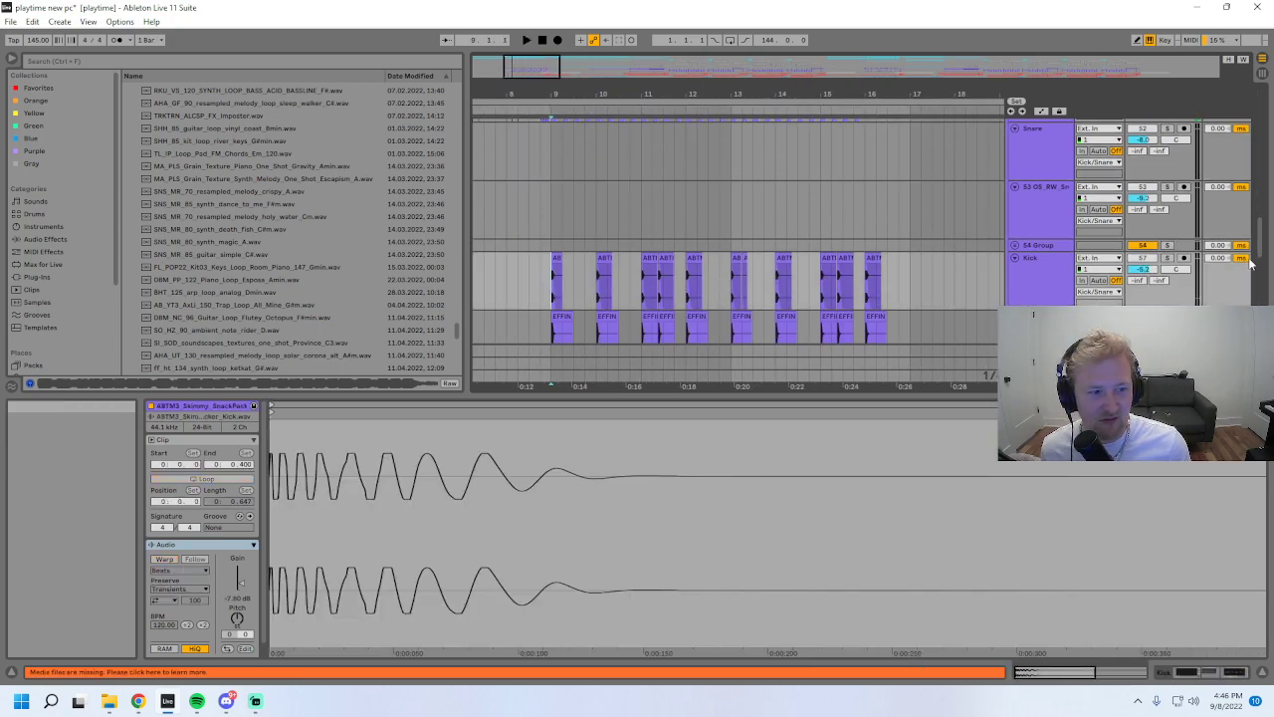
scroll(1173, 249, "down", 2)
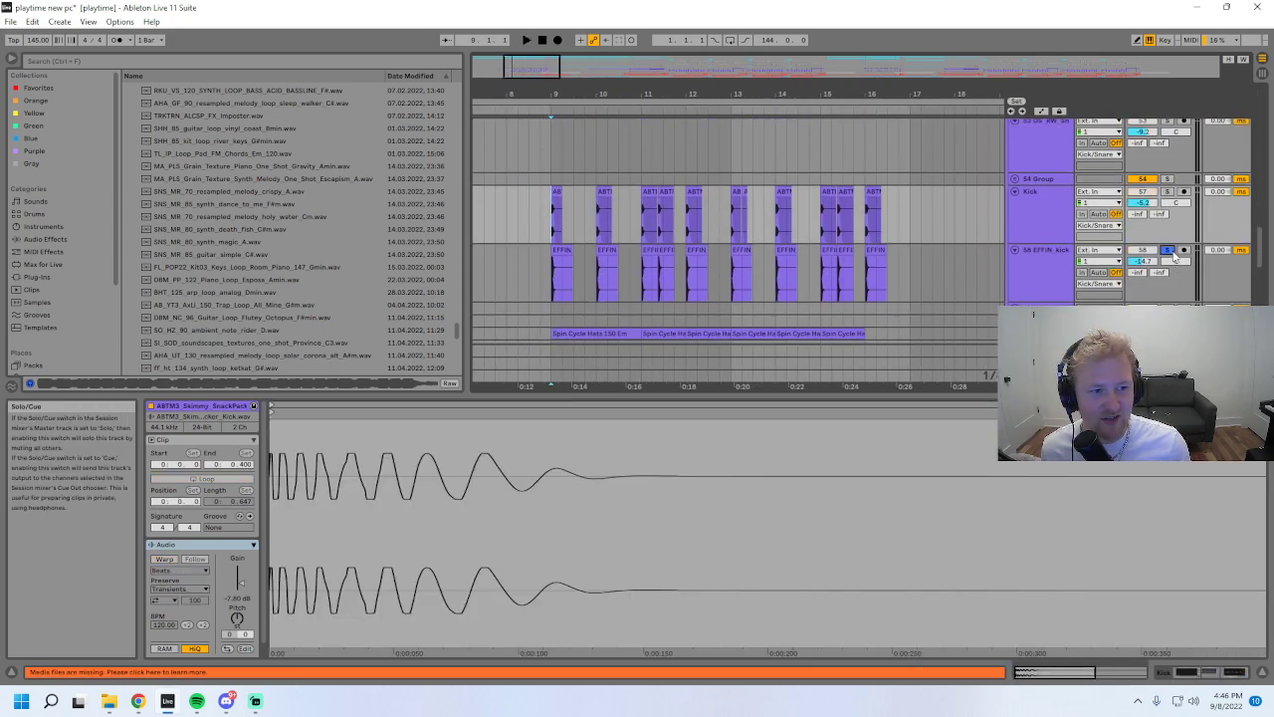
key("space")
- View the Kick track's device chain and play the Kick and EFFIN_kick layers from bar 9 for comparison
left_click(1034, 221)
key("space")
key("space")
key("space")
left_click_drag(529, 60, 523, 87)
key("space")
key("space")
left_click(1166, 251, "ctrl")
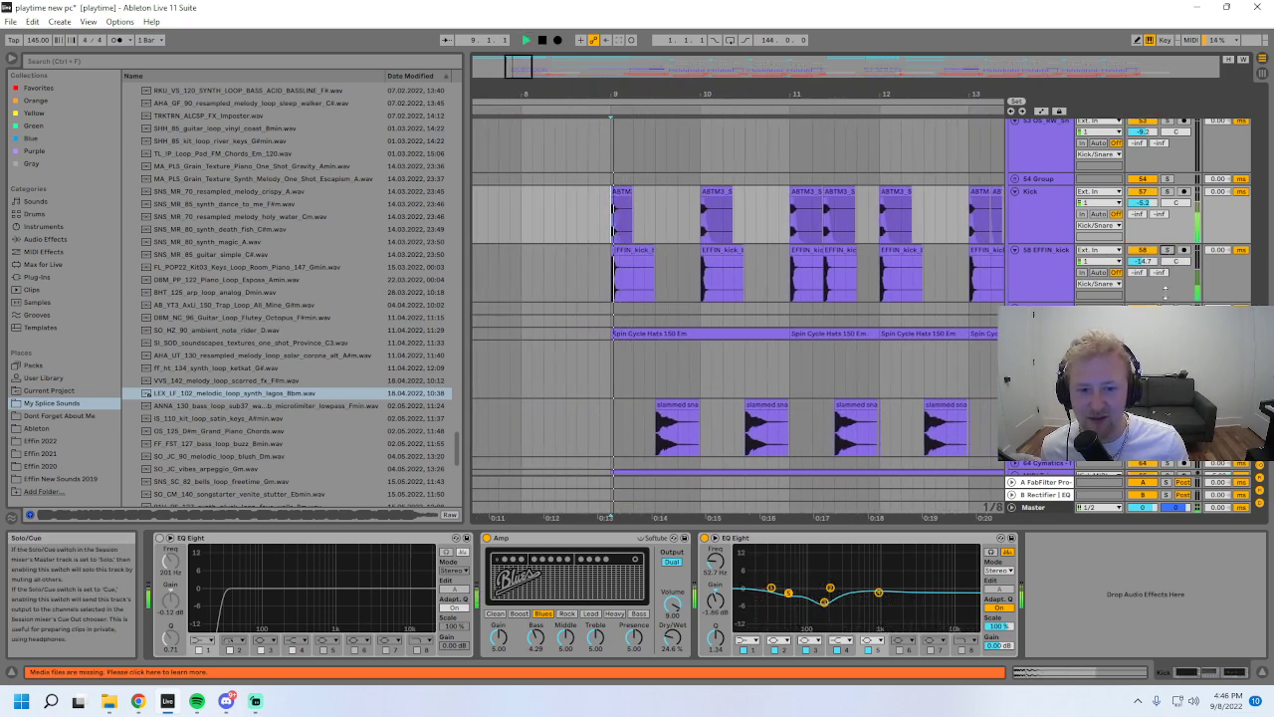
- Unfold the Spin Cycle hats track and solo it to hear the loop from bar 9
key("space")
left_click(1014, 332)
scroll(1014, 333, "down", 1)
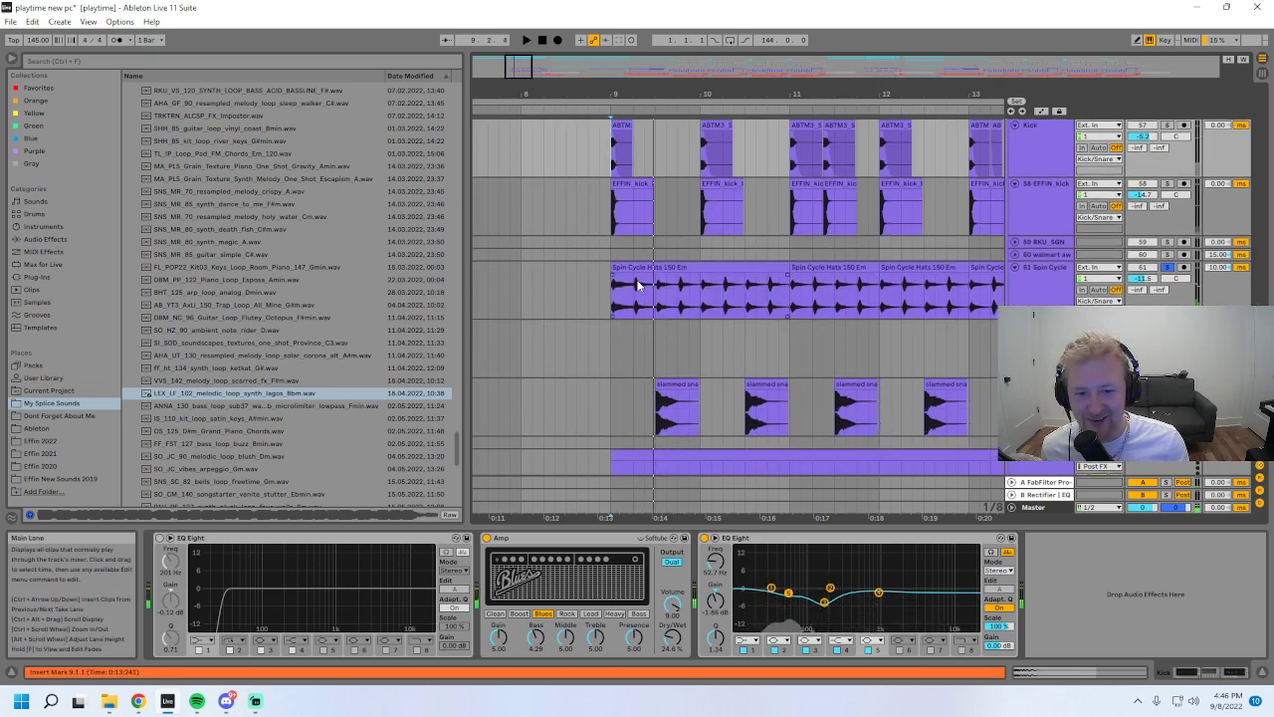
scroll(842, 318, "down", 1)
key("space")
- Select the first slammed snare clip, view its device chain and play it to check the Frequency Shifter's effect
left_click(669, 321)
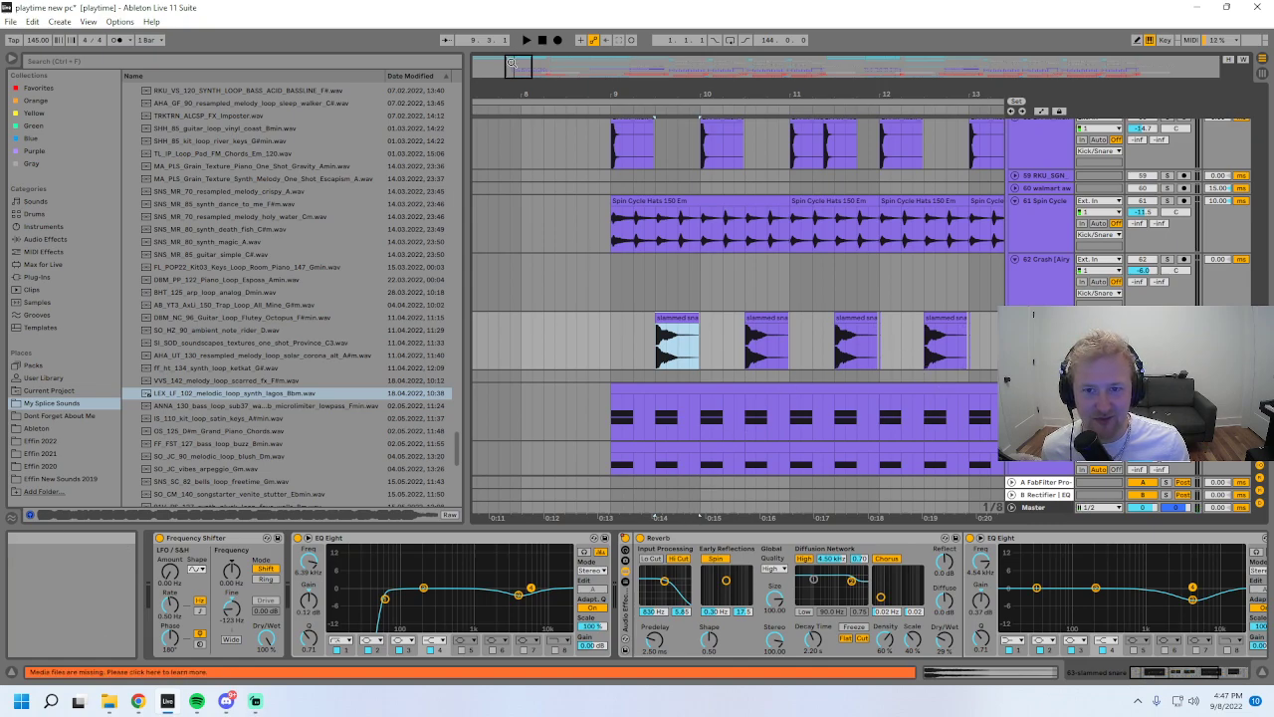
left_click_drag(511, 62, 511, 45)
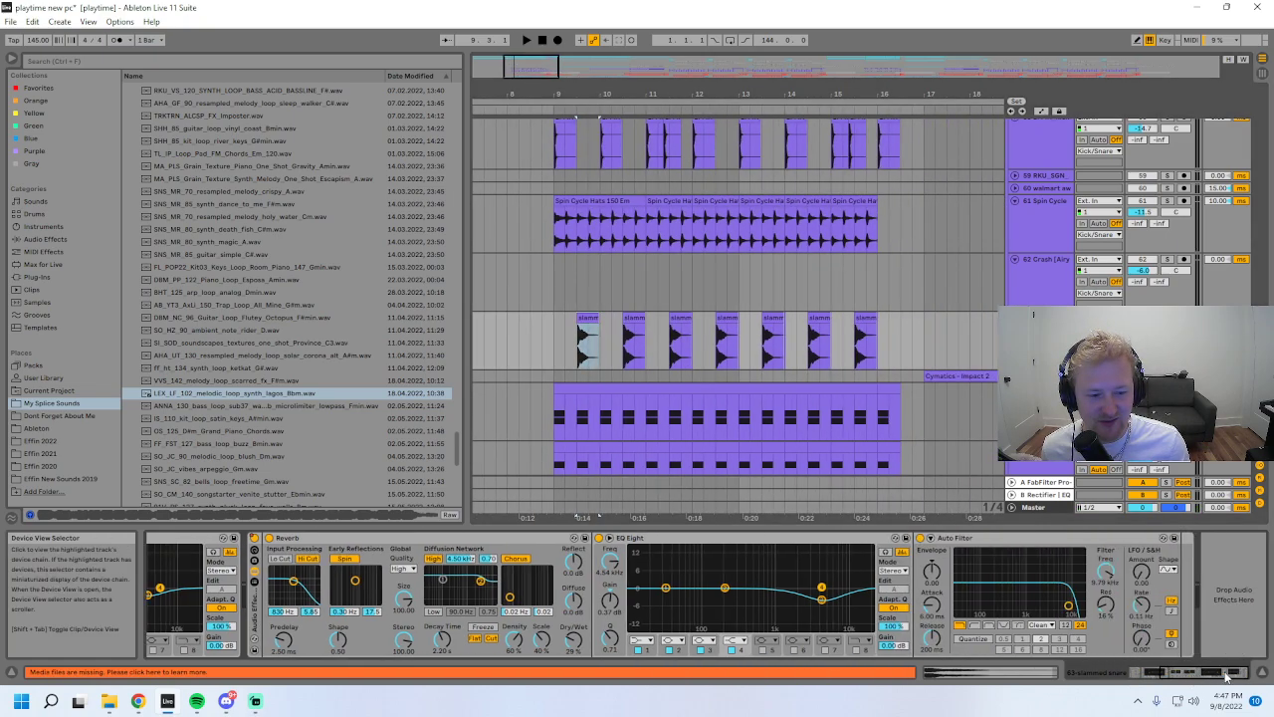
key("space")
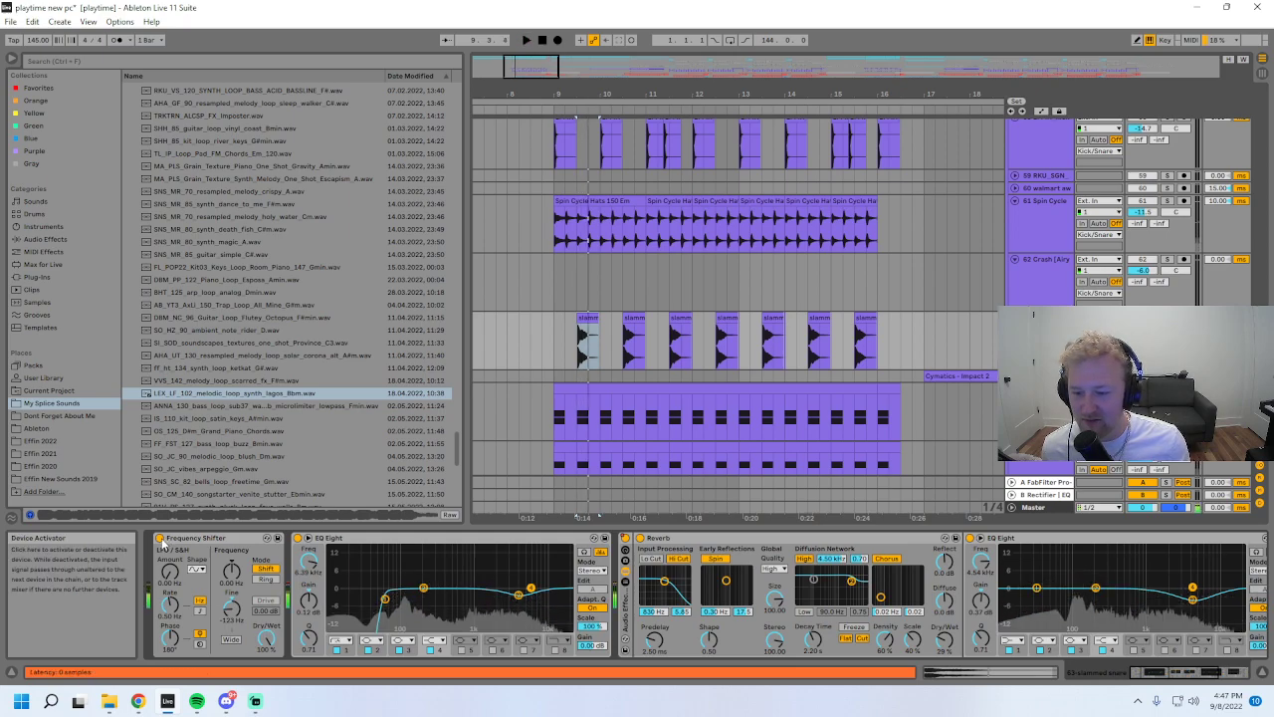
key("space")
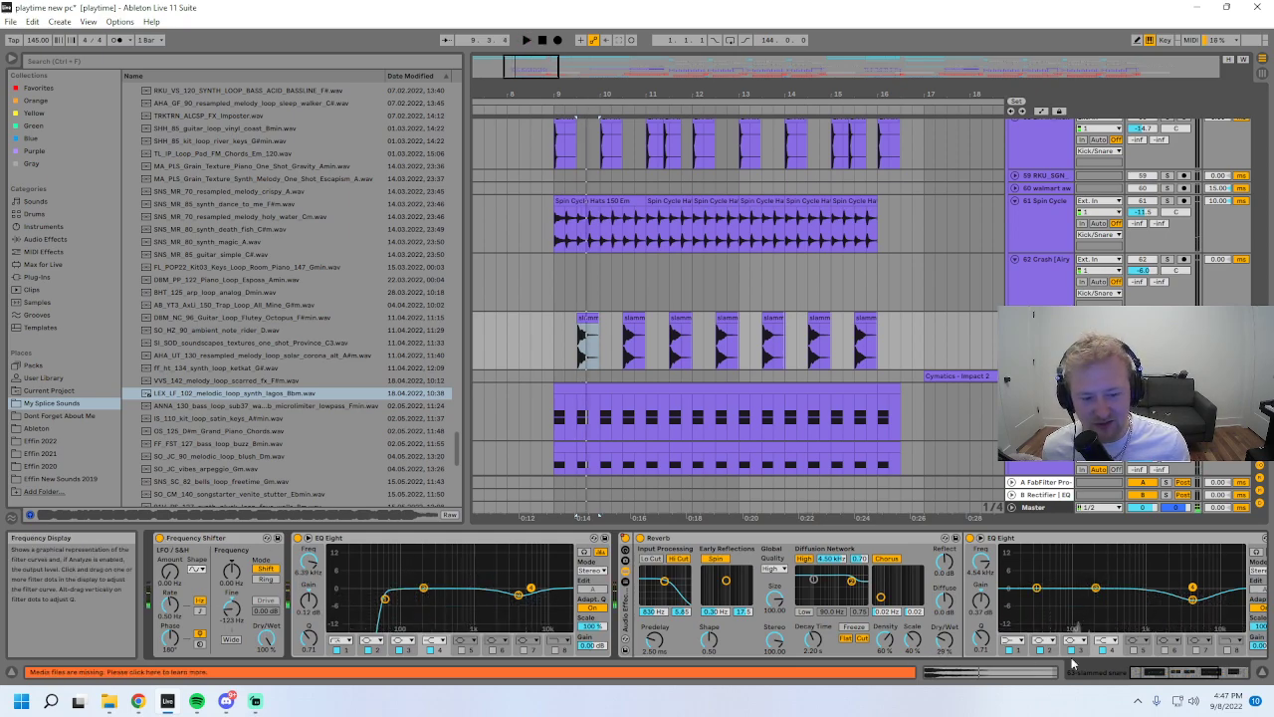
- Audition the slammed snare and set the high-mid band gain of the EQ Eight after its reverb to -4.34 dB
left_click(1170, 678)
key("space")
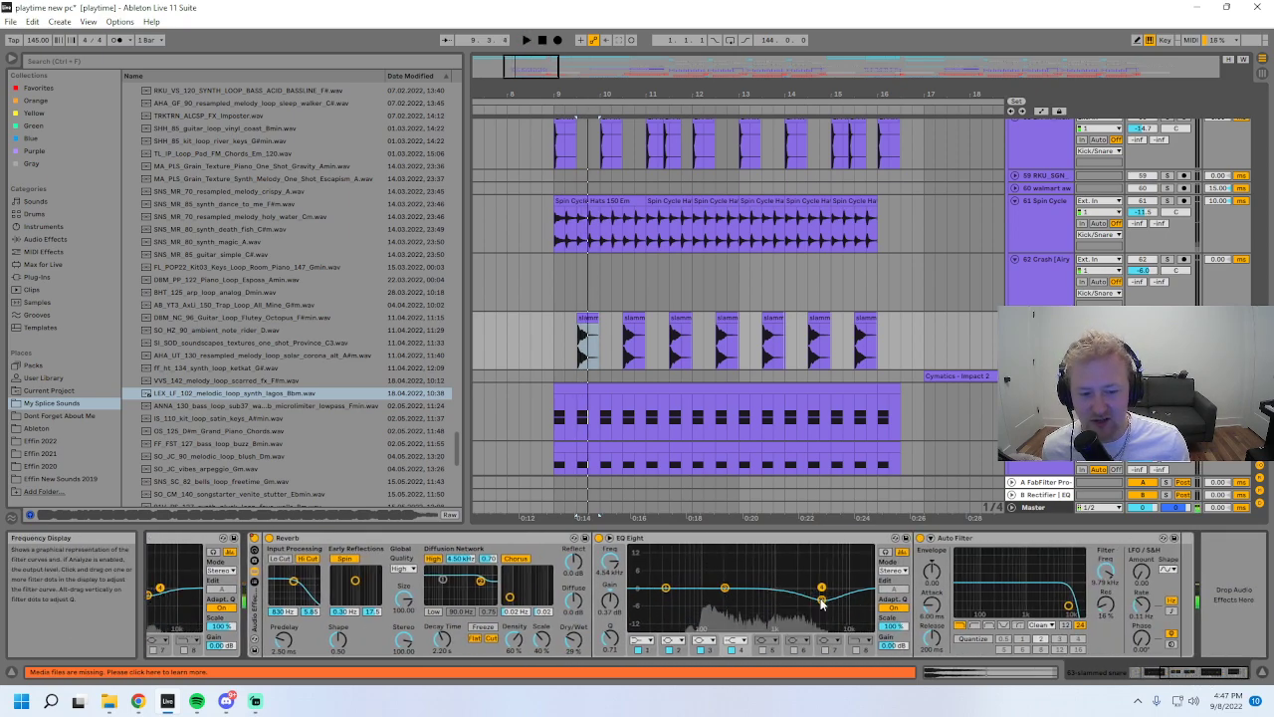
key("space")
left_click_drag(822, 570, 821, 600)
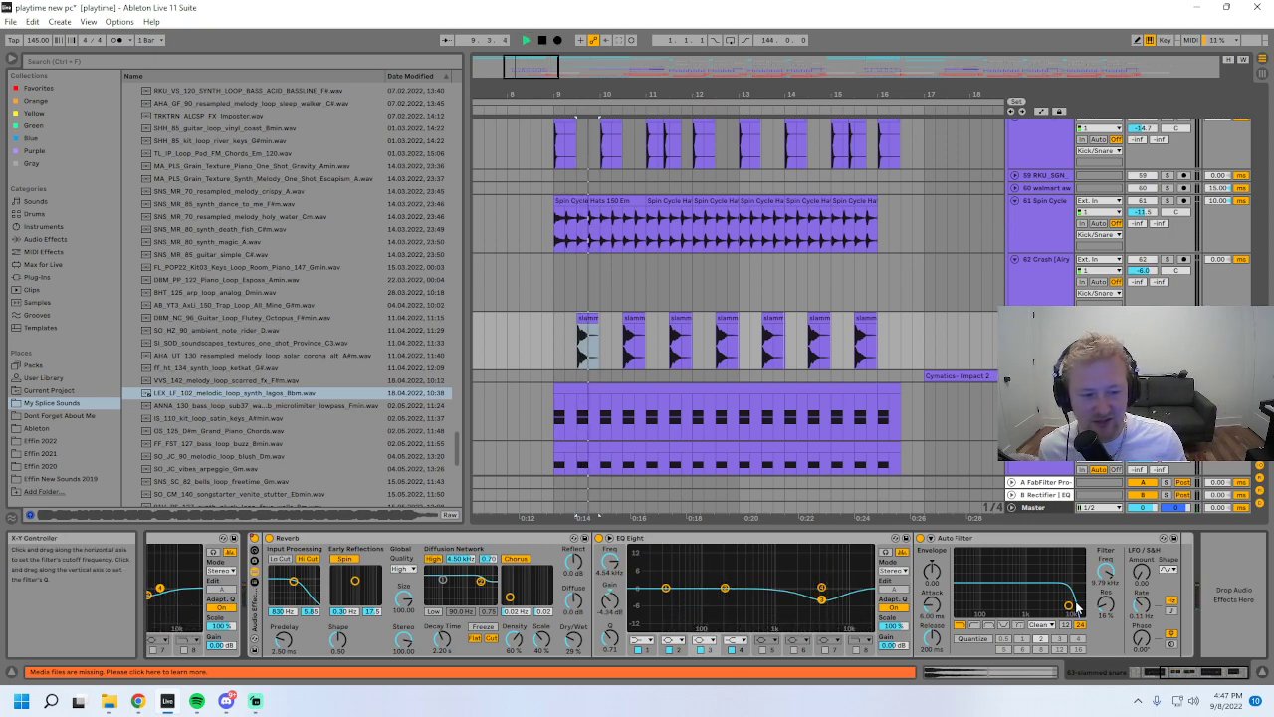
- Play the full mix from the first snare, check the stream chat in Streamlabs Desktop and return to Ableton Live
key("space")
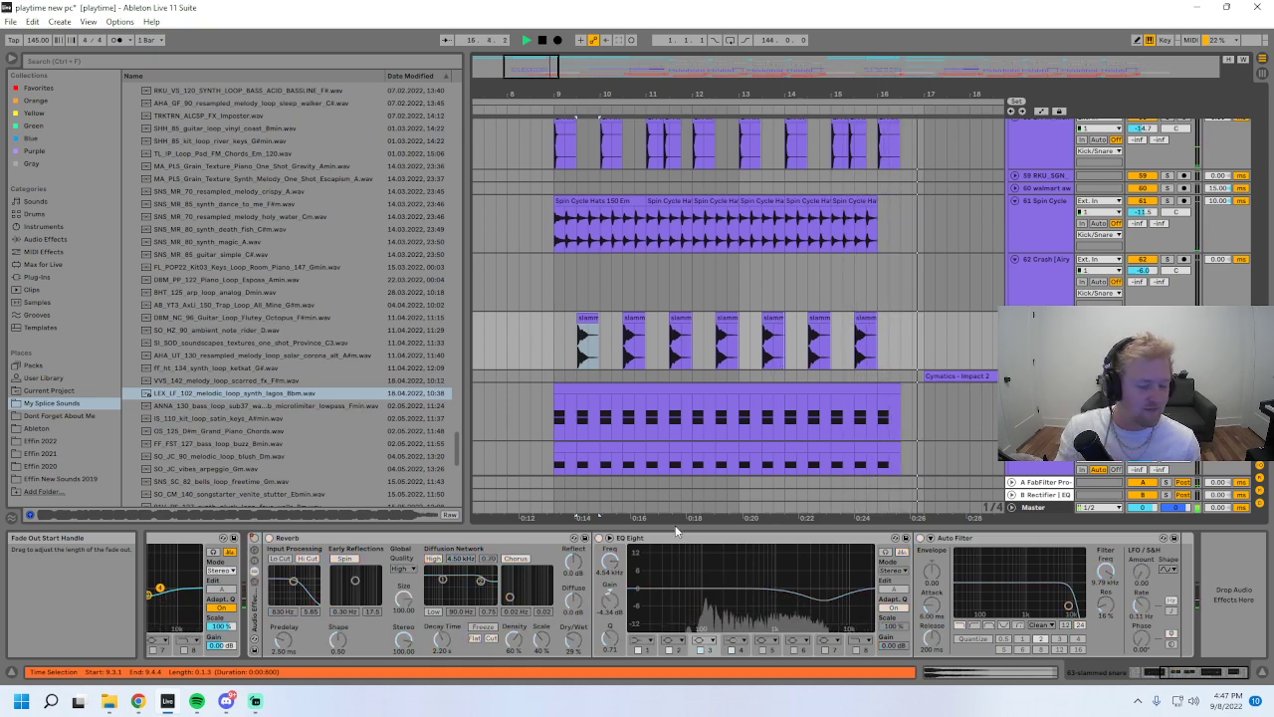
key("alt+Tab")
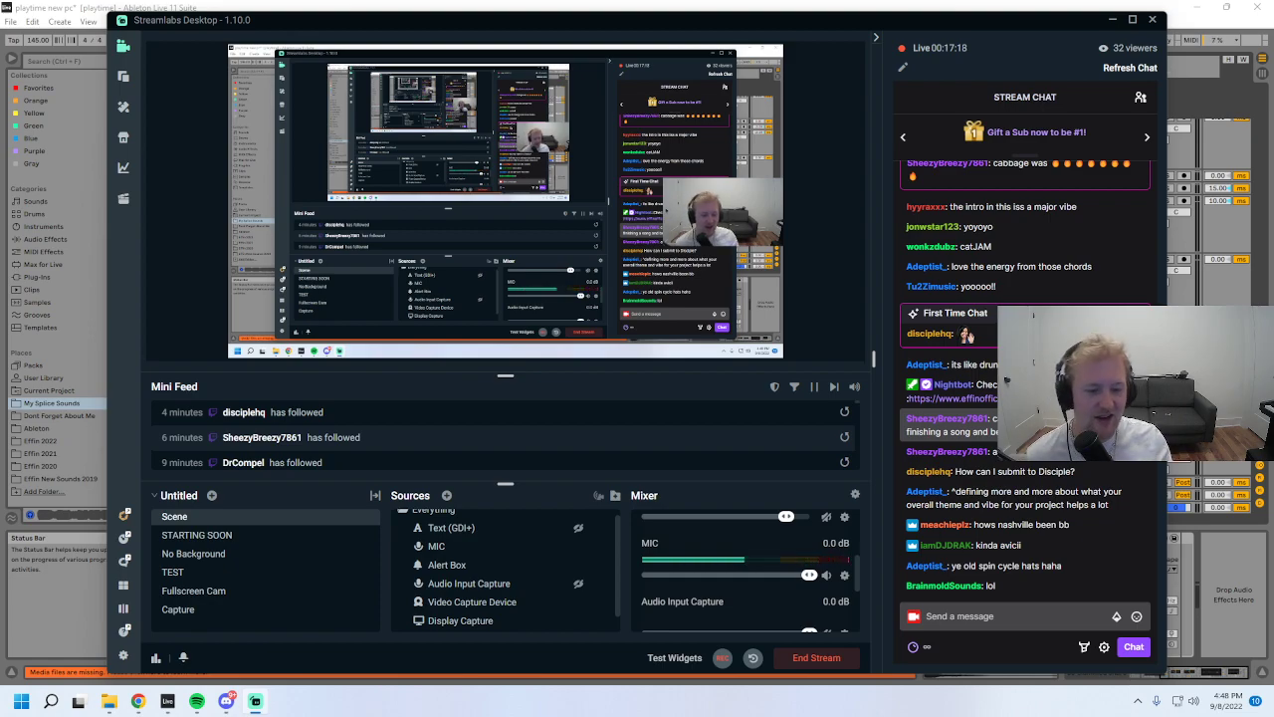
left_click(1218, 571)
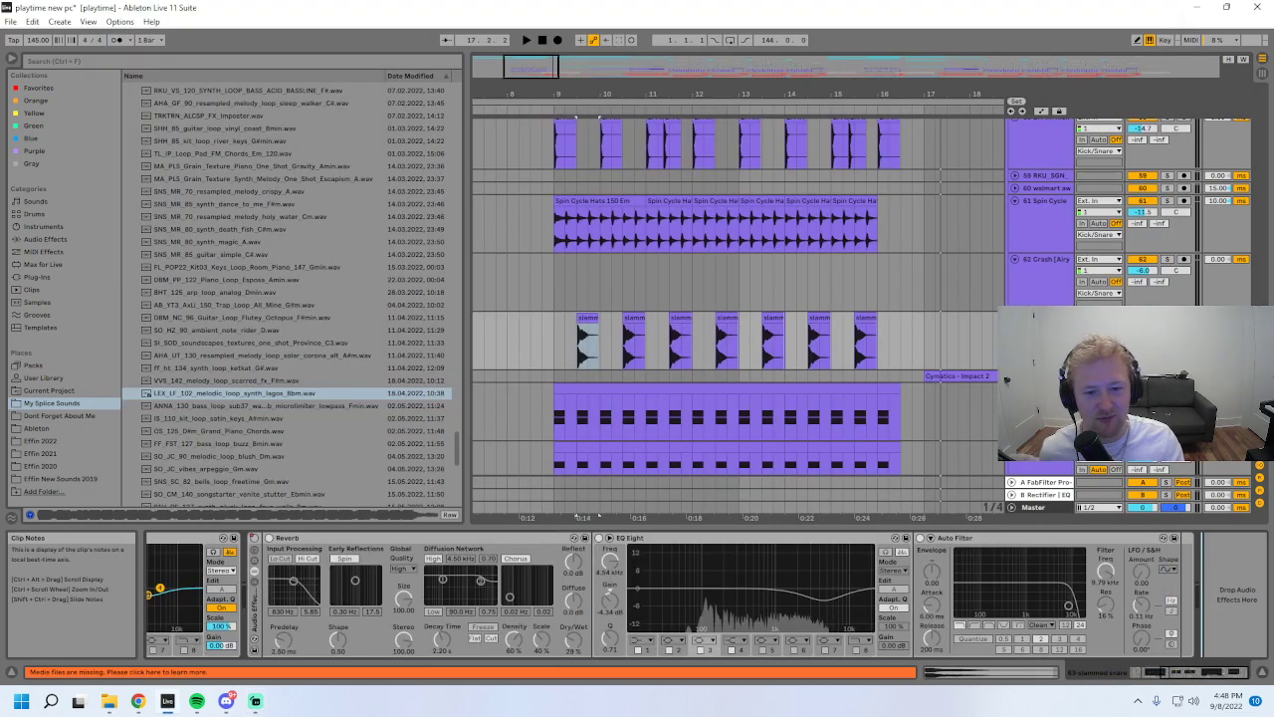
- Find the stacked FX clips at bar 16 in 73 Group and play the transition from about bar 15
key("space")
left_click_drag(693, 93, 546, 75)
scroll(587, 356, "down", 3)
key("space")
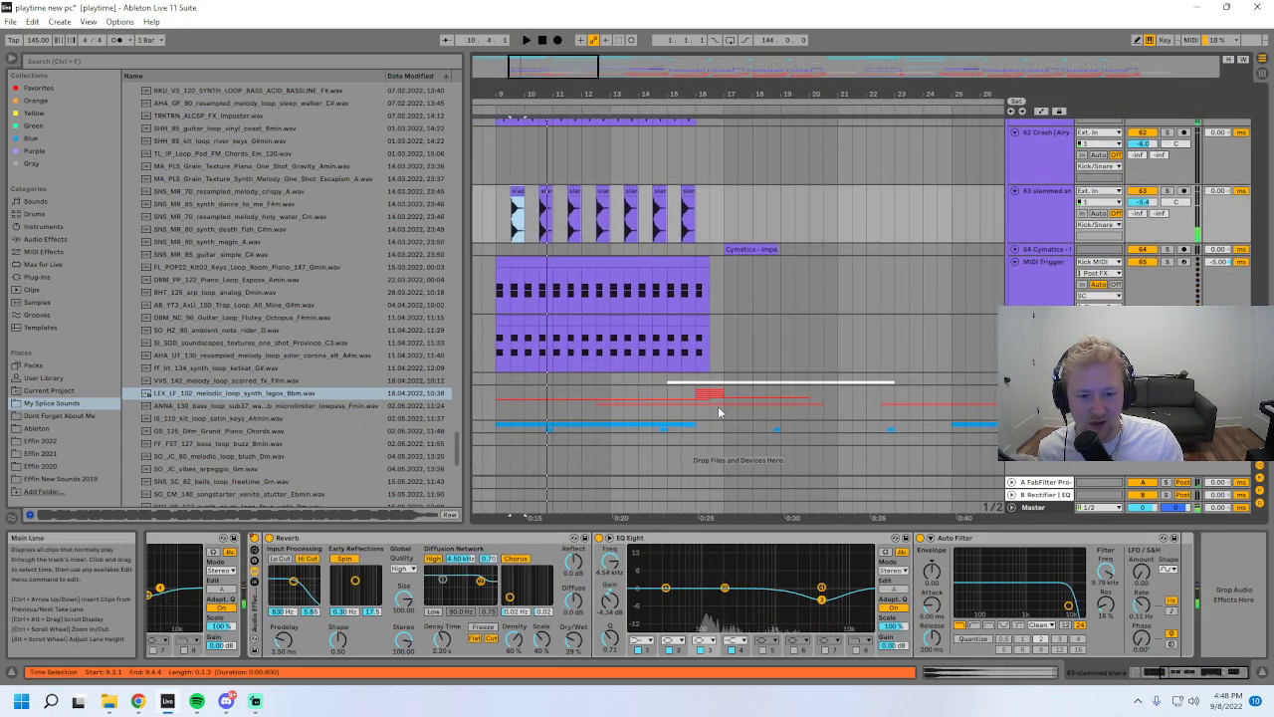
scroll(850, 412, "down", 10)
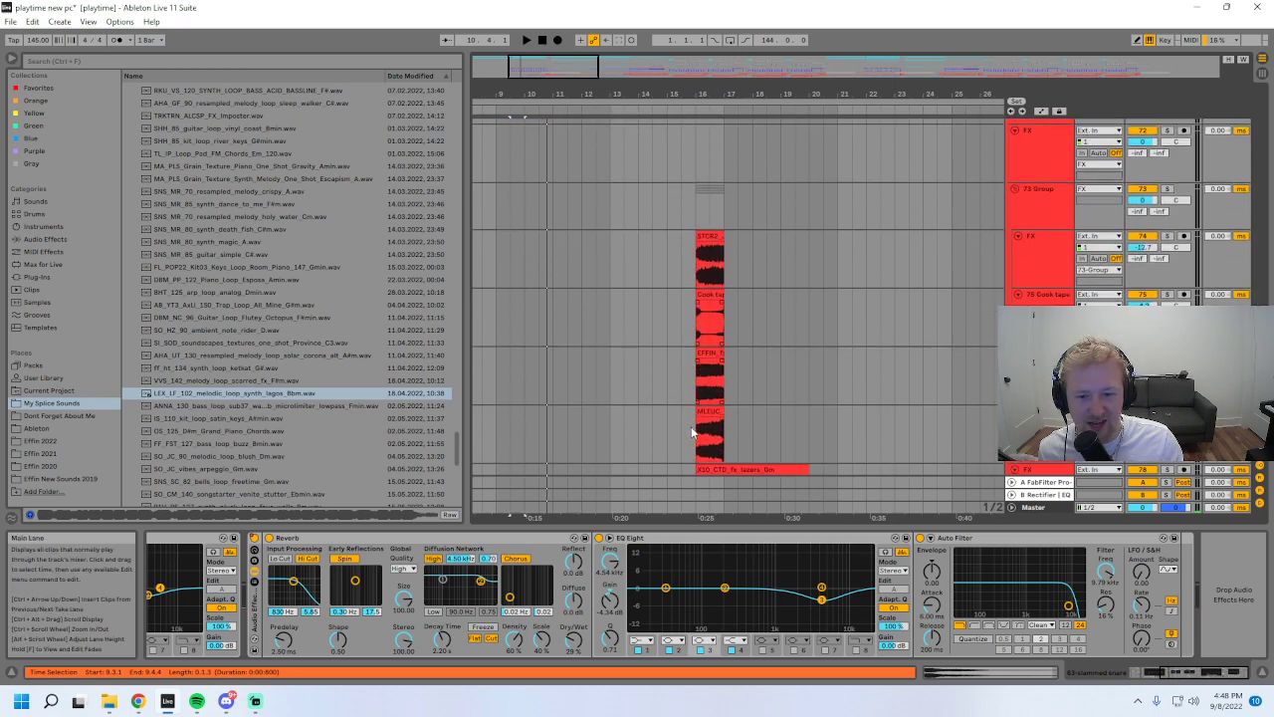
left_click(685, 320)
key("space")
key("space")
key("Left")
key("space")
scroll(712, 353, "down", 1)
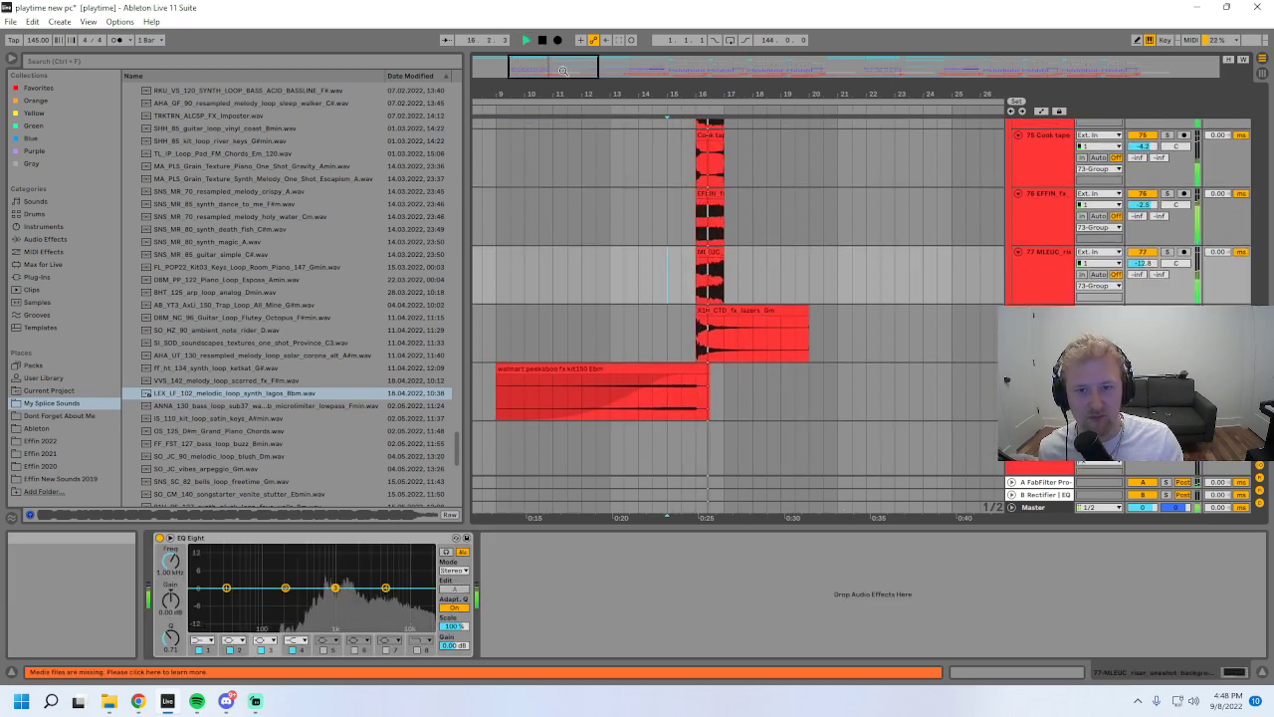
- View the Master track's device chain while the transition plays, and stop playback
left_click_drag(562, 63, 562, 73)
scroll(714, 404, "up", 3)
left_click(1044, 507)
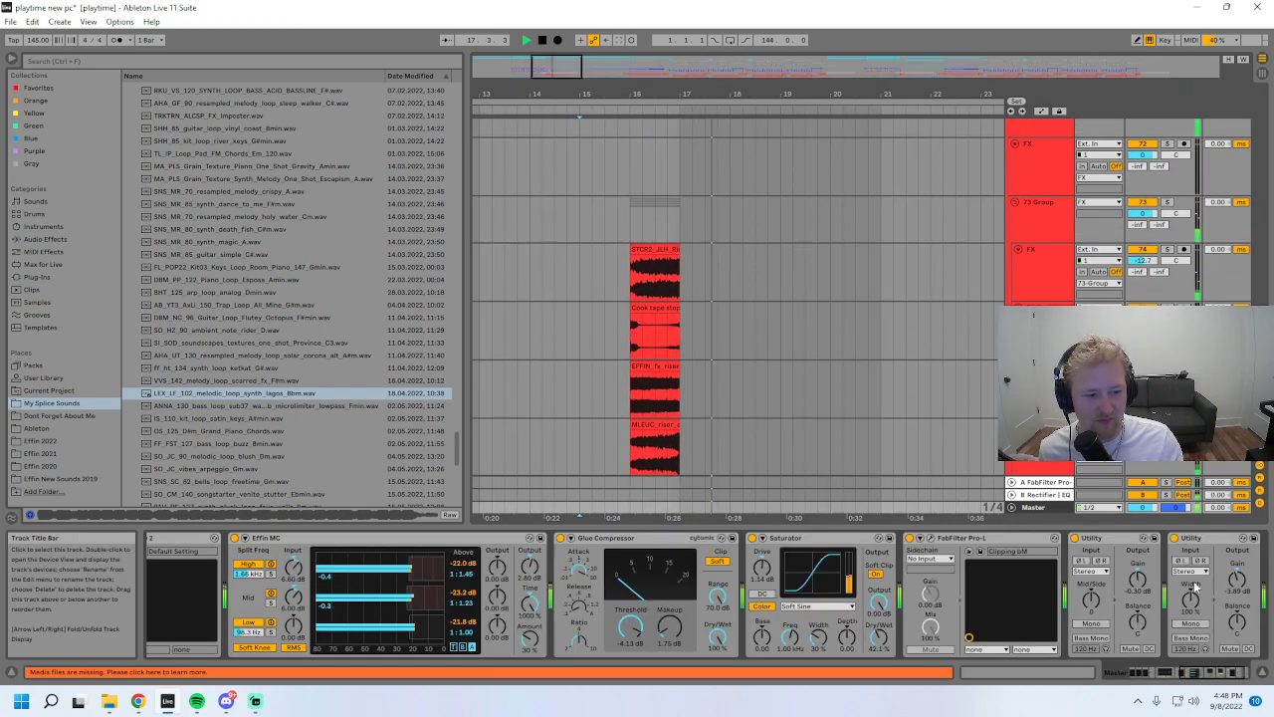
key("space")
- Solo the FX group to hear its layers from bar 16, and select the MLEUC riser clip
left_click(630, 233)
scroll(738, 299, "up", 2)
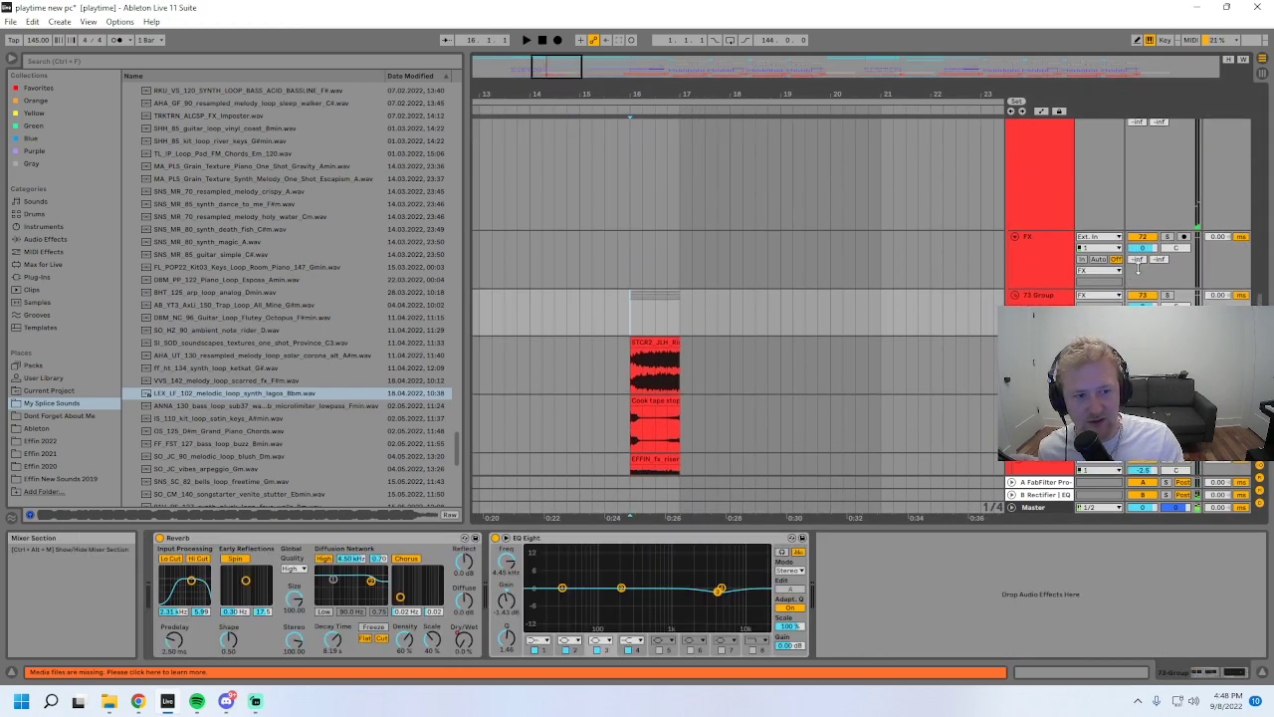
key("space")
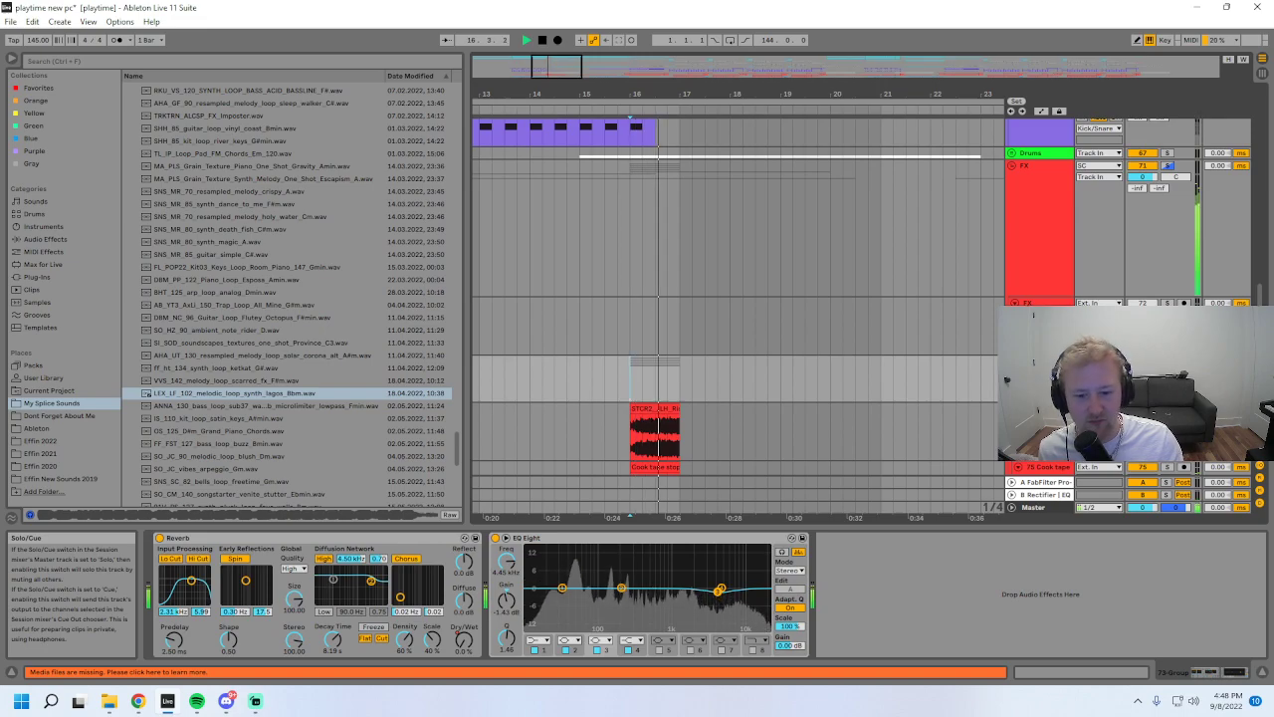
scroll(765, 389, "down", 2)
scroll(765, 389, "down", 6)
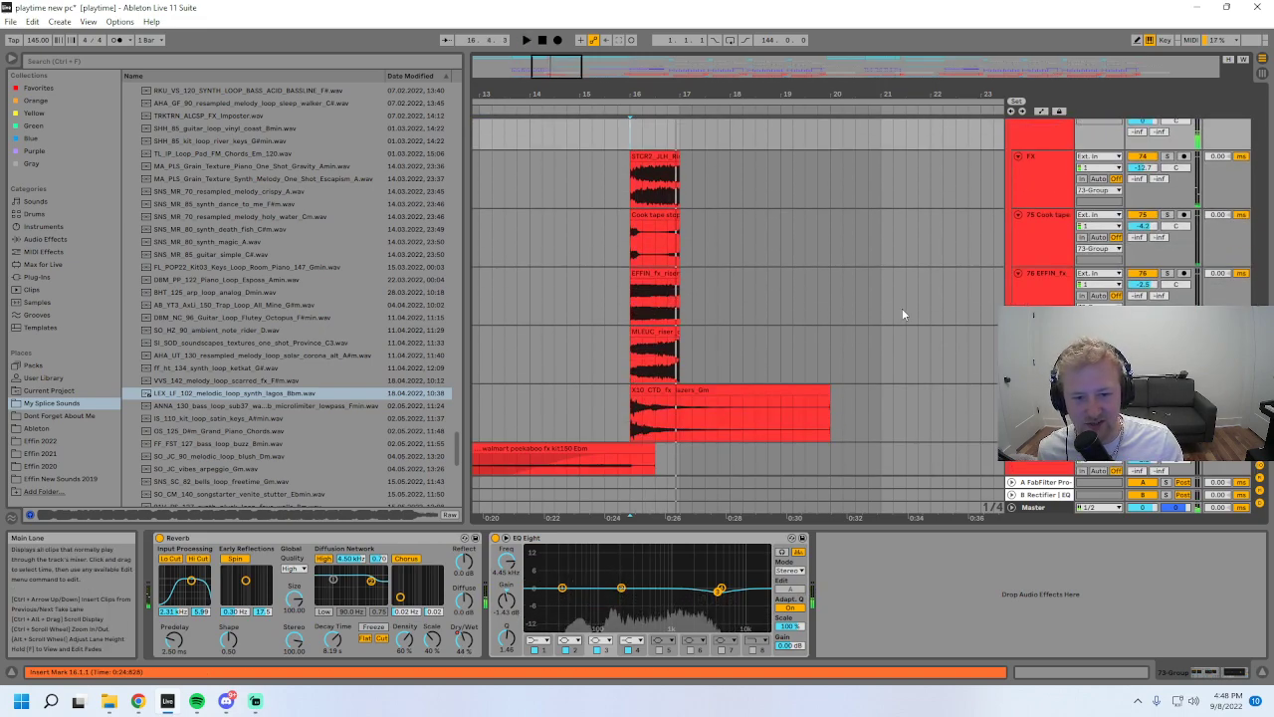
left_click(632, 346)
scroll(697, 345, "down", 1)
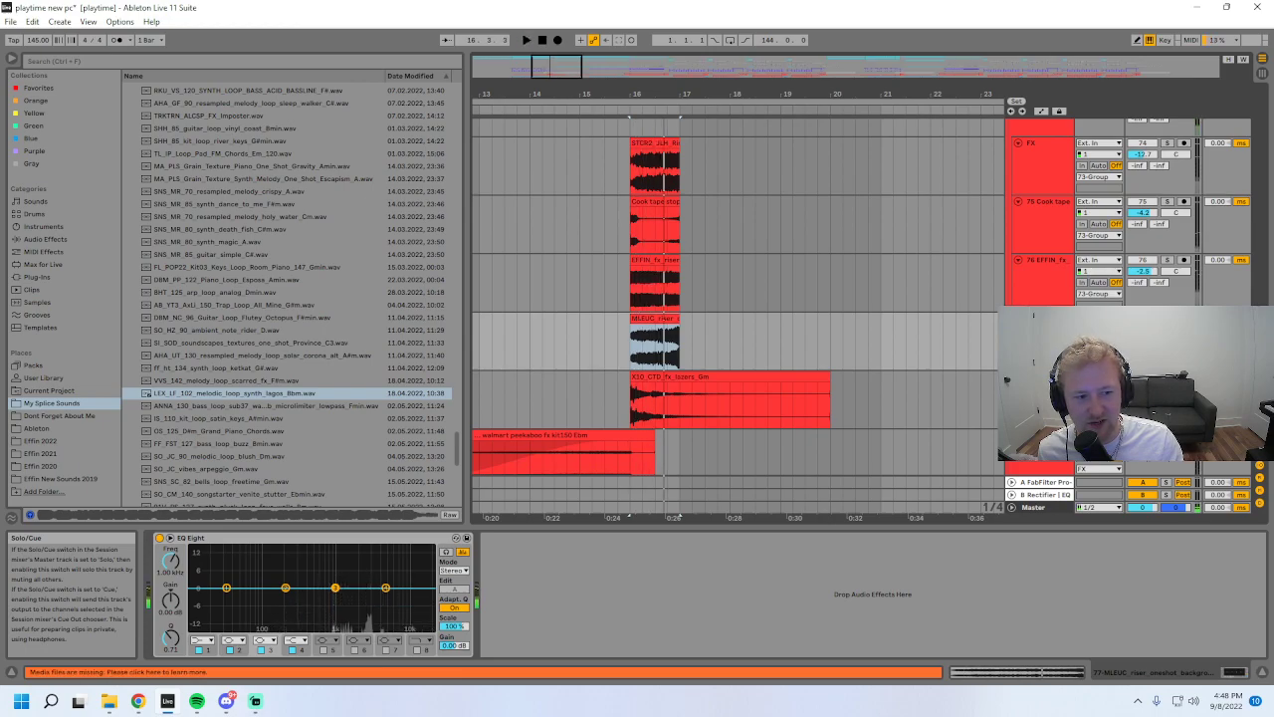
- Go from the FX layers back up to the Synths track starting at bar 17 and show its device chain
scroll(739, 298, "up", 3)
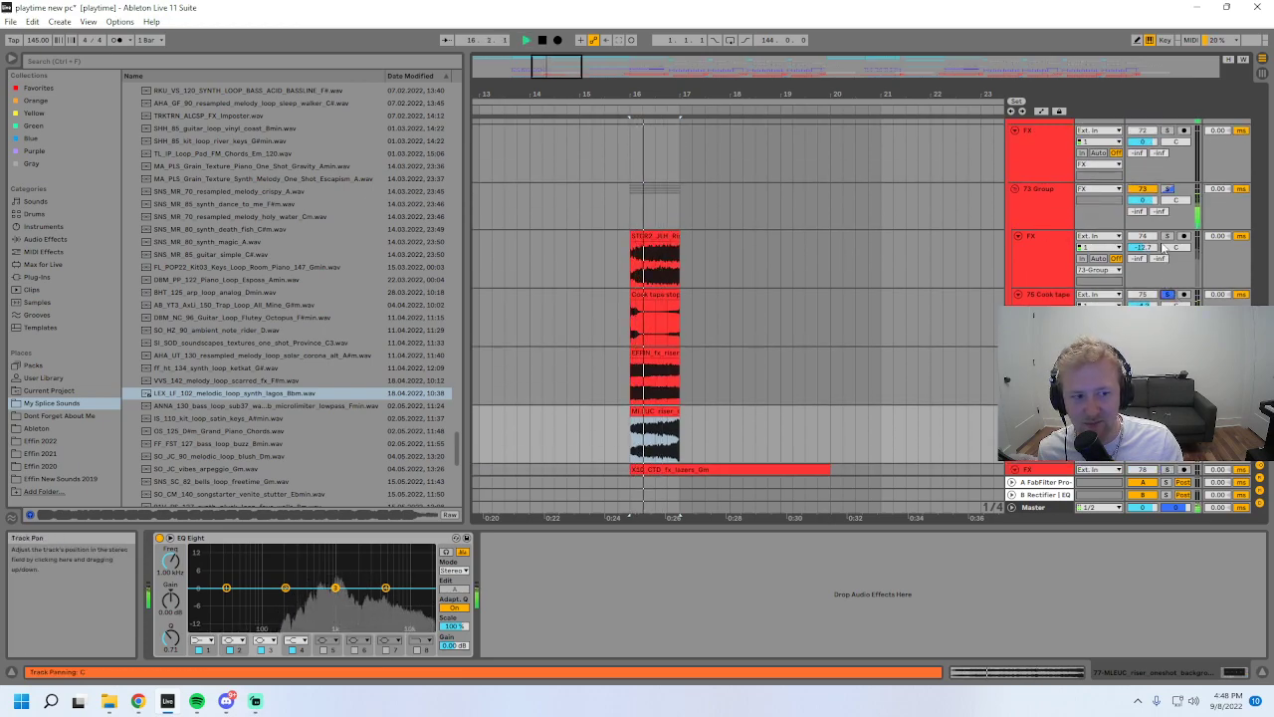
scroll(1167, 302, "up", 2)
left_click_drag(1261, 315, 1269, 133)
left_click_drag(549, 69, 549, 14)
scroll(647, 259, "down", 2)
scroll(625, 225, "down", 4)
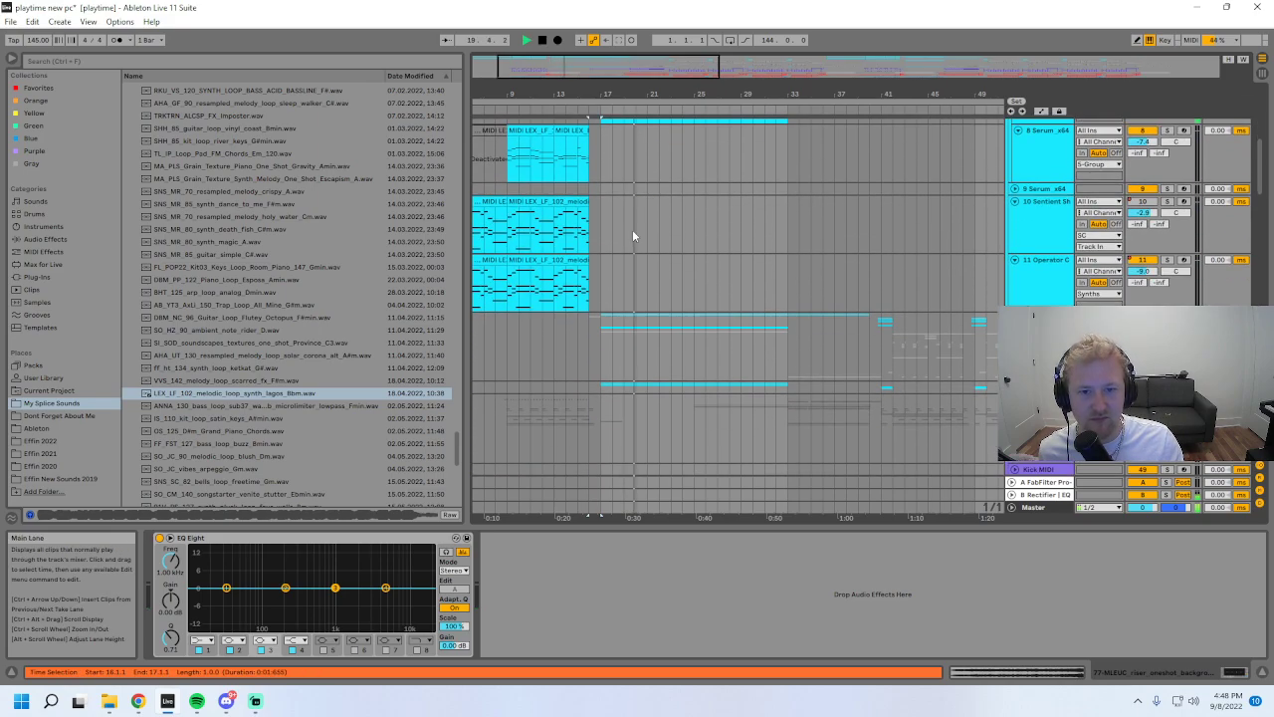
scroll(1011, 228, "up", 4)
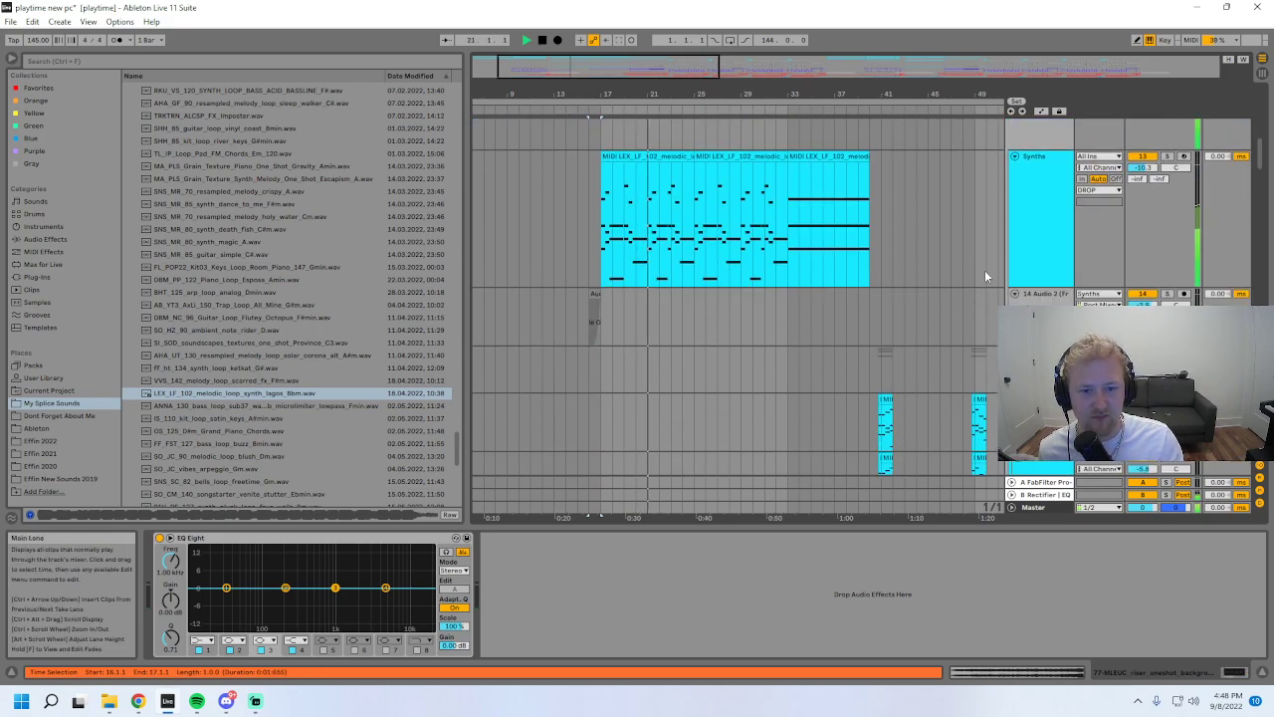
left_click(1039, 213)
- Solo the Synths track and play its chords from bar 17
left_click(601, 227)
scroll(620, 229, "up", 2)
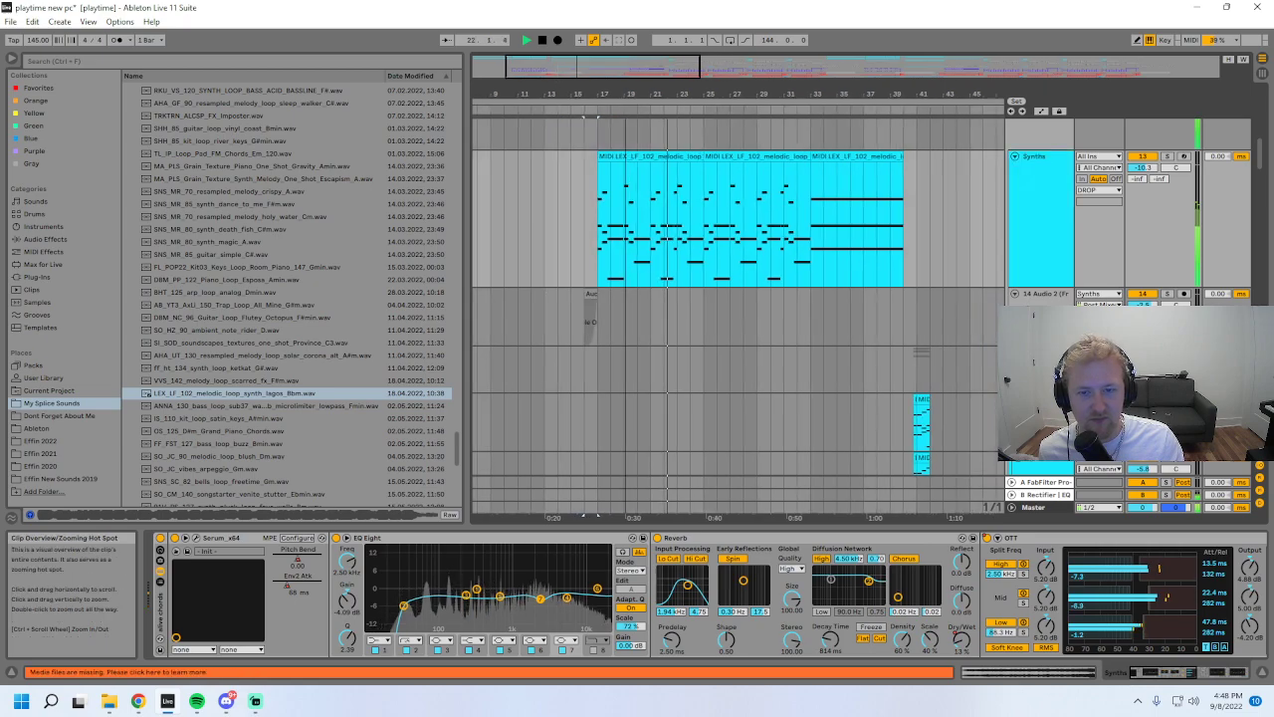
key("space")
left_click(1168, 156)
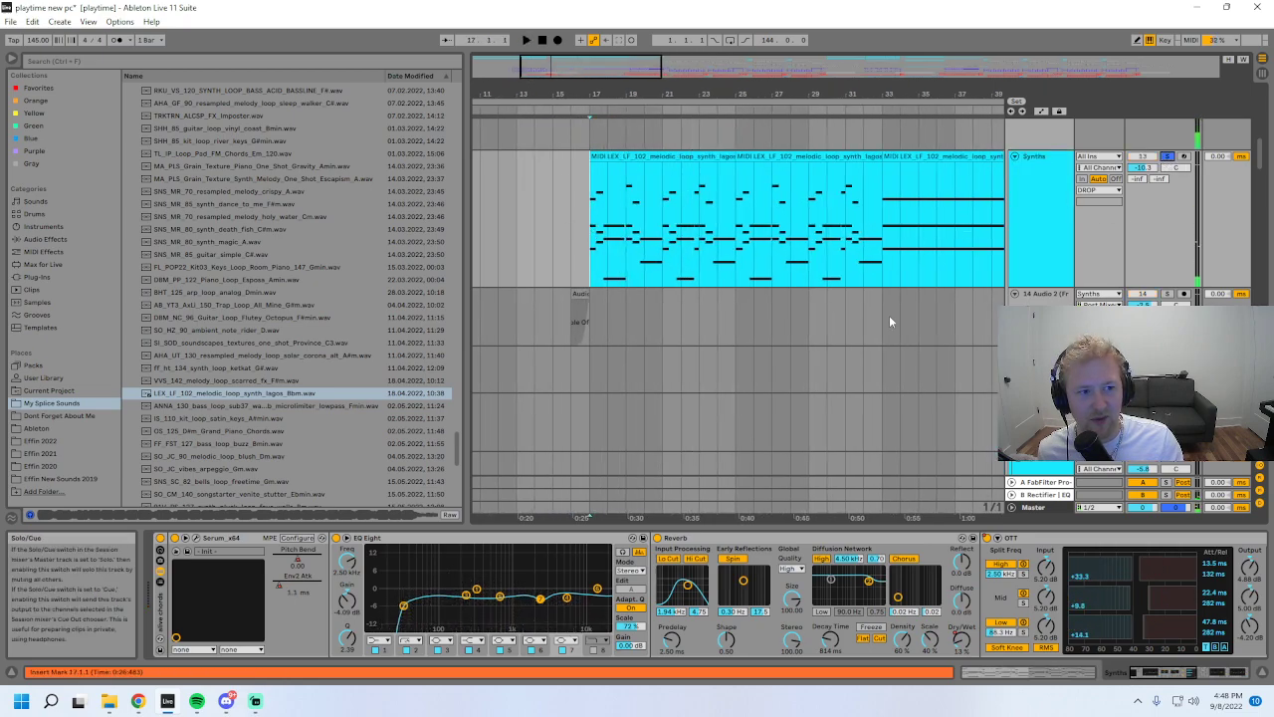
key("space")
left_click_drag(607, 94, 587, 122)
- Open the first Synths MIDI clip at bar 17, examine its chord and melody notes, and hide the clip view
double_click(577, 156)
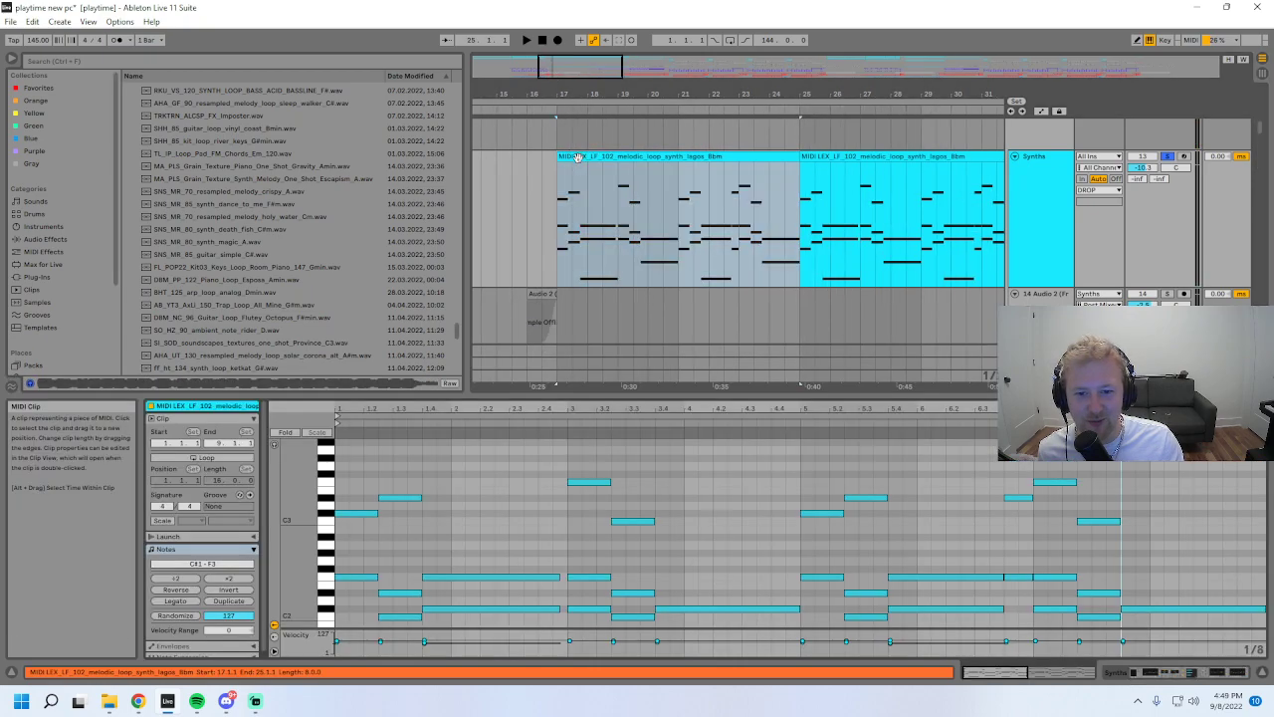
double_click(1049, 671)
scroll(882, 583, "down", 1)
scroll(822, 514, "up", 2)
double_click(588, 157)
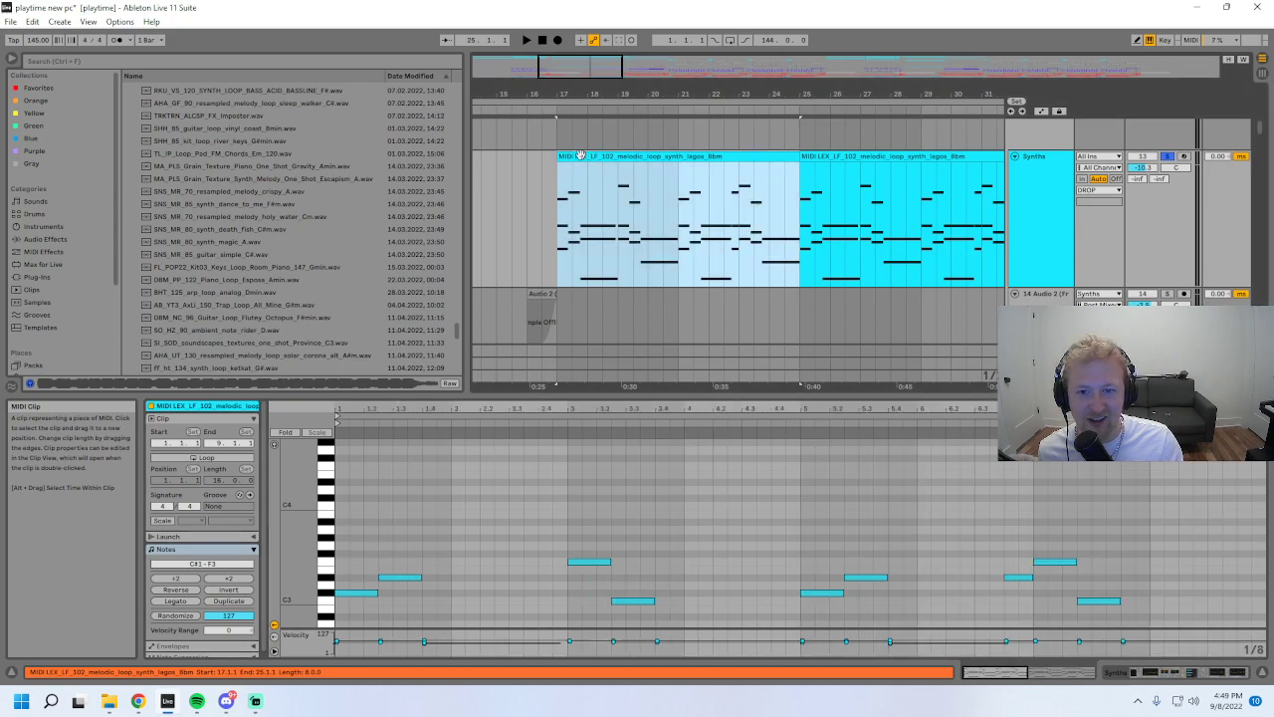
scroll(580, 157, "up", 2)
left_click_drag(561, 156, 583, 236)
scroll(588, 249, "down", 2)
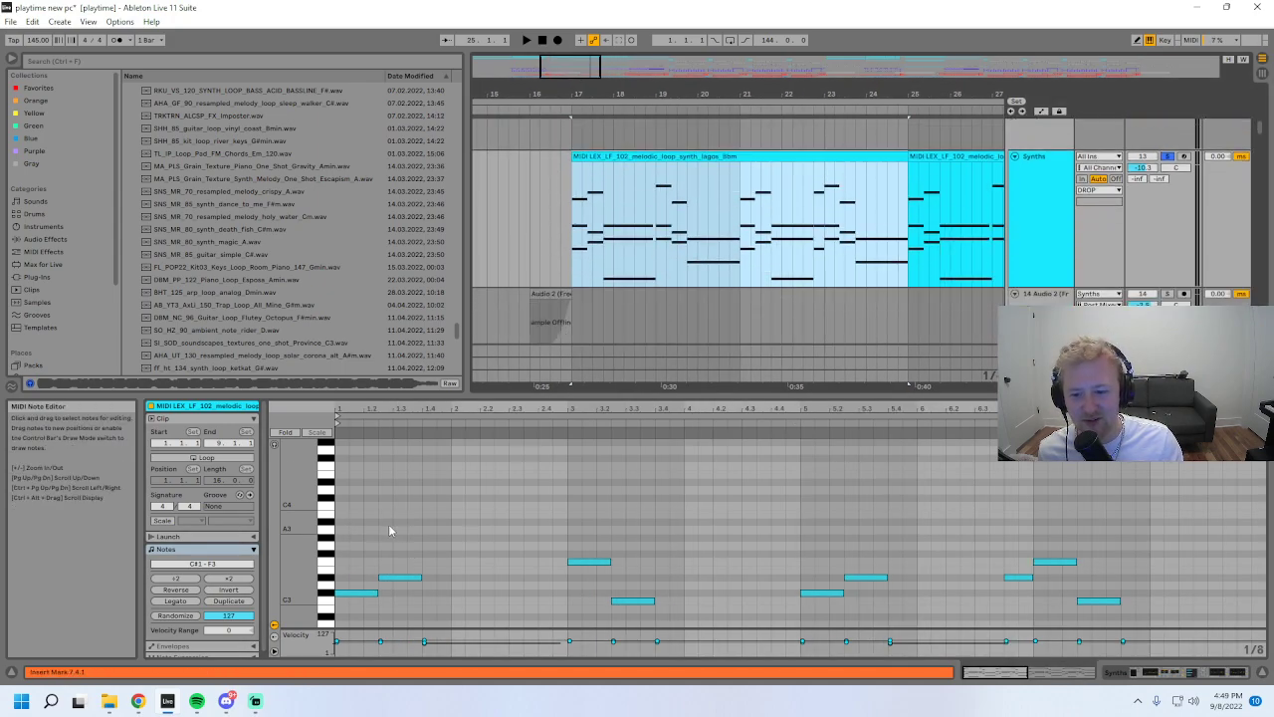
scroll(342, 493, "down", 3)
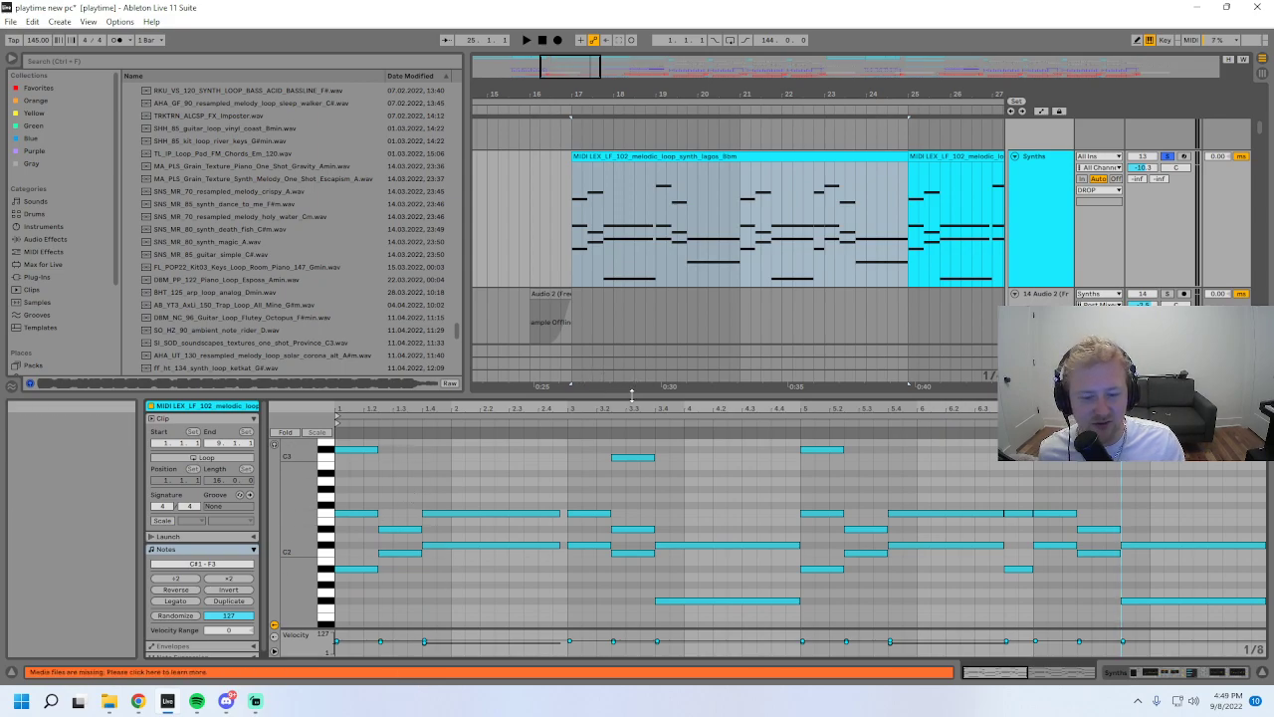
key("ctrl+alt+l")
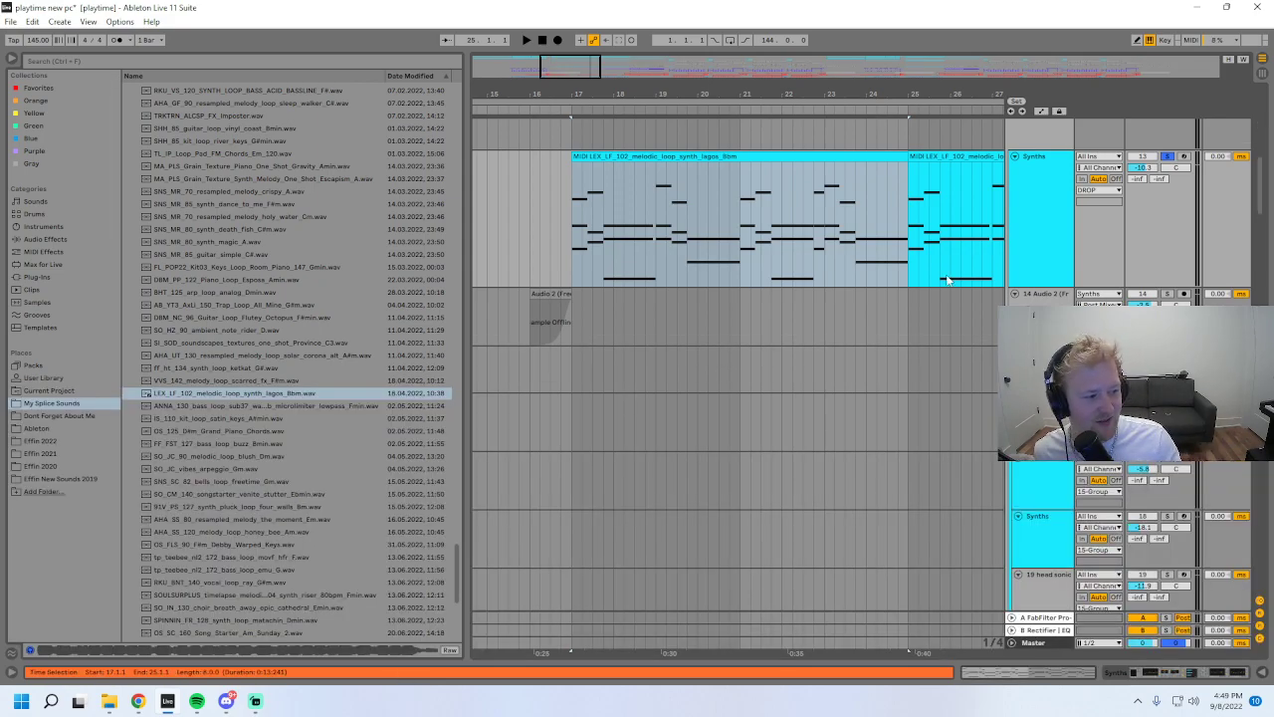
- Play the soloed Synths chords and view the device chain from Serum through to the last EQ Eight
double_click(1046, 172)
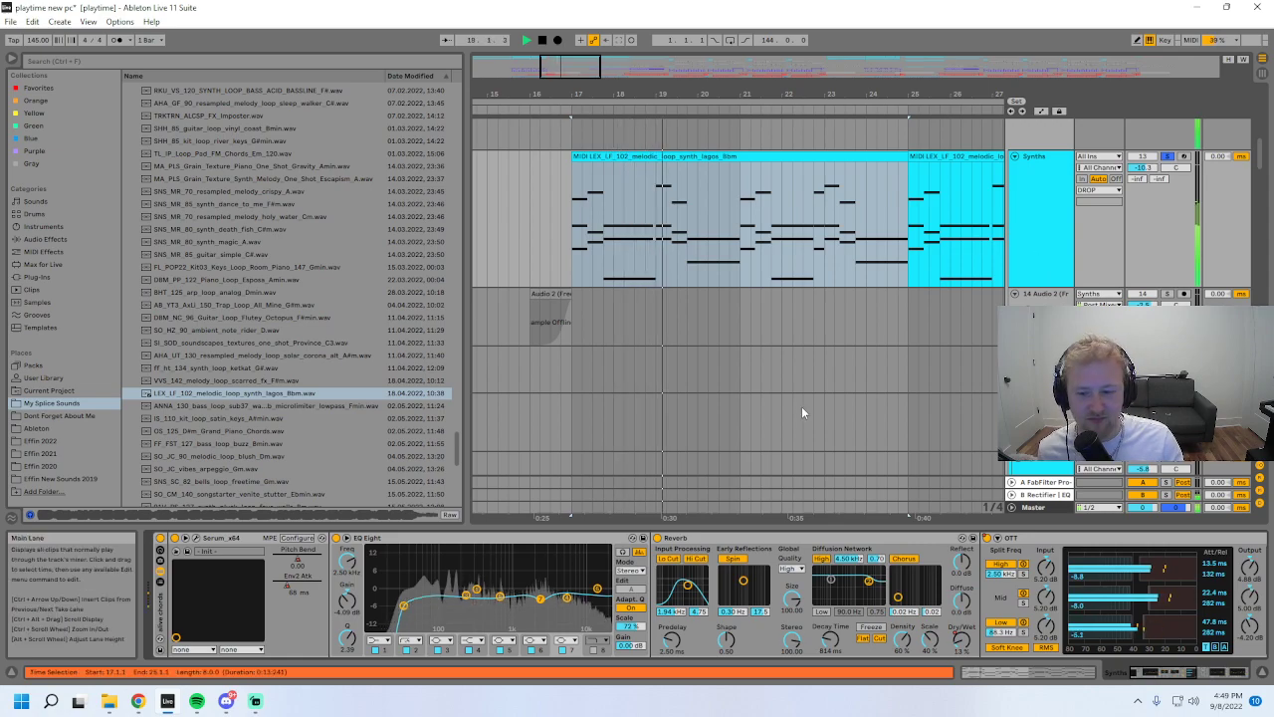
left_click_drag(1135, 673, 1106, 680)
key("space")
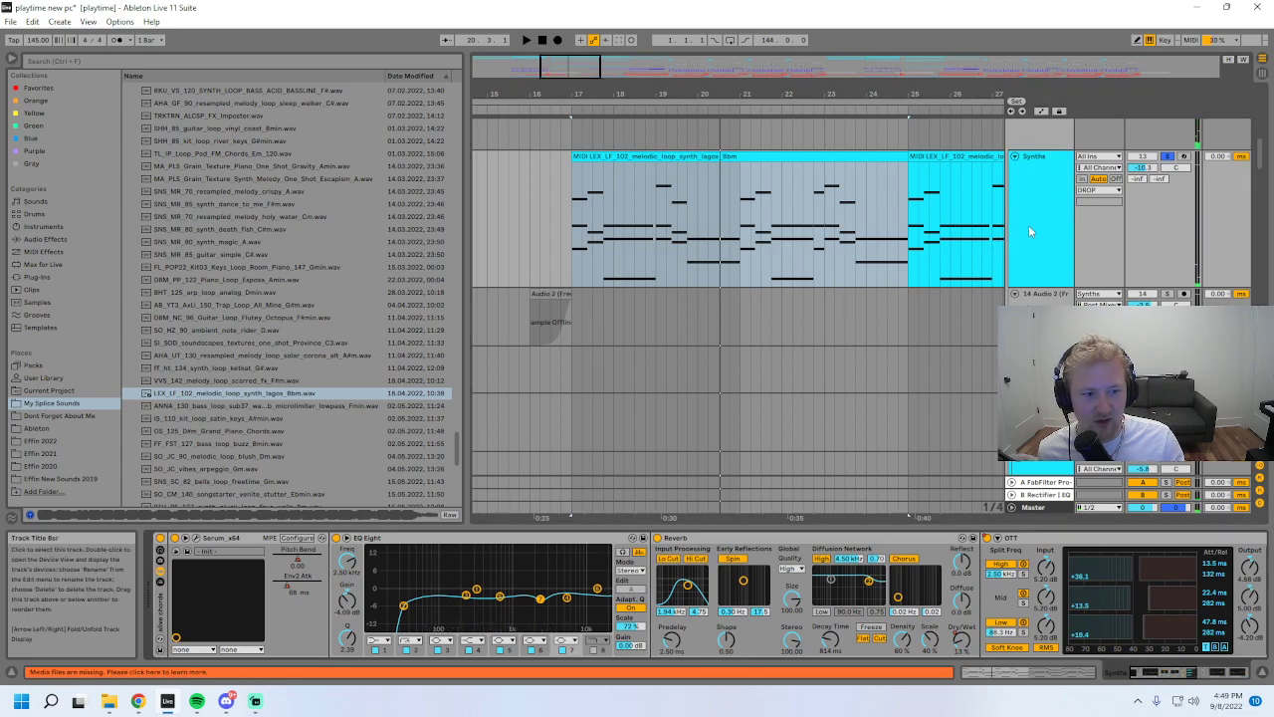
scroll(1027, 217, "up", 3)
scroll(857, 454, "down", 2)
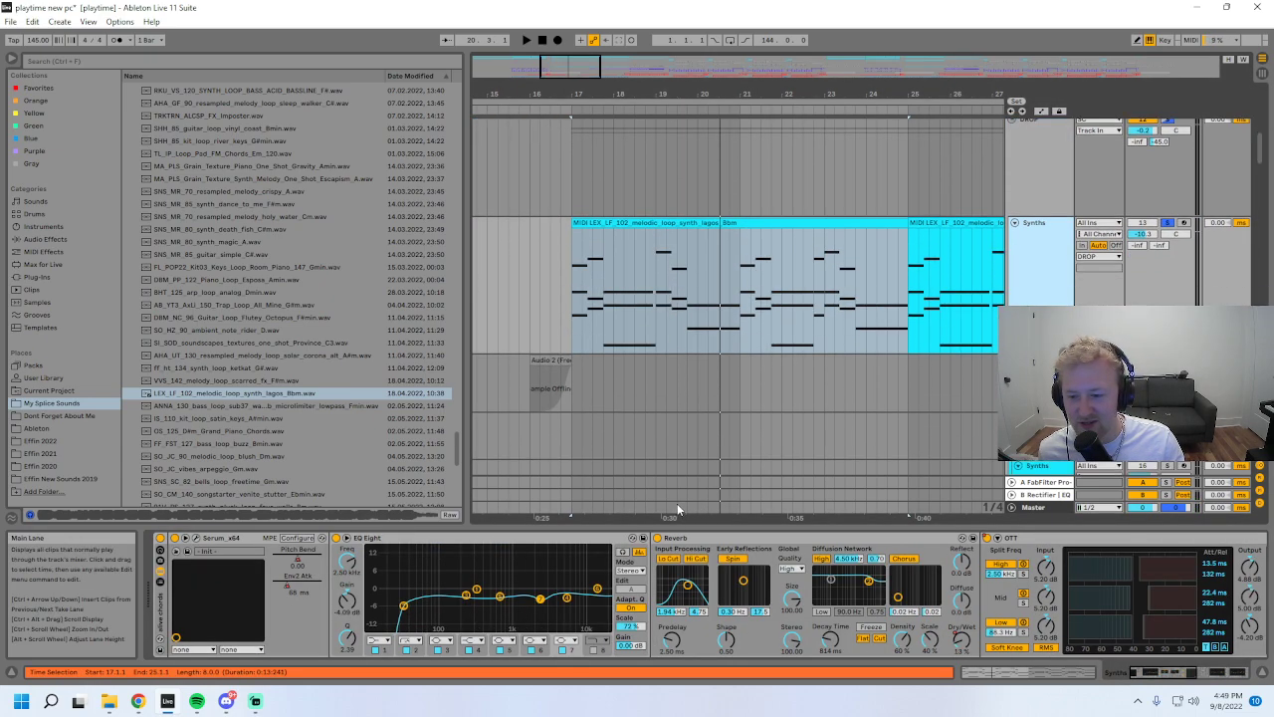
left_click(1178, 676)
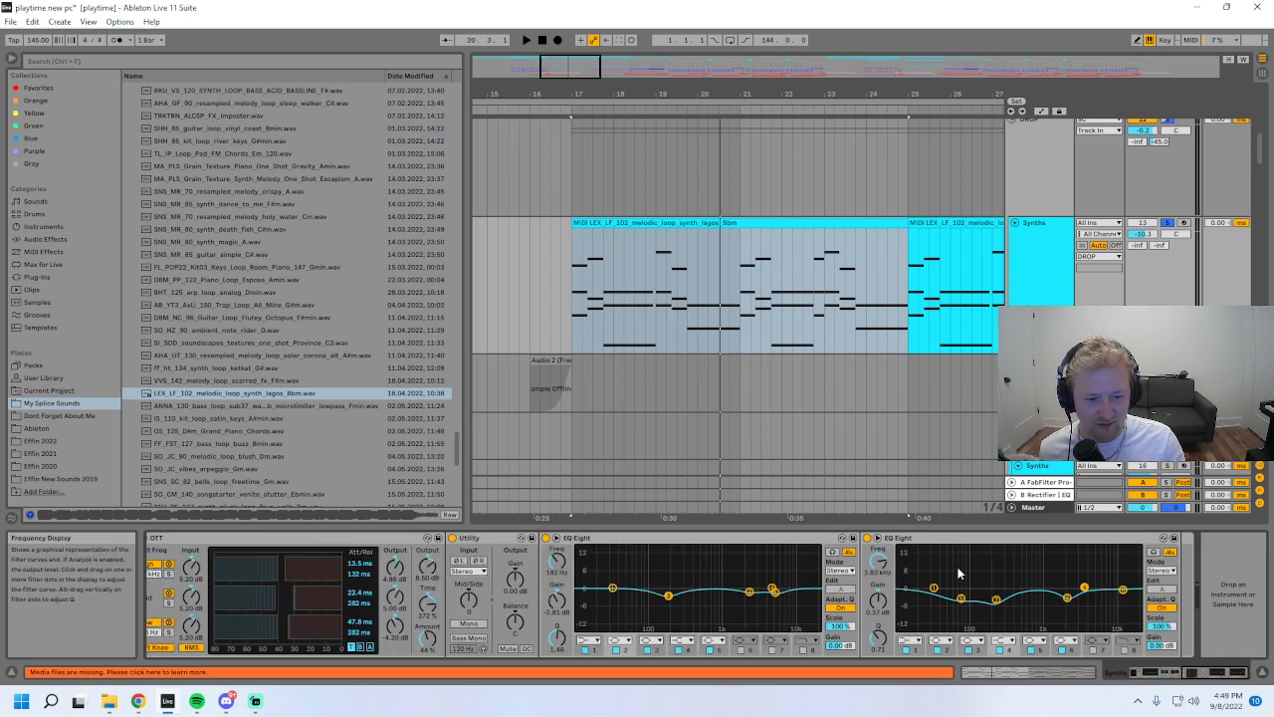
left_click(1152, 677)
- Bypass the audio effect rack after Serum on the Synths track and play the dry chords from bar 17
left_click(1137, 675)
left_click(338, 539)
key("space")
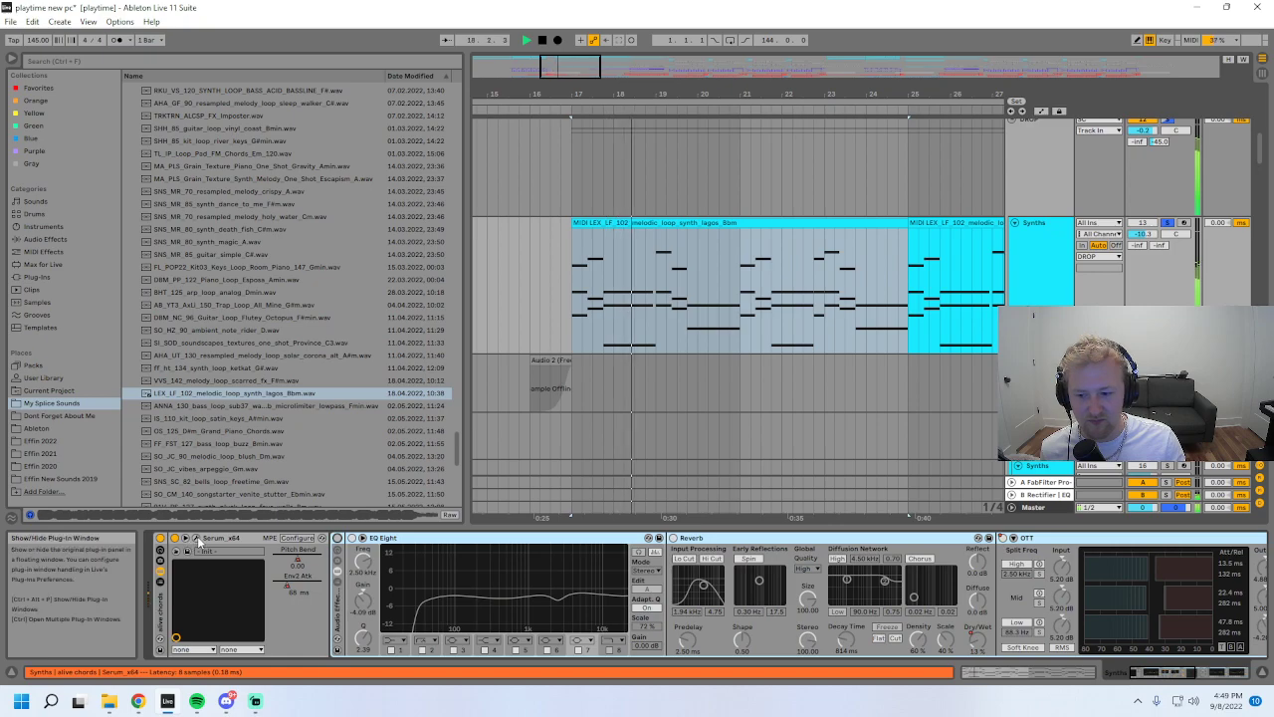
- Open the Synths track's Serum plug-in, examine its oscillators and effects, and close it
key("ctrl+alt+p")
left_click_drag(314, 192, 405, 131)
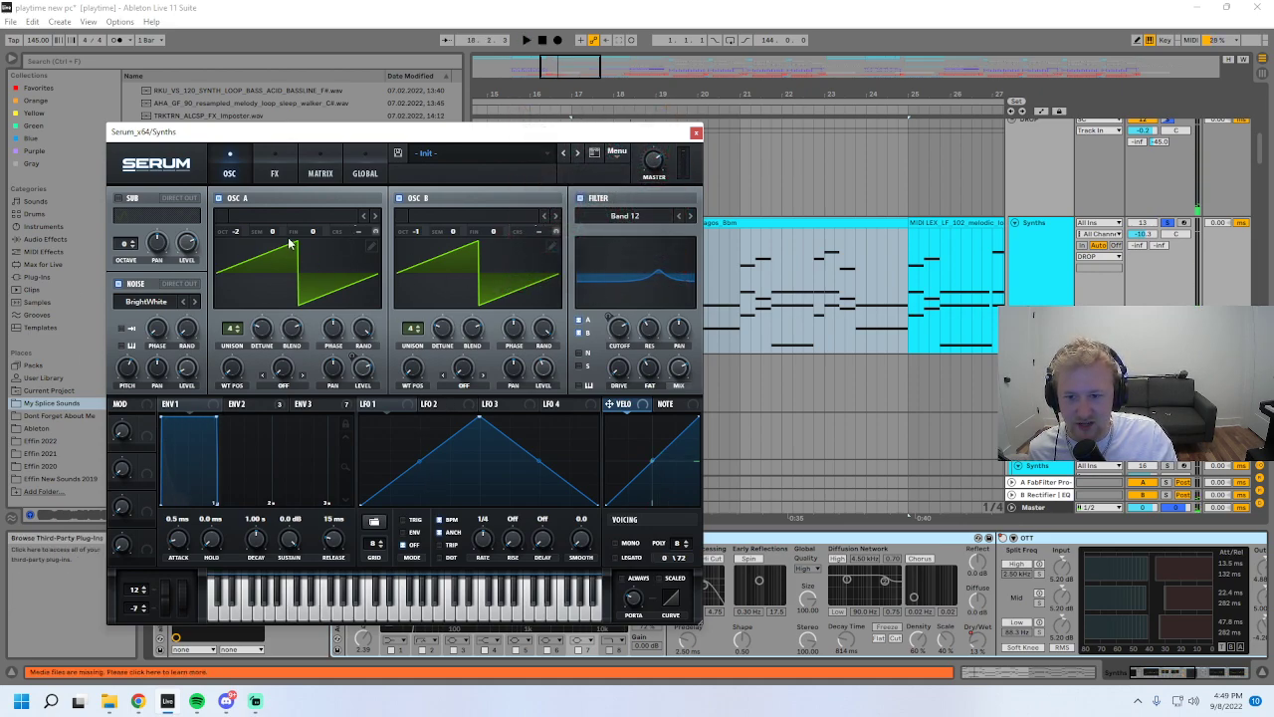
left_click(275, 169)
scroll(252, 305, "down", 3)
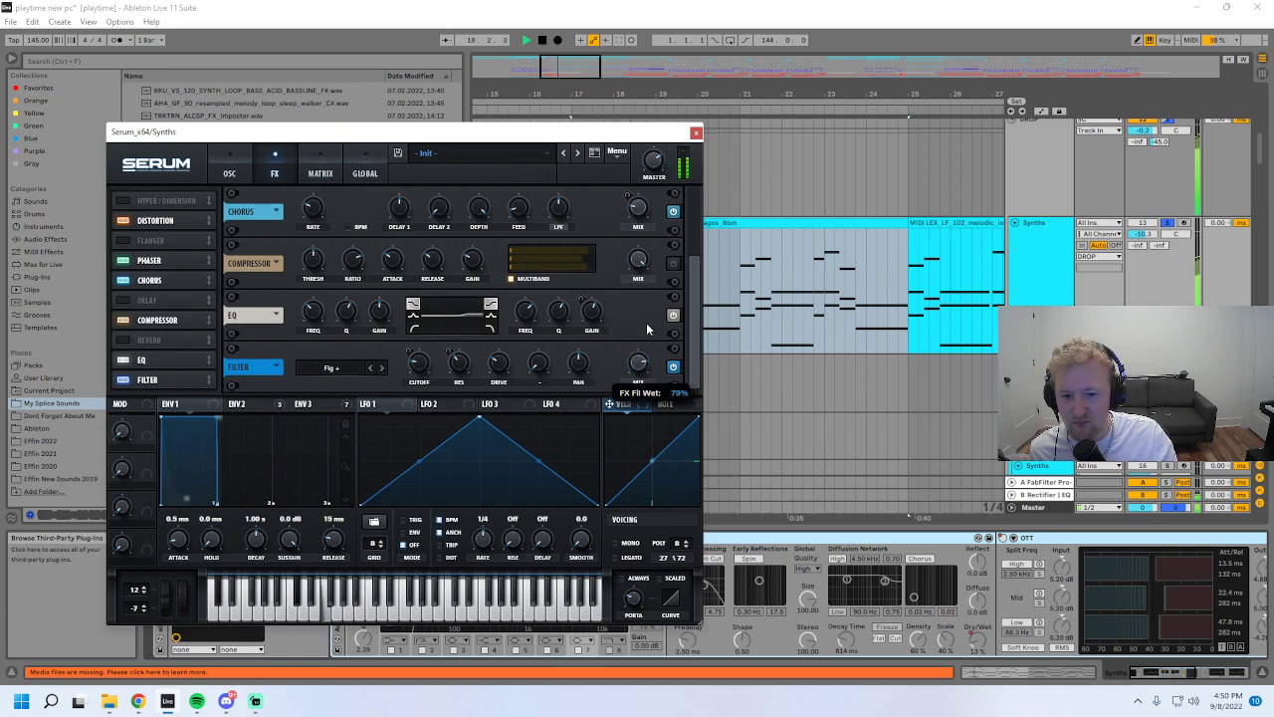
left_click(696, 134)
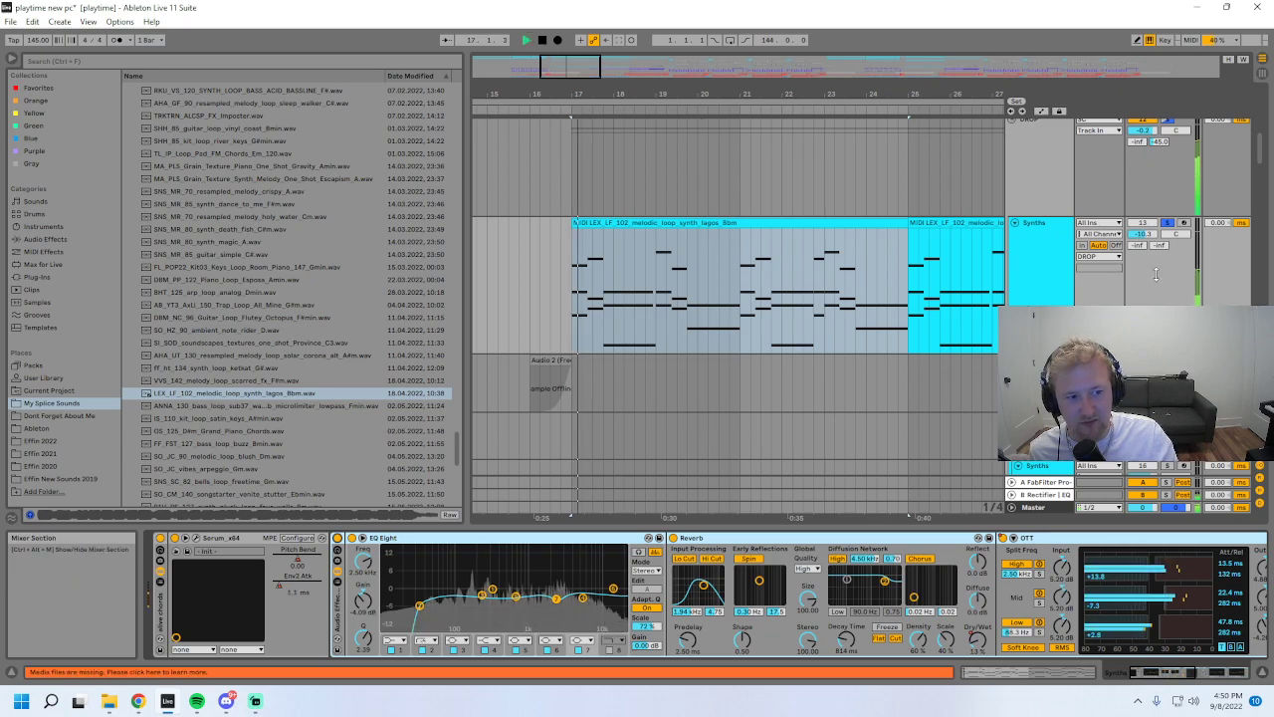
- Find the other Synths track below head sonic, record-arm and solo it to hear its part, and stop playback
scroll(997, 405, "down", 3)
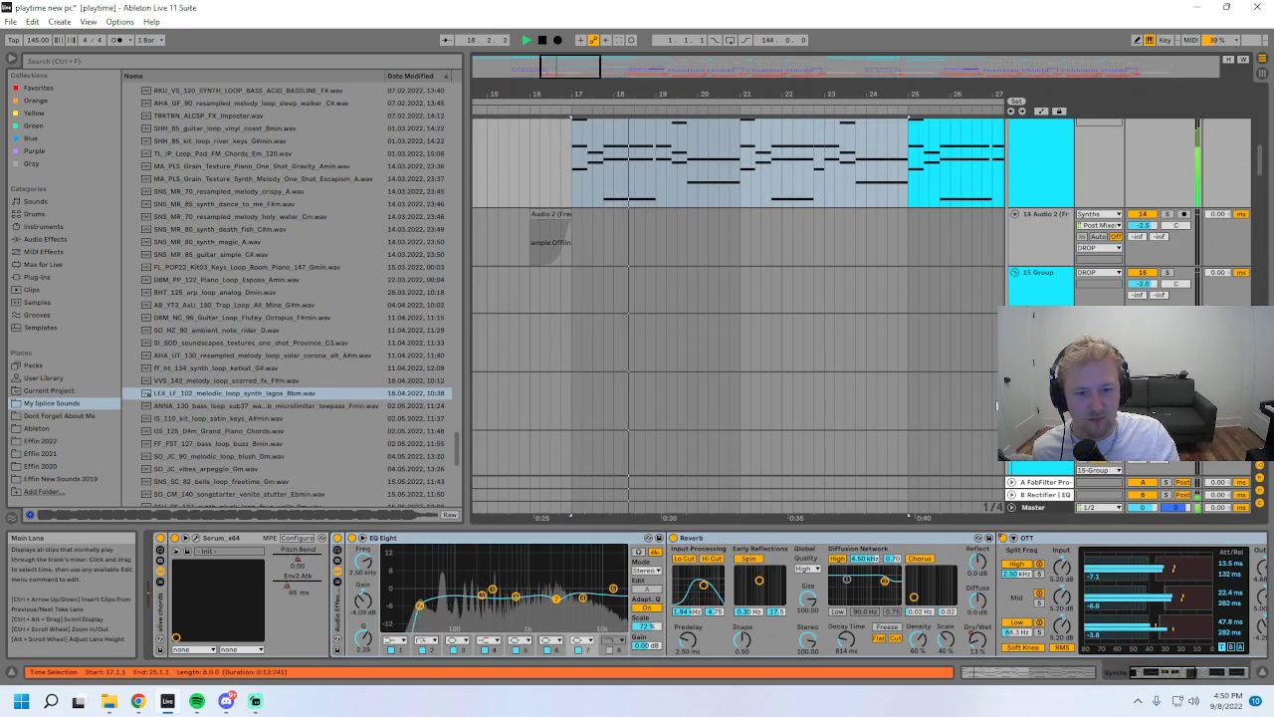
left_click_drag(1261, 168, 1262, 199)
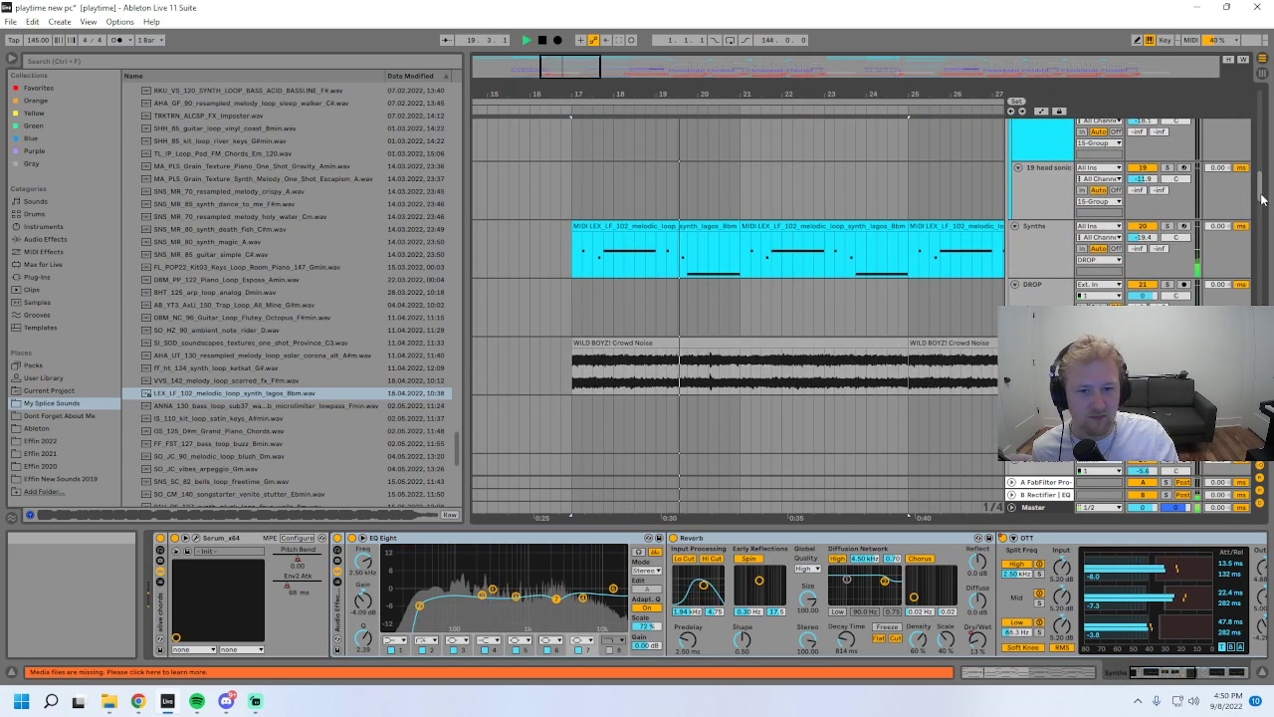
left_click(1184, 226)
left_click(1167, 226)
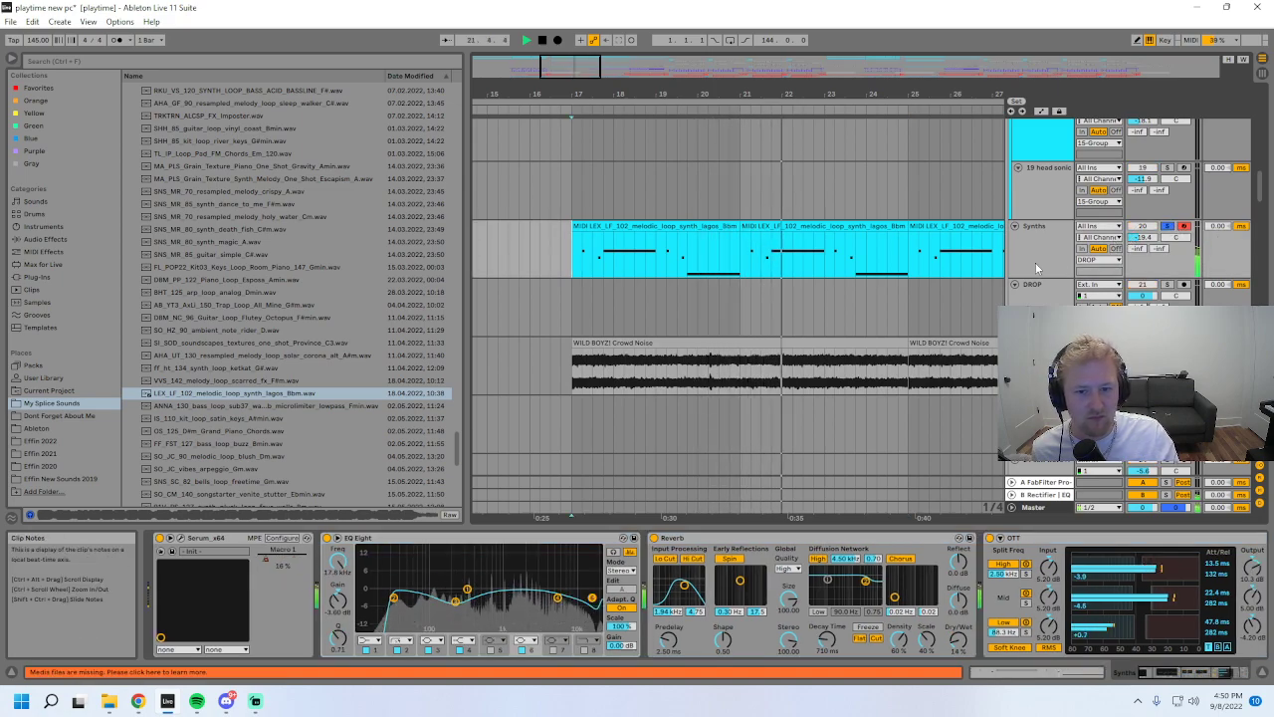
key("space")
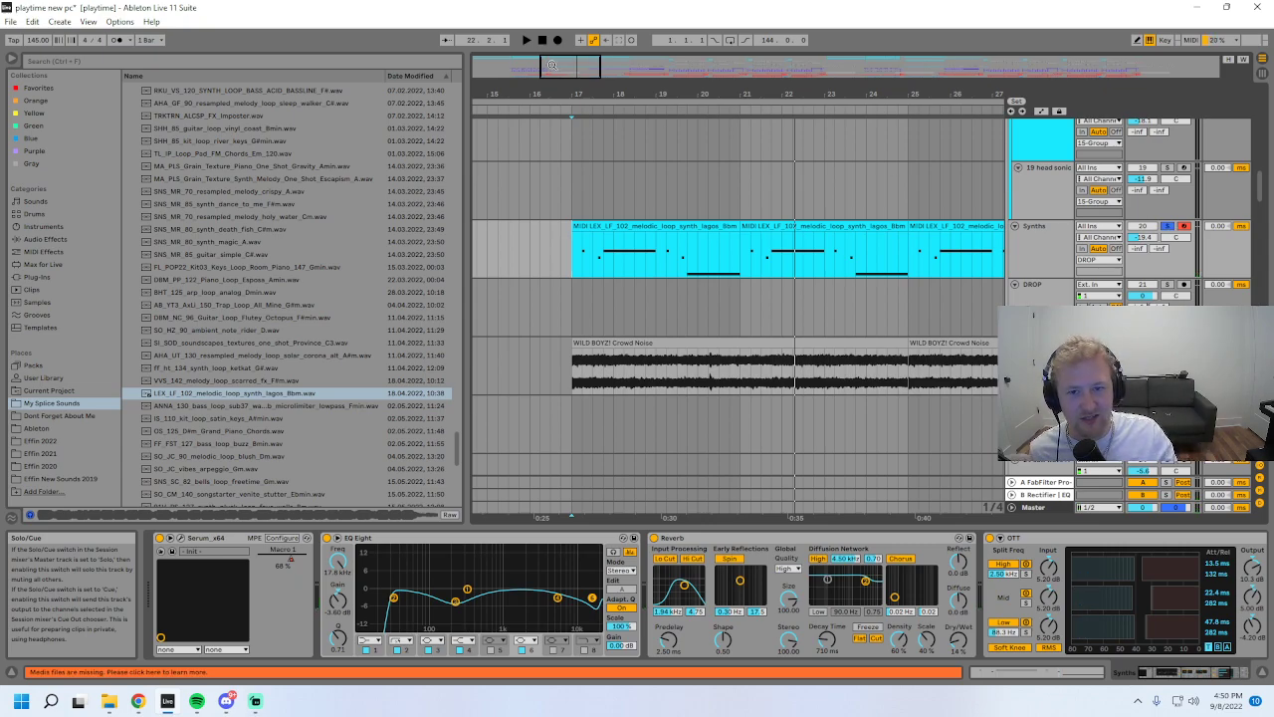
left_click_drag(551, 65, 570, 64)
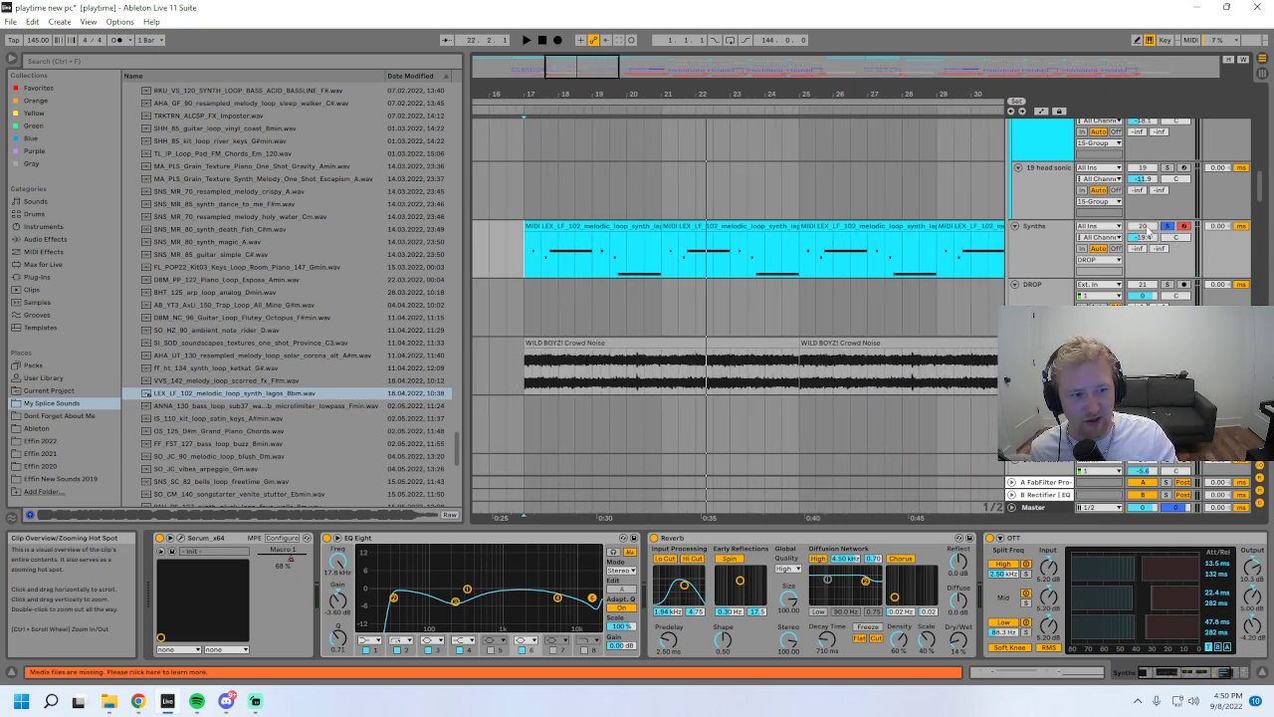
- View the oscillator settings in this Synths track's Serum, close the plug-in and play the part from bar 17
left_click(175, 552)
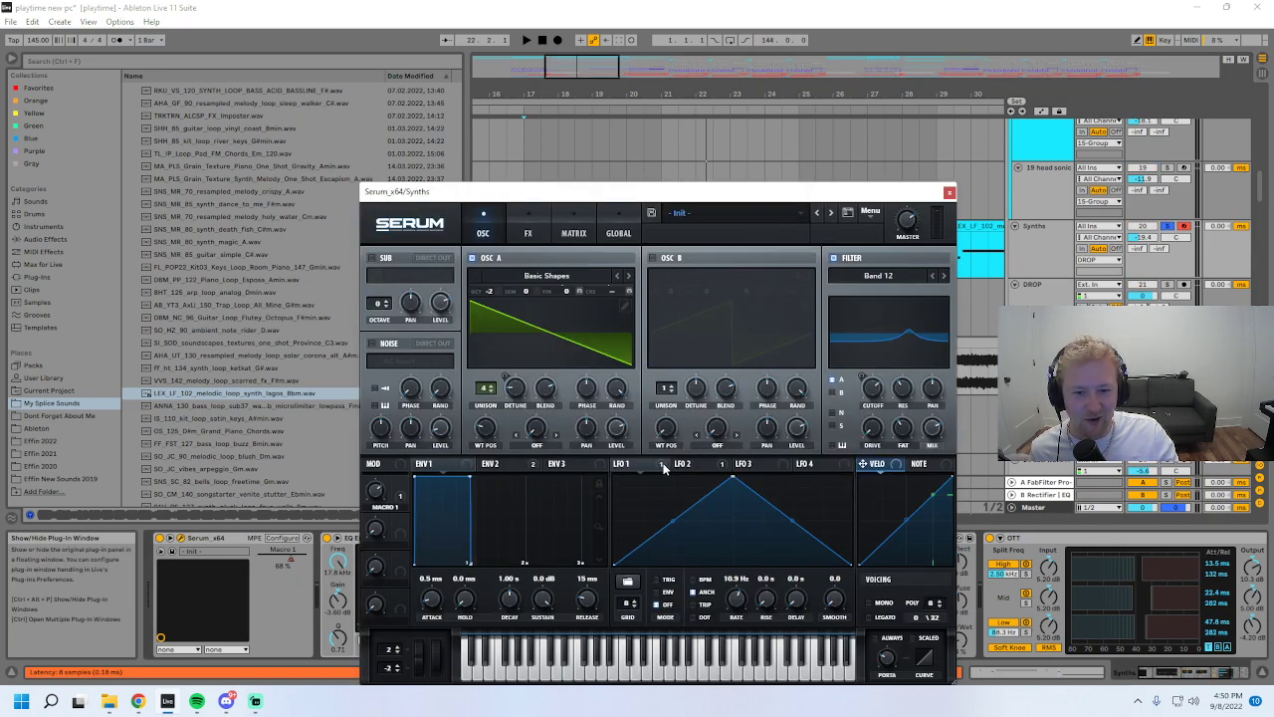
left_click(948, 195)
key("space")
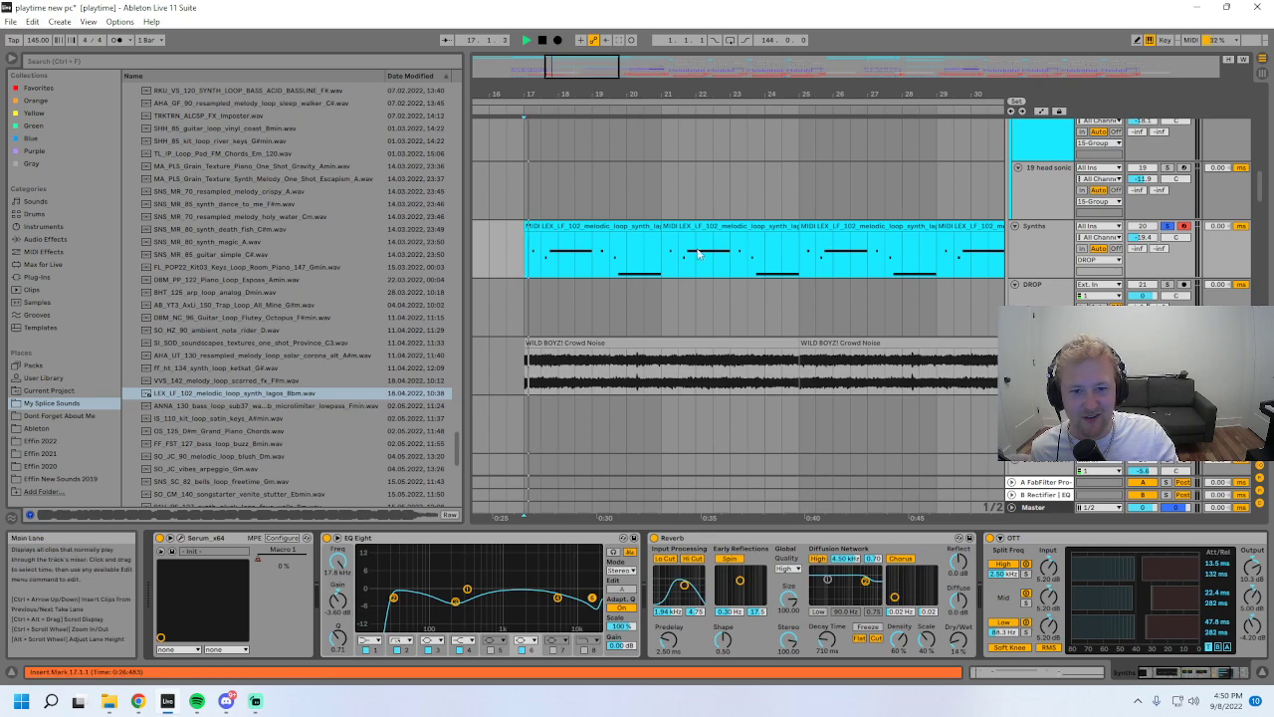
- Unsolo the lower Synths track and play it in the full mix from bar 17
left_click(1169, 227)
key("space")
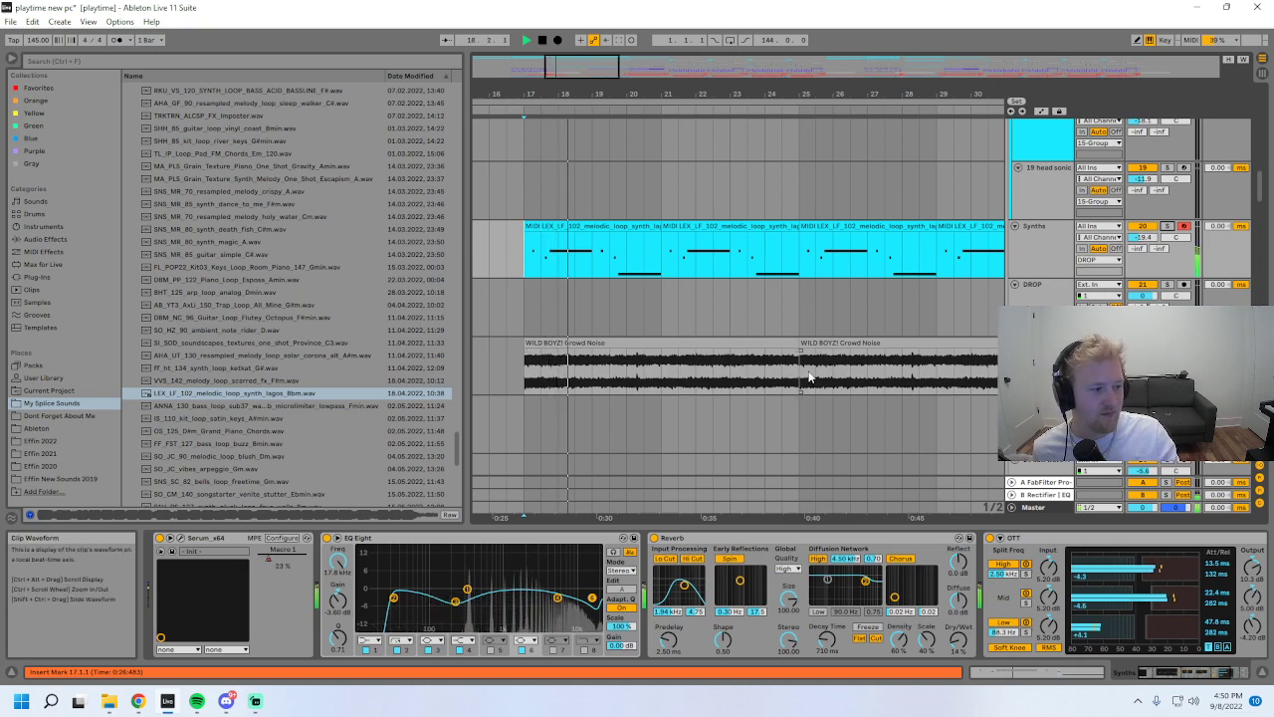
left_click_drag(588, 94, 655, 64)
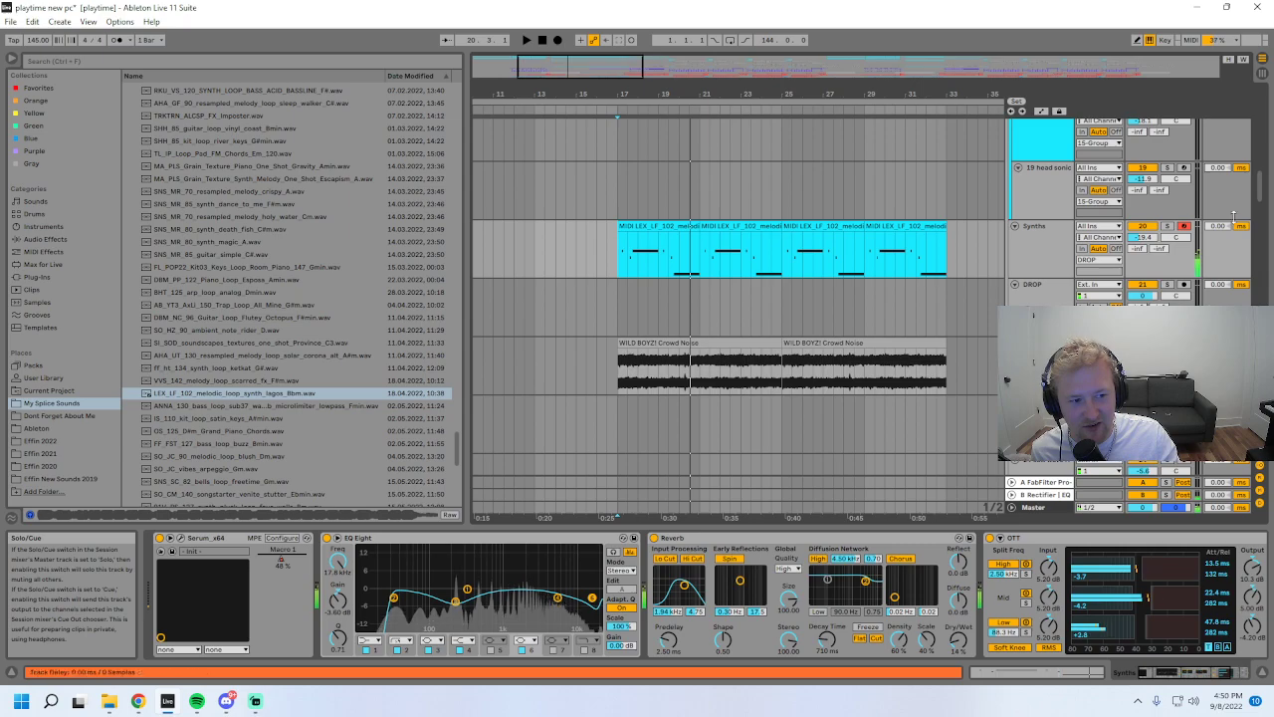
- Expand the SUB group and solo Sub MIDI to hear the sub bass and view its device chain
key("space")
left_click_drag(1256, 197, 1259, 317)
left_click(1013, 172)
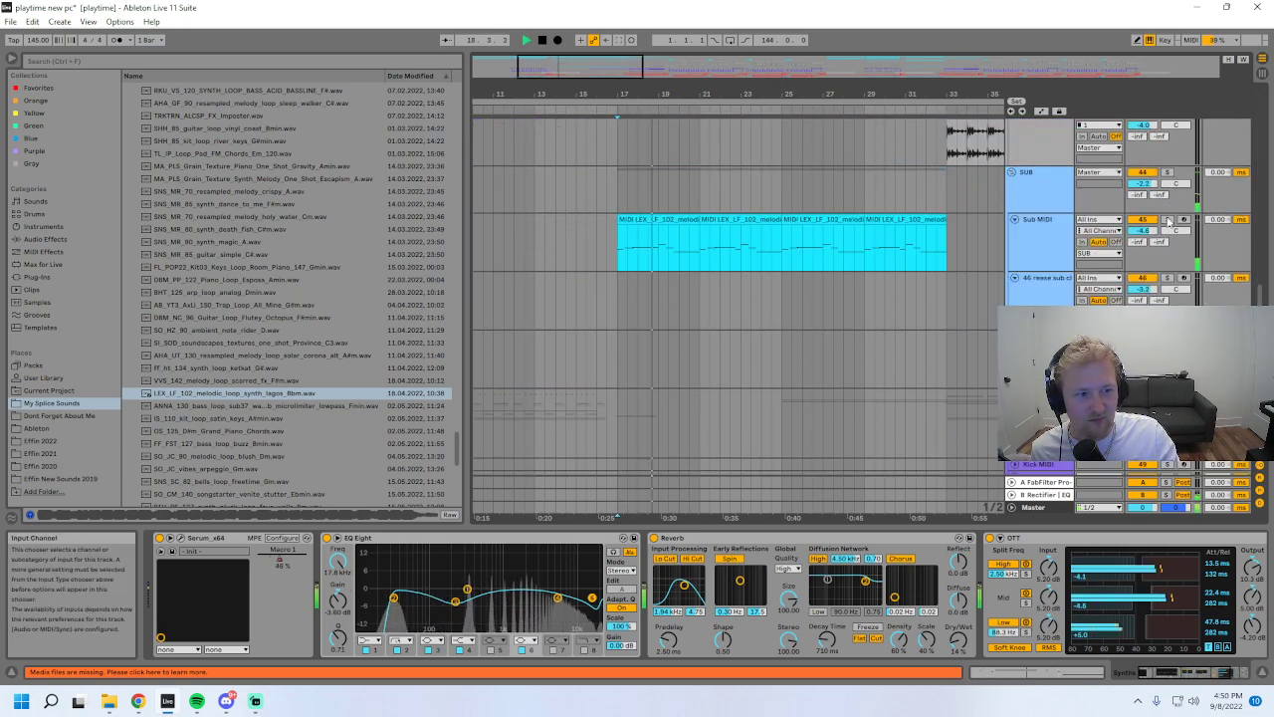
left_click(1034, 227)
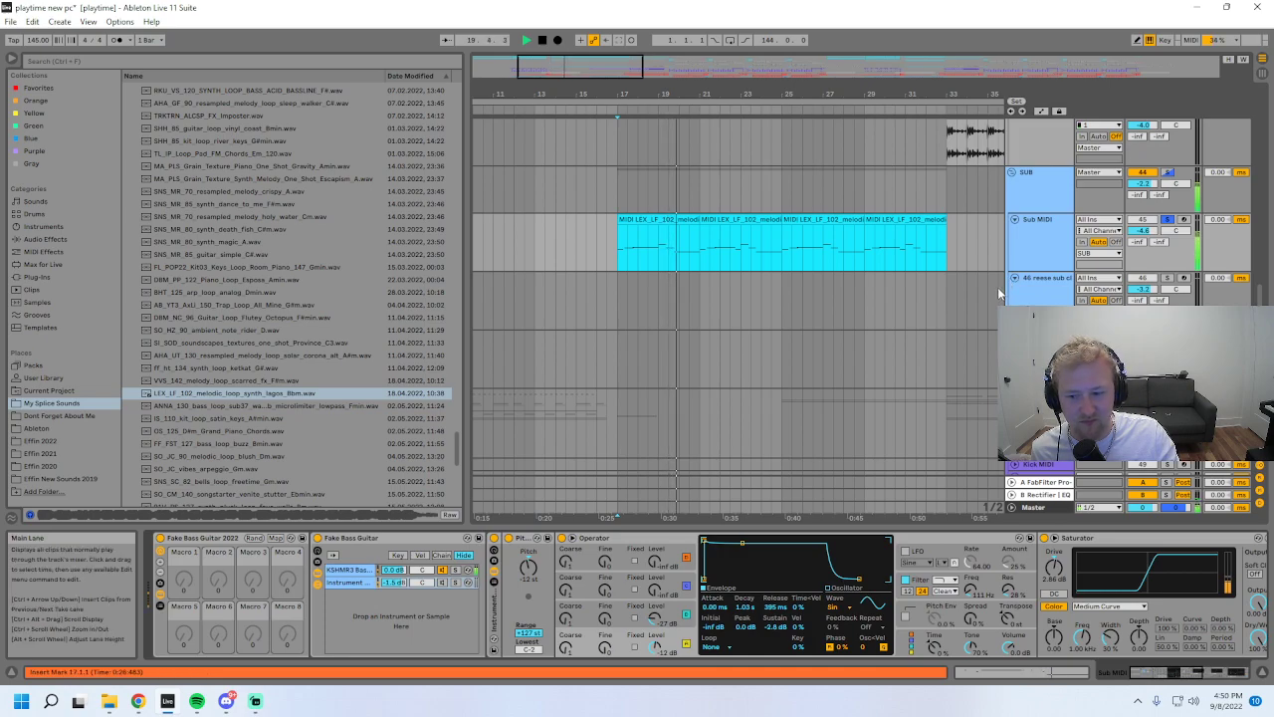
left_click(701, 254)
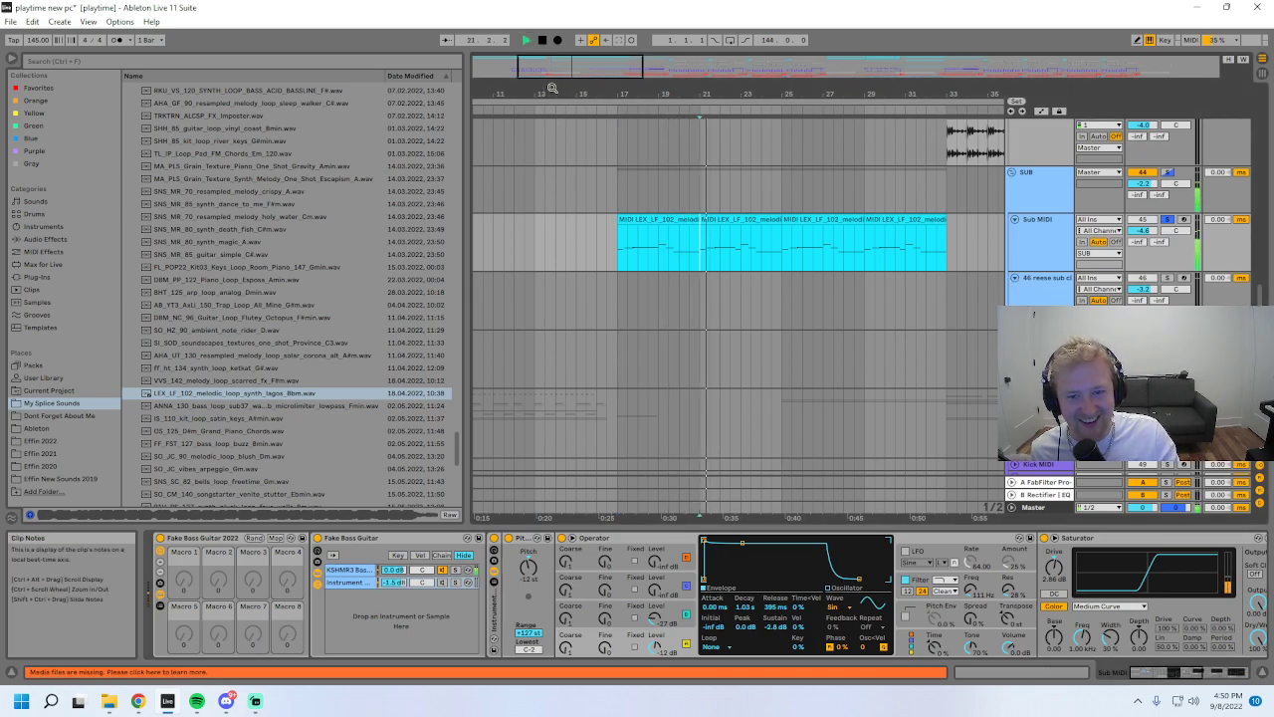
left_click_drag(552, 93, 506, 64)
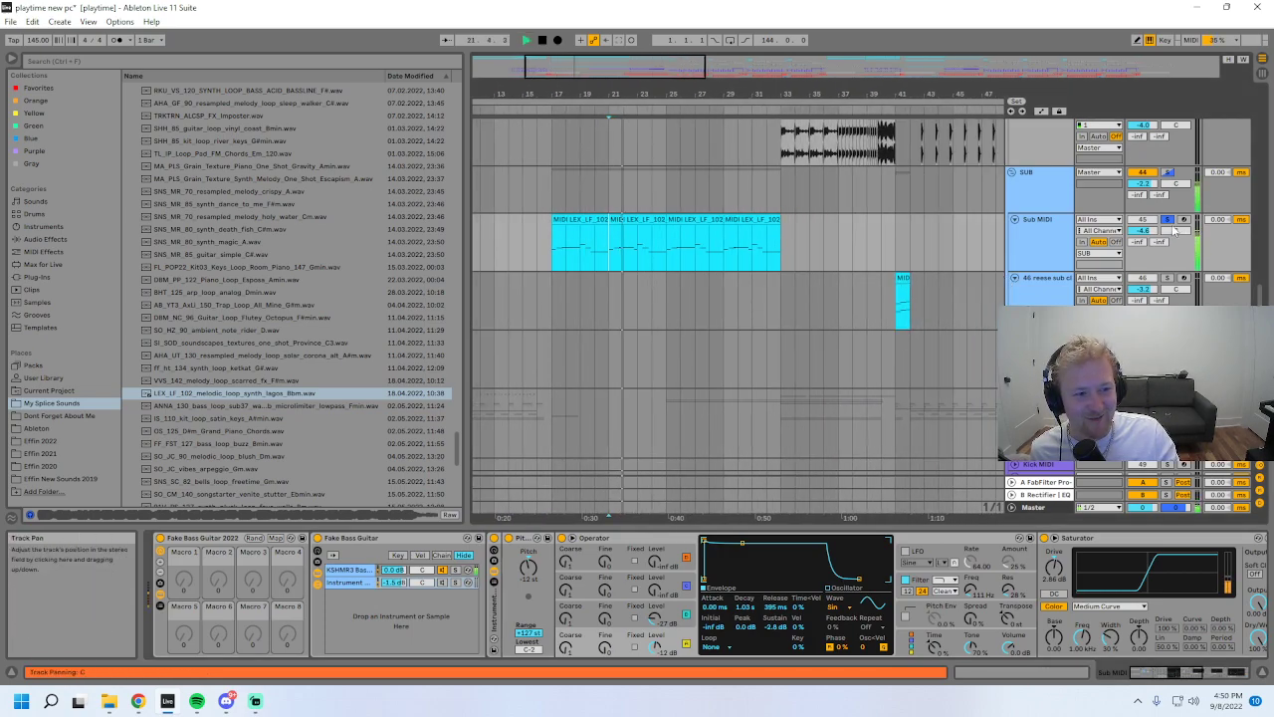
- Collapse the SUB group and play the arrangement from bar 25
left_click(1013, 172)
scroll(663, 279, "up", 1)
left_click(666, 280)
key("space")
key("space")
- Go down past the FX tracks to the Vocals group and solo it to hear the vocal chops from bar 25
scroll(666, 280, "down", 15)
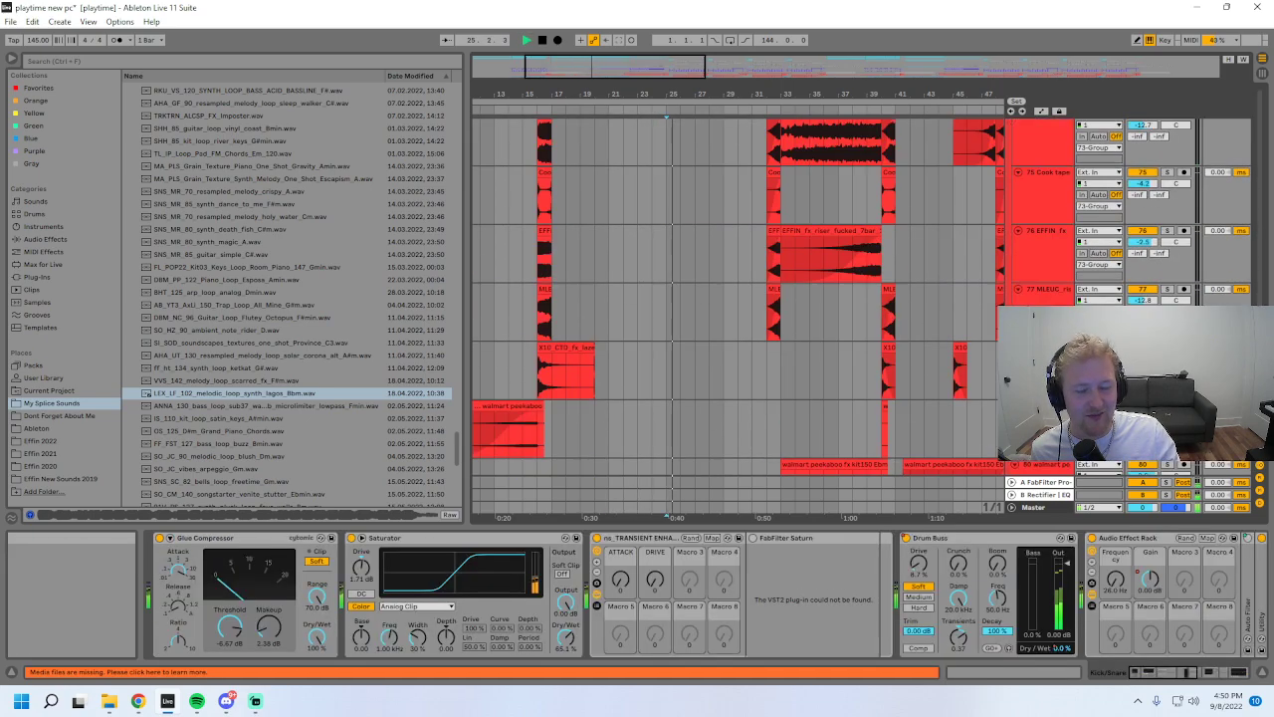
left_click(1013, 426)
scroll(953, 411, "down", 3)
scroll(717, 292, "up", 3)
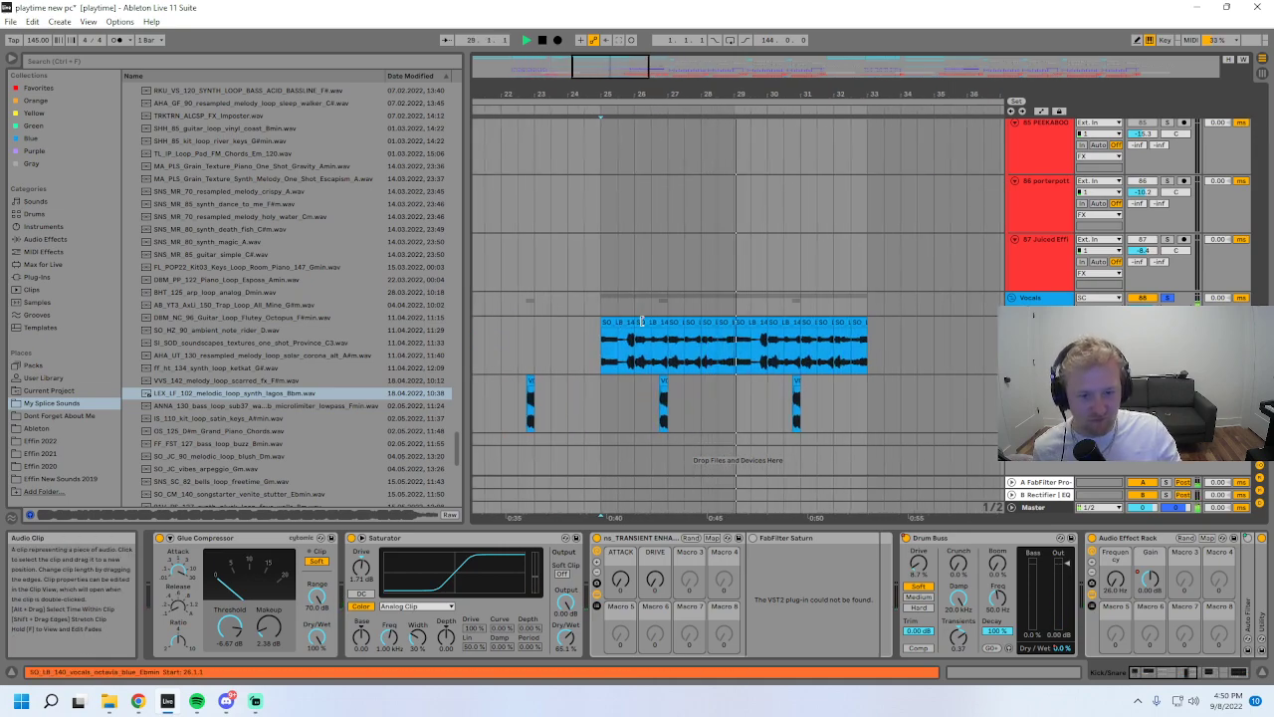
- Locate the source sample of the SO_LB_140_vocals_octavia_blue_Ebmin clip at bar 26 in the browser
left_click(641, 320)
right_click(649, 324)
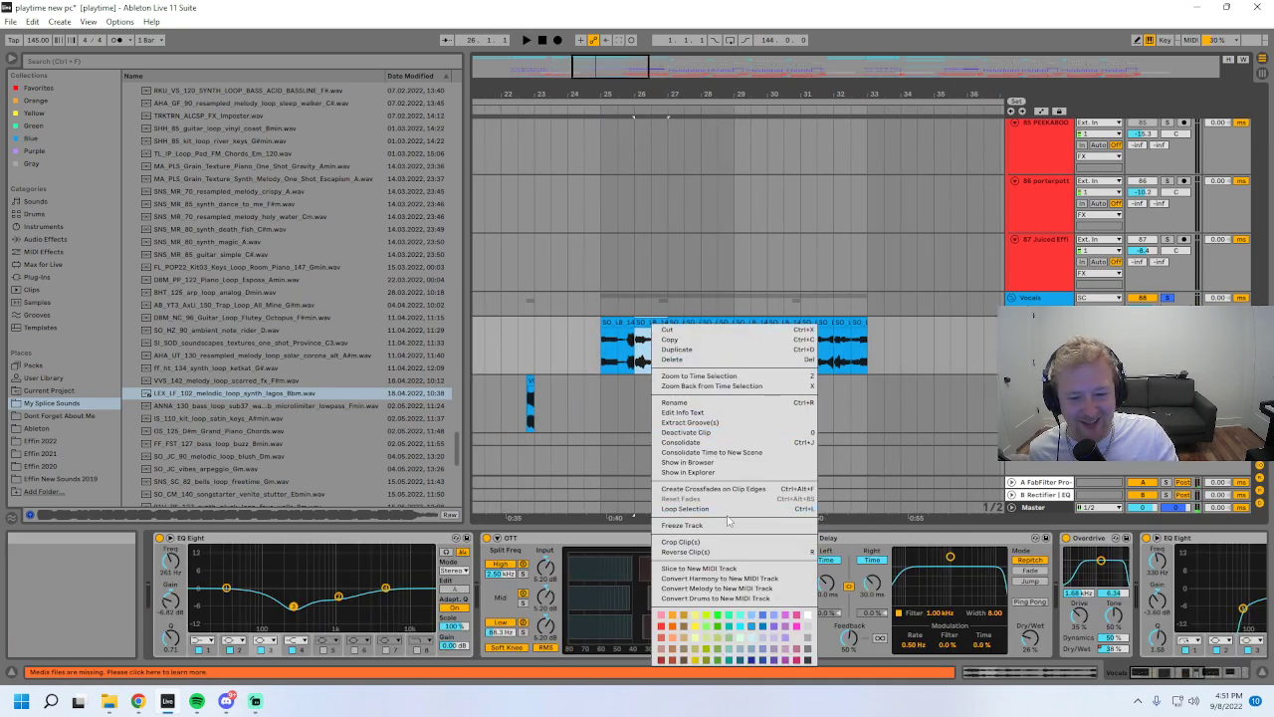
left_click(716, 465)
scroll(264, 453, "down", 3)
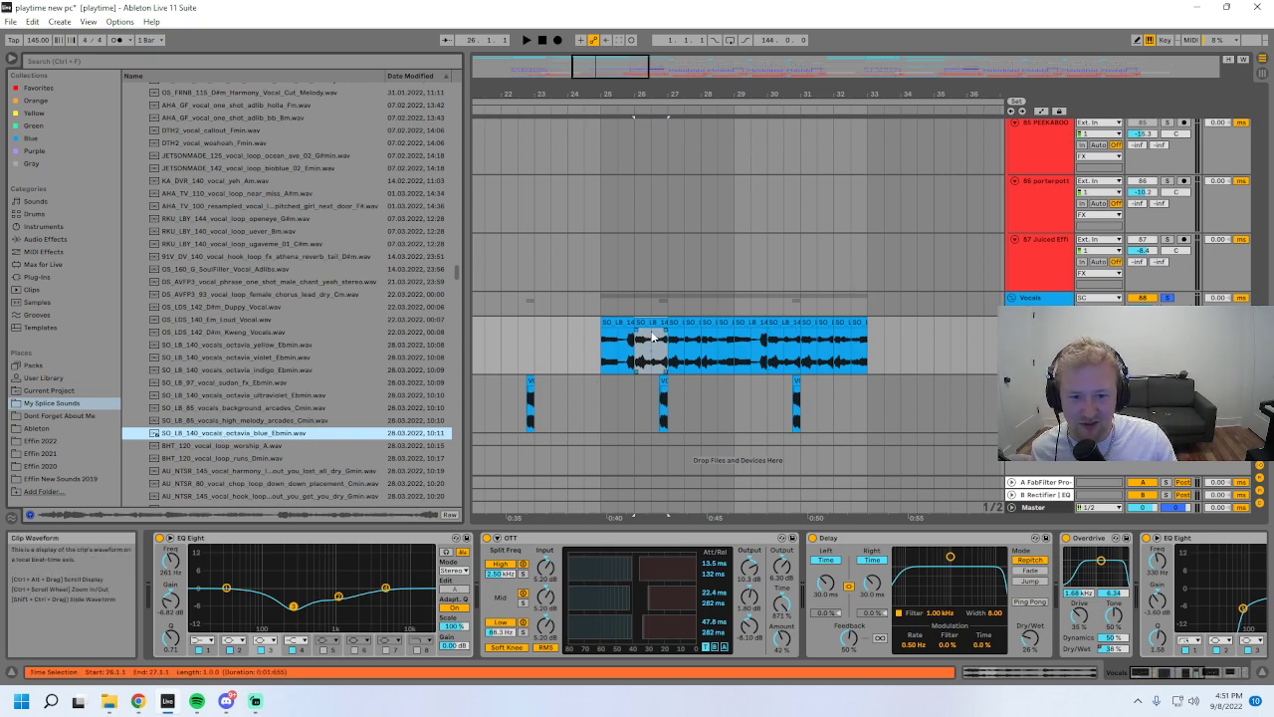
- Play the vocal chops from bar 25 and open the bar 25 vocal clip to view its waveform and warp settings
key("Left")
key("space")
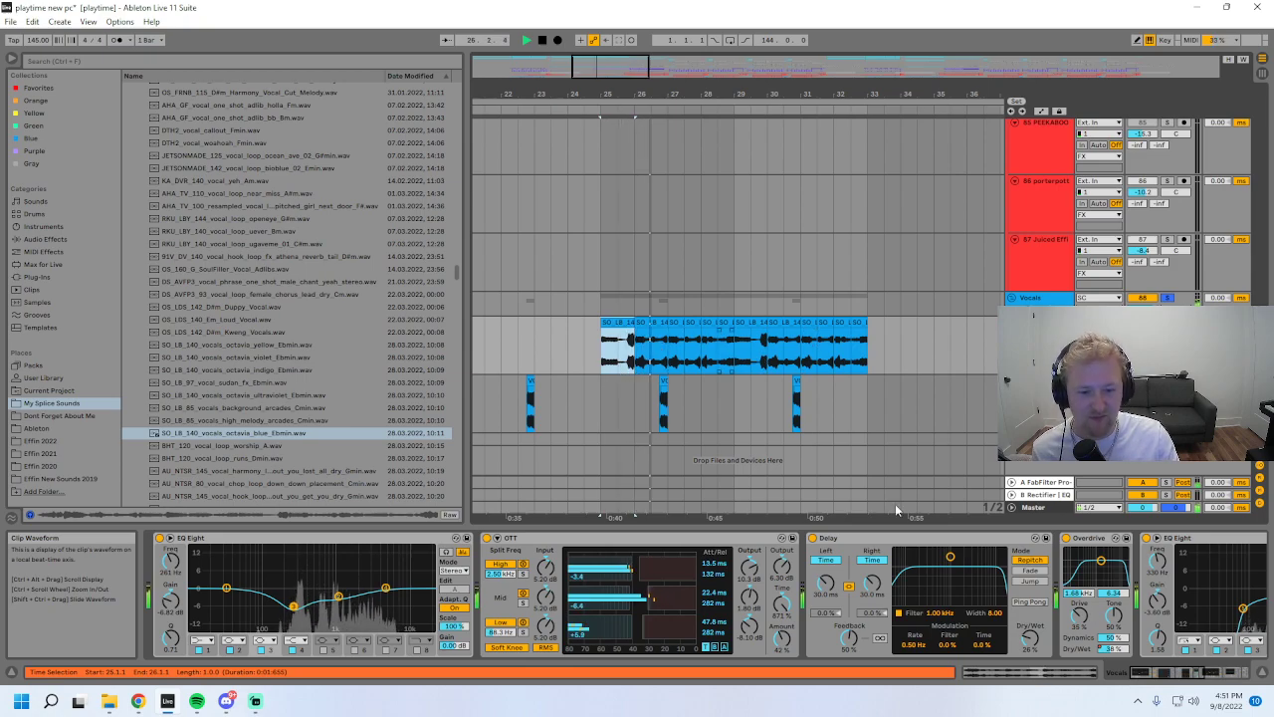
double_click(622, 333)
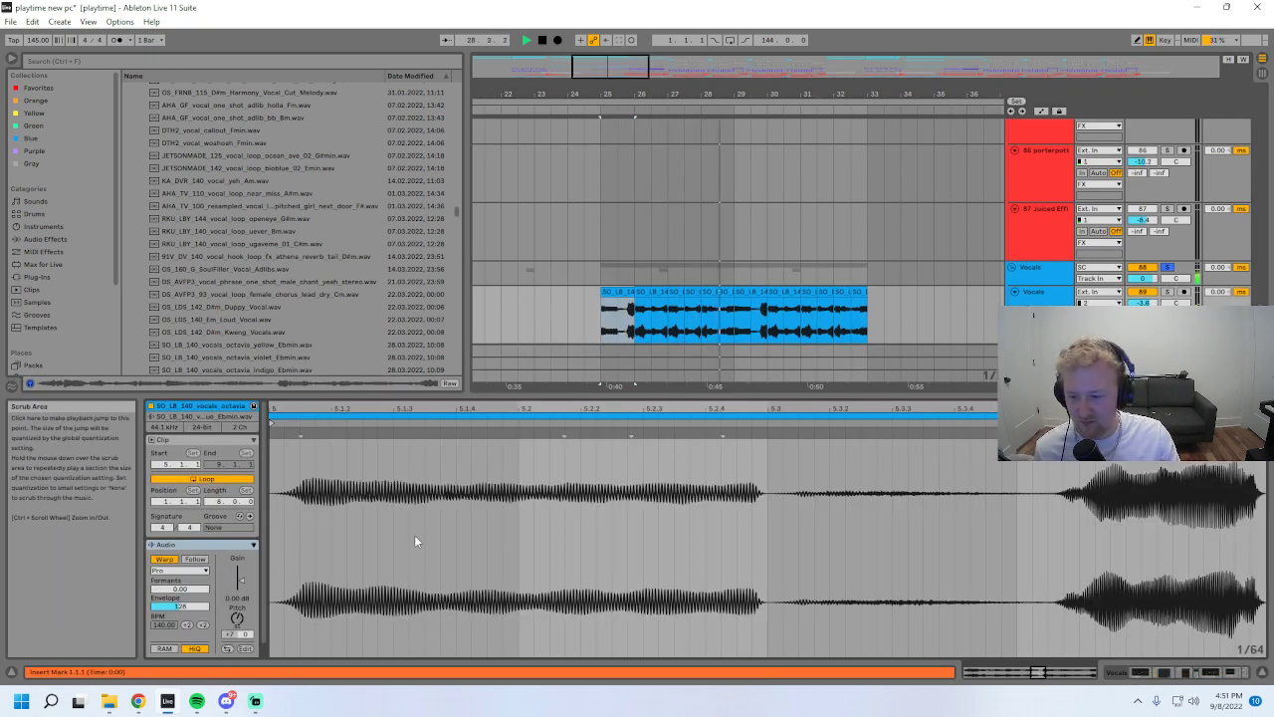
double_click(617, 395)
key("space")
double_click(1035, 473)
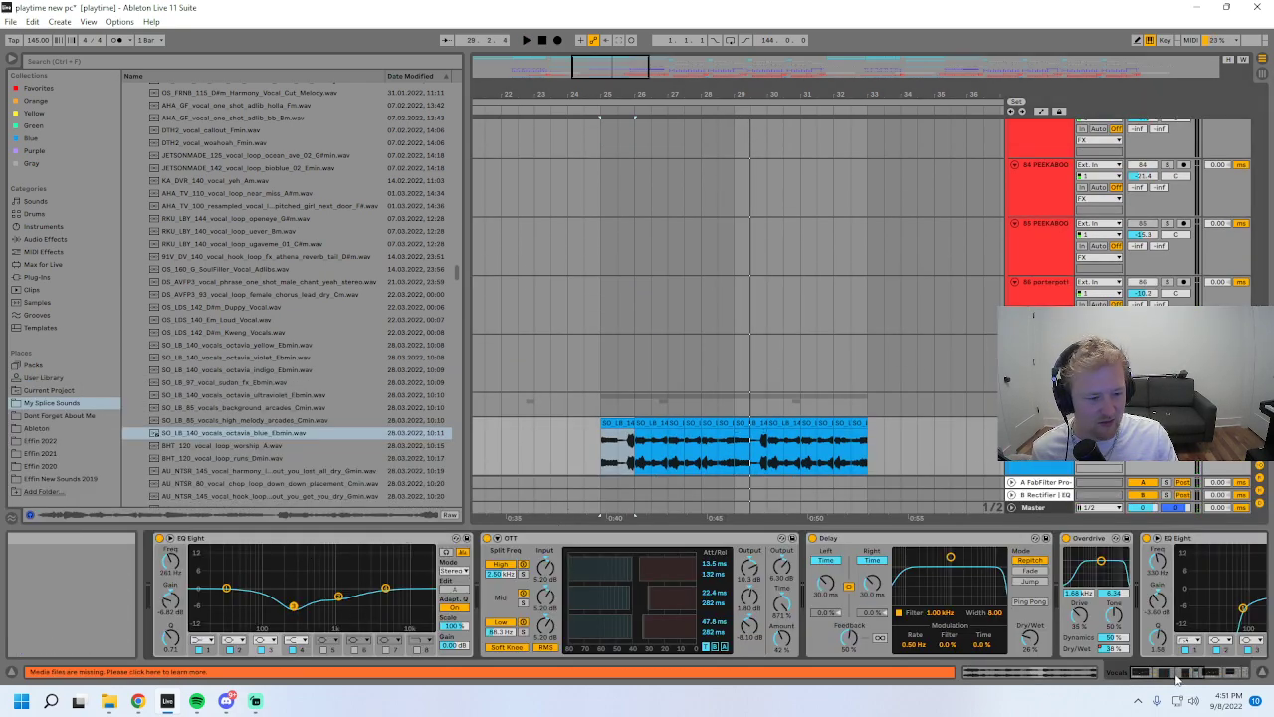
- Play the vocals from bar 25 again and view the Vocals track's effects from EQ Eight through to Utility
left_click(1142, 673)
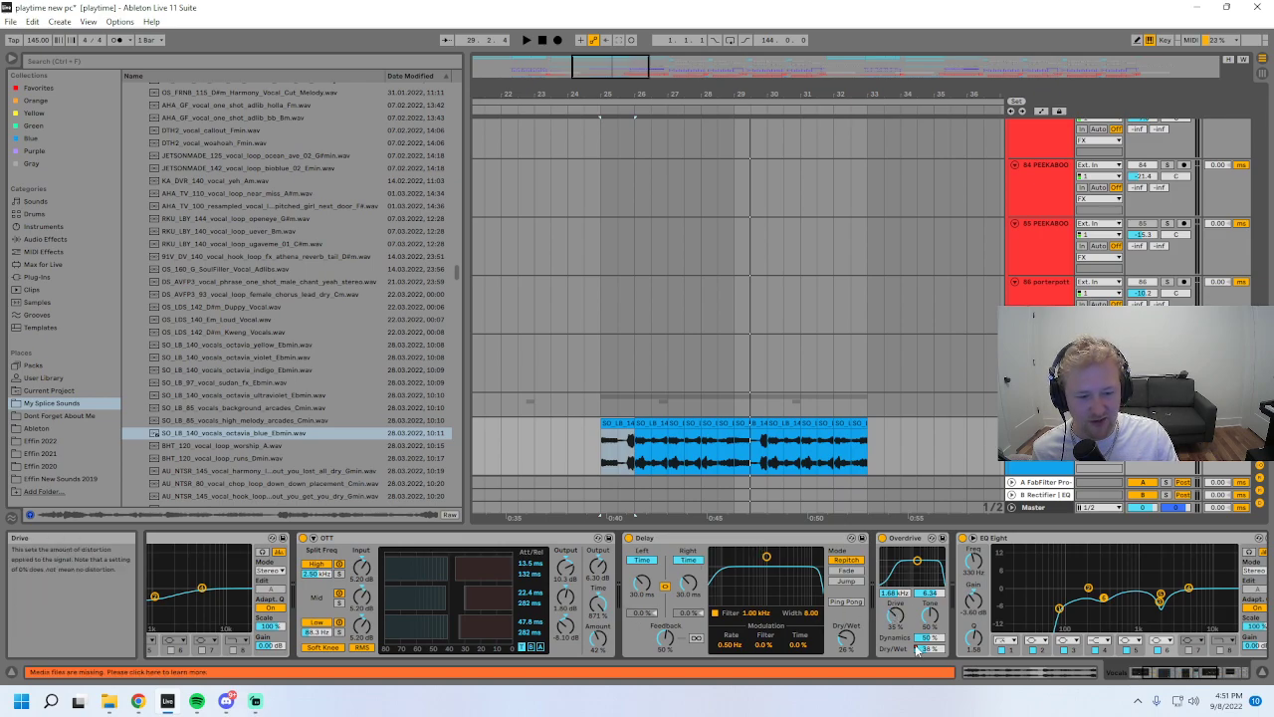
key("space")
left_click(1191, 673)
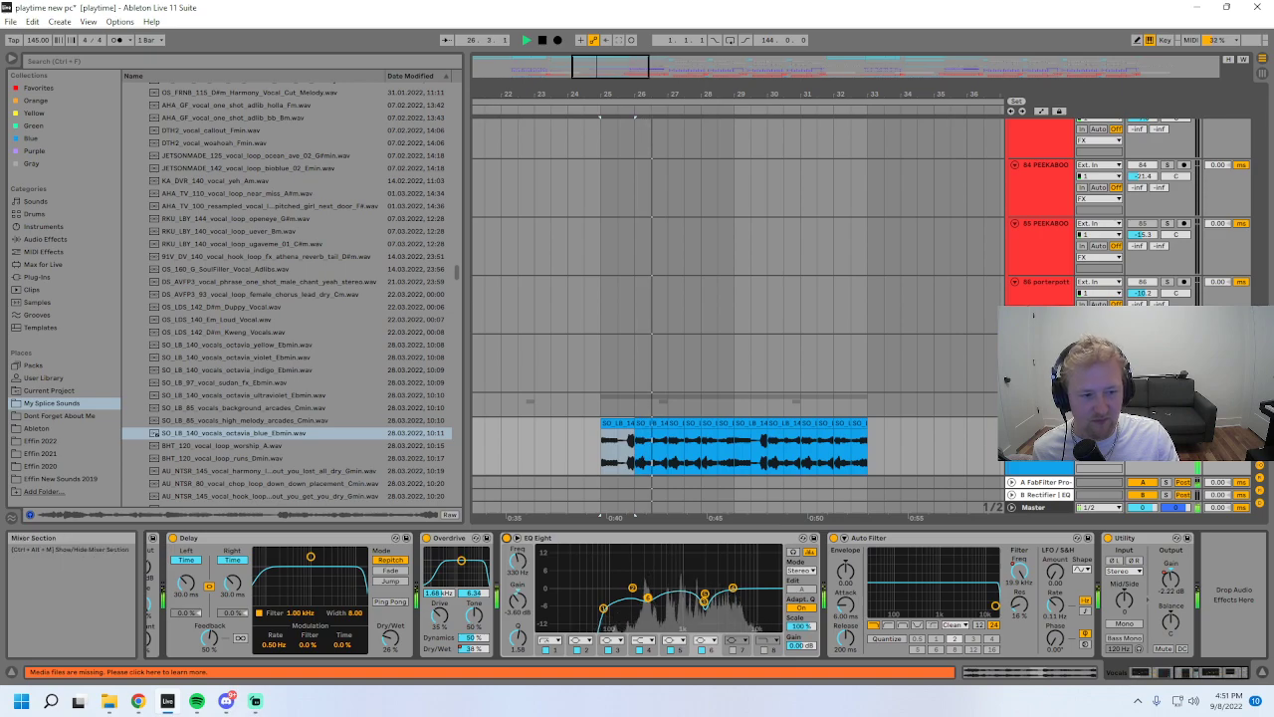
- Select the Vocals group and turn off its solo so the full arrangement plays past bar 27
scroll(737, 317, "down", 2)
left_click(1040, 325)
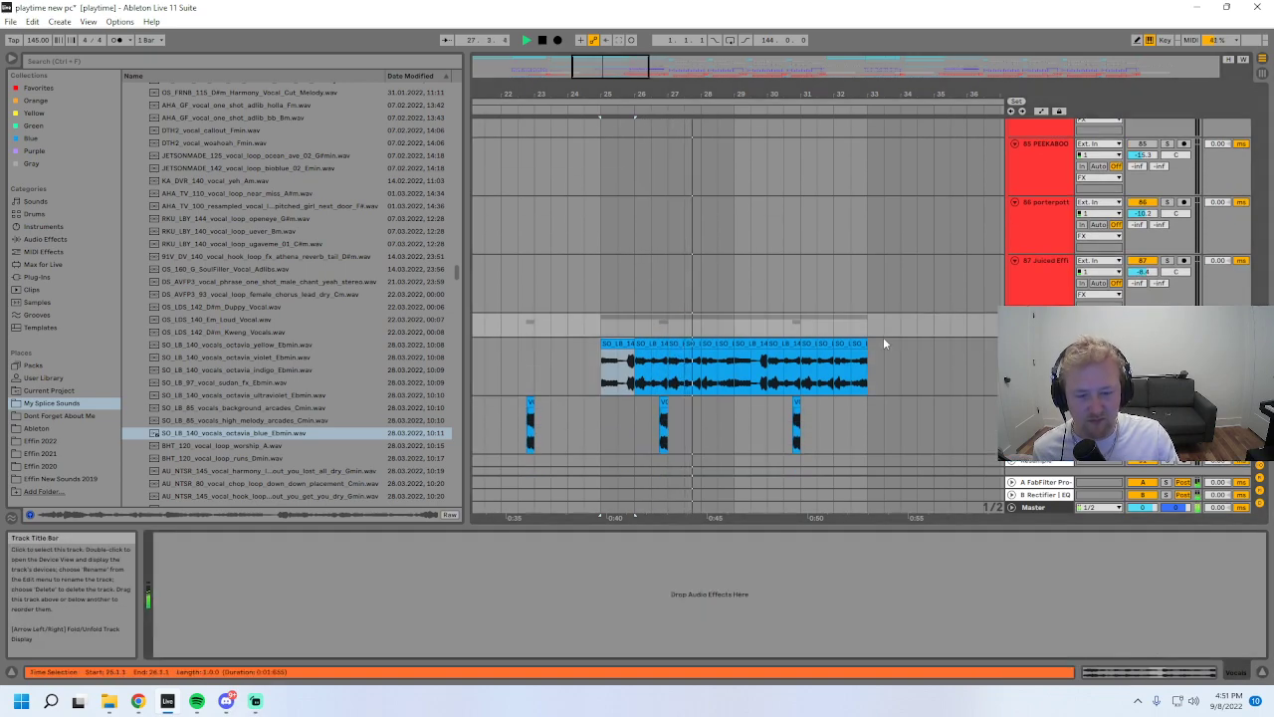
left_click_drag(610, 67, 623, 28)
scroll(737, 316, "down", 1)
scroll(736, 316, "down", 1)
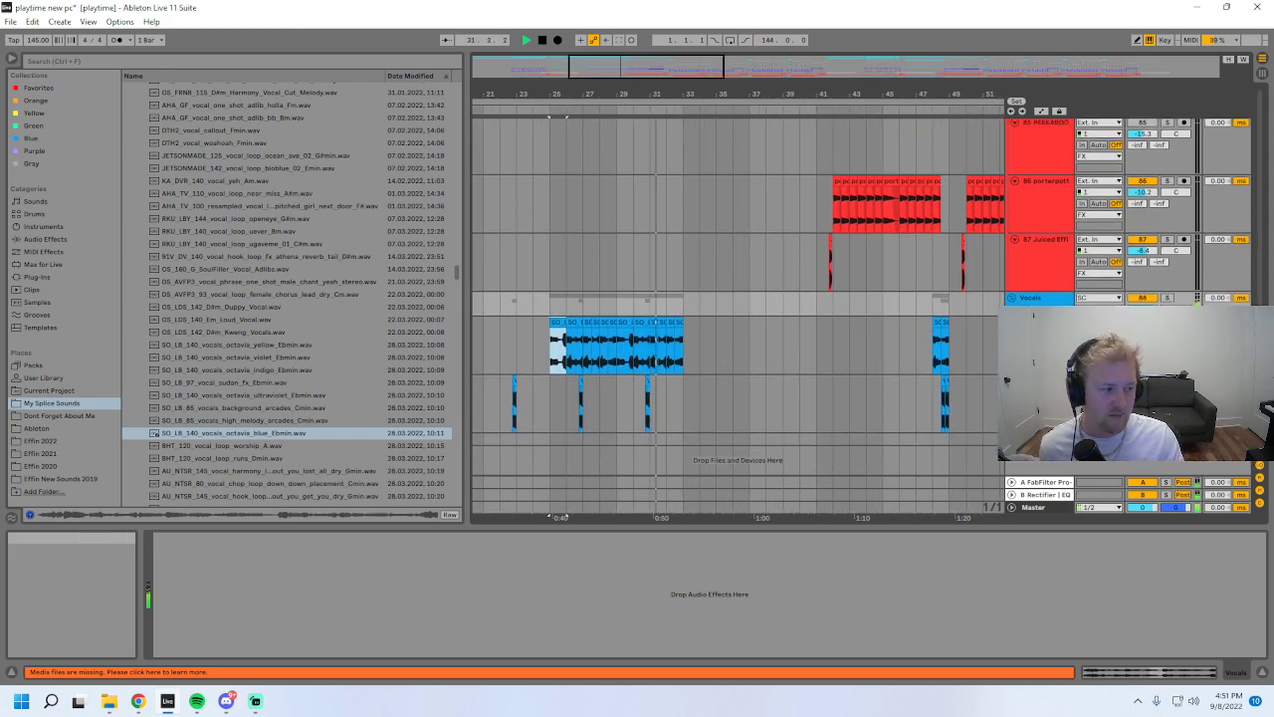
- Collapse the 5 Group inside Synths and the DROP group below it
left_click_drag(1262, 438, 1262, 124)
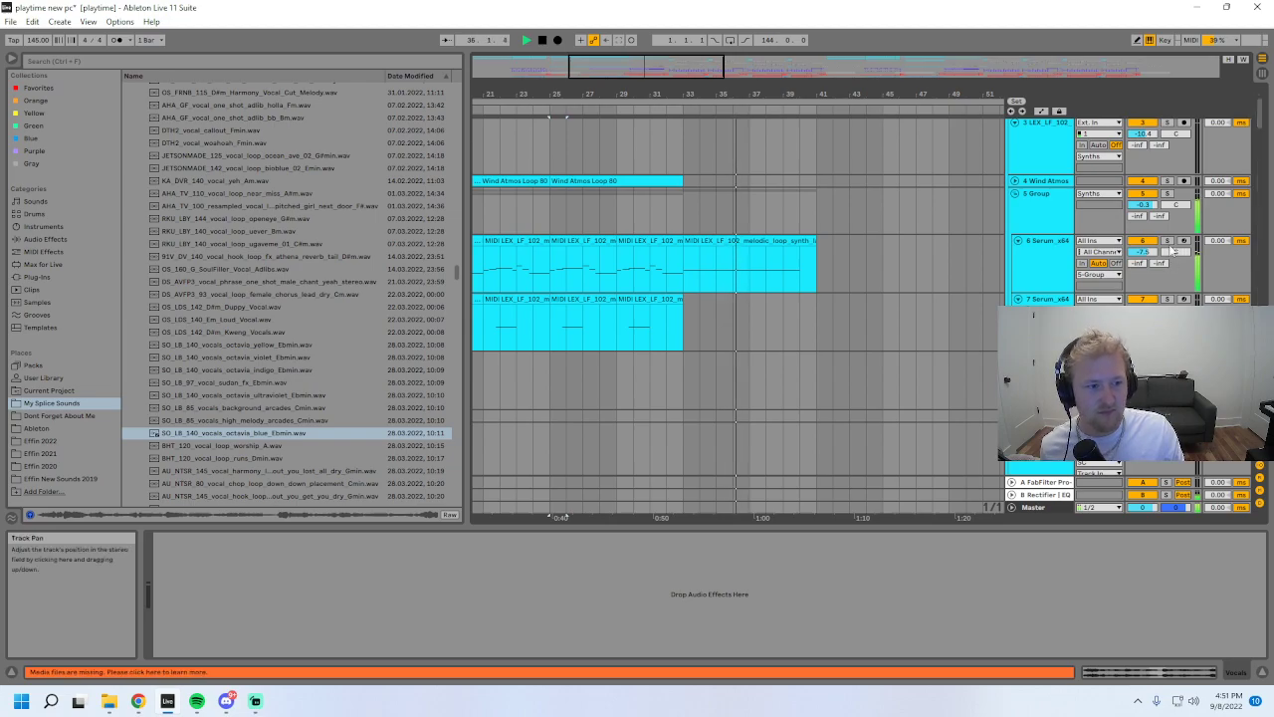
left_click(1015, 193)
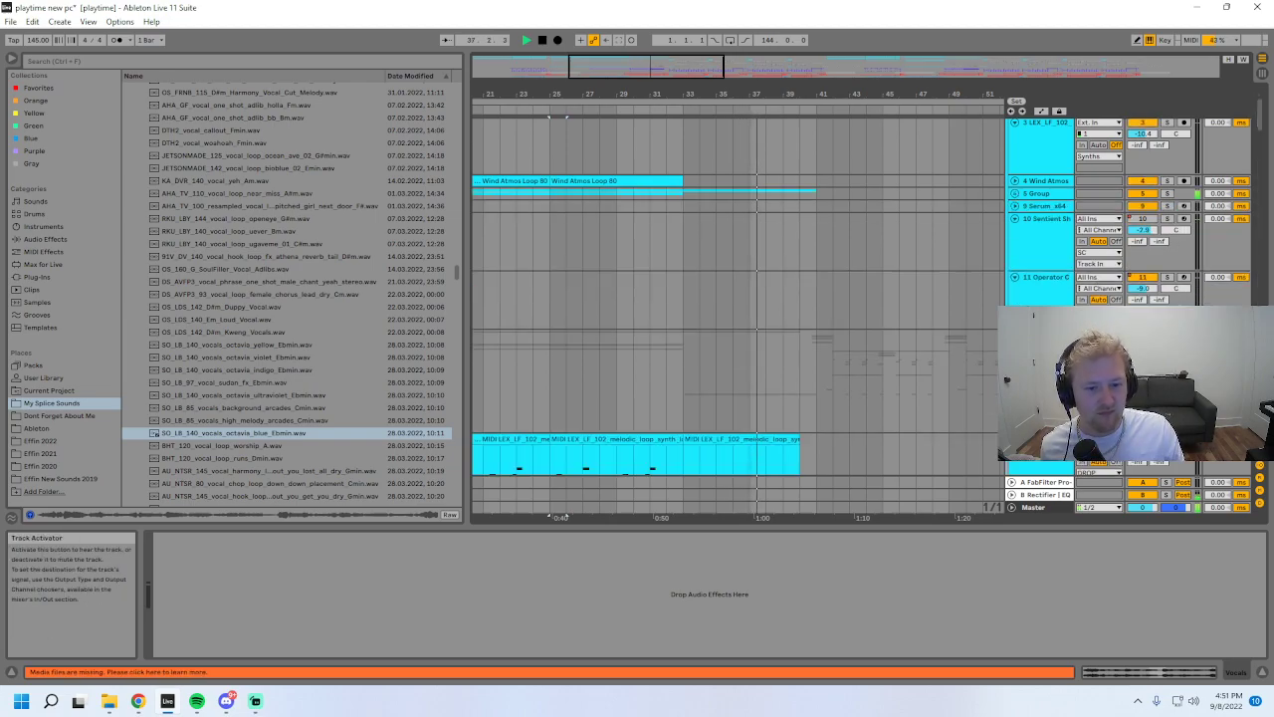
scroll(1143, 276, "down", 1)
left_click(1168, 269)
left_click(1011, 268)
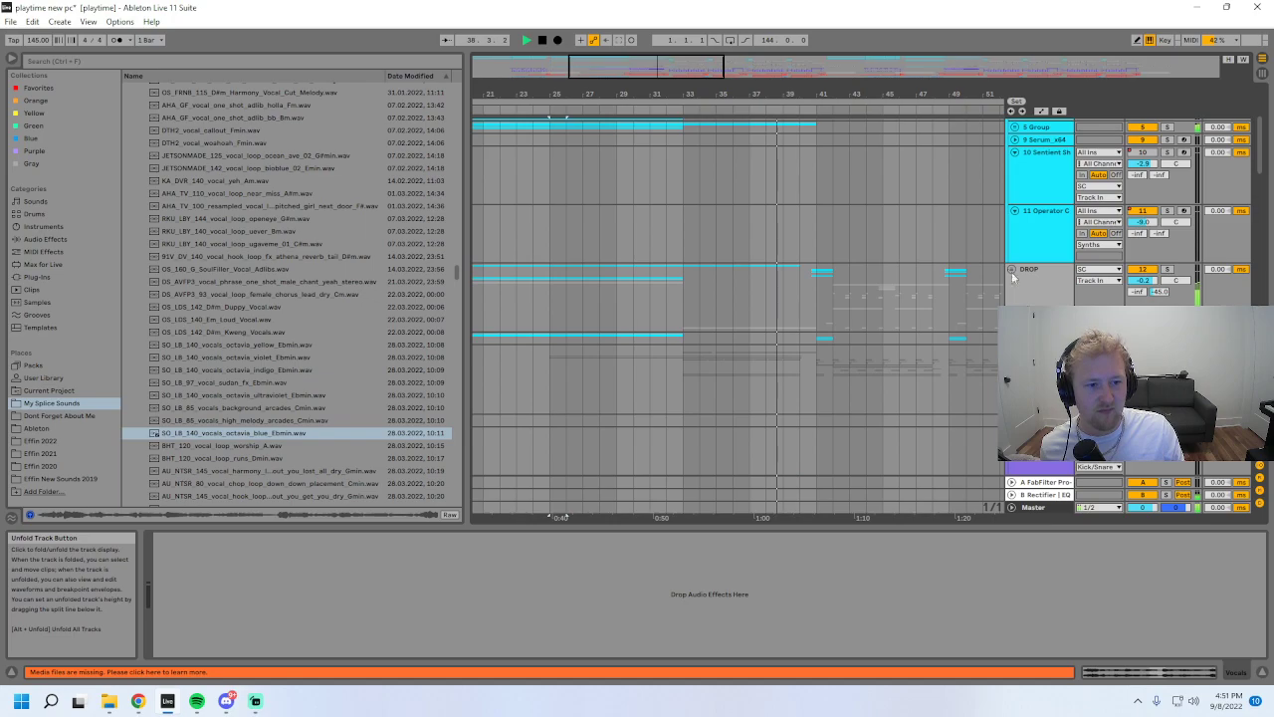
- Look over the synth, FX and vocal tracks around bars 32 to 49 while the arrangement plays
scroll(914, 266, "down", 1)
left_click_drag(915, 93, 910, 150)
scroll(1243, 198, "down", 15)
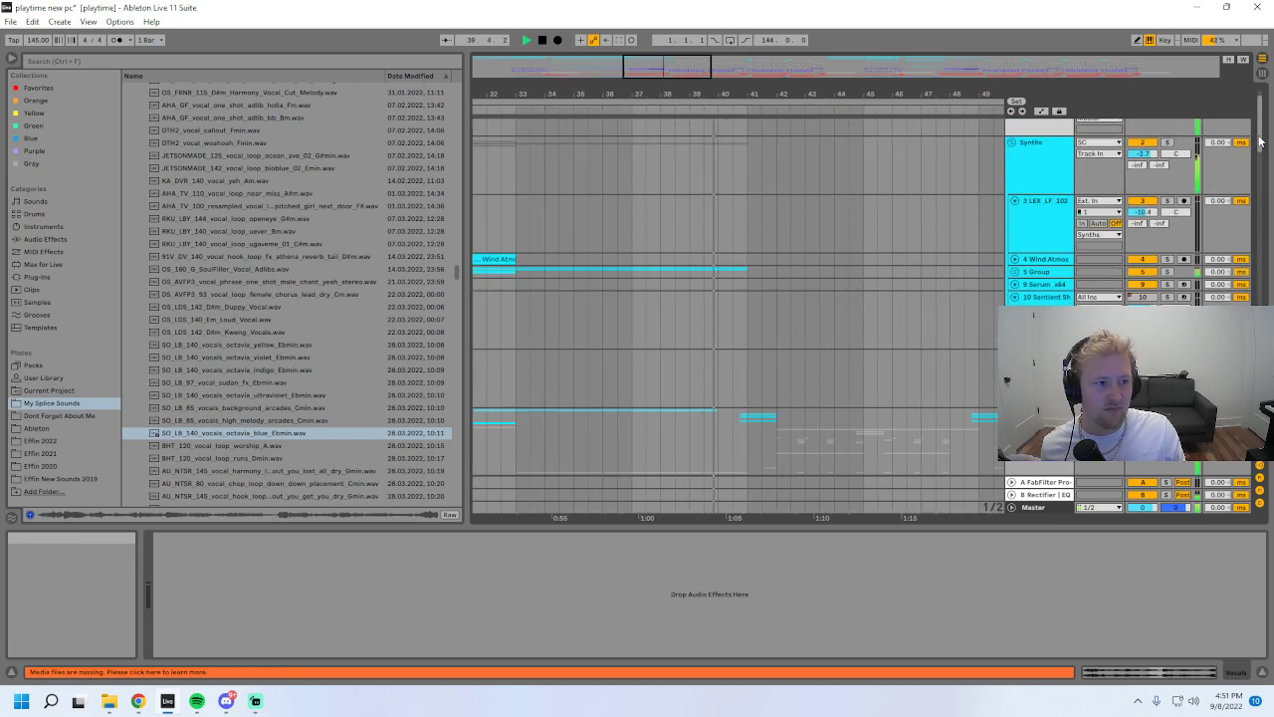
scroll(1268, 248, "up", 10)
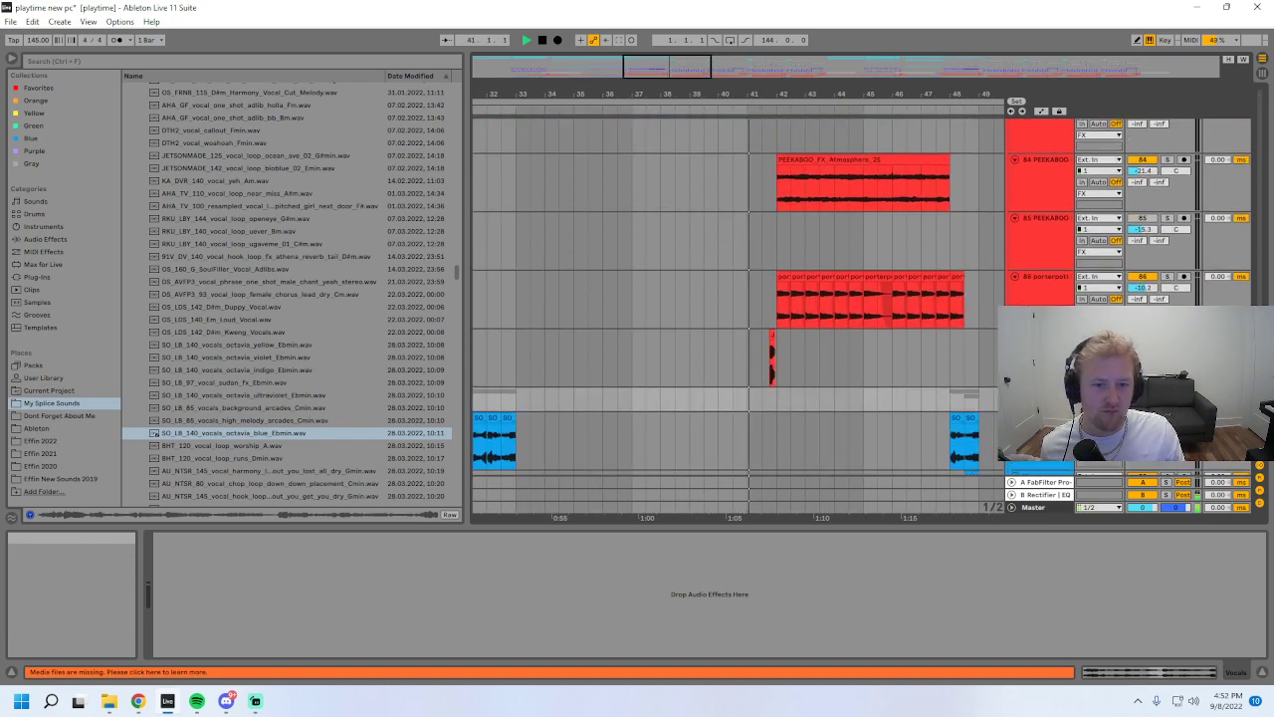
scroll(1267, 248, "up", 15)
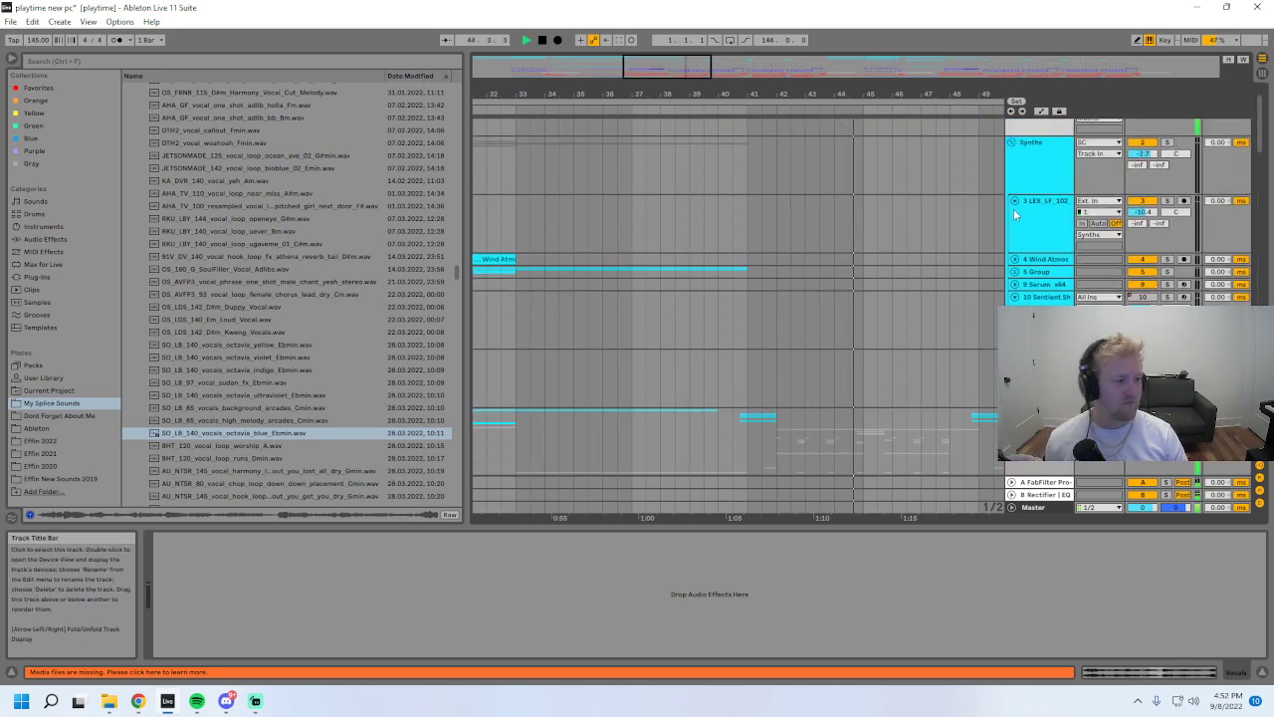
mouse_move(709, 77)
left_mouse_down()
mouse_move(709, 61)
mouse_move(710, 95)
left_mouse_up()
left_click_drag(710, 108, 705, 77)
scroll(859, 375, "down", 4)
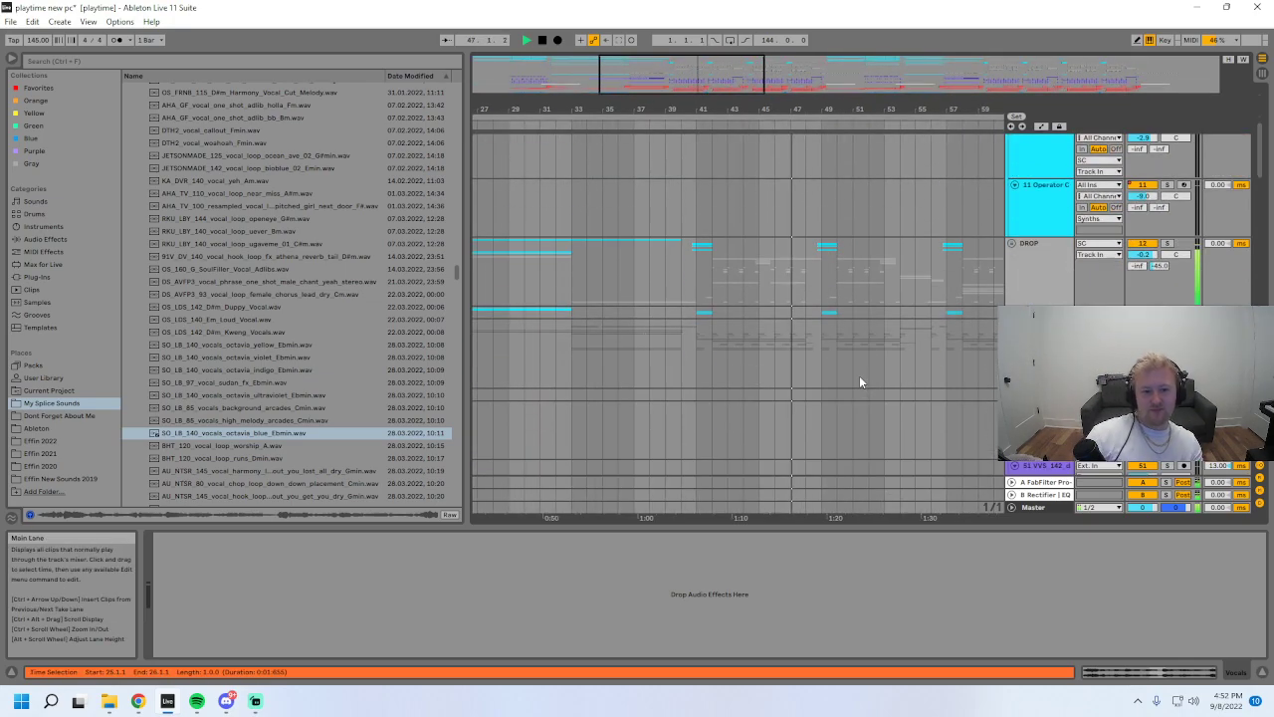
- Collapse the purple group below DROP, the red FX group and the Vocals group, and stop playback
left_click(1012, 326)
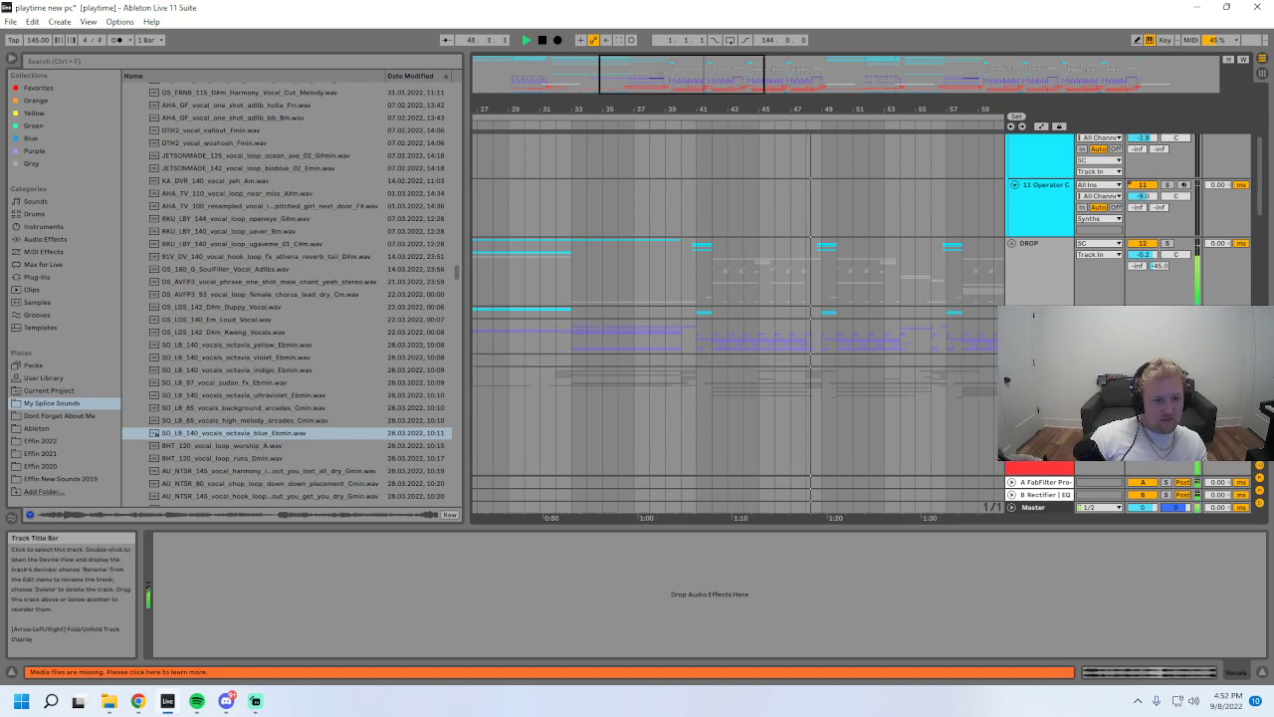
left_click(1011, 373)
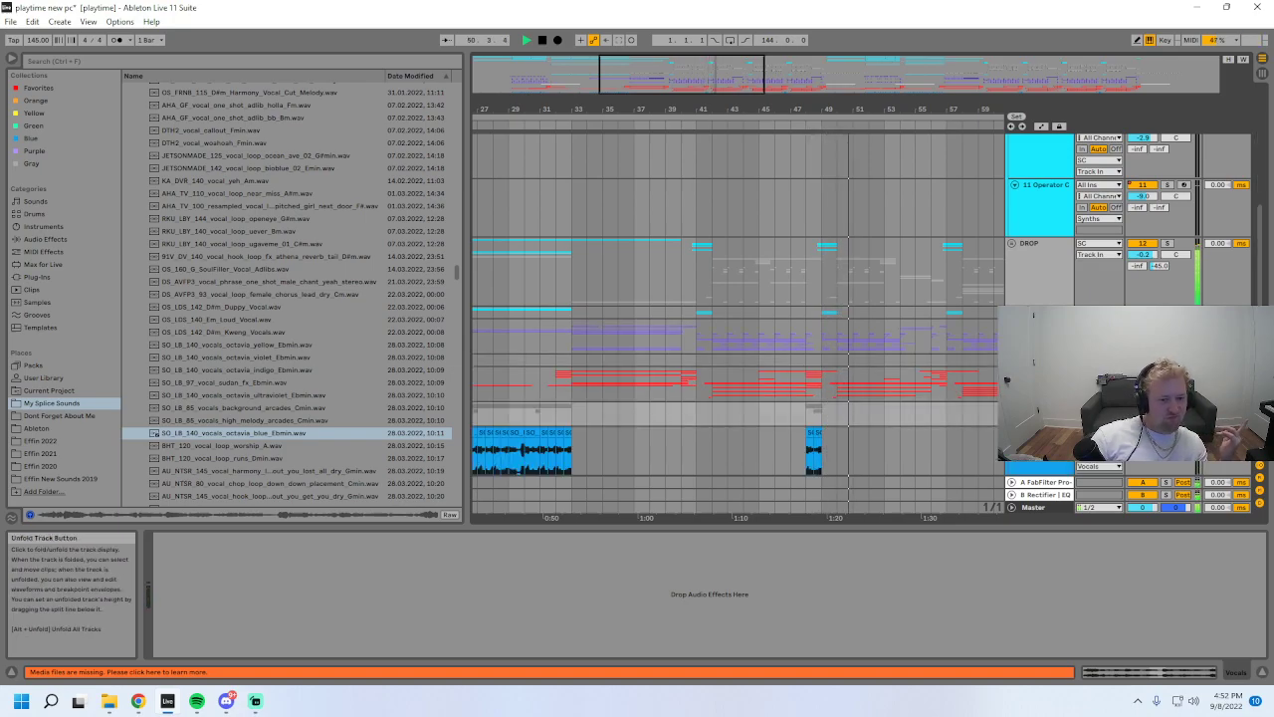
left_click(1012, 408)
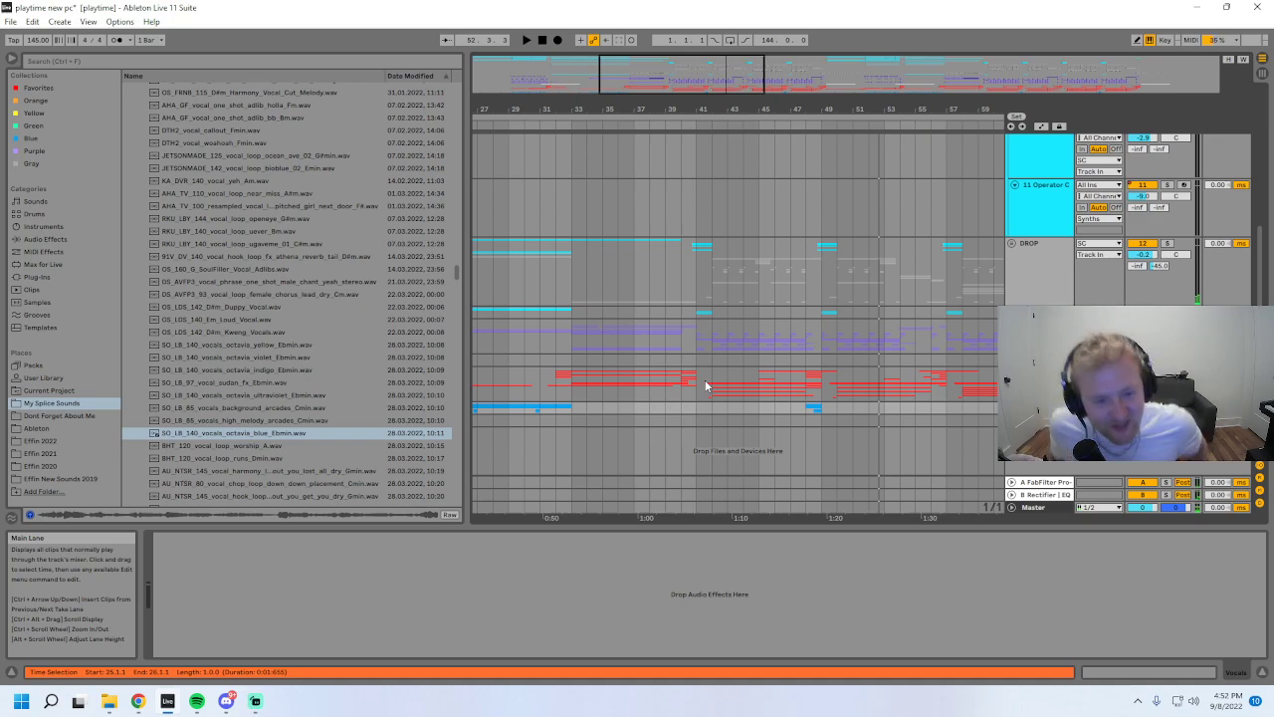
- Place the playback start at bar 40 in the DROP group and expand the group
left_click_drag(639, 108, 579, 171)
left_click(643, 253)
left_click_drag(642, 108, 633, 134)
left_click(648, 258)
left_click_drag(698, 108, 698, 159)
left_click(1011, 243)
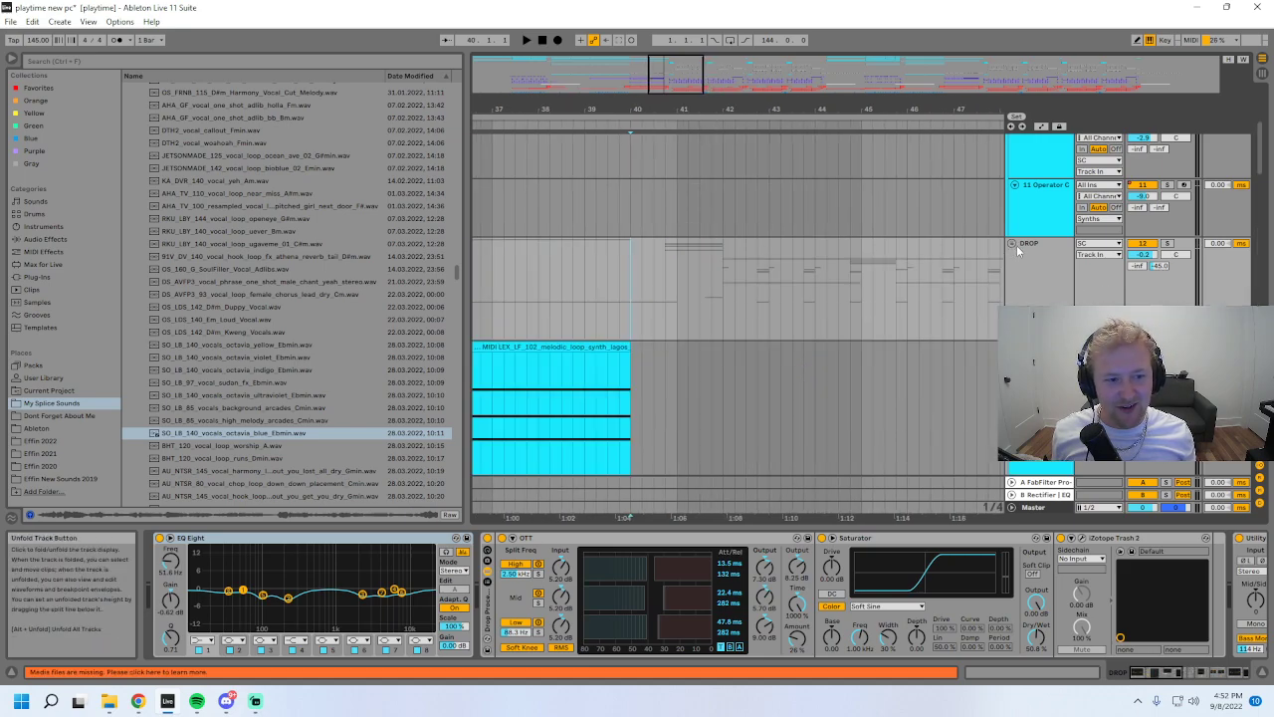
- Play the transition from bar 40 and examine the MIDI chord clips of the 15 Group around bar 41
left_click_drag(1263, 175, 1271, 223)
key("space")
left_click_drag(655, 108, 621, 127)
left_click_drag(670, 68, 670, 79)
key("space")
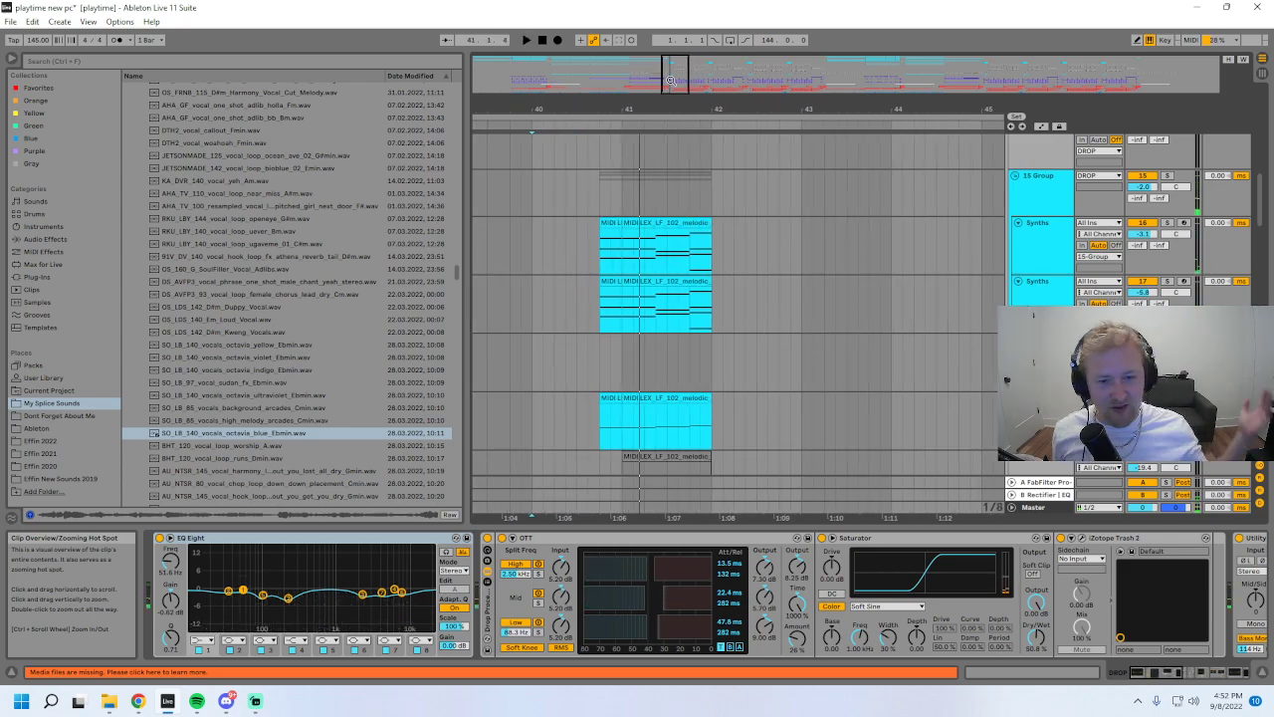
left_click_drag(670, 80, 669, 80)
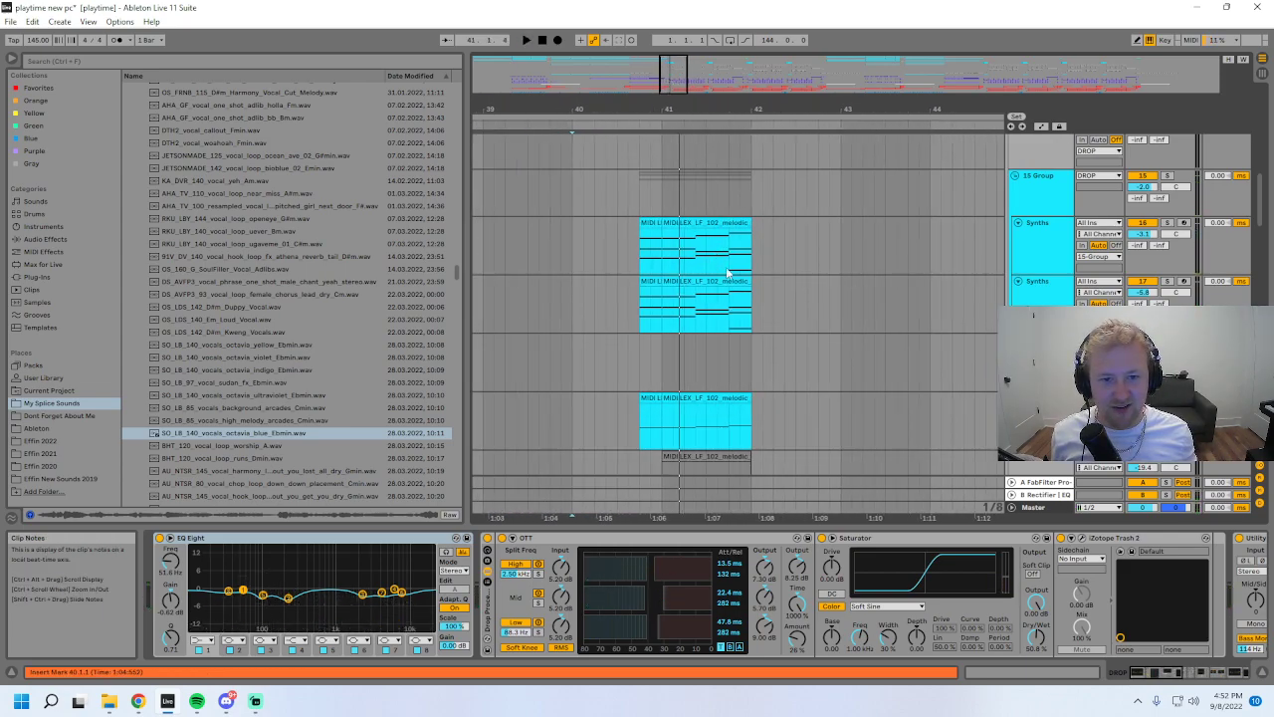
scroll(838, 284, "up", 2)
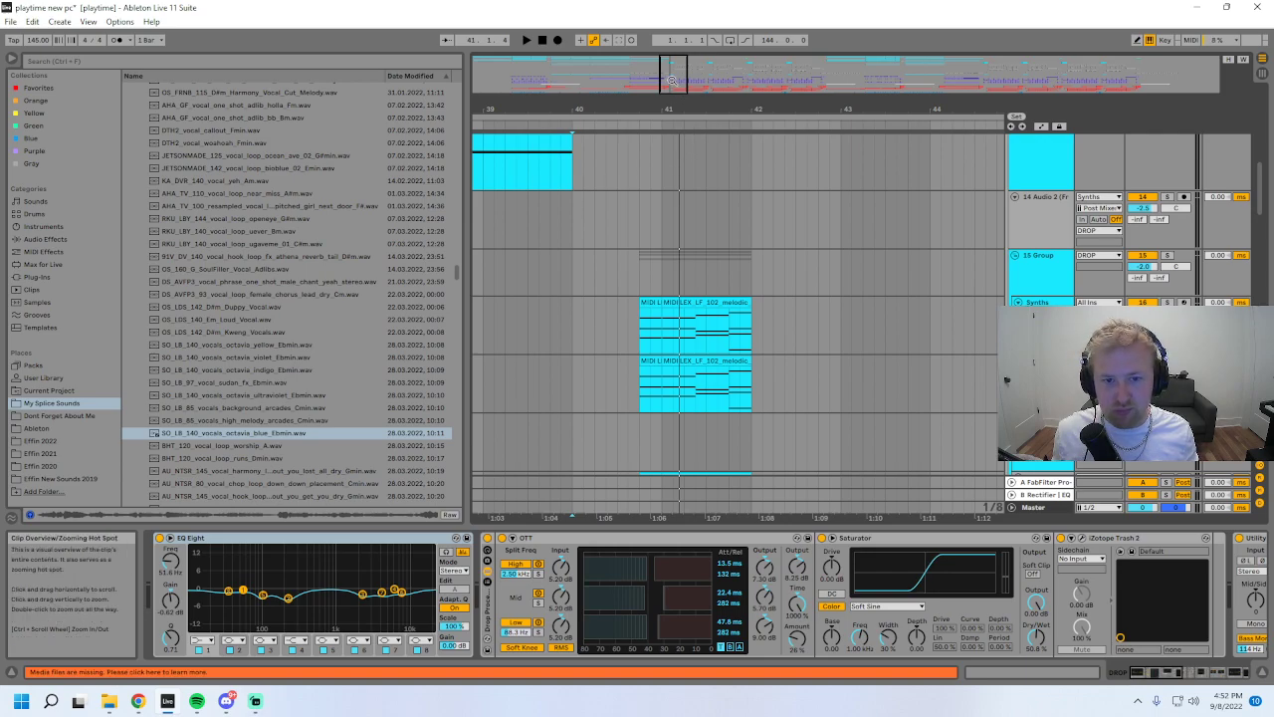
left_click_drag(669, 74, 668, 82)
- Solo the first Synths track in the 15 Group and play it from 40.4.1 to hear its chords through its device chain
scroll(829, 375, "down", 2)
left_click(1033, 236)
left_click(642, 255)
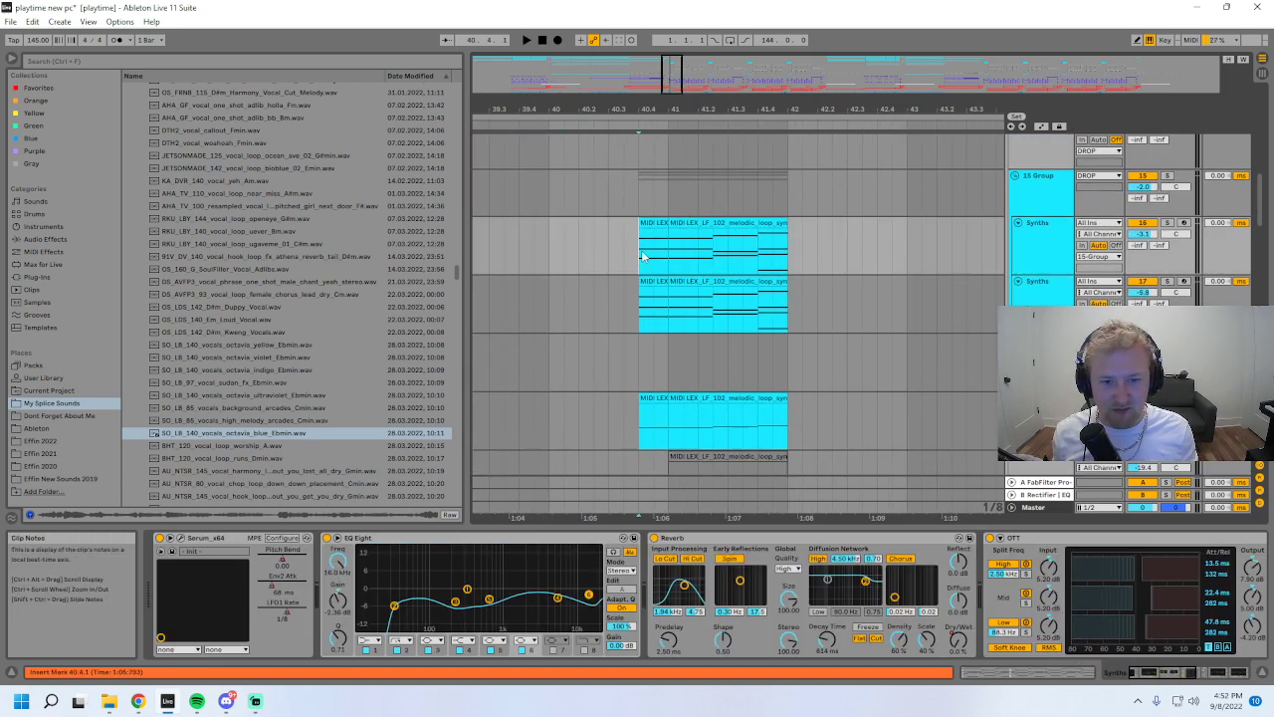
scroll(663, 256, "up", 4)
scroll(663, 256, "down", 4)
left_click(1169, 223)
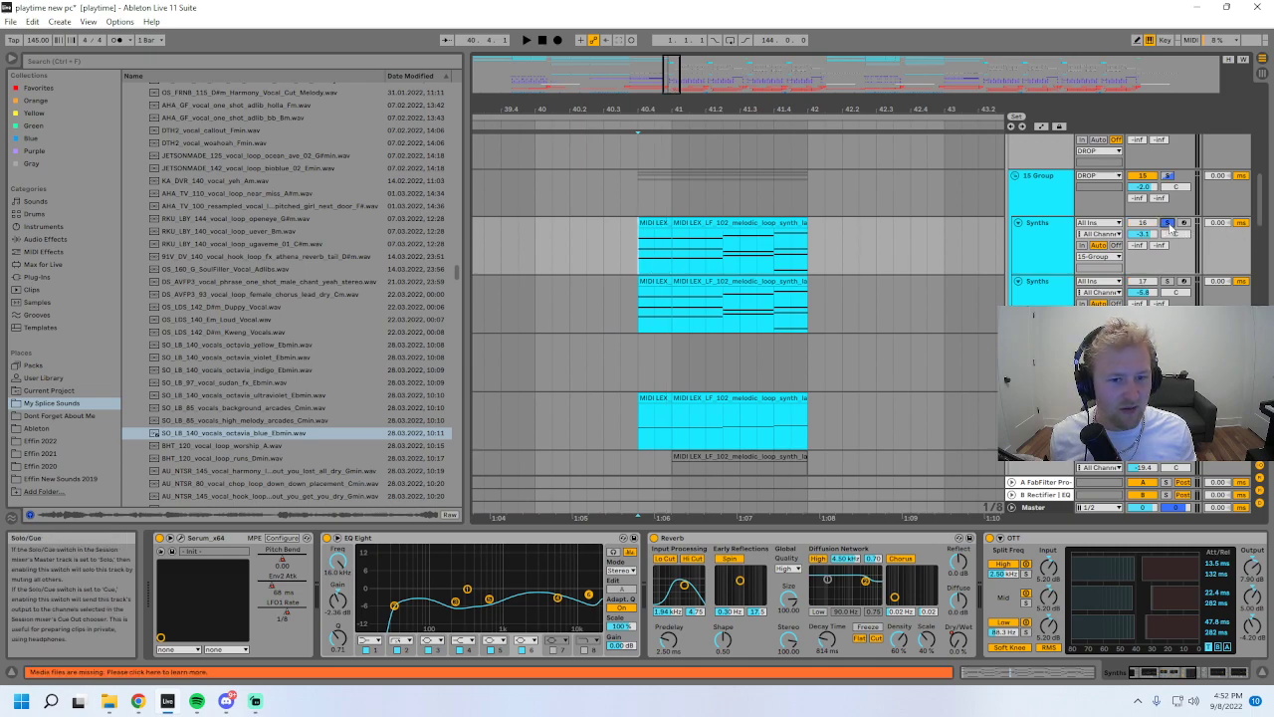
left_click_drag(680, 60, 671, 107)
key("space")
key("space")
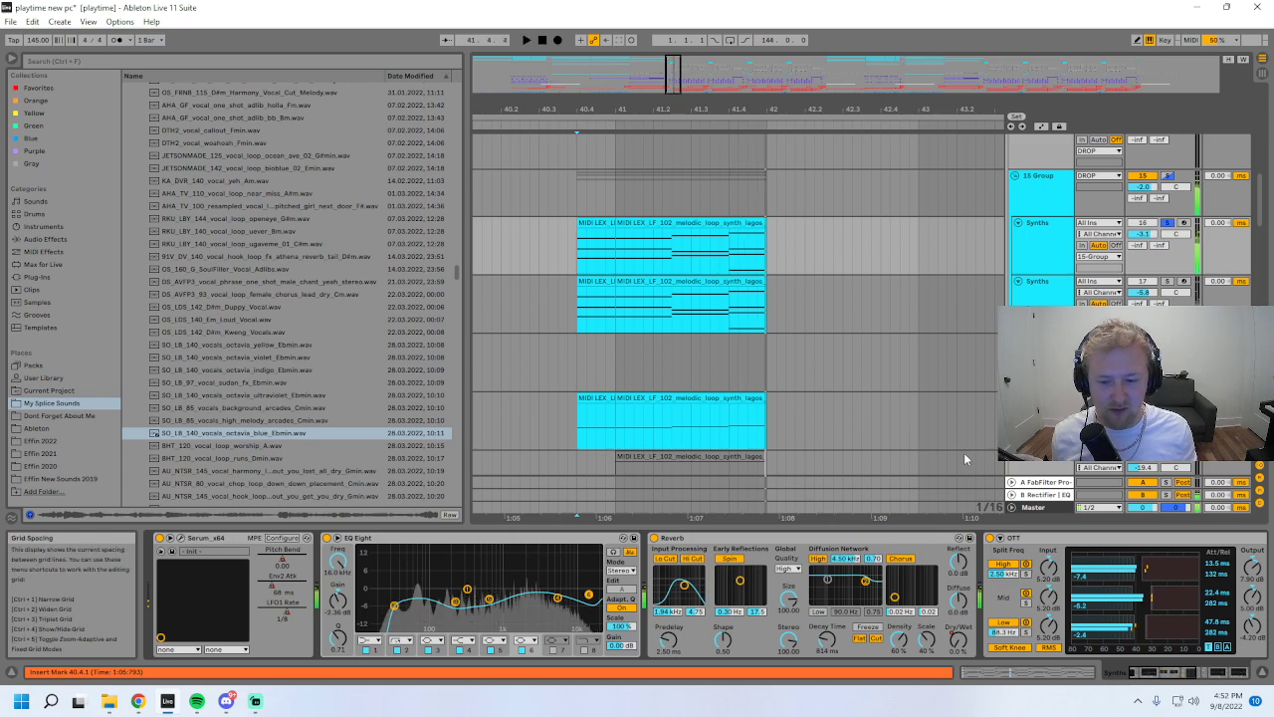
left_click_drag(1217, 672, 893, 639)
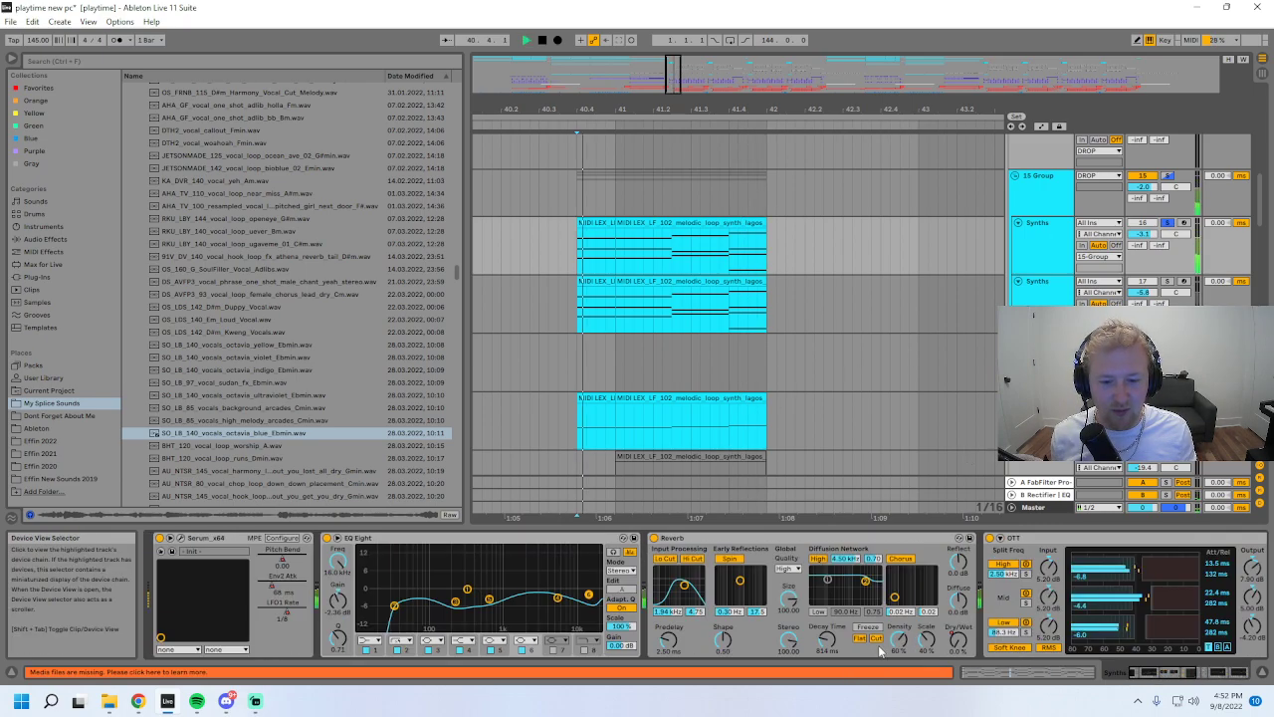
- Solo the second Synths track in the 15 Group instead, play it from 40.4.1 and show its device chain
left_click(1168, 282)
key("space")
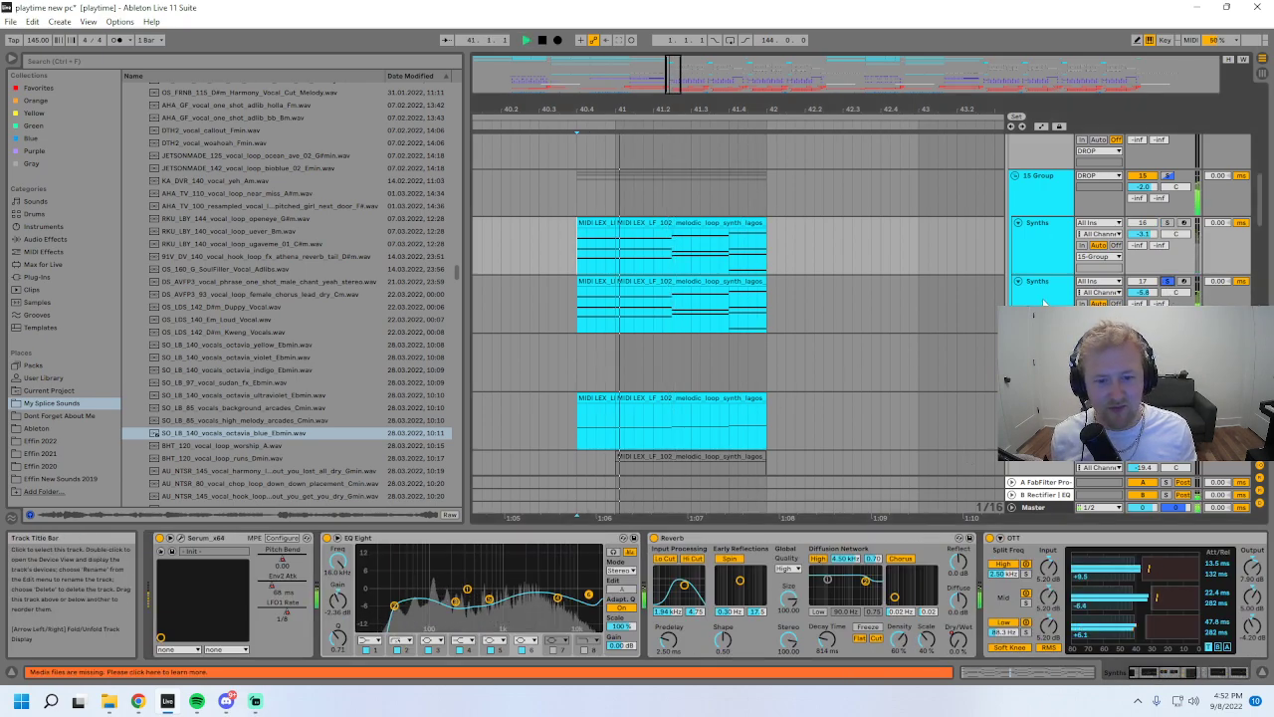
left_click(1044, 298)
key("space")
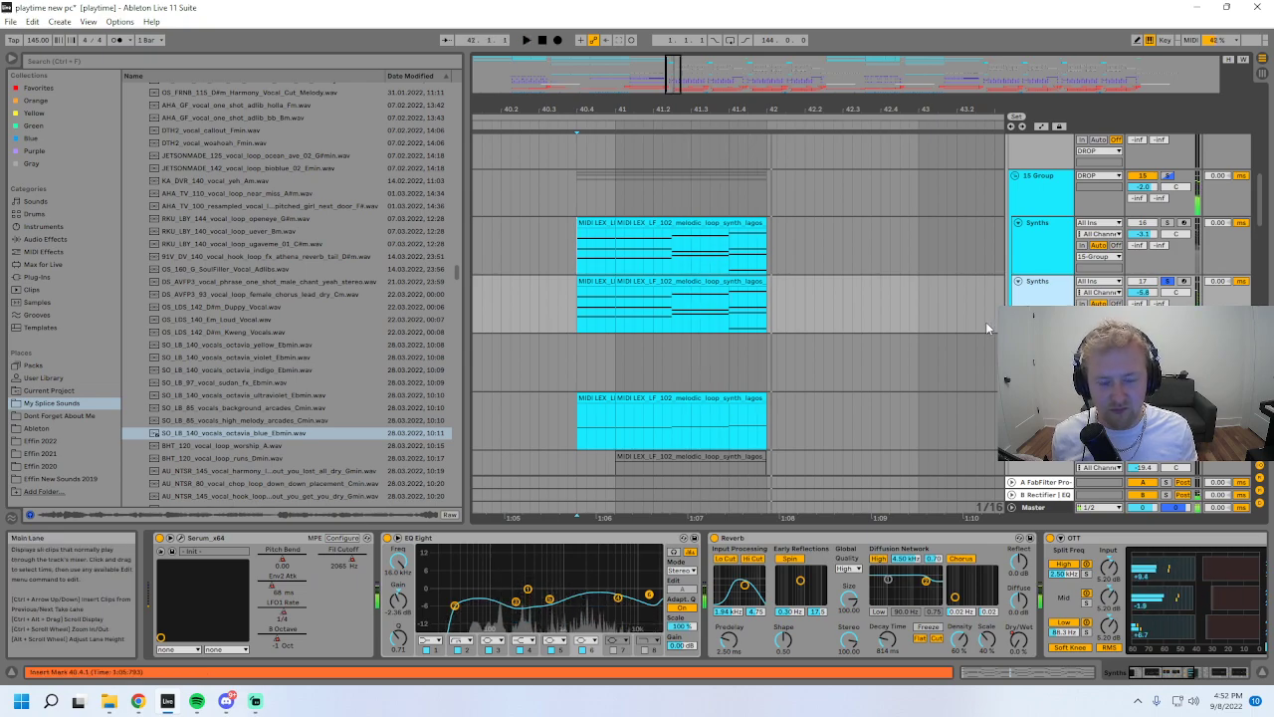
- View the Serum patches of the second and the first Synths track in the 15 Group, closing each plug-in window
scroll(1045, 309, "down", 1)
left_click(181, 539)
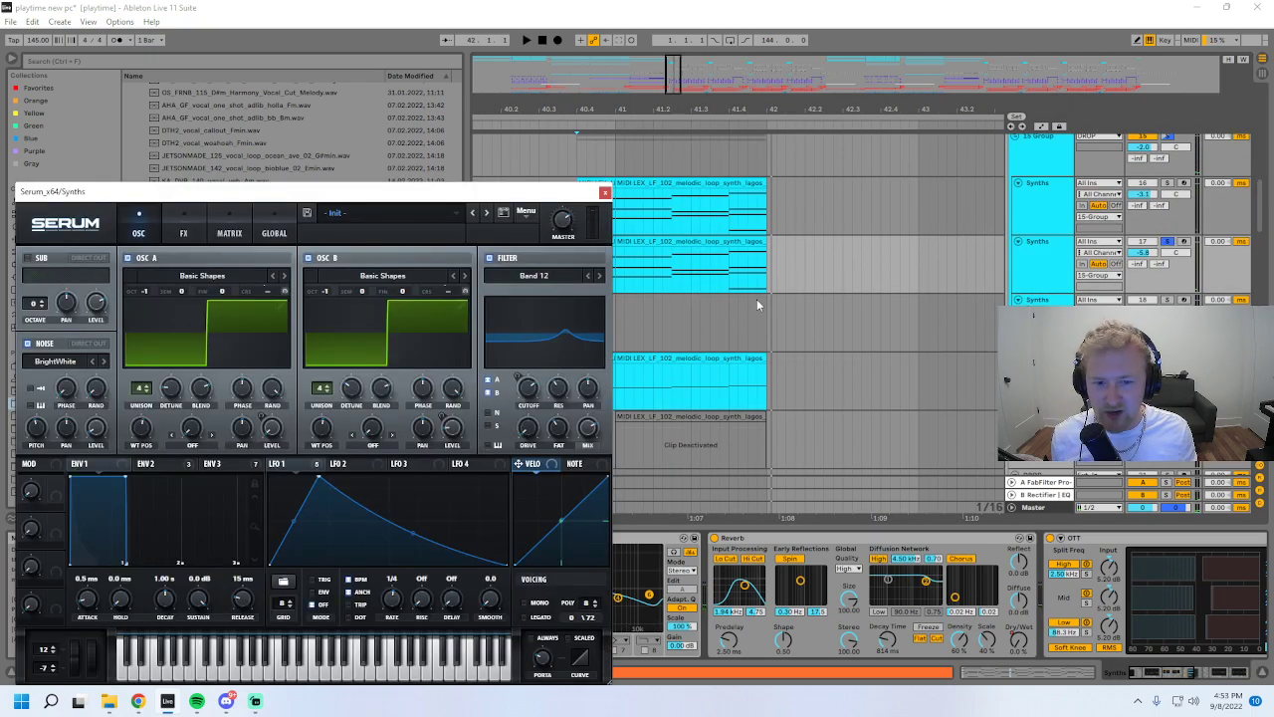
left_click(604, 192)
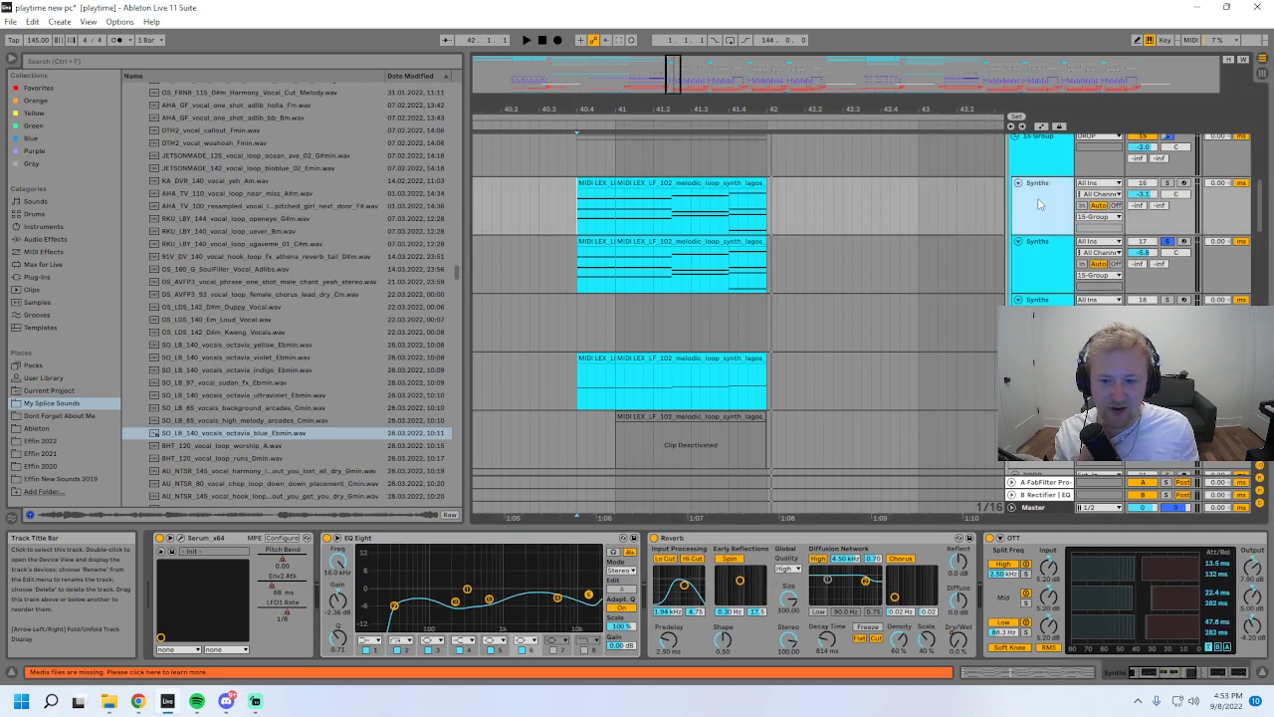
key("ctrl+alt+p")
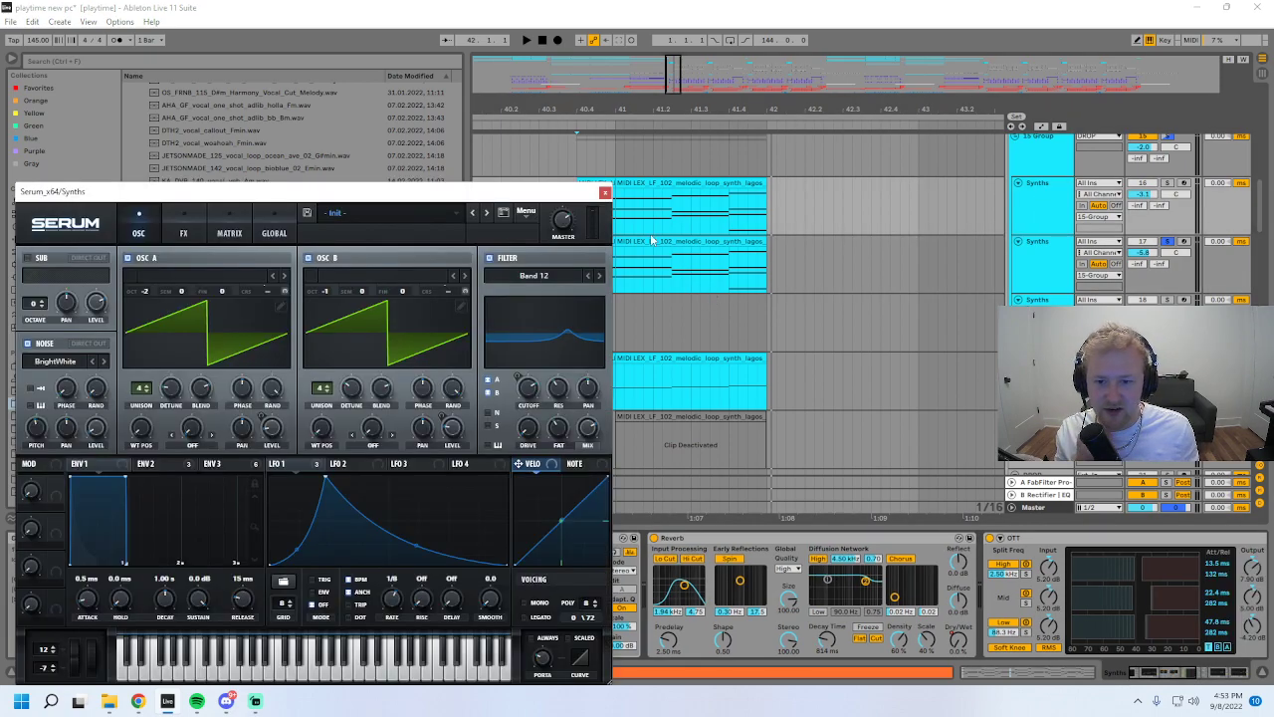
left_click(605, 192)
- Solo the head sonic bass track, play it from 40.4.1 and view its device chain through to Frequency Shifter
scroll(687, 398, "down", 2)
left_click(1167, 201)
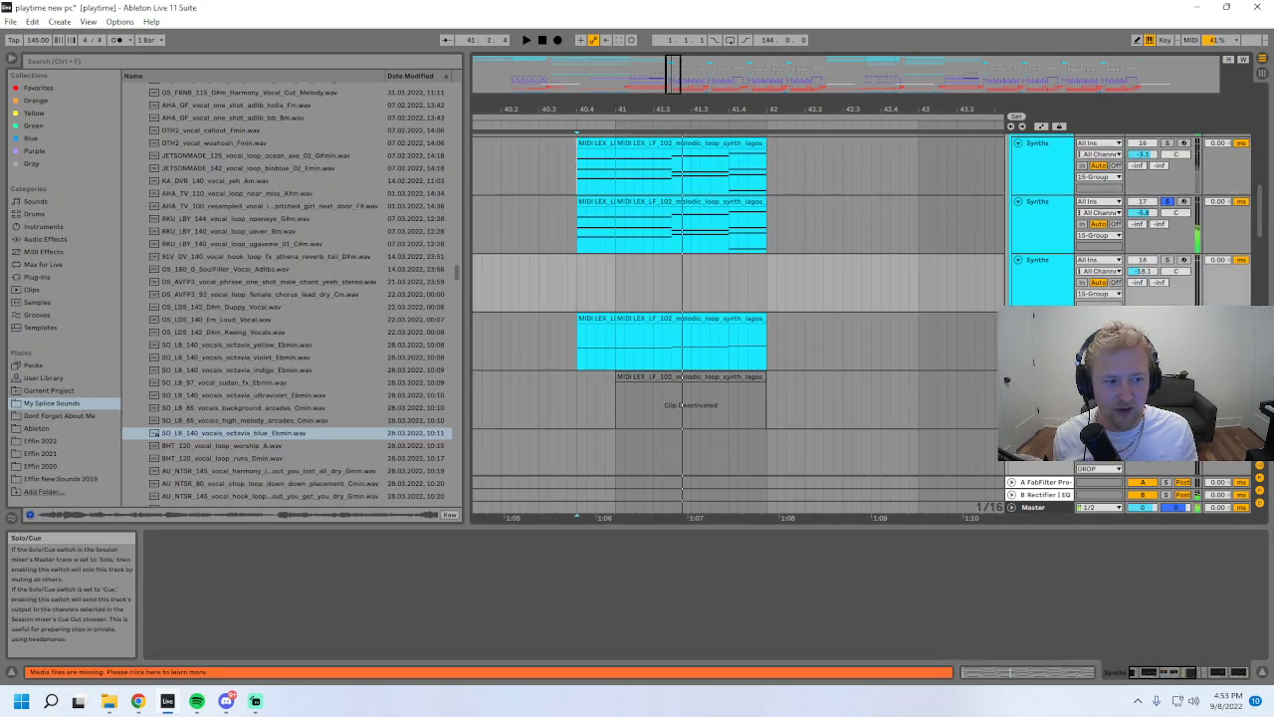
left_click(1041, 318)
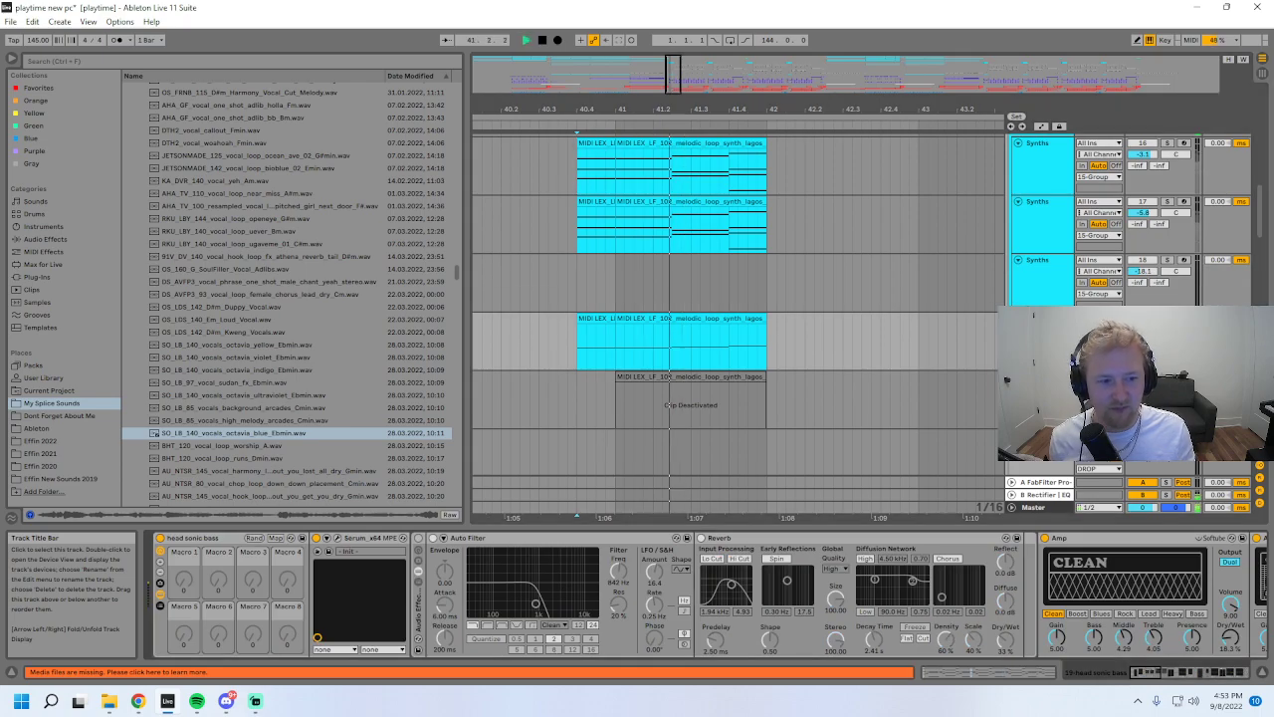
key("space")
scroll(1073, 616, "right", 5)
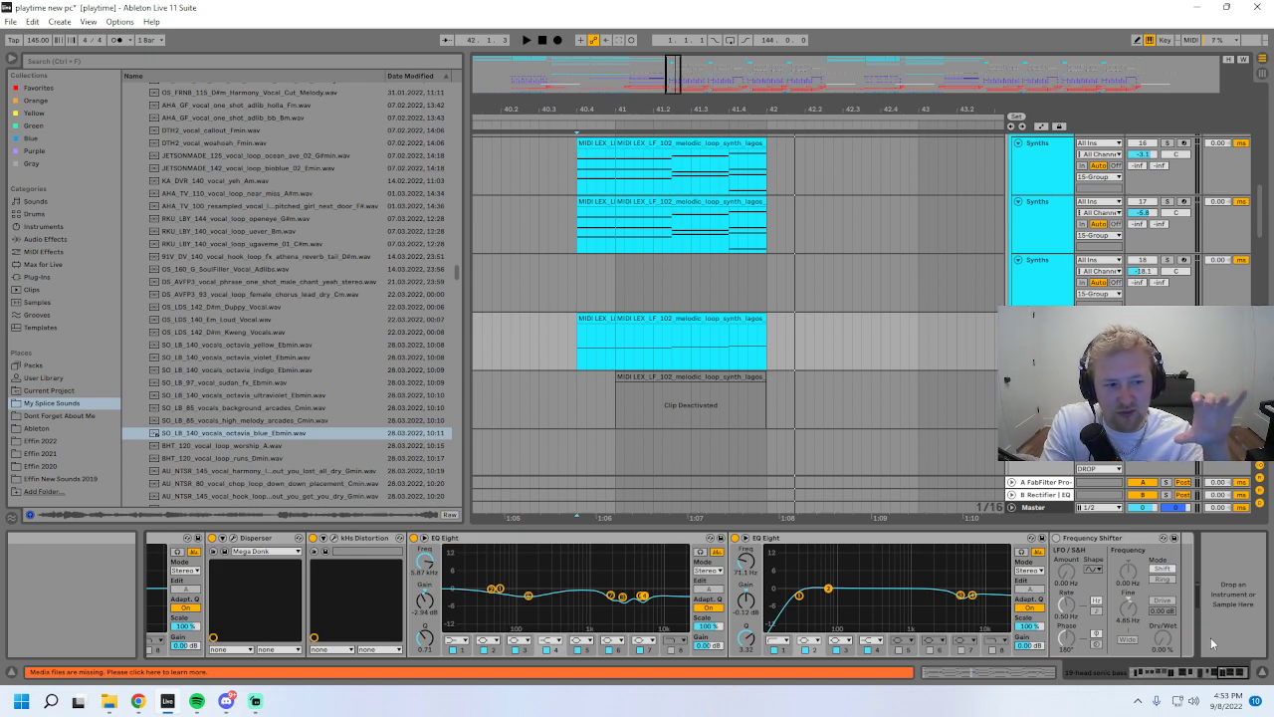
- Play all the 15 Group synth layers together from 40.4.1 with the solo turned off
key("space")
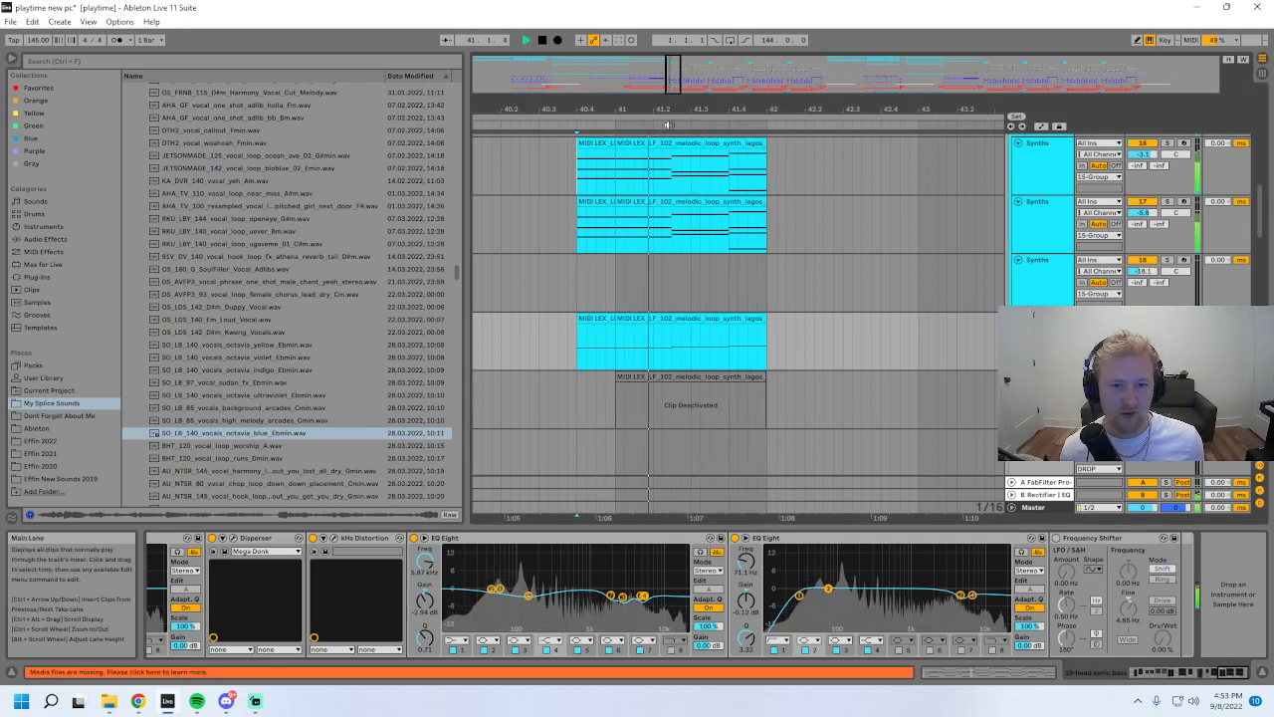
left_click_drag(669, 110, 619, 82)
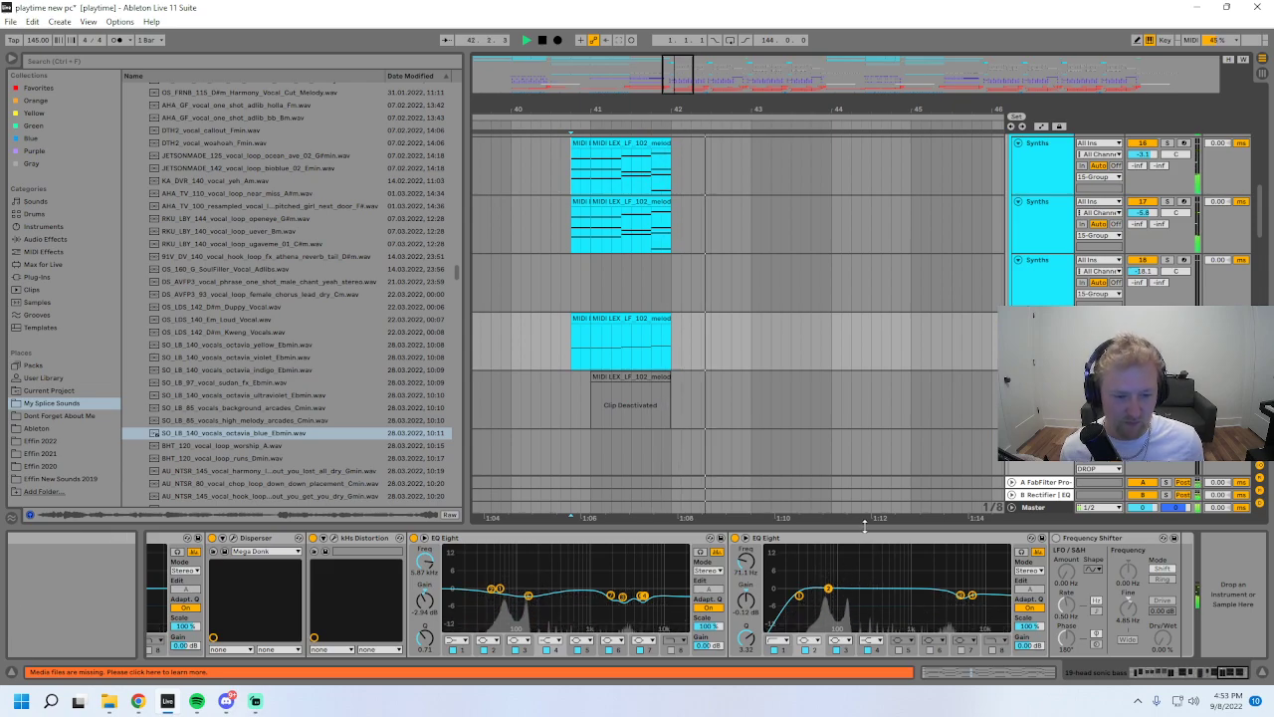
- Solo the Rift Neuro track below the Juiced track, show its device chain and play it from 42.1.1
left_click_drag(865, 525, 864, 652)
scroll(737, 388, "down", 5)
scroll(737, 389, "down", 8)
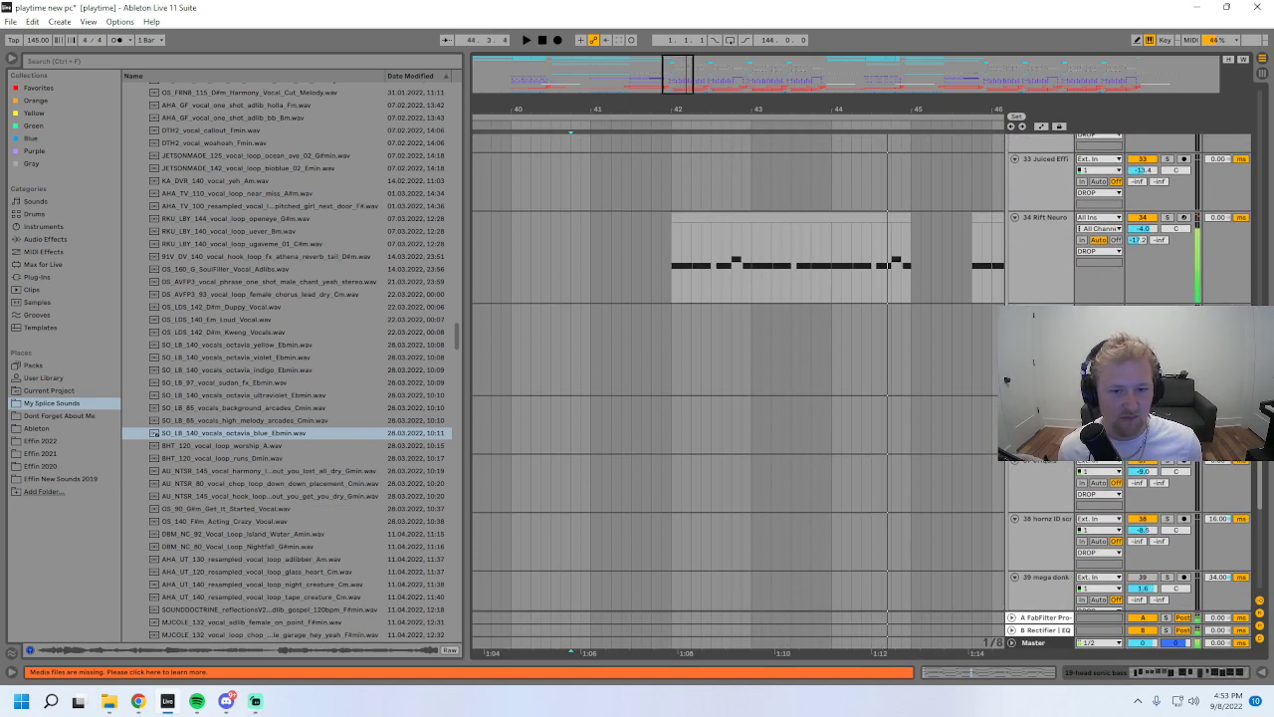
scroll(1019, 270, "up", 1)
double_click(1036, 267)
left_click(670, 308)
left_click(1167, 255)
key("space")
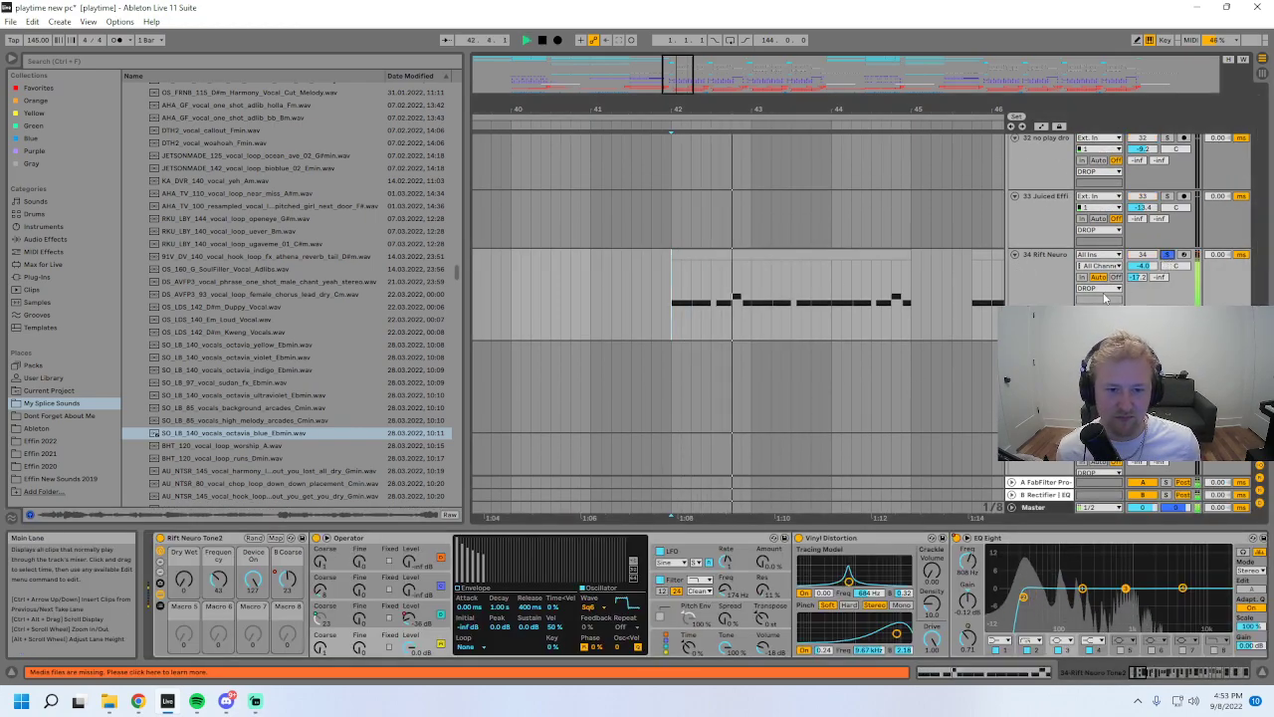
scroll(737, 319, "up", 5)
scroll(737, 319, "down", 5)
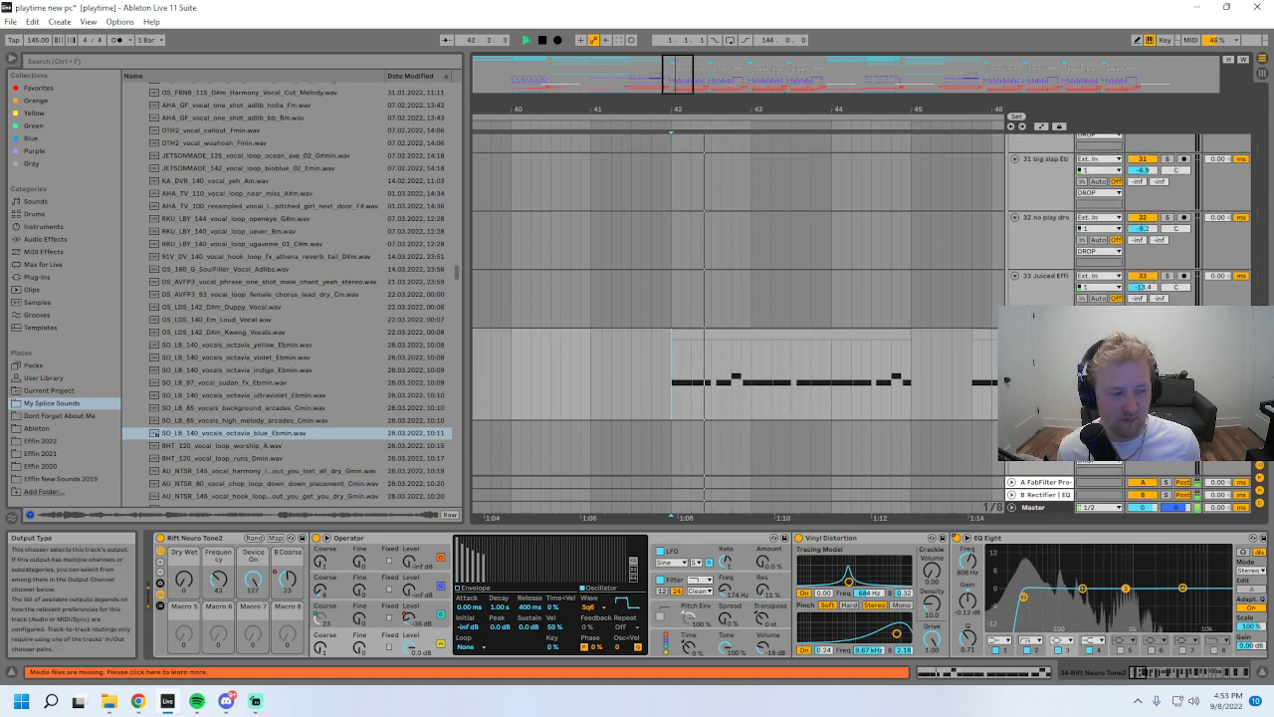
key("space")
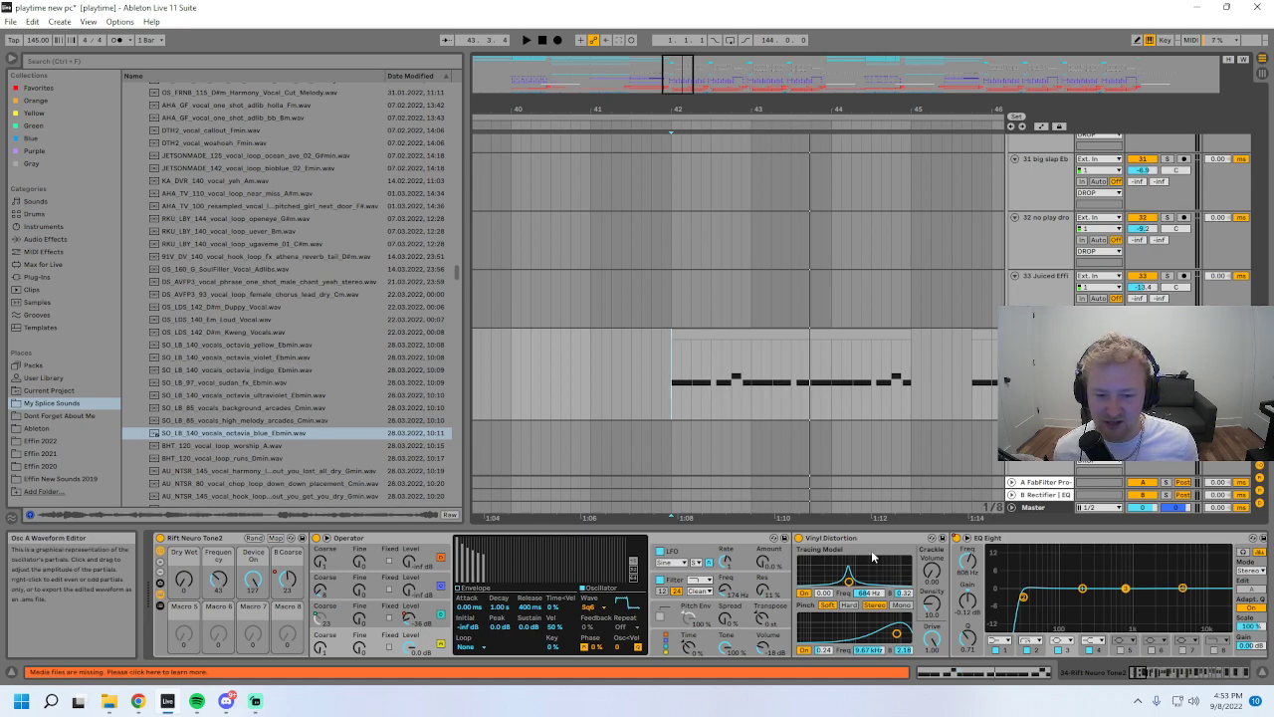
- Ungroup the Rift Neuro Tone2 rack into its separate devices
mouse_move(1143, 677)
left_mouse_down()
mouse_move(1257, 680)
mouse_move(1140, 679)
left_mouse_up()
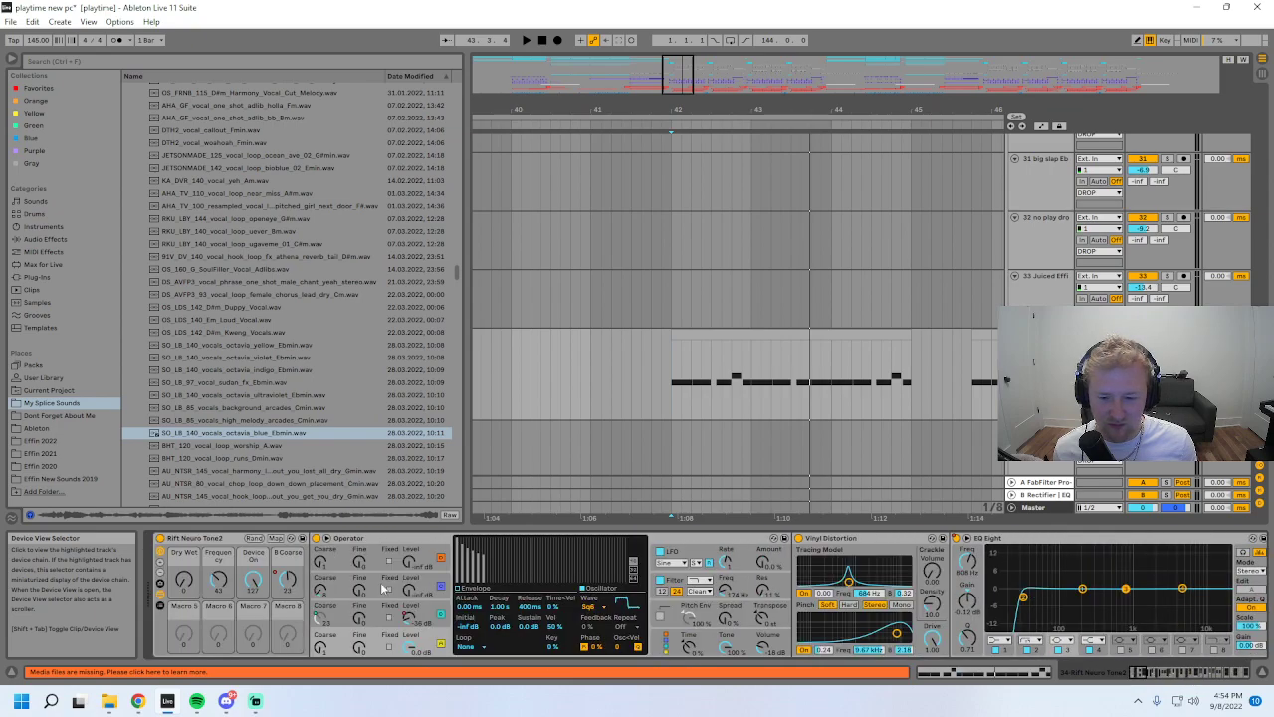
right_click(197, 539)
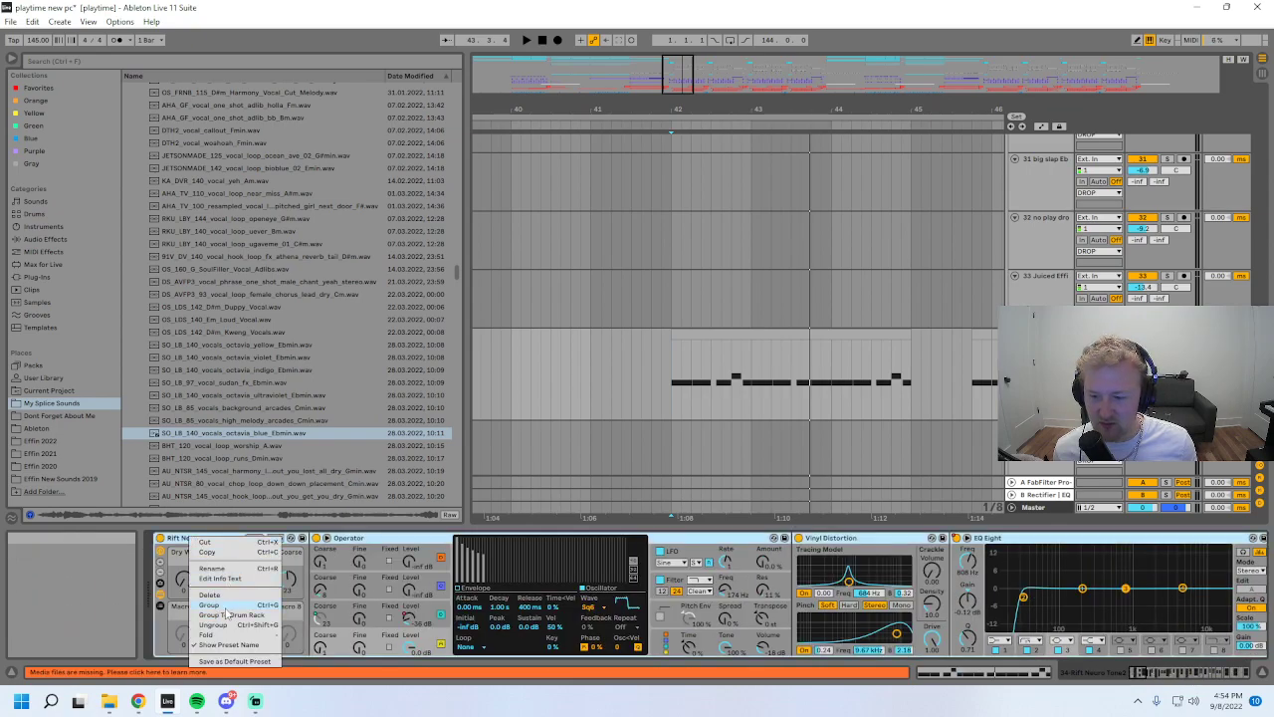
left_click(224, 627)
- Group every effect after Operator, from Vinyl Distortion through to the last EQ Eight, into one Audio Effect Rack
left_click(1195, 673)
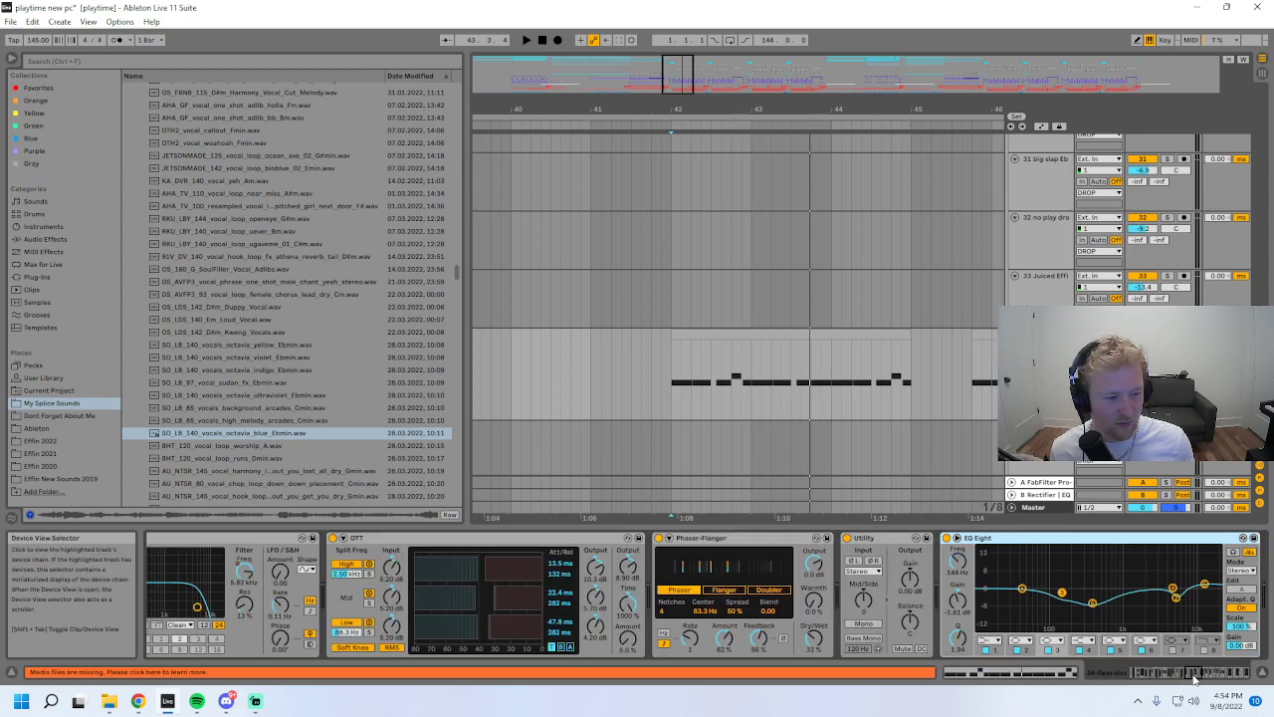
left_click(1258, 674)
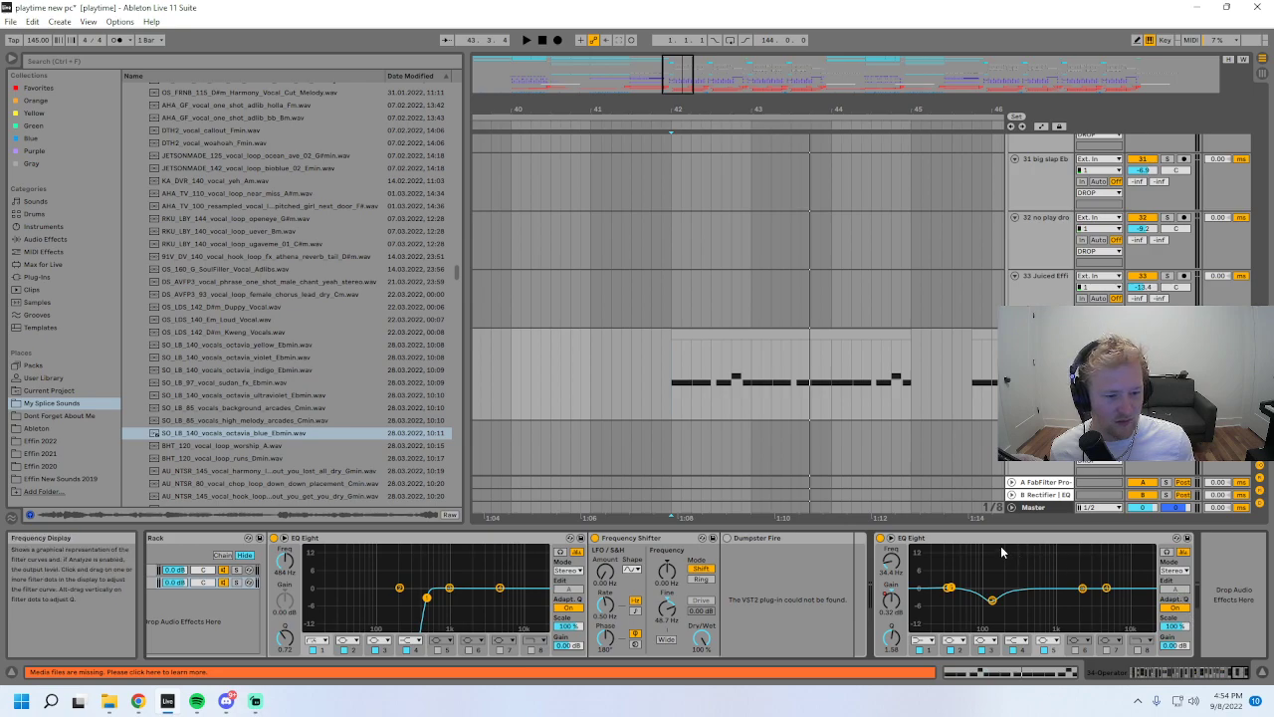
left_click(939, 544)
left_click_drag(1240, 674, 1141, 674)
left_click(711, 544)
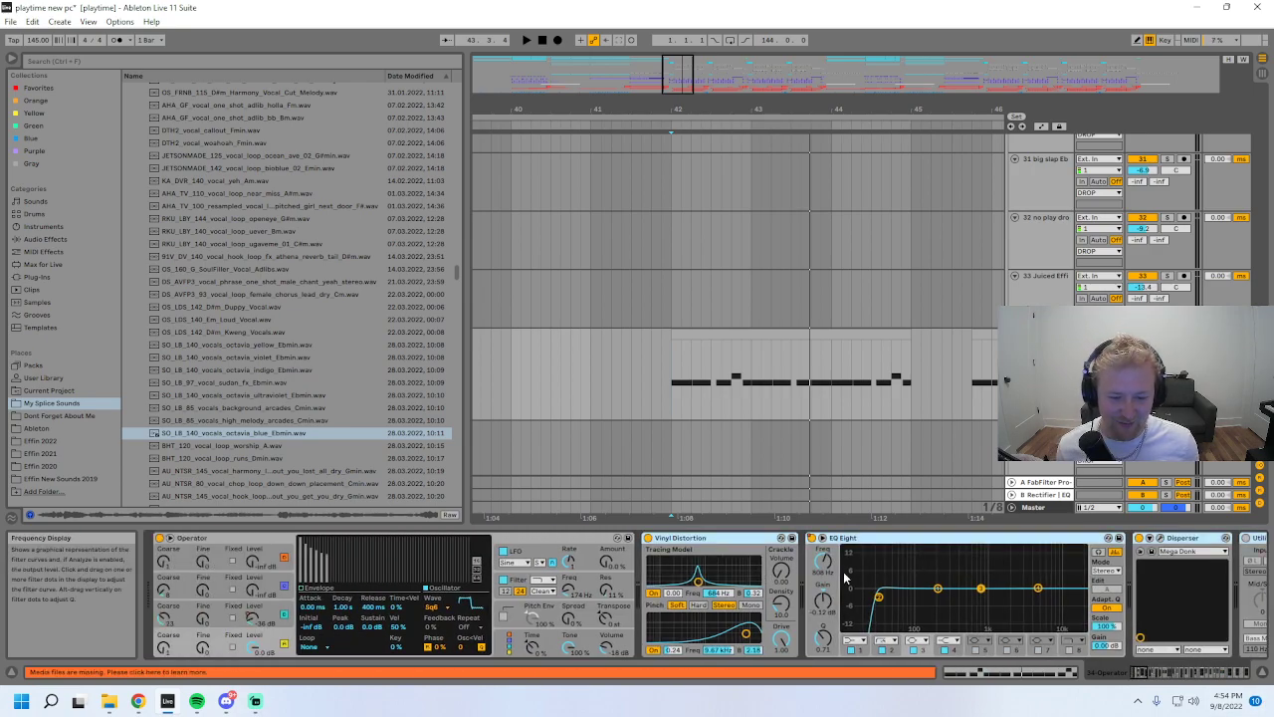
key("ctrl+g")
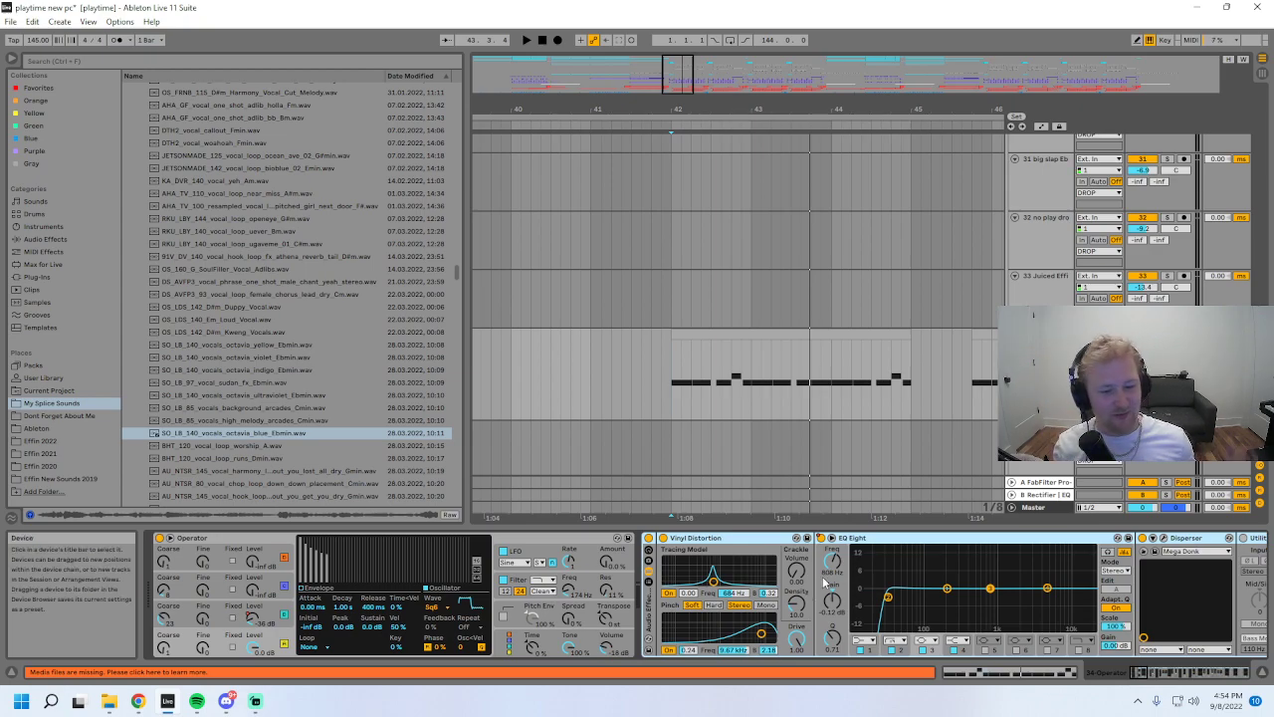
- Play the Operator track from 42.1.1, comparing its sound with the effect rack bypassed and switched on
left_click(671, 383)
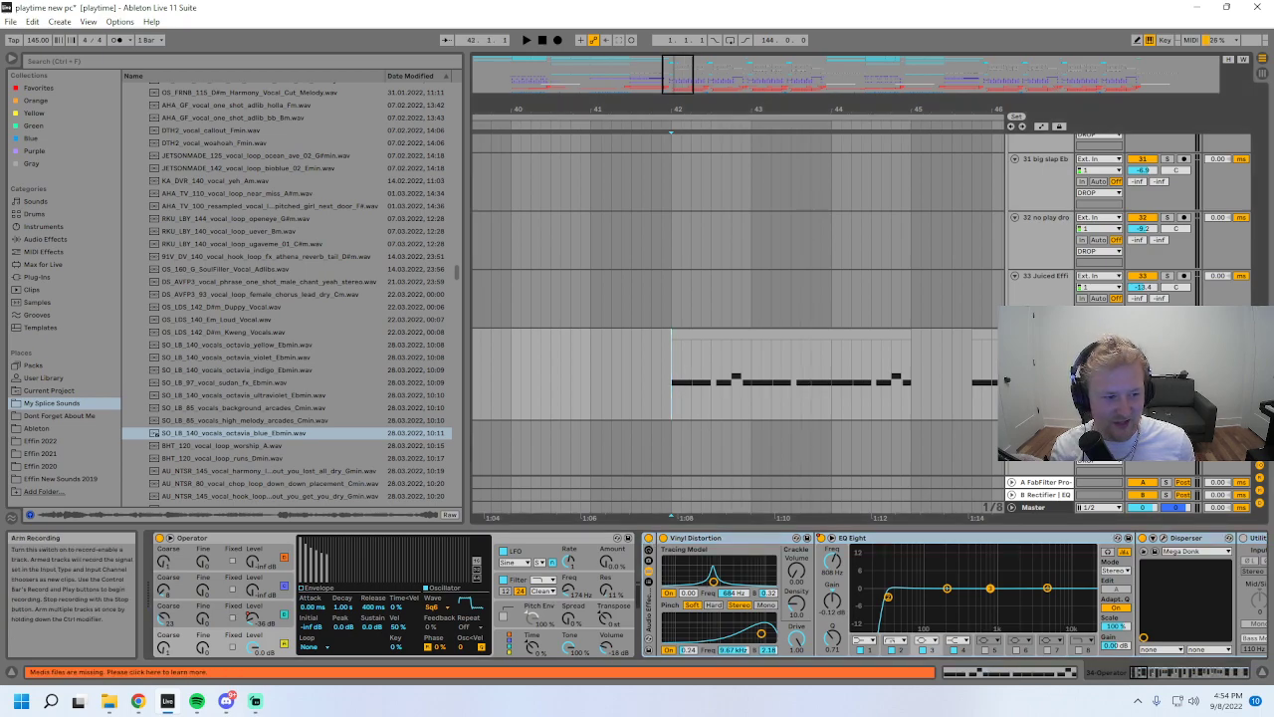
left_click(662, 539)
key("space")
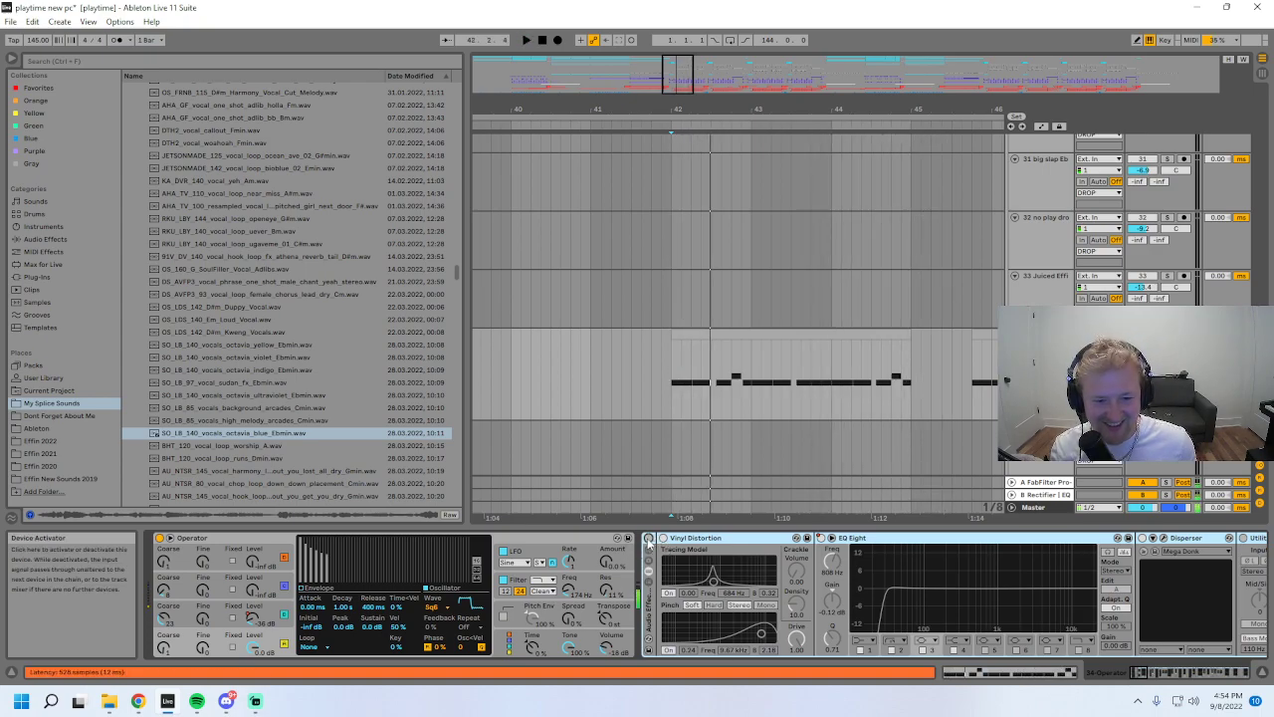
left_click(660, 539)
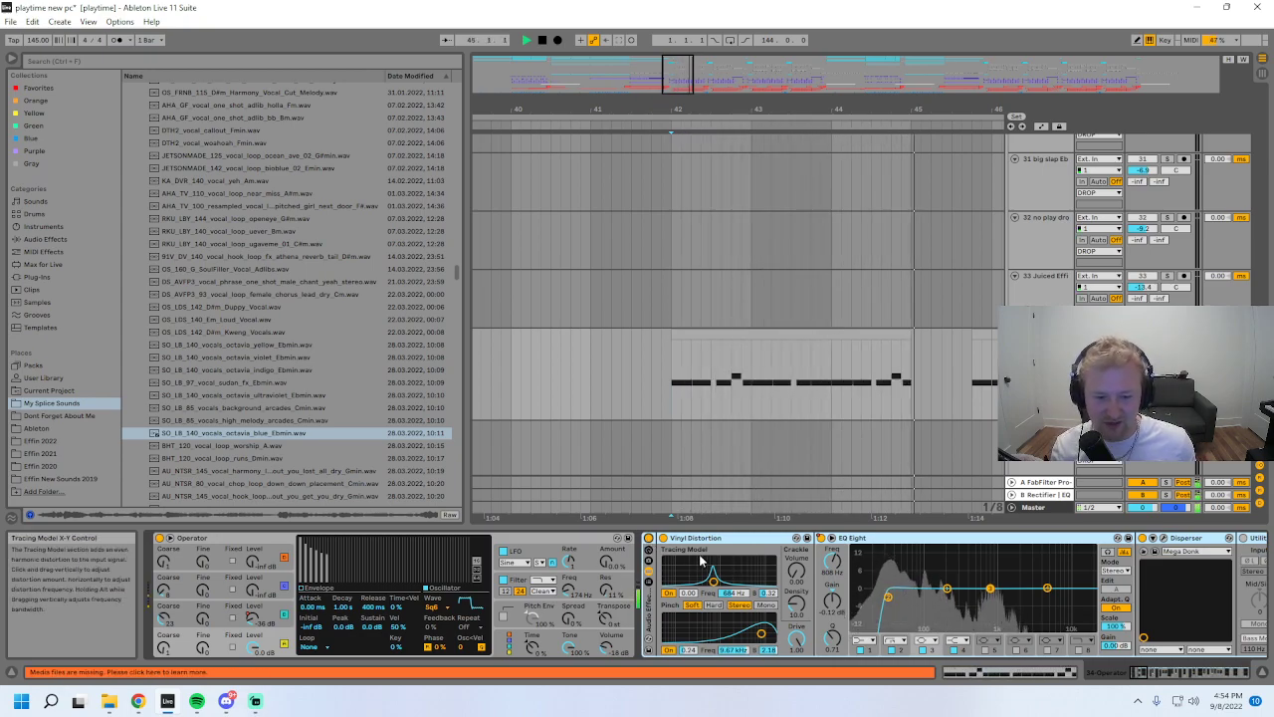
key("space")
- Bypass the whole effect rack again, replay the Operator track's first phrases, toggle the track's solo, and switch the rack back on
key("minus")
key("minus")
key("plus")
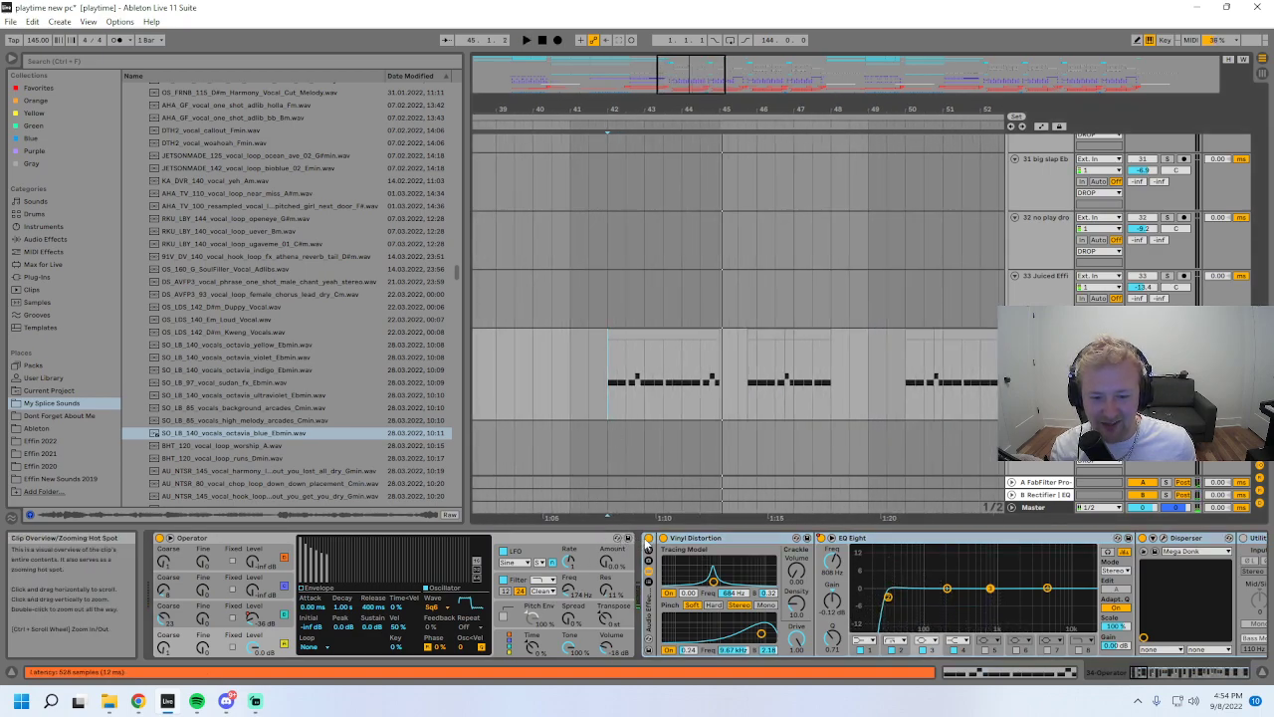
left_click(648, 539)
key("space")
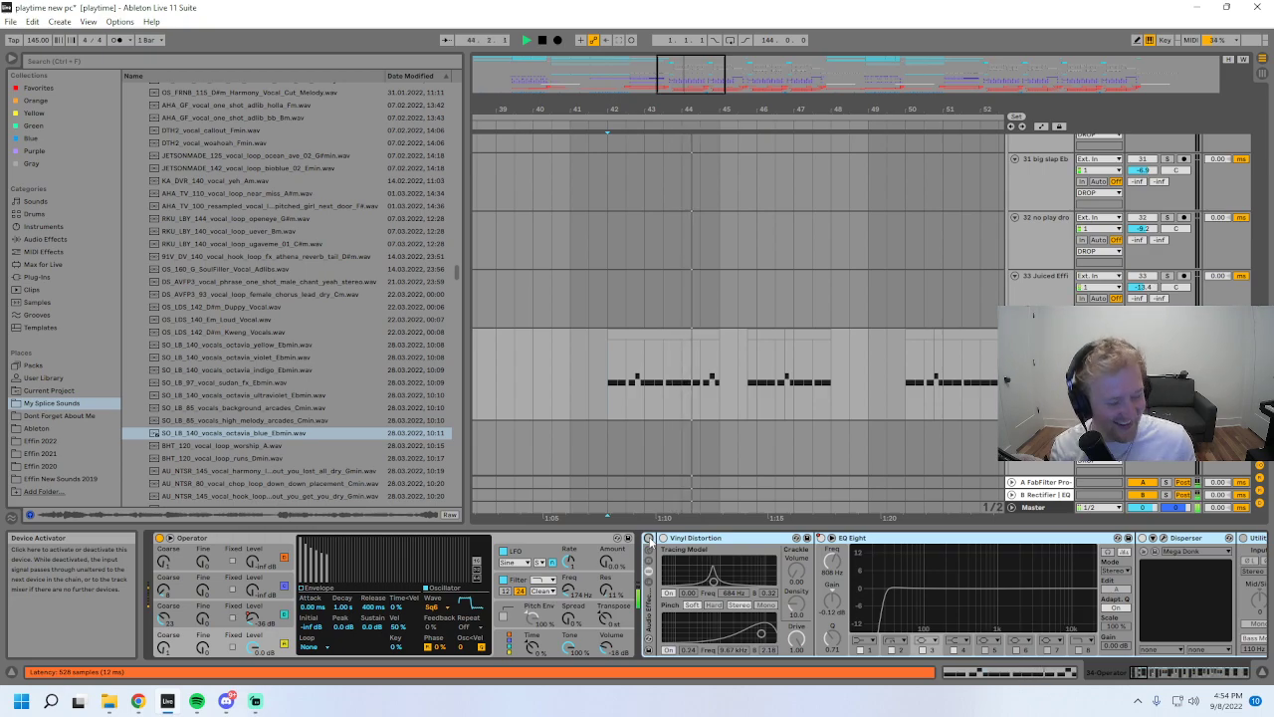
key("space")
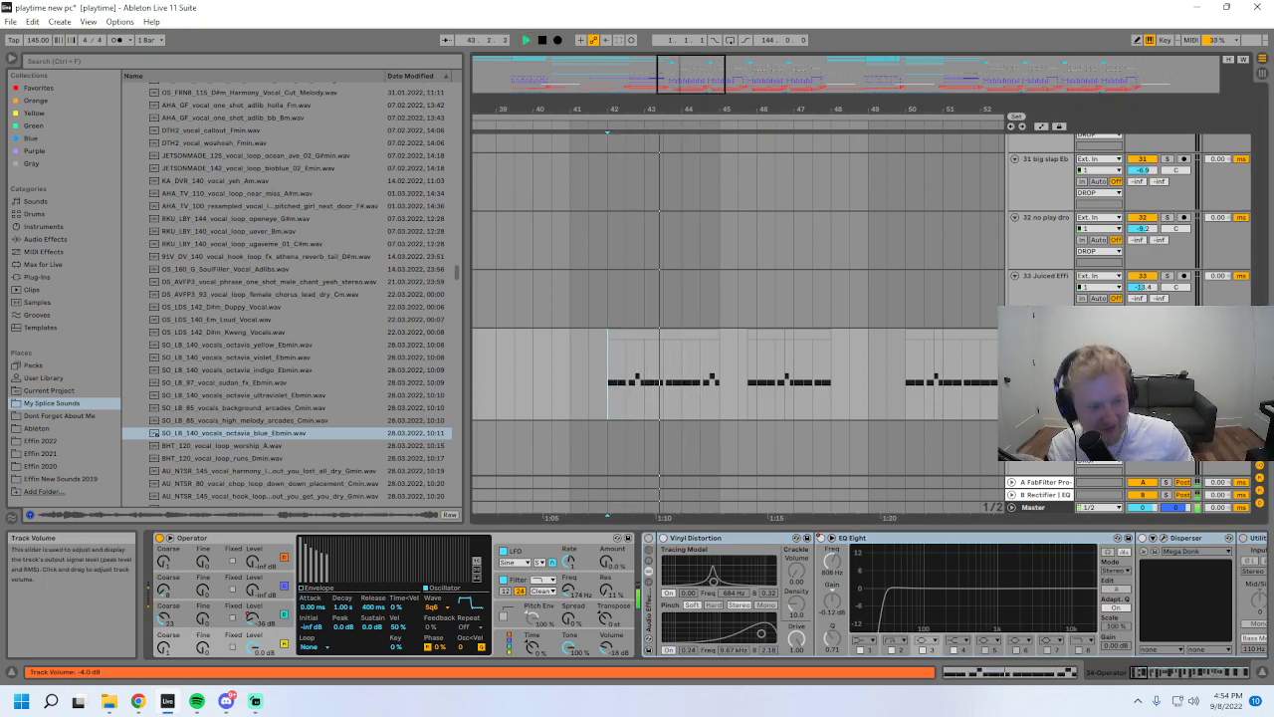
left_click(1167, 334)
left_click(648, 538)
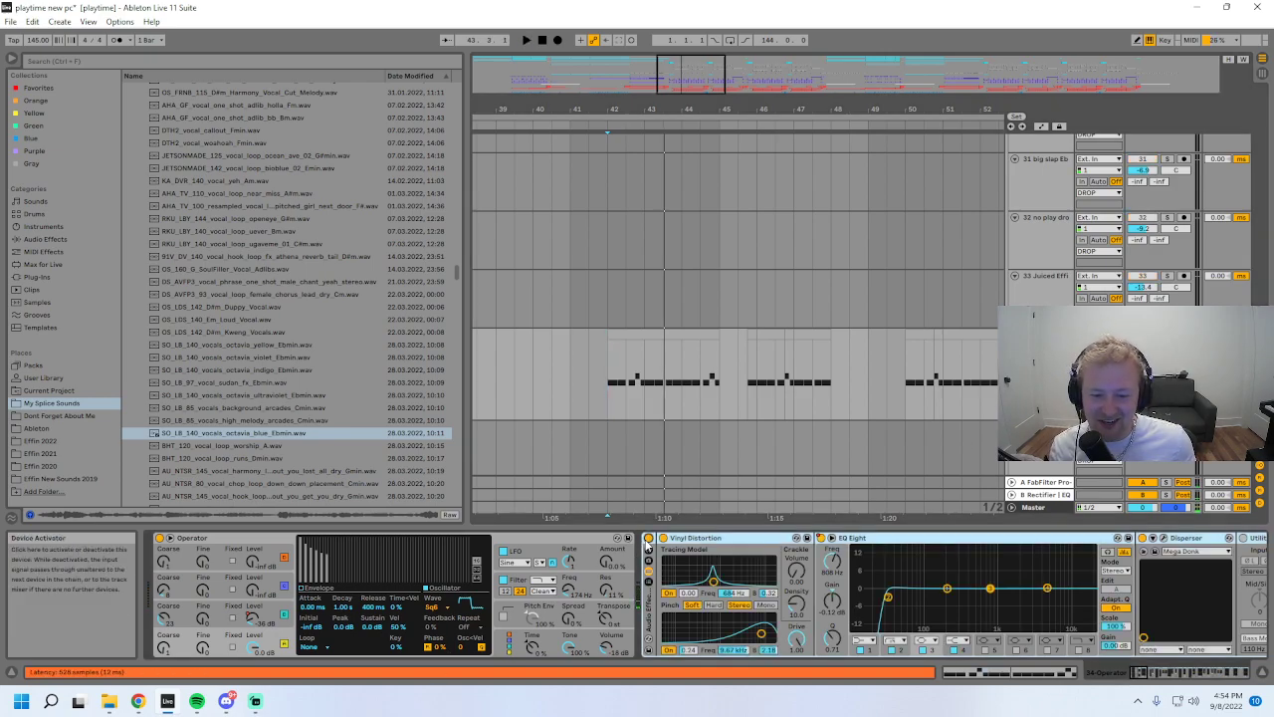
- View the settings of Operator's oscillators A, B and C and its filter envelope
left_click(261, 593)
left_click(262, 614)
left_click(274, 637)
left_click(263, 615)
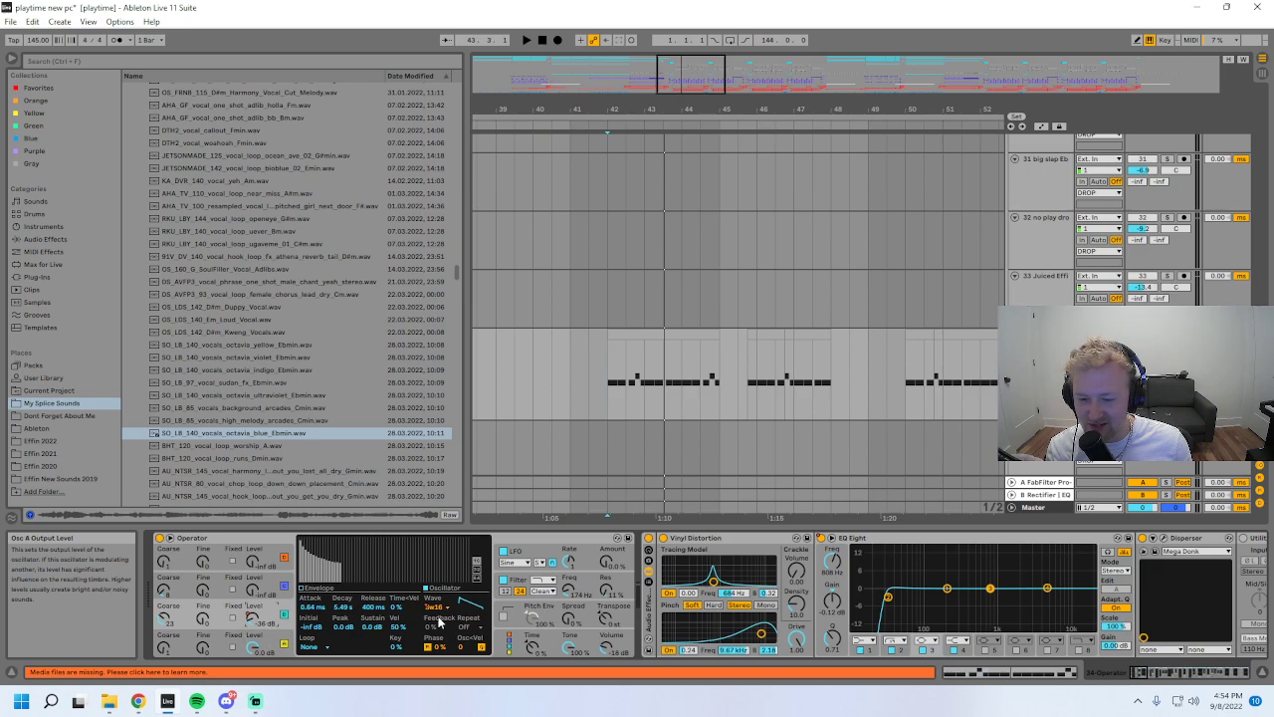
left_click(267, 648)
left_click(267, 616)
left_click(254, 648)
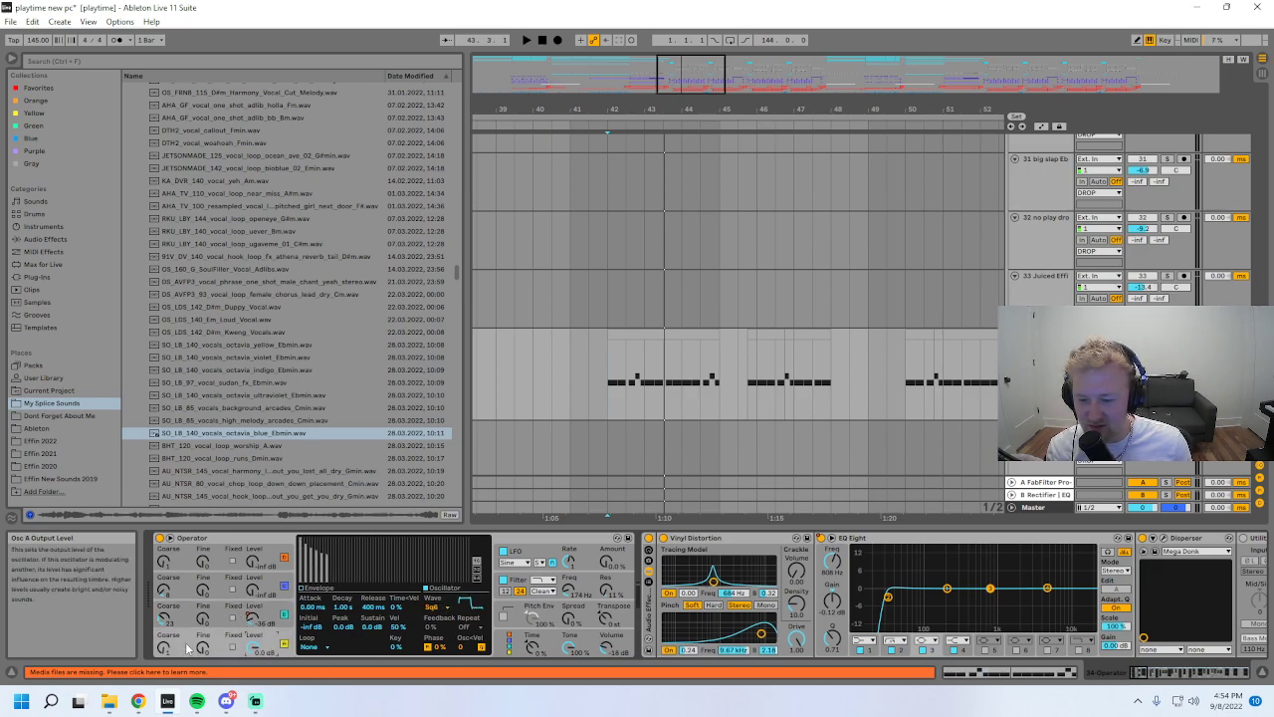
left_click(586, 593)
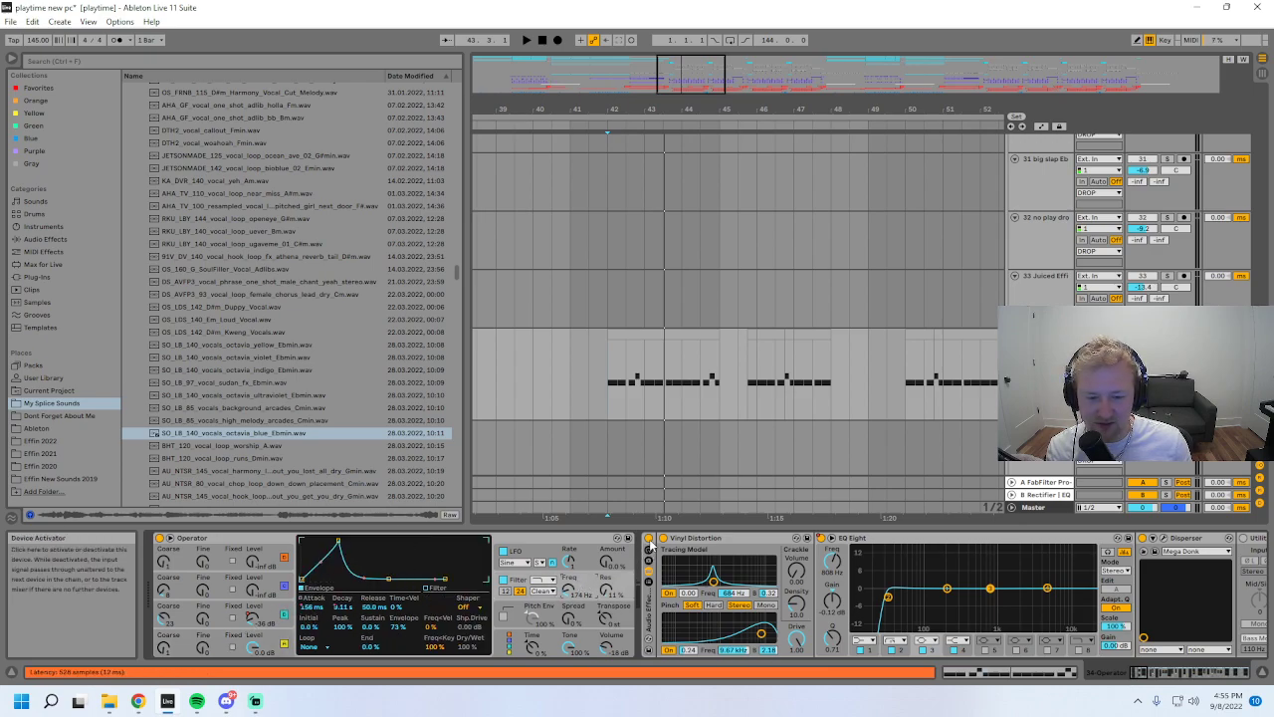
- Switch to Streamlabs Desktop, highlight the chat message about the Walmart toy synth, and return to Ableton Live
left_click(255, 702)
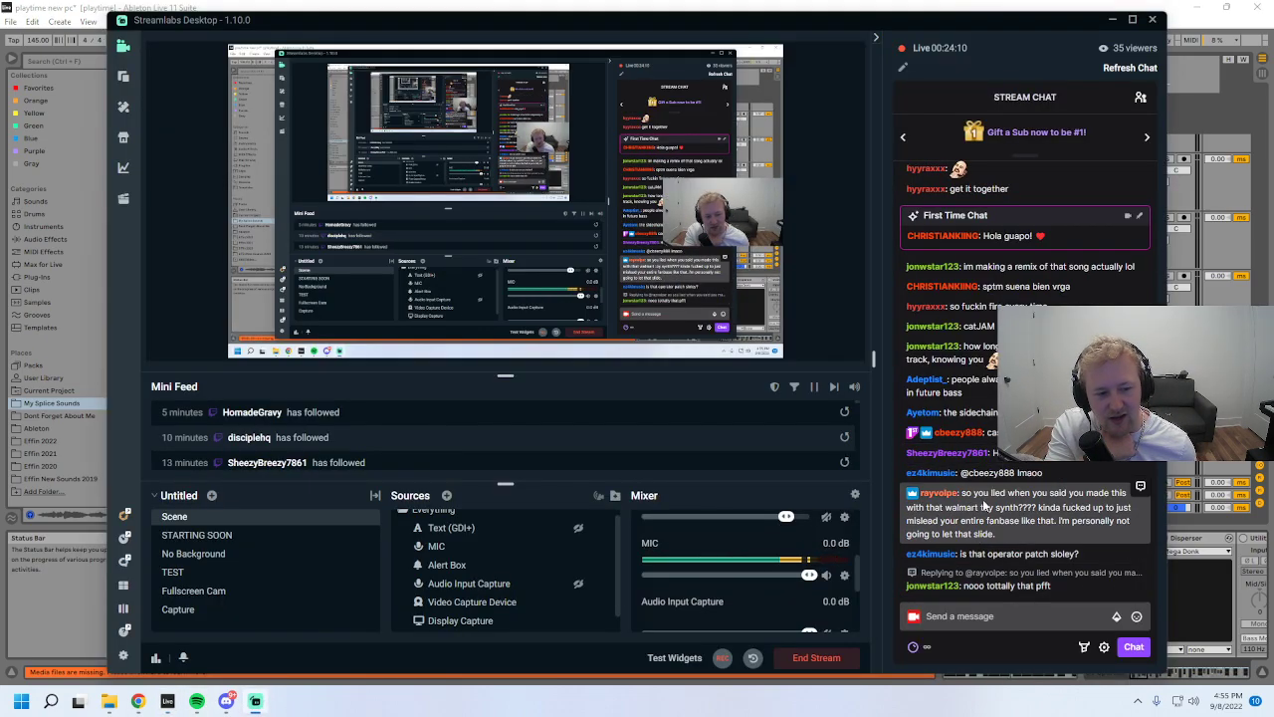
left_click_drag(964, 493, 1119, 534)
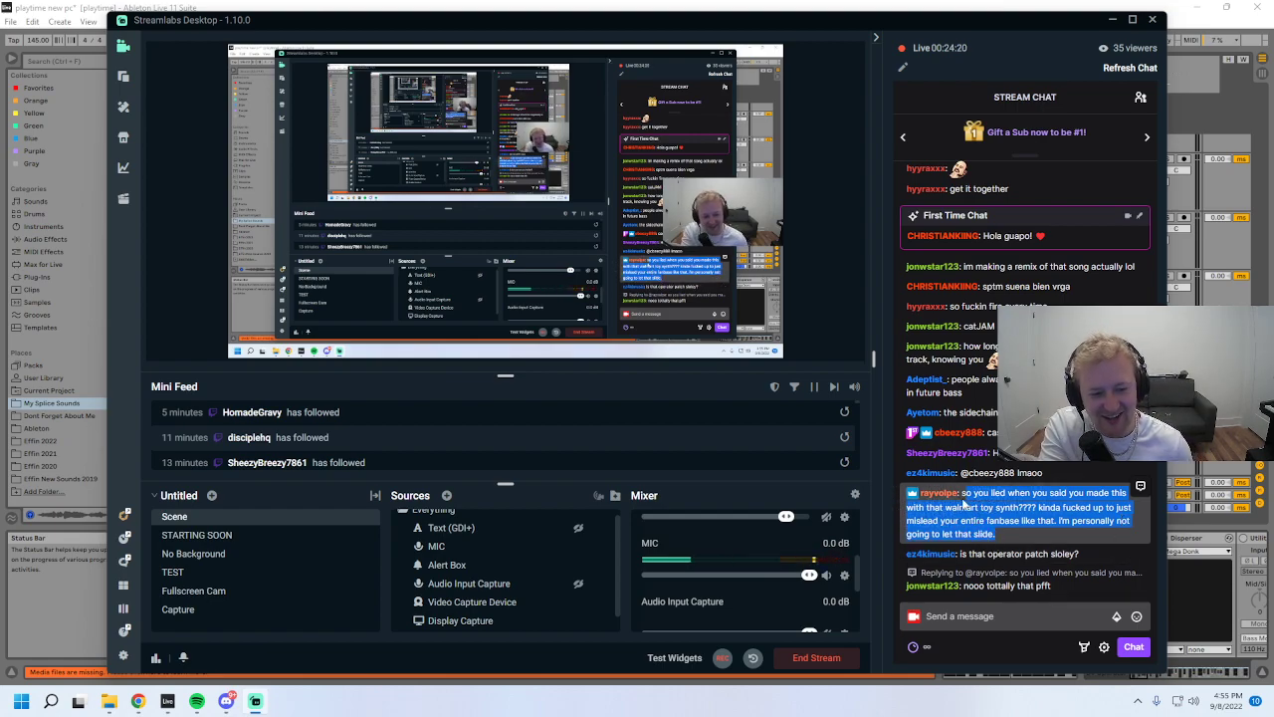
left_click(967, 508)
left_click_drag(961, 493, 1051, 543)
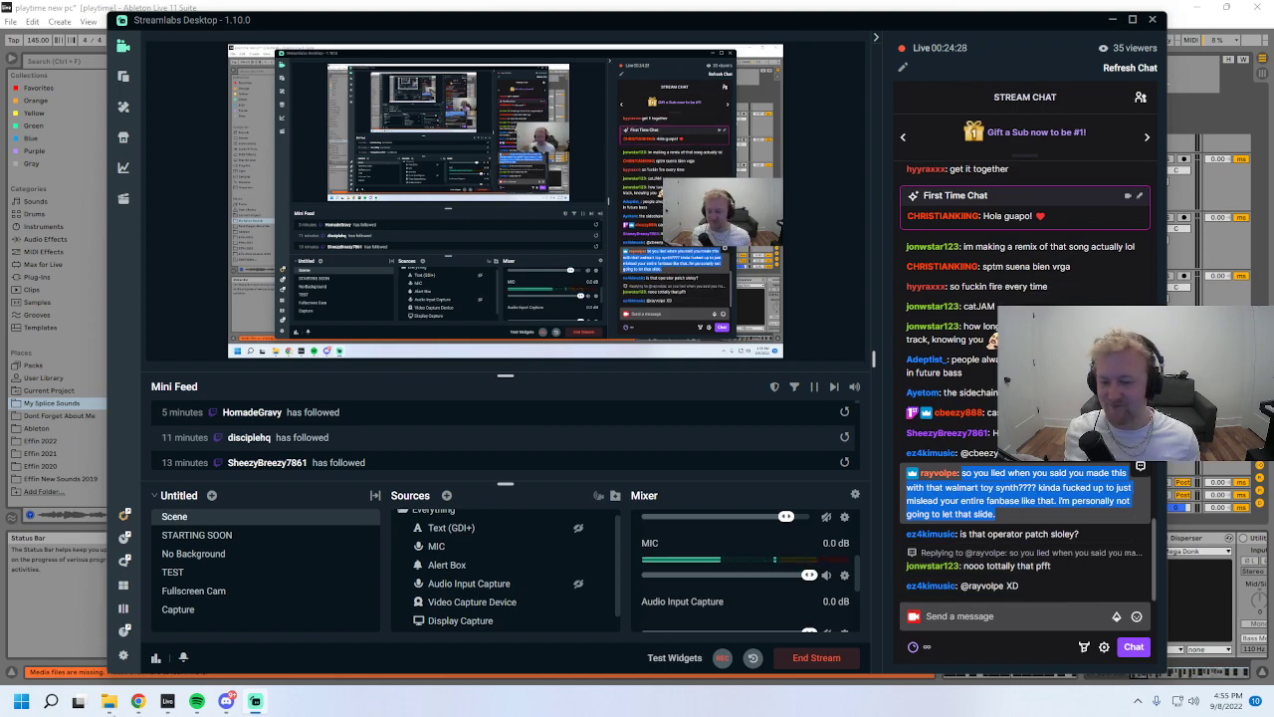
left_click(168, 703)
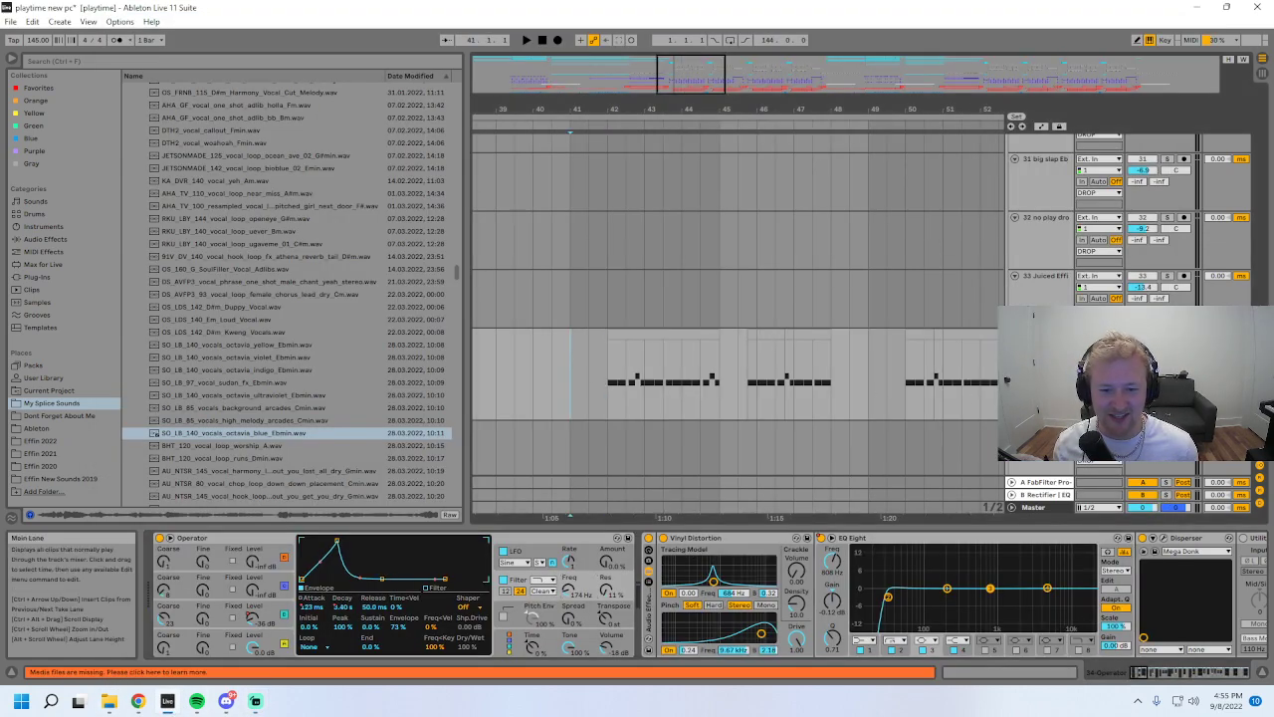
- Play the Operator track from 42.1.1 with the complete effect rack switched on
left_click(608, 388)
key("space")
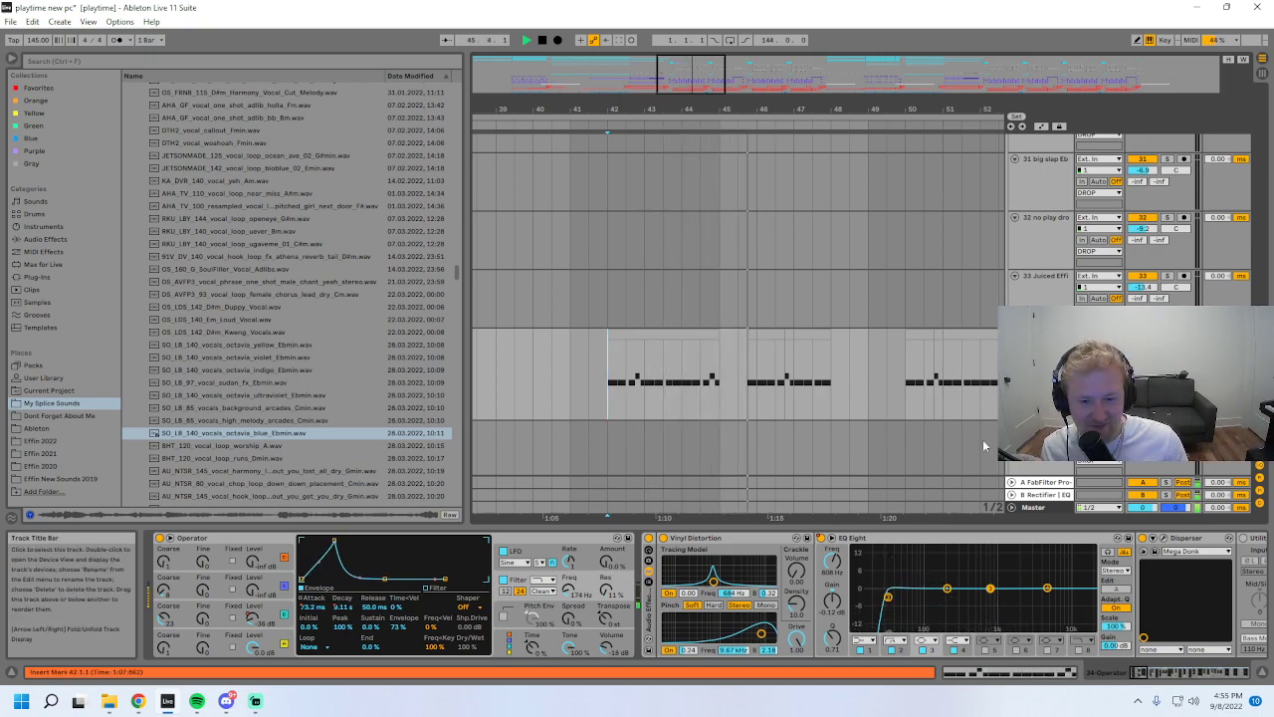
mouse_move(683, 80)
left_mouse_down()
mouse_move(694, 69)
mouse_move(683, 85)
left_mouse_up()
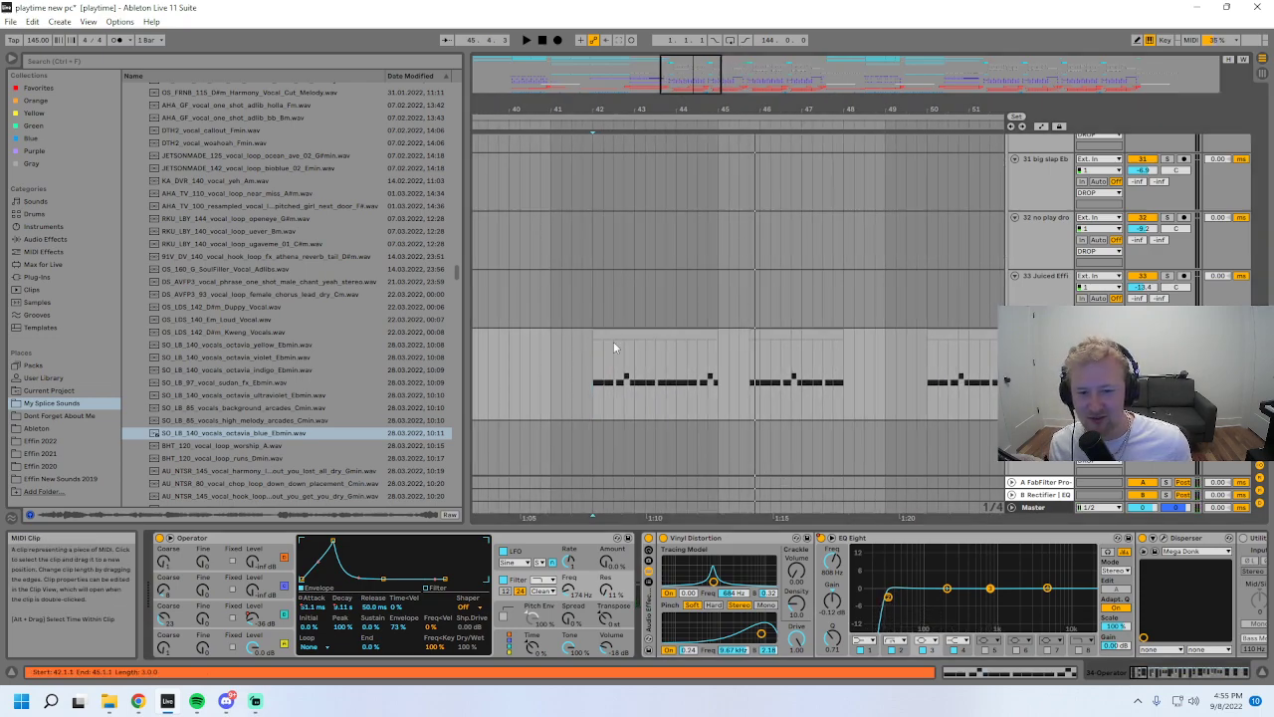
key("space")
- Play the Operator track from 42.1.1 while switching only Vinyl Distortion off and on
scroll(873, 253, "down", 2)
mouse_move(720, 88)
left_mouse_down()
mouse_move(739, 87)
mouse_move(722, 100)
left_mouse_up()
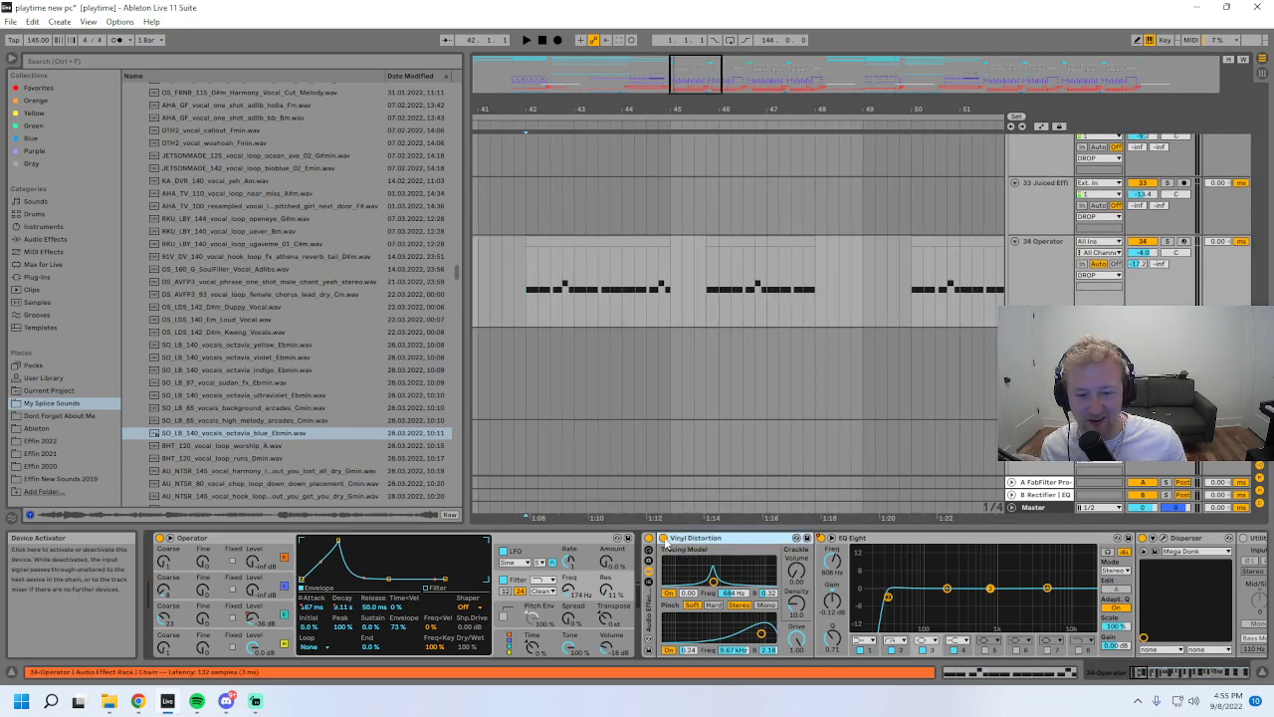
left_click_drag(700, 68, 703, 213)
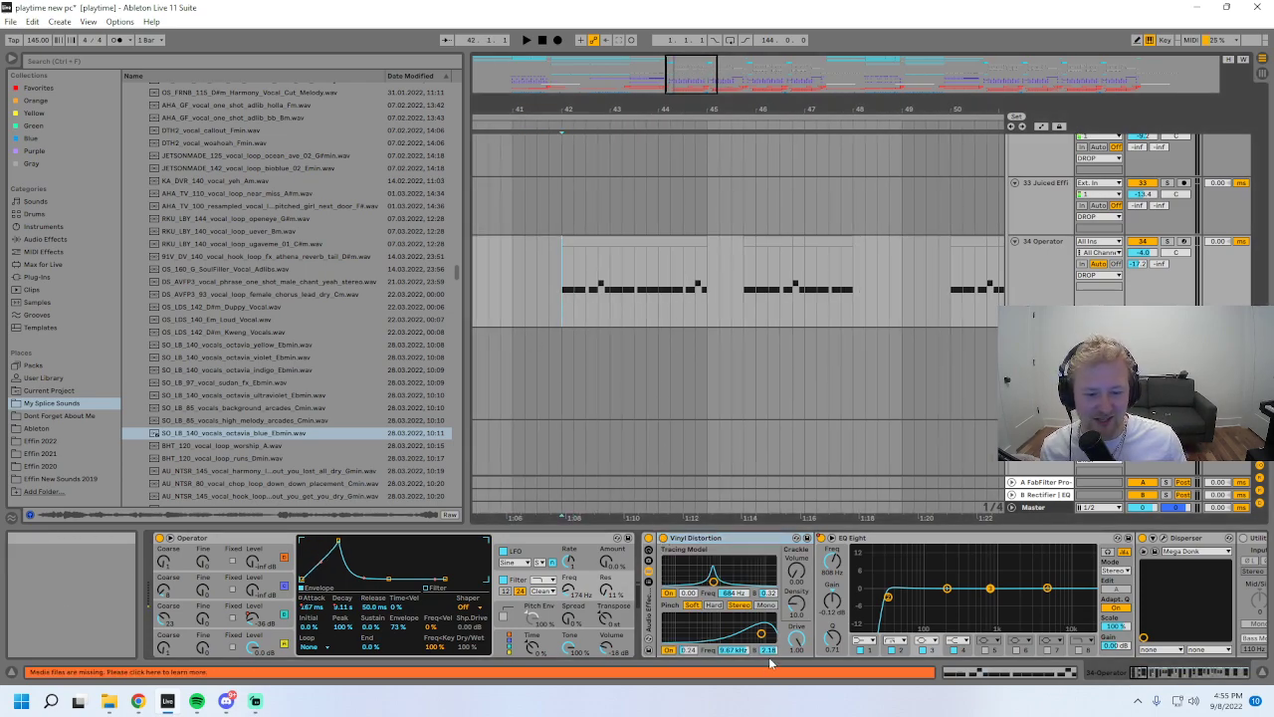
key("space")
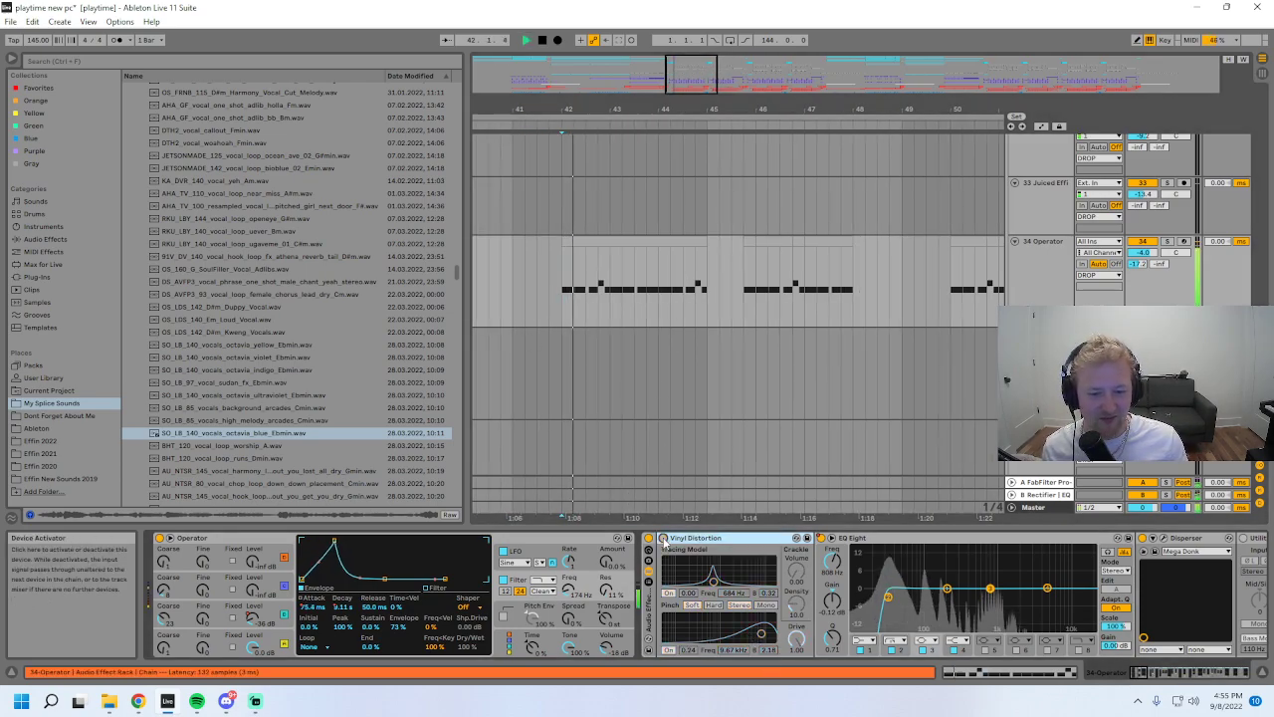
left_click(663, 537)
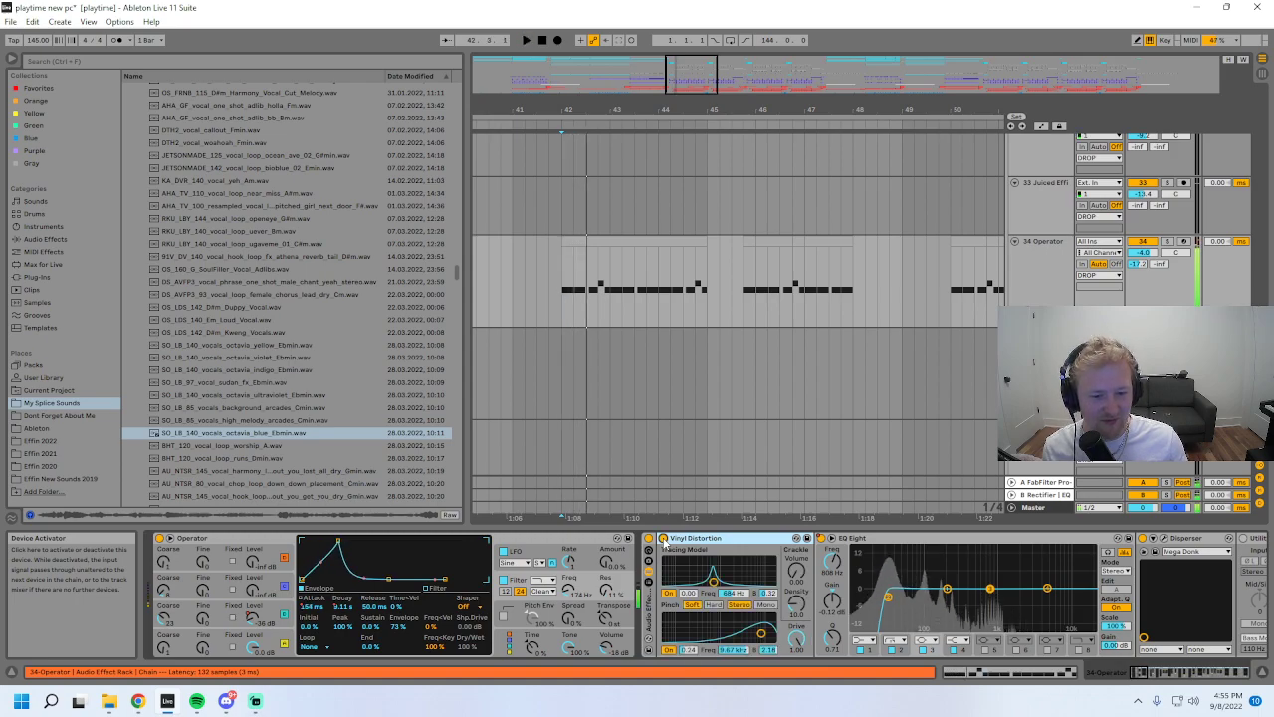
left_click(663, 538)
key("space")
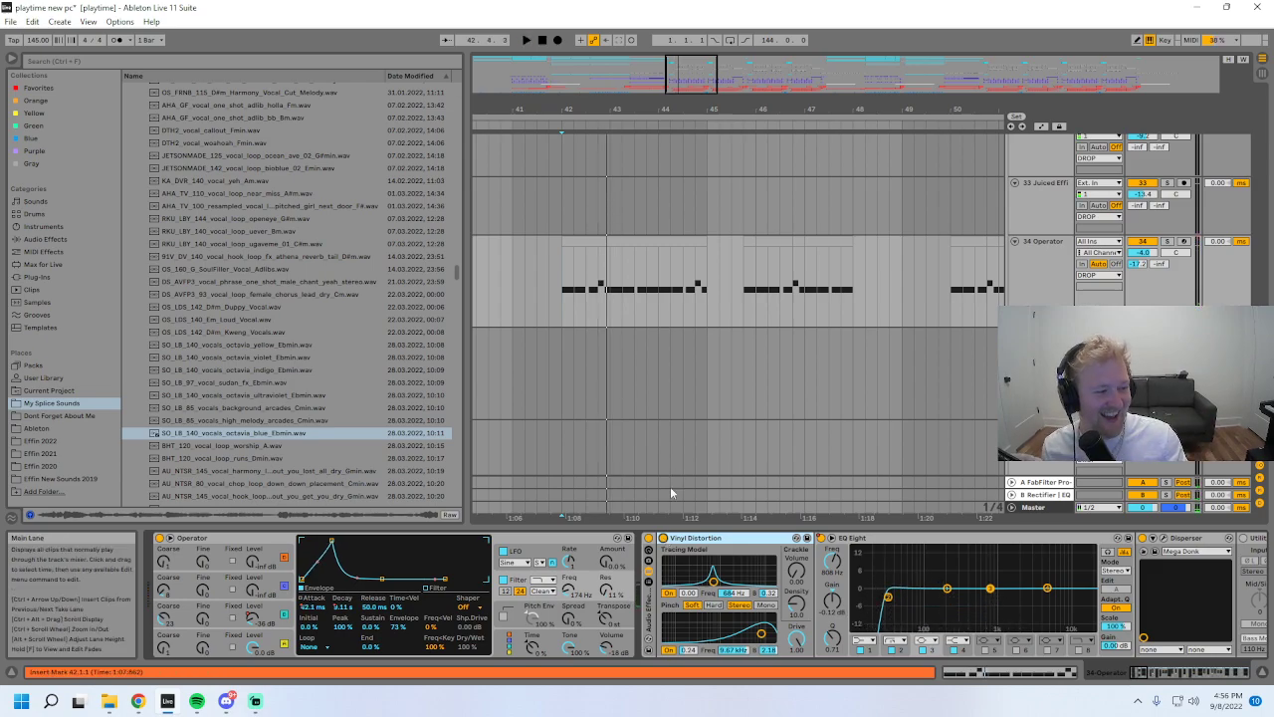
- Switch to Streamlabs Desktop and read the chat question asking whether this is the intro or the drop
left_click(255, 701)
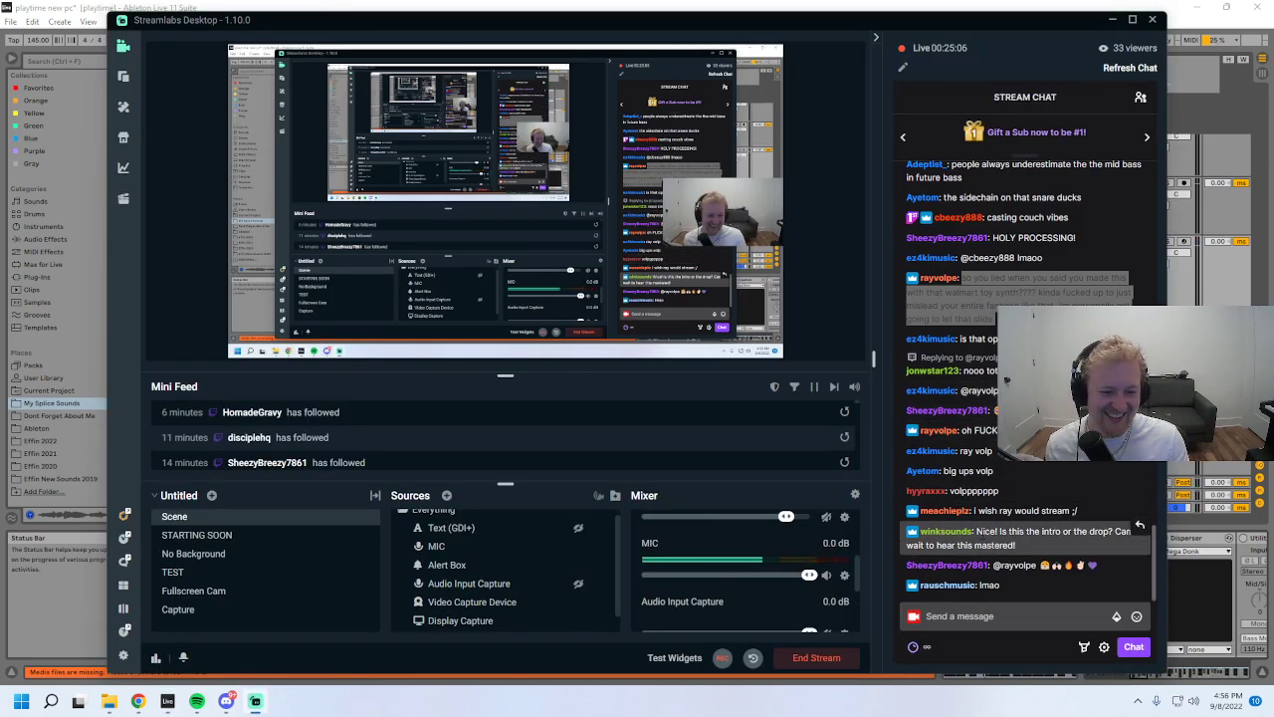
triple_click(1041, 547)
left_click(1025, 493)
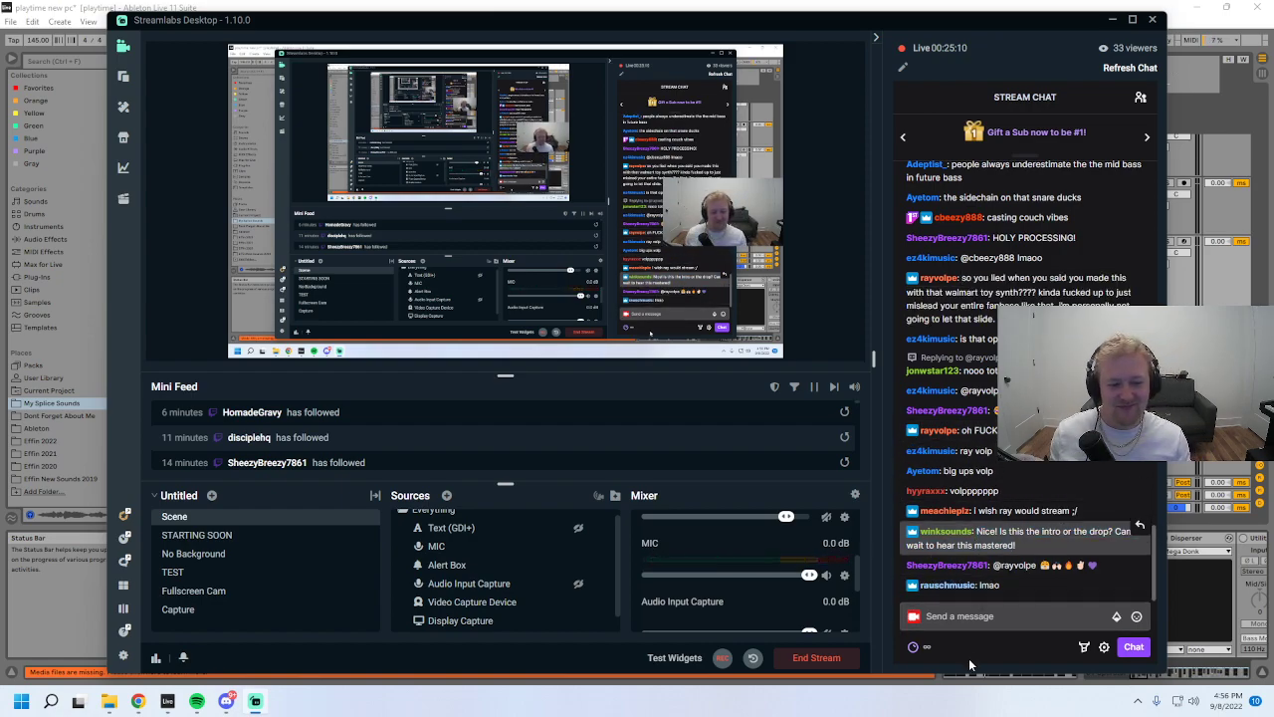
- Return to Ableton Live and replay the Operator track from 42.1.1
key("alt+Tab")
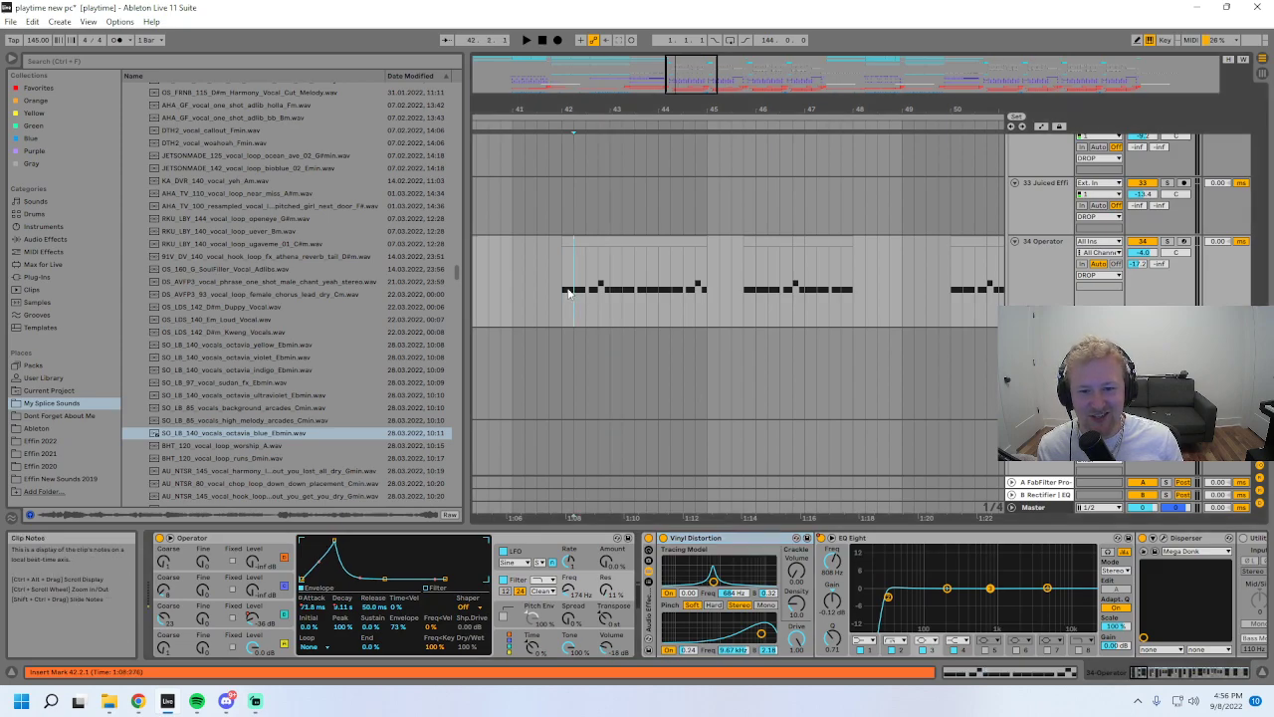
key("space")
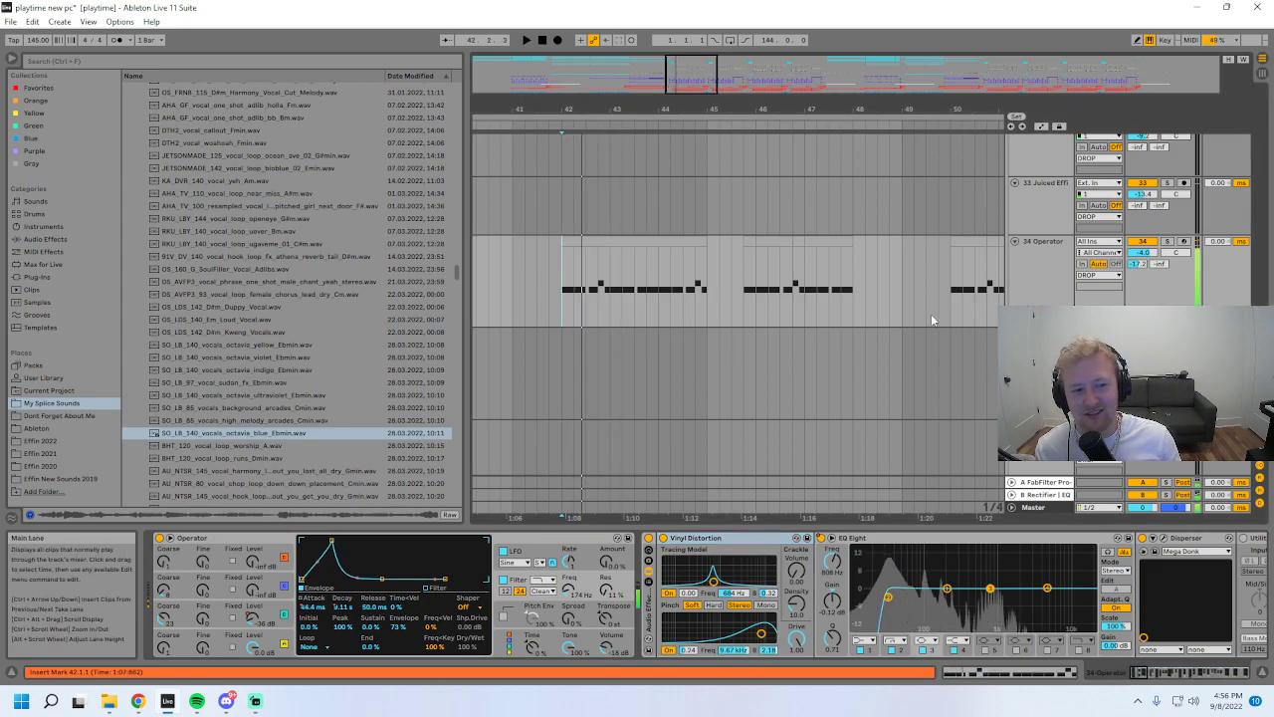
- Play the Operator track from 42.1.1 with its EQ Eight switched off, and re-enable the overridden automation
left_click(1168, 241)
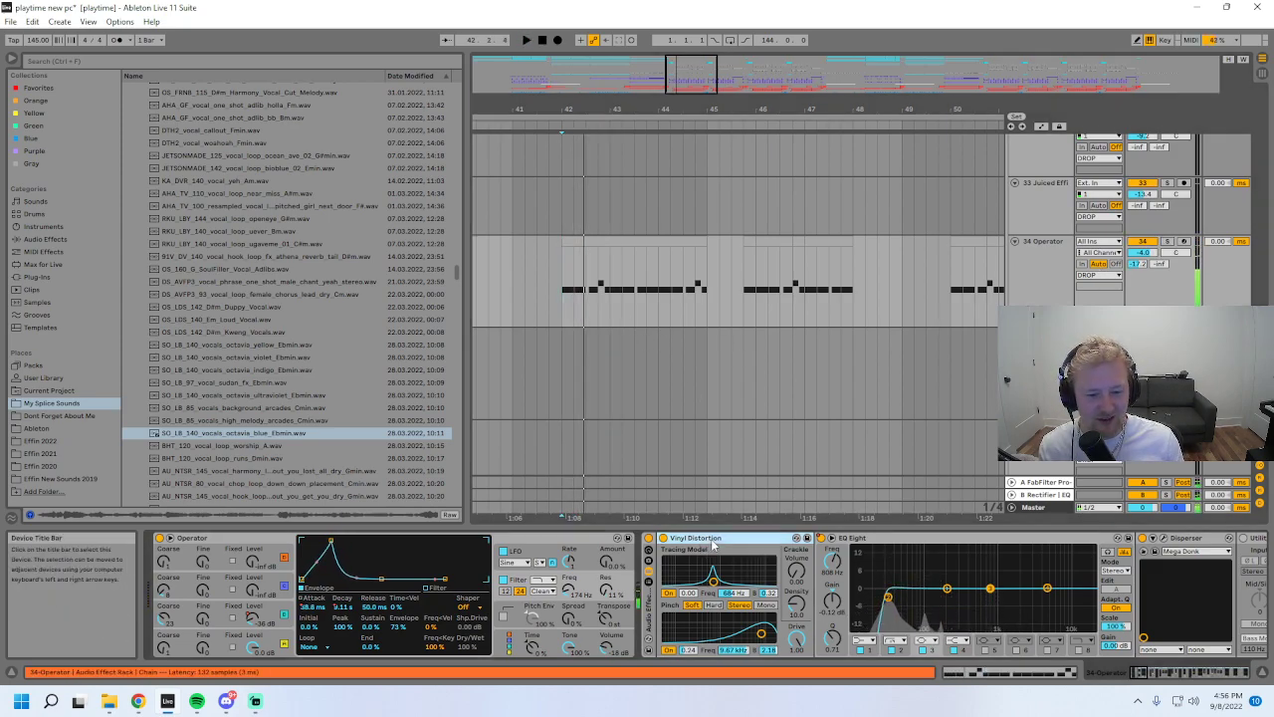
left_click(888, 597)
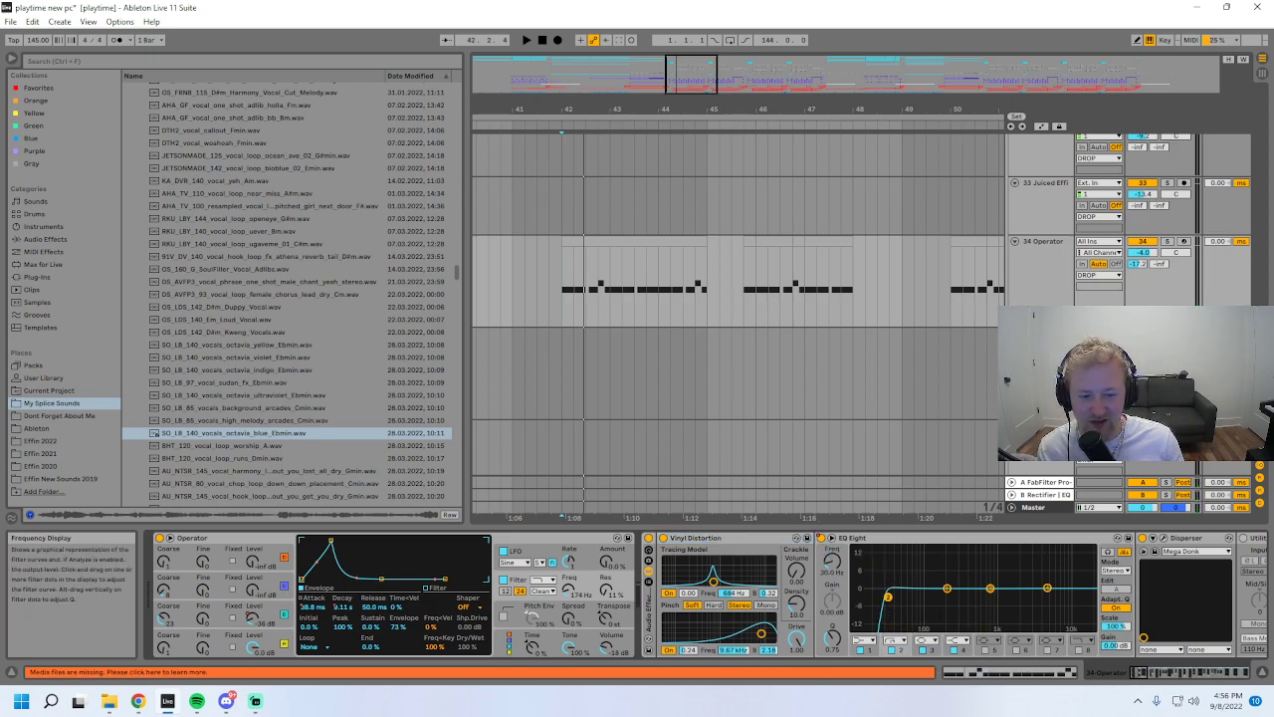
key("space")
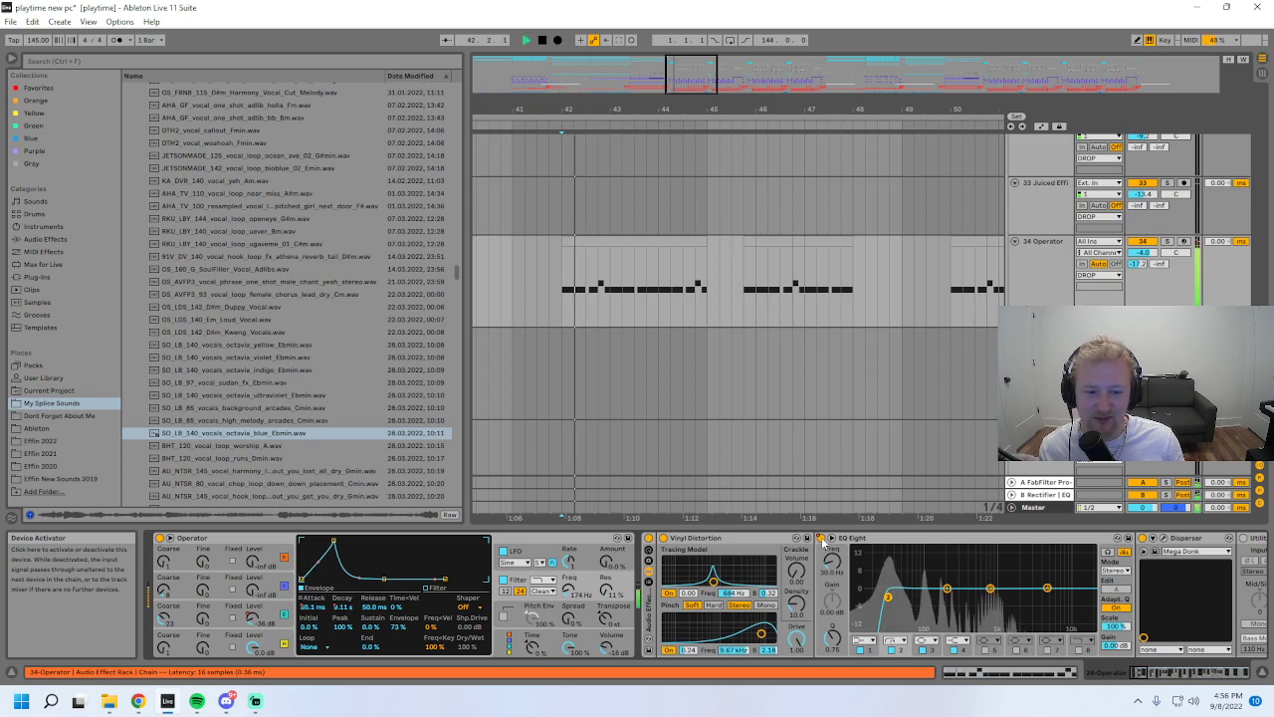
key("space")
left_click(822, 539)
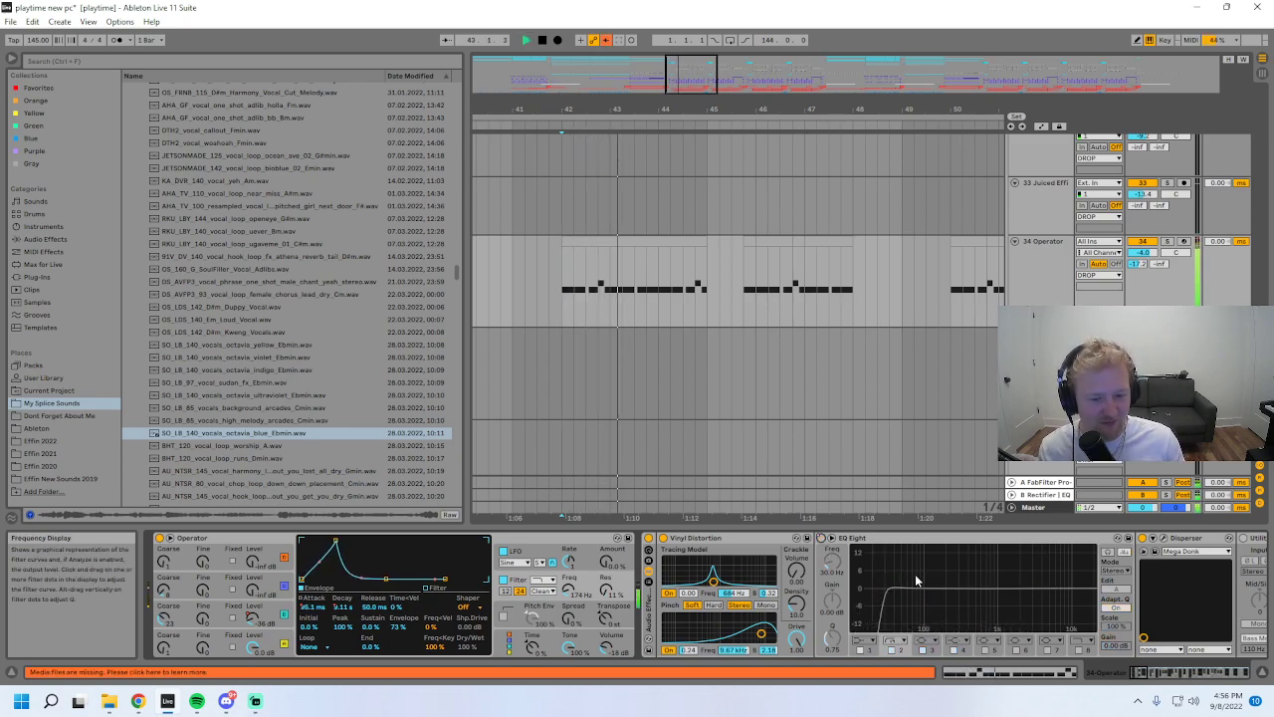
left_click(605, 44)
key("space")
- Expand the Operator track's EQ Eight into the large frequency display to examine its low-cut curve
left_click_drag(1138, 676, 1130, 677)
left_click_drag(870, 564, 1001, 660)
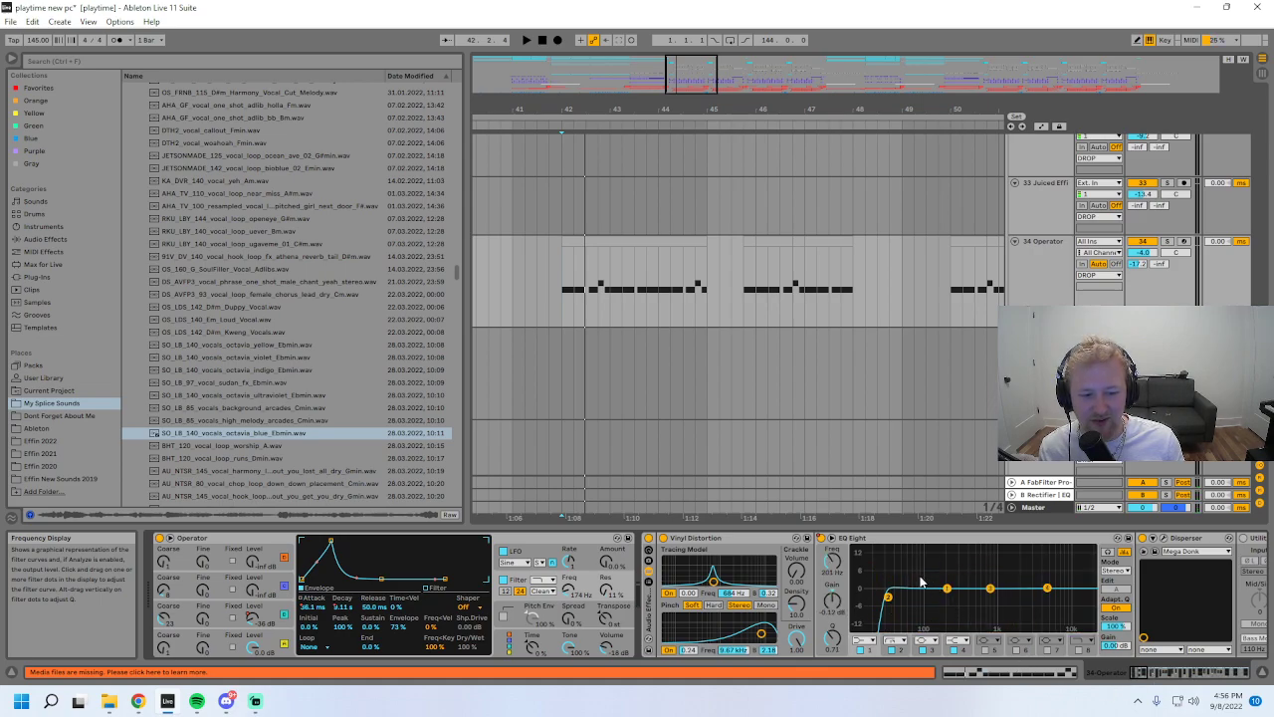
double_click(985, 569)
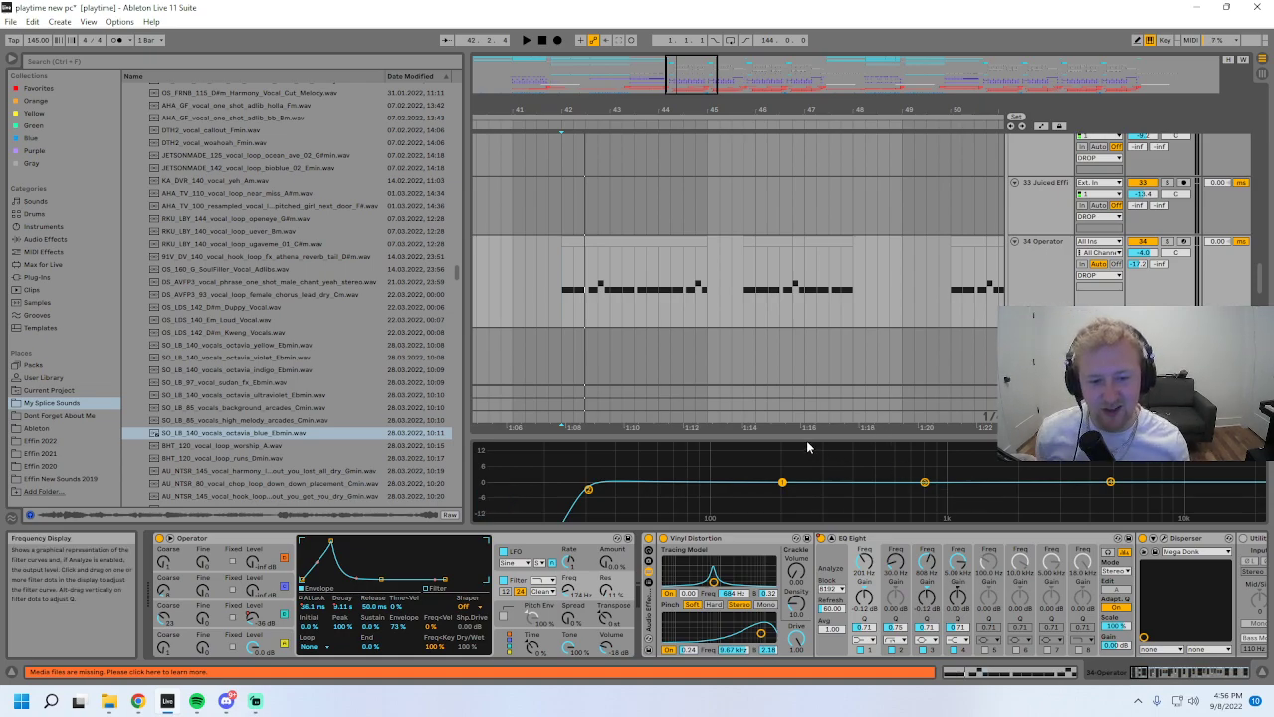
key("ctrl+alt+l")
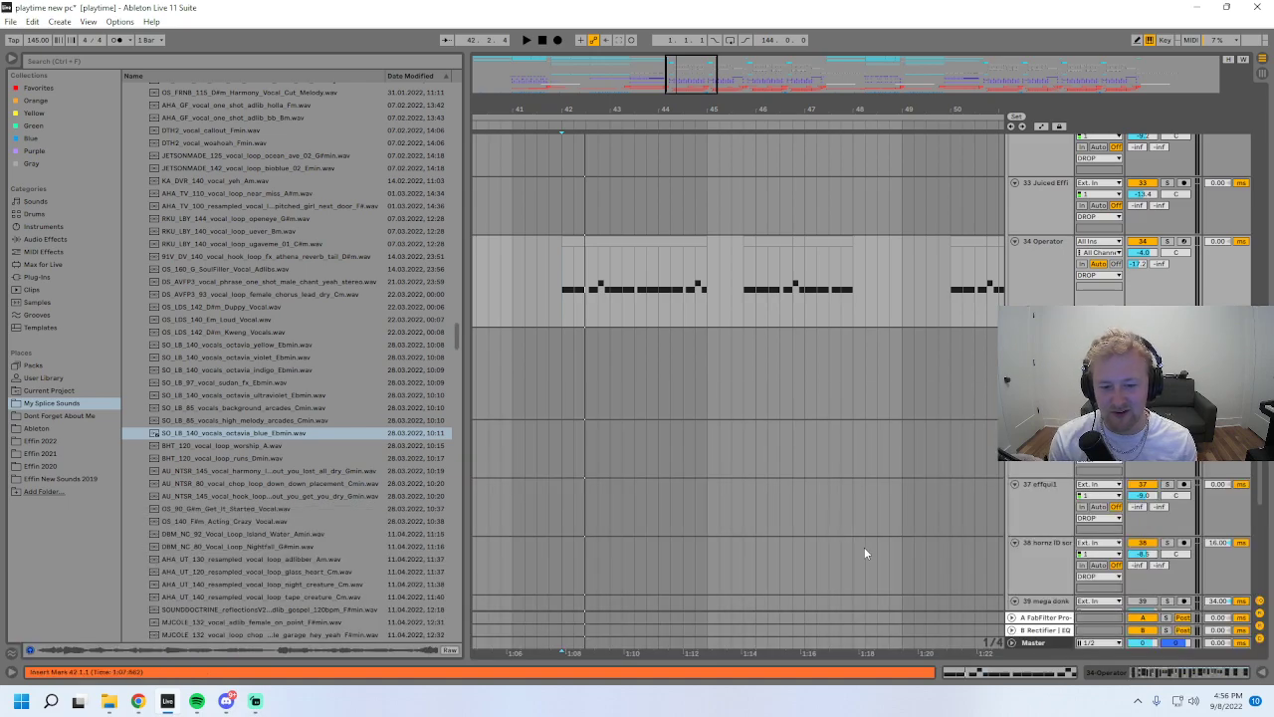
key("ctrl+alt+l")
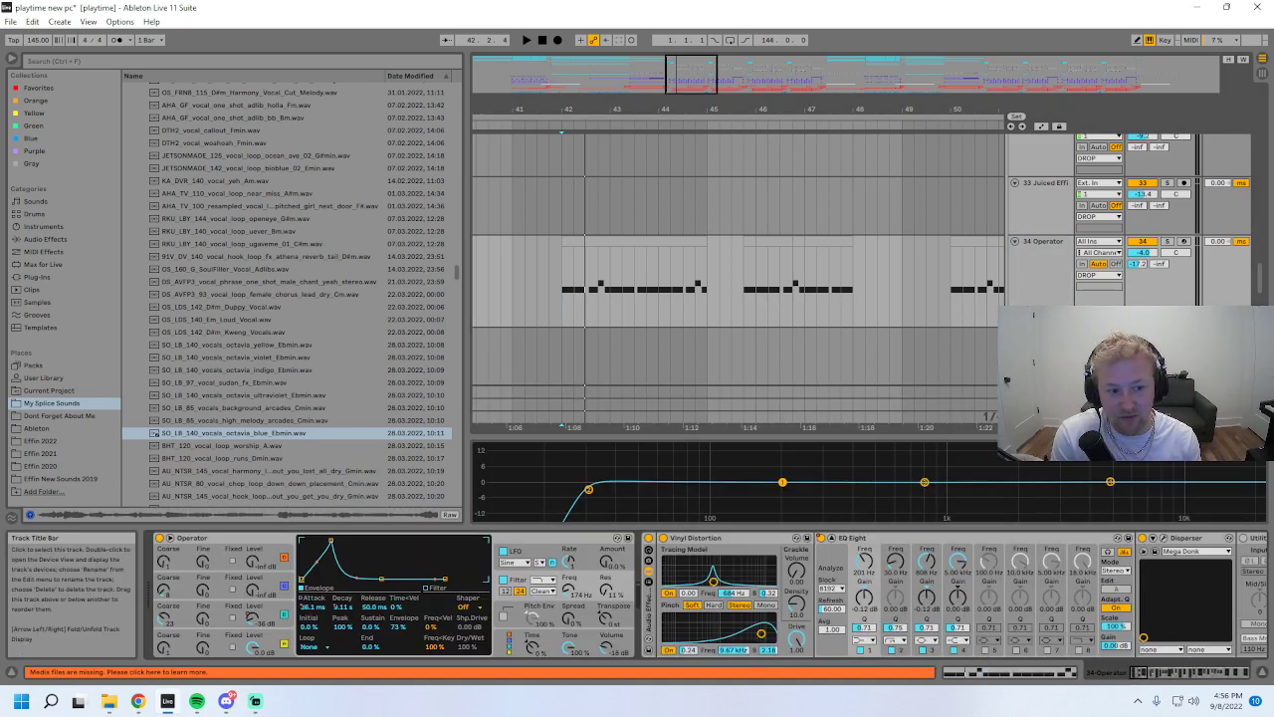
- Examine the Master track's device chain, viewing the FabFilter Pro-Q 2 curve in its plug-in window and closing it
left_click(1036, 417)
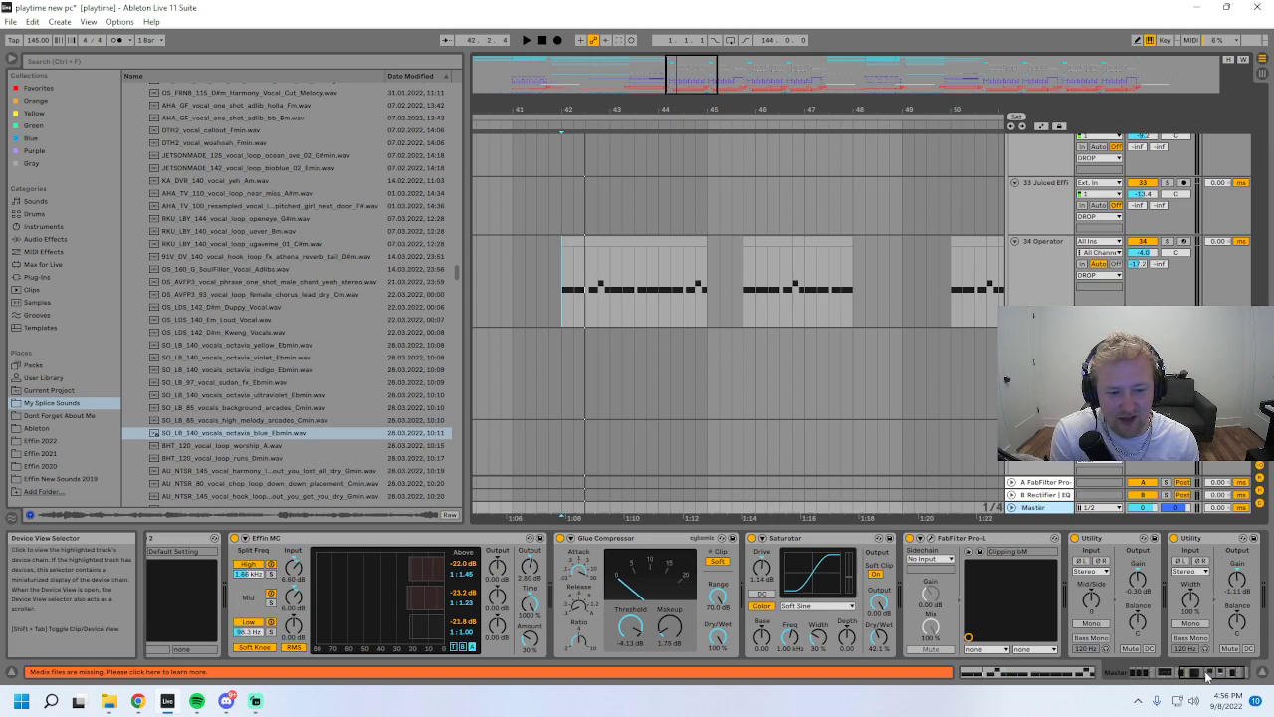
left_click(1171, 675)
left_click(1167, 675)
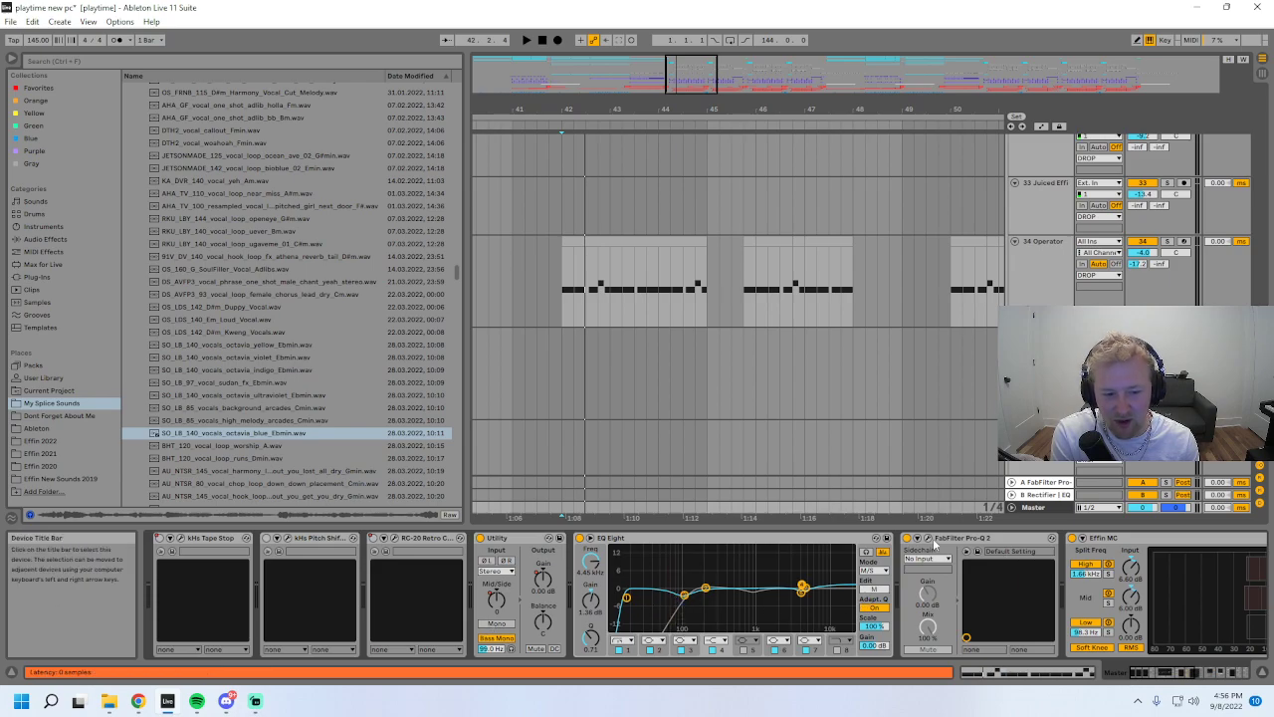
left_click(928, 537)
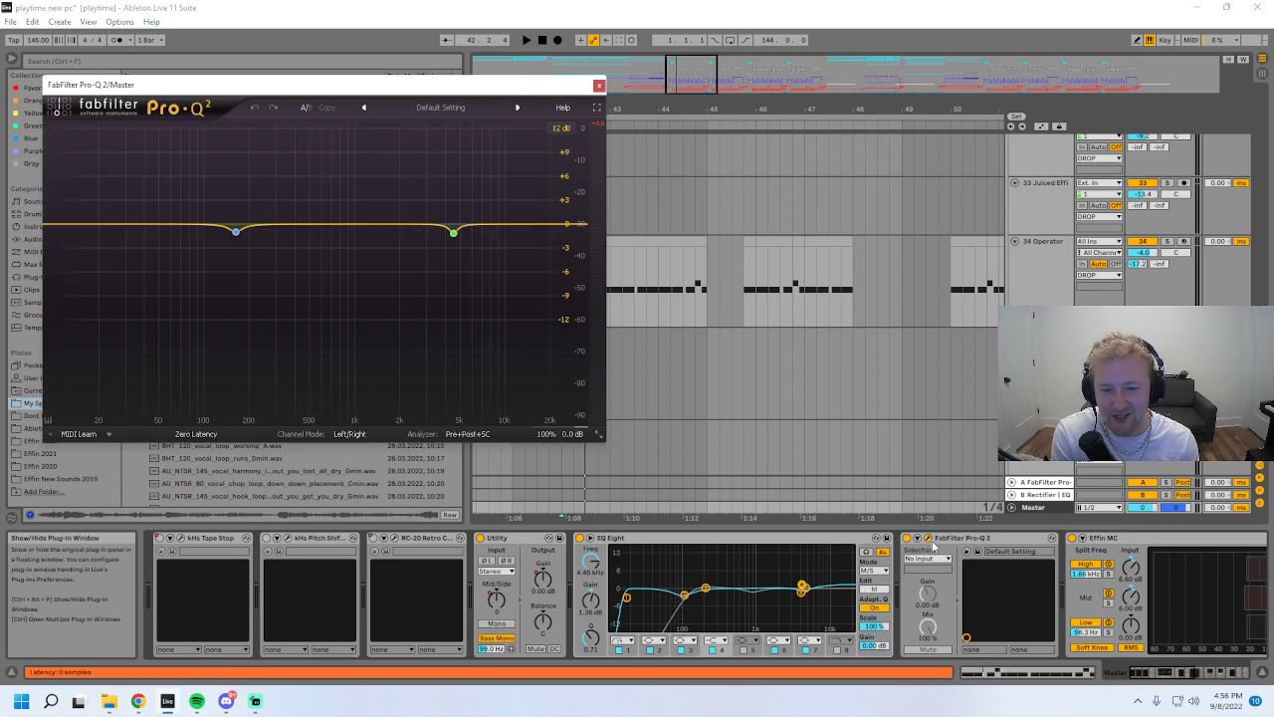
left_click(599, 84)
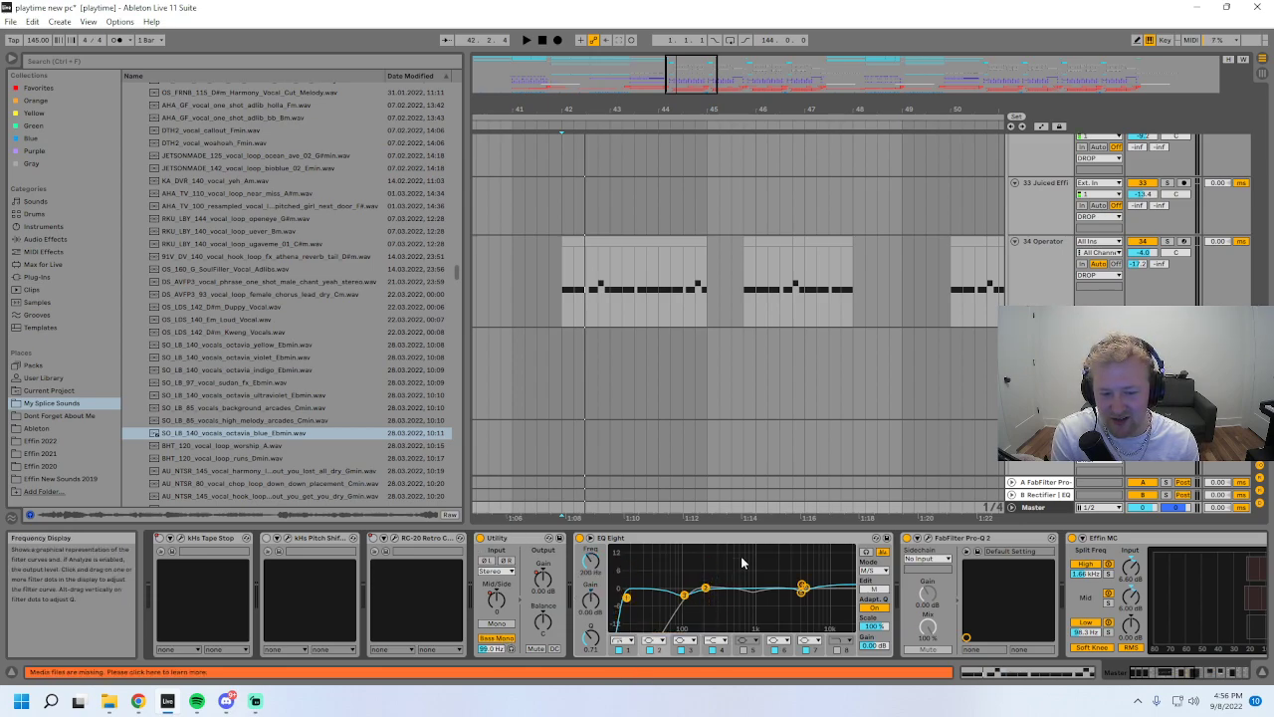
- Compare the Master track's M/S EQ Eight curve with the Operator track's EQ Eight
left_click(720, 615)
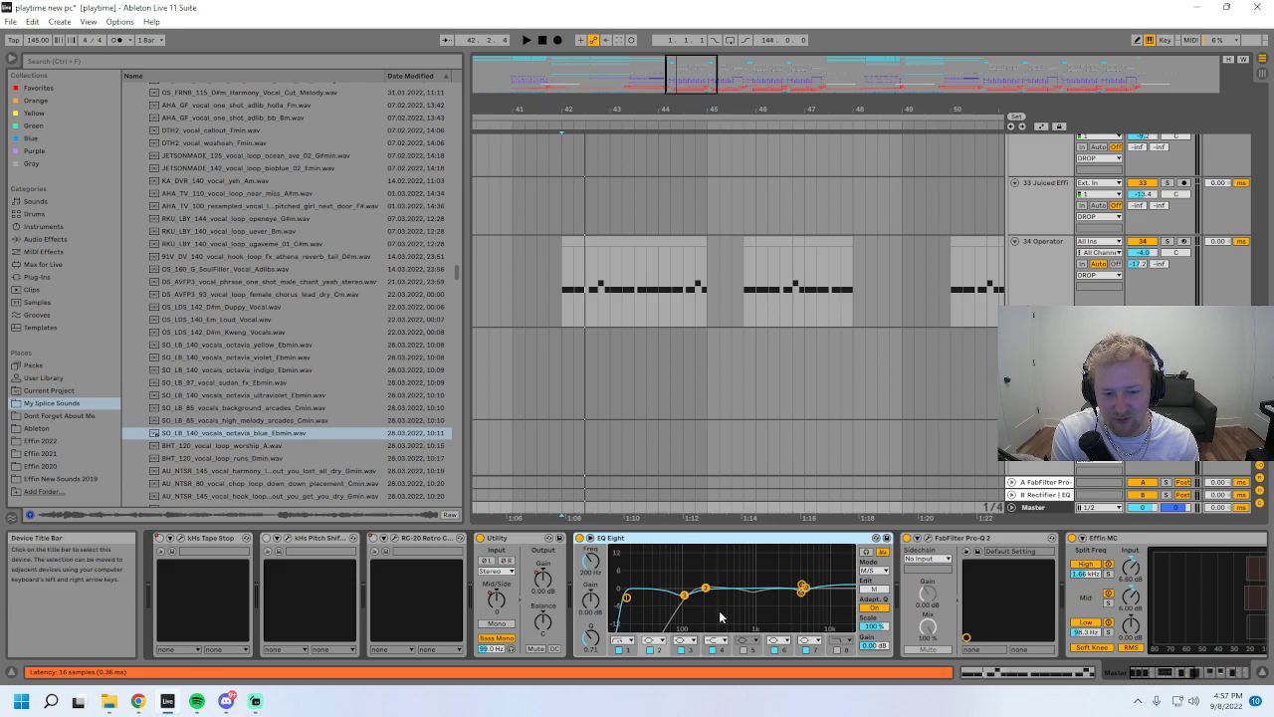
left_click(578, 303)
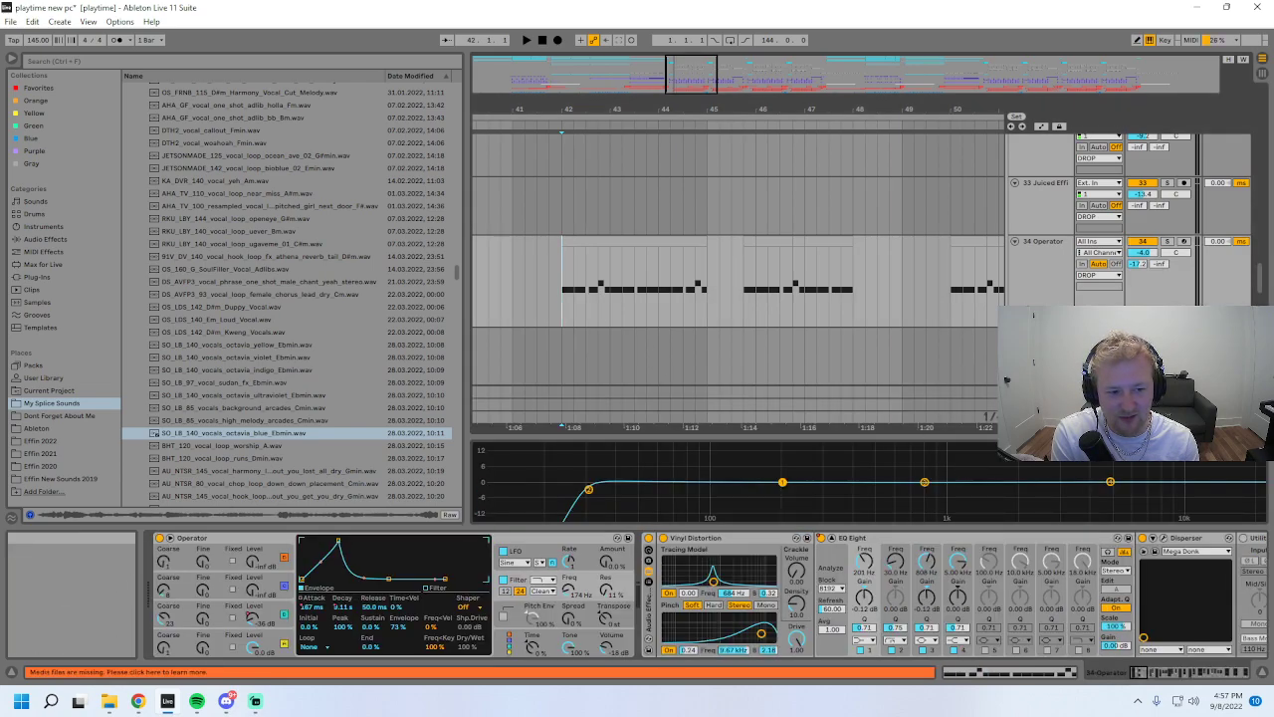
left_click(1035, 419)
left_click_drag(663, 572, 762, 640)
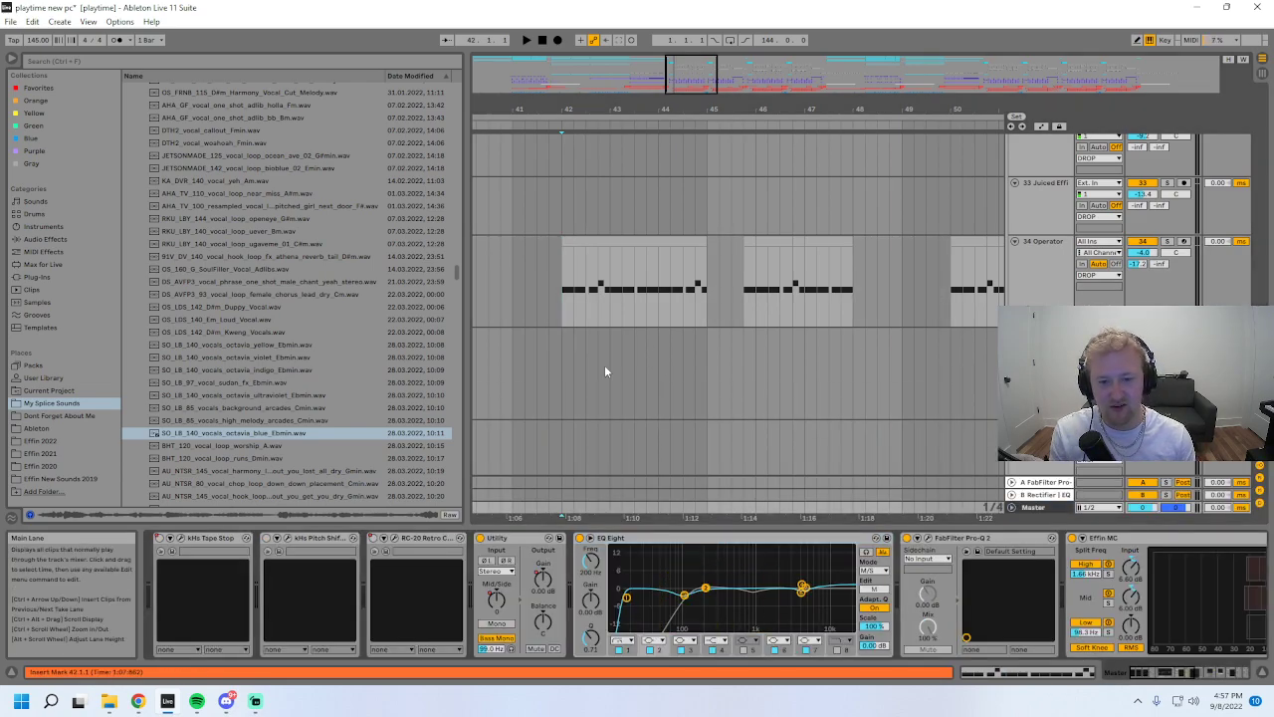
- Play short passages of the Operator track from 42.1.1 and bring the Disperser part of its device chain into view
left_click(741, 307)
key("space")
key("space")
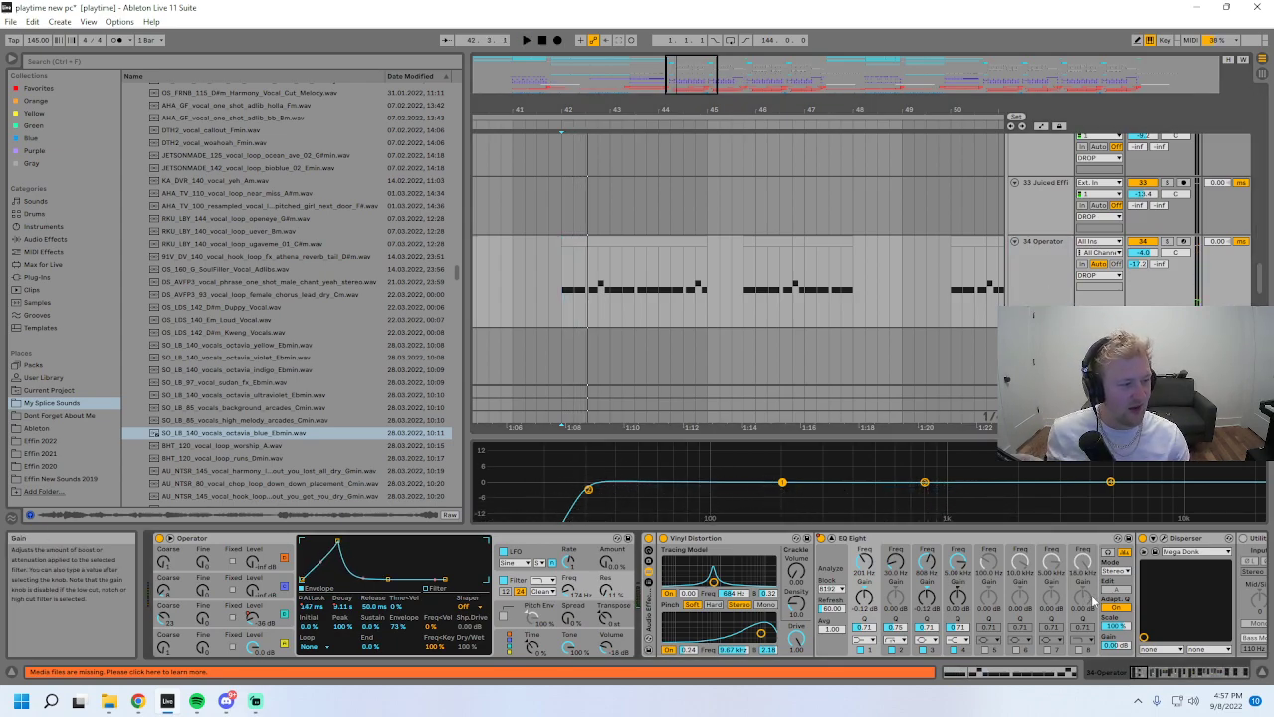
key("space")
left_click_drag(1138, 675, 1147, 675)
key("space")
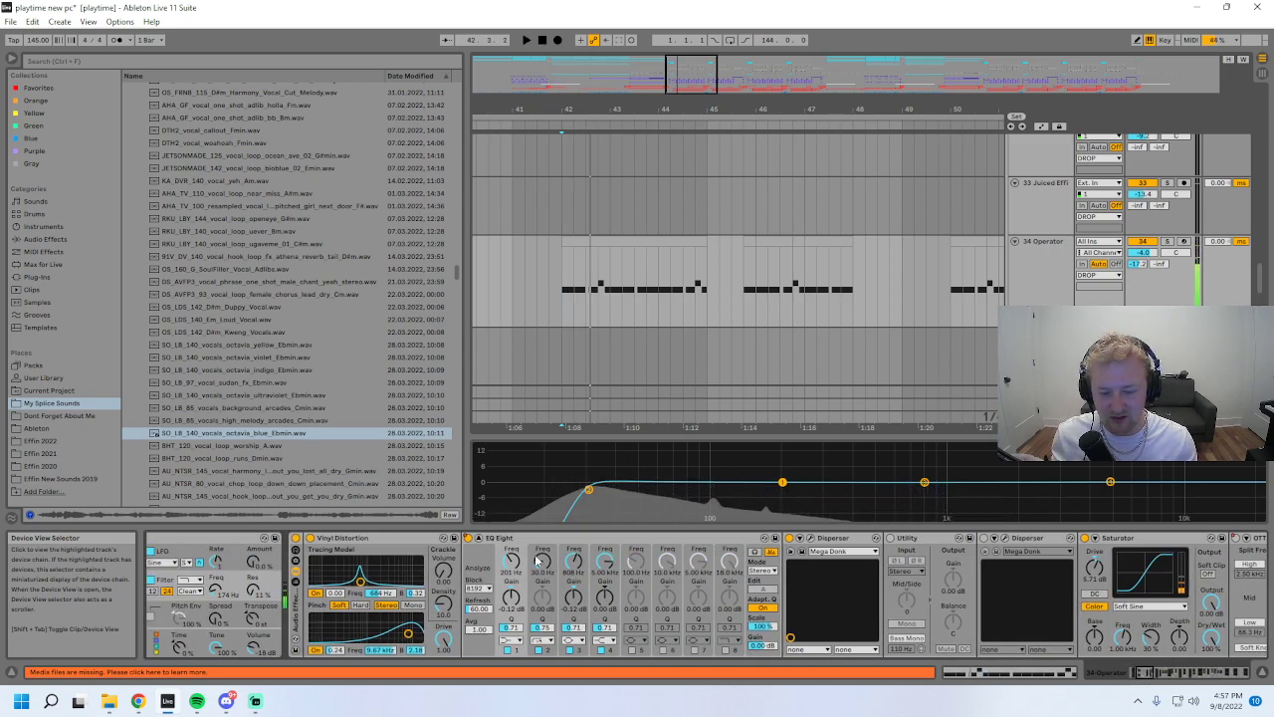
- Fold the EQ Eight, open the Mega Donk Disperser, and play the bass while switching the Disperser off and on
double_click(512, 538)
left_click(510, 539)
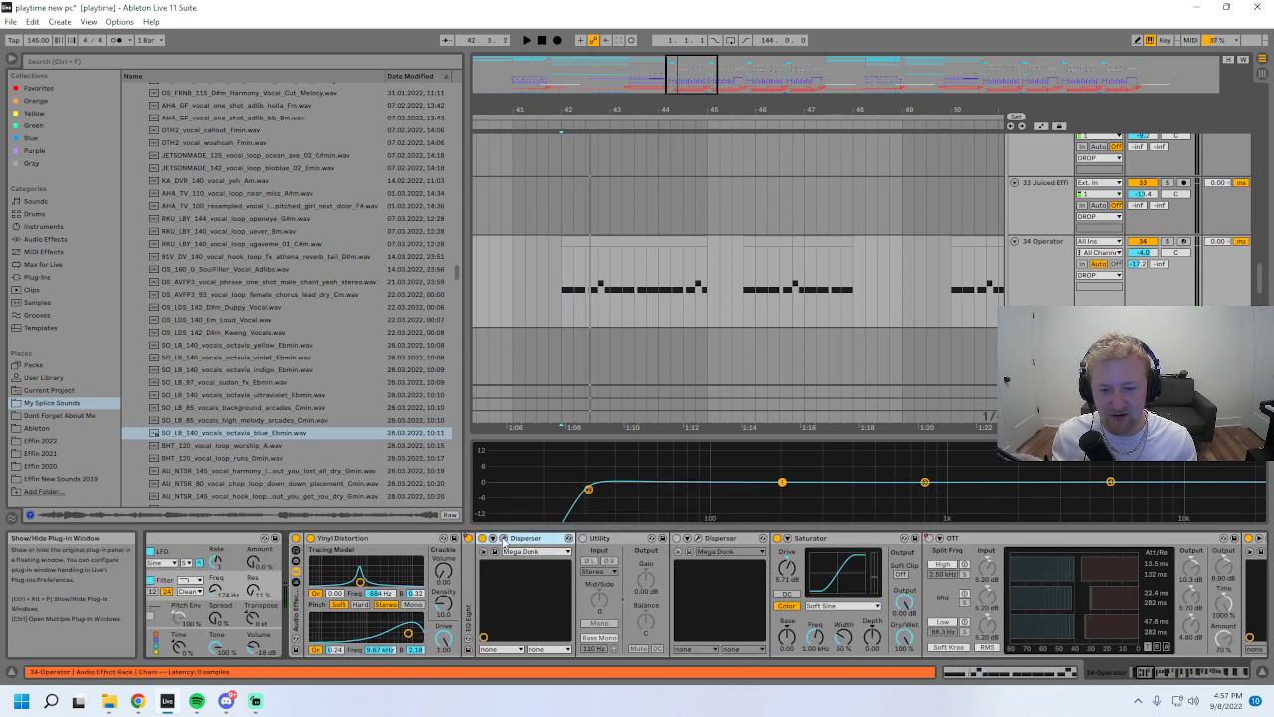
left_click(503, 538)
left_click(482, 539)
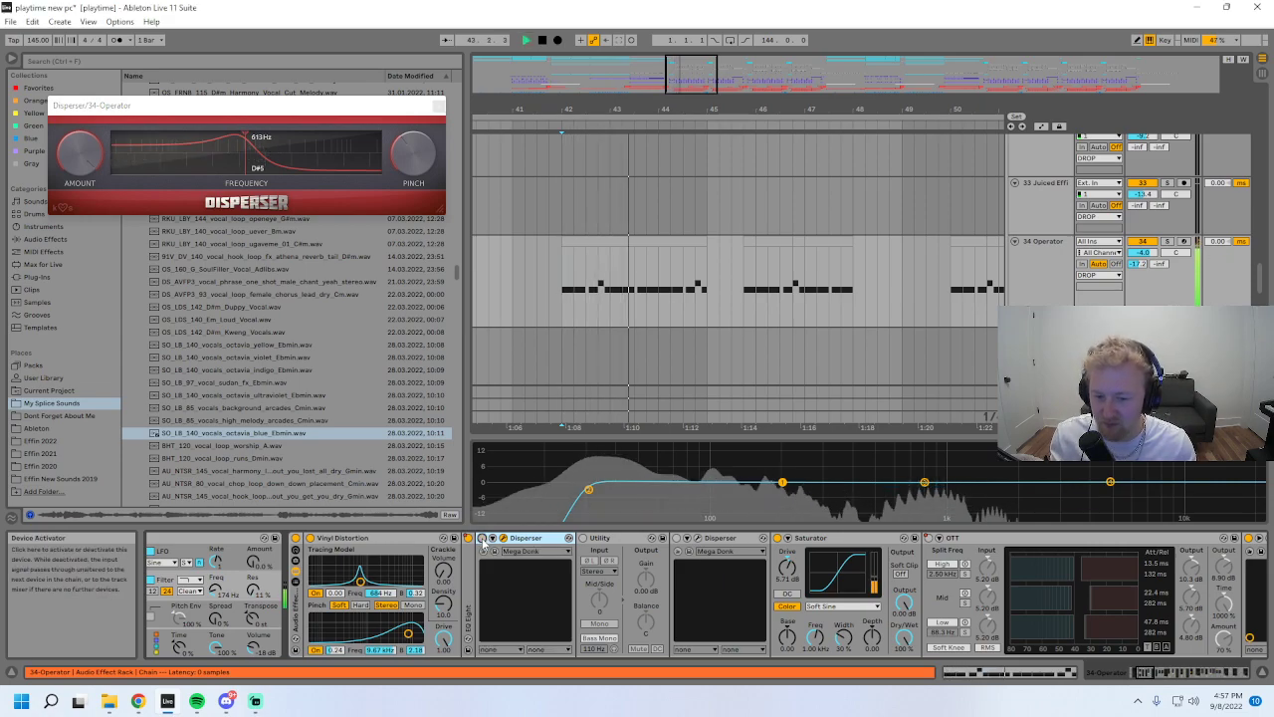
left_click(482, 539)
left_click(438, 107)
key("space")
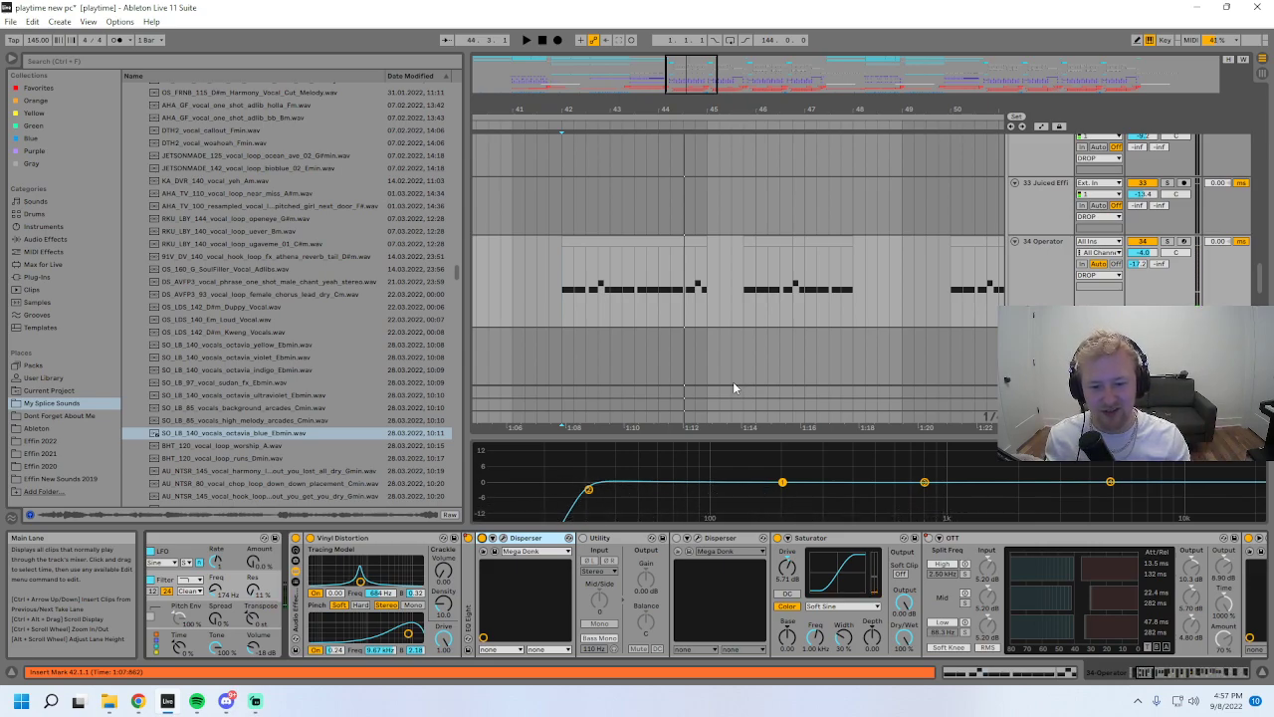
- Play the Operator track and examine the Chorus, Filter and Hyper/Dimension effects in its SerumFX plug-in
left_click(1151, 674)
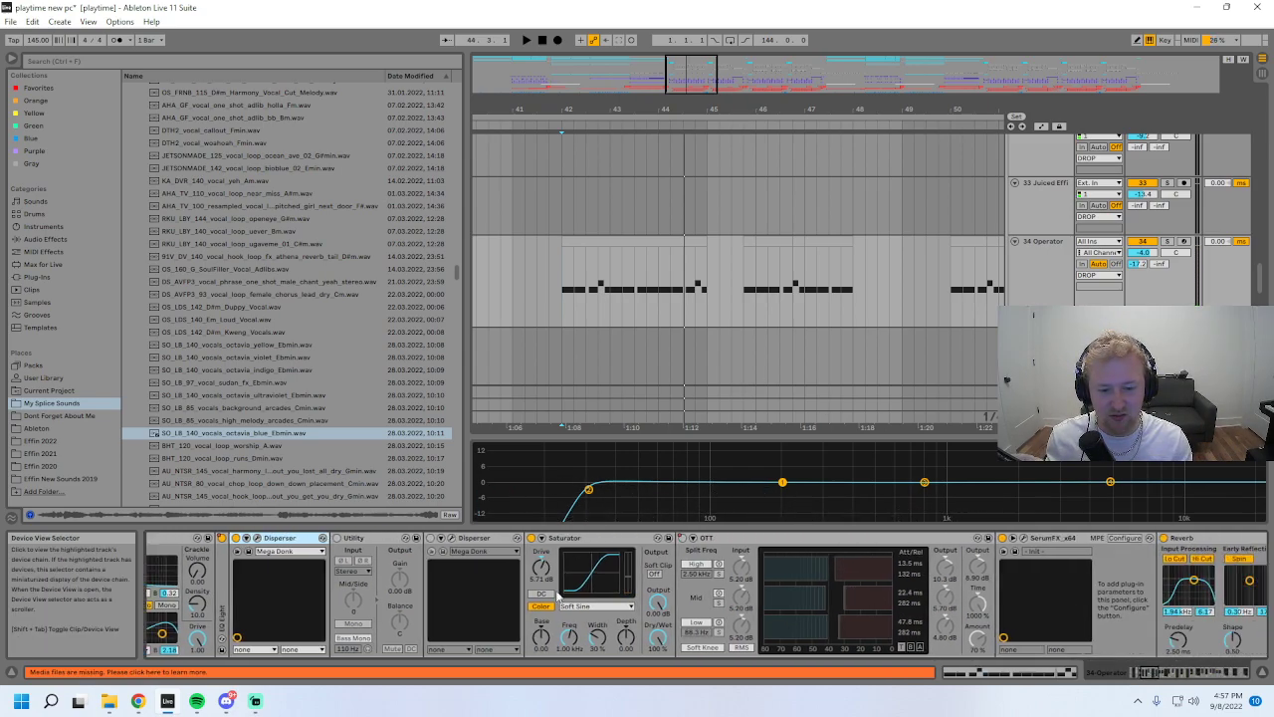
key("space")
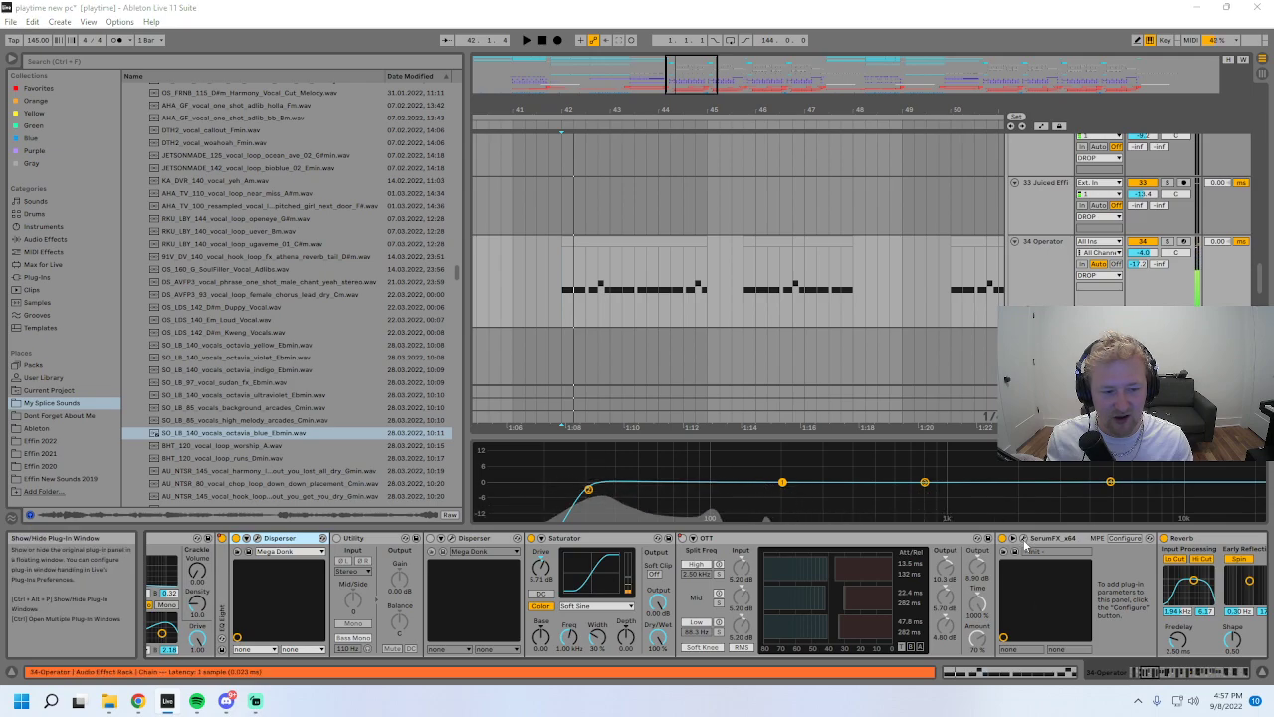
left_click(1024, 538)
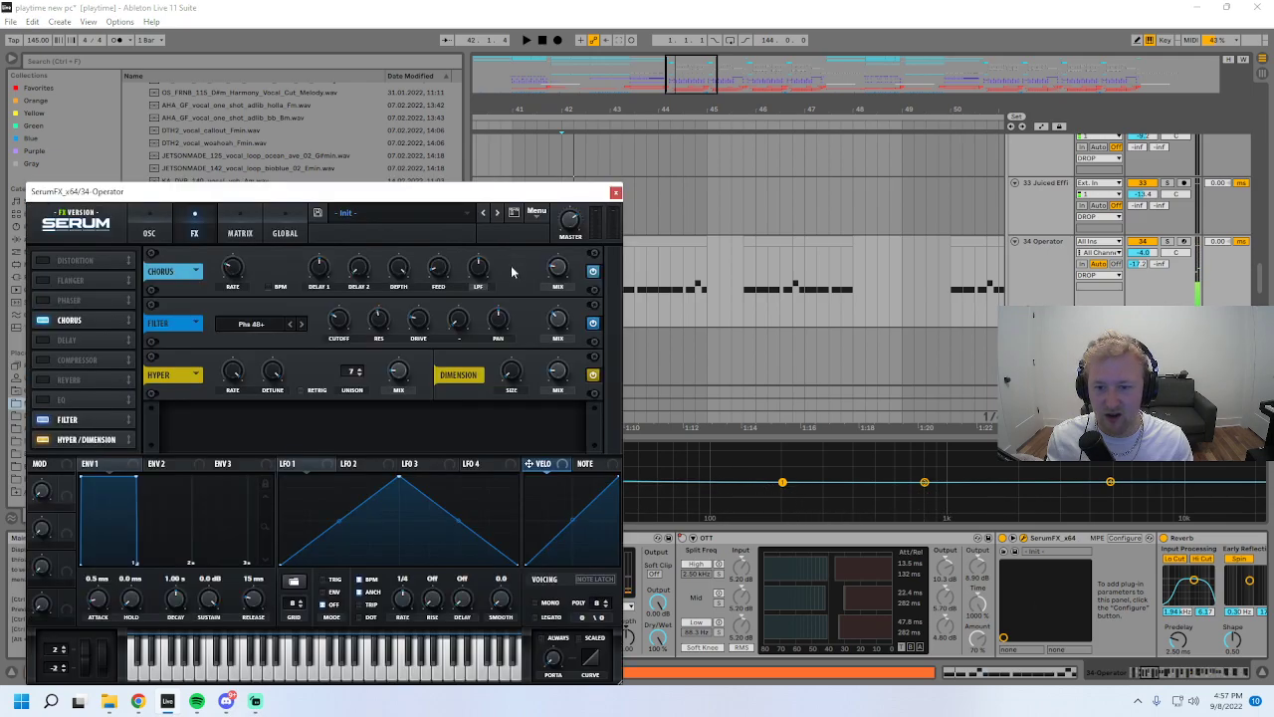
left_click(617, 192)
scroll(1095, 597, "right", 2)
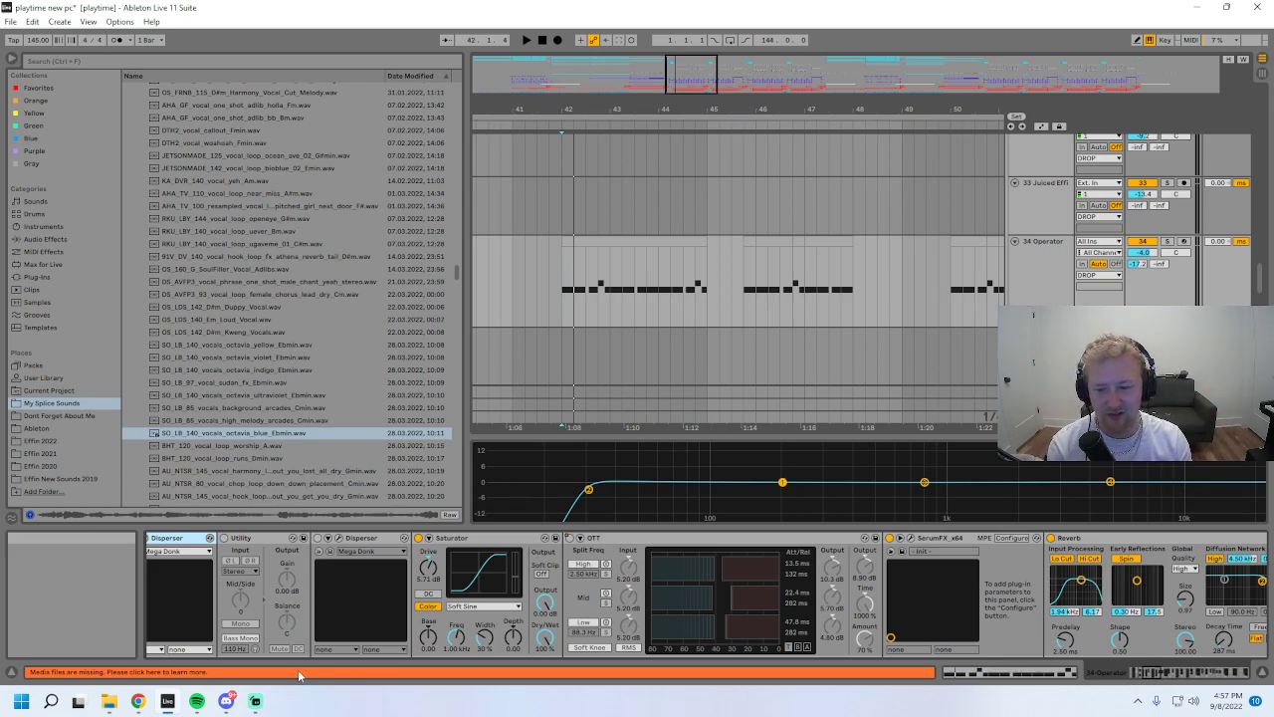
- Switch to Streamlabs Desktop to read the stream chat, and return to the Operator track in Ableton Live
left_click(255, 701)
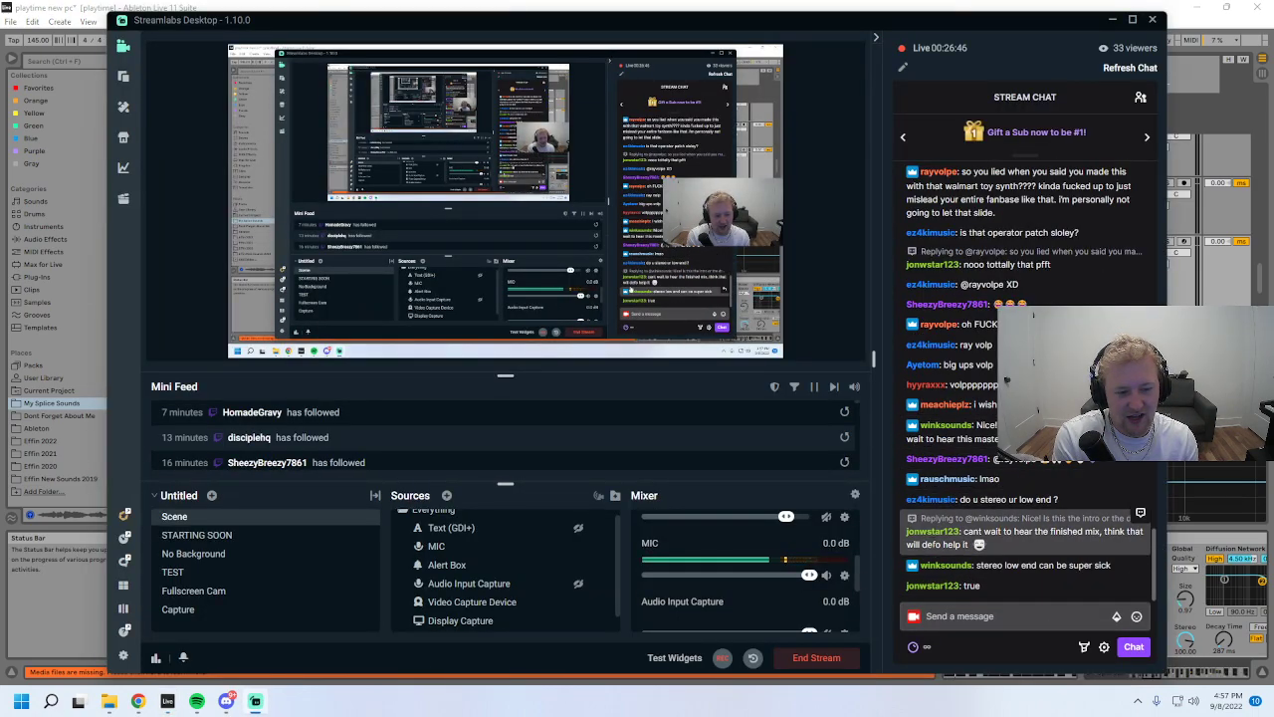
left_click(977, 682)
left_click(1042, 278)
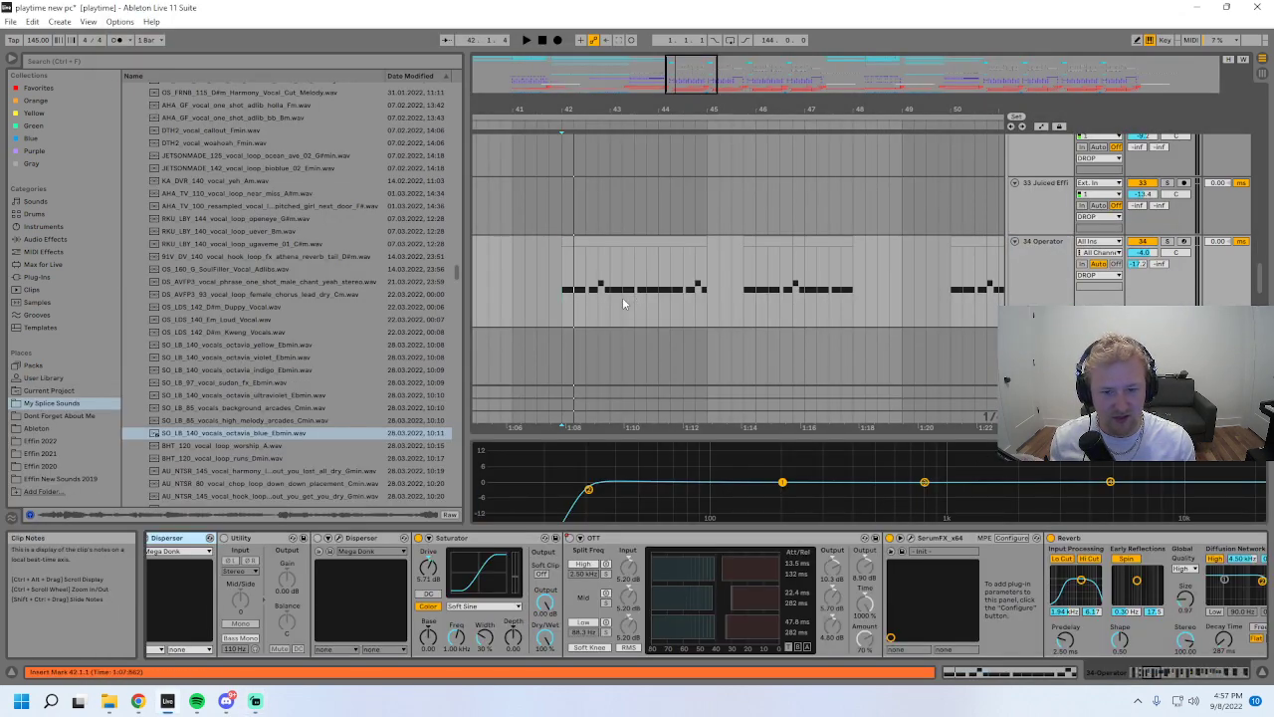
- Open Rift Filter Lite on the Operator track and play from 42.1.1 while adjusting its MIDI-tracked cutoff
left_click(563, 294)
left_click_drag(1149, 674, 1155, 678)
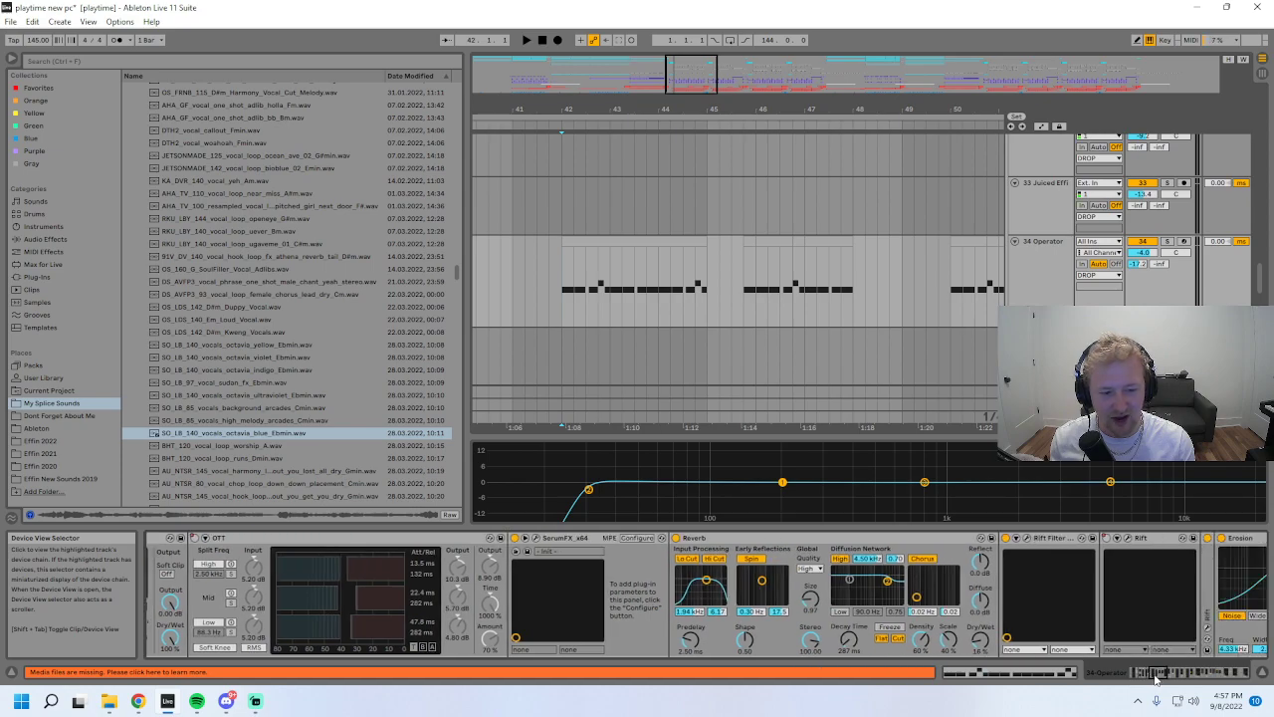
left_click(1016, 538)
mouse_move(601, 235)
left_mouse_down()
mouse_move(598, 221)
mouse_move(596, 258)
mouse_move(597, 242)
left_mouse_up()
key("space")
key("space")
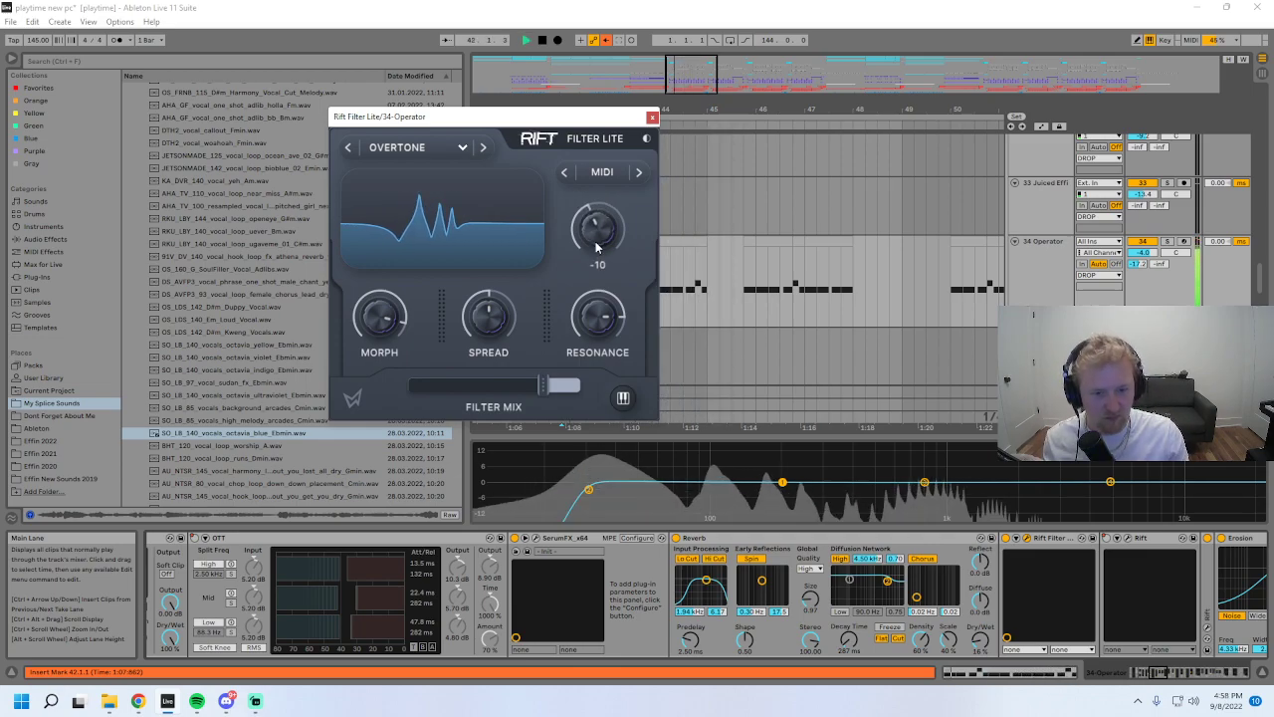
- Raise the Overtone filter's resonance, turn its morph fully down, and re-enable the overridden automation after stopping playback
left_click_drag(596, 329, 592, 309)
left_click_drag(403, 313, 383, 484)
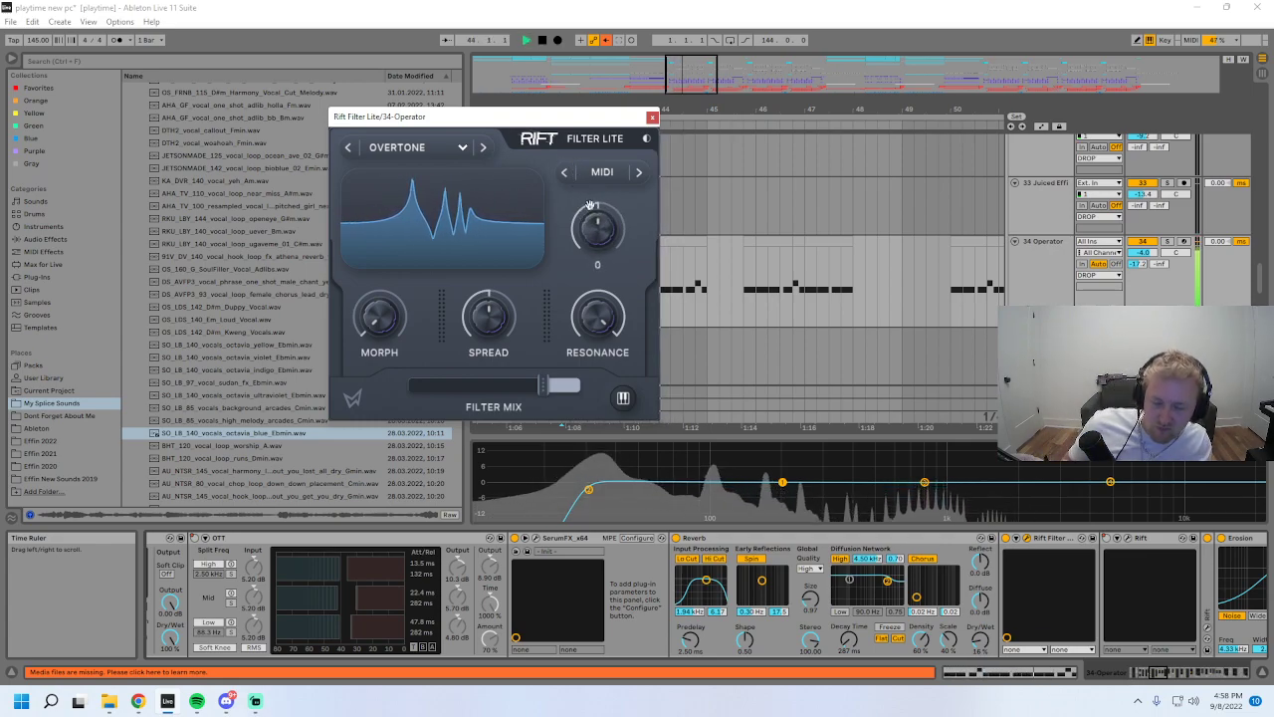
key("space")
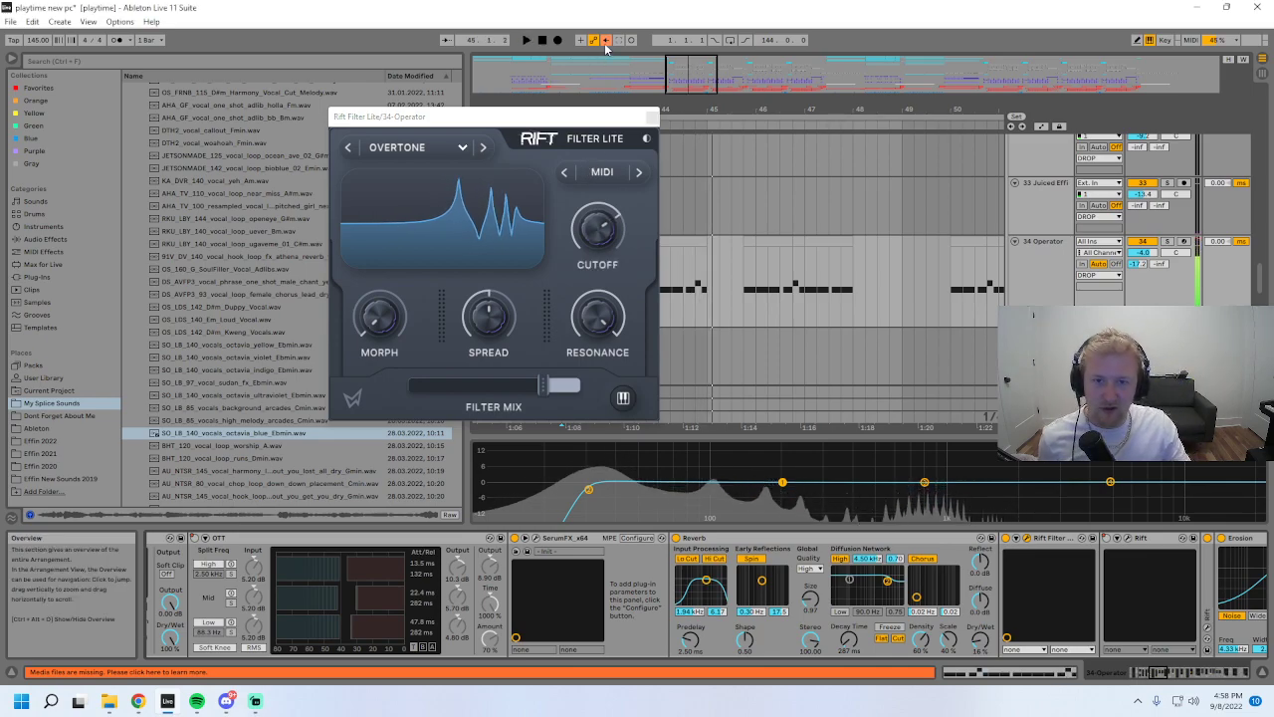
left_click(606, 42)
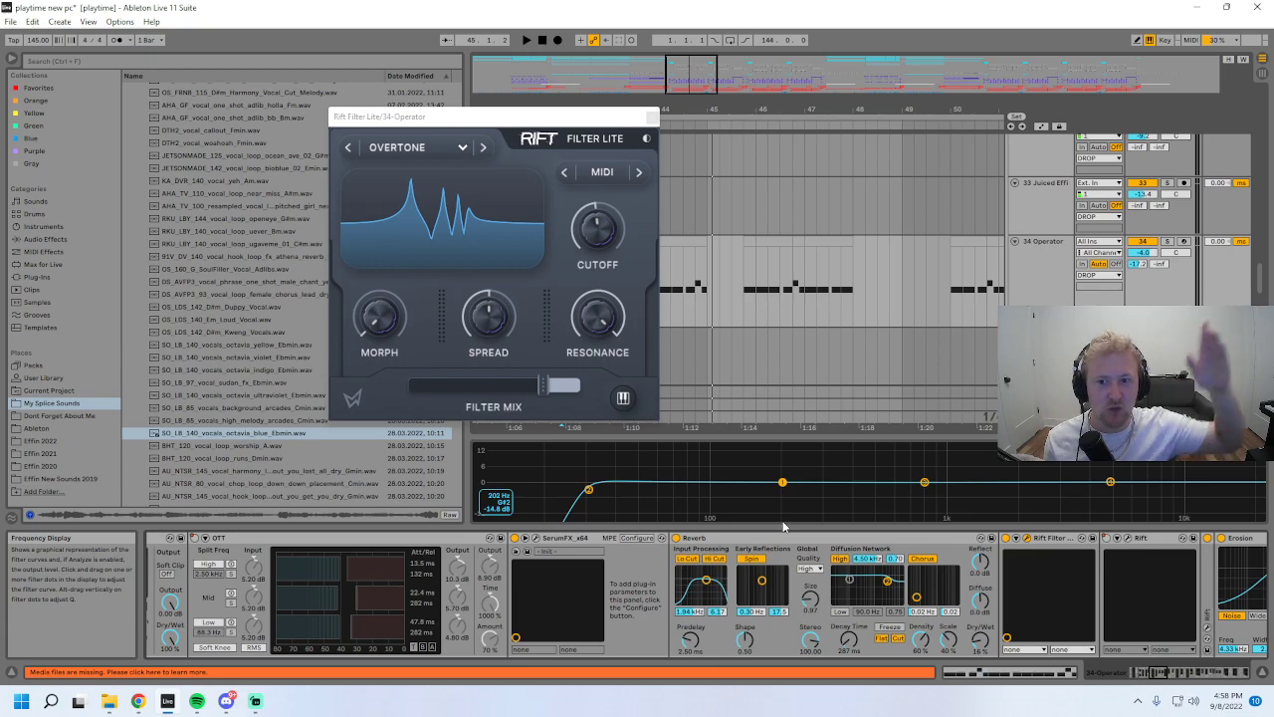
- Lower the Overtone filter's resonance and replay the Operator track from 42.1.1, rechecking Rift Filter Lite before closing it
left_click_drag(605, 330, 597, 349)
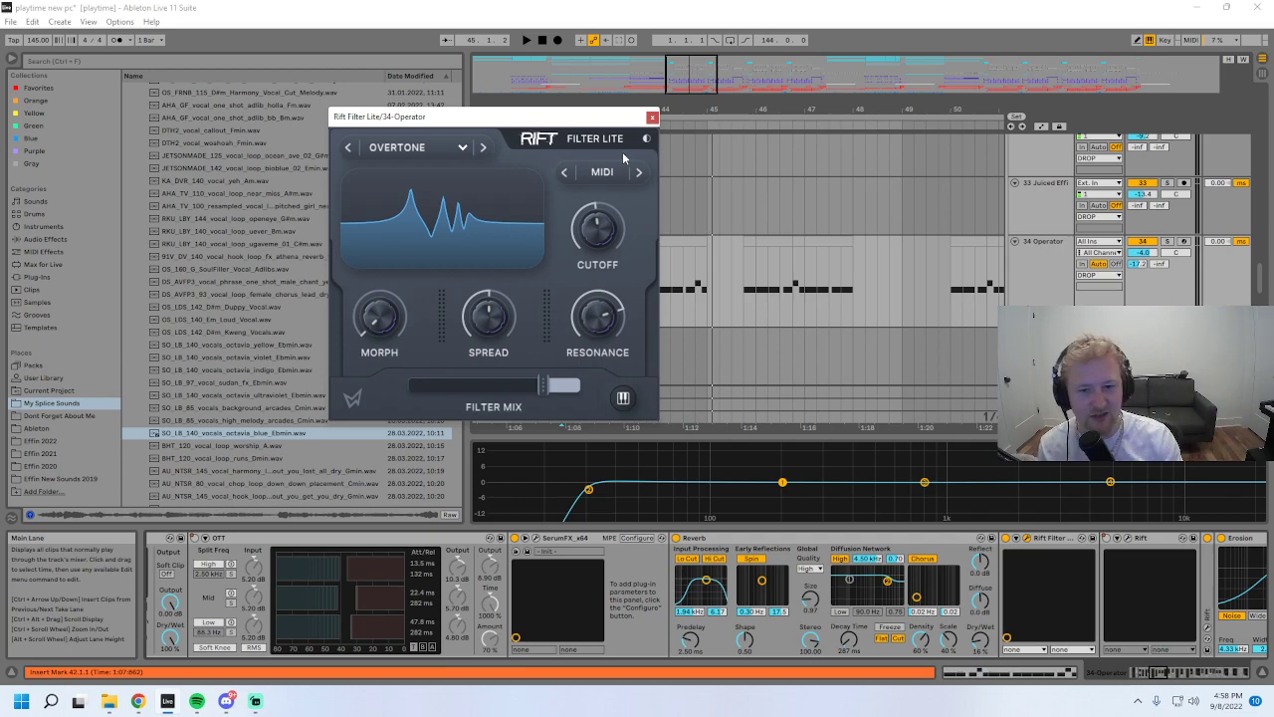
left_click(652, 118)
key("space")
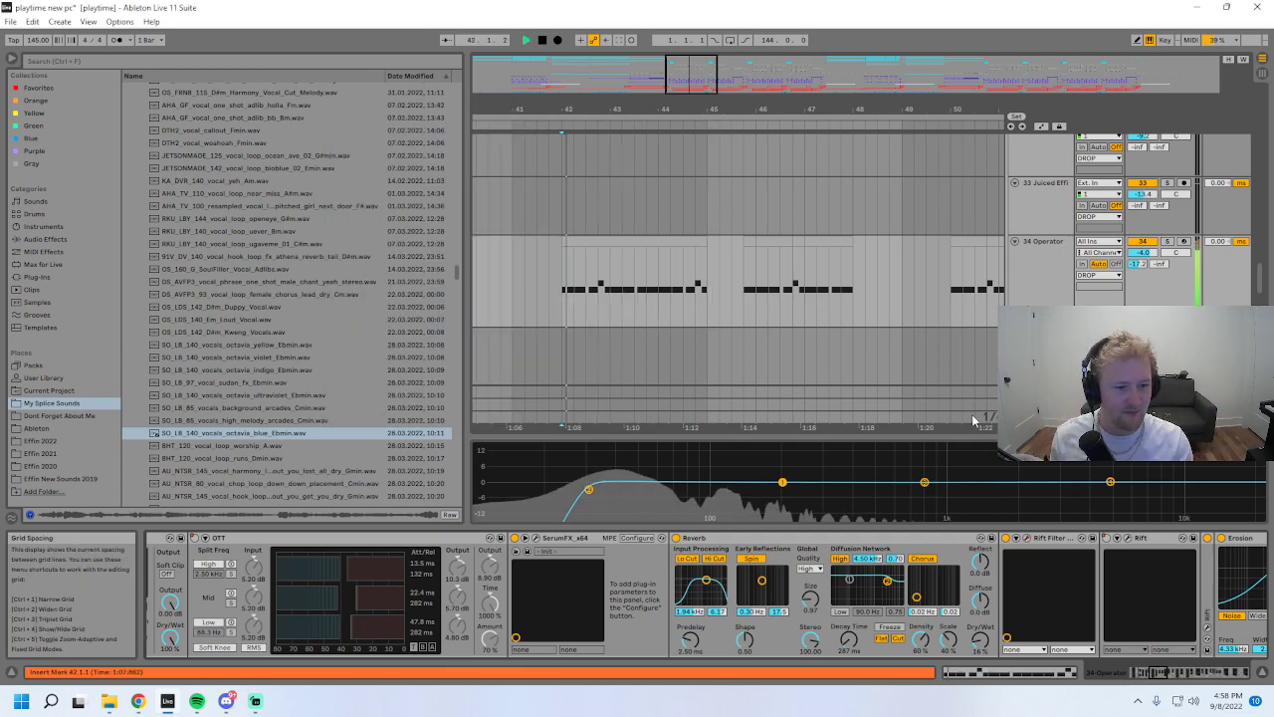
left_click(1028, 543)
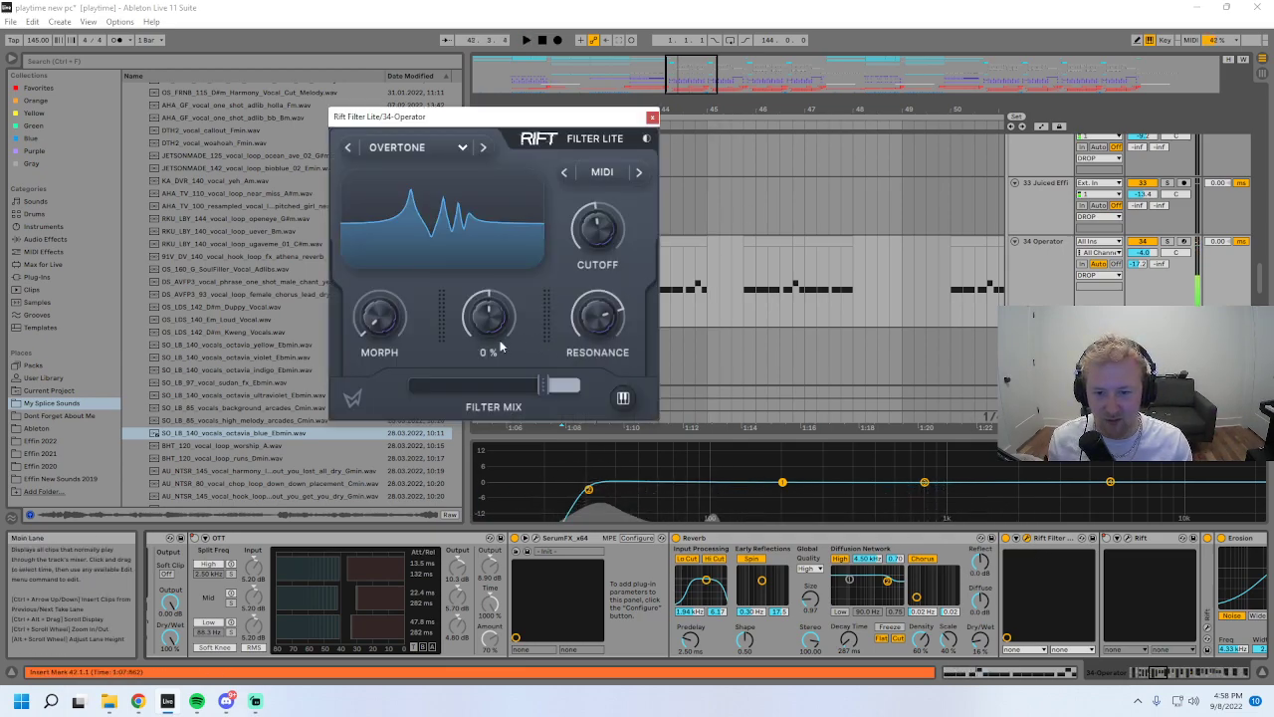
left_click(652, 117)
key("space")
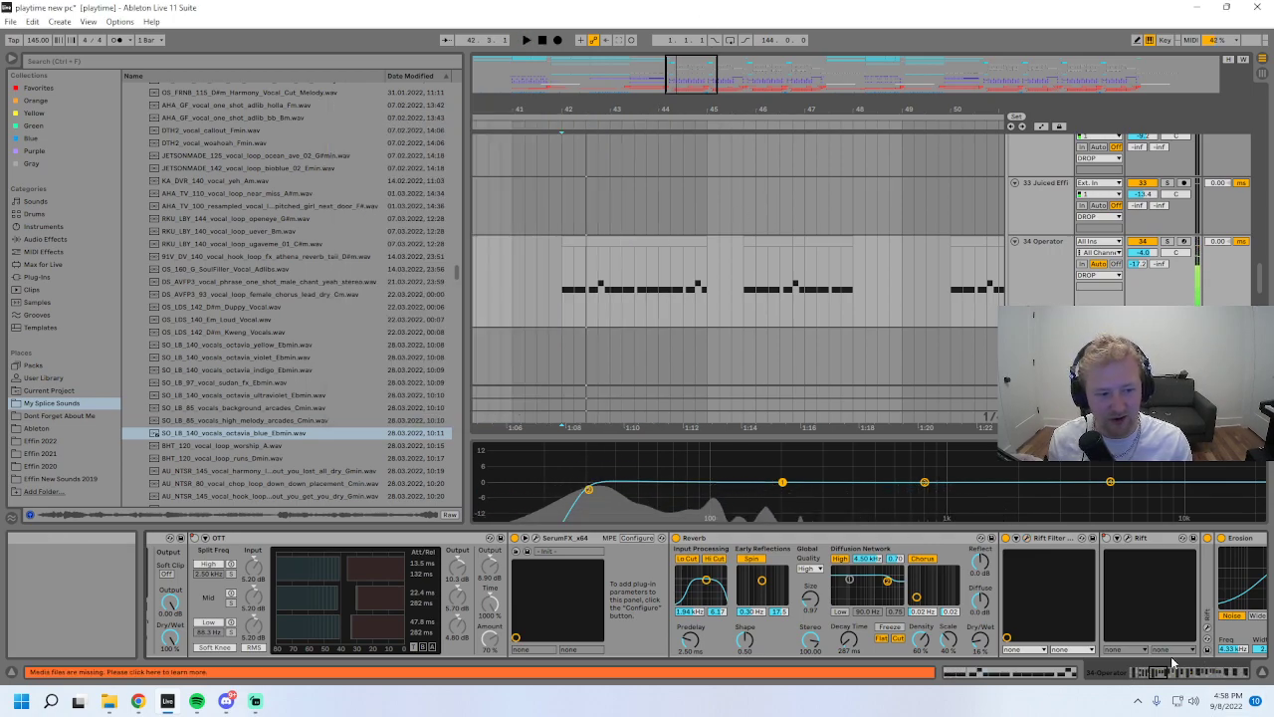
- Open Rift on the Operator track, compare its simple and advanced views, and close it
left_click(1165, 673)
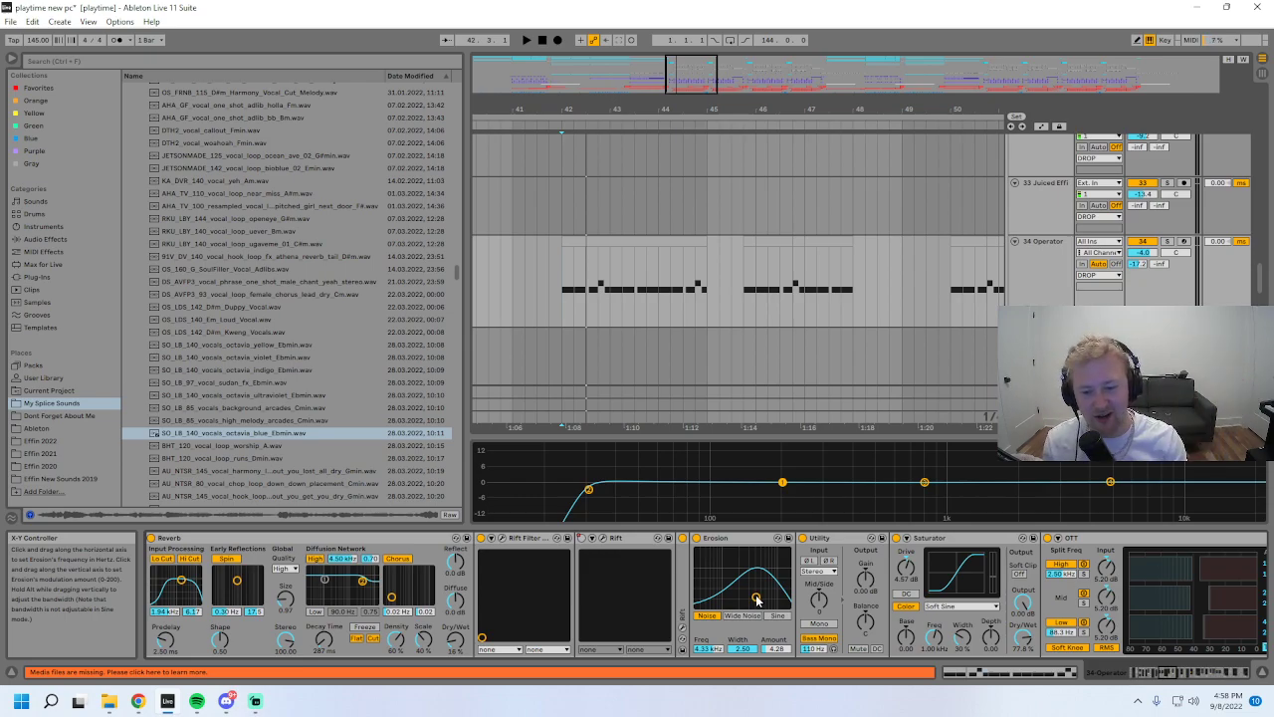
left_click(500, 539)
left_click(653, 117)
left_click(603, 538)
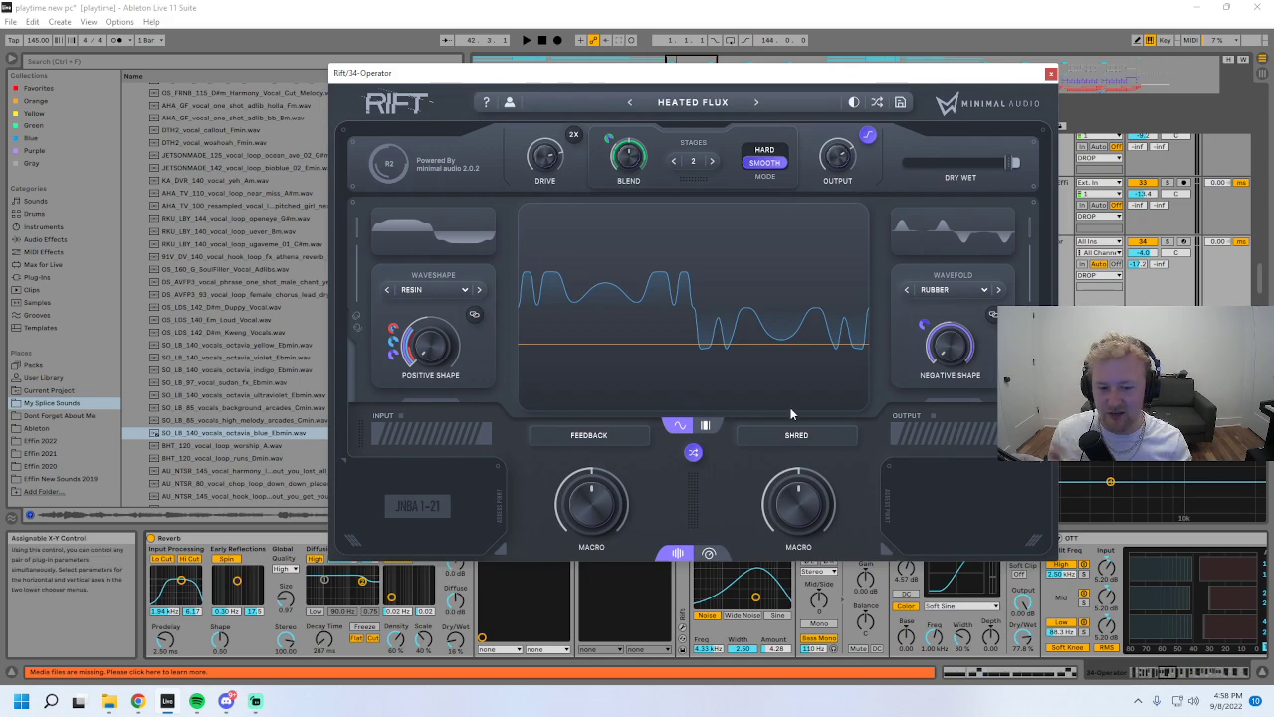
left_click(709, 555)
left_click(680, 557)
left_click(704, 554)
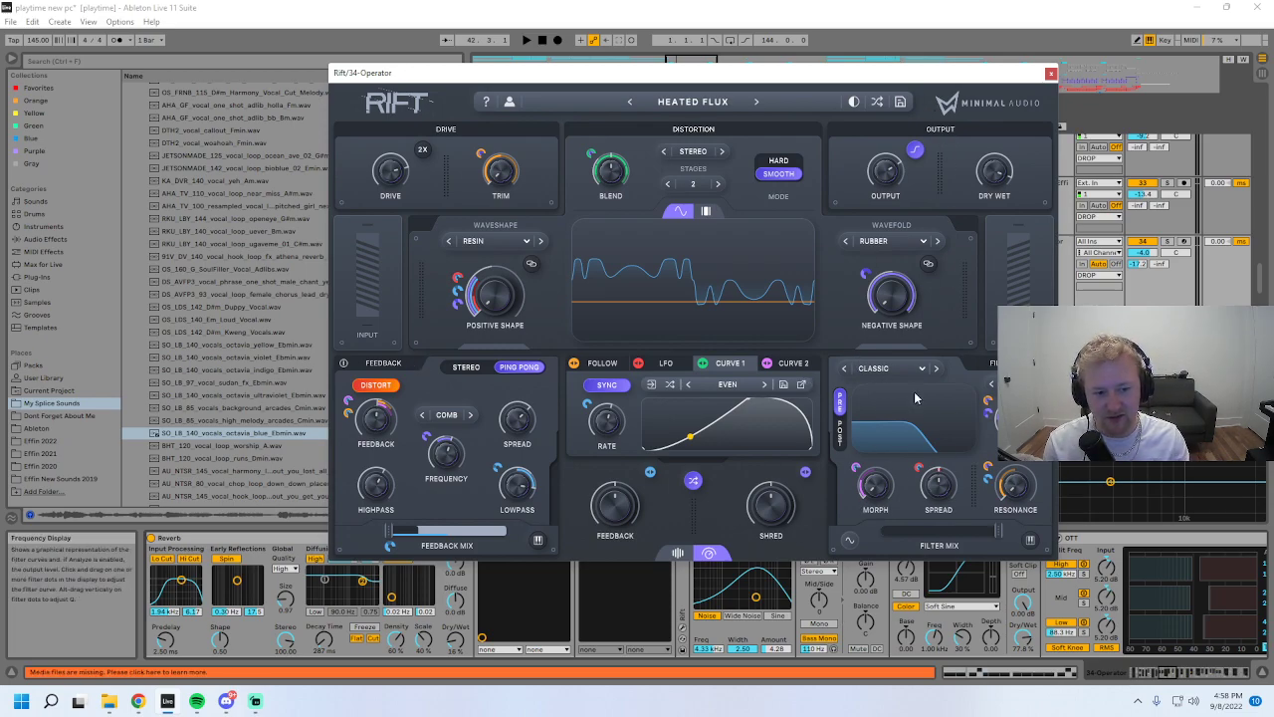
left_click(1051, 73)
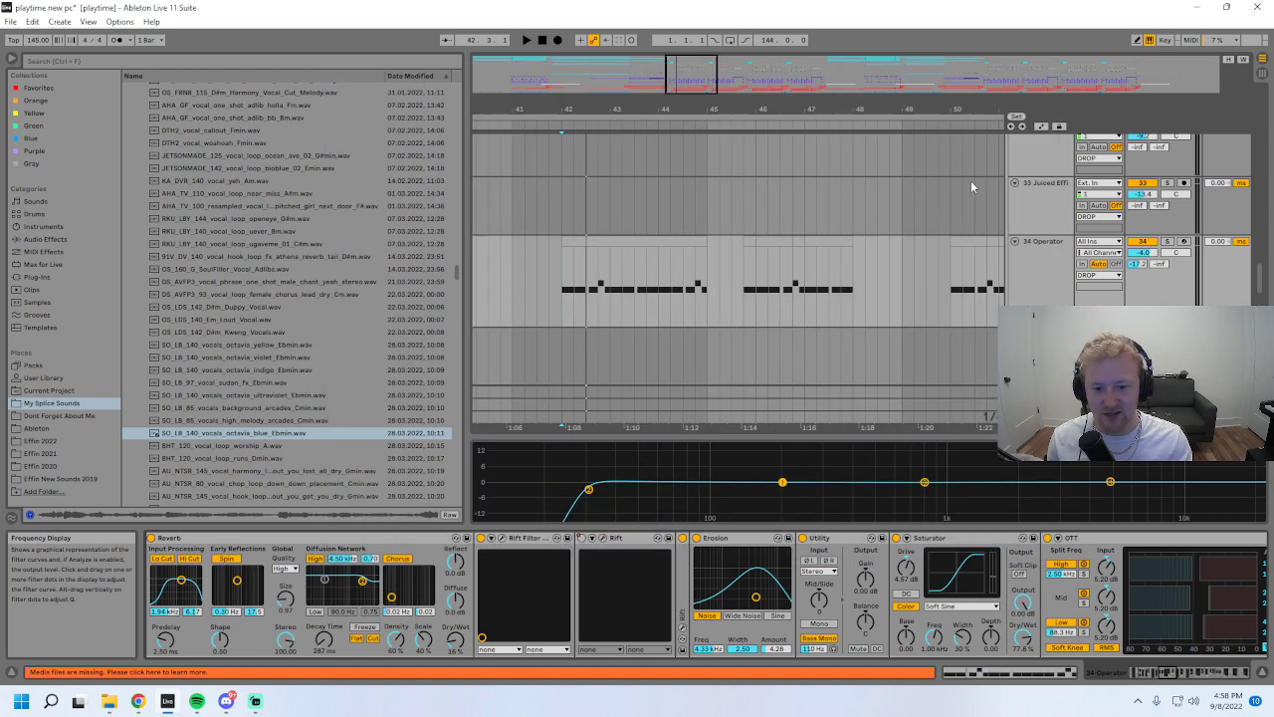
- Switch Rift Filter Lite's cutoff mode to Tune, adjust the cutoff, and reset the spread to 0 %
left_click(502, 537)
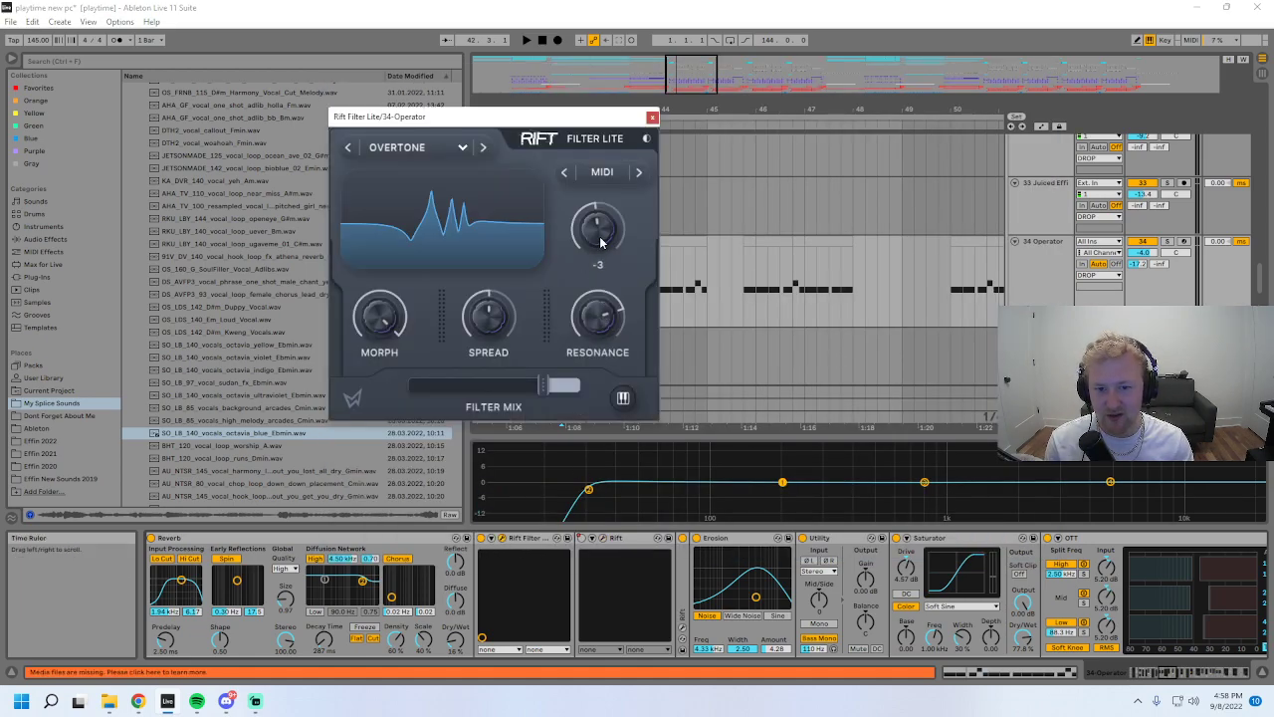
left_click(640, 174)
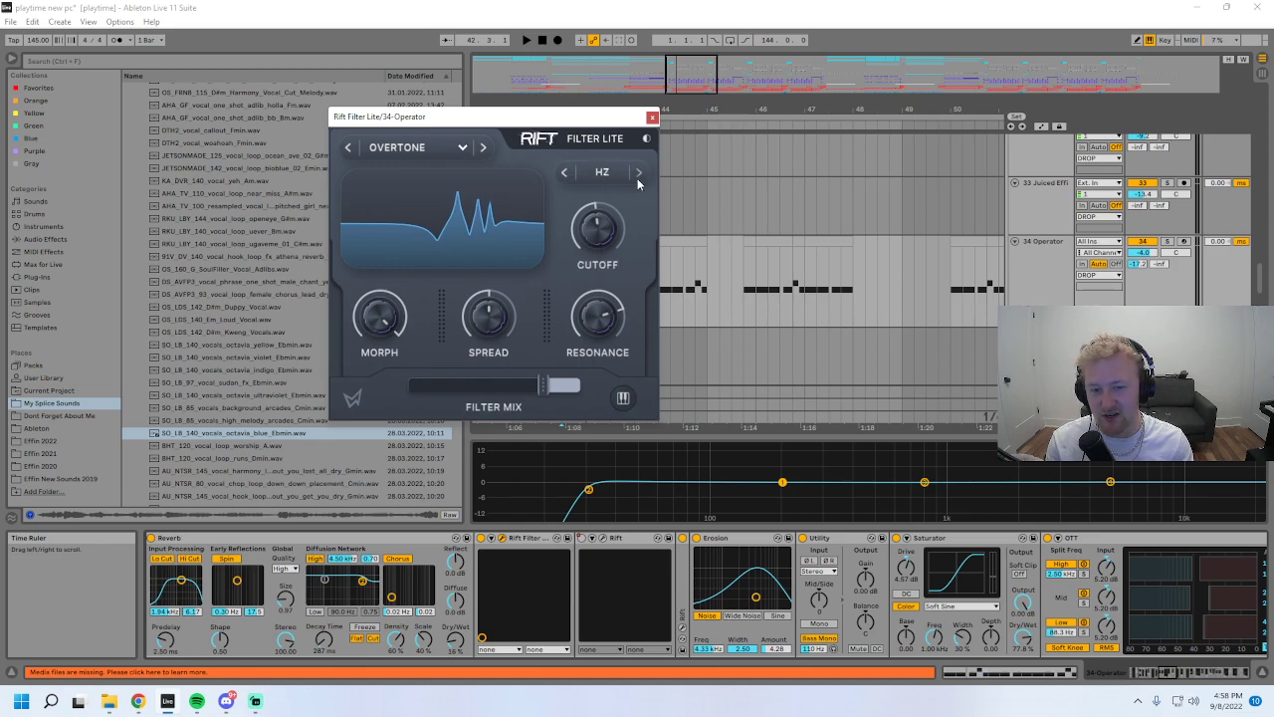
left_click_drag(601, 238, 600, 201)
left_click(606, 38)
left_click_drag(494, 332, 495, 311)
double_click(503, 317)
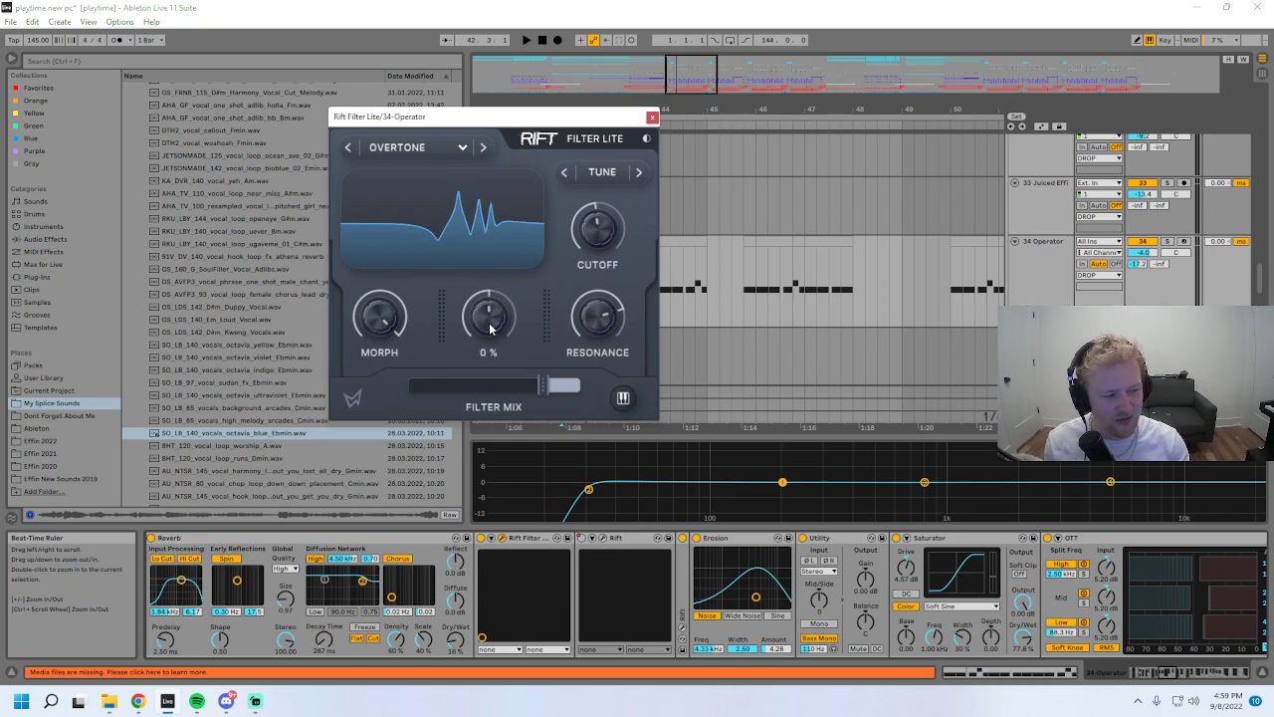
- Play the Operator track while trying different spread and cutoff settings in Rift Filter Lite, and close the plug-in
key("space")
left_click_drag(487, 332, 486, 389)
key("space")
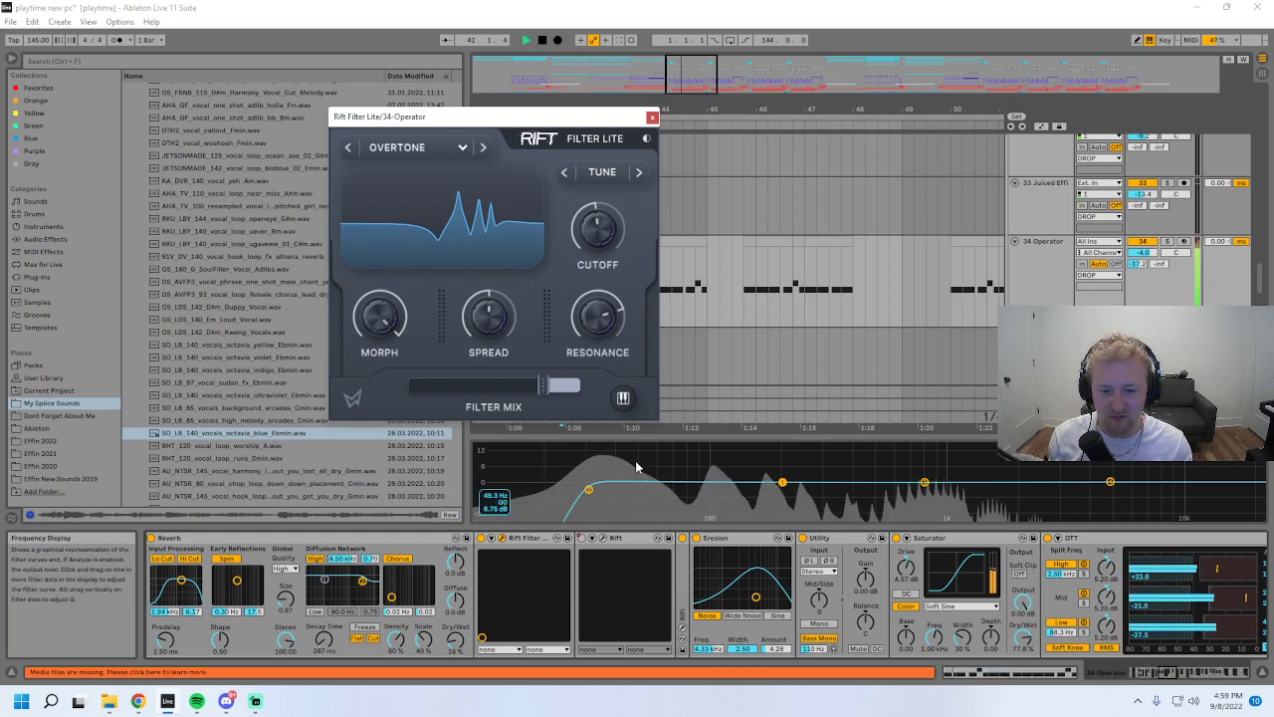
left_click_drag(604, 433, 606, 313)
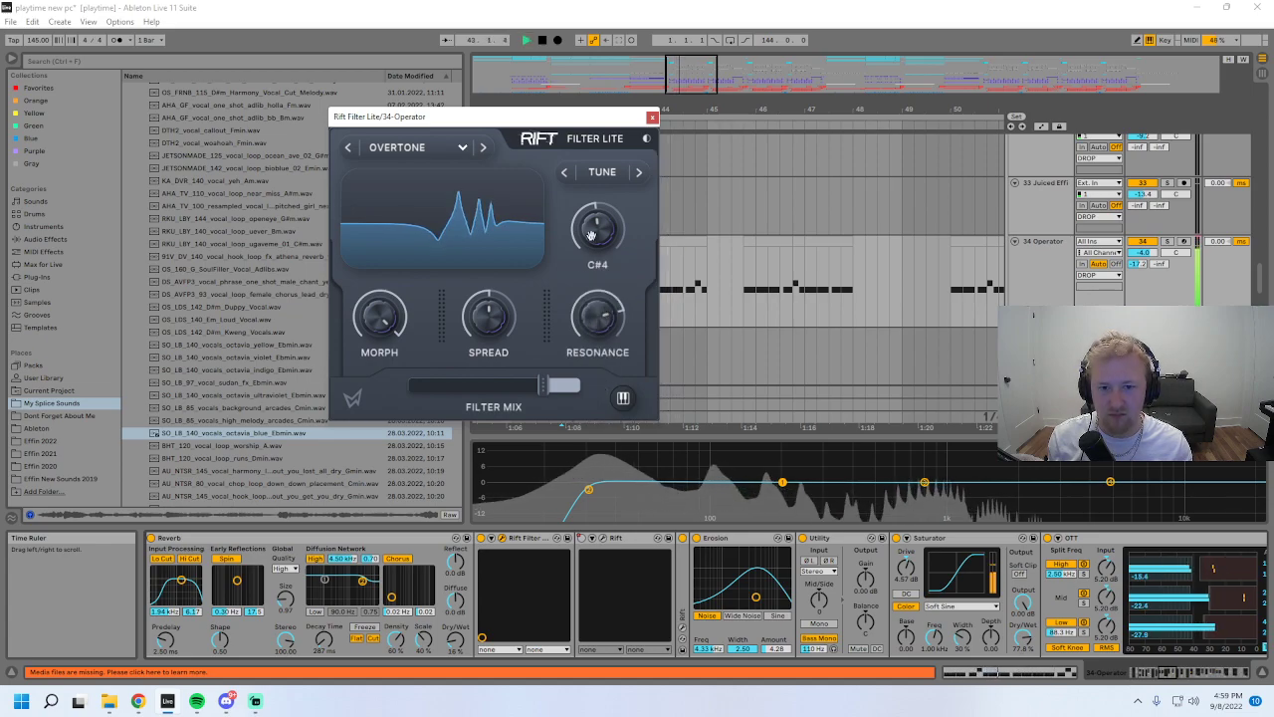
left_click_drag(592, 235, 600, 246)
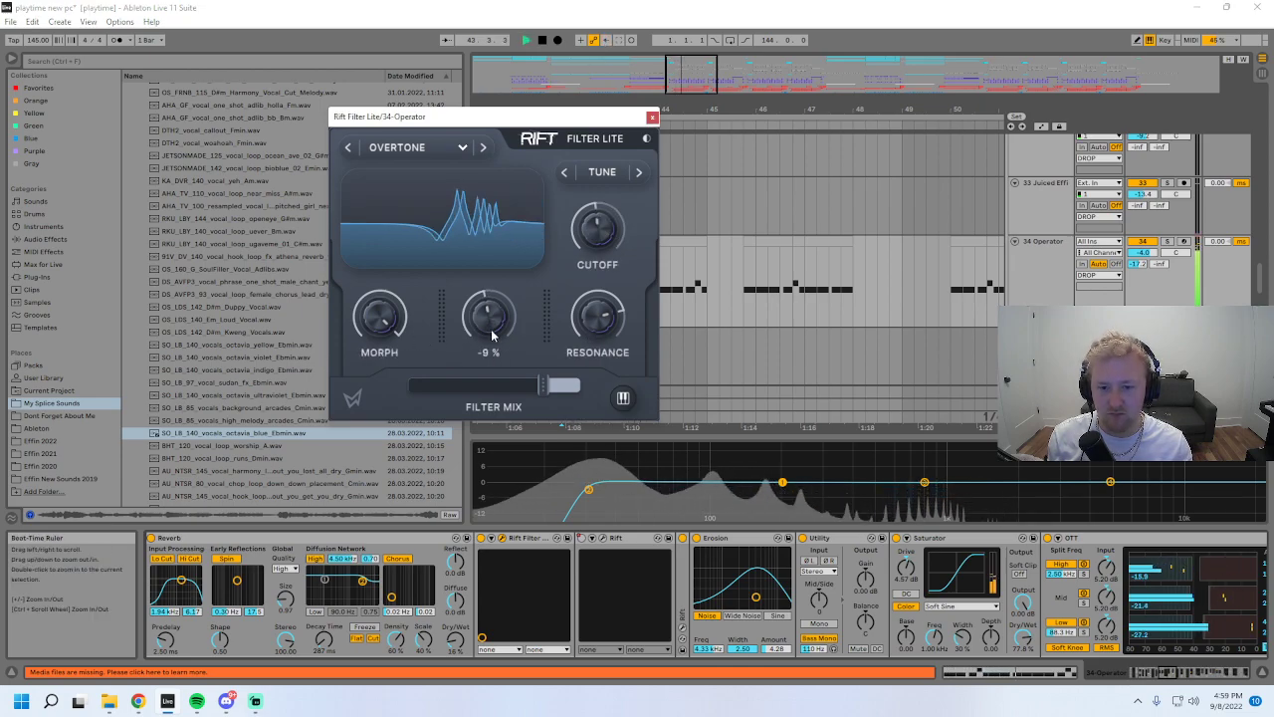
left_click_drag(493, 317, 514, 353)
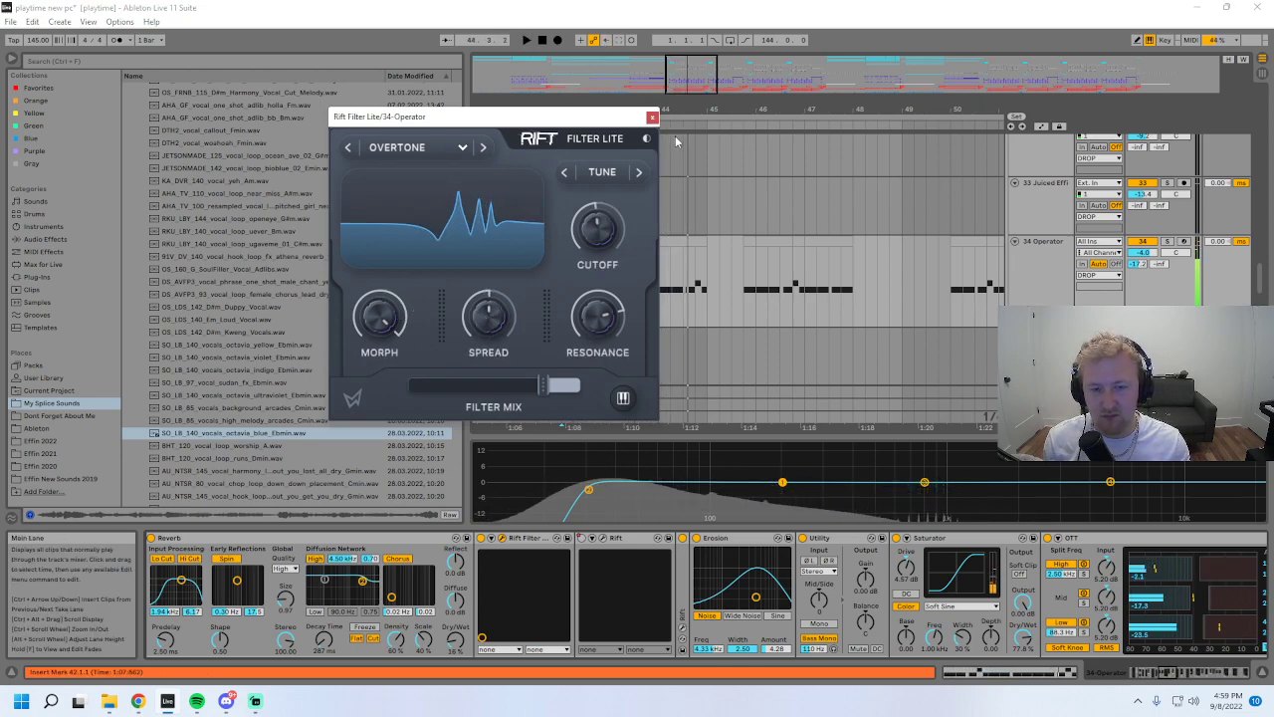
left_click(652, 117)
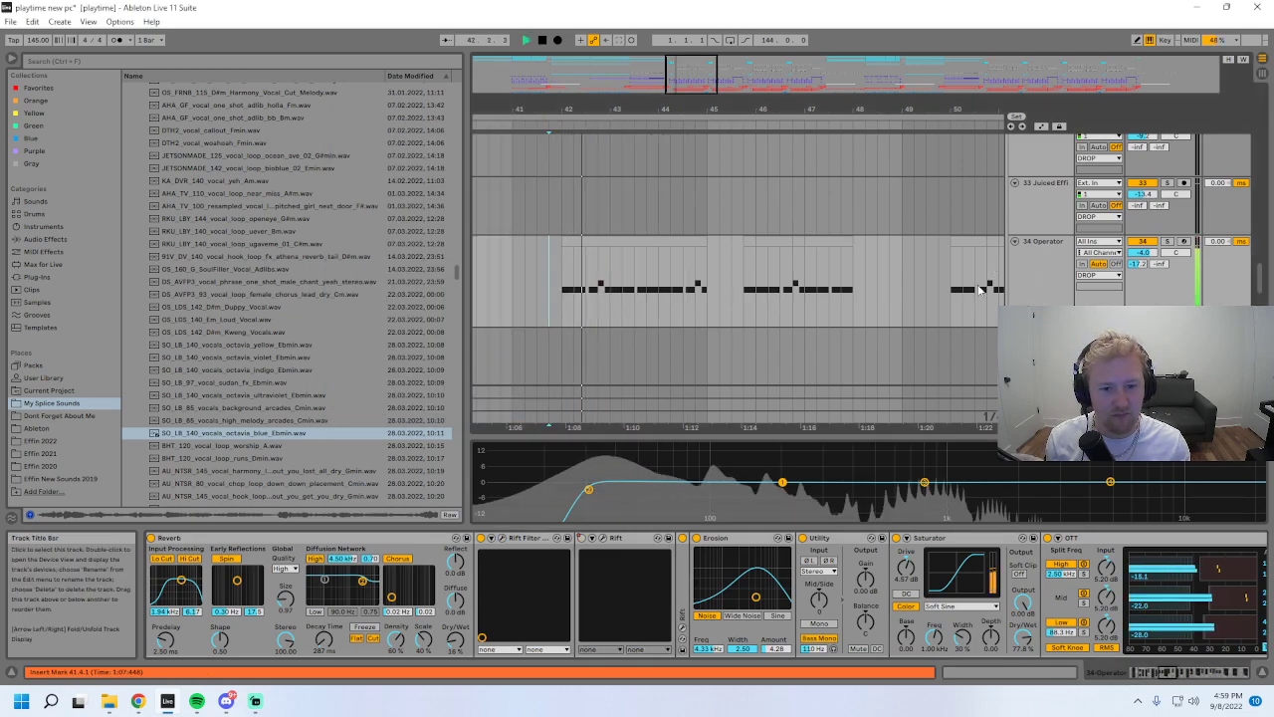
- Set the Overtone filter's morph to 86 % in Rift Filter Lite during playback, and close the plug-in
key("space")
left_click(502, 537)
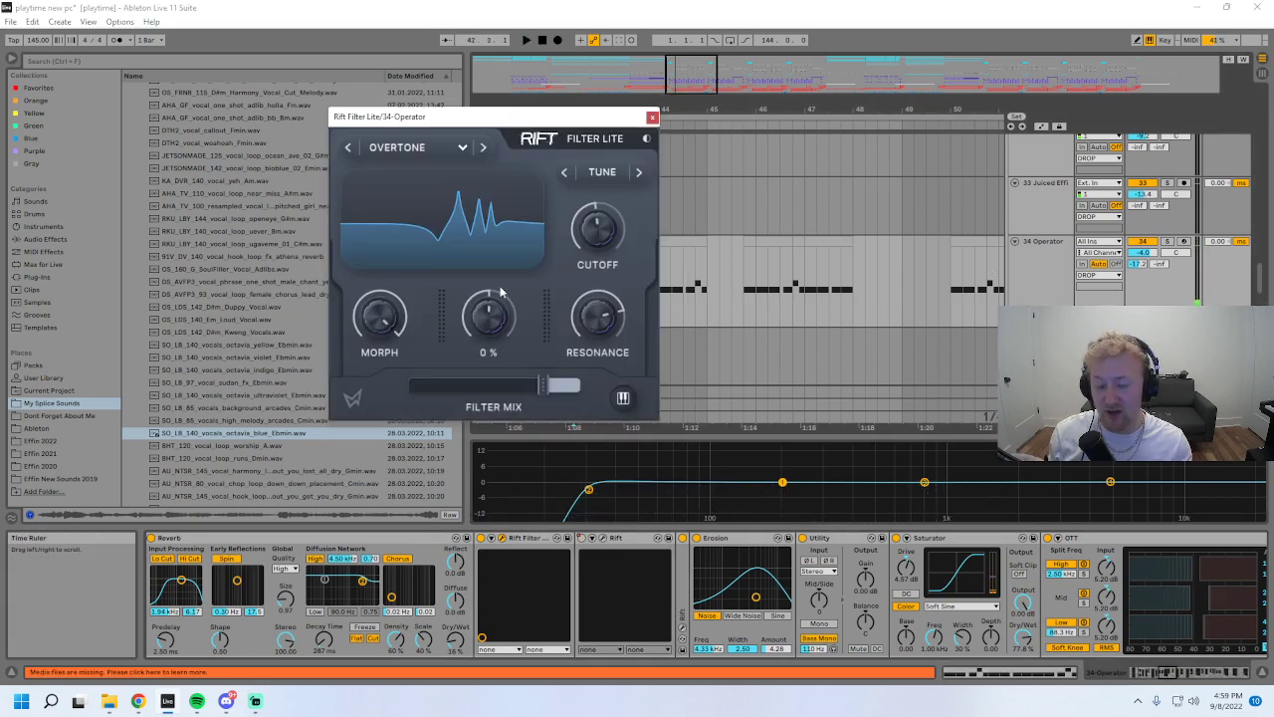
key("space")
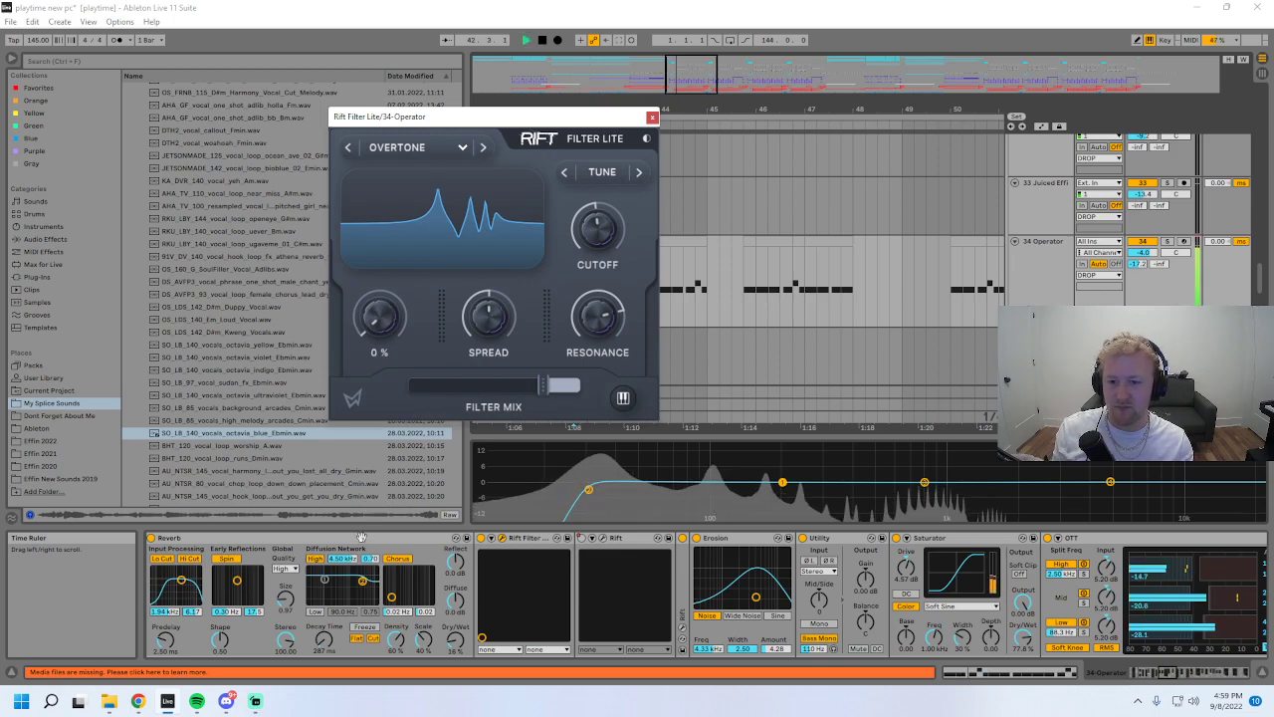
left_click_drag(373, 328, 406, 349)
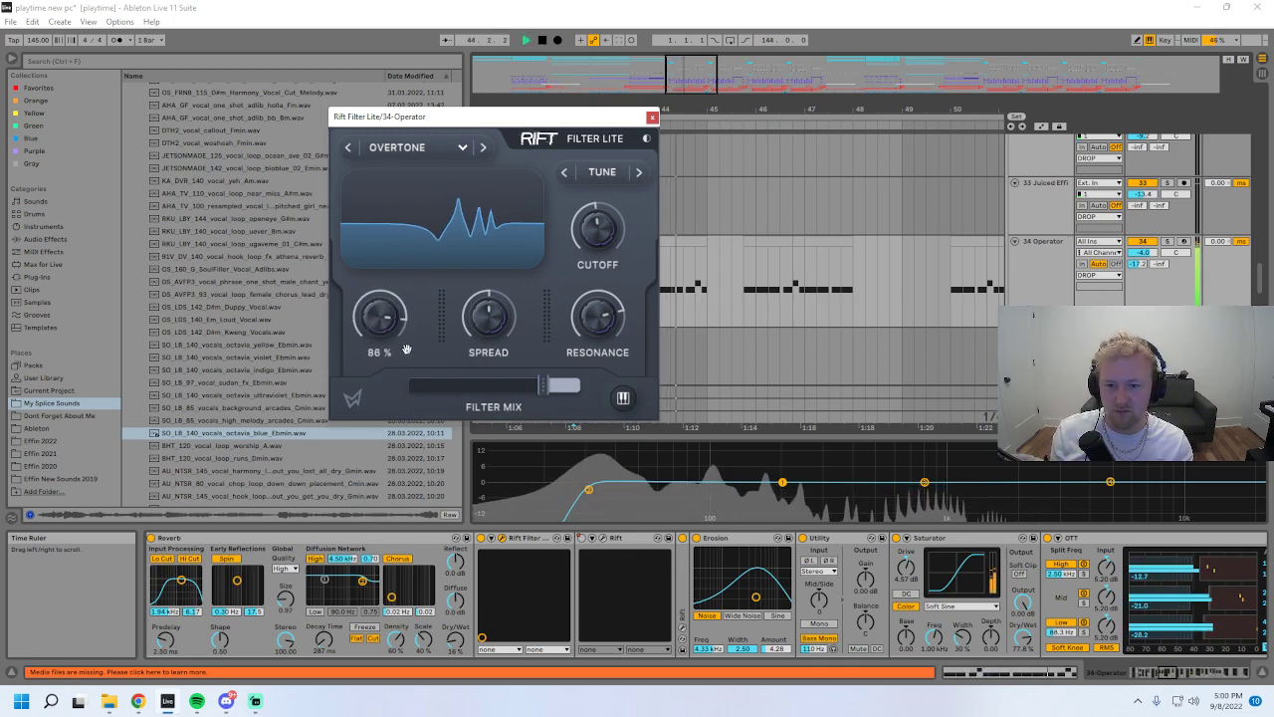
left_click(652, 117)
key("space")
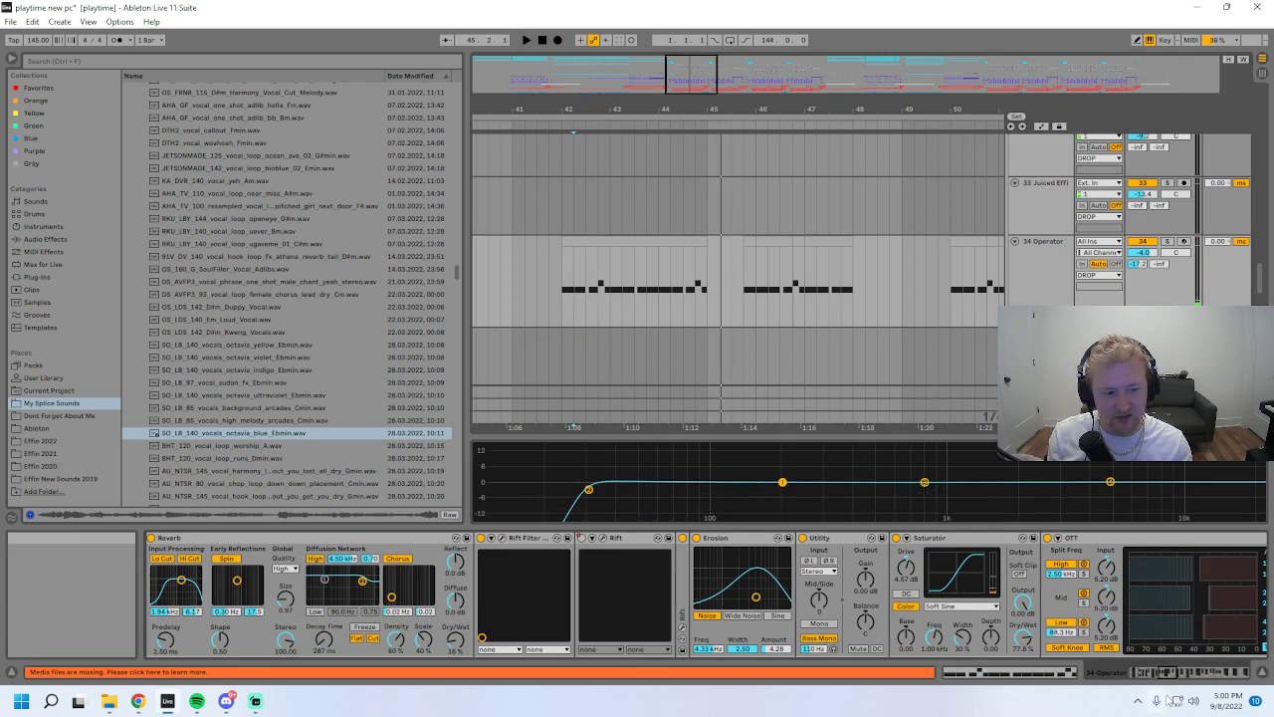
- Play the Operator track from 42.1.1 and compare the sound with Auto Filter bypassed and active
left_click_drag(1166, 674, 1184, 675)
left_click(566, 295)
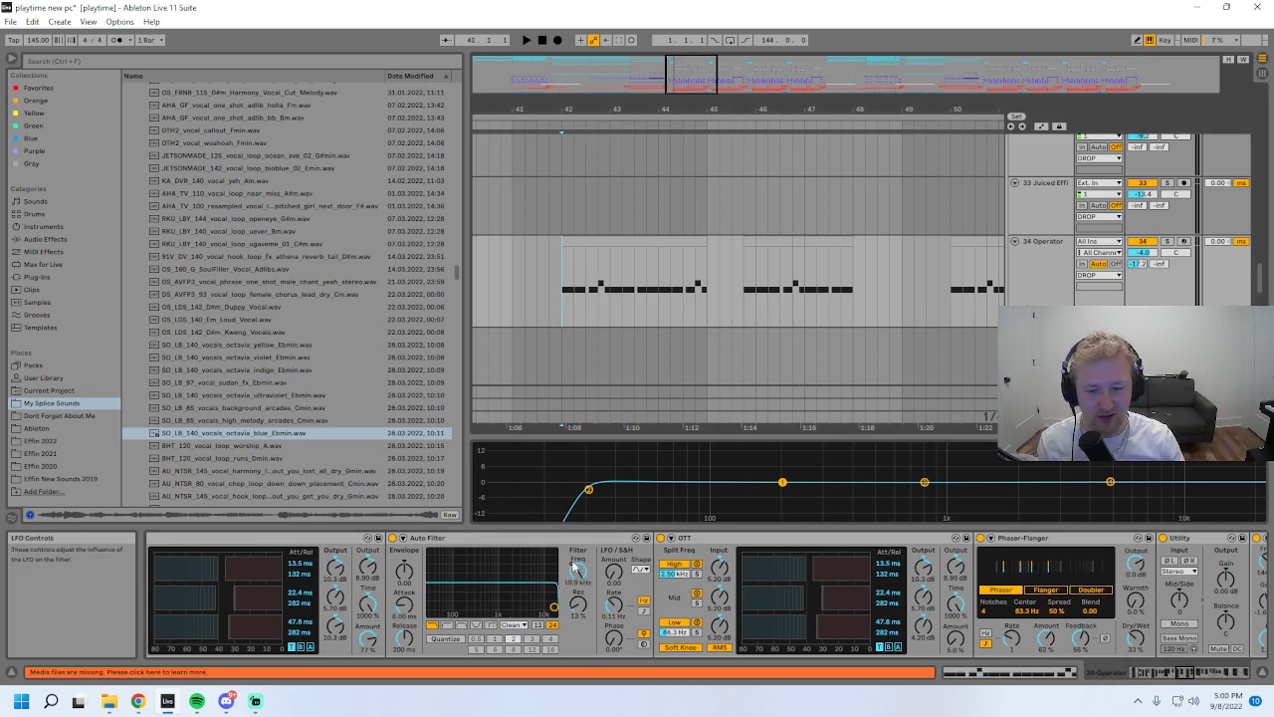
key("space")
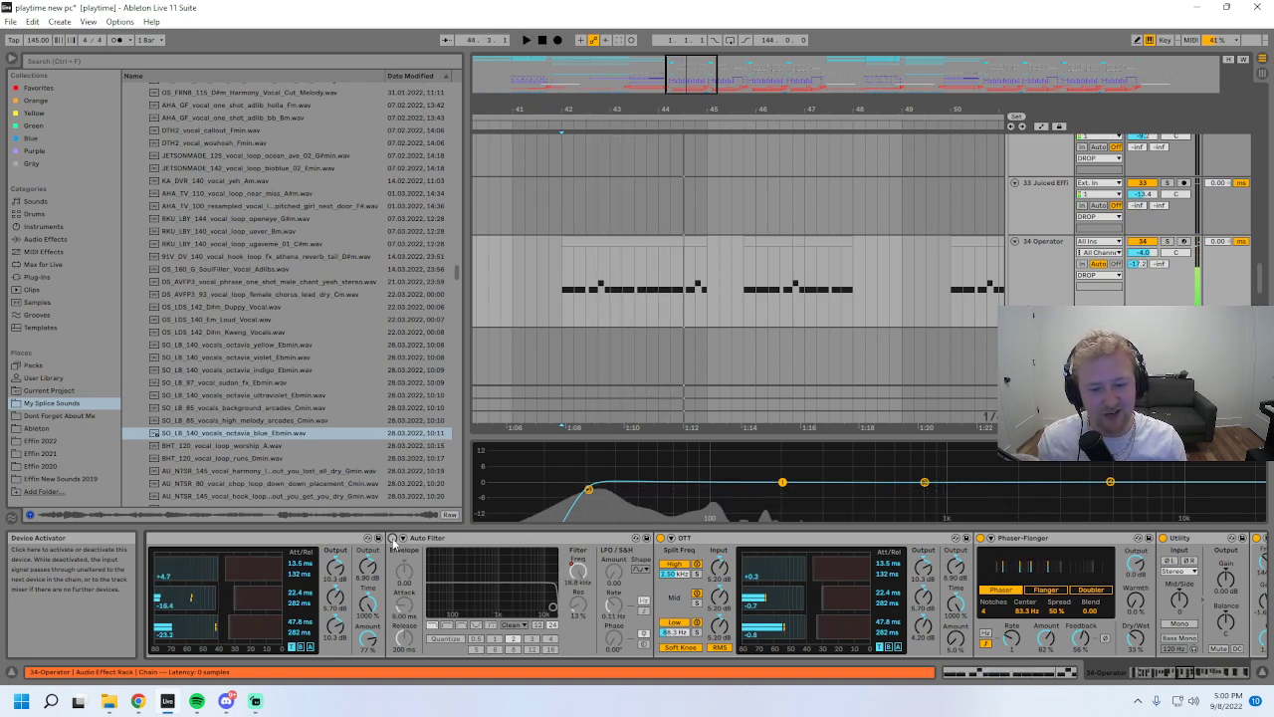
key("space")
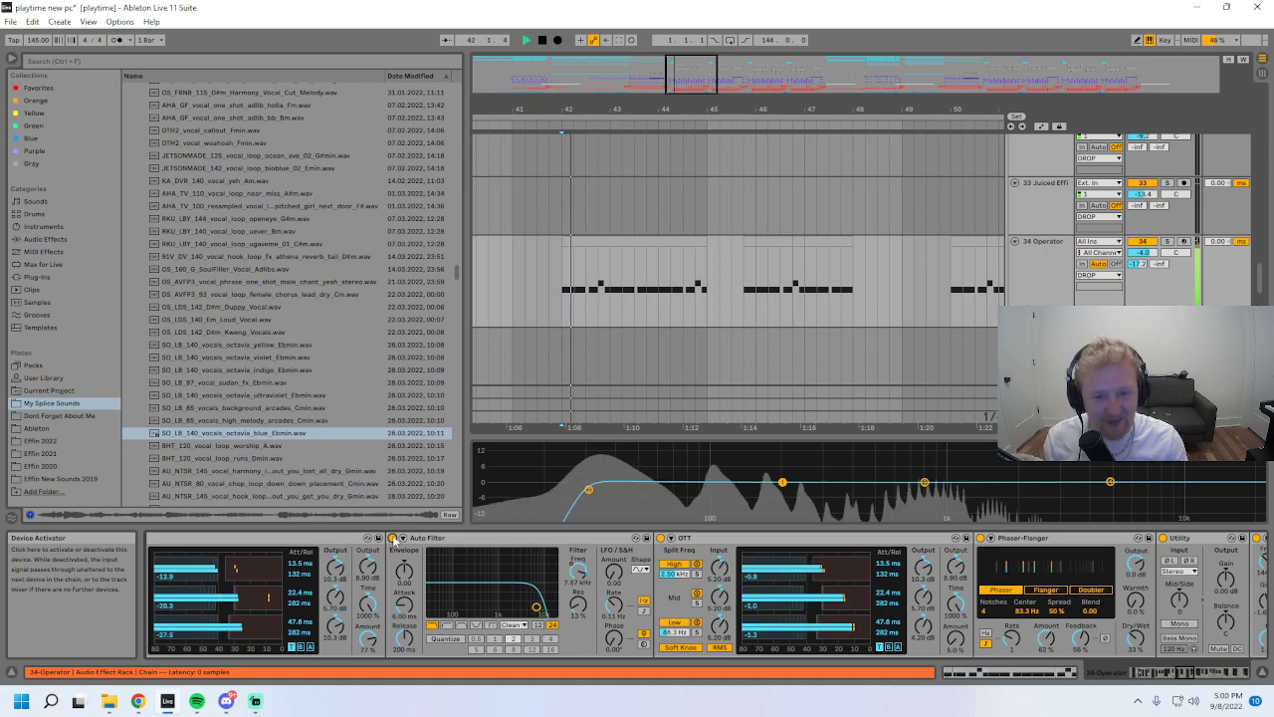
key("space")
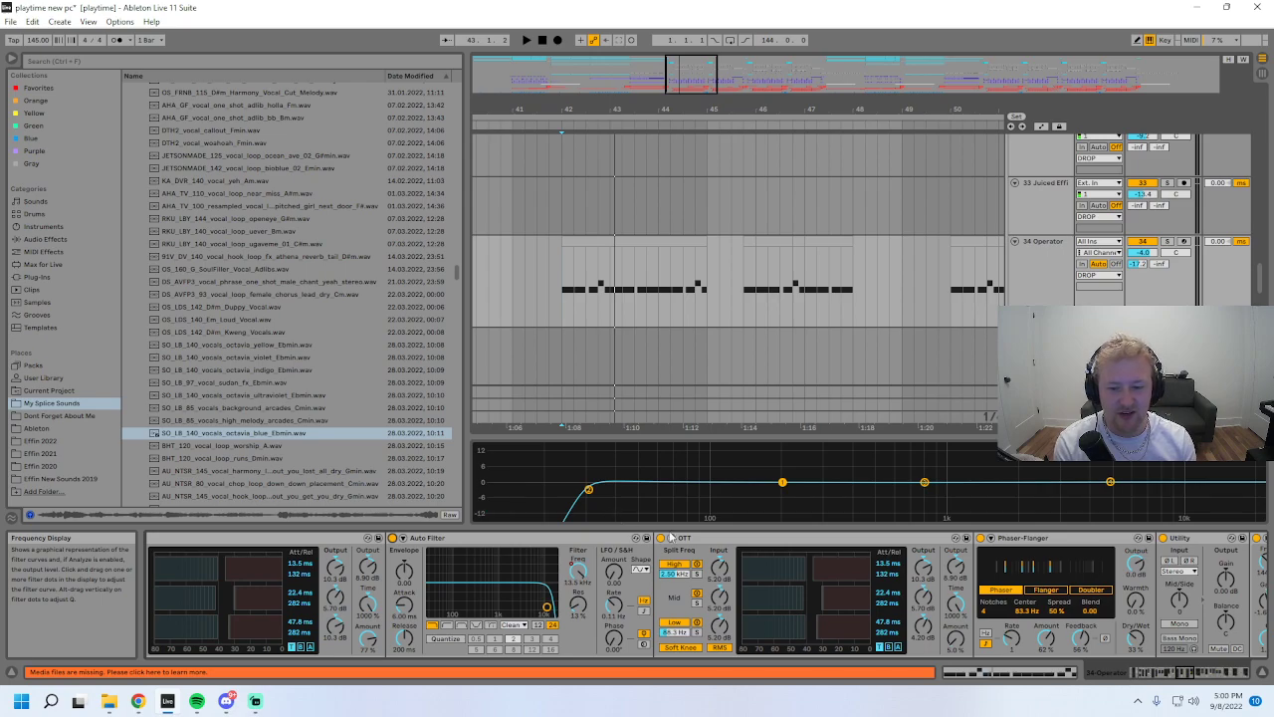
- Reopen Rift Filter Lite on the Operator track to review its settings, and close it
left_click_drag(1188, 673, 1174, 676)
left_click(351, 538)
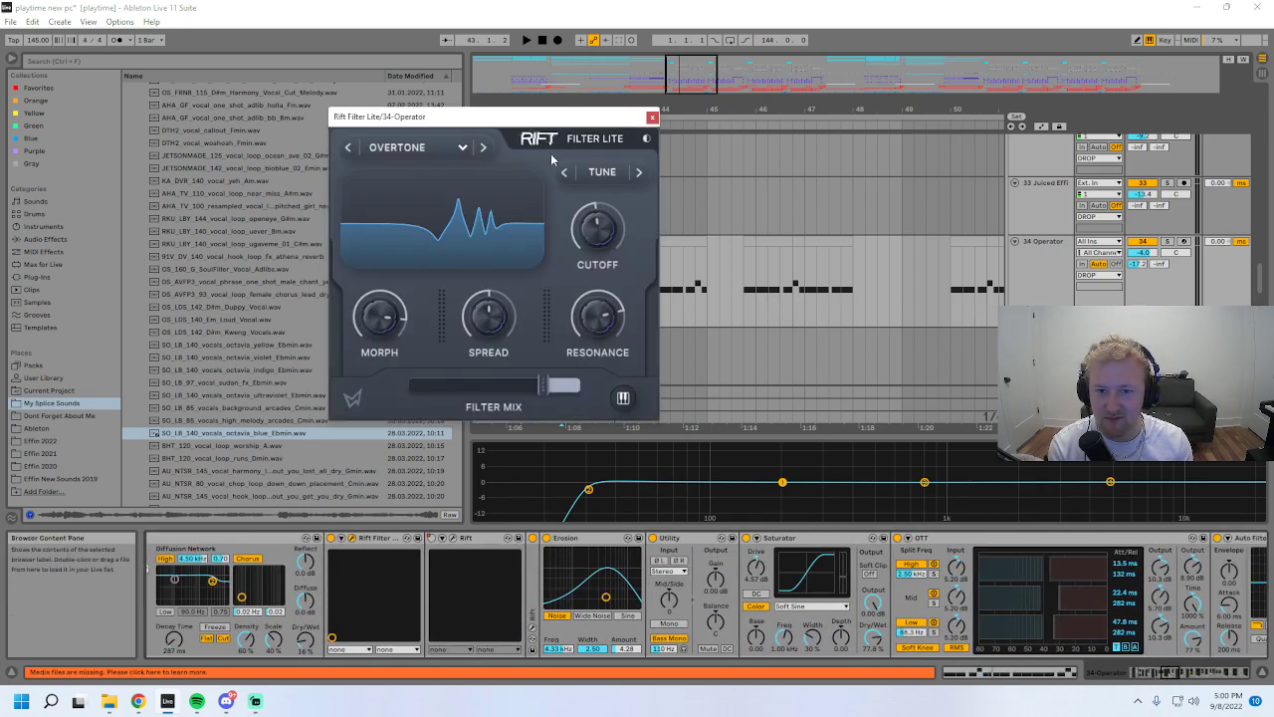
left_click(652, 117)
left_click(1185, 675)
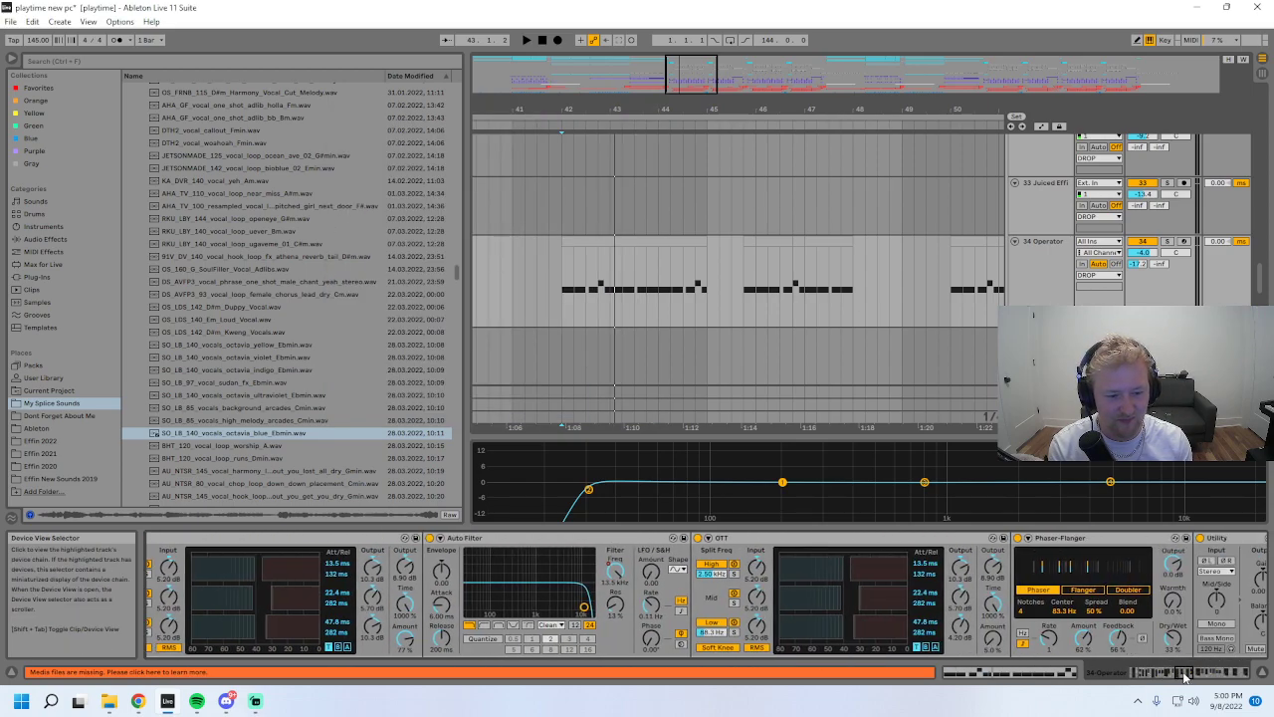
left_click_drag(1184, 673, 1235, 668)
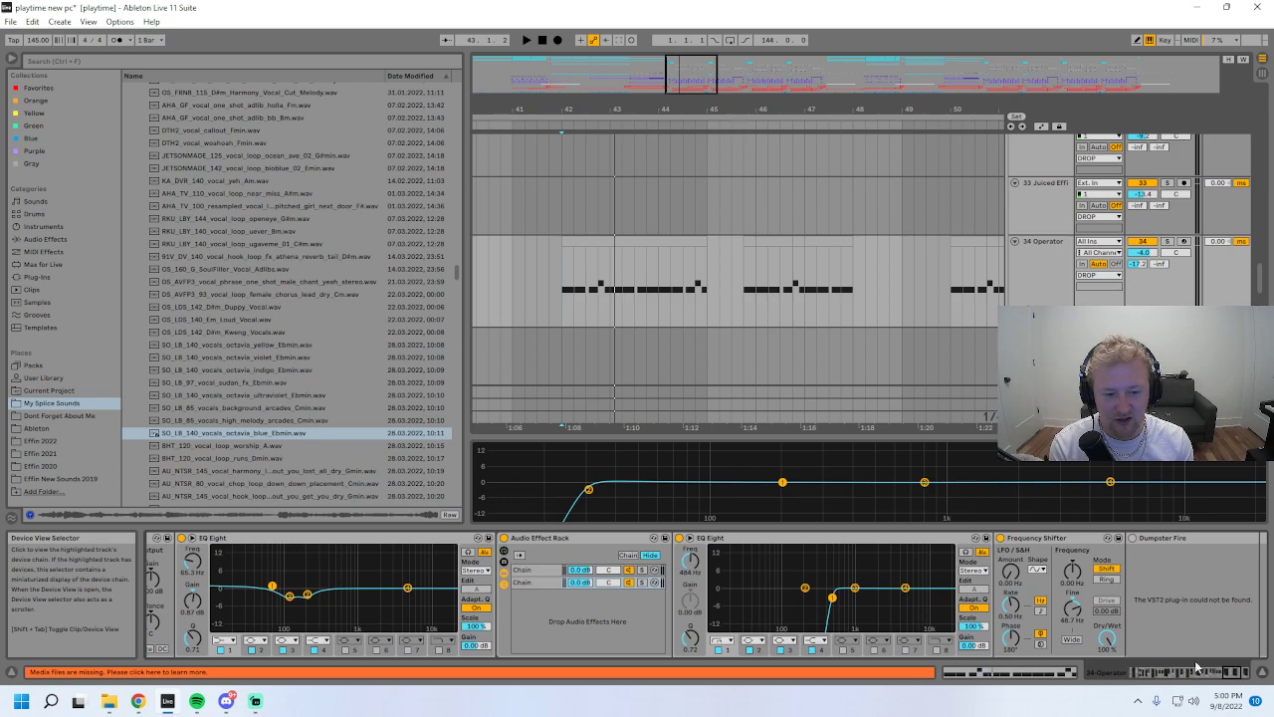
left_click(530, 570)
left_click(530, 583)
left_click(530, 570)
left_click(530, 583)
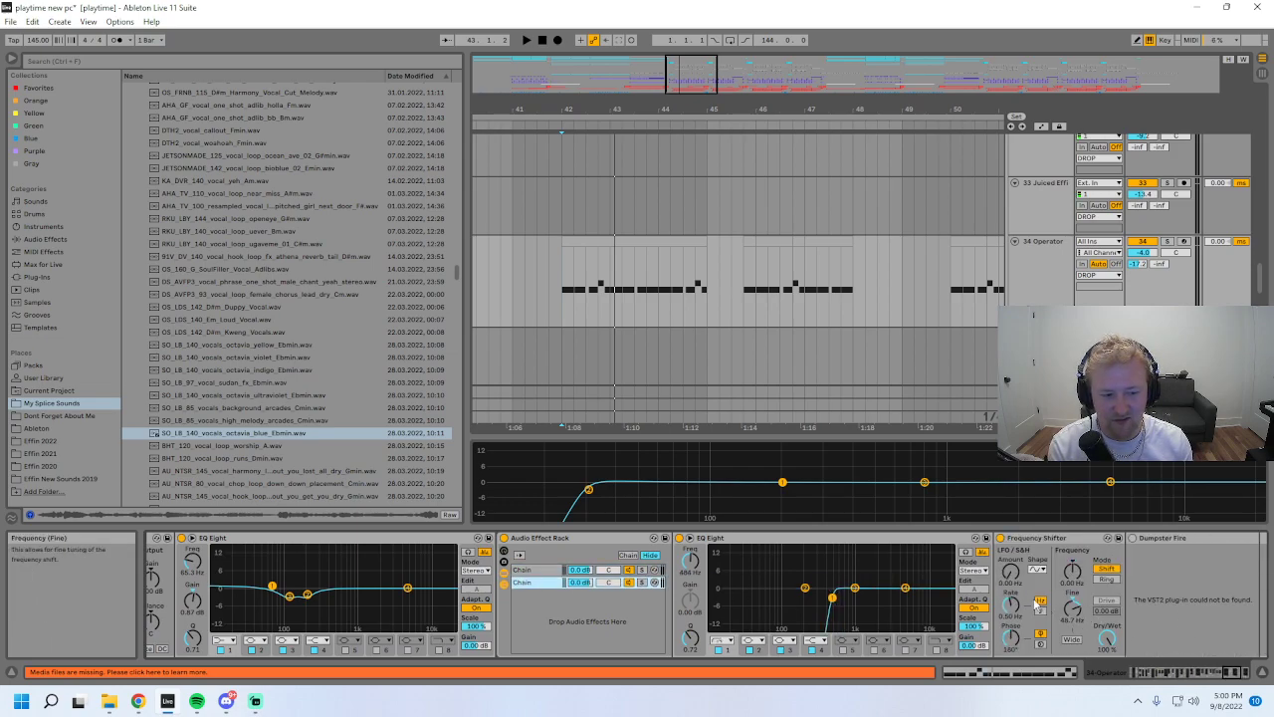
- Play the Operator from 42.1.1 while trying other fine frequency values in the Frequency Shifter, and undo the change
left_click(567, 301)
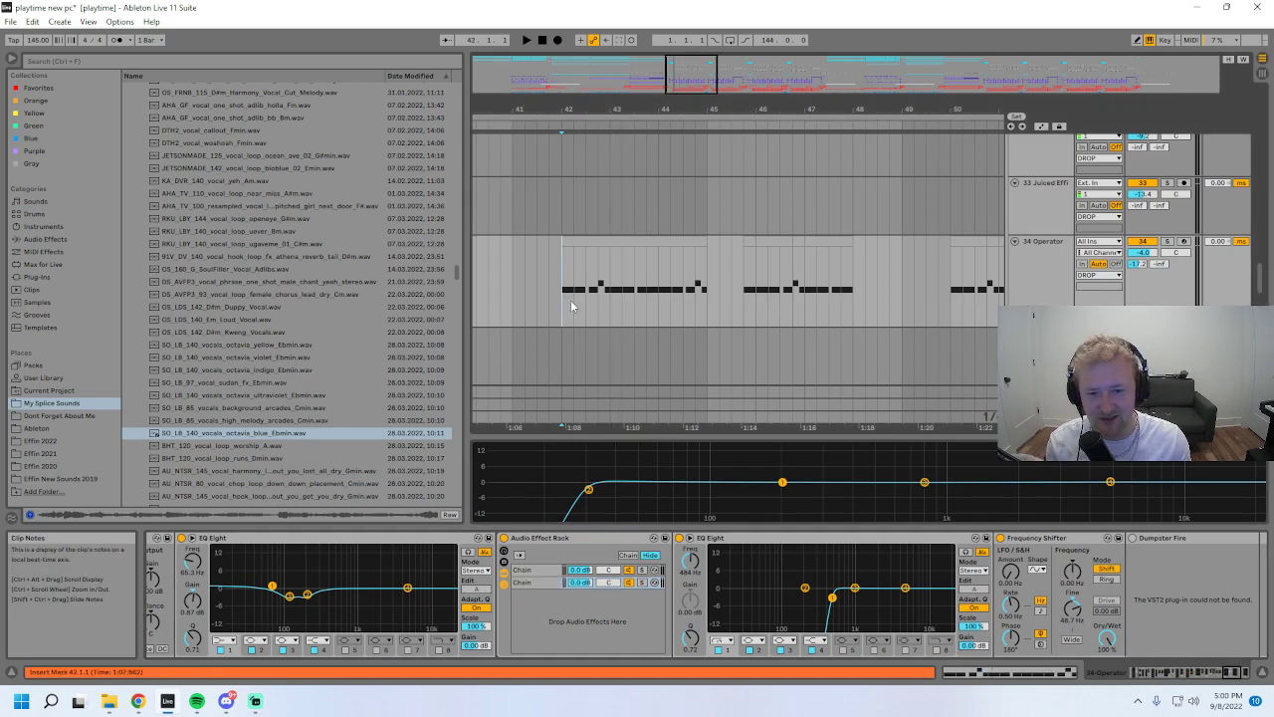
key("space")
left_click_drag(1228, 672, 1240, 672)
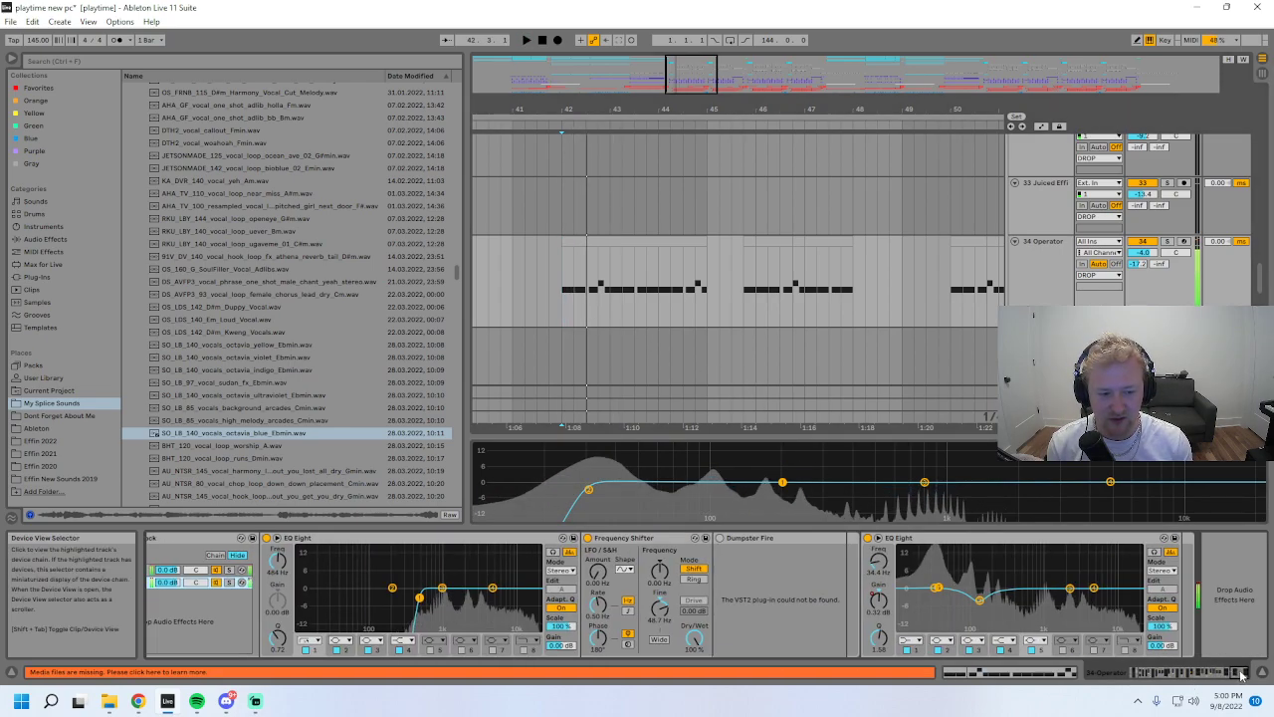
key("space")
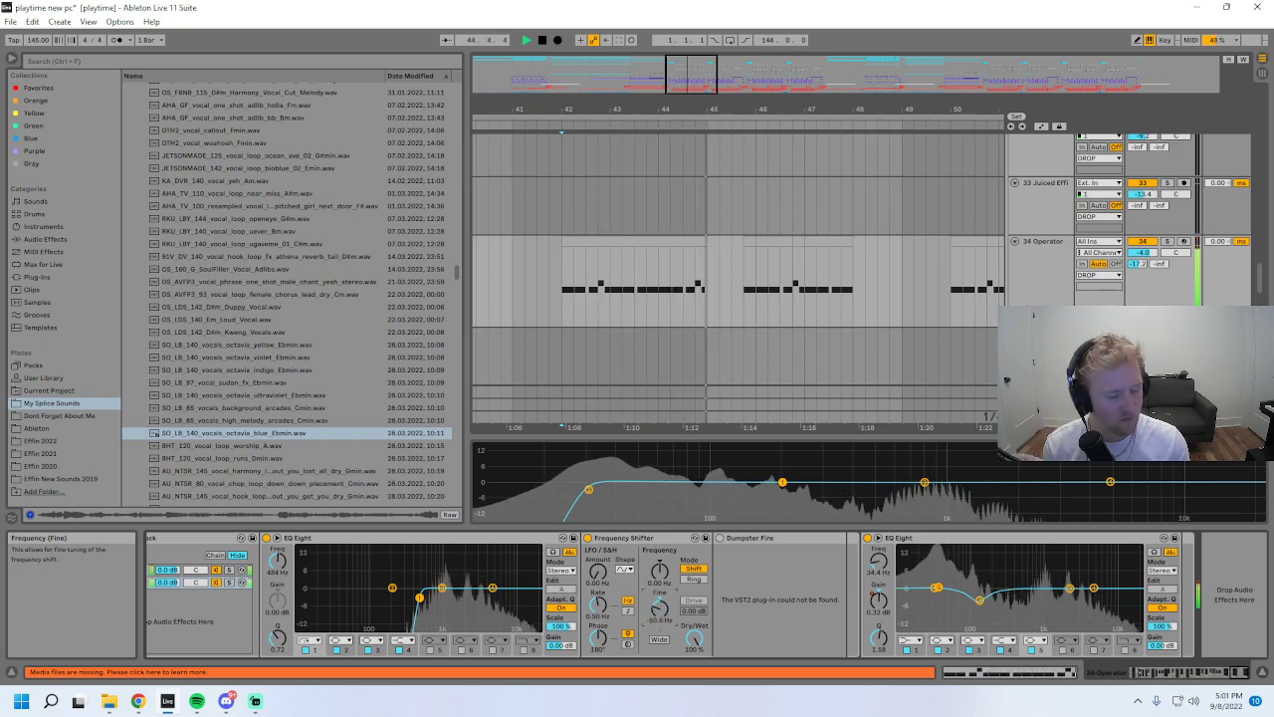
key("space")
key("ctrl+z")
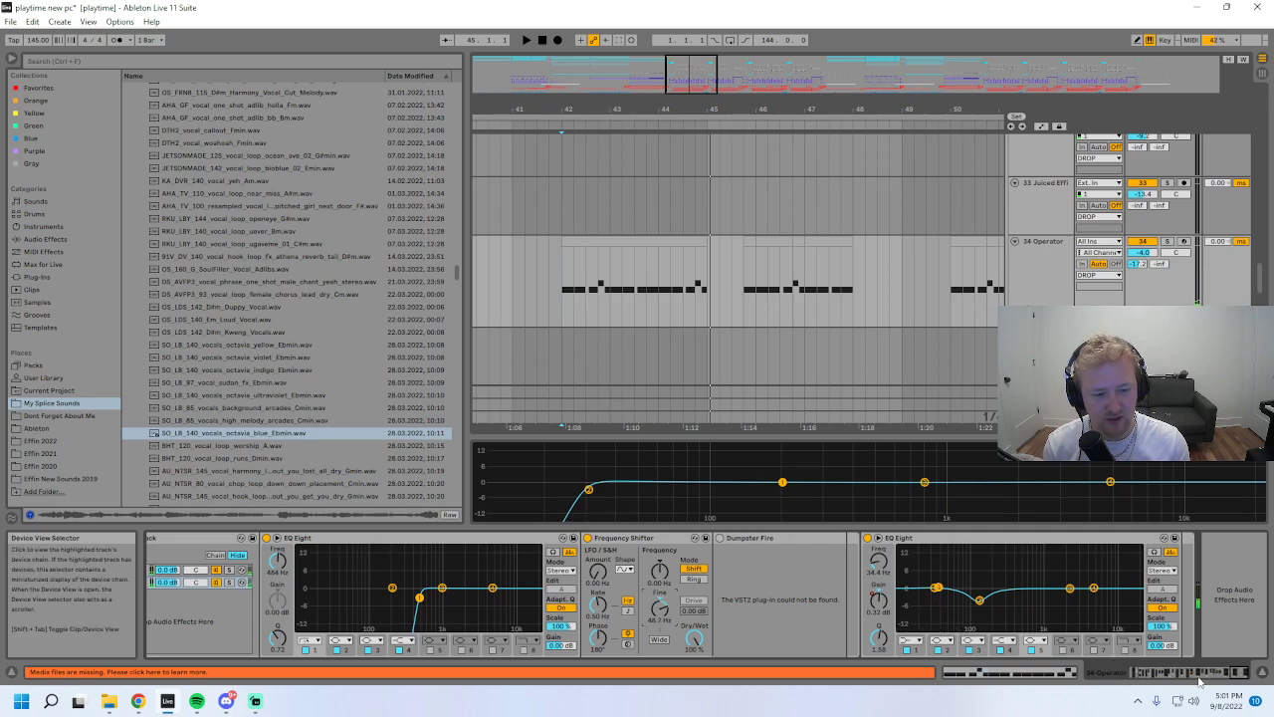
- Advance Rift Filter Lite's cutoff from Tune to the next mode, audition it from 42.1.1, and close the plug-in
left_click_drag(1245, 675, 1164, 675)
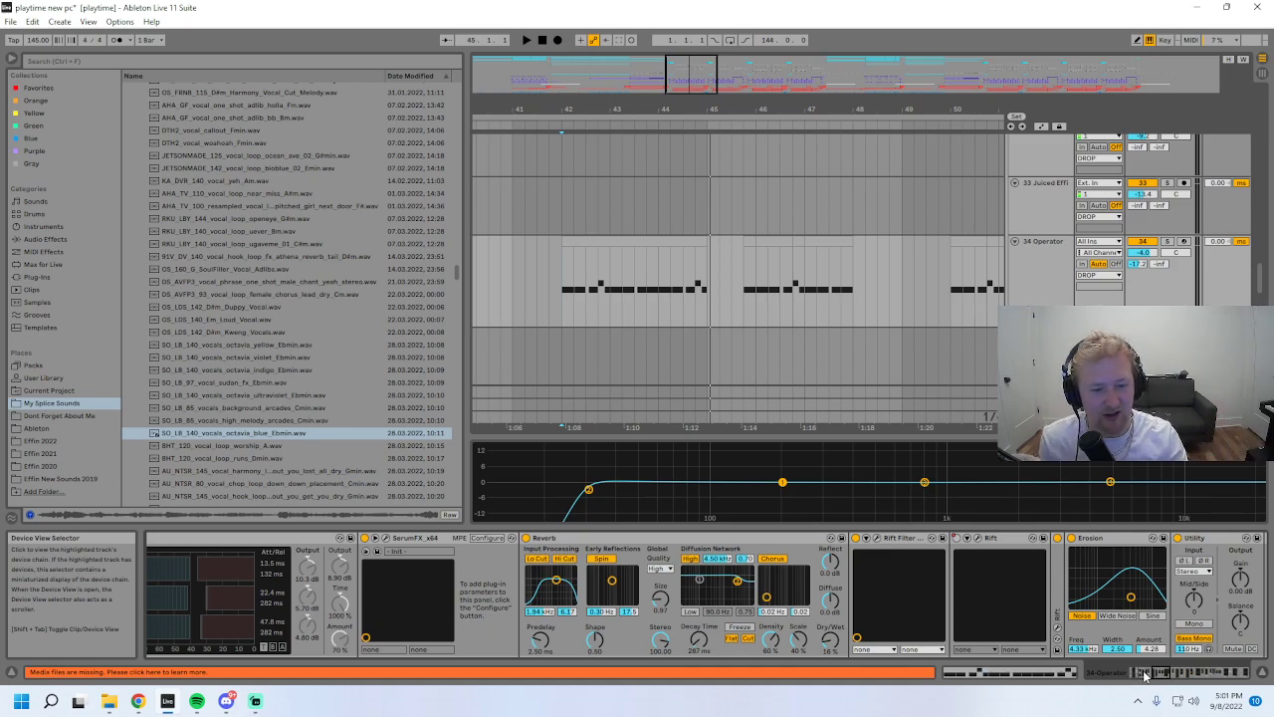
left_click(887, 542)
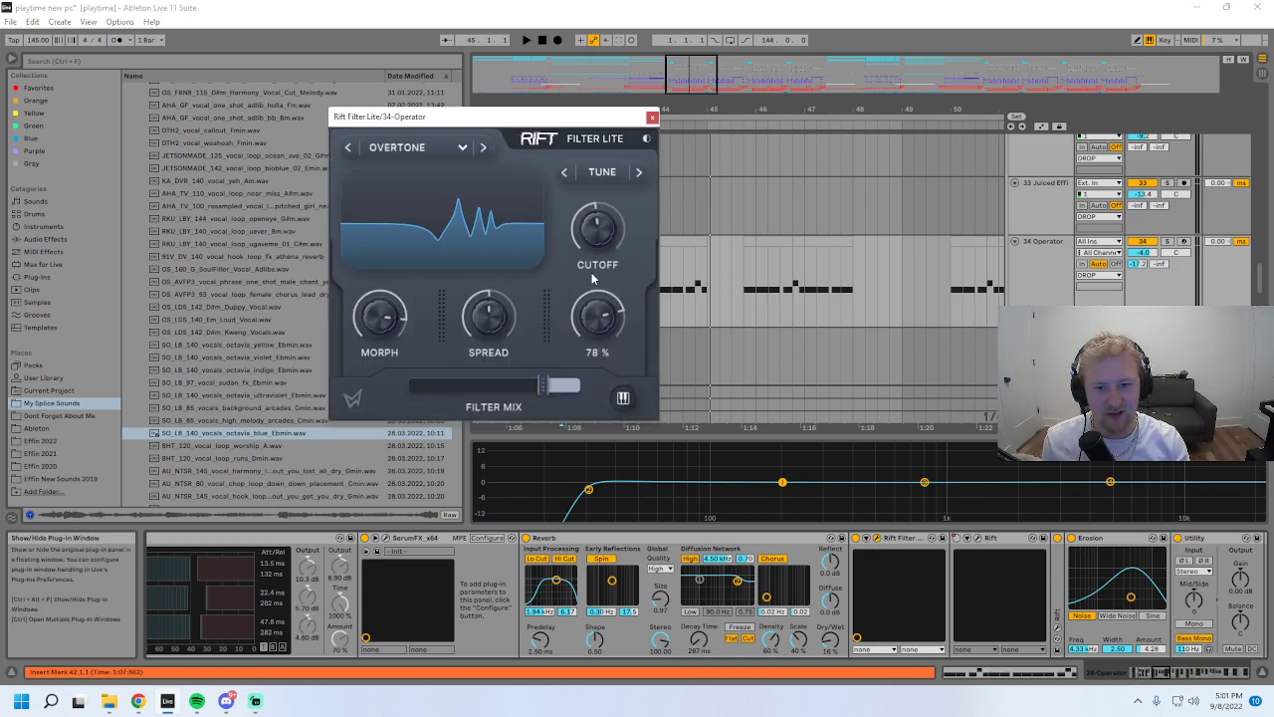
left_click(639, 173)
key("space")
left_click(652, 117)
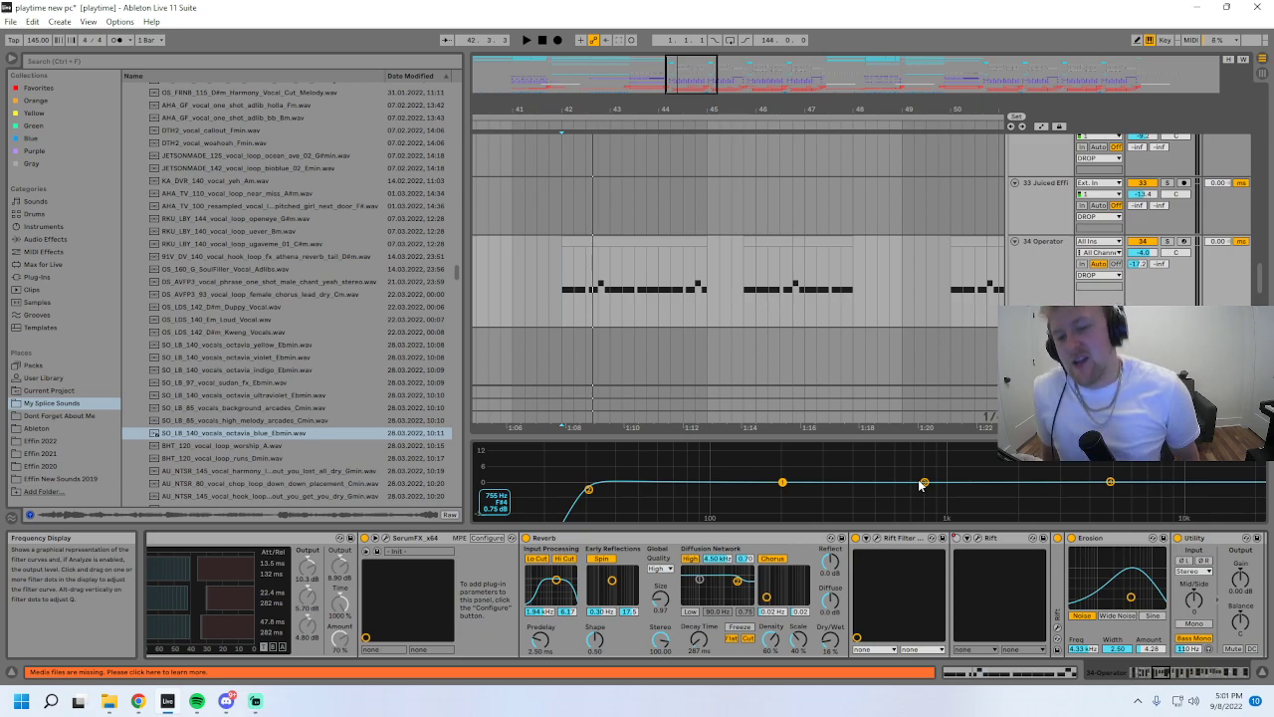
- Review Rift's Heated Flux settings, and replay the Operator track from 42.1.1 with overridden automation re-enabled
left_click(964, 538)
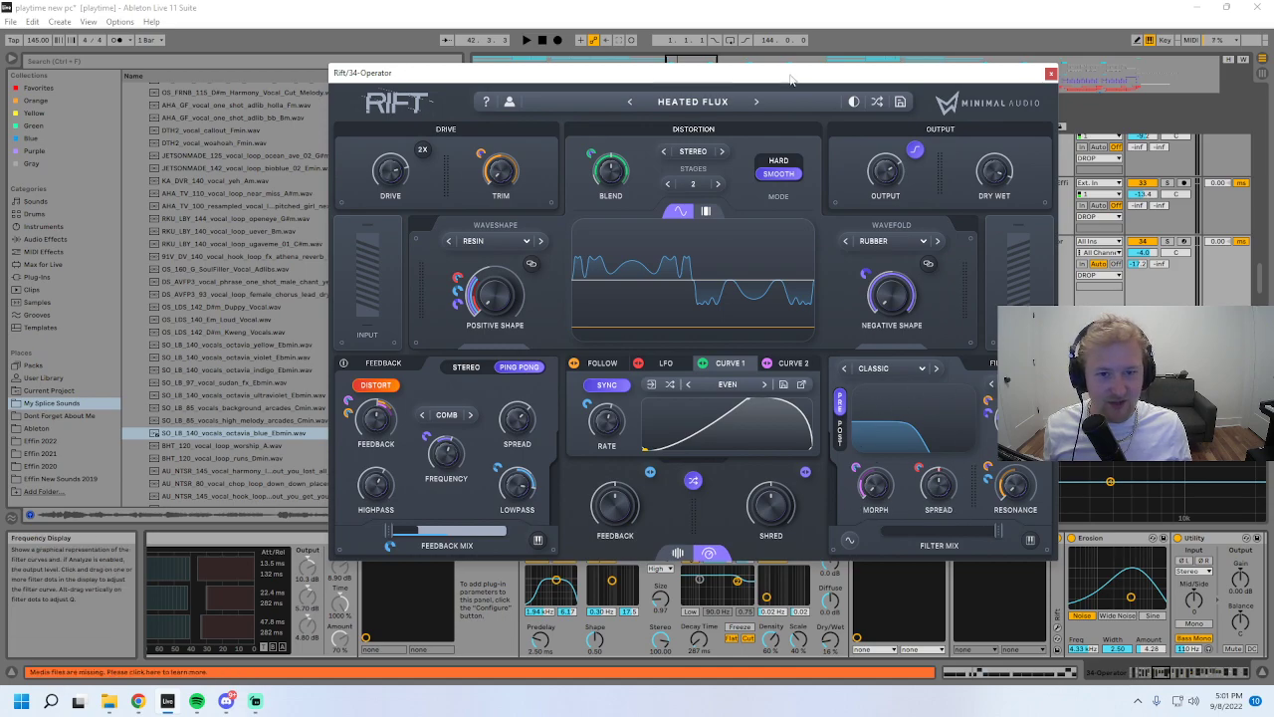
left_click(1051, 73)
key("space")
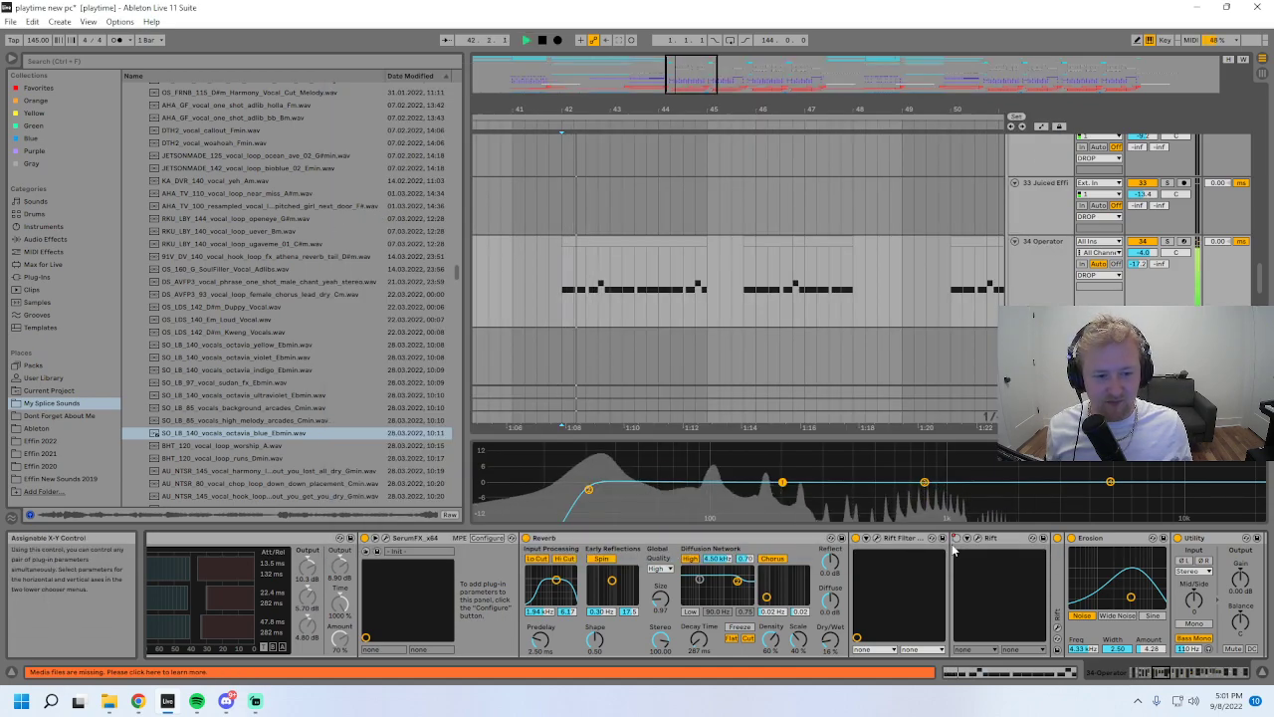
left_click(606, 40)
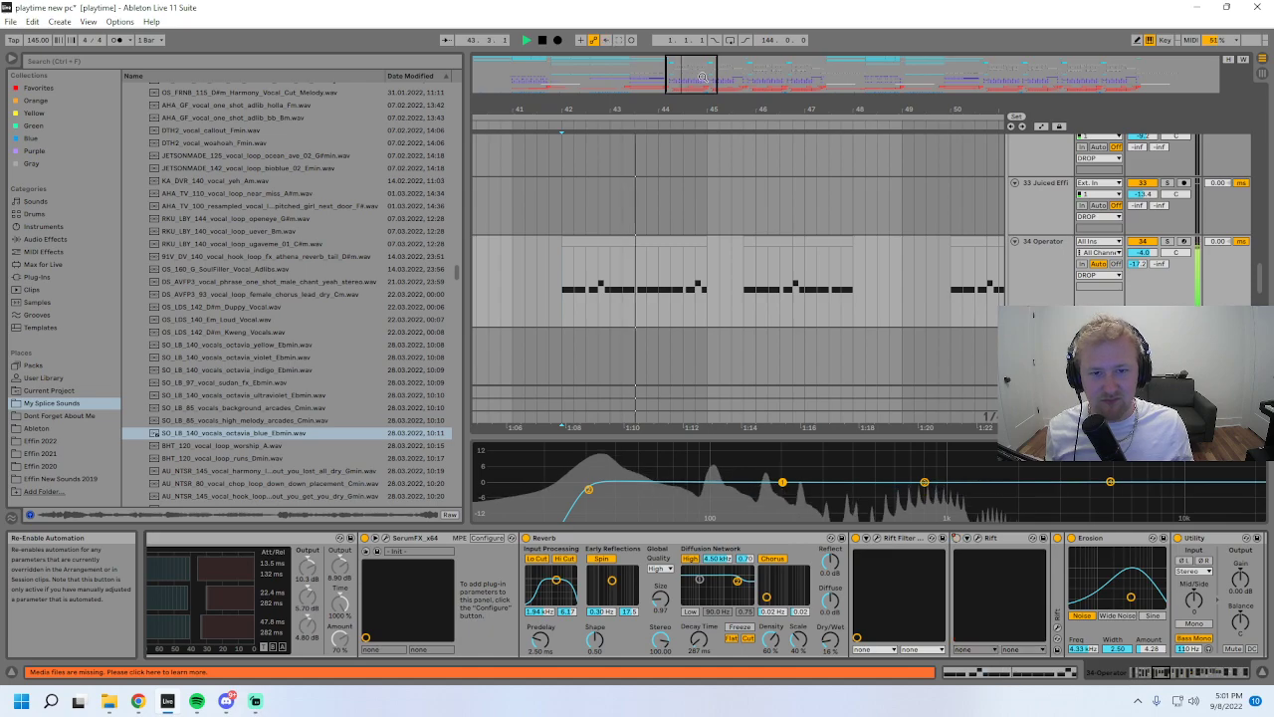
key("space")
- Play the Operator track from 42.1.1 and switch on the Vinyl Distortion rack near the start of its device chain
key("minus")
left_click(691, 299)
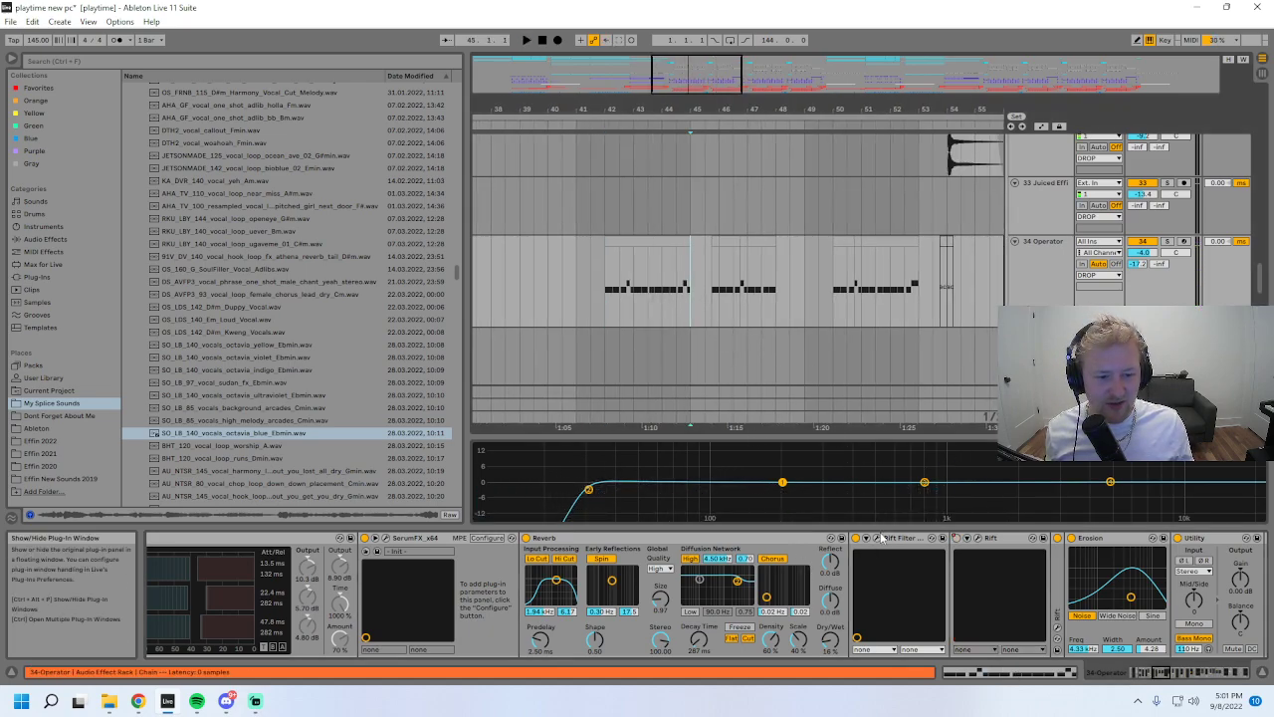
key("ctrl+alt+l")
key("ctrl+alt+l")
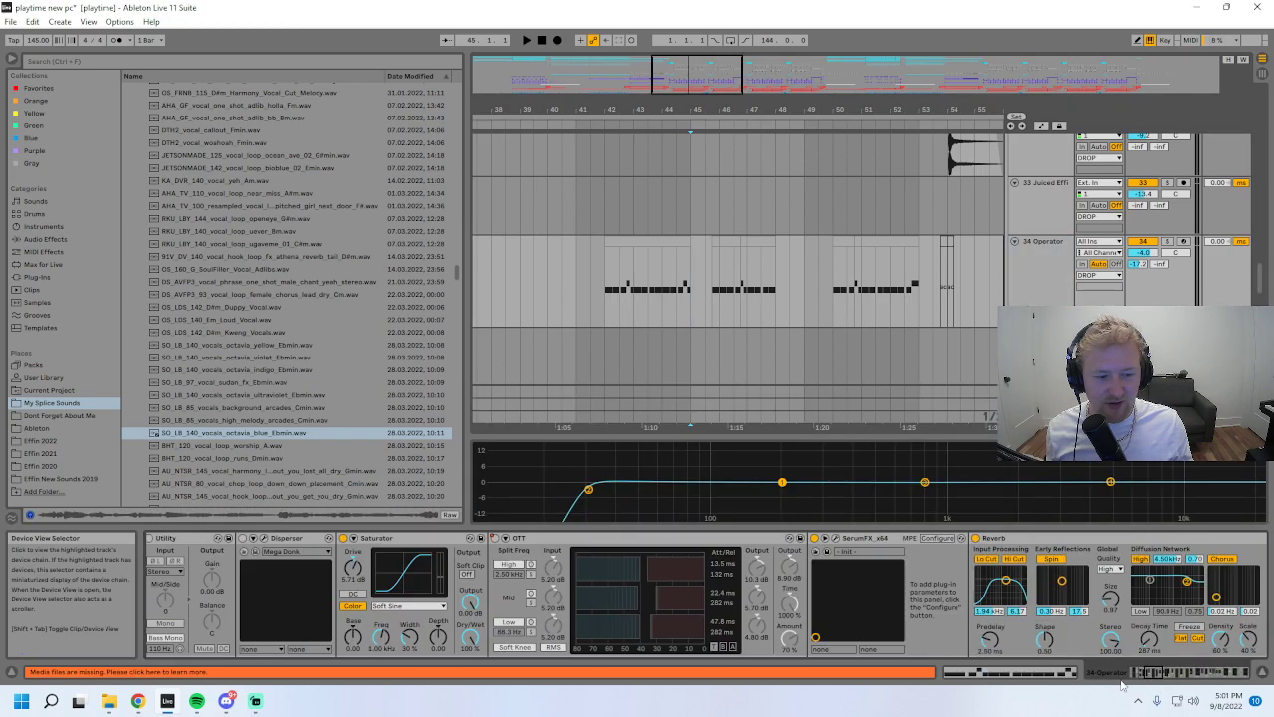
left_click(605, 296)
key("space")
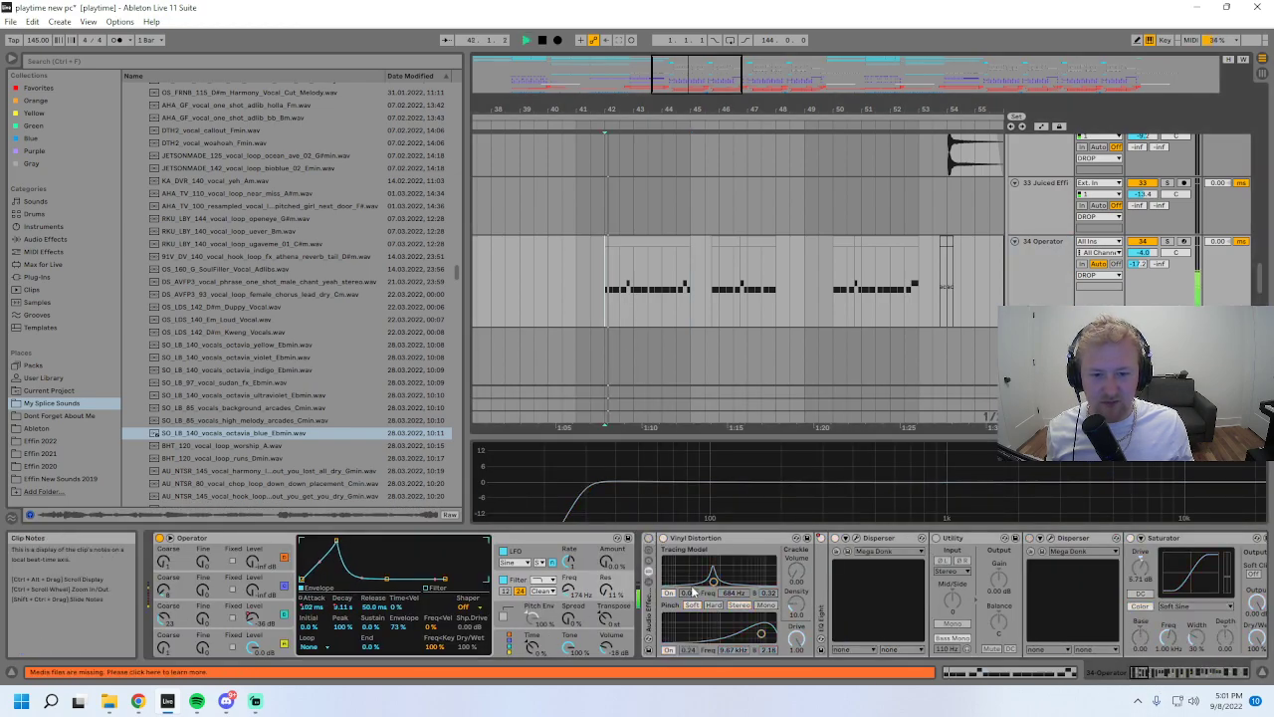
left_click(649, 539)
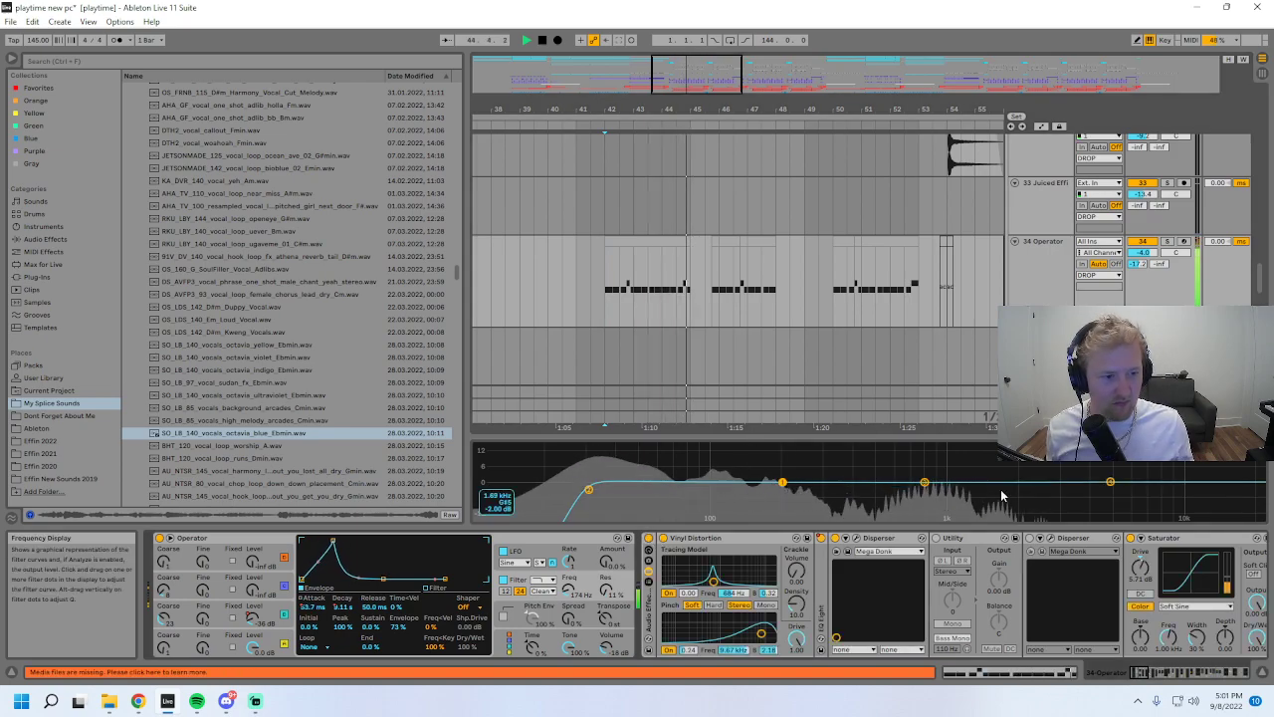
- Stop playback, hide the device view, and play saw wave ripper track 25 in solo from 44.4.1
key("ctrl+alt+l")
key("space")
left_click_drag(1260, 448, 1259, 336)
left_click_drag(665, 73, 712, 152)
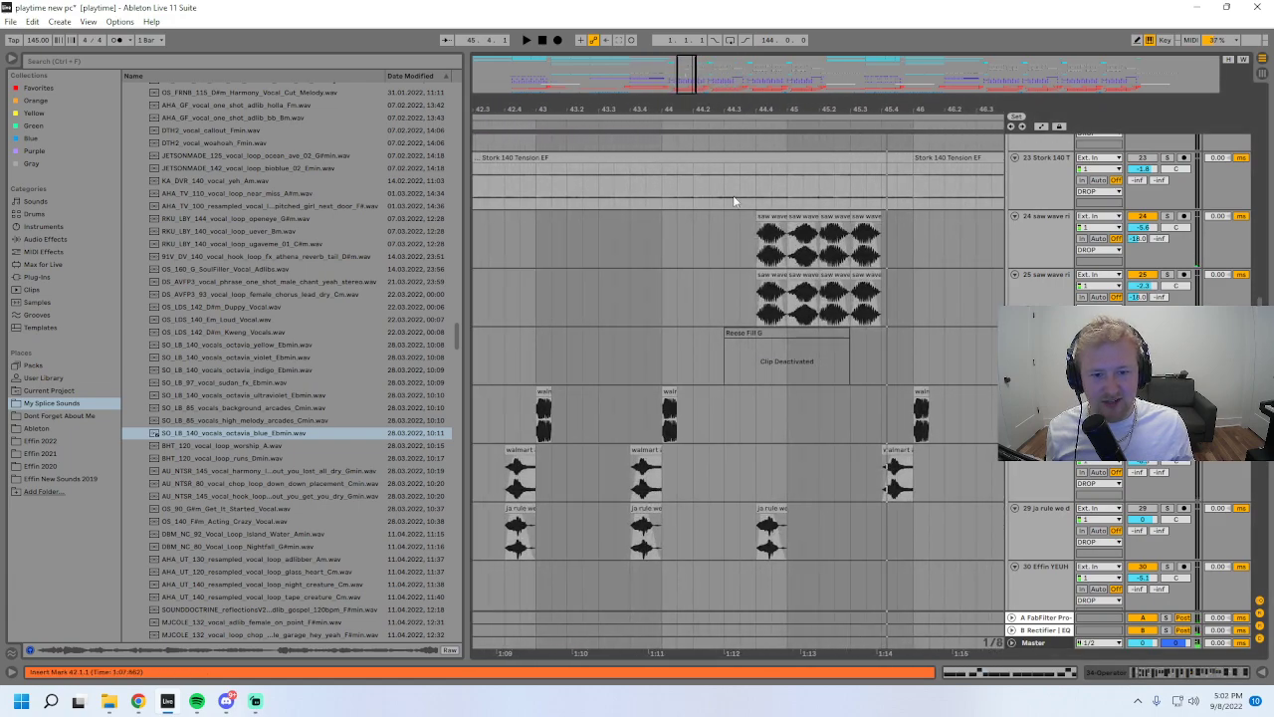
left_click(755, 312)
left_click(1167, 275)
key("space")
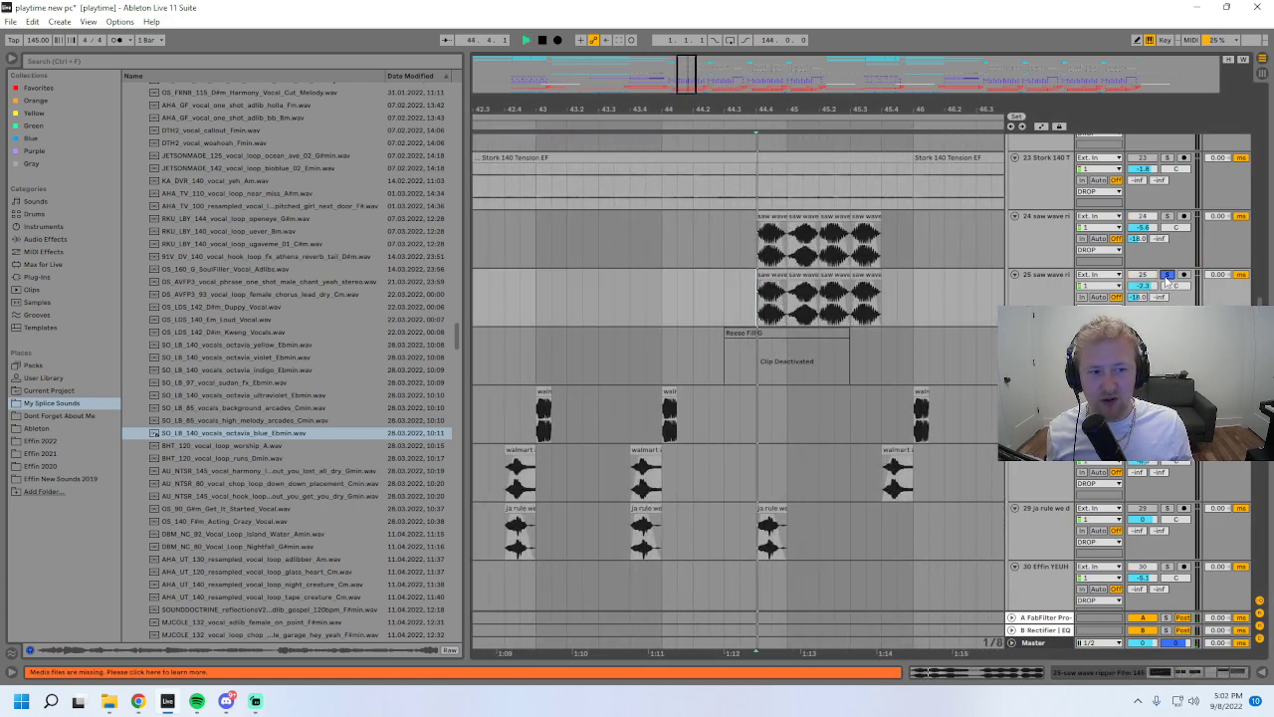
- Compare saw wave ripper tracks 24 and 25 by soloing them in turn from 44.4.1, and clear the solo
left_click(1168, 216)
left_click(1042, 239)
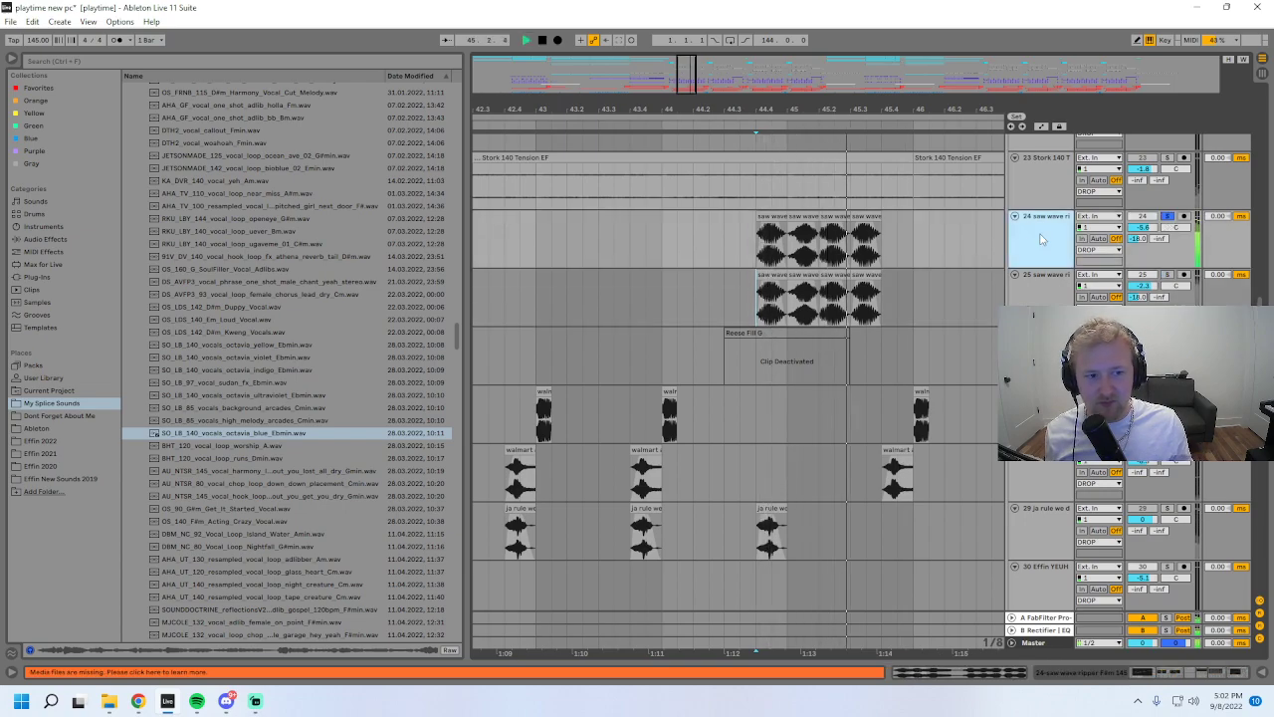
key("space")
left_click(1167, 275)
key("space")
key("space")
left_click(1168, 274)
- Inspect track 24's device chain up to Dumpster Fire, and listen to saw wave ripper track 25 in solo
double_click(1027, 241)
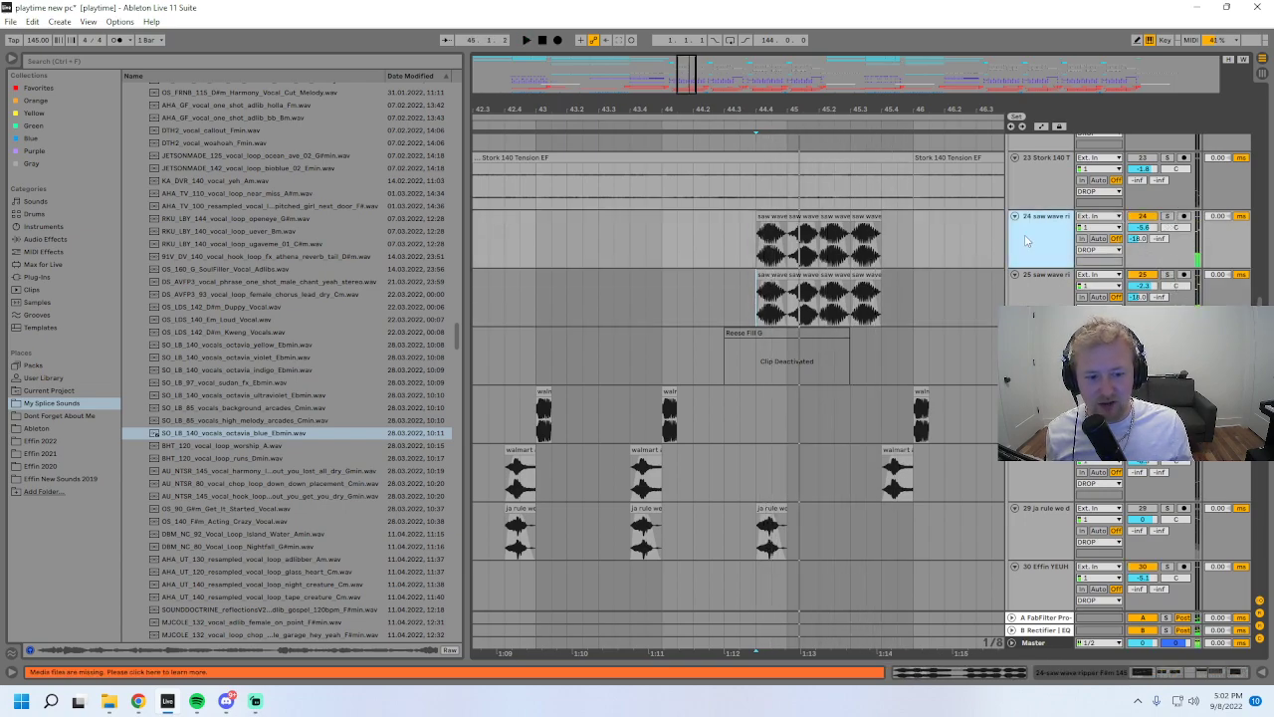
left_click(868, 540)
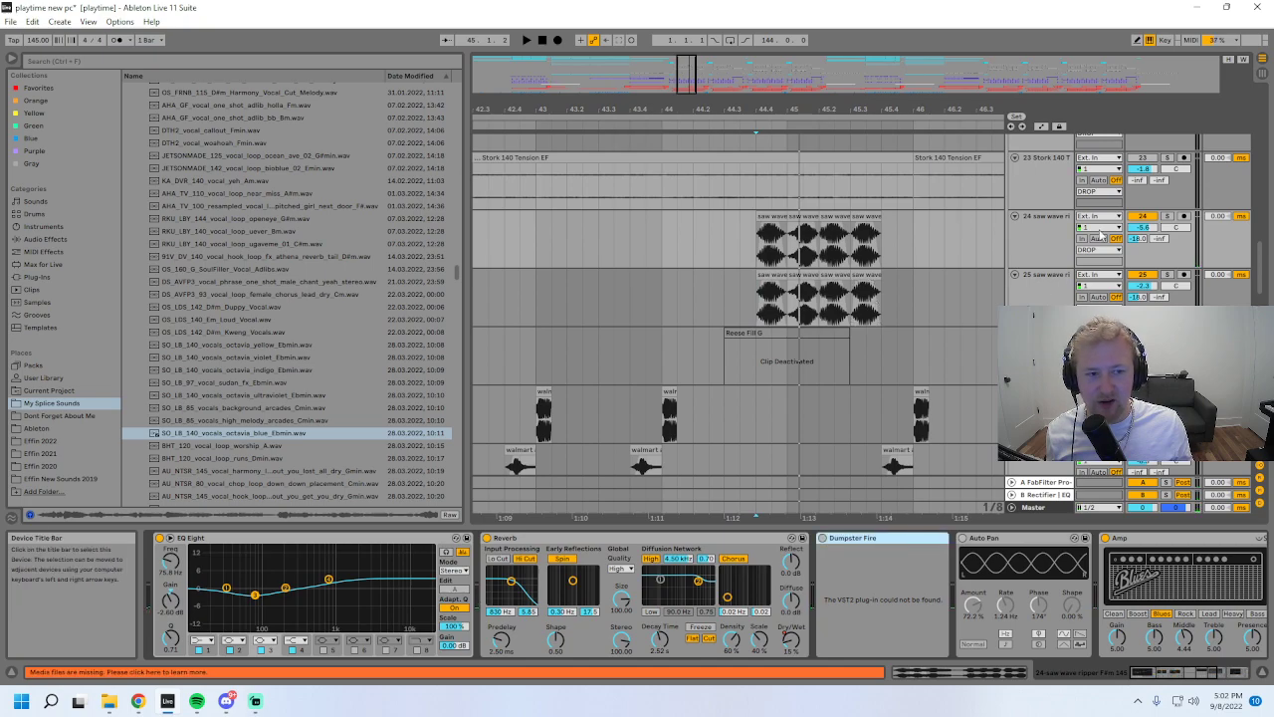
key("space")
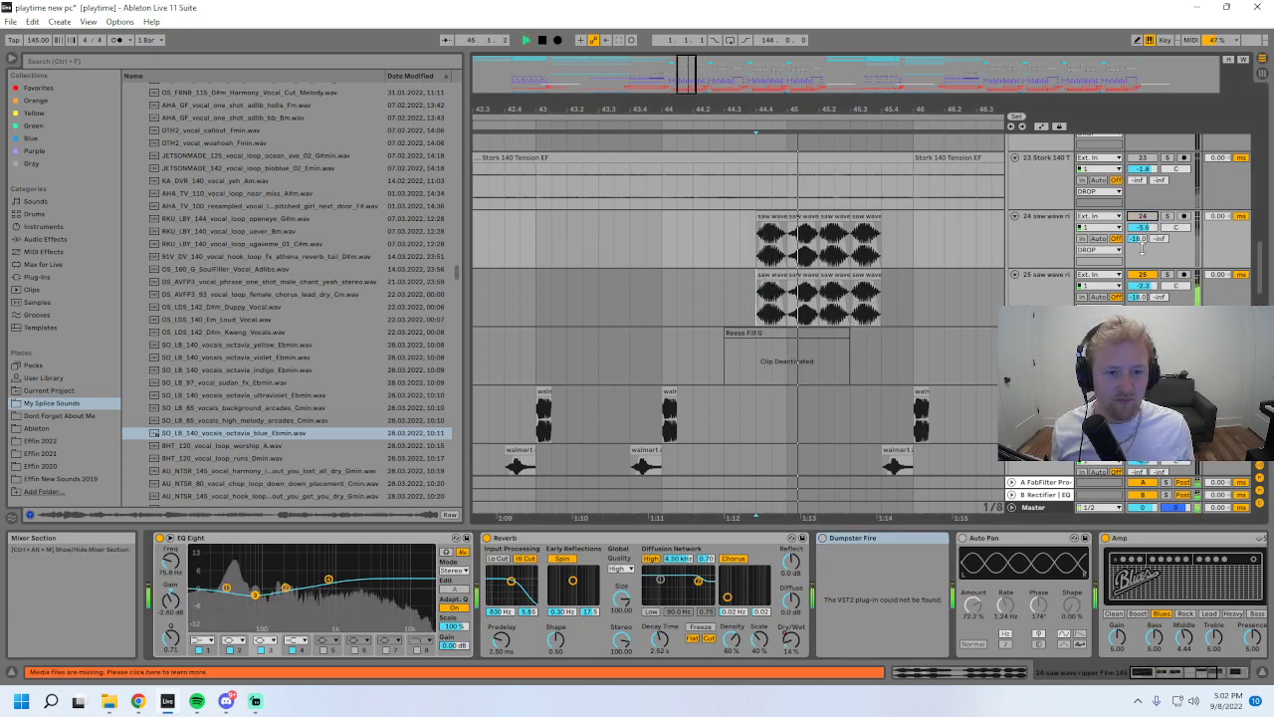
left_click(1168, 275)
key("space")
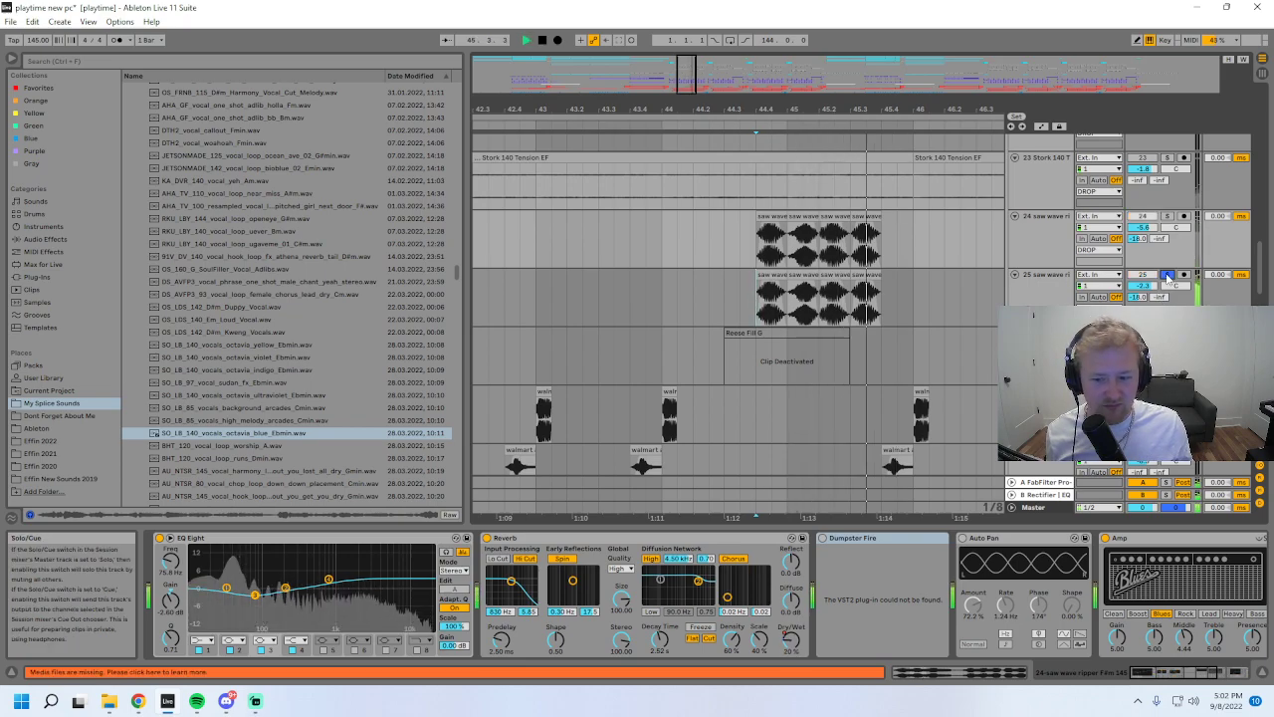
- Audition the walmart aweminus one-shots on tracks 27 and 28, starting at bar 42
left_click_drag(681, 73, 681, 45)
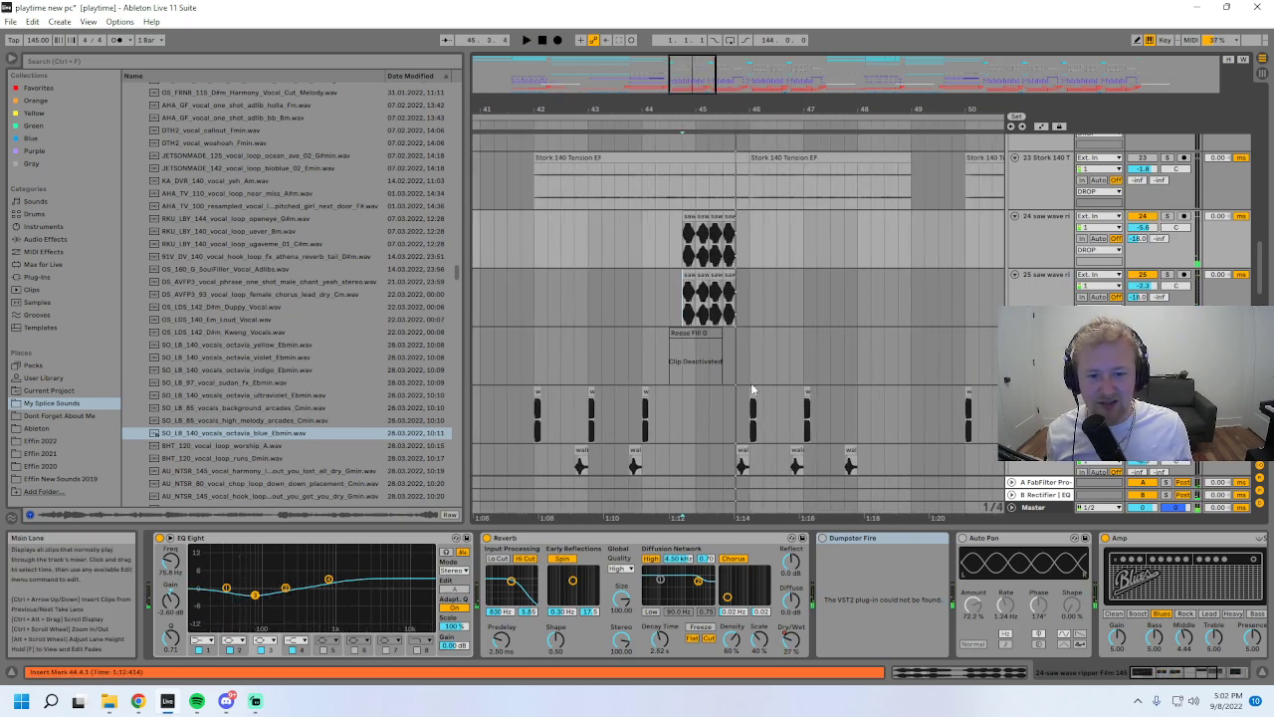
scroll(754, 389, "down", 1)
left_click(530, 345)
key("space")
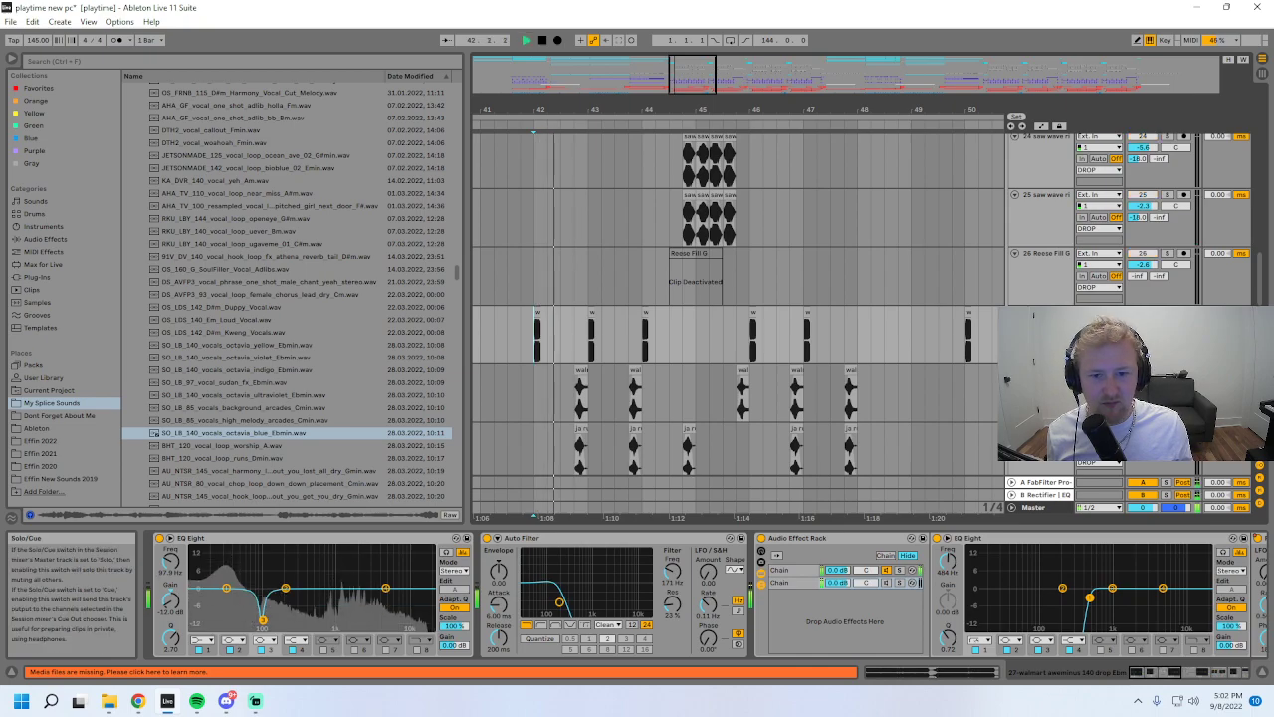
scroll(577, 338, "down", 1)
left_click(578, 336)
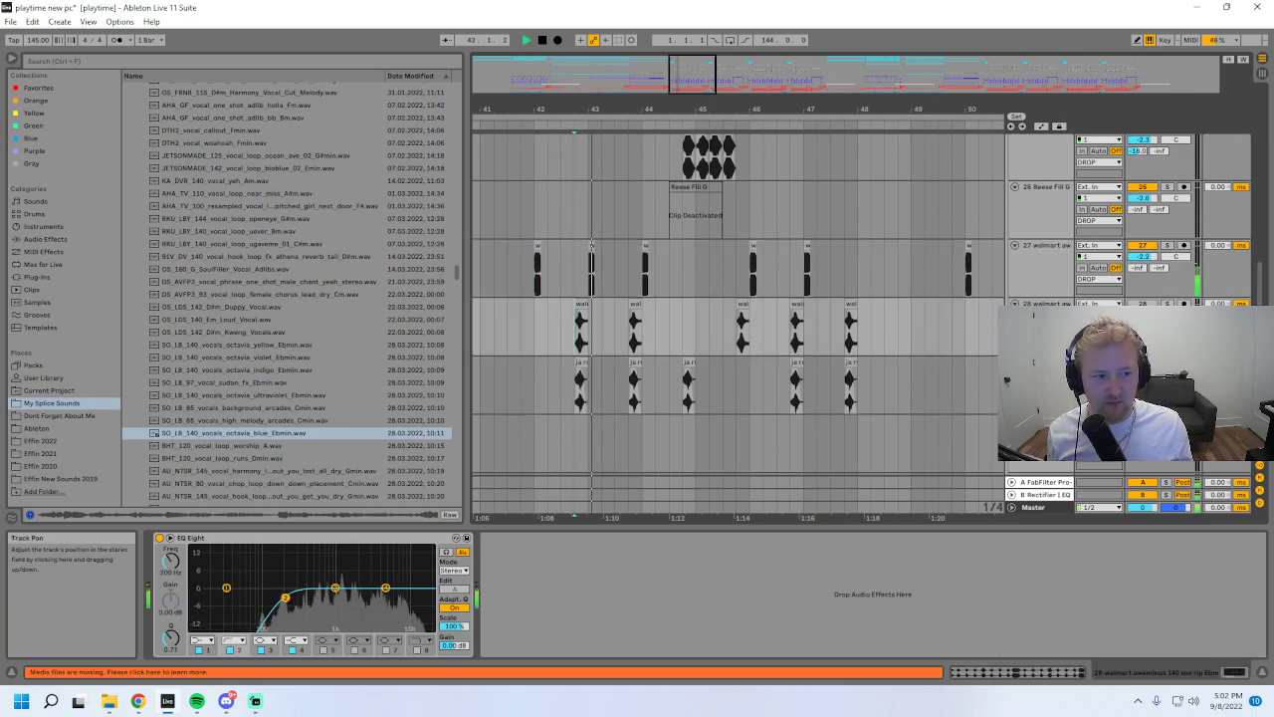
- Play Stork 140 track 43 from 42.4.1, and place the insert marker on the Kick/Snare group at 41.1.1
key("space")
scroll(578, 337, "down", 6)
key("space")
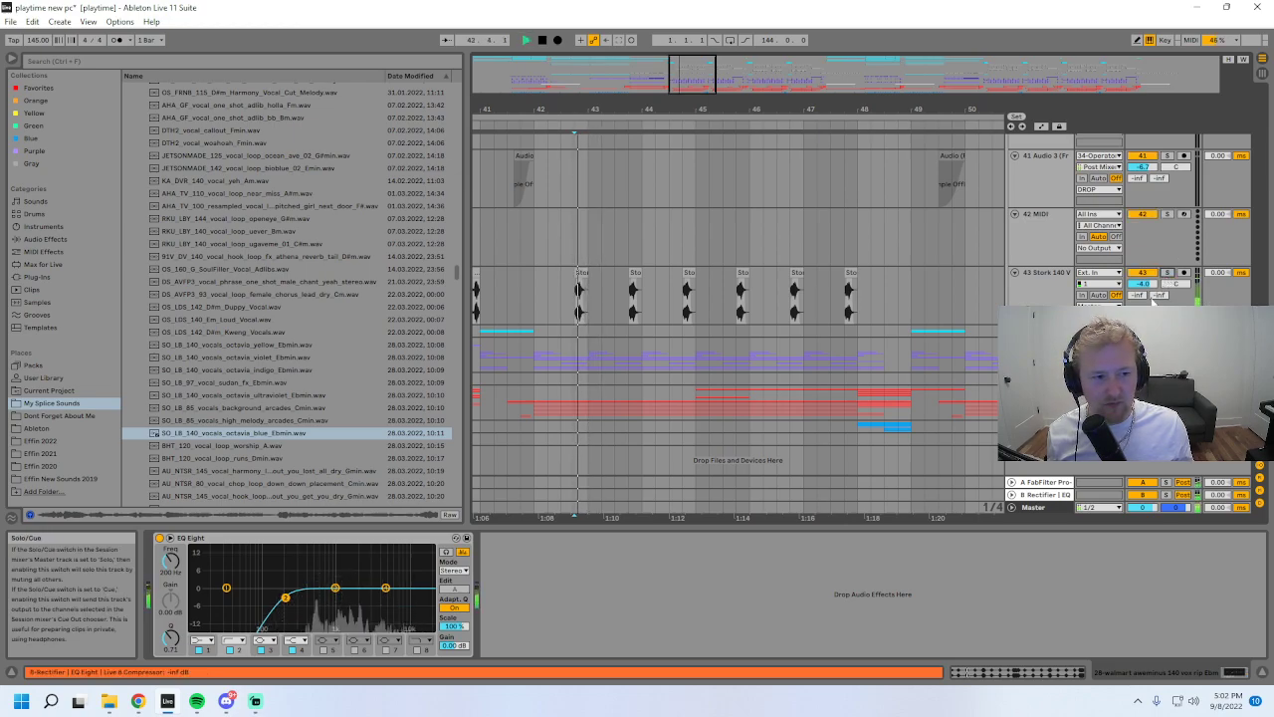
left_click(484, 355)
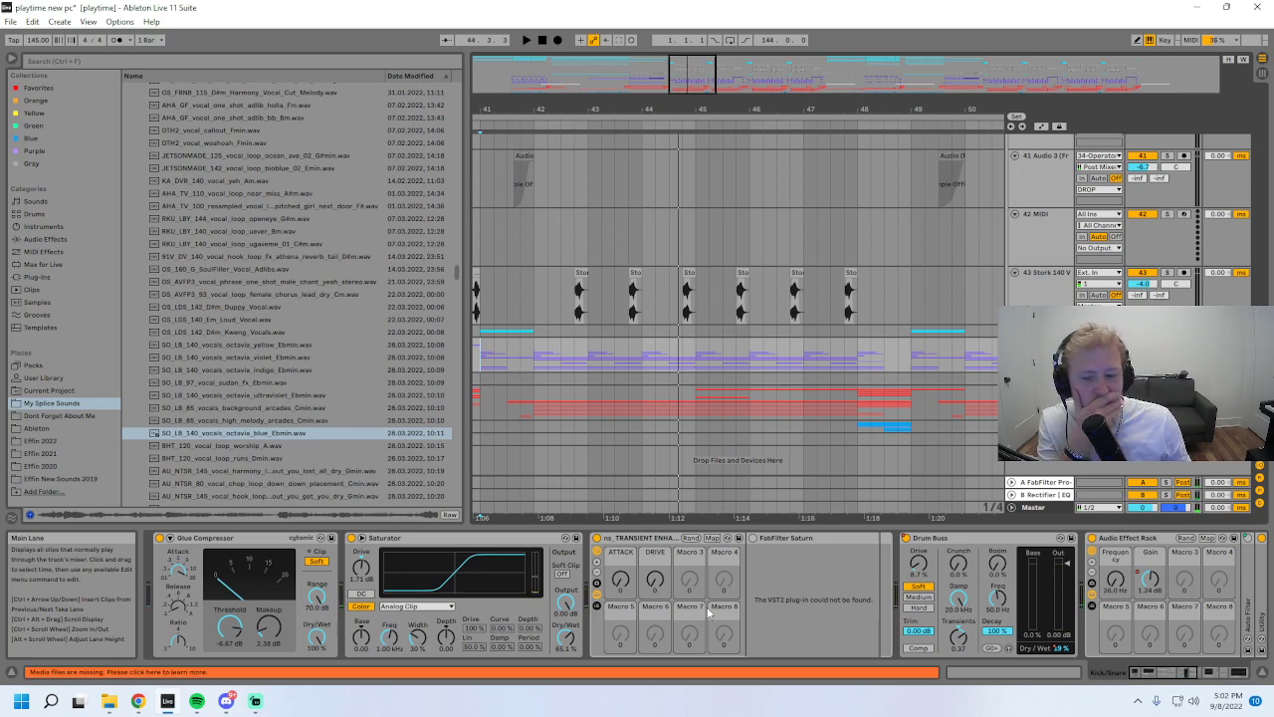
- Read the stream chat in Streamlabs Desktop, return to Ableton Live and play the Kick/Snare group from 41.1.1
left_click(255, 701)
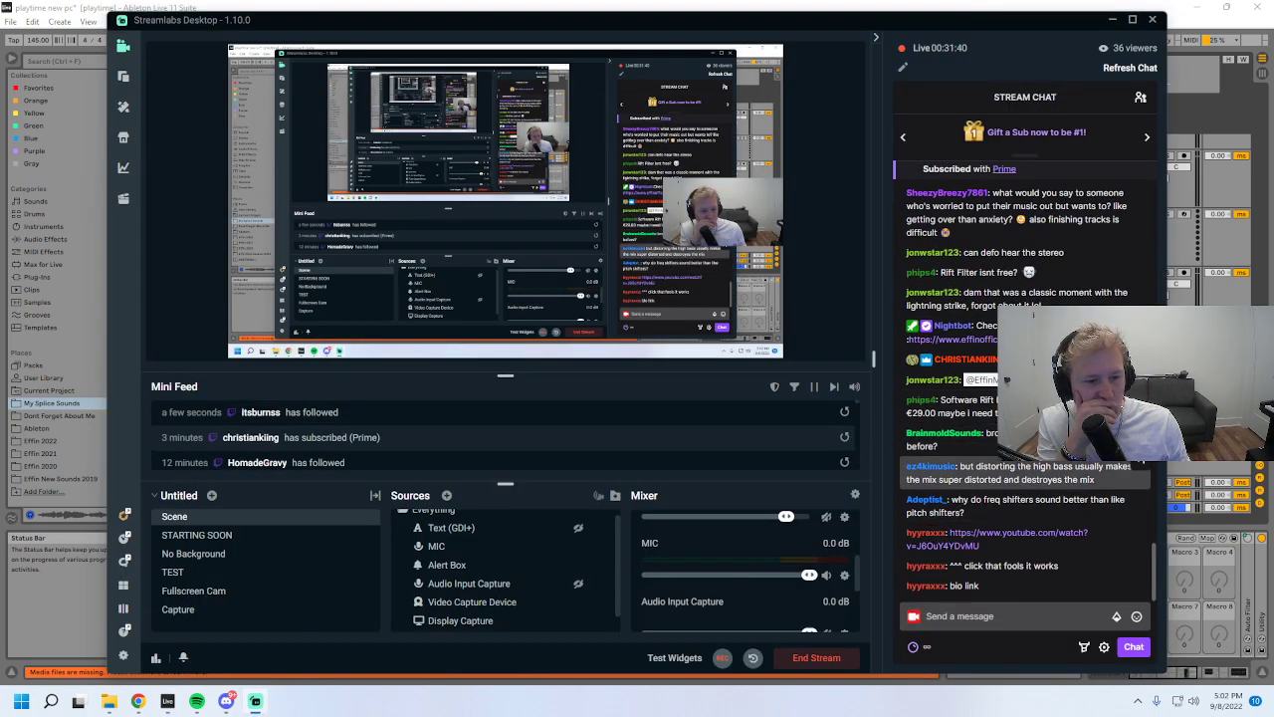
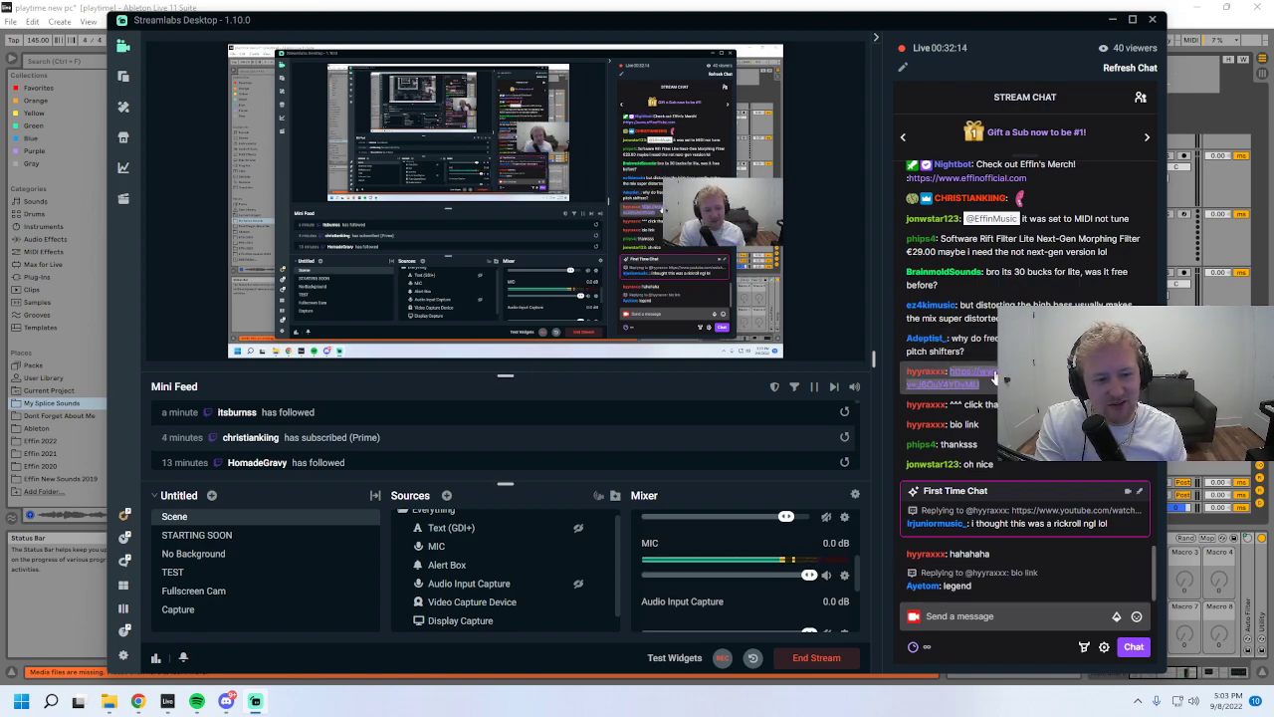
left_click(1192, 520)
key("space")
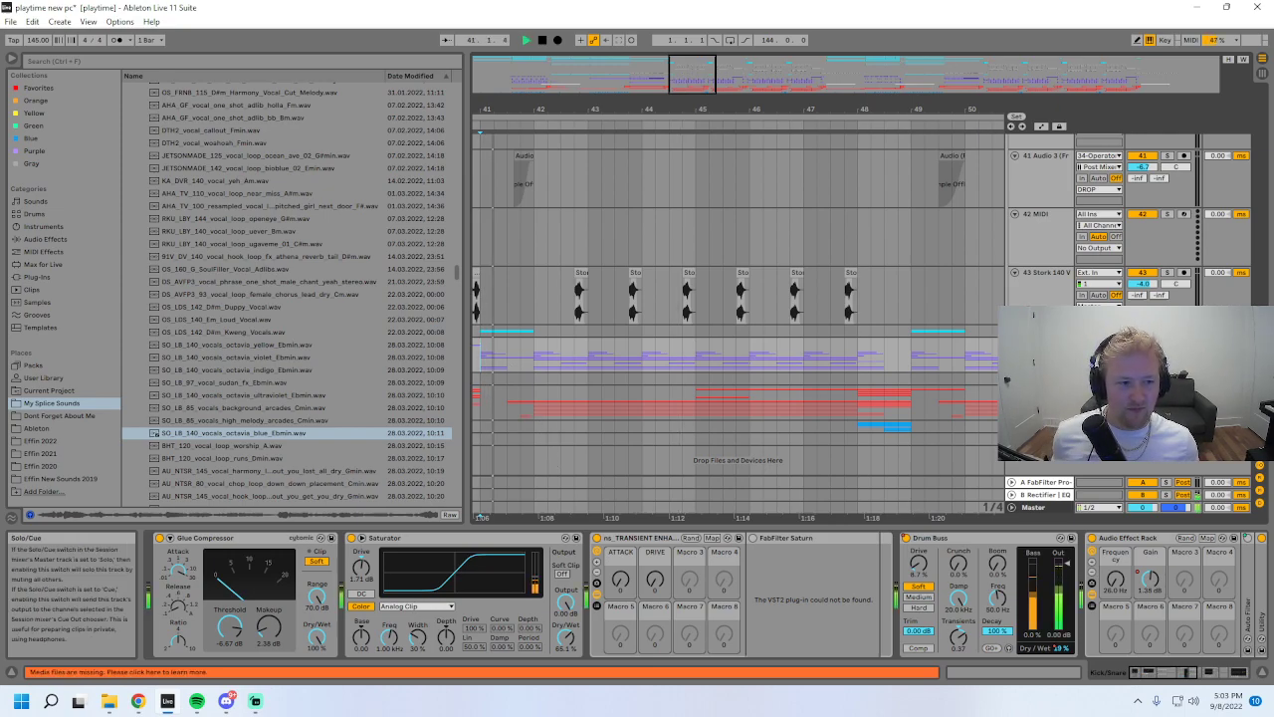
- Unfold the Kick/Snare group, stop playback, and unfold the walmart aweminus tops on track 60
left_click(1012, 343)
scroll(679, 314, "down", 1)
scroll(682, 319, "down", 1)
left_click_drag(742, 110, 795, 108)
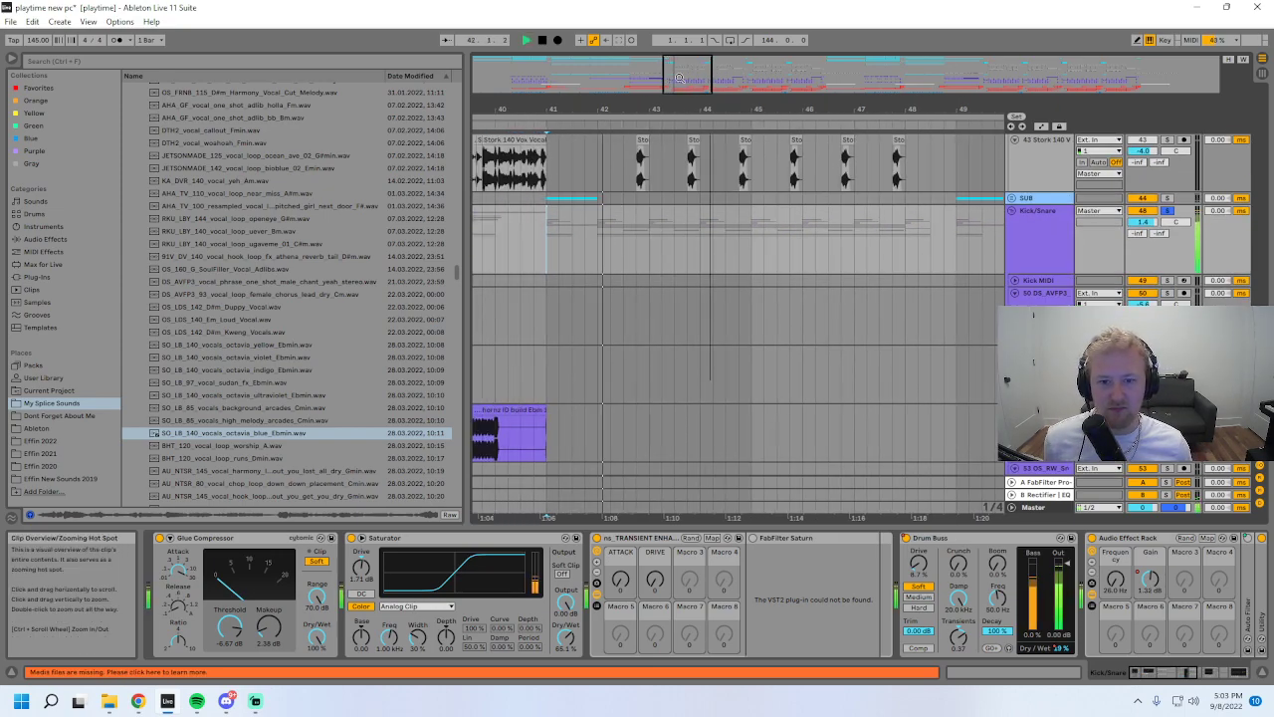
scroll(918, 395, "down", 4)
scroll(911, 401, "down", 3)
key("space")
left_click_drag(675, 113, 761, 157)
left_click(1014, 244)
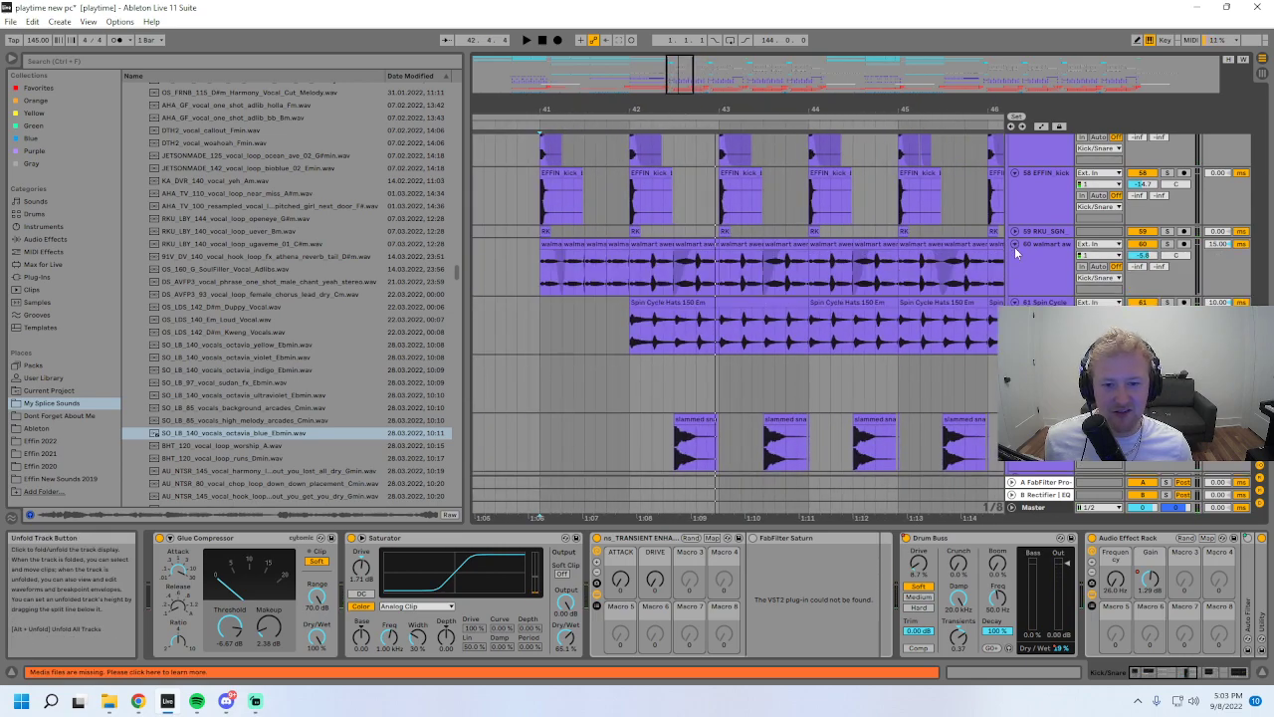
- Highlight the chopped walmart aweminus 140 tops clips on track 60 from 41.1.1 onward, and clear the selection
left_click(580, 207)
left_click_drag(670, 86, 673, 68)
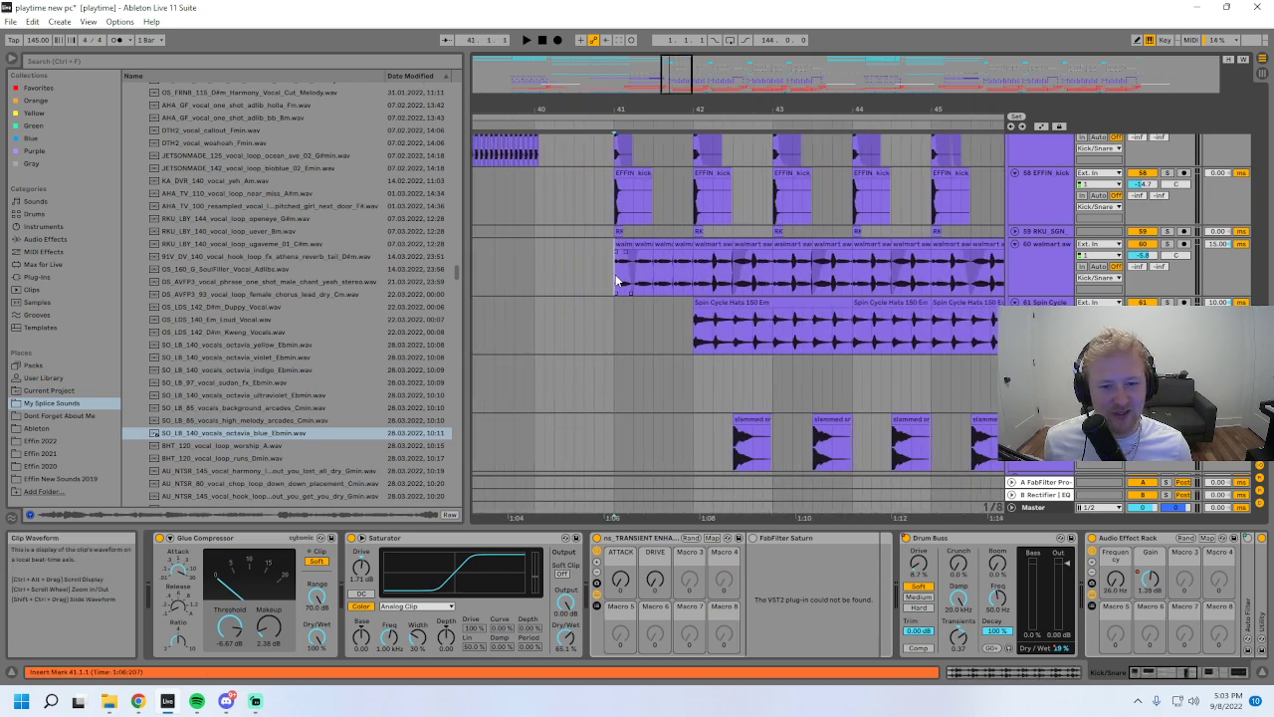
left_click(657, 291)
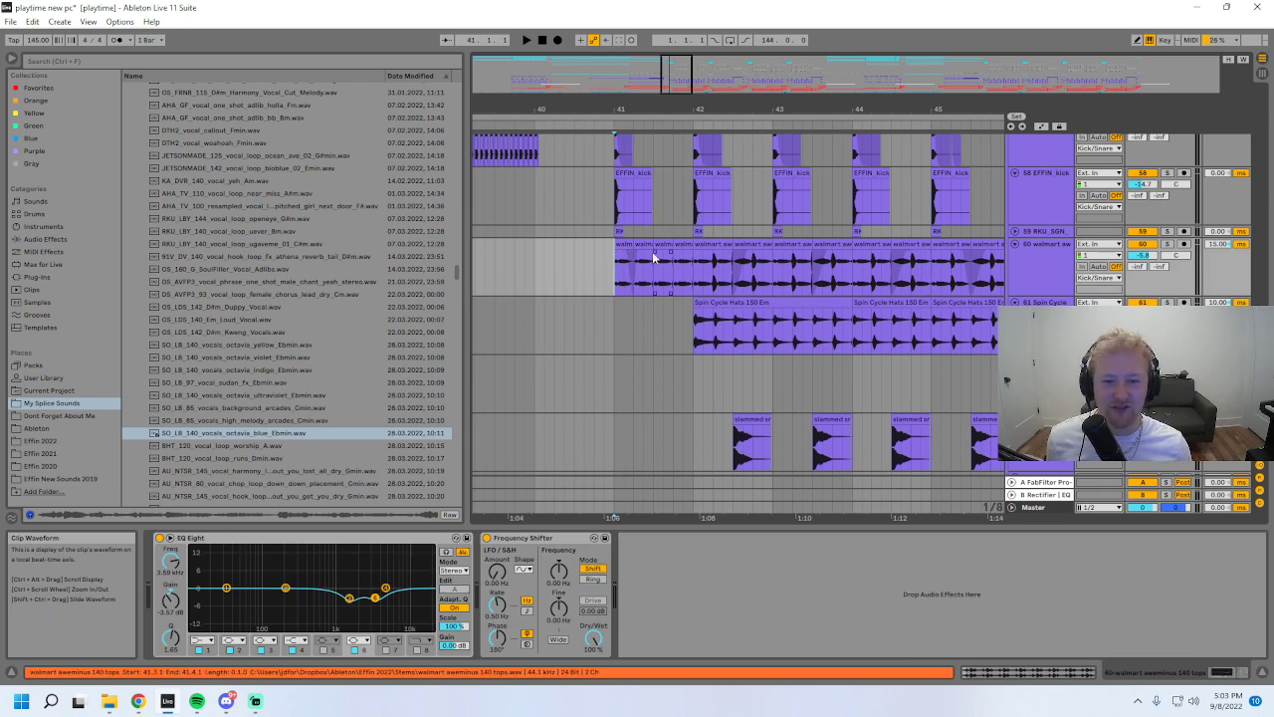
left_click_drag(615, 270, 809, 277)
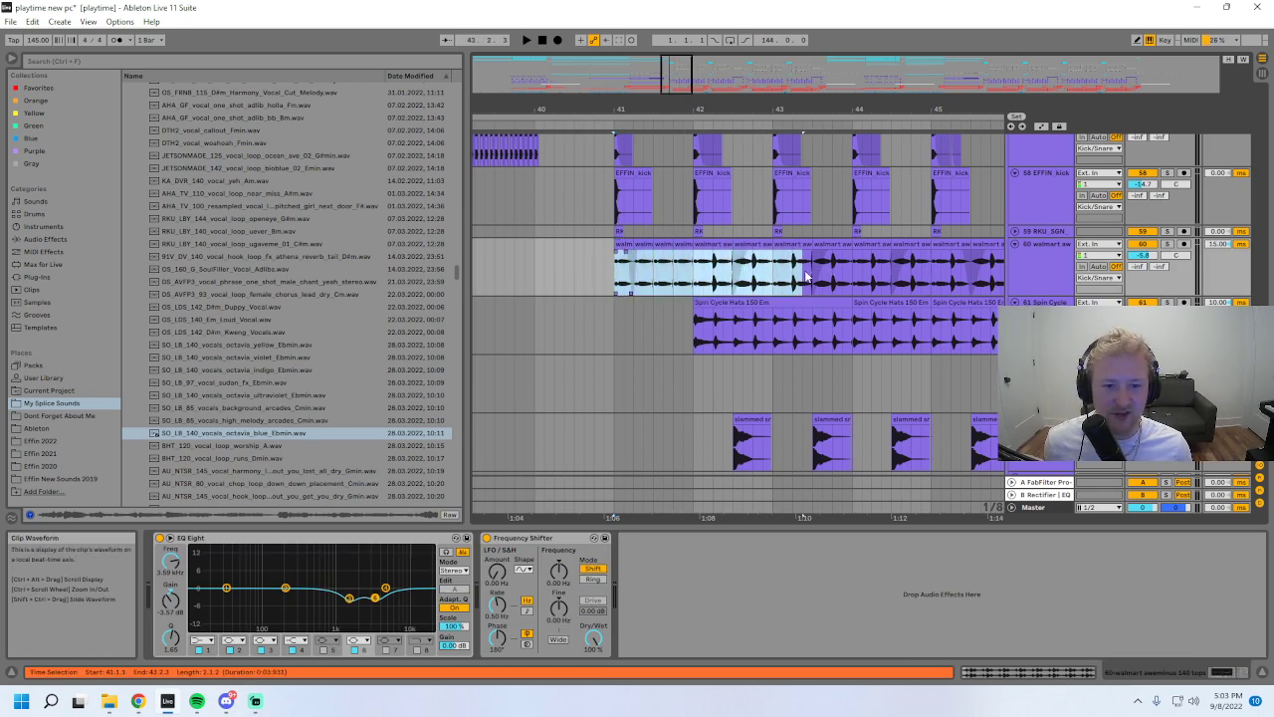
left_click_drag(673, 89, 675, 62)
left_click_drag(647, 288, 794, 284)
left_click(636, 285)
left_click_drag(636, 281, 1001, 279)
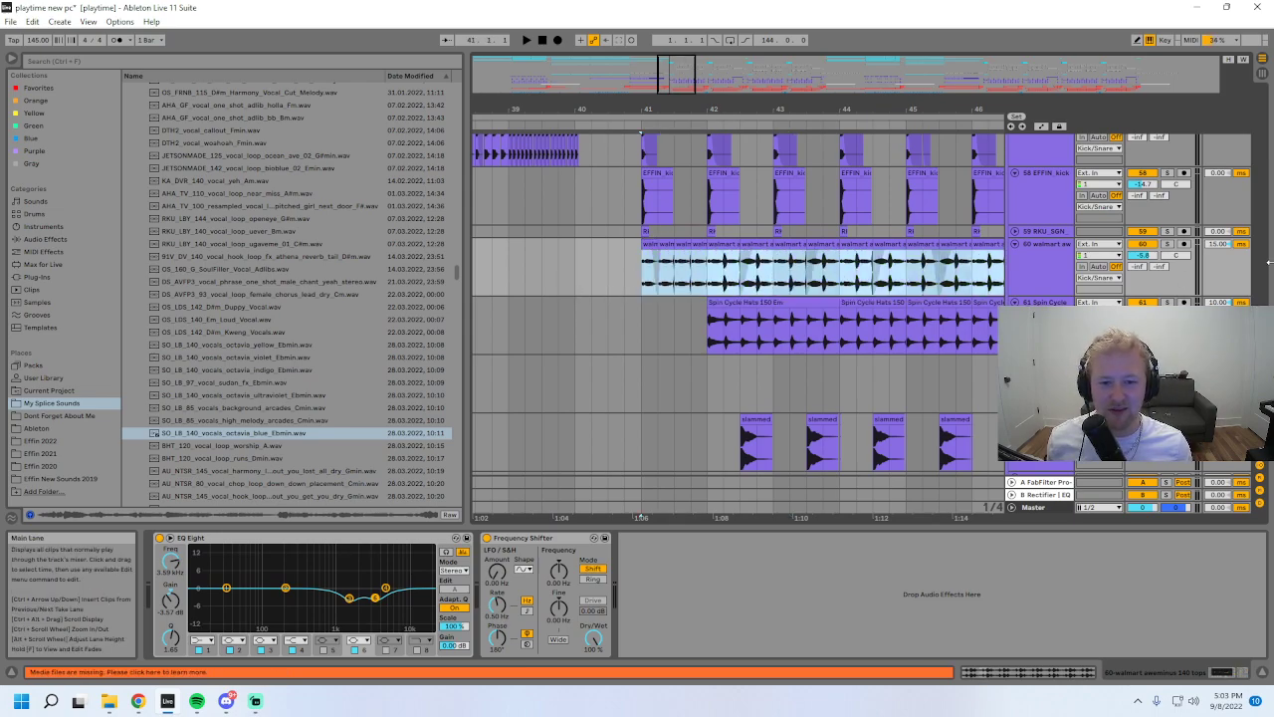
left_click(635, 266)
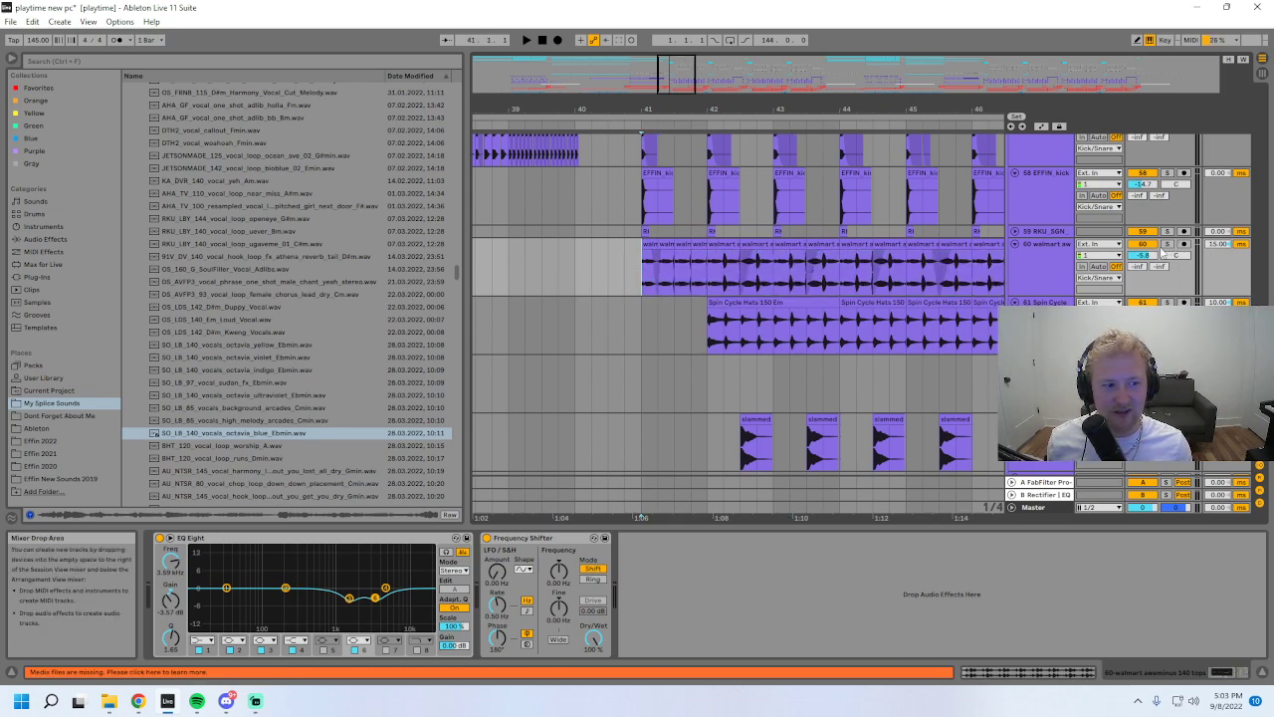
- Solo the walmart aweminus tops on track 60 and audition them from 42.1.1
key("space")
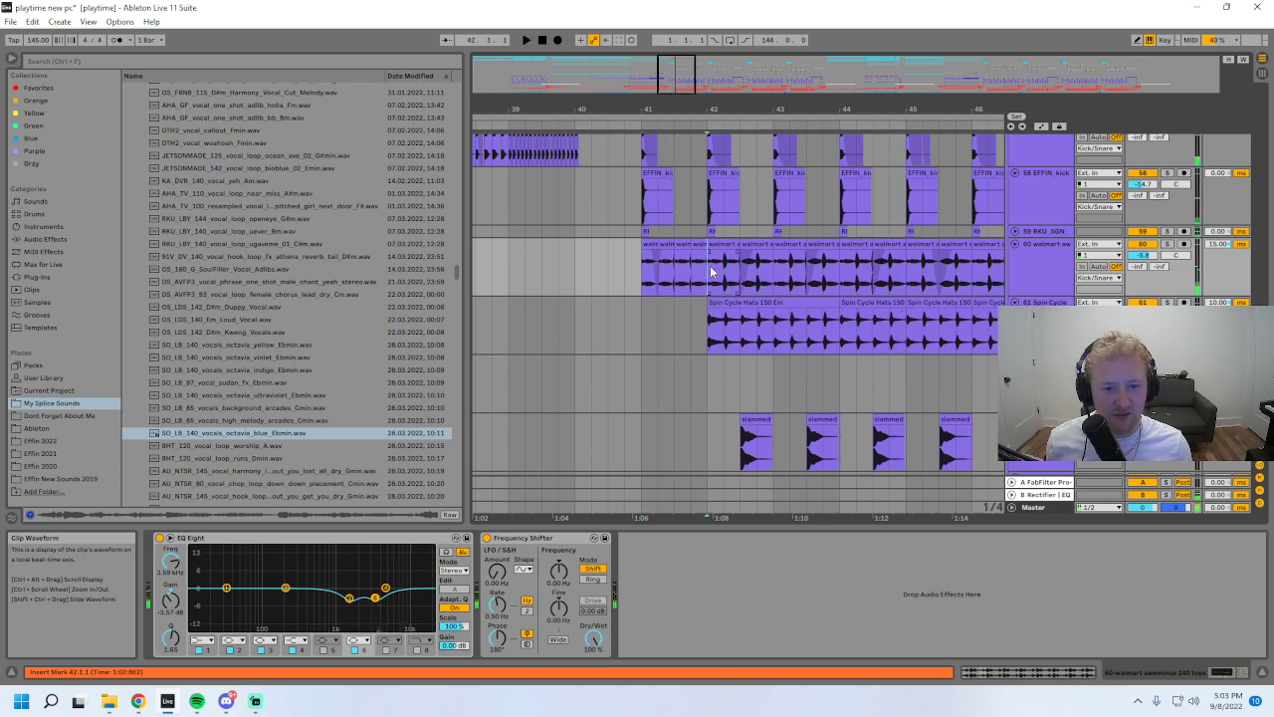
left_click(1168, 244)
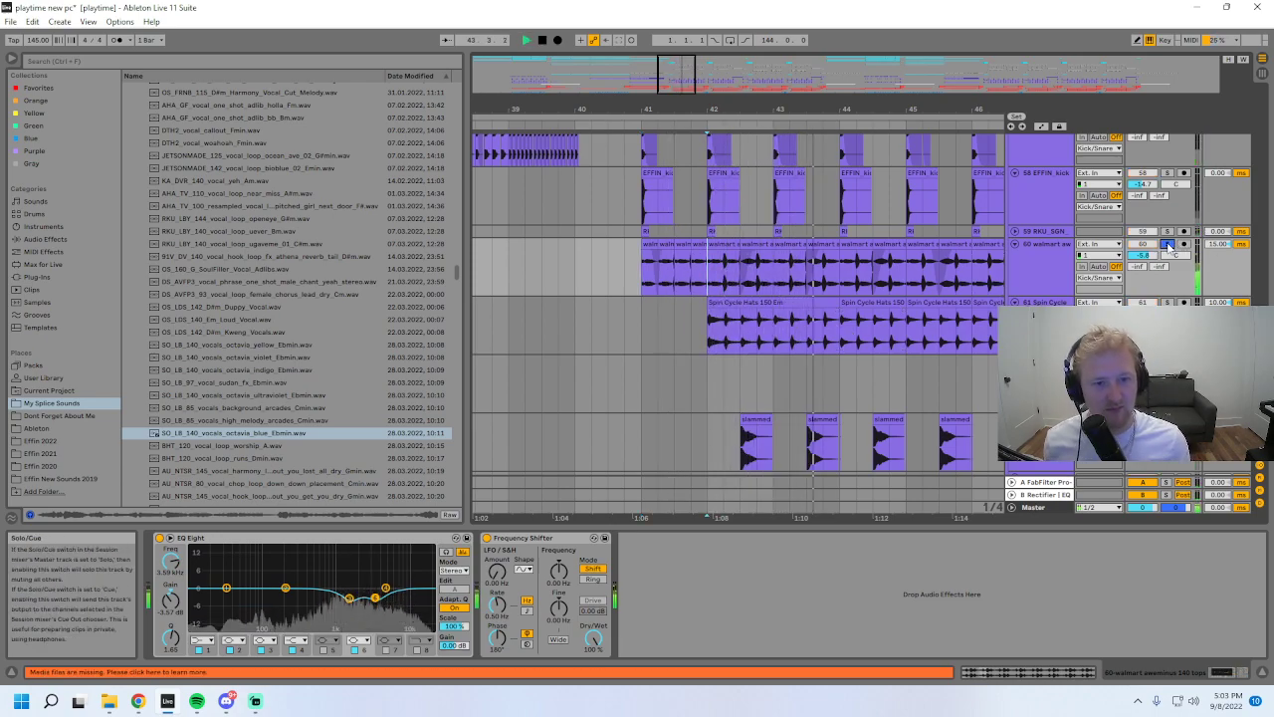
key("space")
scroll(792, 267, "up", 6)
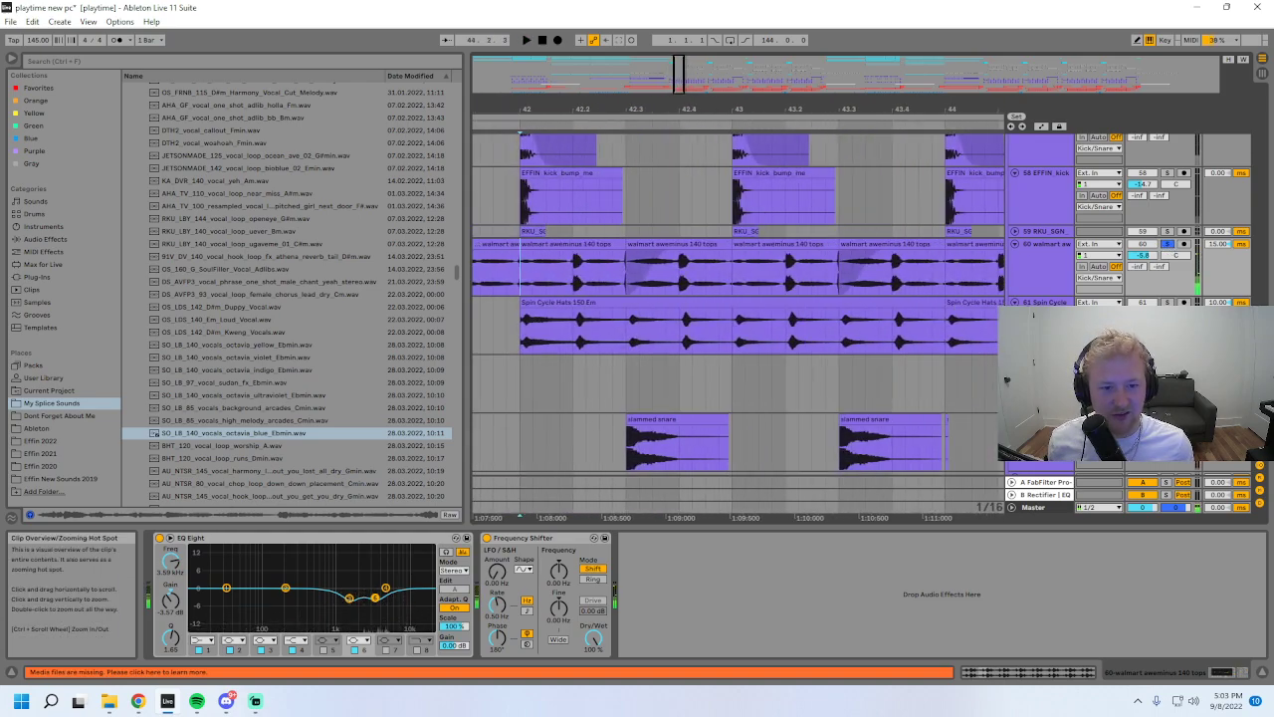
key("minus")
key("minus")
key("minus")
key("minus")
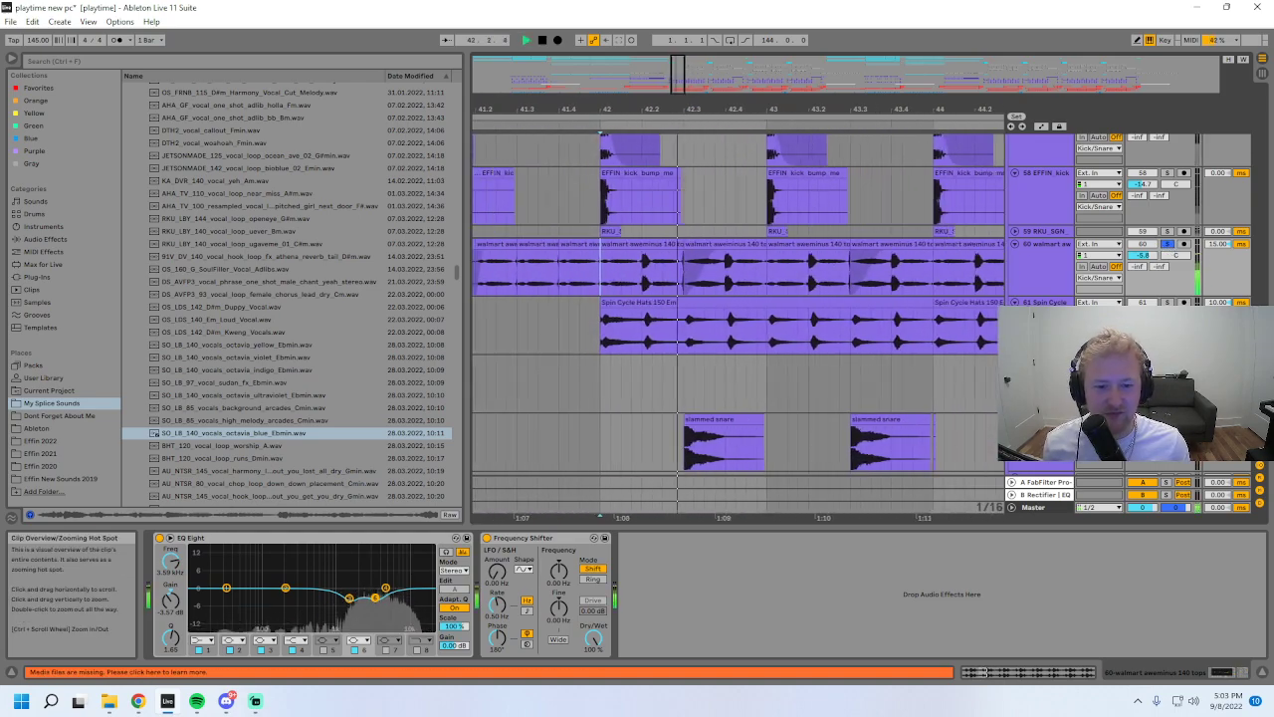
- Review the Kick/Snare group's tracks, and play the full drums from 42.1.1 to compare them with and without track 60's tops
scroll(1006, 379, "up", 10)
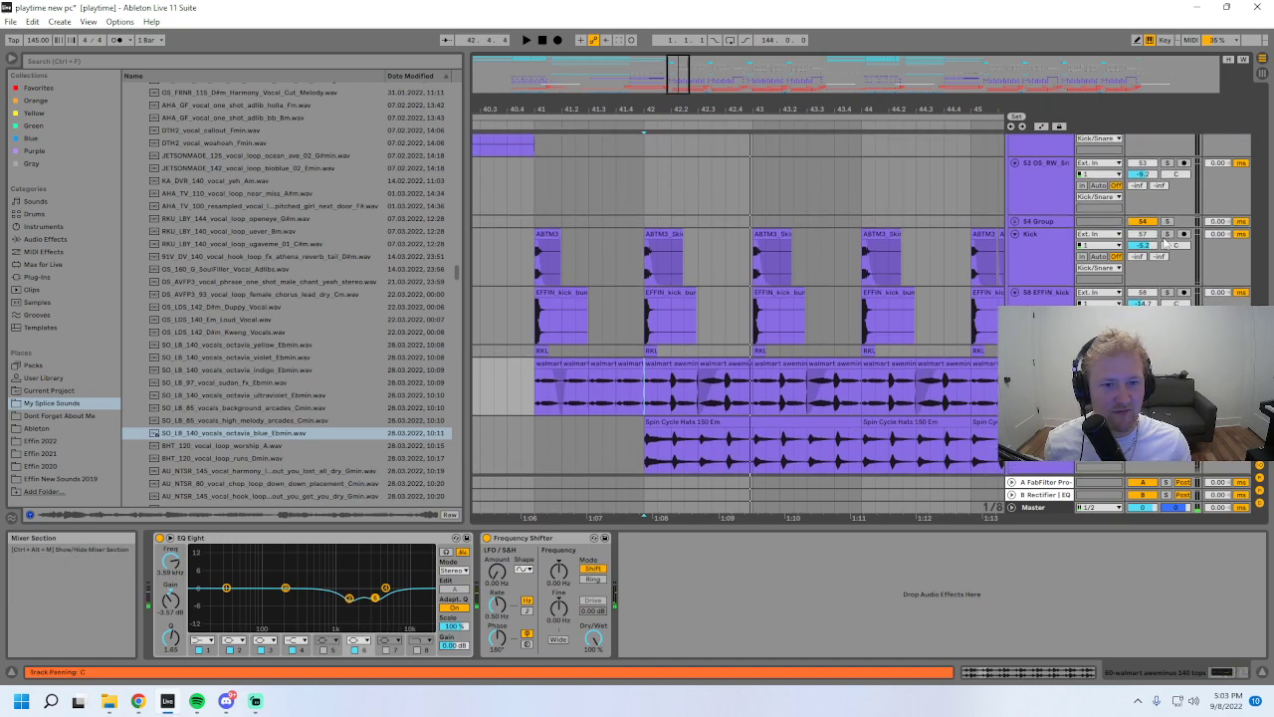
scroll(1006, 380, "up", 3)
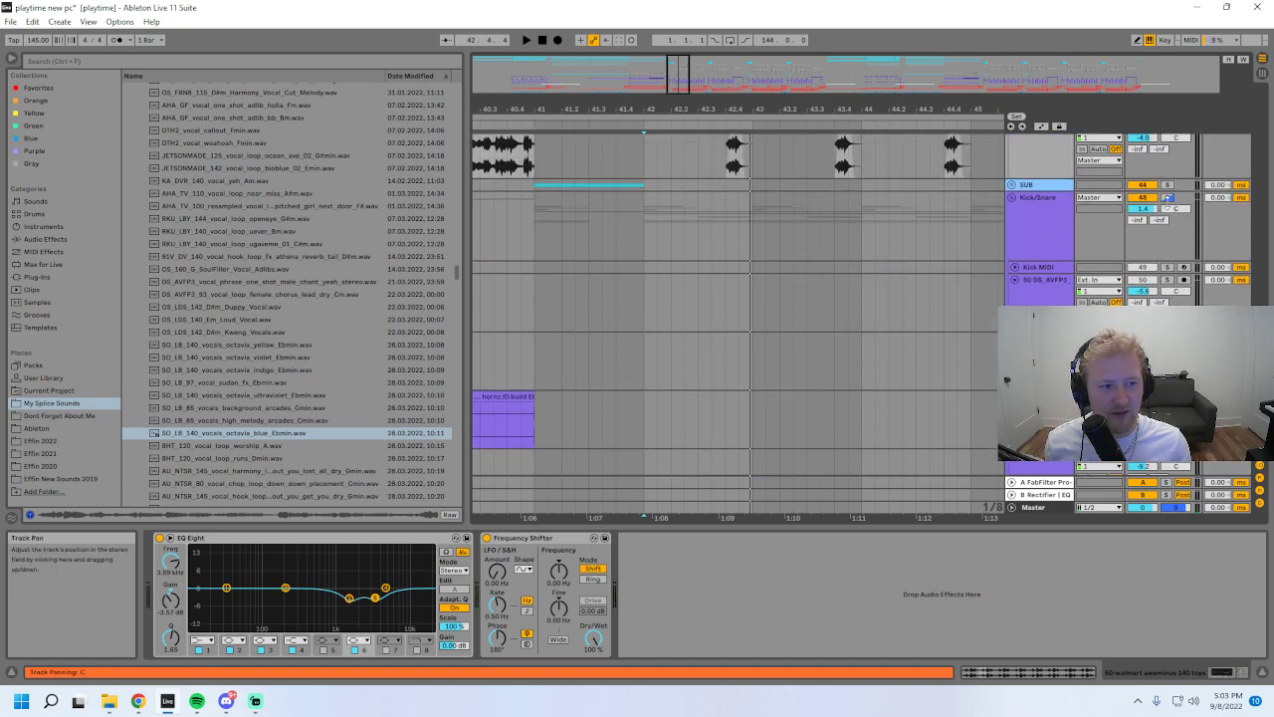
scroll(1006, 380, "down", 12)
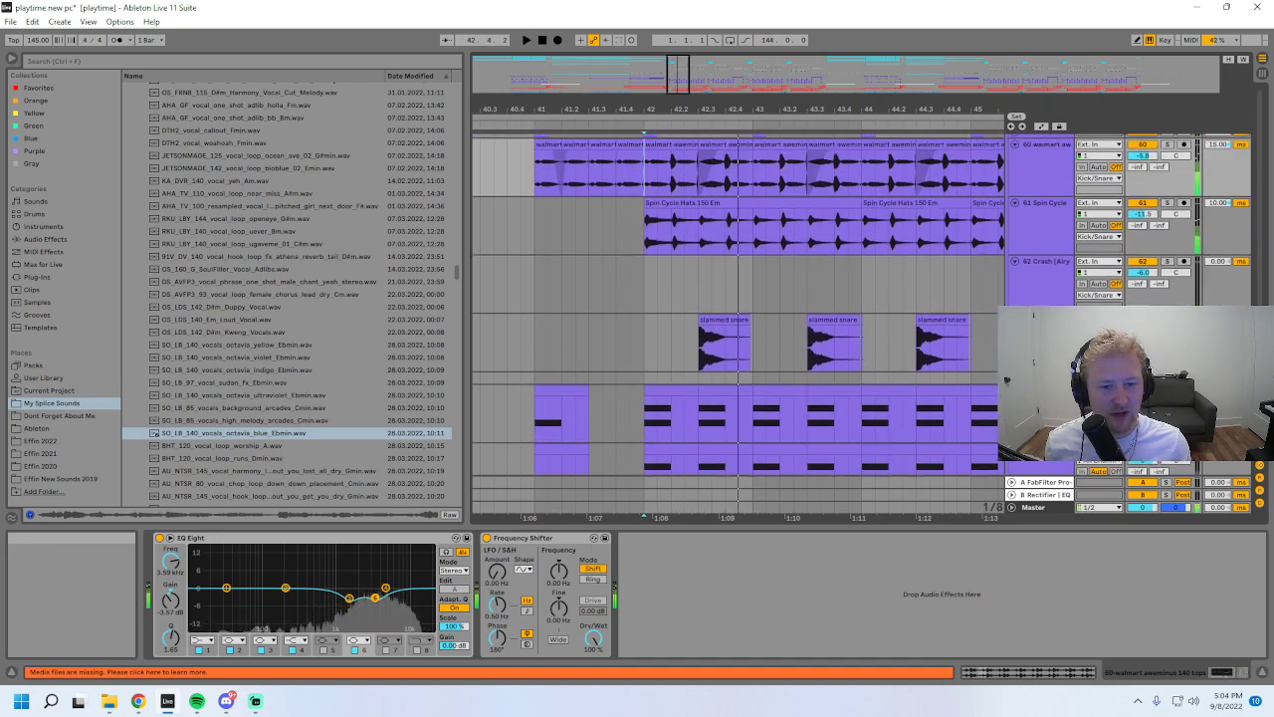
scroll(1006, 379, "up", 5)
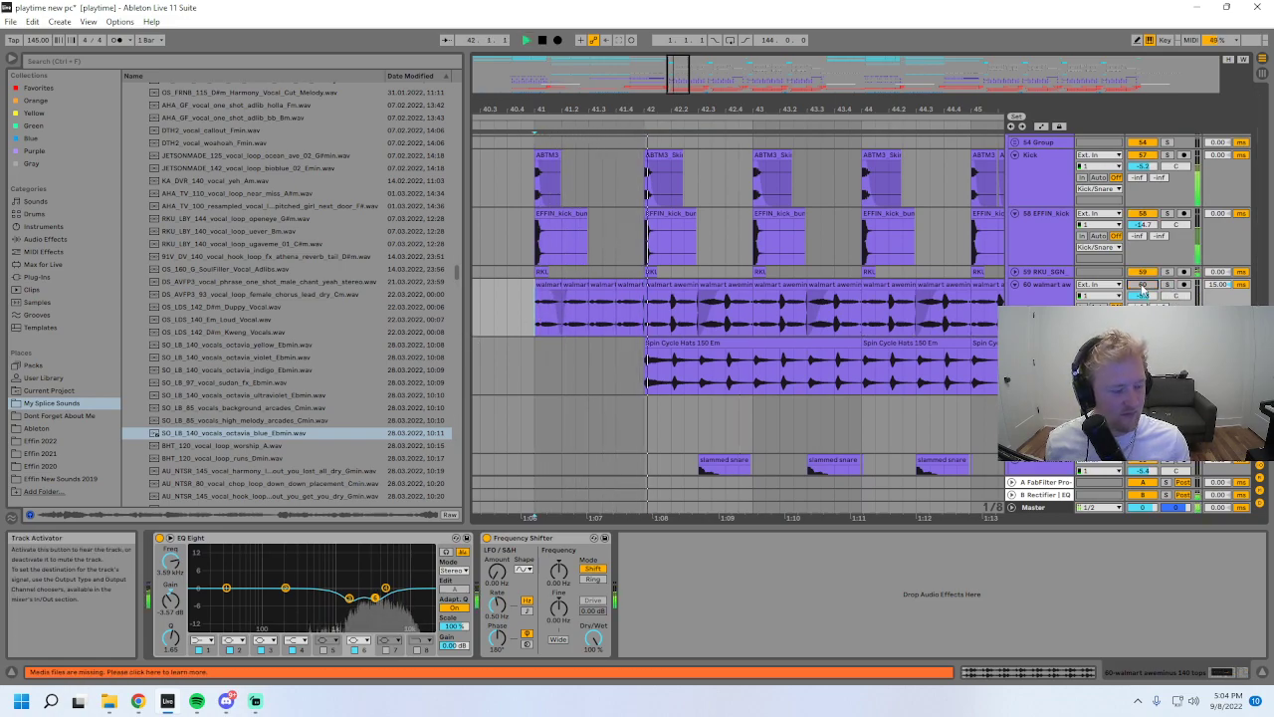
left_click(642, 318)
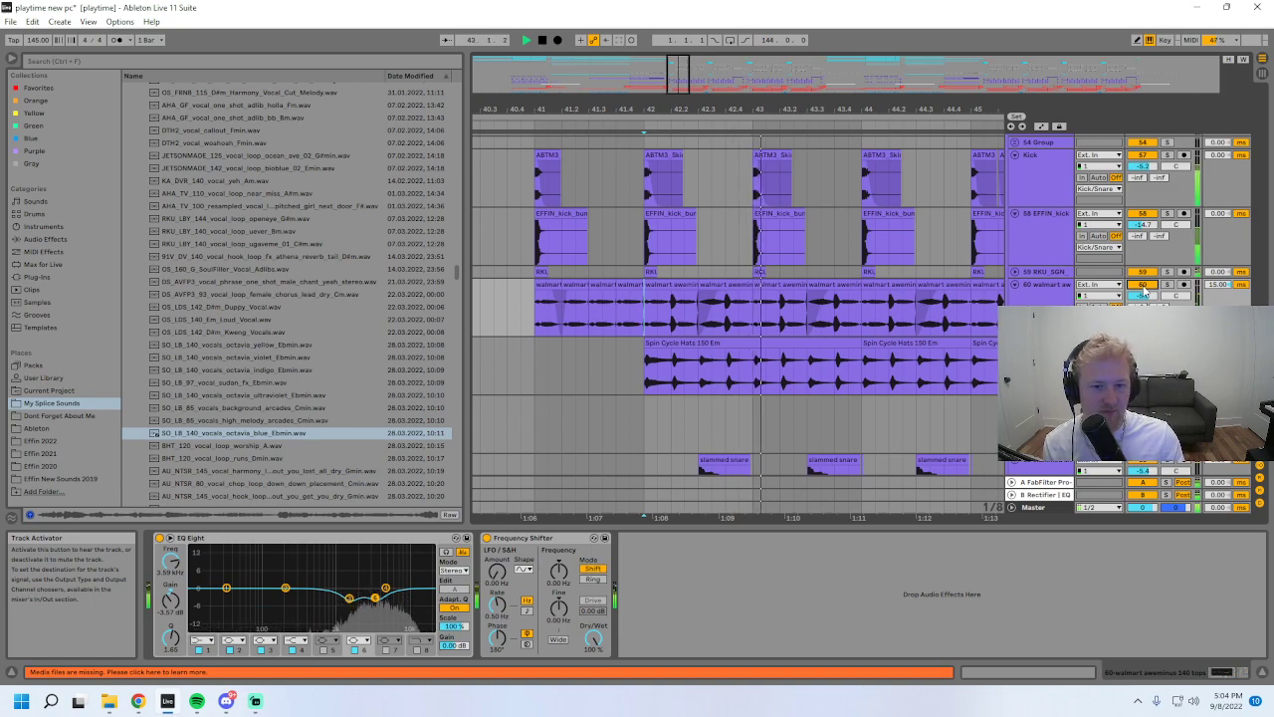
- Look over the Kick/Snare group's layers across bars 37 to 55, and set the insert marker at 48.1.1 on the Spin Cycle hats track
left_click_drag(846, 109, 686, 105)
left_click_drag(822, 527, 826, 546)
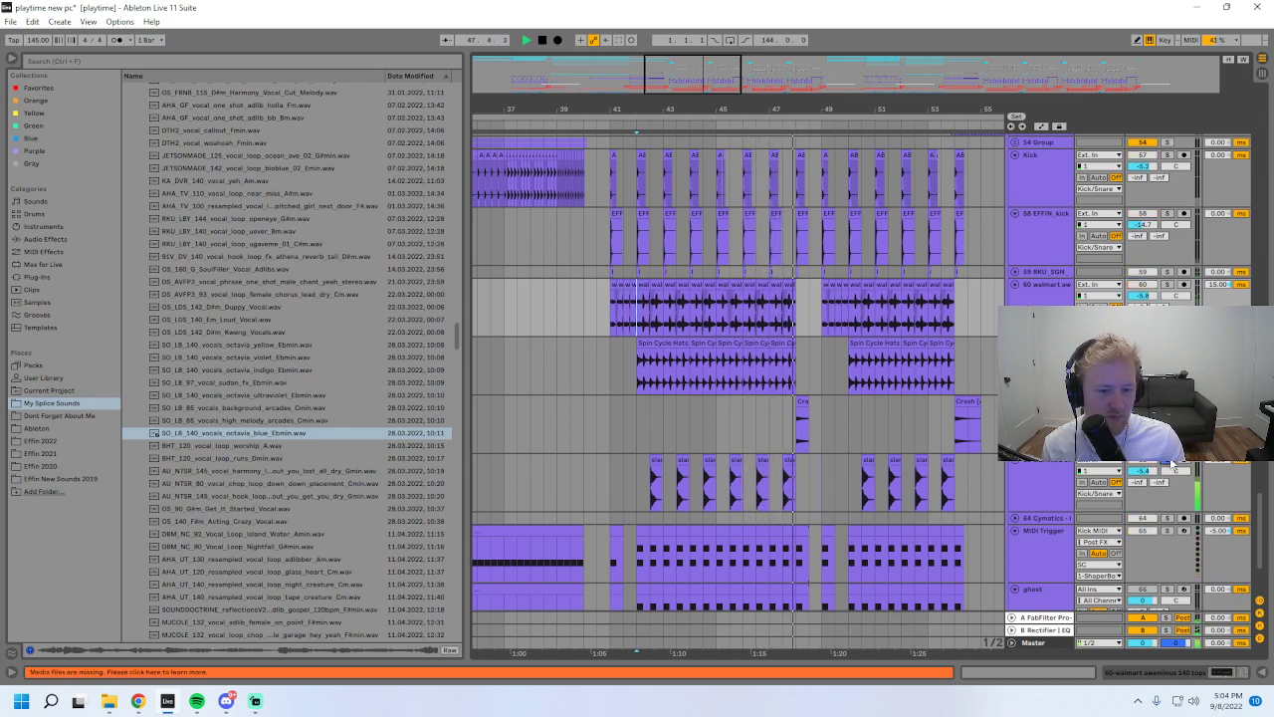
left_click(814, 392)
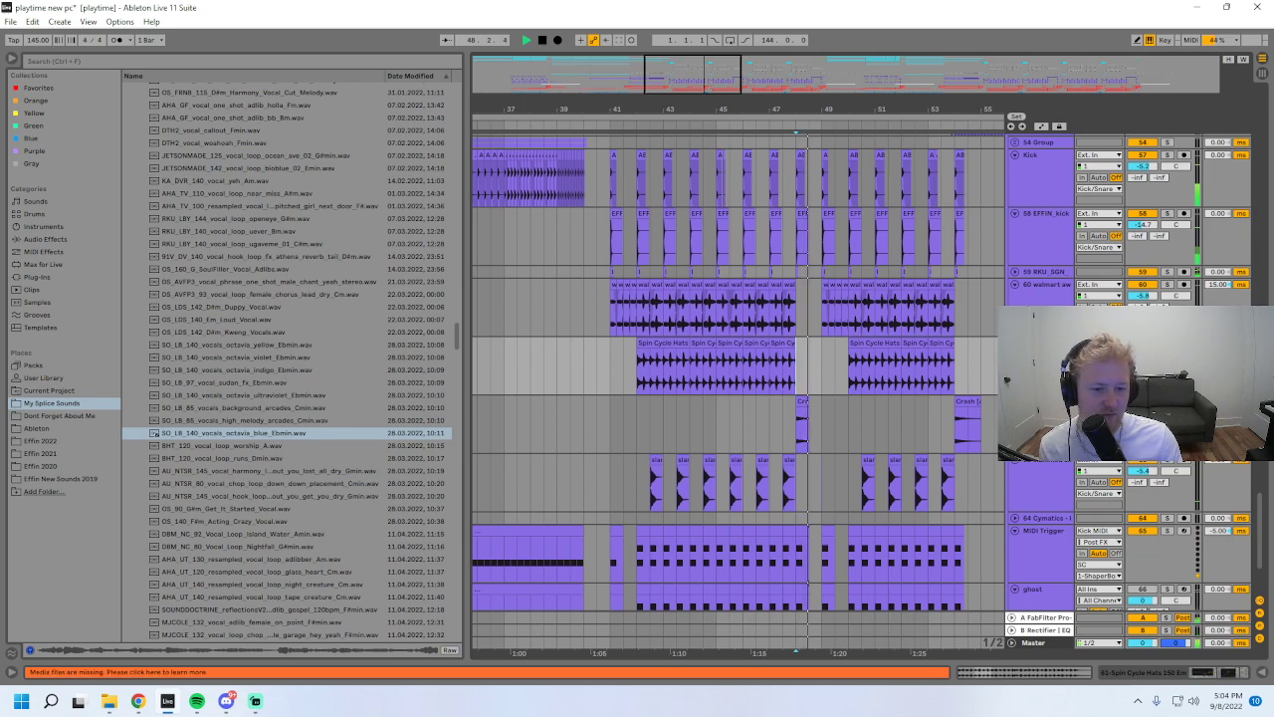
scroll(1260, 548, "down", 3)
scroll(1260, 547, "up", 15)
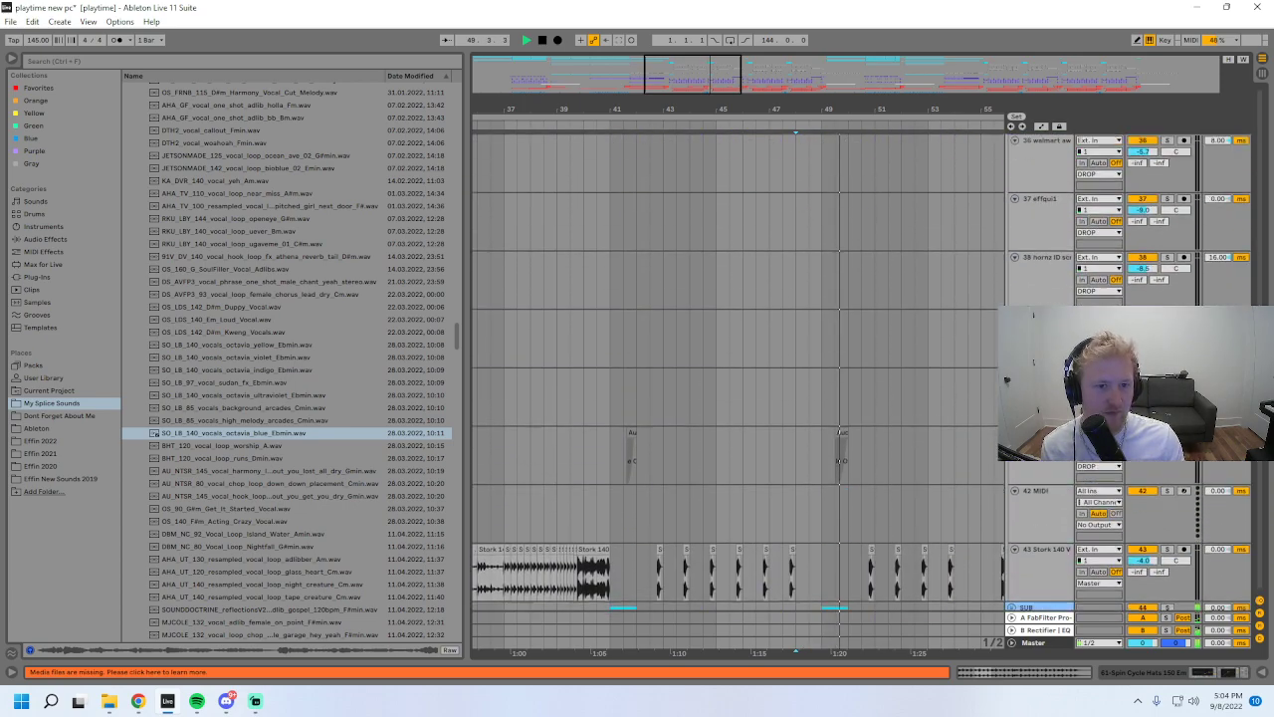
- Show the device chain of the 34 Operator track and audition its MIDI part from 50.1.1
double_click(1095, 479)
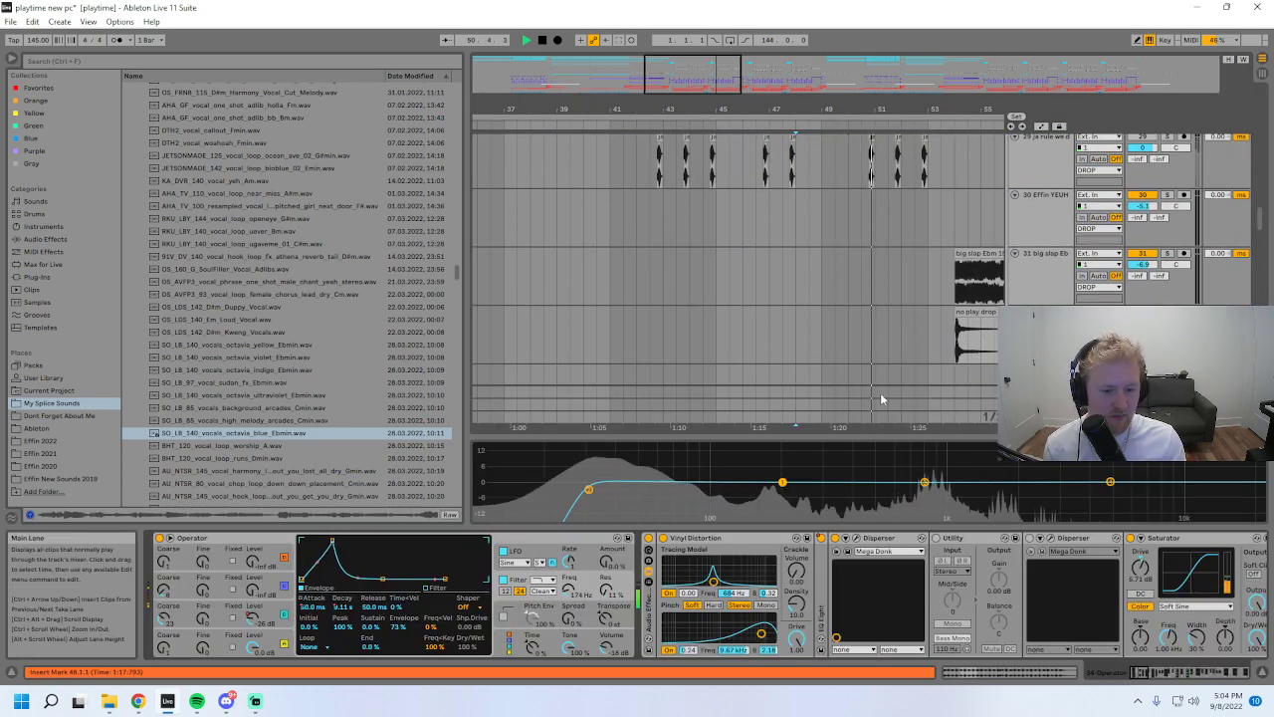
scroll(880, 402, "down", 6)
scroll(867, 346, "down", 1)
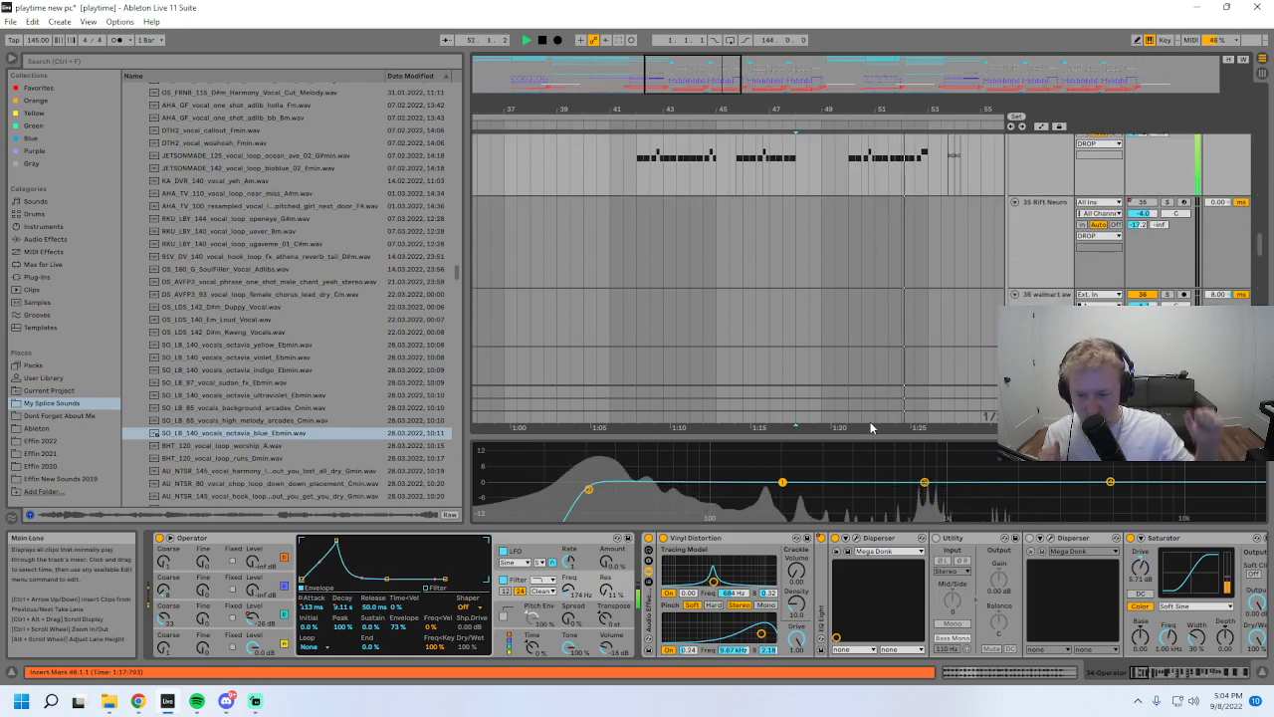
scroll(842, 262, "up", 2)
left_click(848, 250)
key("space")
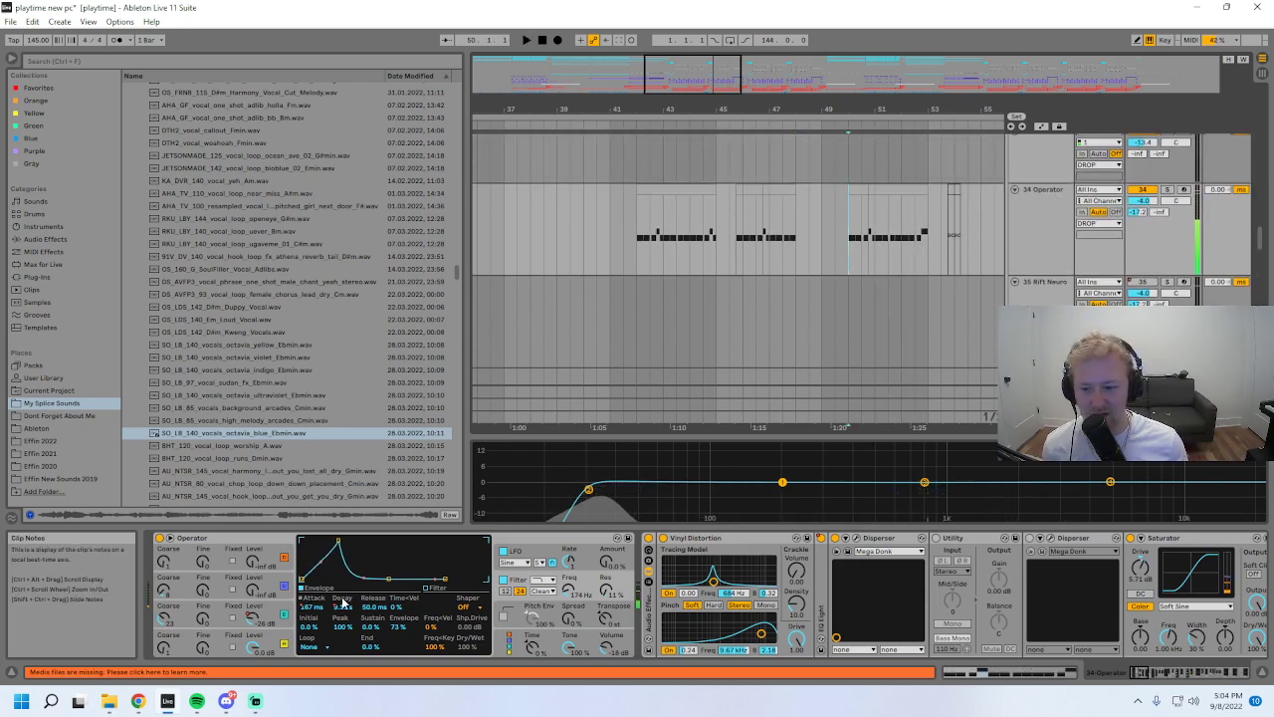
key("space")
key("space")
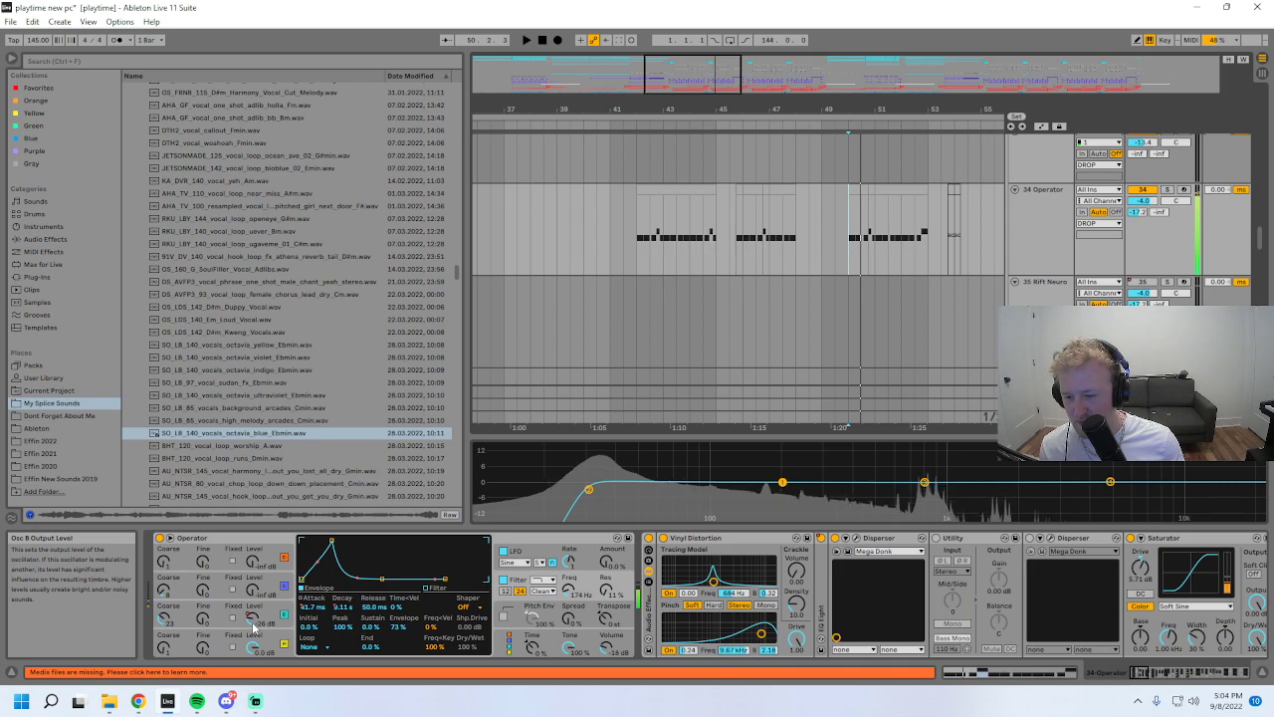
- Check the 34 Operator track's automation for the Operator and EQ Eight devices, and hide the automation lanes again
left_click(1143, 674)
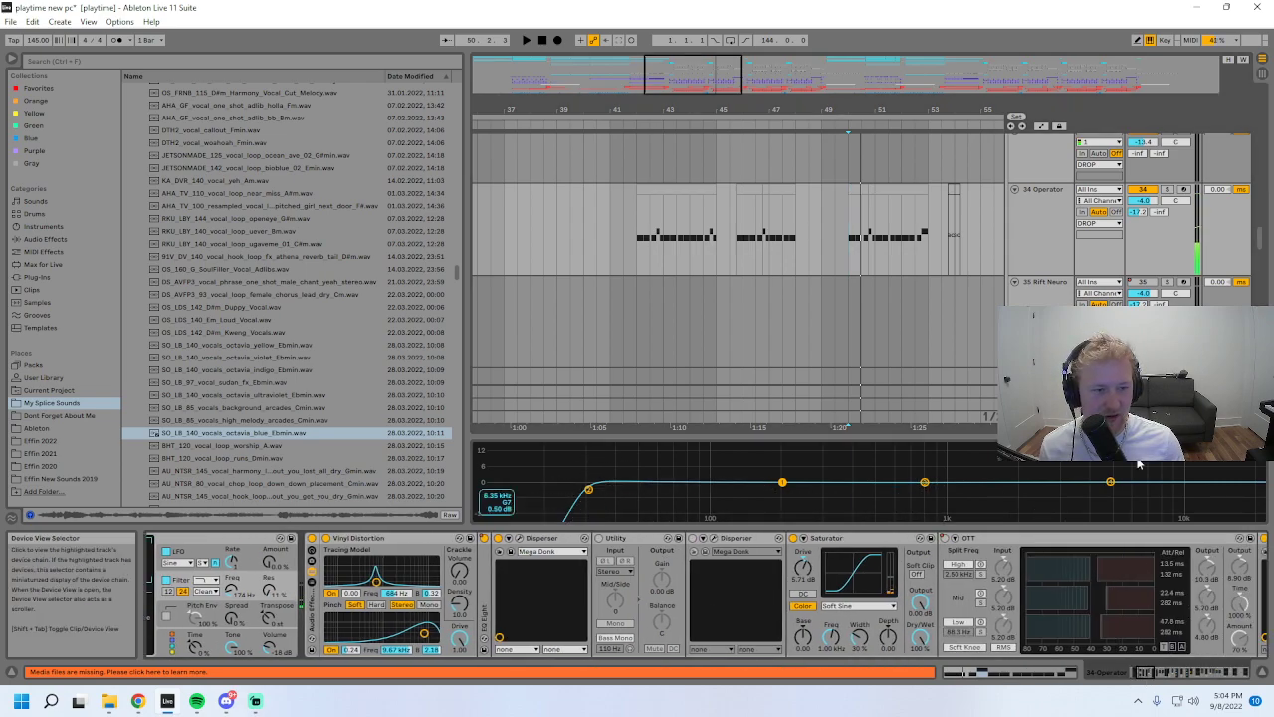
left_click(1051, 221)
key("a")
left_click(1042, 201)
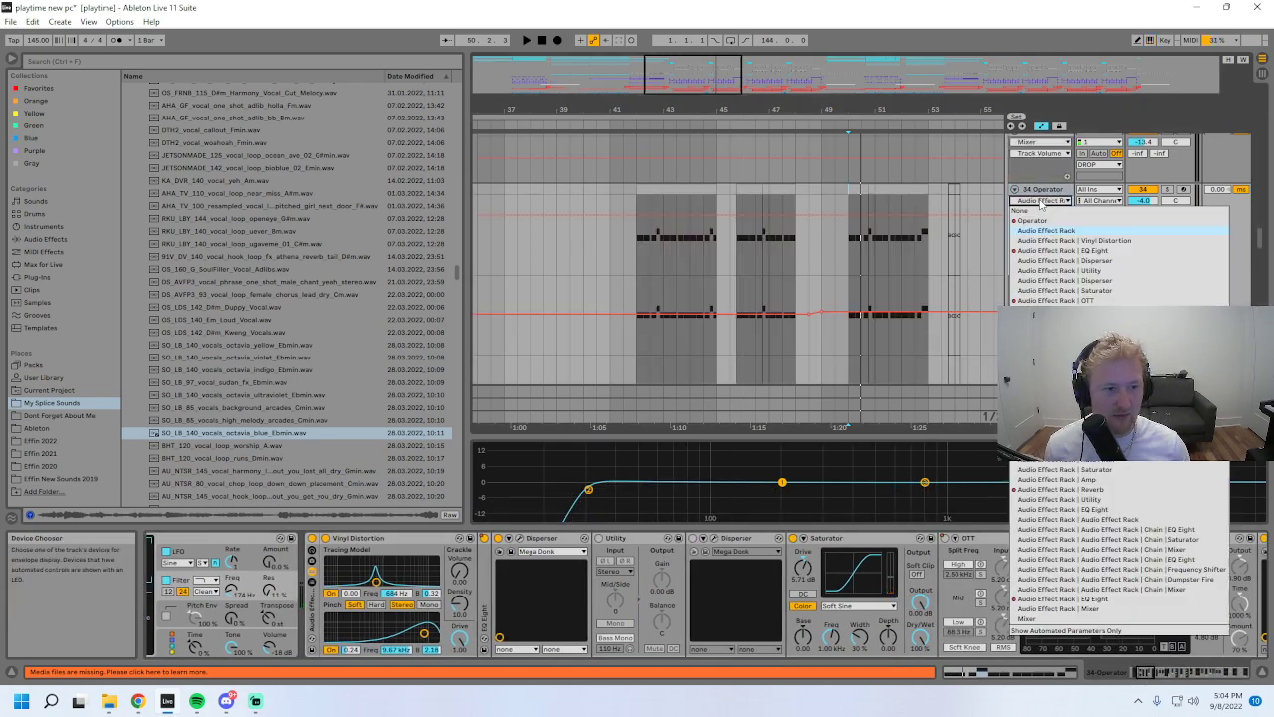
left_click(1052, 222)
left_click(1055, 300)
left_click(1040, 201)
left_click(1060, 253)
left_click(1043, 201)
left_click(1045, 221)
key("a")
- Try a different filter frequency and a coarse tuning of 11 for Operator's oscillator B during playback from 50.1.1, and re-enable the automation
key("space")
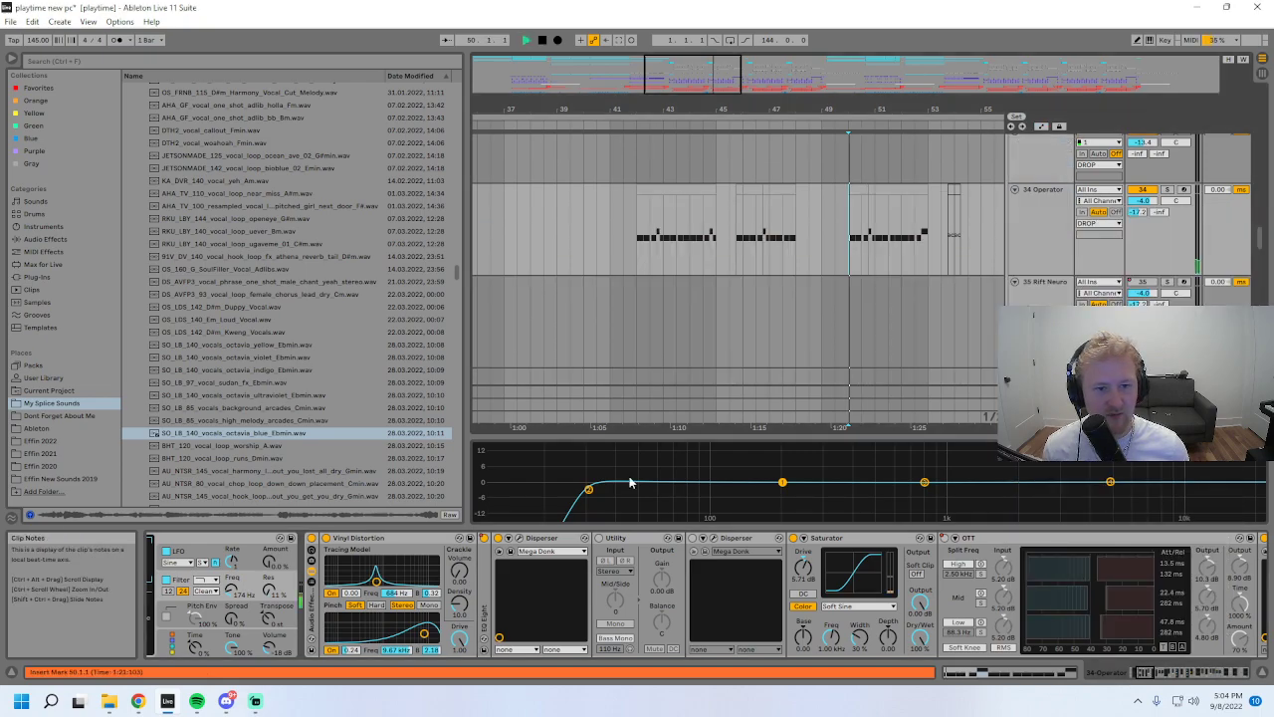
key("space")
left_click_drag(981, 672, 815, 662)
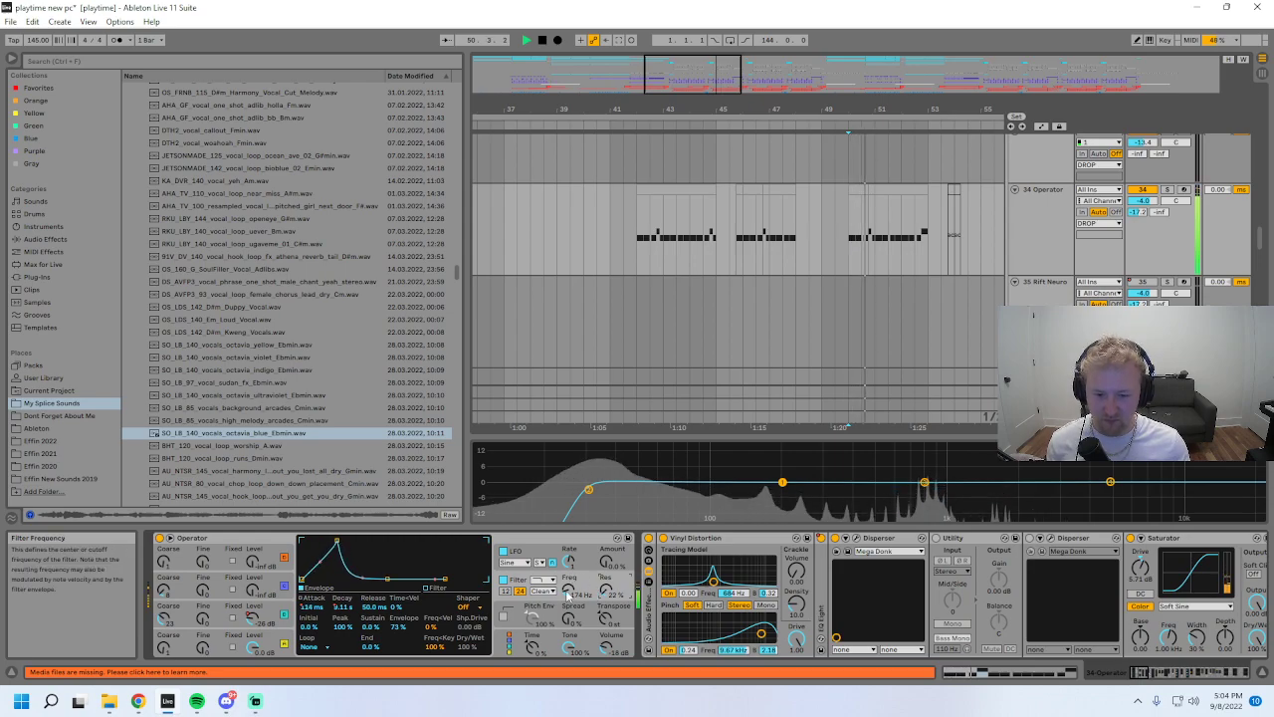
left_click_drag(568, 588, 569, 607)
left_click_drag(163, 617, 163, 604)
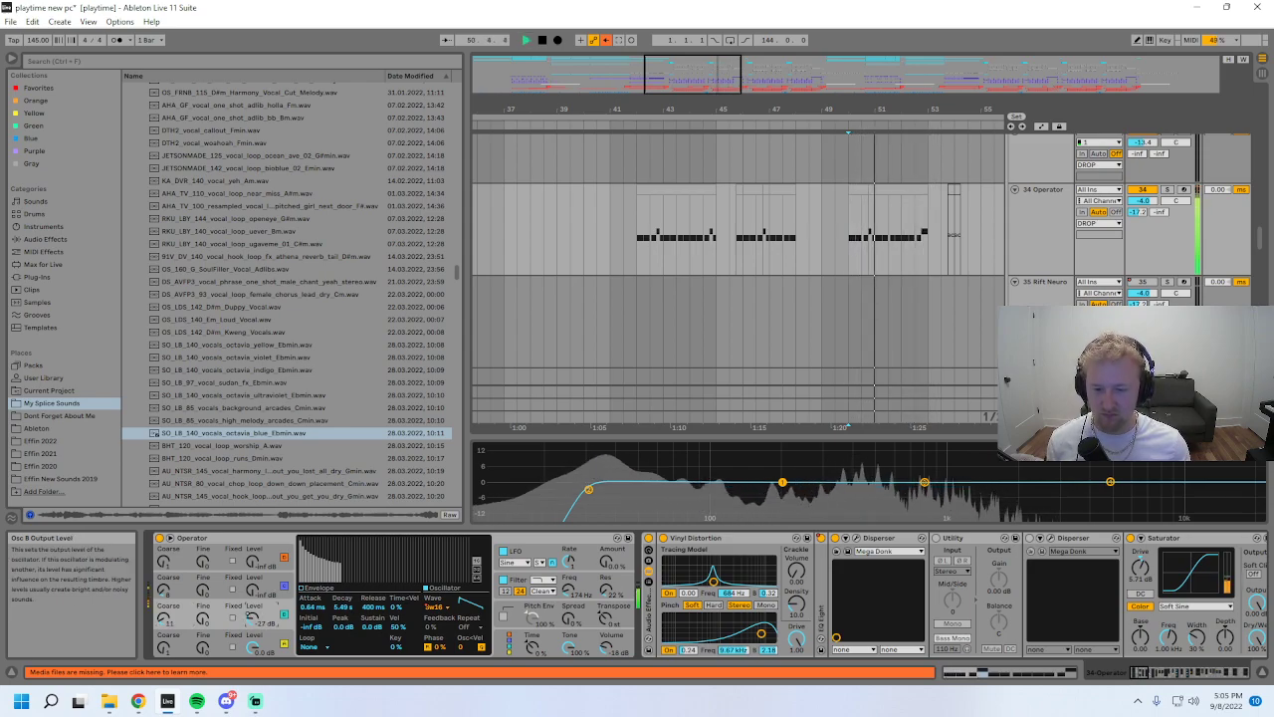
key("space")
left_click(607, 39)
- Select the 63 slammed snare track, place the insert marker at 42.3.1, and bring its Frequency Shifter and EQ Eight into view
scroll(780, 398, "down", 4)
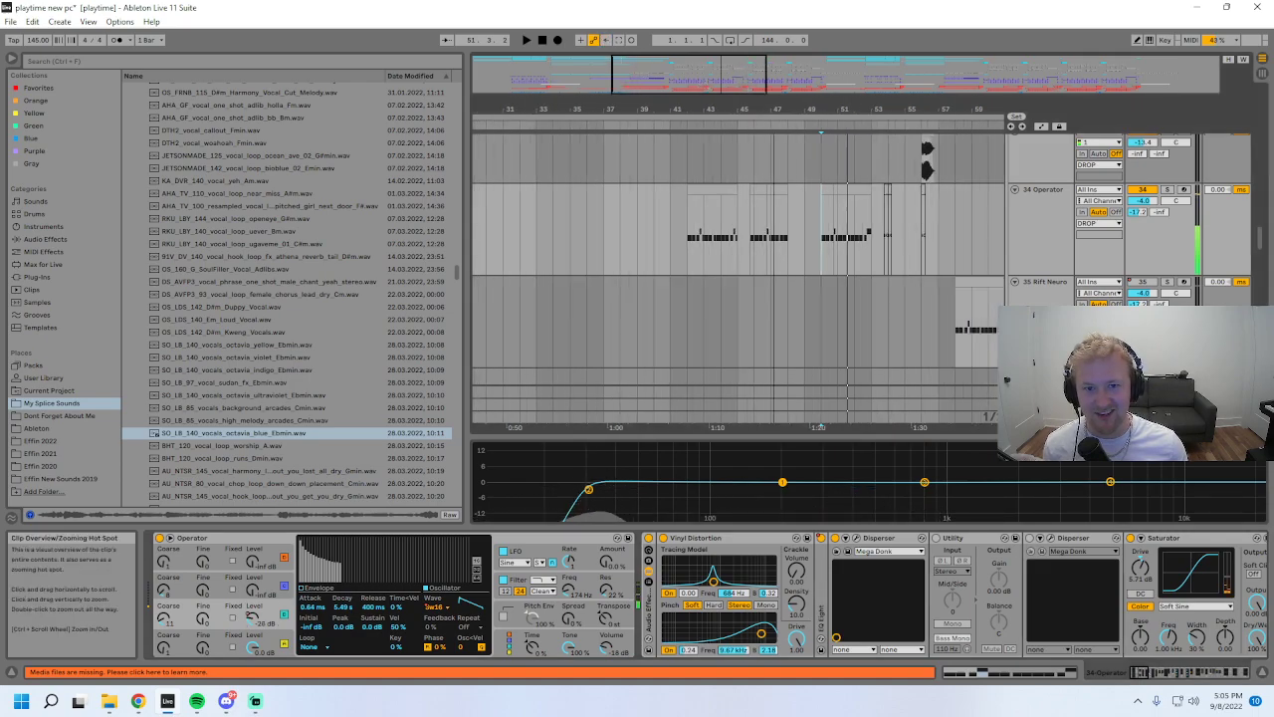
scroll(1267, 245, "down", 15)
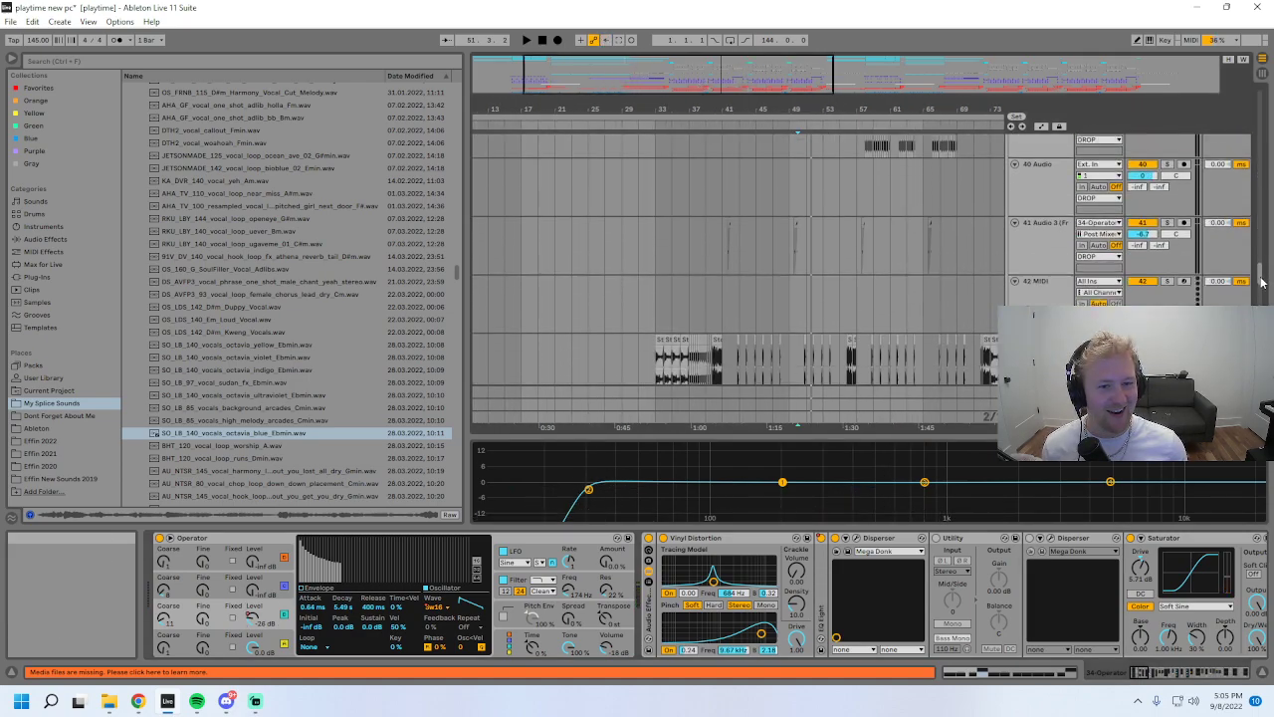
scroll(1266, 245, "down", 10)
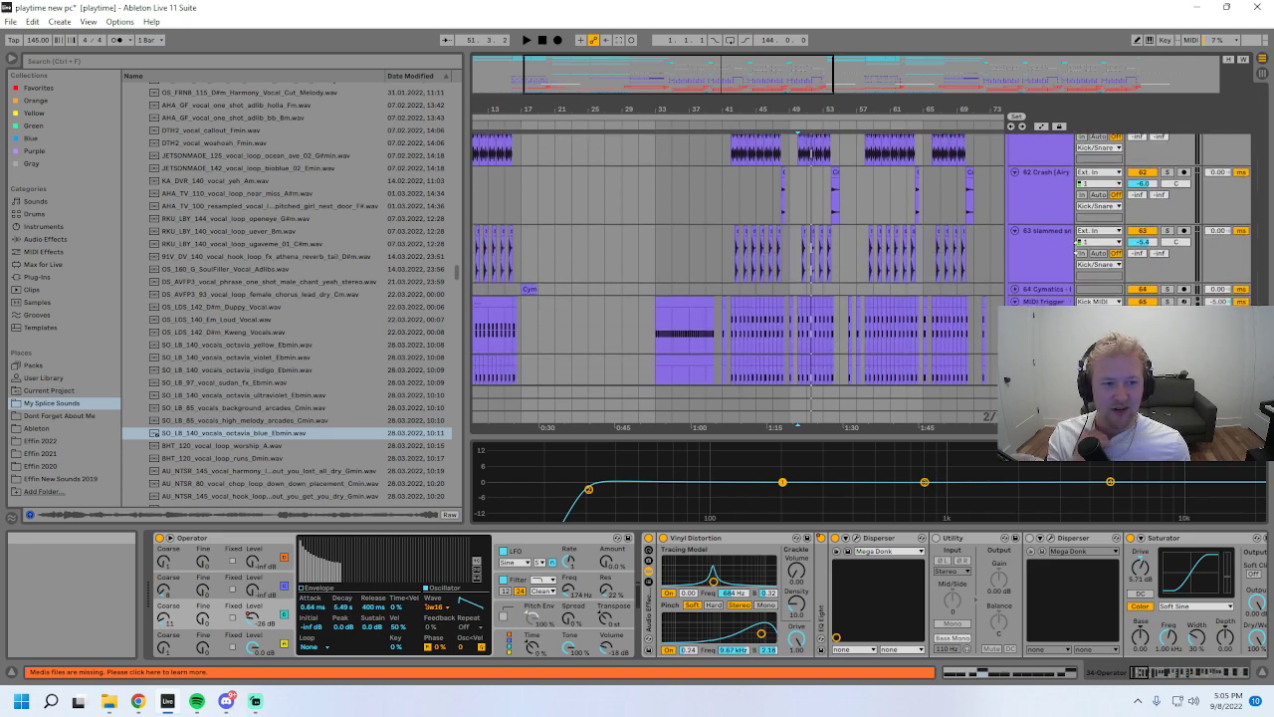
left_click(1047, 248)
scroll(795, 255, "up", 3)
left_click(622, 257)
left_click(1182, 676)
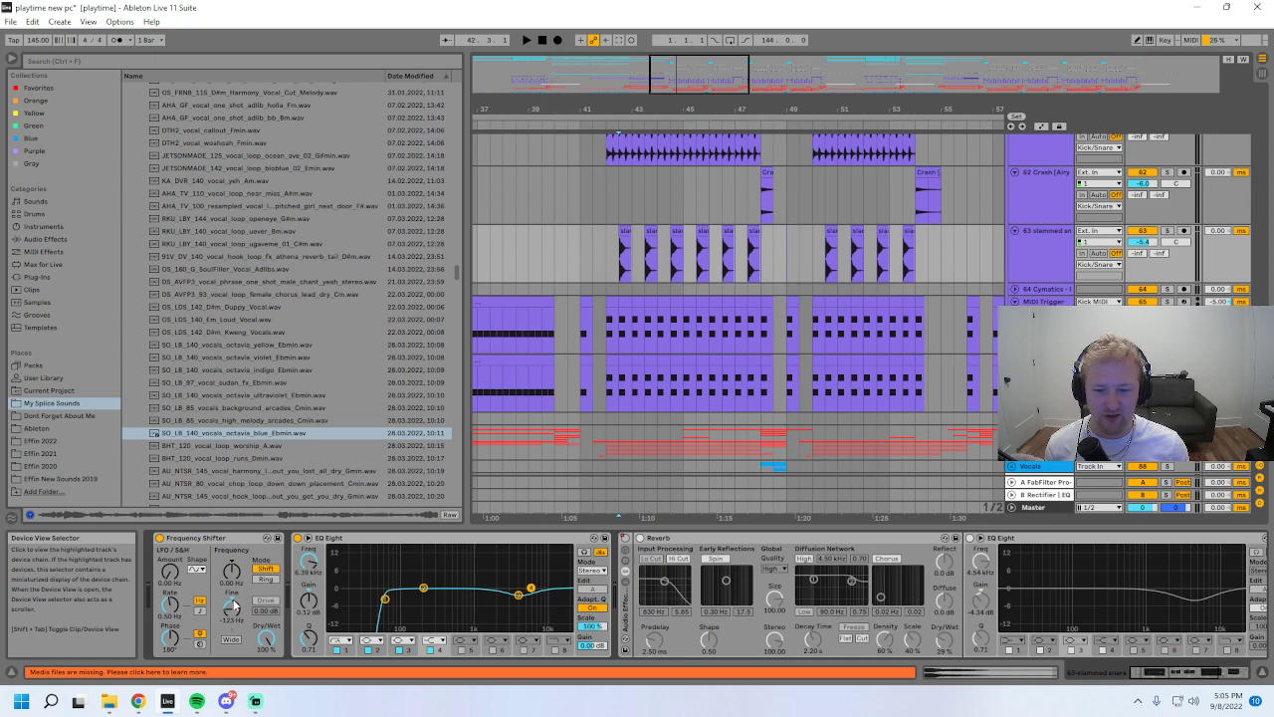
- Group the slammed snare's Frequency Shifter and EQ Eight into an Audio Effect Rack, and audition the snare clip at 42.3.1
left_click(205, 540)
left_click(339, 541, "shift")
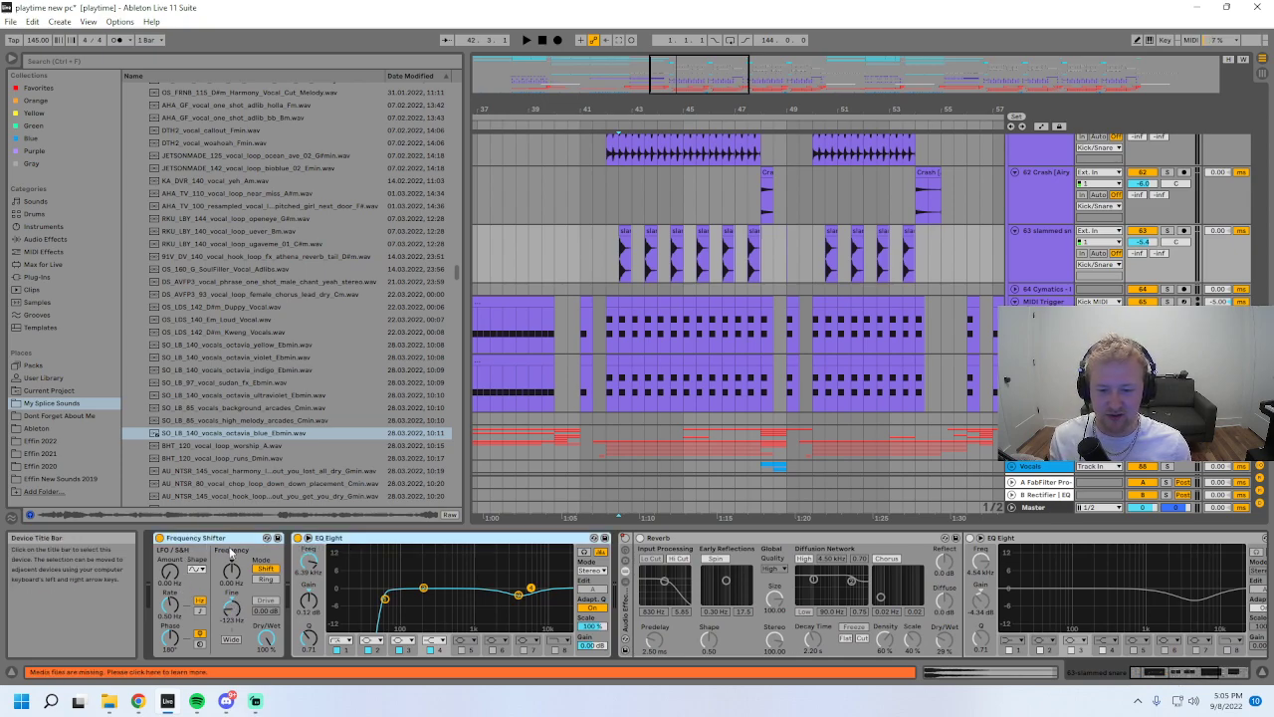
left_click(625, 249)
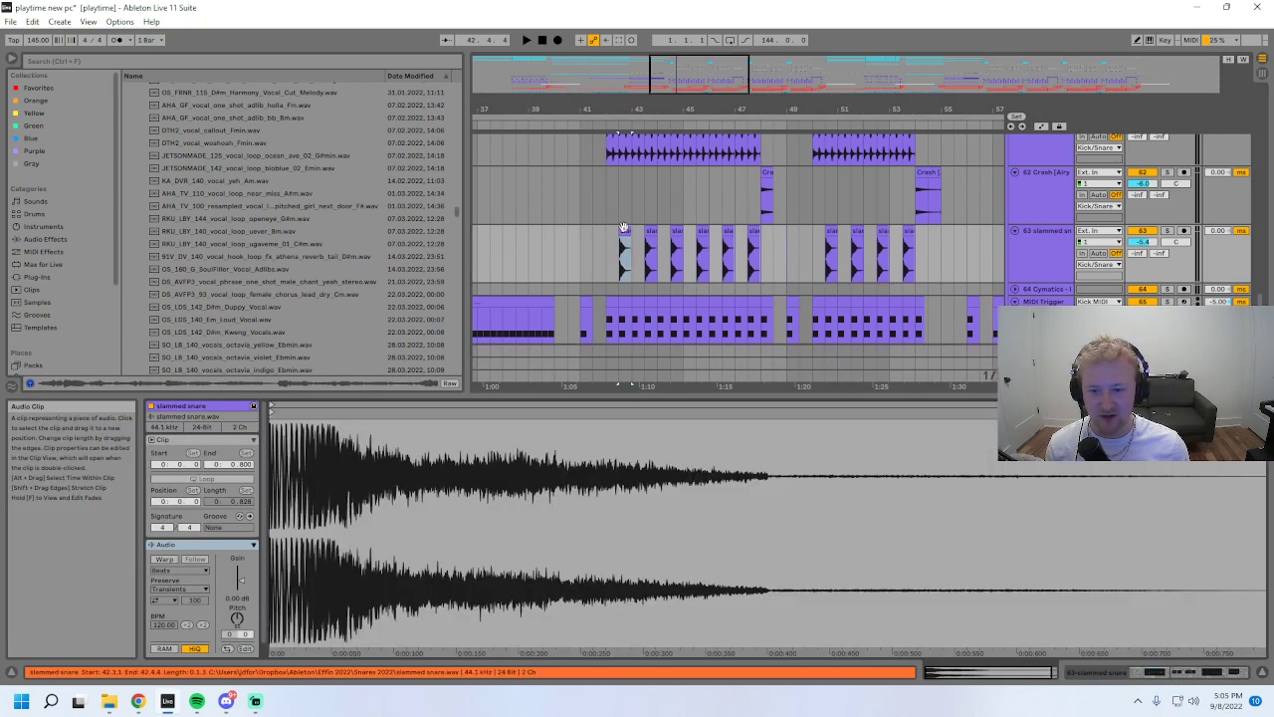
key("ctrl+alt+l")
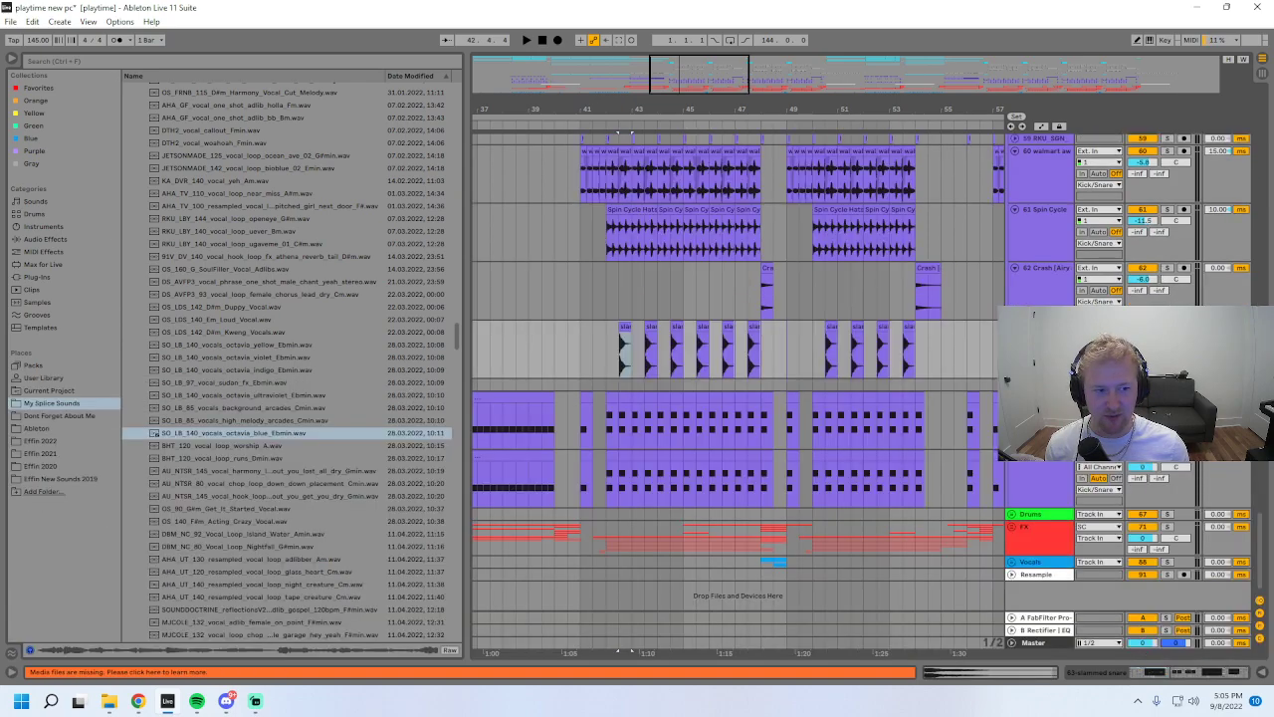
key("space")
key("ctrl+alt+l")
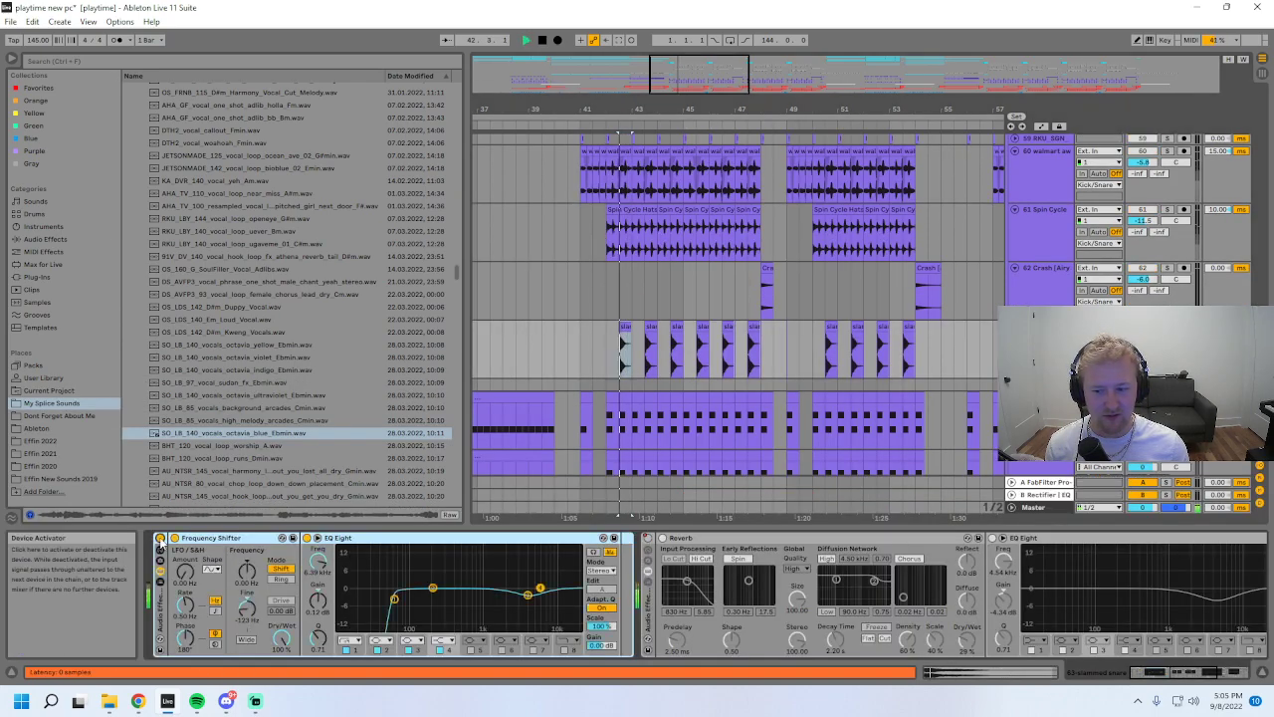
key("space")
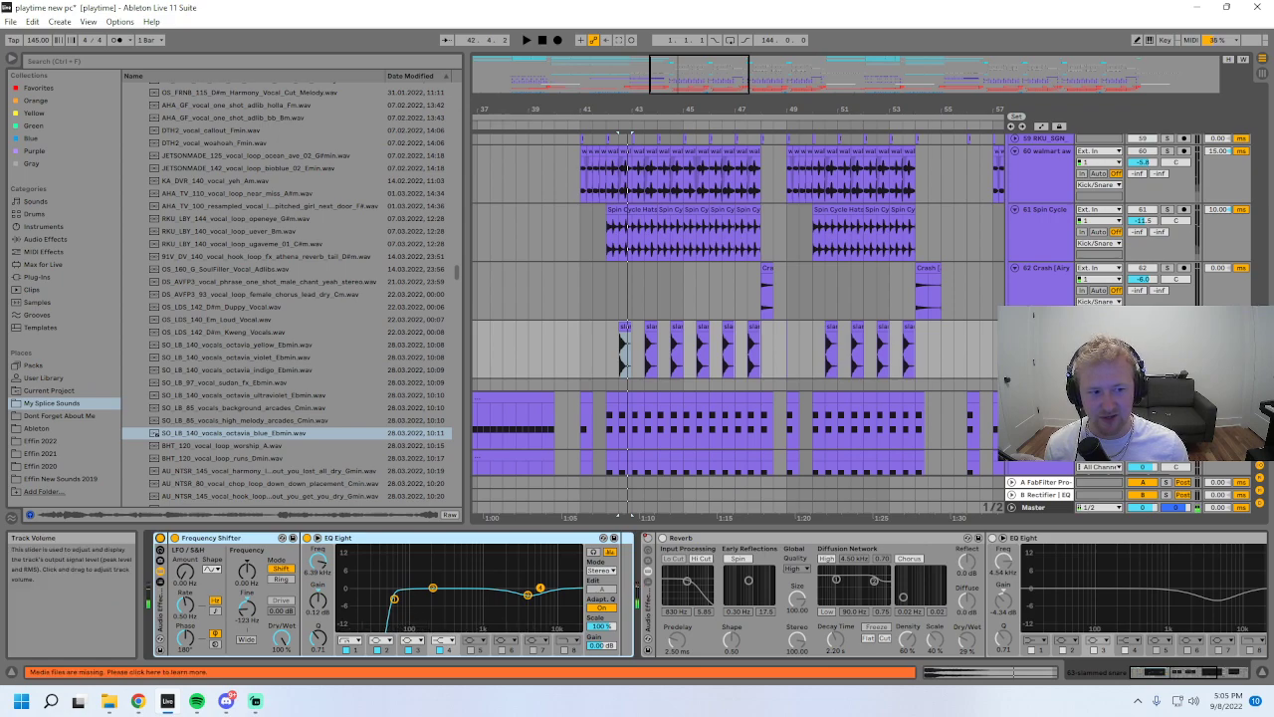
- Expand the slammed snare's EQ Eight display, play the snare to inspect its spectrum, and move the insert marker to 41.1.1
left_click(316, 538)
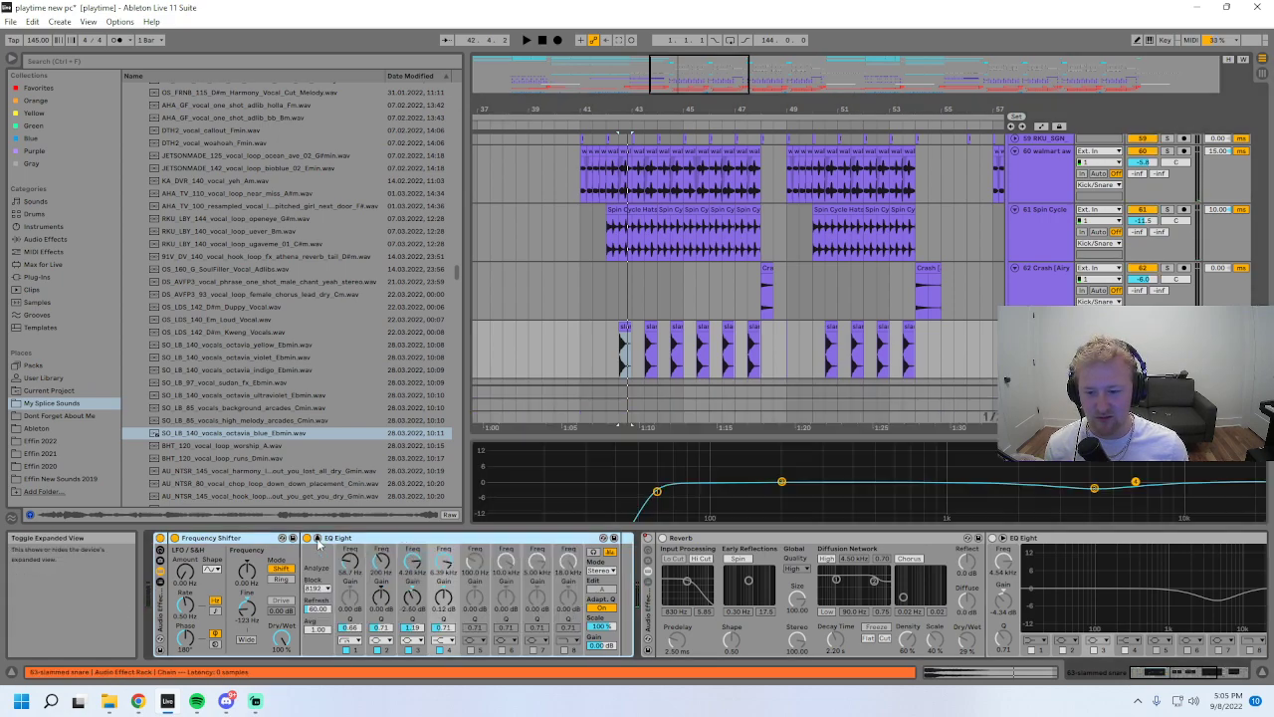
key("space")
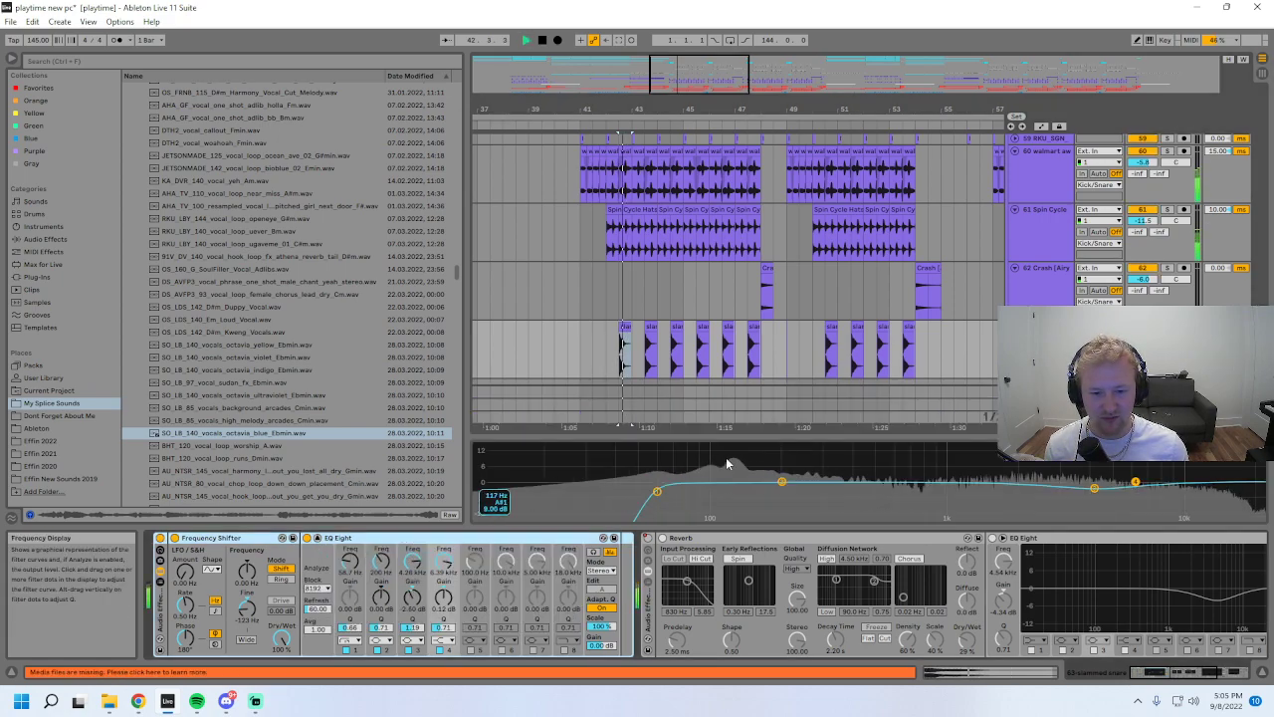
key("space")
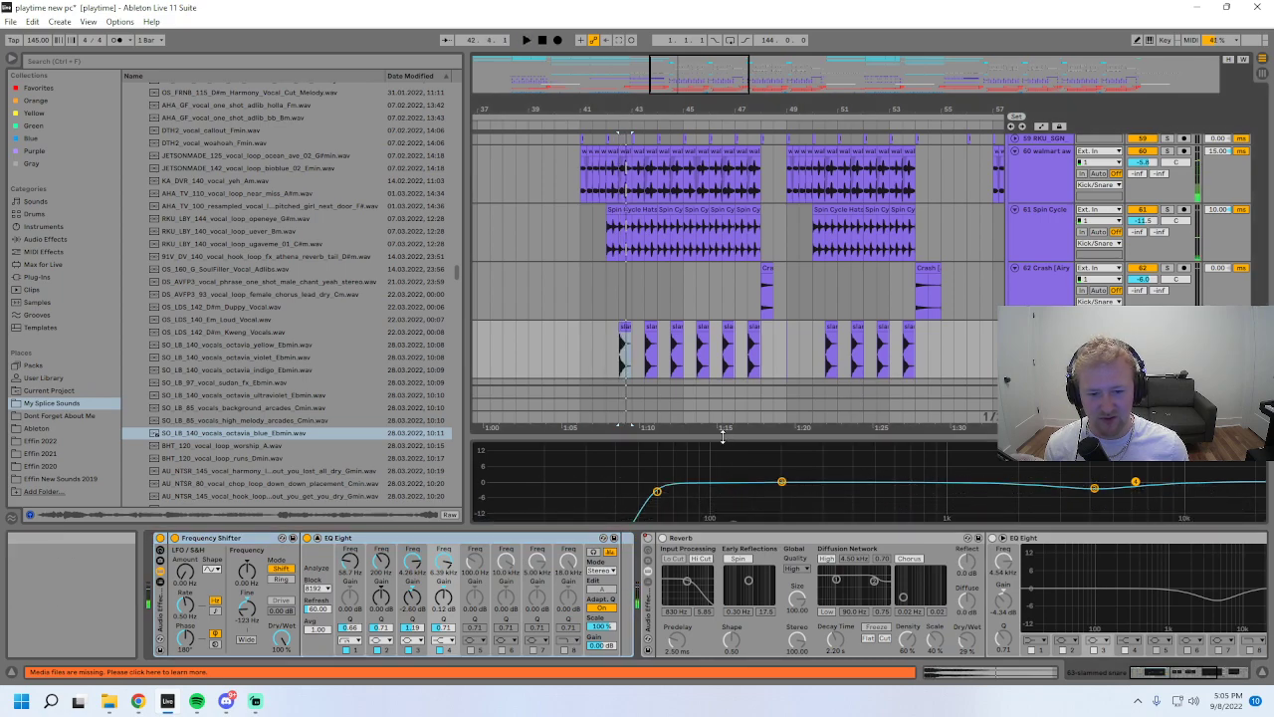
left_click(586, 342)
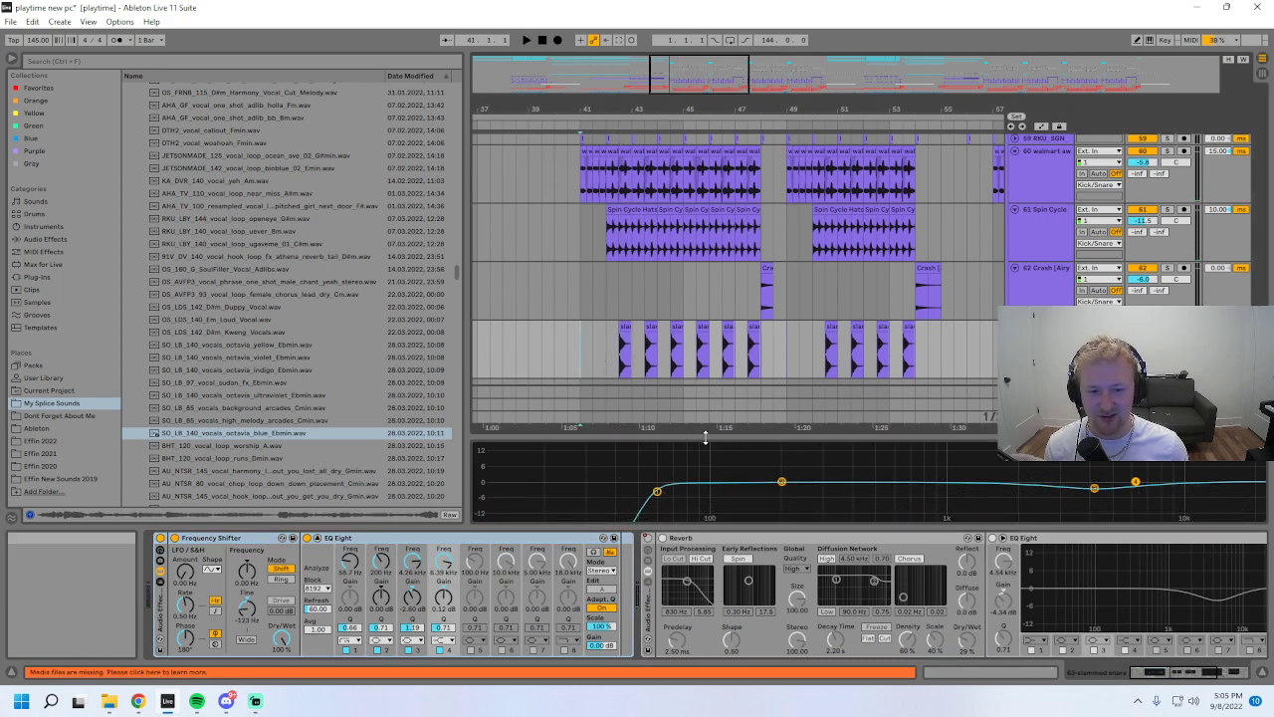
- Hide the device view and open the first melodic MIDI clip on the Synths track, at bar 17, for viewing its notes
key("ctrl+alt+l")
scroll(766, 506, "up", 4)
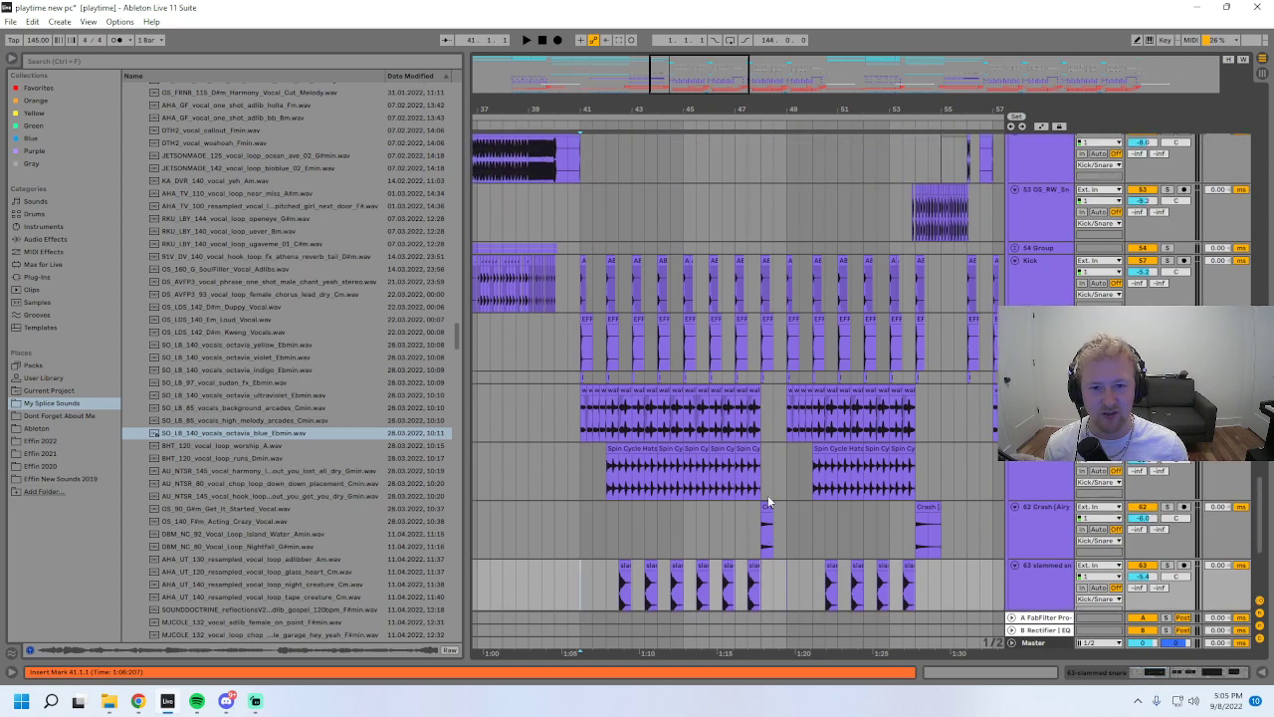
scroll(1265, 156, "up", 10)
left_click_drag(594, 109, 801, 70)
double_click(571, 216)
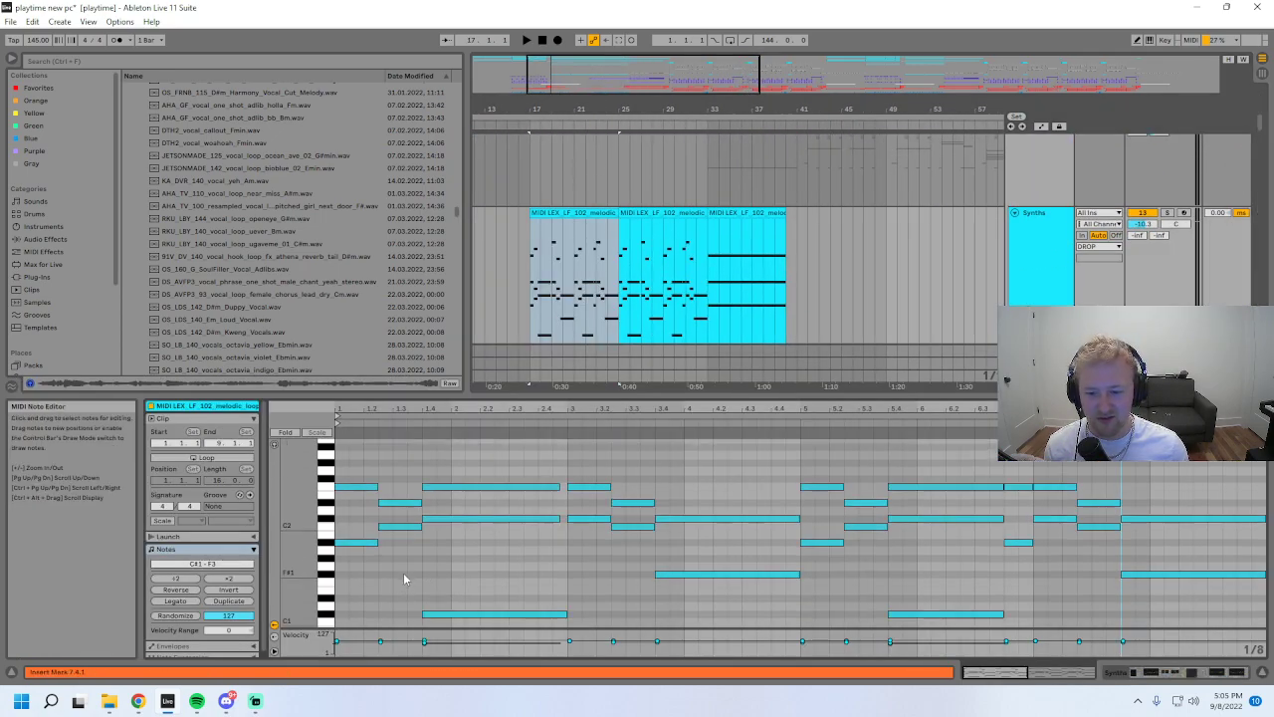
- Fold the piano roll to the used notes, highlight the clip's opening chords, and unfold it again
left_click(356, 542)
left_click(286, 432)
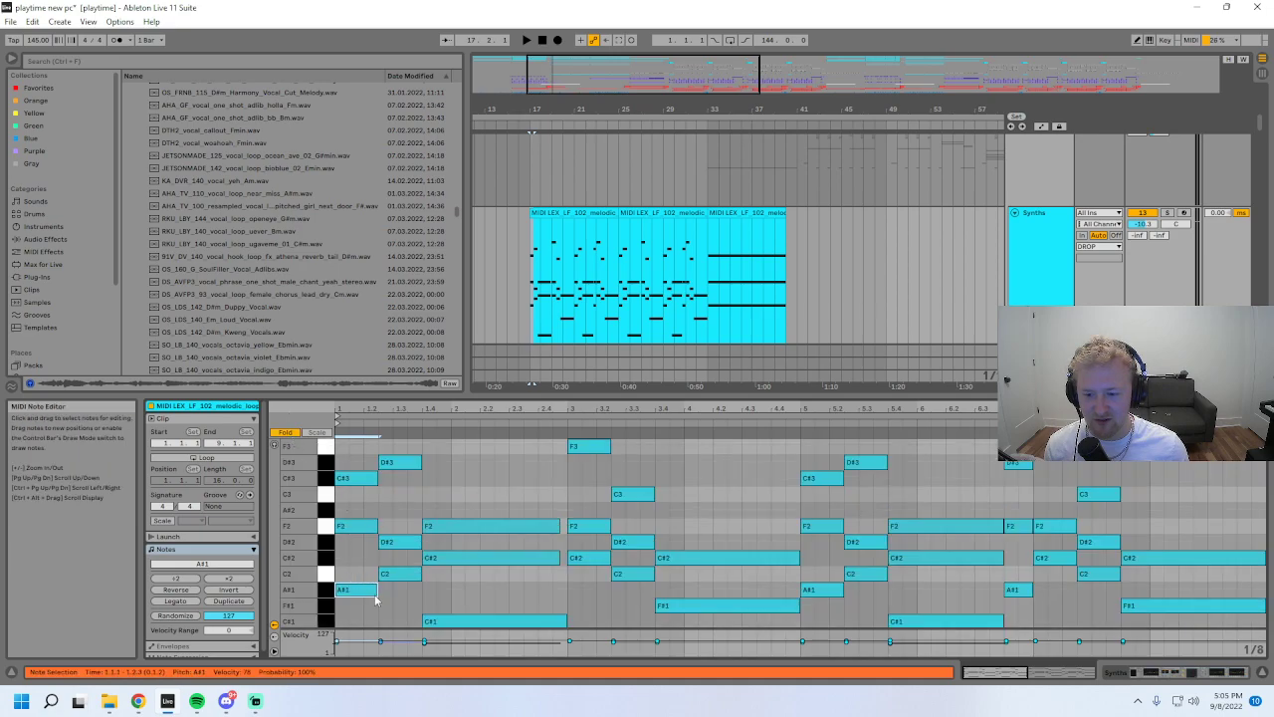
left_click_drag(426, 603, 375, 395)
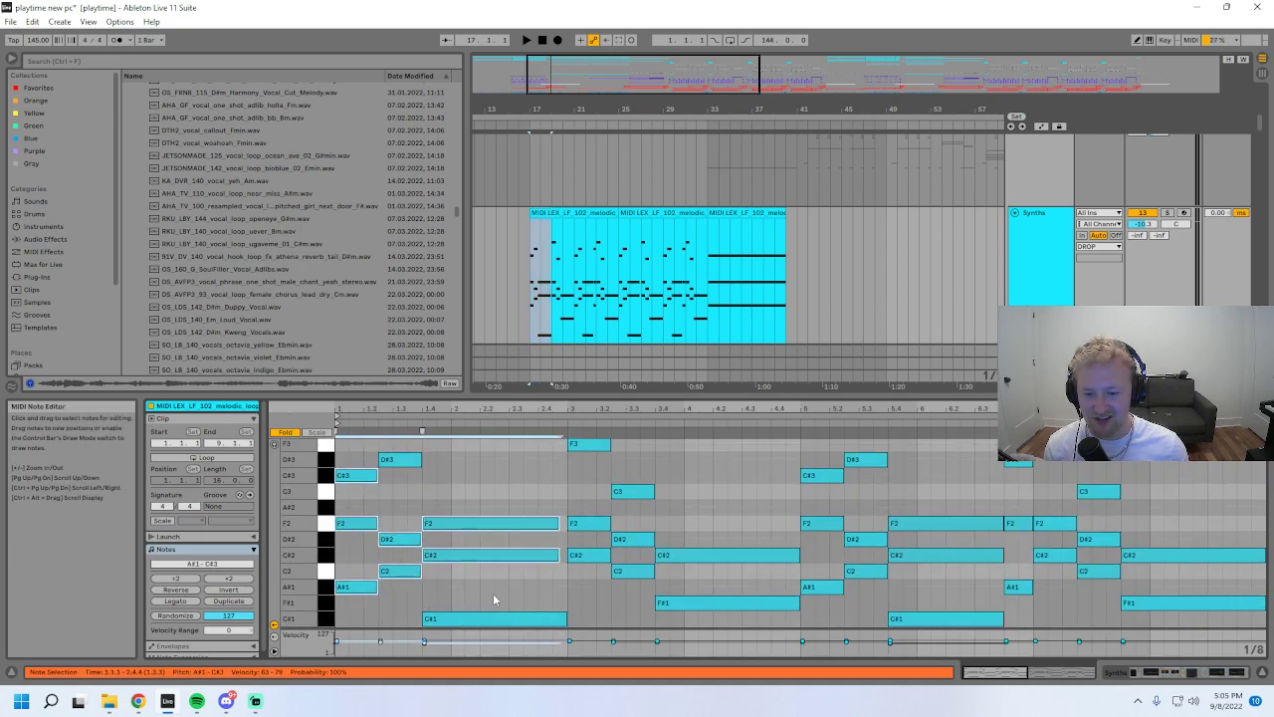
left_click(286, 432)
- Play the transition from 39.1.1 on the Synths track into the drop, and stop playback
left_click(776, 296)
key("space")
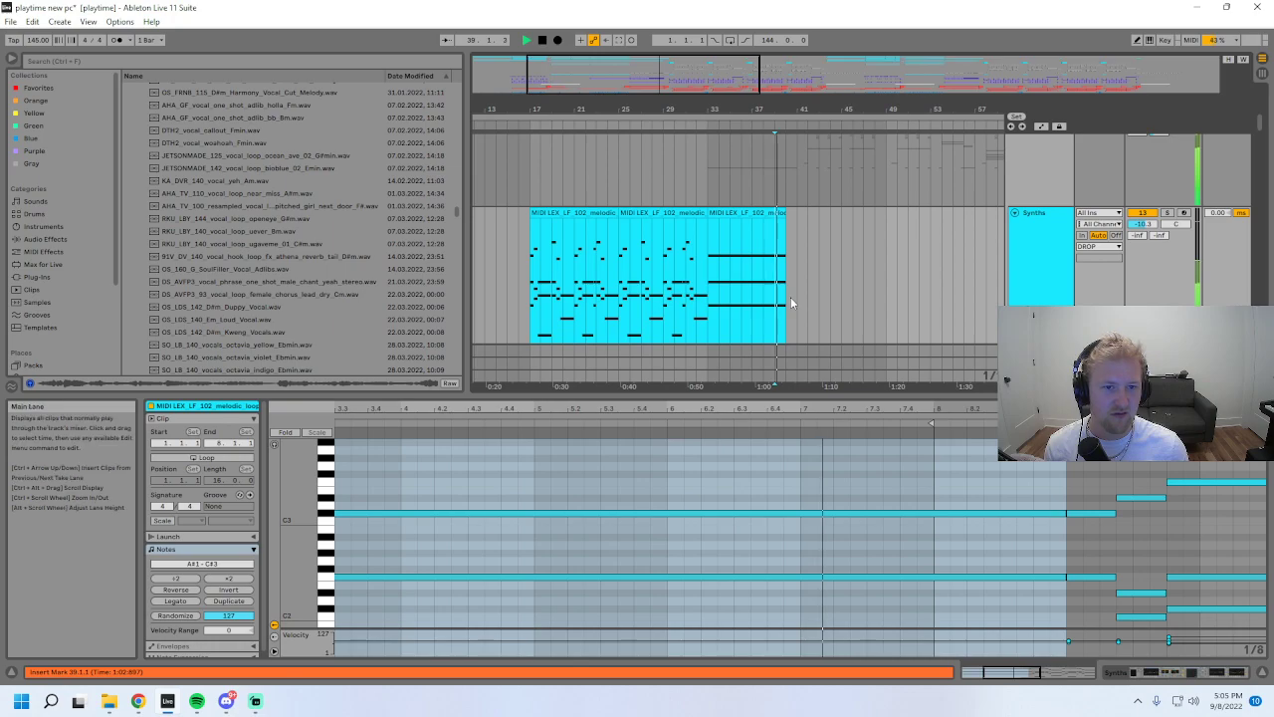
scroll(892, 299, "down", 4)
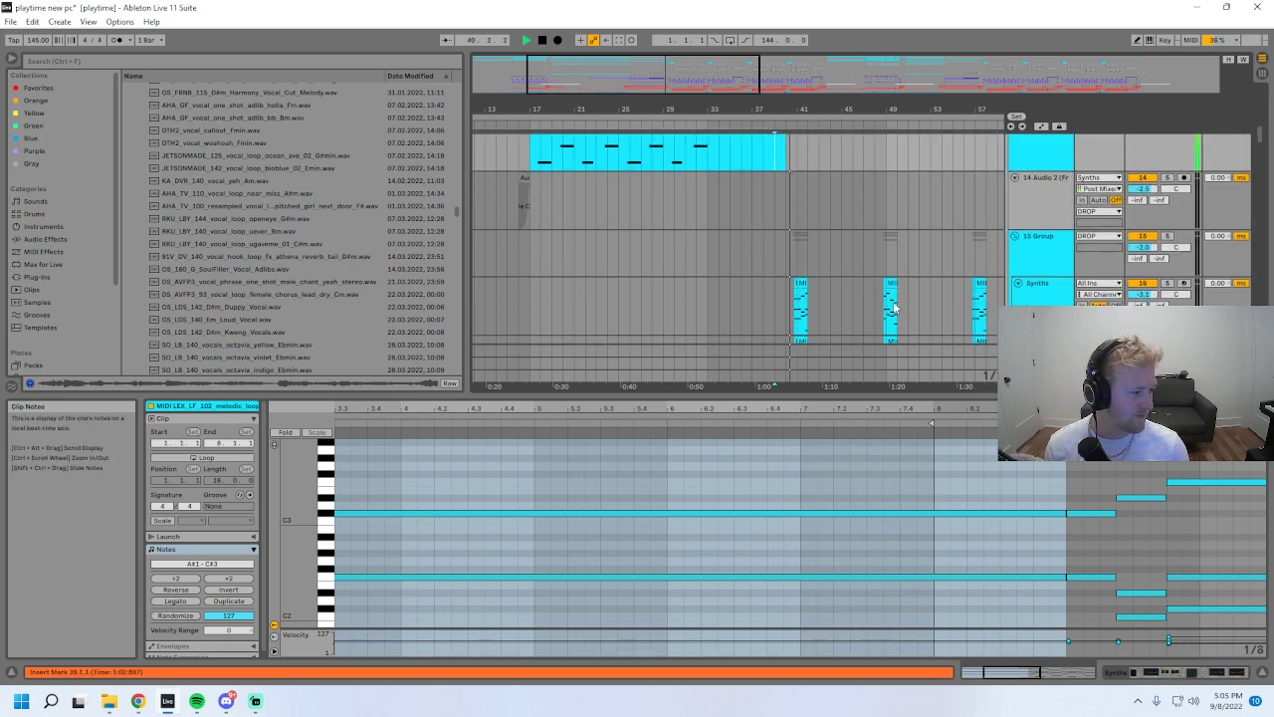
left_click_drag(731, 108, 548, 159)
scroll(986, 269, "up", 2)
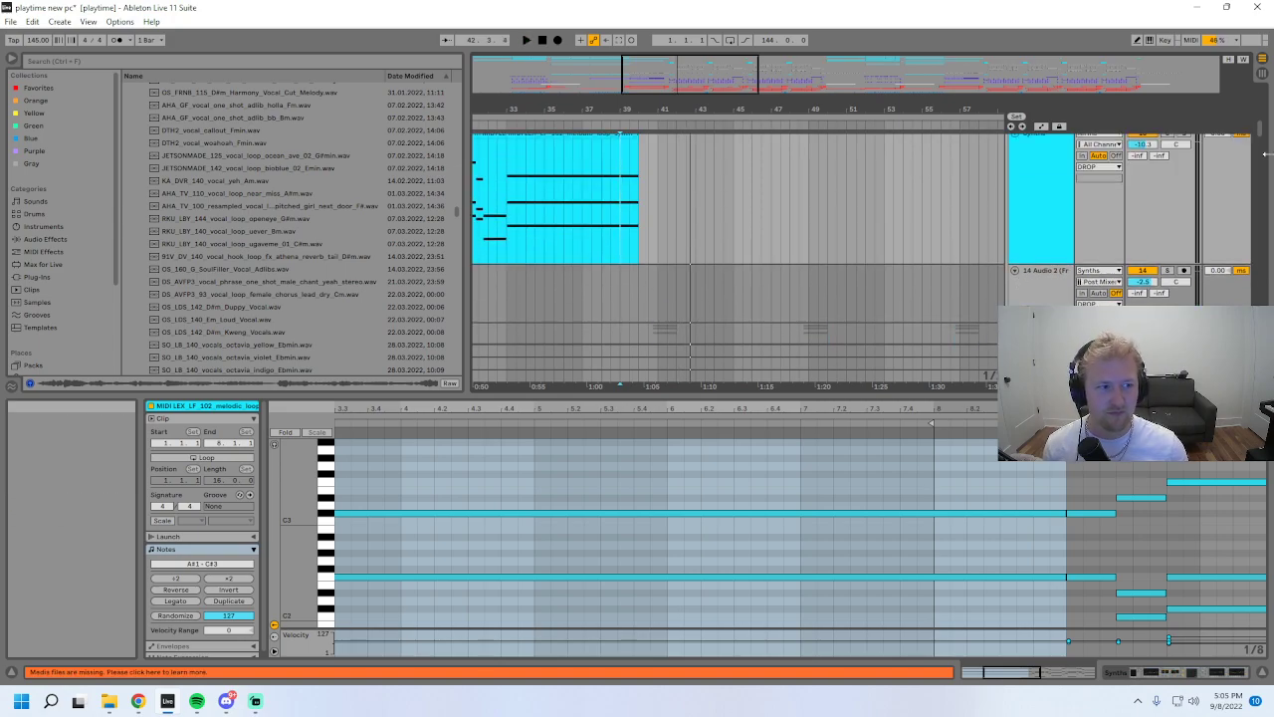
- Return to the 34 Operator track and audition it from 42.1.1 with its devices in view
scroll(1019, 289, "down", 10)
scroll(1046, 239, "up", 6)
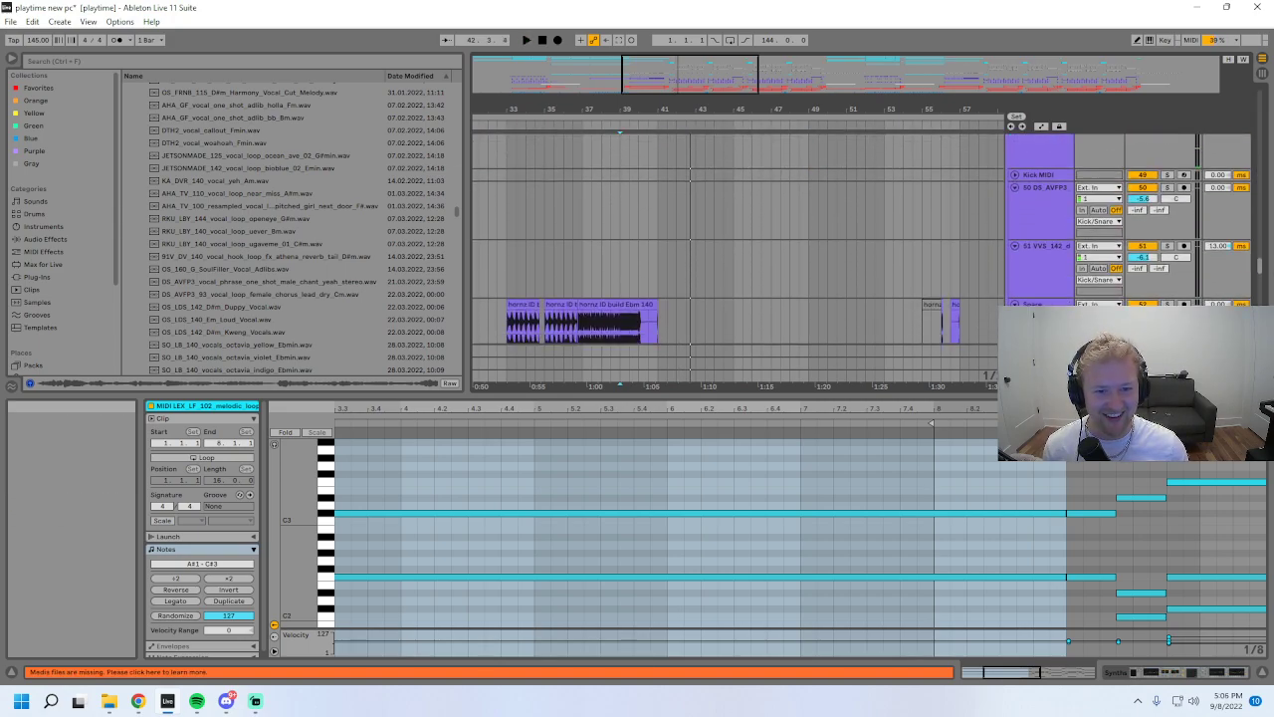
left_click(1046, 239)
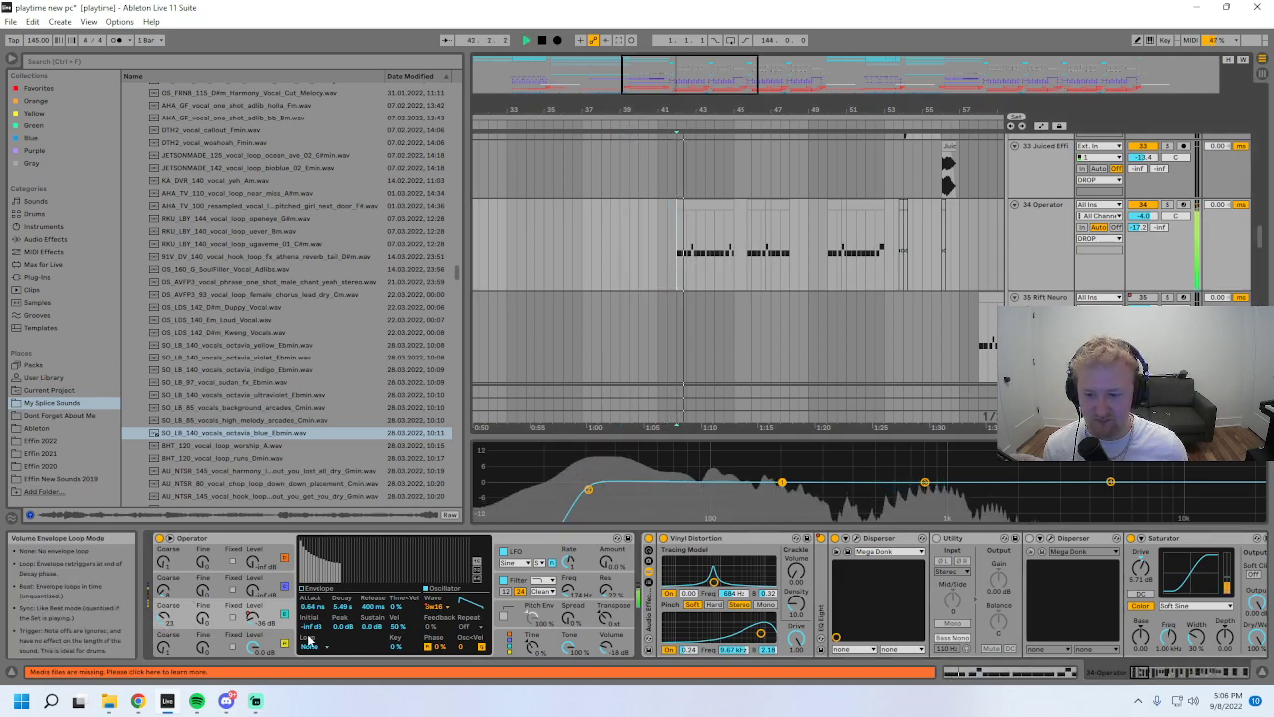
- Select the Kick/Snare group to show its Glue Compressor and Saturator chain, and solo the group
left_click_drag(1261, 237, 1262, 271)
left_click(1059, 289)
left_click(1171, 251)
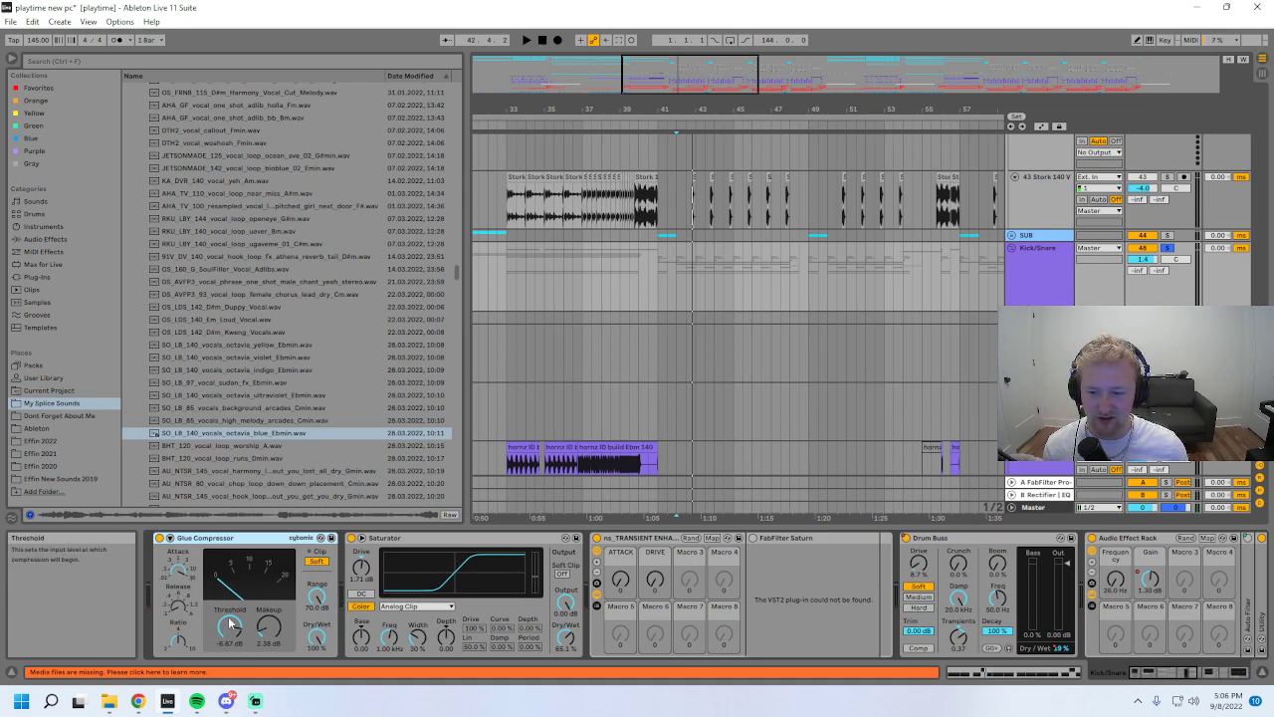
- Go through the rest of the Kick/Snare group's device chain, from the Saturator and Drum Buss to the final EQ Eight
left_click(351, 572)
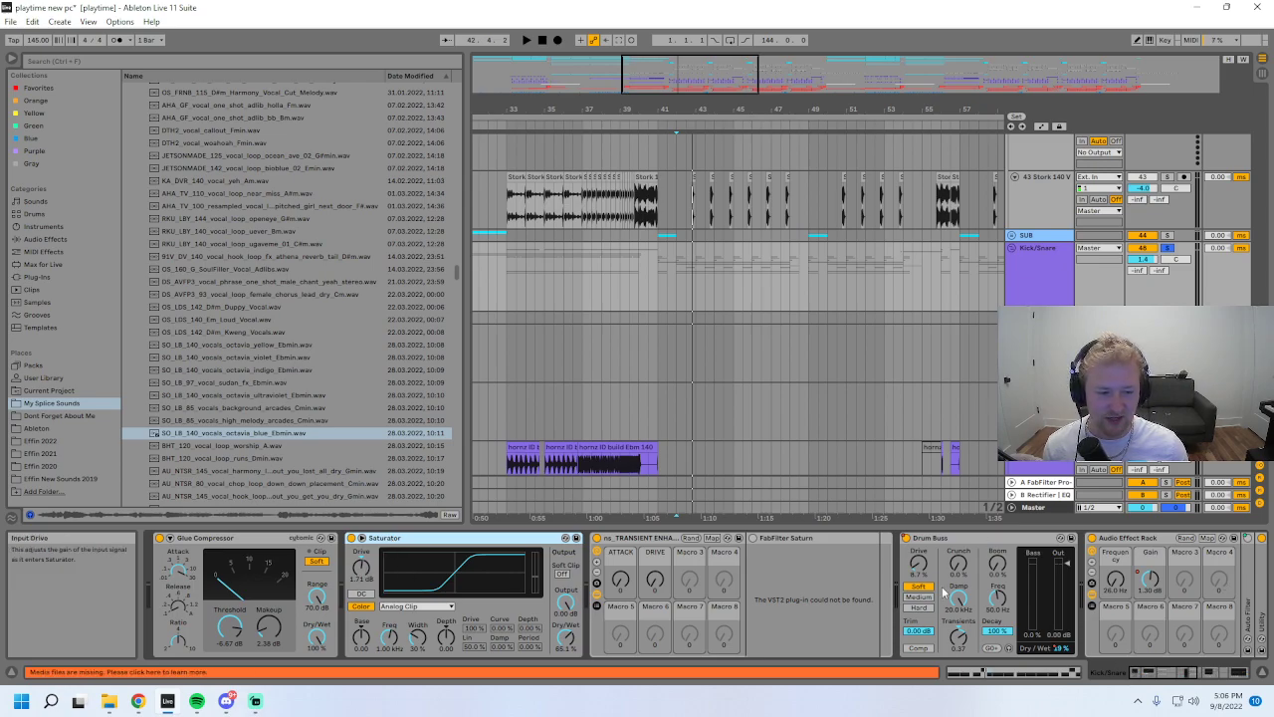
left_click(926, 538)
left_click(1170, 677)
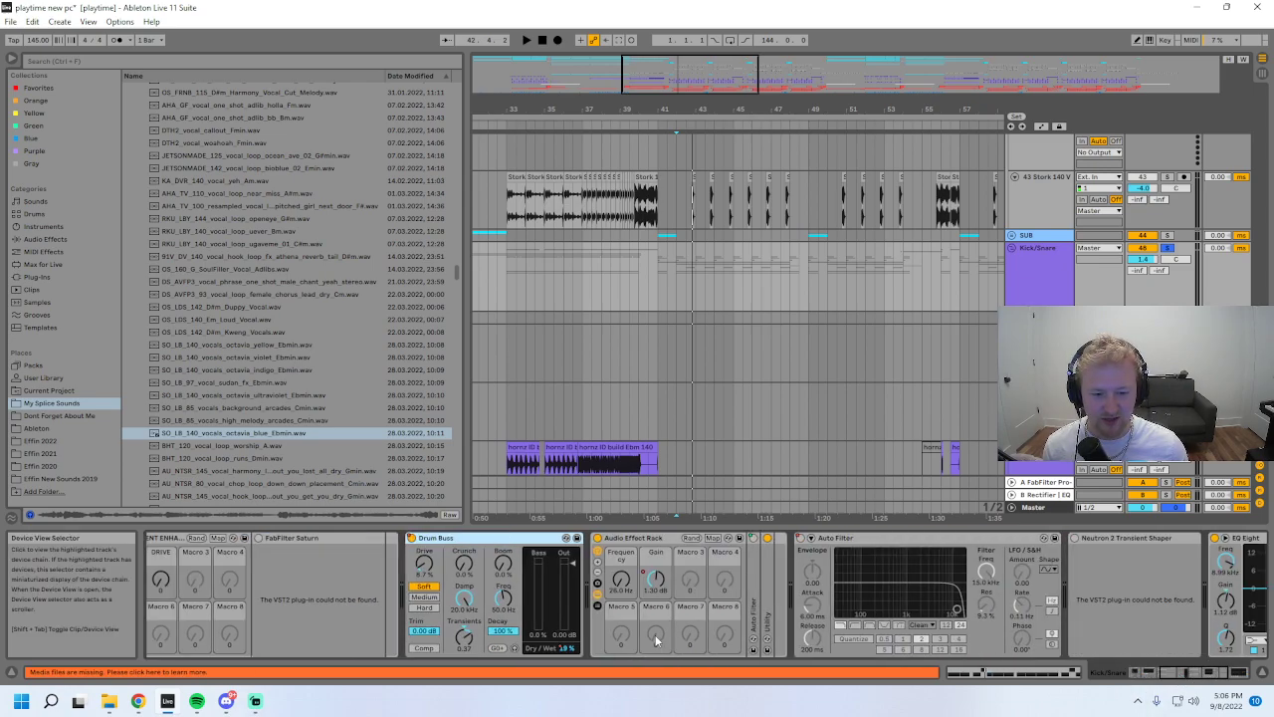
left_click_drag(1180, 676, 1217, 676)
left_click(783, 540)
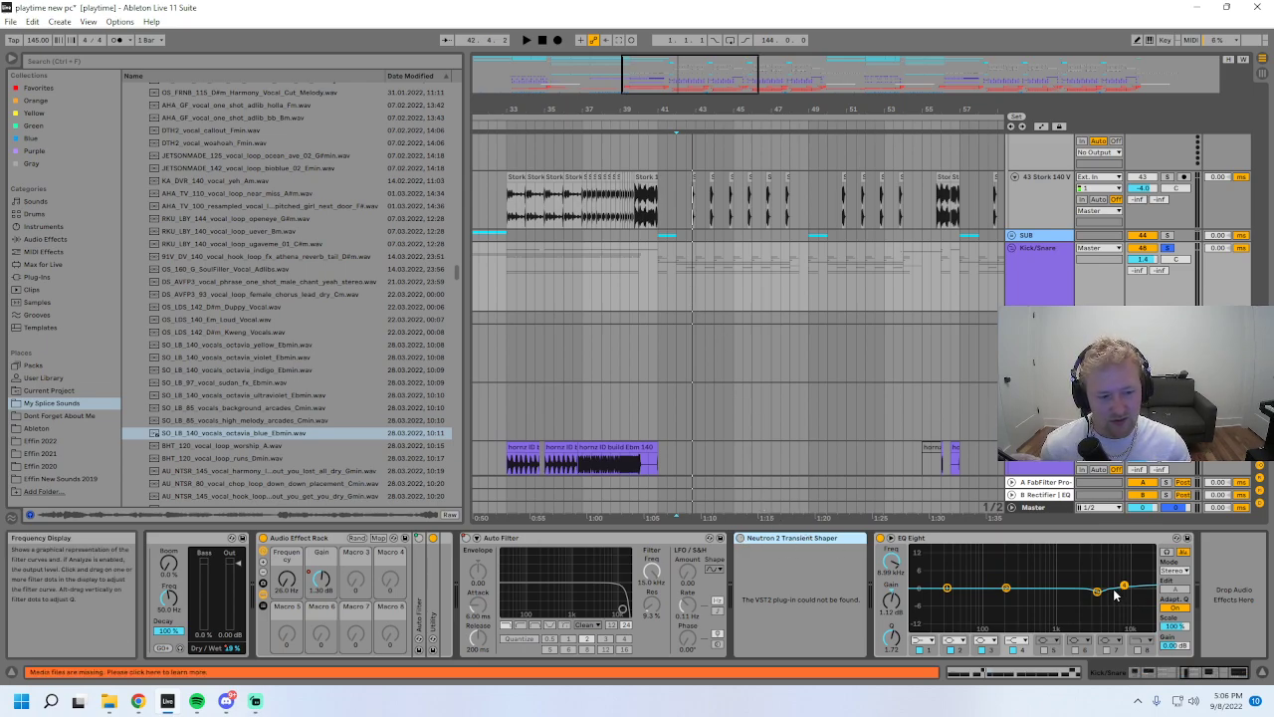
- Audition the Kick/Snare group in the drop, fold the group, and play the mix from bar 47
key("space")
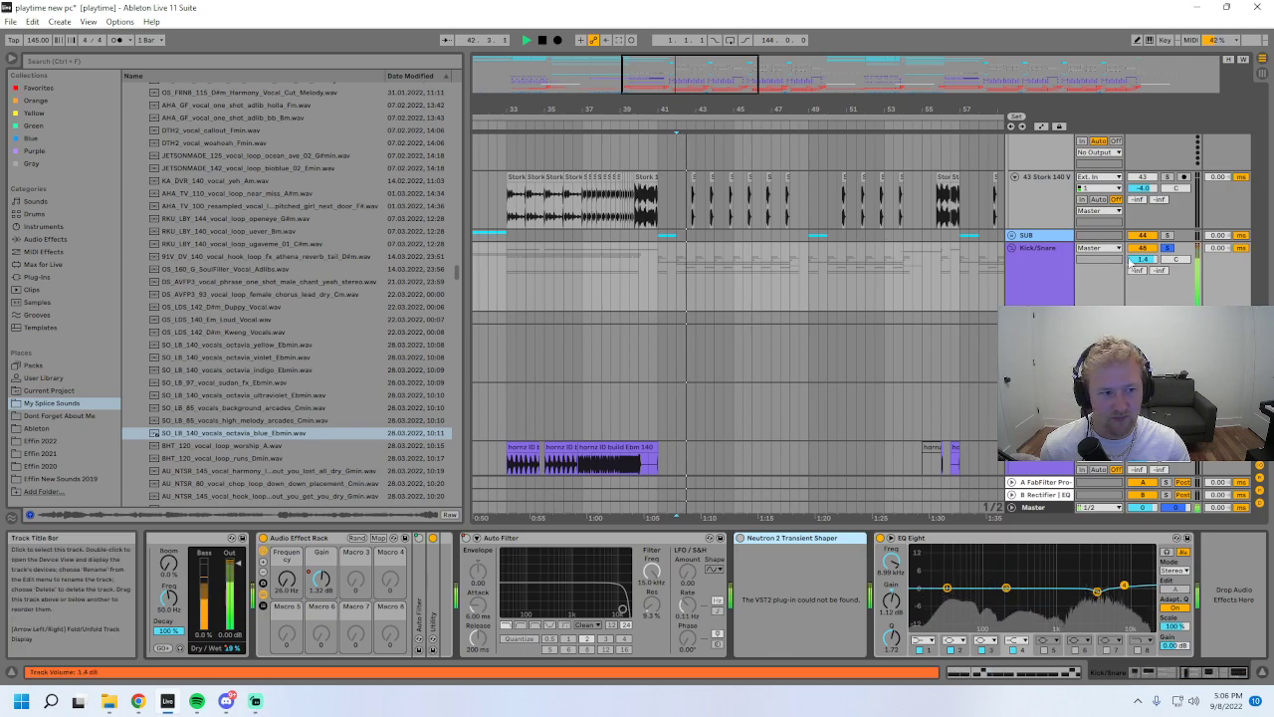
left_click(1012, 248)
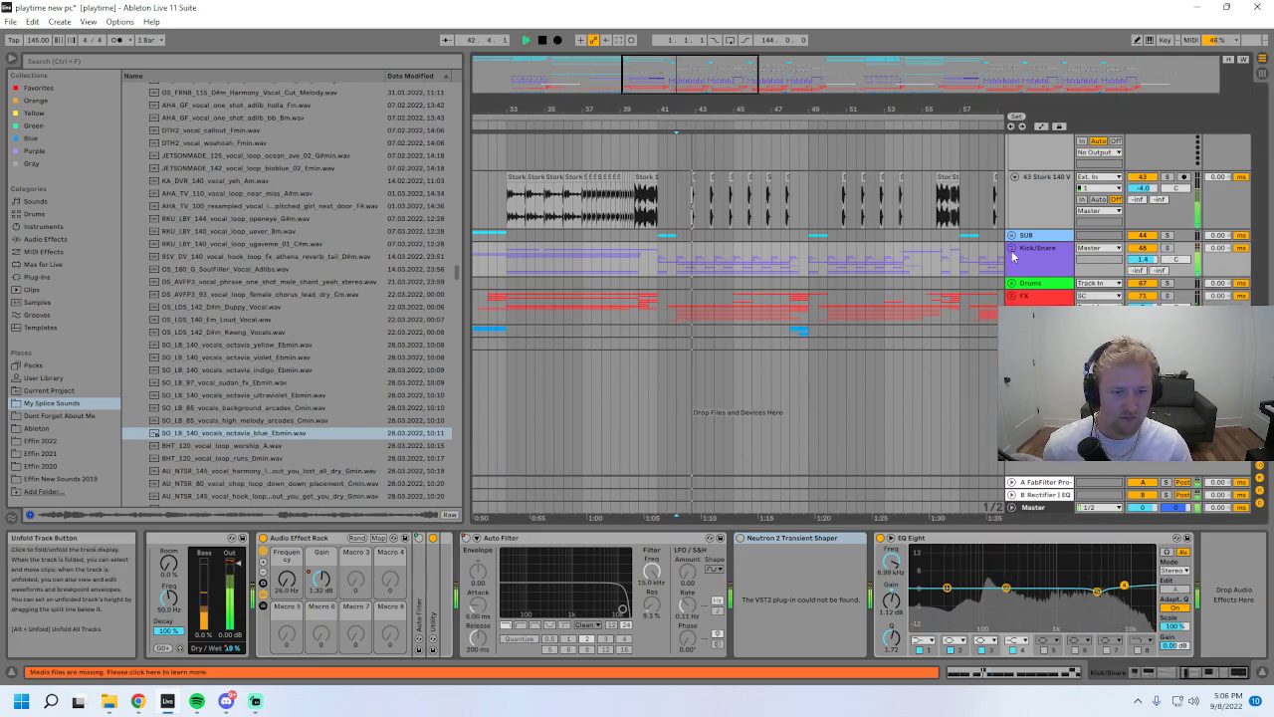
left_click(783, 277)
key("space")
key("space")
key("space")
- Unfold the FX group and play its life ok vocal bed atmos track from 41.3.1
left_click(1167, 296)
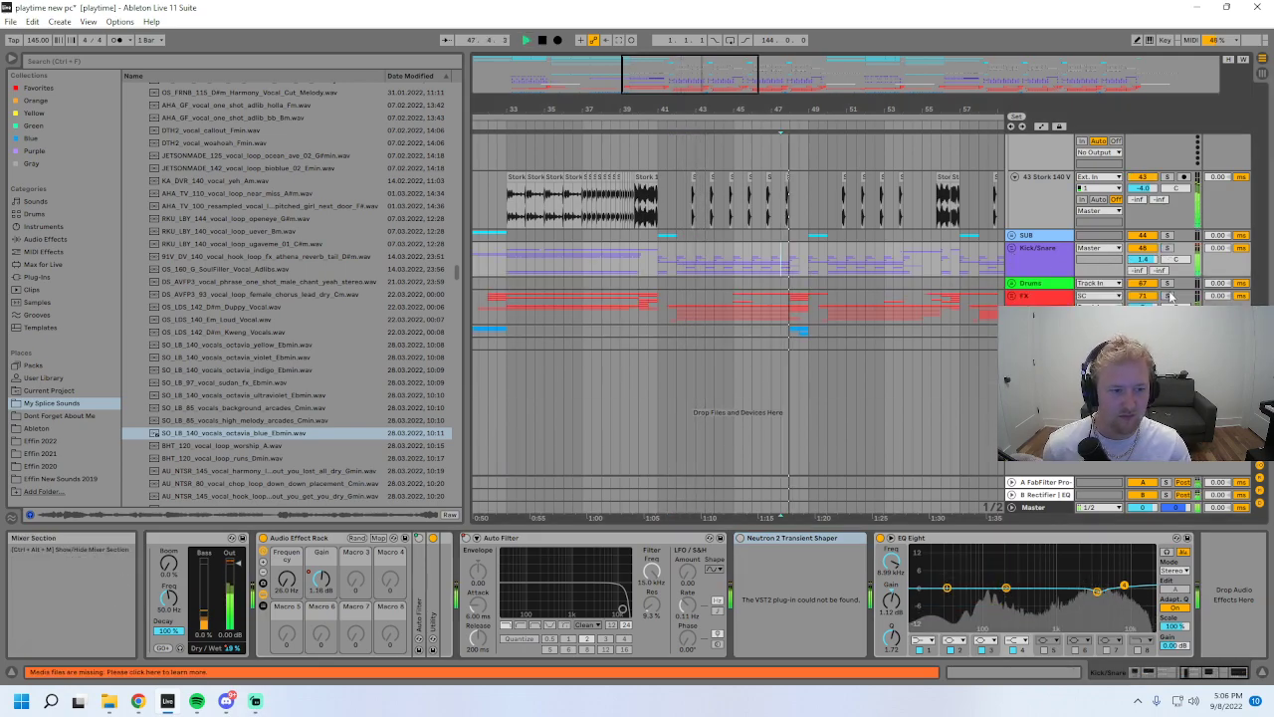
left_click(999, 297)
left_click(1011, 295)
scroll(677, 348, "down", 6)
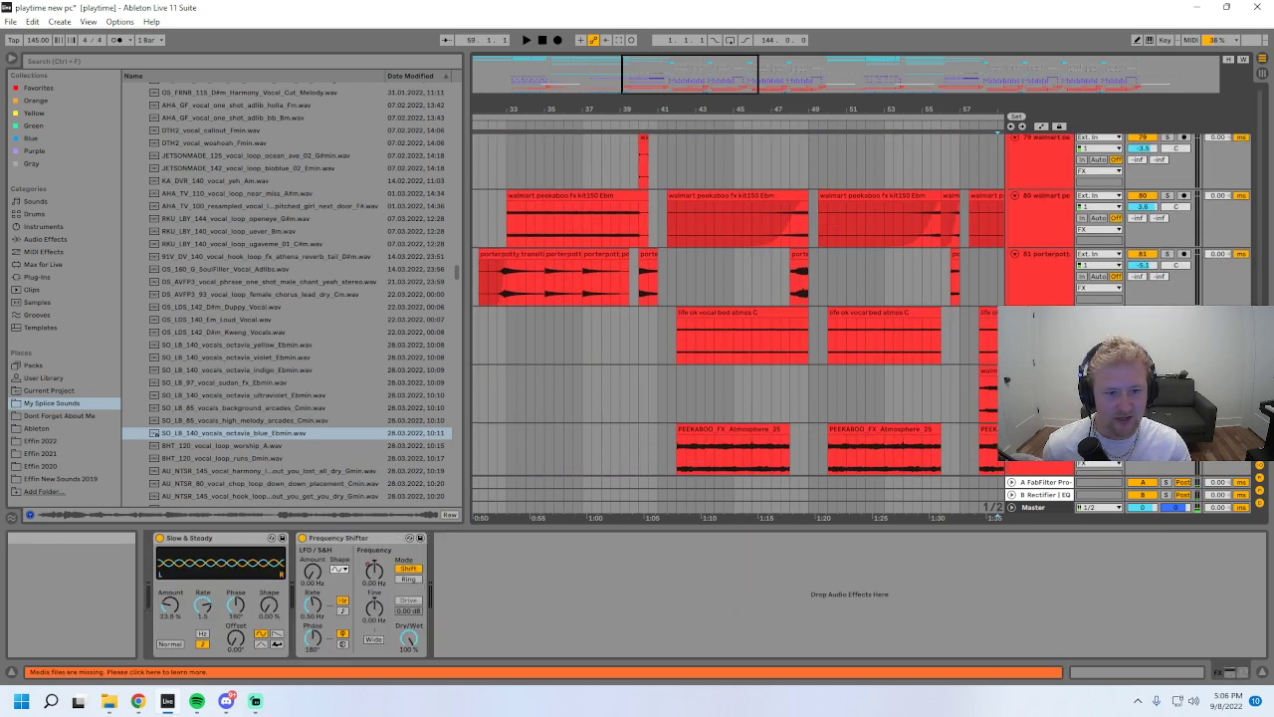
left_click(672, 347)
key("space")
scroll(711, 210, "up", 2)
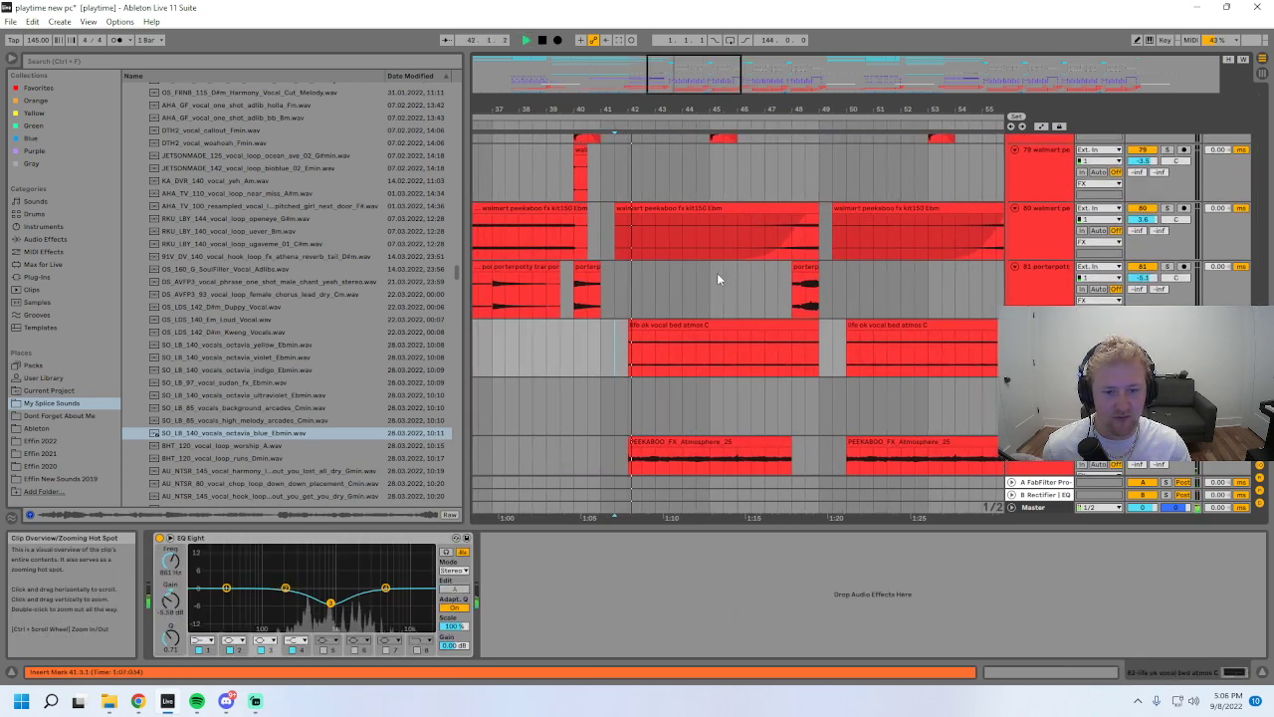
scroll(762, 423, "down", 2)
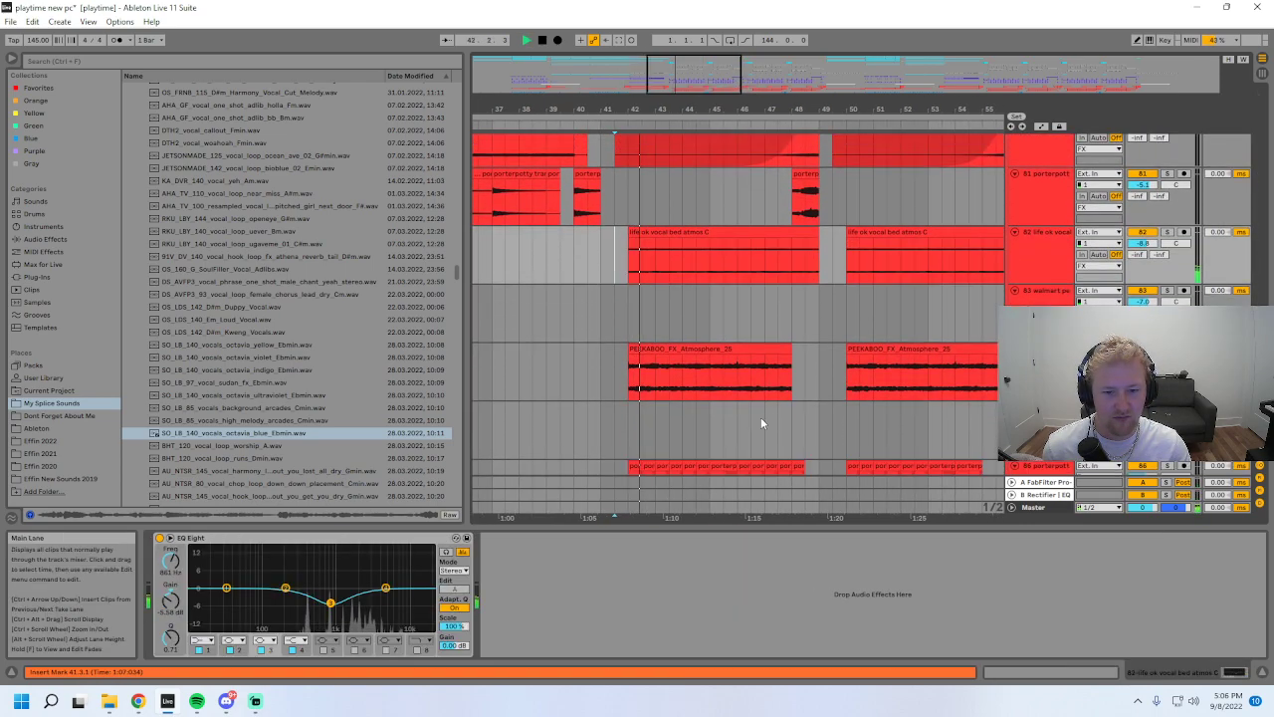
- Audition the 86 porterpotty transition track in solo from about bar 42 and check its devices
left_click(784, 527)
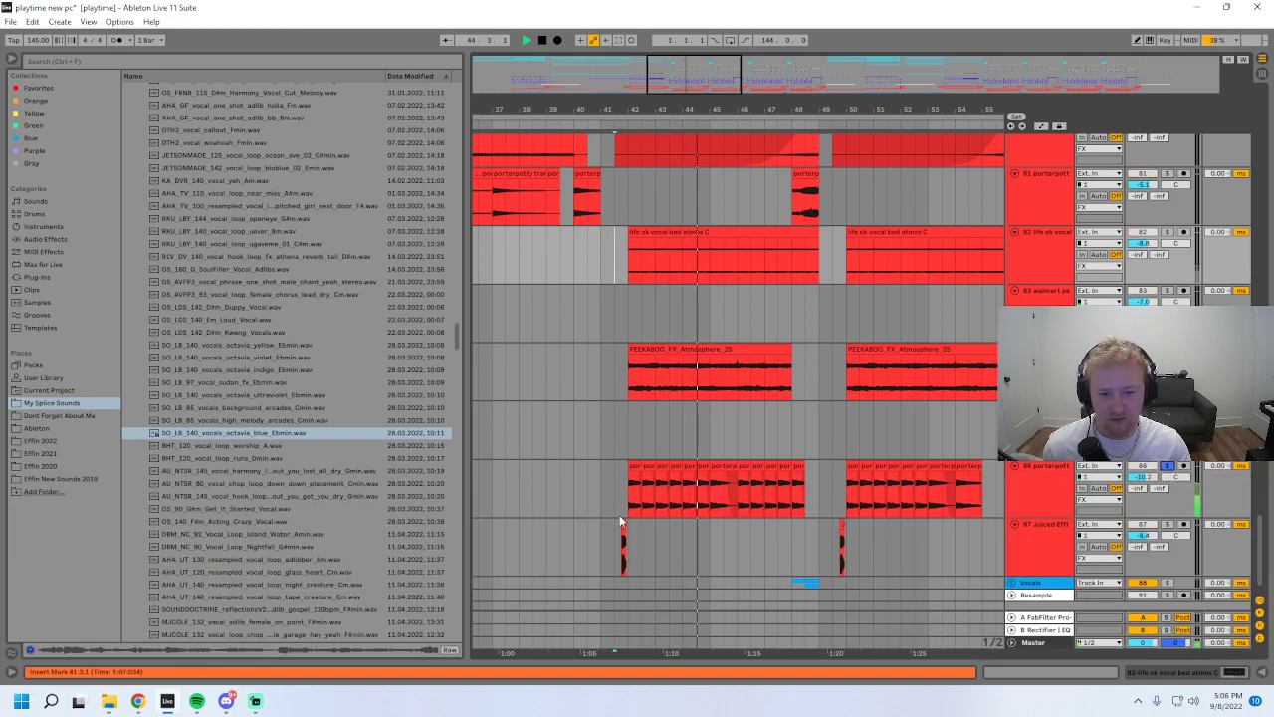
scroll(1102, 494, "down", 1)
key("space")
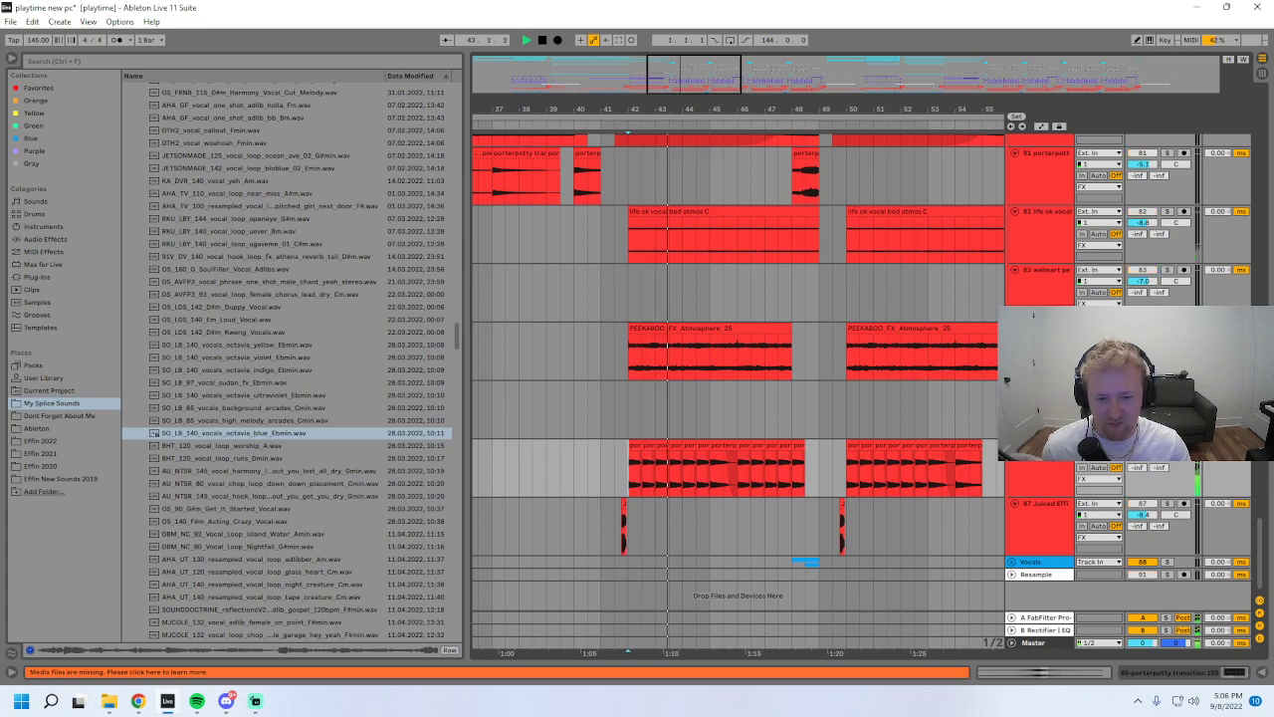
double_click(1037, 467)
key("space")
left_click_drag(337, 587, 284, 604)
double_click(1039, 469)
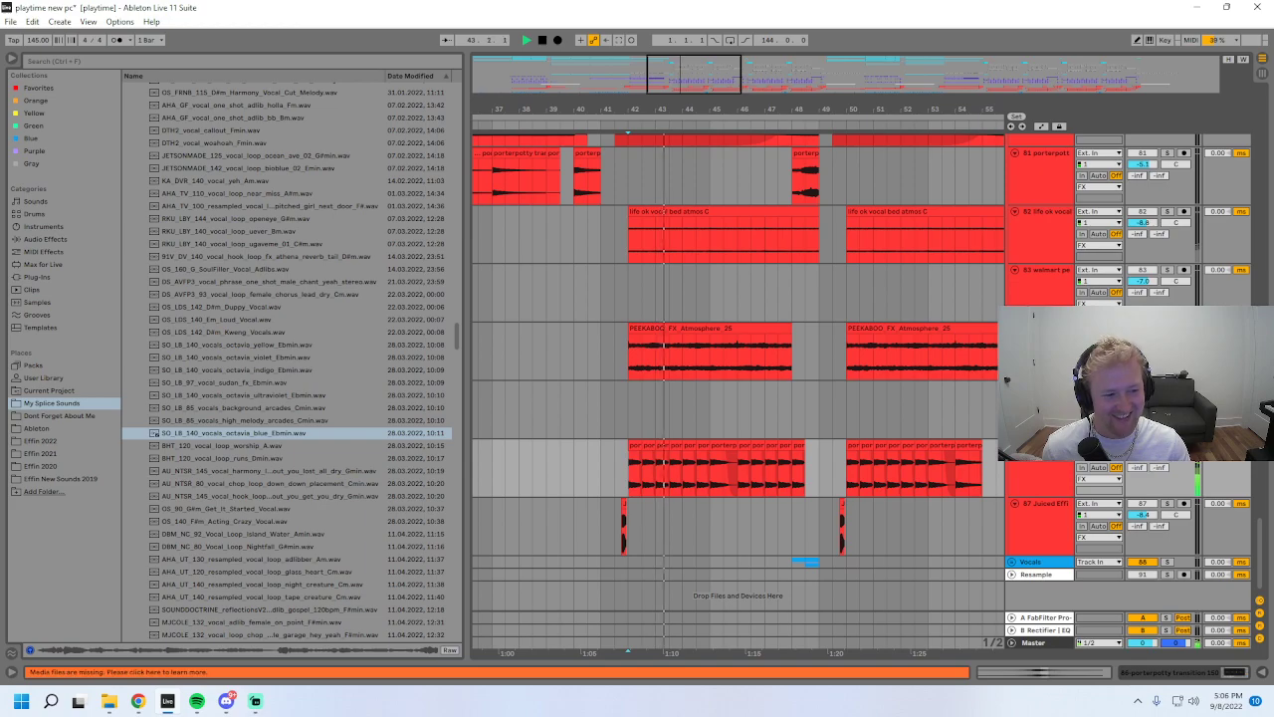
key("space")
key("space")
- Audition the PEEKABOO atmosphere and vocal bed tracks in solo, review the remaining FX tracks, and fold the FX group
scroll(738, 372, "up", 1)
scroll(738, 372, "up", 1)
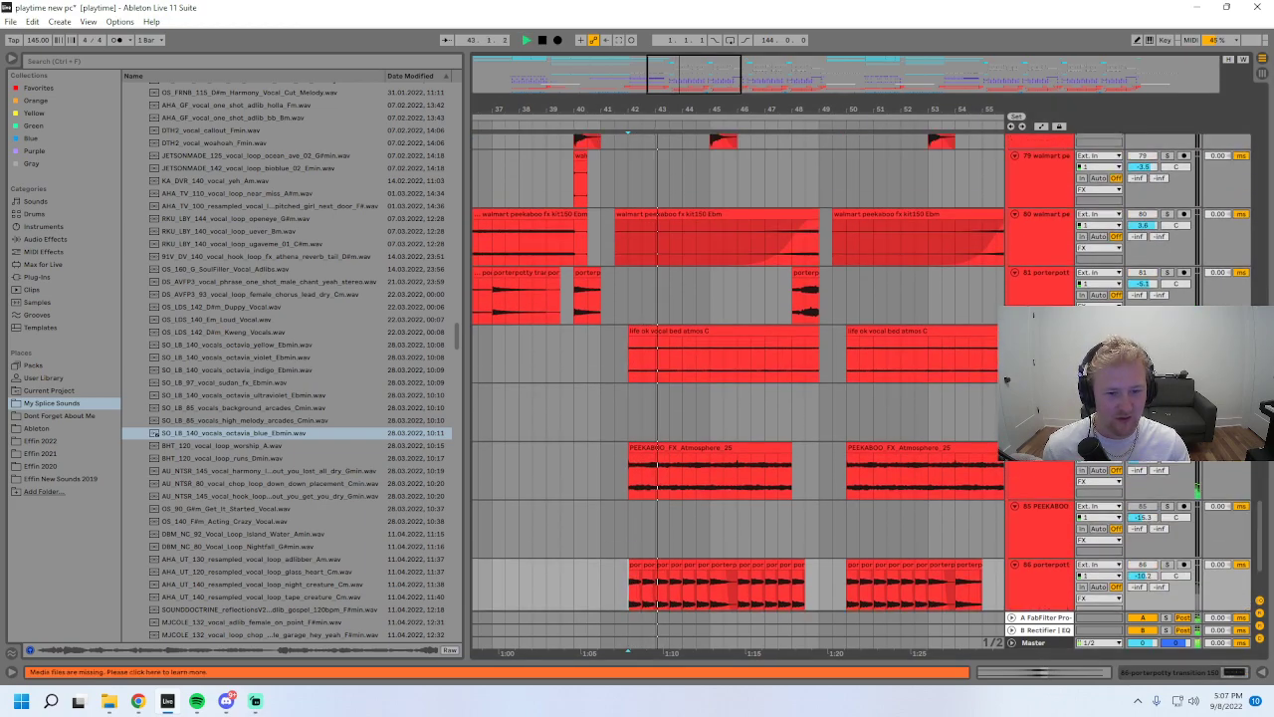
scroll(739, 391, "up", 1)
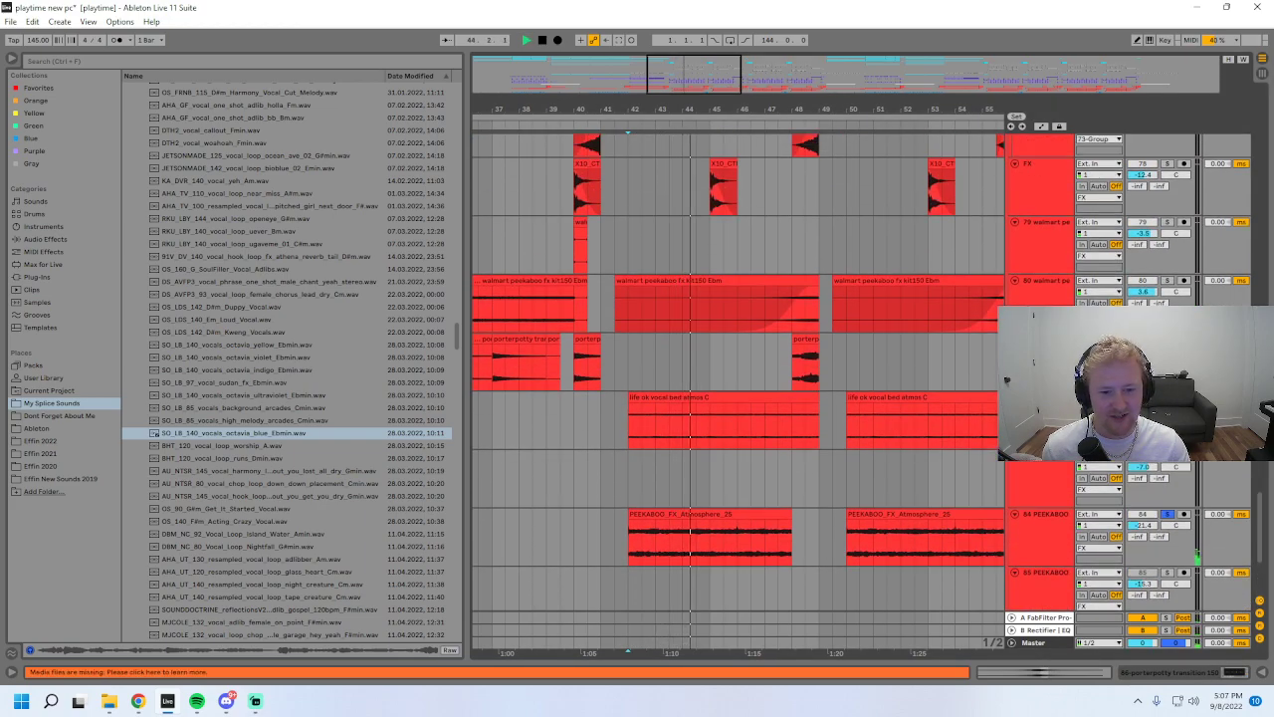
scroll(739, 389, "up", 2)
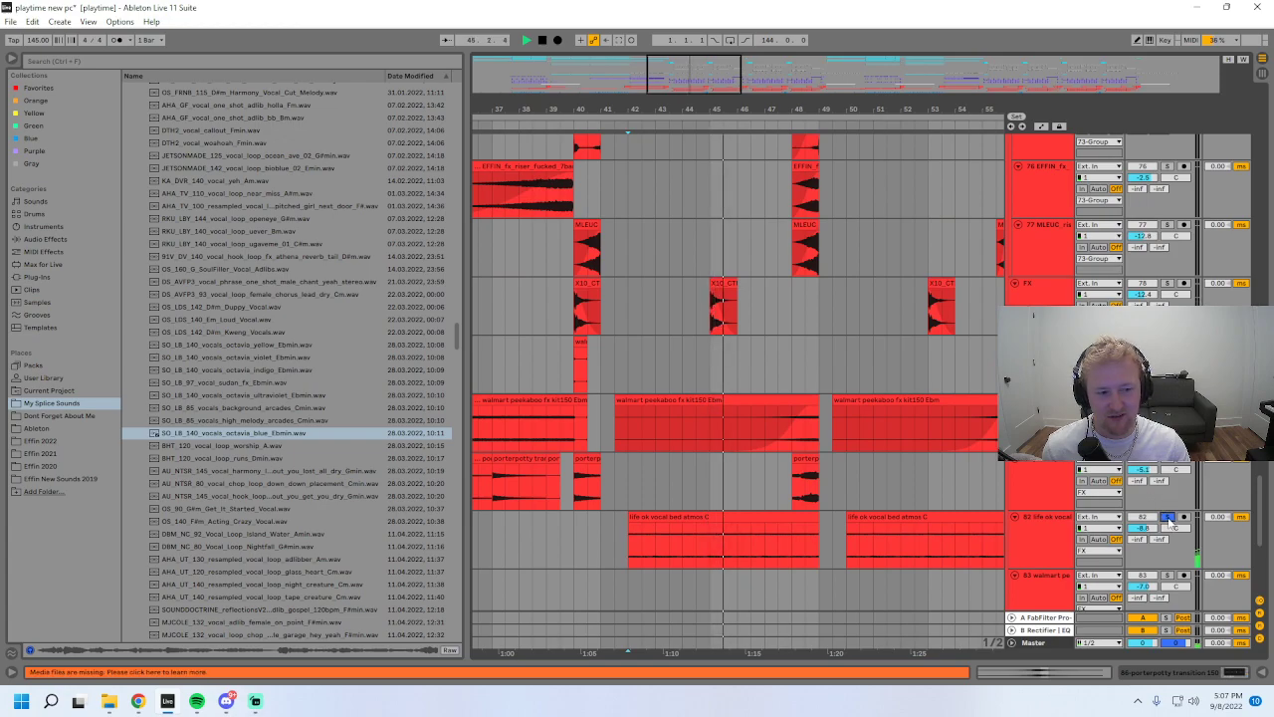
scroll(876, 472, "up", 2)
scroll(976, 561, "up", 3)
scroll(1001, 209, "up", 3)
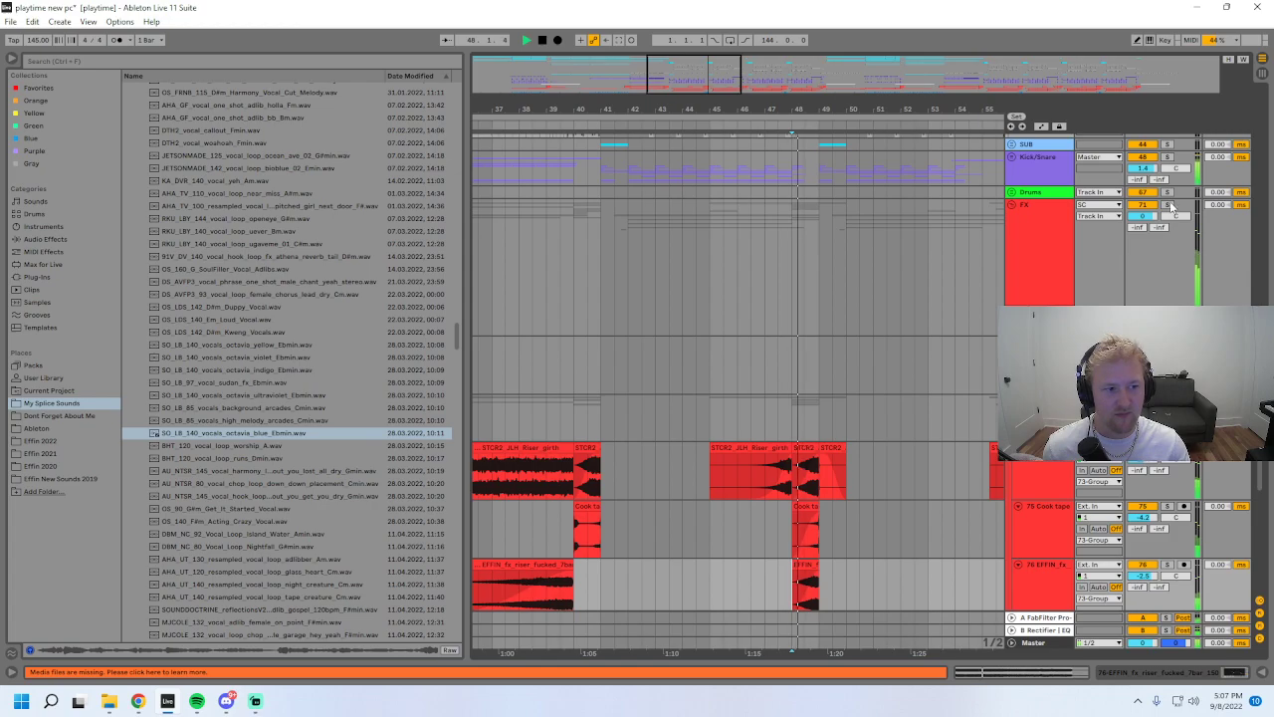
left_click(1010, 206)
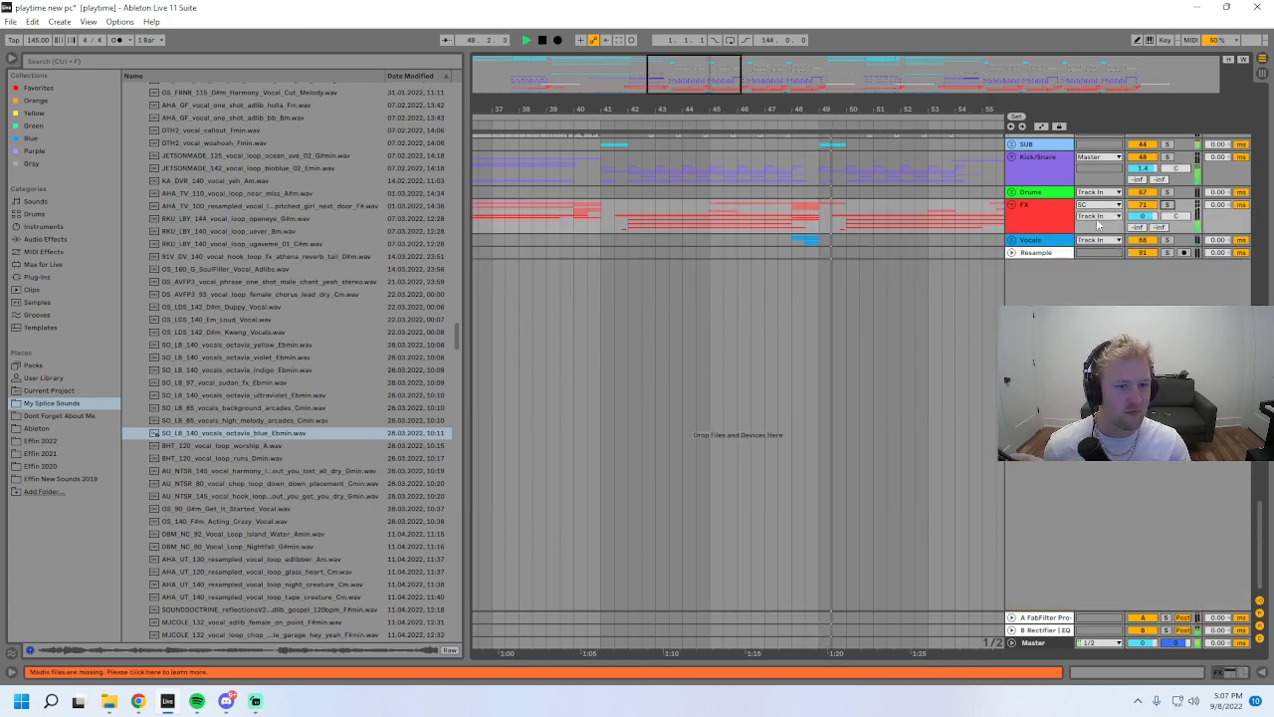
- Play the Stork 140 Vox fill from 55.4.1 into the next drop section, with the bass tracks in view
scroll(906, 373, "right", 2)
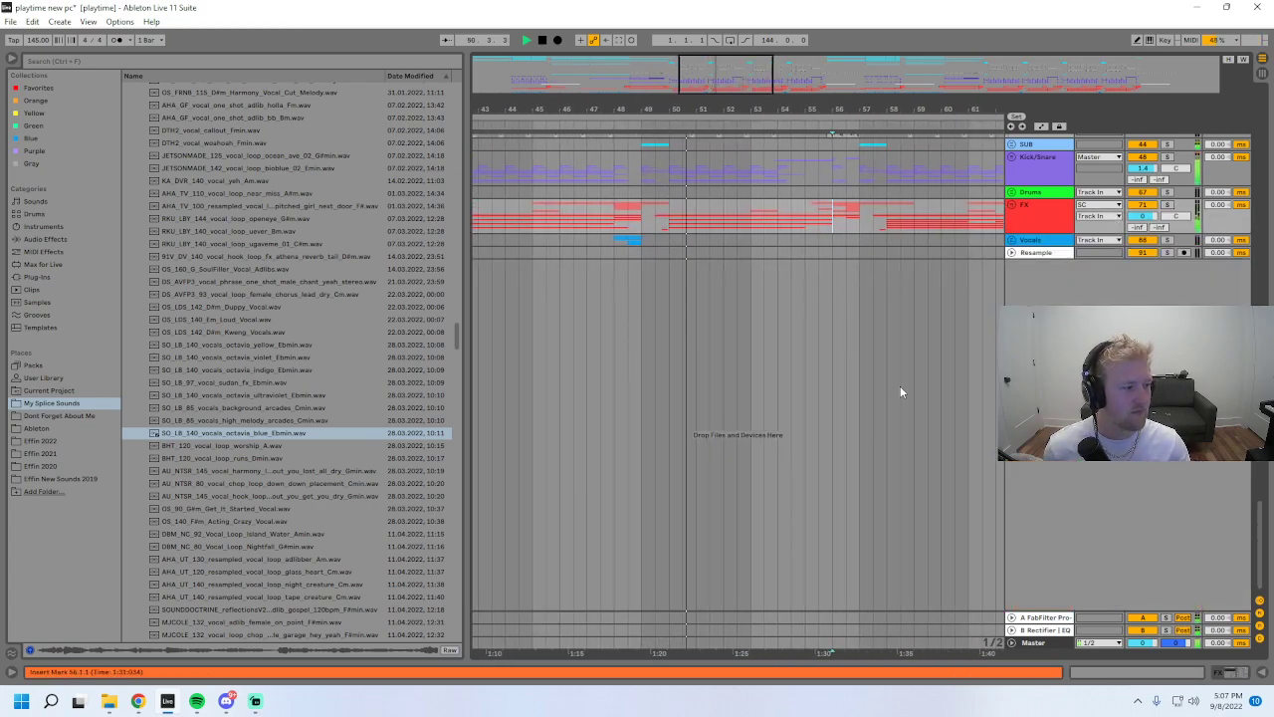
scroll(906, 431, "up", 4)
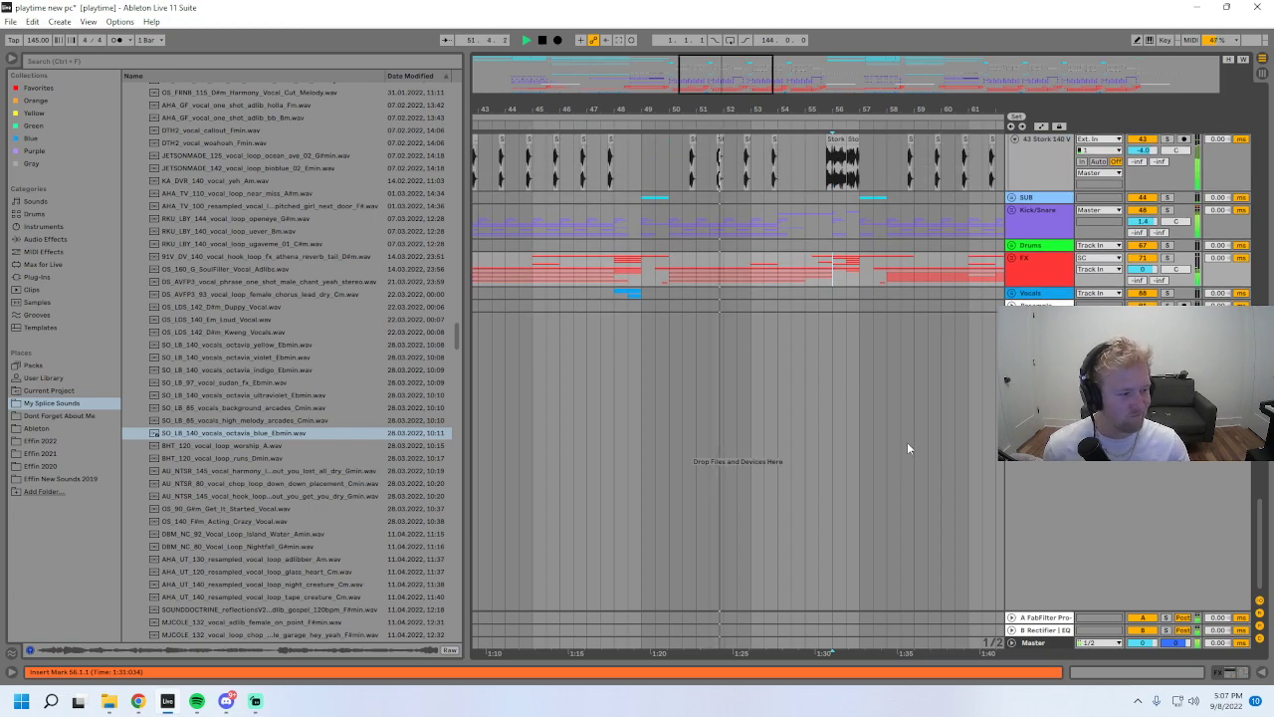
key("space")
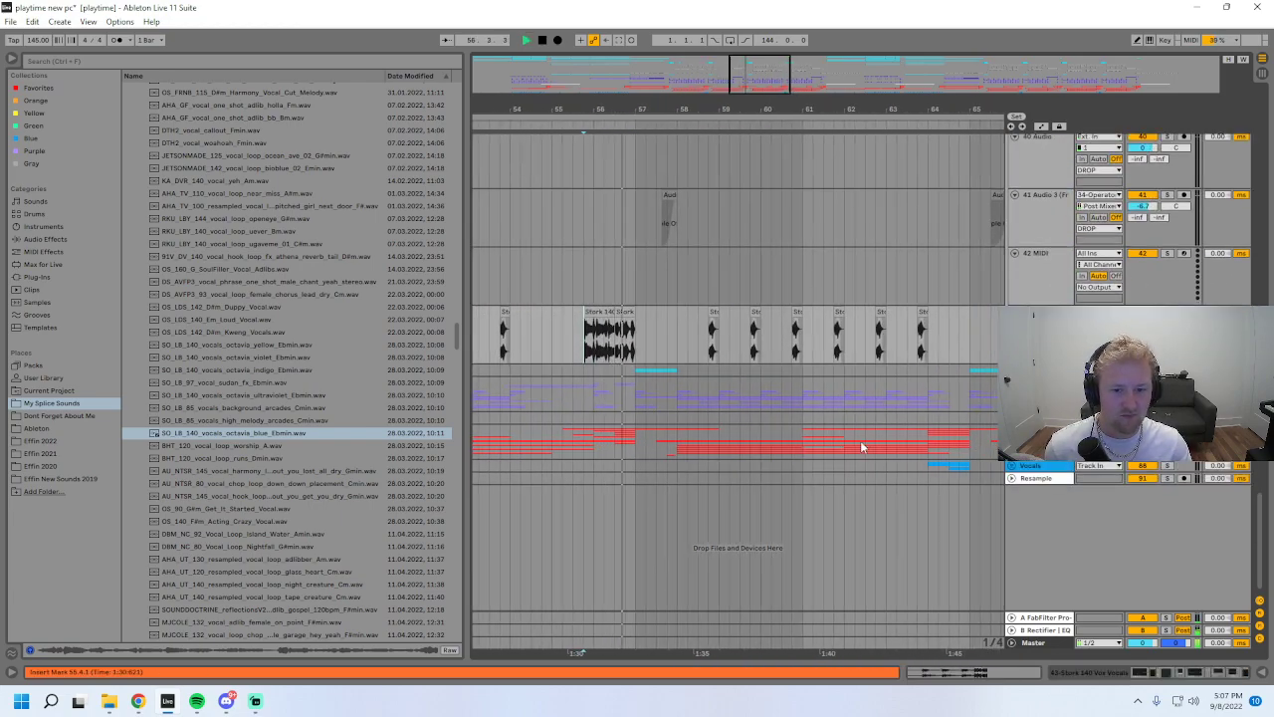
scroll(847, 436, "up", 8)
scroll(715, 401, "down", 6)
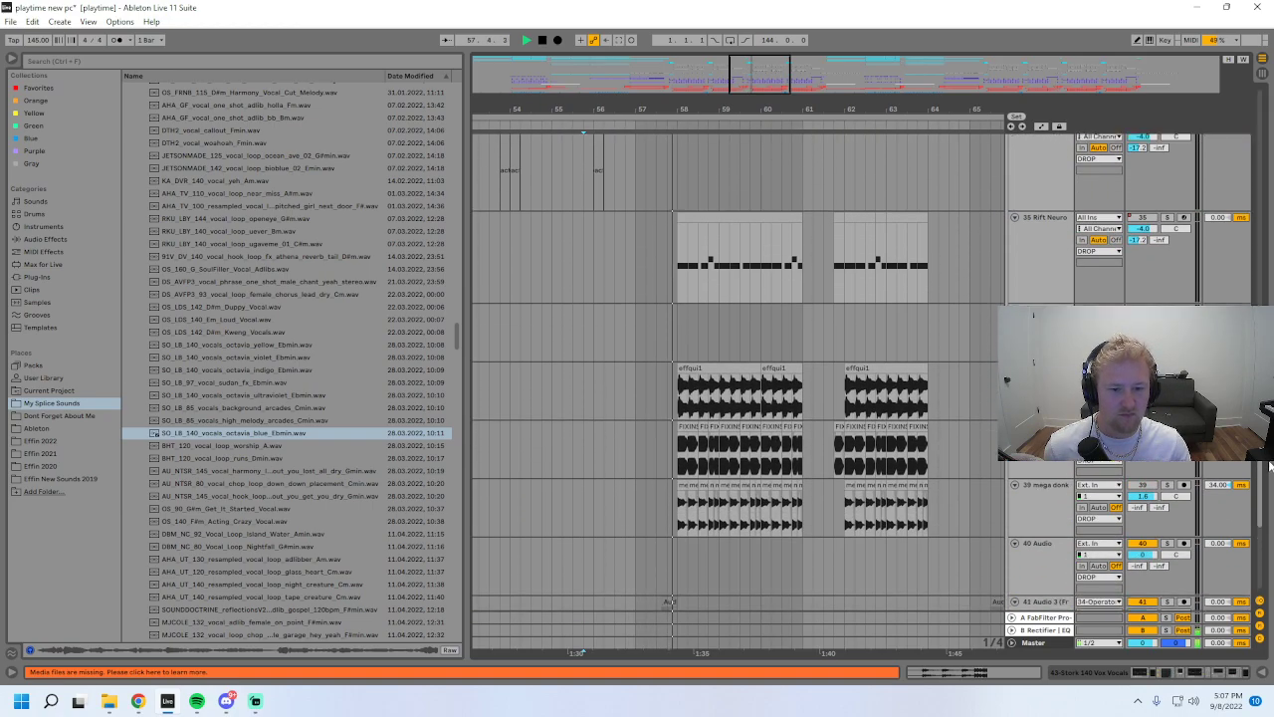
- Play the drop section from bar 58 on the effqui1 track and show the devices of the 38 horns track
left_click(678, 370)
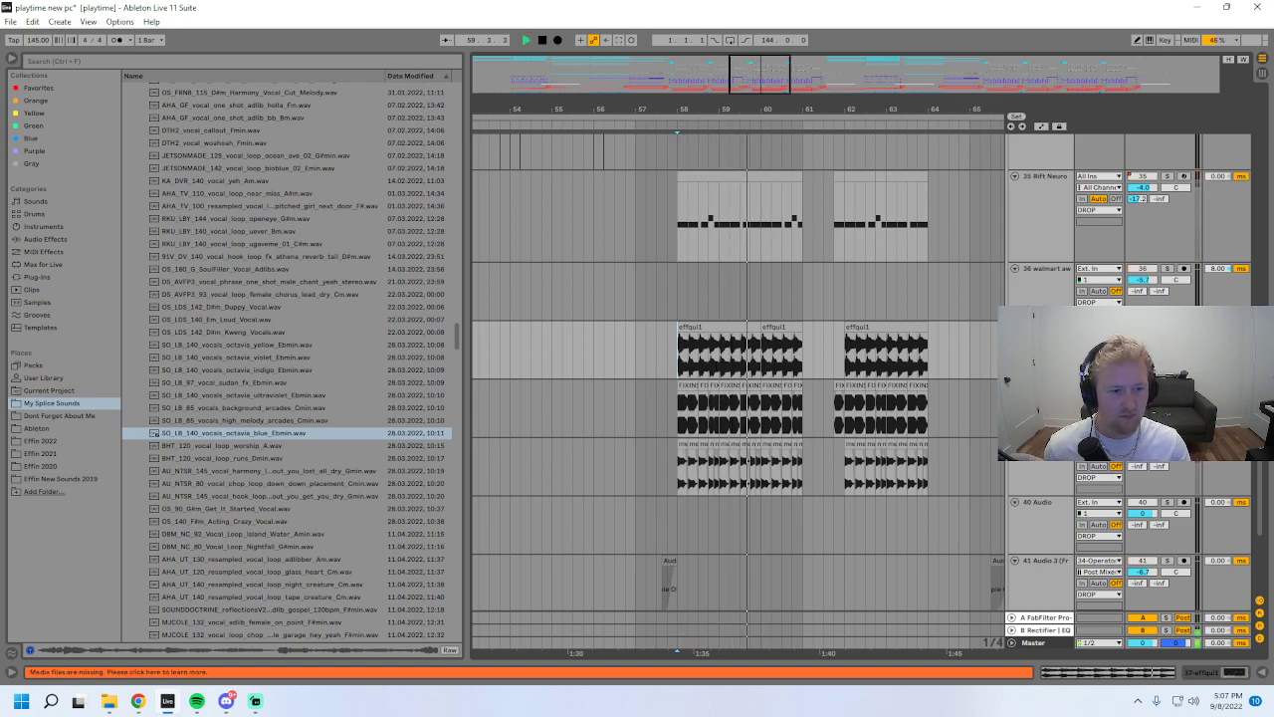
scroll(713, 369, "up", 4)
key("space")
double_click(1041, 386)
key("space")
key("space")
- Select the opening FIXINS drop clip at 58.1.1 on the 38 horns track and audition the section from there
left_click(649, 385)
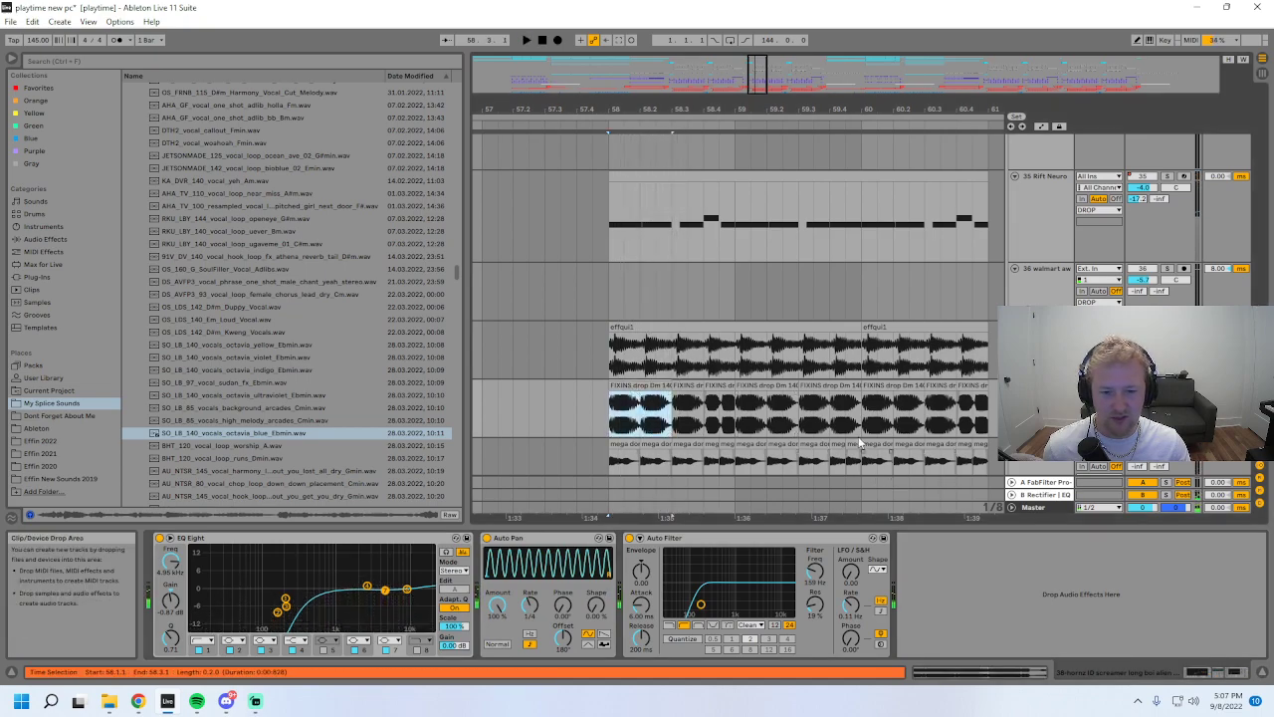
key("space")
key("space")
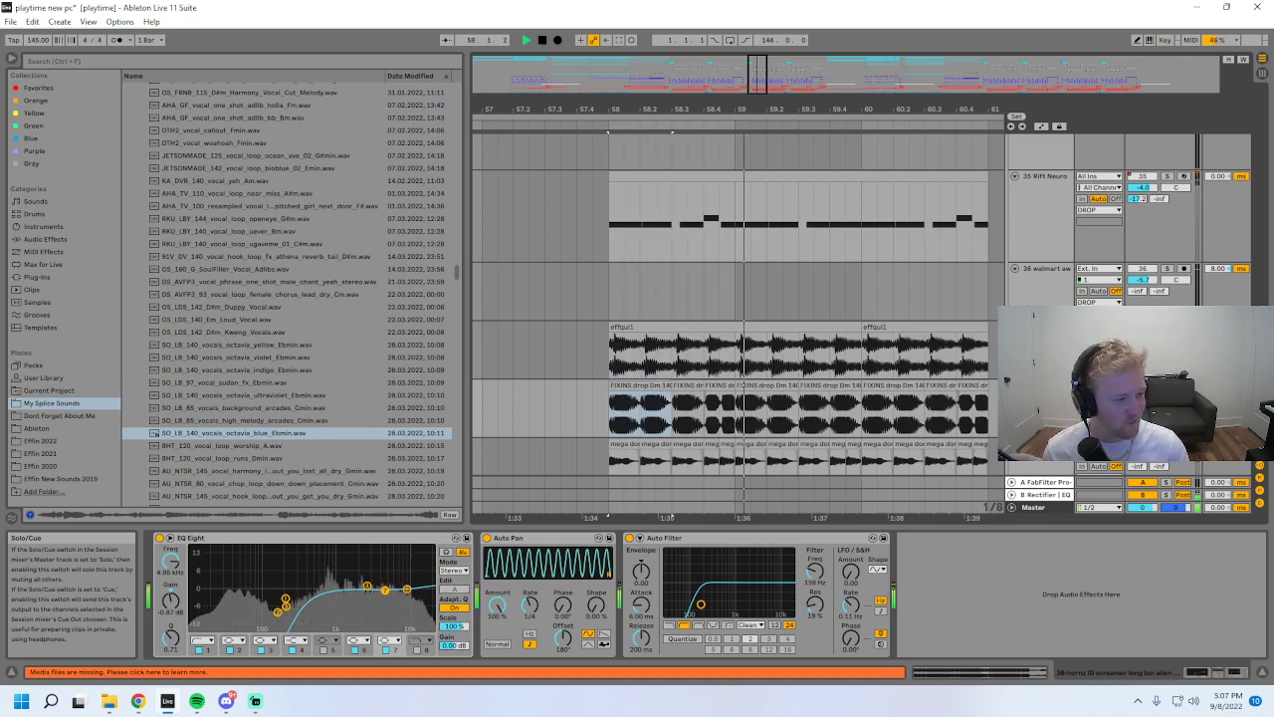
key("s")
key("space")
key("space")
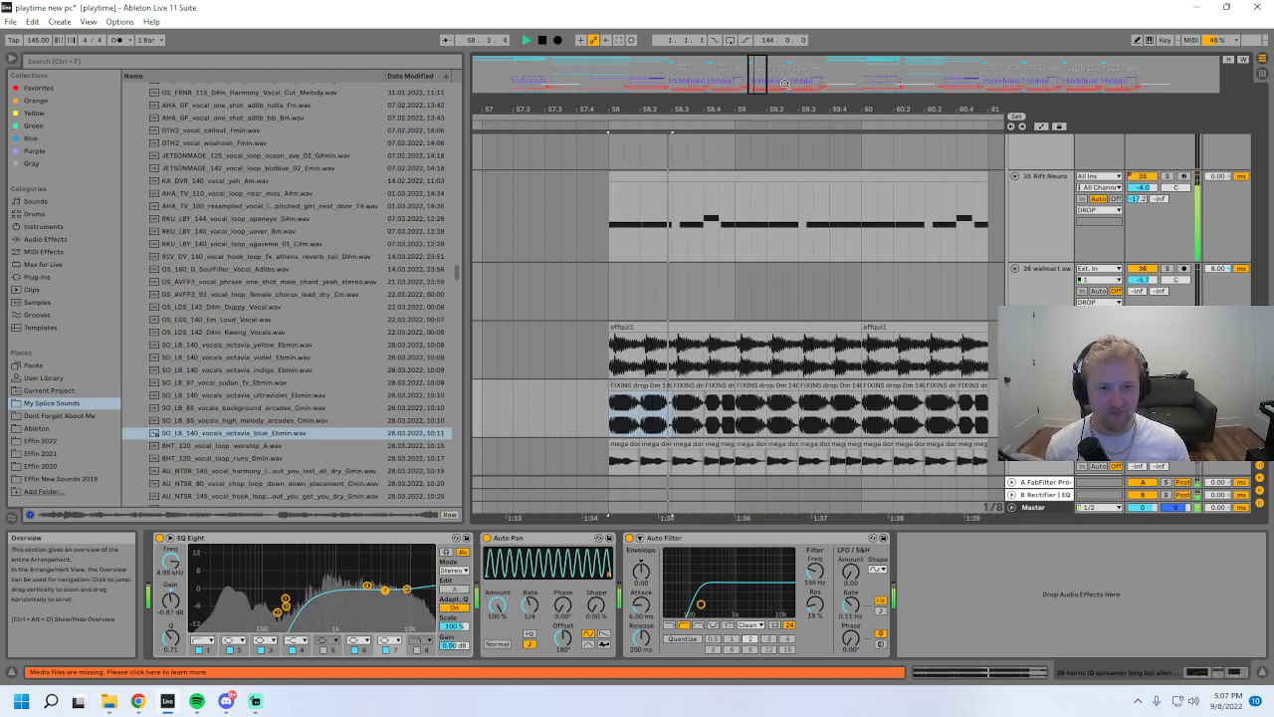
- Play the fill around bar 61 with the Reese Fill track selected to show its EQ Eight and Amp
key("minus")
key("minus")
key("minus")
key("minus")
key("minus")
key("minus")
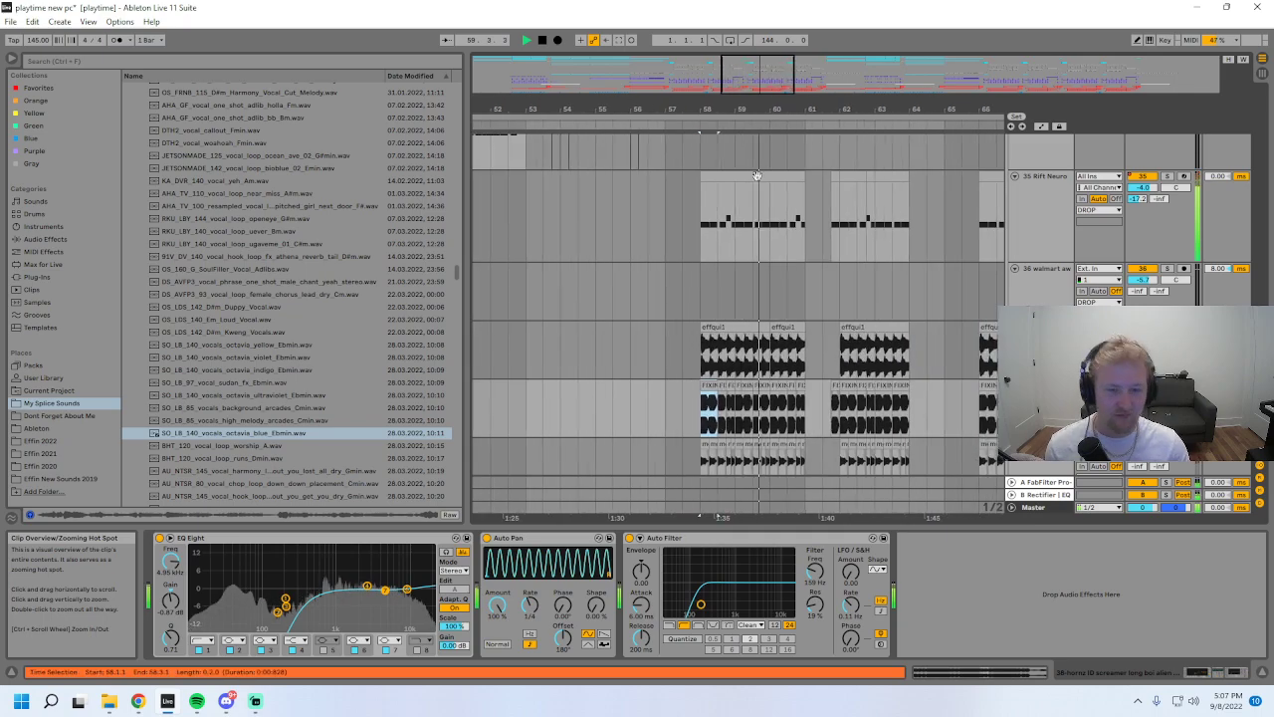
scroll(828, 315, "up", 4)
scroll(854, 362, "up", 8)
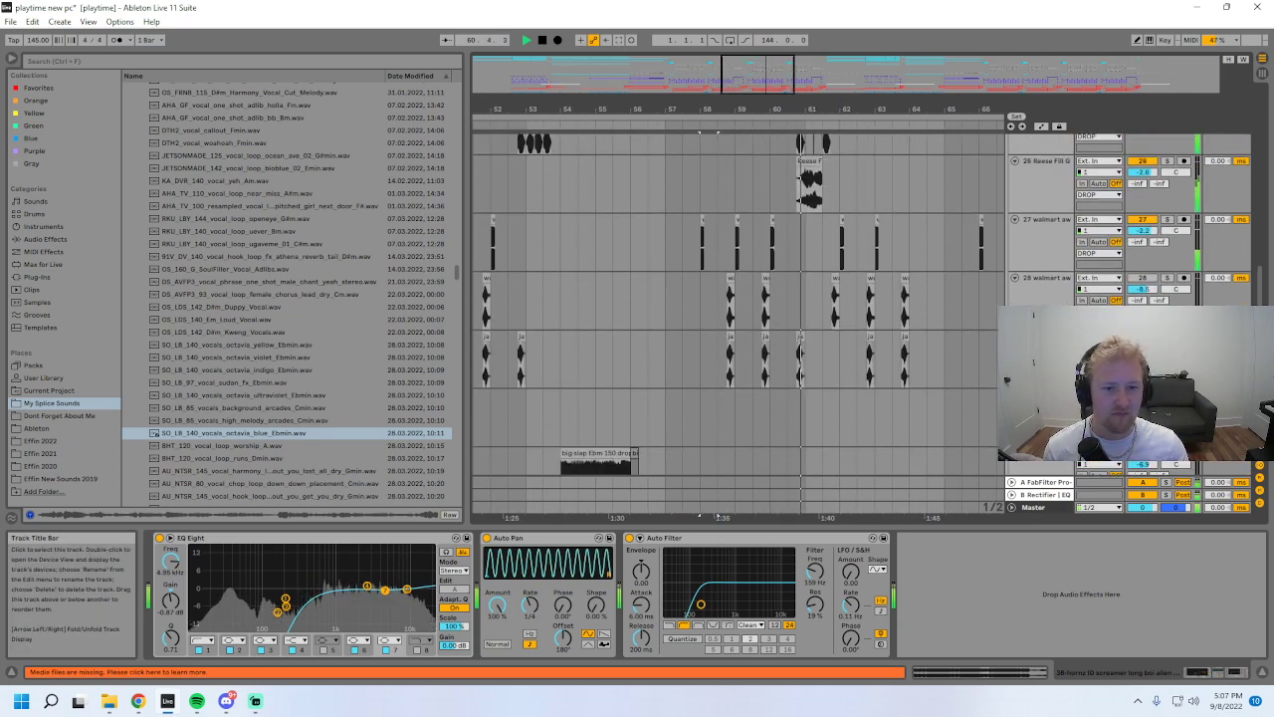
left_click(854, 362)
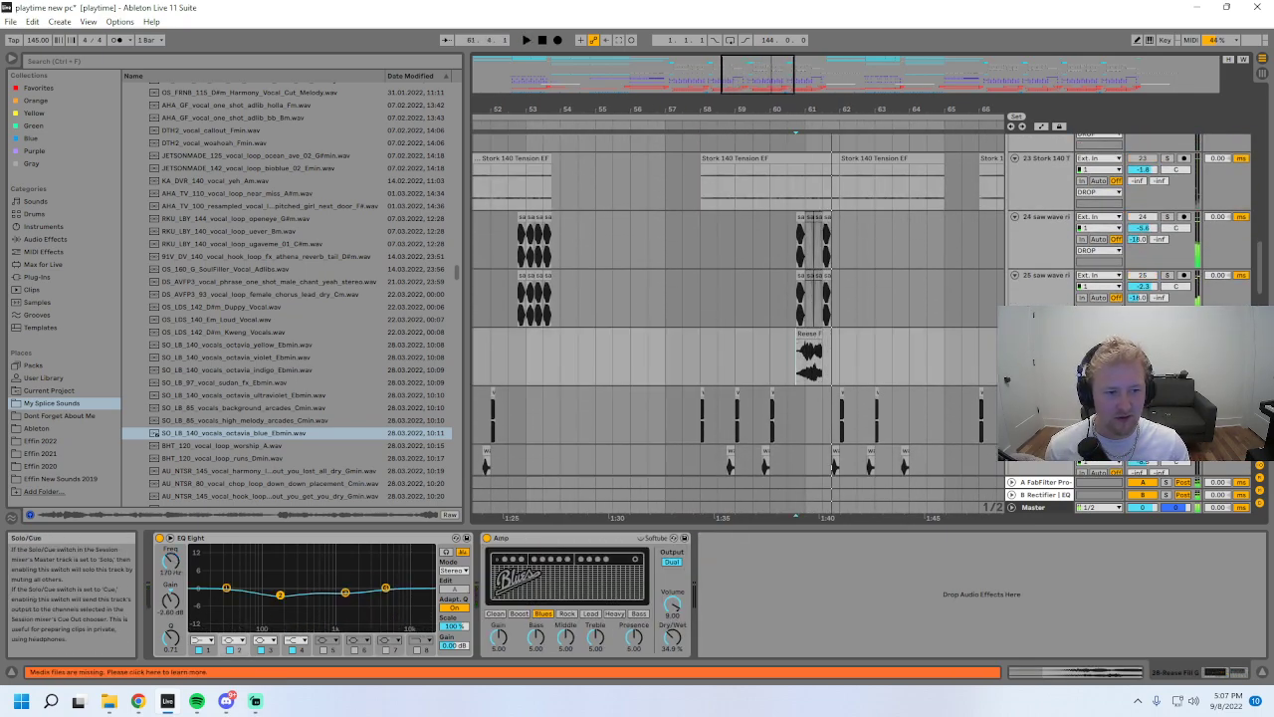
left_click_drag(697, 55, 697, 40)
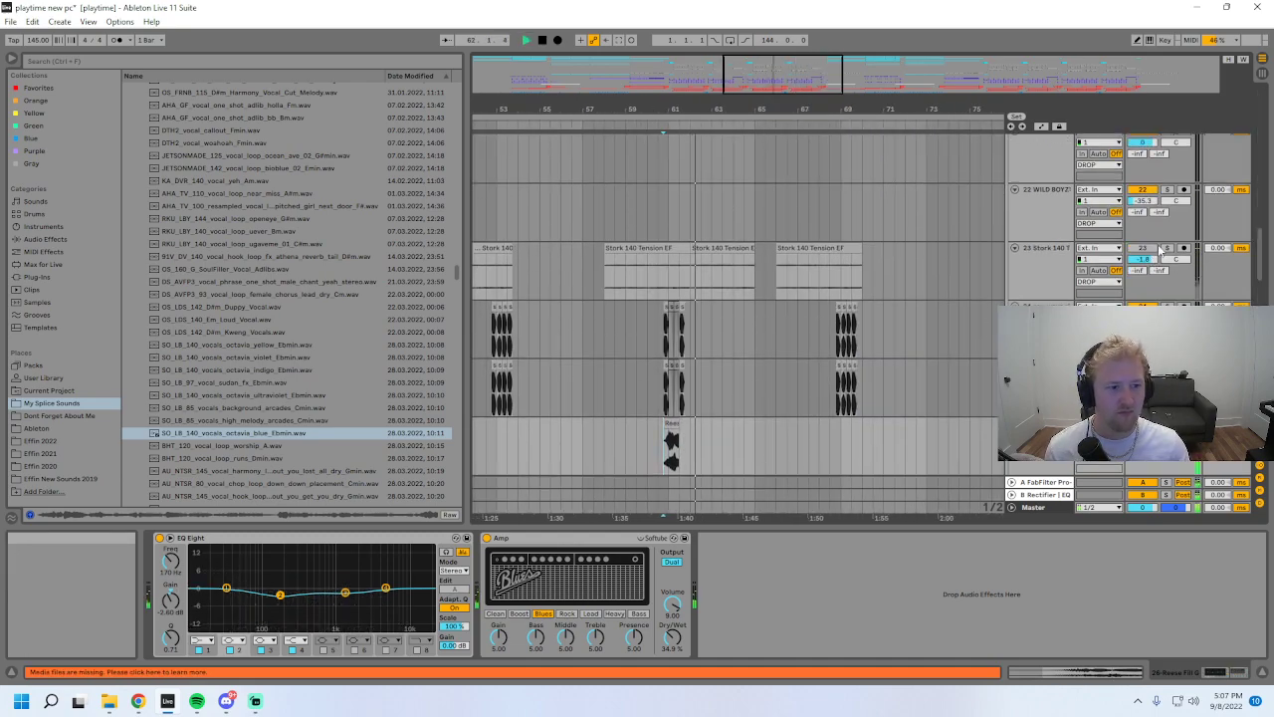
- Open the FIXINS drop clip at 66.1.1, audition the 38 horns track in solo, and return to its devices
left_click_drag(1262, 274, 1262, 396)
left_click_drag(761, 108, 630, 189)
key("space")
left_click(606, 211)
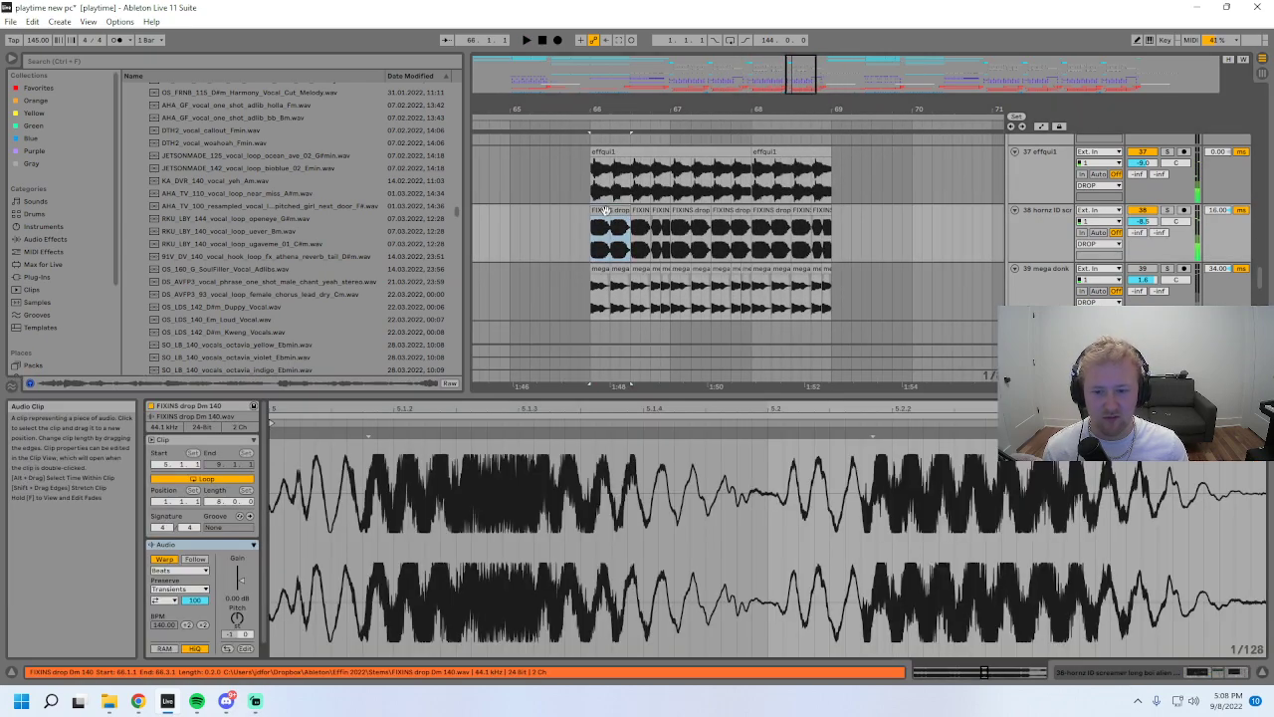
key("space")
left_click(1056, 224)
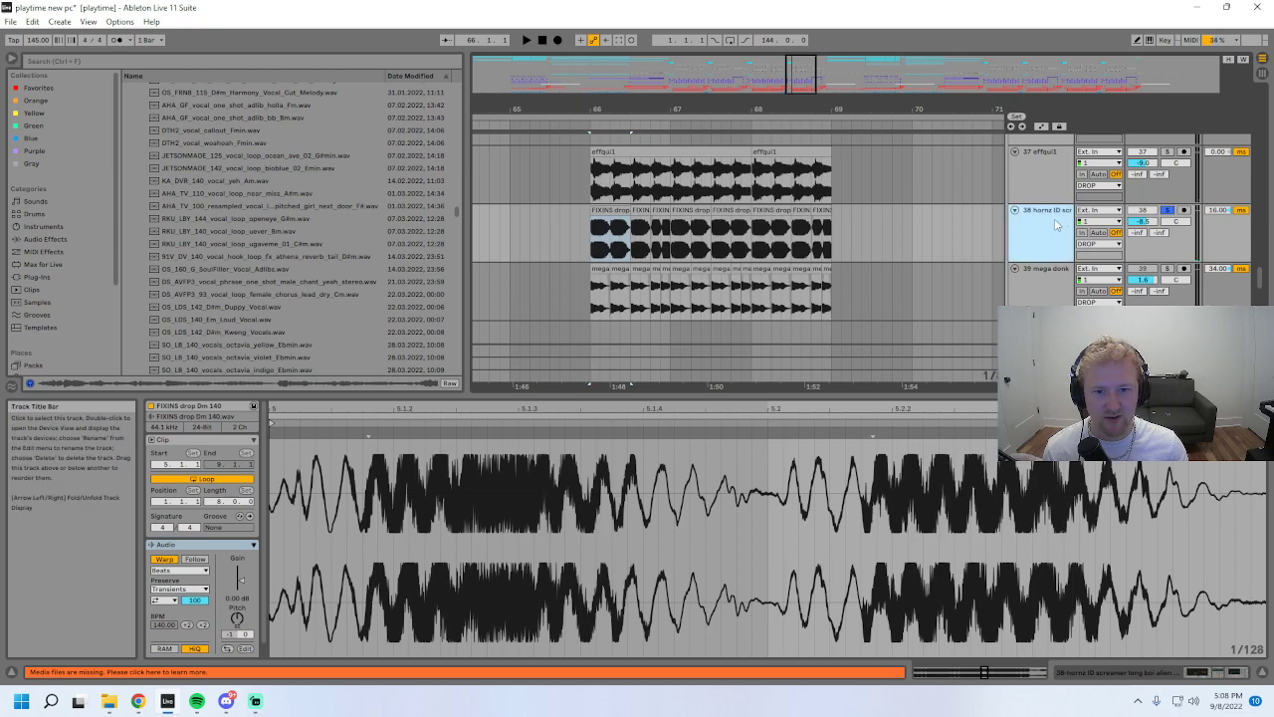
key("space")
mouse_move(617, 109)
left_mouse_down()
mouse_move(616, 205)
mouse_move(617, 115)
left_mouse_up()
scroll(751, 165, "down", 4)
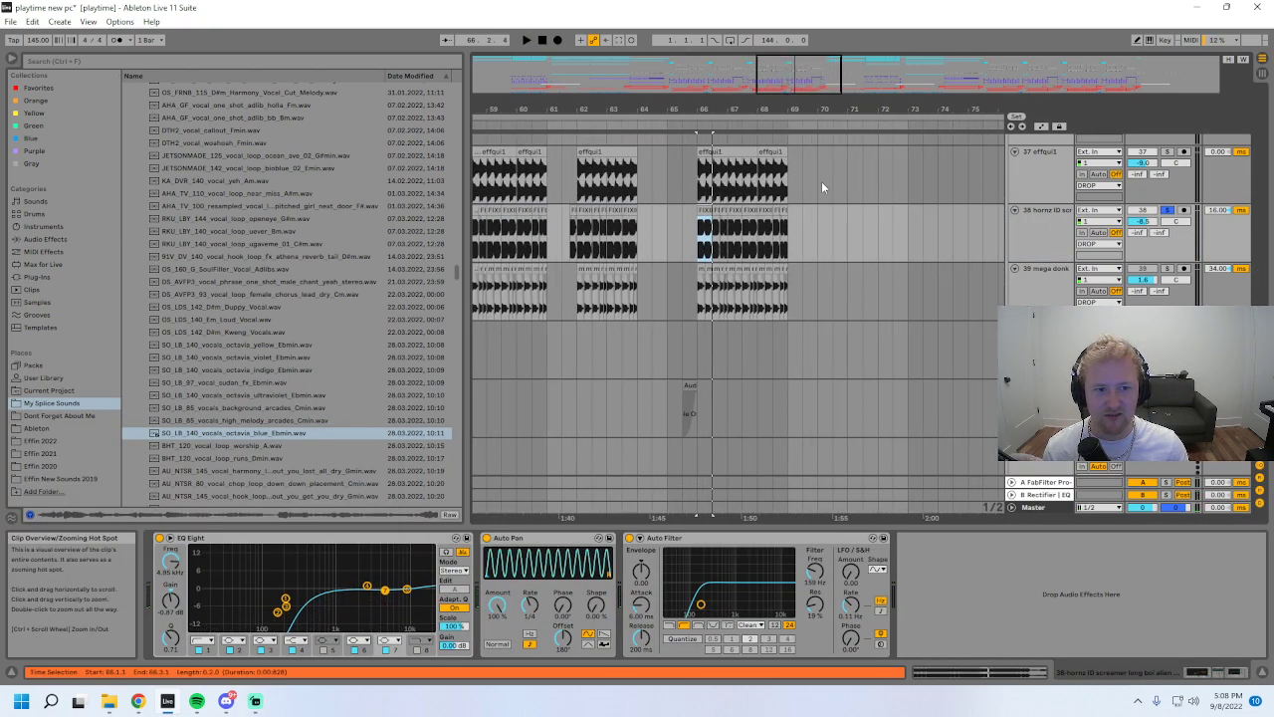
- Unsolo the 38 horns track and play the transition out of the drop from bar 72
mouse_move(789, 93)
left_mouse_down()
mouse_move(817, 57)
mouse_move(795, 85)
left_mouse_up()
left_click(730, 225)
left_click(1168, 210)
key("space")
scroll(1263, 468, "down", 4)
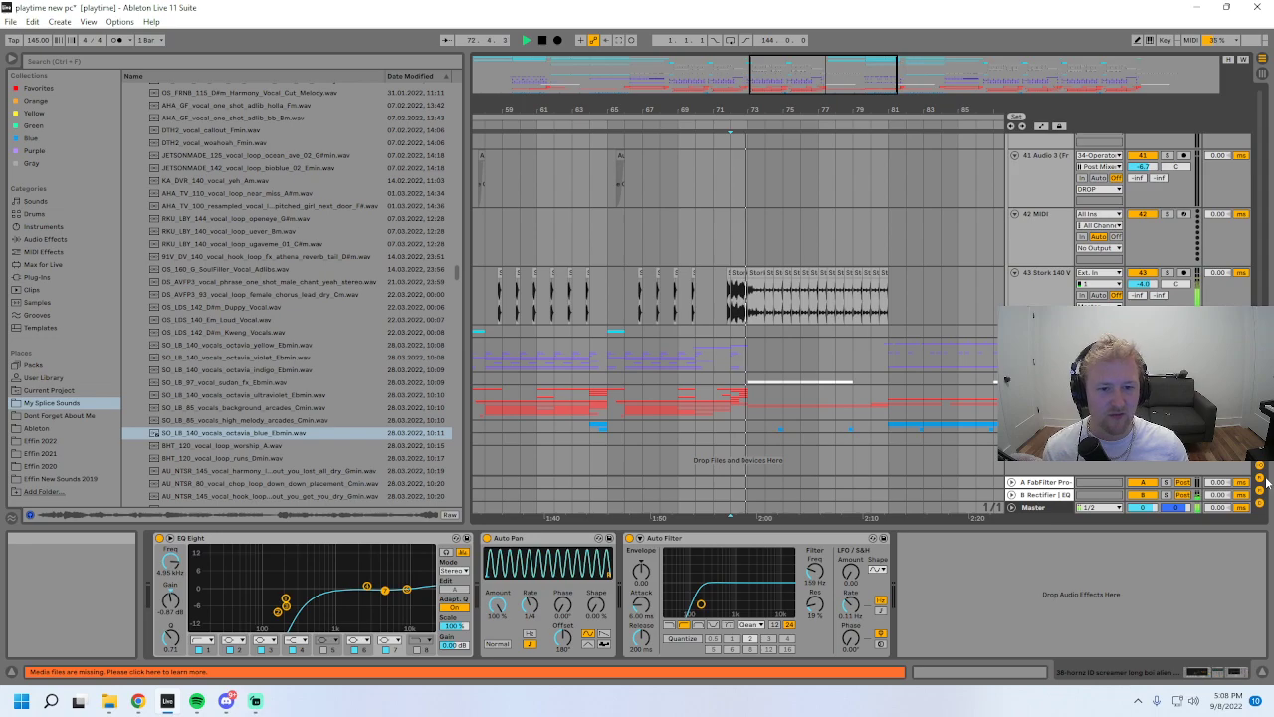
- Play the melodic section from bar 81 with the Synths MIDI clips in view, and look down through the lower tracks
scroll(738, 304, "up", 15)
left_click_drag(847, 91, 896, 82)
scroll(797, 239, "up", 1)
left_click(720, 308)
key("space")
key("space")
scroll(774, 335, "down", 3)
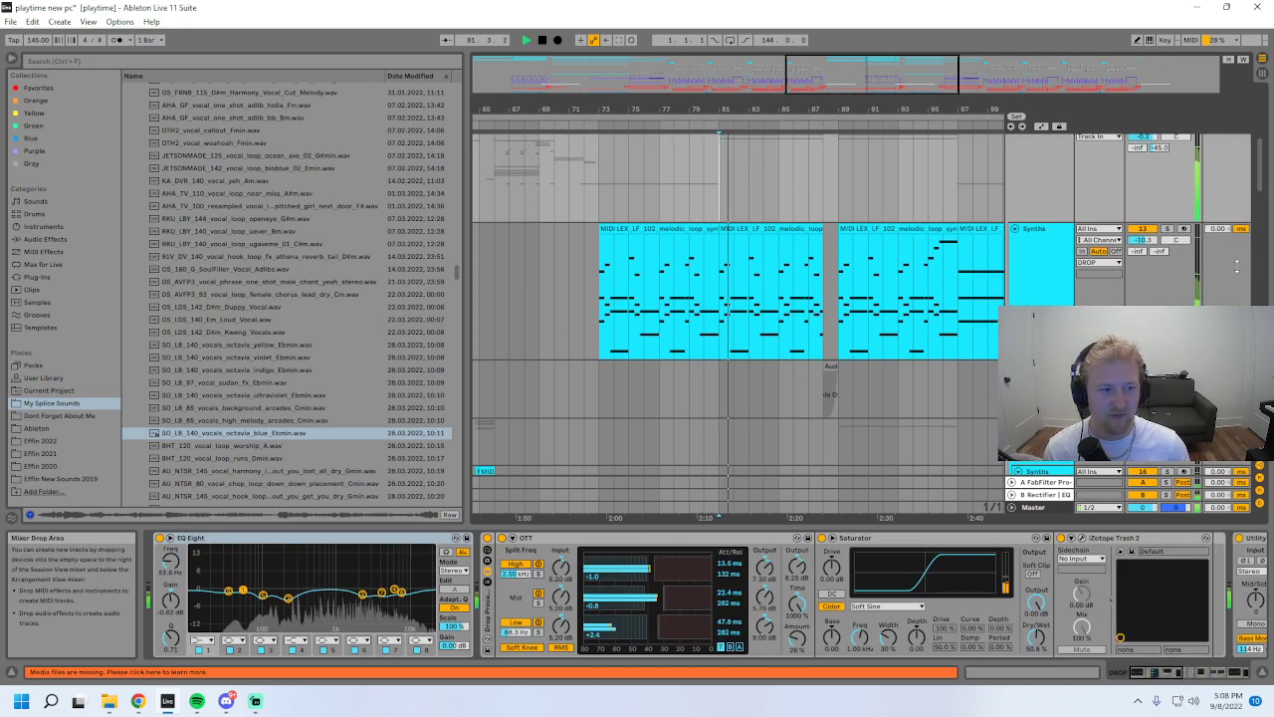
scroll(1238, 270, "down", 10)
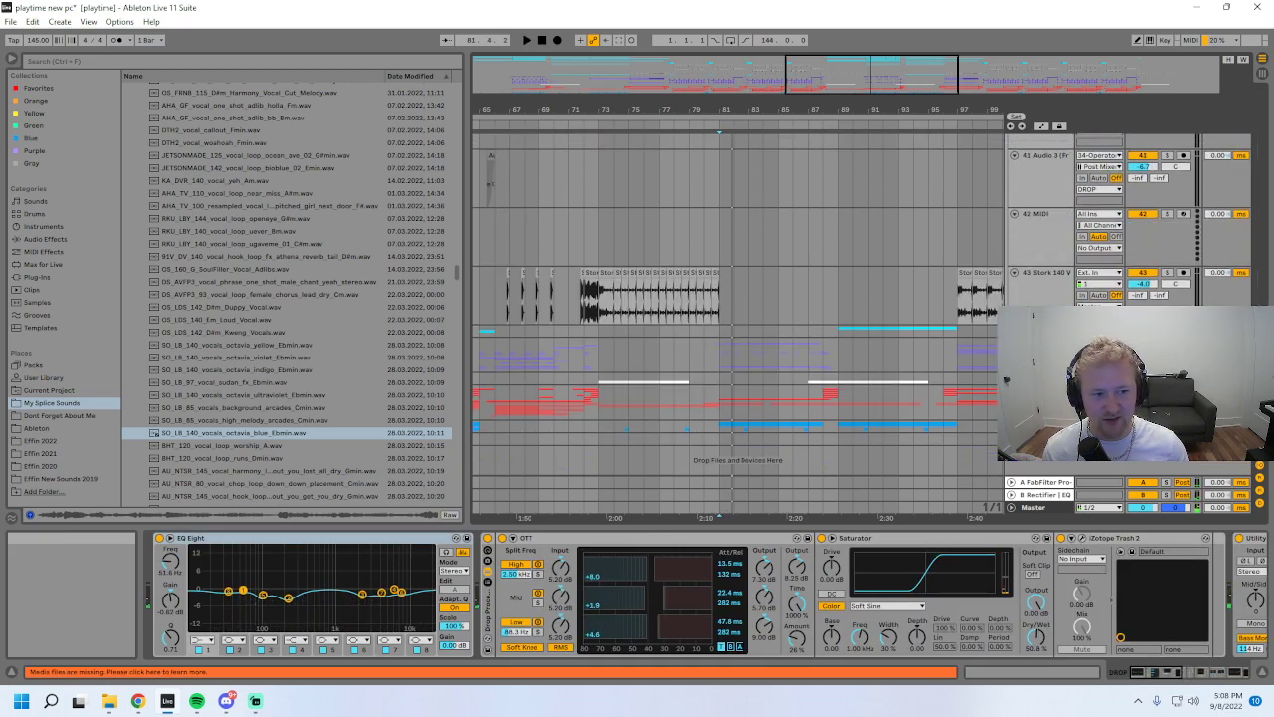
- Audition the Kick/Snare group in solo from bar 81, inspect its vocal and drum clips up close, and fold the group
scroll(837, 340, "down", 5)
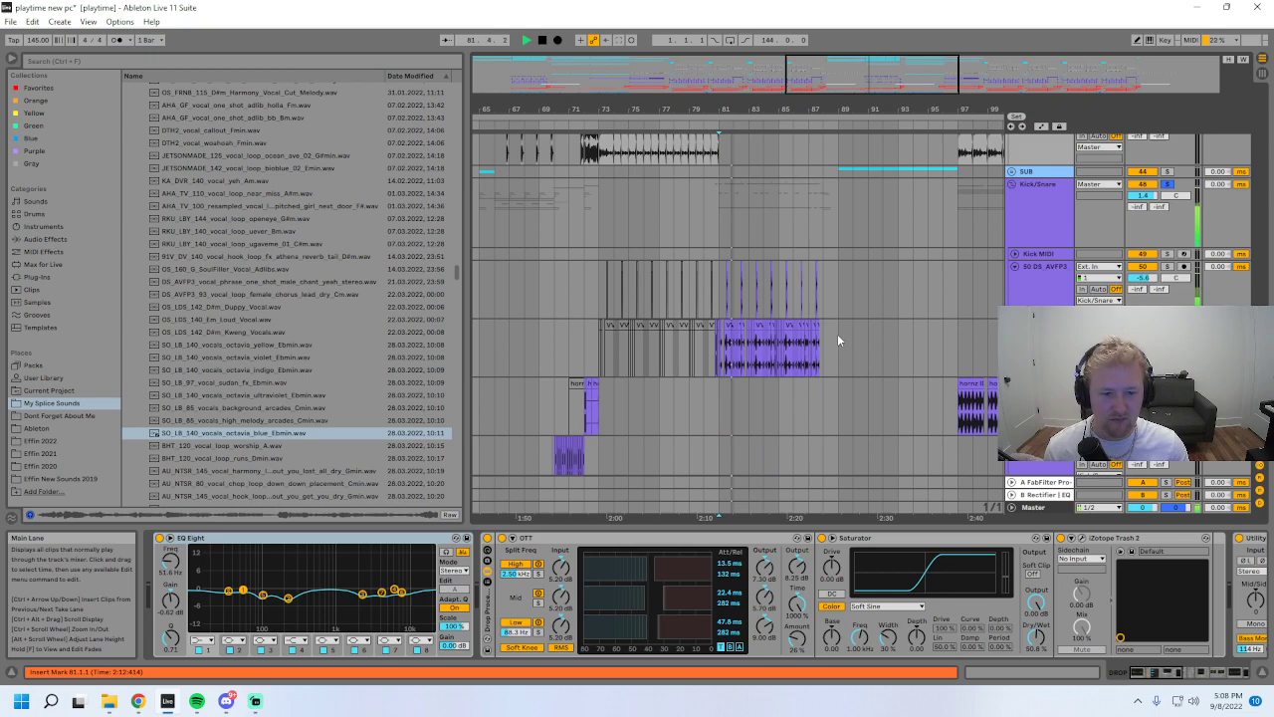
left_click_drag(894, 67, 894, 74)
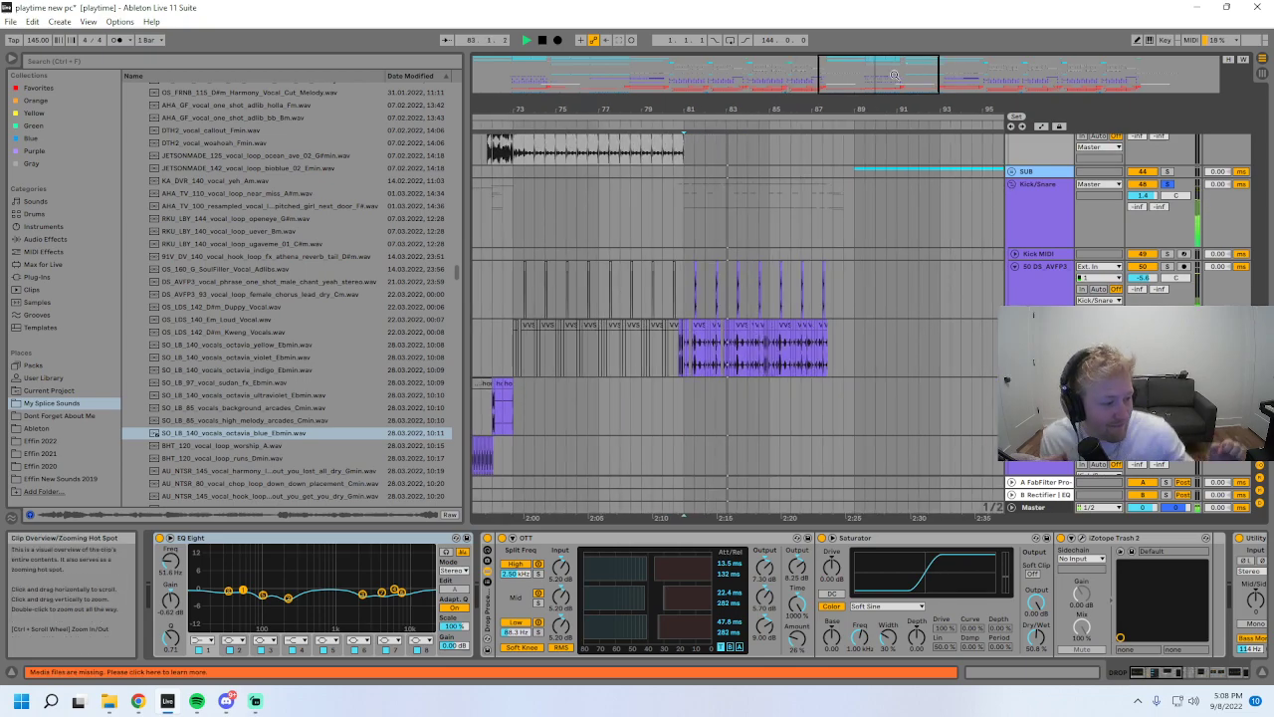
left_click_drag(871, 101, 862, 239)
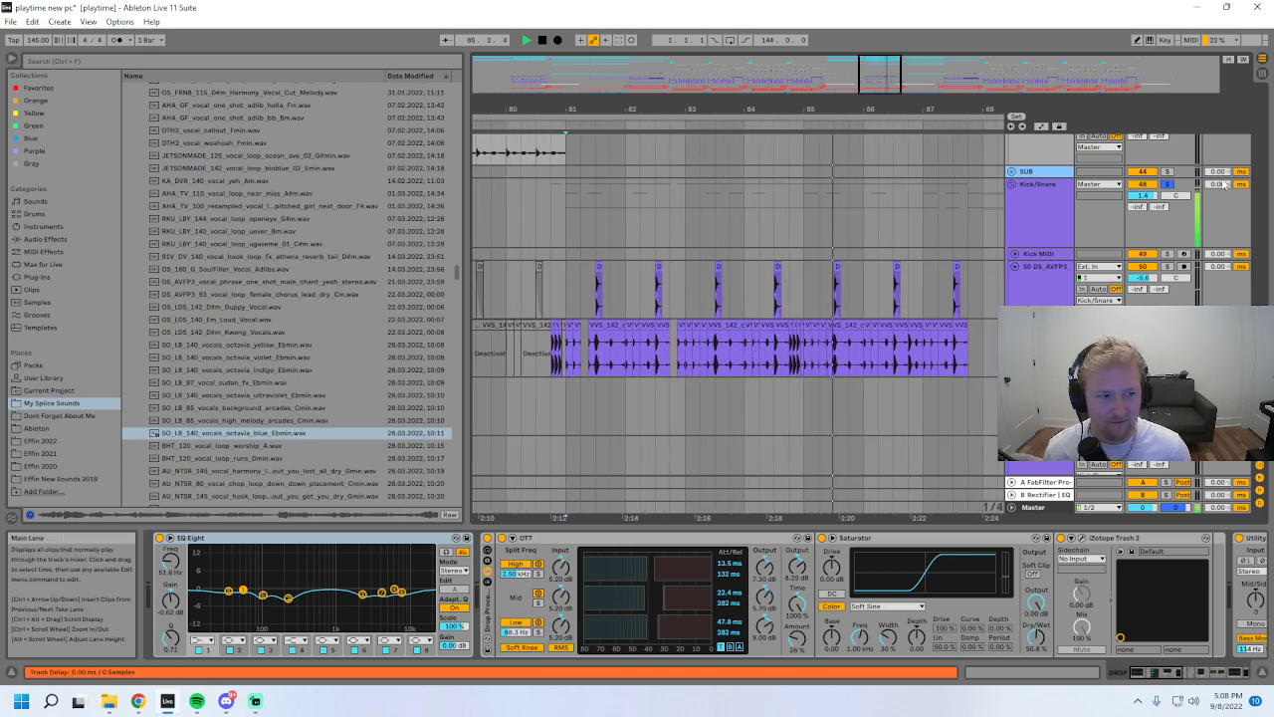
left_click(1013, 184)
- Play the second half of the breakdown from bar 89 with the lower track groups in view
left_click_drag(901, 108, 711, 40)
left_click_drag(849, 109, 798, 96)
scroll(867, 348, "down", 10)
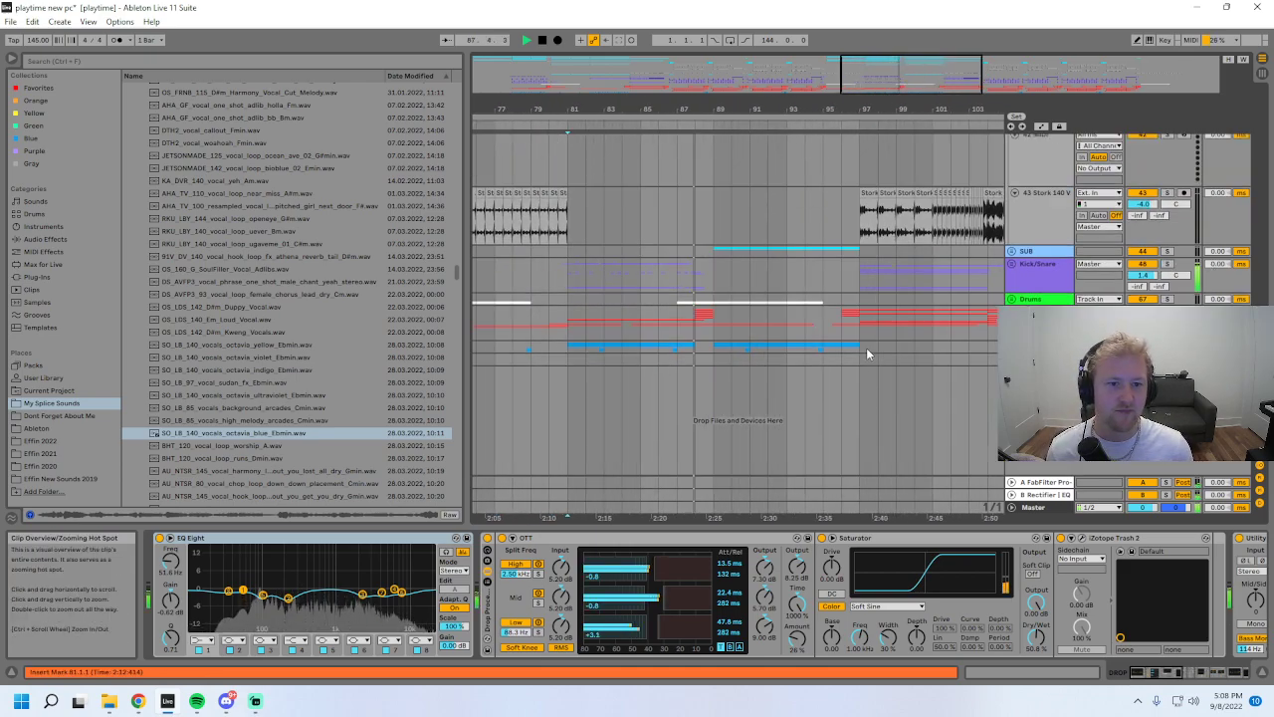
left_click(712, 285)
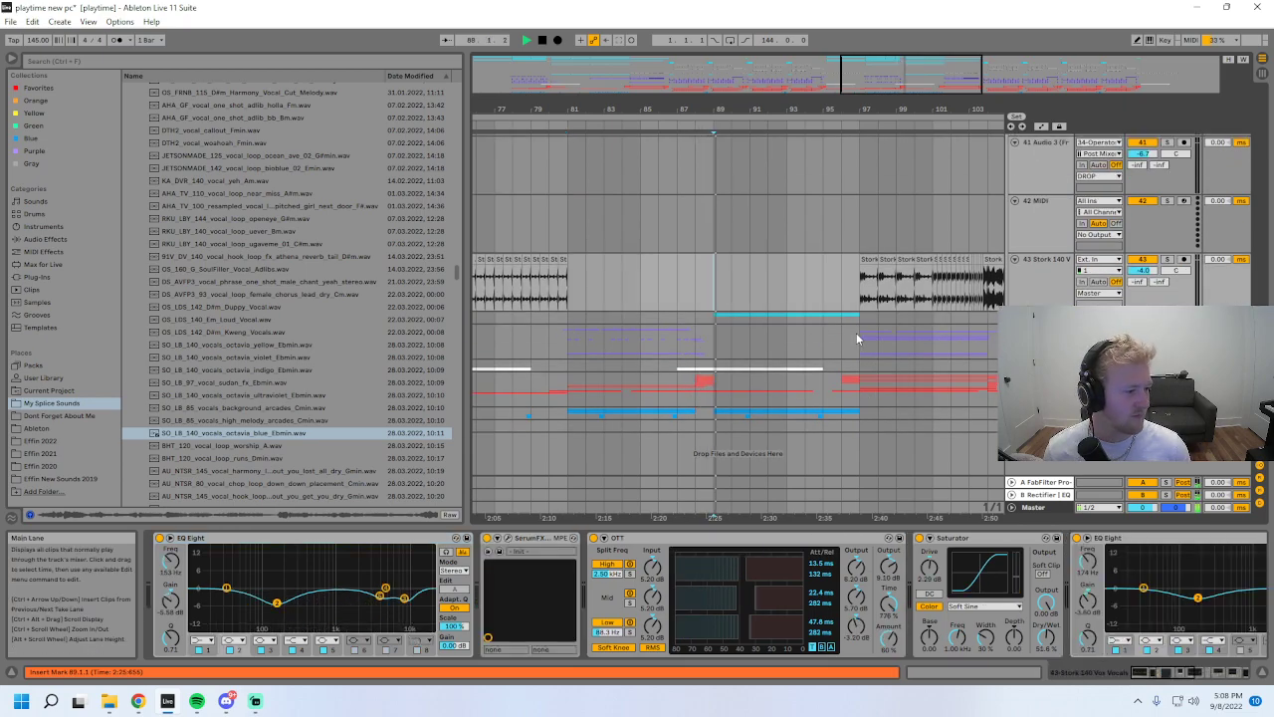
- Play the transition out of the breakdown from bar 96 and stop playback
left_click(855, 277)
left_click_drag(926, 79, 968, 100)
scroll(738, 319, "up", 4)
key("space")
- Bring the melodic loop MIDI clips of the Synths tracks into view and play them from bar 94
scroll(738, 319, "up", 8)
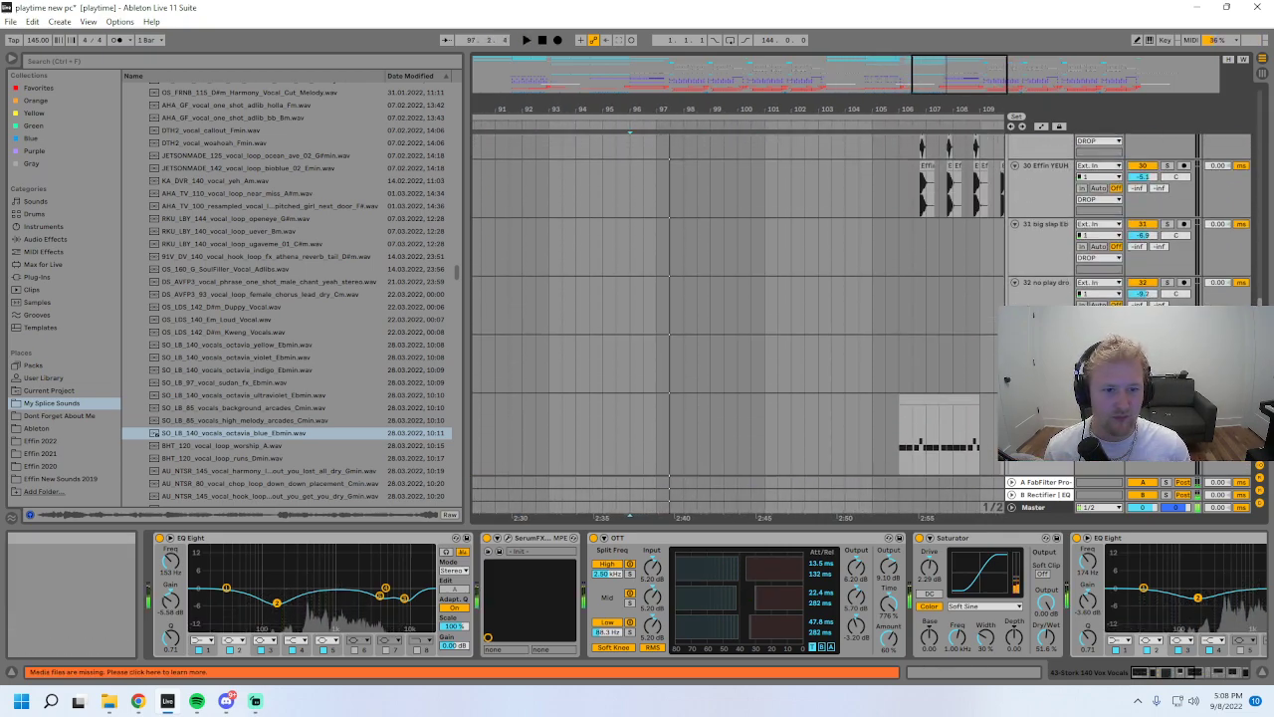
left_click_drag(970, 105, 1066, 102)
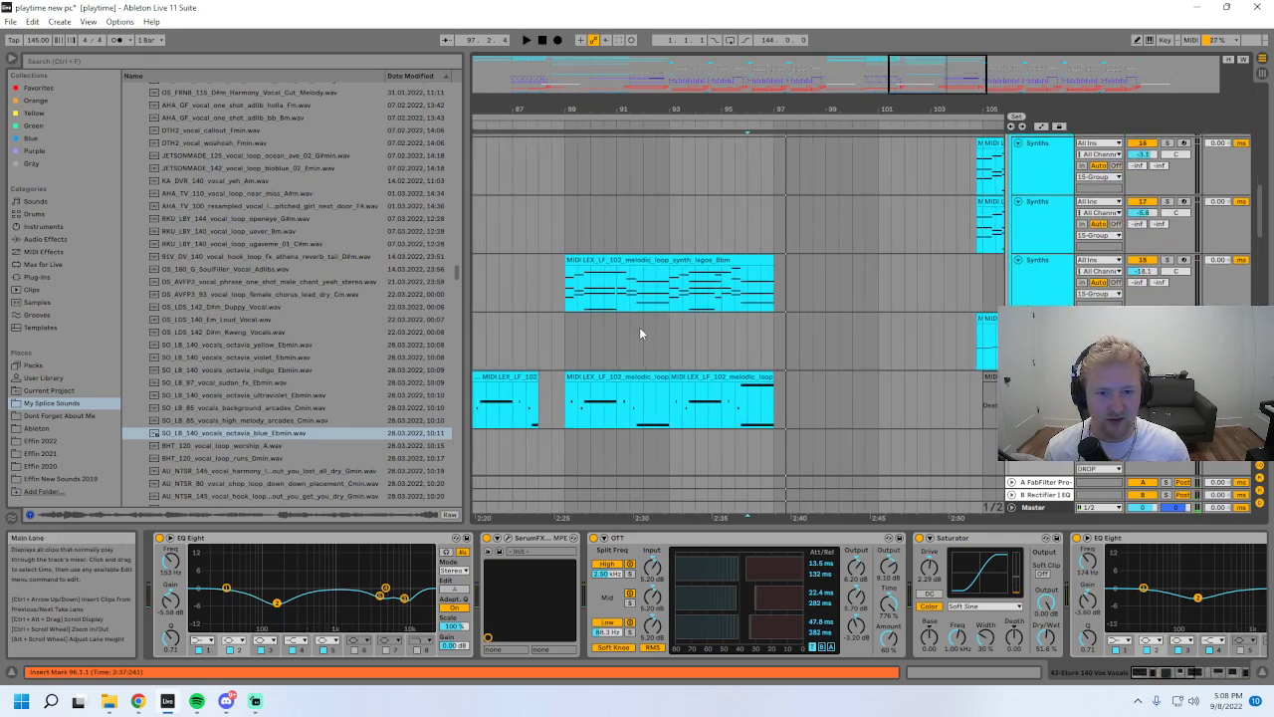
left_click(693, 332)
key("space")
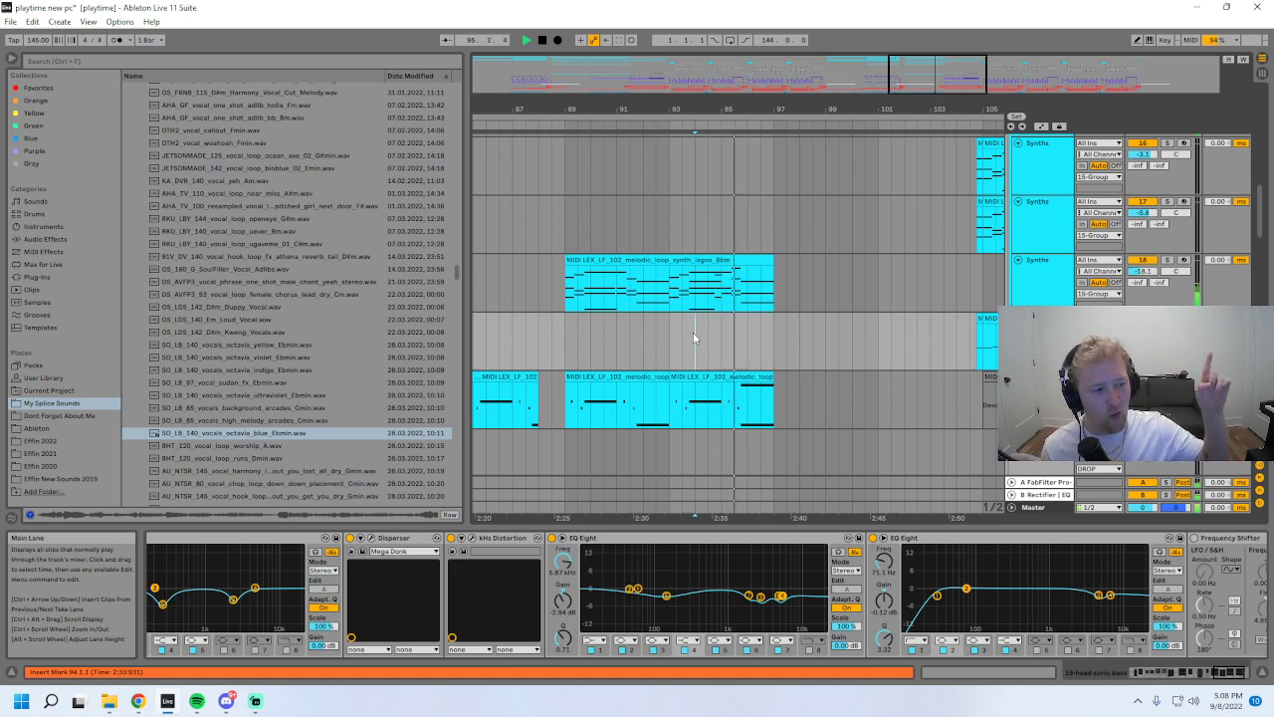
- Stop playback and highlight bars 93 to 97 of the empty Synths lane between the two melodic loop clips
left_click_drag(673, 335, 822, 354)
left_click_drag(640, 346, 890, 338)
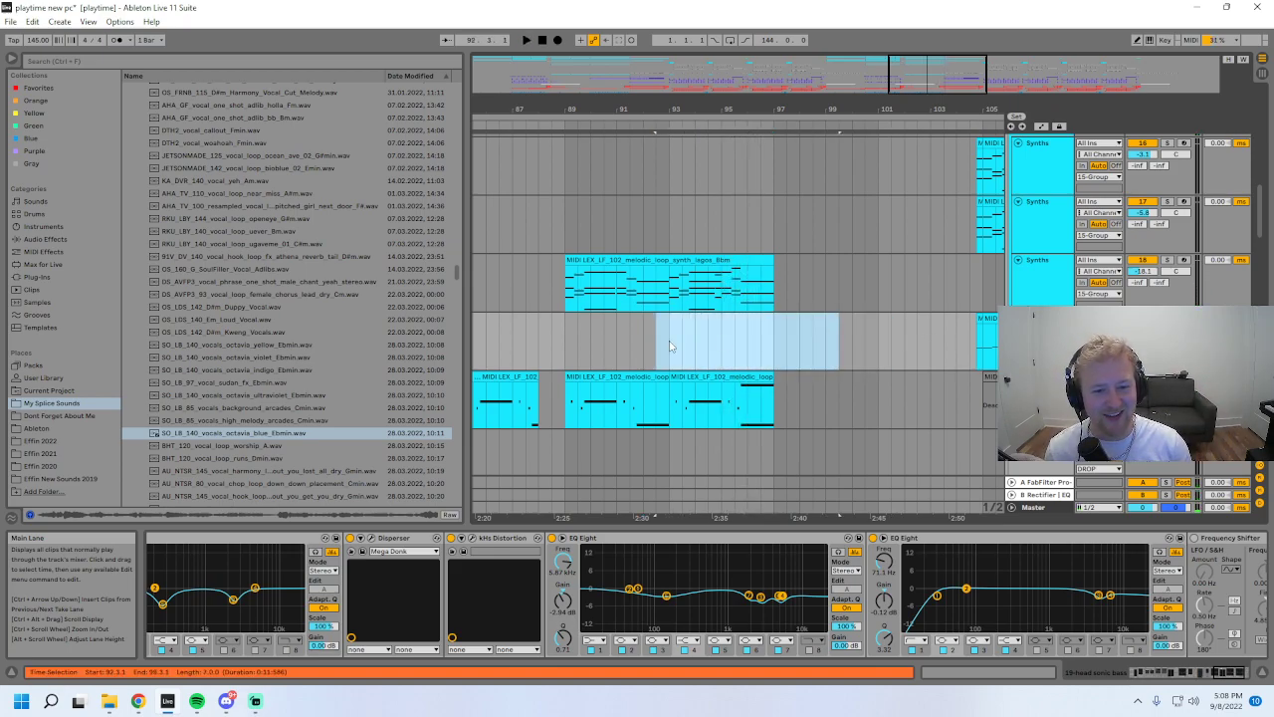
left_click_drag(750, 343, 675, 345)
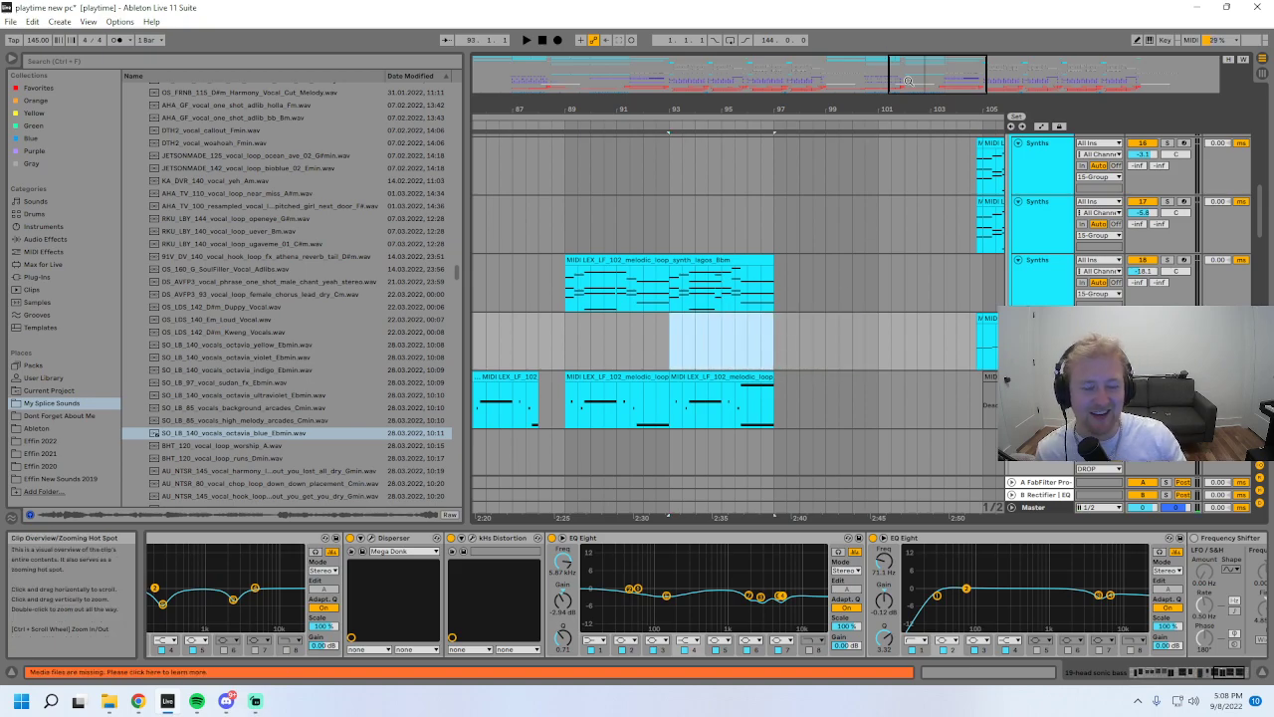
- Play the build-up into the second drop from about bar 103 and fold the Synths and DROP groups
left_click_drag(912, 78, 937, 71)
left_click(689, 344)
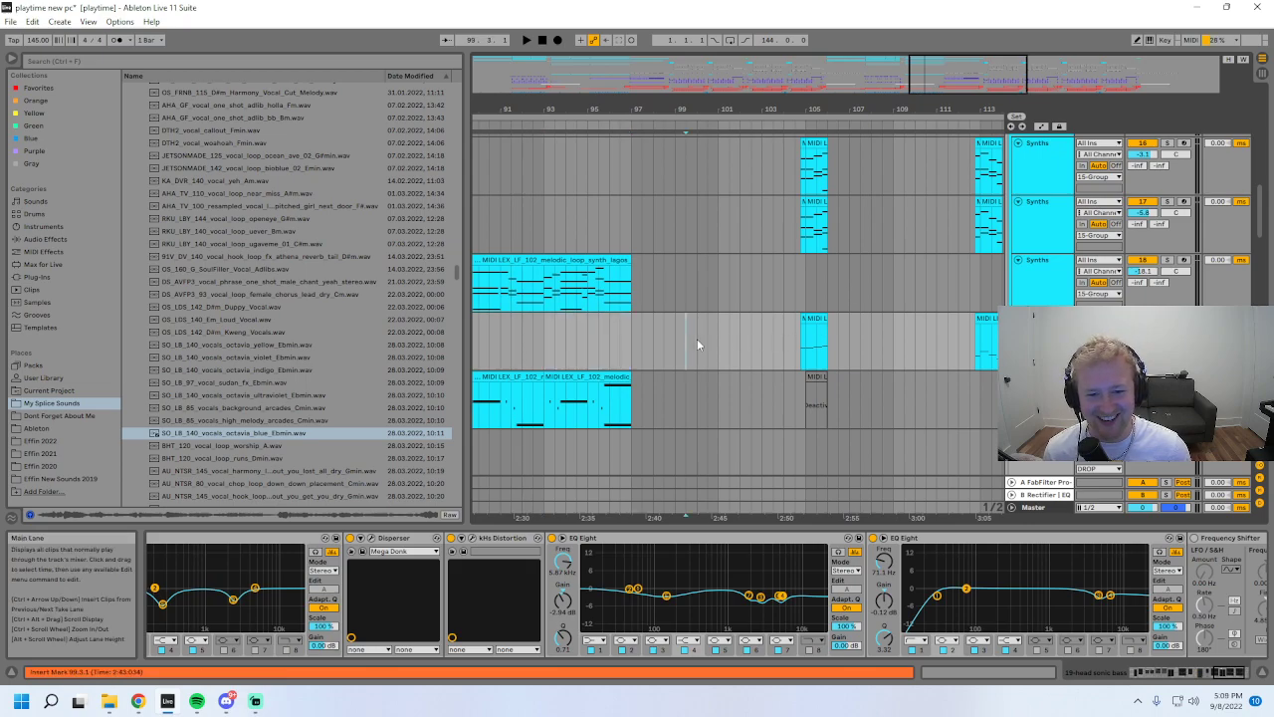
left_click_drag(538, 345, 665, 344)
left_click_drag(968, 75, 988, 72)
left_click_drag(1265, 231, 1264, 136)
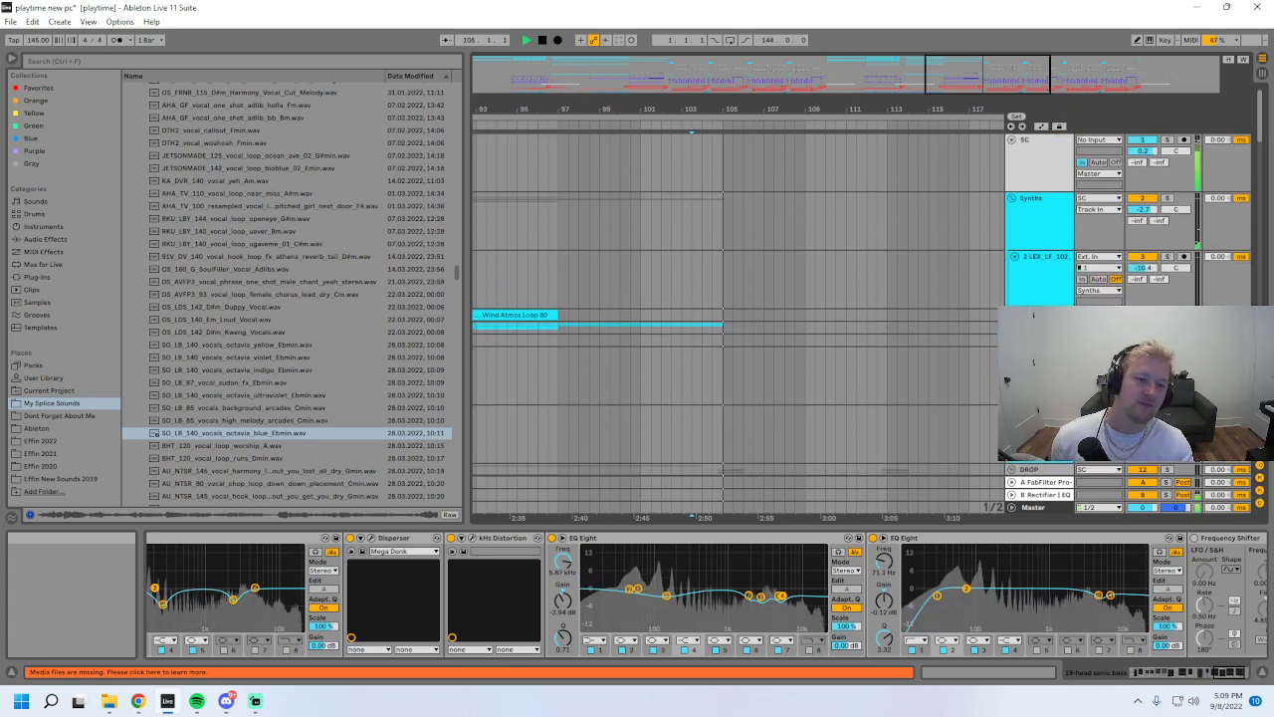
left_click(1011, 198)
left_click(1012, 222)
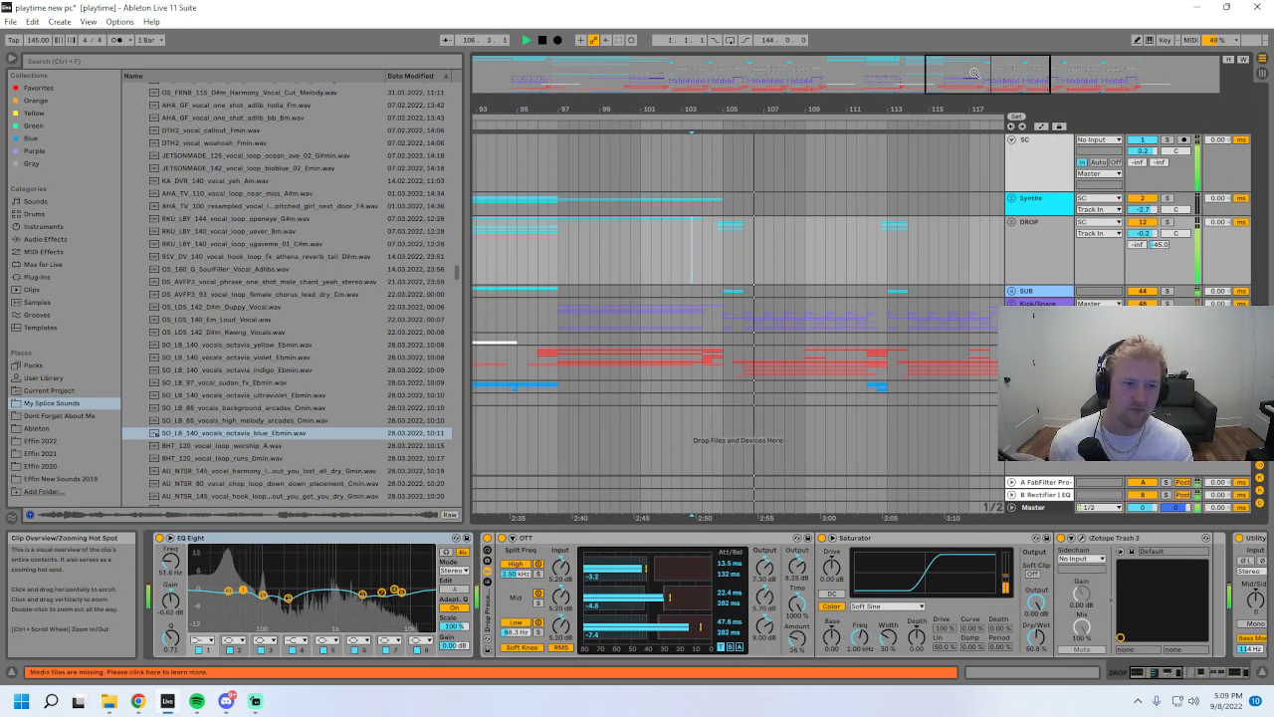
- Unfold the DROP group, select the 34 Operator track to show its devices, and audition it in solo from 106.1.1
left_click_drag(1011, 75, 1012, 99)
left_click(1012, 222)
left_click_drag(1262, 139, 1261, 378)
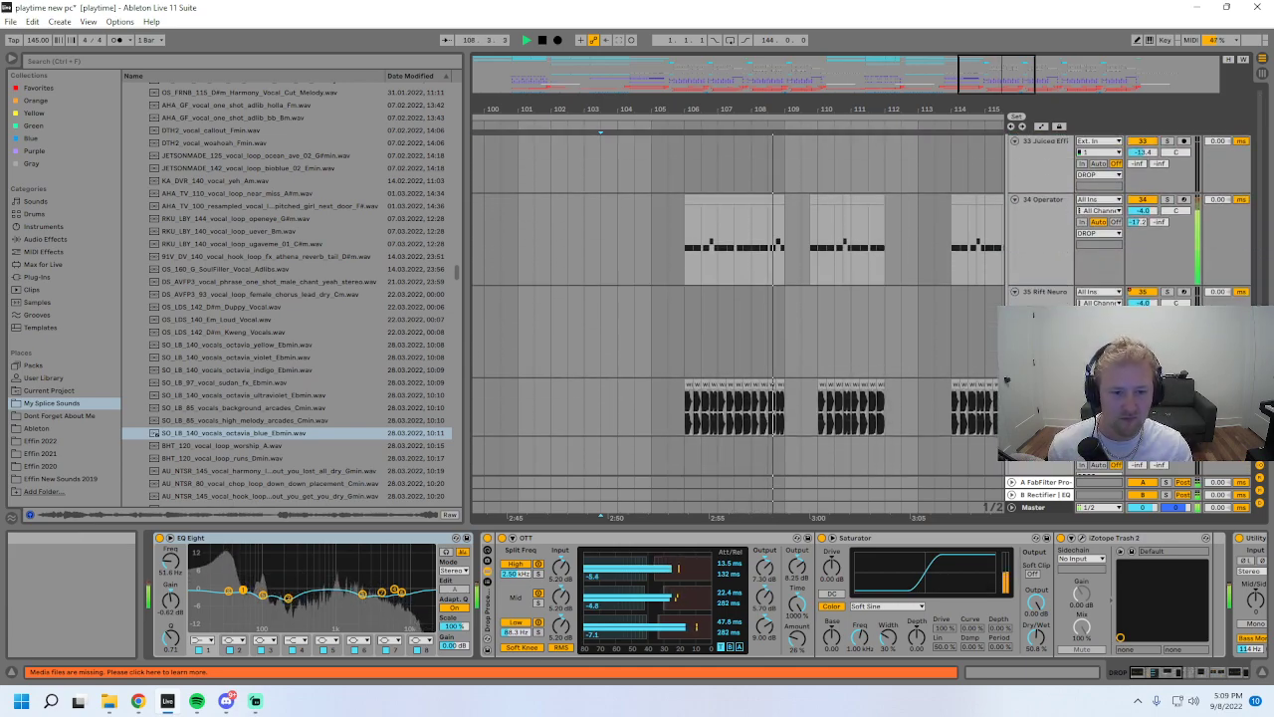
left_click(1029, 237)
key("space")
left_click(685, 261)
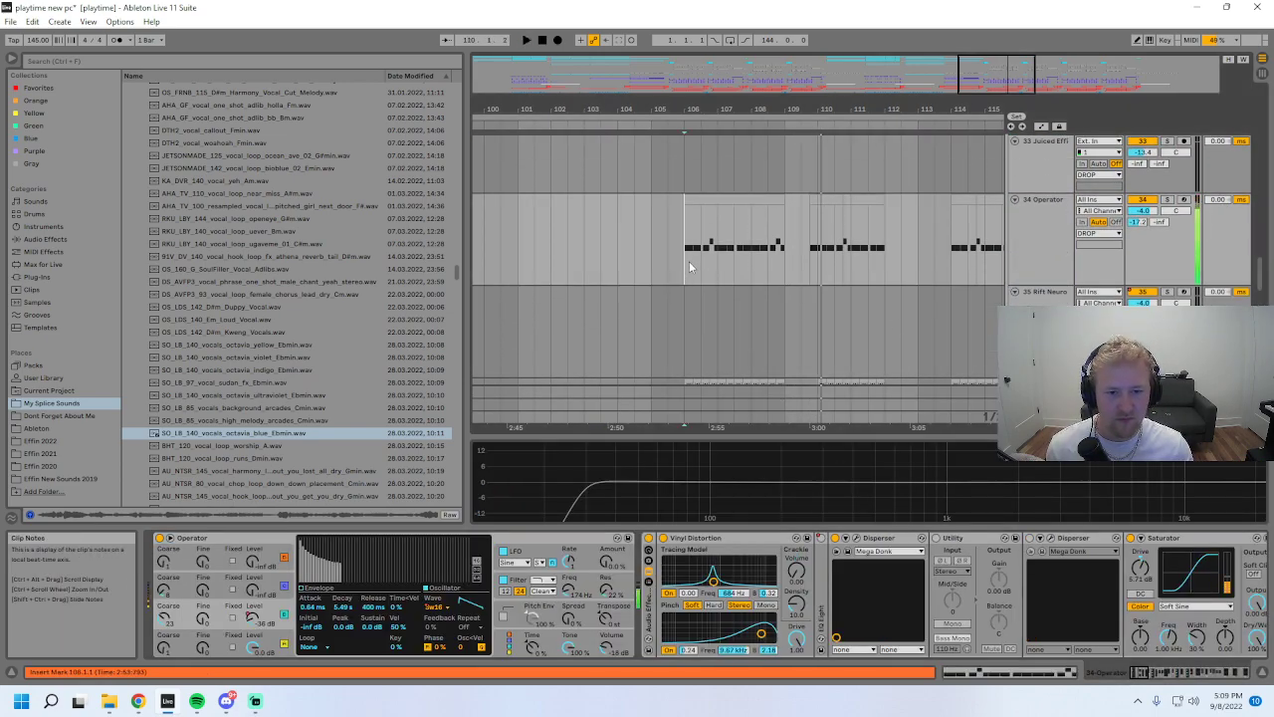
left_click(1169, 200)
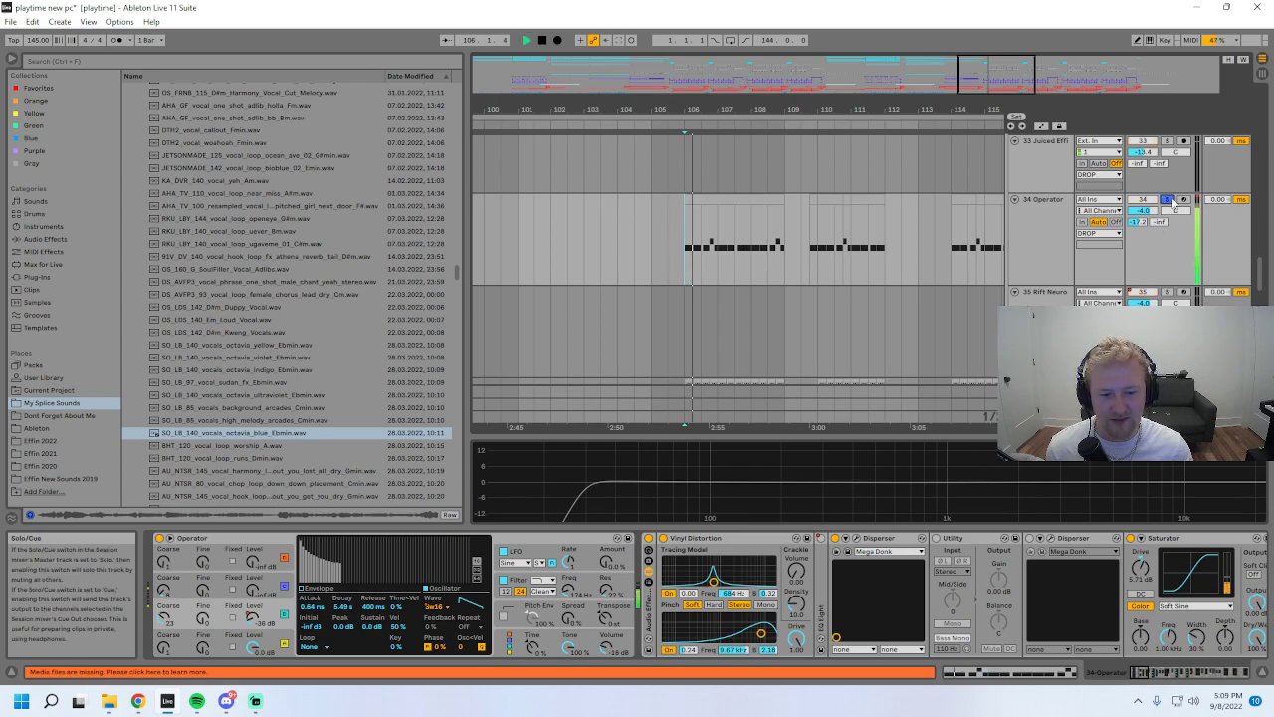
- Review the rest of the Operator track's effect chain, then hide the device view and focus the arrangement around bar 106
left_click_drag(1141, 673, 1165, 680)
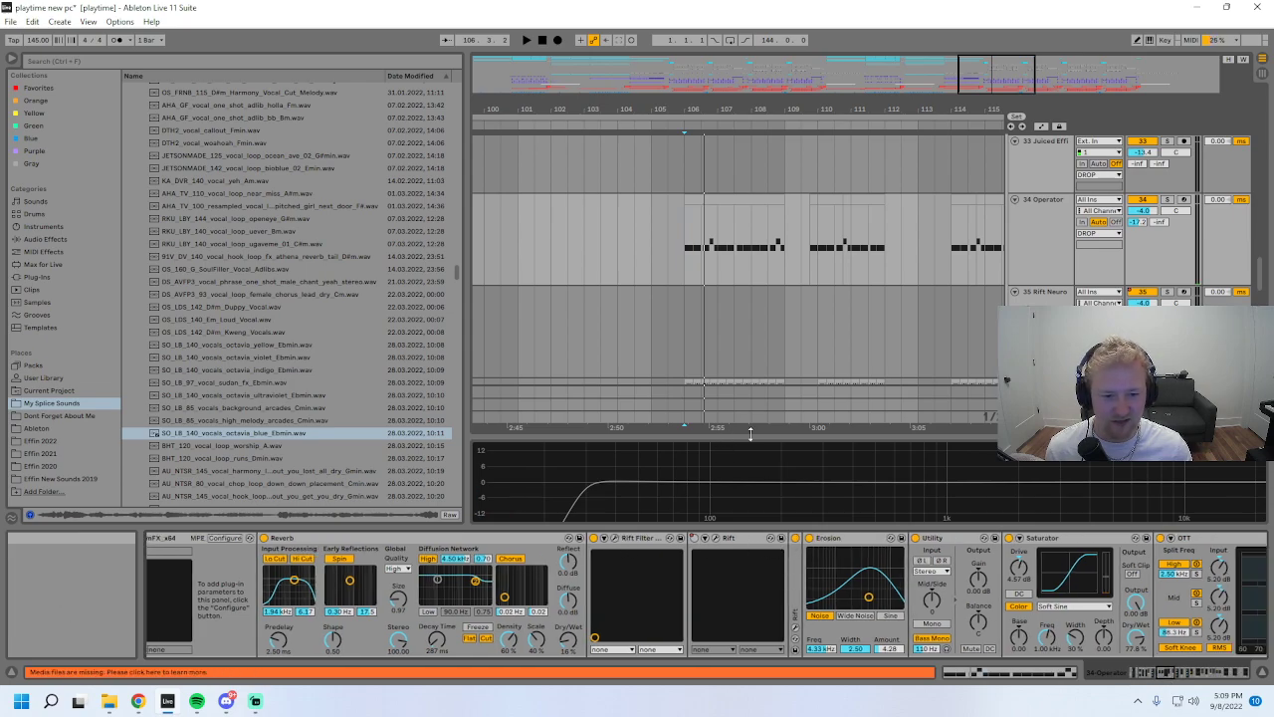
left_click_drag(763, 439, 814, 523)
scroll(814, 523, "down", 2)
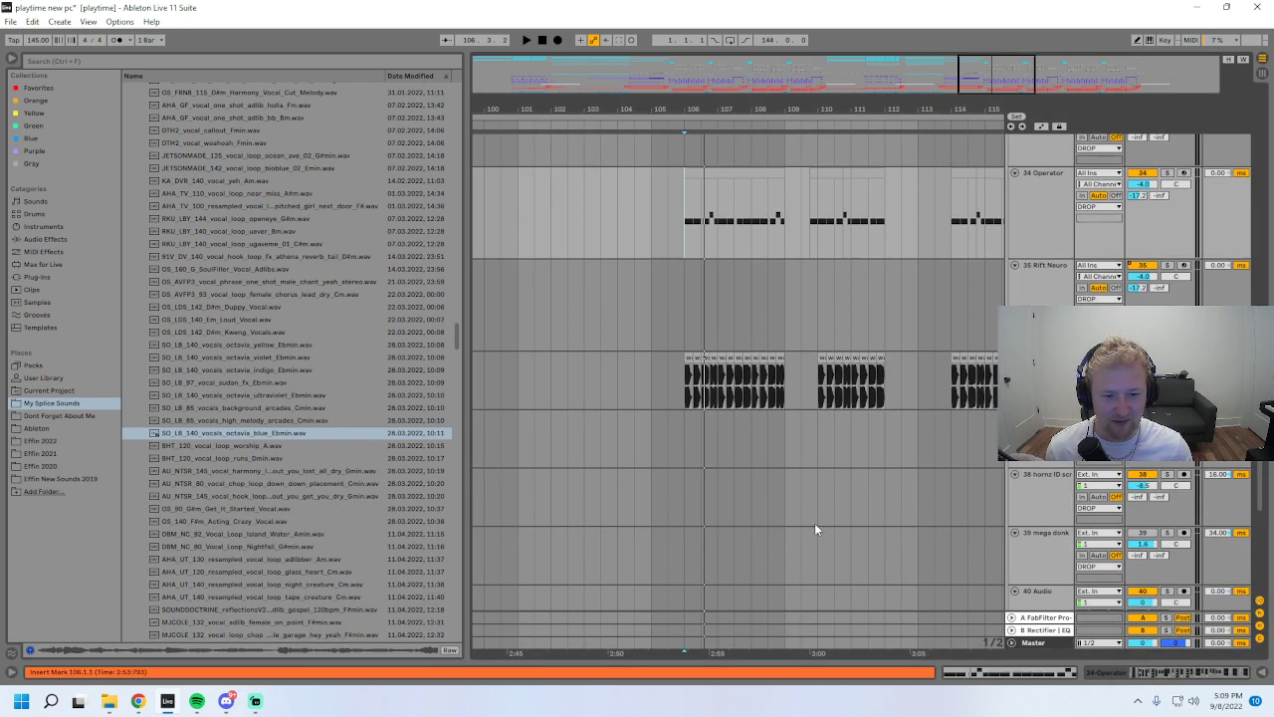
left_click_drag(992, 75, 989, 117)
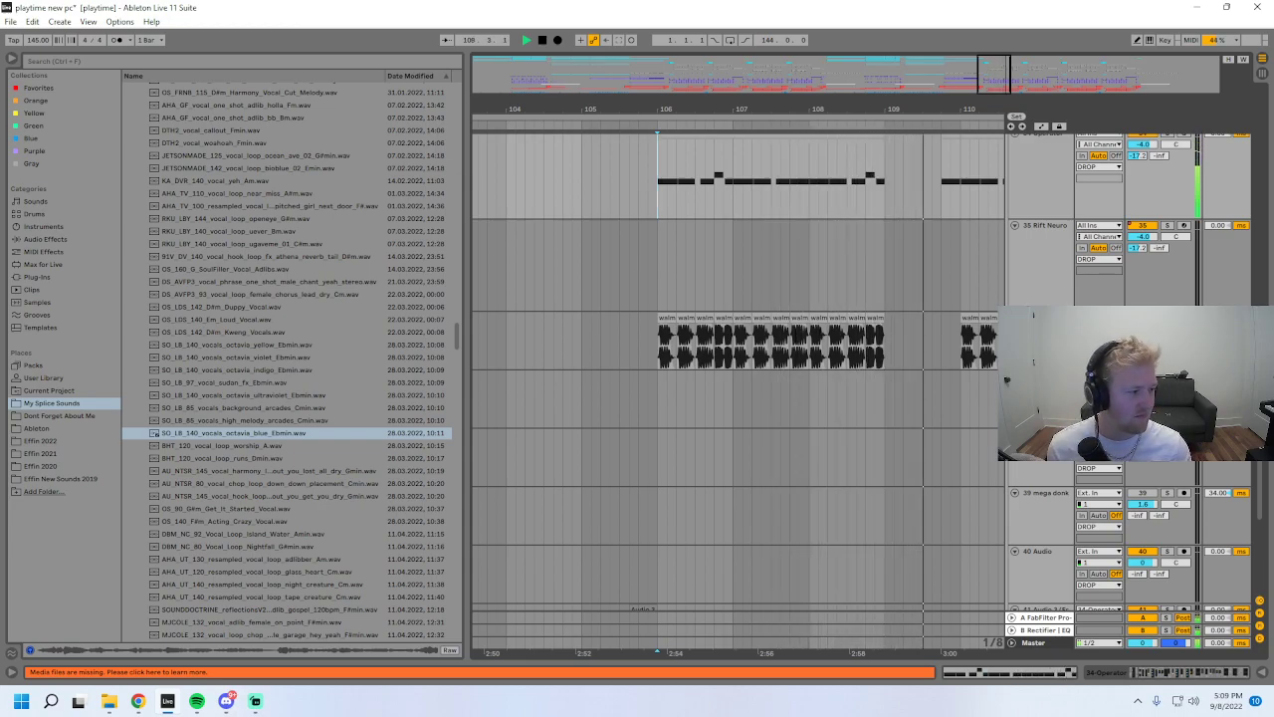
- Play the Operator and layered bass clips from bar 106 and restart playback from the same point
key("minus")
key("minus")
key("minus")
key("minus")
key("minus")
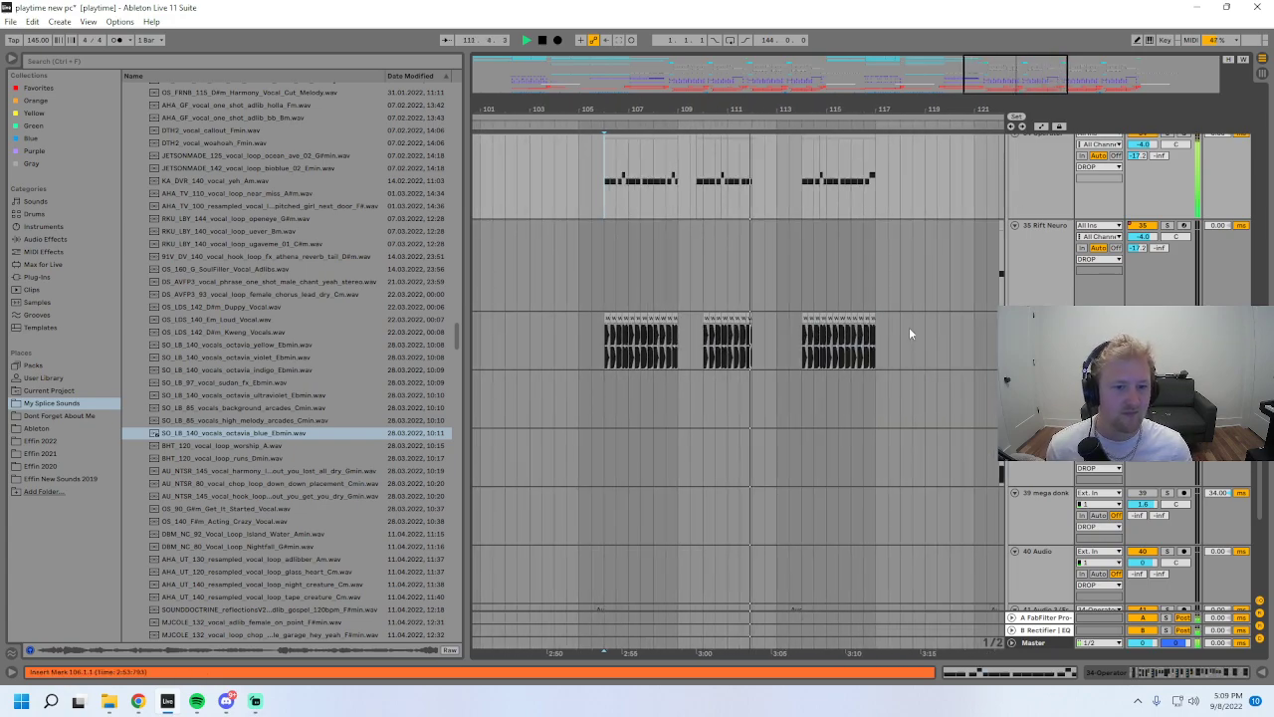
left_click(1167, 318)
key("space")
key("space")
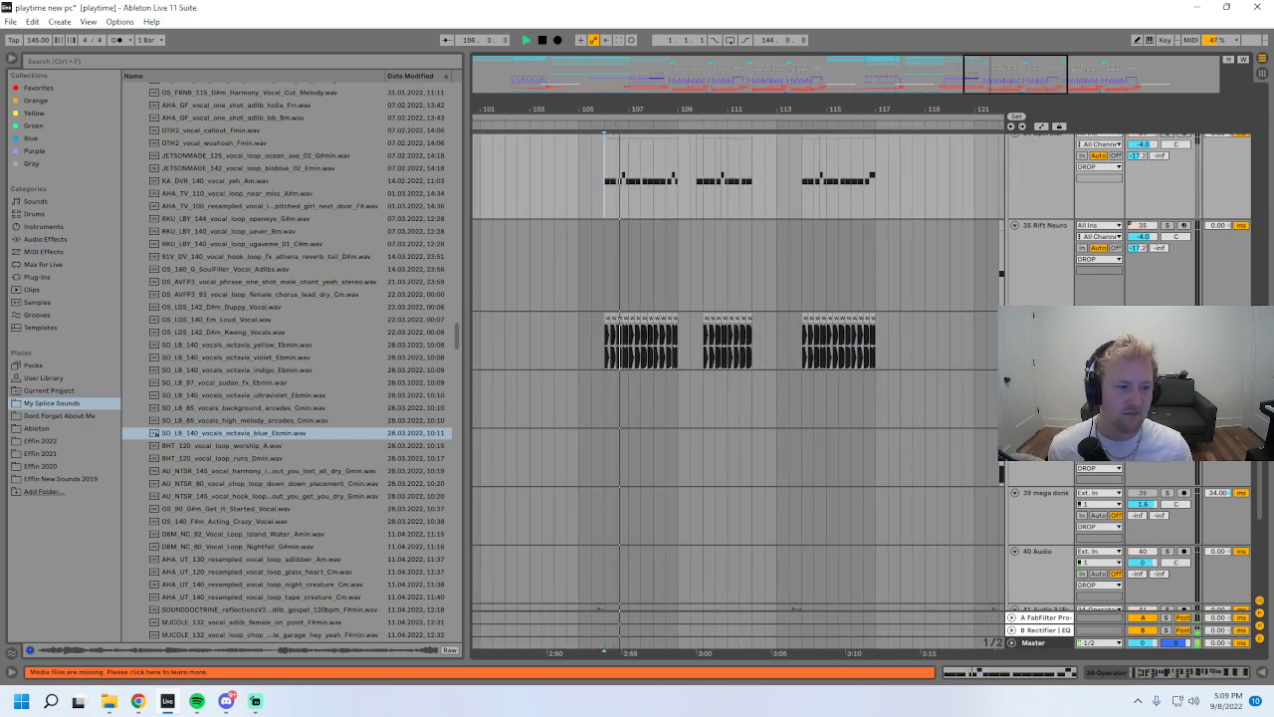
- Audition the bass layers from bar 113, then from bar 122
left_click(796, 340)
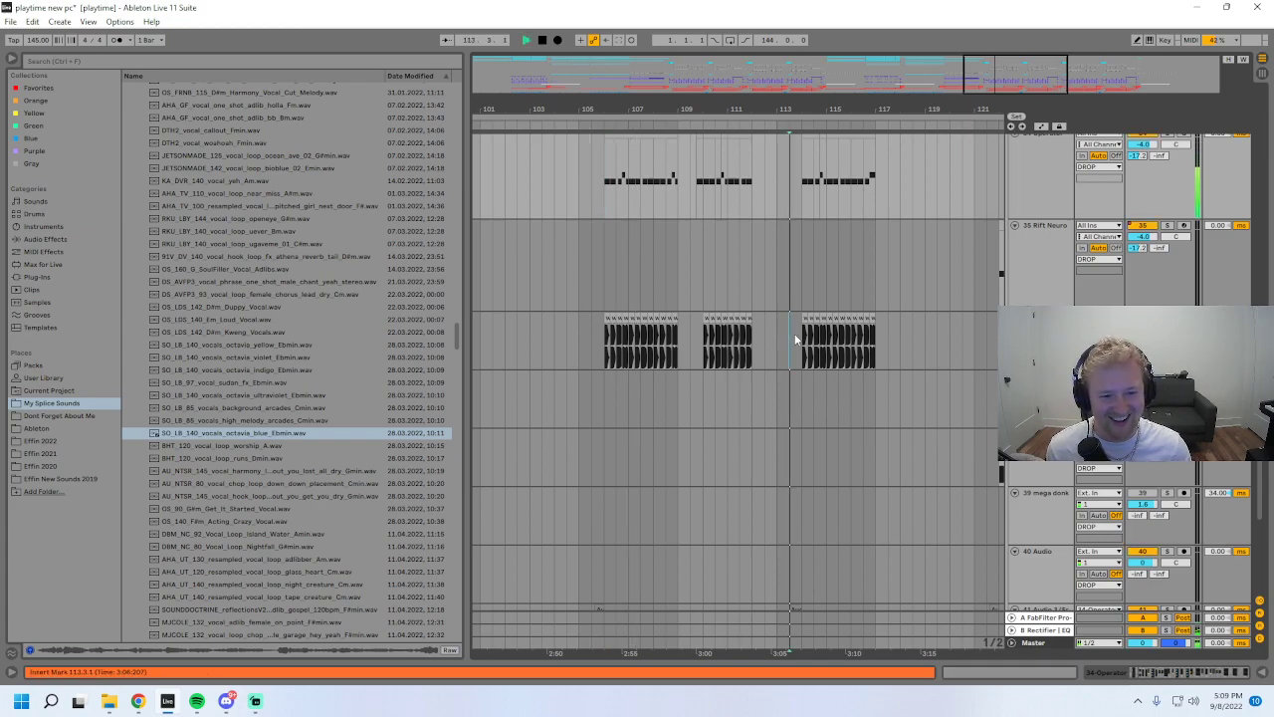
key("space")
key("minus")
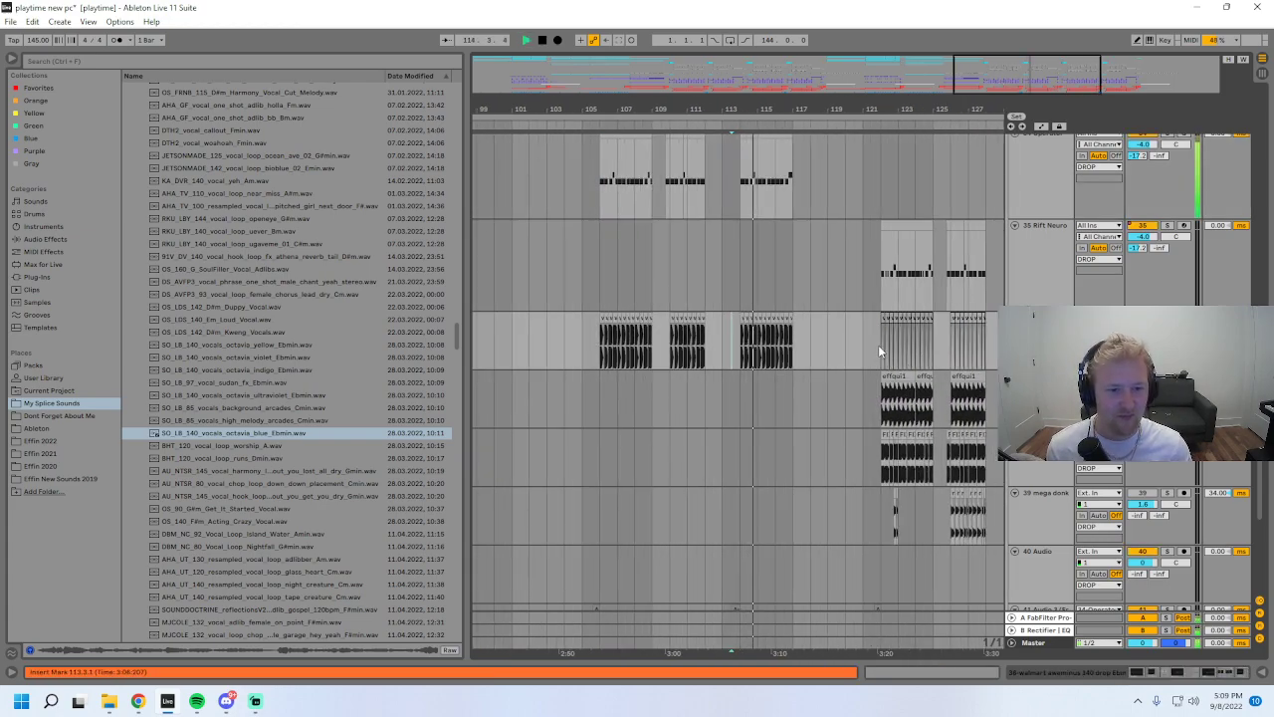
key("space")
key("space")
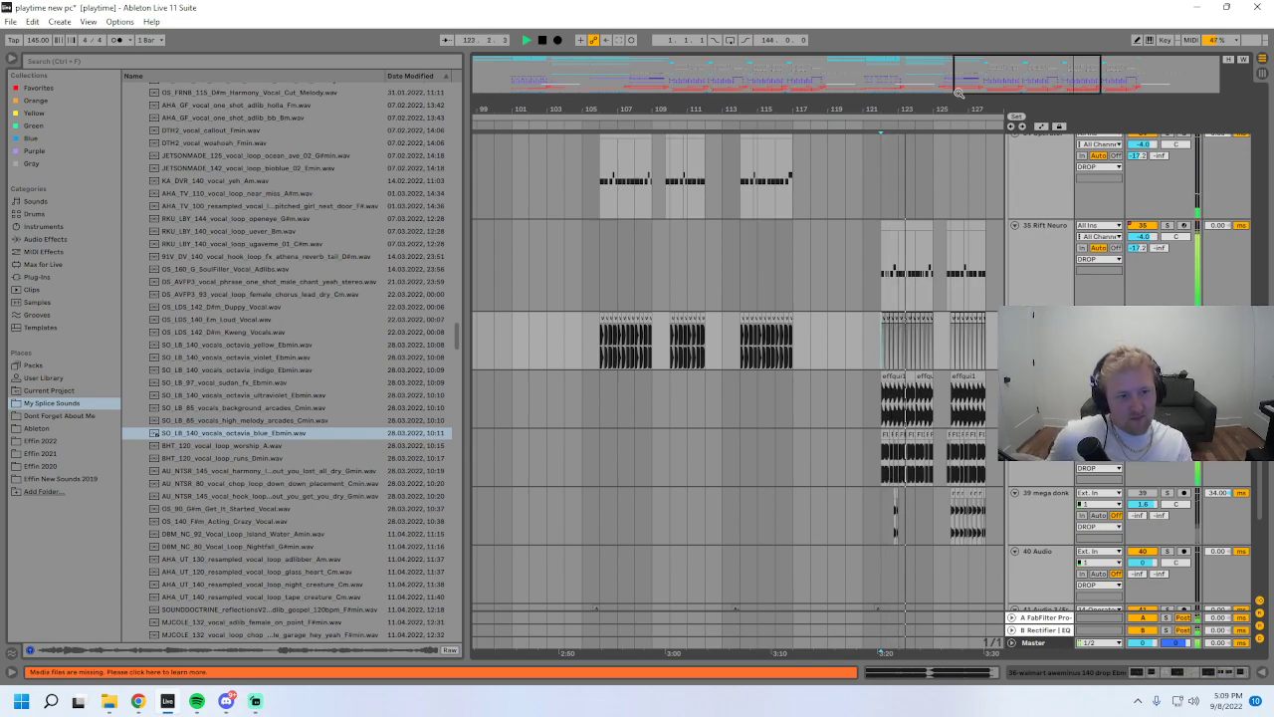
- Examine the DROP group's synth and audio tracks across the whole arrangement
key("minus")
scroll(928, 379, "up", 4)
scroll(928, 385, "up", 10)
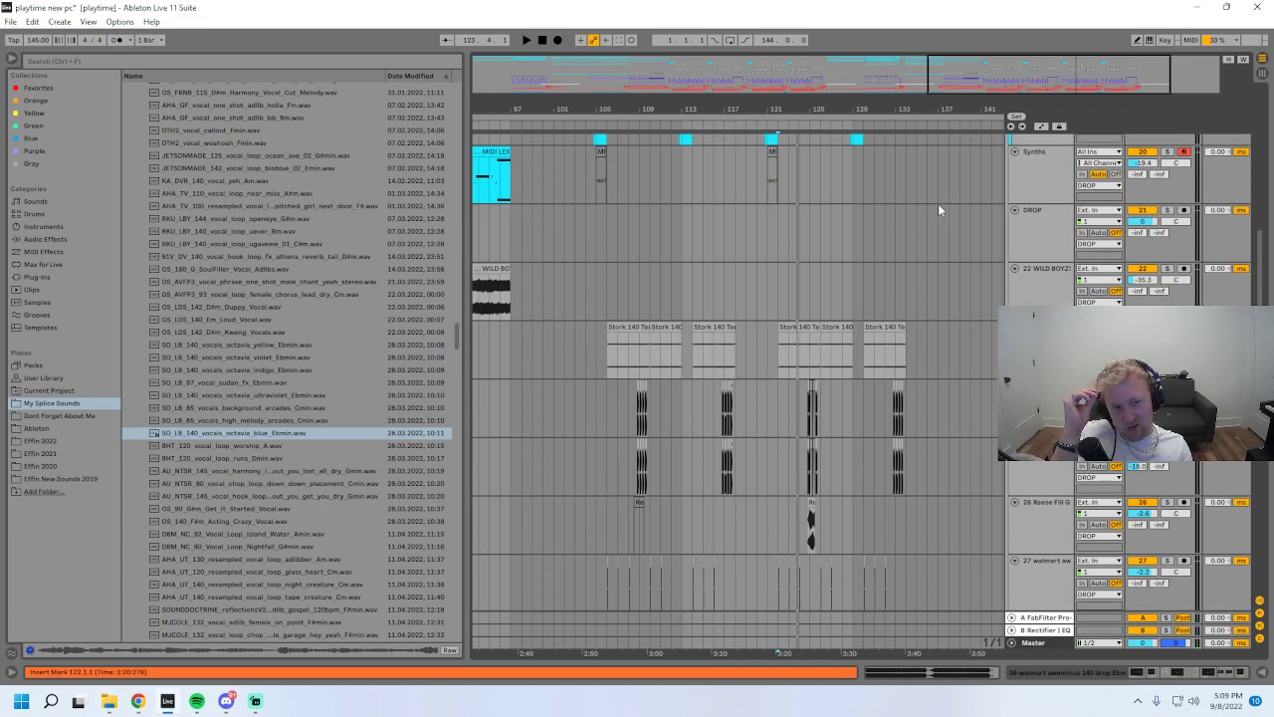
scroll(918, 339, "up", 5)
scroll(884, 315, "up", 8)
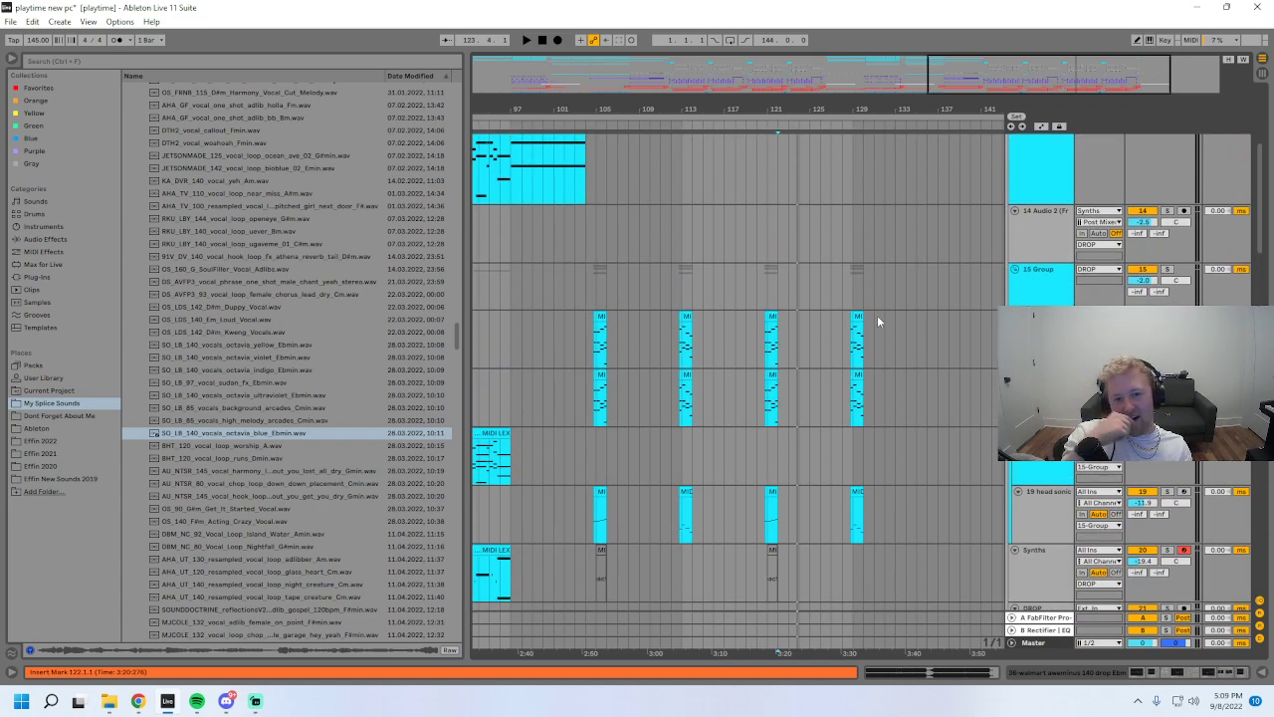
left_click_drag(1068, 70, 864, 70)
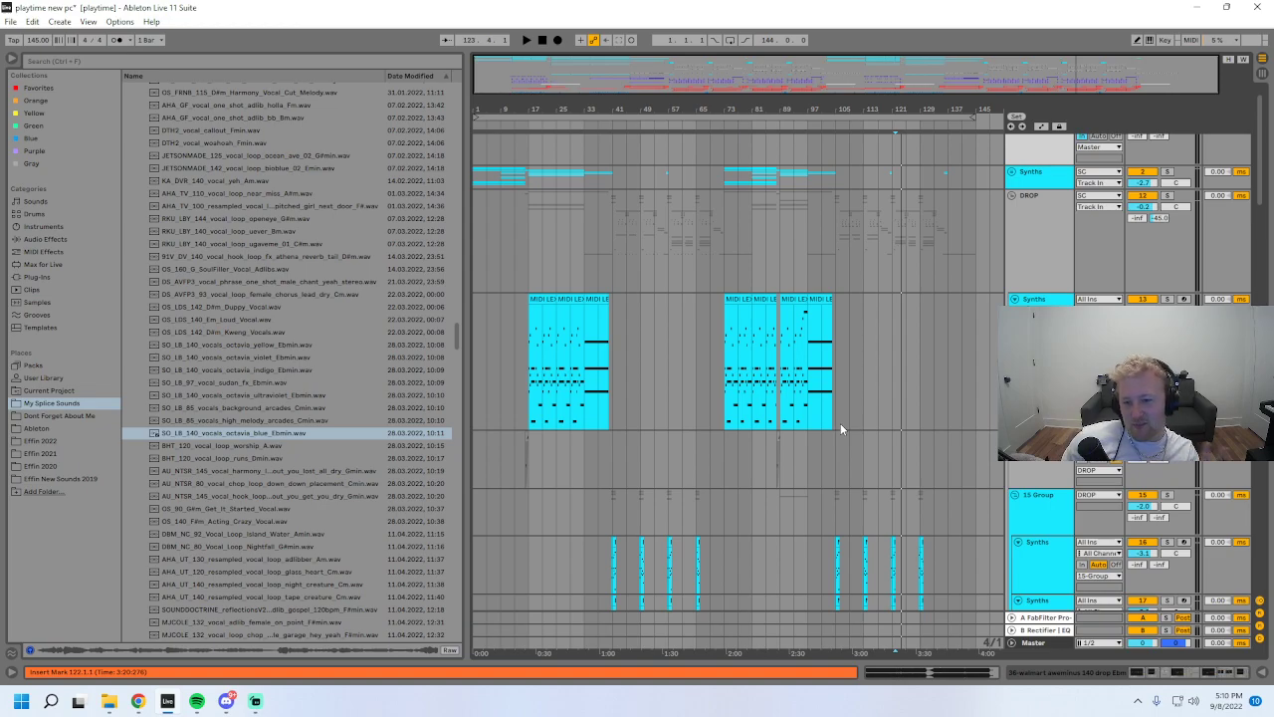
scroll(841, 423, "down", 3)
scroll(837, 424, "up", 4)
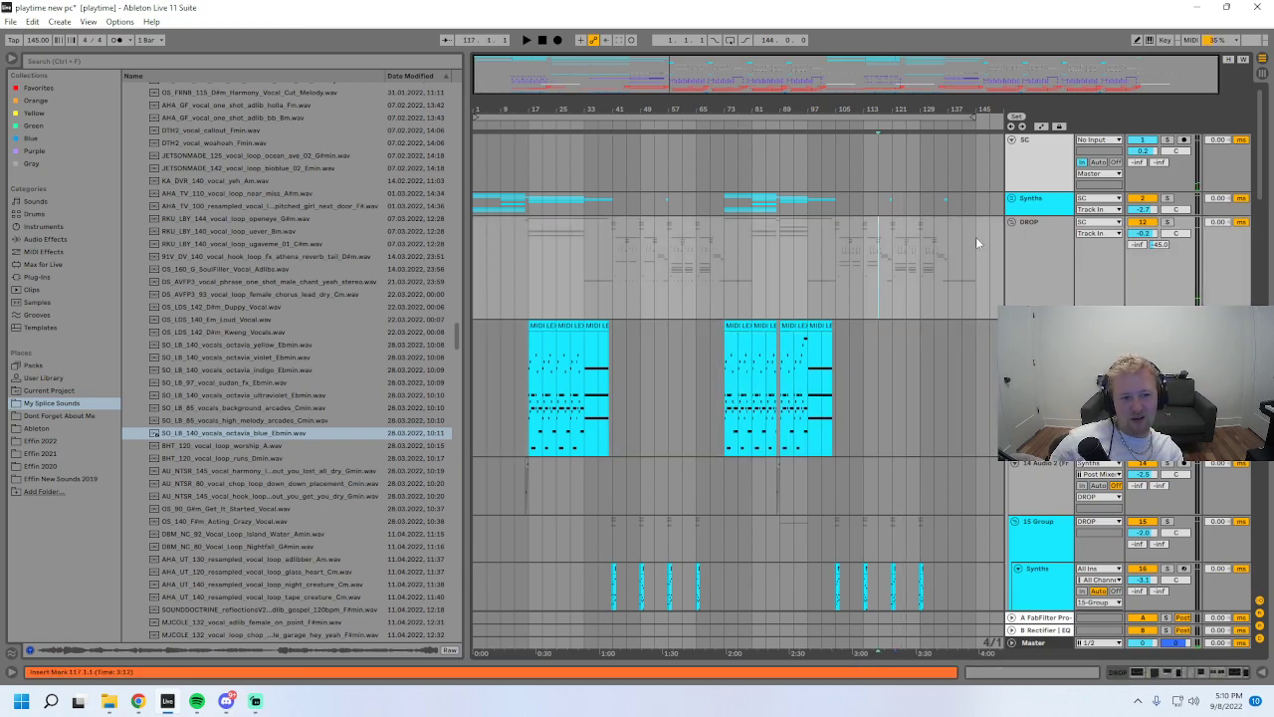
- Fold the DROP group and play the end of the second drop from about bar 135, then stop playback
left_click(1013, 223)
left_click(852, 368)
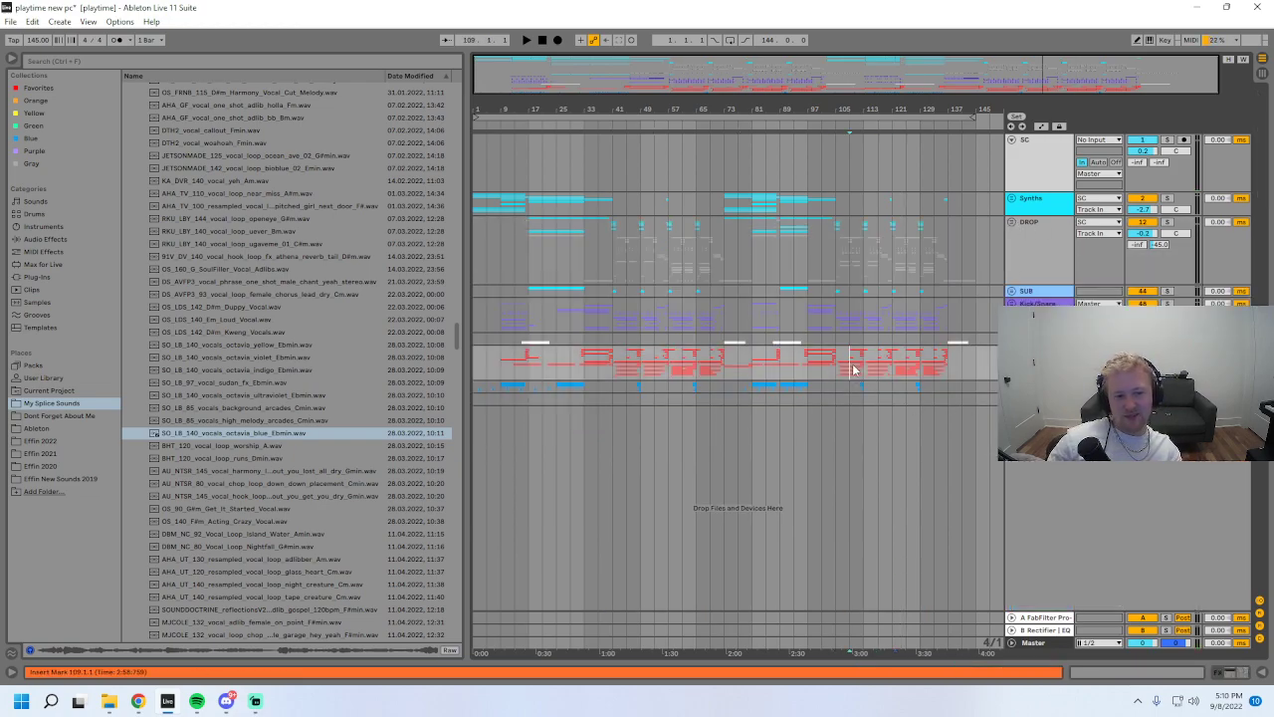
left_click_drag(1039, 65, 1104, 66)
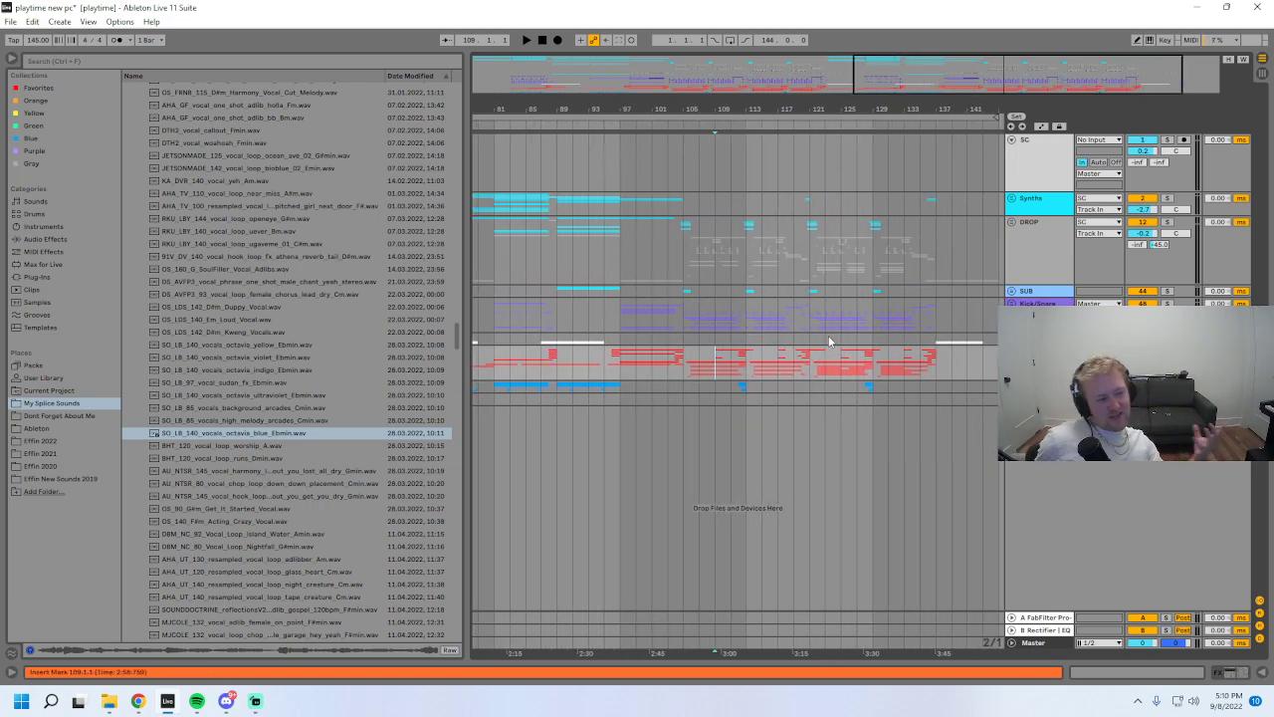
left_click(811, 367)
left_click(906, 367)
key("space")
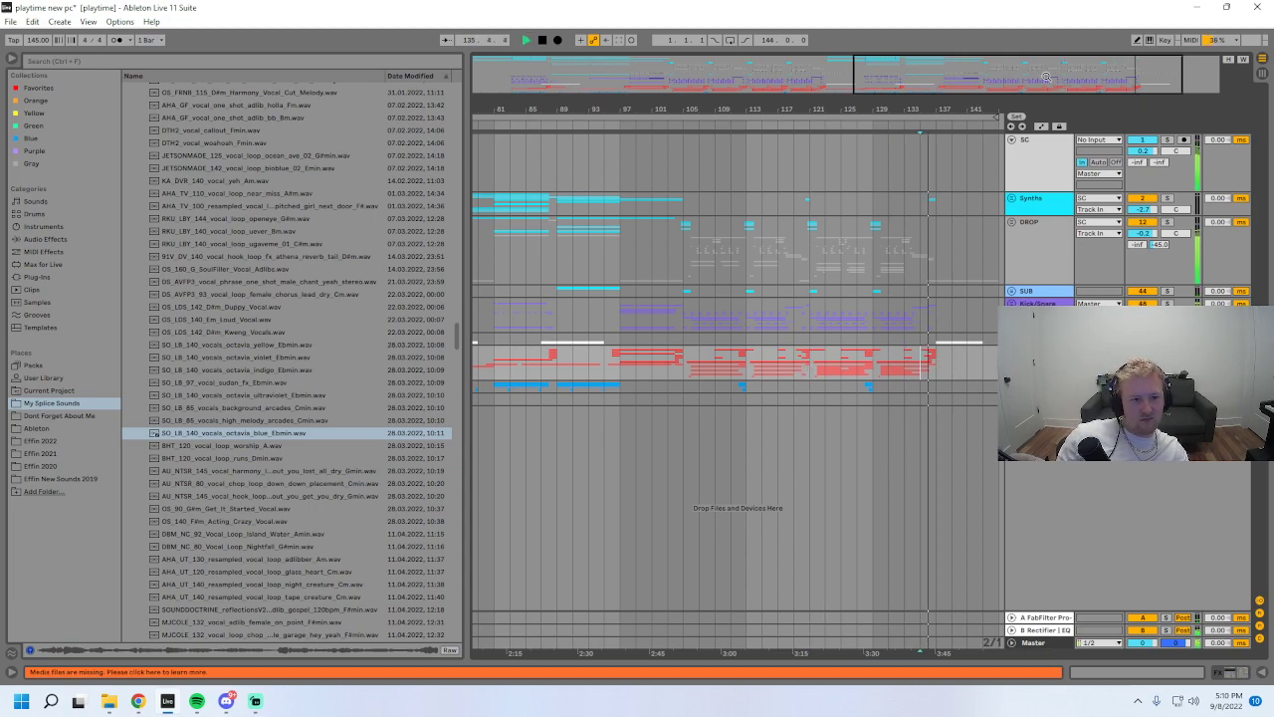
left_click_drag(1045, 79, 960, 66)
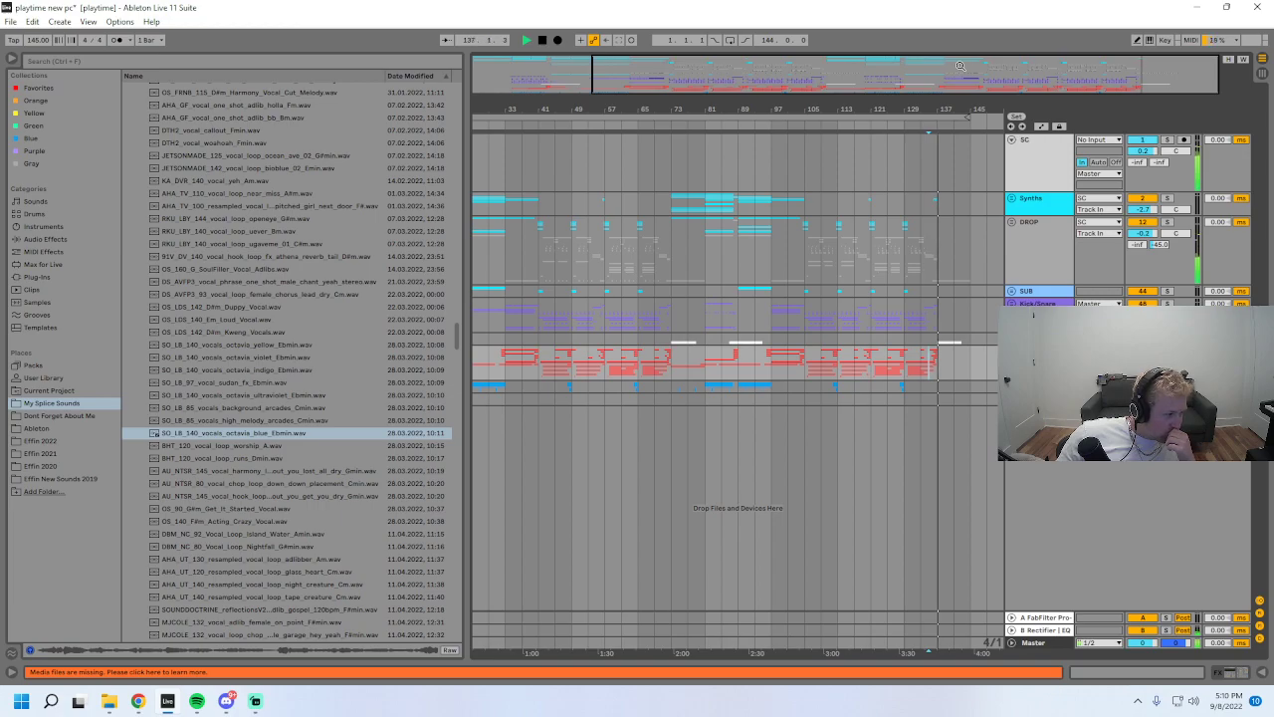
key("space")
- Display the DROP group's devices and examine its chain from the first EQ Eight through to the Ozone imager
left_click_drag(985, 67, 1032, 239)
double_click(1024, 237)
left_click(816, 261)
left_click_drag(819, 109, 792, 184)
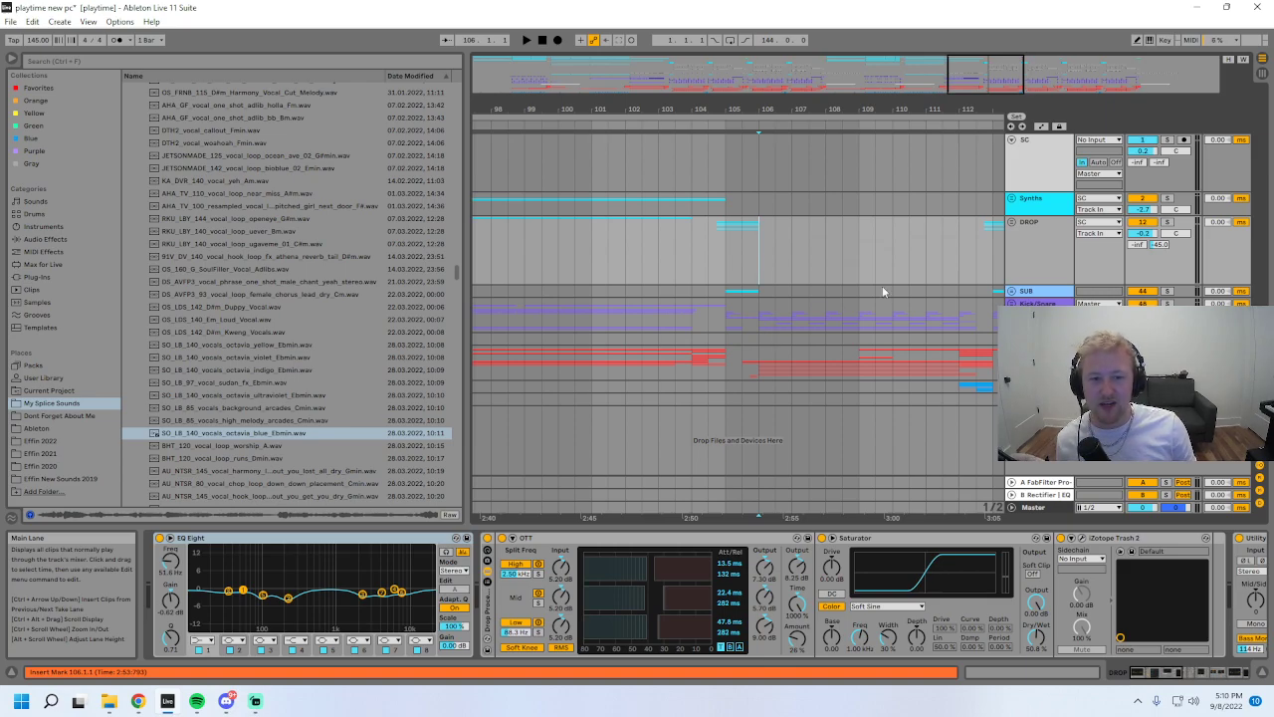
left_click(1243, 671)
left_click(1137, 672)
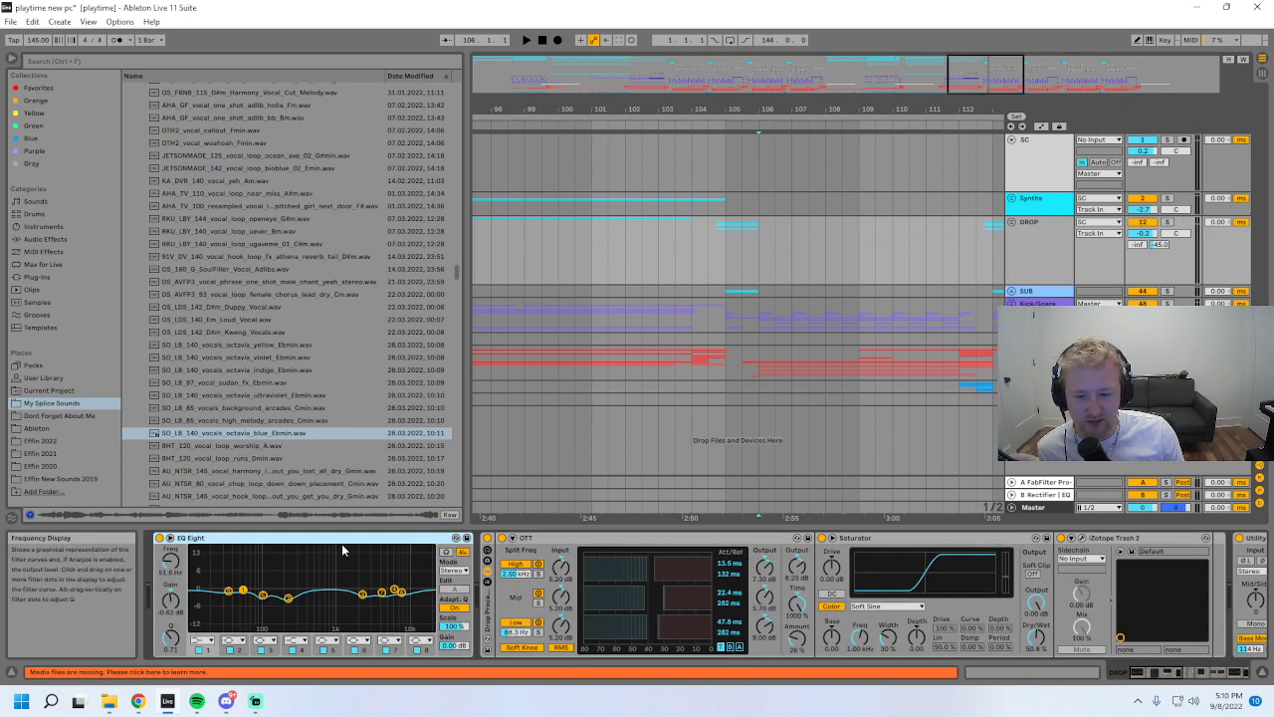
left_click(1215, 674)
left_click(1221, 674)
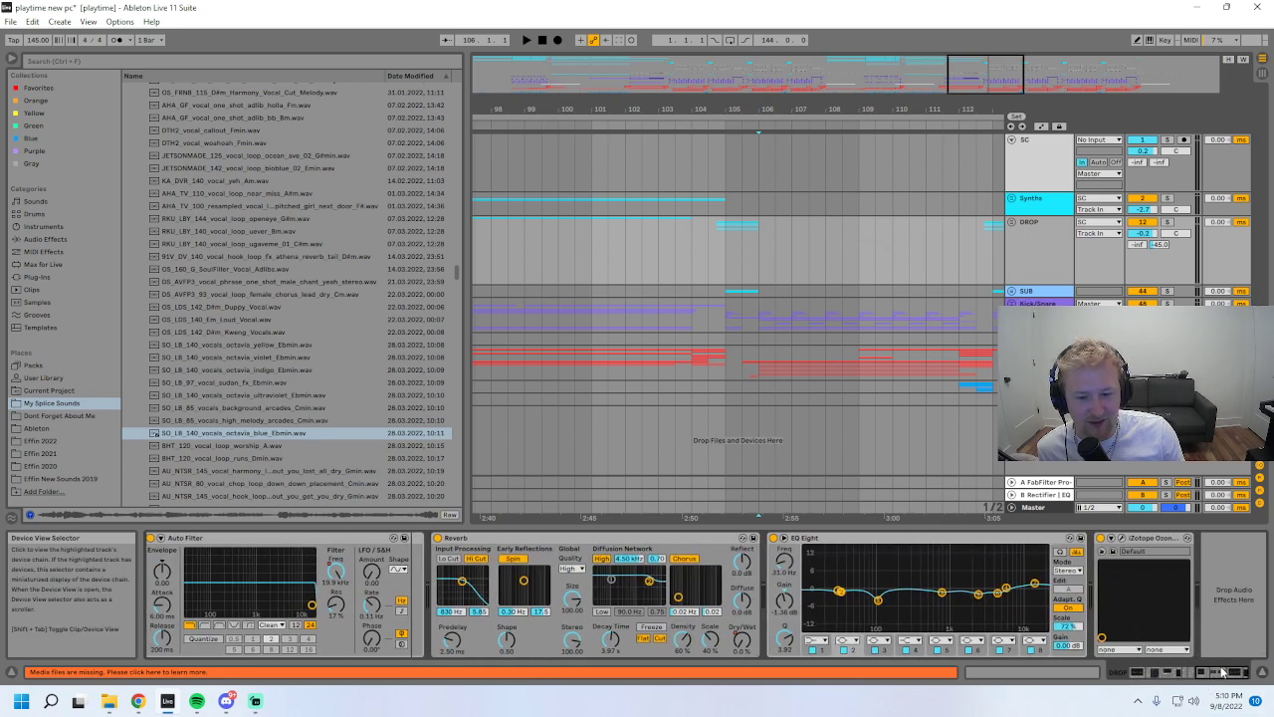
left_click(1223, 673)
left_click_drag(243, 573, 412, 634)
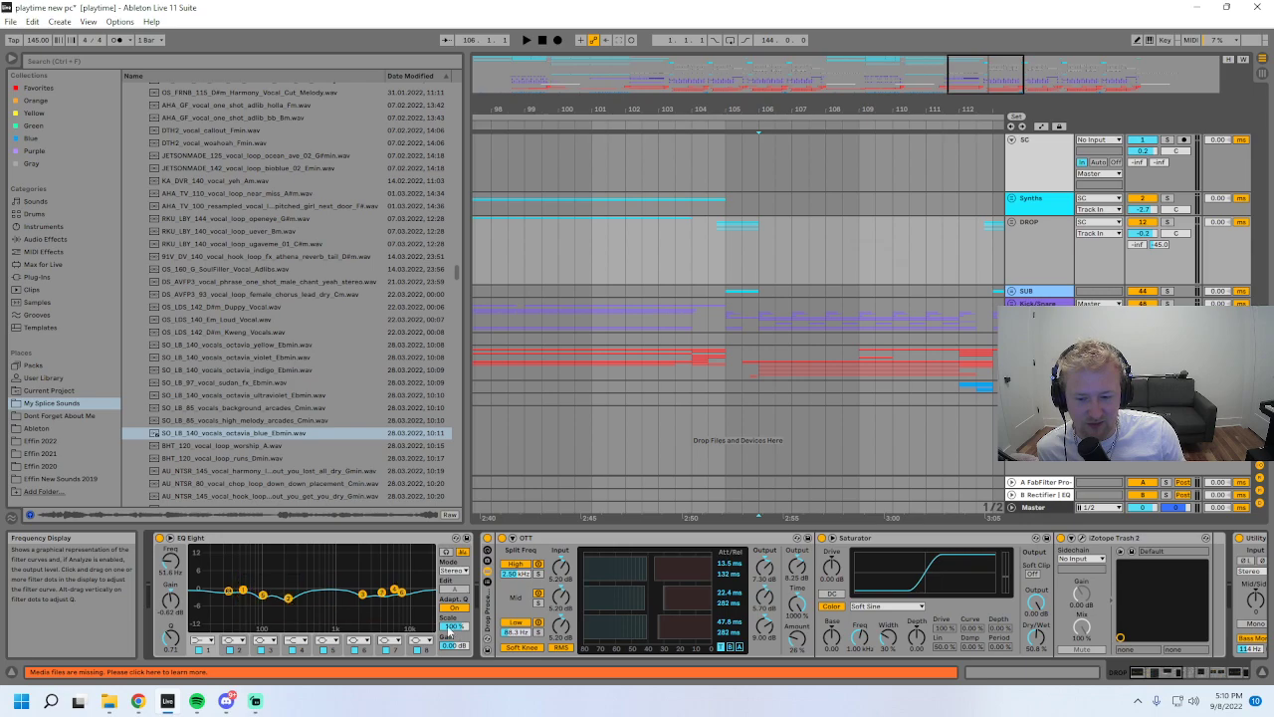
- Open iZotope Trash 2 on the DROP group, dismiss its preset manager, inspect its settings and close the plug-in window
left_click_drag(1155, 673, 1163, 673)
left_click(934, 539)
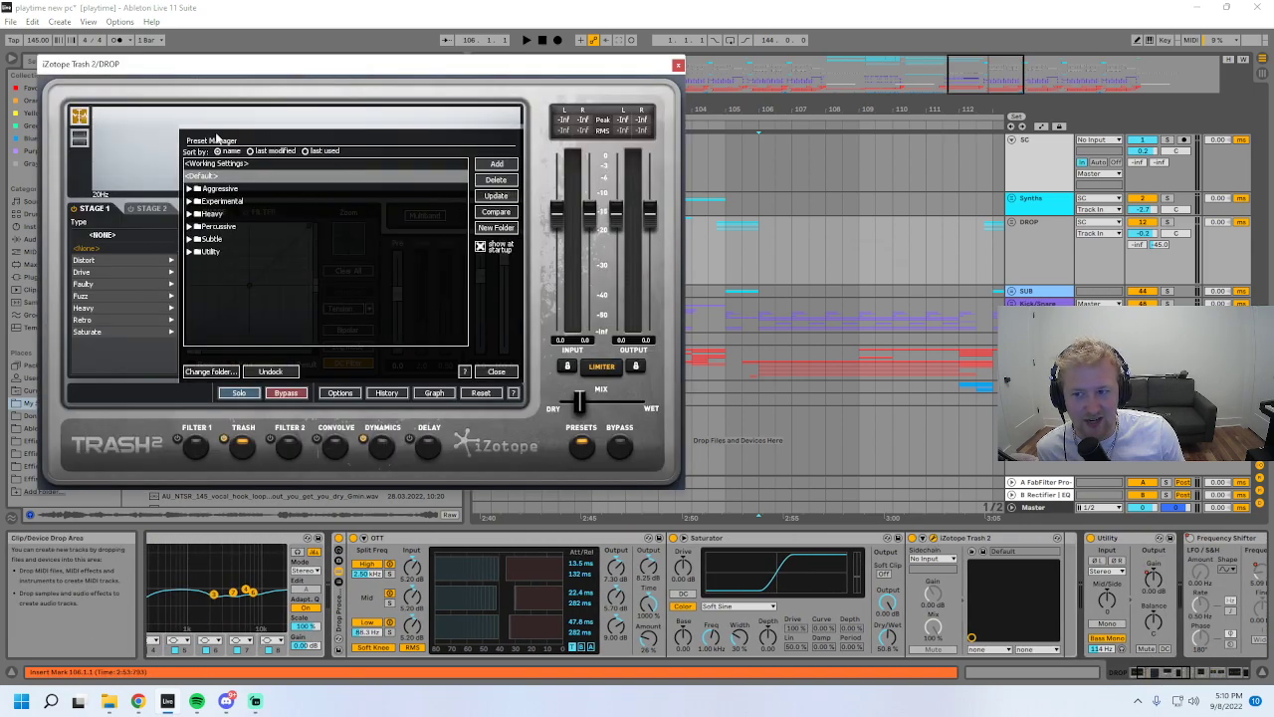
left_click(496, 373)
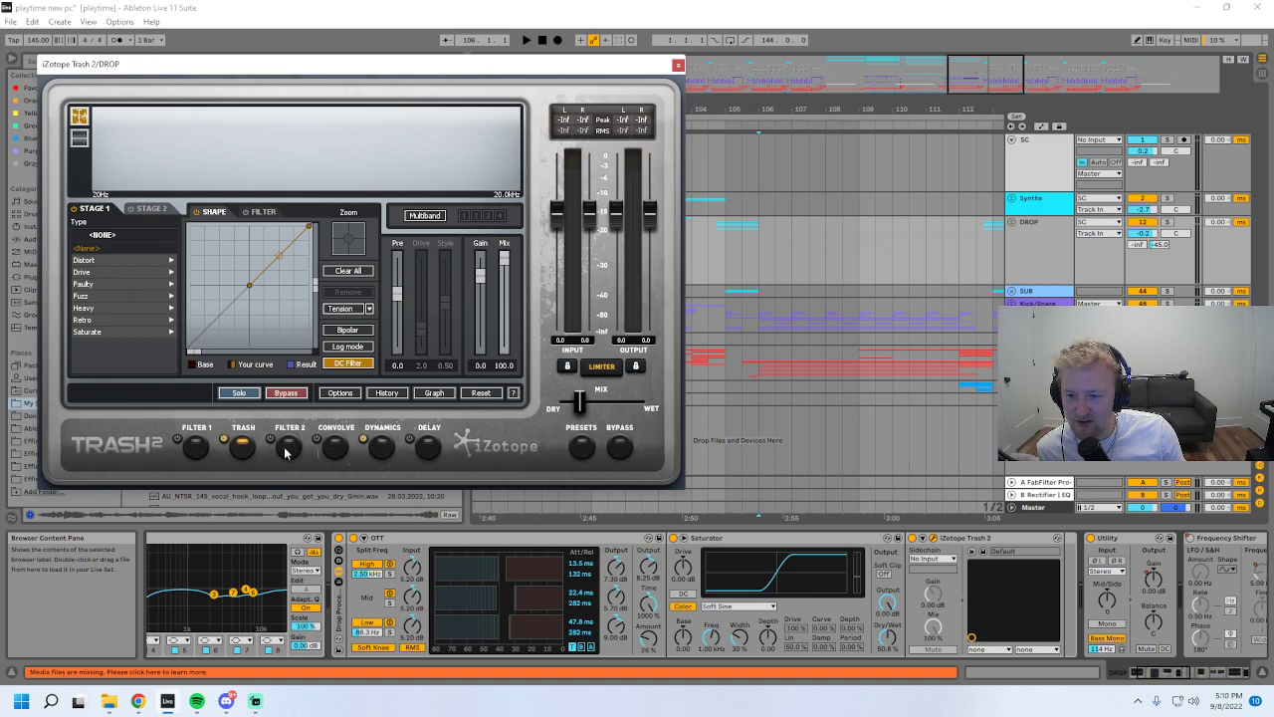
left_click(678, 66)
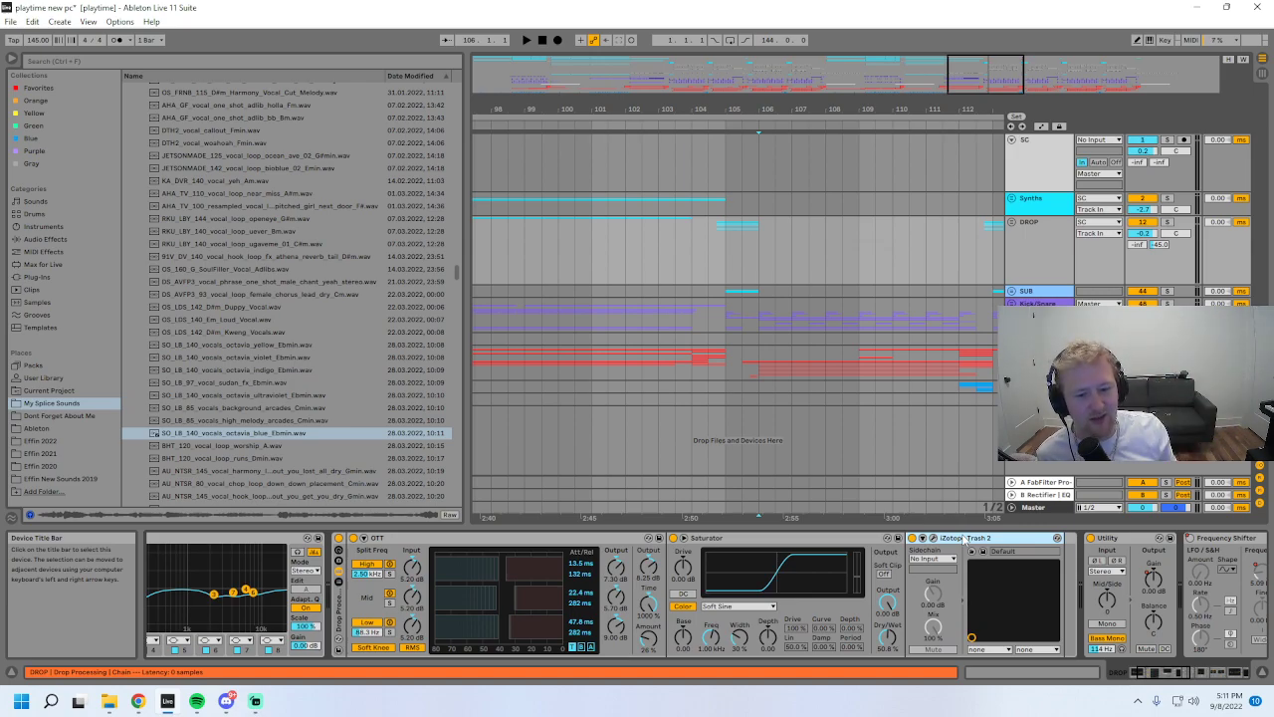
- Open the iZotope Ozone 7 Imager ending the DROP chain, inspect its band widths without the preset manager and close it
left_click_drag(986, 75, 997, 73)
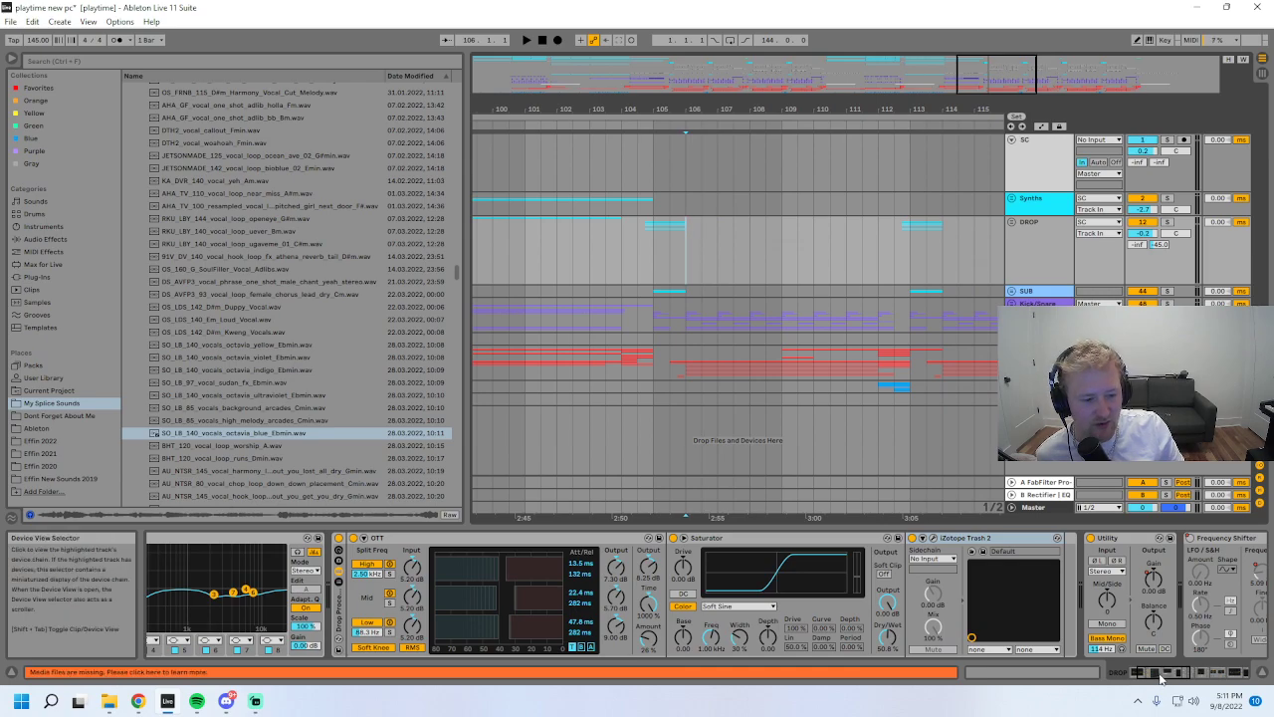
left_click_drag(1163, 673, 1198, 675)
left_click(1225, 674)
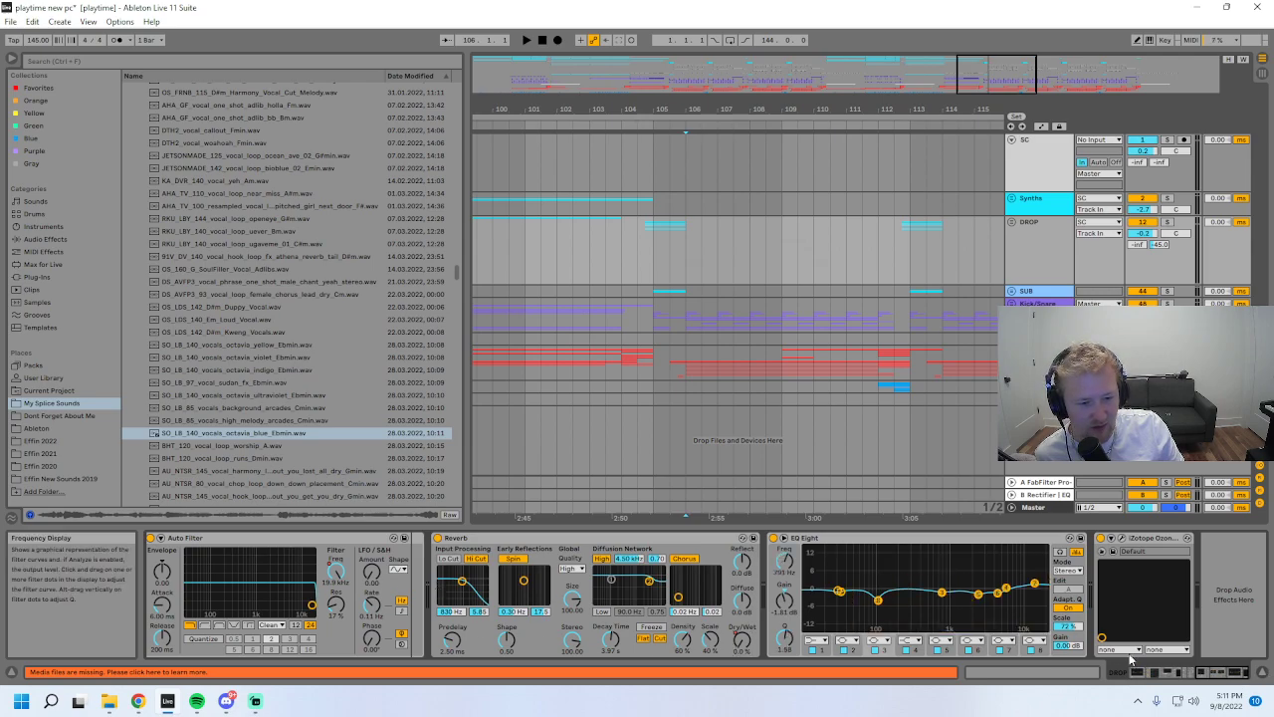
left_click(1187, 538)
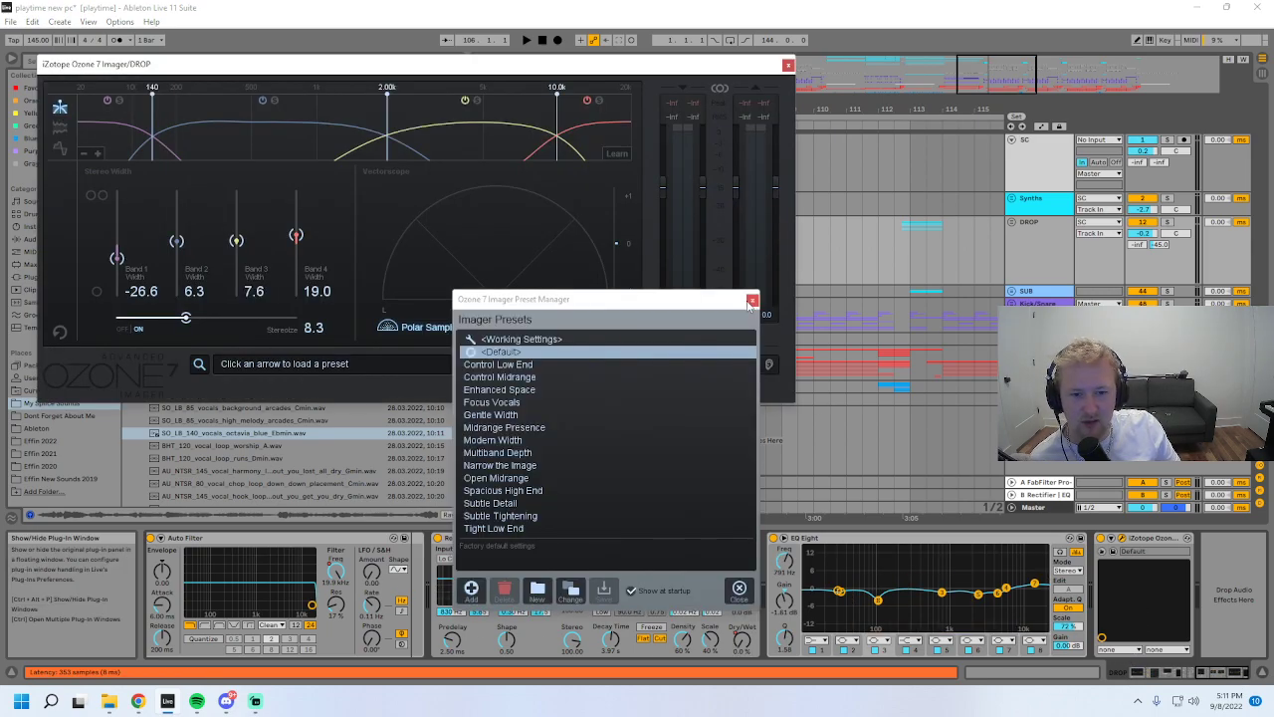
left_click(752, 301)
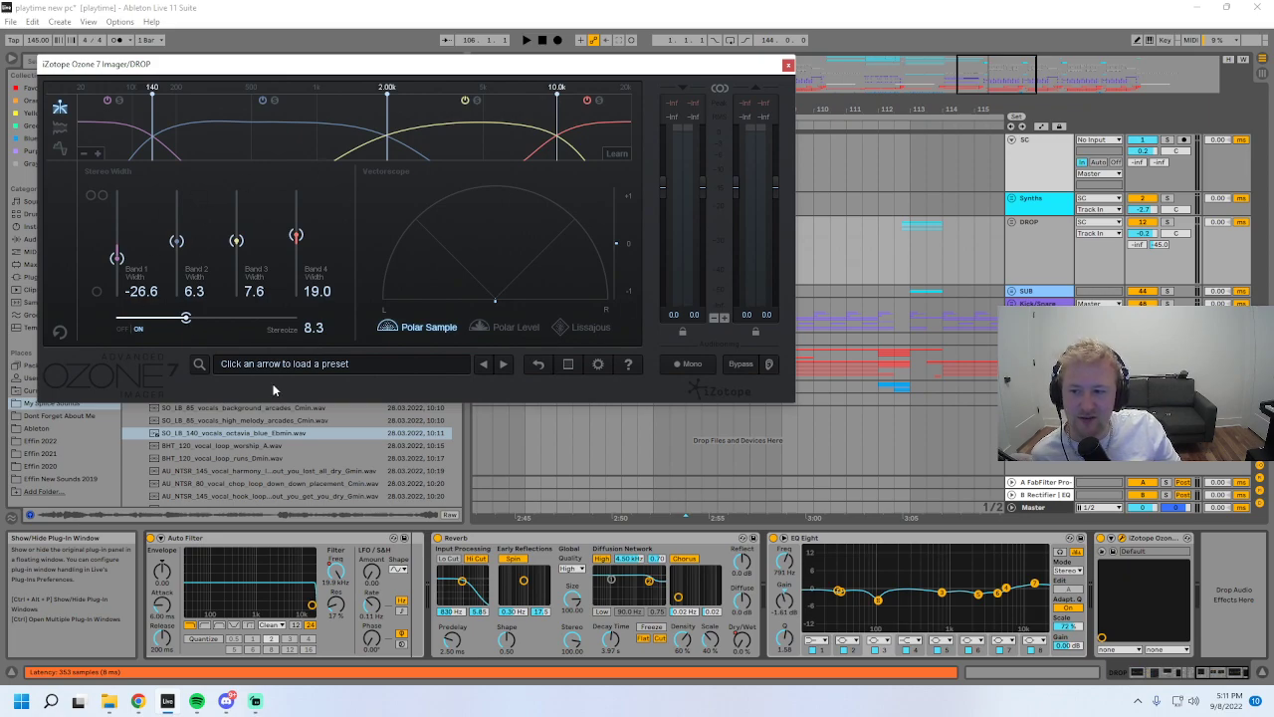
left_click(788, 64)
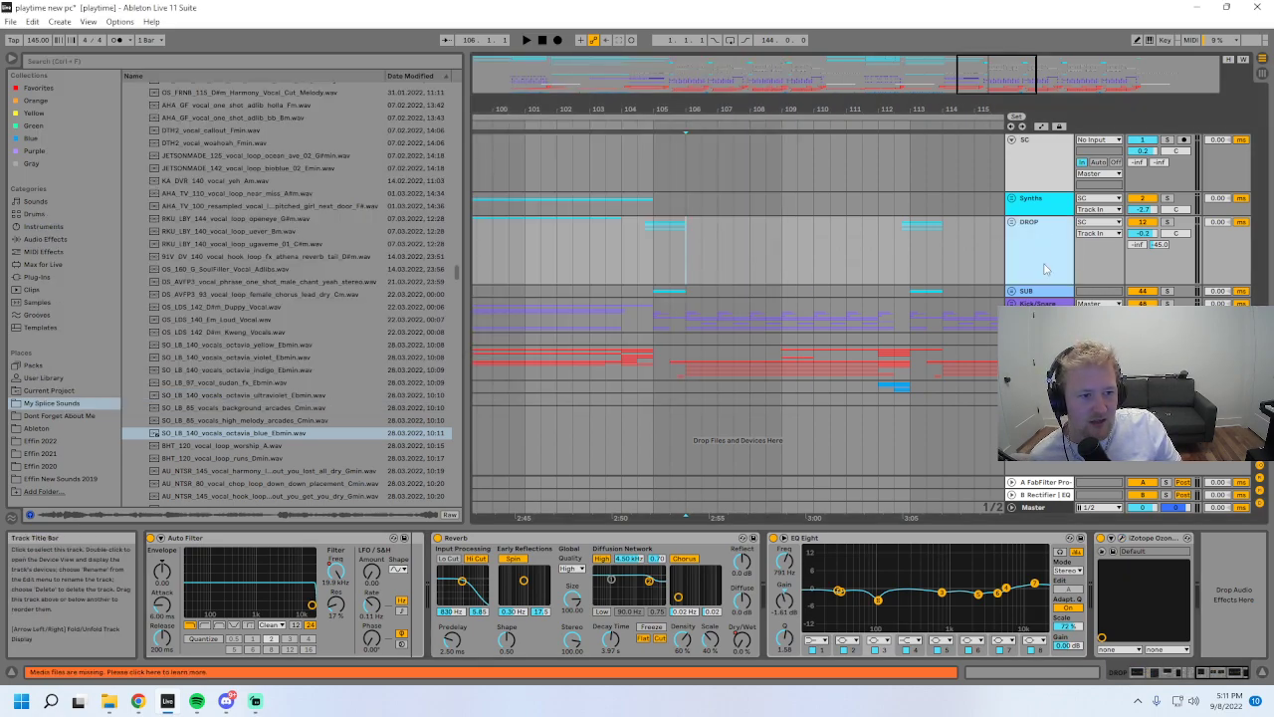
- View the Synths group's effects and the SC track's chain, inspecting the FabFilter Pro-Q 2 curve before closing it
left_click(1041, 207)
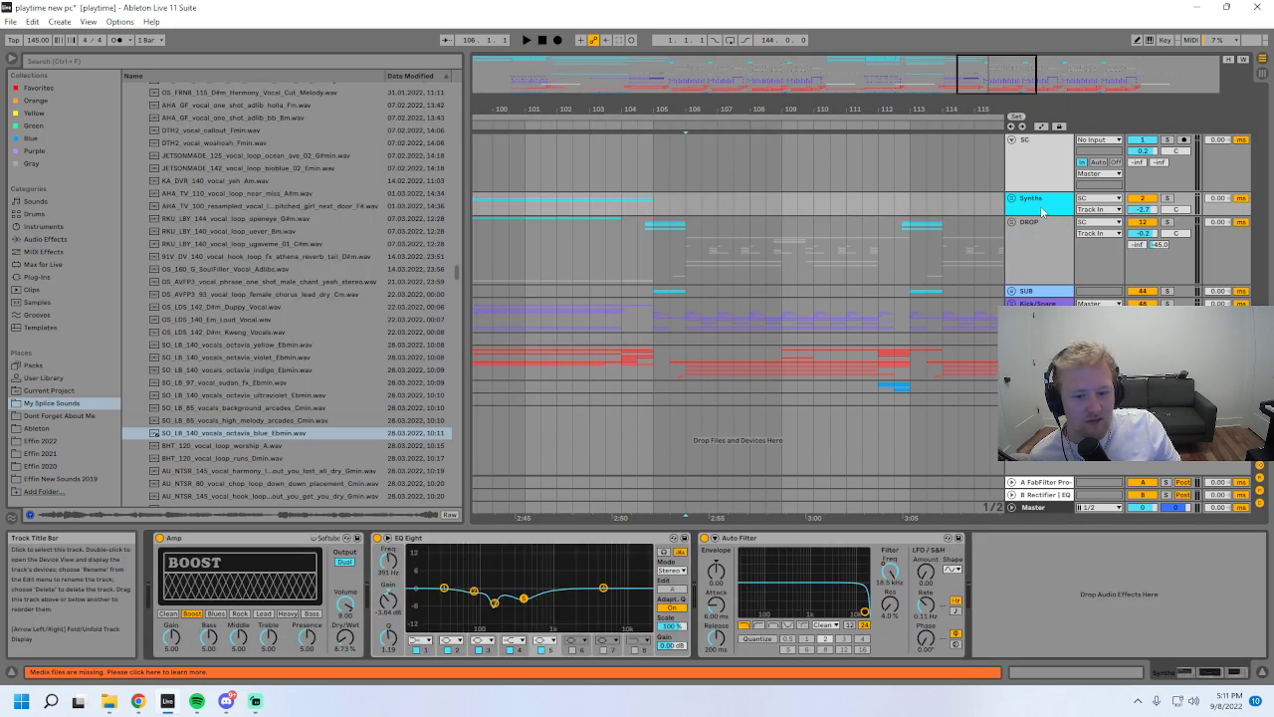
left_click(1040, 180)
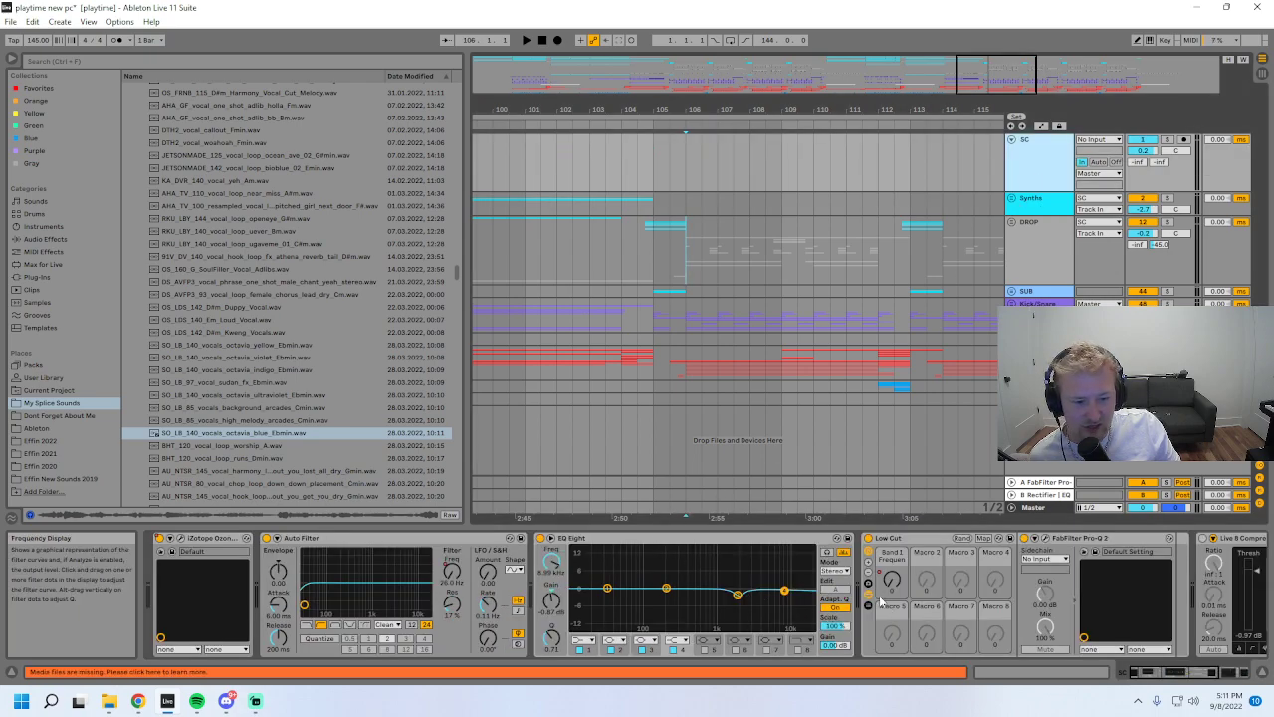
left_click_drag(708, 565, 778, 612)
left_click(1045, 538)
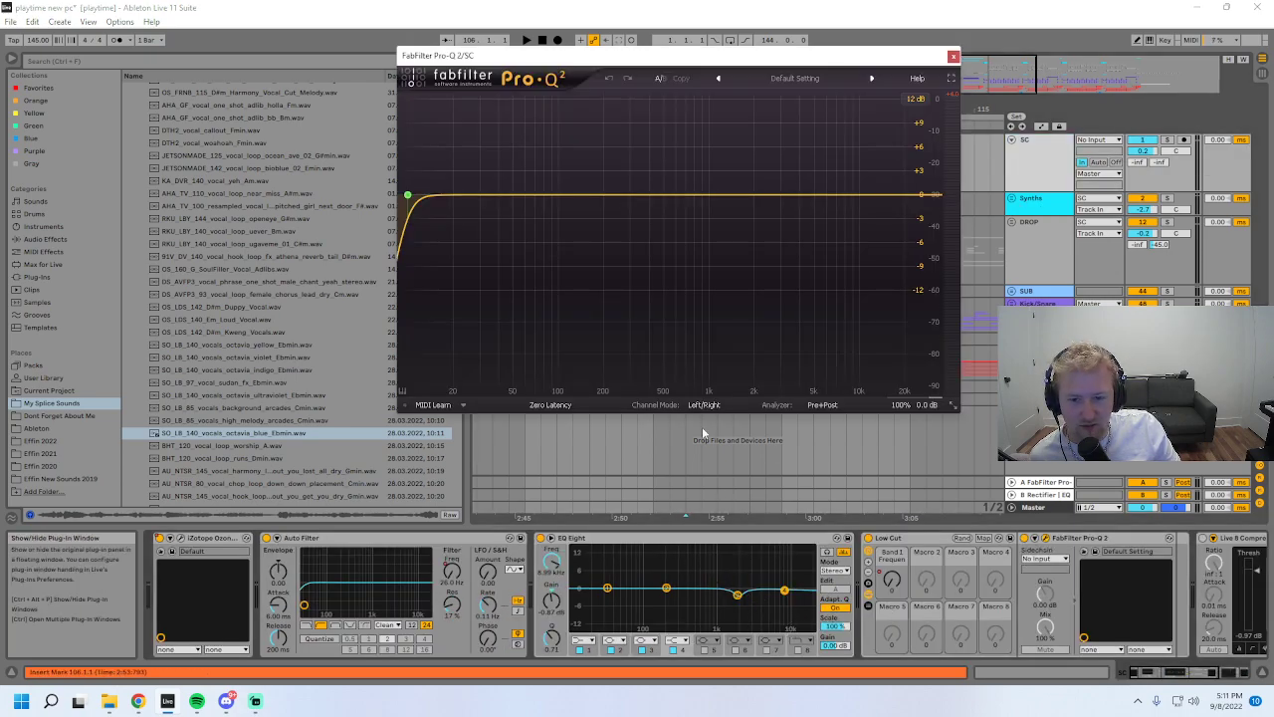
left_click(955, 57)
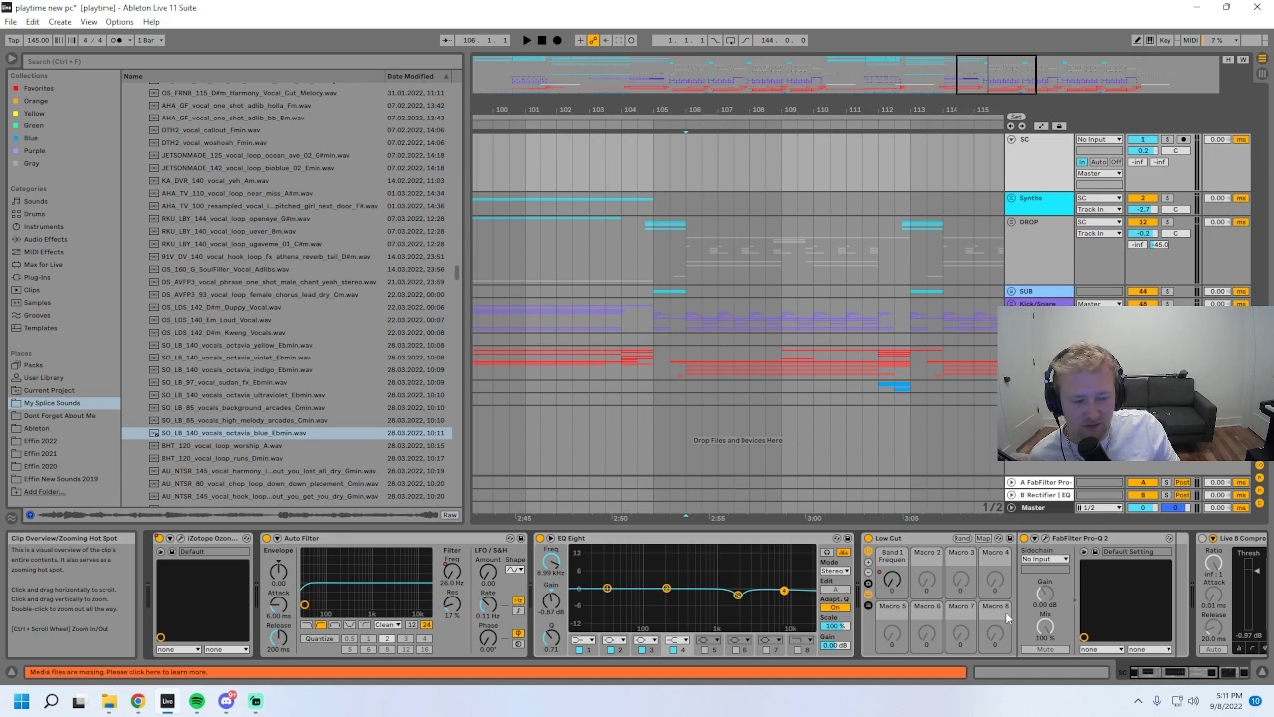
- Open ShaperBox at the end of the SC chain, inspect its volume ducking curve, close it and return to the chain's start
left_click_drag(1145, 672, 962, 677)
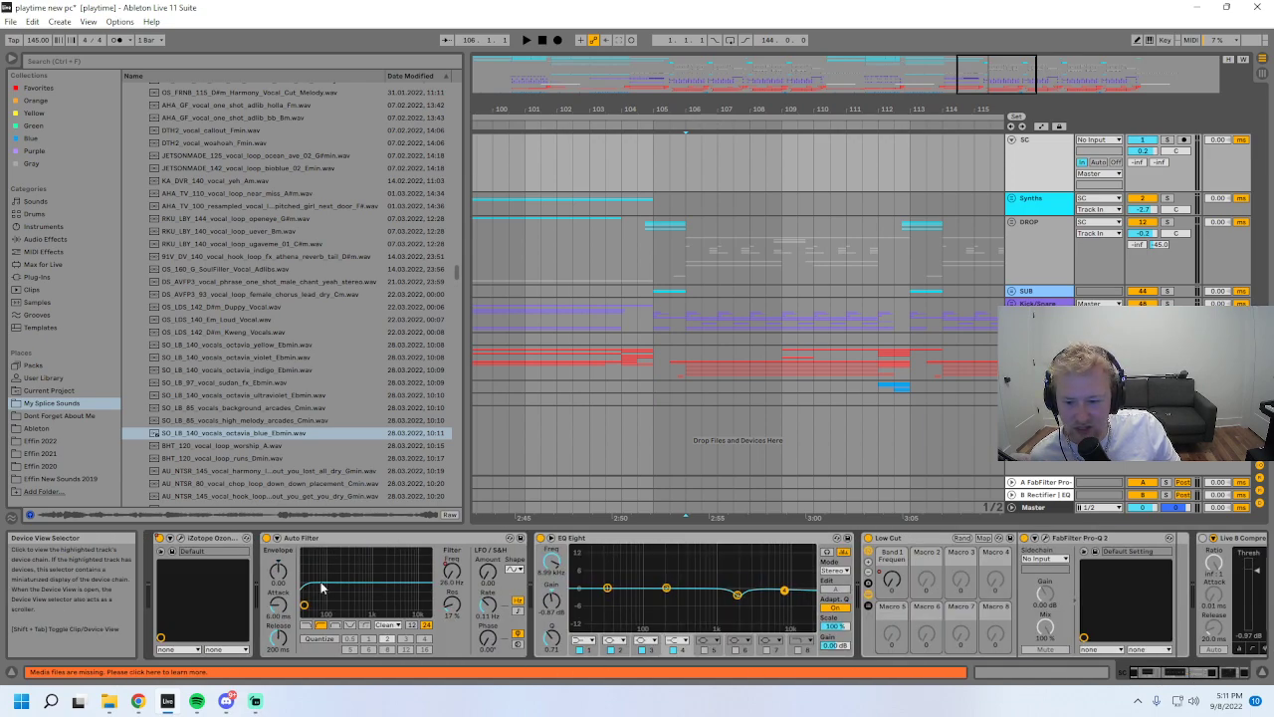
left_click_drag(1190, 673, 1217, 672)
left_click(1122, 539)
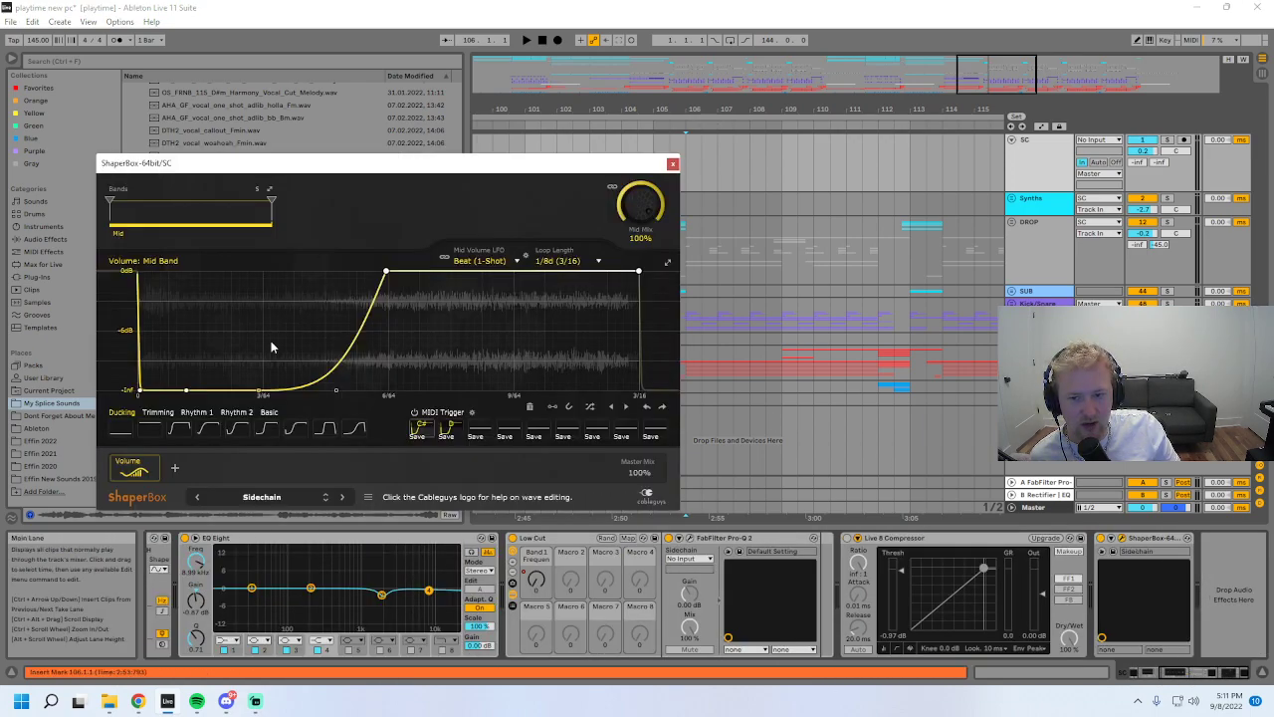
left_click(673, 163)
scroll(185, 543, "left", 5)
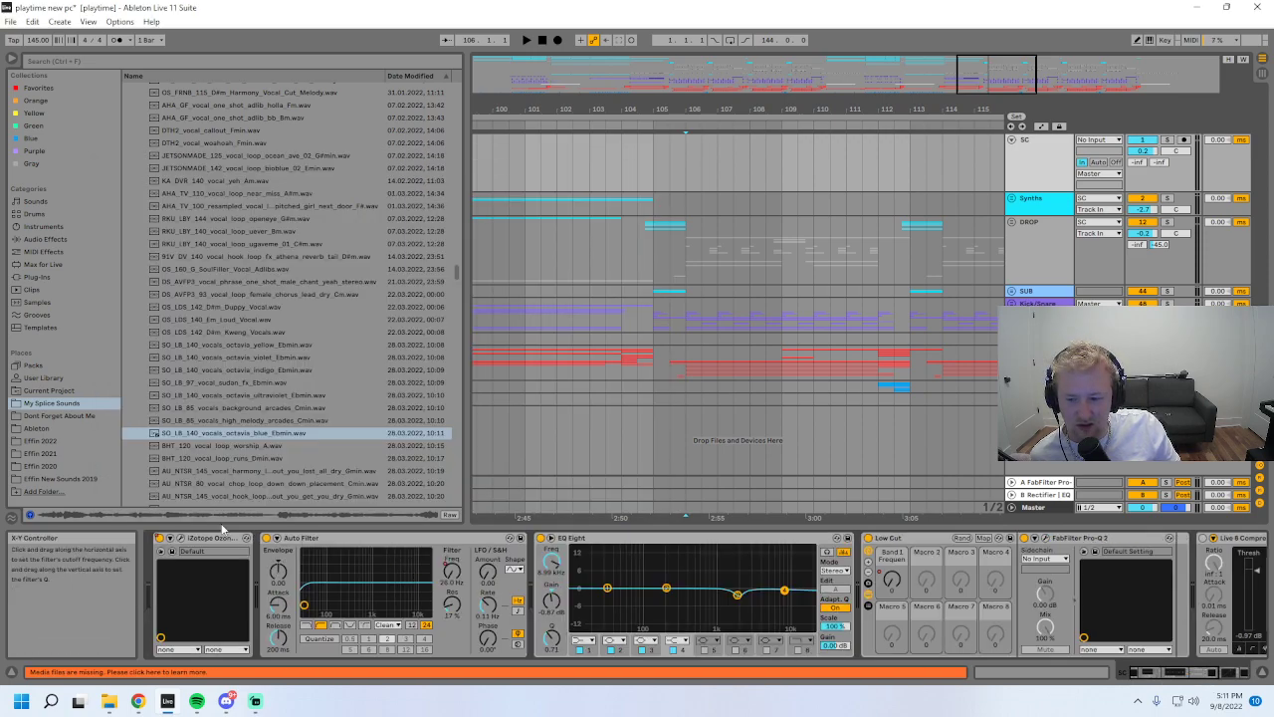
- Inspect the iZotope Ozone 7 Exciter on the SC track, close it and show the SUB group's compressor
left_click(184, 540)
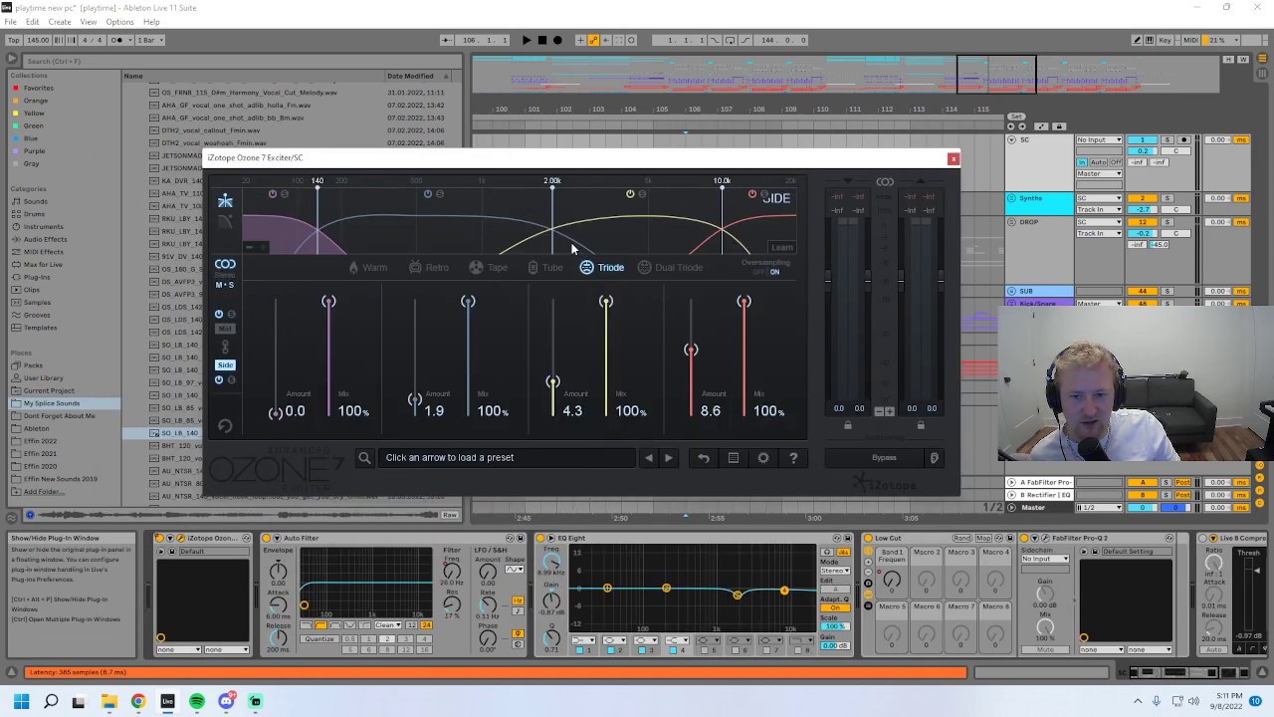
left_click(953, 159)
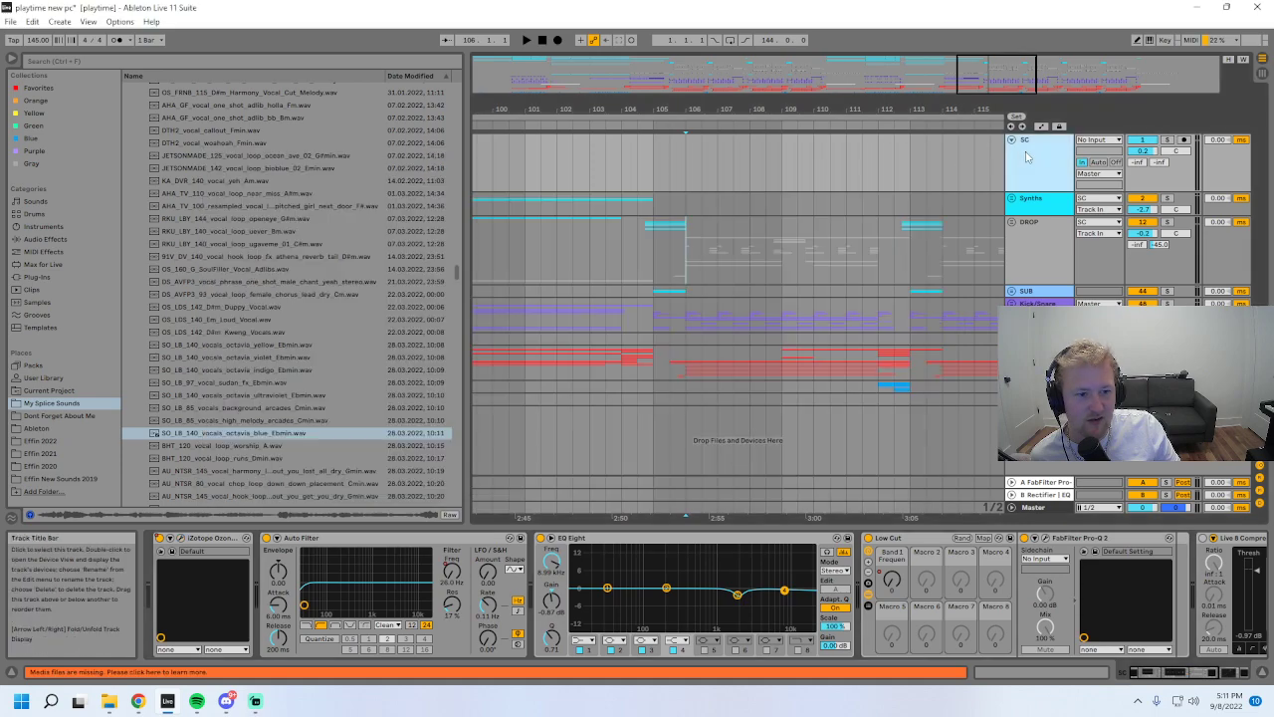
left_click(1038, 304)
left_click(1035, 293)
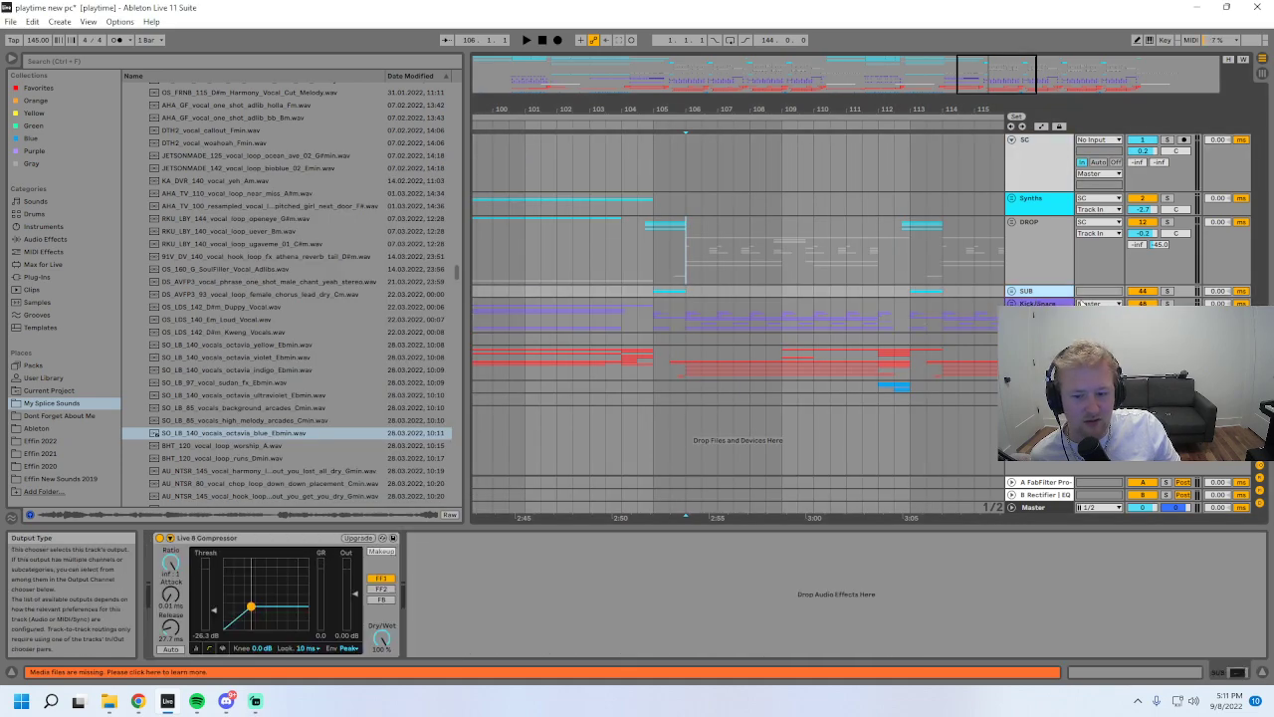
- Unfold the SUB group, audition its MIDI sub layer soloed from bar 105, and fold the group again
left_click(1012, 290)
left_click(847, 400)
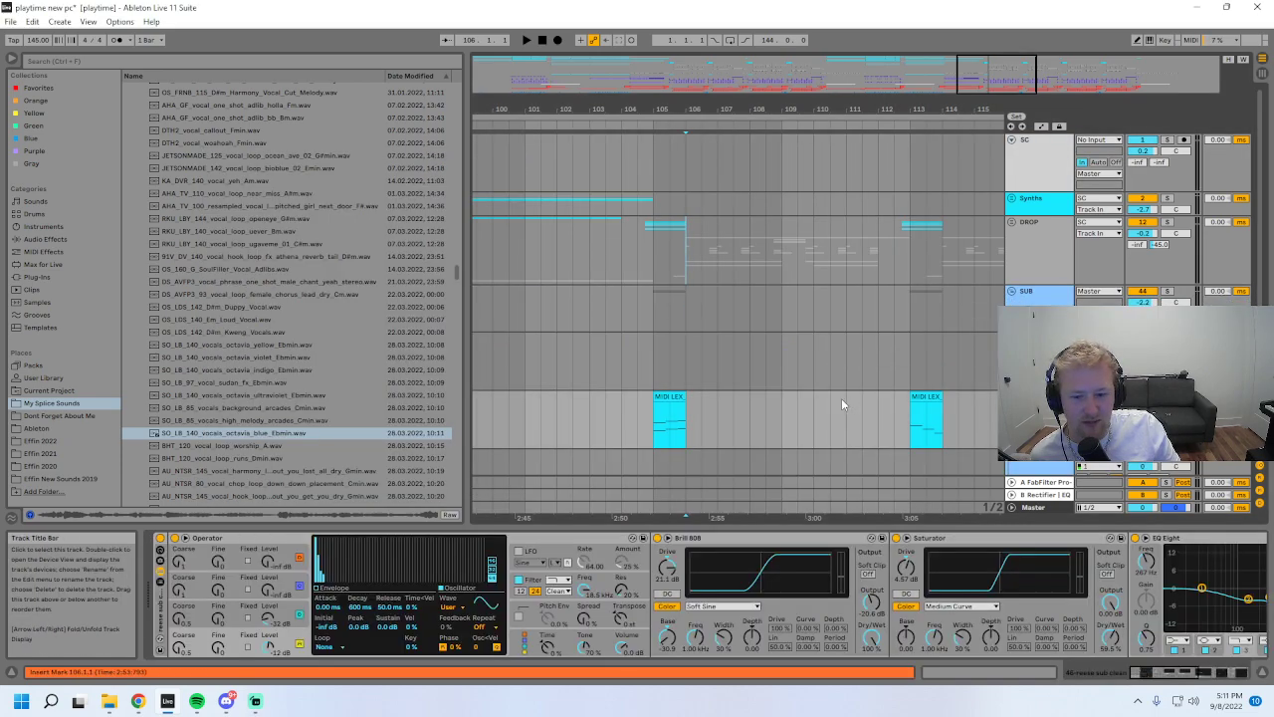
scroll(847, 400, "down", 2)
left_click(657, 360)
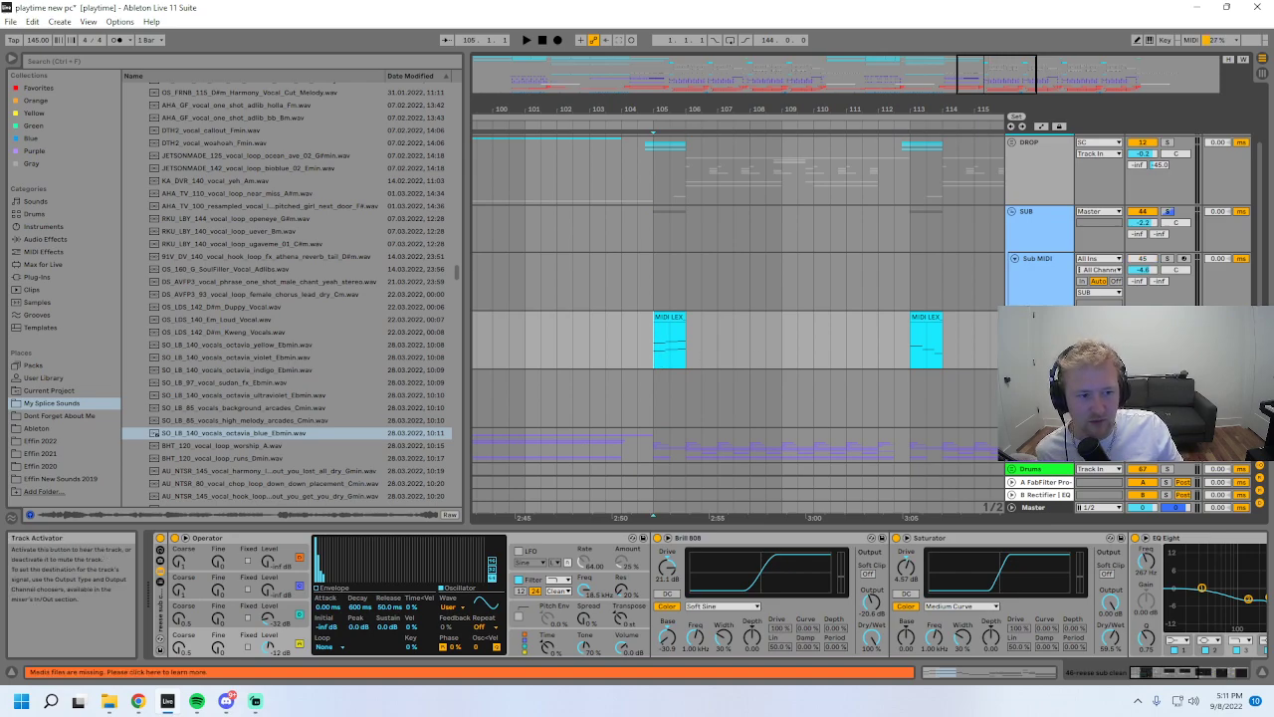
key("space")
key("space")
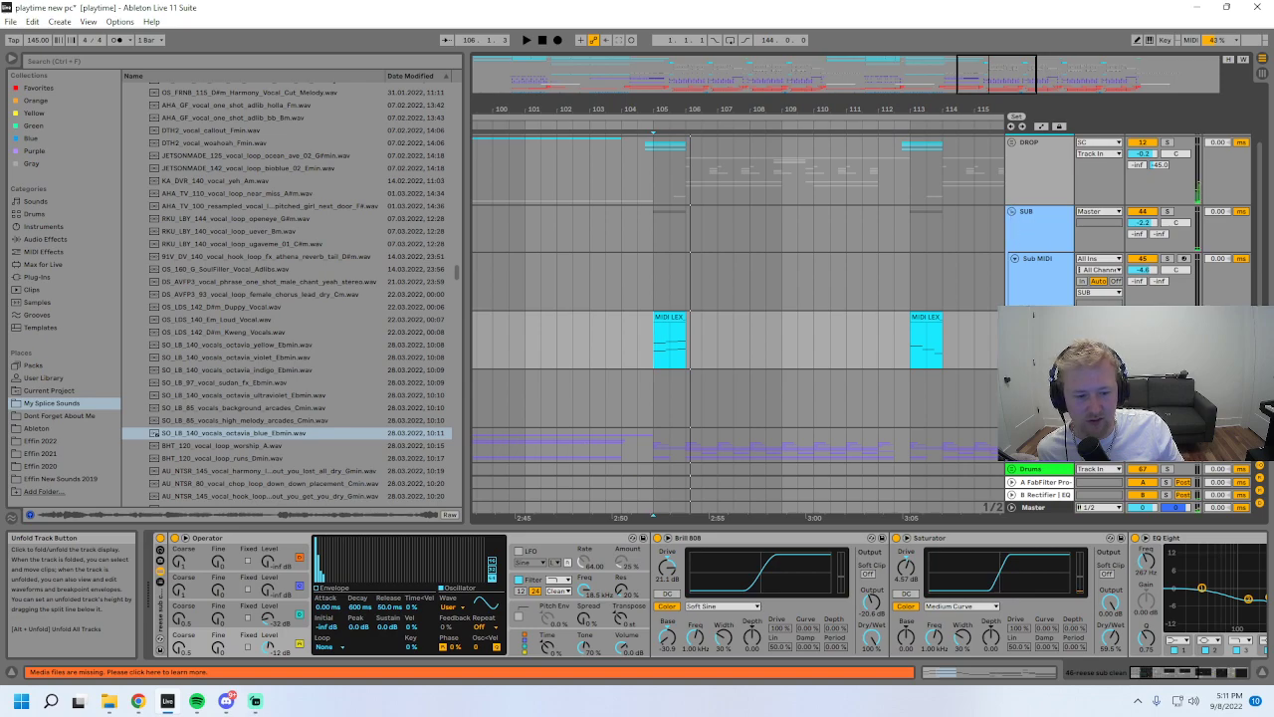
left_click(1012, 216)
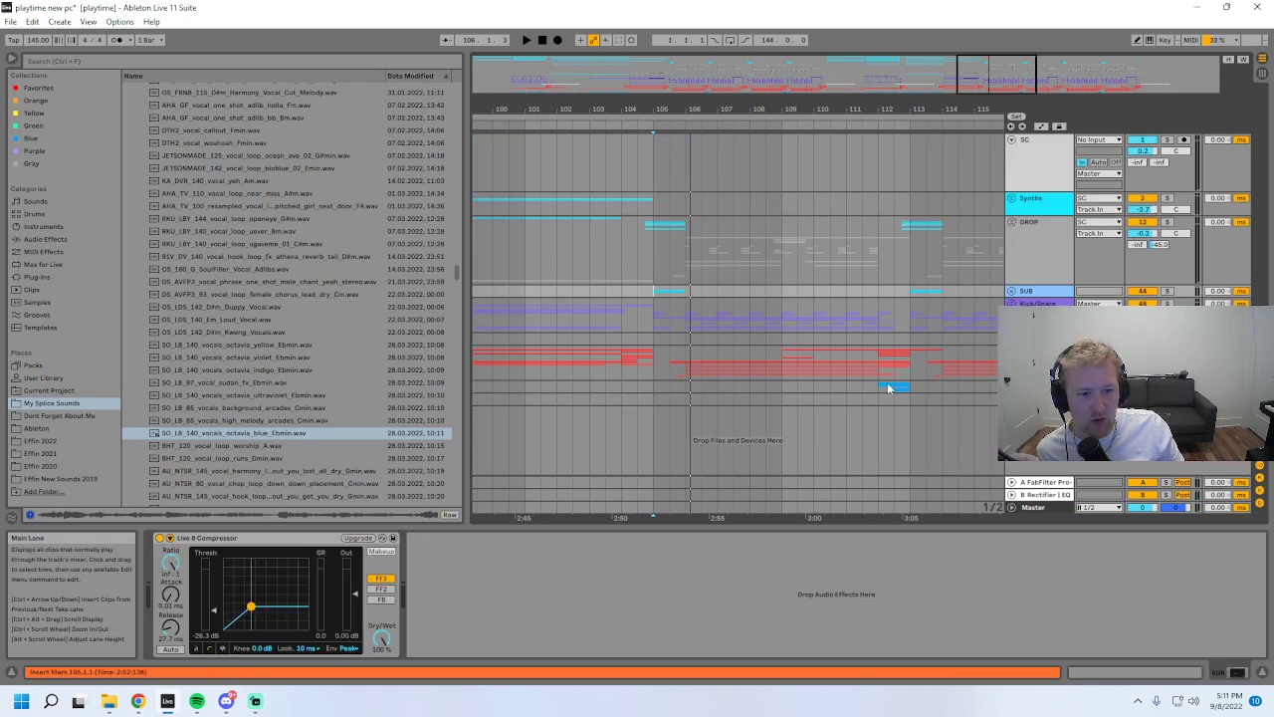
- Switch to Streamlabs Desktop to read the stream chat, and return to Ableton Live
left_click_drag(965, 101, 934, 234)
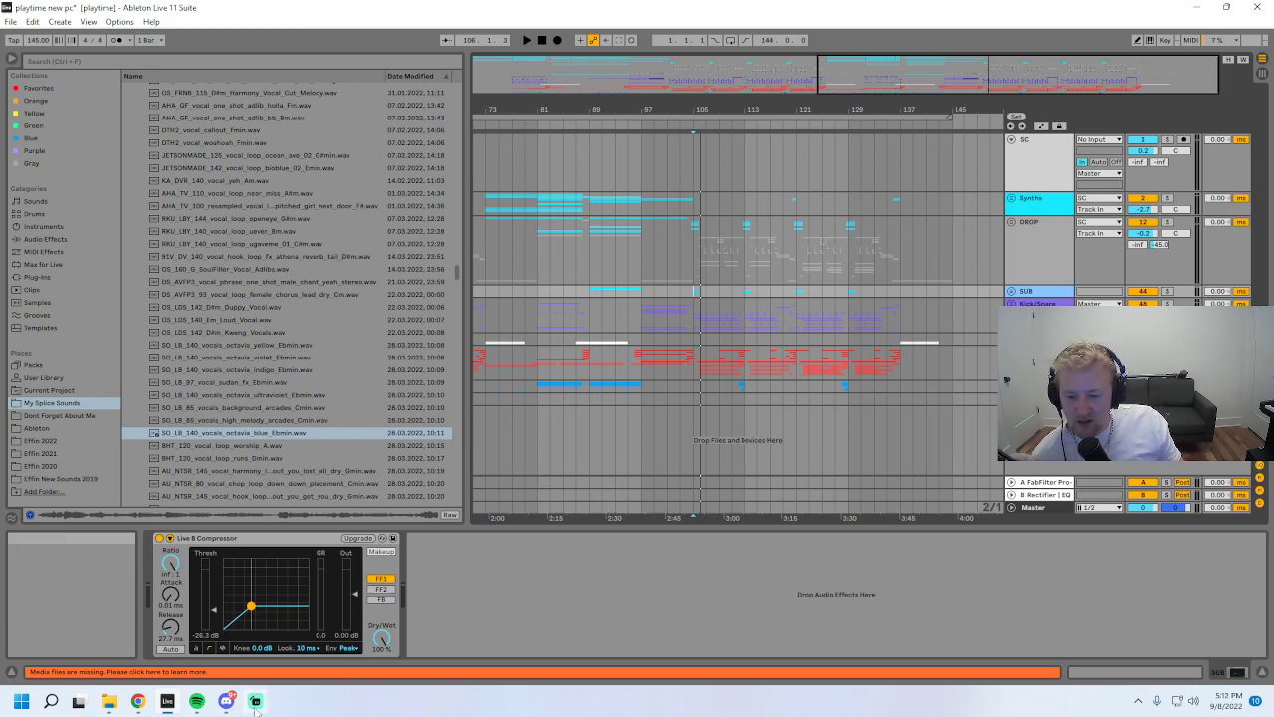
key("alt+Tab")
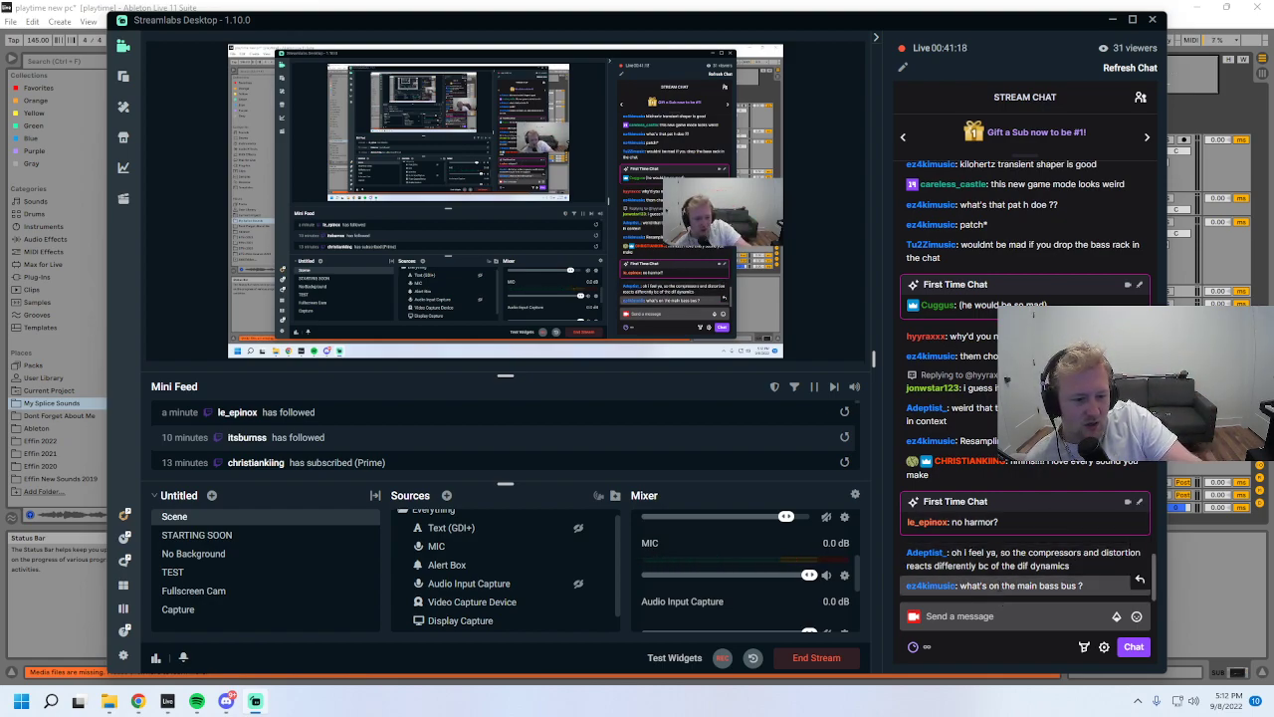
left_click(1198, 590)
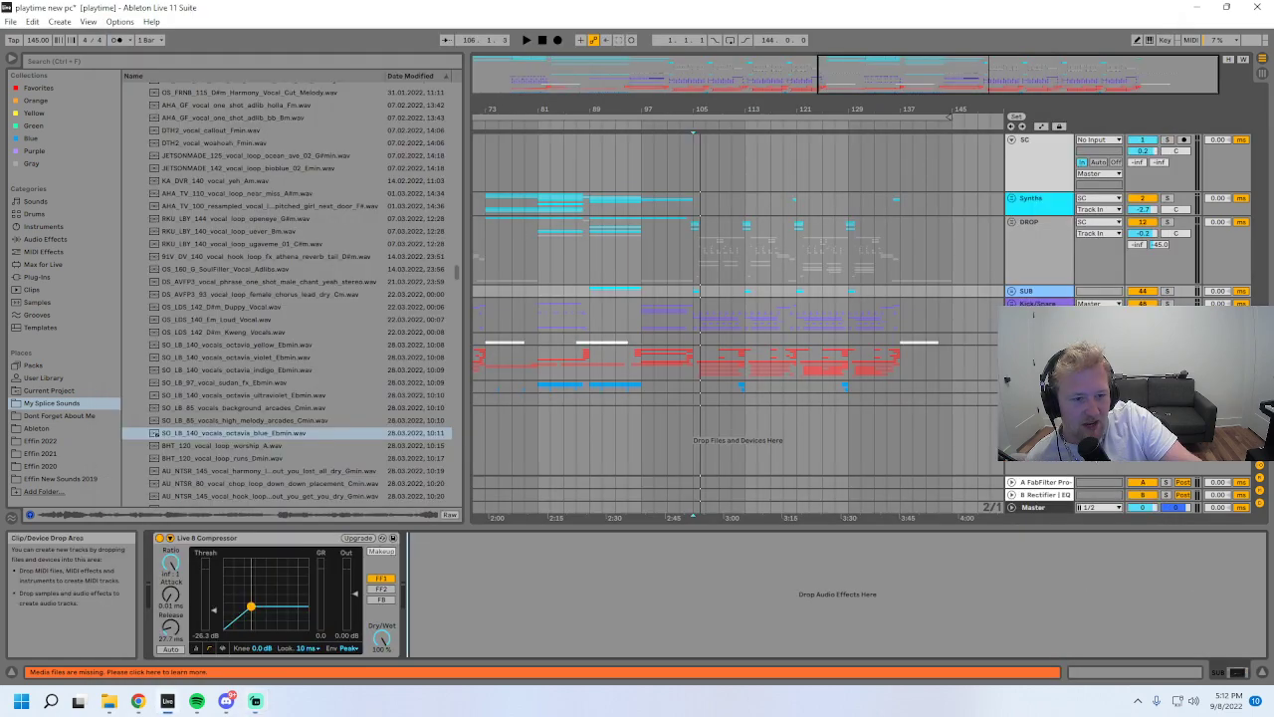
- Solo the DROP group and audition it from bar 106 with its effects chain in view
left_click(1025, 257)
left_click_drag(987, 75, 986, 90)
left_click(1022, 246)
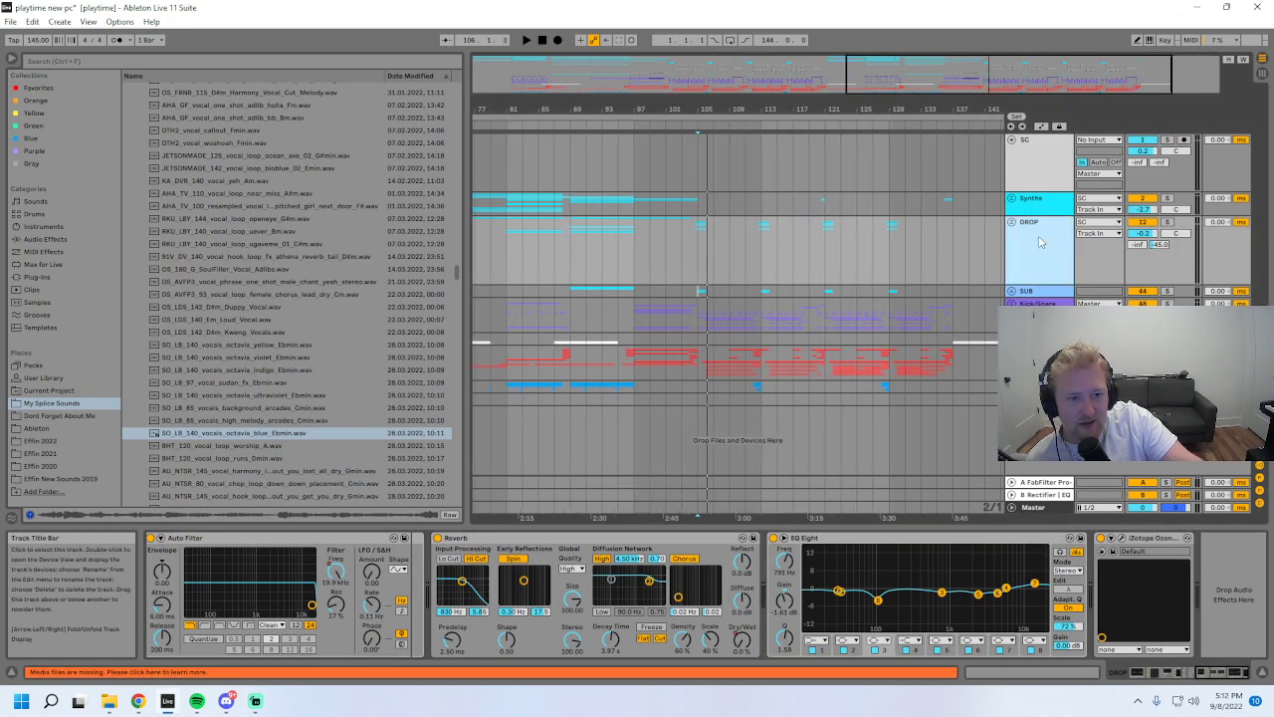
left_click(1167, 222)
key("plus")
key("plus")
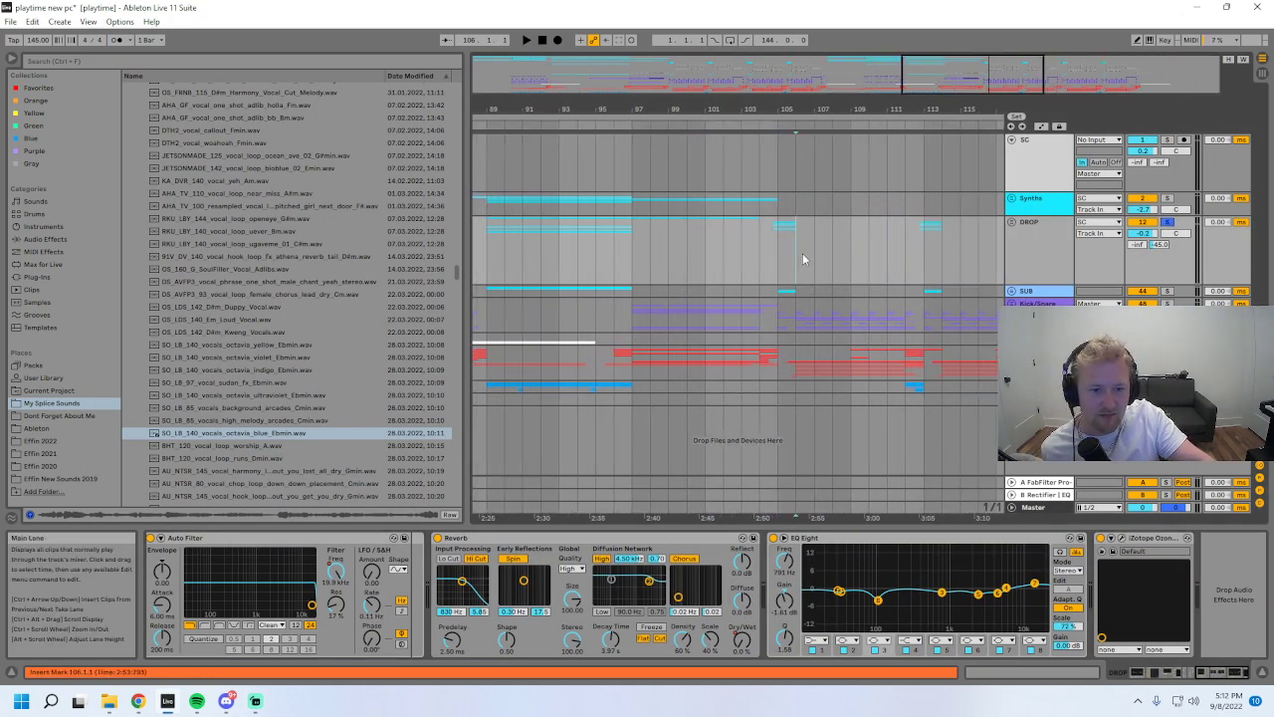
key("space")
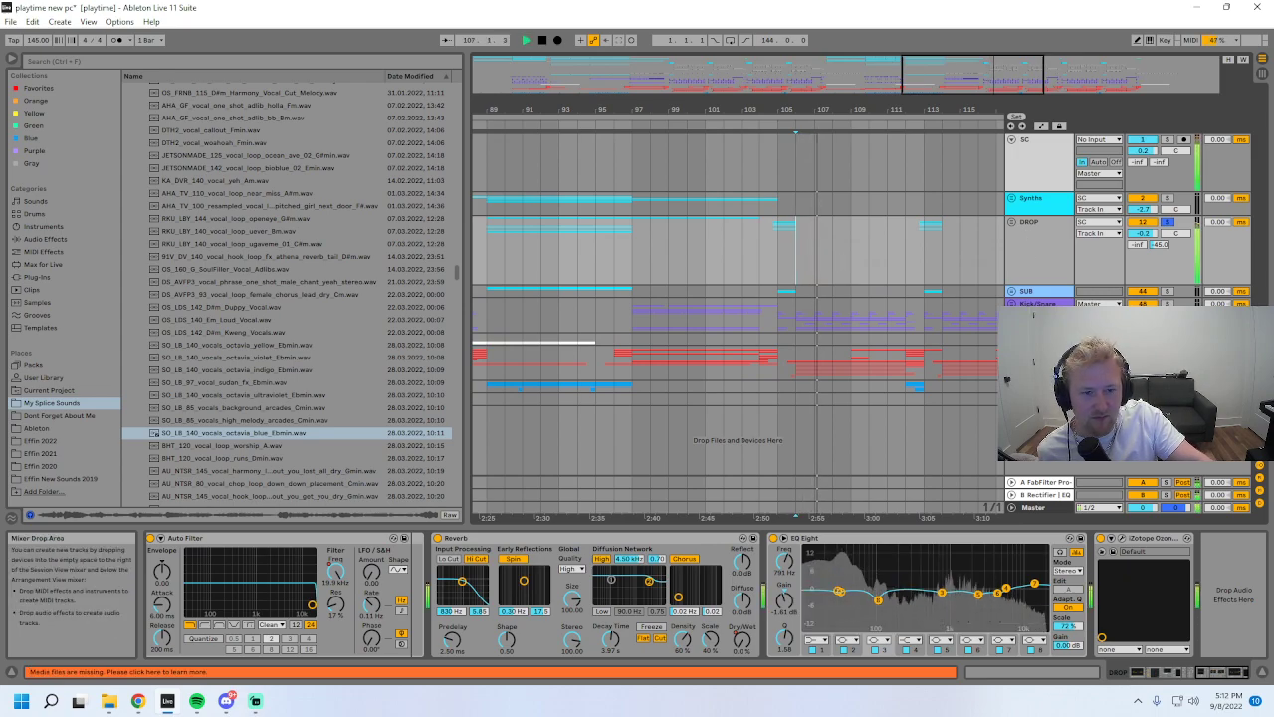
left_click_drag(995, 75, 994, 63)
key("space")
key("minus")
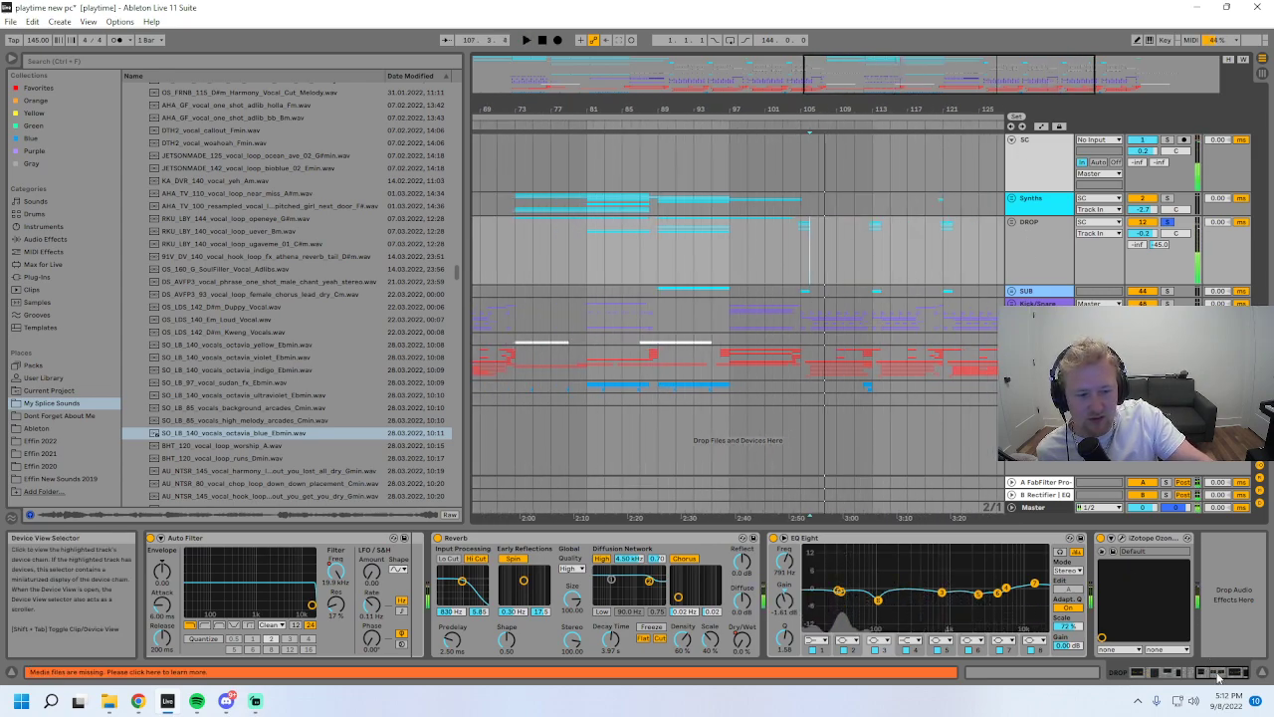
- Look through the DROP group's effects chain from its earlier devices to the final Ozone plug-in
left_click(1160, 672)
left_click_drag(1167, 674, 1219, 674)
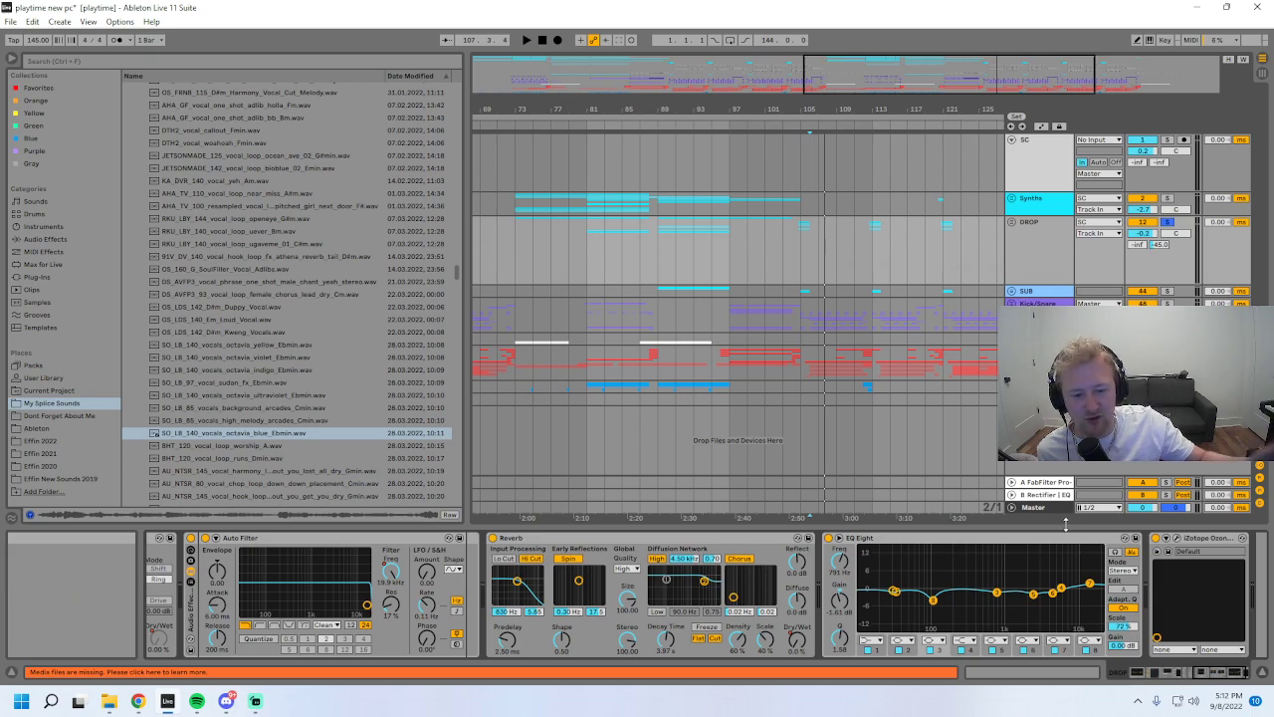
scroll(968, 543, "right", 1)
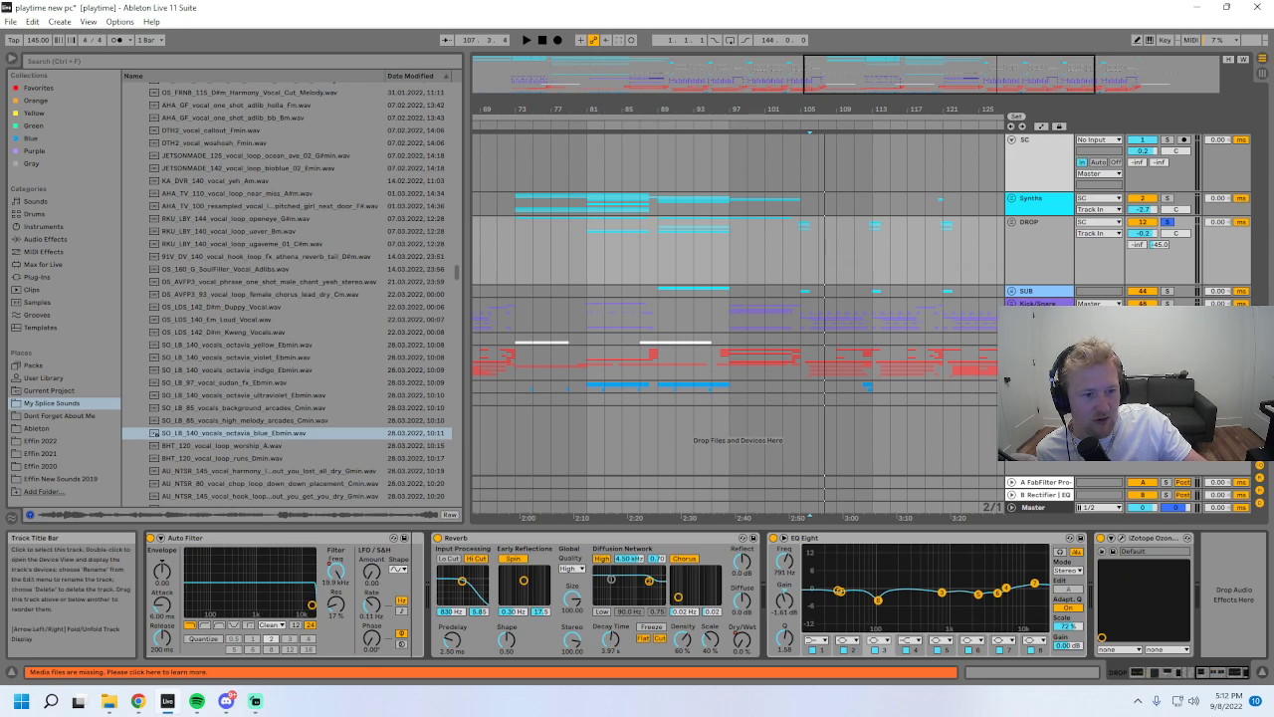
left_click(1037, 294)
left_click(1038, 262)
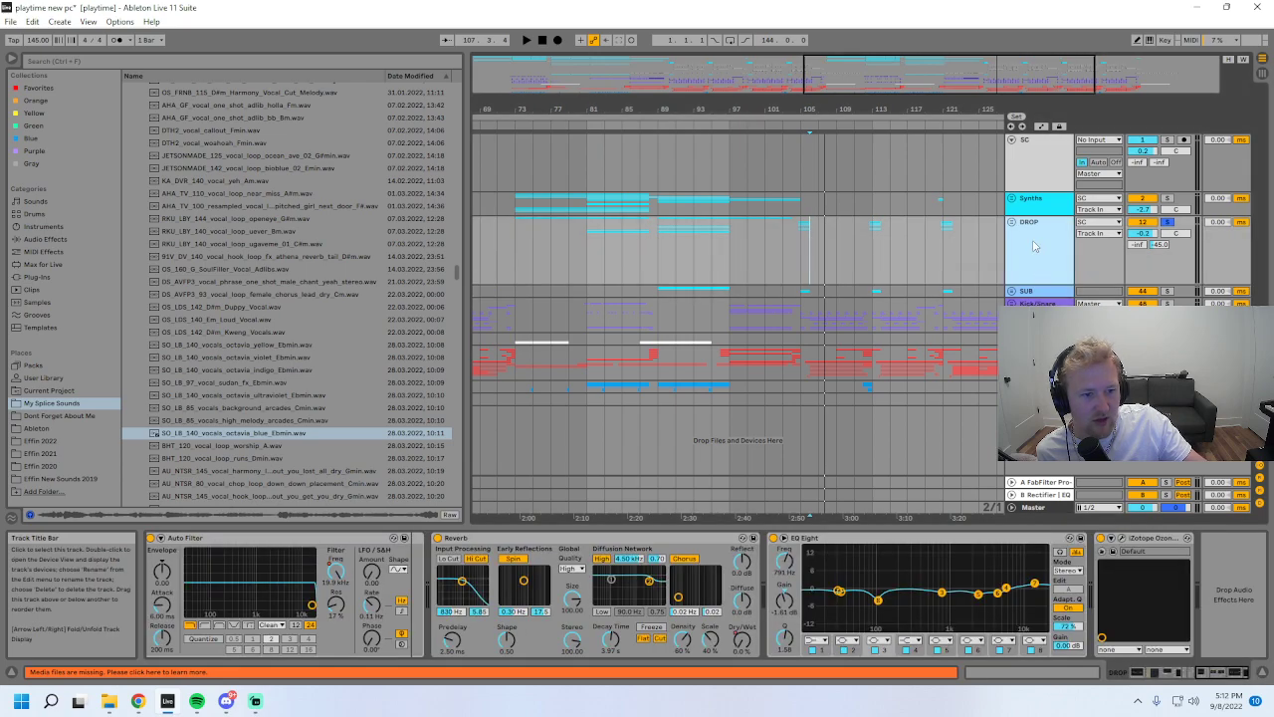
- Set the playback start at bar 105 of the drop and play it with the Master track's effects shown
left_click(1036, 508)
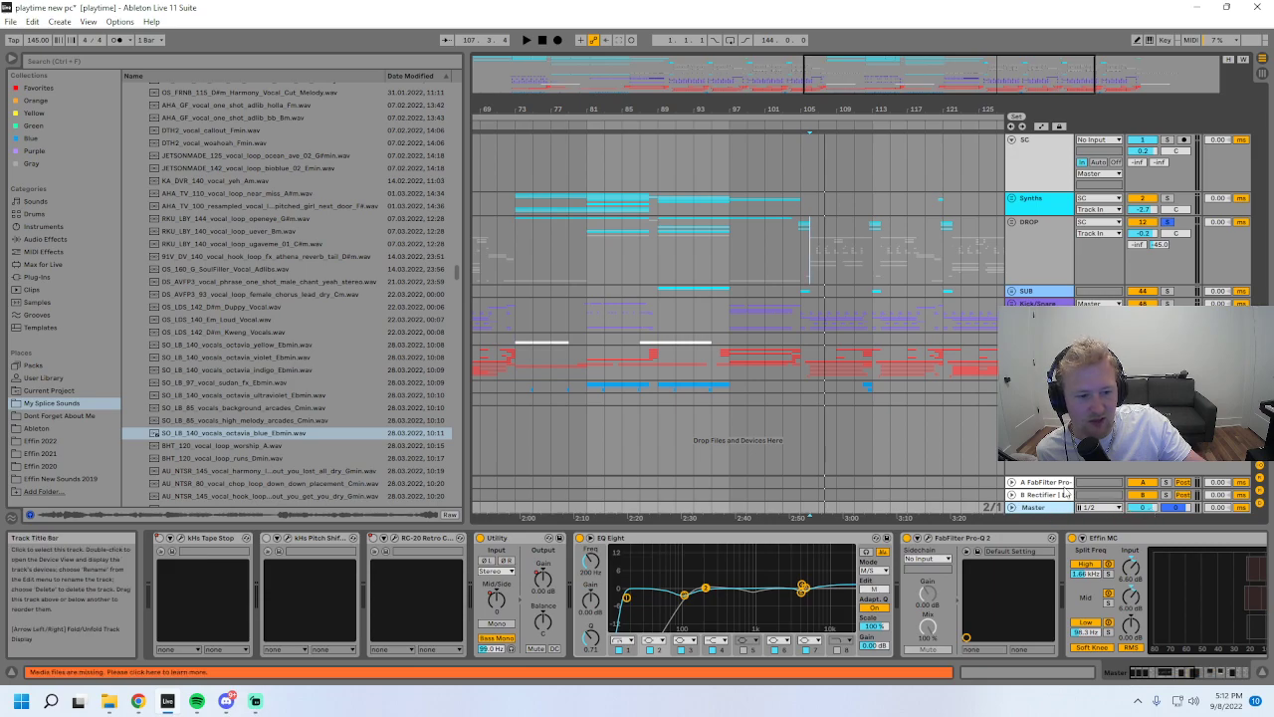
left_click(804, 252)
left_click(1054, 508)
key("space")
- Group the Master devices from Utility to the chain's end into an Audio Effect Rack and deactivate the rack
left_click(1223, 673)
left_click(1108, 538)
left_click_drag(1219, 673, 325, 571)
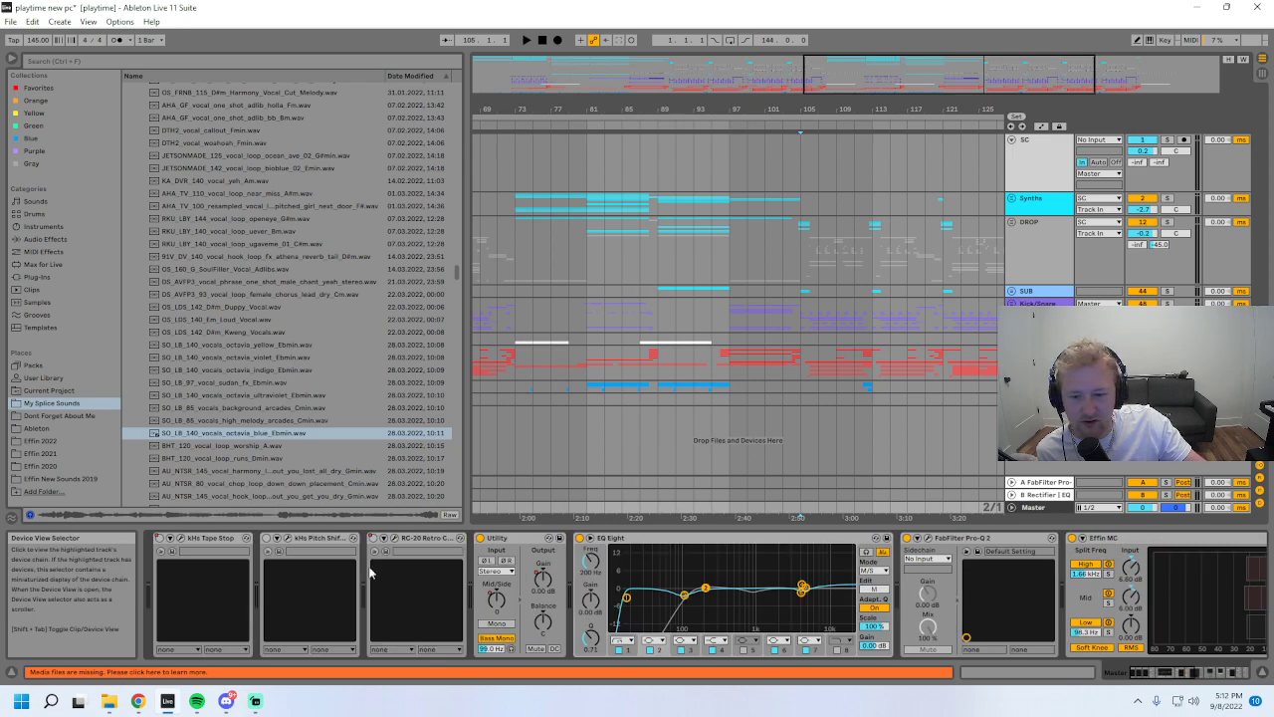
left_click(518, 539, "shift")
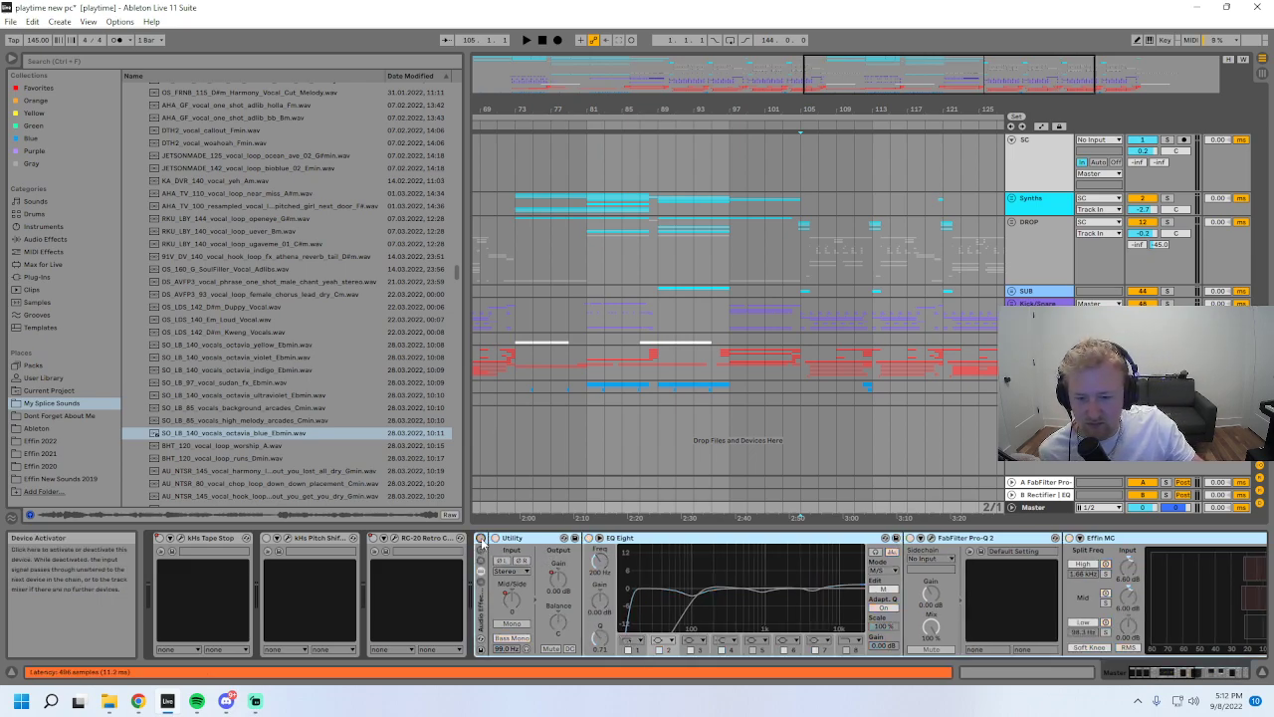
- Audition the drop with the Master rack bypassed, reactivate the rack to compare, and stop playback
key("space")
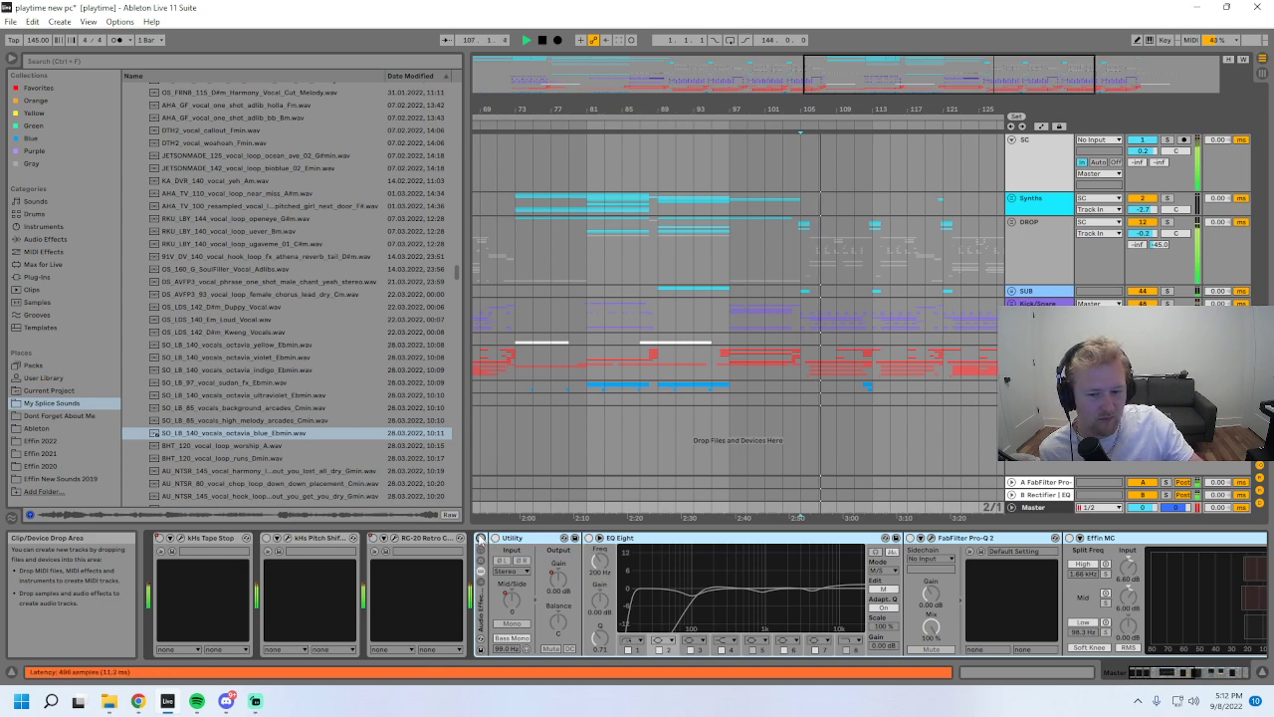
left_click(481, 539)
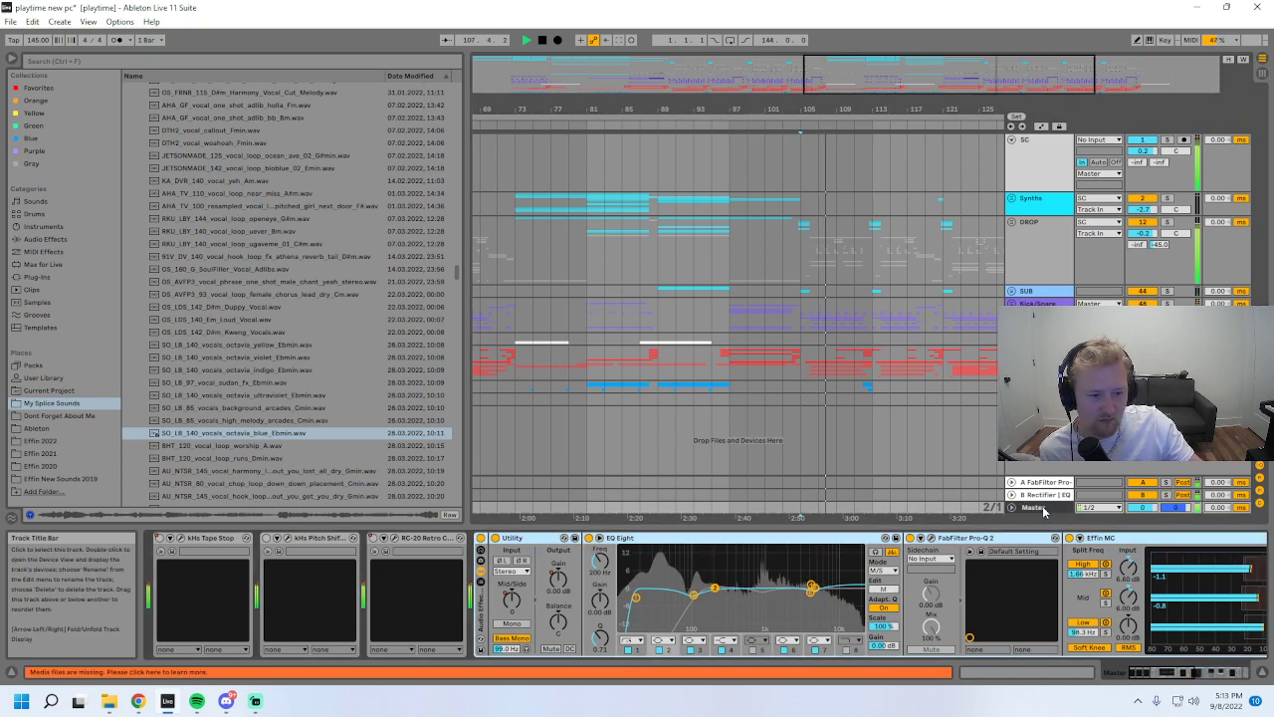
scroll(665, 279, "down", 3)
key("space")
- Play the first drop from bar 41 and show the Master track's effects chain again
scroll(617, 242, "down", 2)
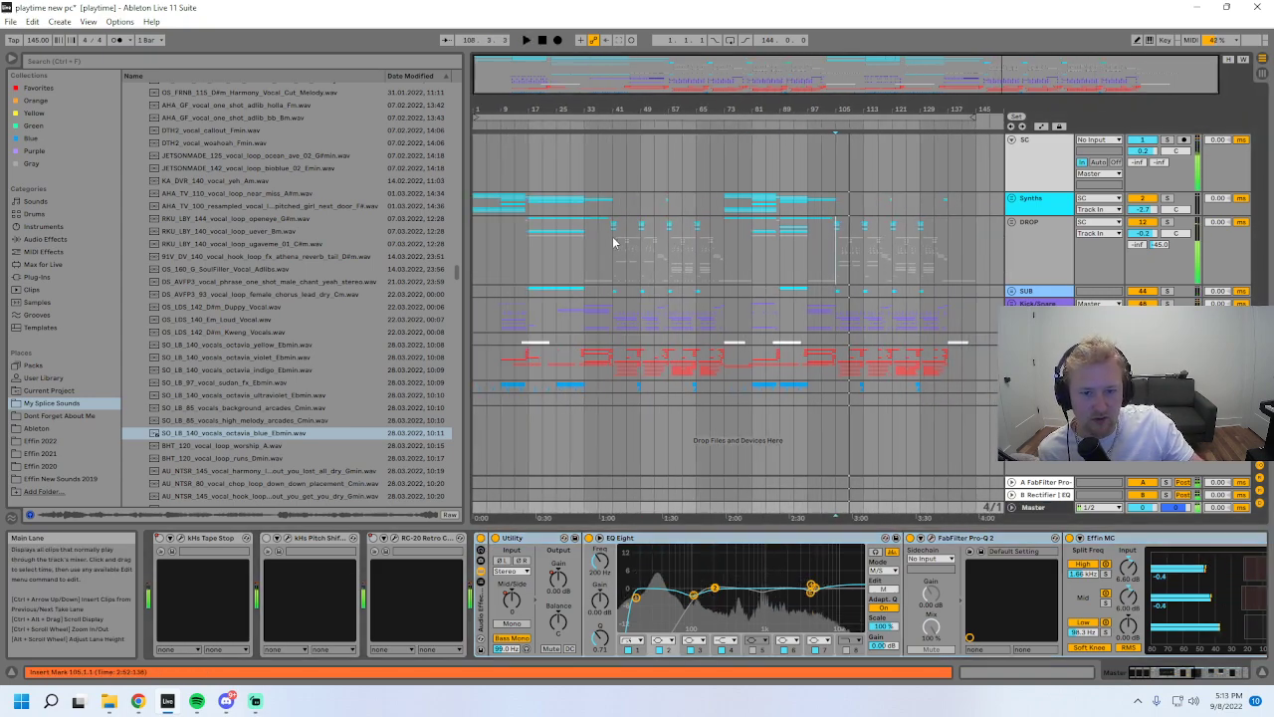
left_click(620, 242)
scroll(625, 239, "up", 3)
key("space")
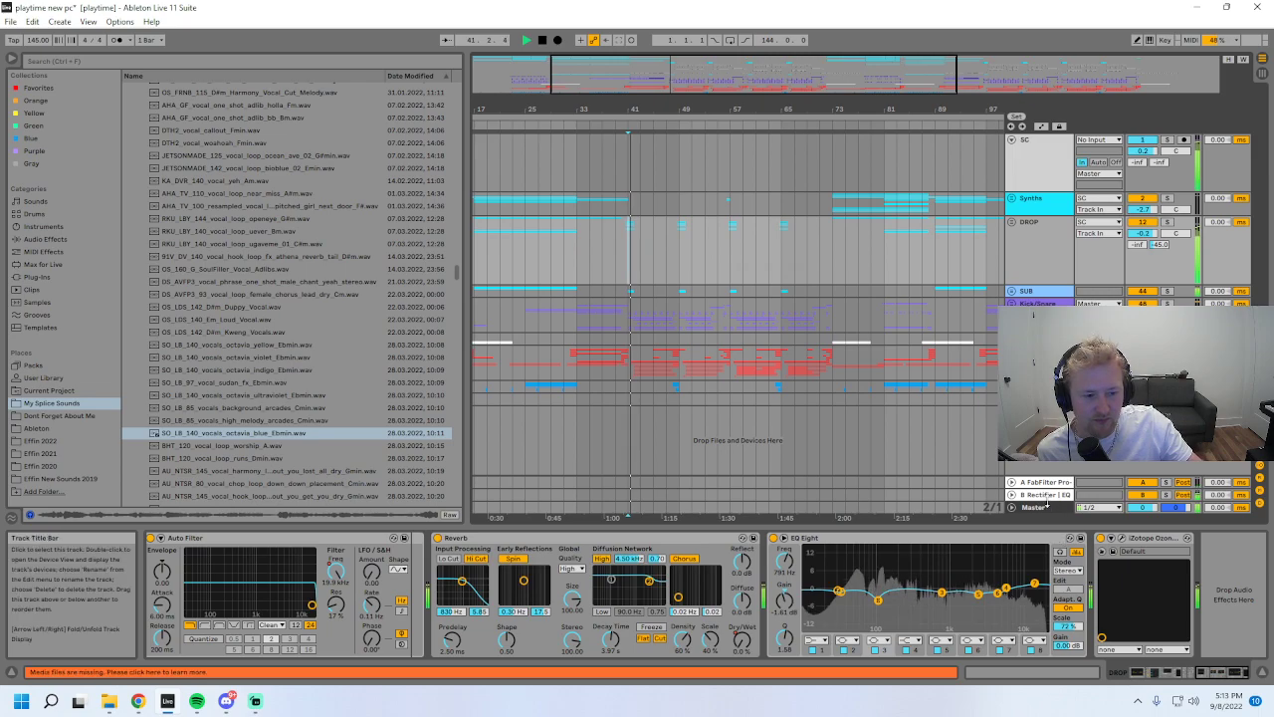
left_click(1046, 507)
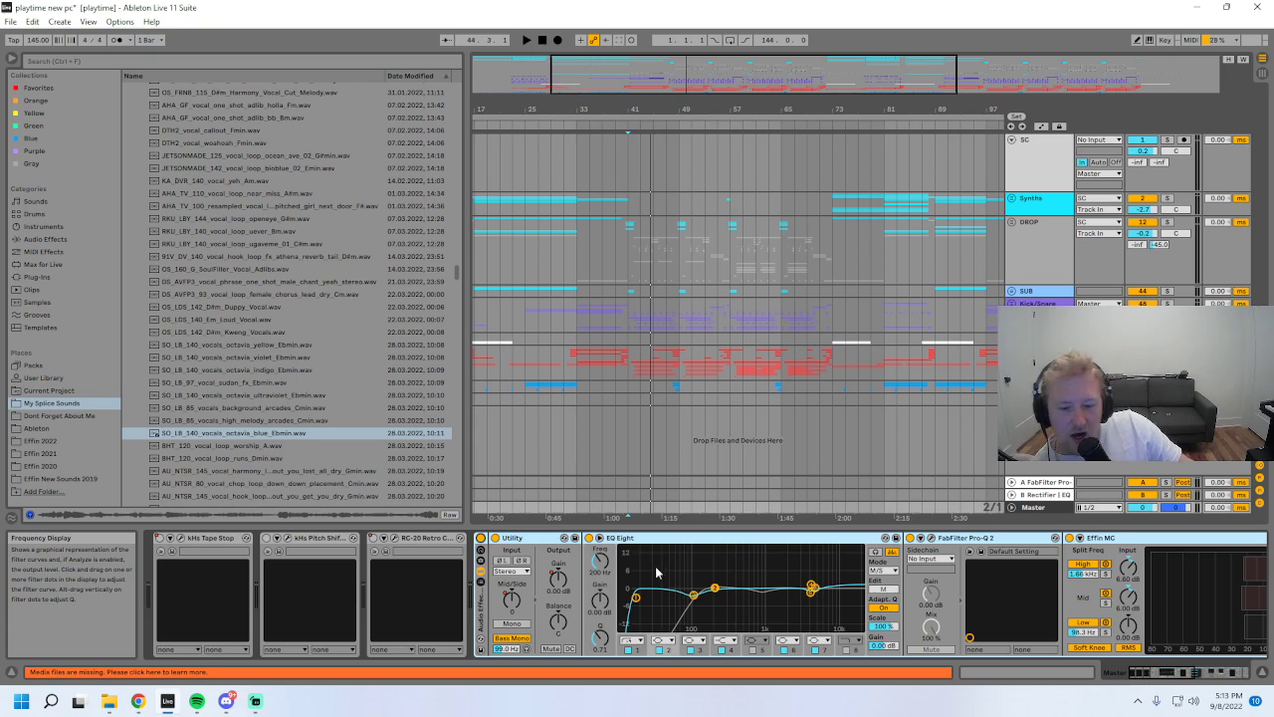
- Inspect the bands of the Master's EQ Eight in its expanded frequency display
left_click(631, 635)
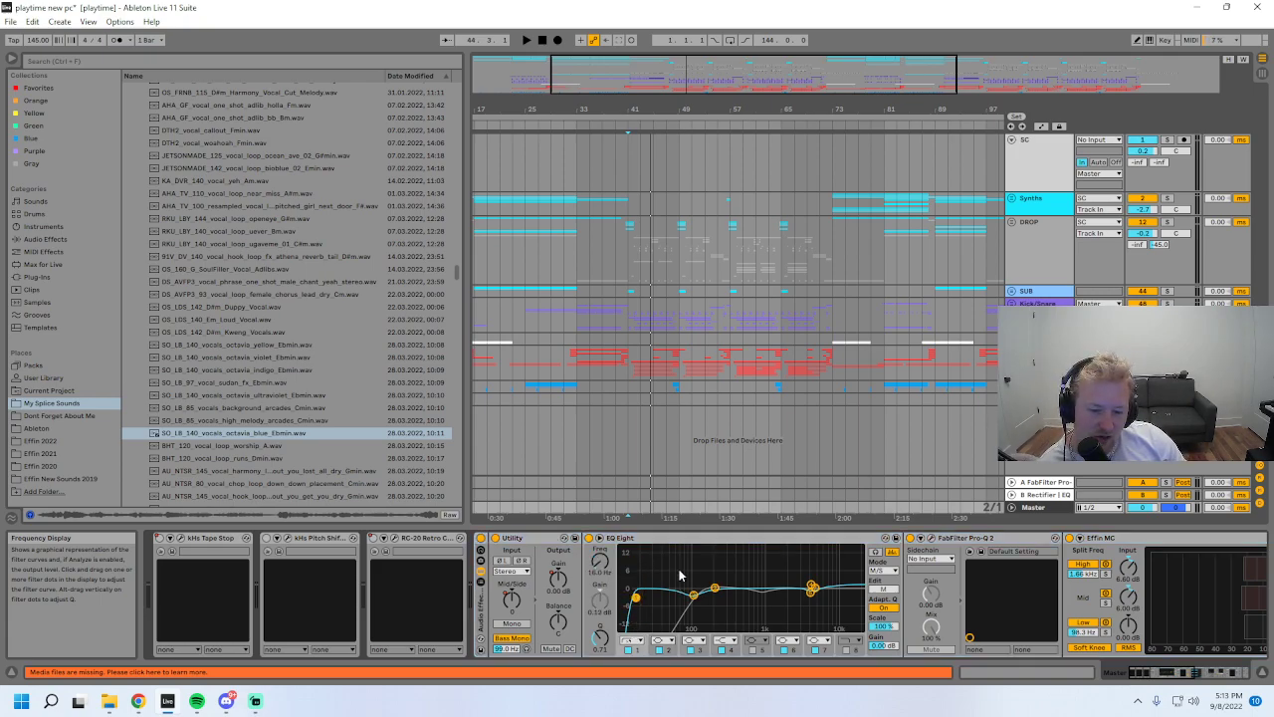
double_click(697, 600)
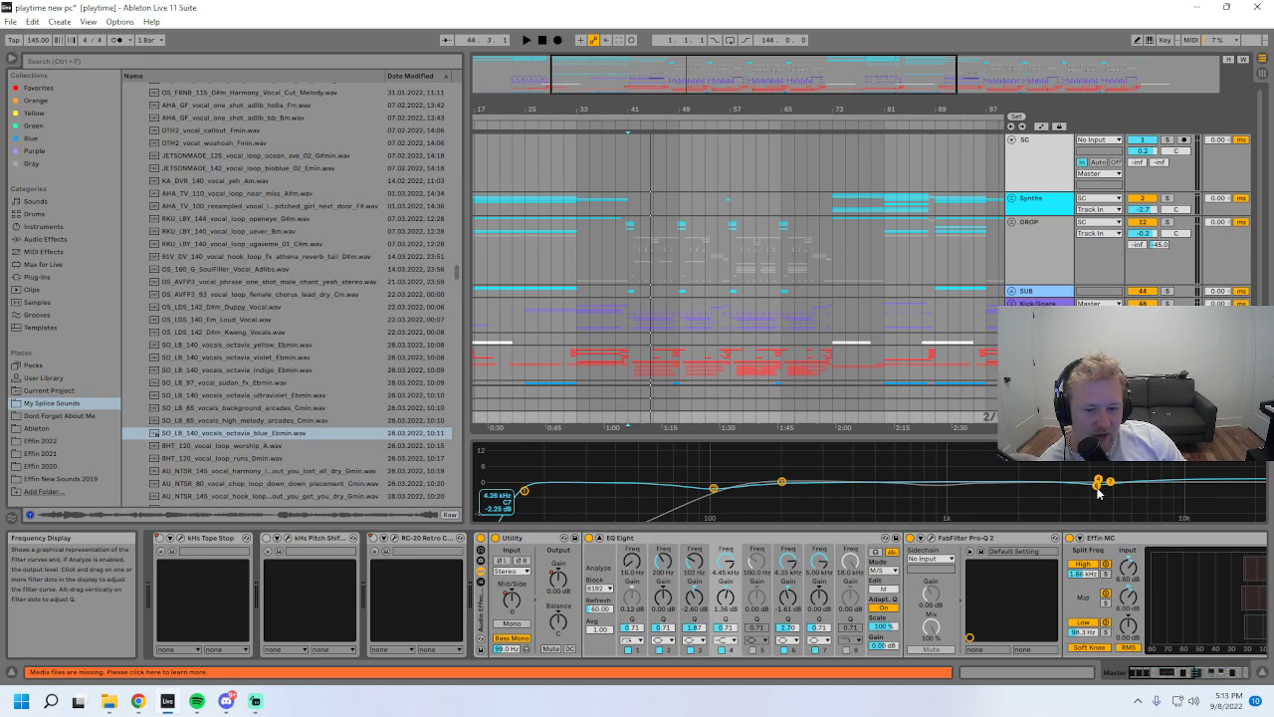
key("ctrl+alt+l")
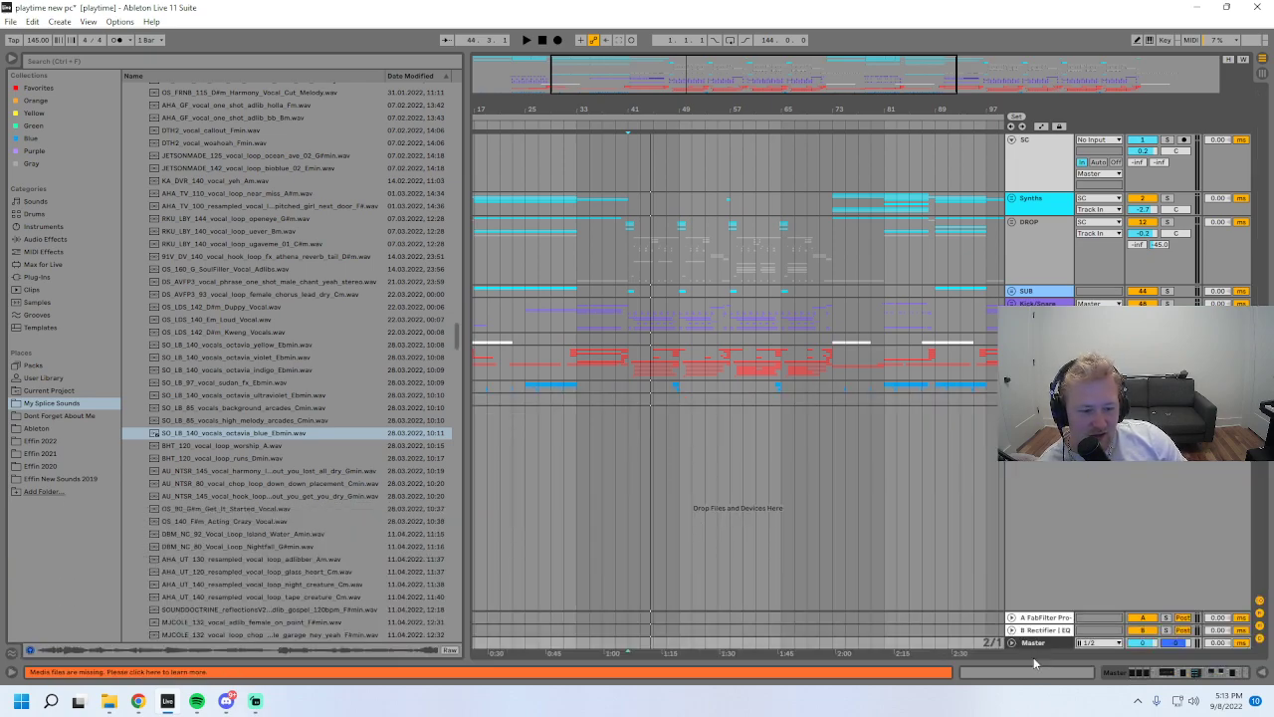
key("ctrl+alt+l")
- Open the Master's FabFilter Pro-Q 2 and compare its low-frequency dip with EQ Eight's low band in compact view
left_click(933, 539)
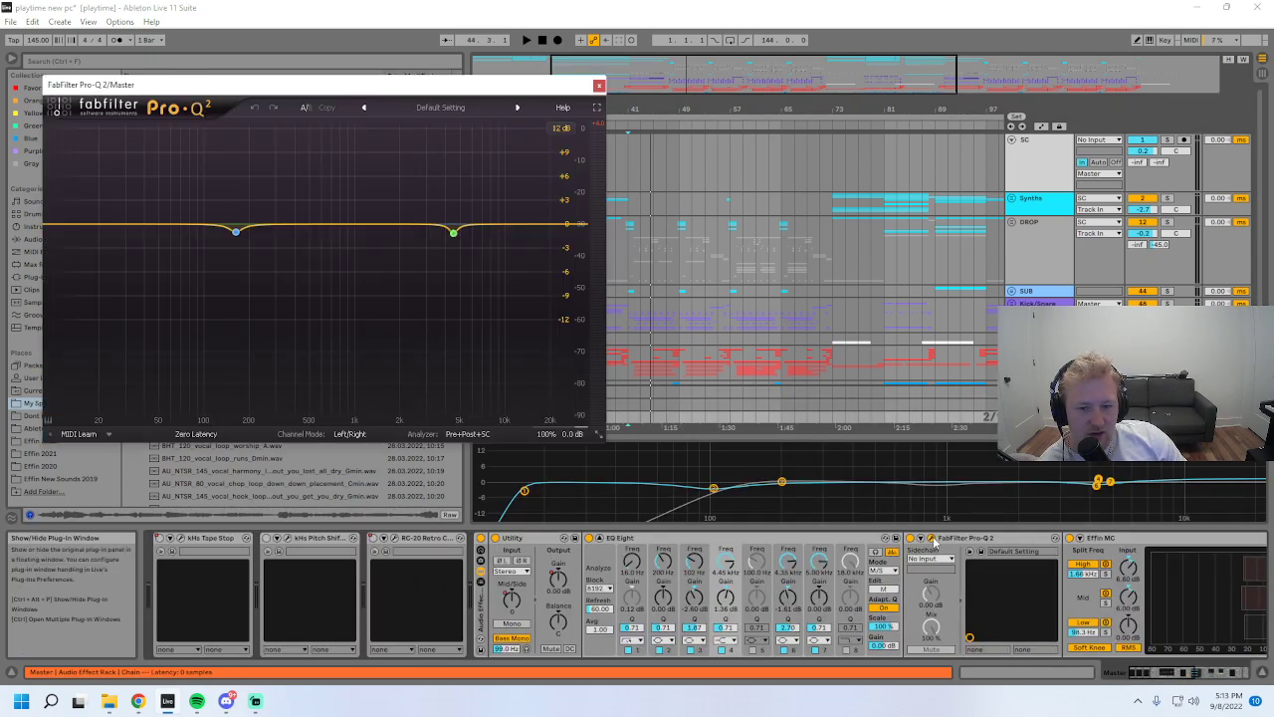
left_click_drag(395, 153, 487, 281)
mouse_move(212, 177)
left_mouse_down()
mouse_move(253, 256)
mouse_move(332, 330)
left_mouse_up()
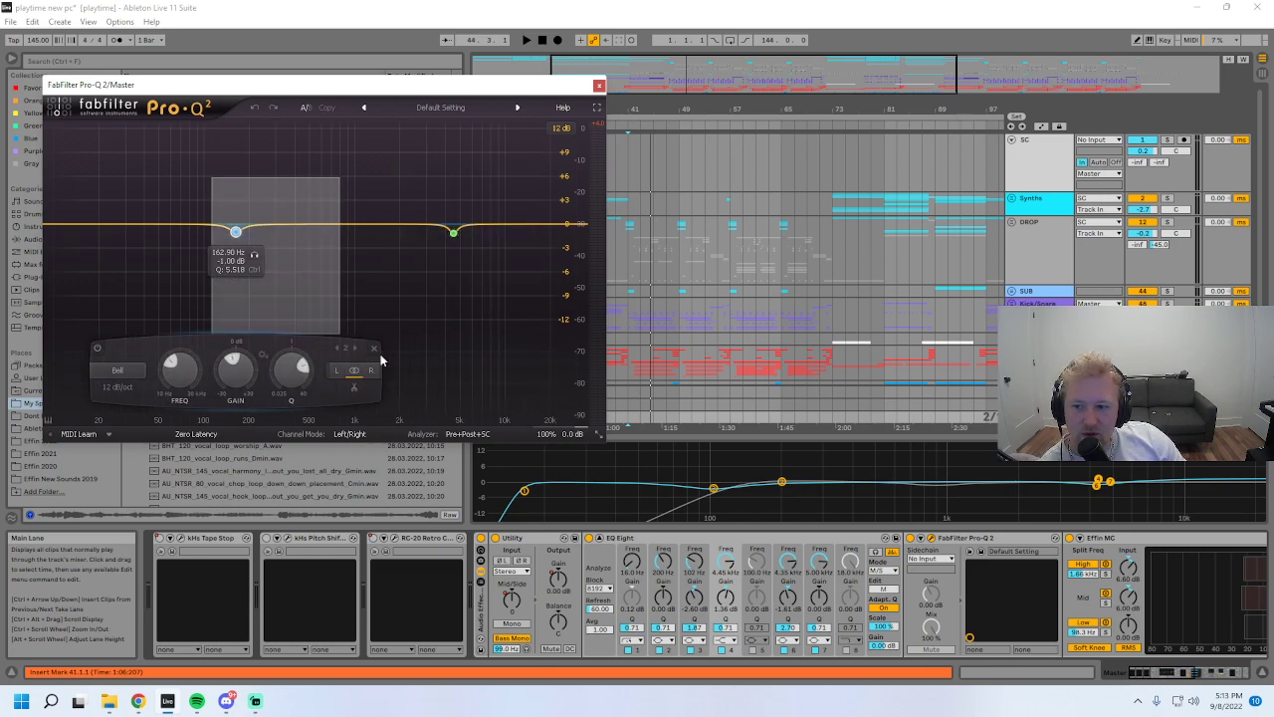
left_click(628, 552)
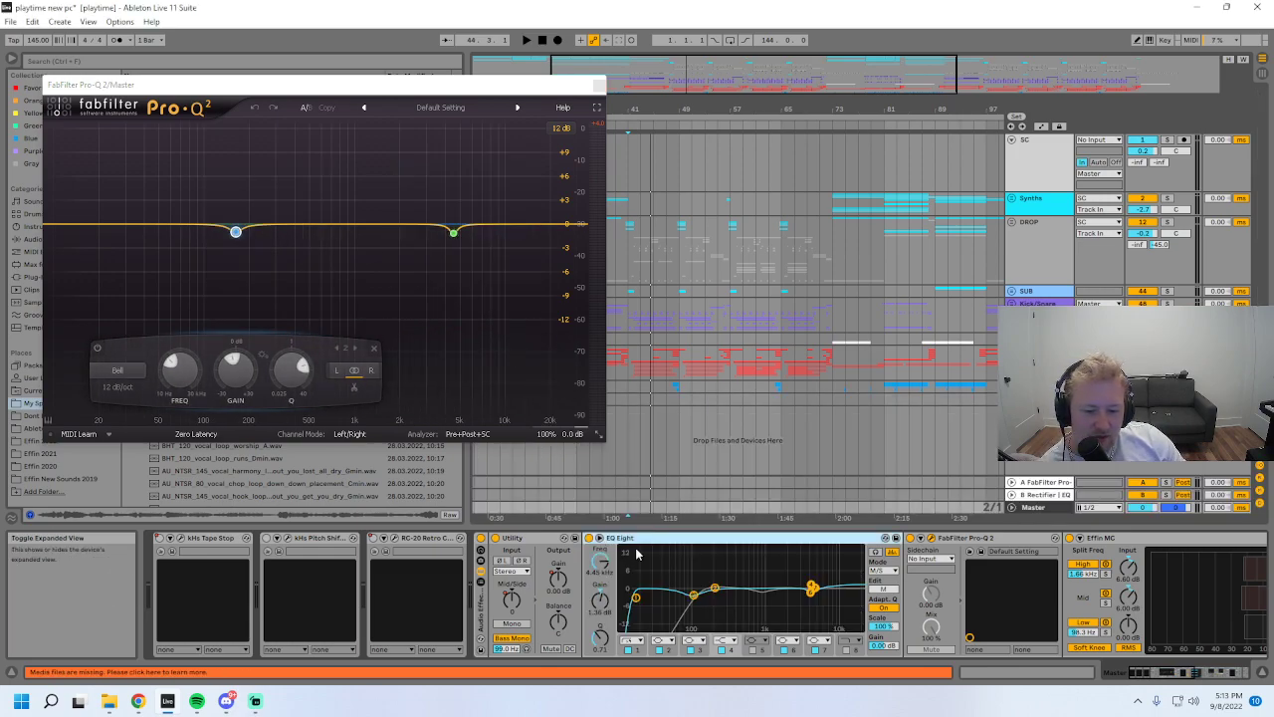
left_click(694, 595)
left_click_drag(208, 188, 310, 292)
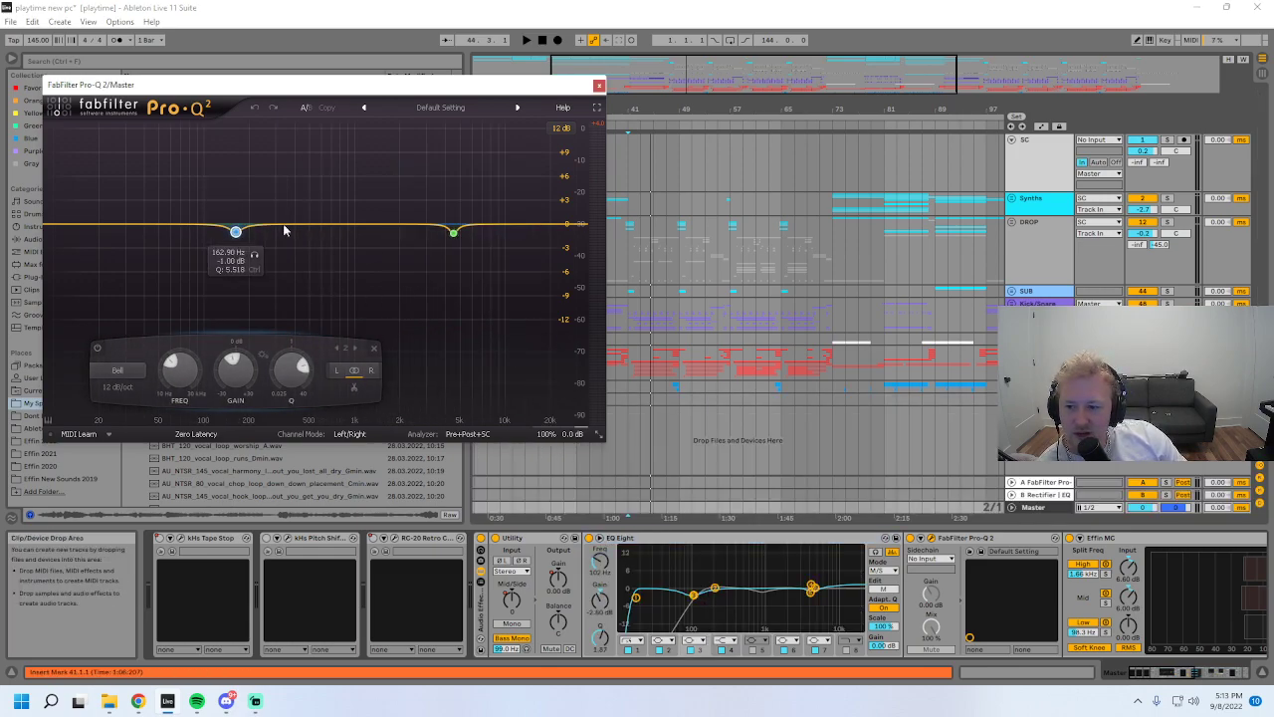
- Inspect Pro-Q 2's high-frequency dip, close the plug-in and move along the Master chain to Effin MC
left_click(453, 232)
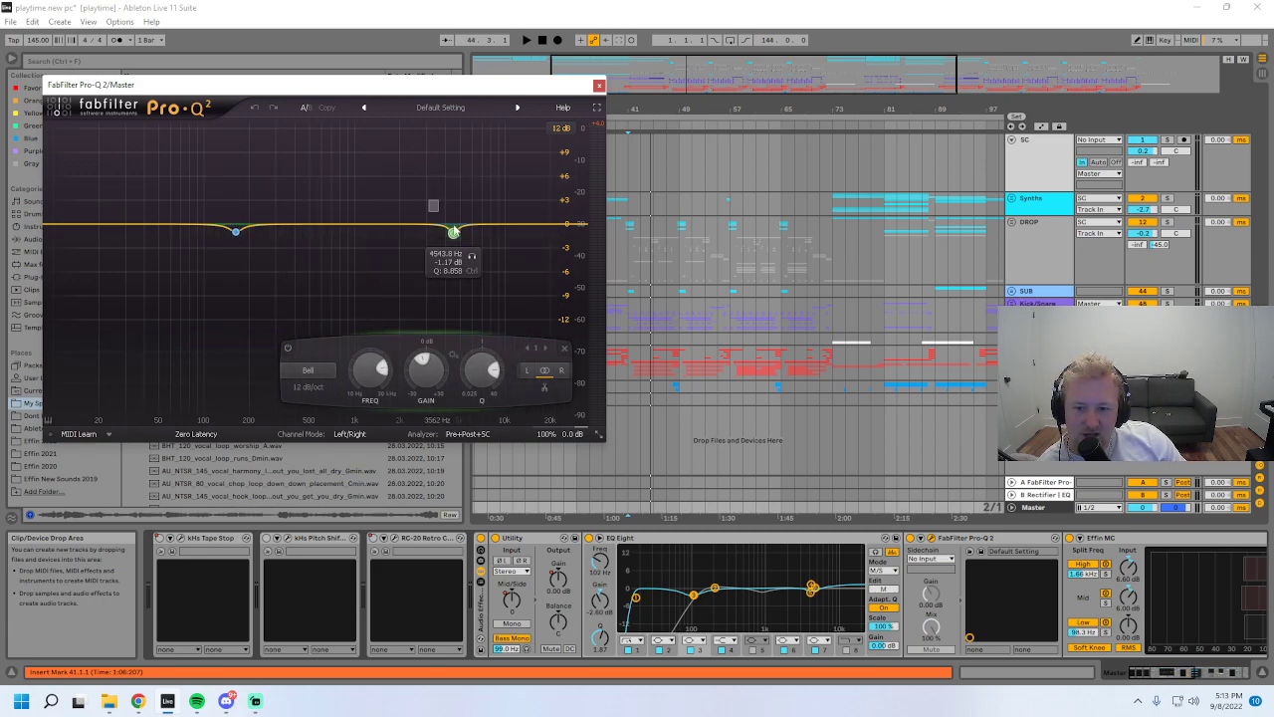
left_click_drag(383, 177, 460, 232)
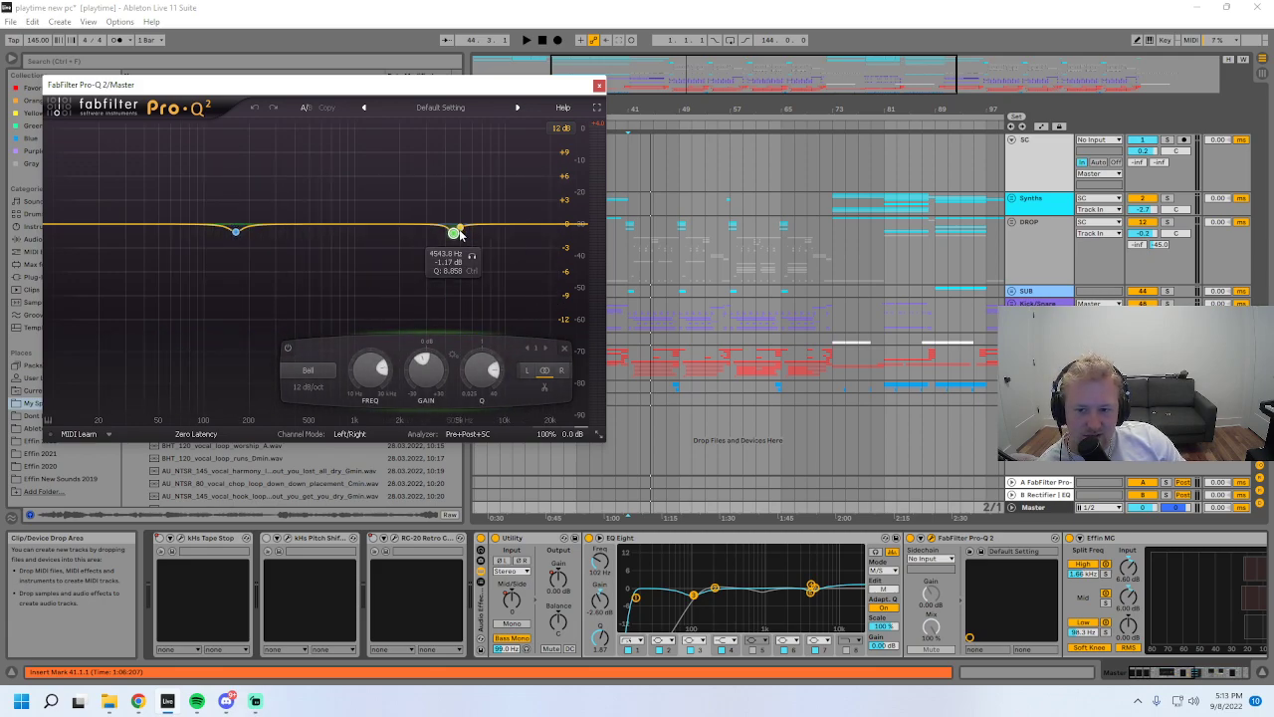
left_click(598, 84)
left_click(1182, 674)
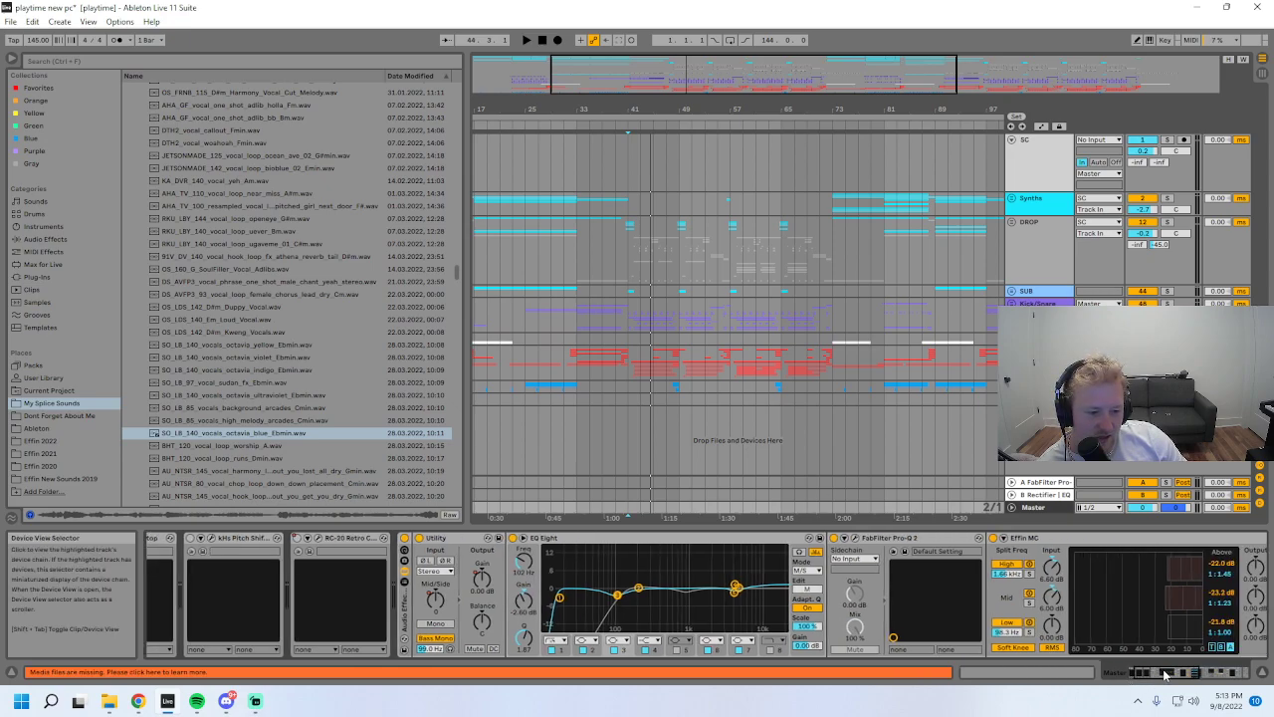
- Inspect Effin MC, Glue Compressor and Saturator along the Master's effects chain
left_click(781, 539)
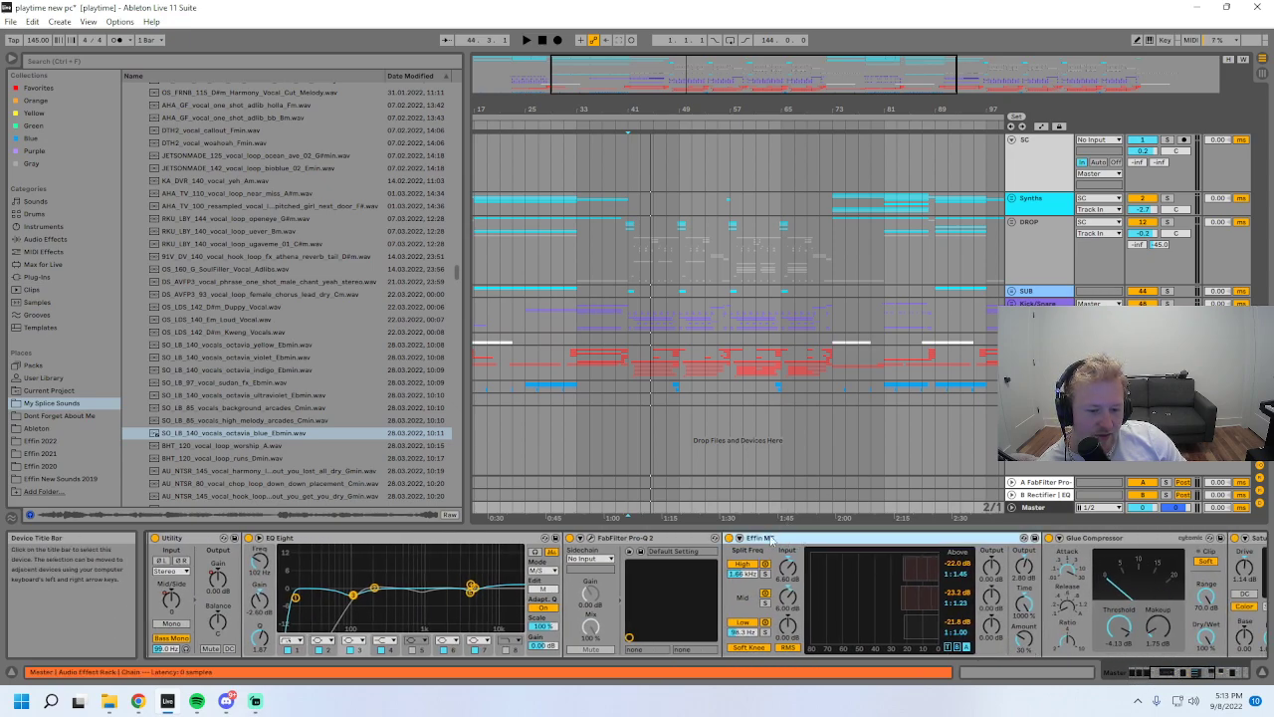
left_click(1213, 675)
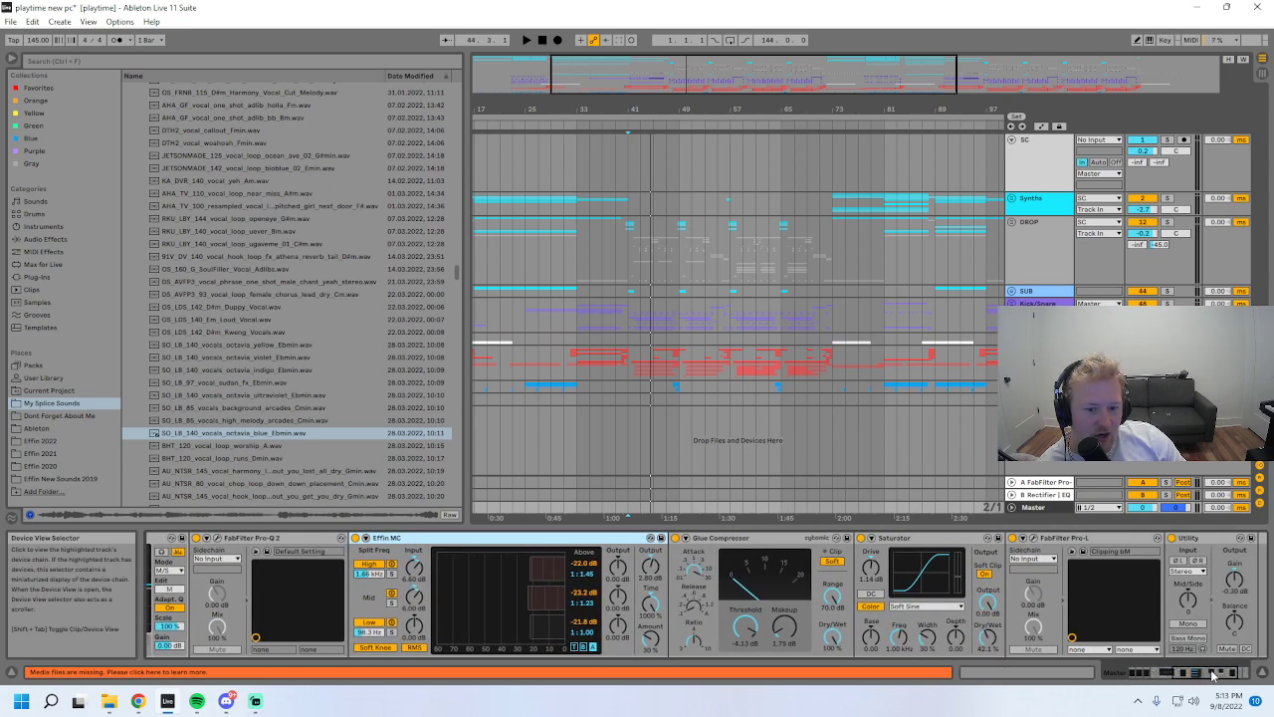
left_click(781, 539)
left_click(928, 538)
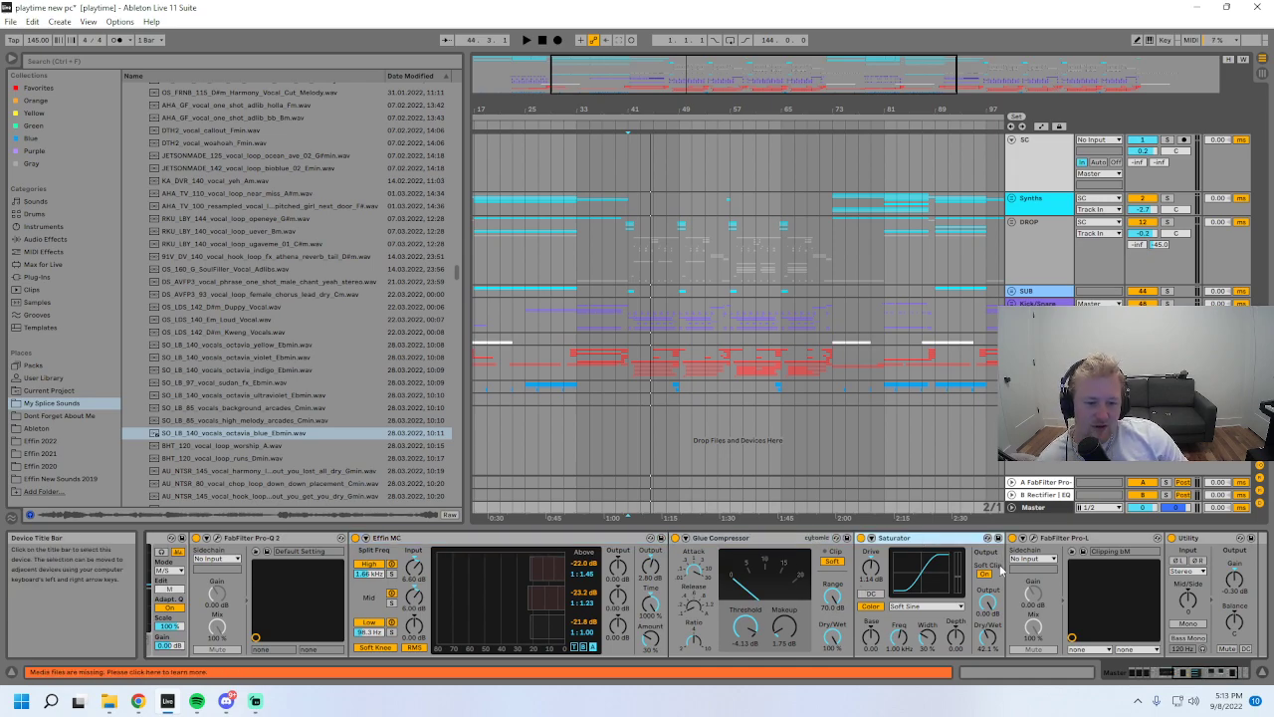
- View the Master's FabFilter Pro-L settings, close the plug-in and move to the Utility devices at the chain's end
left_click(1034, 539)
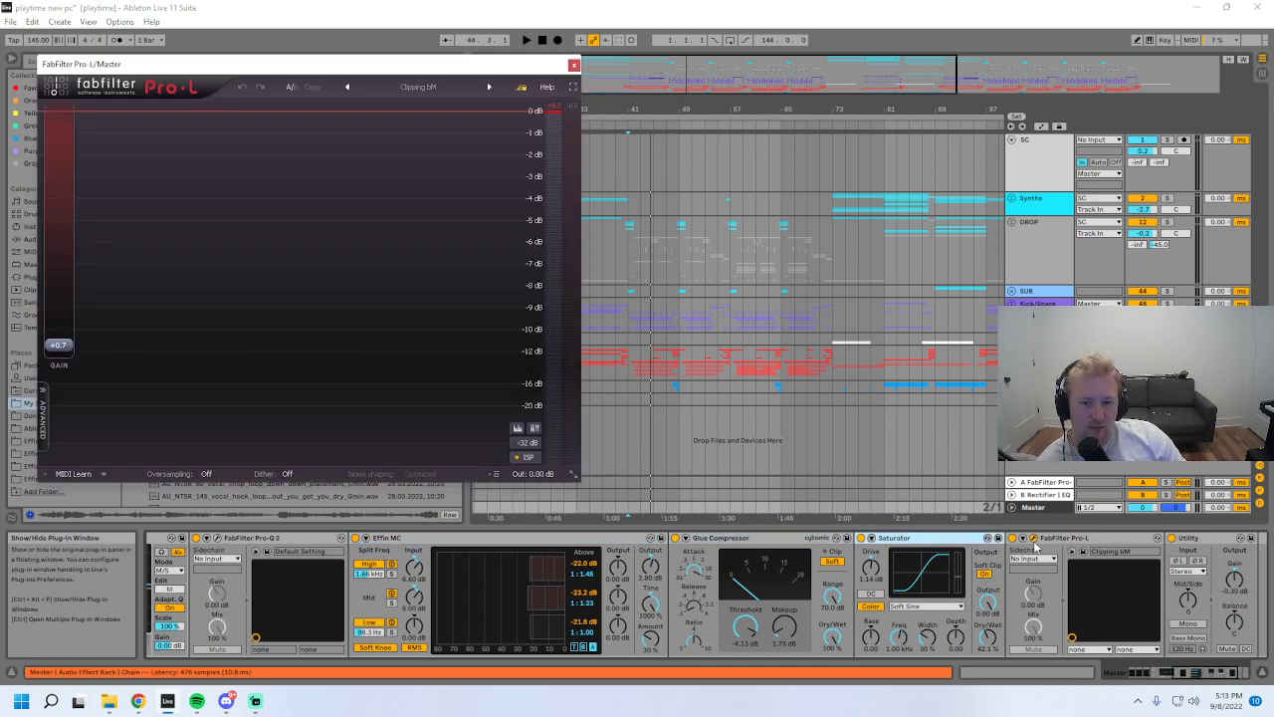
left_click(574, 64)
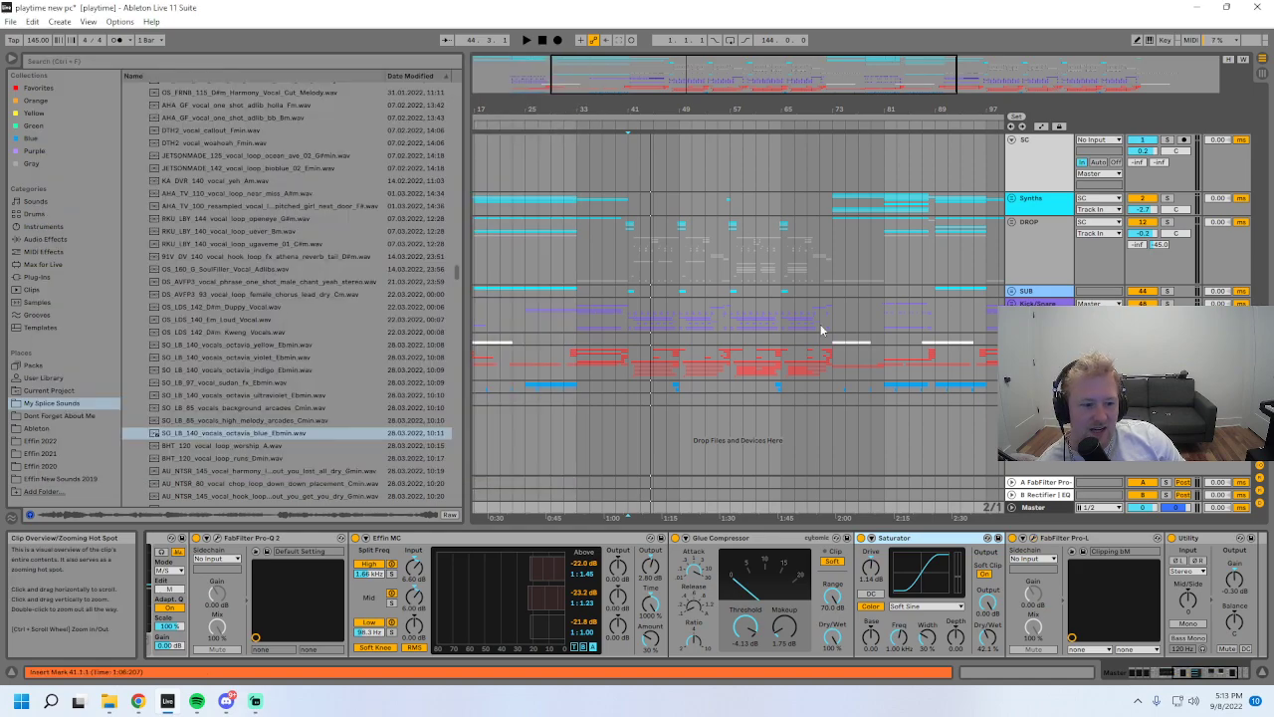
left_click(1245, 673)
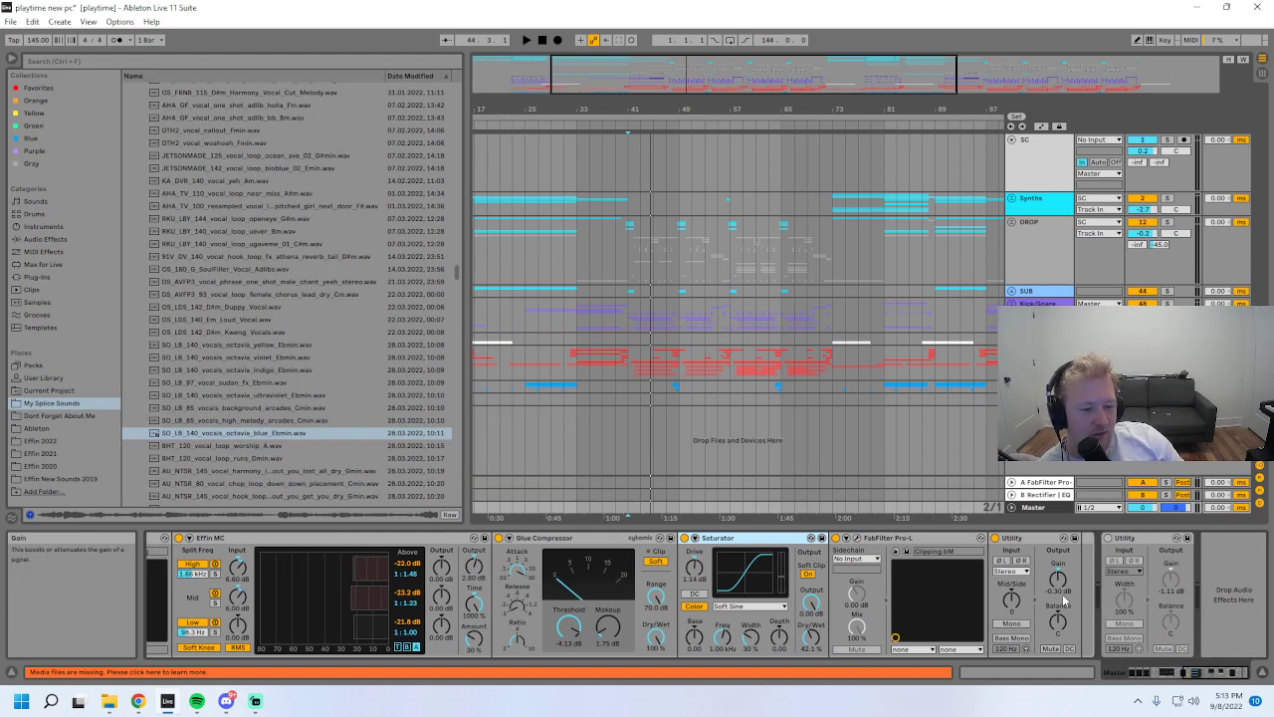
- Add the iZotope Insight VST between the last two Utility devices on the Master and dismiss its preset manager
left_click(37, 277)
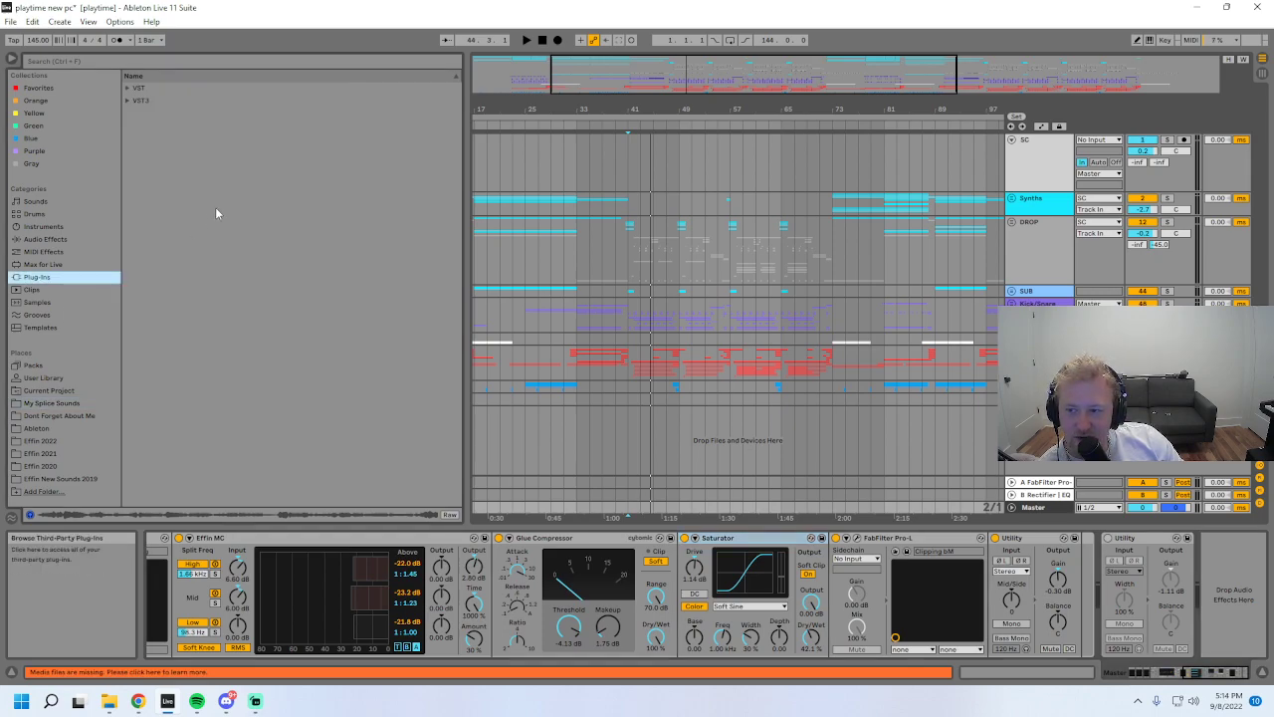
left_click(127, 102)
left_click(127, 90)
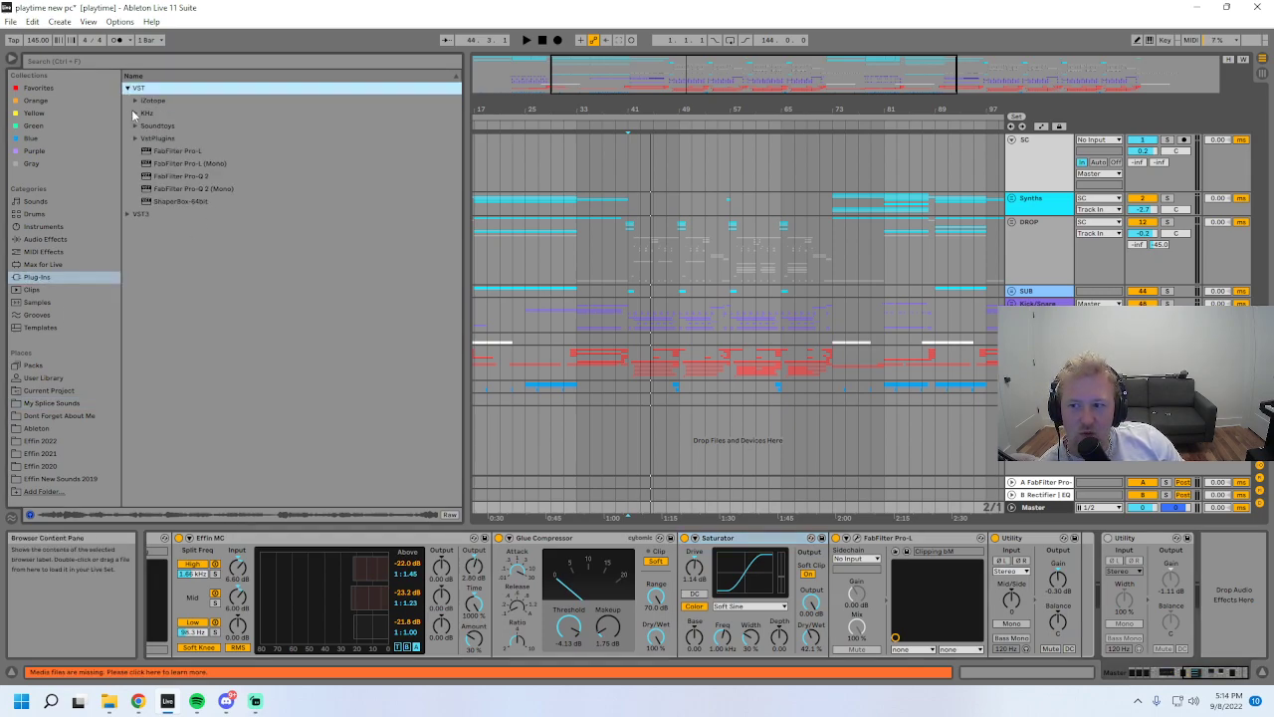
left_click(140, 101)
left_click(135, 100)
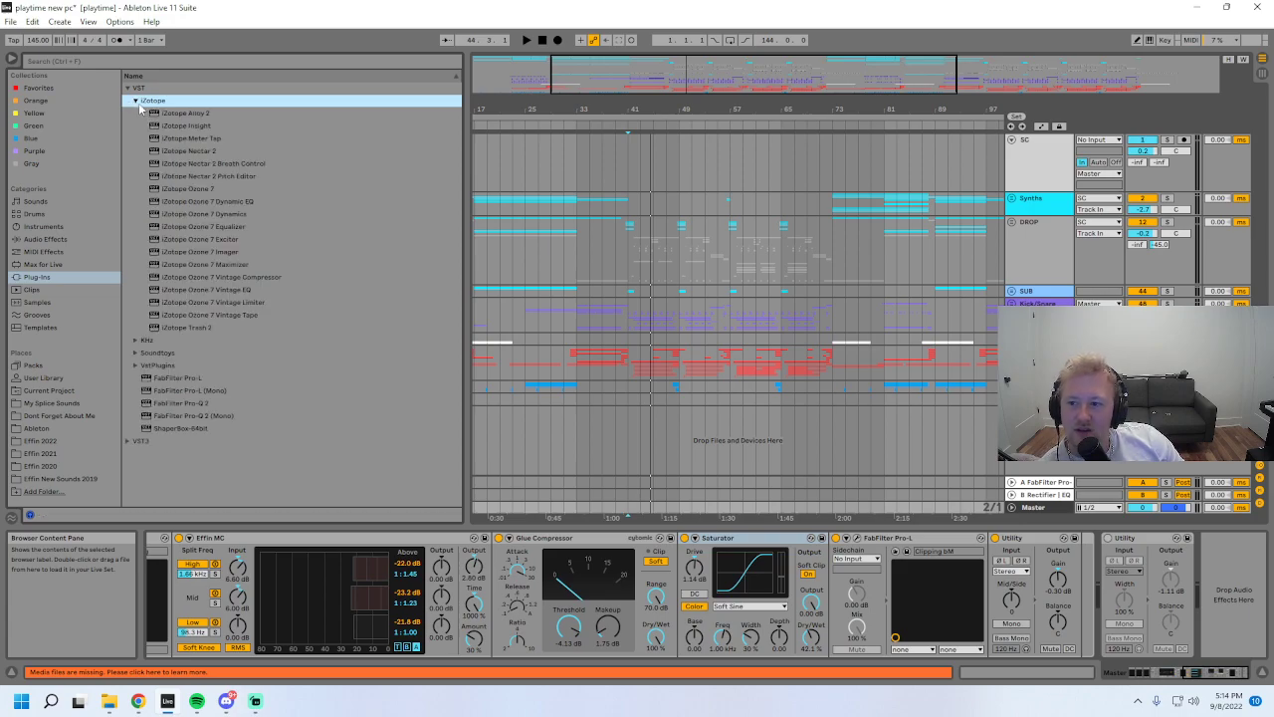
left_click(192, 126)
left_click_drag(191, 127, 1072, 595)
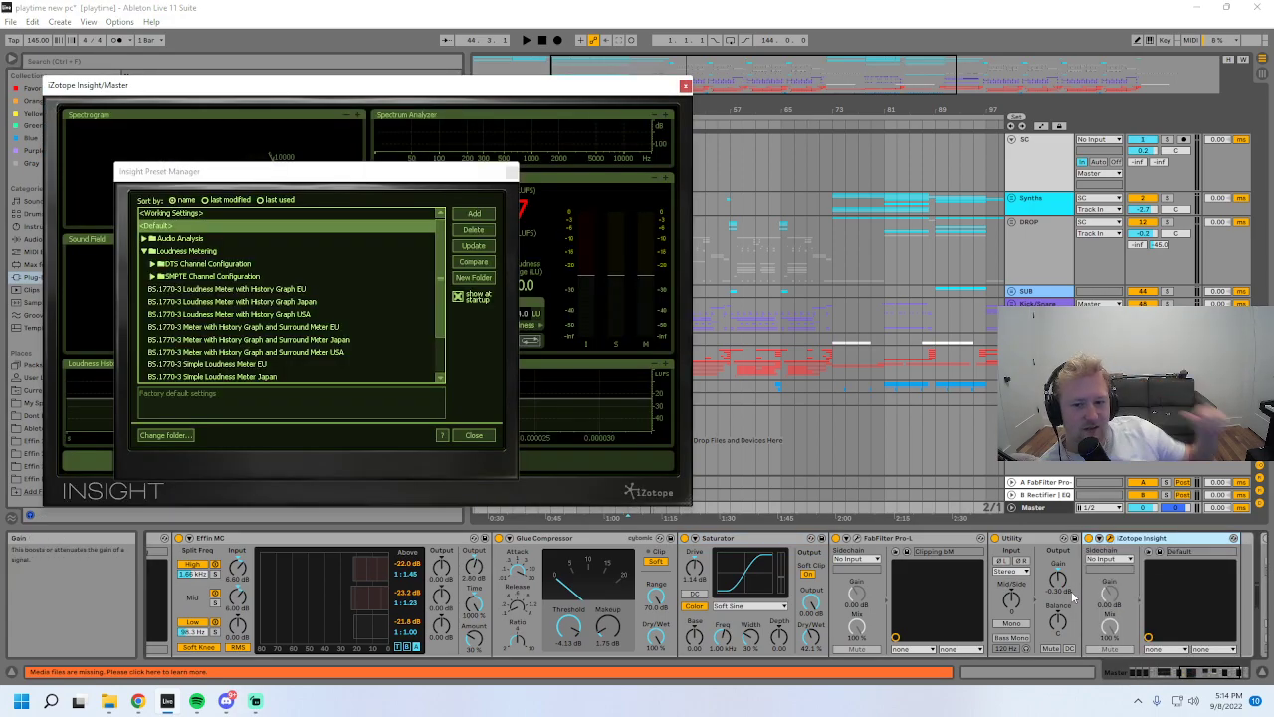
left_click(484, 436)
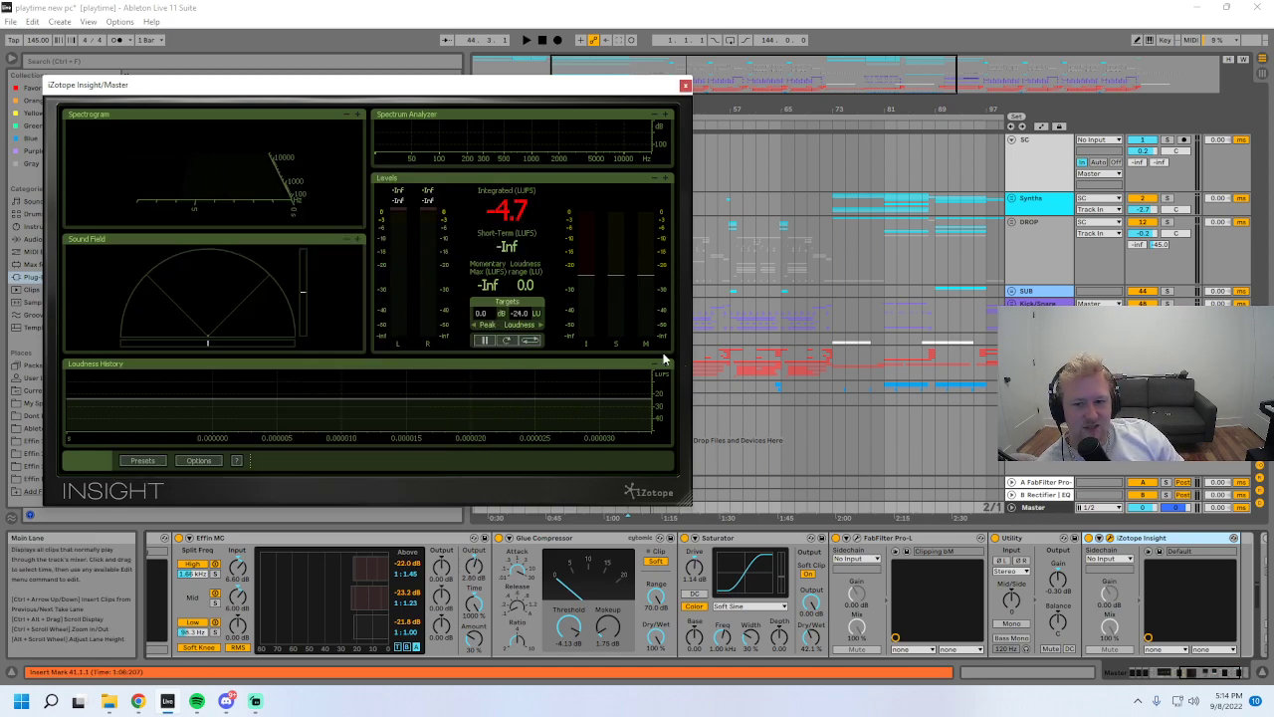
- Play the first drop from bar 41 to measure the Master's loudness in Insight, stop playback and close the plug-in window
left_click_drag(709, 109, 711, 80)
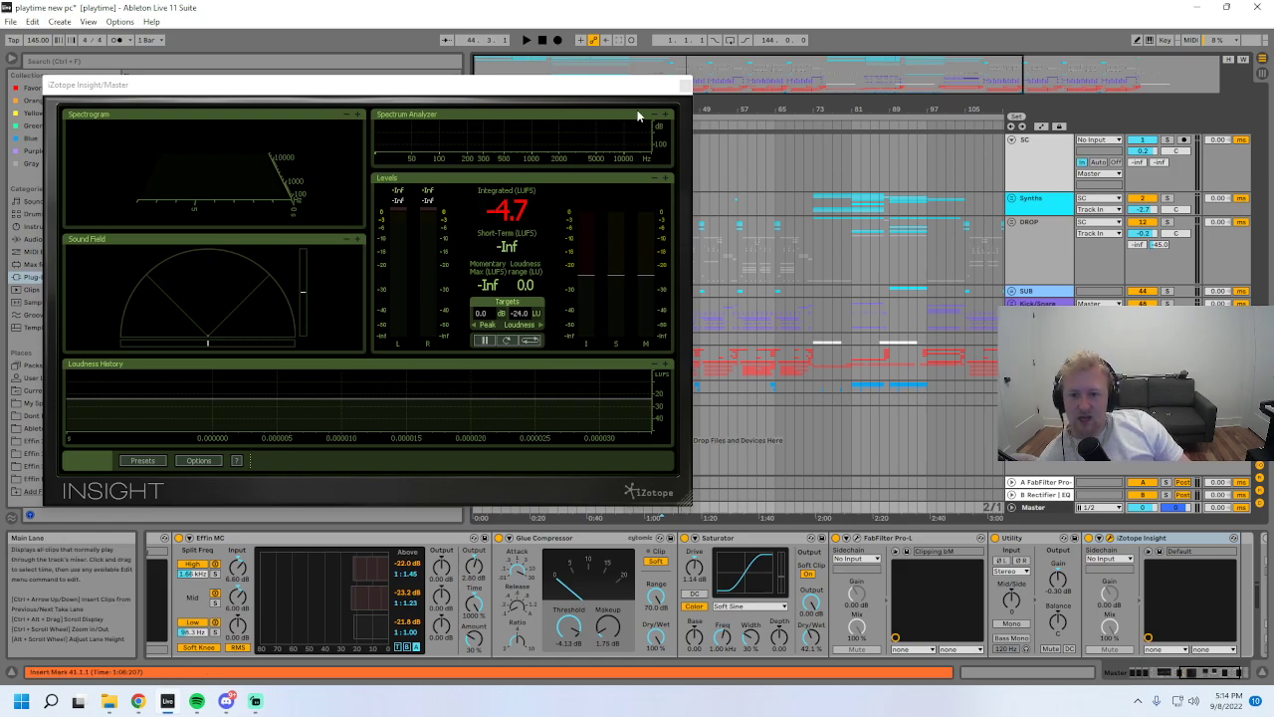
key("space")
left_click_drag(600, 87, 697, 118)
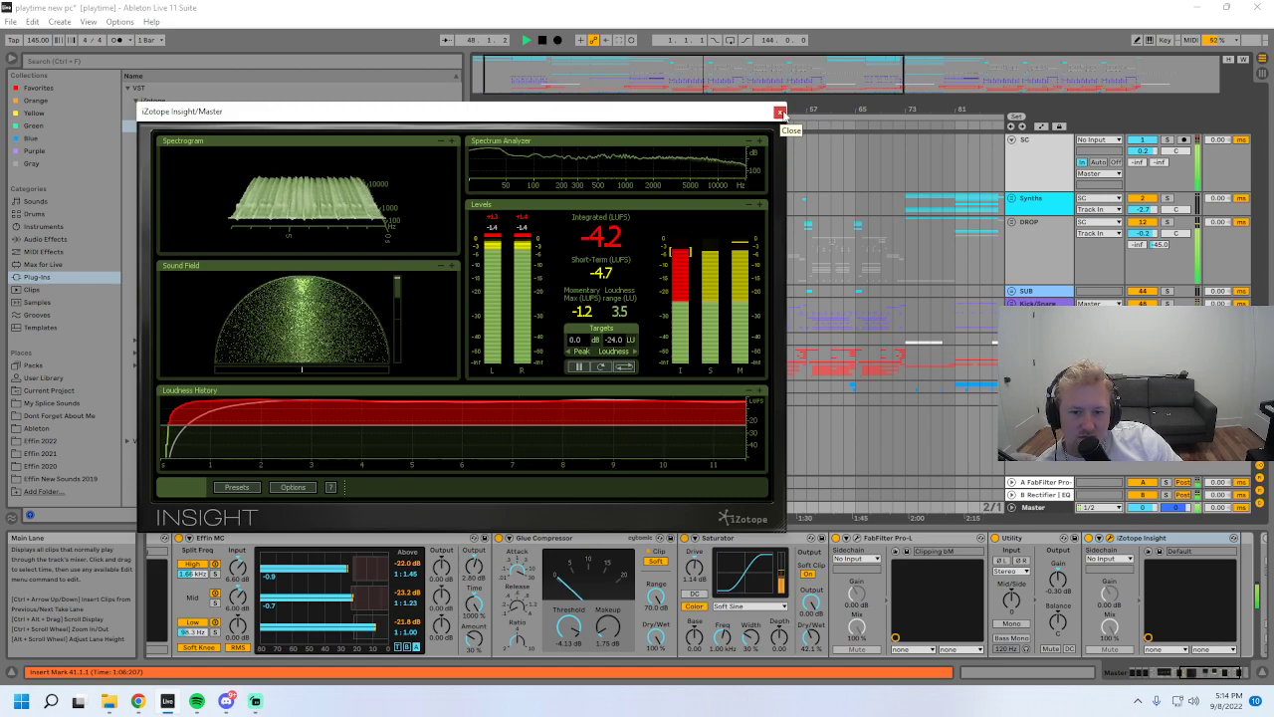
key("space")
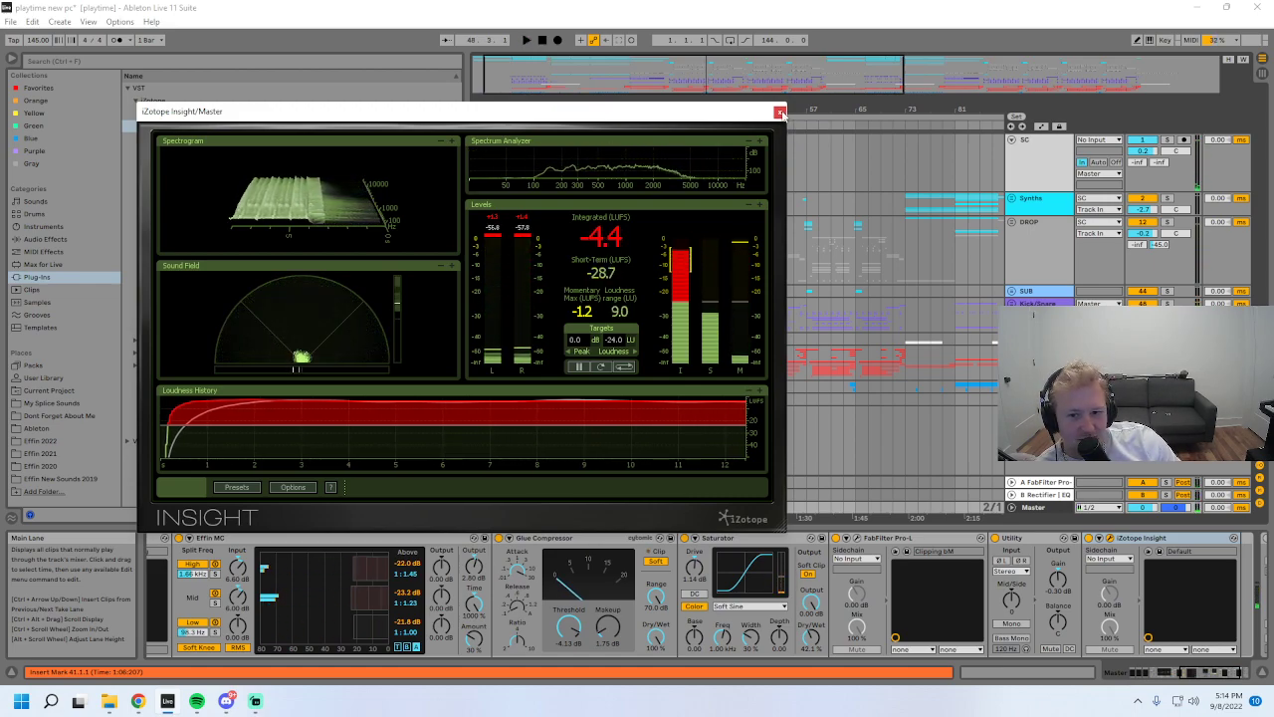
left_click(781, 113)
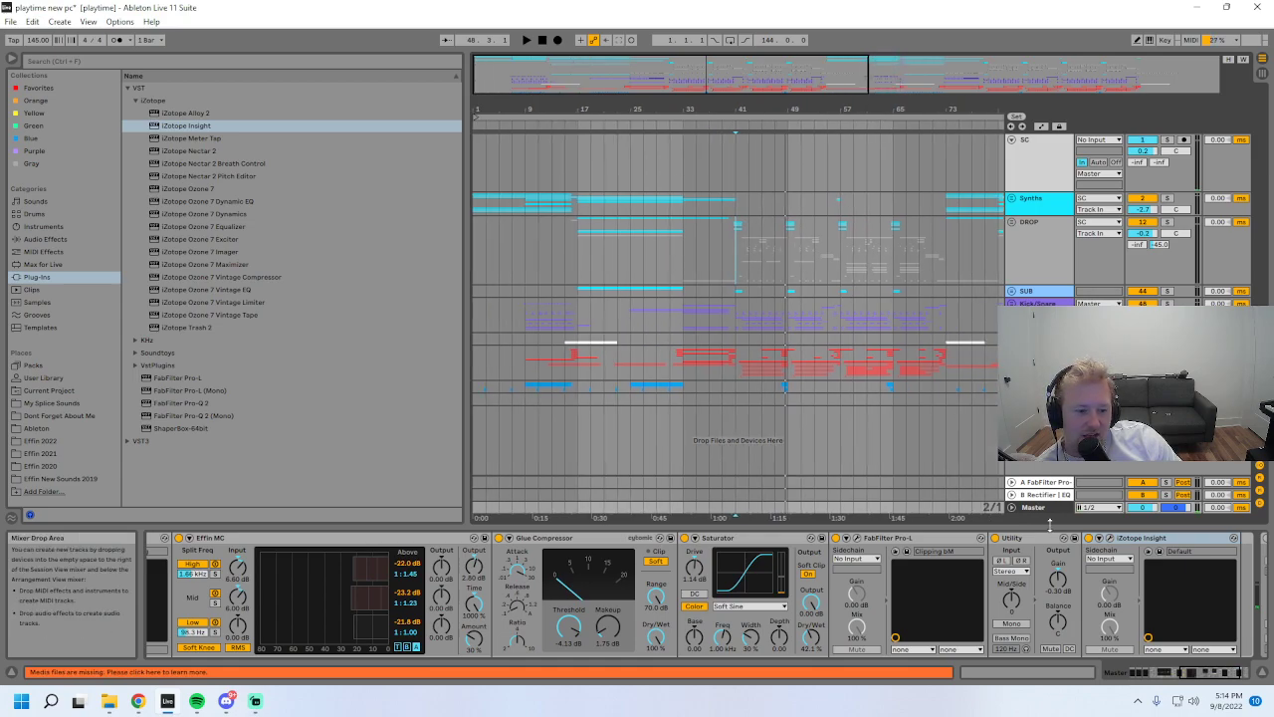
- Look over the Master chain from its last Utility back to EQ Eight, and check the stream chat in Streamlabs Desktop before returning to Ableton Live
left_click(1245, 670)
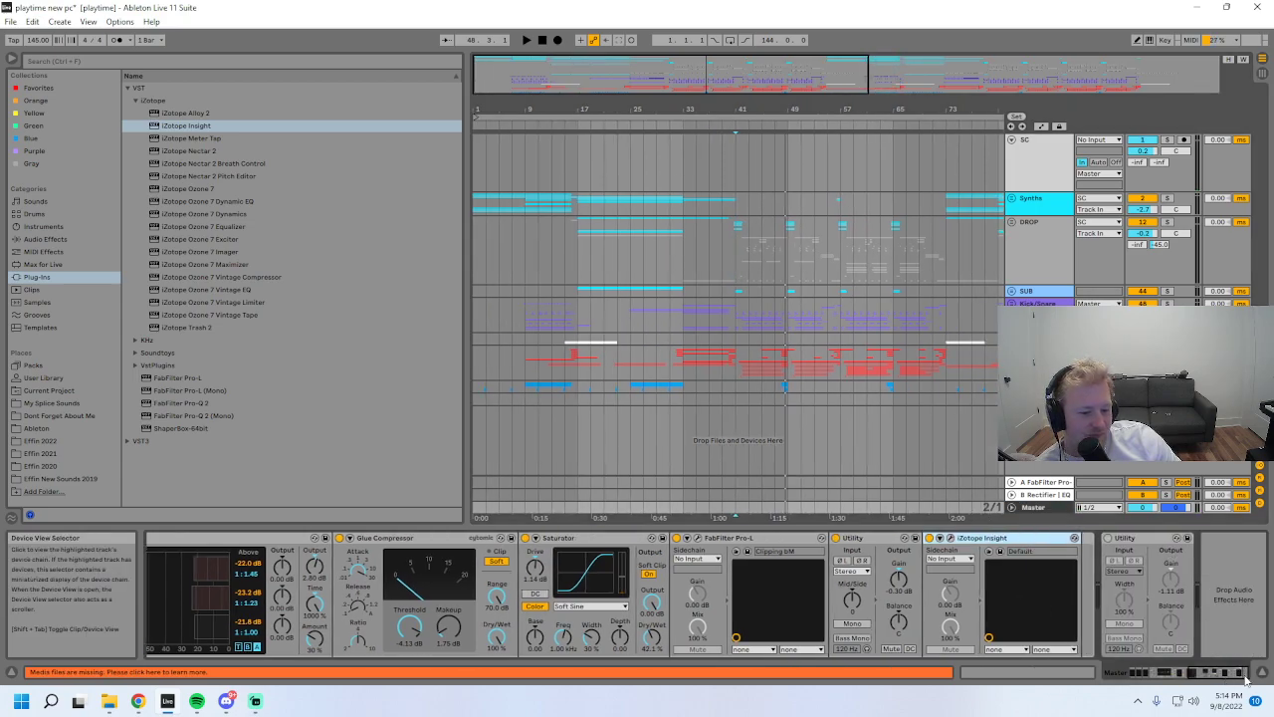
left_click_drag(1244, 677, 1155, 678)
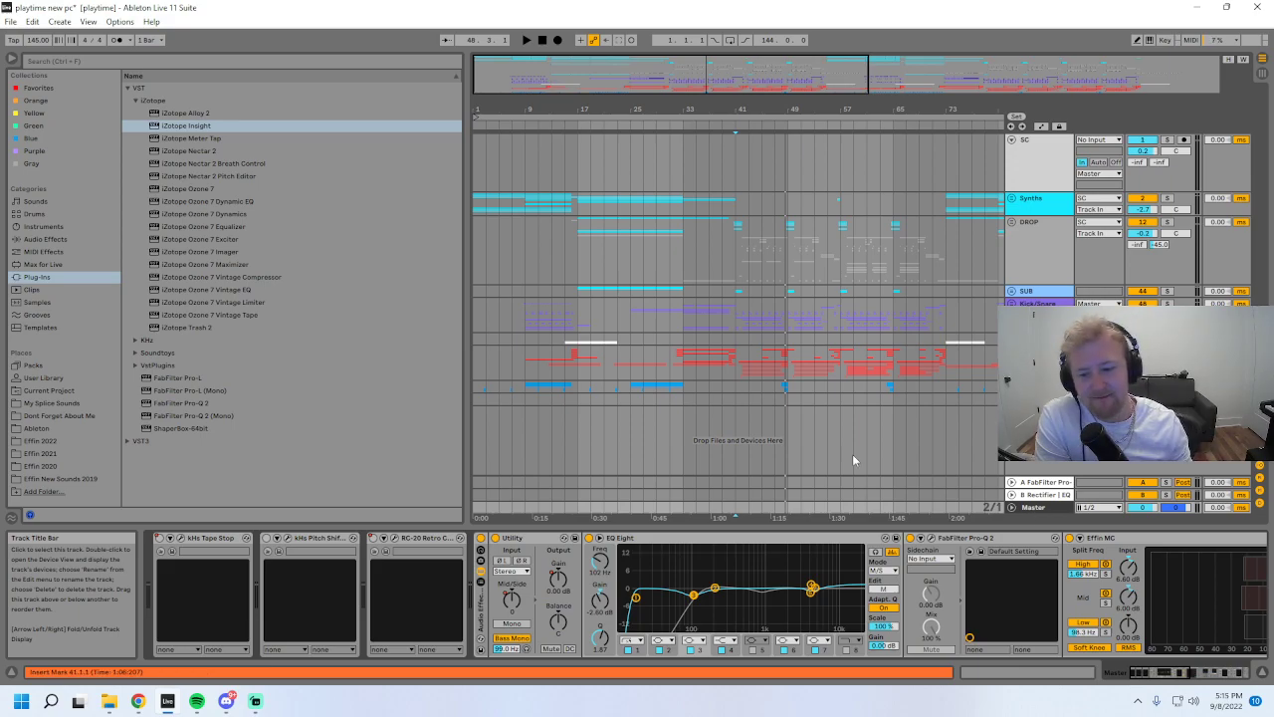
left_click(249, 703)
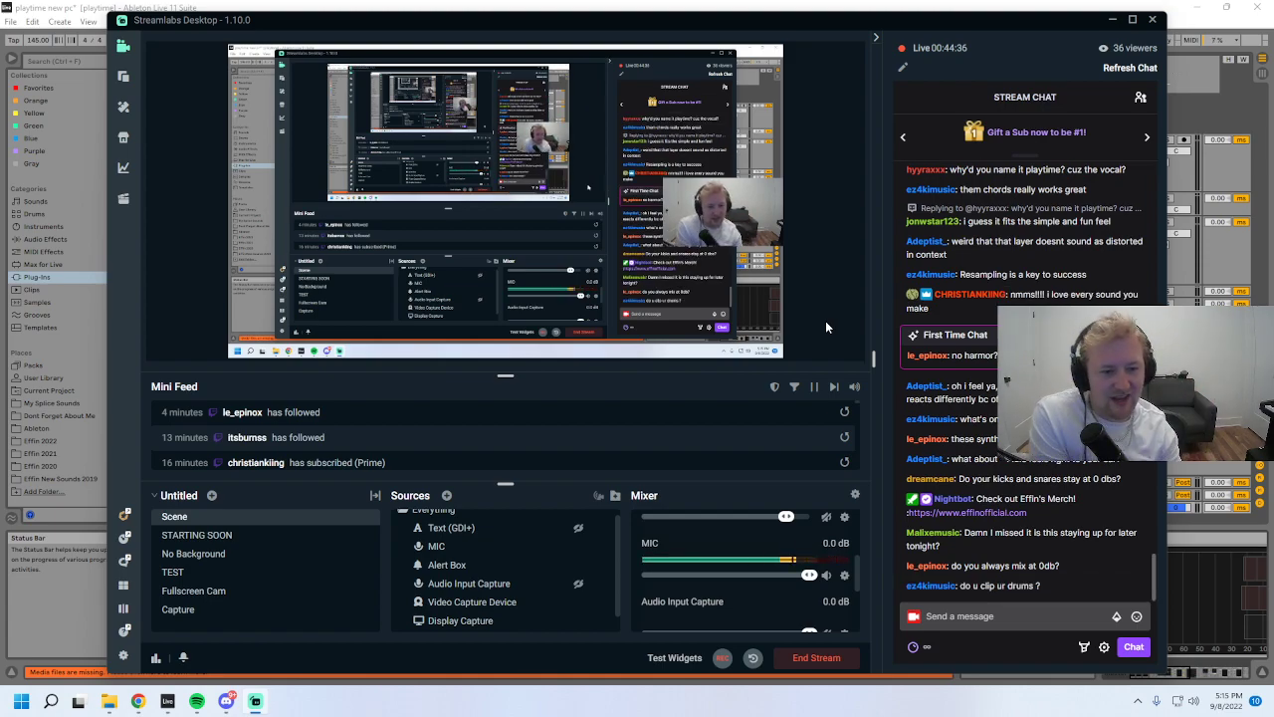
left_click(1227, 568)
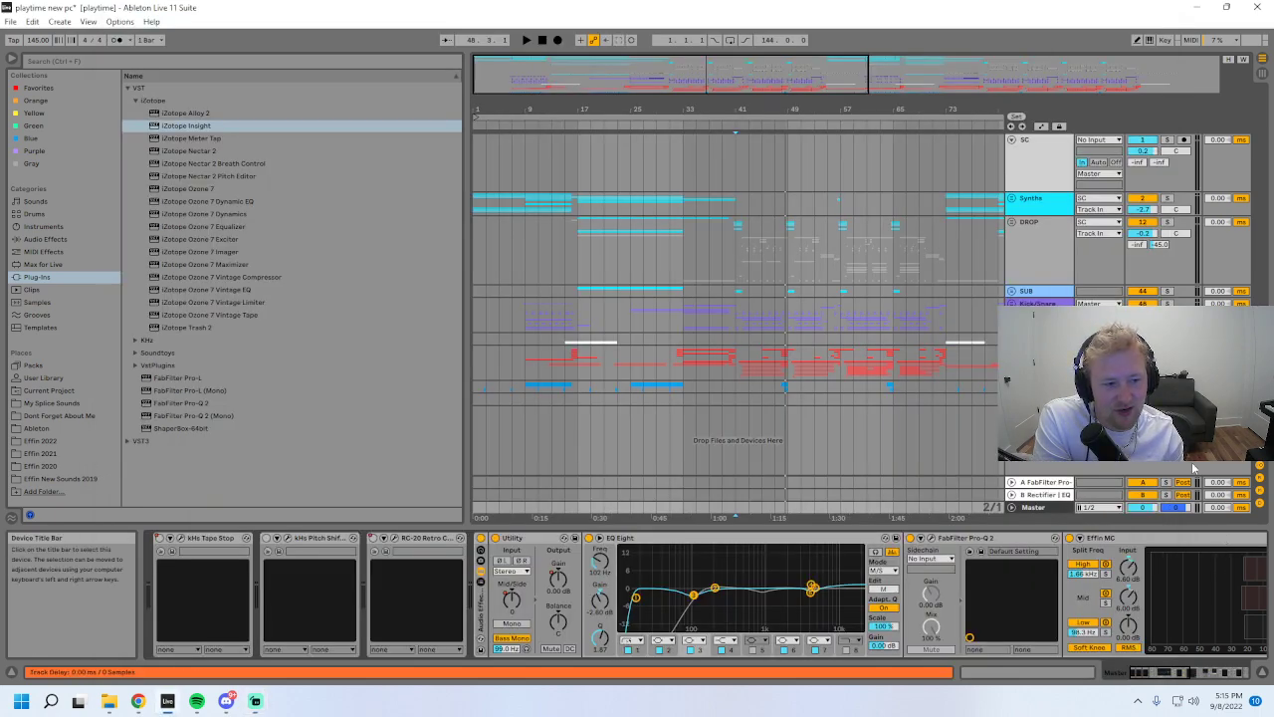
- Show the Kick/Snare group's effects chain and audition the drop from bar 41
left_click(1033, 256)
left_click(1035, 290)
left_click(1038, 304)
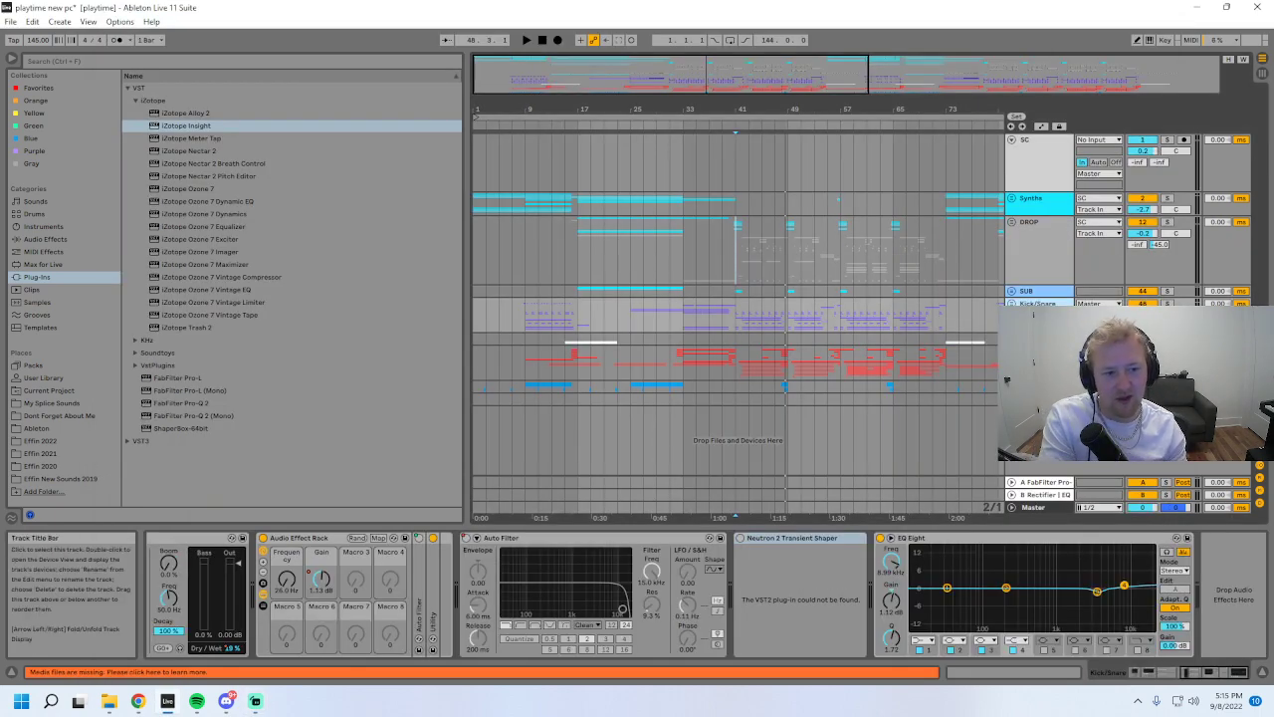
left_click(737, 225)
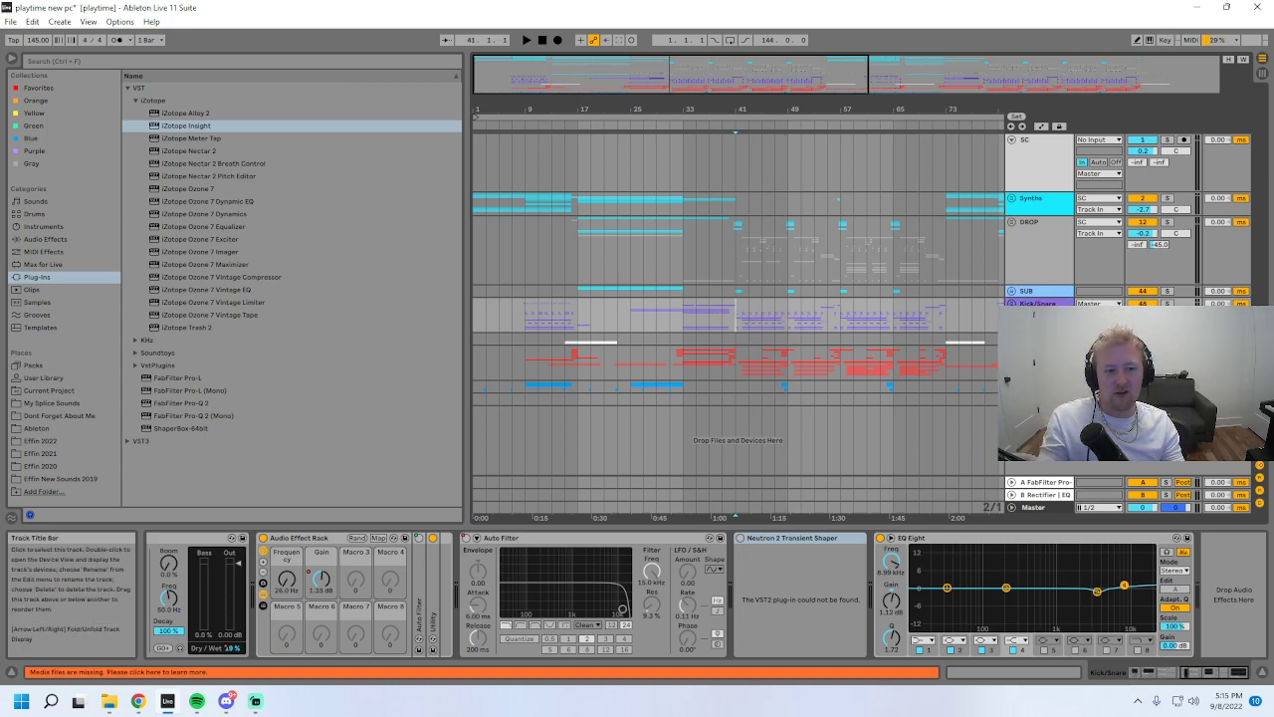
key("space")
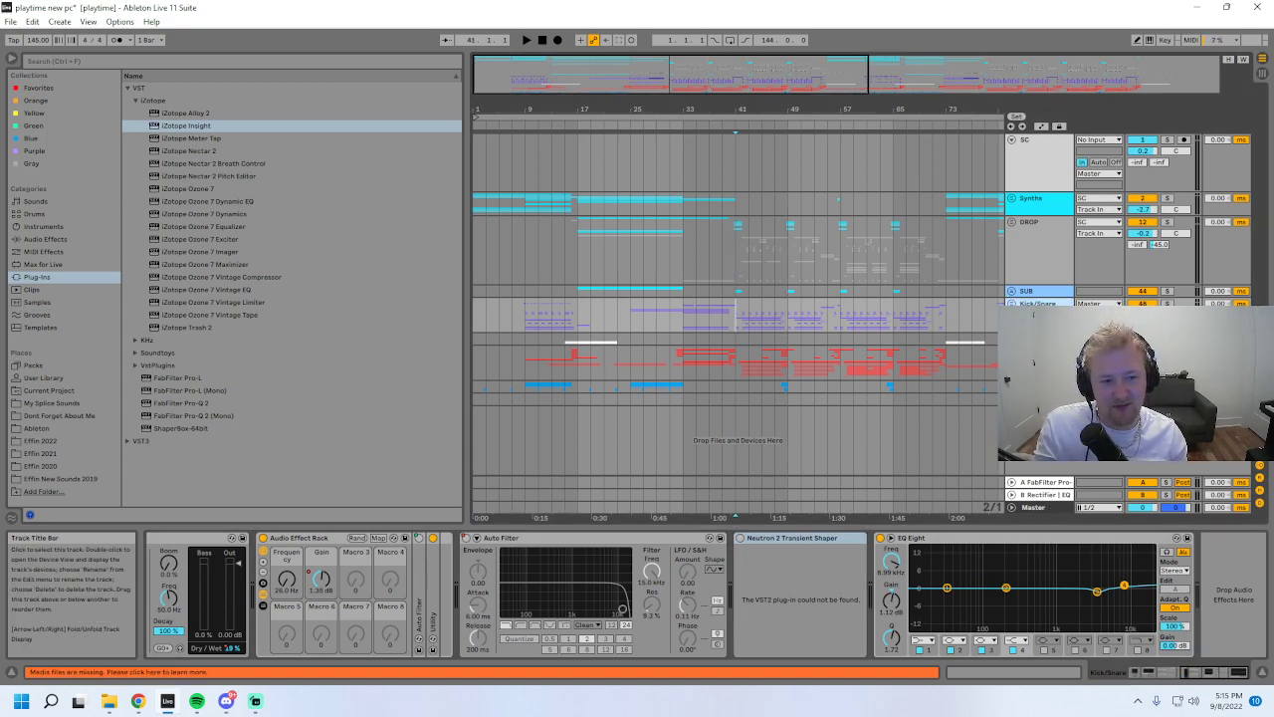
left_click_drag(727, 75, 726, 110)
left_click(718, 317)
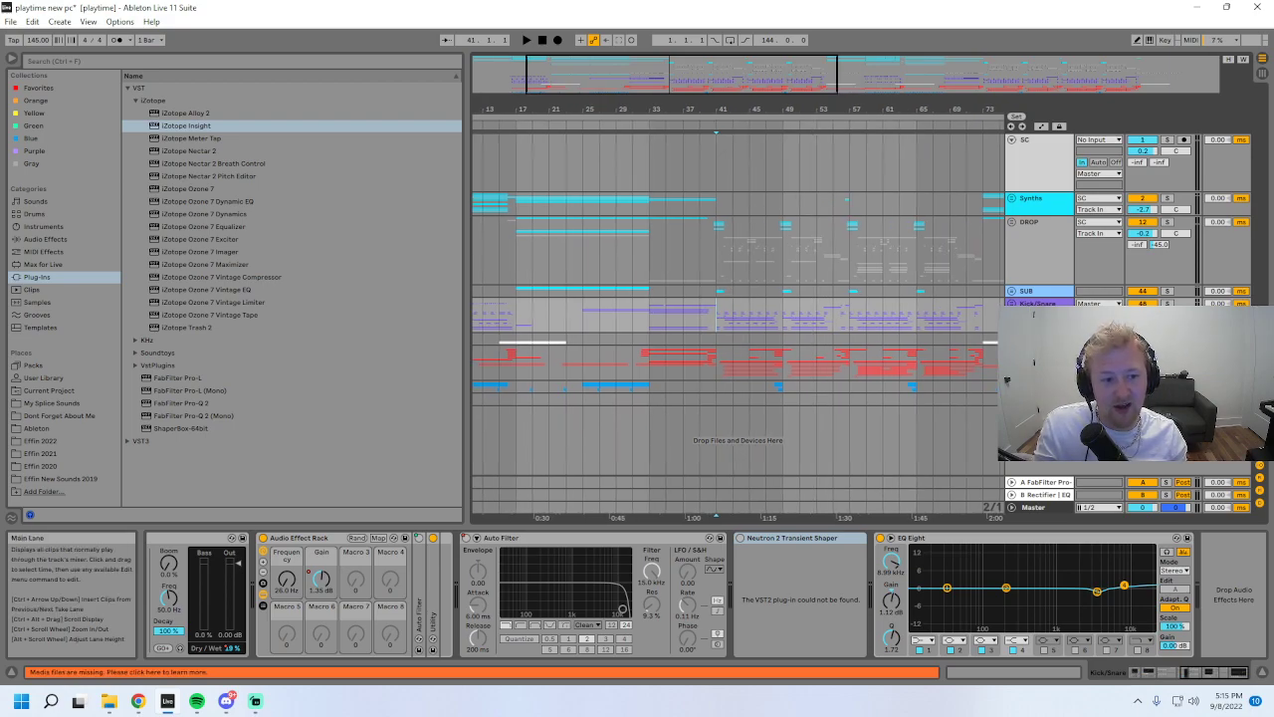
- Bypass the Master's Audio Effect Rack and play the drop from bar 41 to check the track peak levels in the Session mixer
left_click(1036, 507)
left_click(481, 538)
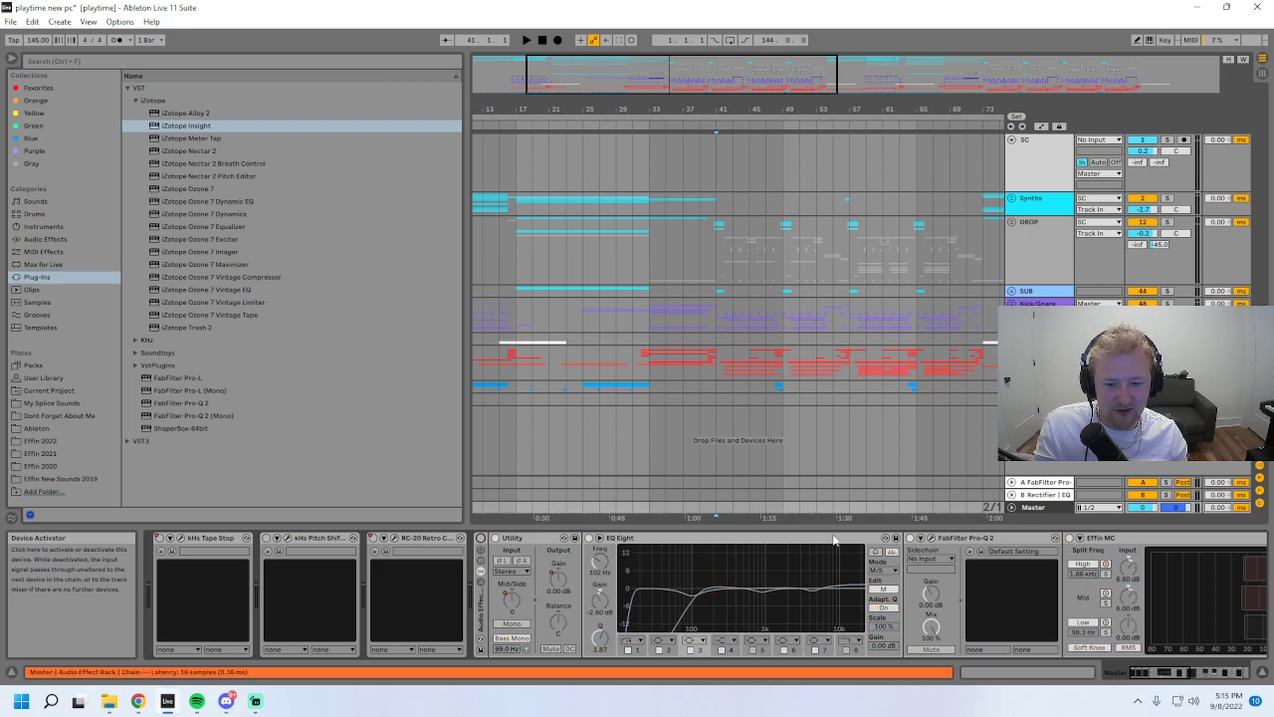
left_click(725, 327)
key("space")
left_click(1261, 76)
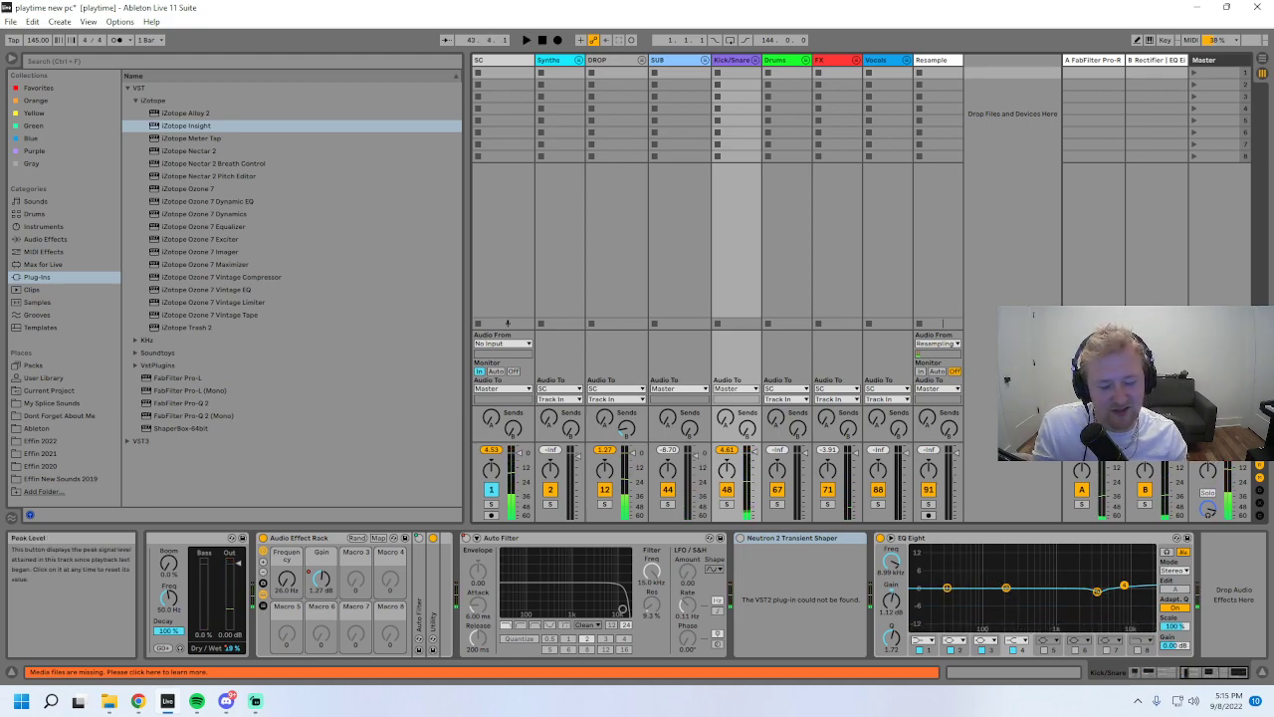
key("Tab")
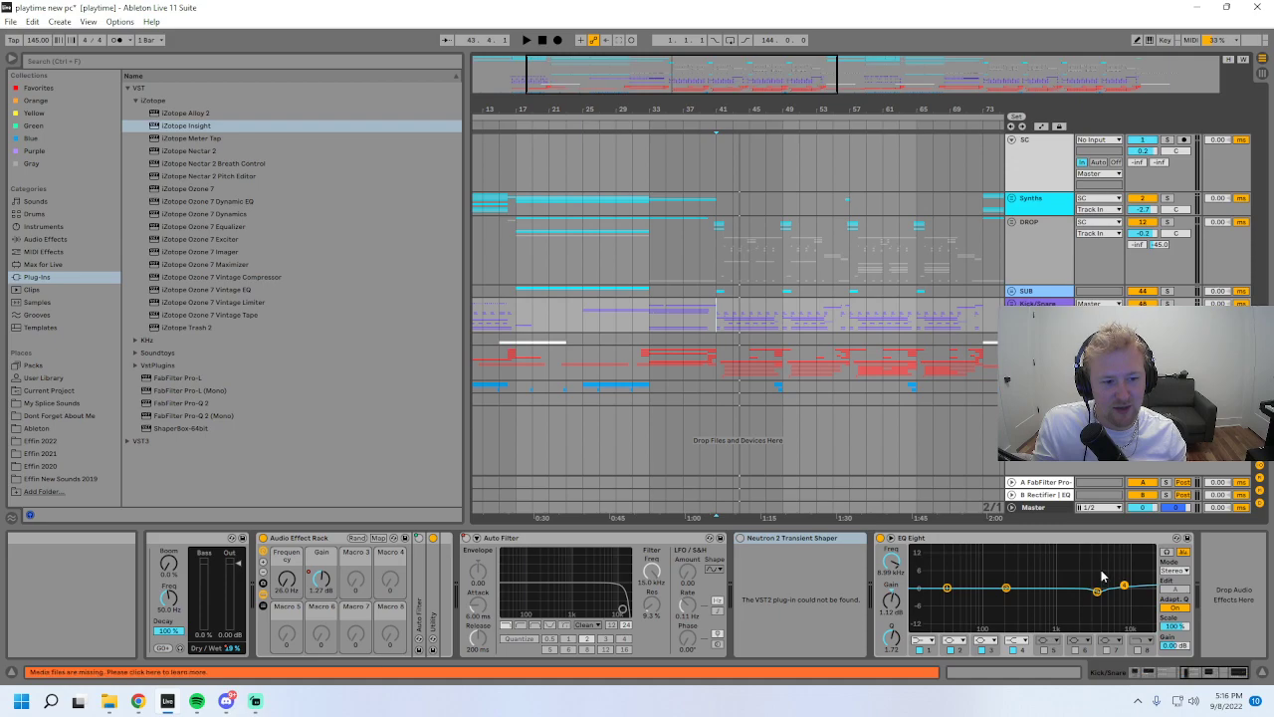
- View the Drums chain, then play the Kick/Snare group soloed and check its peak level in the Session mixer
left_click(1199, 675)
left_click(1038, 509)
left_click(1036, 339)
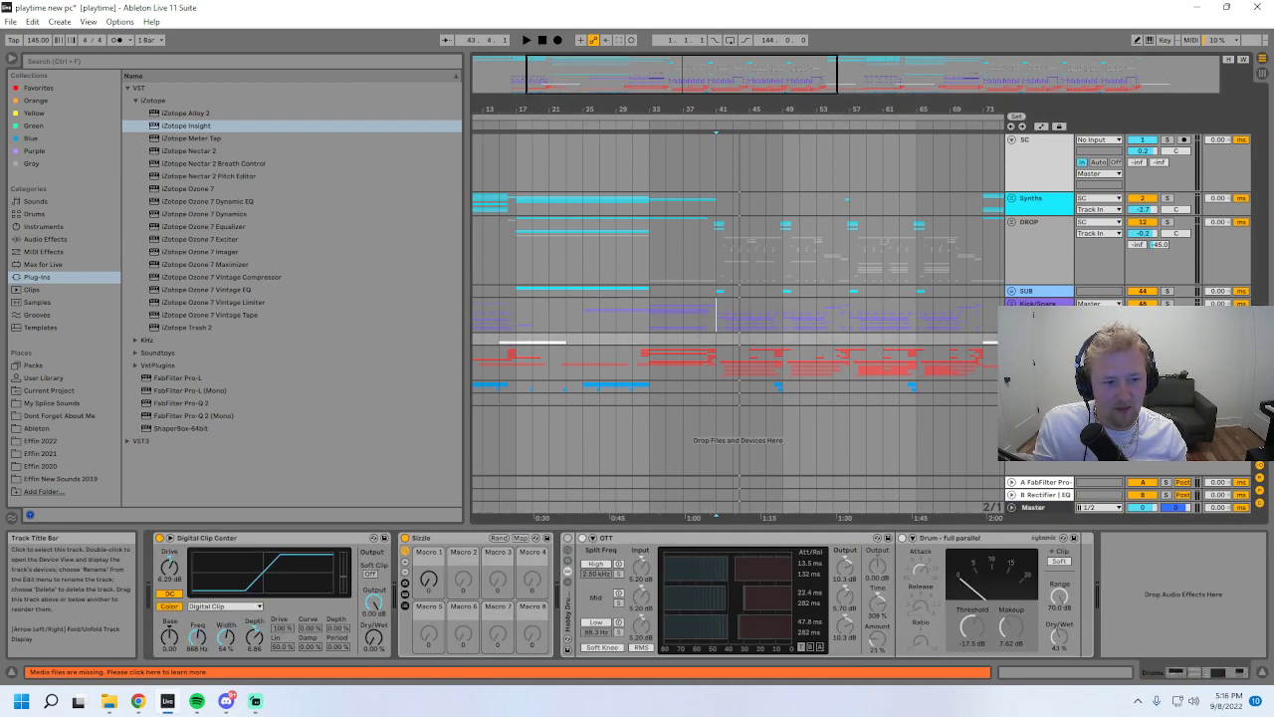
left_click(1038, 303)
key("space")
left_click(1262, 74)
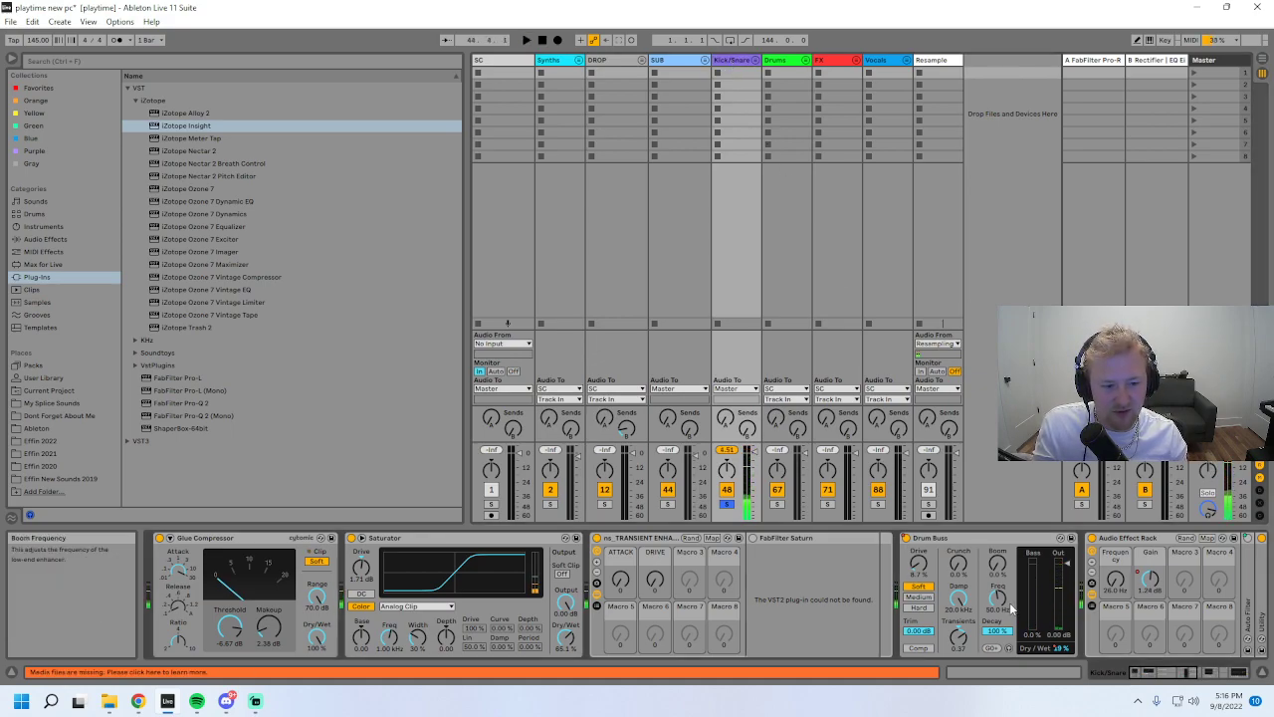
- Review the Kick/Snare chain between EQ Eight and Glue Compressor, and unsolo the group
left_click_drag(1174, 676, 1236, 676)
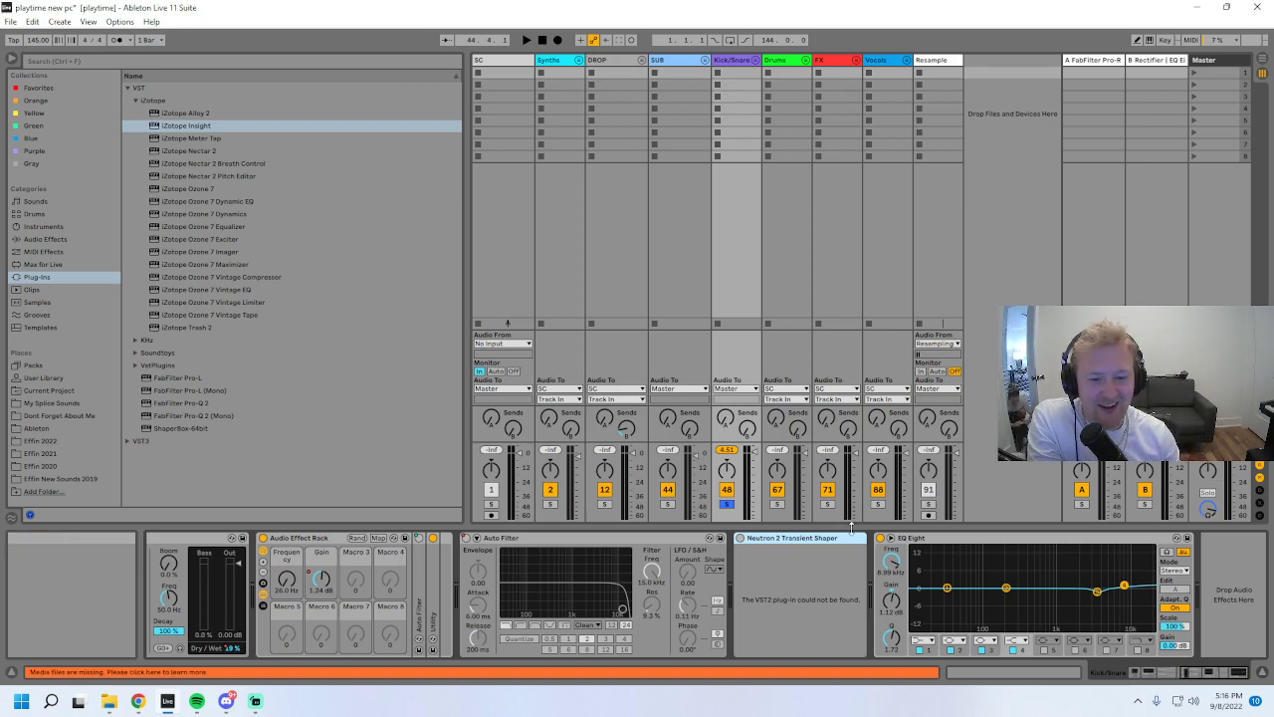
scroll(1145, 597, "left", 3)
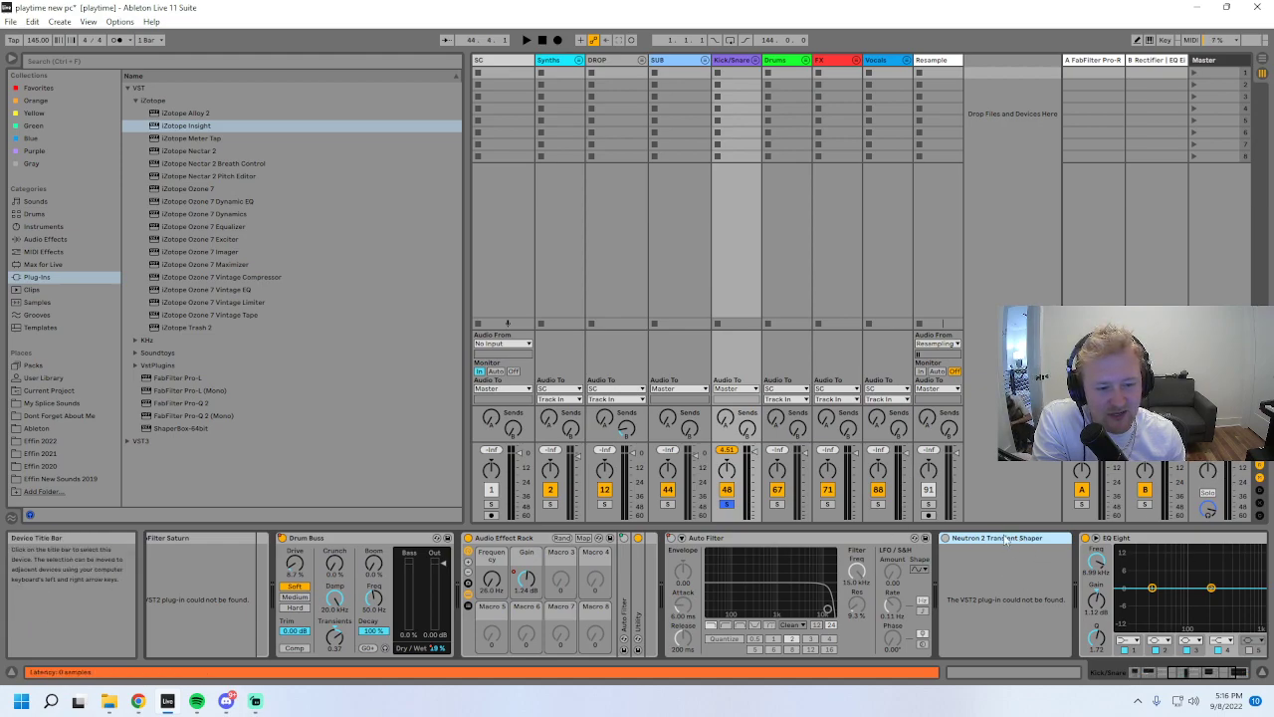
left_click(1170, 683)
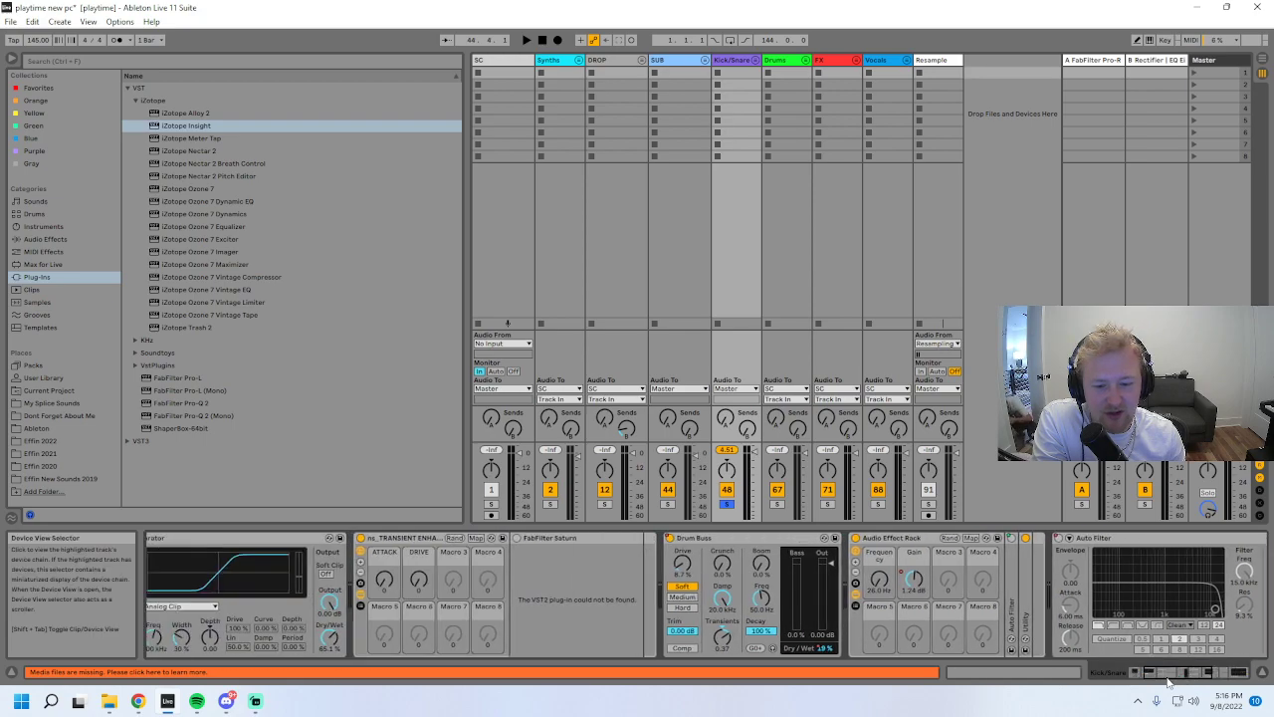
left_click_drag(1170, 683, 1129, 681)
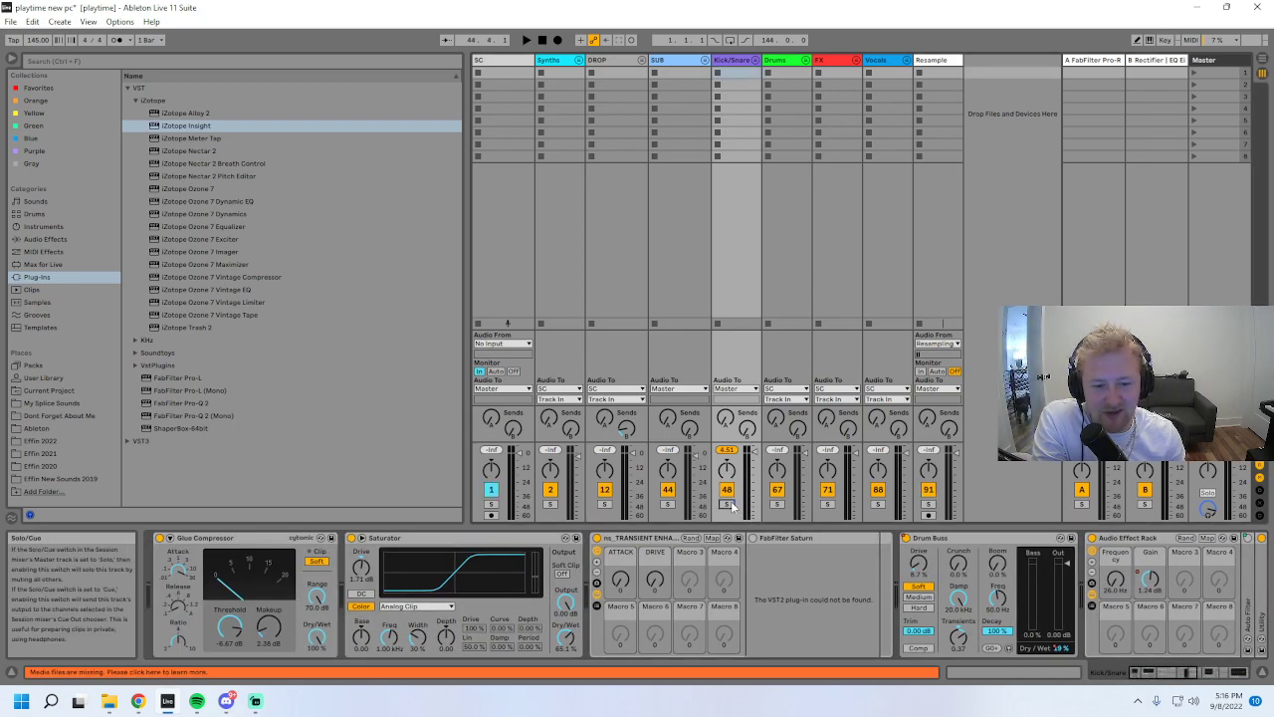
- Return to the Arrangement, unfold the DROP group and expand its Synths track around bar 17
left_click(1262, 75)
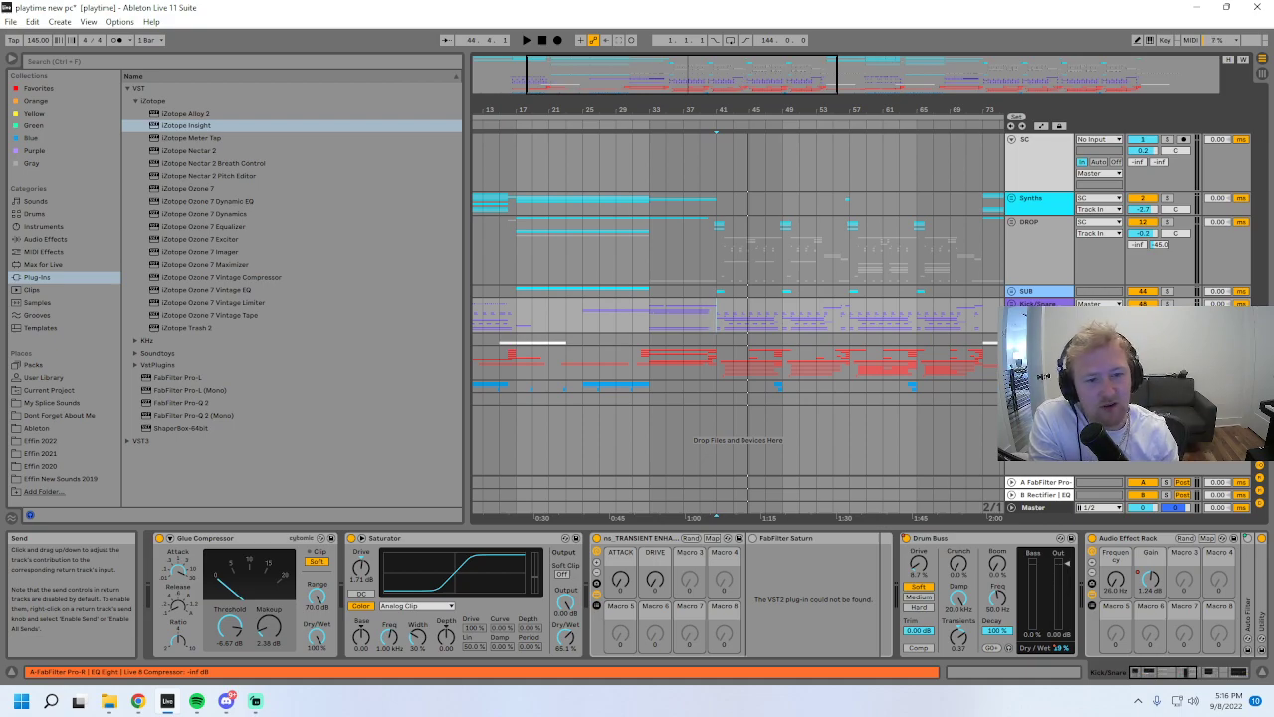
left_click(1012, 222)
scroll(814, 361, "down", 2)
left_click_drag(623, 111, 687, 179)
left_click(1018, 284)
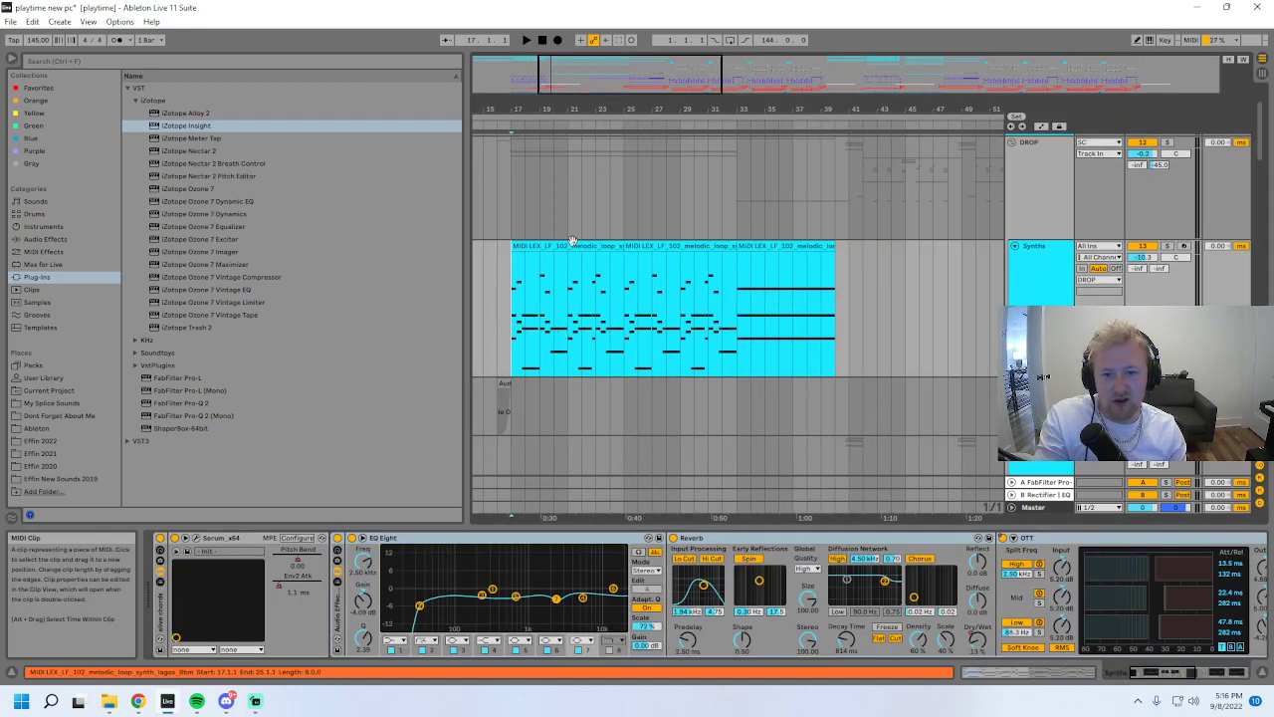
- Open the Synths track's MIDI clip at bar 17 to examine its notes in the piano roll
double_click(593, 264)
scroll(545, 237, "up", 2)
left_click(1039, 284)
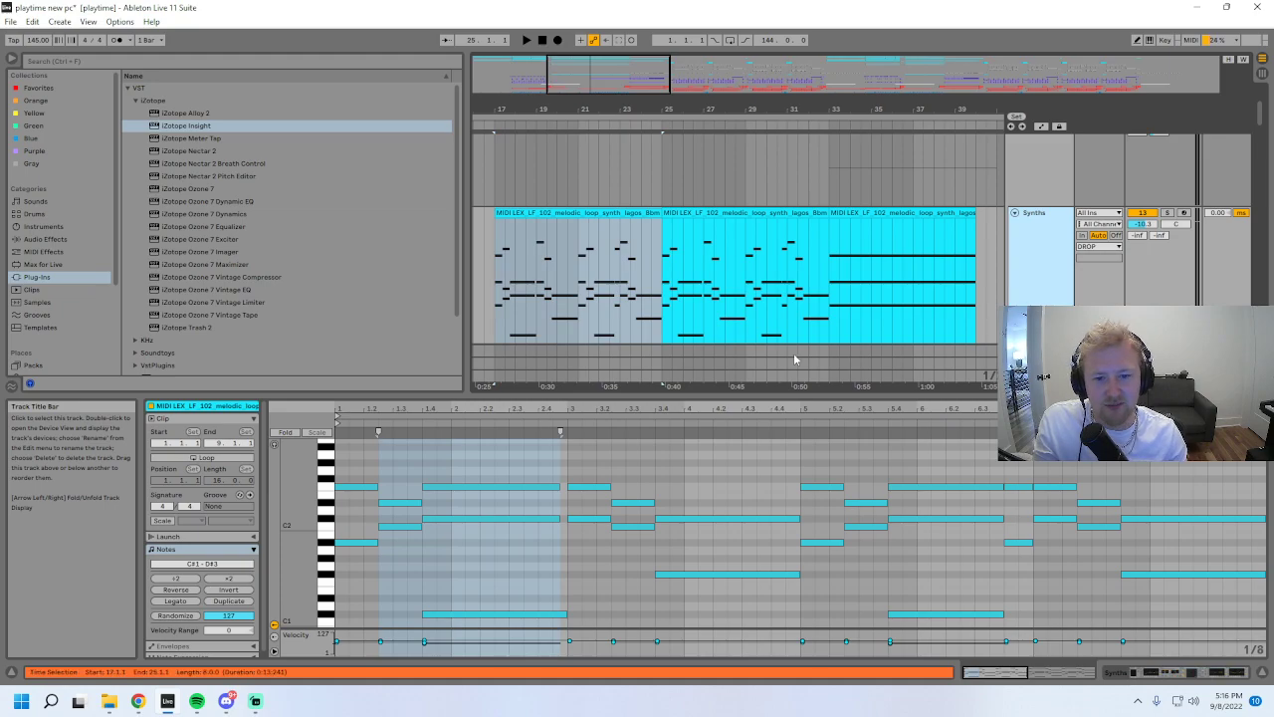
- Solo and play the Synths track with its device chain open, toggling its Audio Effect Rack off and back on to compare
left_click(658, 404)
double_click(1035, 253)
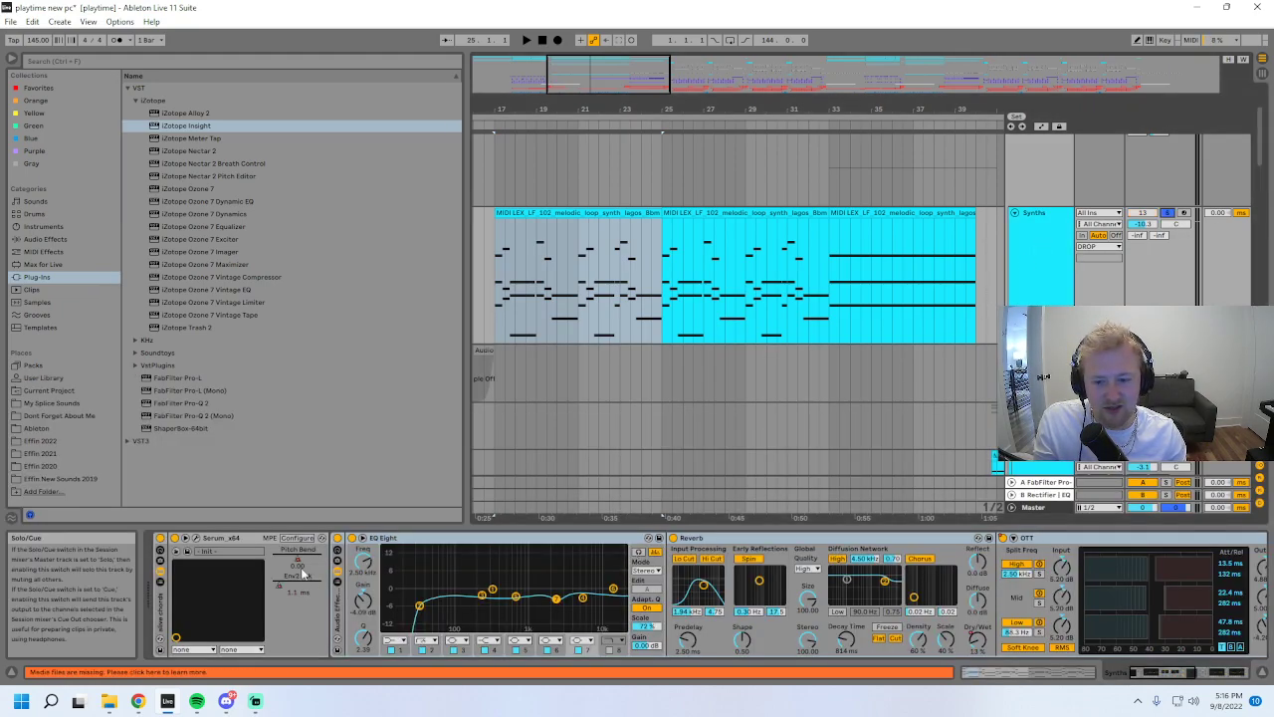
key("space")
left_click(338, 538)
left_click(339, 538)
left_click(338, 539)
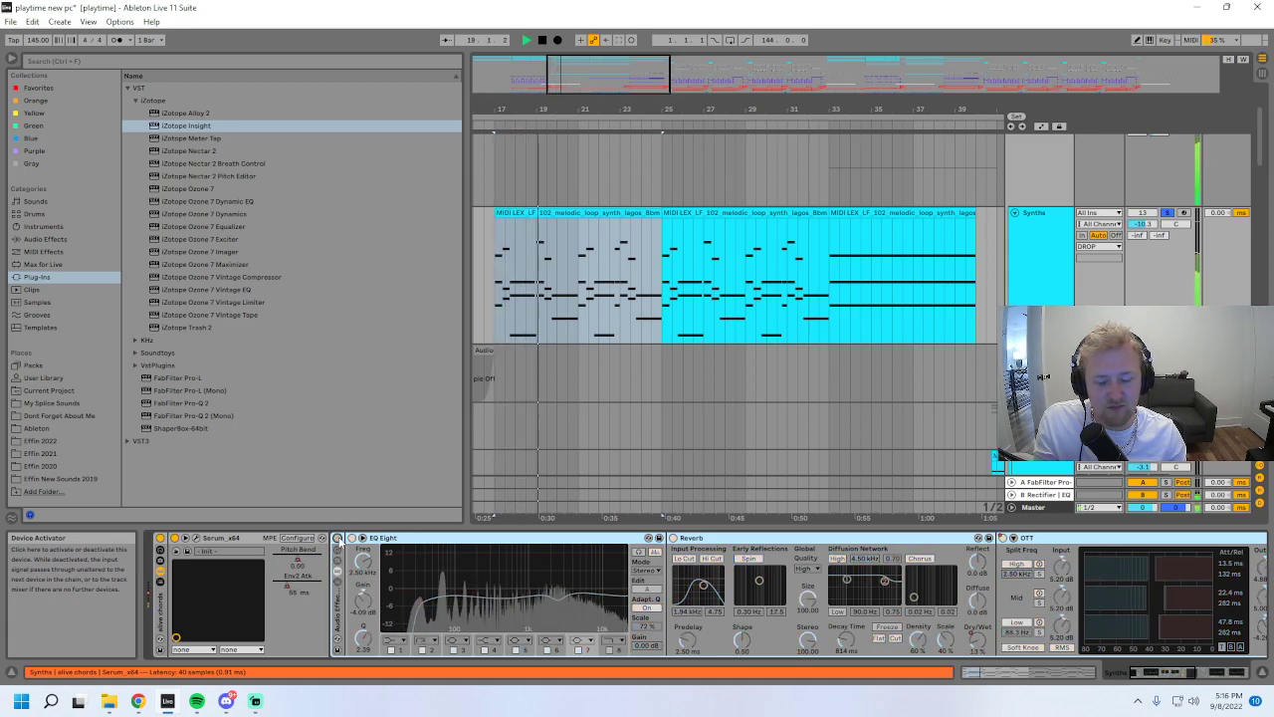
left_click(338, 538)
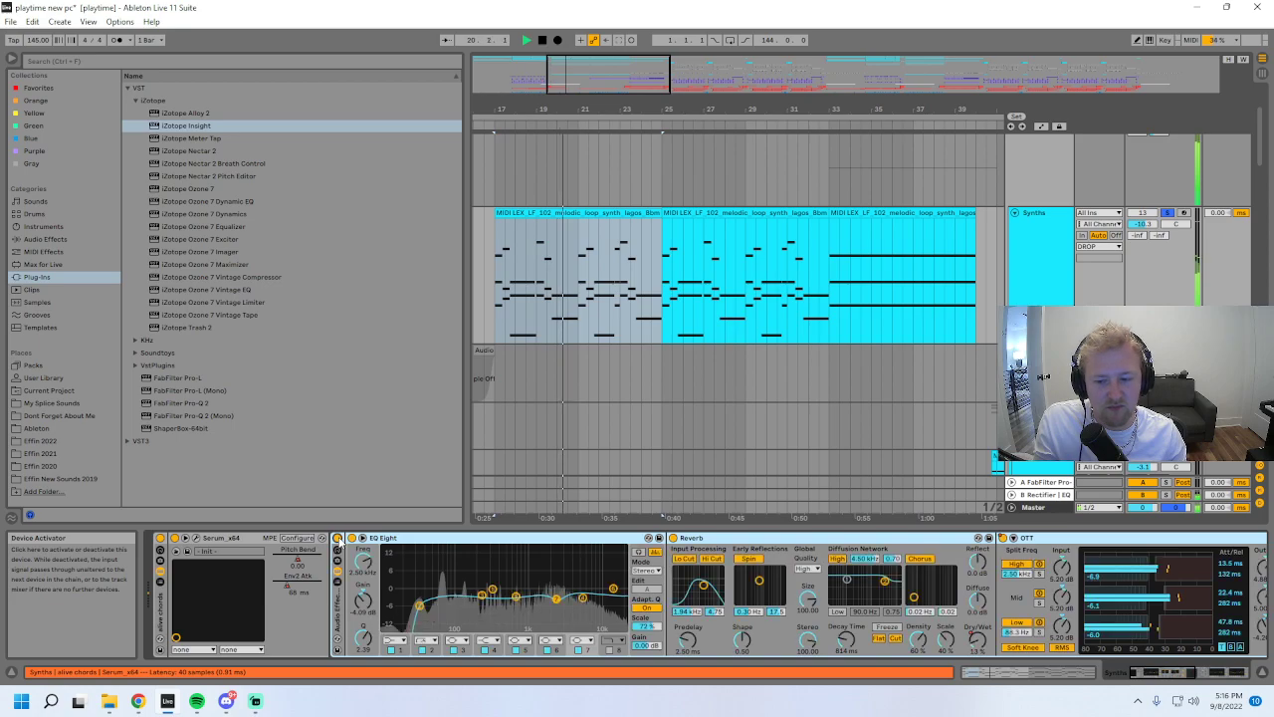
- View the Master chain, then switch to Streamlabs Desktop to read the stream chat and return to Ableton Live
left_click(1168, 680)
left_click(1041, 507)
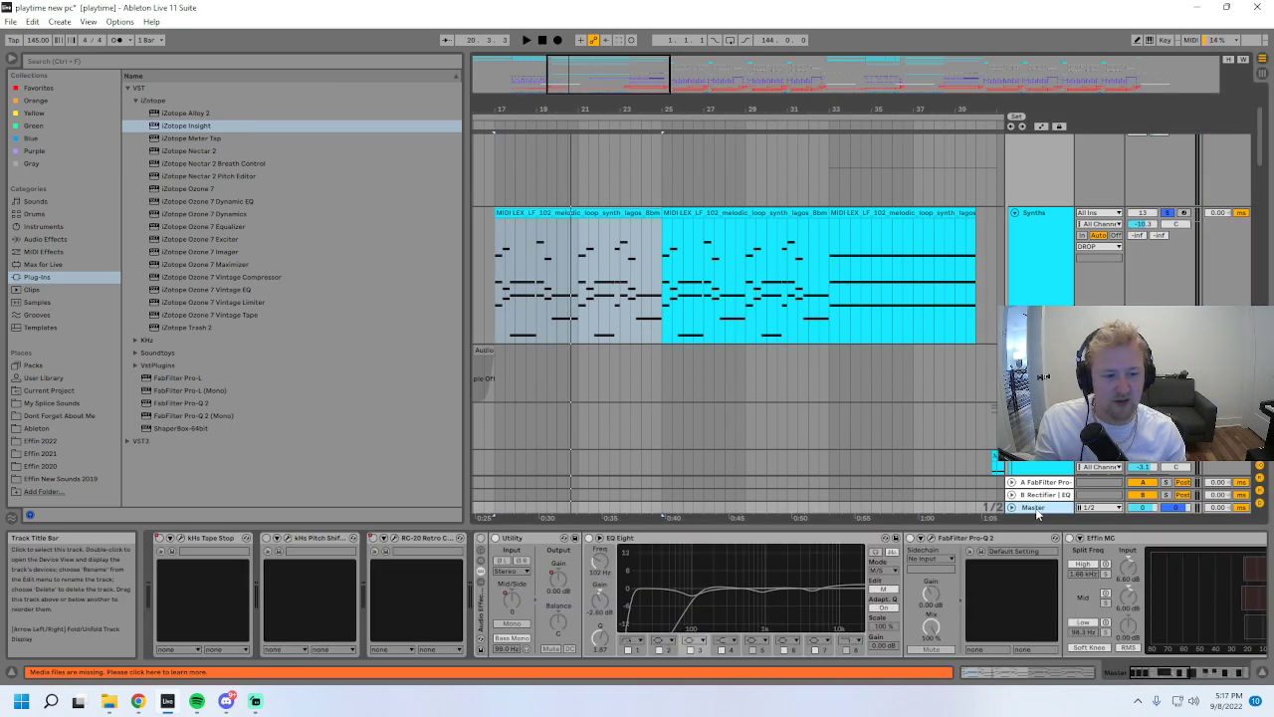
left_click(256, 701)
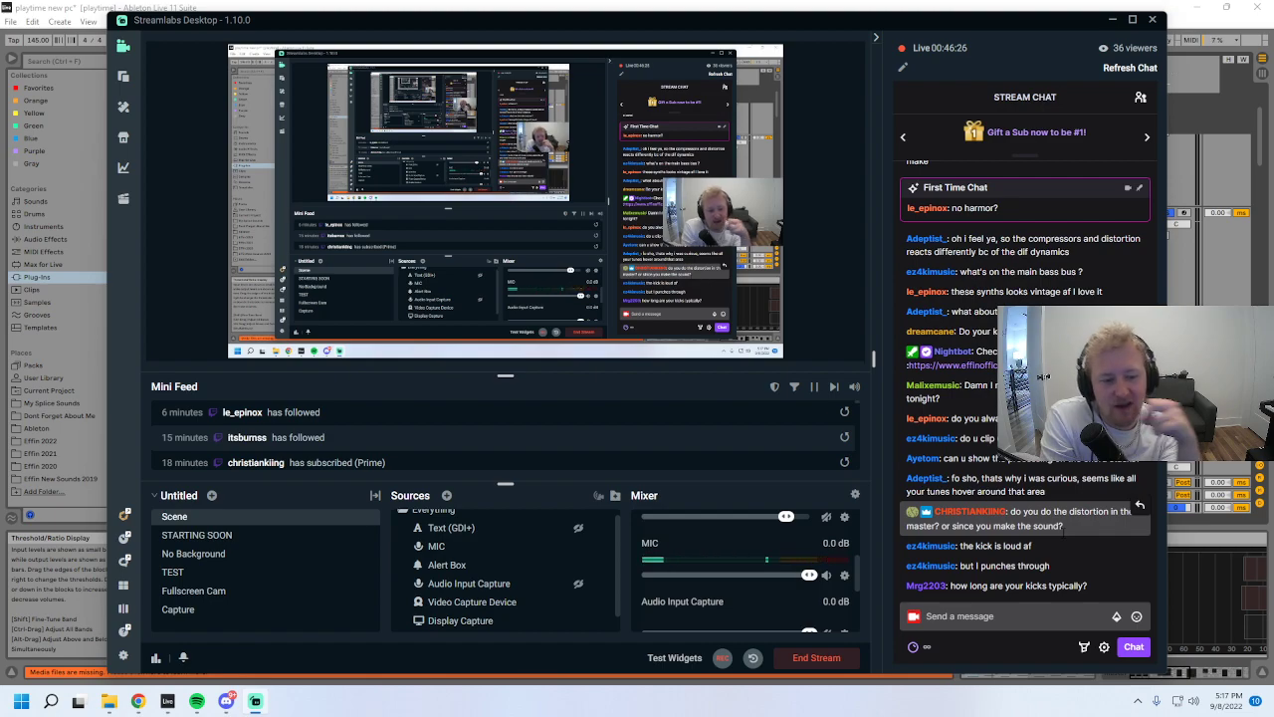
left_click(1180, 521)
- Play the transition into the drop around bar 41 and unfold the Kick/Snare group to find its kick tracks
left_click_drag(1261, 159, 1265, 378)
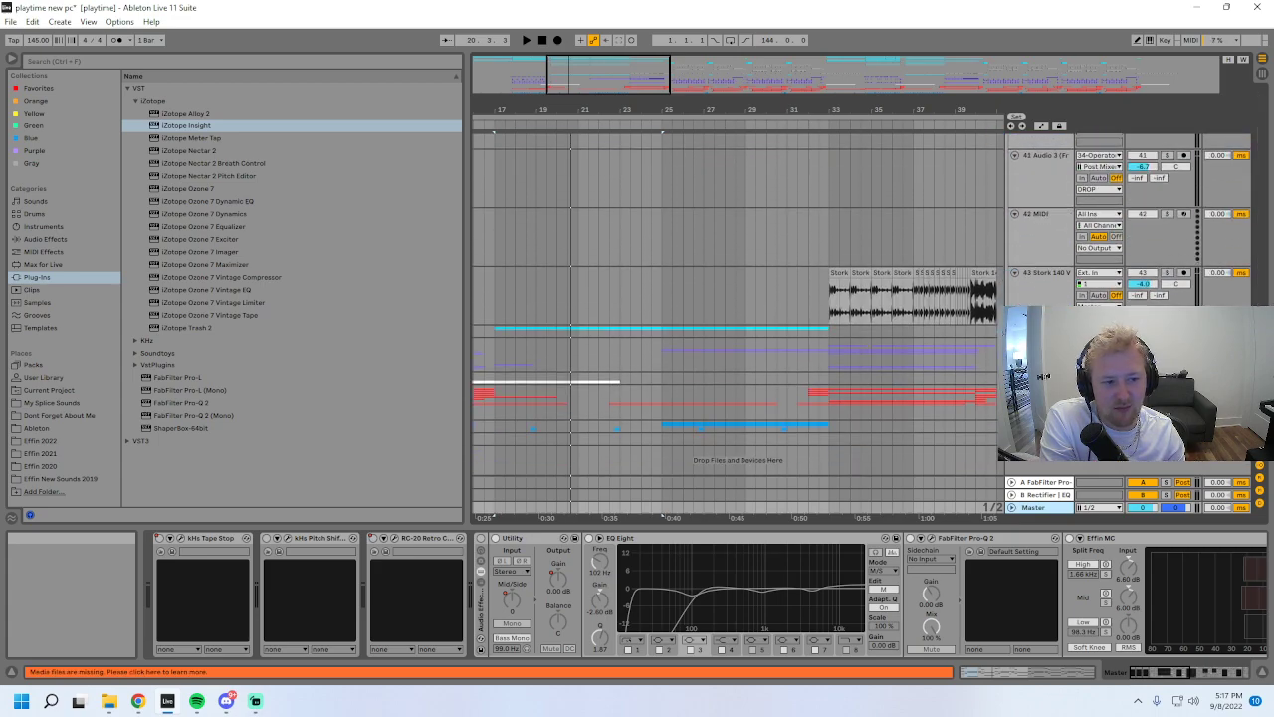
left_click(833, 365)
left_click_drag(645, 70, 685, 85)
key("space")
left_click(797, 365)
key("space")
key("space")
key("space")
left_click(1013, 343)
scroll(956, 348, "down", 3)
scroll(876, 366, "down", 4)
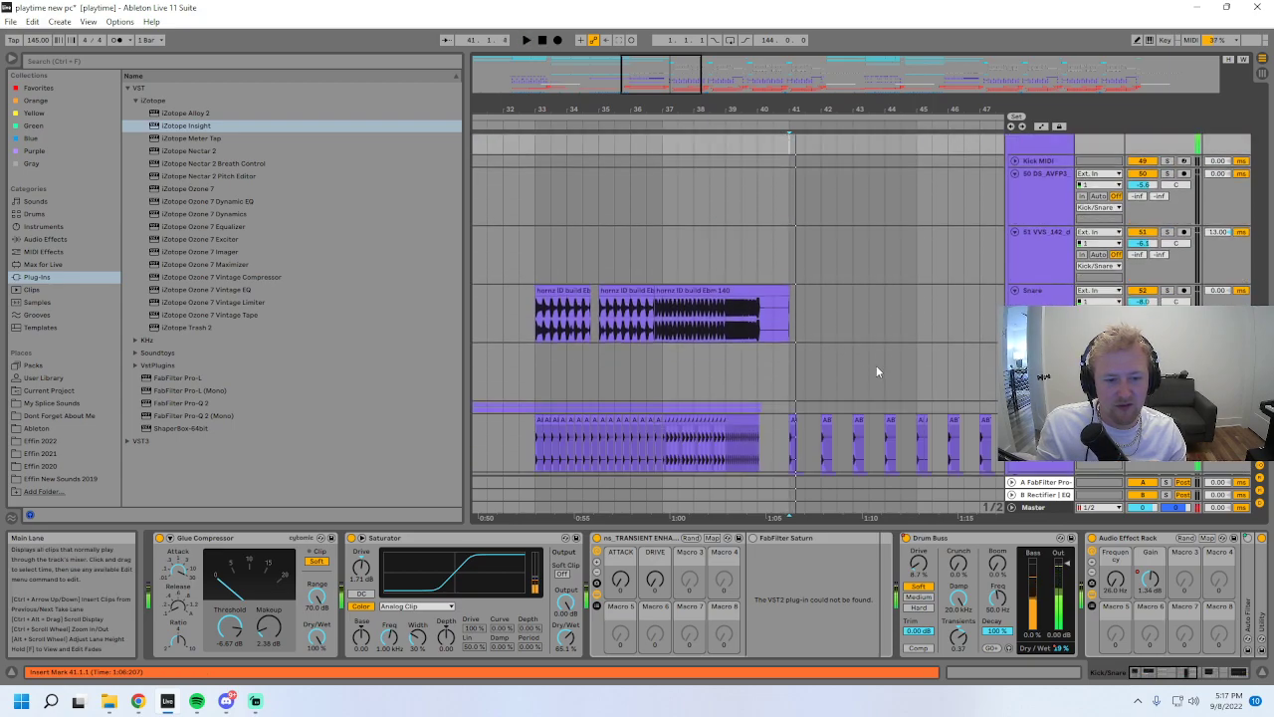
- Solo the Kick track and examine the layered kick waveforms across the first beat of bar 41
left_click_drag(790, 109, 666, 297)
left_click(1168, 247)
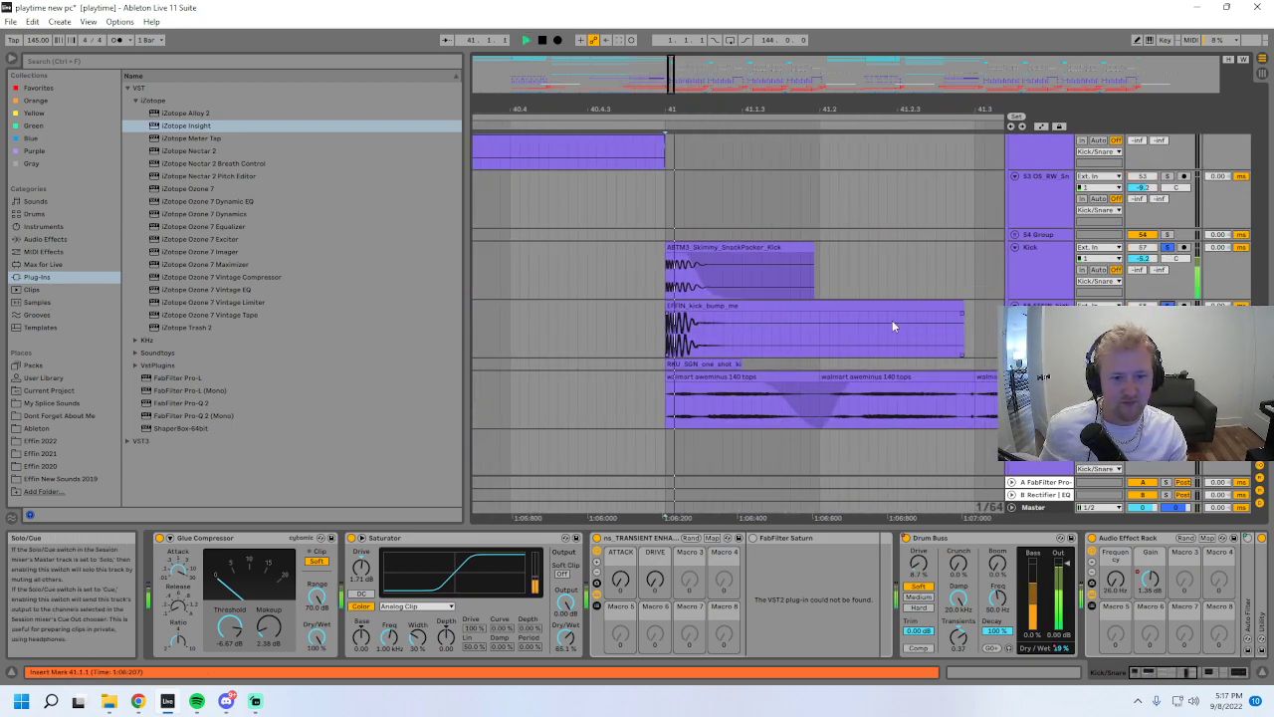
left_click_drag(665, 70, 627, 282)
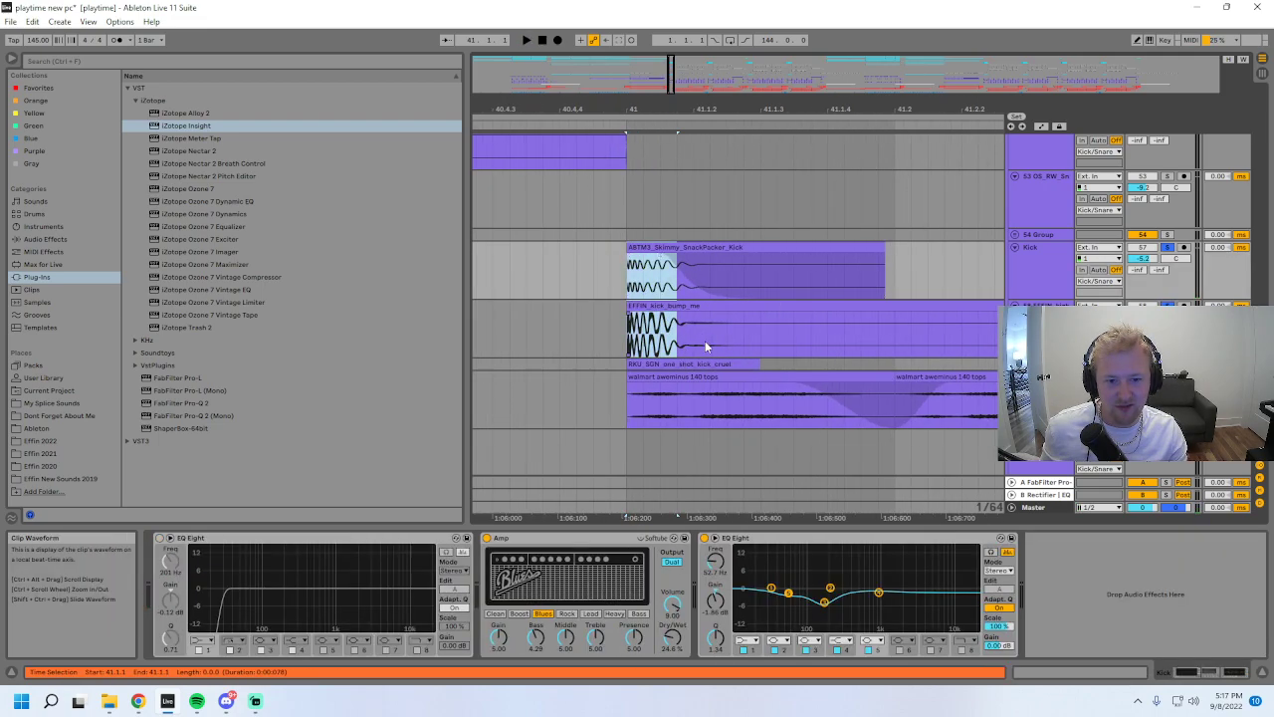
left_click_drag(708, 340, 627, 282)
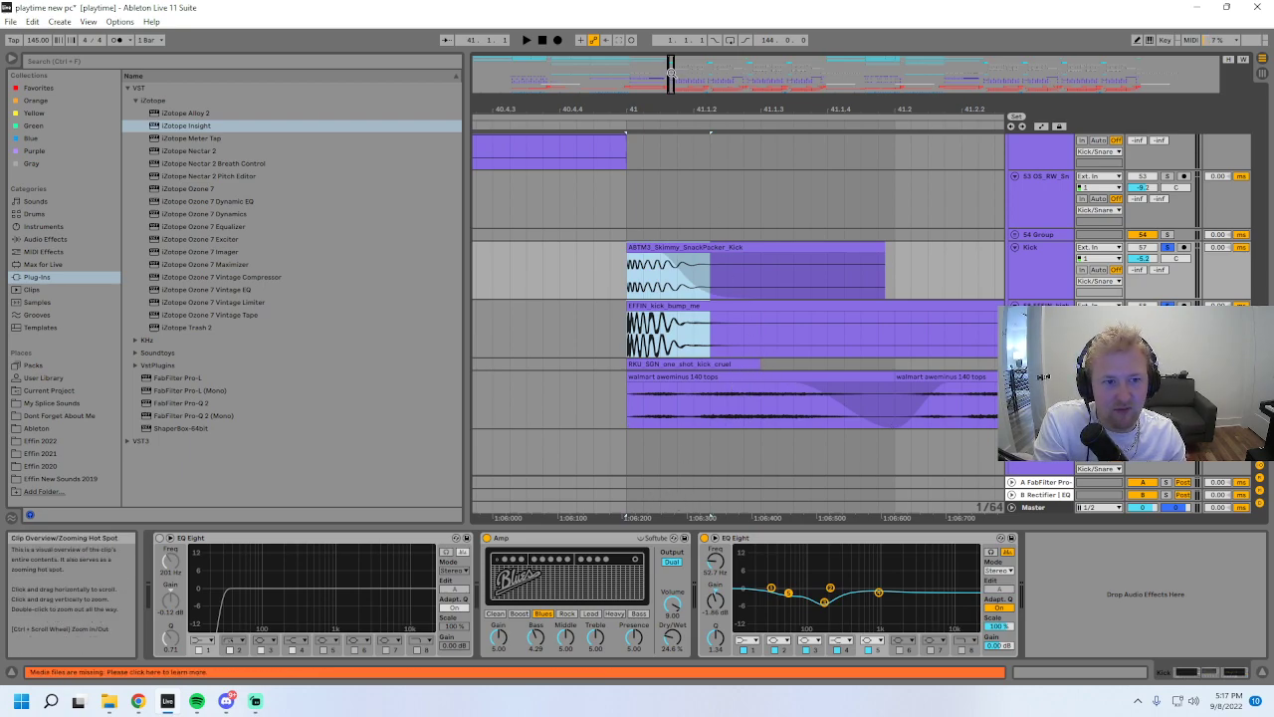
left_click_drag(897, 353, 612, 269)
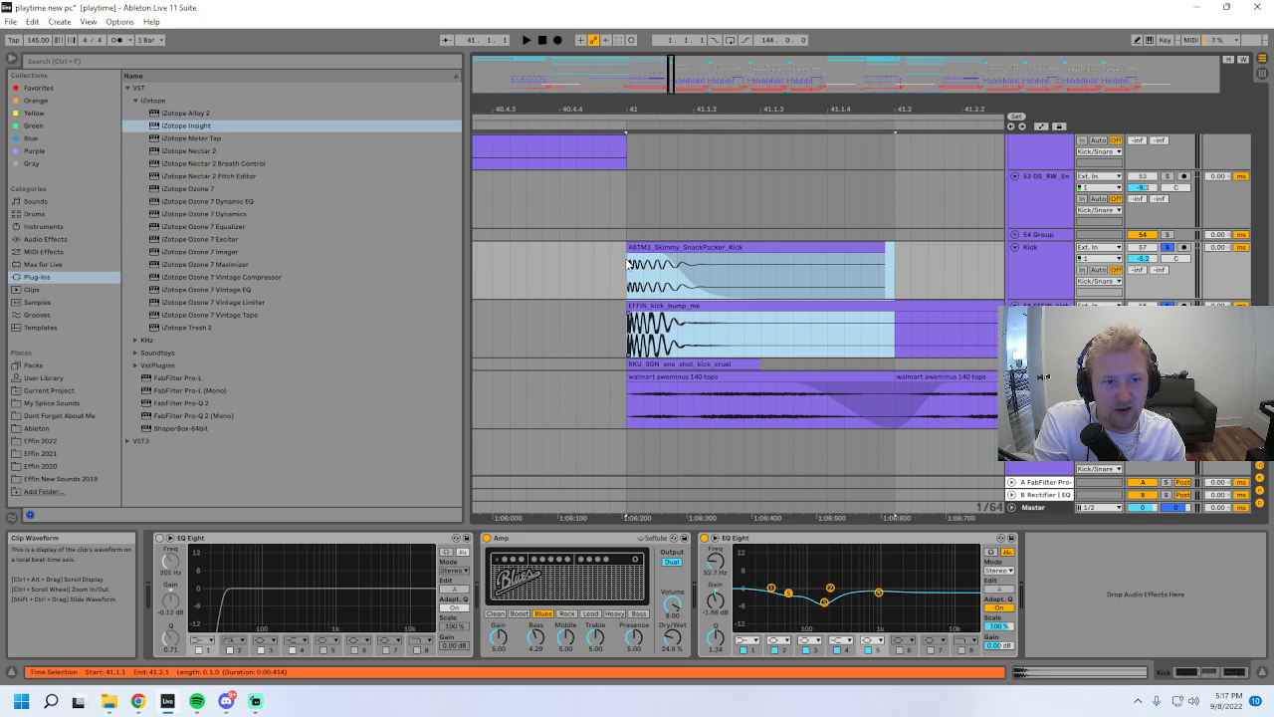
left_click_drag(637, 109, 697, 115)
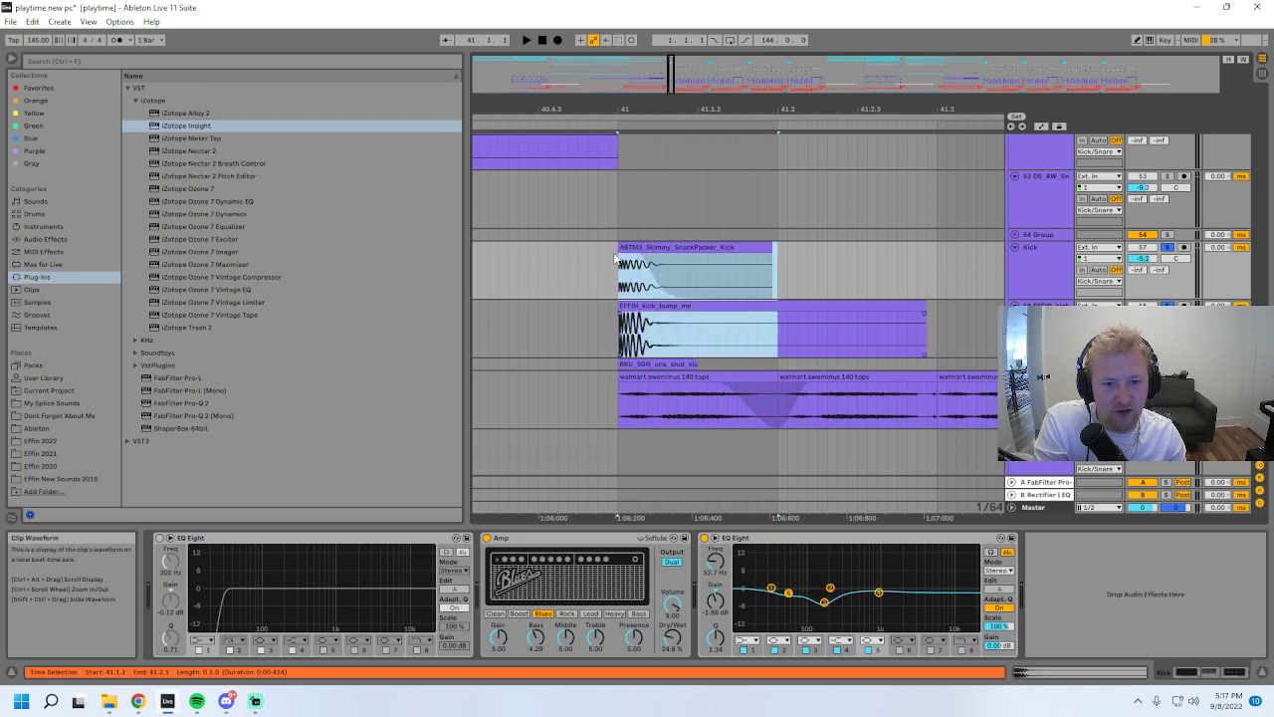
- Mark about the first 0.1 s of the two layered kick clips at bar 41 and play them repeatedly
left_click_drag(678, 347, 622, 282)
left_click_drag(667, 344, 599, 264)
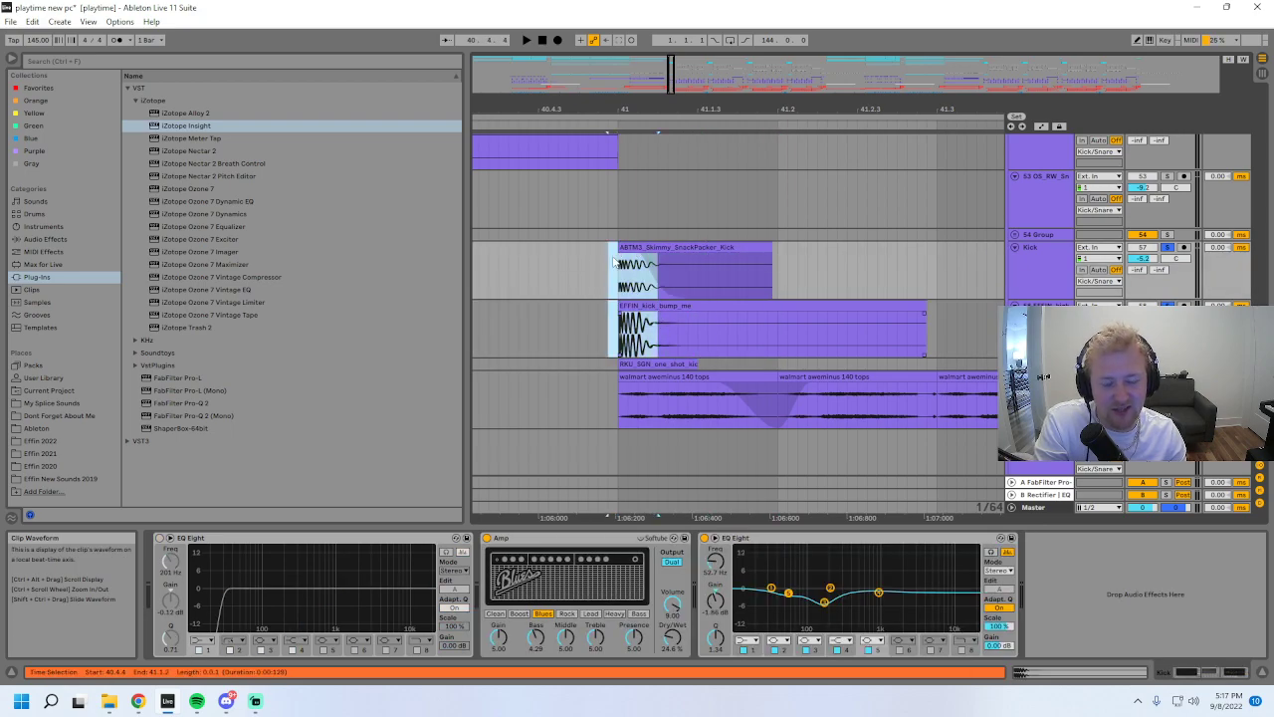
key("space")
key("space")
key("space")
key("space")
left_click_drag(668, 335, 618, 288)
key("space")
key("space")
left_click_drag(658, 335, 625, 282)
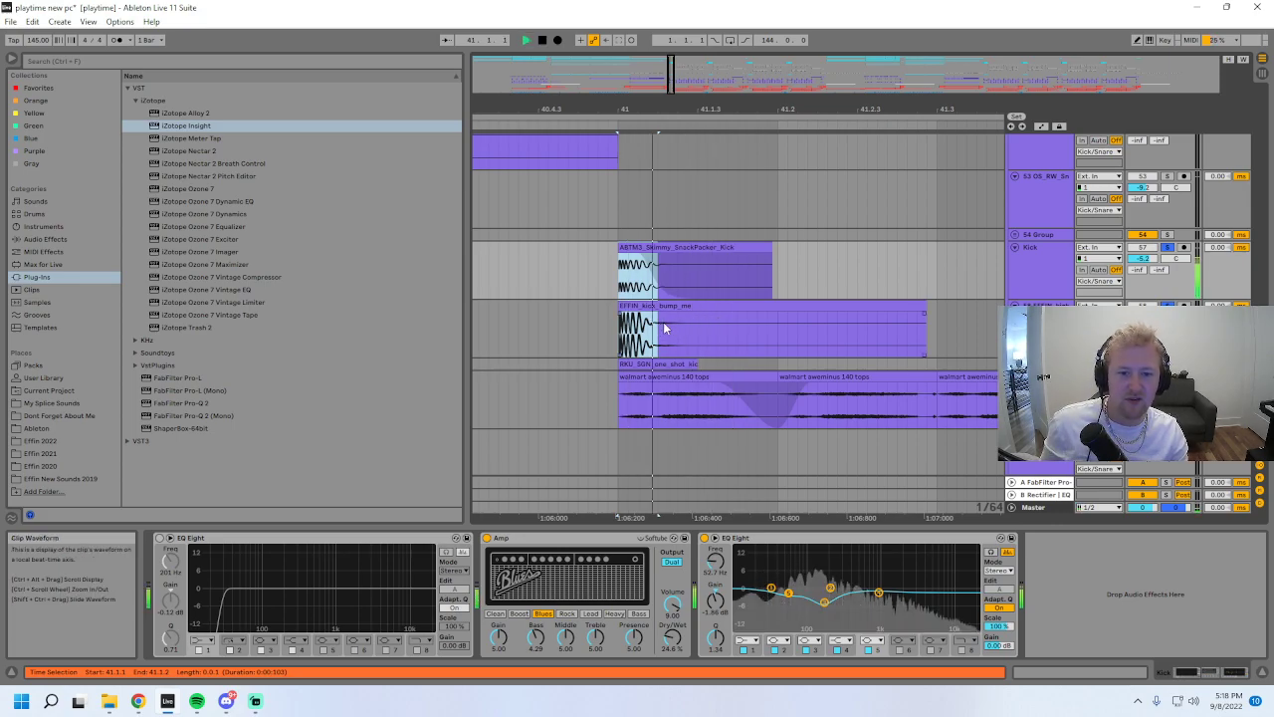
key("space")
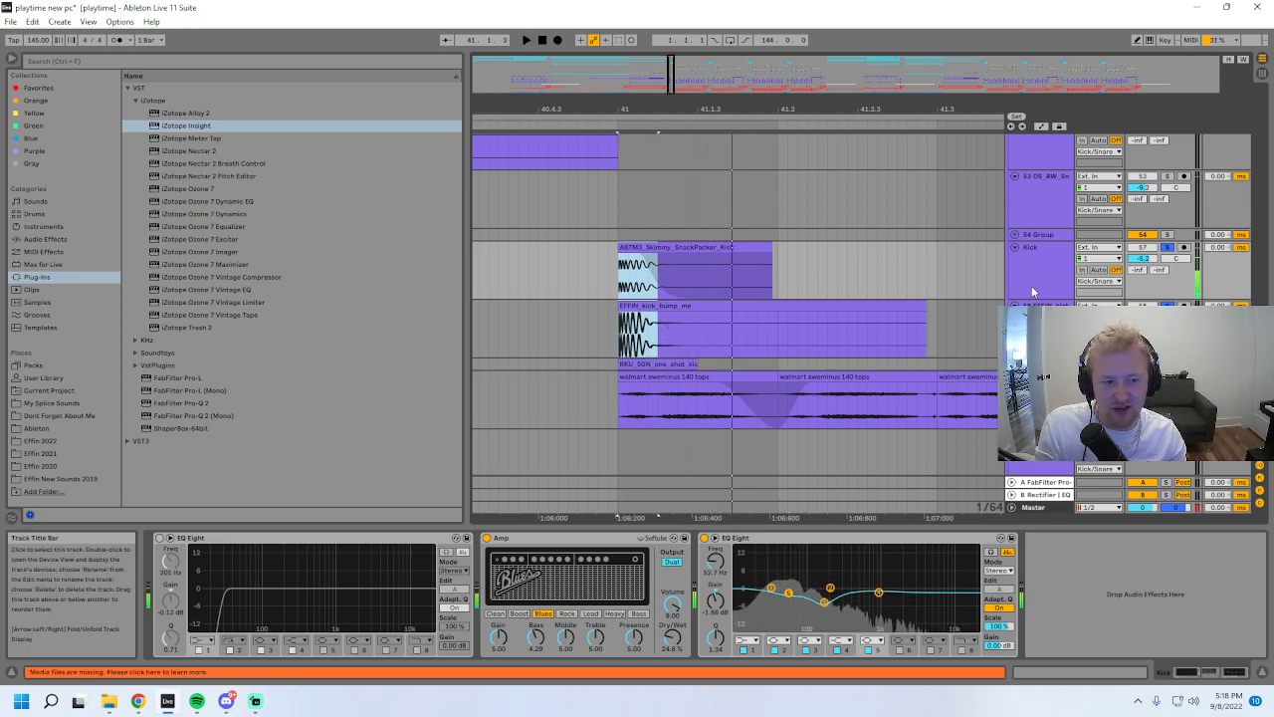
- Review the Kick/Snare group's device chain through to the EQ Eight at its end
scroll(1032, 286, "up", 6)
left_click(1039, 286)
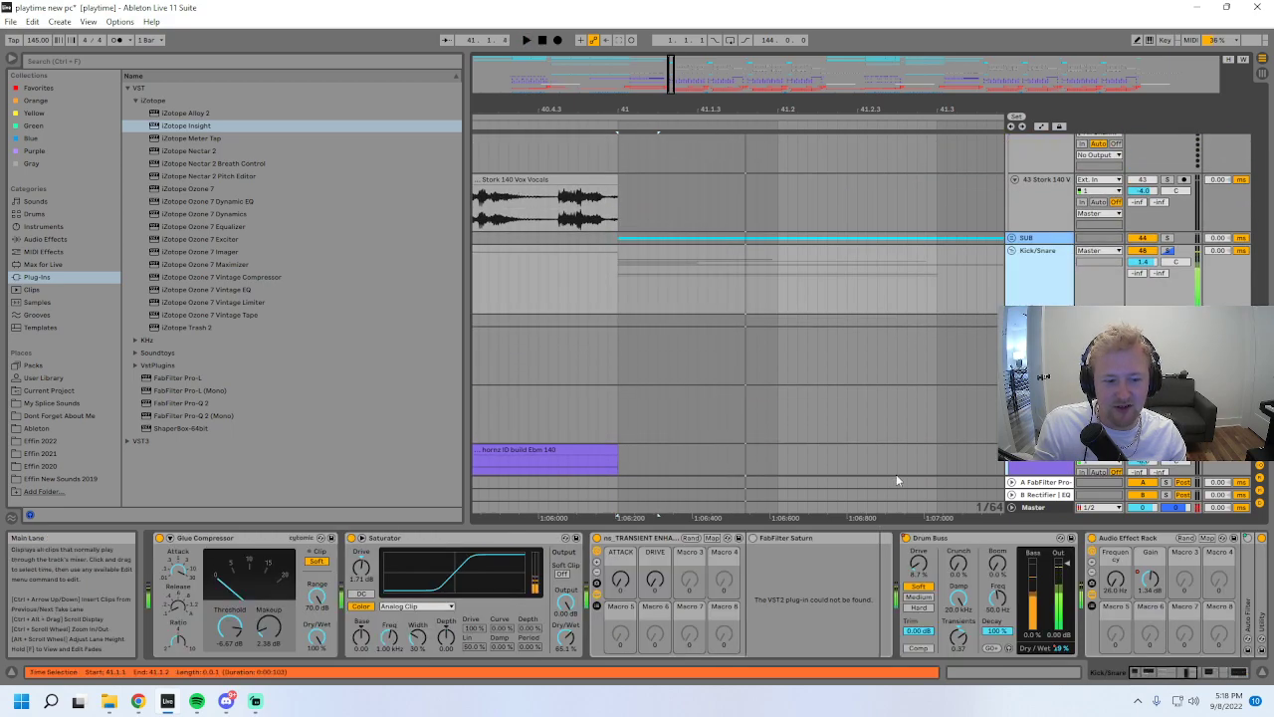
scroll(999, 592, "down", 6)
mouse_move(999, 589)
left_mouse_down()
mouse_move(971, 606)
mouse_move(990, 566)
left_mouse_up()
mouse_move(891, 636)
left_mouse_down()
mouse_move(891, 613)
mouse_move(891, 632)
left_mouse_up()
left_click_drag(989, 599, 965, 602)
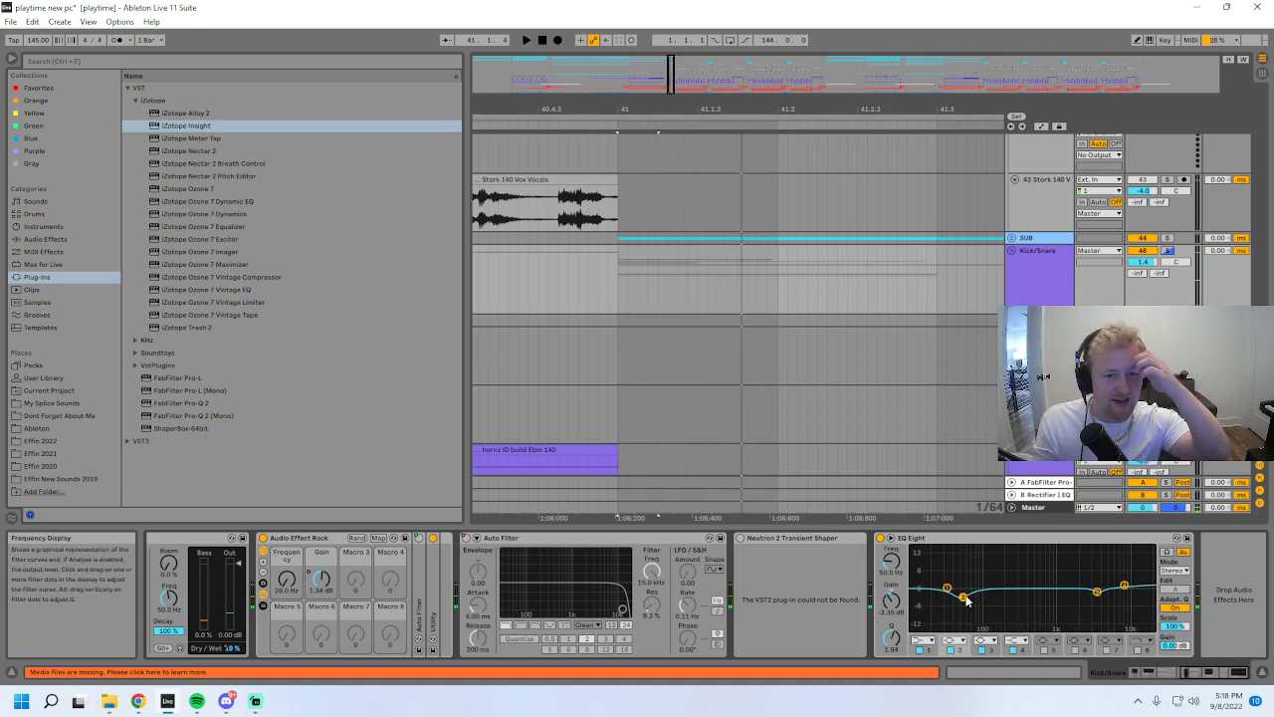
- Solo and play the SUB group, unfold it and view its compressor chain
left_click(1168, 238)
key("space")
left_click(1013, 238)
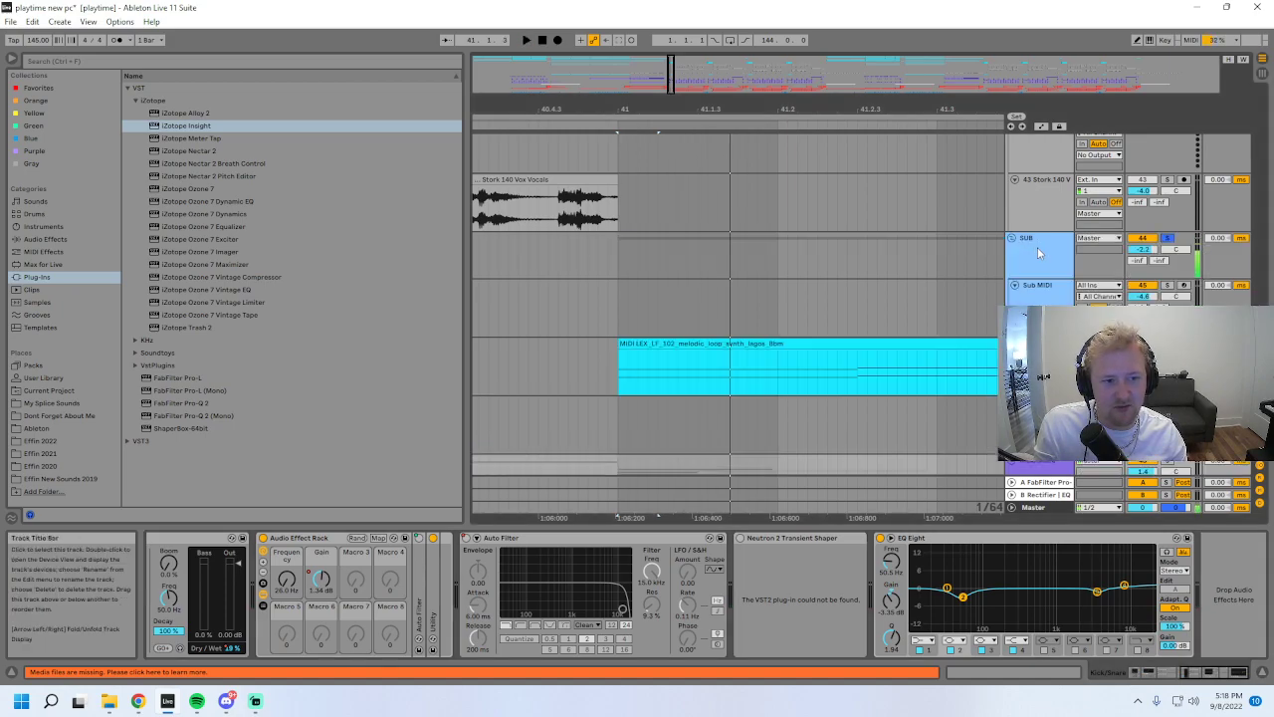
left_click(1039, 248)
key("space")
left_click_drag(673, 109, 673, 40)
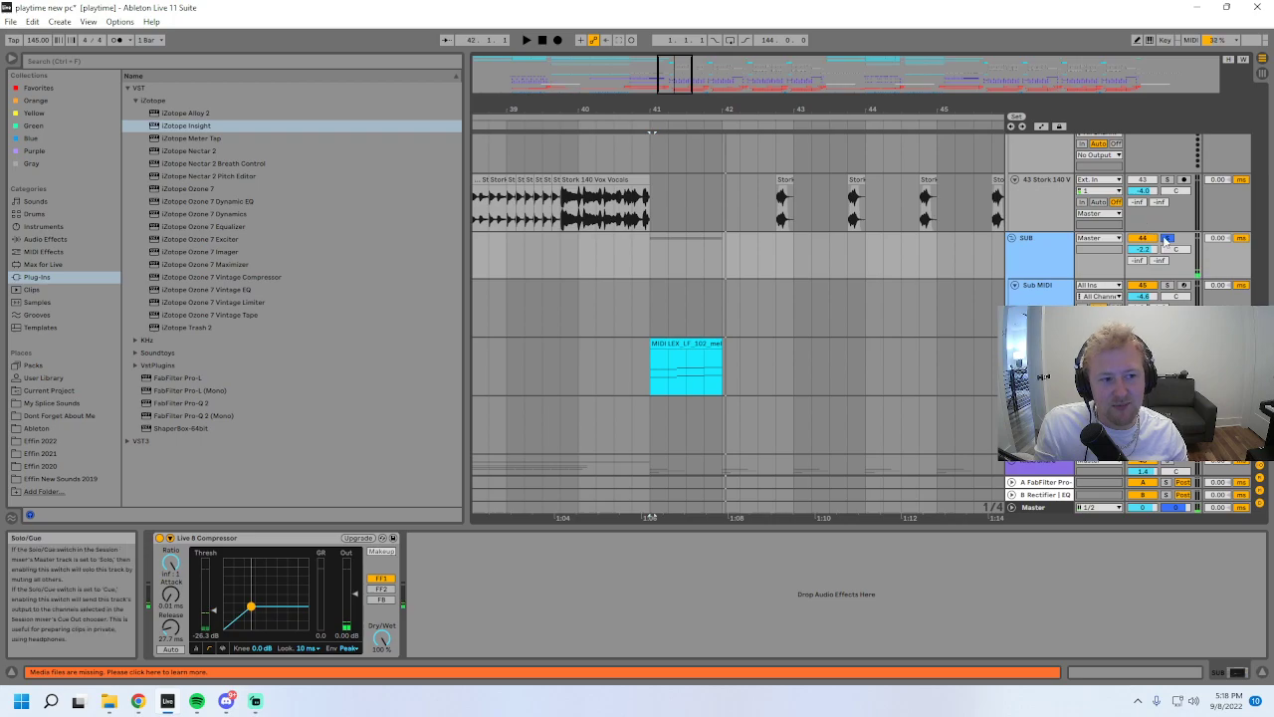
- Play the 34 Operator track soloed from bar 42, review its device chain, and view the Rift Neuro Tone2 track's chain
scroll(944, 368, "up", 8)
scroll(942, 365, "up", 3)
left_click(1038, 286)
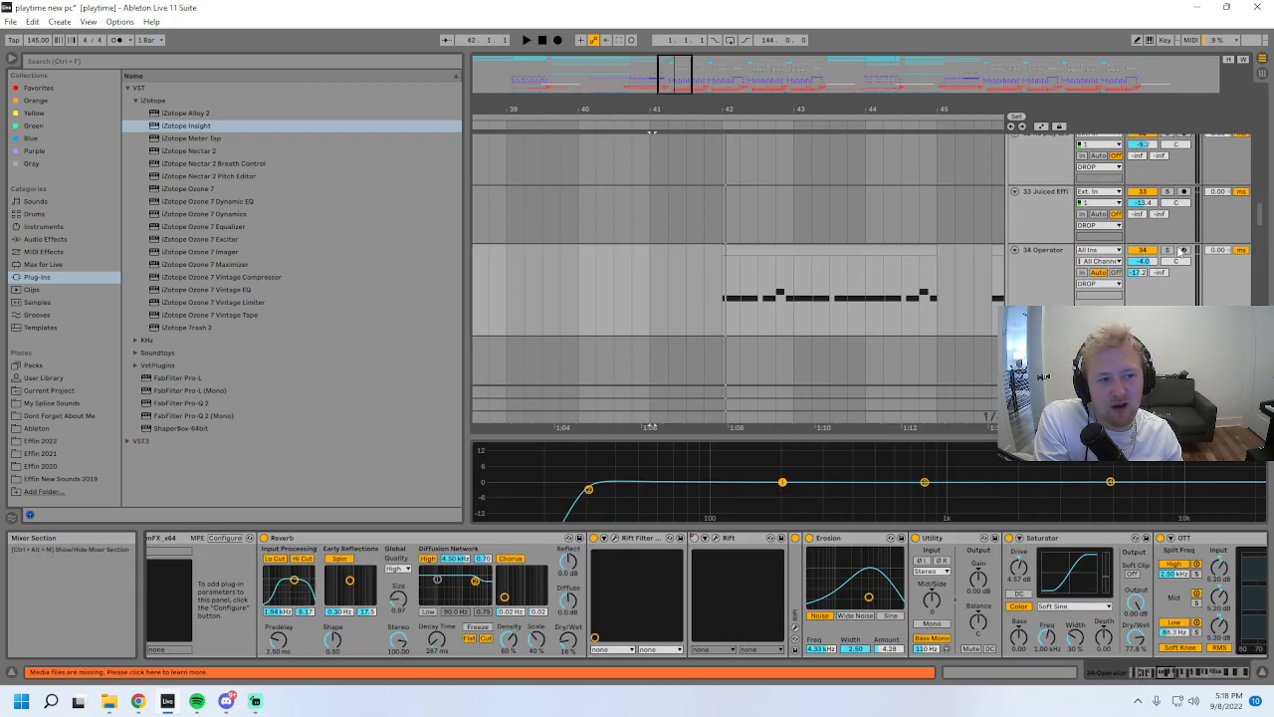
left_click(1168, 250)
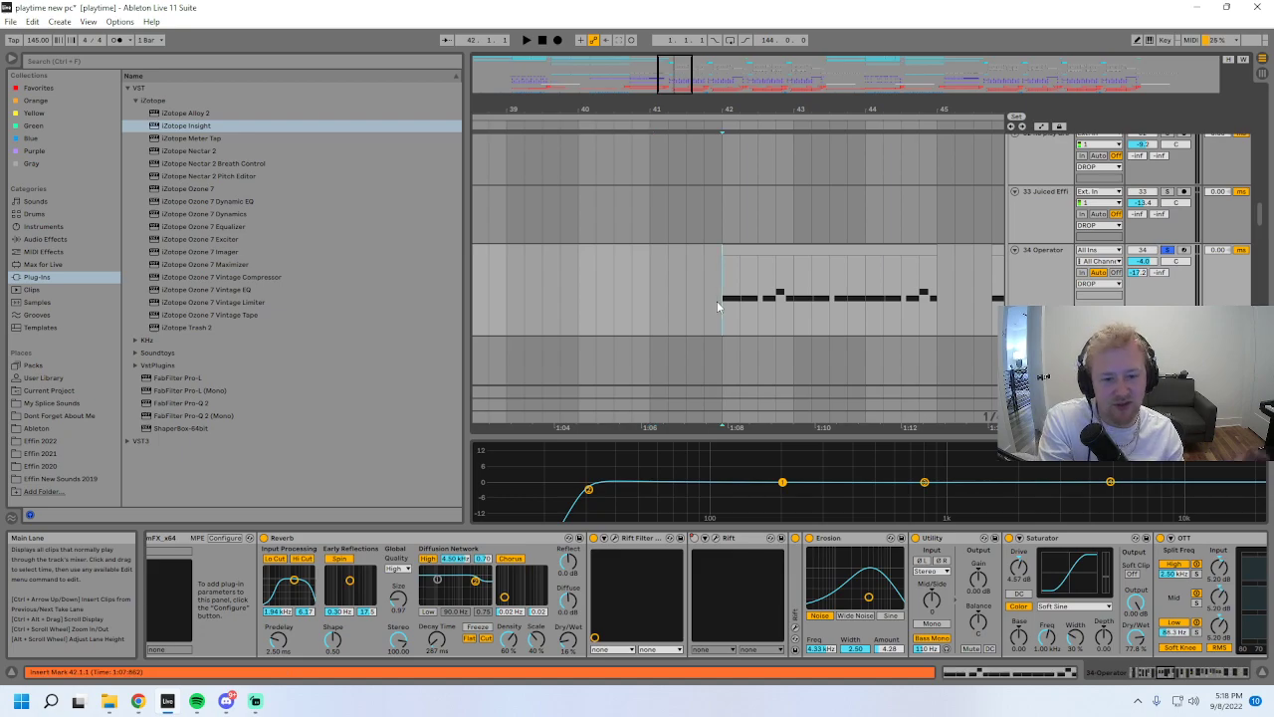
key("space")
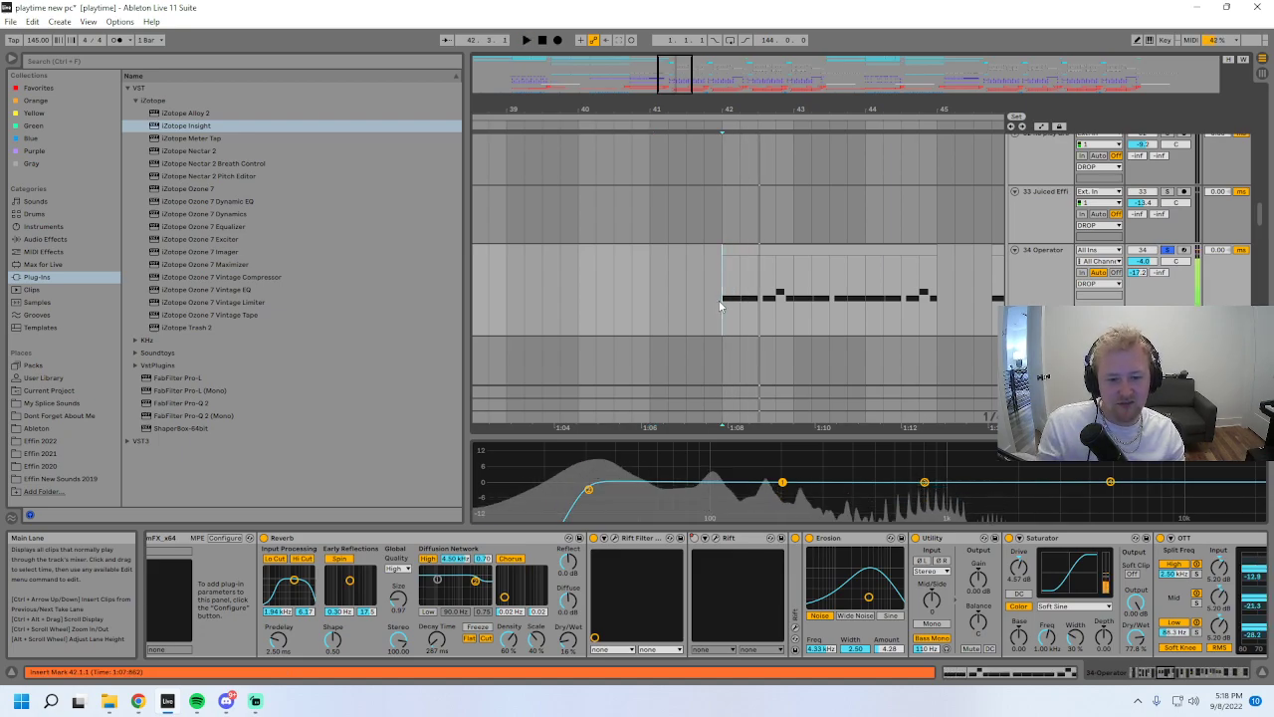
left_click(1170, 674)
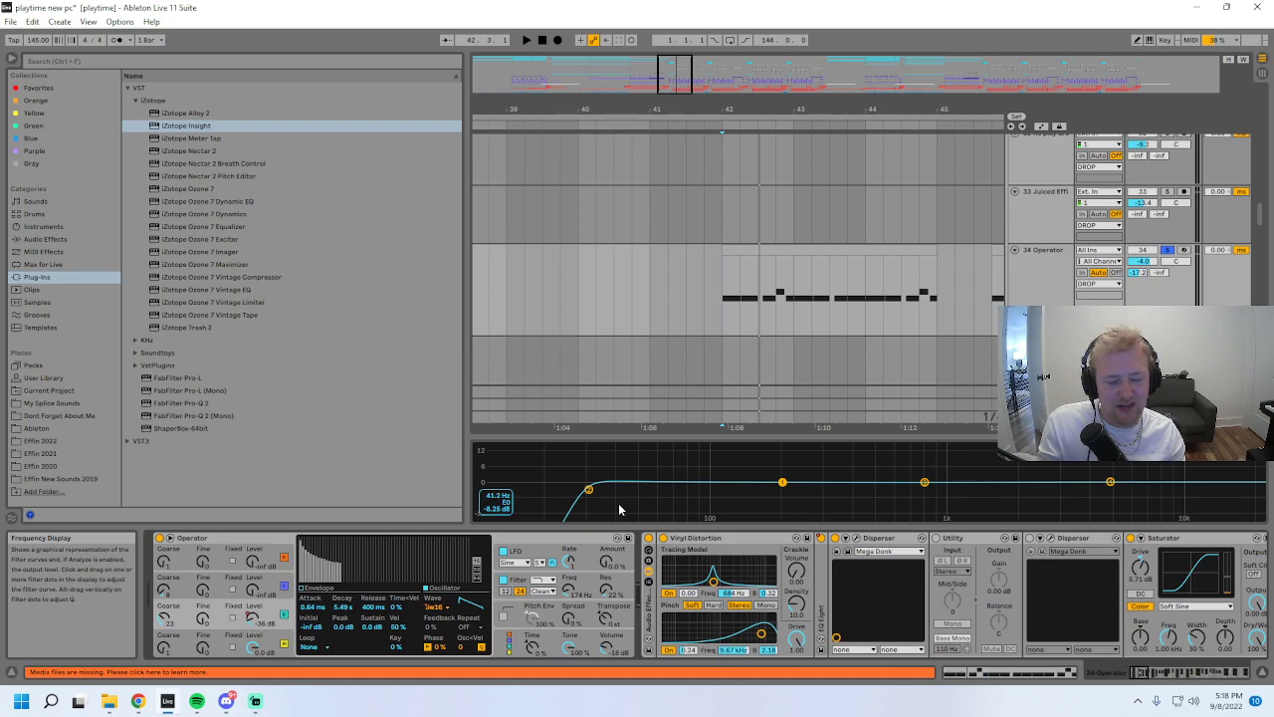
left_click(1168, 250)
left_click(1043, 376)
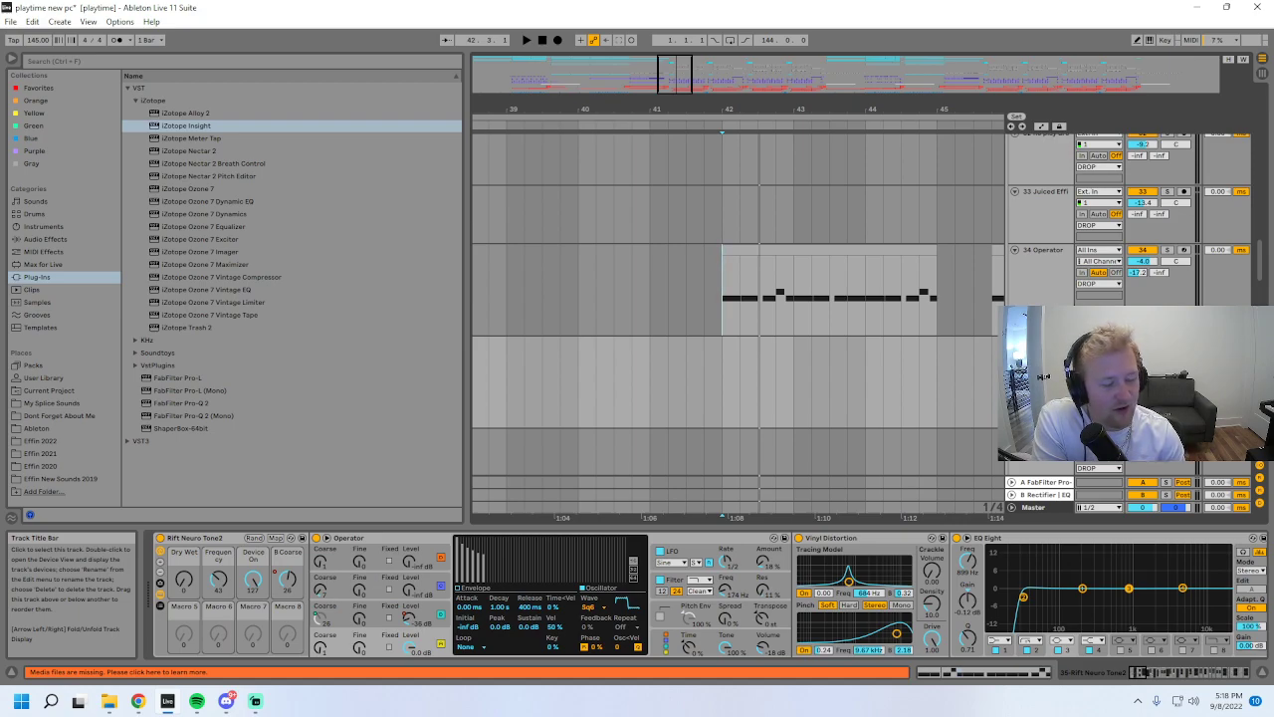
- Scan the whole arrangement's tracks from the synths down to the Stork 140 vocals and the SUB group
left_click_drag(695, 108, 671, 25)
left_click_drag(1260, 278, 1243, 235)
scroll(1244, 234, "up", 10)
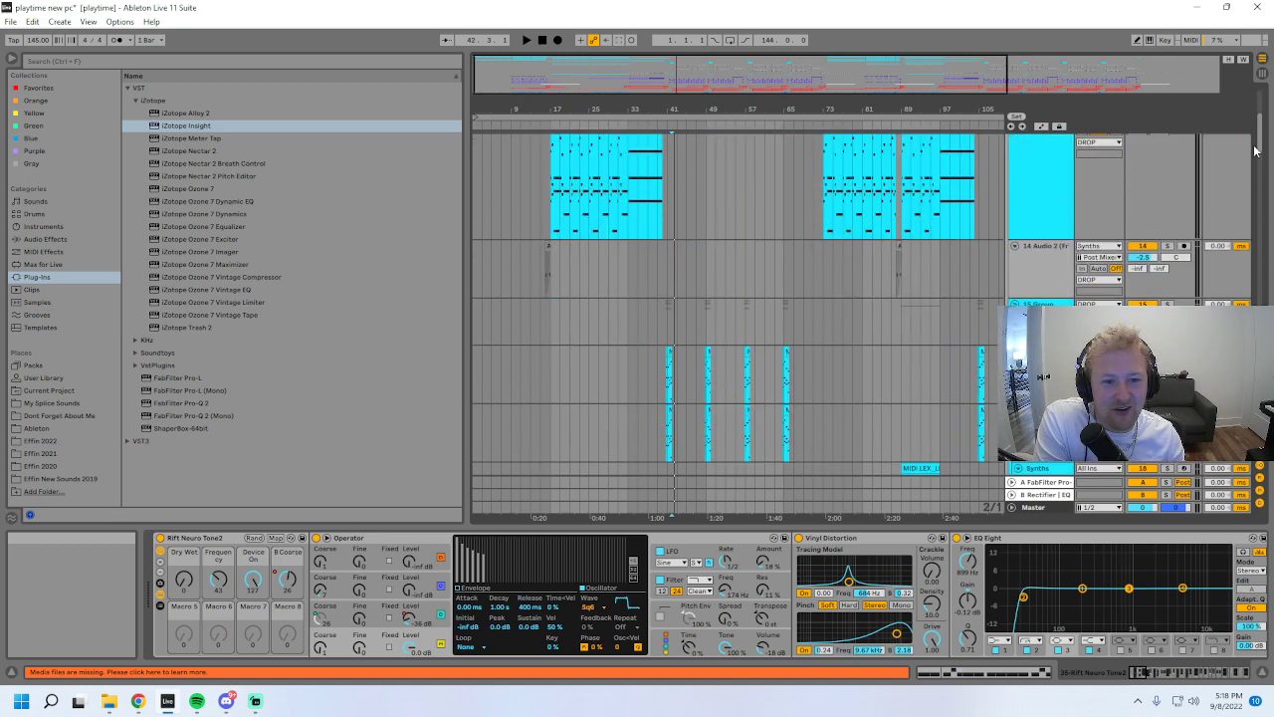
left_click(1012, 187)
scroll(1011, 189, "down", 10)
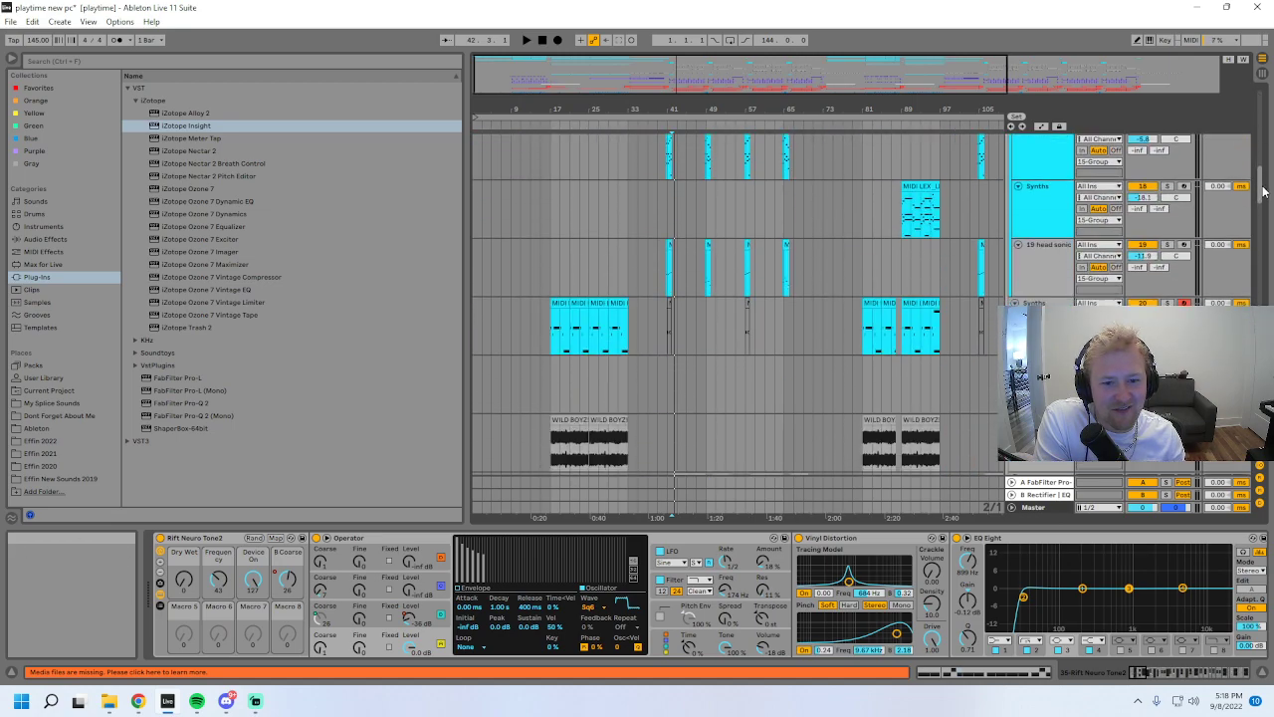
scroll(737, 308, "down", 7)
scroll(737, 308, "up", 4)
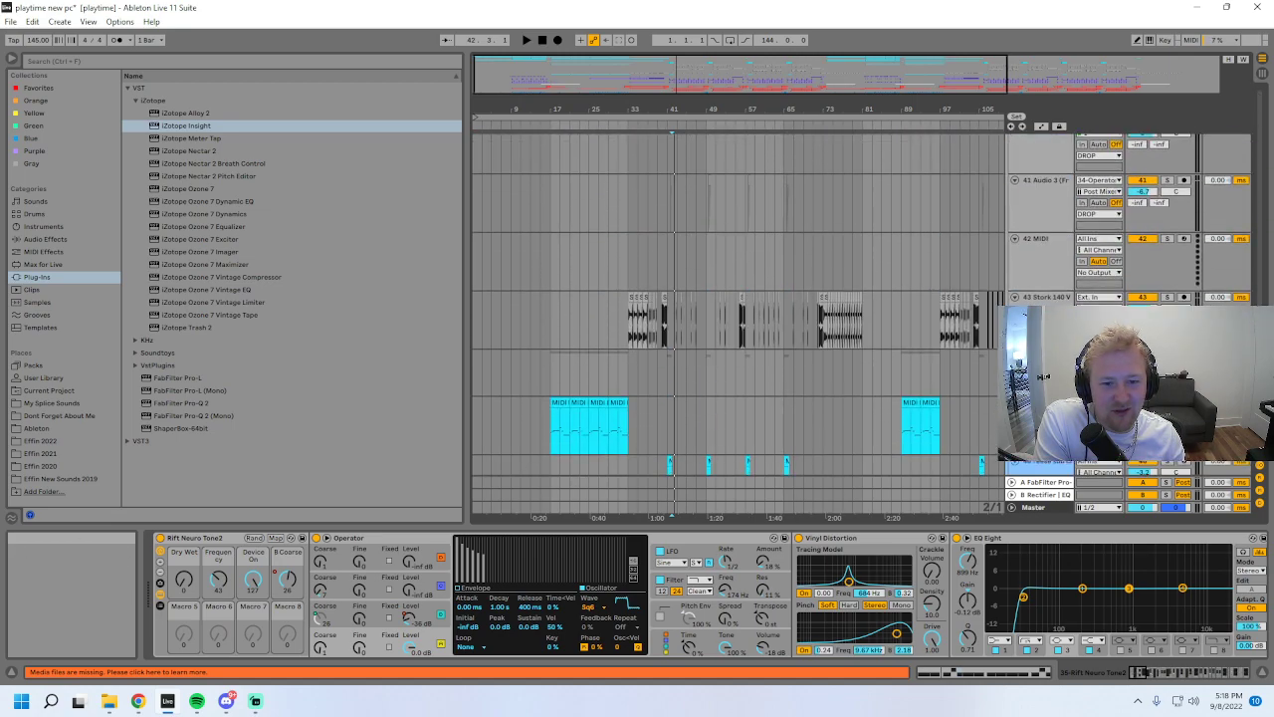
scroll(737, 309, "down", 2)
left_click_drag(804, 94, 804, 169)
left_click_drag(677, 110, 396, 196)
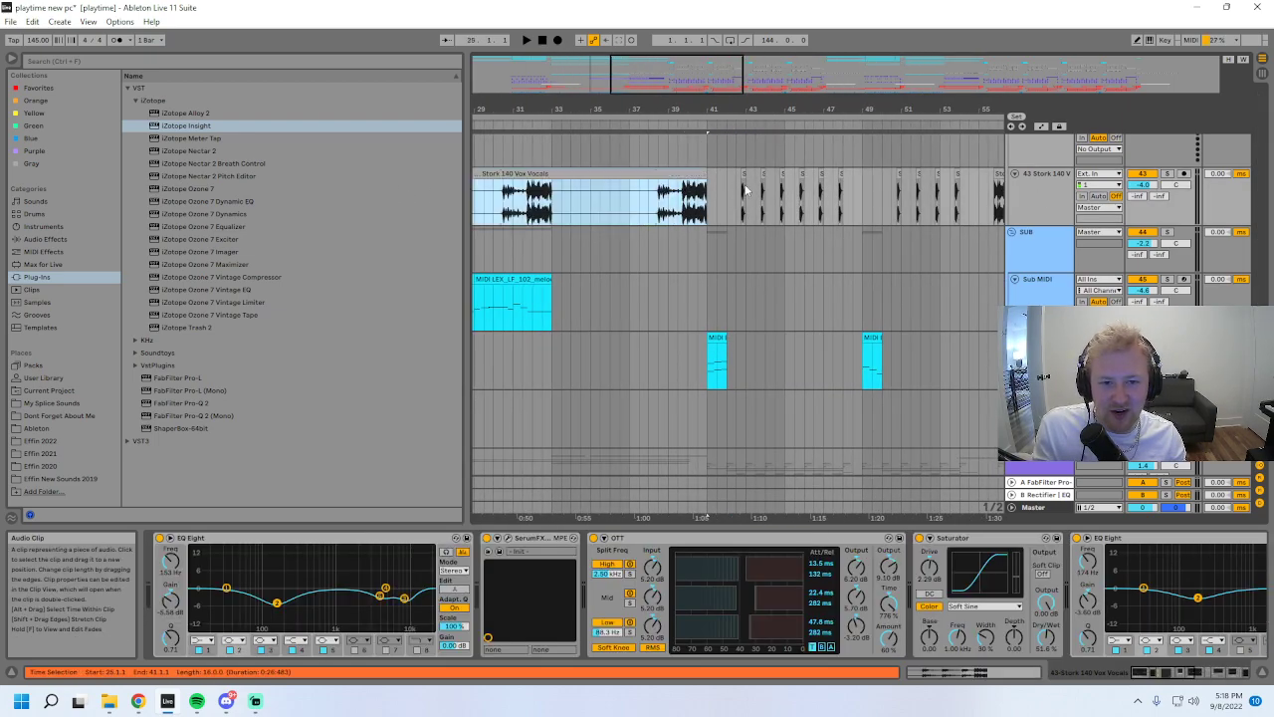
scroll(658, 160, "up", 3)
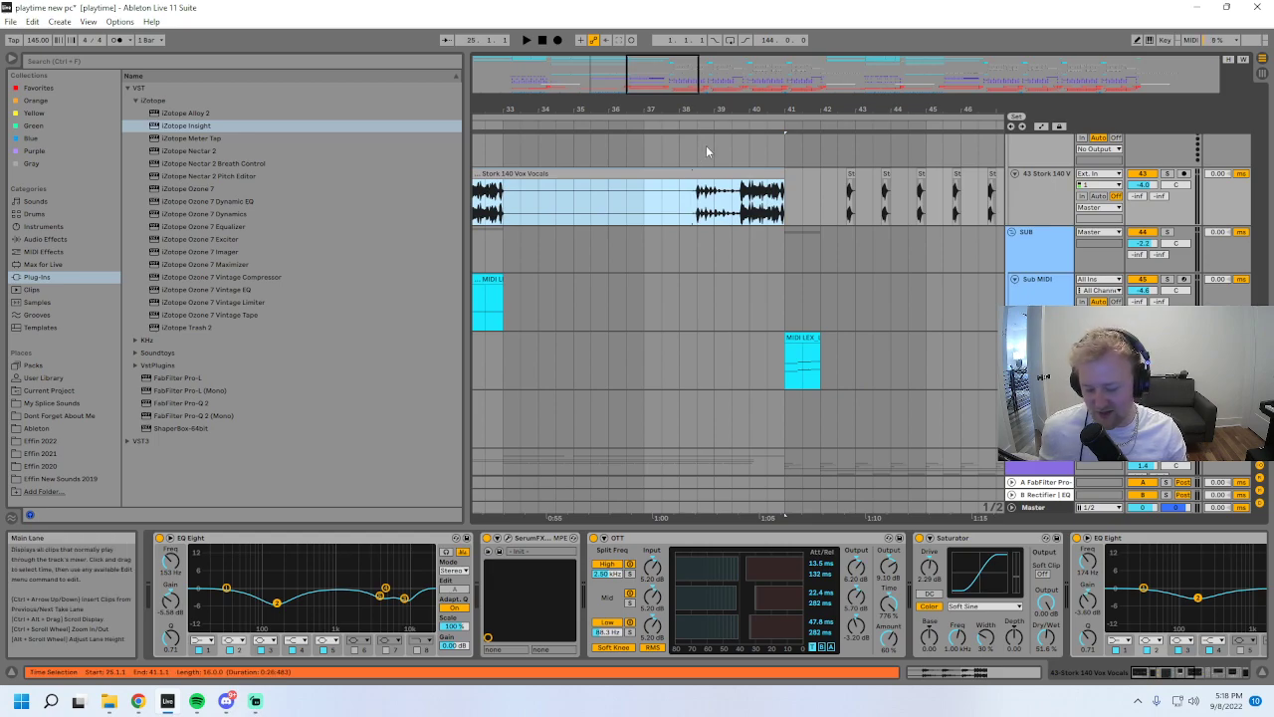
key("ctrl+z")
- Play the Stork 140 Vox Vocals track soloed from bar 39.3, examine its clip before bar 41, and unsolo the track
left_click(737, 211)
left_click(1168, 174)
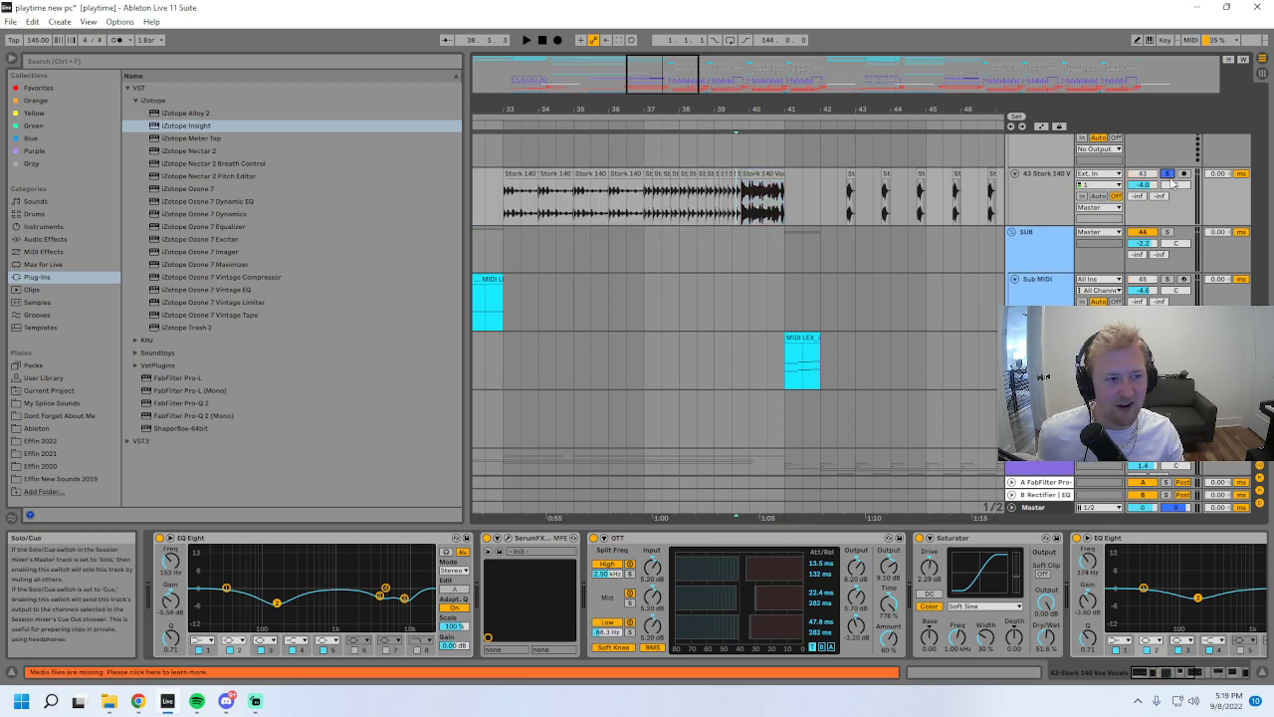
scroll(662, 103, "up", 2)
left_click(735, 207)
key("space")
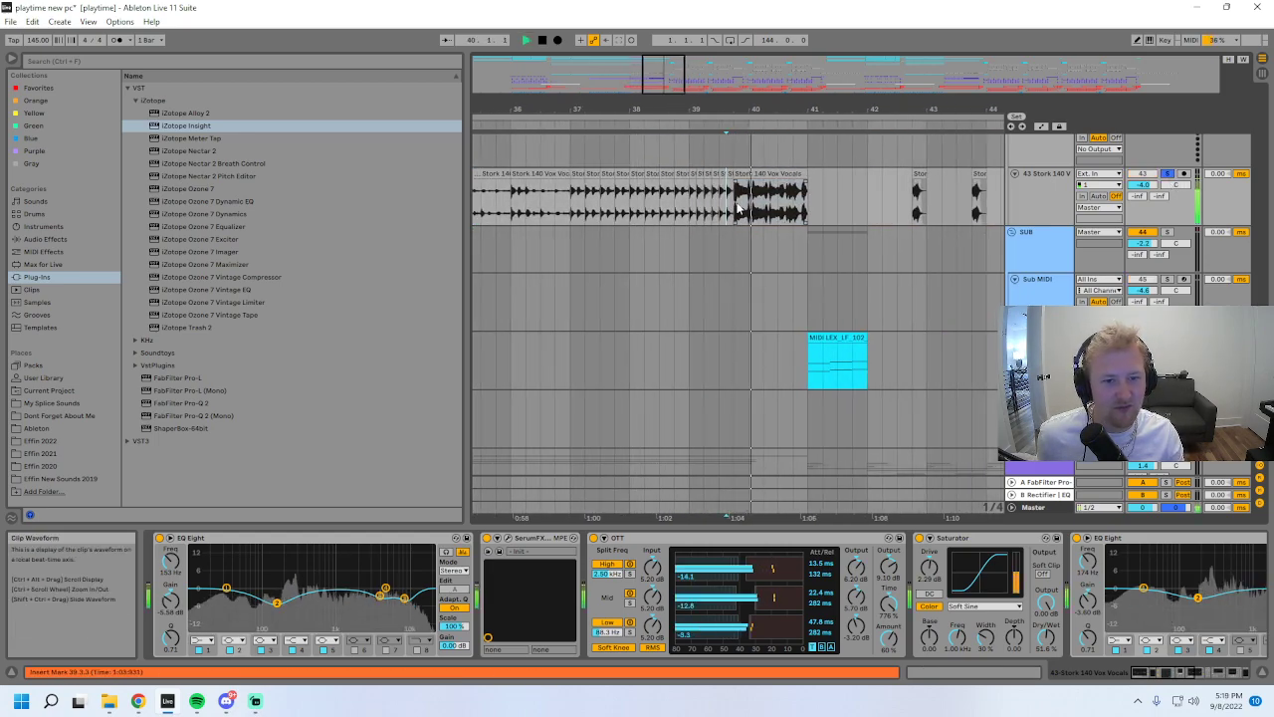
double_click(736, 207)
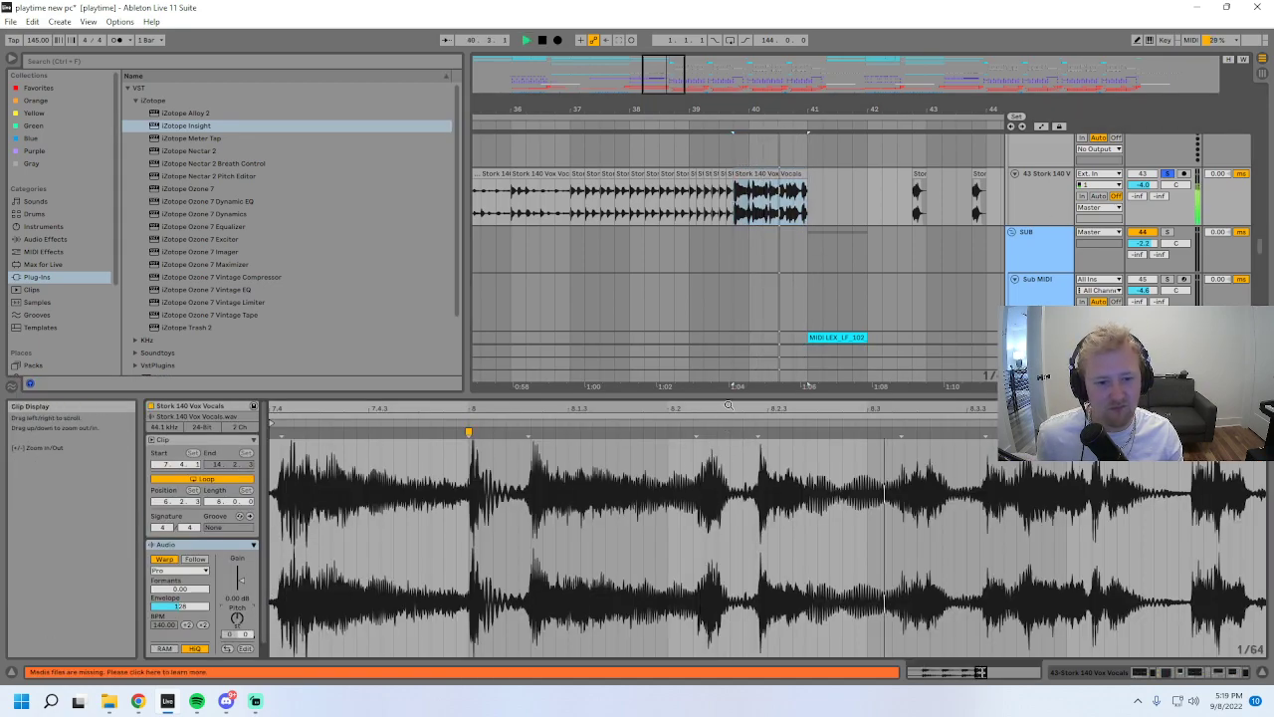
key("space")
left_click(1167, 173)
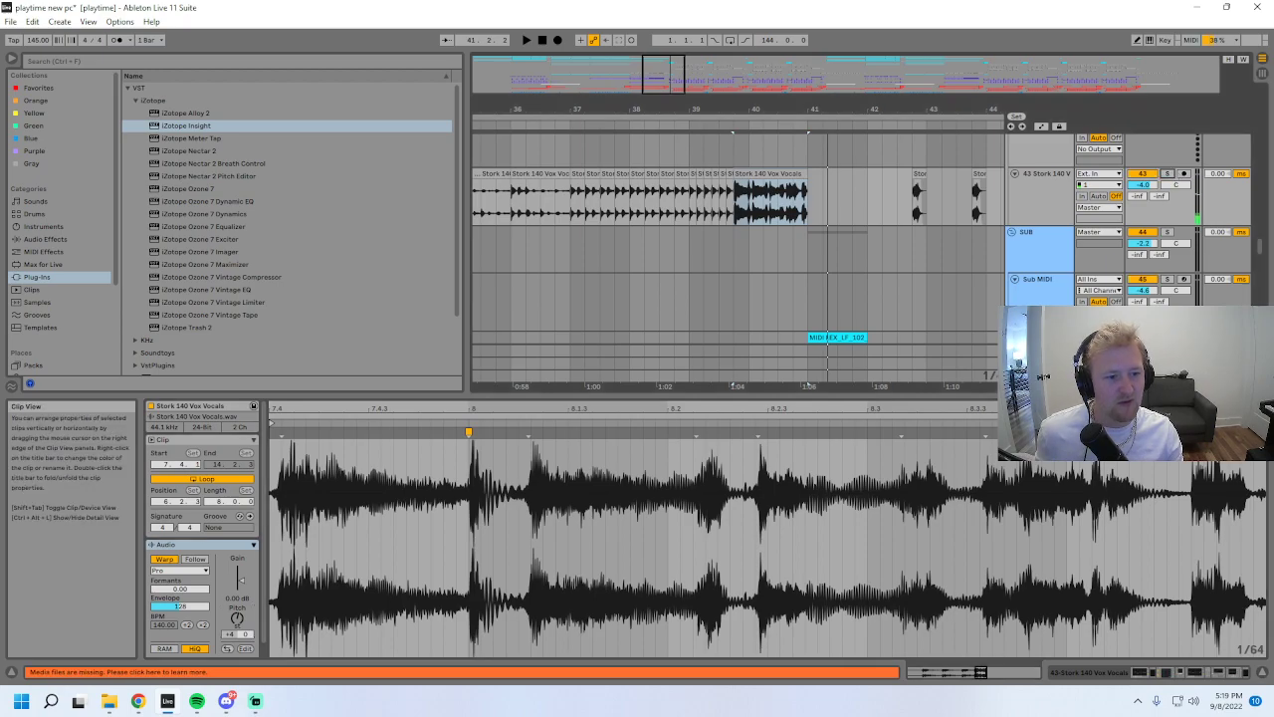
- View the Master chain, then return to the Kick/Snare group's device chain
double_click(1040, 376)
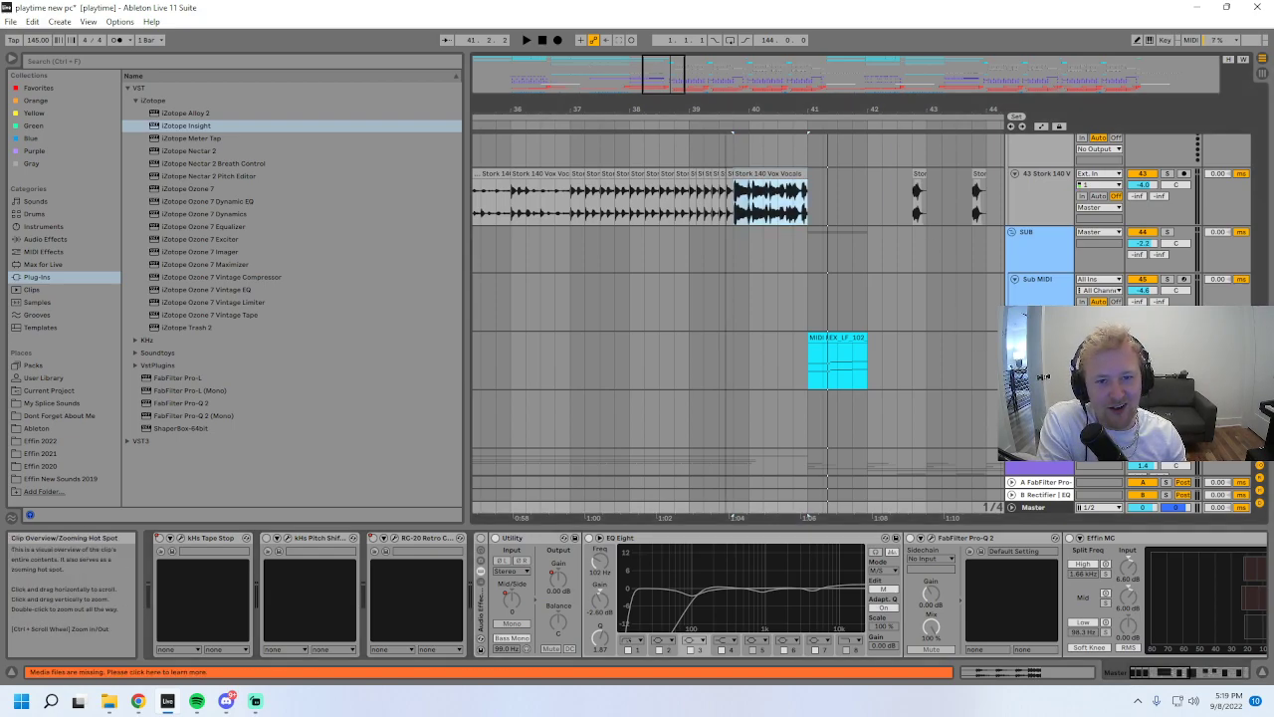
scroll(775, 275, "down", 5)
scroll(776, 275, "up", 2)
scroll(775, 276, "down", 3)
left_click(1016, 281)
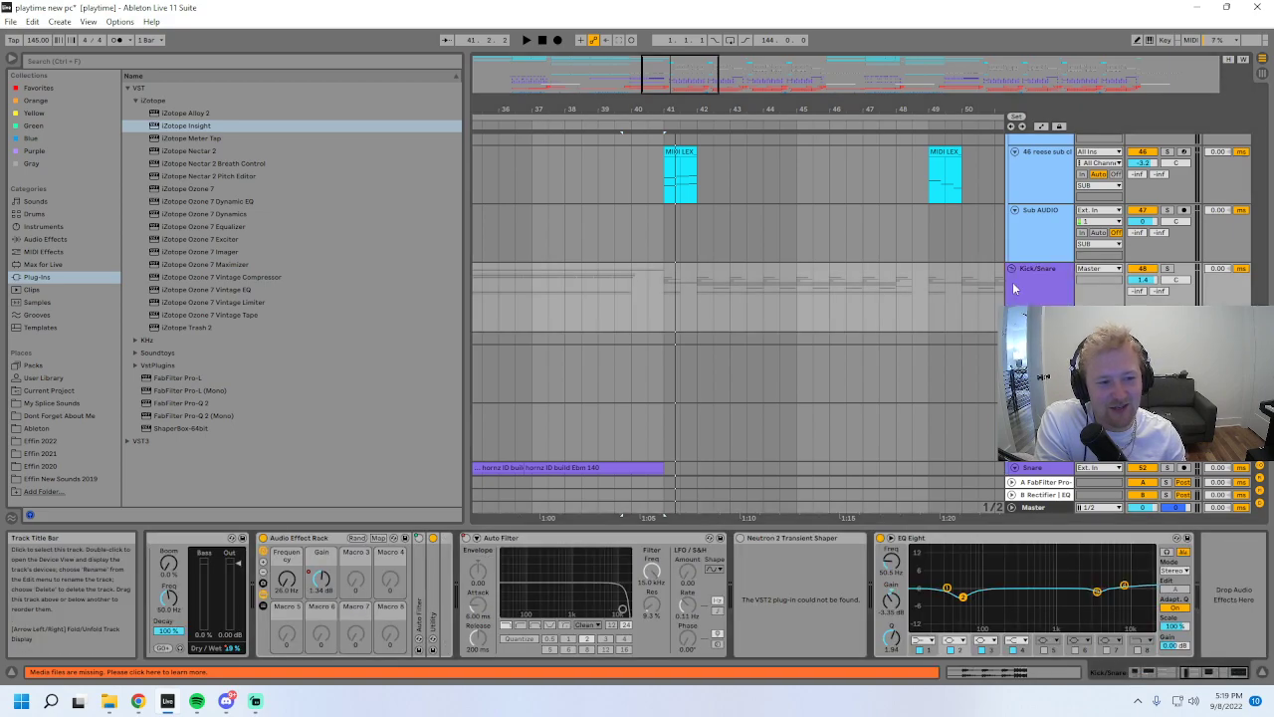
- Fold the Kick/Snare group, check the Master chain, and return to the Kick/Snare group's device chain
scroll(1026, 266, "down", 2)
left_click(1012, 188)
scroll(985, 175, "down", 5)
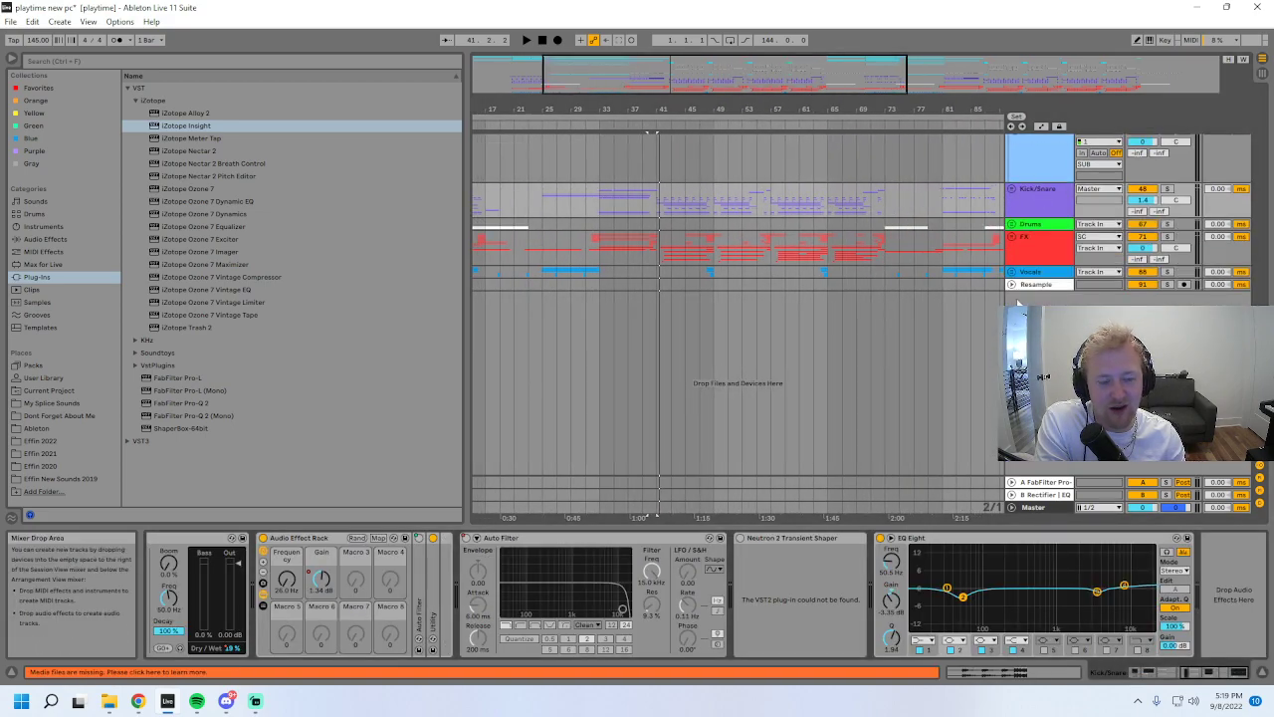
left_click(1037, 506)
left_click(1050, 199)
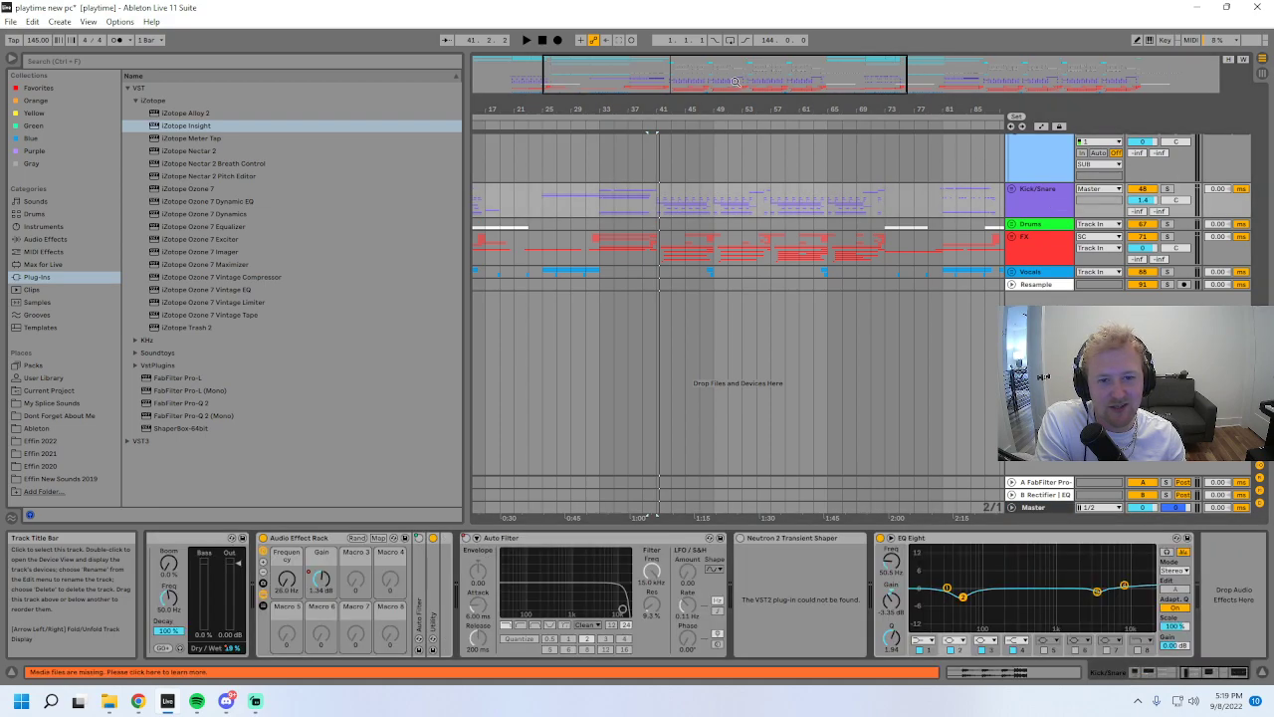
- Zoom out to the full song and narrow the browser to give the arrangement more width
double_click(730, 76)
left_click_drag(1262, 460, 1261, 99)
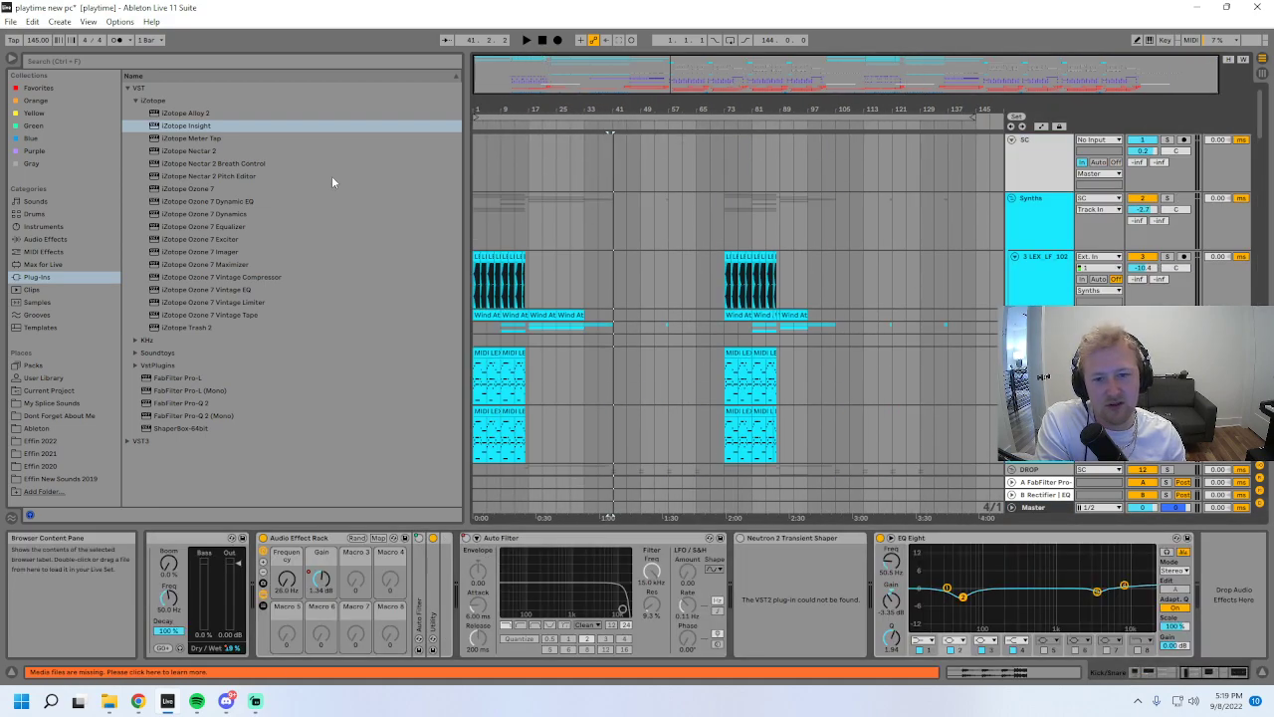
left_click(10, 21)
left_click(543, 65)
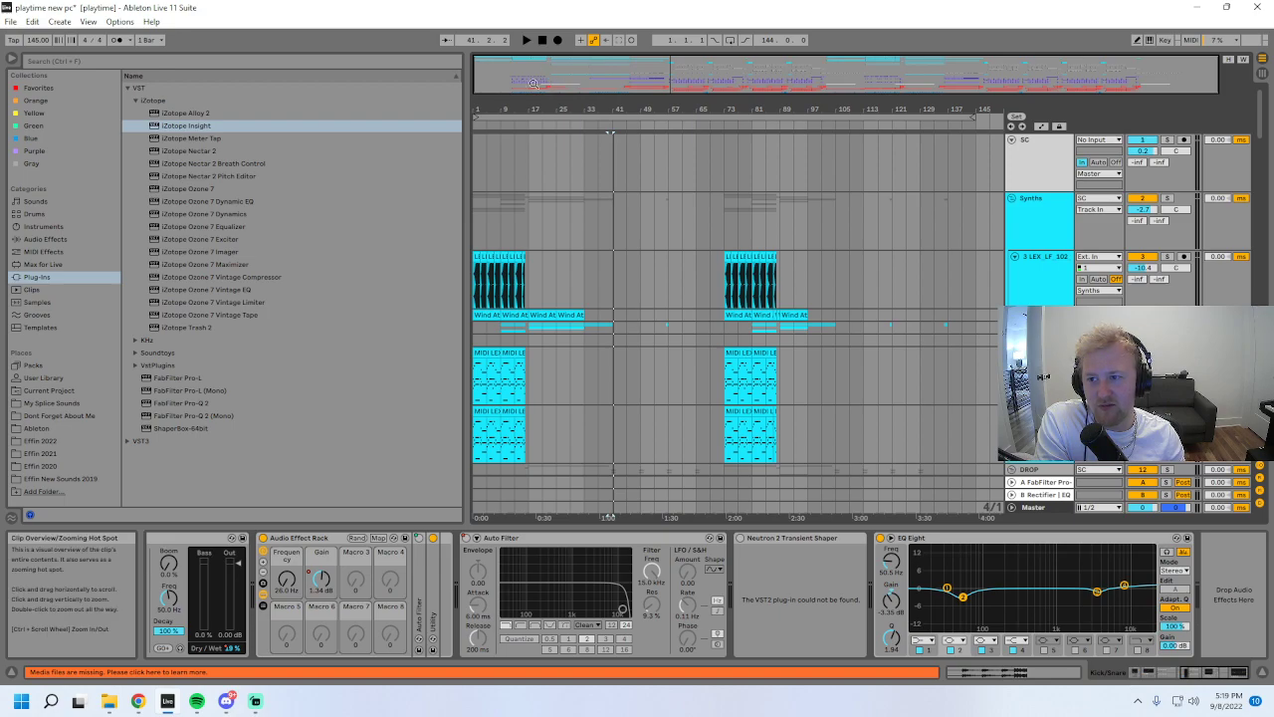
left_click_drag(465, 130, 329, 124)
left_click_drag(382, 78, 383, 157)
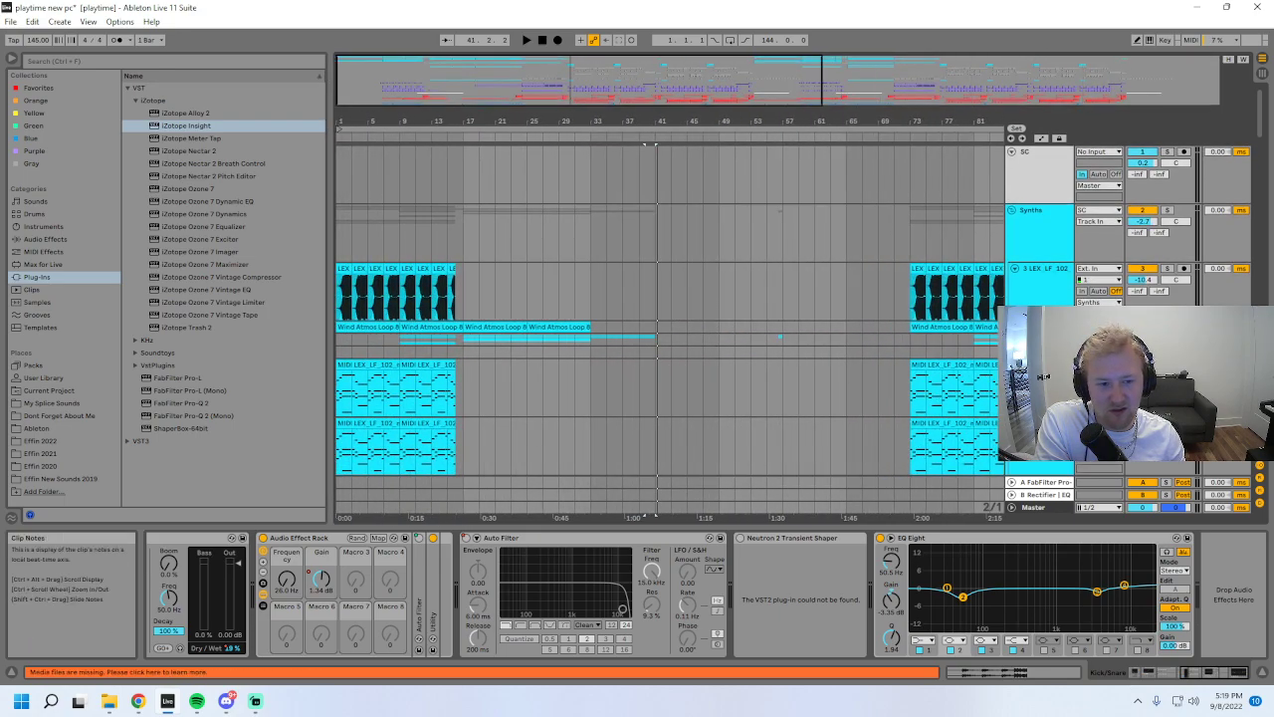
- Look over the full-length arrangement from the synth tracks down to the SUB, Kick/Snare and FX groups
left_click(1015, 339)
scroll(936, 368, "down", 3)
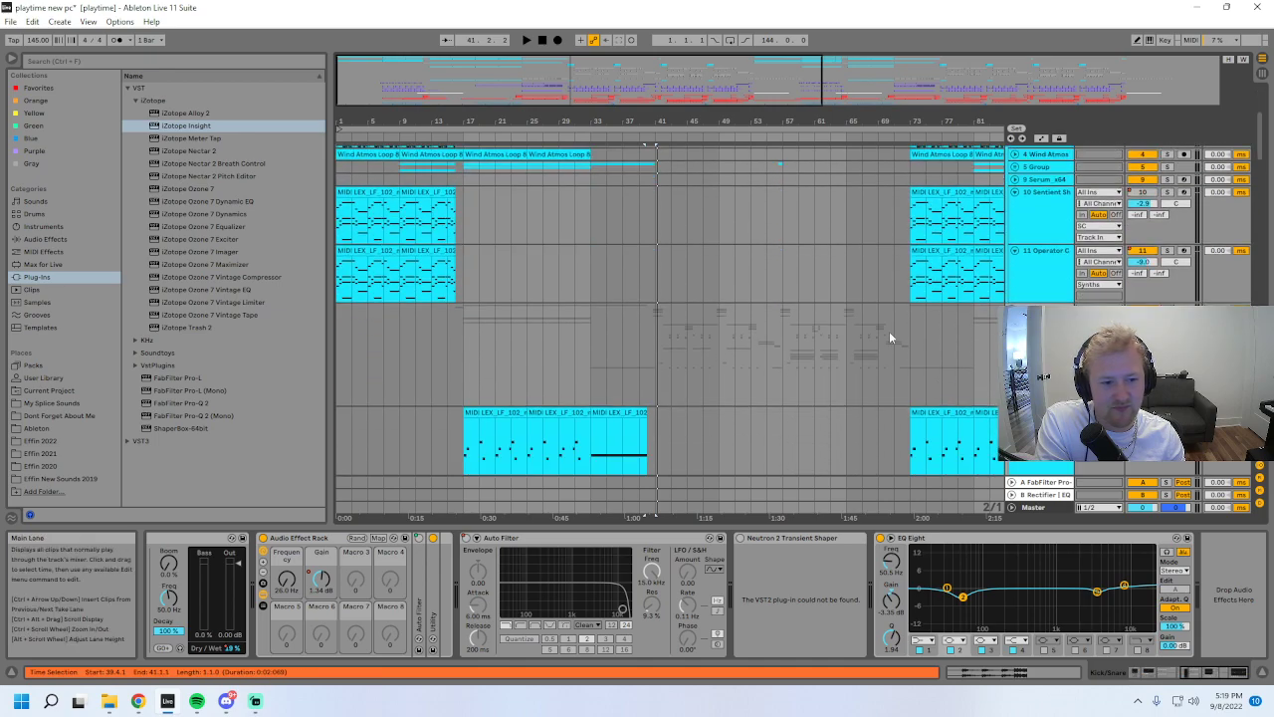
left_click(1243, 59)
left_click_drag(1260, 155, 1258, 348)
mouse_move(940, 90)
left_mouse_down()
mouse_move(940, 149)
mouse_move(940, 89)
left_mouse_up()
left_click_drag(1259, 348, 1258, 431)
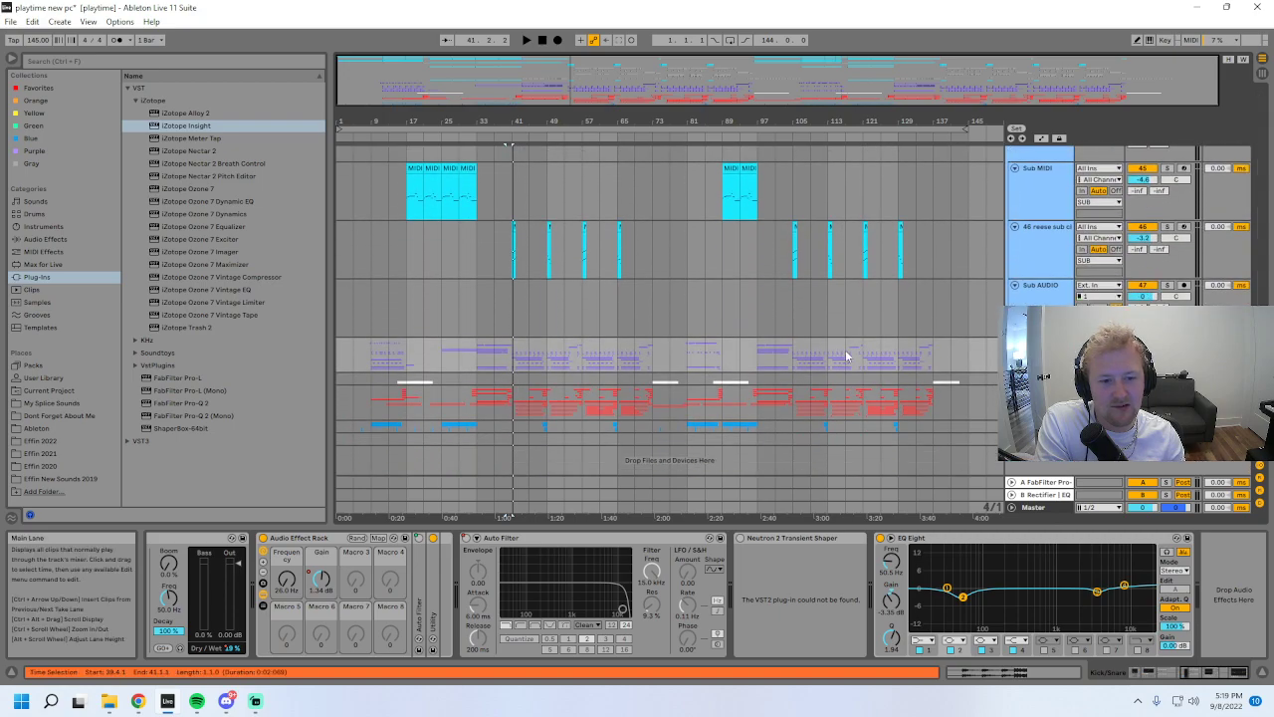
- Unfold the FX group, look through its audio tracks, and fold the group again
left_click(1014, 392)
scroll(669, 311, "down", 10)
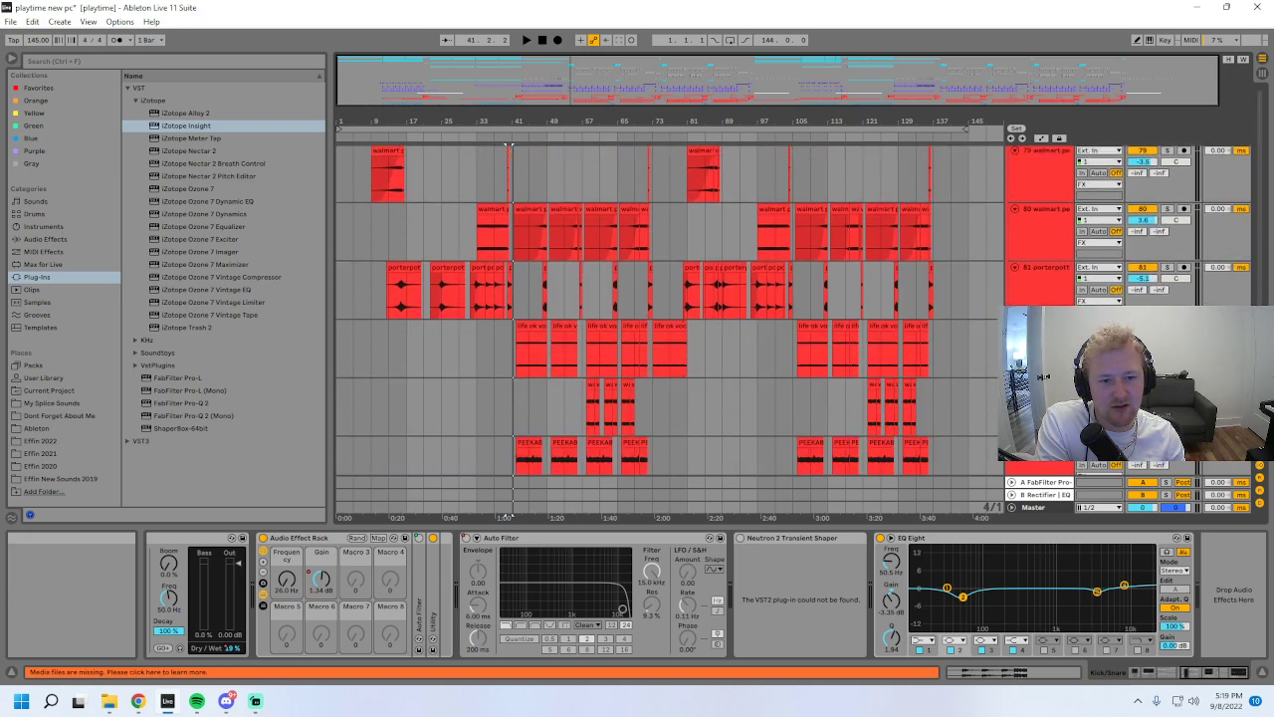
scroll(669, 311, "up", 10)
scroll(670, 310, "down", 10)
scroll(1042, 377, "up", 10)
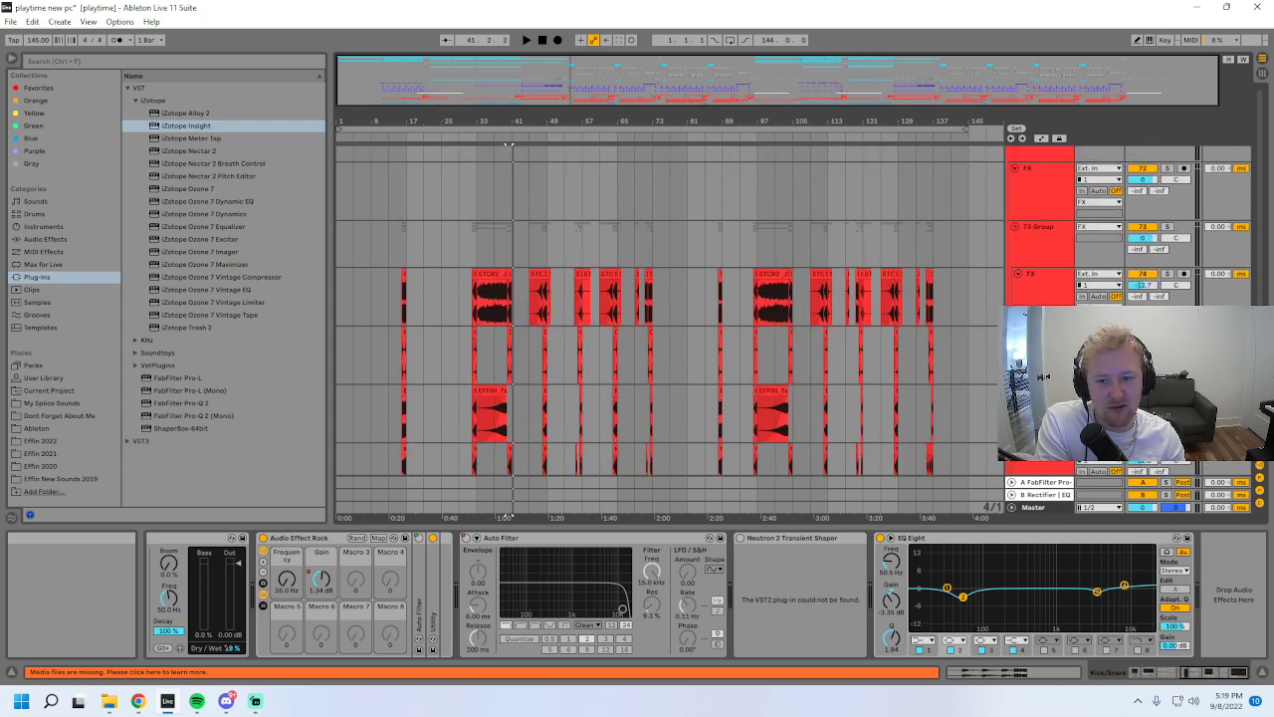
scroll(1013, 249, "up", 10)
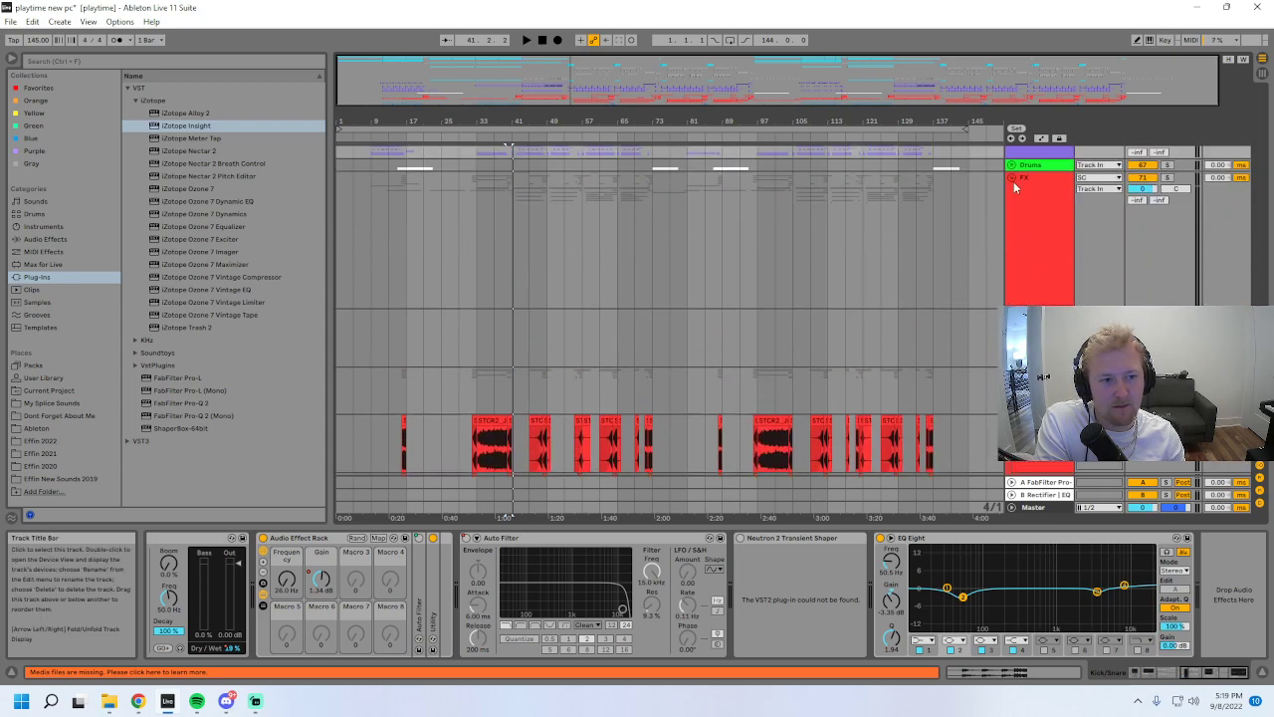
left_click(1014, 181)
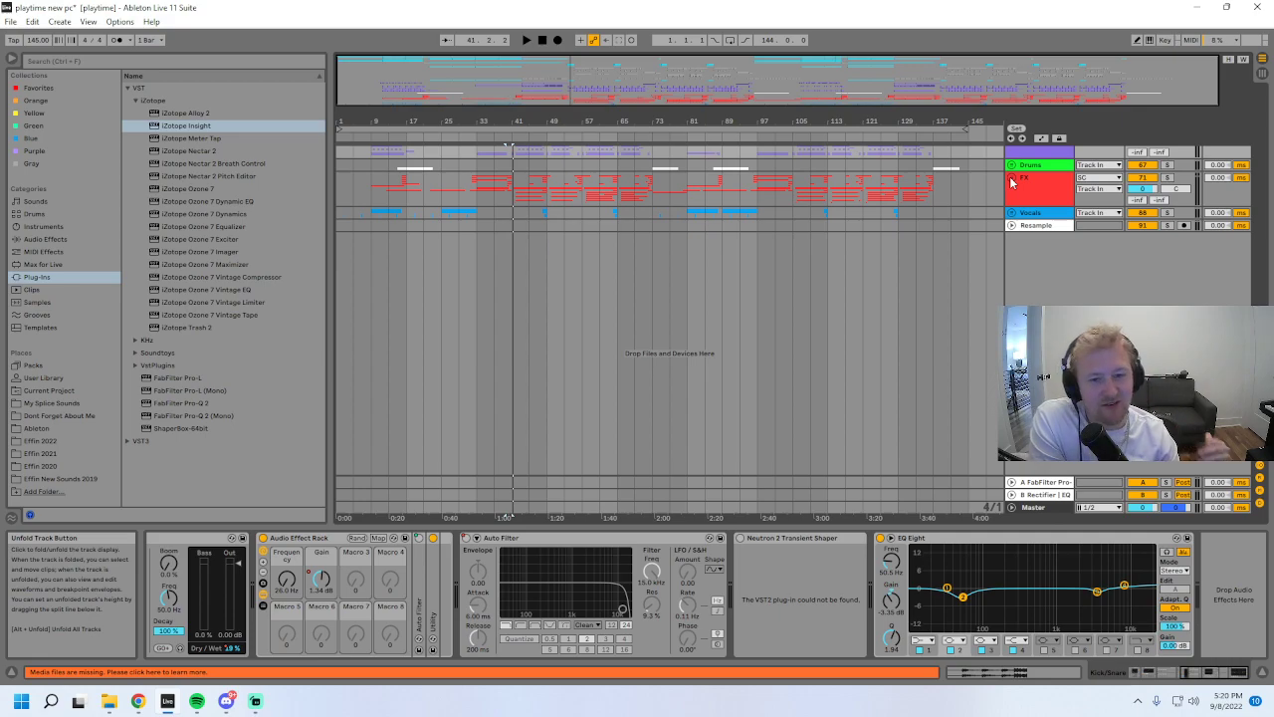
- View the FX group's device chain and look over the song's sections along the timeline
scroll(804, 298, "up", 5)
left_click(804, 308)
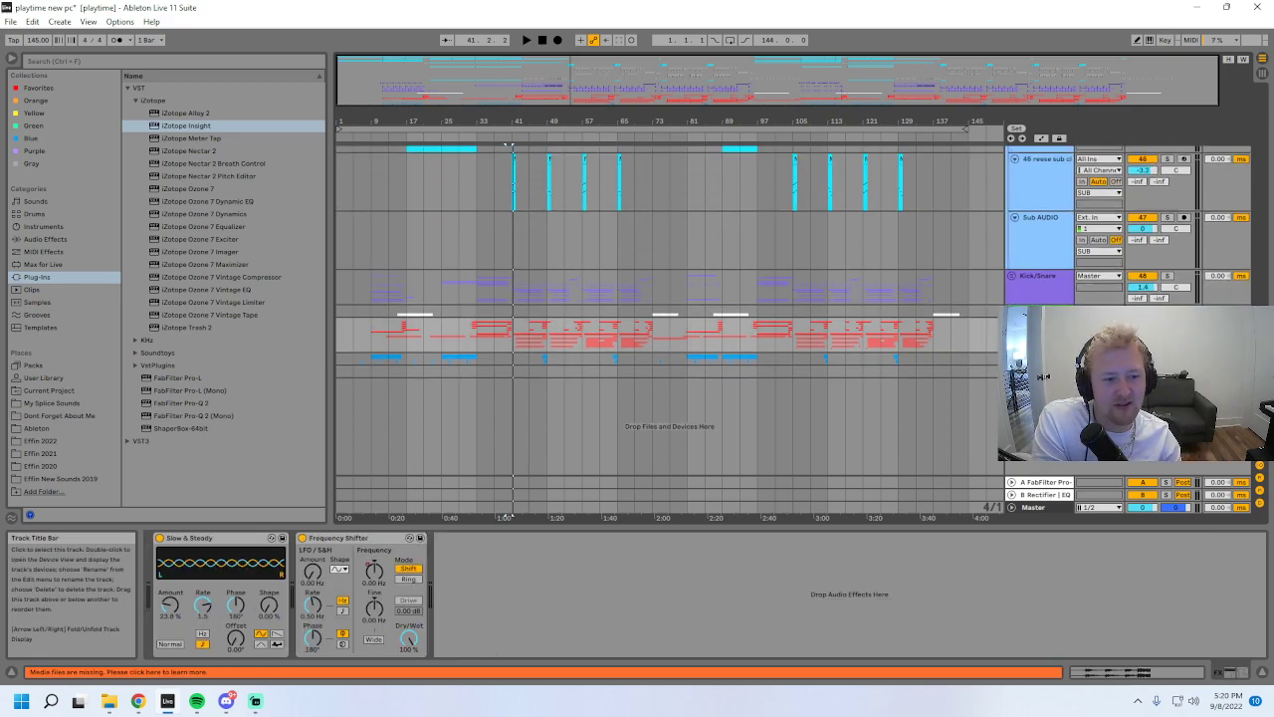
mouse_move(349, 122)
left_mouse_down()
mouse_move(345, 160)
mouse_move(342, 125)
left_mouse_up()
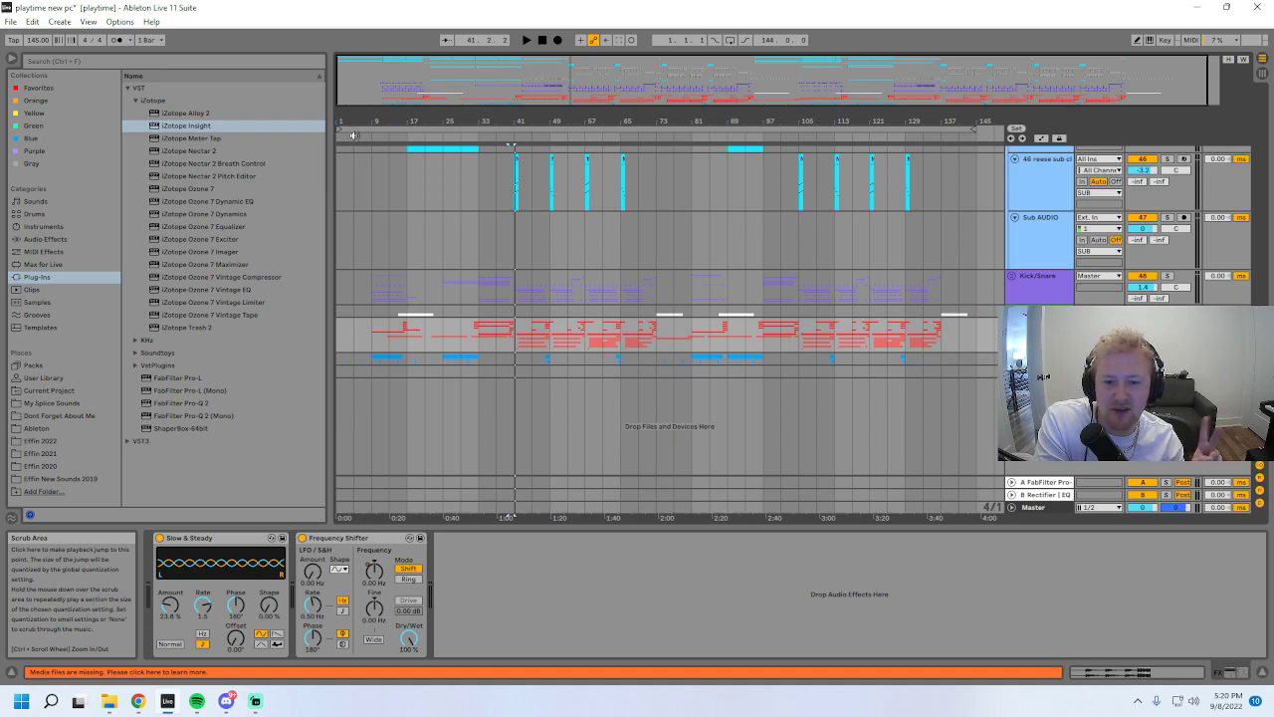
left_click_drag(438, 118, 438, 127)
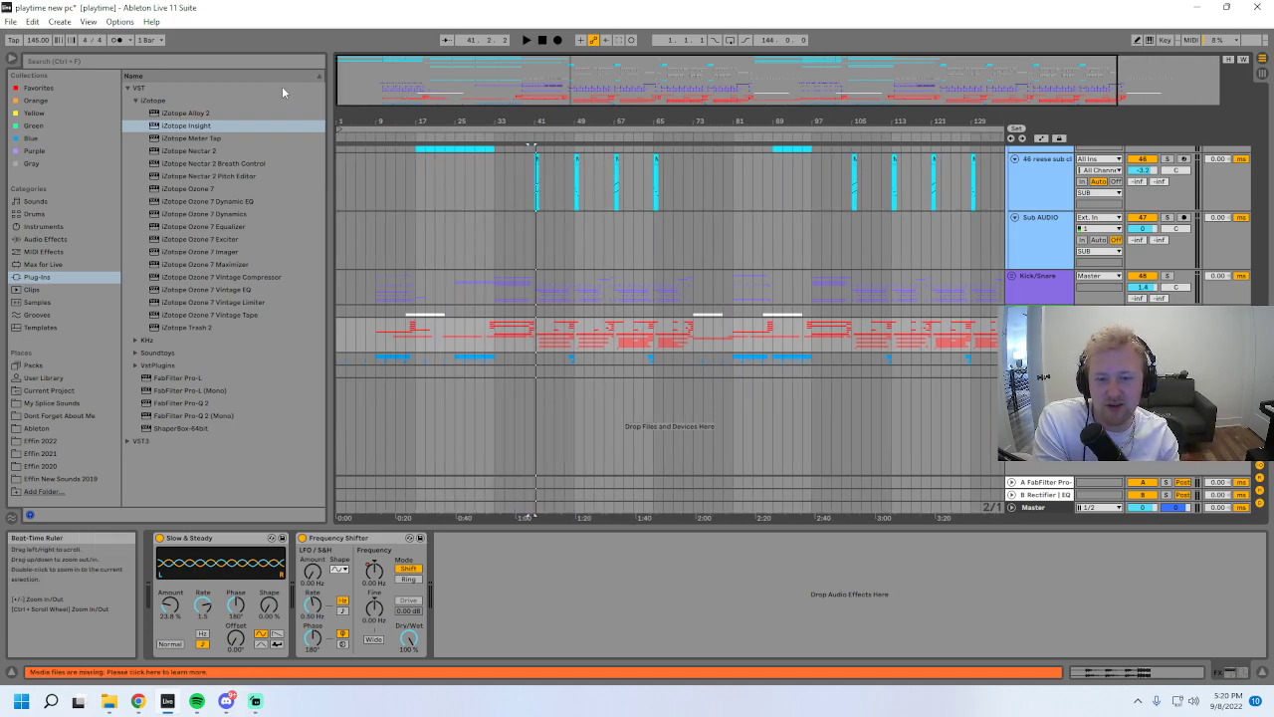
- Create a new Live Set without saving the changes to "playtime new pc"
left_click(12, 20)
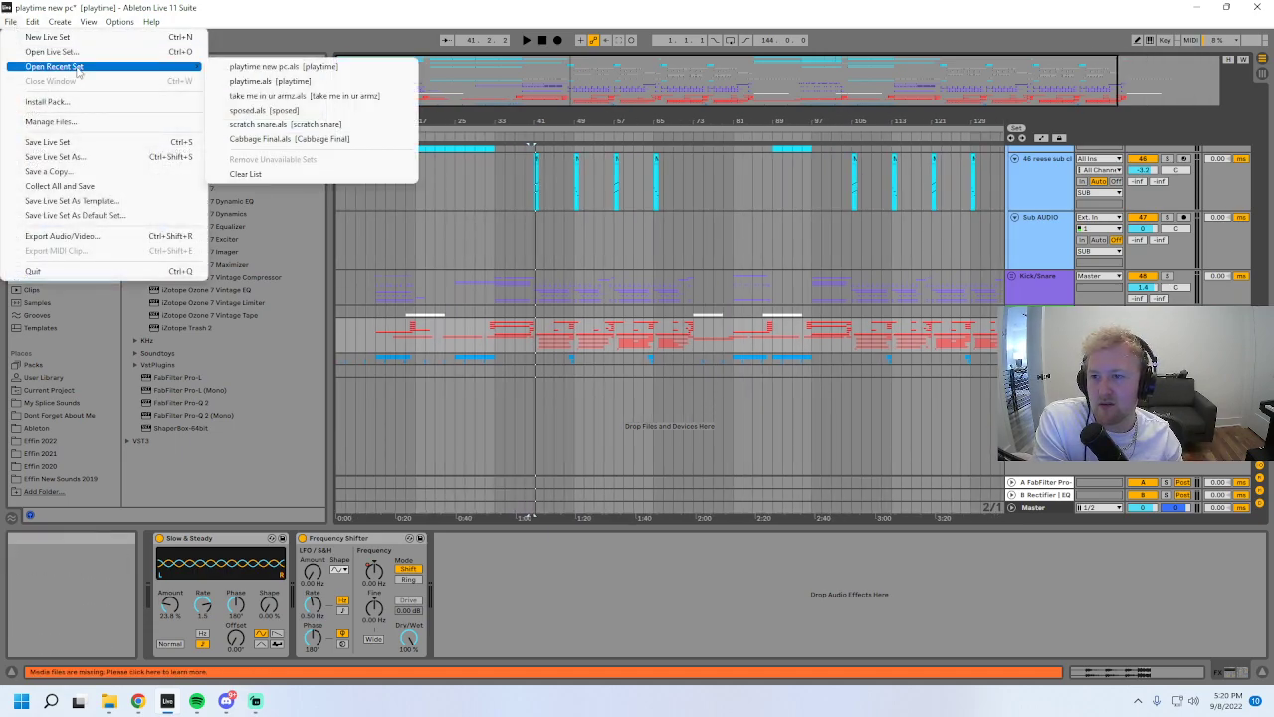
left_click(60, 37)
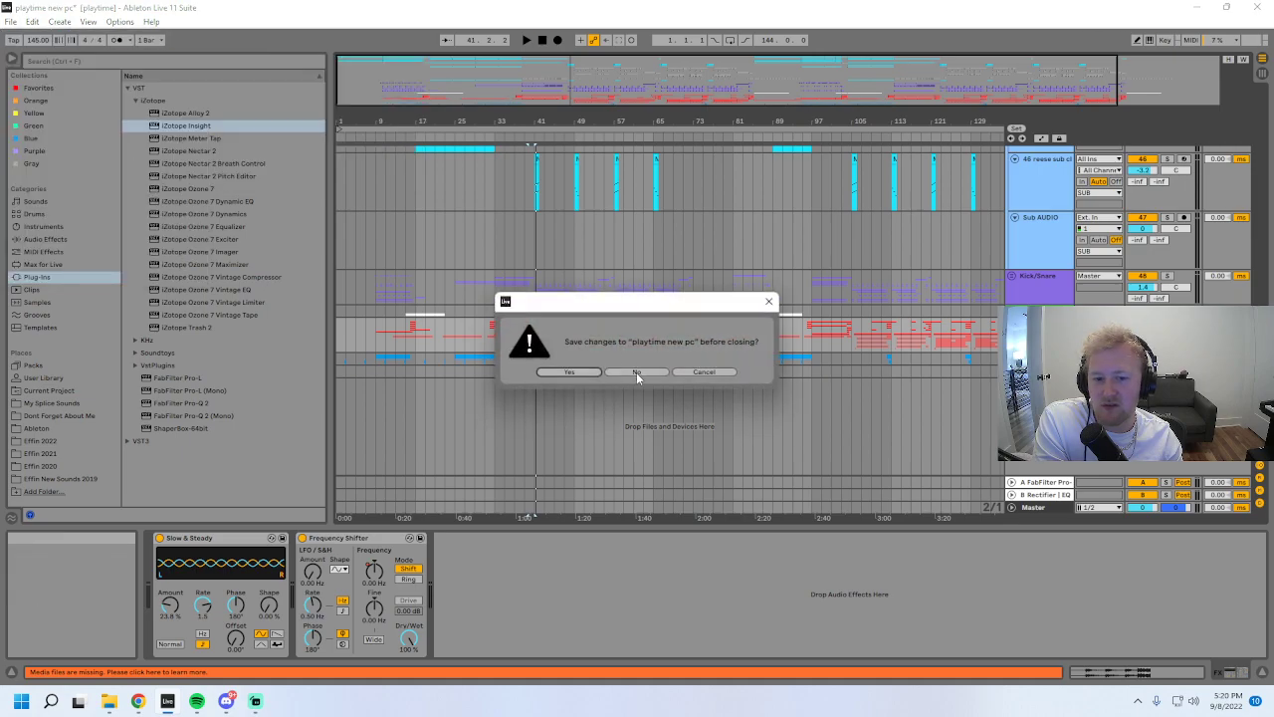
left_click(636, 372)
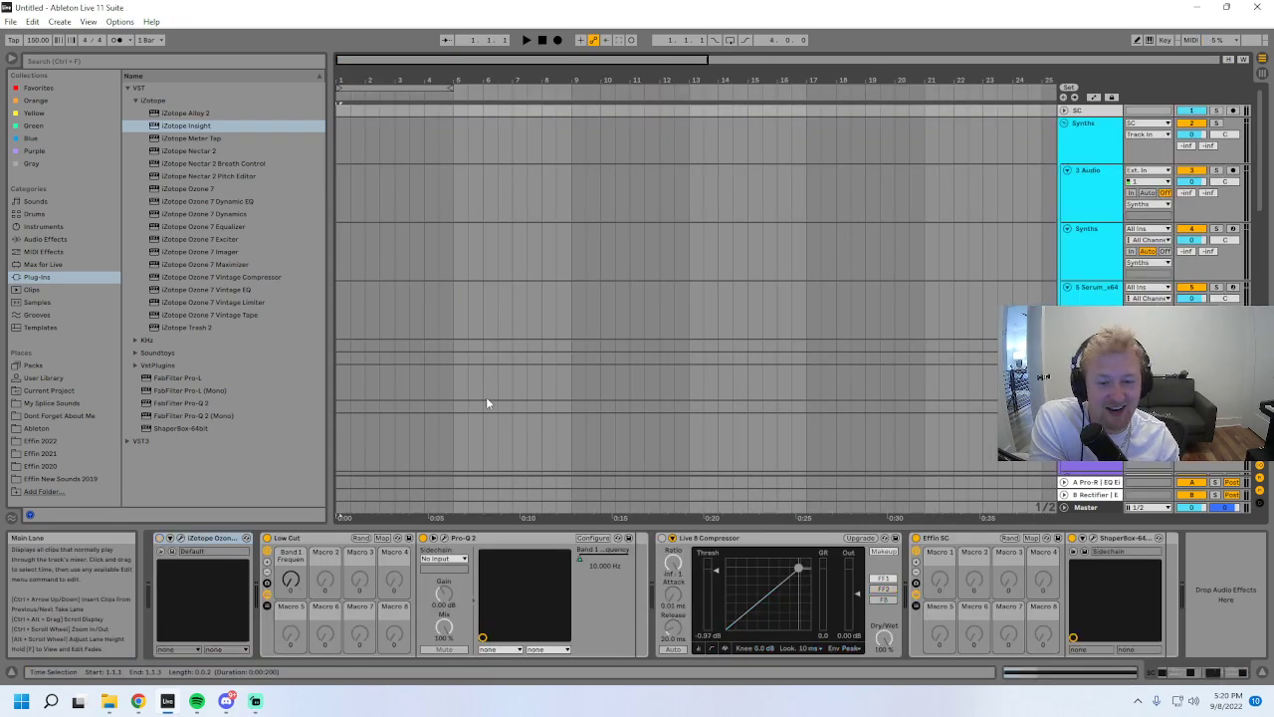
- Delete the template's tracks, leaving only the SC track and one empty audio track
left_click(1101, 197)
left_click_drag(432, 65, 503, 118)
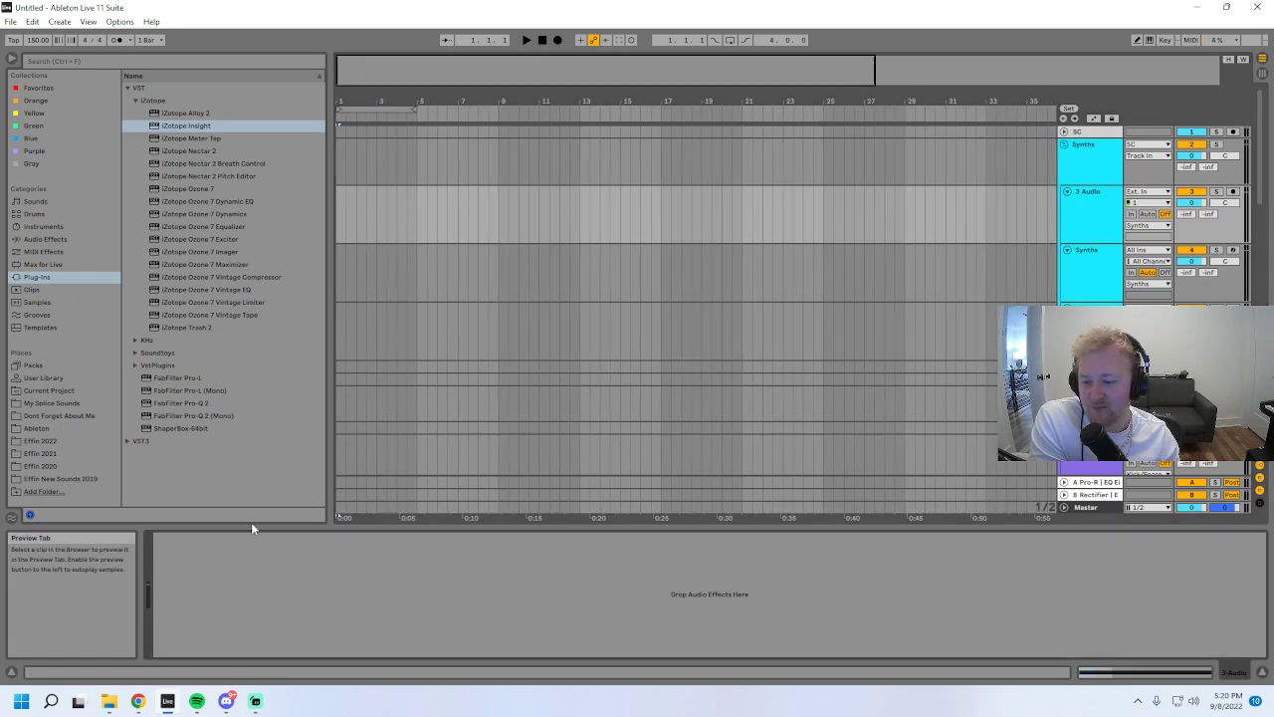
left_click(1074, 166)
key("Delete")
key("Delete")
key("Delete")
key("Delete")
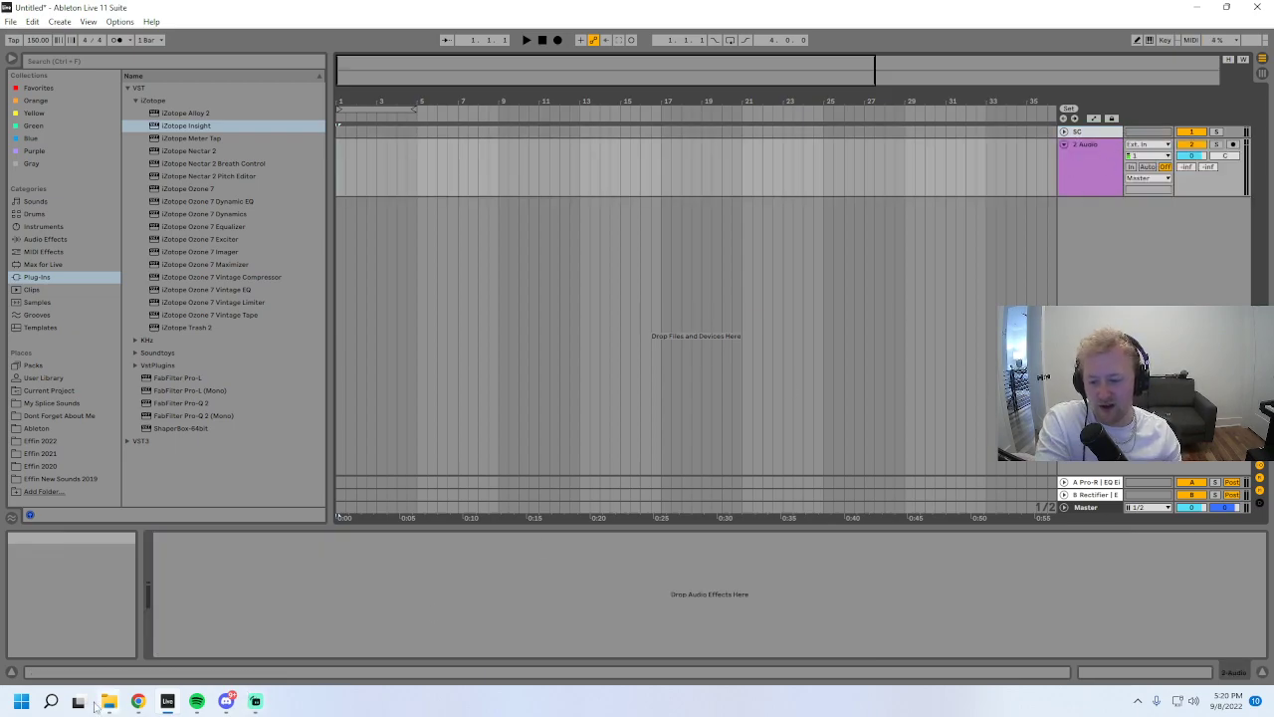
- Import the TAKE ME file from File Explorer's Music folder onto the empty audio track at bar 1
mouse_move(108, 701)
left_click(219, 658)
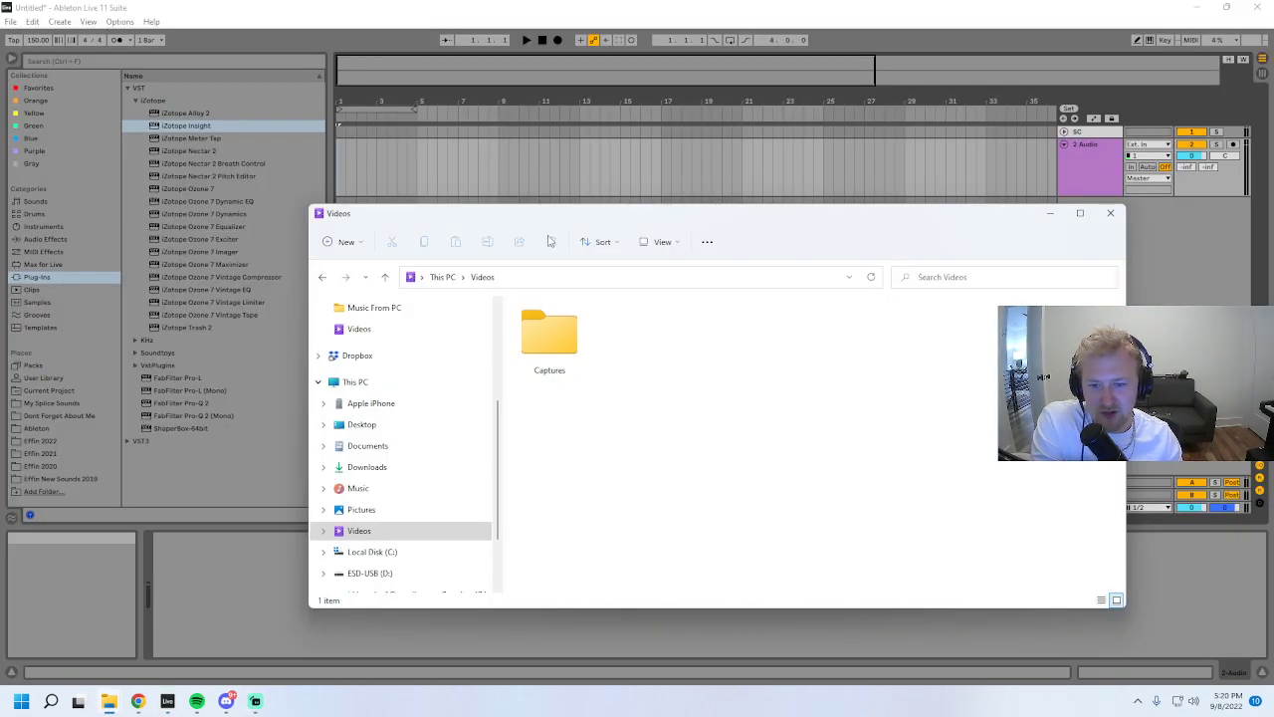
left_click_drag(559, 215, 723, 180)
left_click(521, 453)
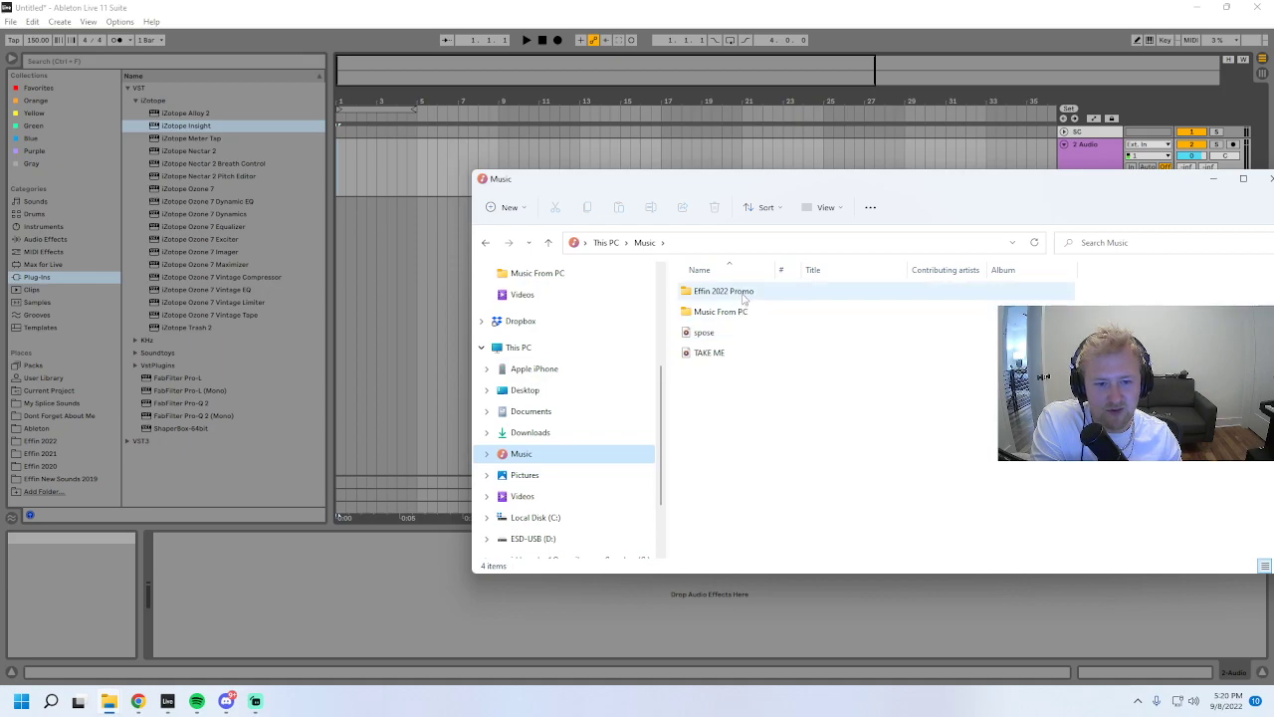
left_click(709, 352)
left_click_drag(762, 181, 921, 235)
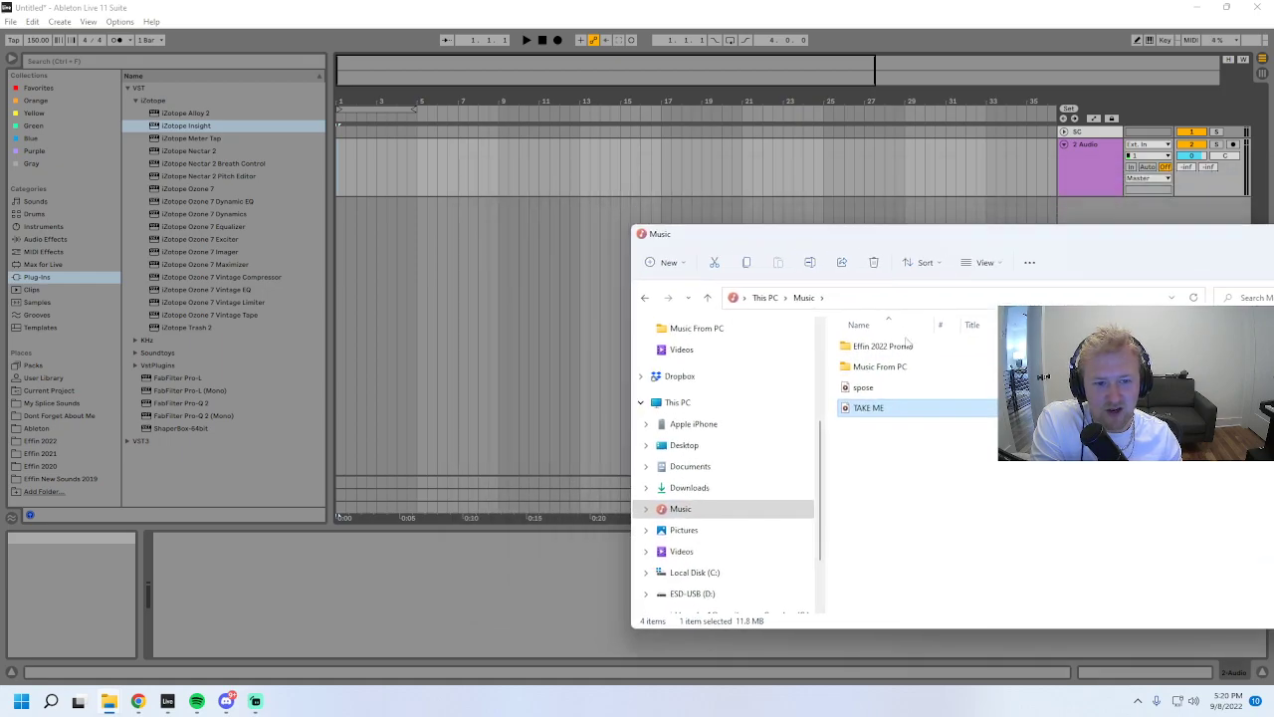
left_click_drag(879, 418, 343, 165)
- Turn off warping for the TAKE ME clip and set its start to 0:0:0
left_click(164, 558)
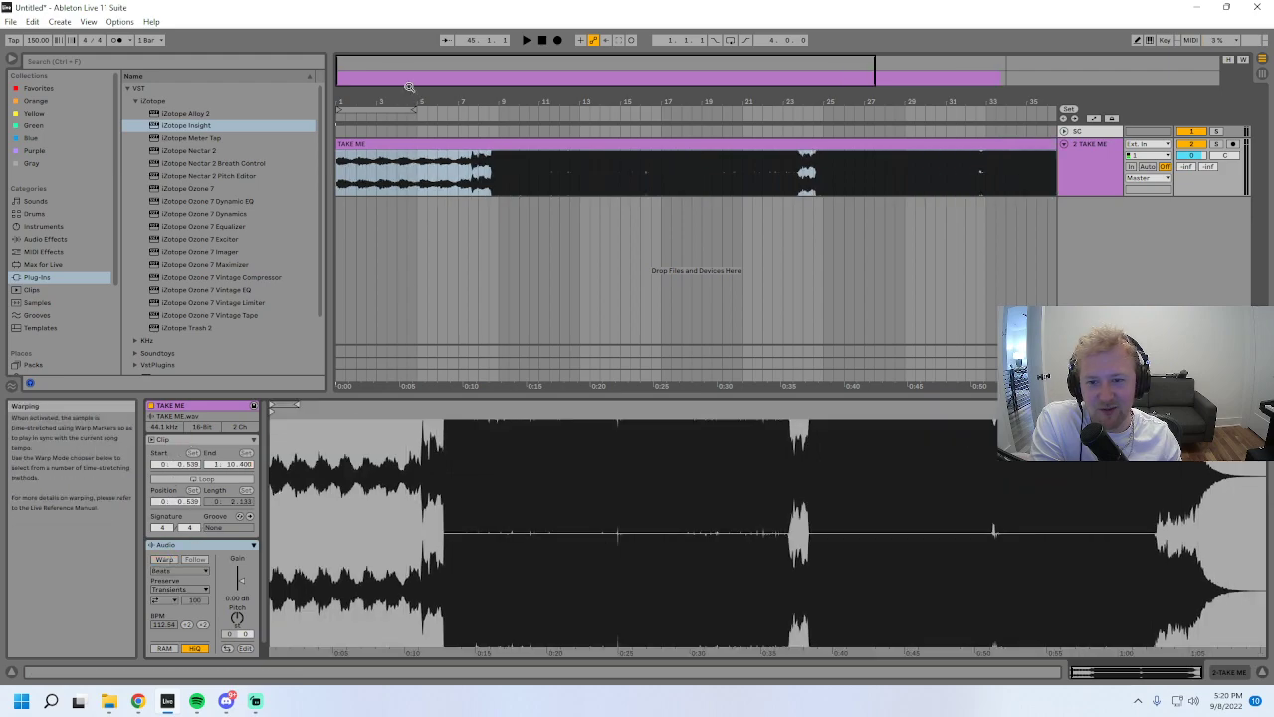
left_click_drag(461, 103, 510, 108)
left_click_drag(384, 102, 401, 159)
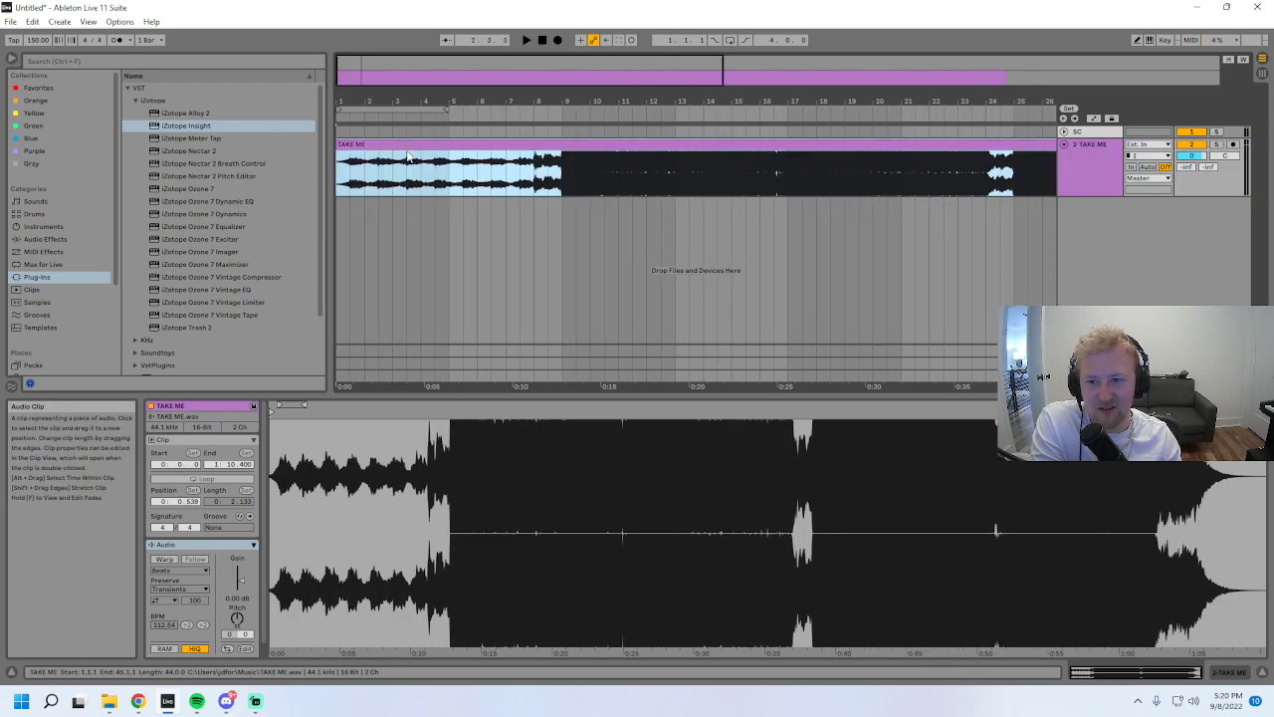
left_click(541, 41)
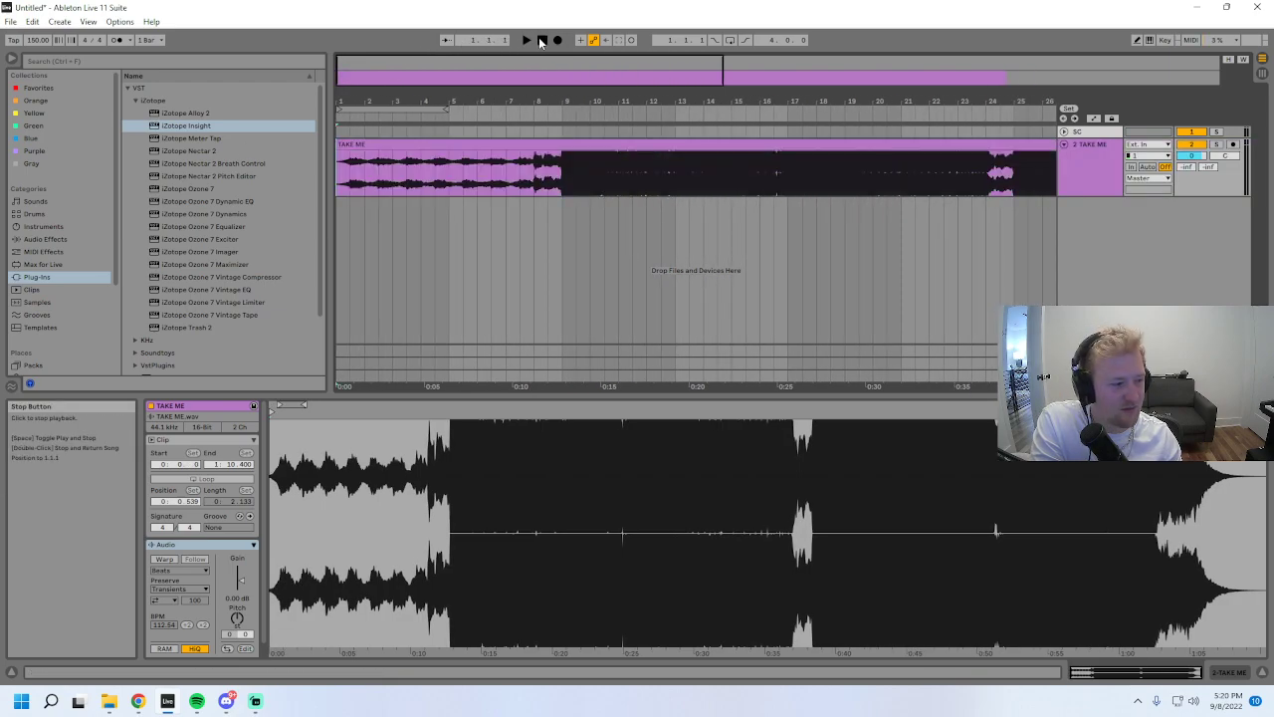
- Switch to Streamlabs Desktop to read the stream chat, then return to Ableton Live and start playing the TAKE ME clip
left_click(255, 701)
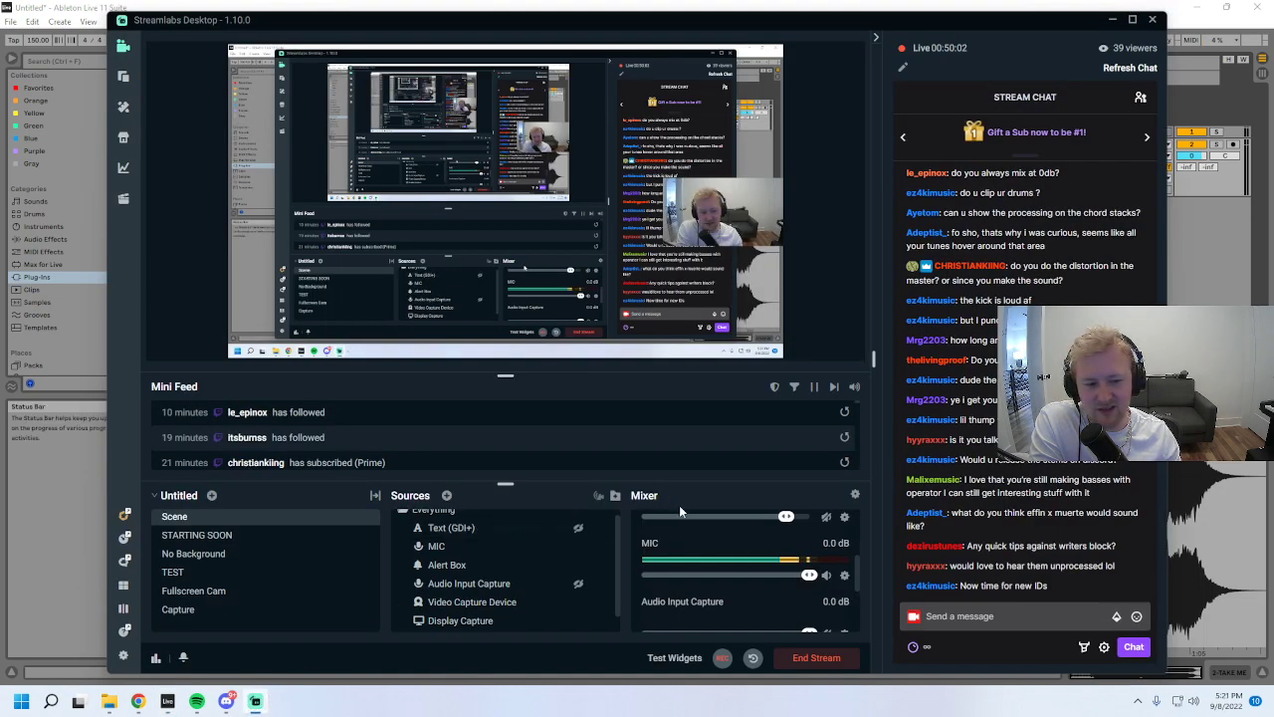
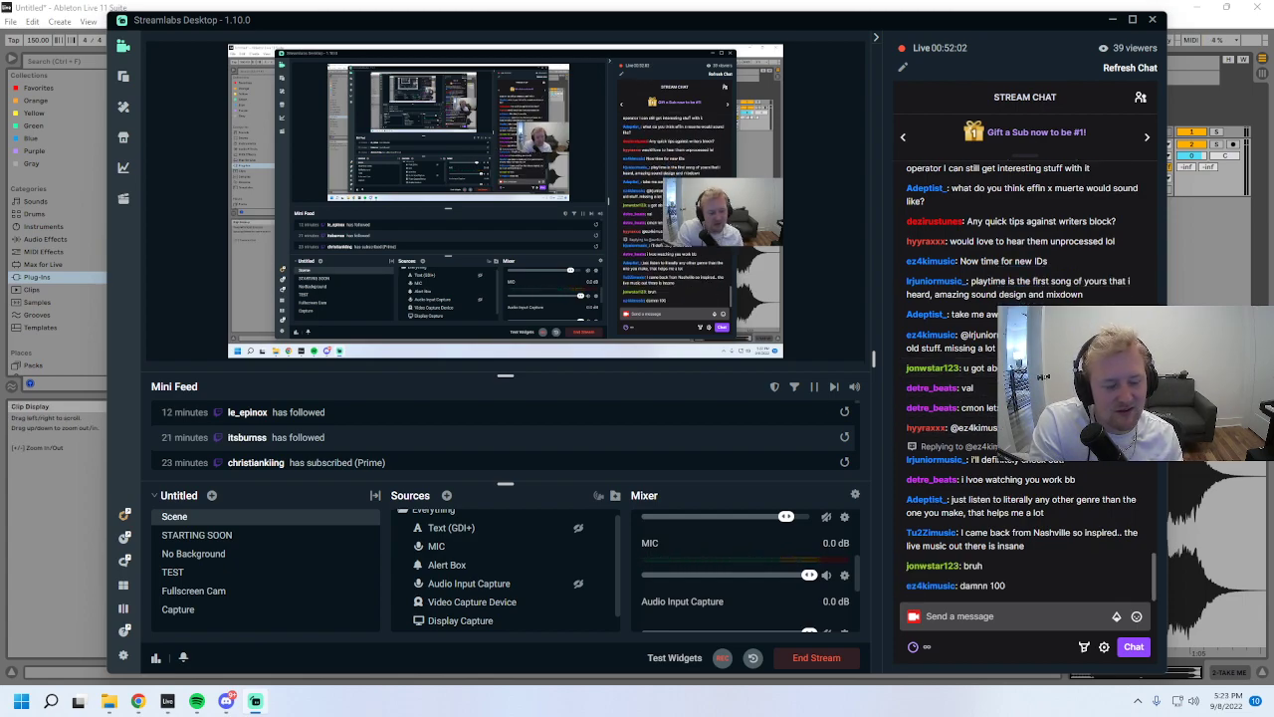
key("alt+Tab")
left_click_drag(504, 97, 509, 104)
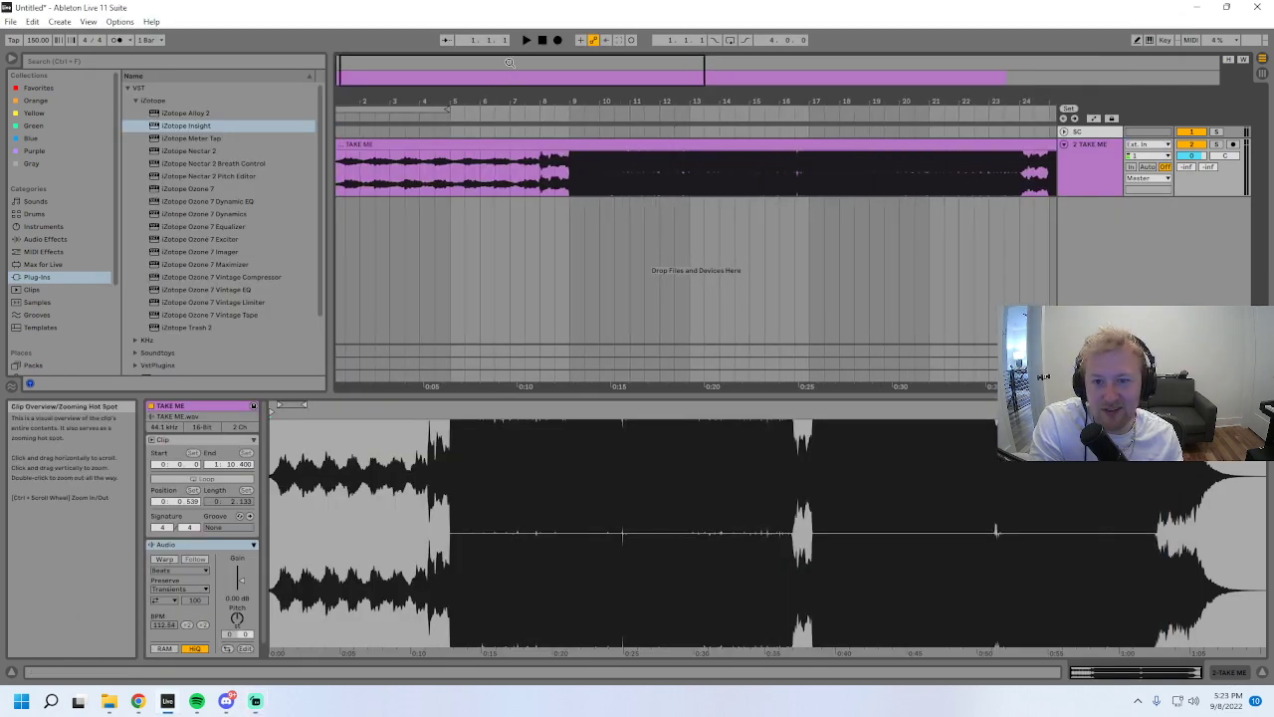
left_click(528, 42)
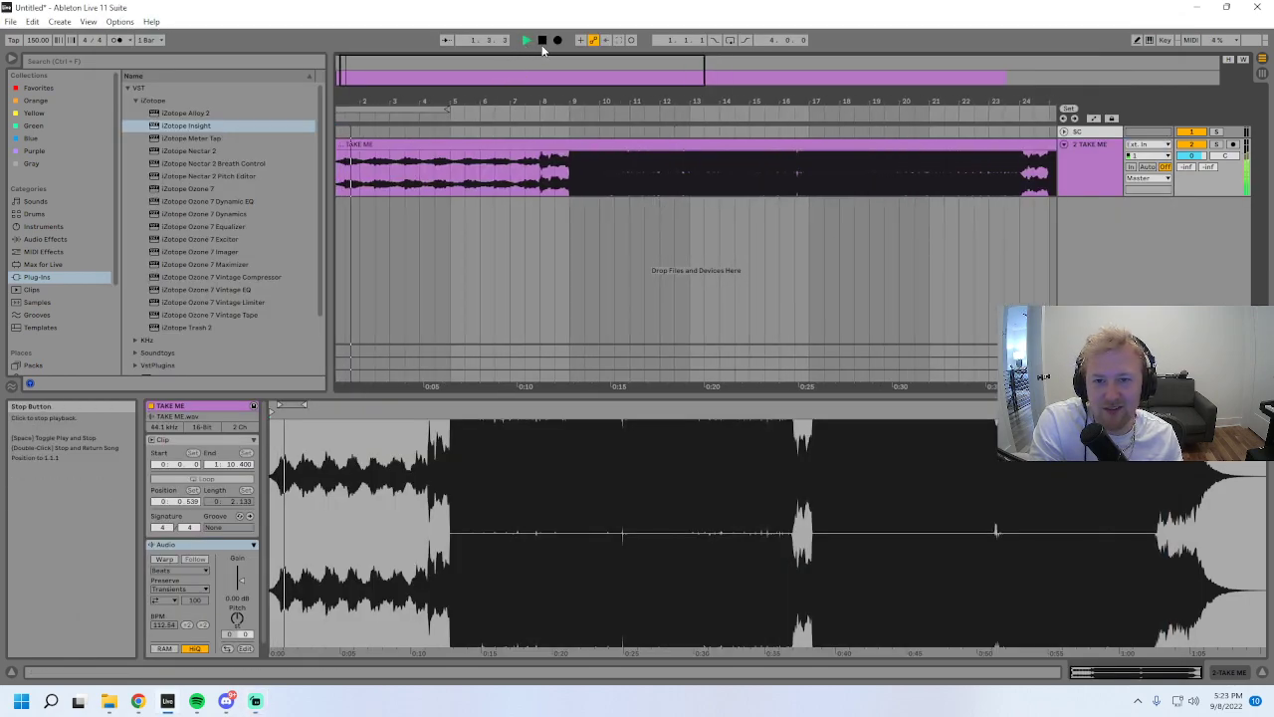
- Rename the TAKE ME clip as MELT
left_click(402, 145)
key("ctrl+r")
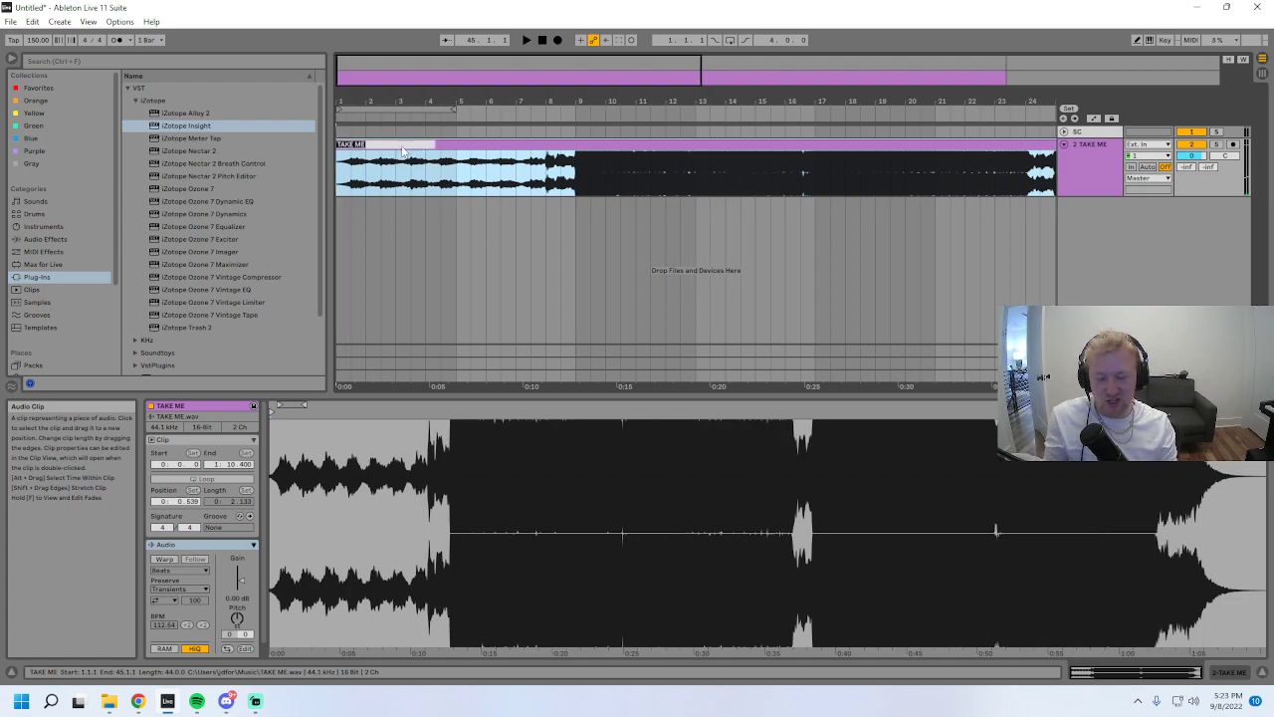
key("Return")
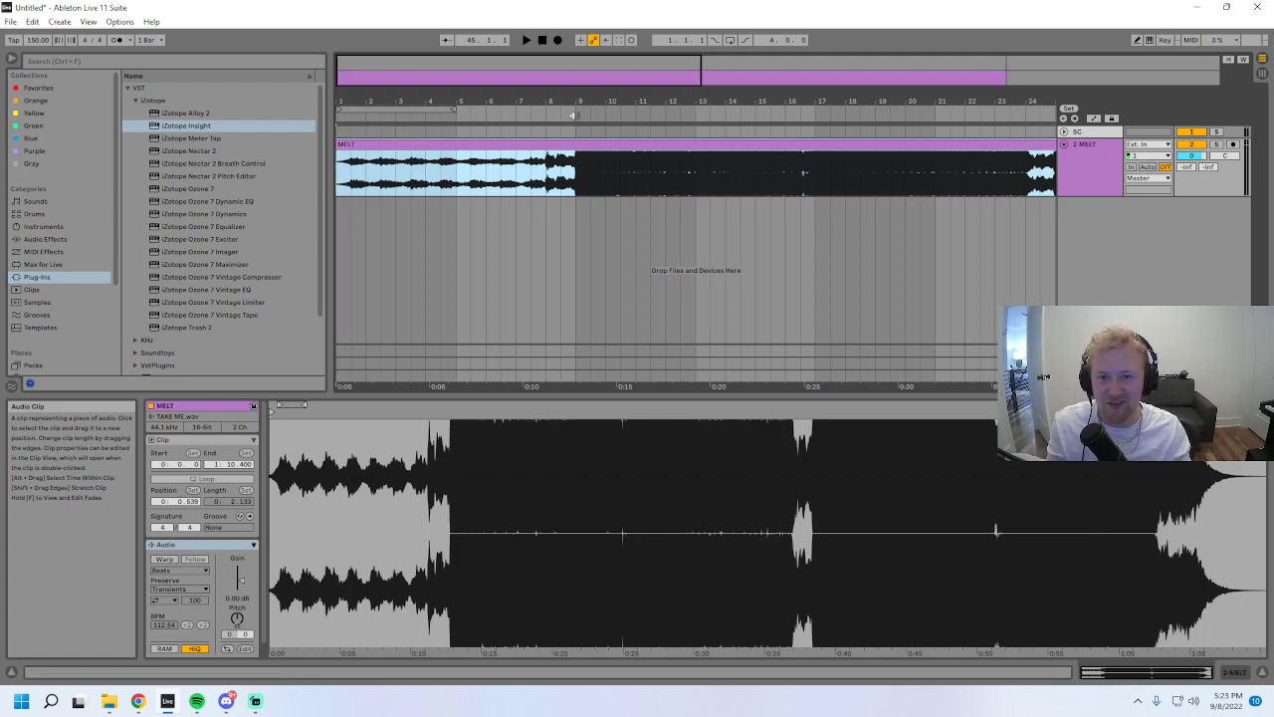
- Play the MELT clip from the start of the song through its intro into the drop at bar 13
left_click(540, 40)
key("space")
double_click(409, 68)
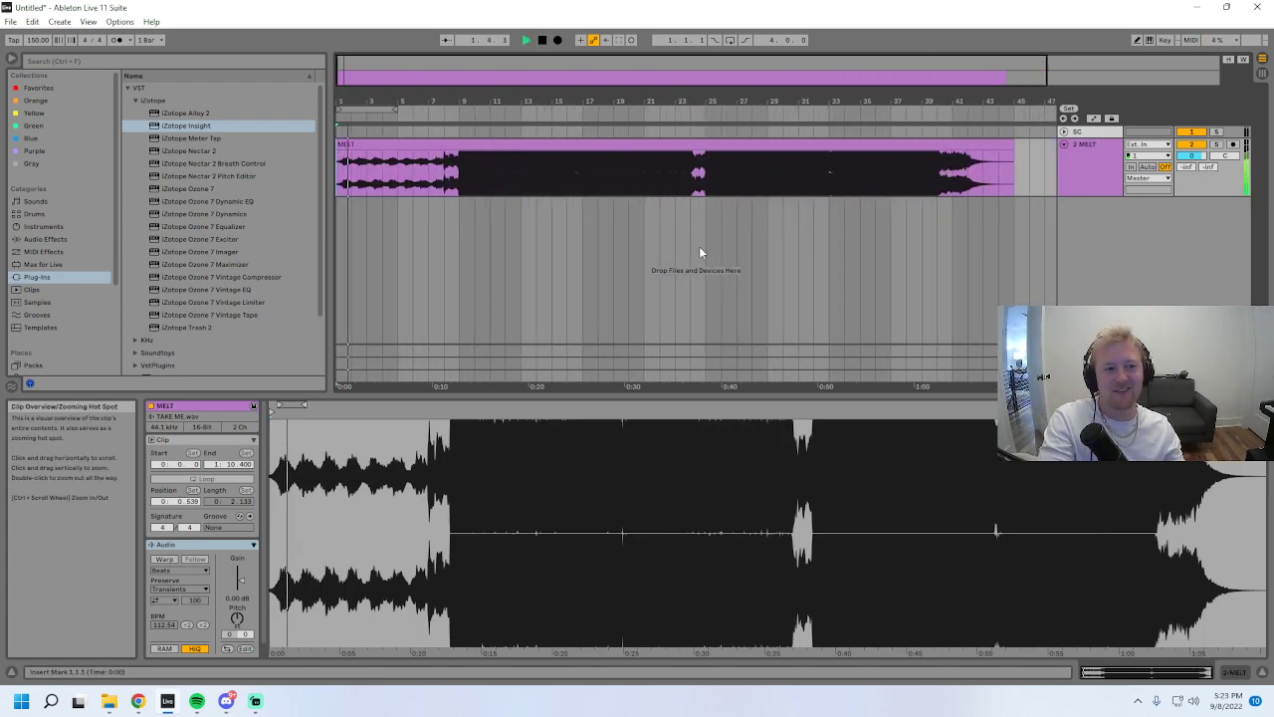
left_click_drag(387, 80, 405, 103)
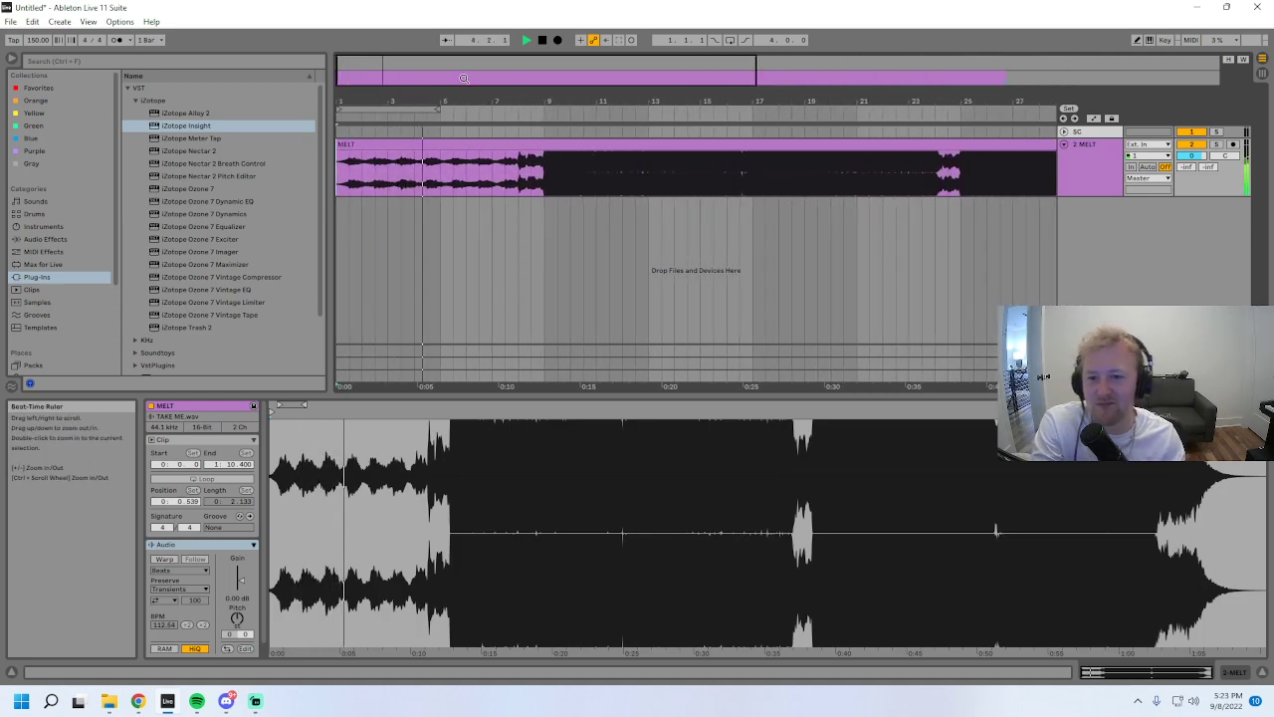
left_click_drag(449, 80, 449, 76)
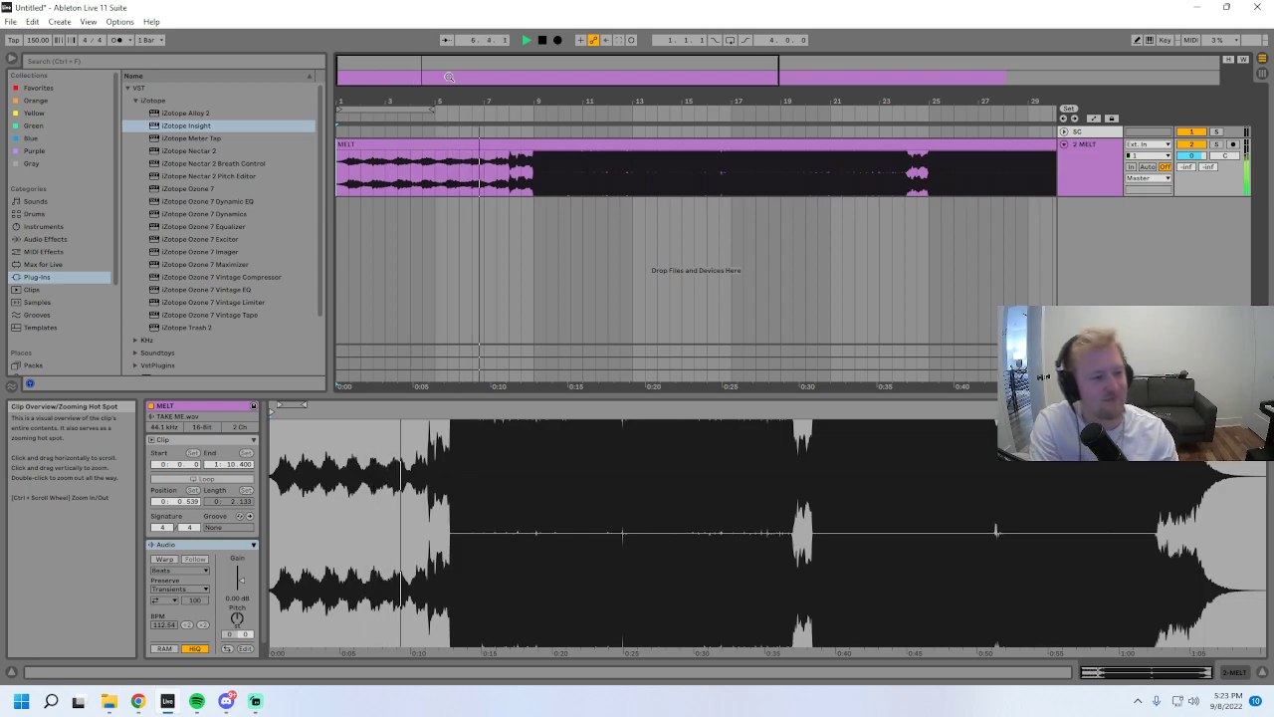
mouse_move(449, 77)
left_mouse_down()
mouse_move(402, 80)
mouse_move(459, 78)
left_mouse_up()
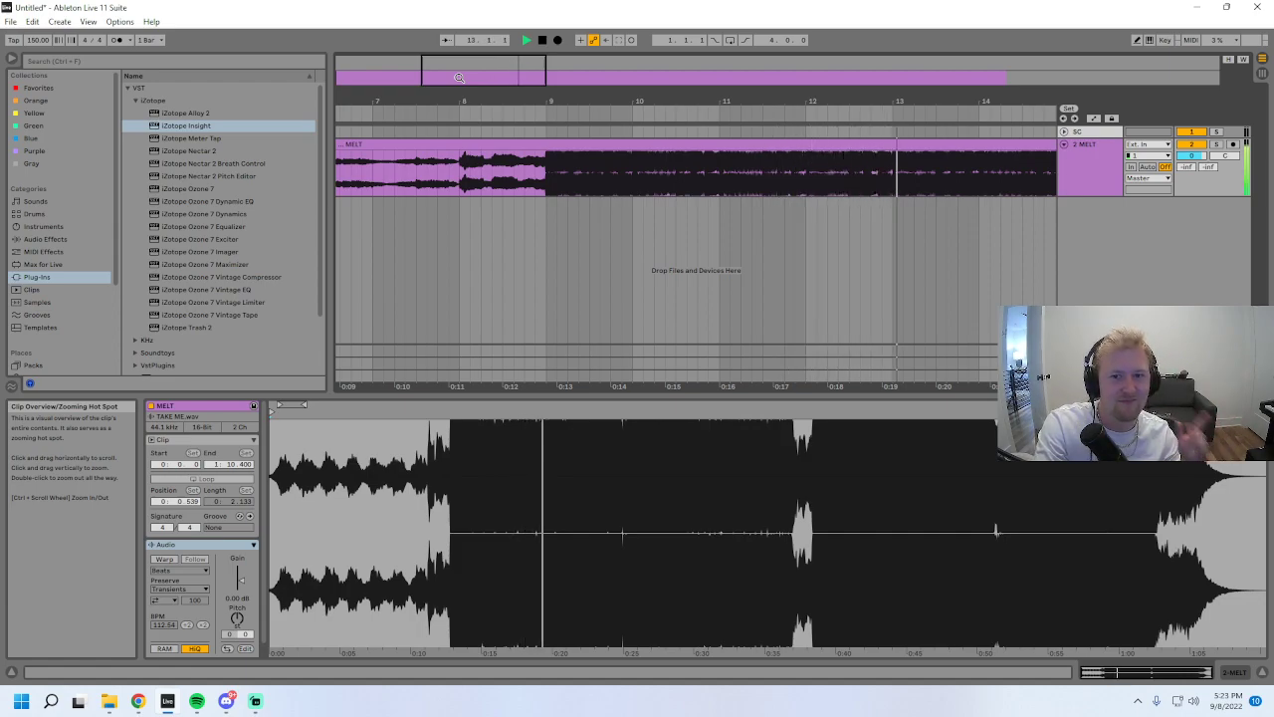
- Play the rest of the MELT clip, following it through the second drop to the fading outro near bar 43
left_click_drag(459, 78, 459, 40)
left_click_drag(408, 109, 487, 77)
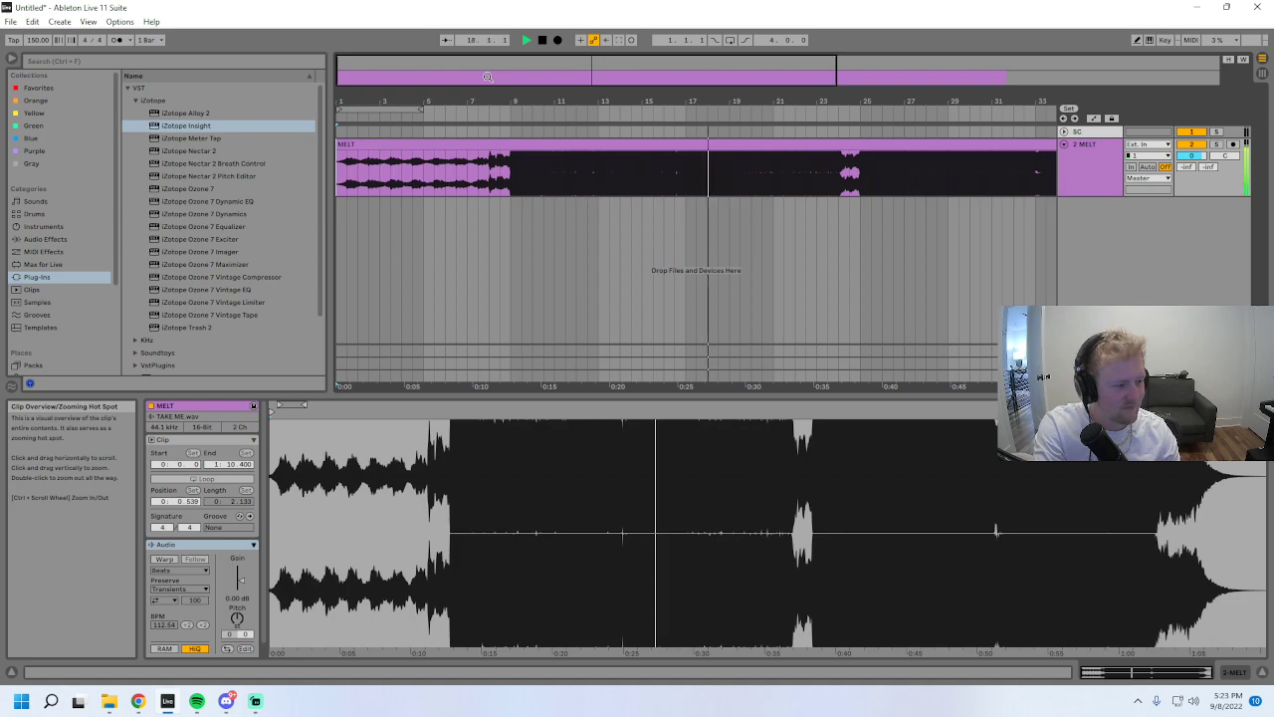
double_click(487, 77)
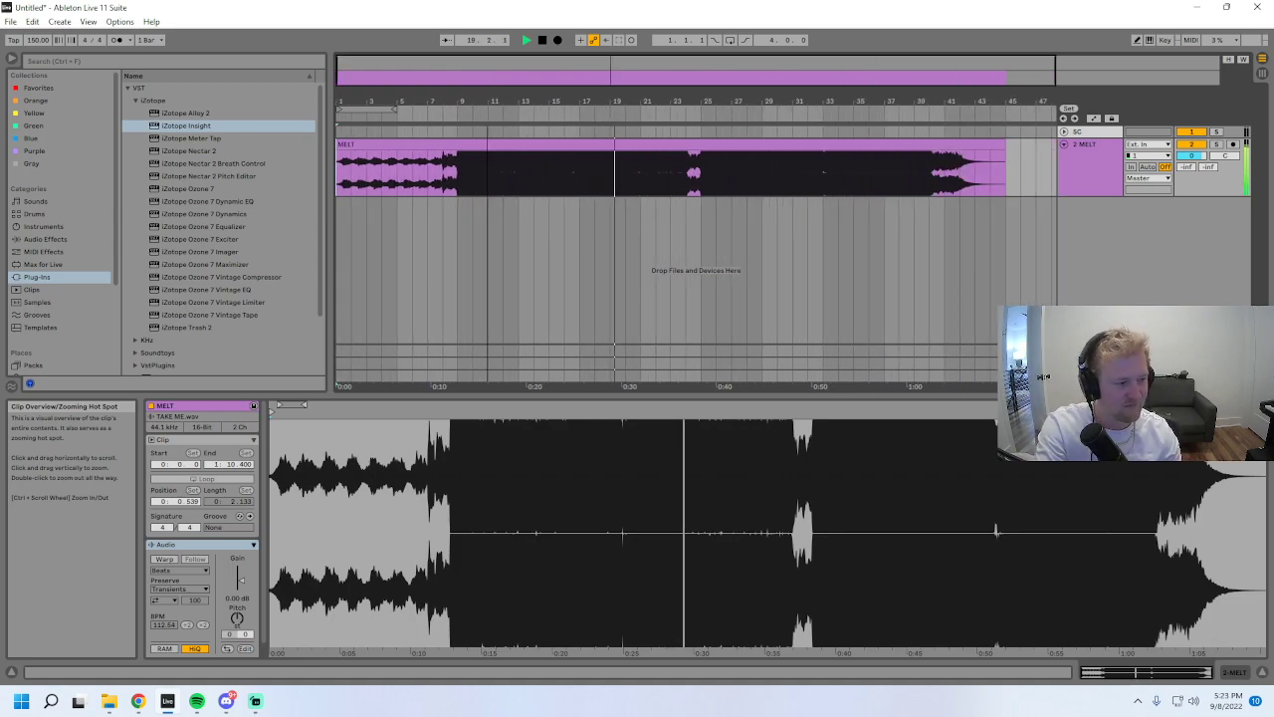
left_click_drag(486, 76, 389, 85)
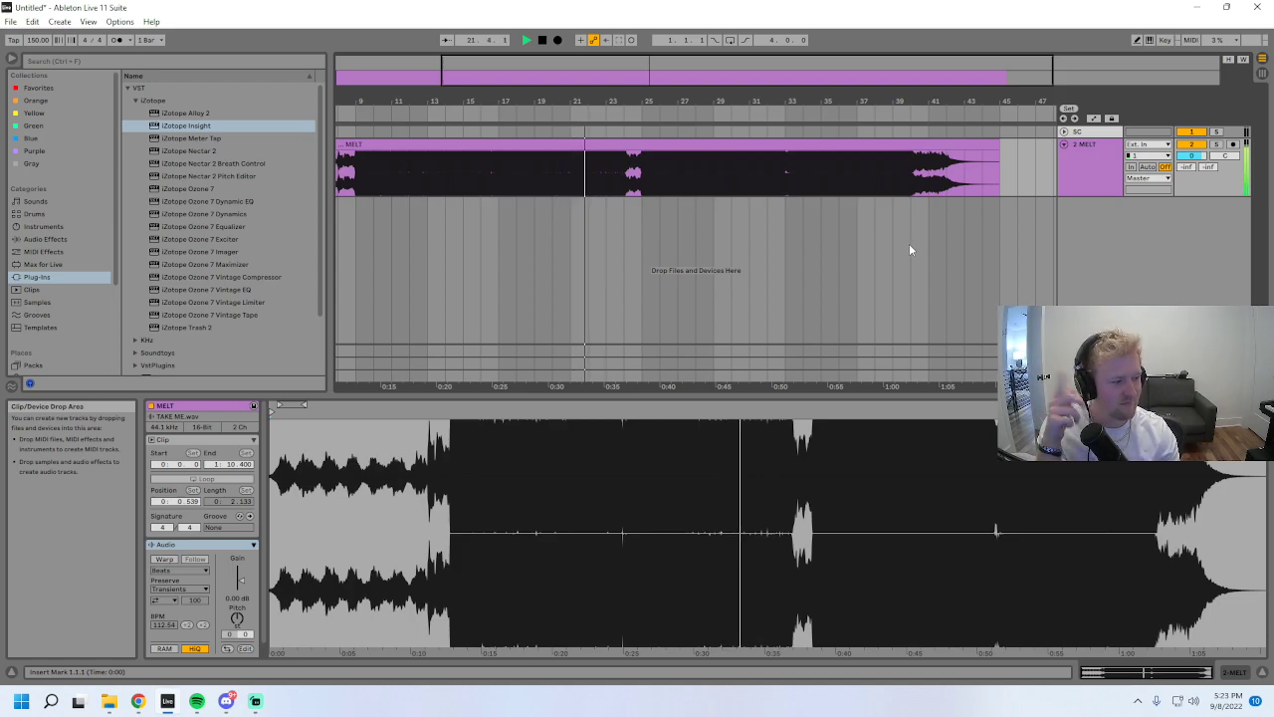
left_click_drag(728, 108, 708, 74)
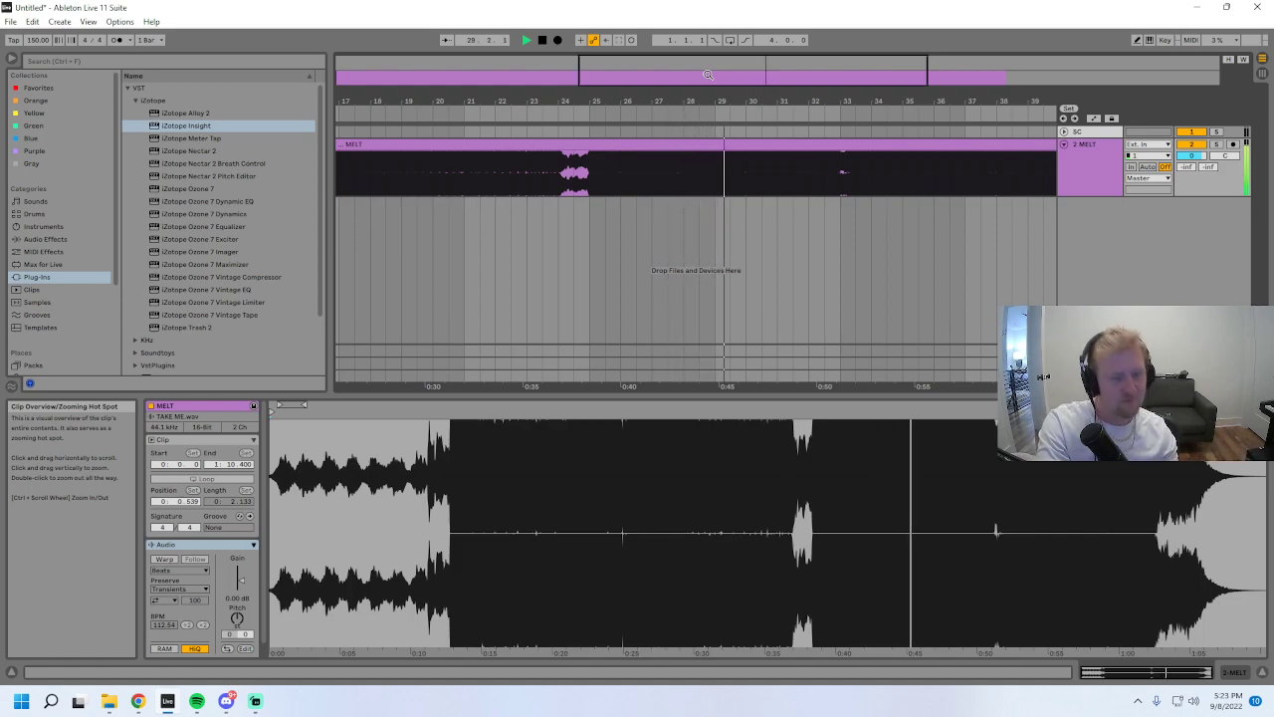
left_click_drag(708, 75, 695, 124)
double_click(1099, 163)
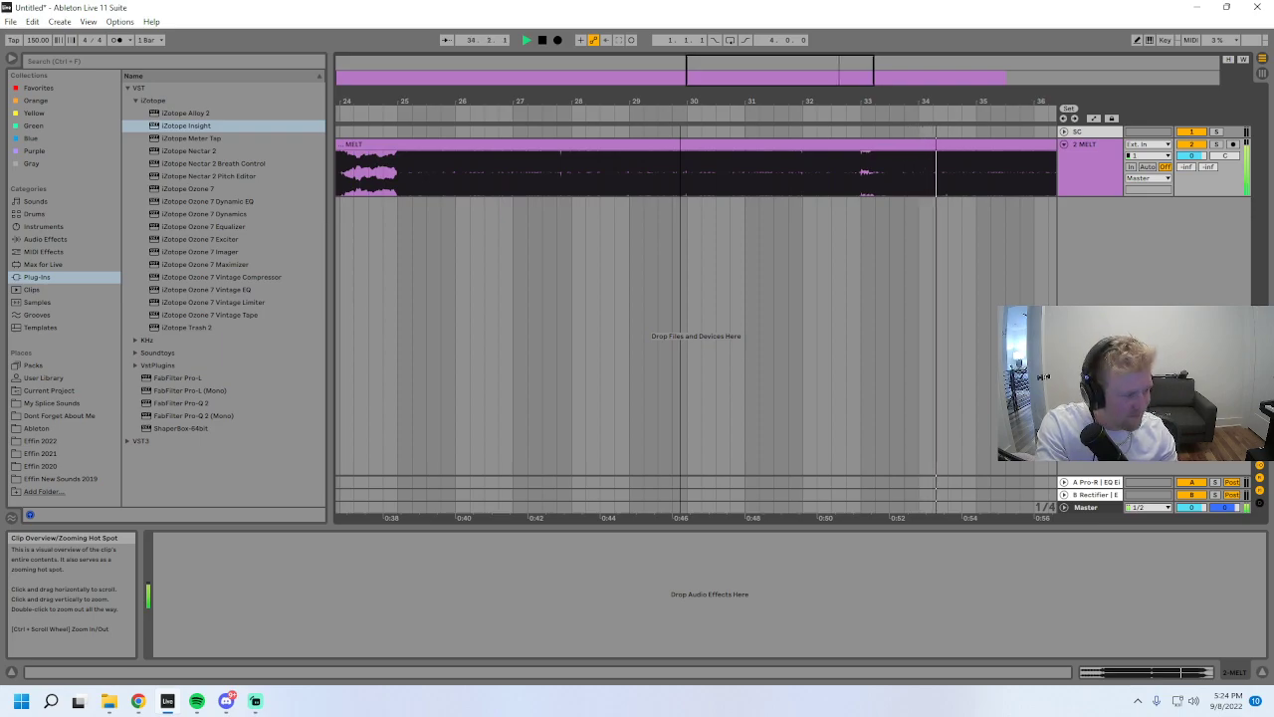
left_click_drag(695, 125, 760, 80)
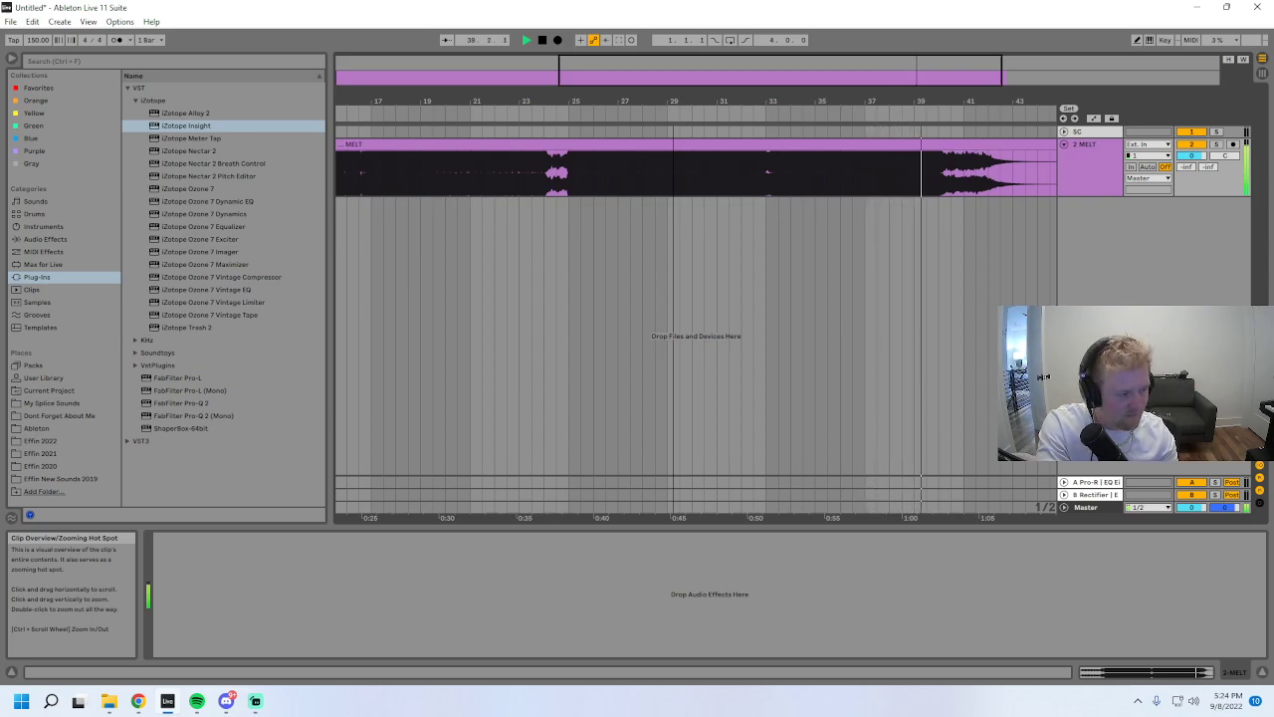
left_click_drag(765, 80, 765, 64)
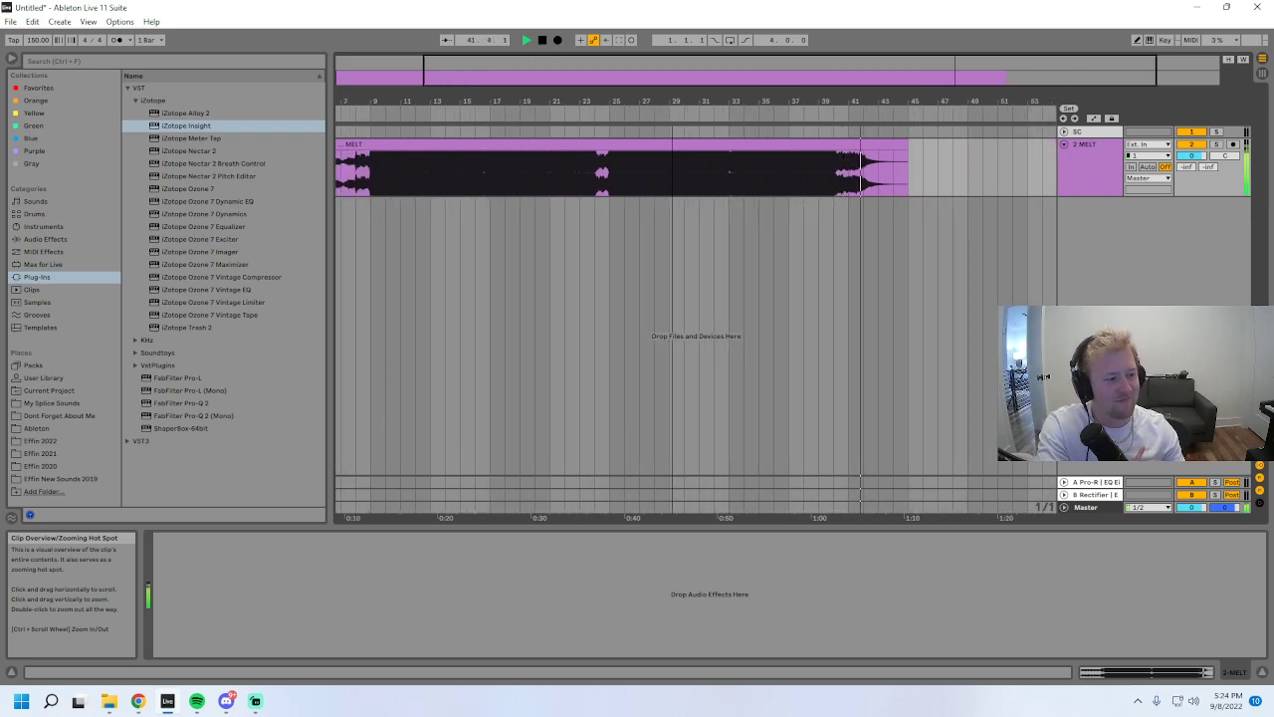
left_click(860, 145)
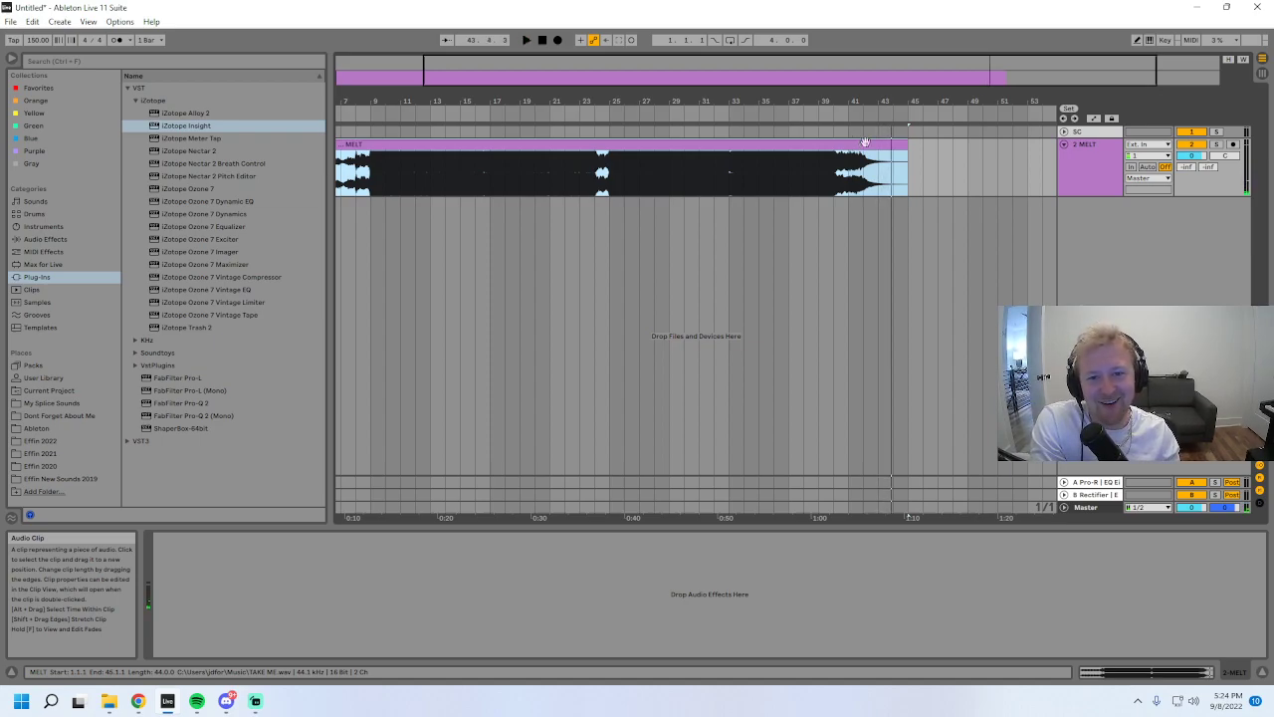
- Locate MELT's drops at bars 9 and 25, then select the passage from 25.3.1 to 26.1.1
mouse_move(643, 96)
left_mouse_down()
mouse_move(642, 80)
mouse_move(435, 201)
left_mouse_up()
left_click(475, 176)
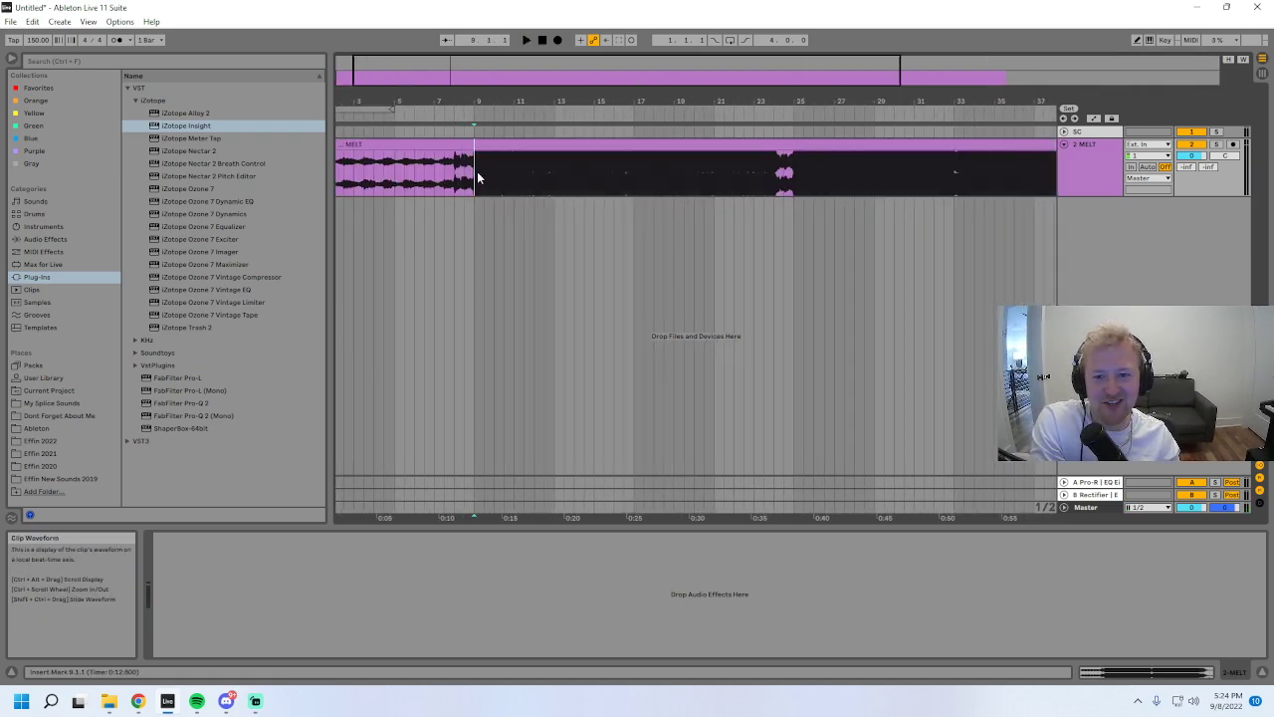
scroll(769, 174, "up", 3)
left_click(647, 175)
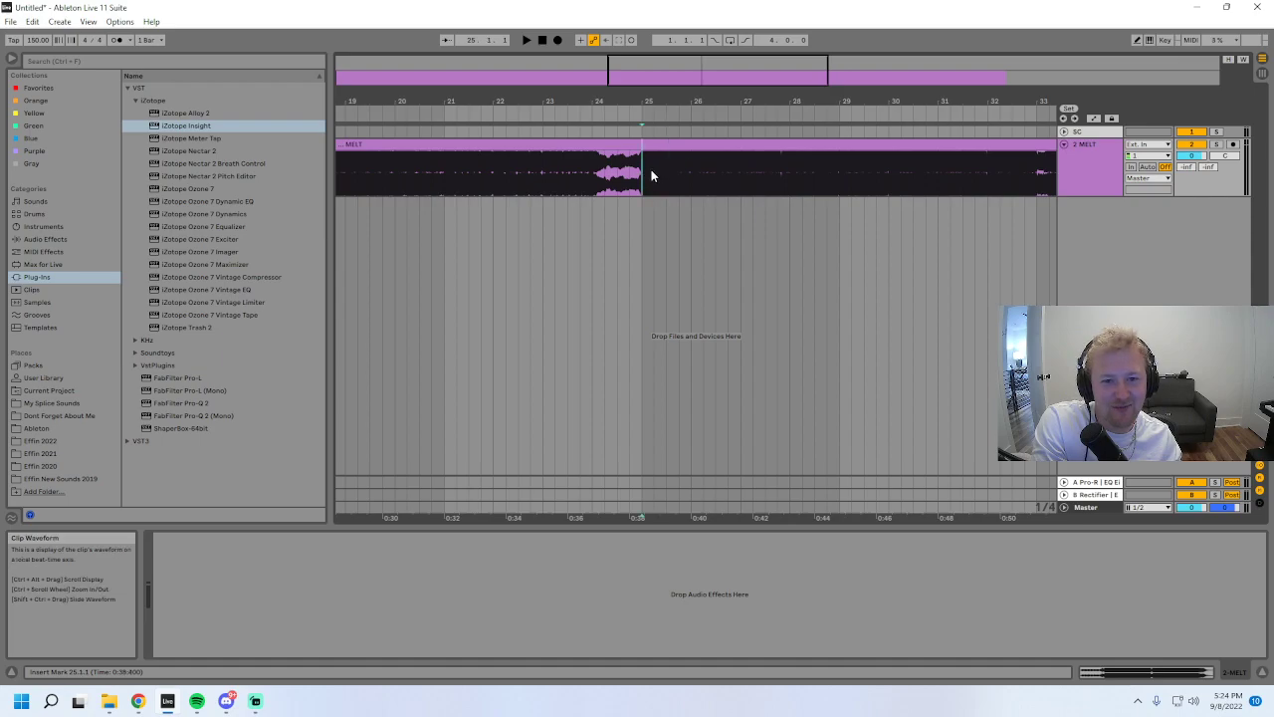
scroll(683, 184, "up", 2)
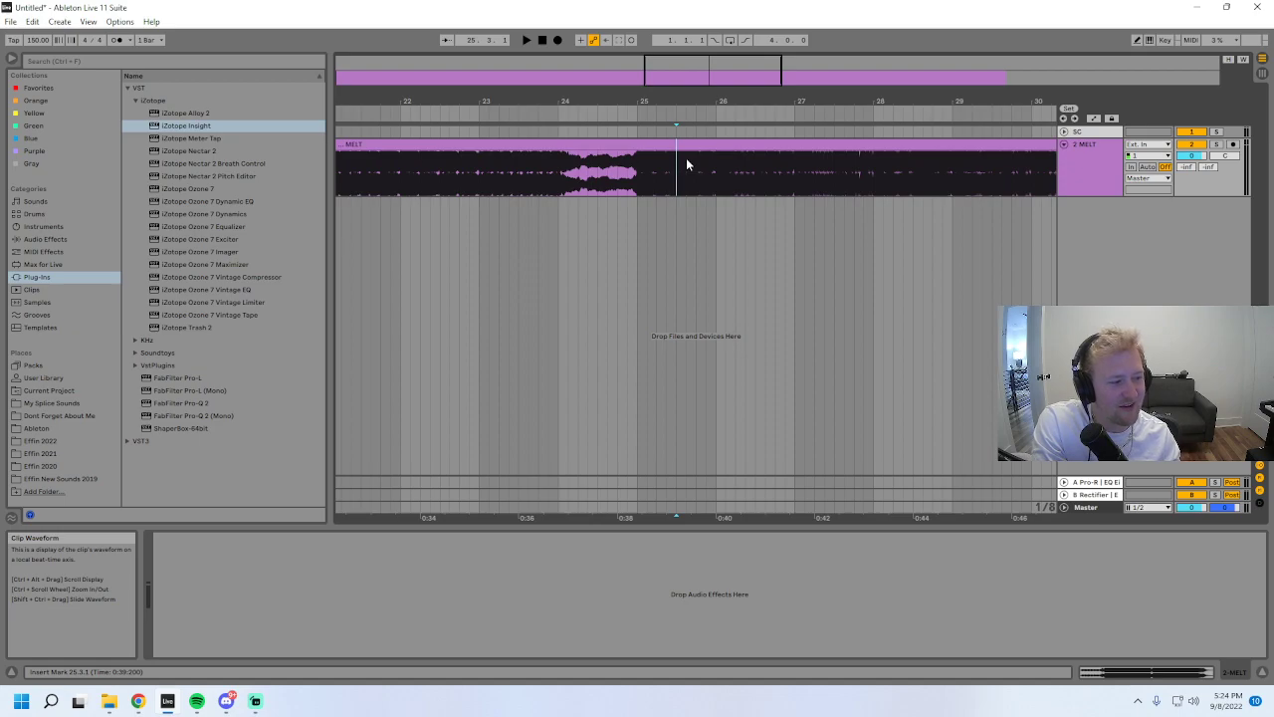
left_click_drag(686, 162, 713, 165)
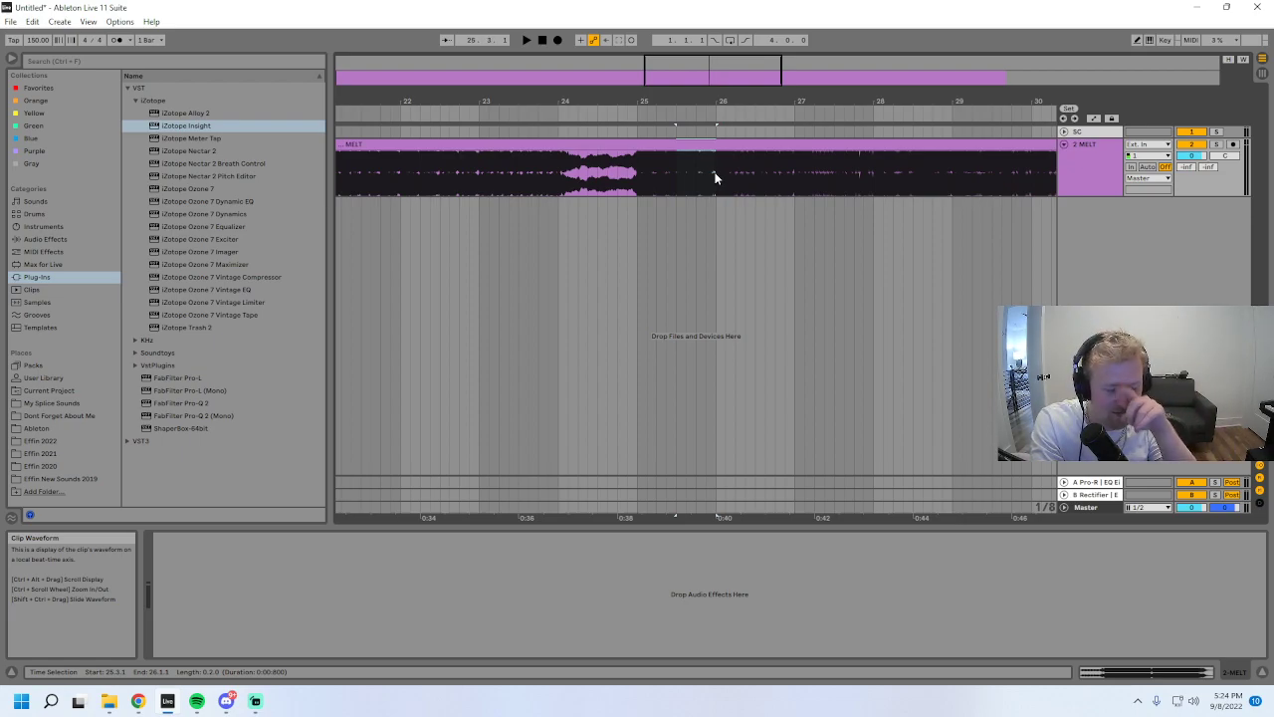
scroll(715, 178, "up", 4)
left_click_drag(700, 89, 807, 180)
scroll(776, 176, "down", 5)
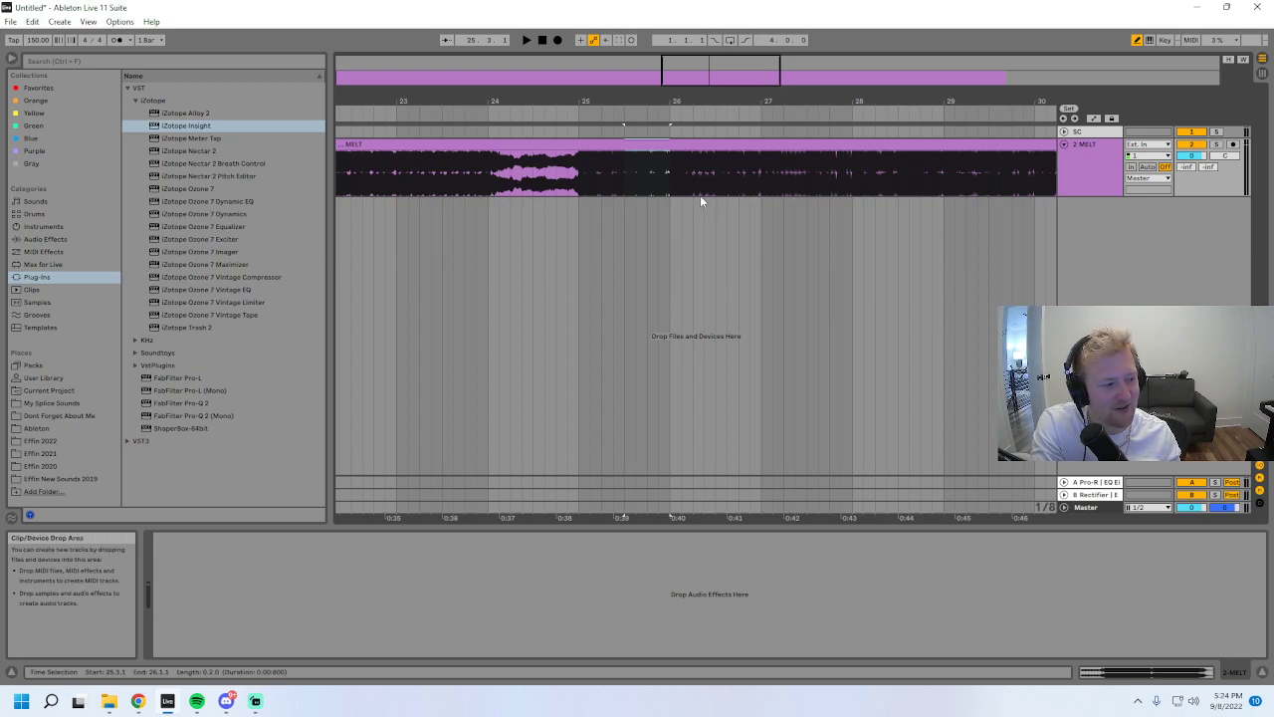
- Replay MELT from the break just before bar 24 into the second drop, then stop playback
left_click(544, 187)
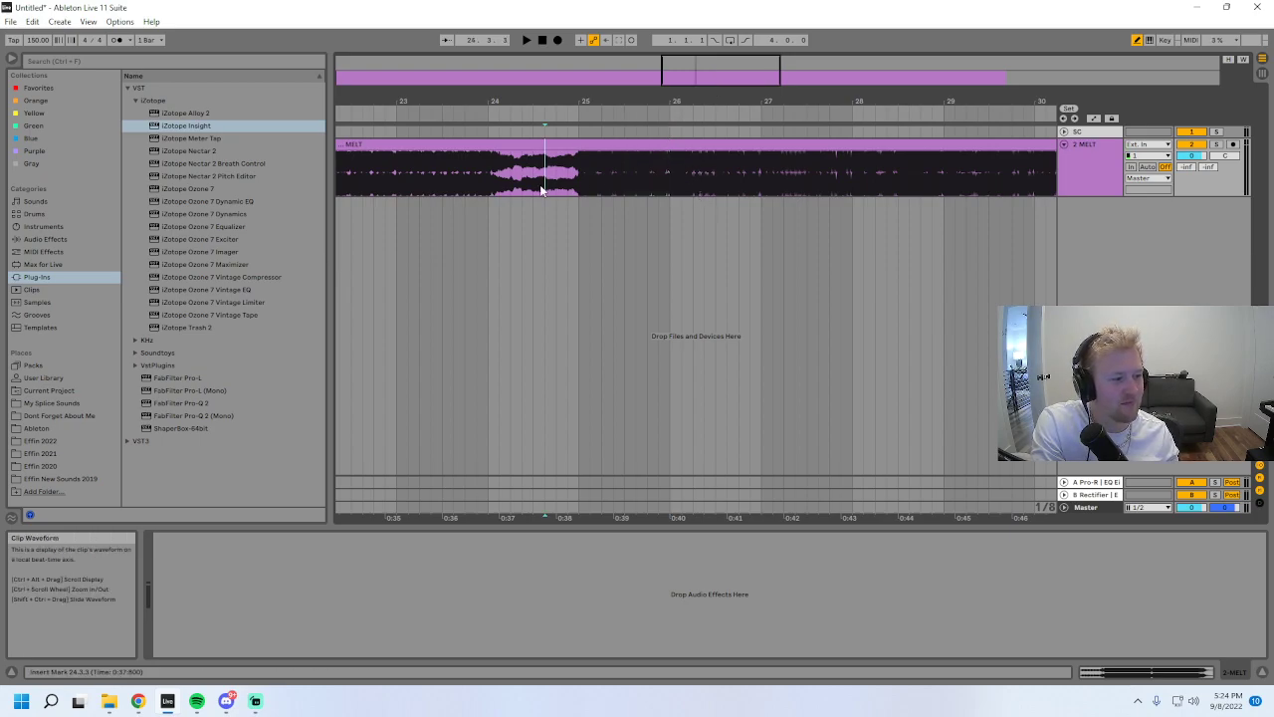
left_click(526, 41)
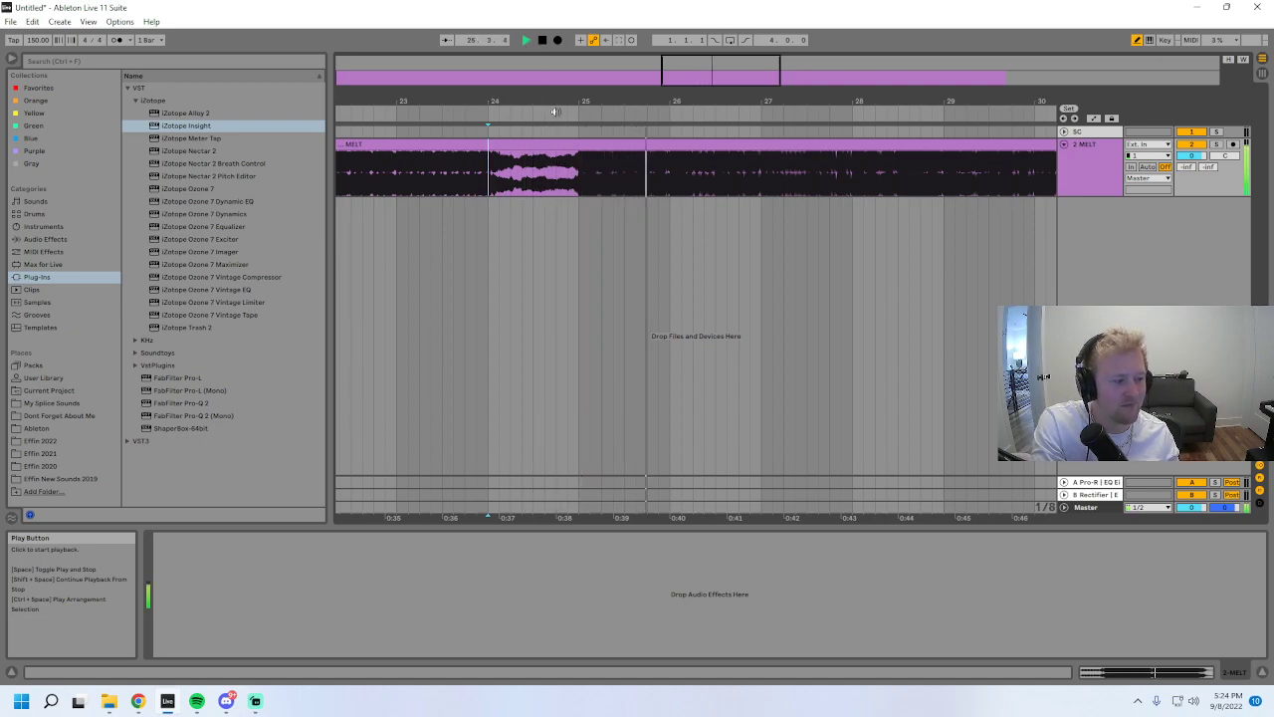
mouse_move(711, 100)
left_mouse_down()
mouse_move(711, 159)
mouse_move(702, 82)
mouse_move(731, 64)
left_mouse_up()
left_click(663, 179)
key("space")
- Delete the MELT clip from the audio track
left_click_drag(483, 101, 487, 62)
left_click(488, 142)
key("Delete")
- Add the here4 u 5 file from the Music From PC folder to the empty audio track at bar 17
mouse_move(111, 703)
left_click(249, 627)
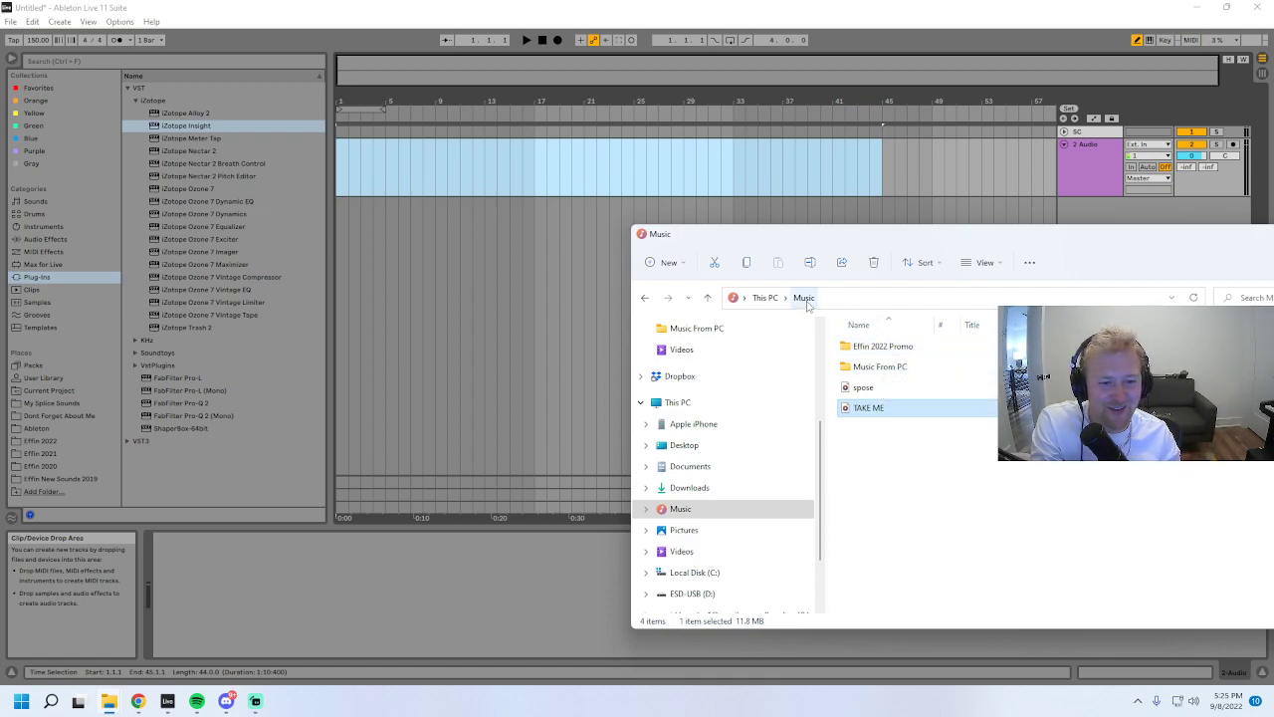
left_click(697, 510)
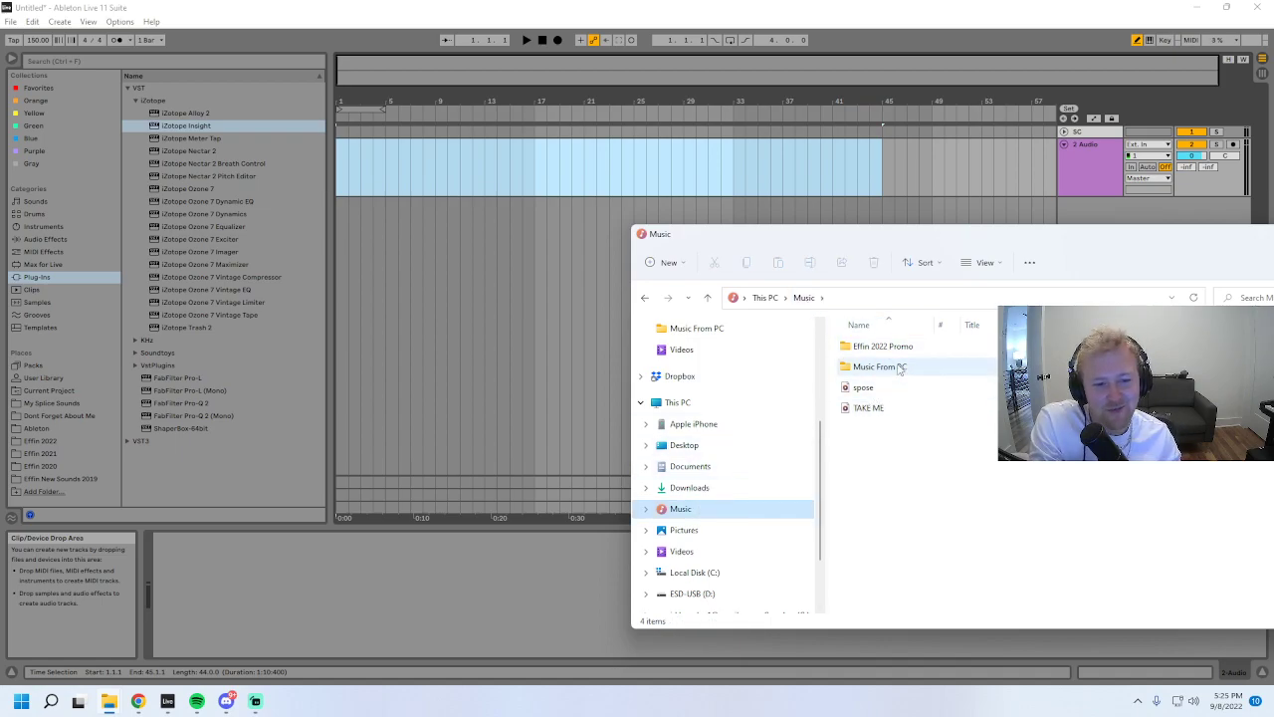
double_click(895, 369)
left_click_drag(981, 241, 768, 236)
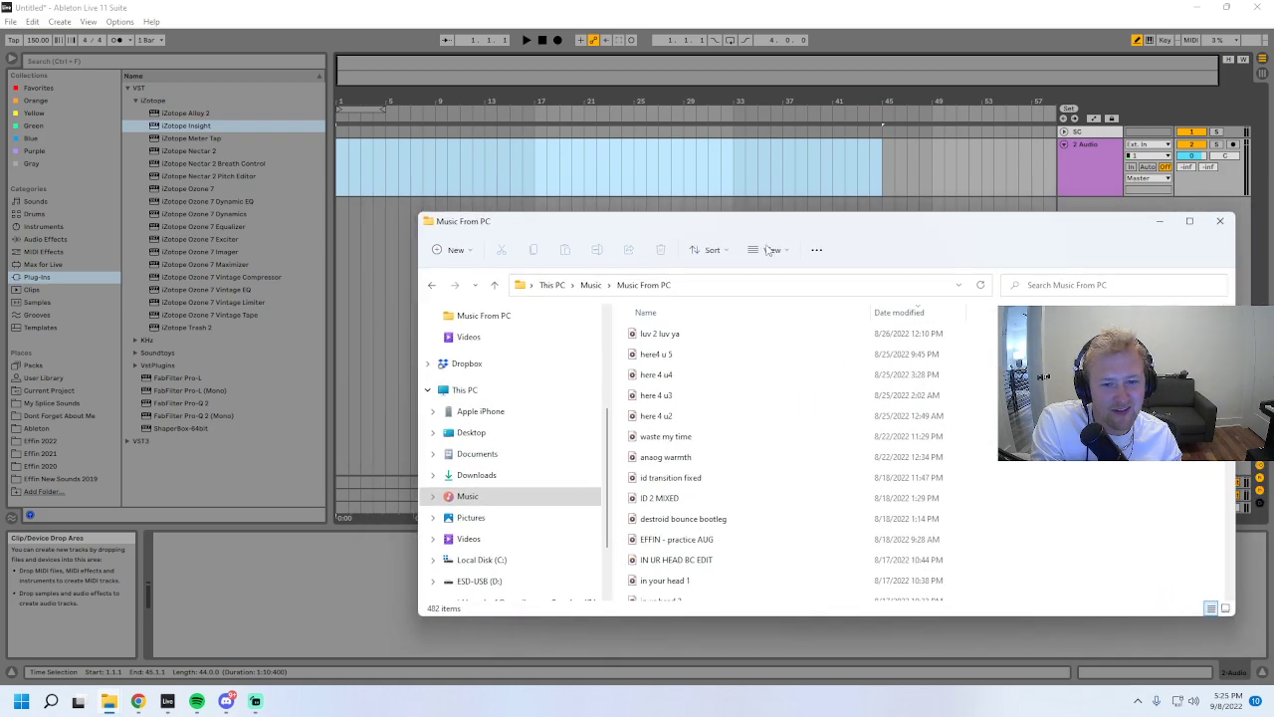
left_click(667, 333)
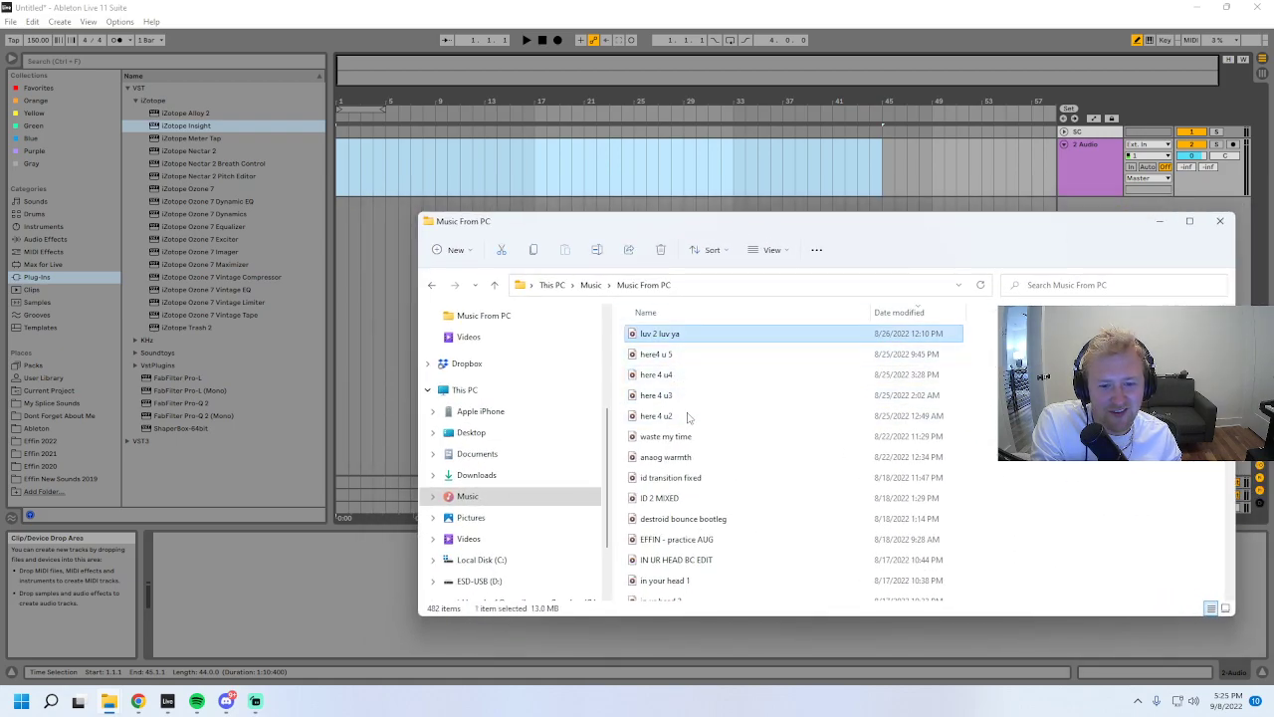
left_click(673, 357)
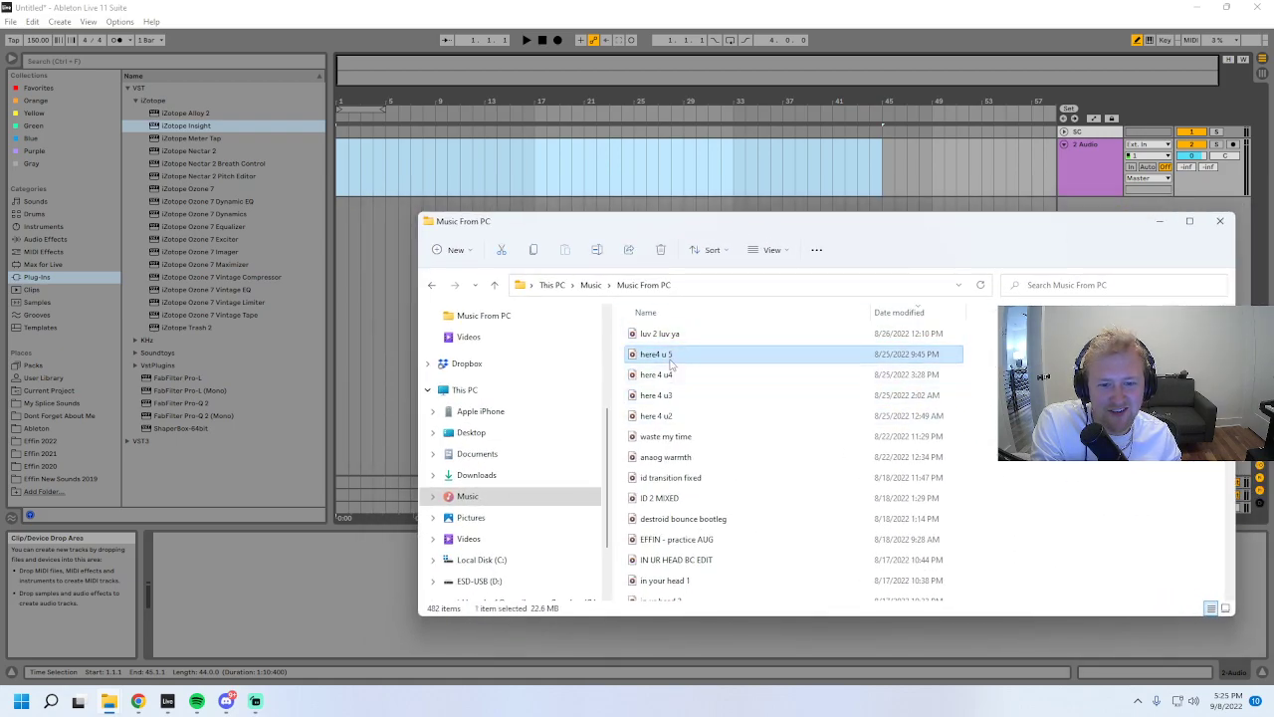
left_click_drag(665, 360, 533, 164)
- Play the here4 u 5 clip from its start at bar 17 through the intro into the drop
left_click_drag(670, 101, 670, 159)
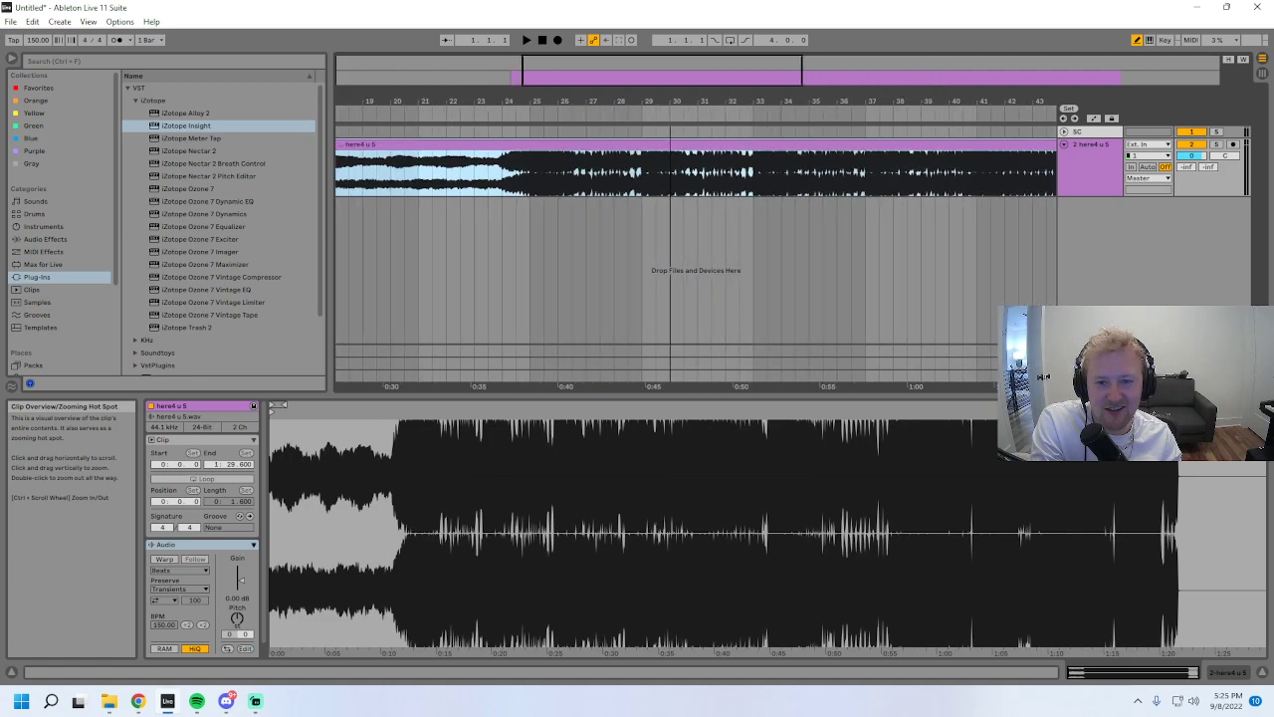
double_click(670, 100)
left_click_drag(555, 80, 562, 175)
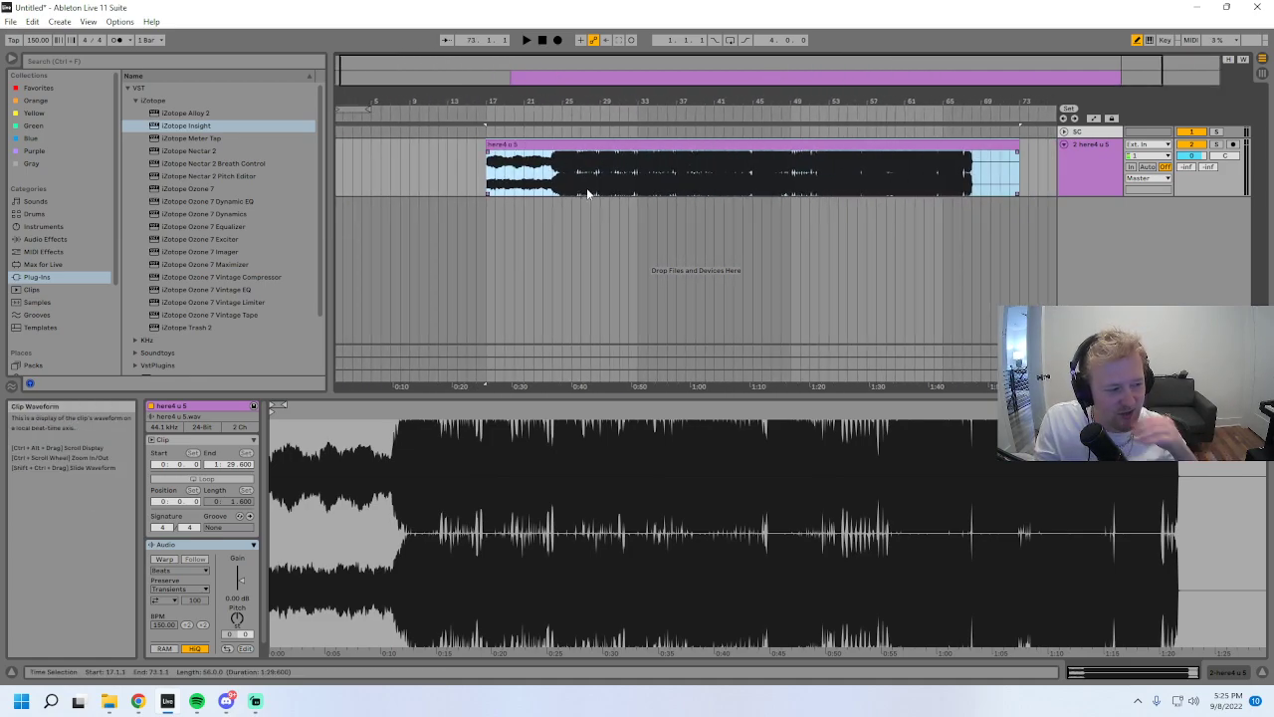
key("space")
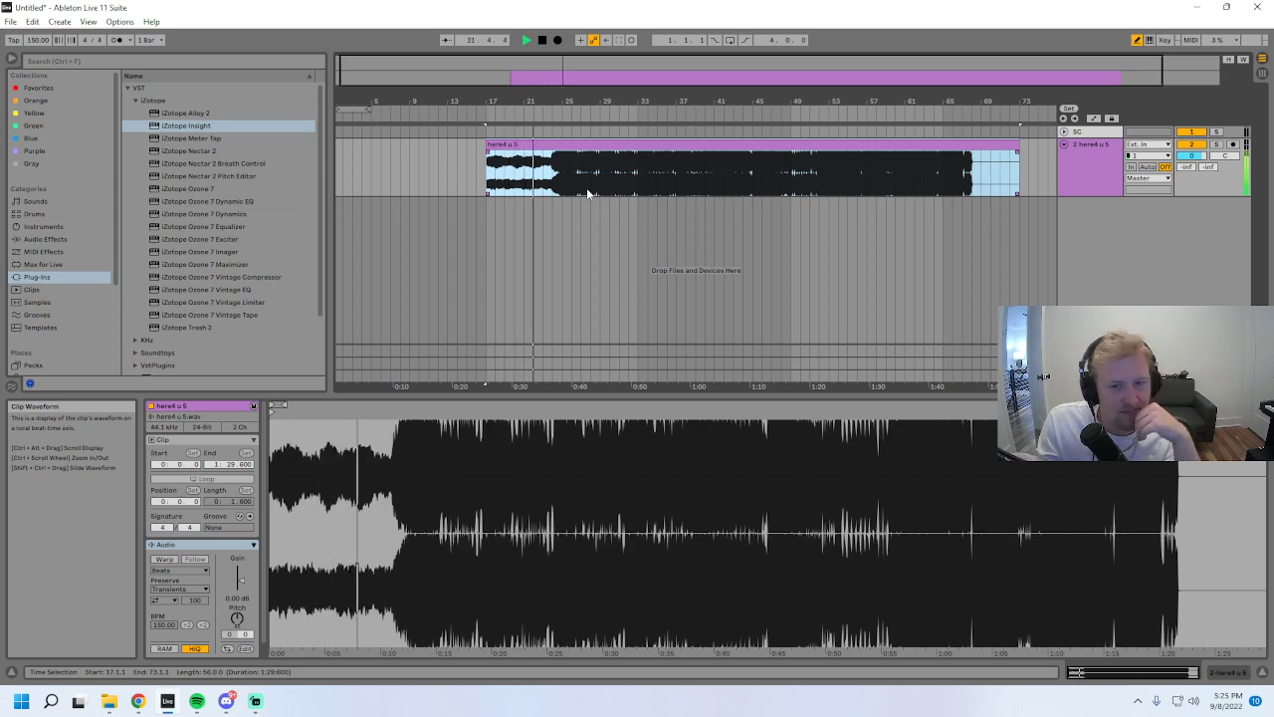
left_click_drag(702, 71, 629, 120)
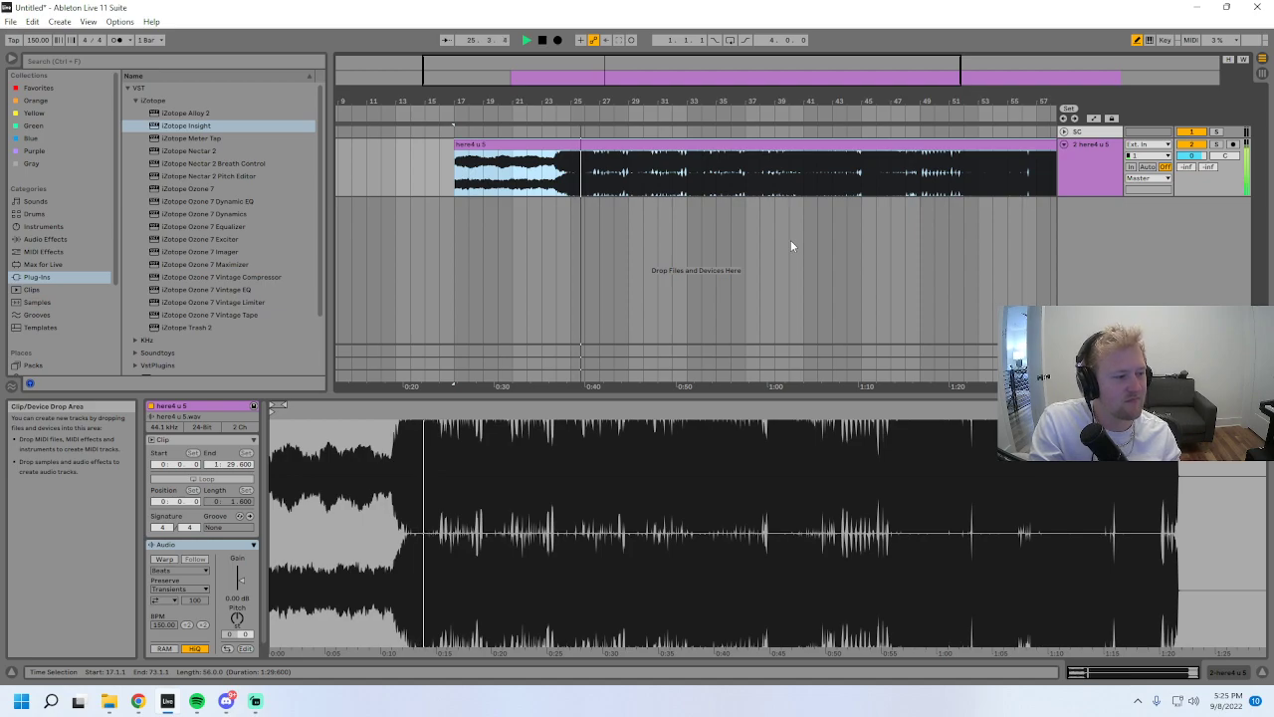
key("minus")
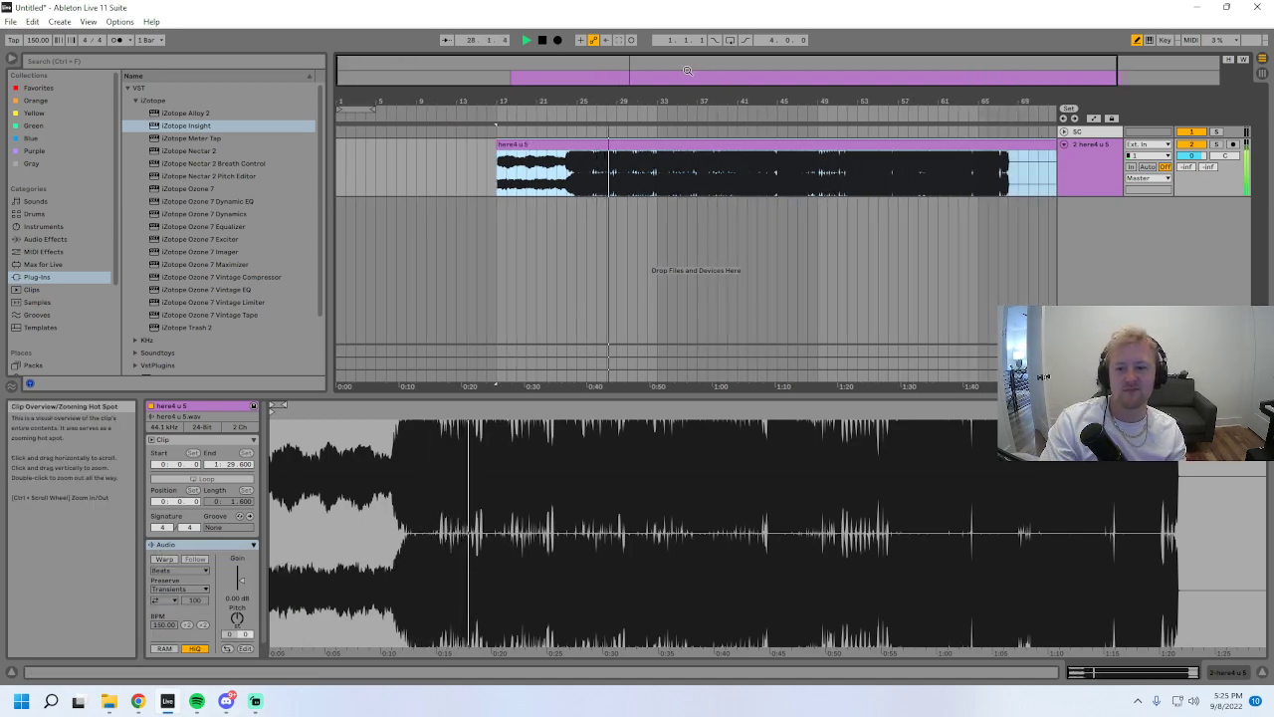
left_click_drag(692, 76, 692, 195)
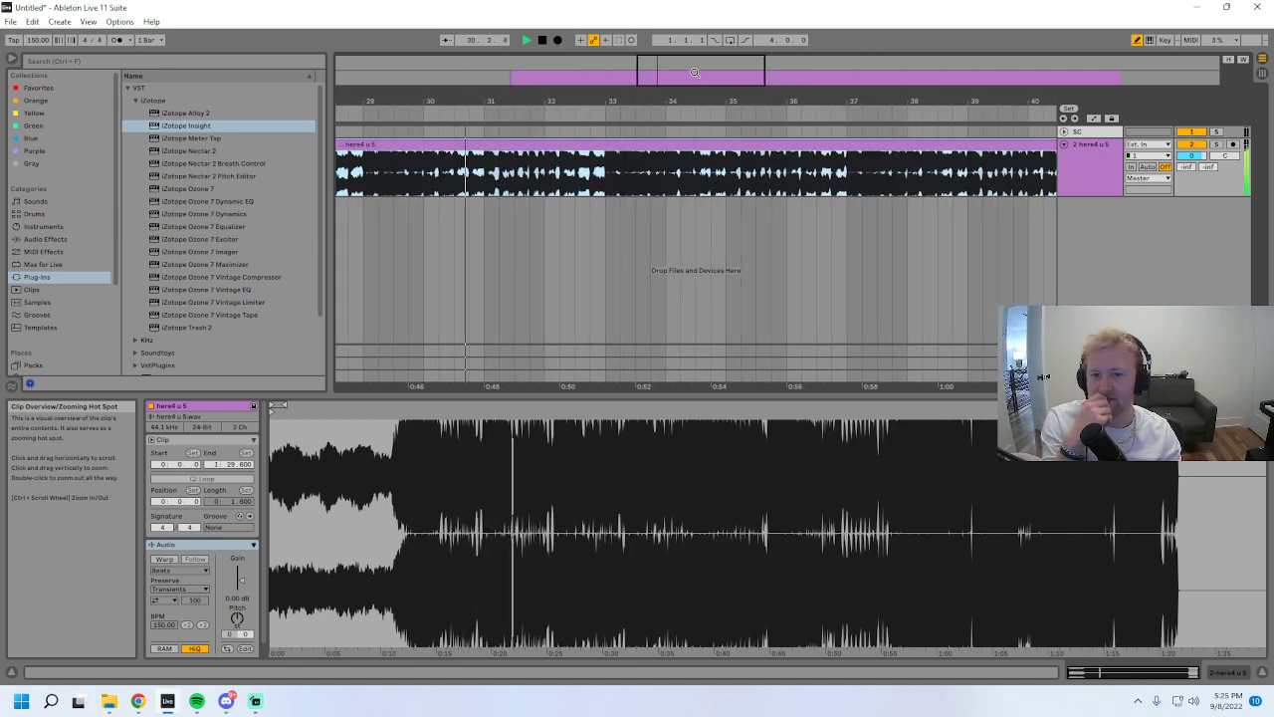
- Restart here4 u 5 from bar 33 and follow playback through the second half to about bar 60
key("space")
left_click(604, 175)
key("space")
left_click_drag(717, 57, 716, 18)
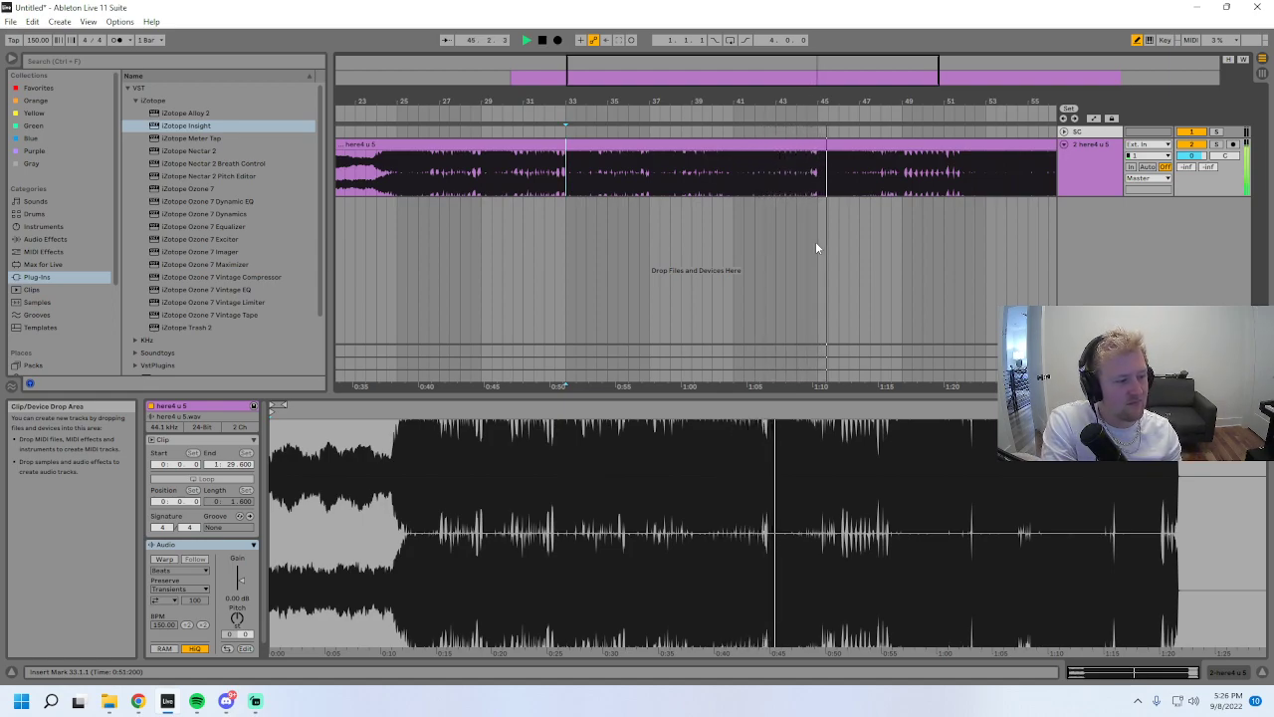
left_click_drag(864, 104, 563, 107)
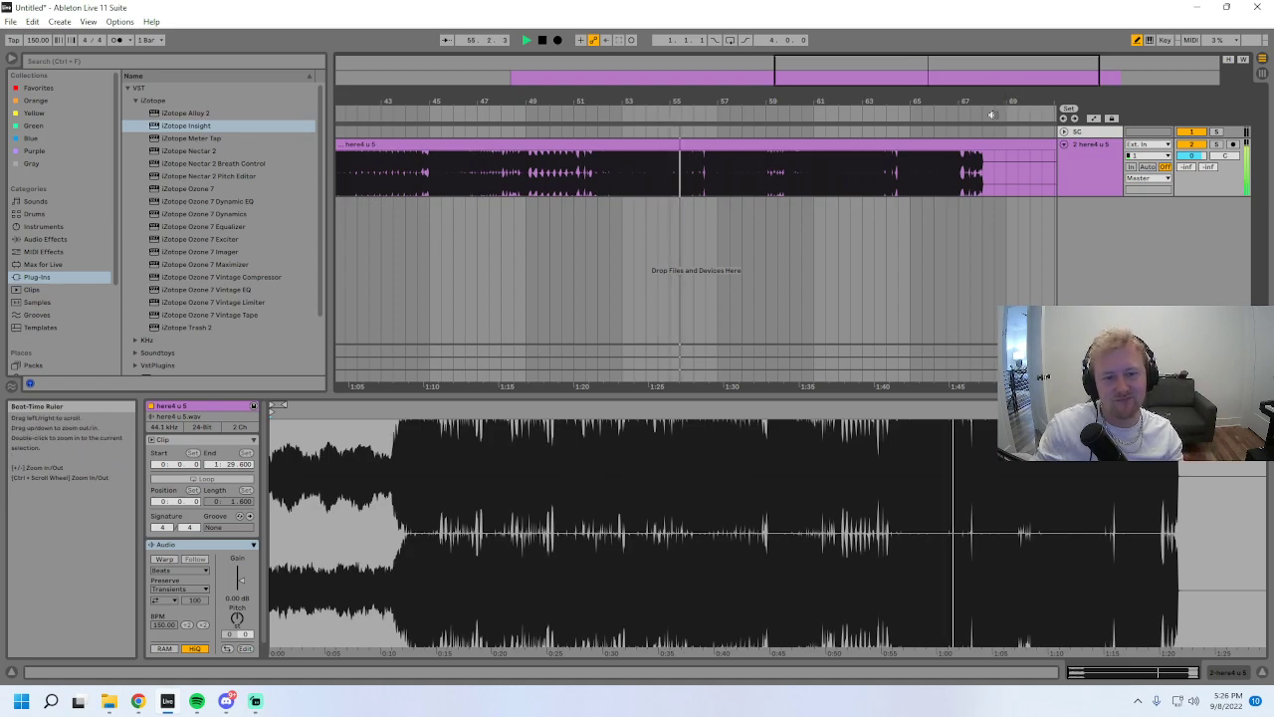
left_click_drag(992, 106, 992, 180)
scroll(724, 214, "down", 3)
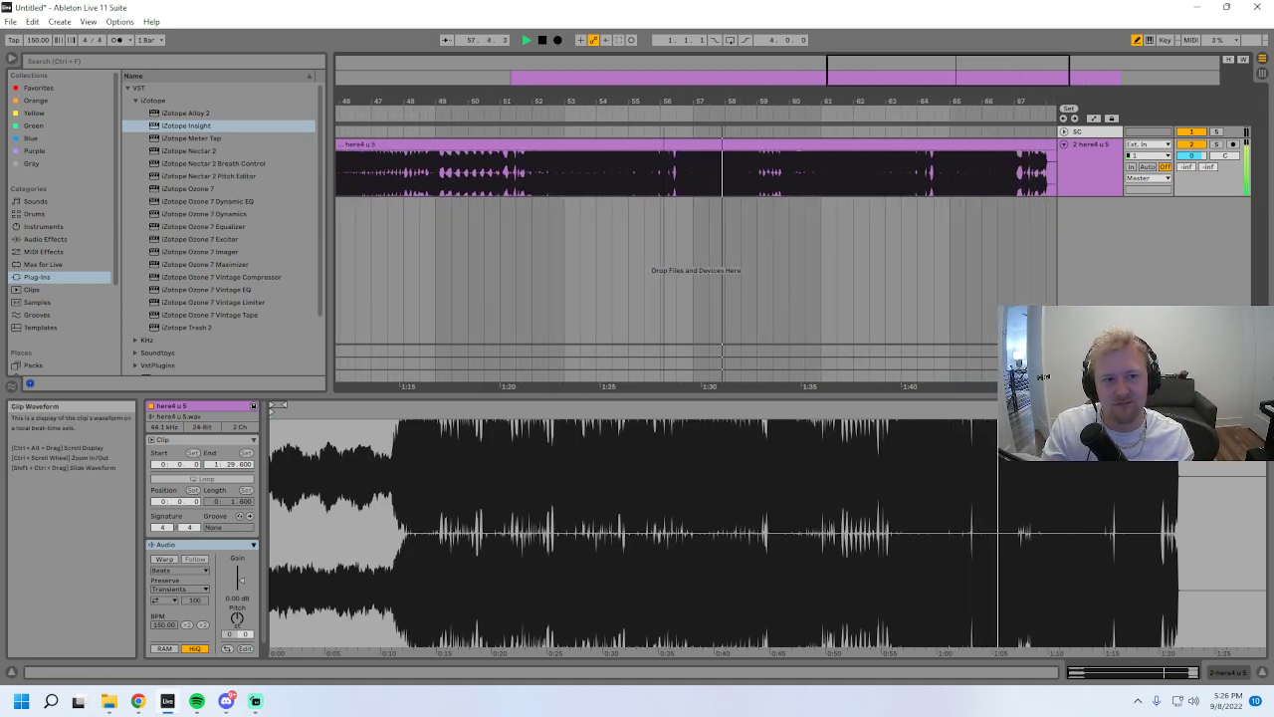
scroll(724, 214, "up", 3)
scroll(724, 214, "down", 3)
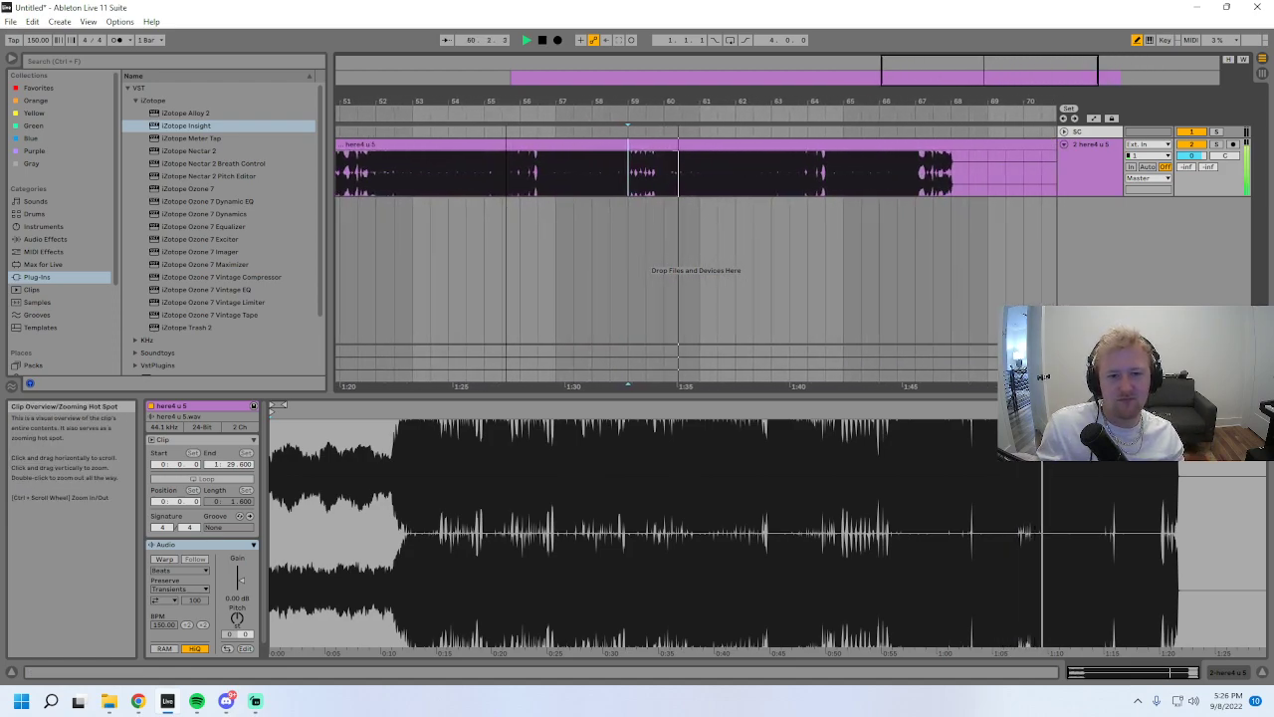
scroll(776, 149, "down", 2)
- Stop playback and examine the closing section of here4 u 5 from bar 53 onward
key("space")
left_click_drag(560, 189, 795, 184)
scroll(924, 116, "down", 2)
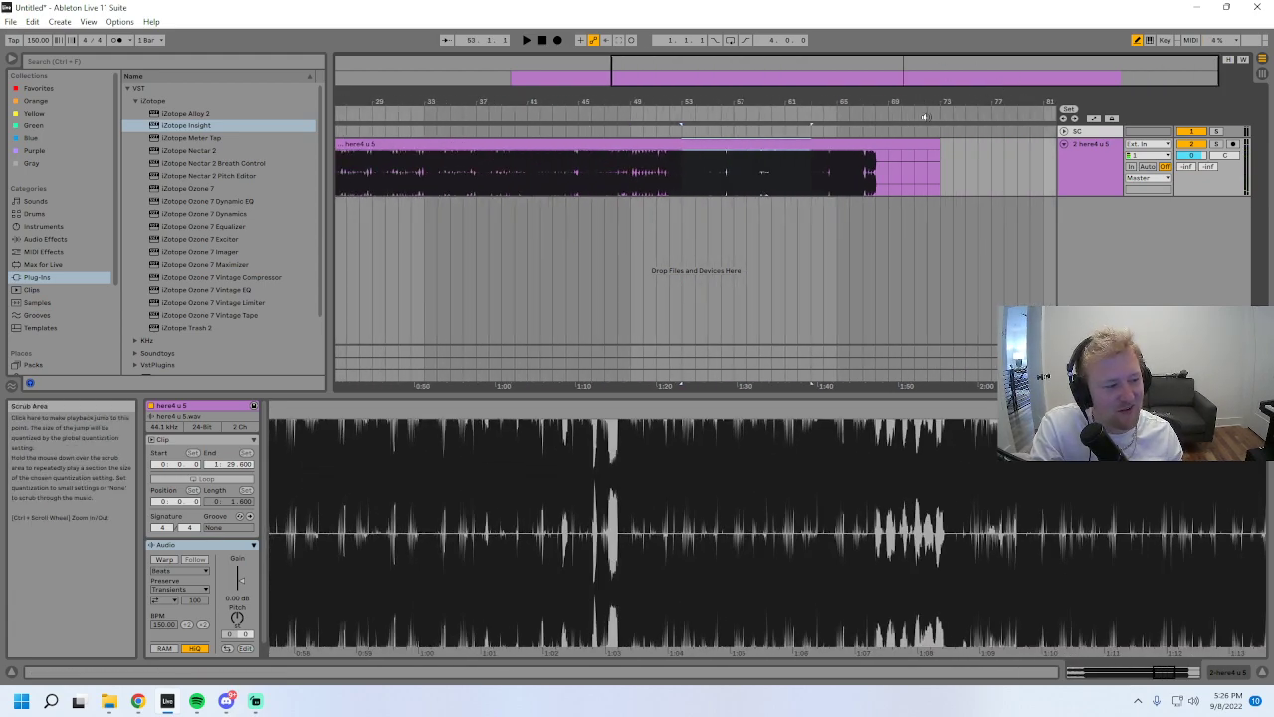
left_click_drag(631, 180, 830, 176)
left_click(668, 174)
key("plus")
key("plus")
left_click(718, 174)
left_click(694, 174)
left_click_drag(677, 105, 664, 57)
- Delete the here4 u 5 clip and bring up the Music From PC folder again to choose another track
left_click(706, 144)
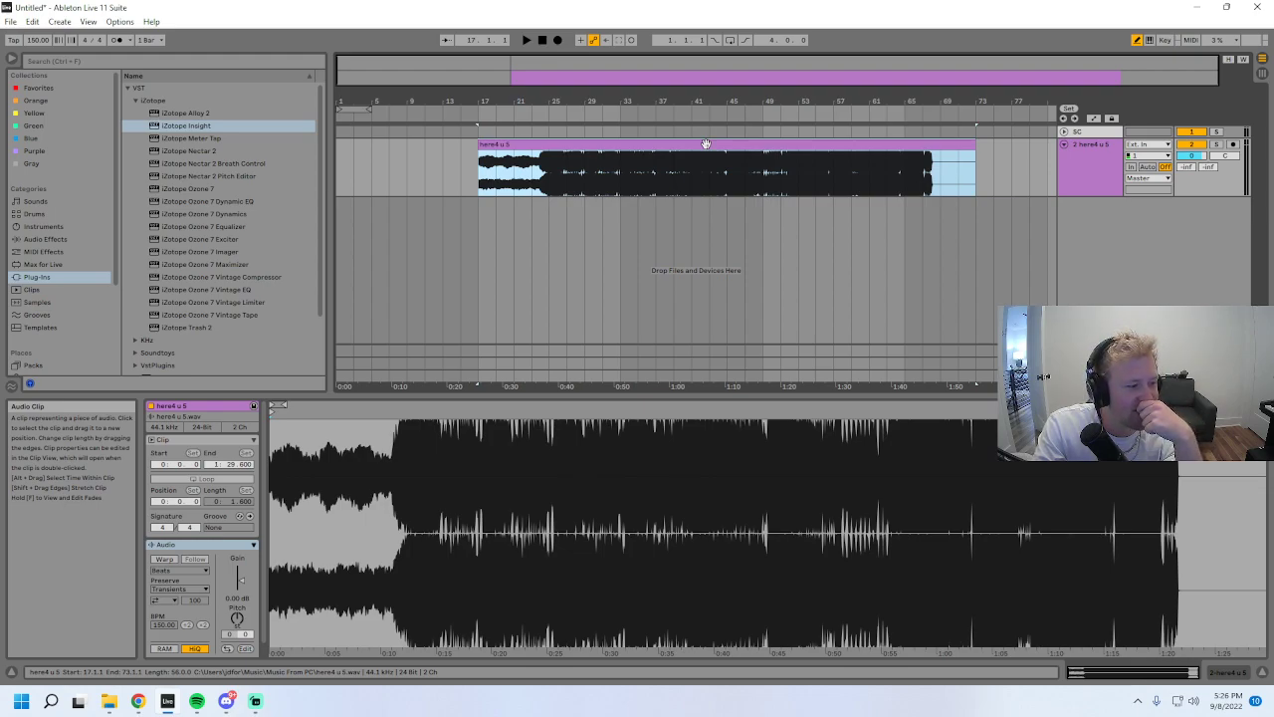
key("Delete")
mouse_move(110, 701)
left_click(216, 629)
left_click(709, 438)
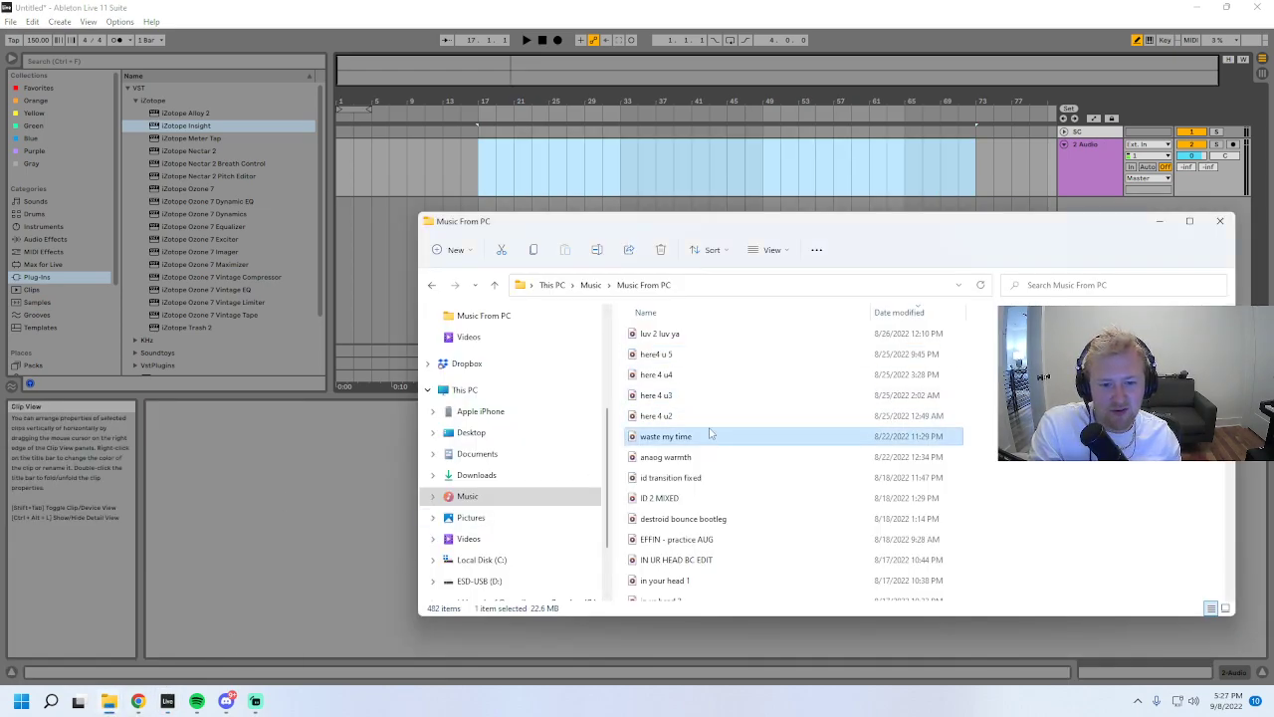
left_click_drag(754, 231, 782, 267)
- Add the ID 2 MIXED file from the Music From PC folder to the audio track at bar 17 and select its clip
left_click(718, 518)
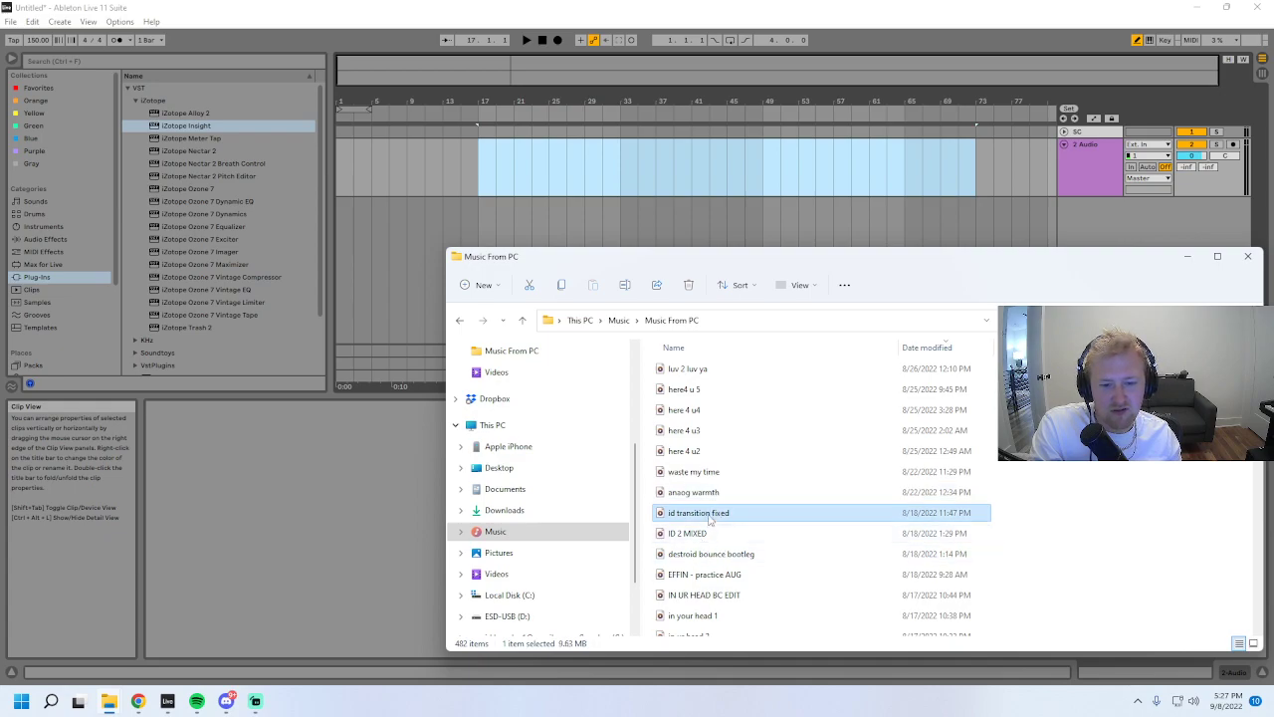
left_click_drag(714, 517, 484, 167)
left_click(694, 536)
left_click_drag(693, 540, 511, 159)
left_click(514, 149)
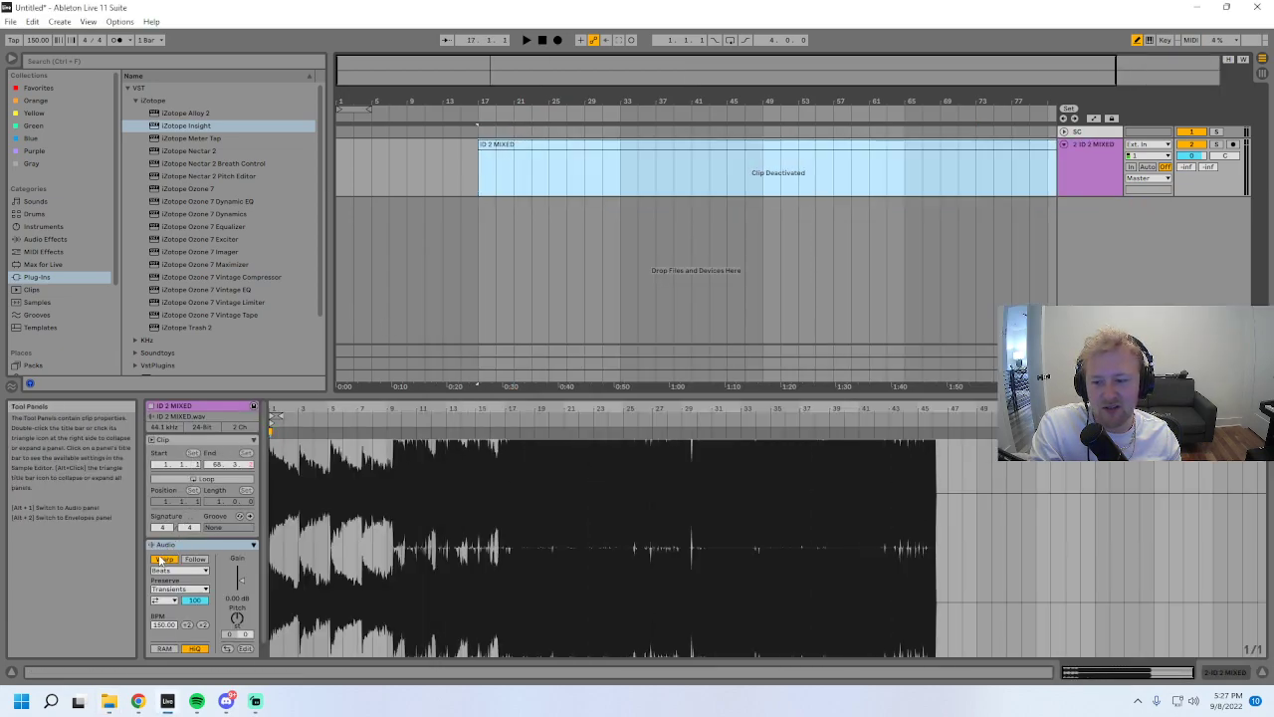
- Turn off warping for the ID 2 MIXED clip, play it from bar 17 and set the project tempo to 142 BPM
left_click(165, 558)
scroll(492, 249, "up", 1)
key("space")
left_click(560, 179)
left_click(508, 145)
left_click_drag(38, 39, 37, 48)
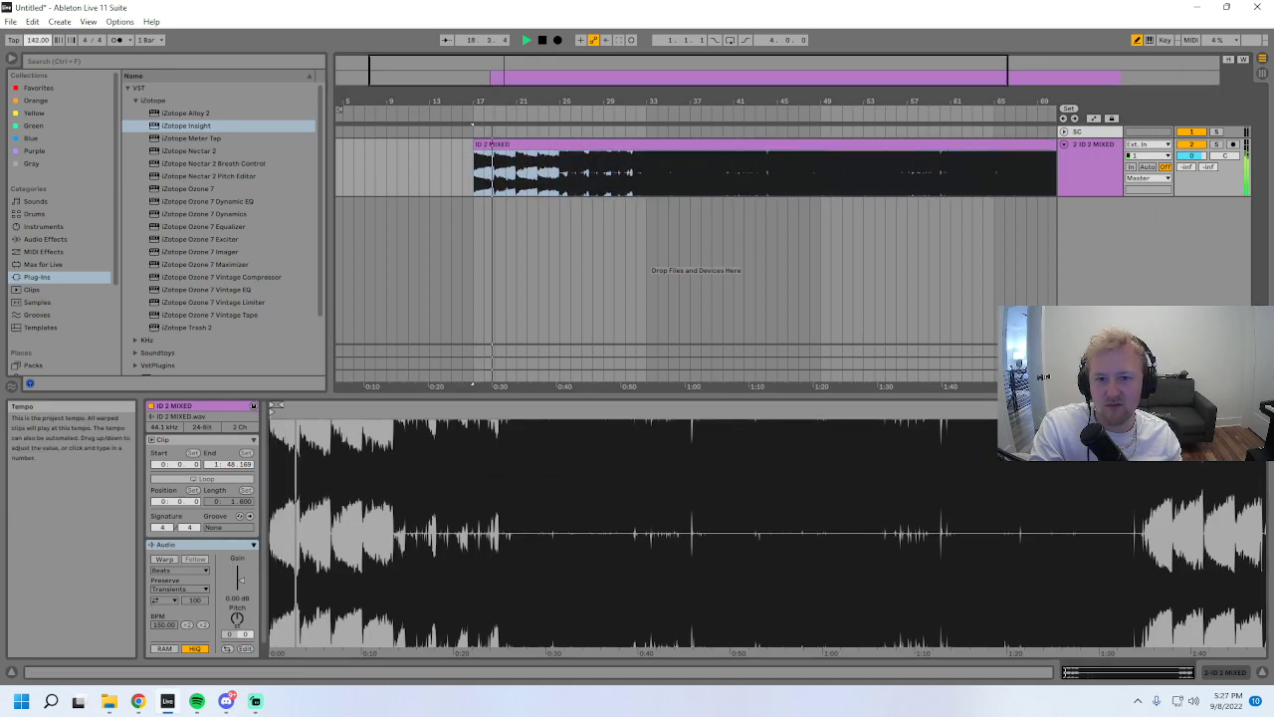
- Follow the ID 2 MIXED playback, placing the insert marker at bars 25, 33 and 37 along the way
left_click_drag(529, 101, 517, 130)
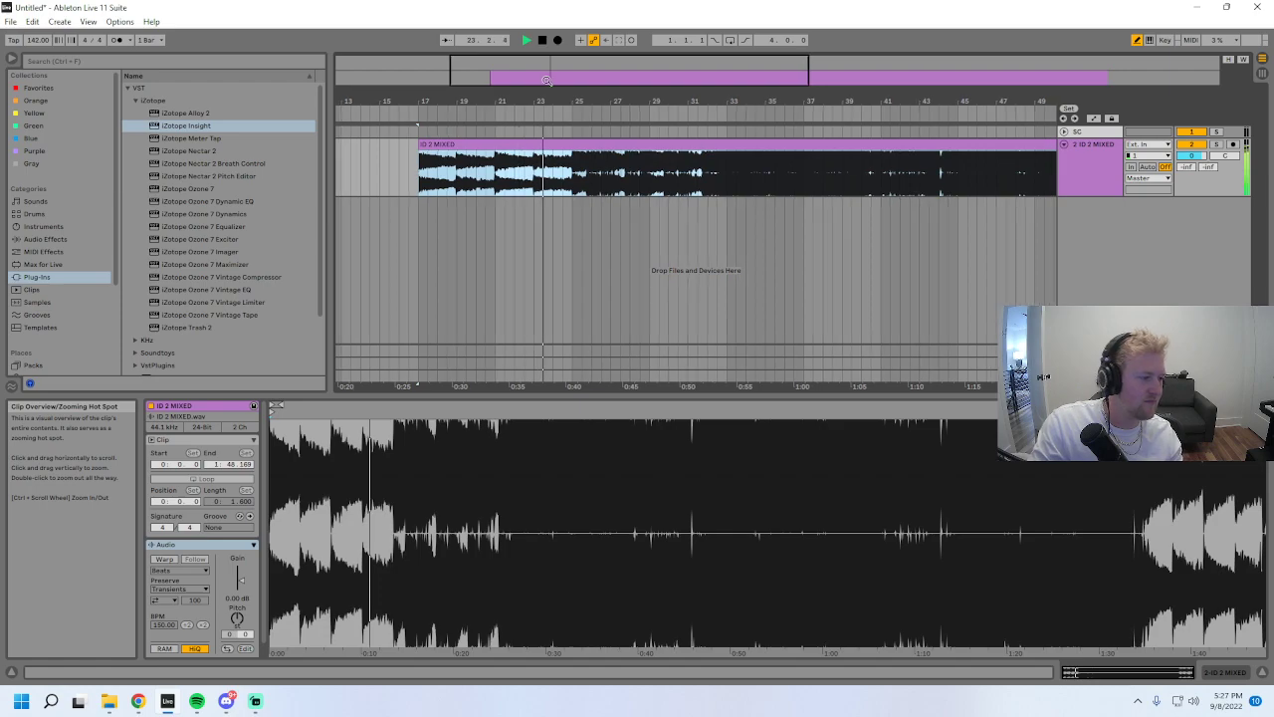
left_click(573, 164)
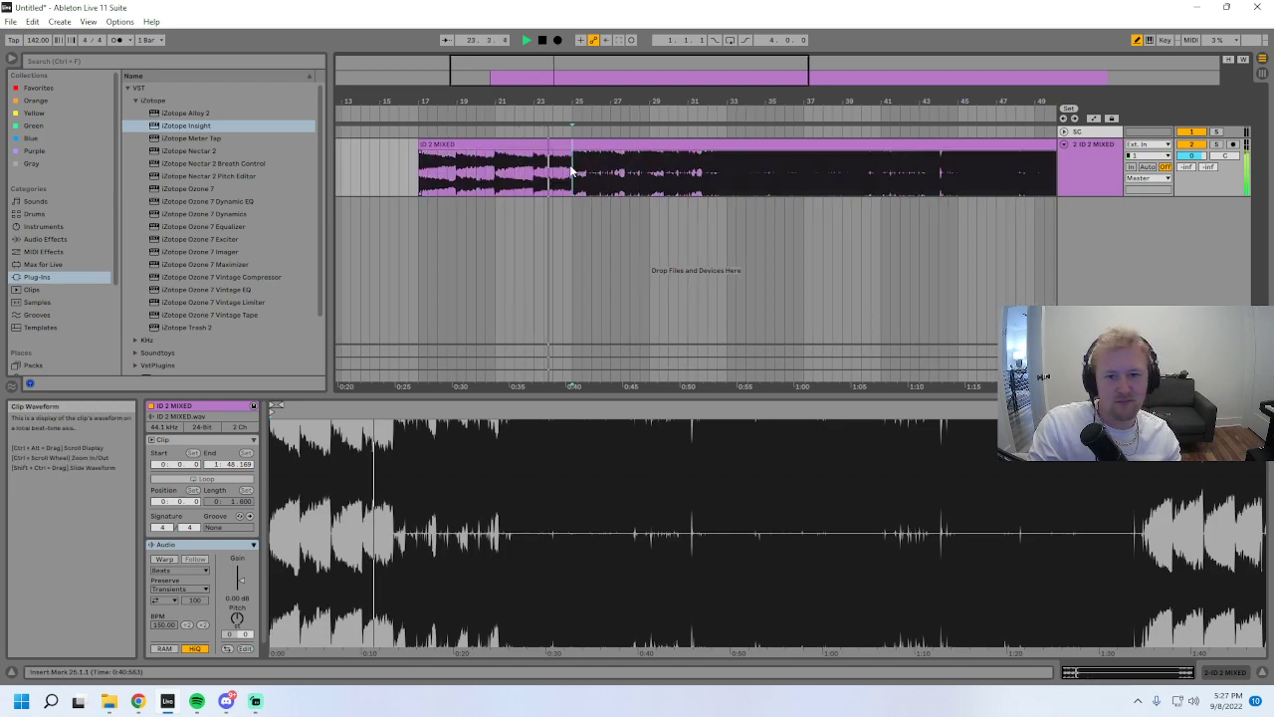
left_click(710, 172)
left_click(724, 170)
left_click_drag(734, 68, 747, 85)
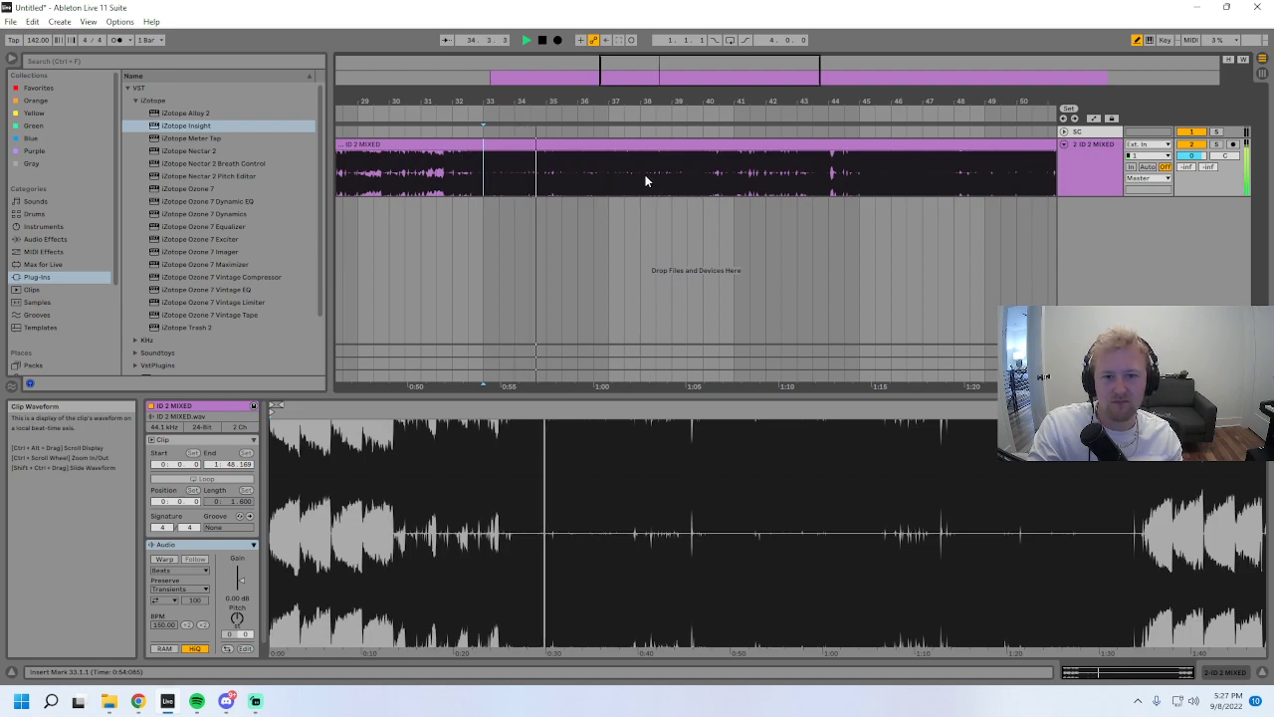
left_click(609, 175)
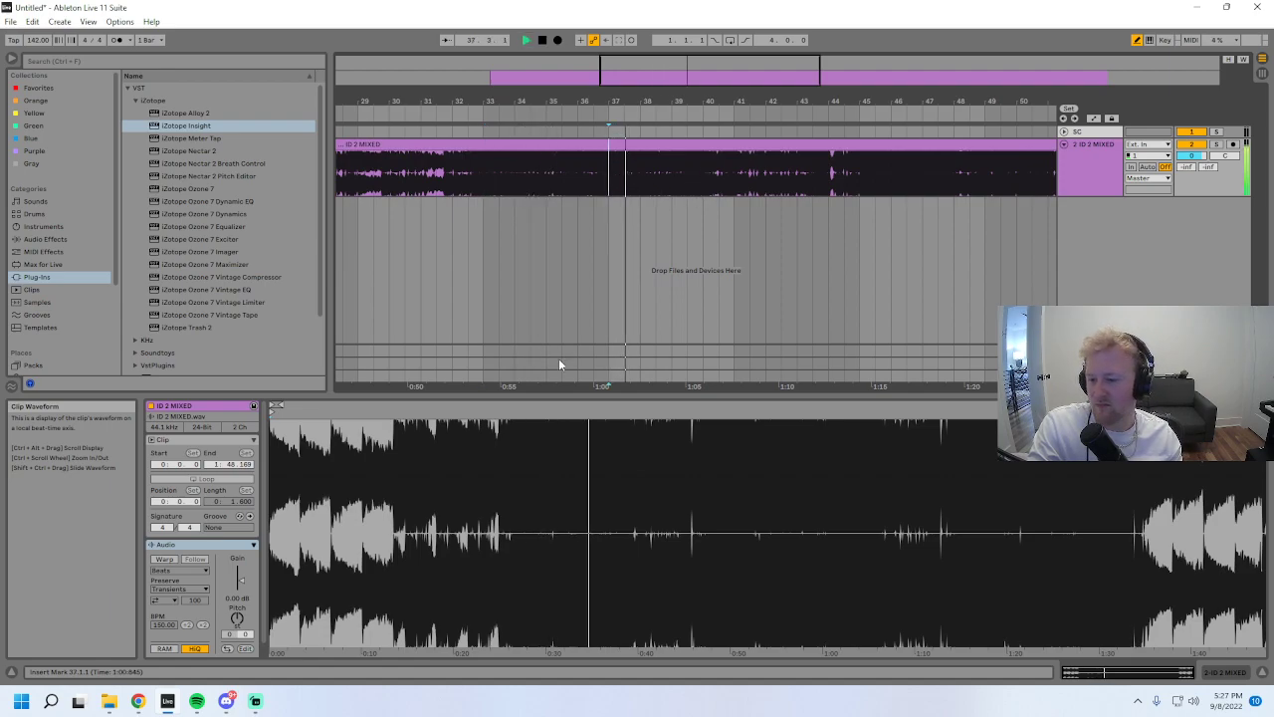
left_click_drag(647, 100, 647, 76)
- Show the audio track's device chain and fit the whole ID 2 MIXED clip in the arrangement view during playback
left_click(1109, 167)
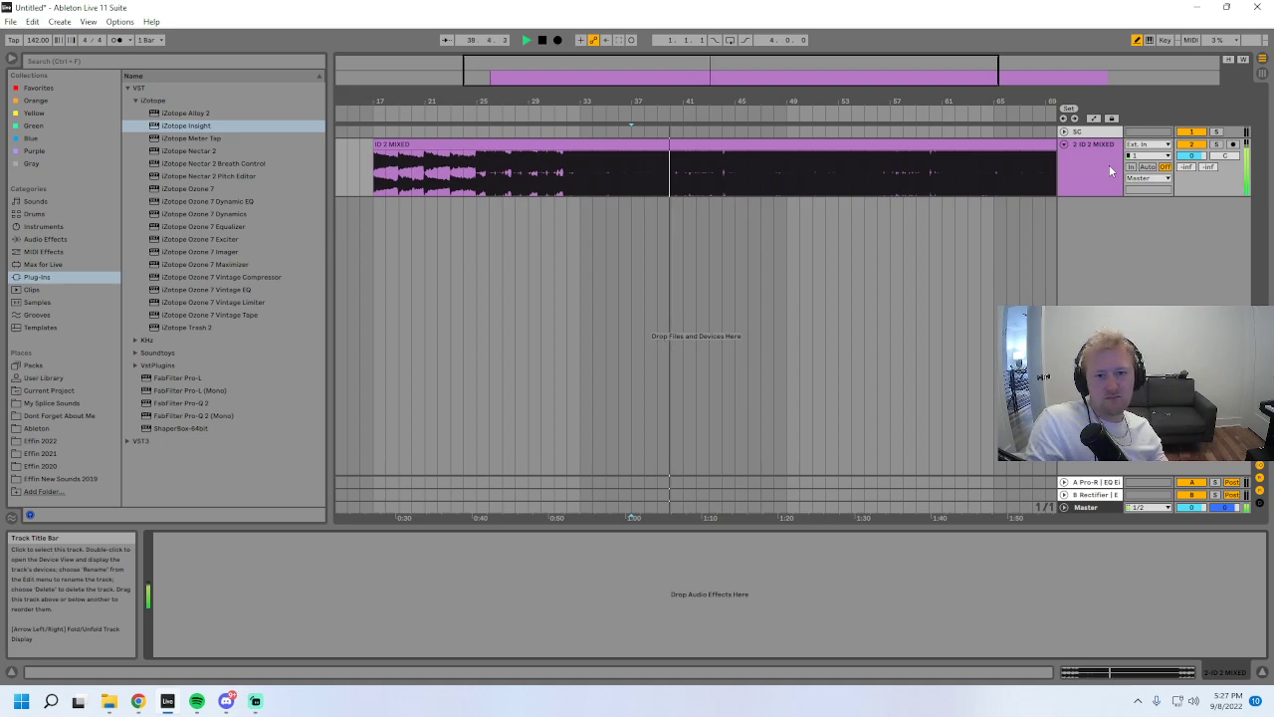
mouse_move(676, 101)
left_mouse_down()
mouse_move(676, 142)
mouse_move(598, 130)
mouse_move(598, 105)
mouse_move(651, 97)
left_mouse_up()
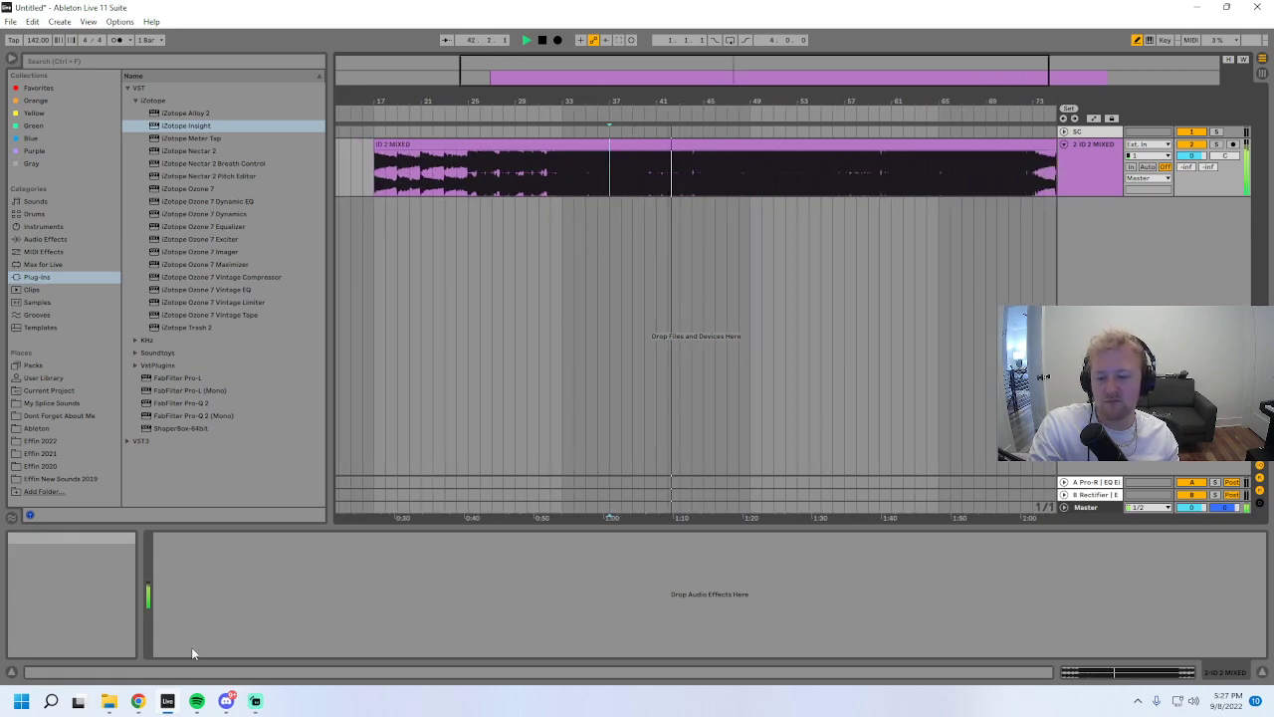
left_click_drag(726, 75, 712, 114)
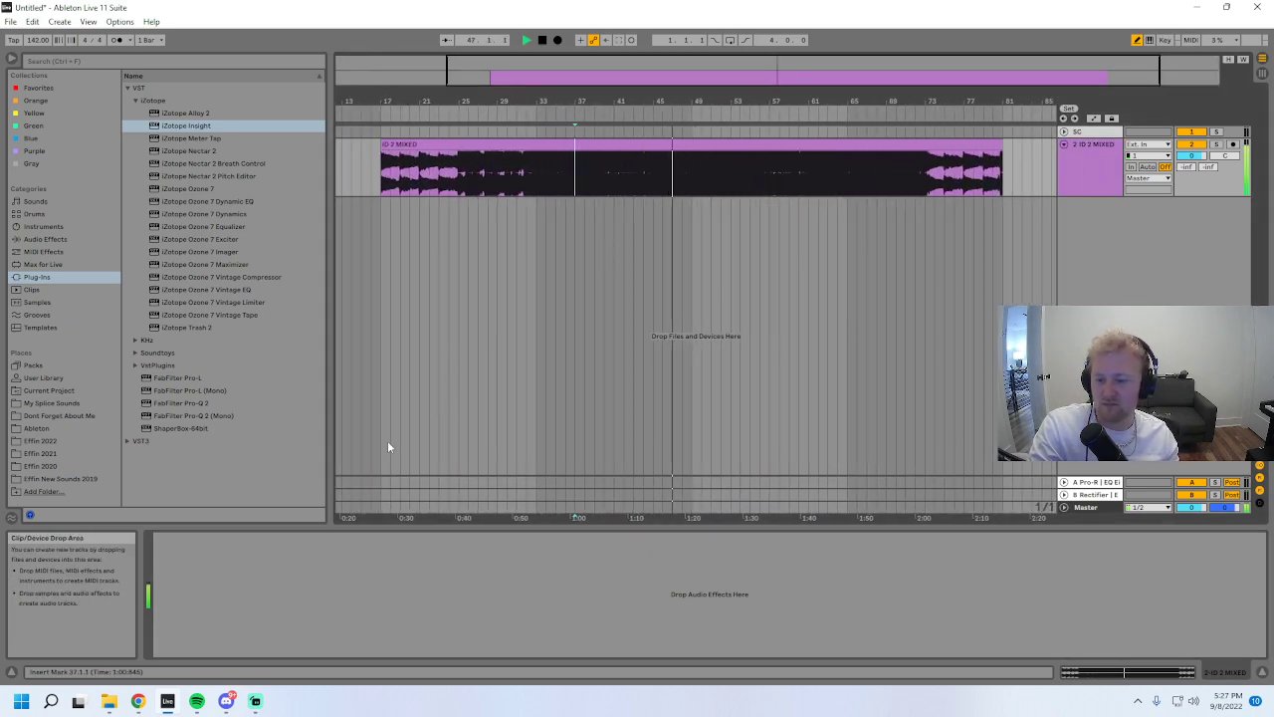
- Bring up the Music From PC folder and select the destroid bounce bootleg file without renaming it
mouse_move(107, 703)
left_click(216, 643)
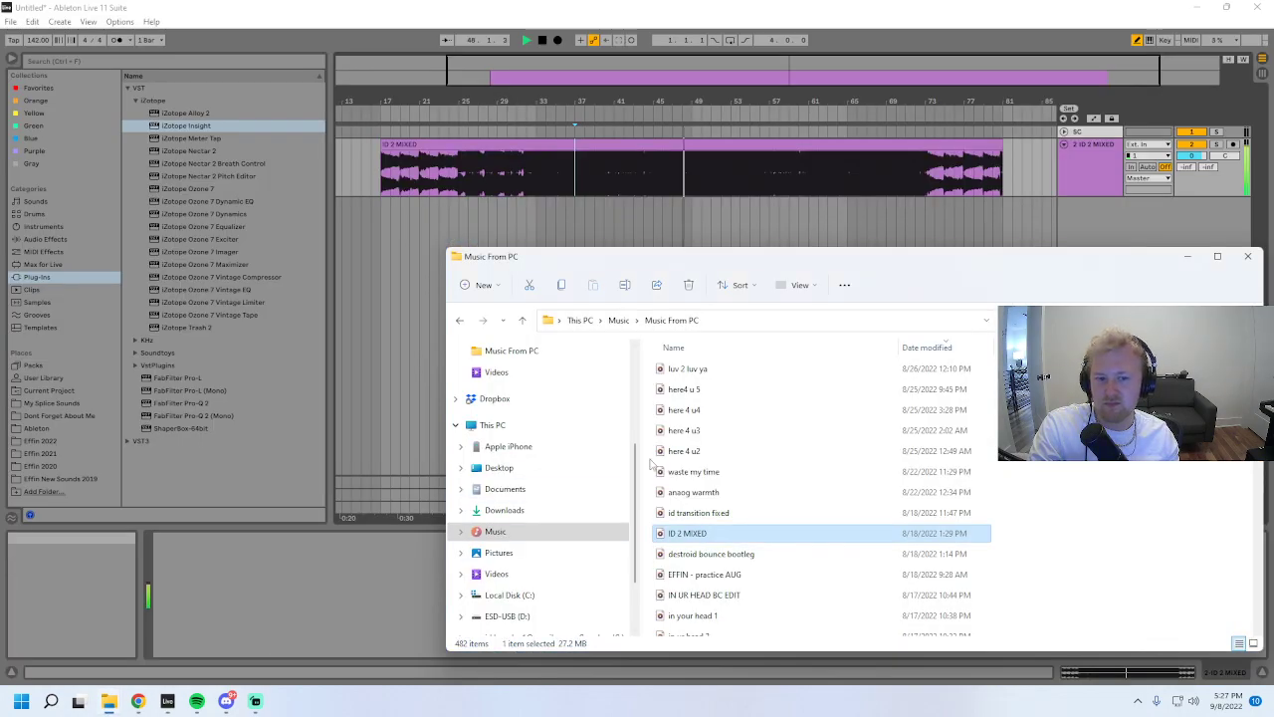
scroll(742, 535, "down", 1)
key("Down")
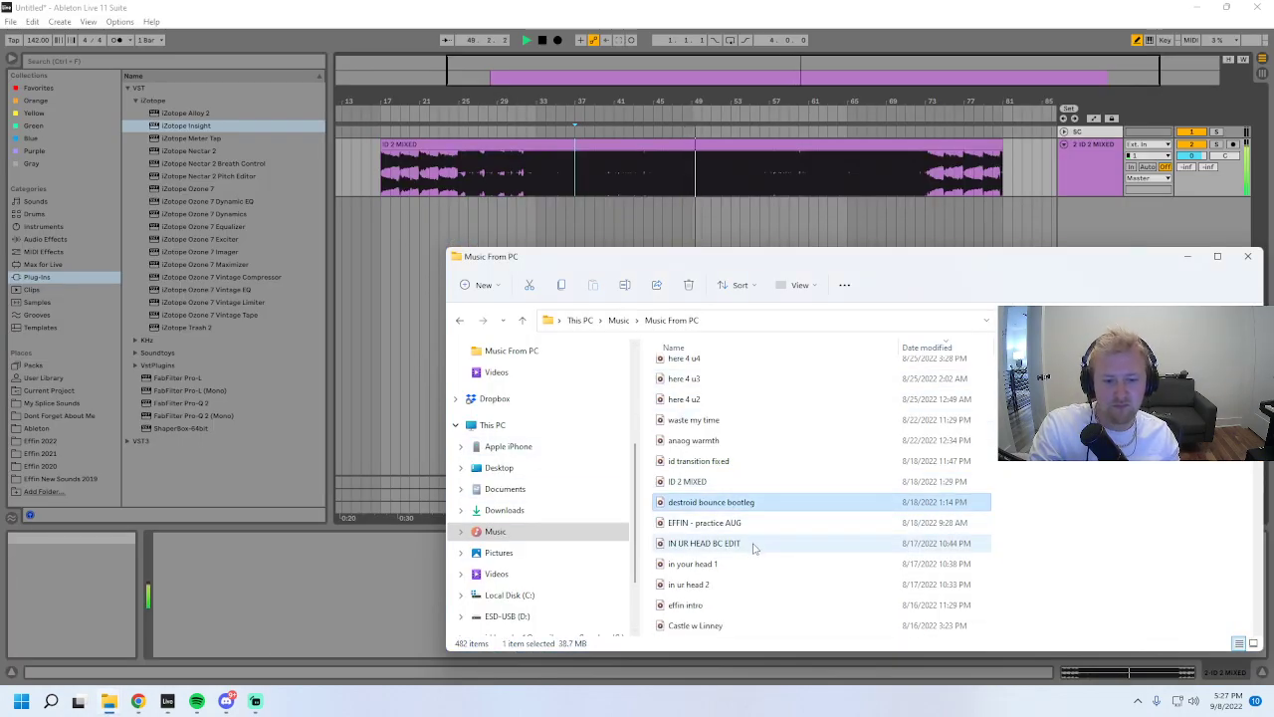
left_click(724, 504)
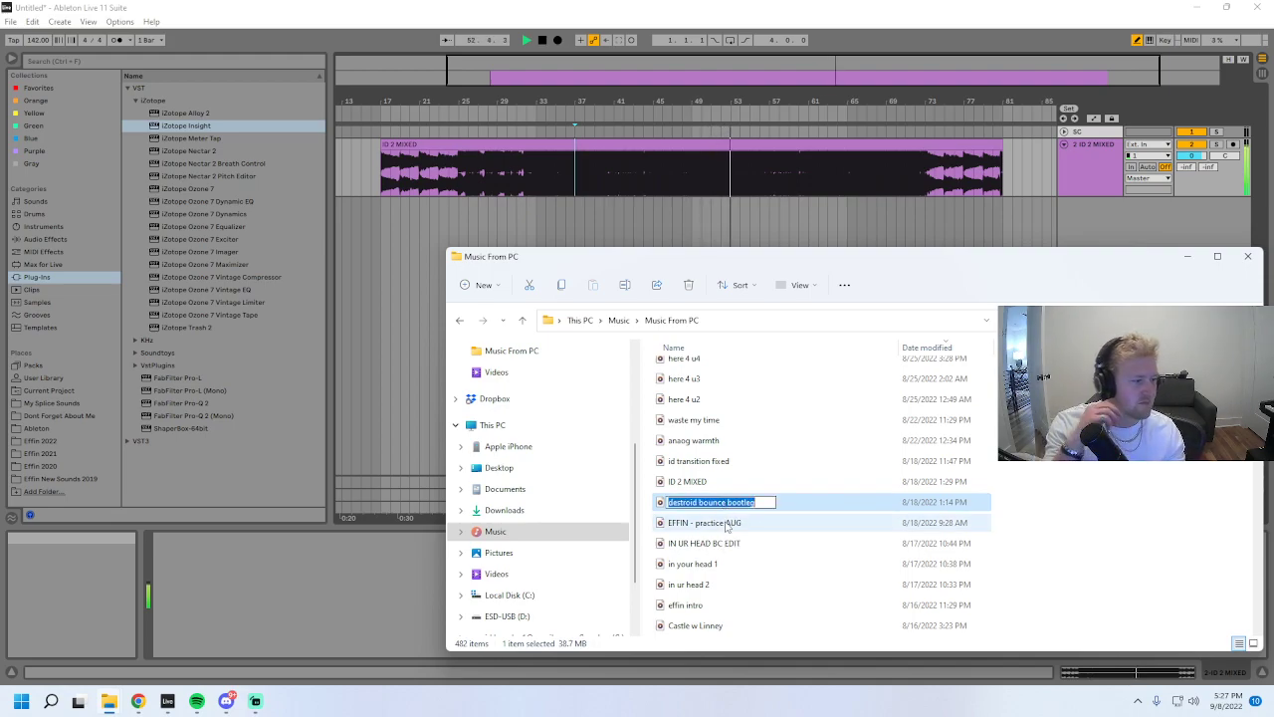
left_click(728, 524)
left_click(711, 506)
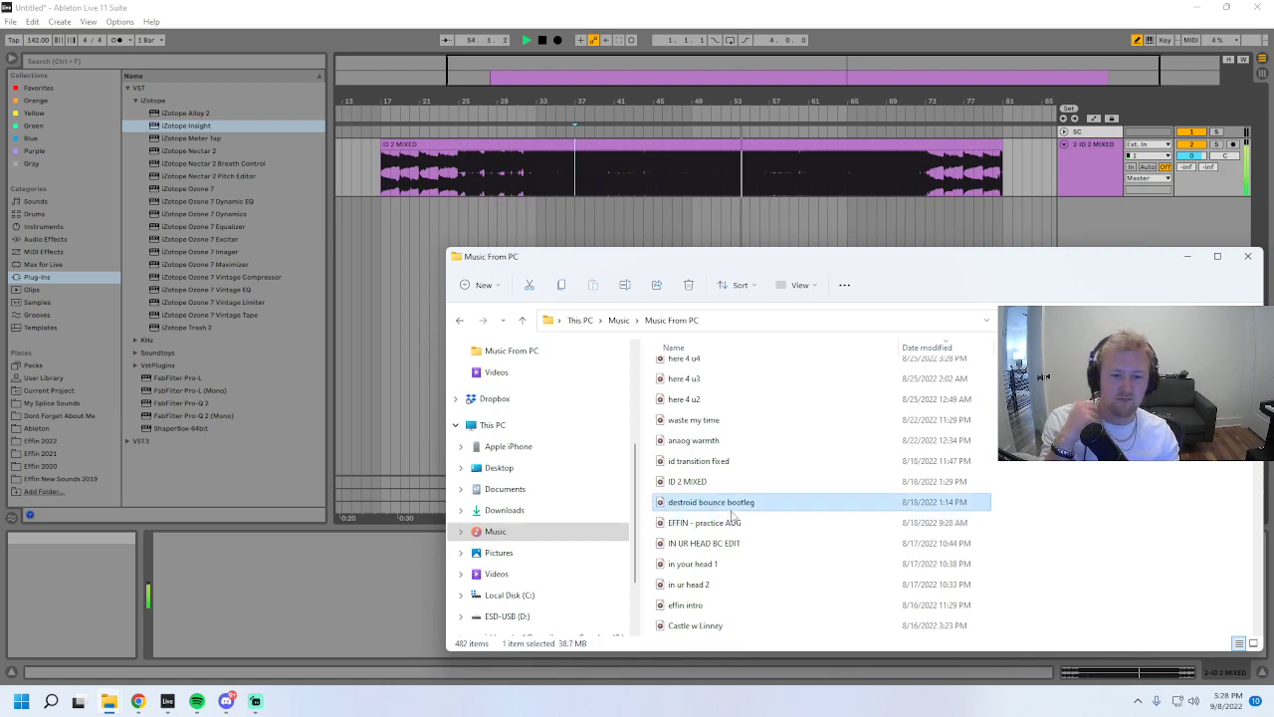
- Delete the ID 2 MIXED clip from the audio track and stop playback
left_click(749, 148)
key("Delete")
key("space")
- Add the destroid bounce bootleg file from the Music From PC folder to the audio track at bar 17 and turn off its warping
mouse_move(107, 709)
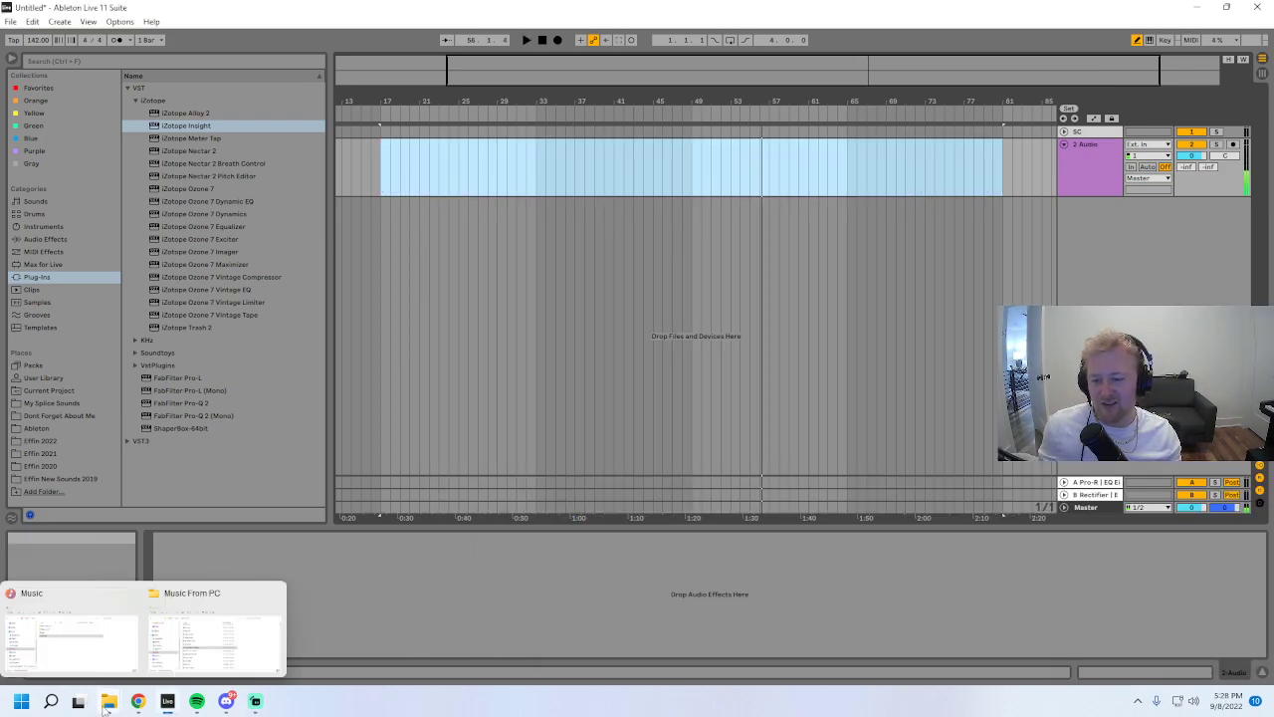
left_click(196, 650)
left_click_drag(719, 506, 390, 169)
double_click(416, 146)
left_click(164, 558)
- Play destroid bounce bootleg from bar 17 and set the project tempo to 150 BPM
left_click_drag(440, 103, 556, 169)
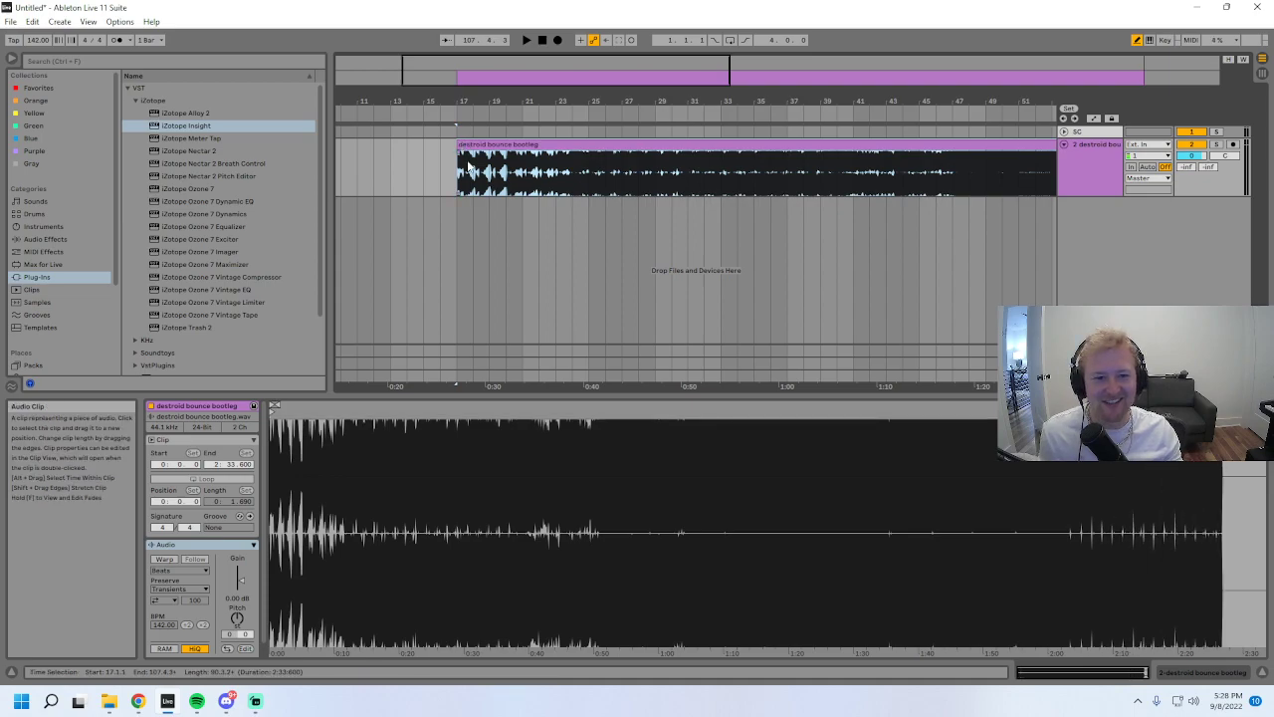
key("space")
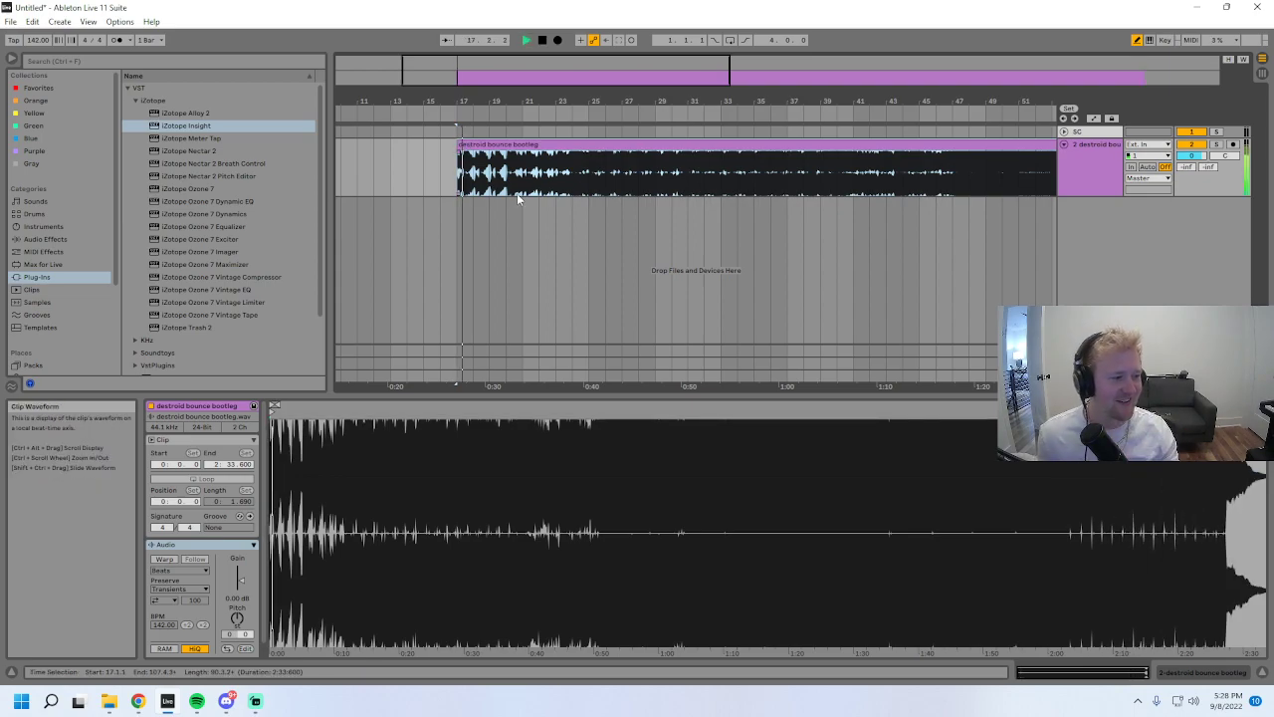
left_click(598, 180)
left_click_drag(597, 180, 589, 179)
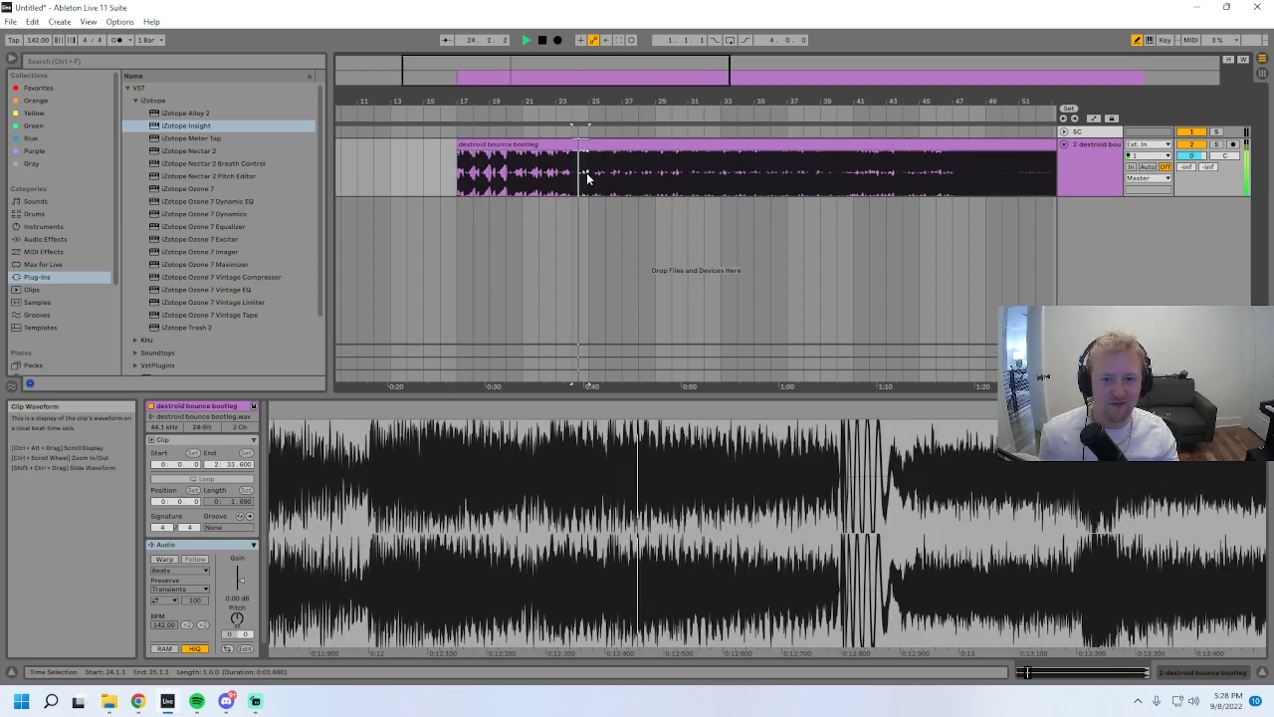
left_click(593, 184)
left_click(507, 144)
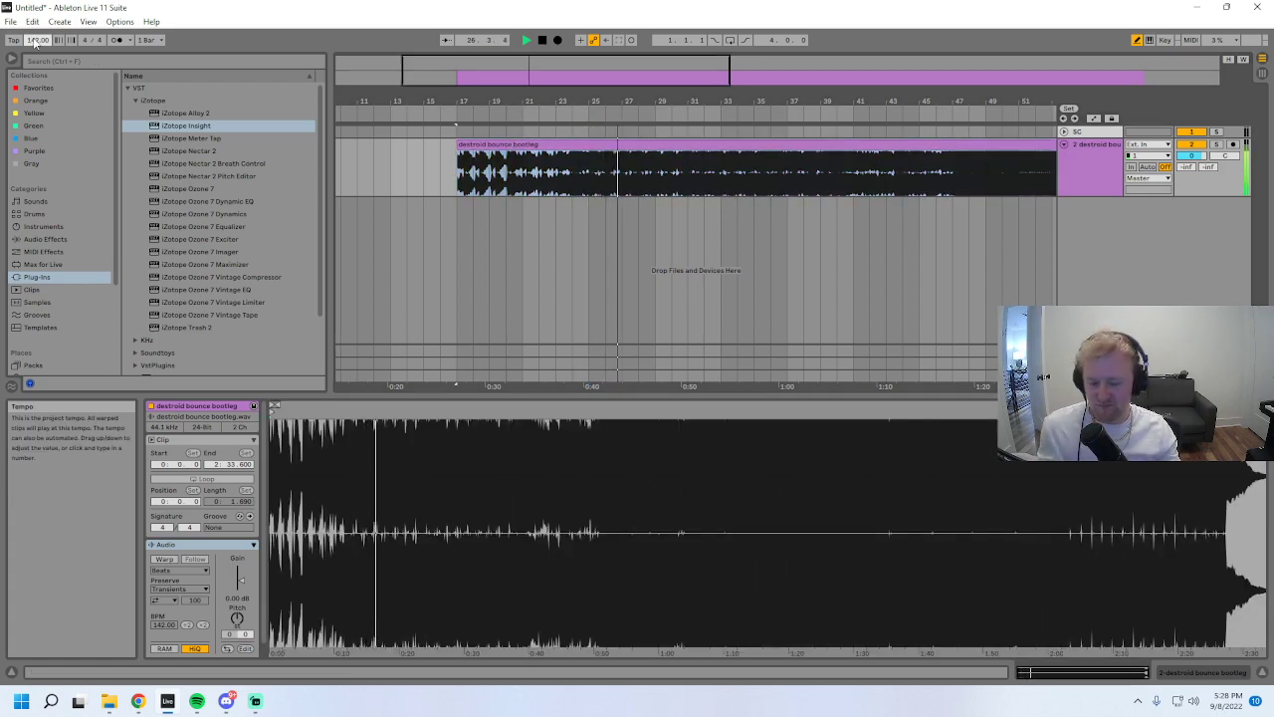
- Follow the destroid bounce bootleg playback, placing the insert marker at bar 32 and then bar 40
left_click(687, 172)
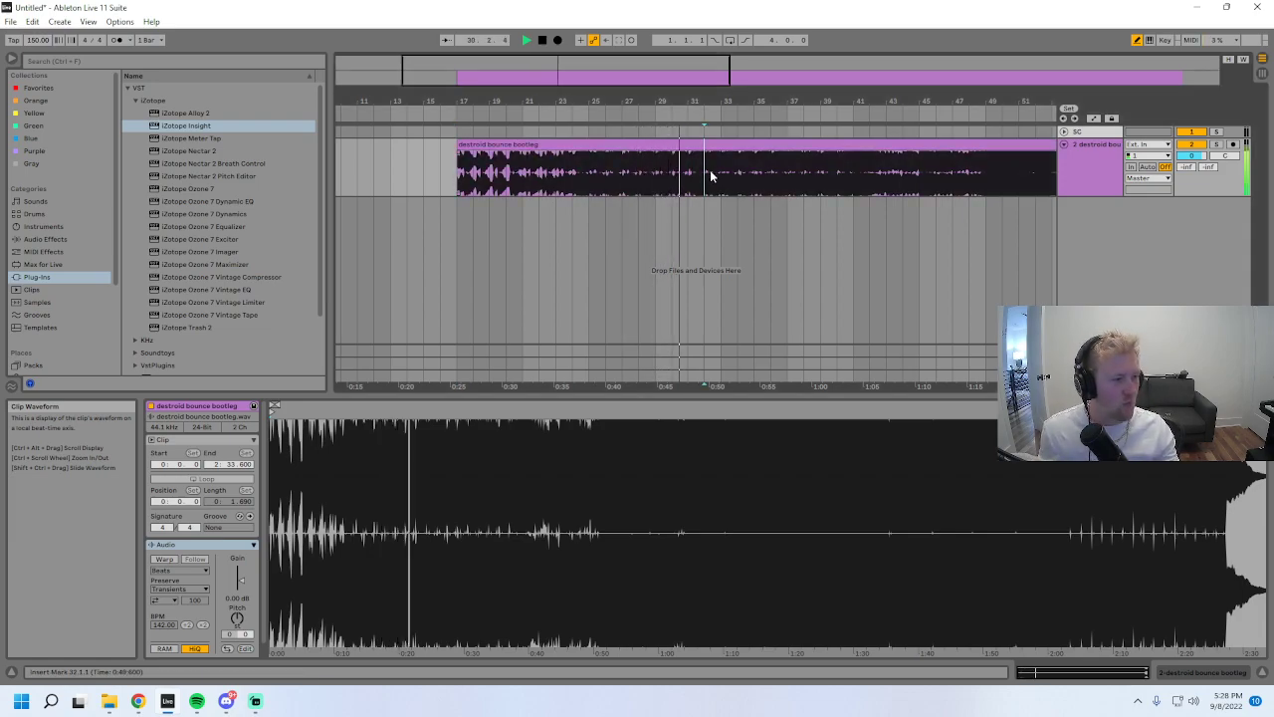
left_click_drag(657, 64, 661, 74)
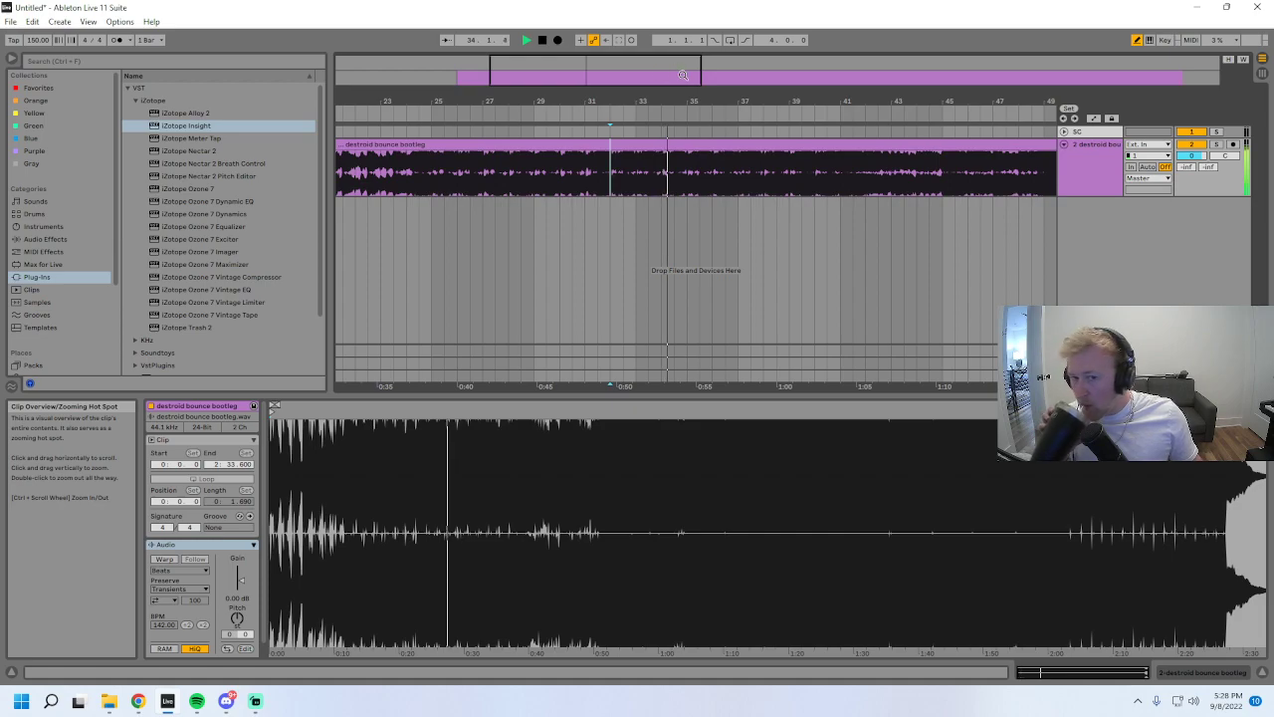
left_click_drag(691, 107, 687, 84)
left_click(767, 171)
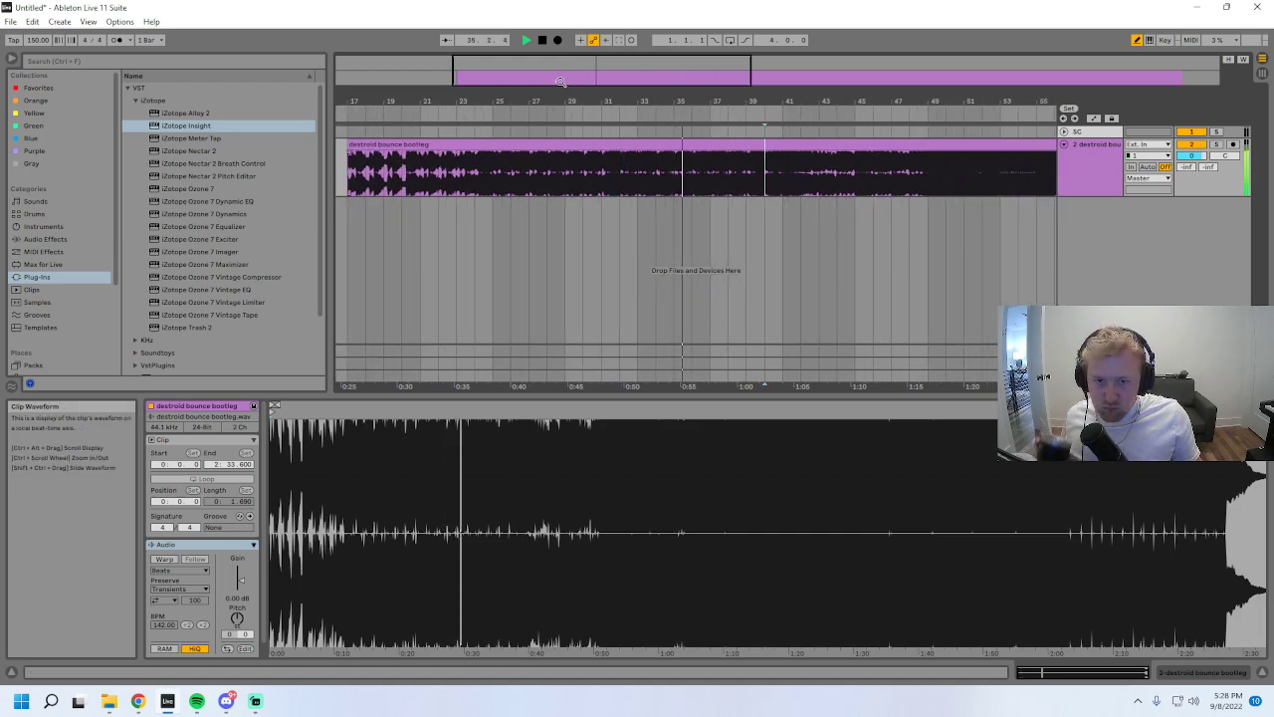
left_click_drag(565, 84, 698, 74)
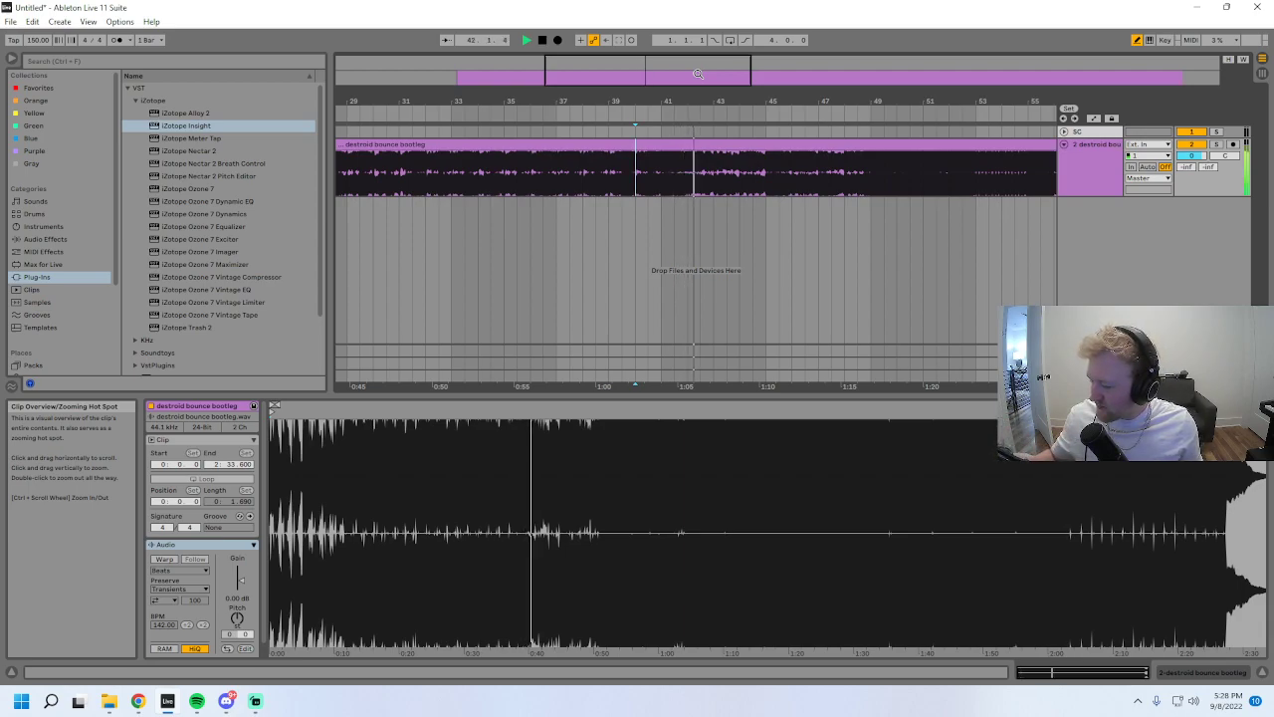
left_click_drag(672, 75, 677, 35)
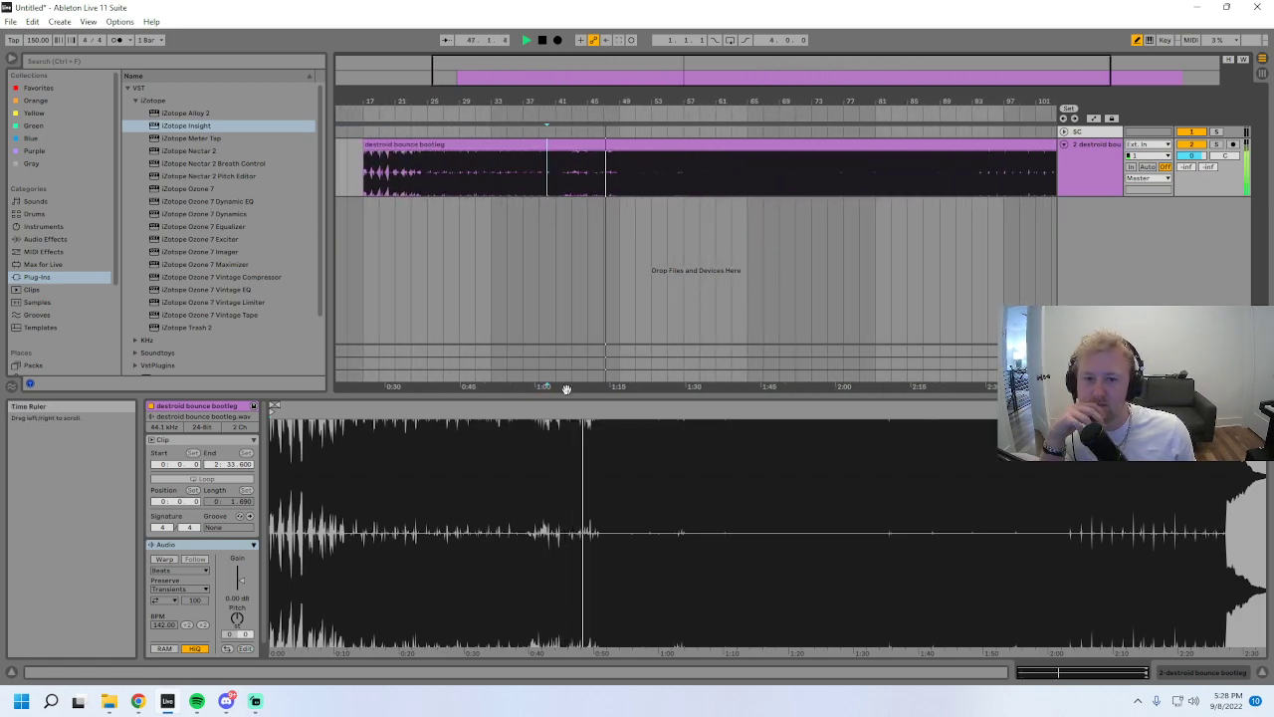
- Show the audio track's device chain and fit the whole destroid bounce bootleg clip in view while it plays
left_click_drag(614, 101, 616, 334)
double_click(1080, 169)
left_click_drag(731, 70, 732, 263)
left_click_drag(730, 95, 782, 56)
- Bring up the Music From PC folder and select the EFFIN - practice AUG file
mouse_move(111, 703)
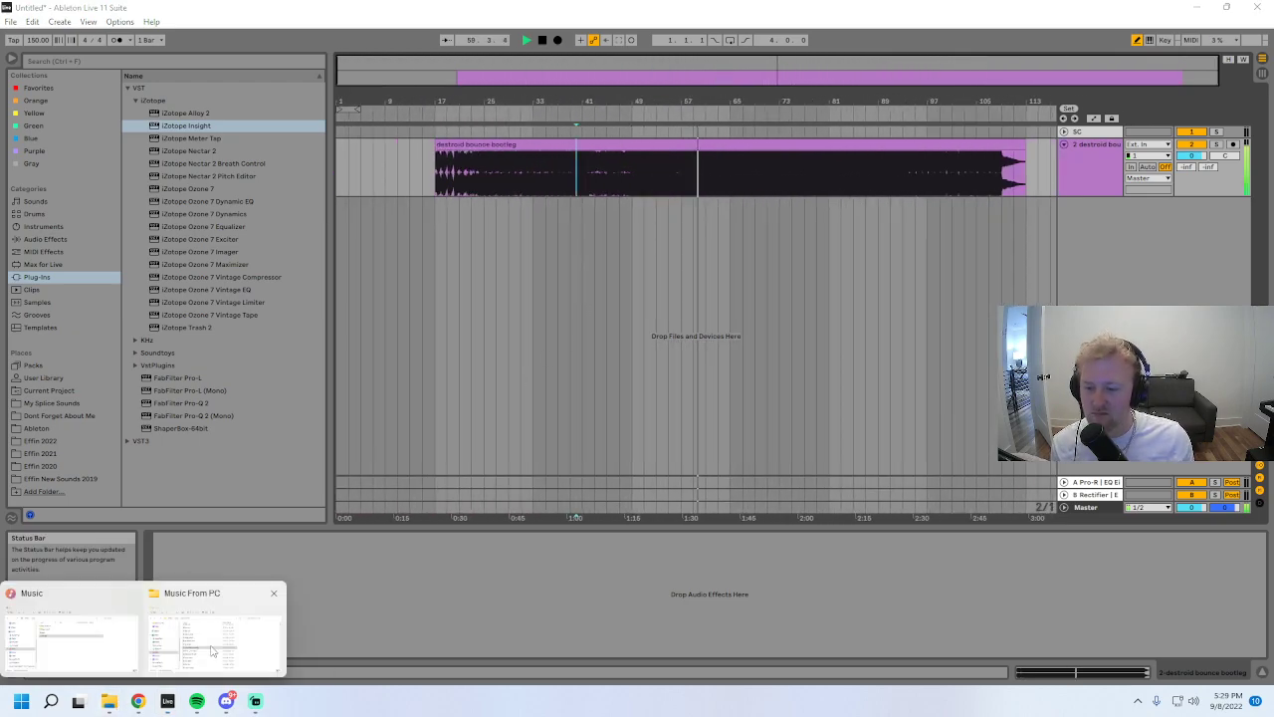
left_click(213, 637)
scroll(746, 518, "down", 1)
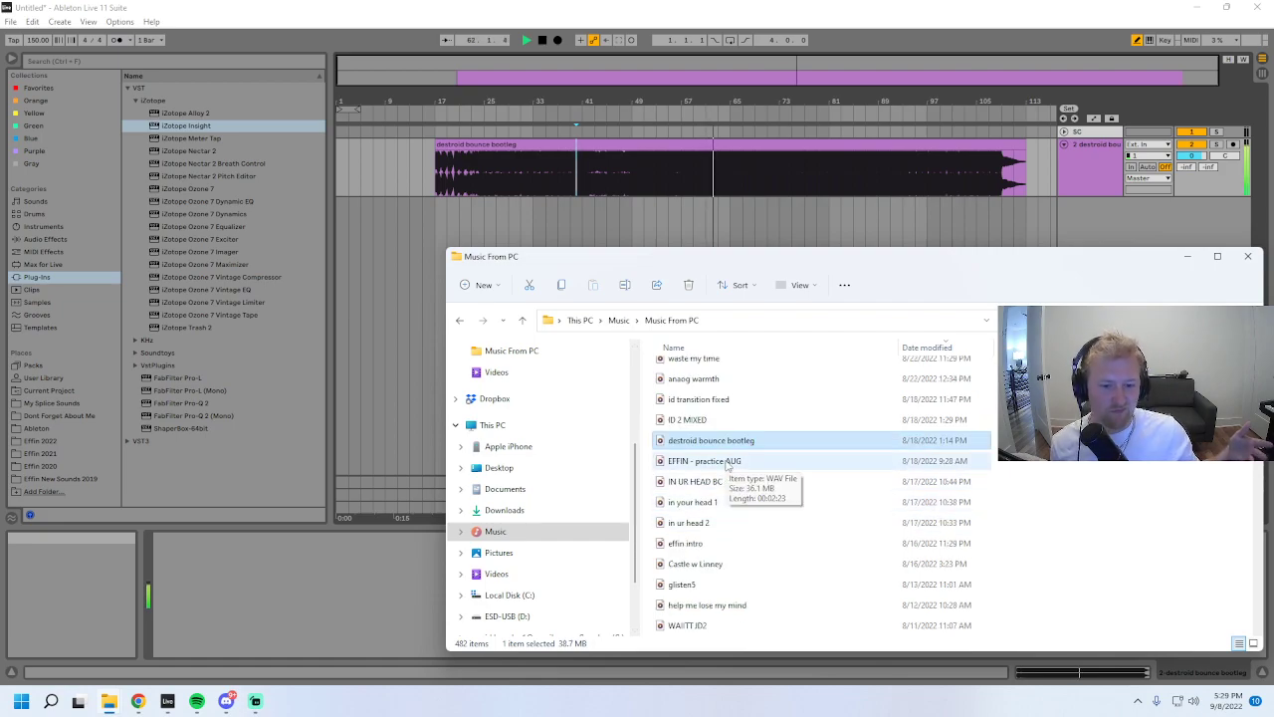
left_click(728, 462)
- Stop destroid bounce bootleg, examine the waveform around bar 65 and restart playback from 65.4.1
left_click_drag(825, 73, 838, 45)
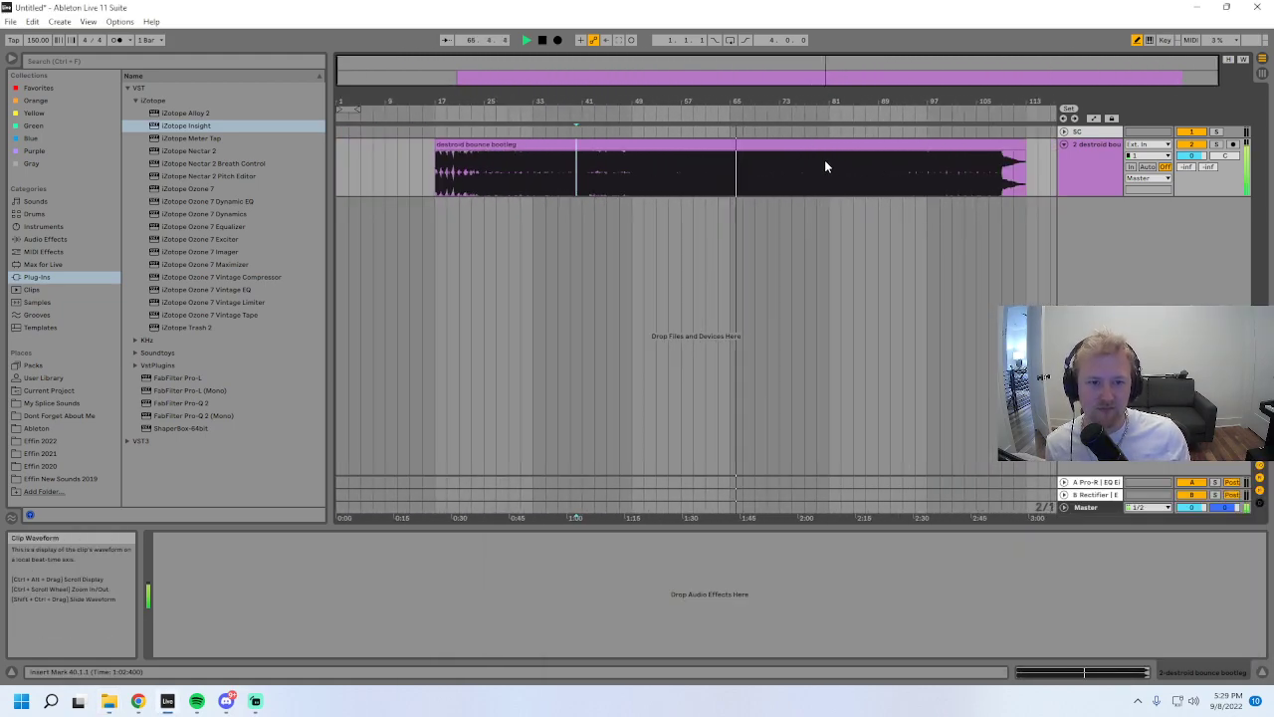
left_click_drag(757, 72, 757, 118)
key("space")
left_click_drag(833, 70, 837, 97)
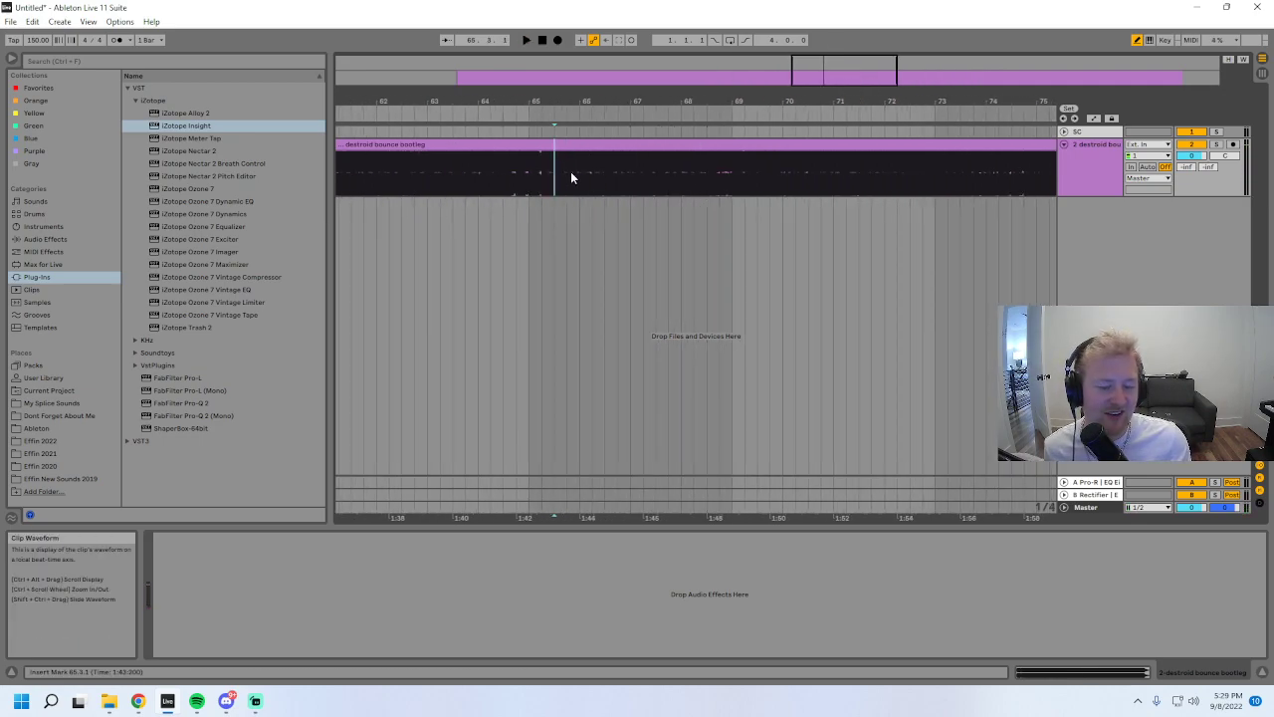
left_click(562, 177)
key("space")
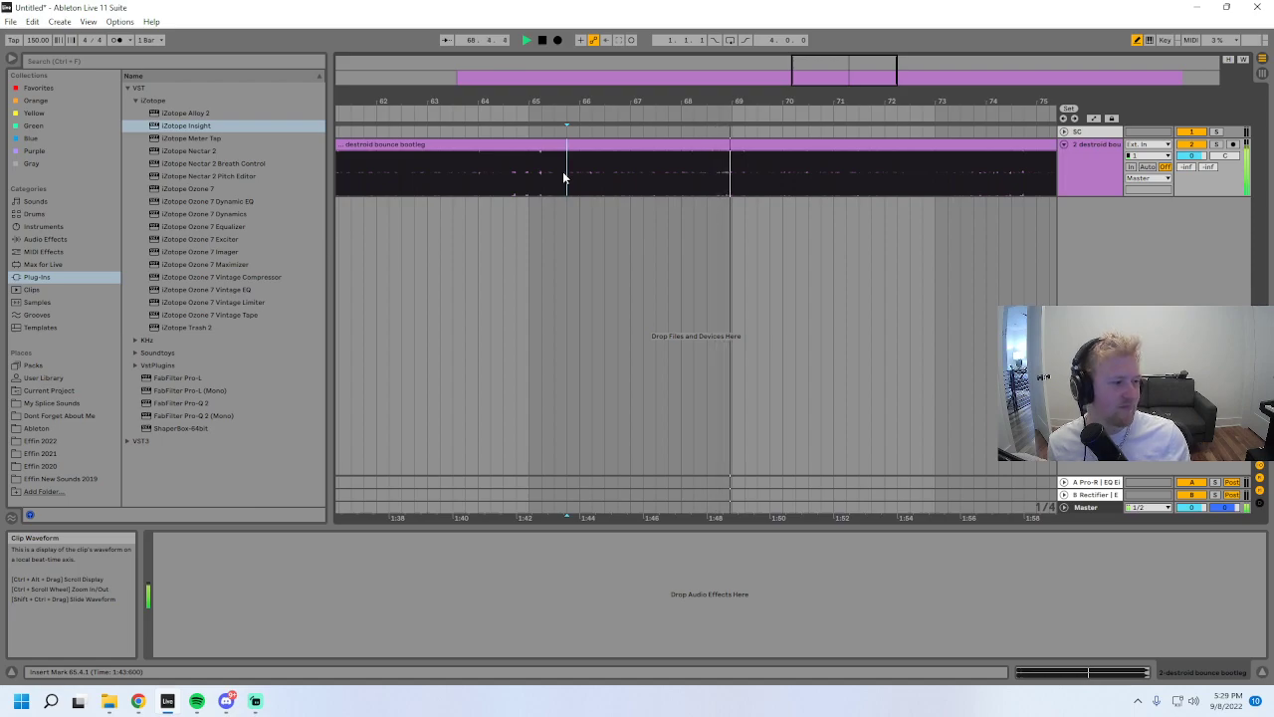
- Restart destroid bounce bootleg from about bar 76 and follow the playback with the whole clip in view
left_click_drag(831, 97, 678, 41)
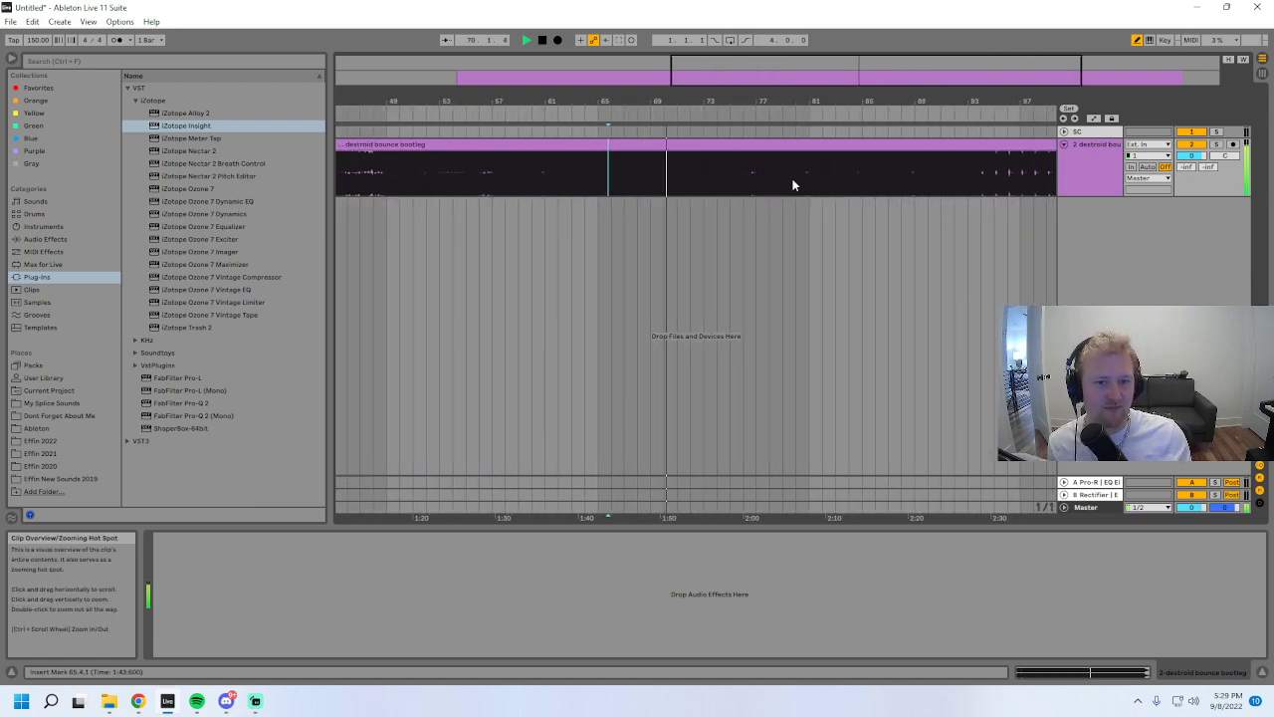
left_click(745, 173)
key("space")
key("space")
left_click_drag(910, 72, 912, 107)
scroll(812, 145, "down", 5)
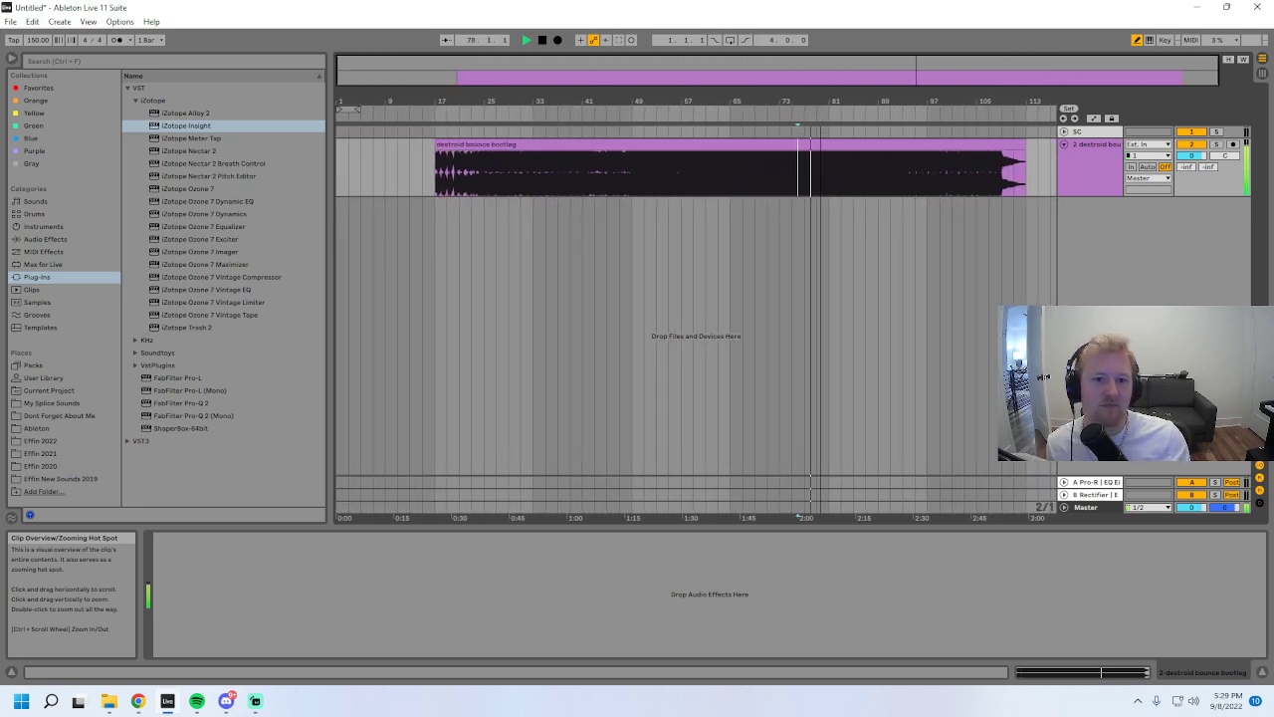
- Stop playback and delete the destroid bounce bootleg clip from the audio track
left_click(812, 145)
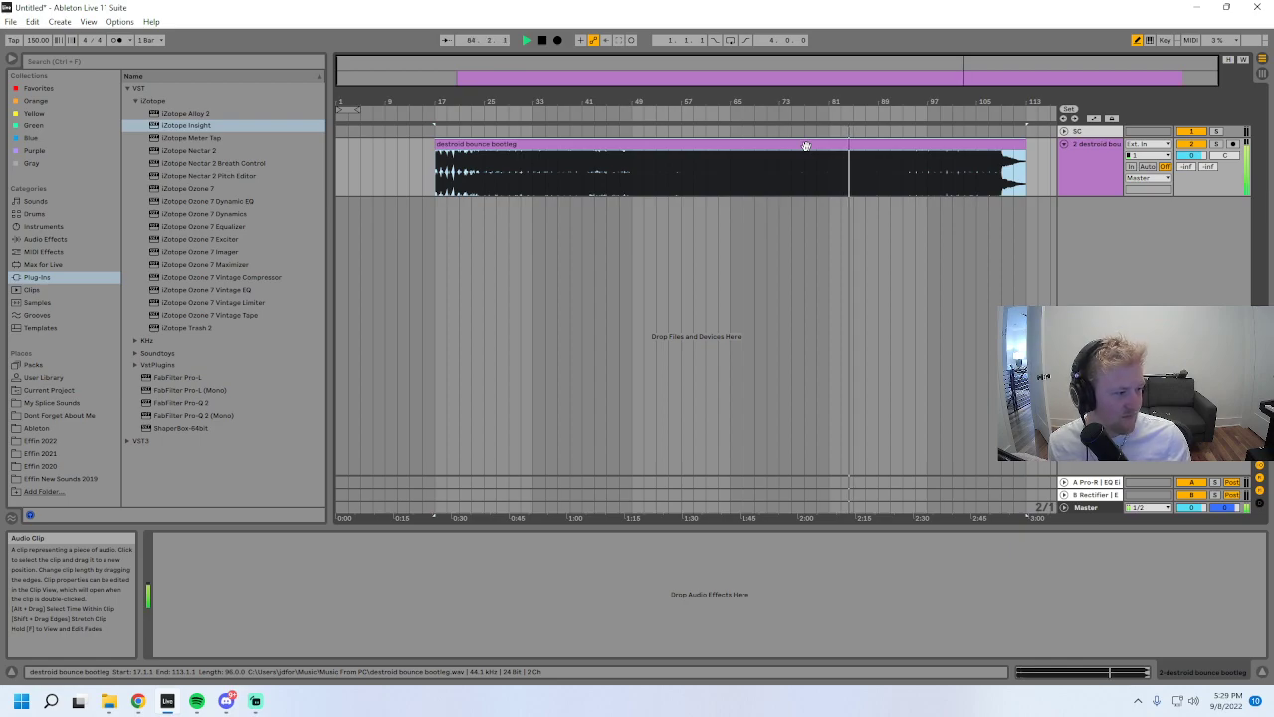
left_click_drag(641, 99, 578, 84)
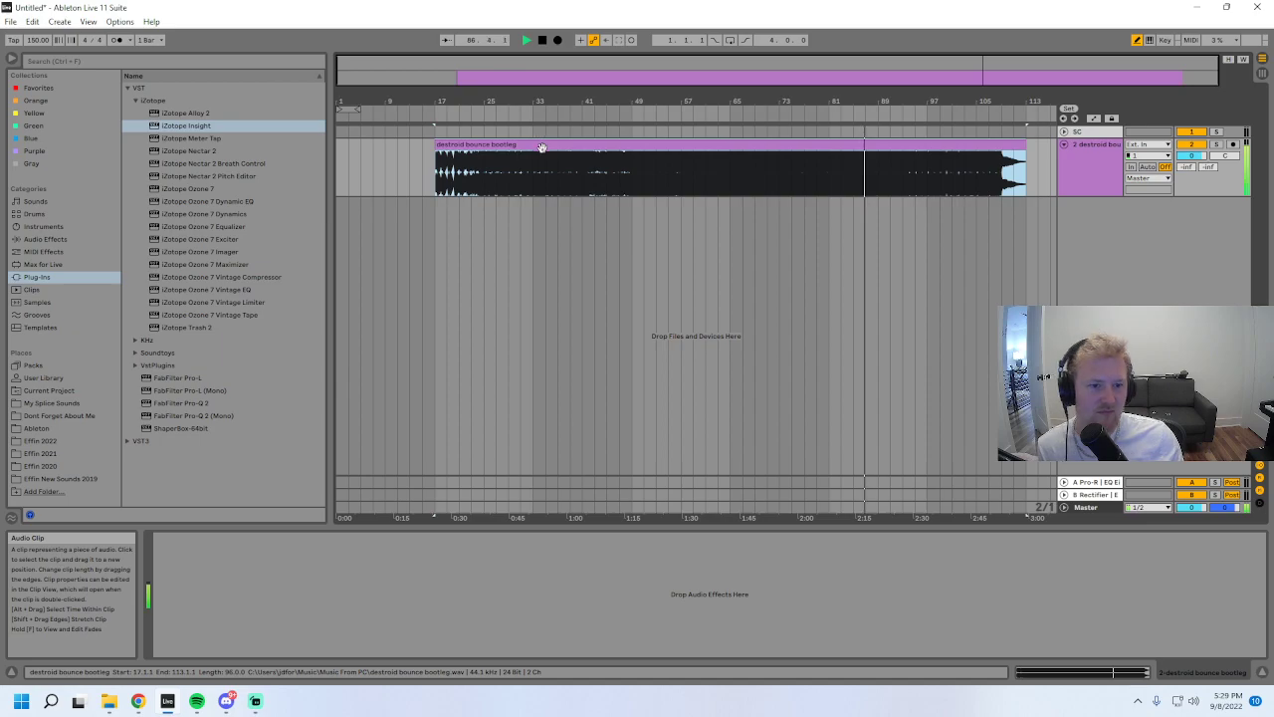
key("space")
key("Delete")
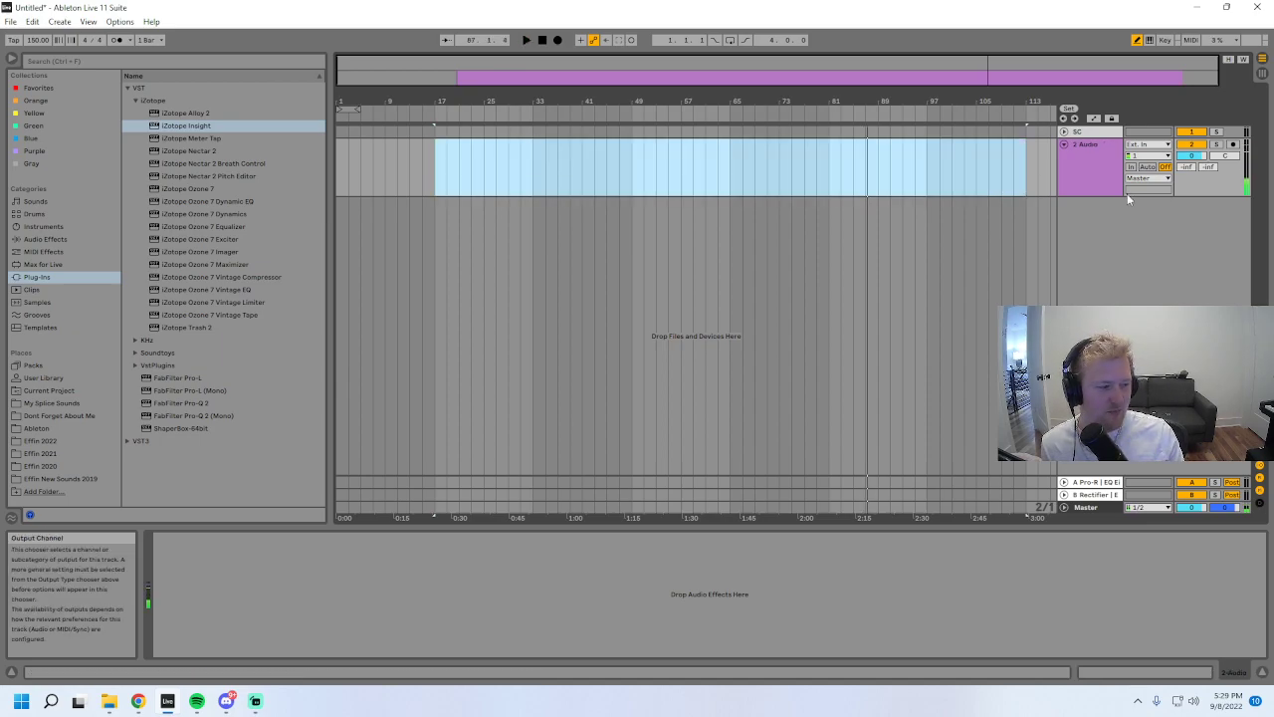
- Add the EFFIN - practice AUG file from the Music From PC folder to the audio track at bar 17, with warping turned off
left_click(177, 635)
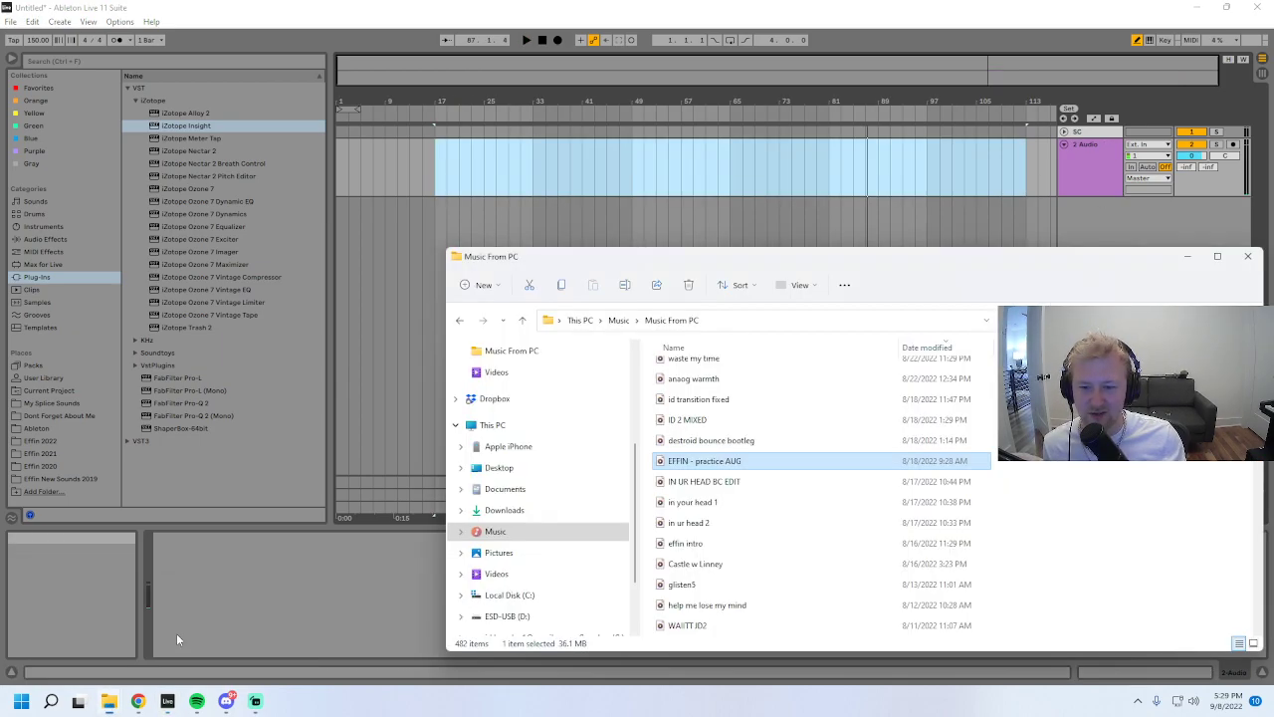
left_click_drag(732, 466, 468, 165)
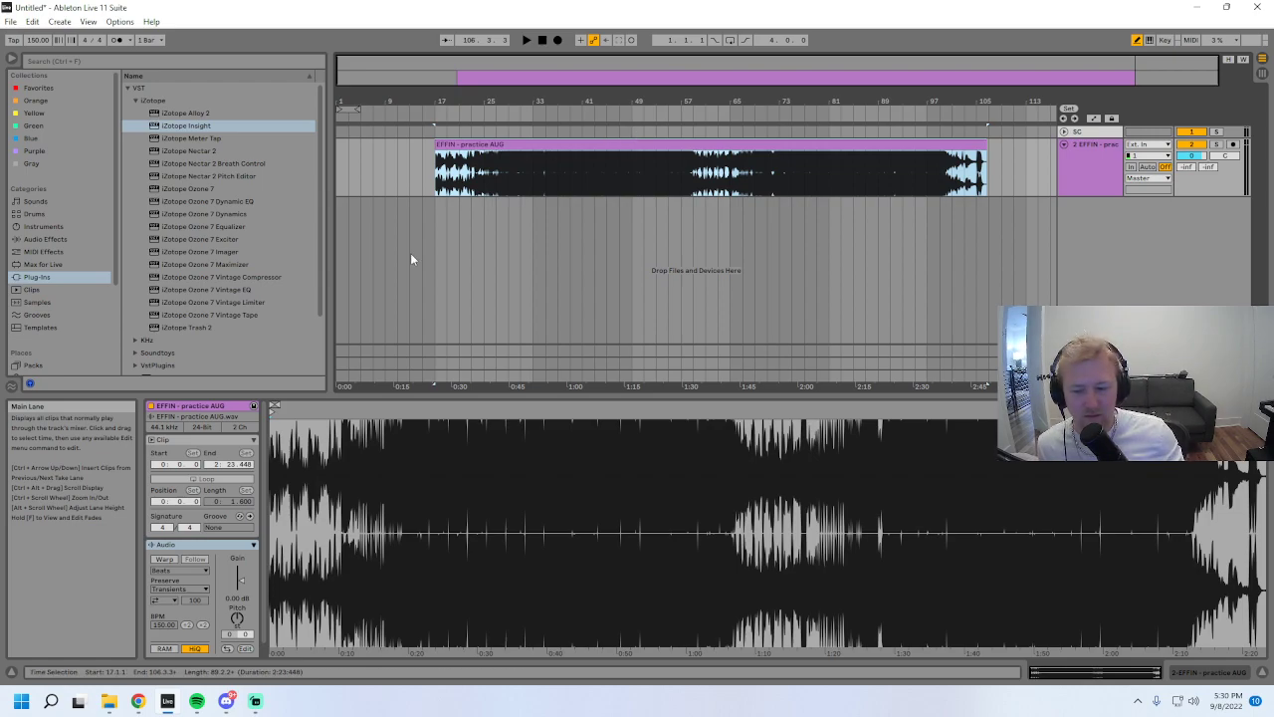
- Switch to Streamlabs Desktop to read the stream chat
left_click(255, 701)
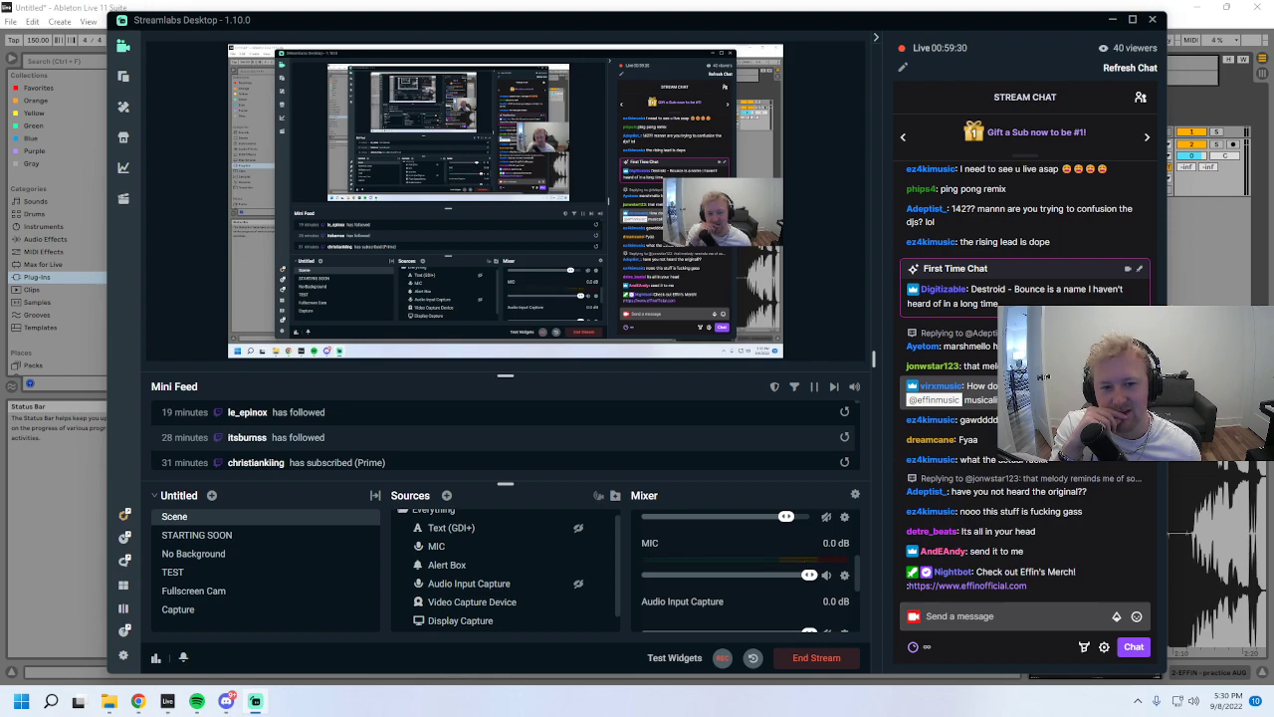
- Switch back to Ableton Live and try a song tempo of 89 BPM for the EFFIN - practice AUG clip
left_click(46, 242)
left_click_drag(321, 221, 306, 133)
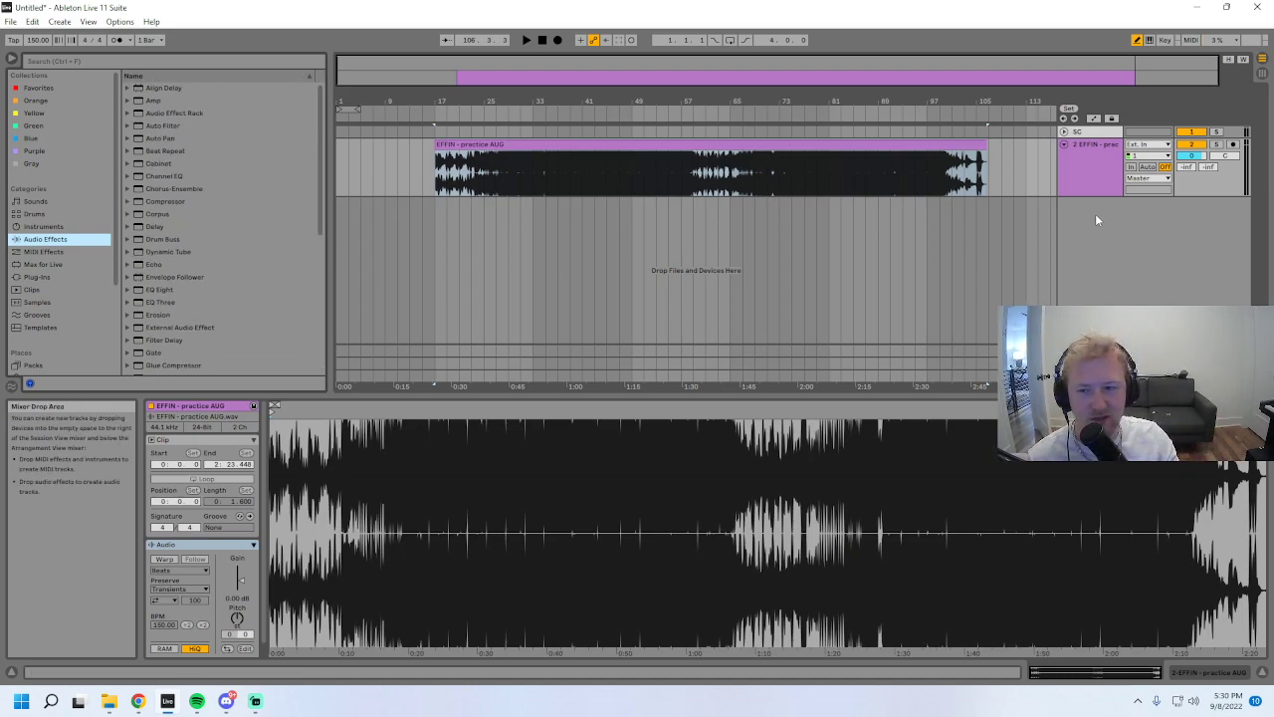
left_click_drag(498, 71, 493, 86)
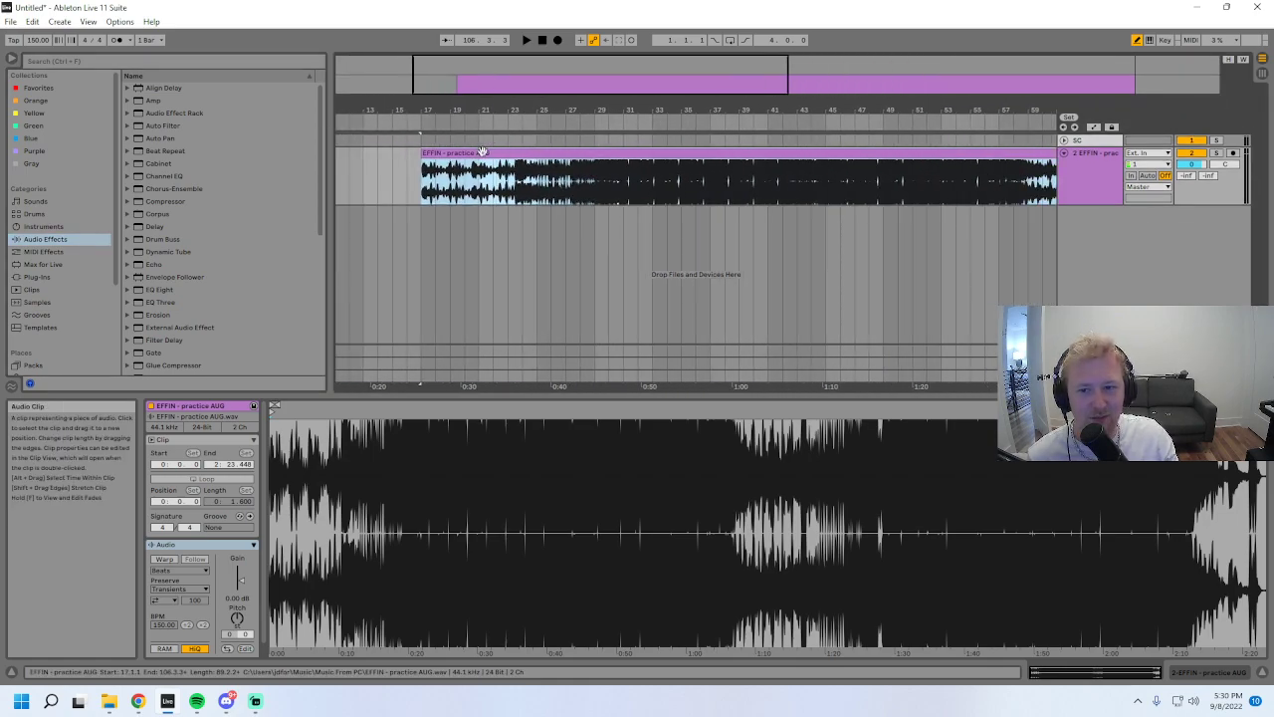
key("plus")
key("plus")
mouse_move(489, 72)
left_mouse_down()
mouse_move(489, 60)
mouse_move(503, 69)
left_mouse_up()
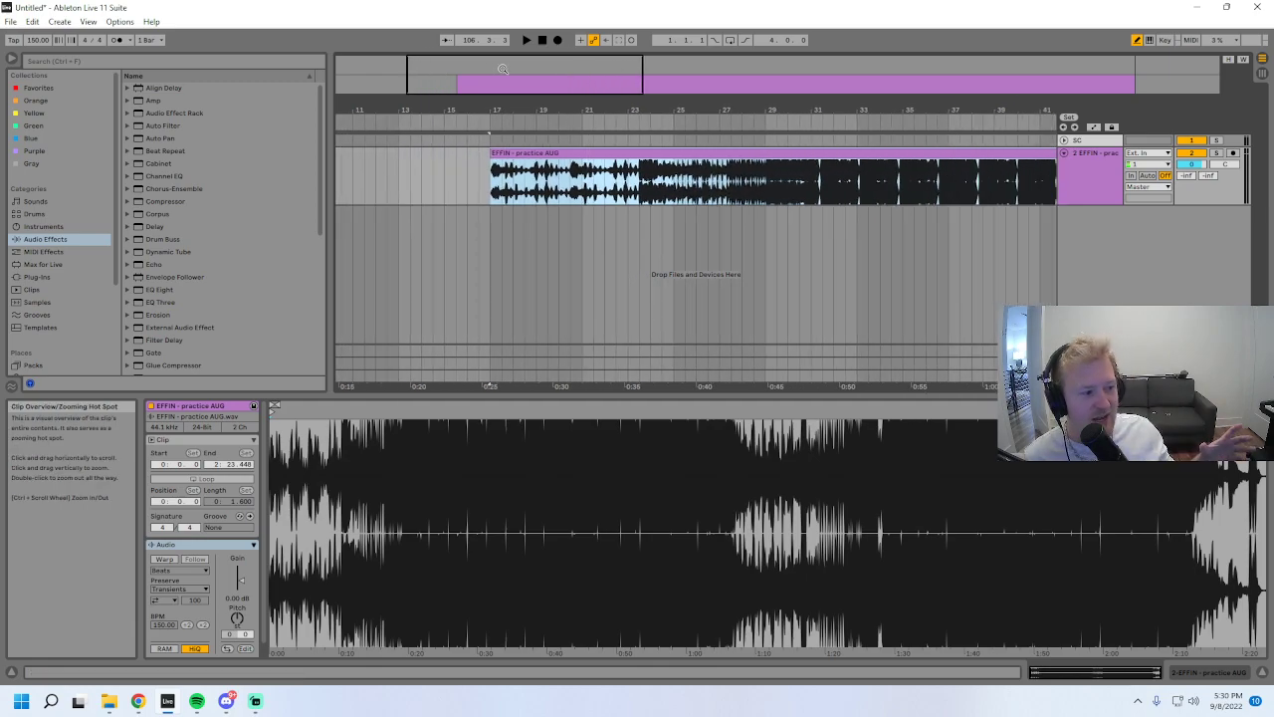
left_click_drag(503, 69, 501, 81)
left_click_drag(39, 39, 38, 98)
left_click_drag(450, 85, 451, 98)
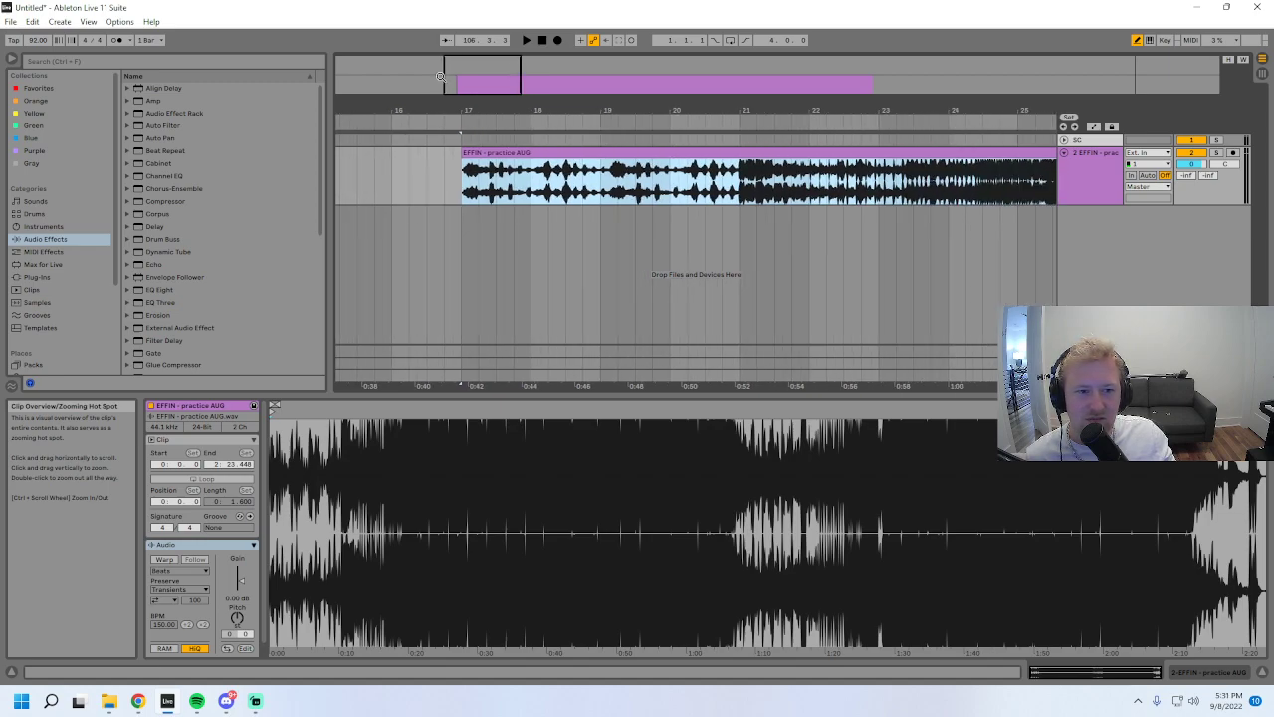
left_click_drag(38, 40, 38, 43)
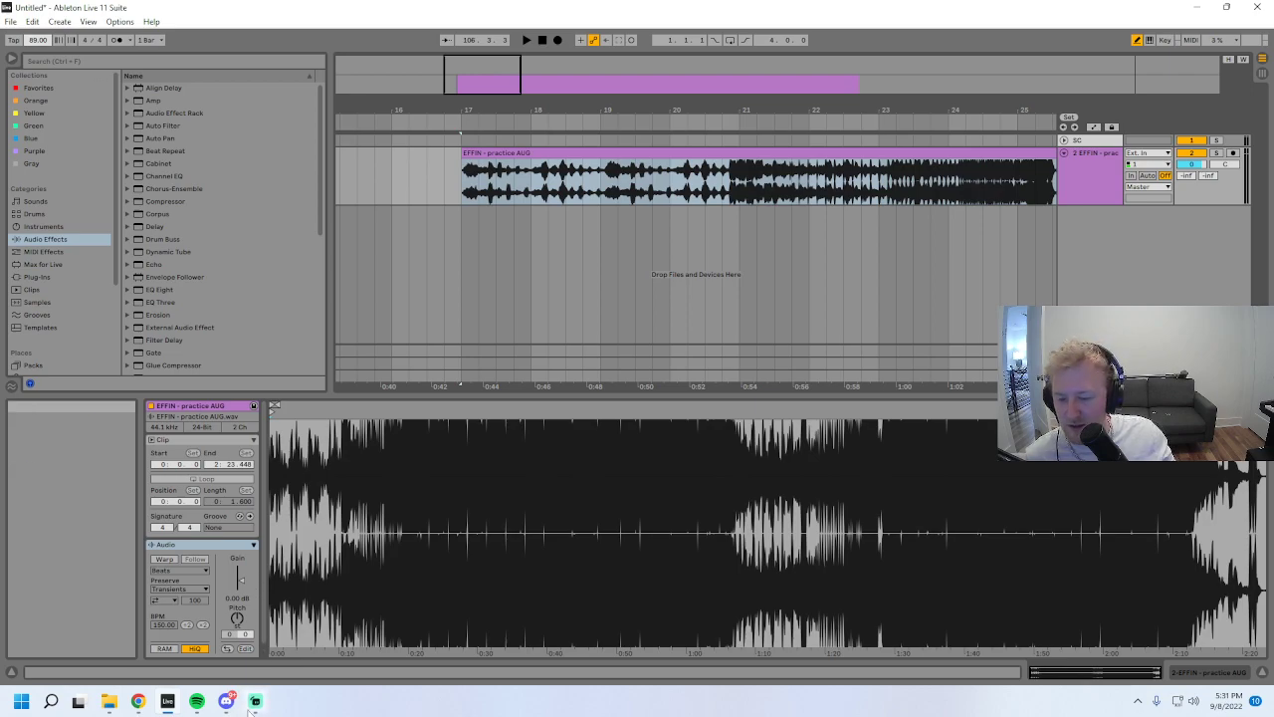
- Read the stream chat in Streamlabs Desktop, and return to Ableton Live
key("alt+Tab")
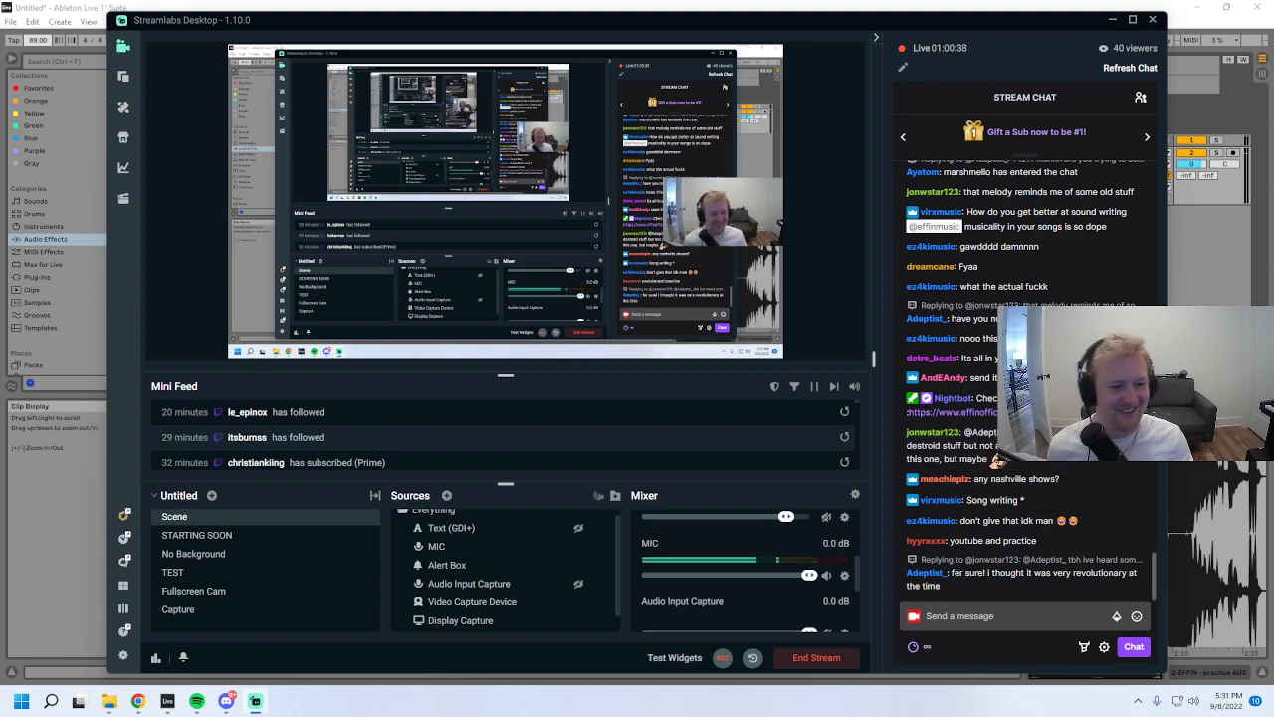
key("alt+Tab")
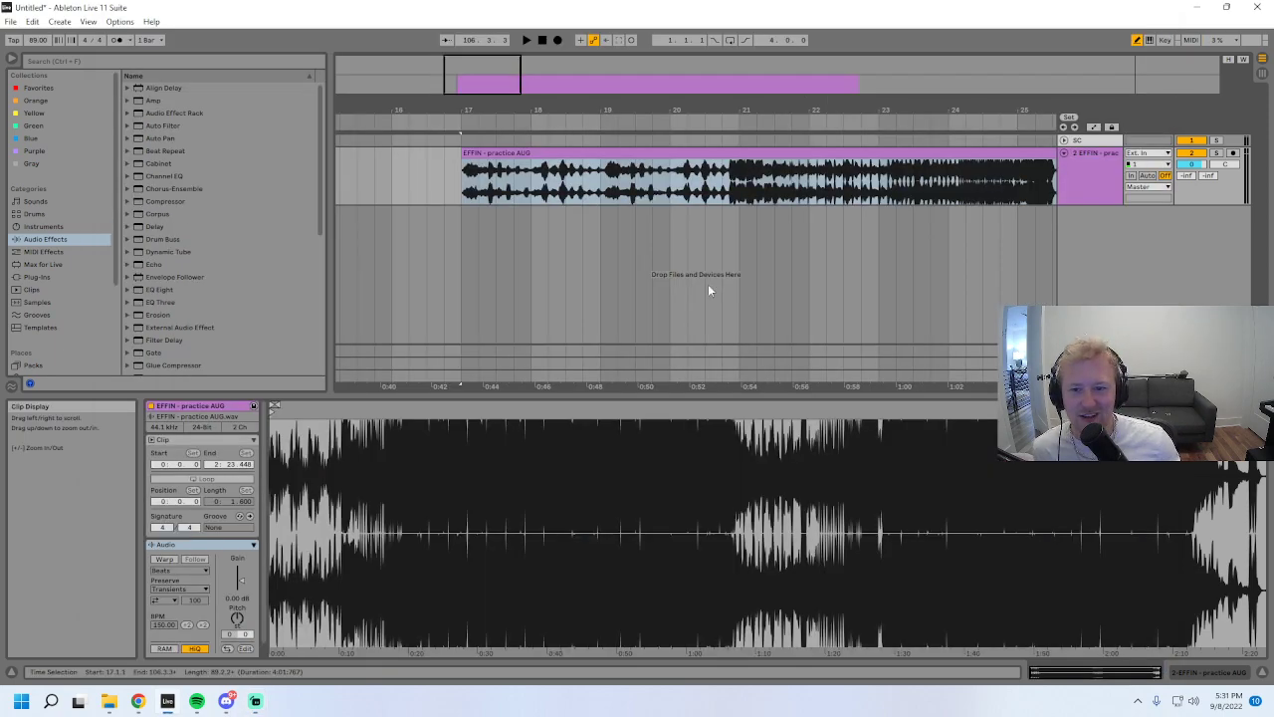
- Briefly preview the opening of the EFFIN - practice AUG clip and stop playback
left_click_drag(481, 60, 499, 81)
key("space")
key("space")
- Set the song tempo to 87 BPM, checking the grid against the beats of the EFFIN - practice AUG clip
left_click(38, 40)
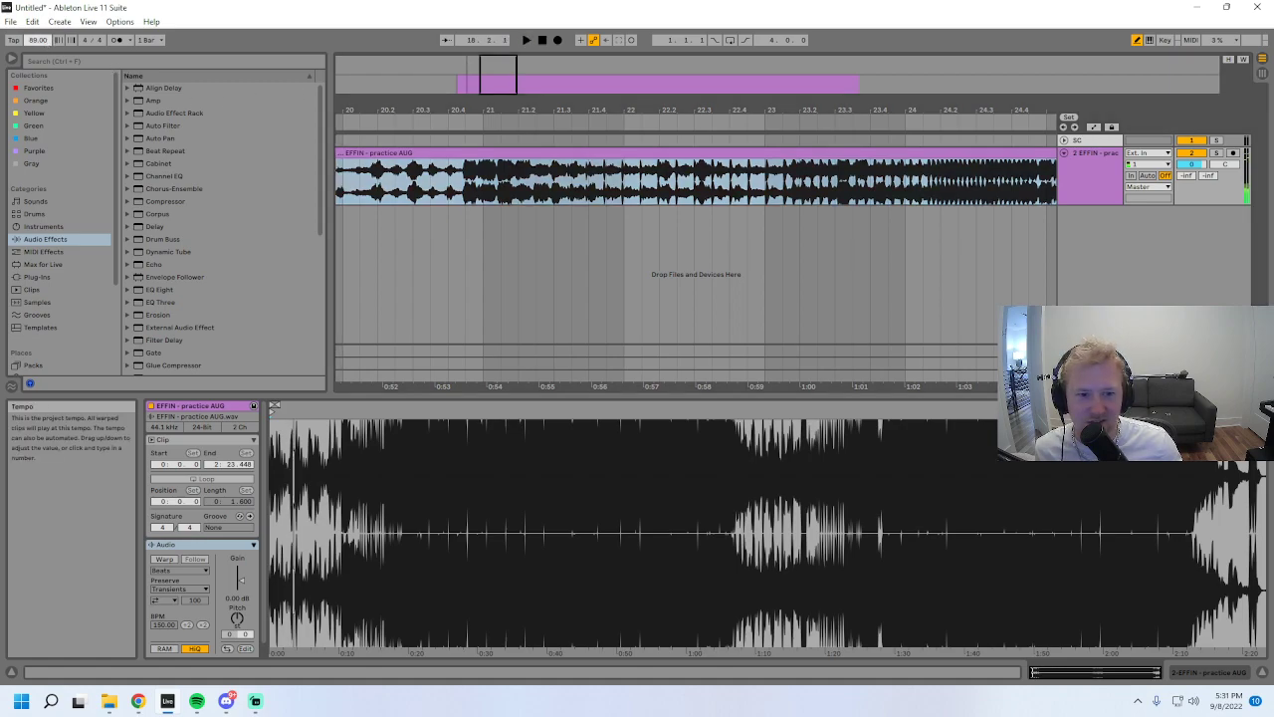
left_click_drag(495, 79, 473, 62)
left_click(478, 152)
left_click_drag(37, 45, 38, 41)
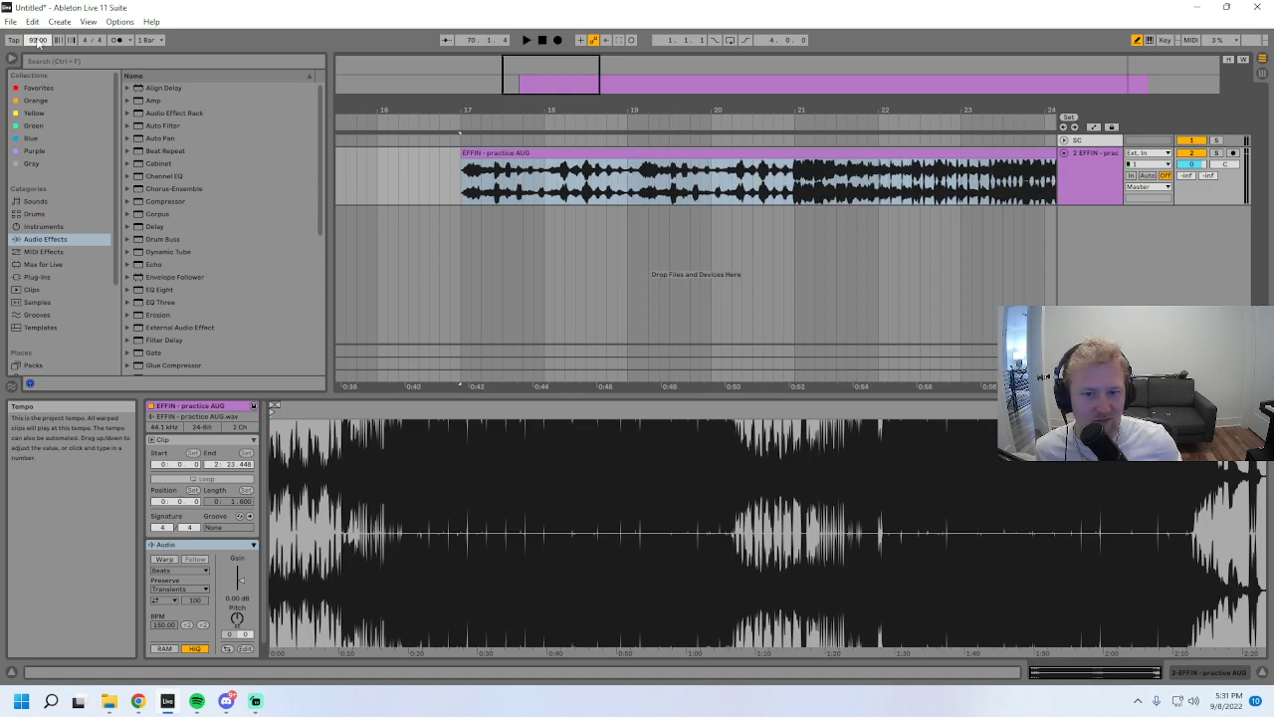
left_click_drag(600, 80, 587, 80)
left_click_drag(48, 38, 52, 42)
key("Down")
key("Down")
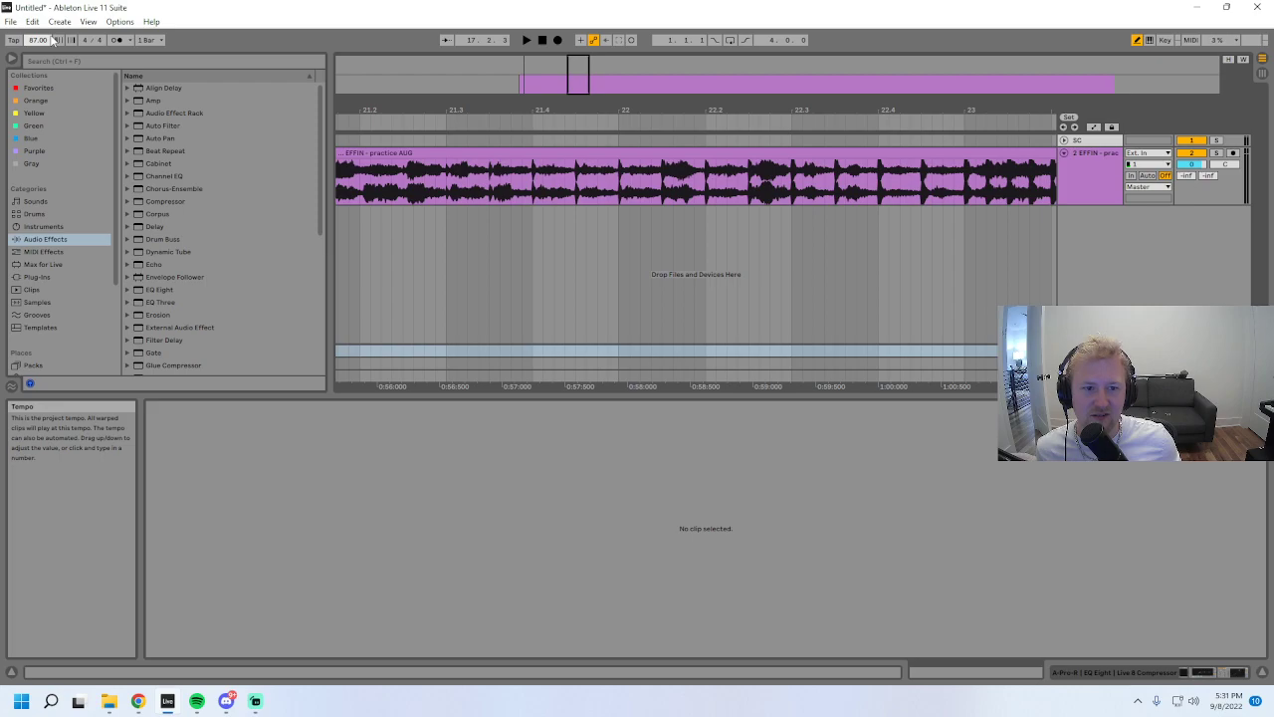
- Play the EFFIN - practice AUG clip from bar 17 and follow the playback through its first drop
key("space")
left_click_drag(932, 110, 932, 62)
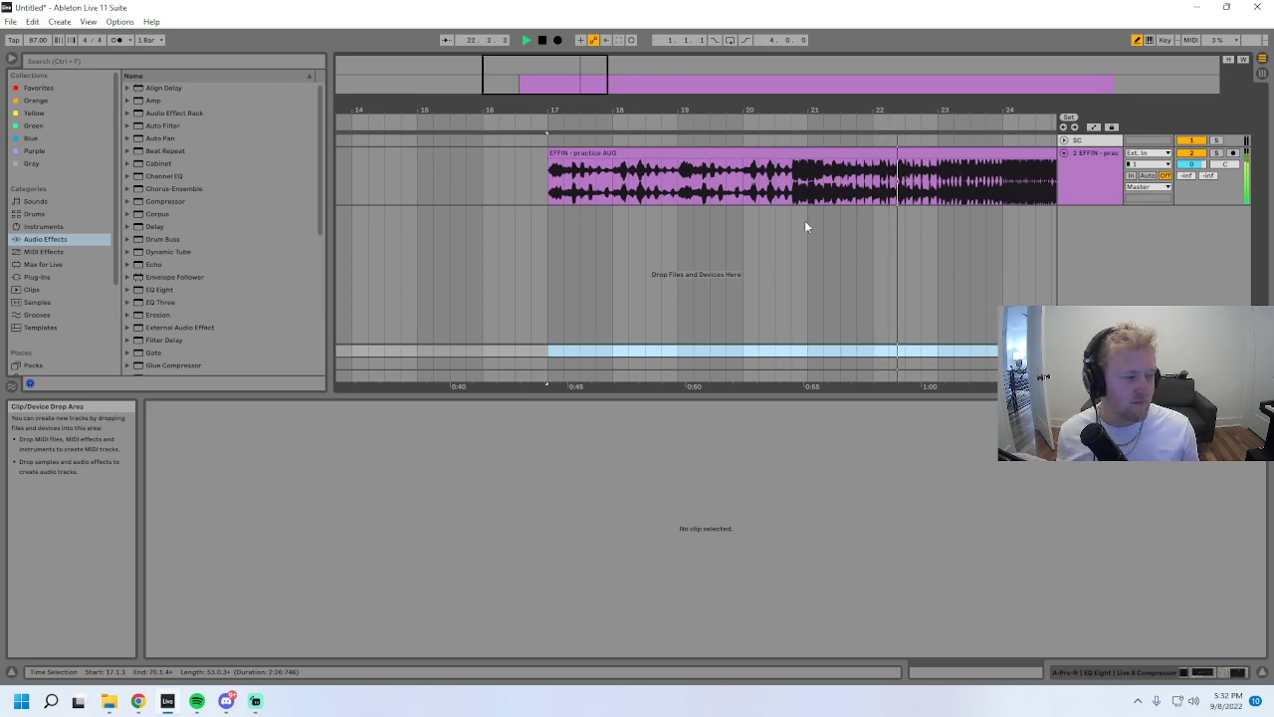
left_click_drag(523, 75, 613, 83)
double_click(1095, 193)
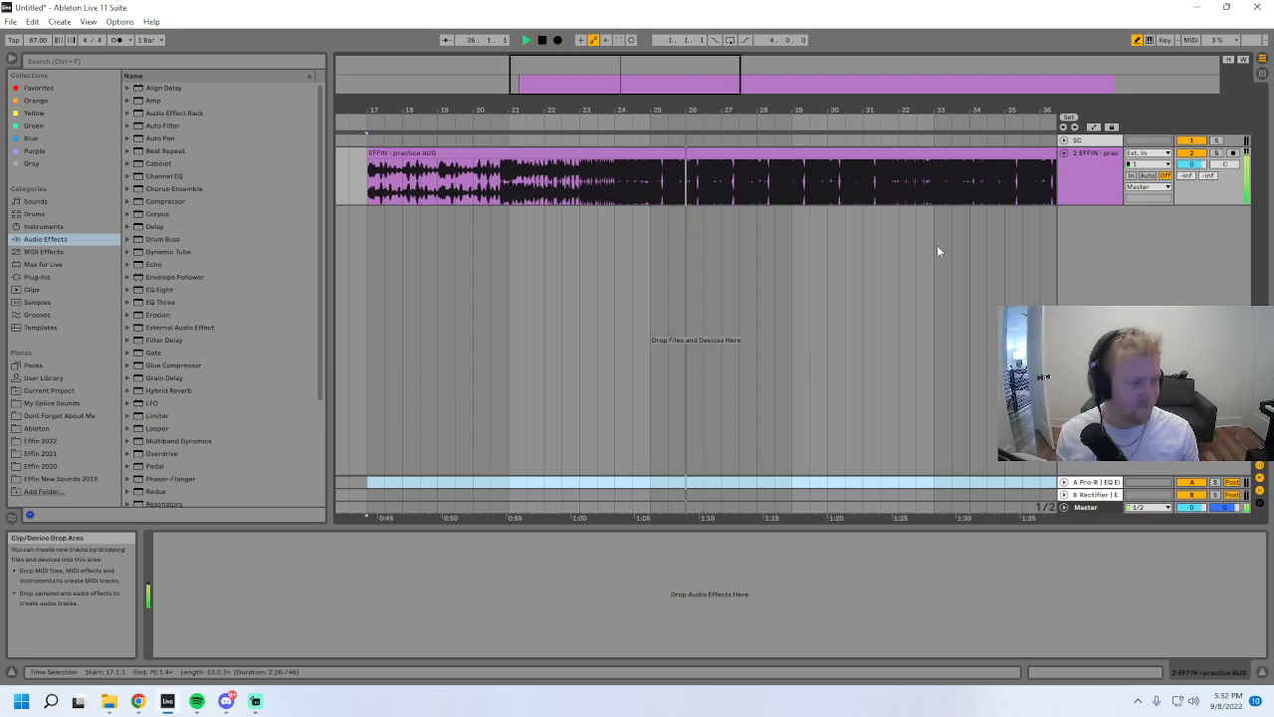
left_click_drag(861, 110, 848, 150)
left_click(1091, 179)
key("minus")
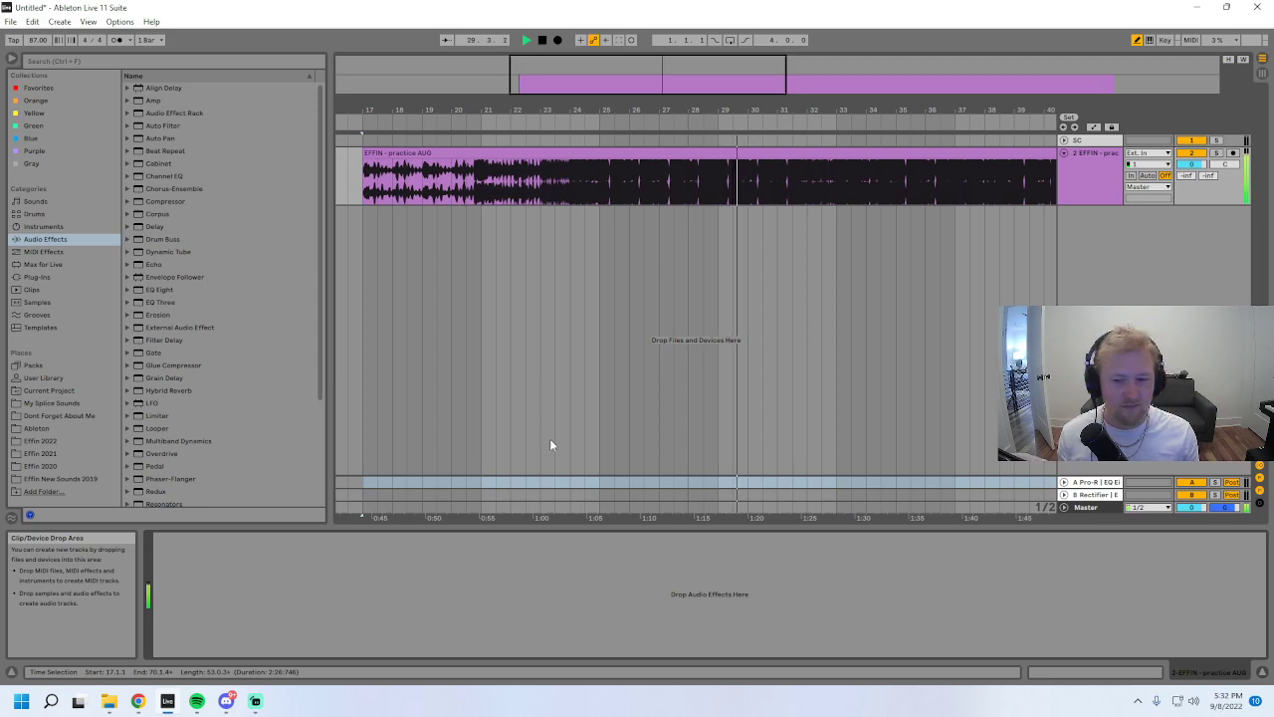
left_click_drag(697, 74, 719, 95)
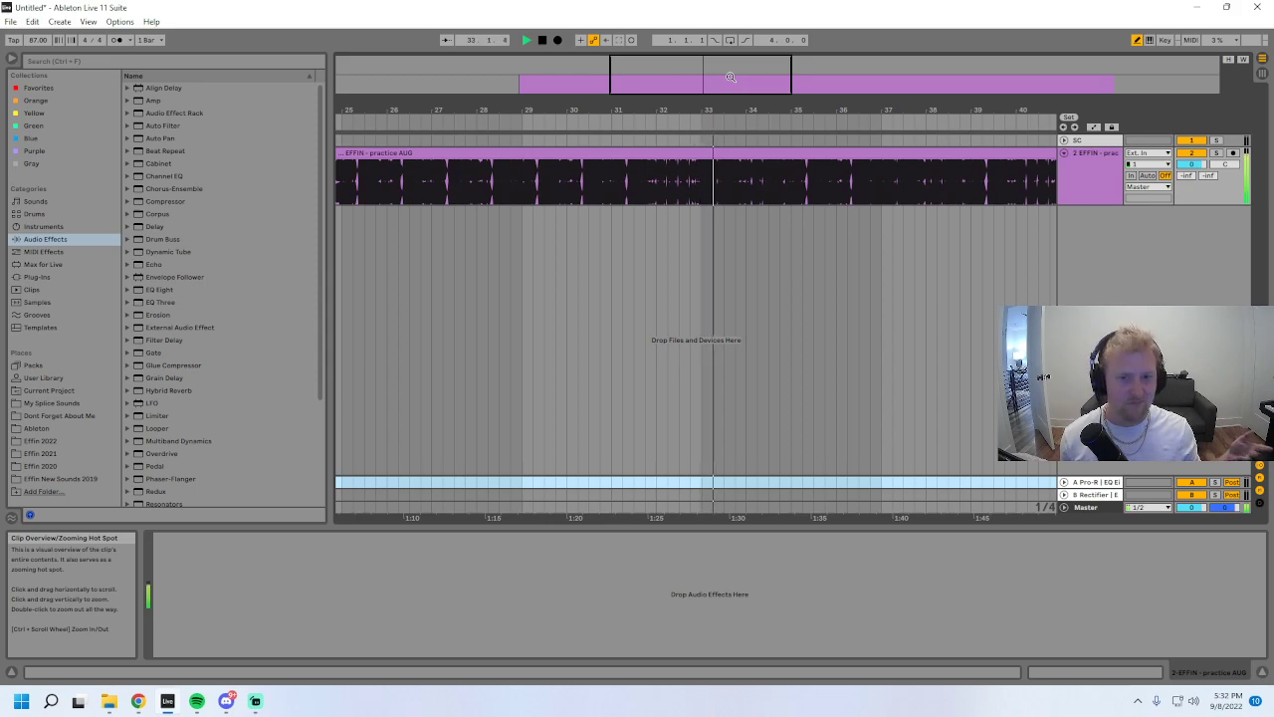
left_click_drag(731, 76, 730, 48)
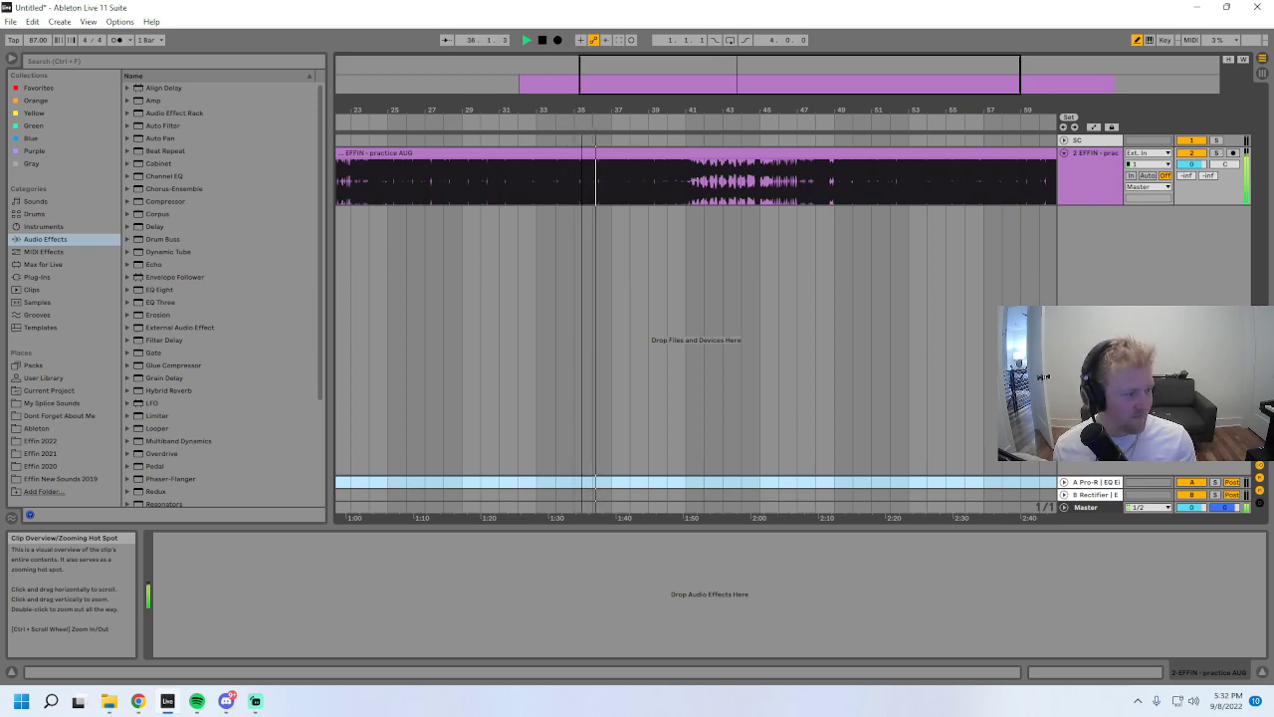
left_click_drag(730, 75, 730, 70)
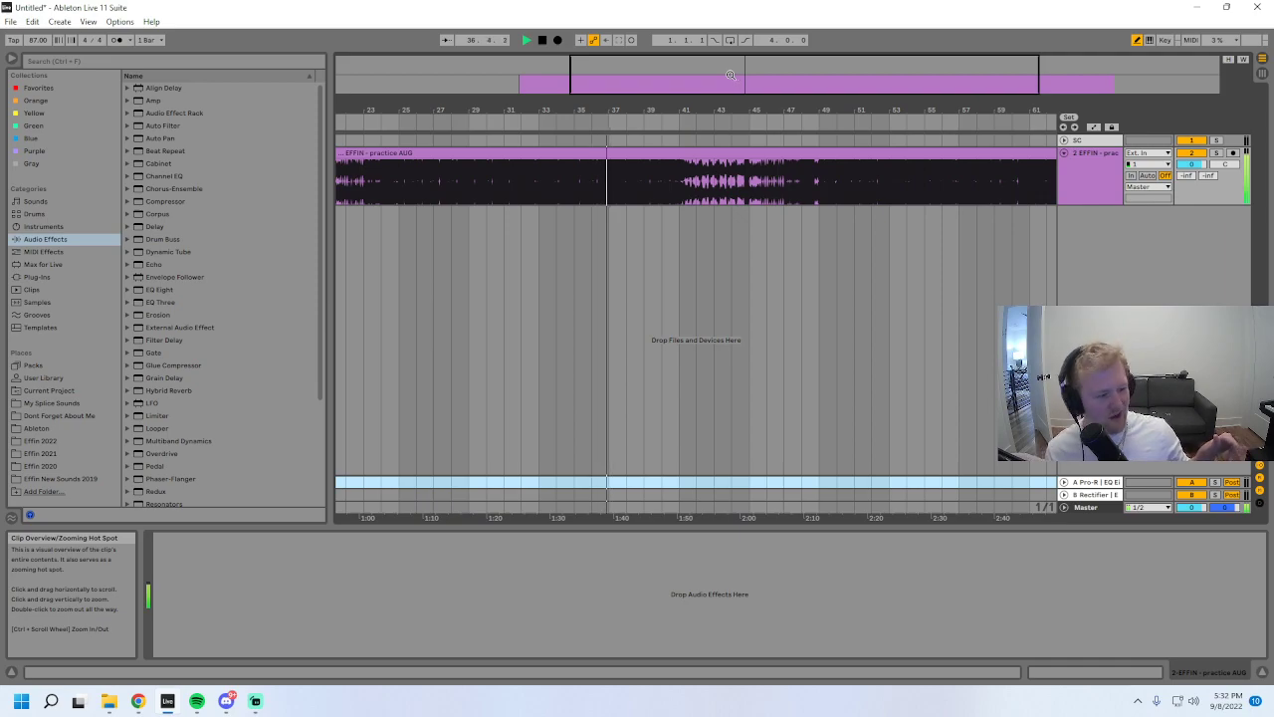
left_click_drag(731, 75, 730, 85)
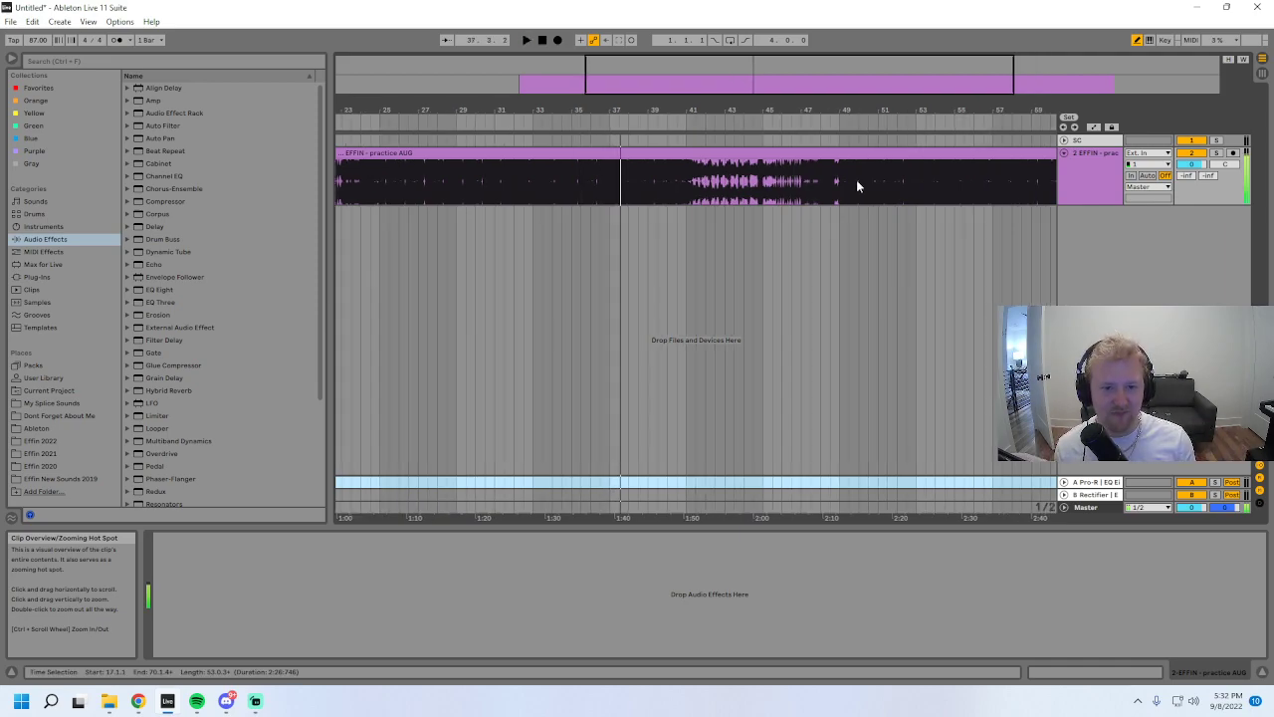
- Stop playback and highlight the quieter break of the clip from about bar 41 to bar 45
left_click(692, 187)
key("space")
left_click_drag(819, 75, 642, 185)
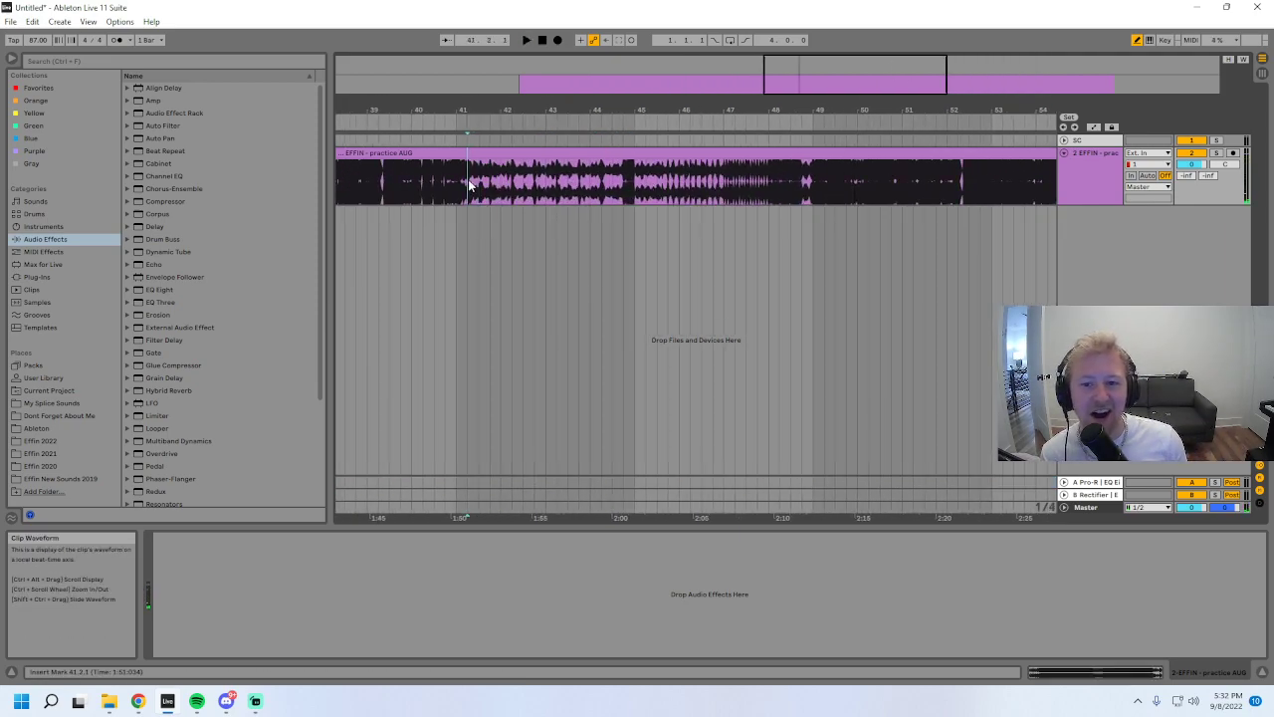
left_click_drag(456, 187, 655, 211)
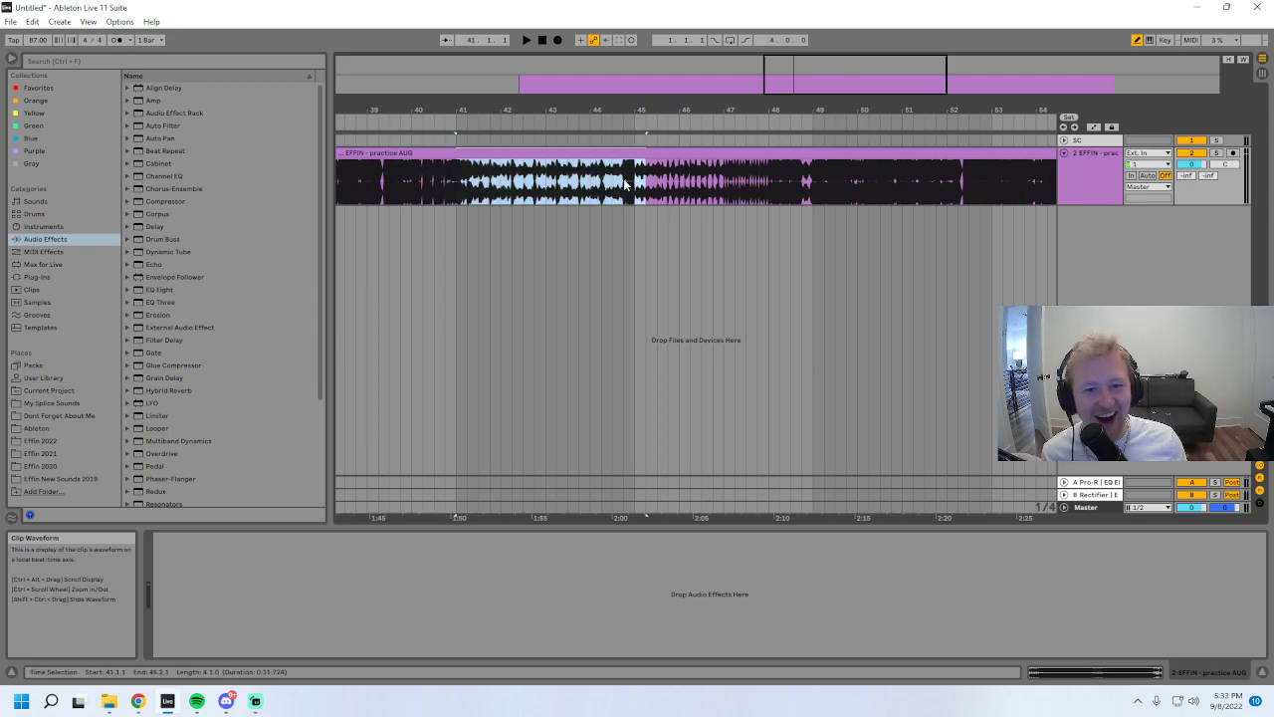
left_click(456, 194)
left_click_drag(456, 195, 483, 204)
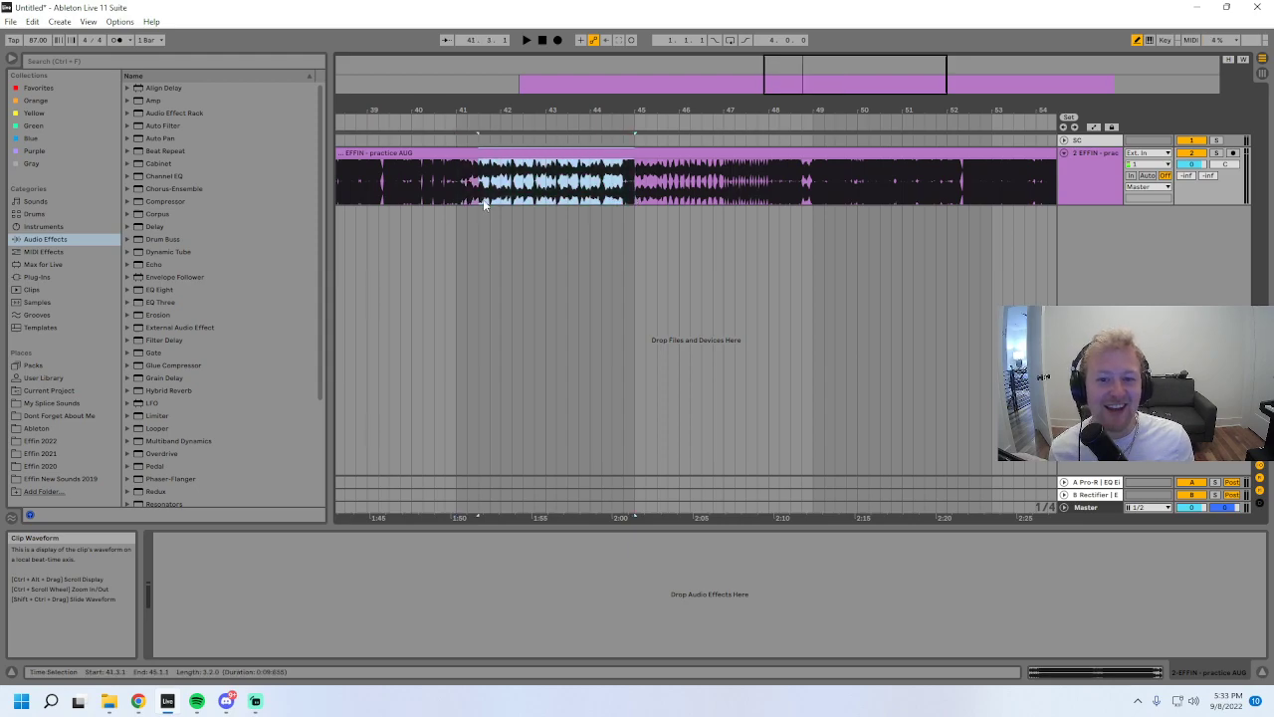
left_click(624, 183)
- Play short excerpts of the EFFIN - practice AUG clip from bar 48 and from about bar 42.3
mouse_move(834, 75)
left_mouse_down()
mouse_move(848, 73)
mouse_move(852, 164)
mouse_move(855, 94)
left_mouse_up()
left_click(633, 200)
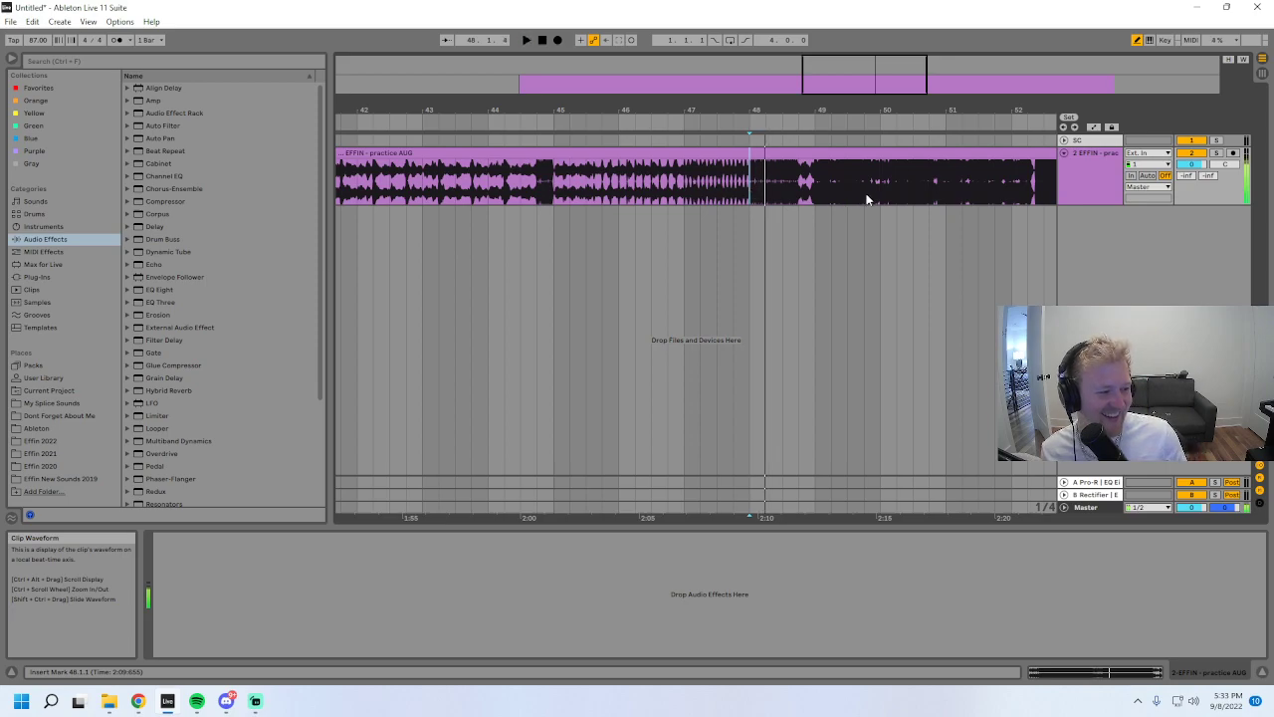
key("space")
key("minus")
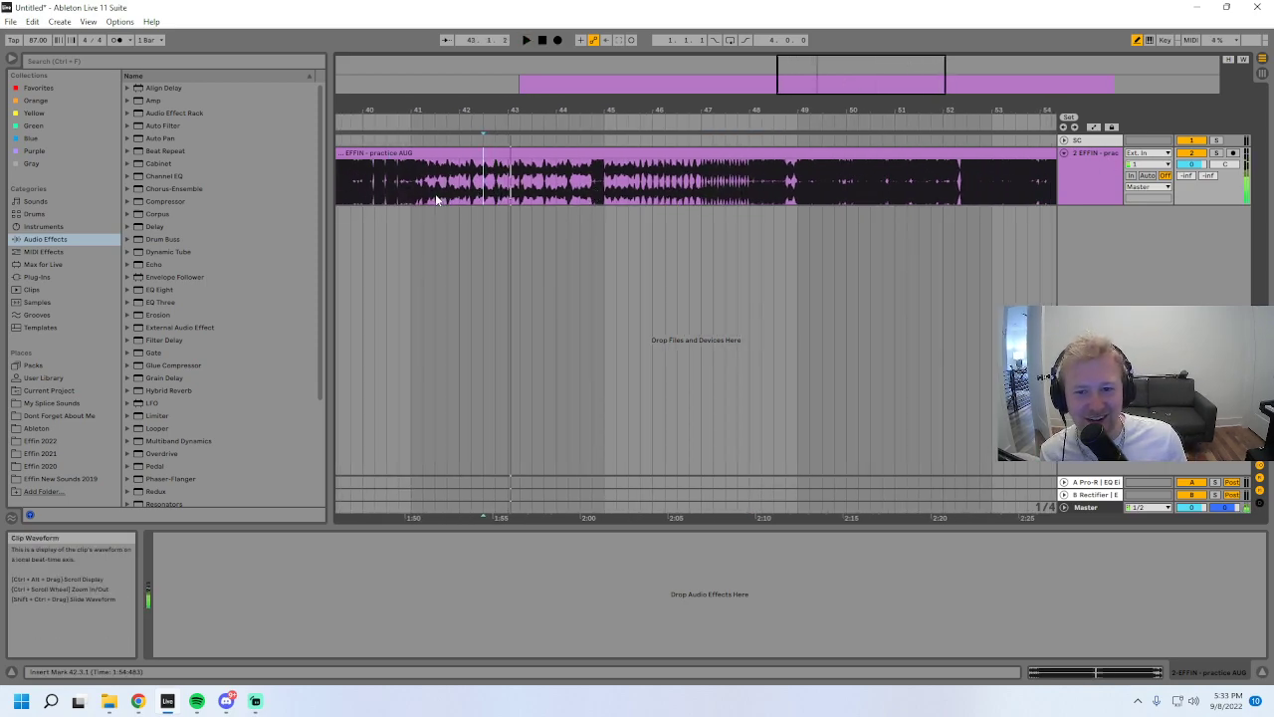
- Restart playback just before bar 45 and follow the clip into its second drop
left_click(587, 186)
key("space")
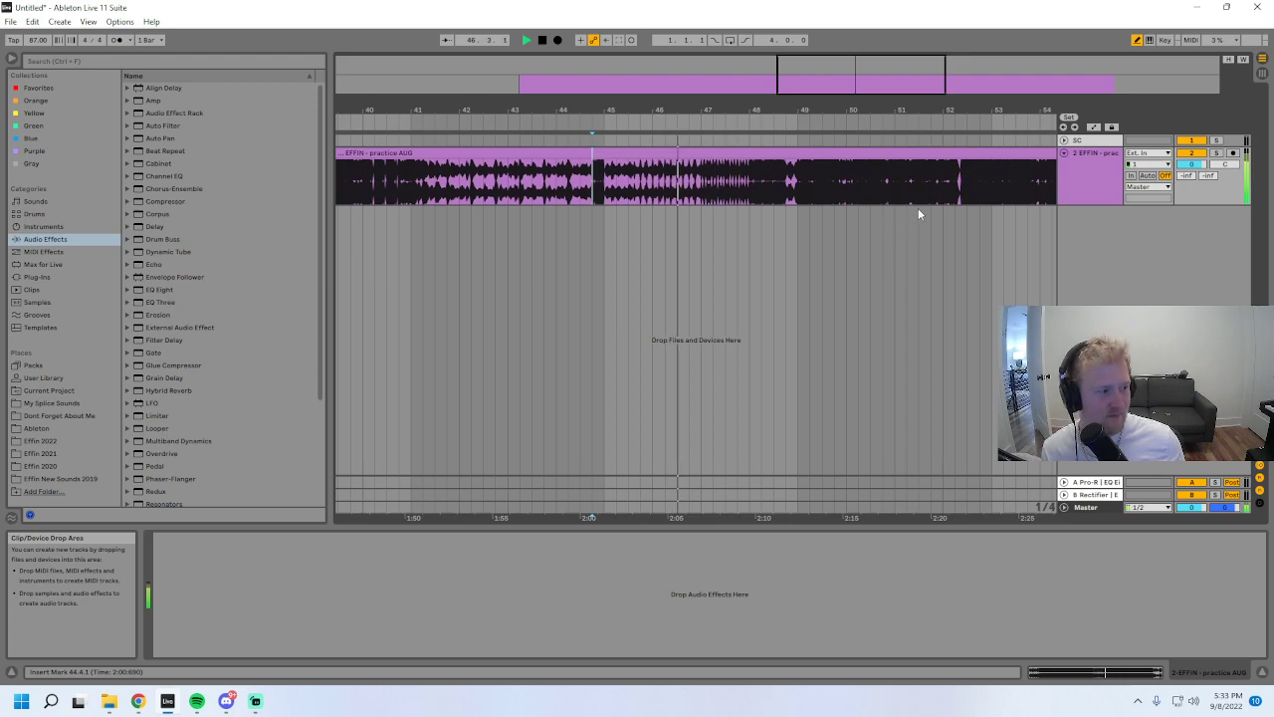
mouse_move(869, 89)
left_mouse_down()
mouse_move(869, 159)
mouse_move(881, 95)
left_mouse_up()
left_click(1101, 185)
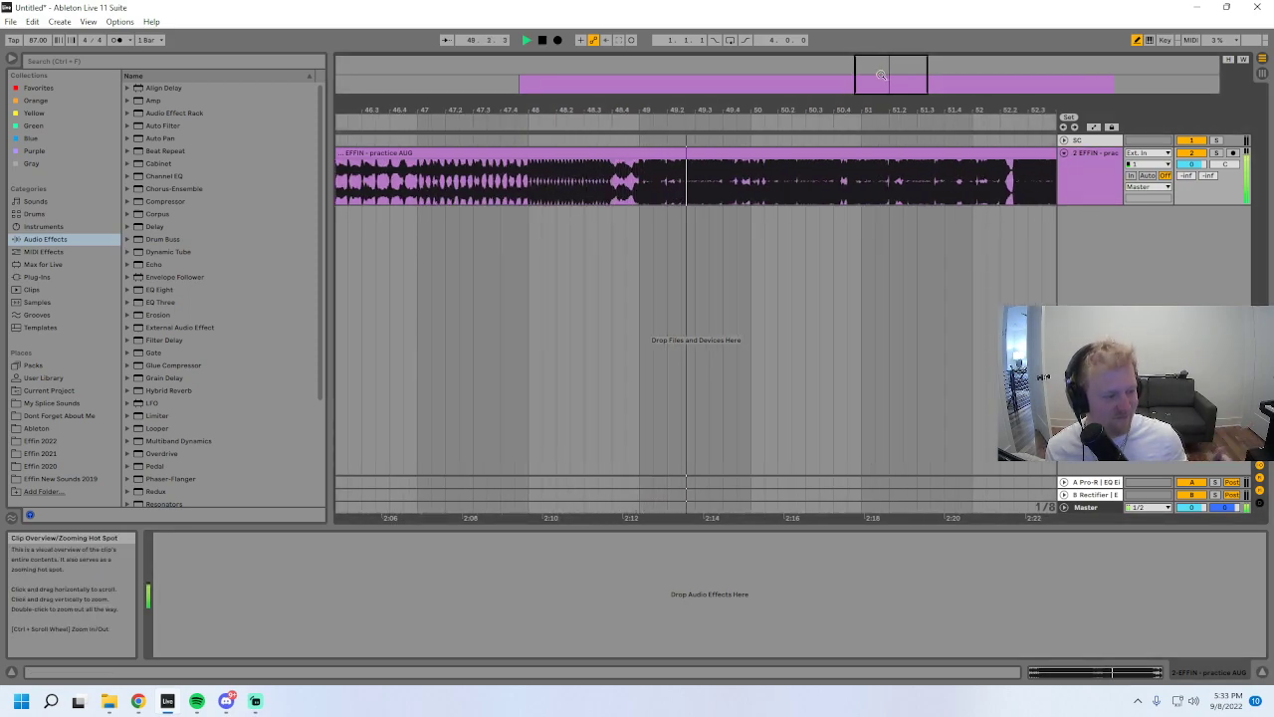
left_click_drag(886, 78, 848, 130)
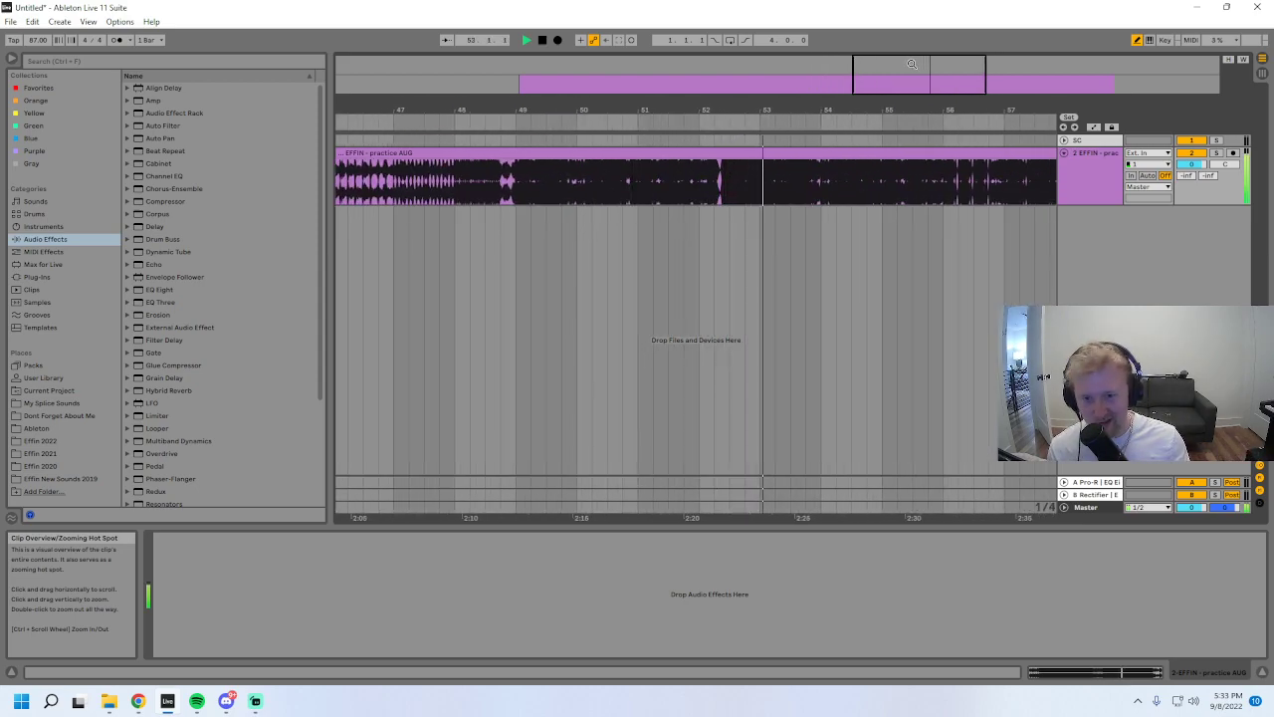
- Stop playback and delete the EFFIN - practice AUG clip from the audio track
left_click(568, 156)
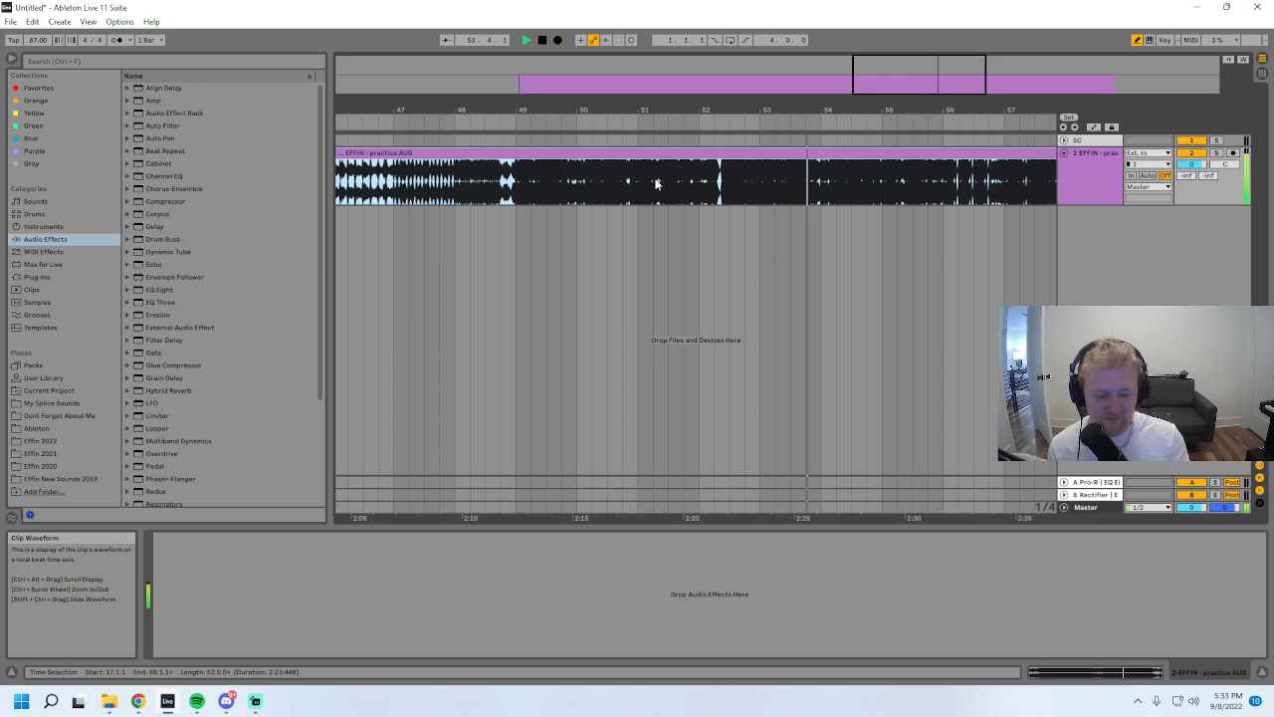
key("space")
key("Delete")
- Add the IN UR HEAD BC EDIT file from the Music From PC folder to the audio track at bar 49
mouse_move(108, 702)
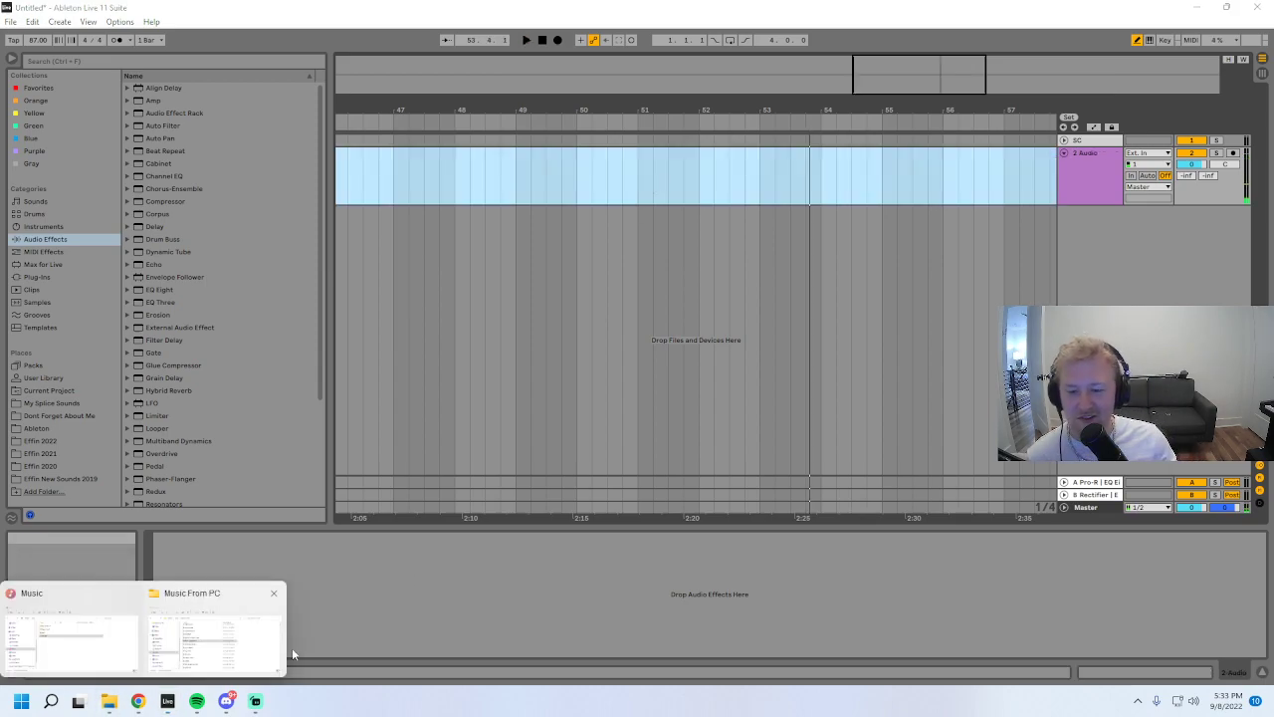
left_click(213, 626)
left_click(713, 480)
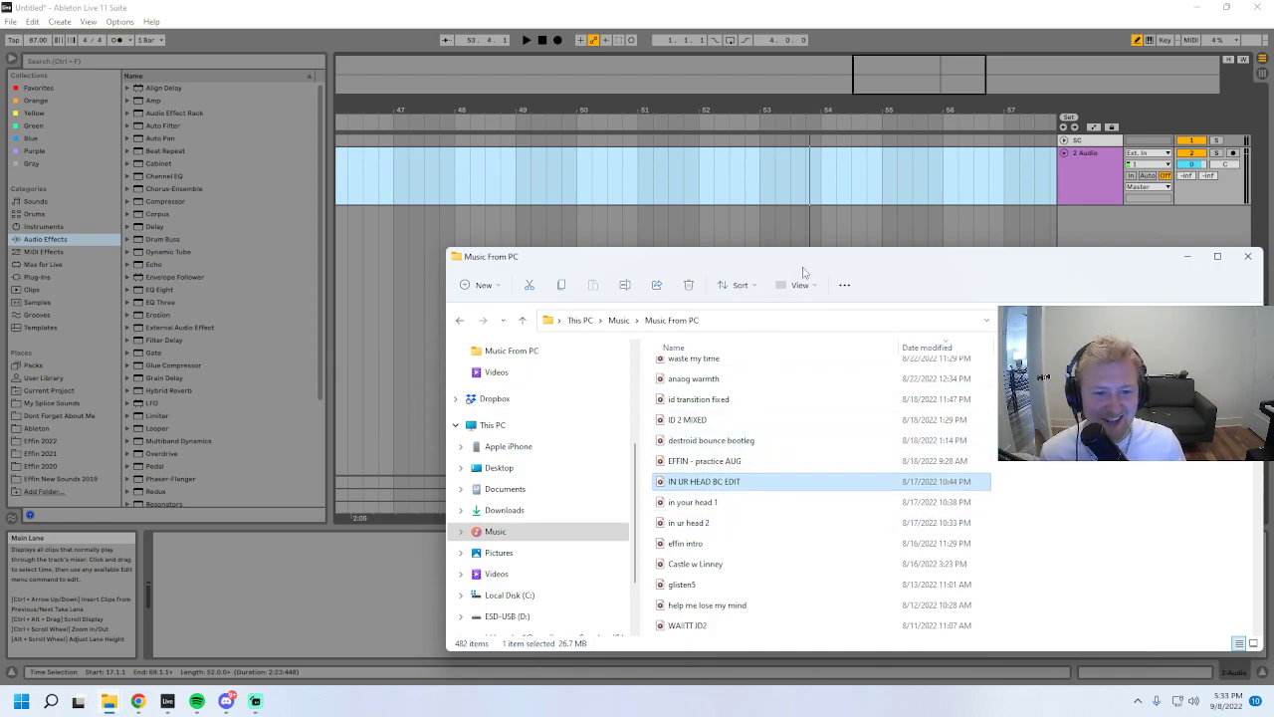
left_click_drag(824, 261, 881, 250)
left_click(766, 450)
left_click(771, 479)
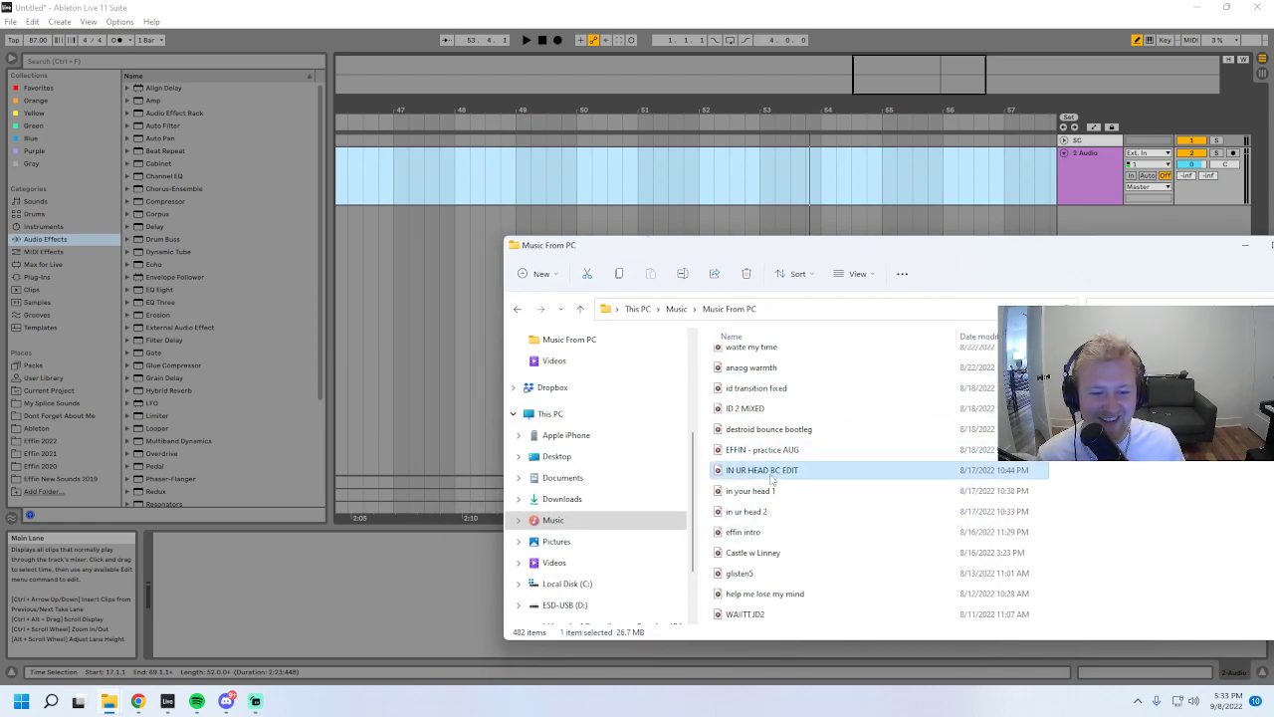
left_click_drag(525, 176, 525, 176)
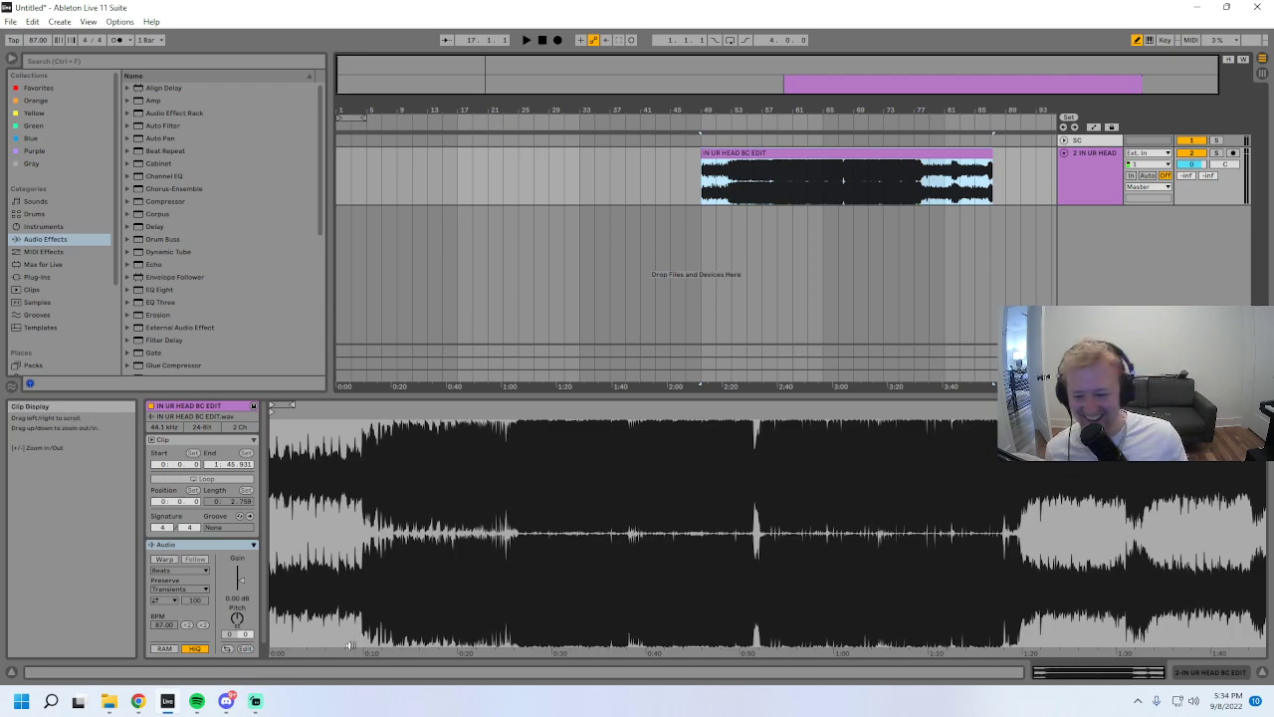
- Check the newest stream chat messages in Streamlabs Desktop and go back to Ableton Live
left_click(255, 701)
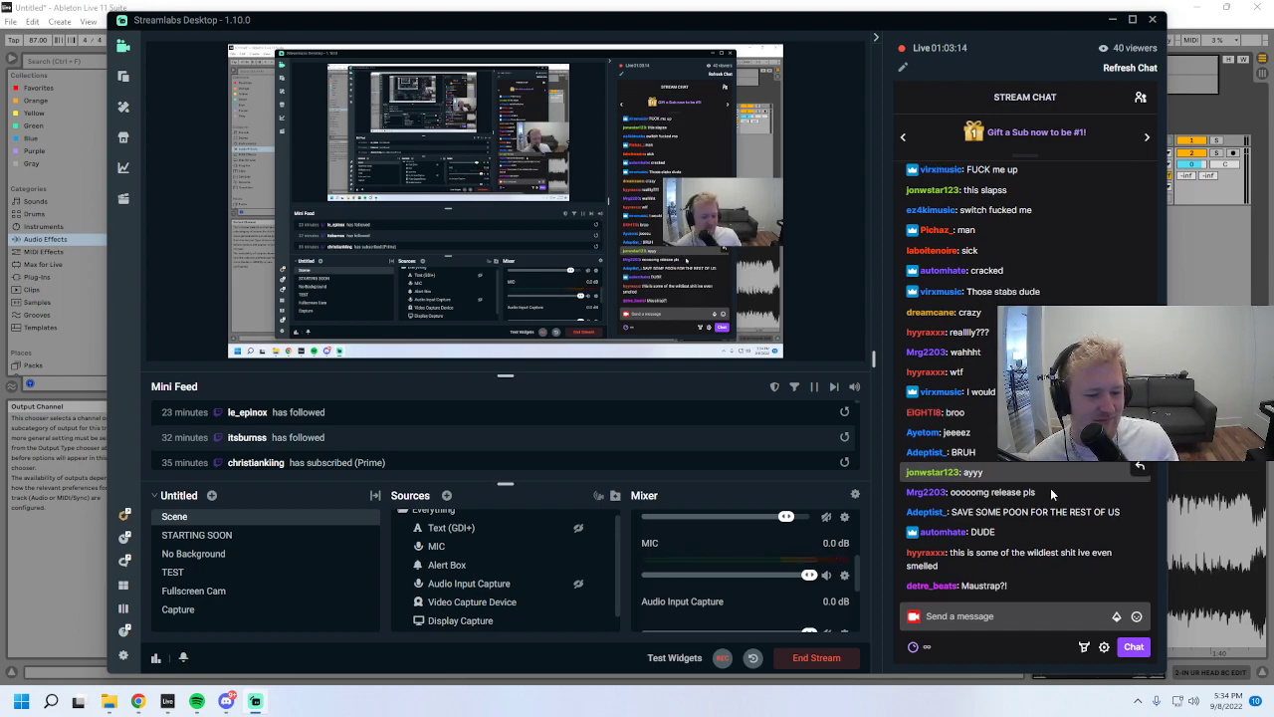
left_click_drag(1008, 587, 971, 586)
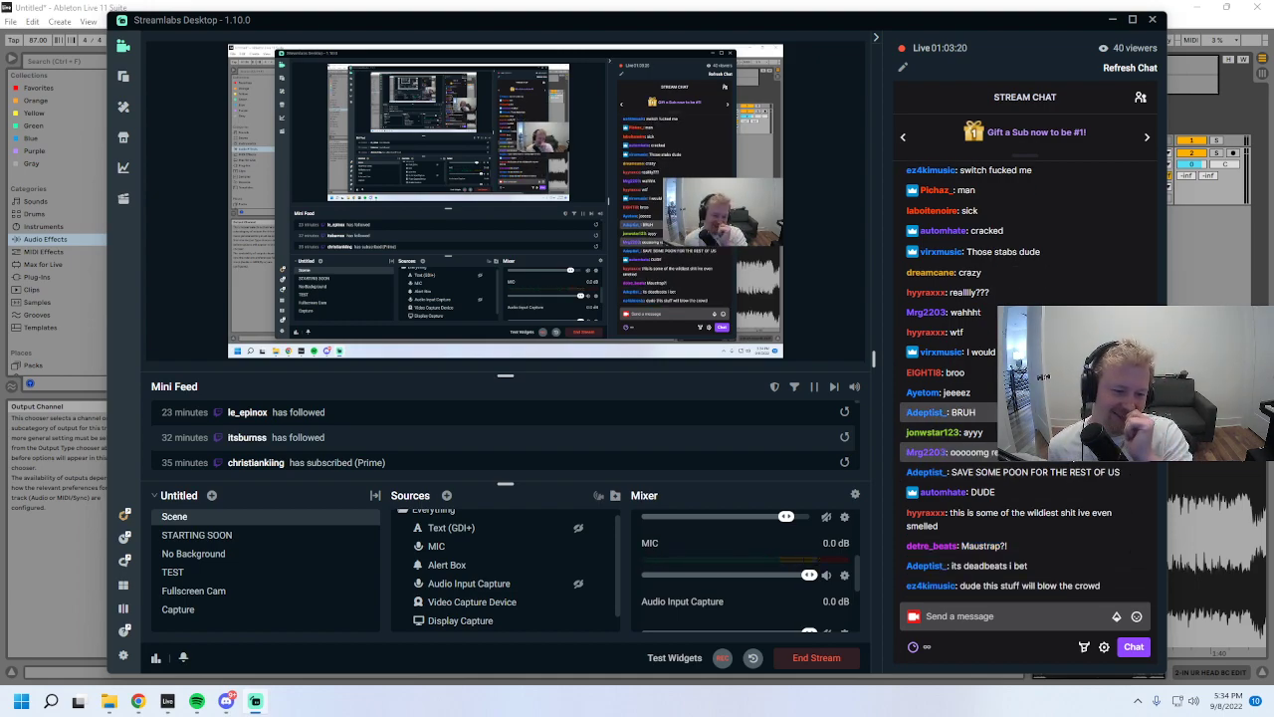
key("alt+Tab")
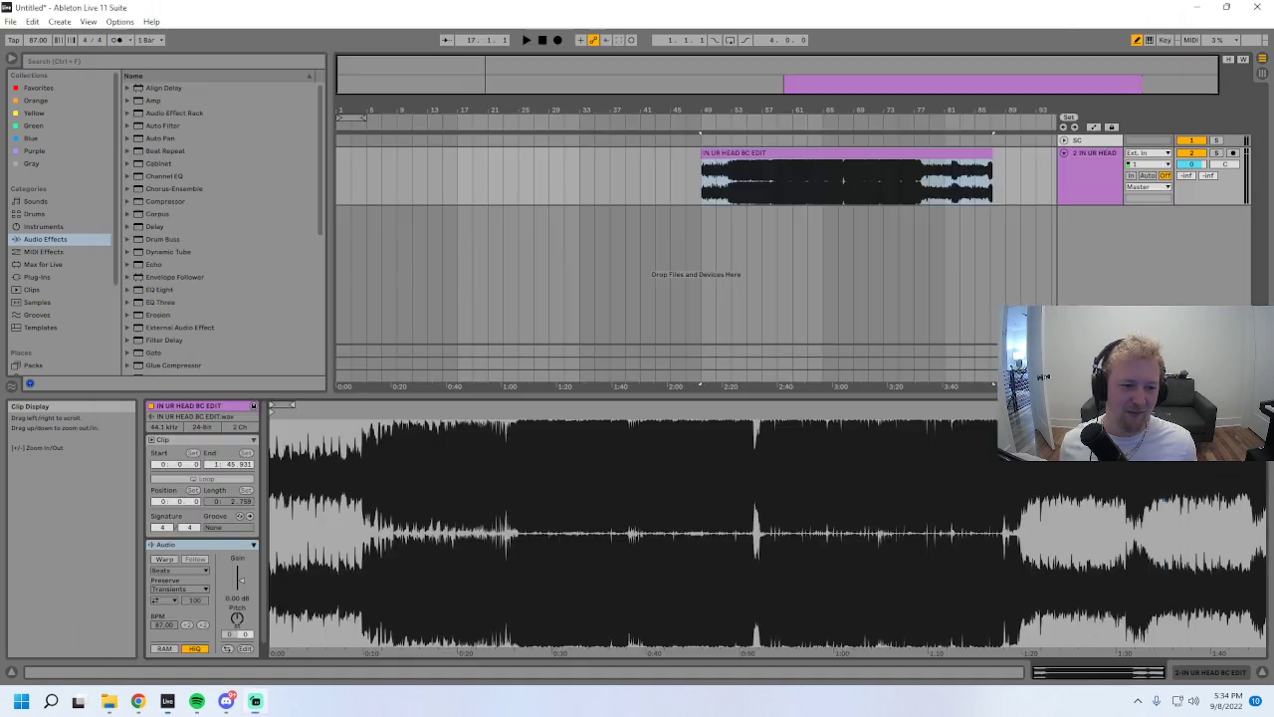
- Set the song tempo to 145 BPM for the IN UR HEAD BC EDIT clip
left_click(746, 146)
left_click_drag(802, 110, 829, 140)
left_click(620, 154)
mouse_move(637, 110)
left_mouse_down()
mouse_move(640, 215)
mouse_move(648, 116)
left_mouse_up()
left_click_drag(862, 74, 857, 97)
left_click_drag(38, 40, 37, 2)
- Follow the playback of IN UR HEAD BC EDIT from bar 49 through its build-up to bar 65
left_click_drag(740, 110, 740, 92)
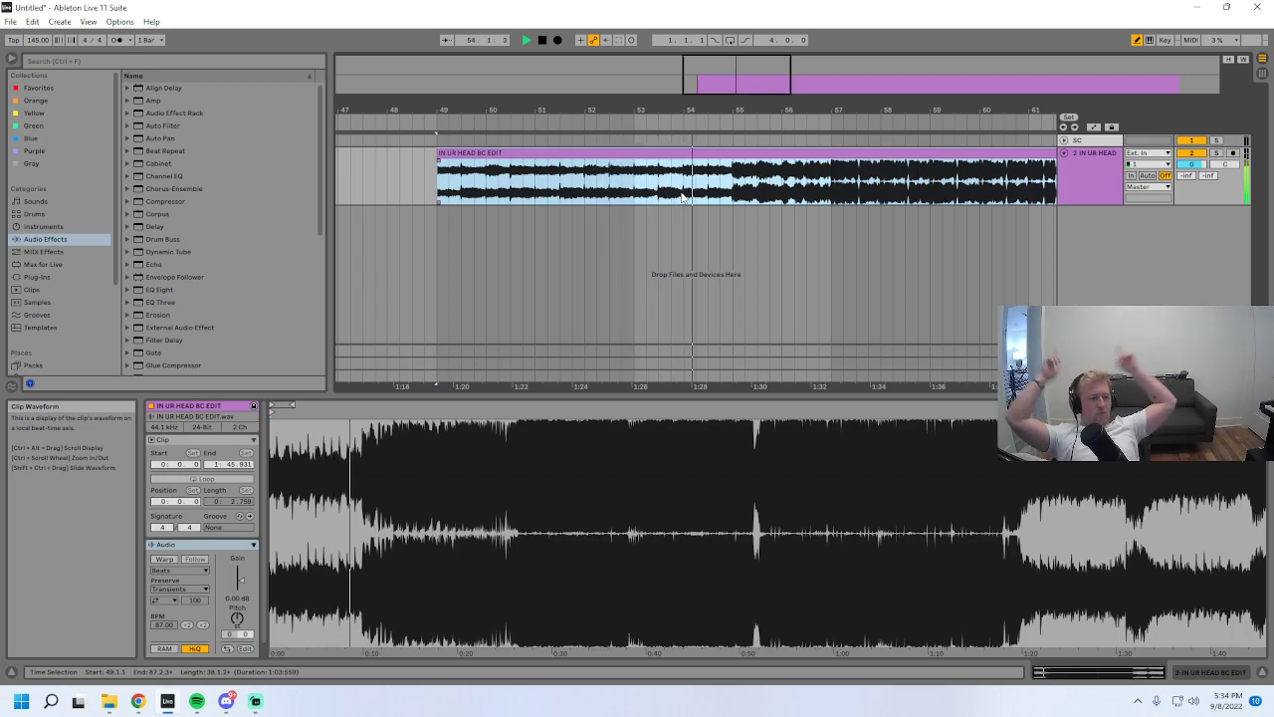
left_click_drag(680, 110, 537, 91)
left_click_drag(768, 110, 677, 88)
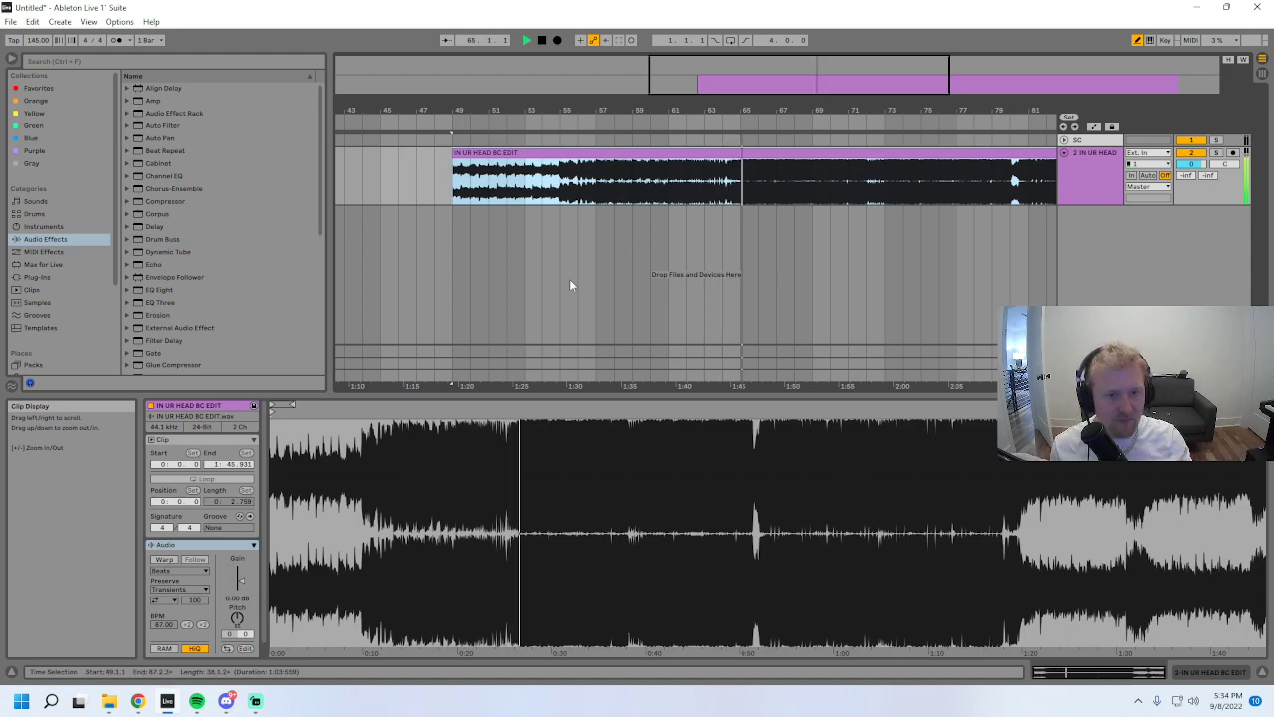
- Browse the Music From PC folder for the next track while IN UR HEAD BC EDIT keeps playing
scroll(696, 249, "up", 3)
scroll(696, 249, "down", 2)
scroll(678, 249, "down", 1)
double_click(1083, 171)
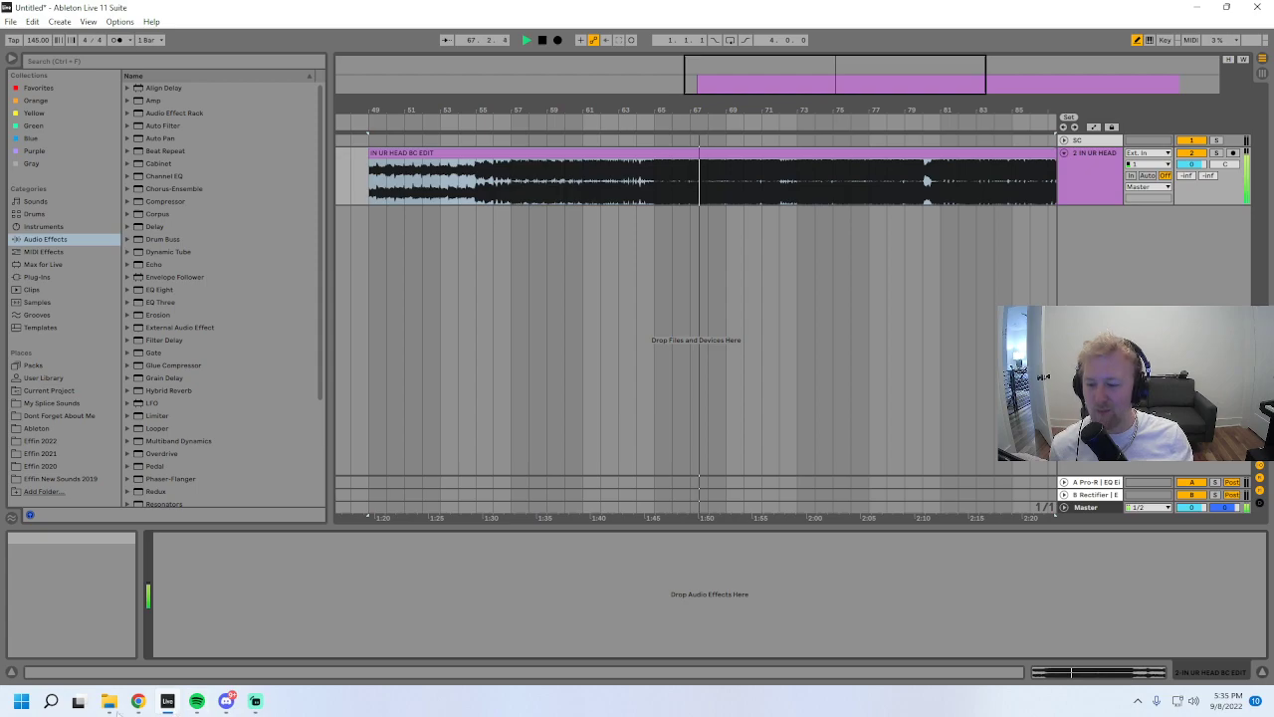
left_click(108, 702)
left_click(214, 627)
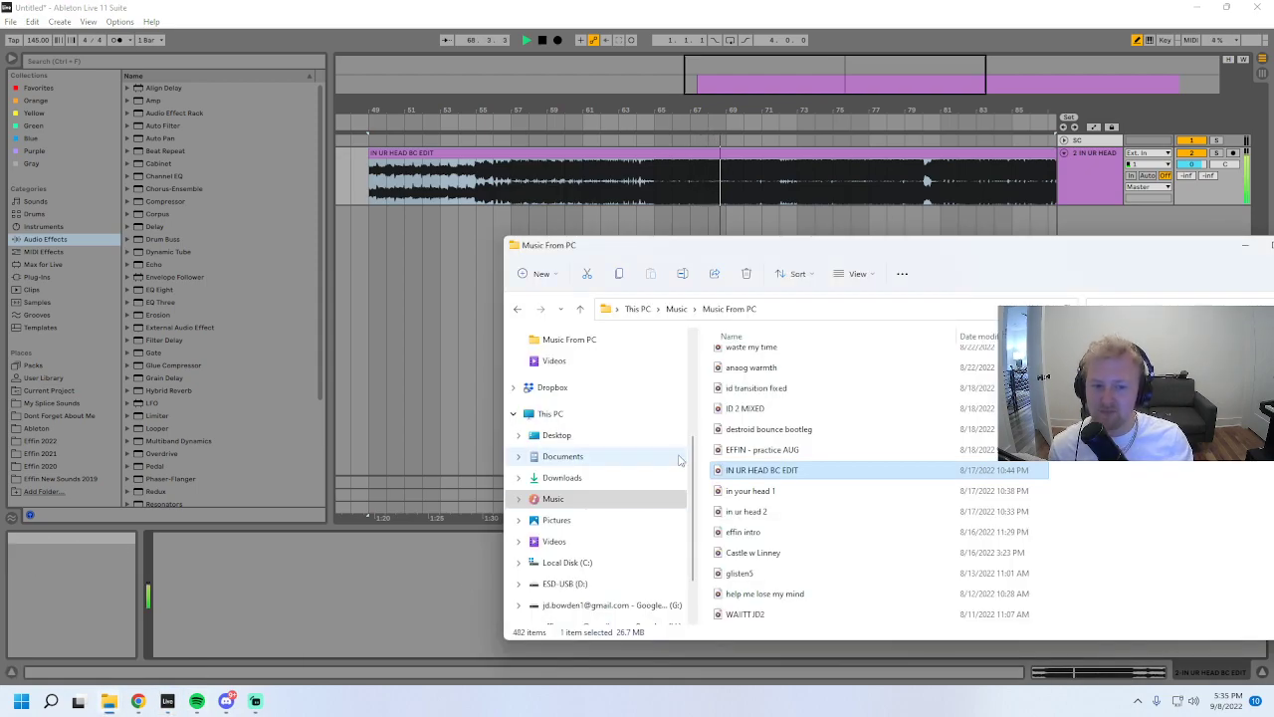
scroll(826, 429, "down", 2)
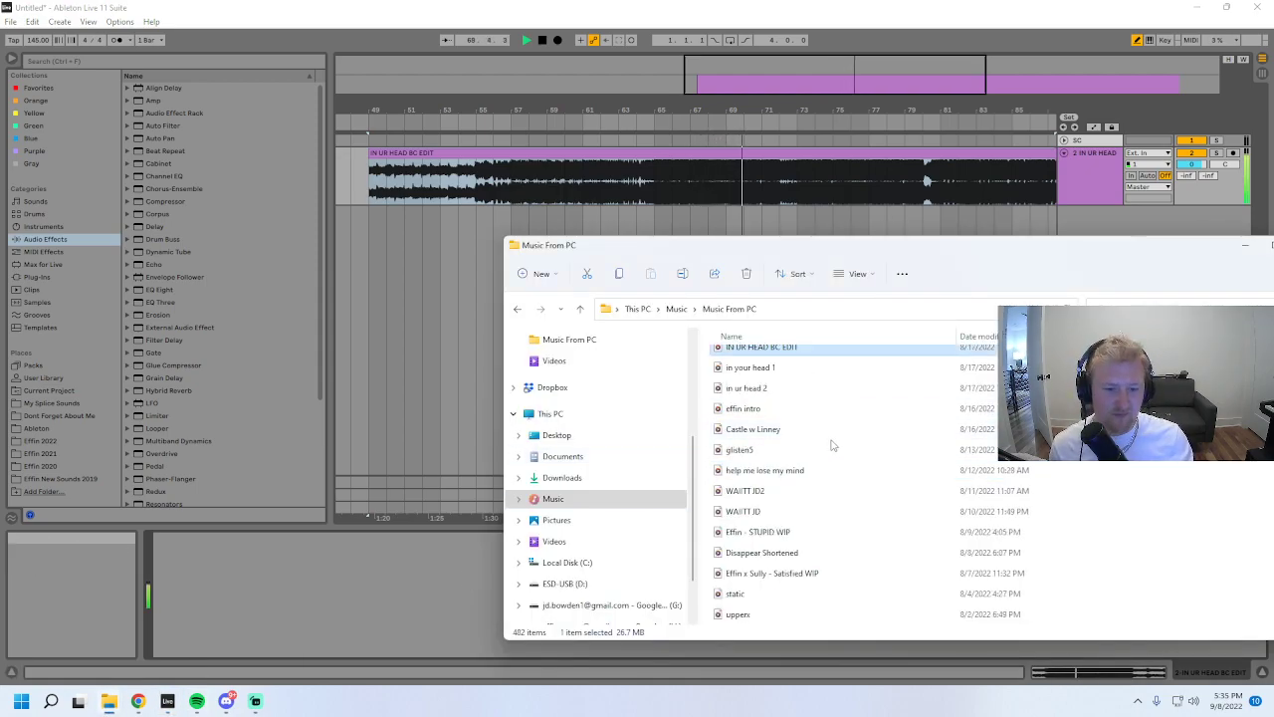
left_click(776, 414)
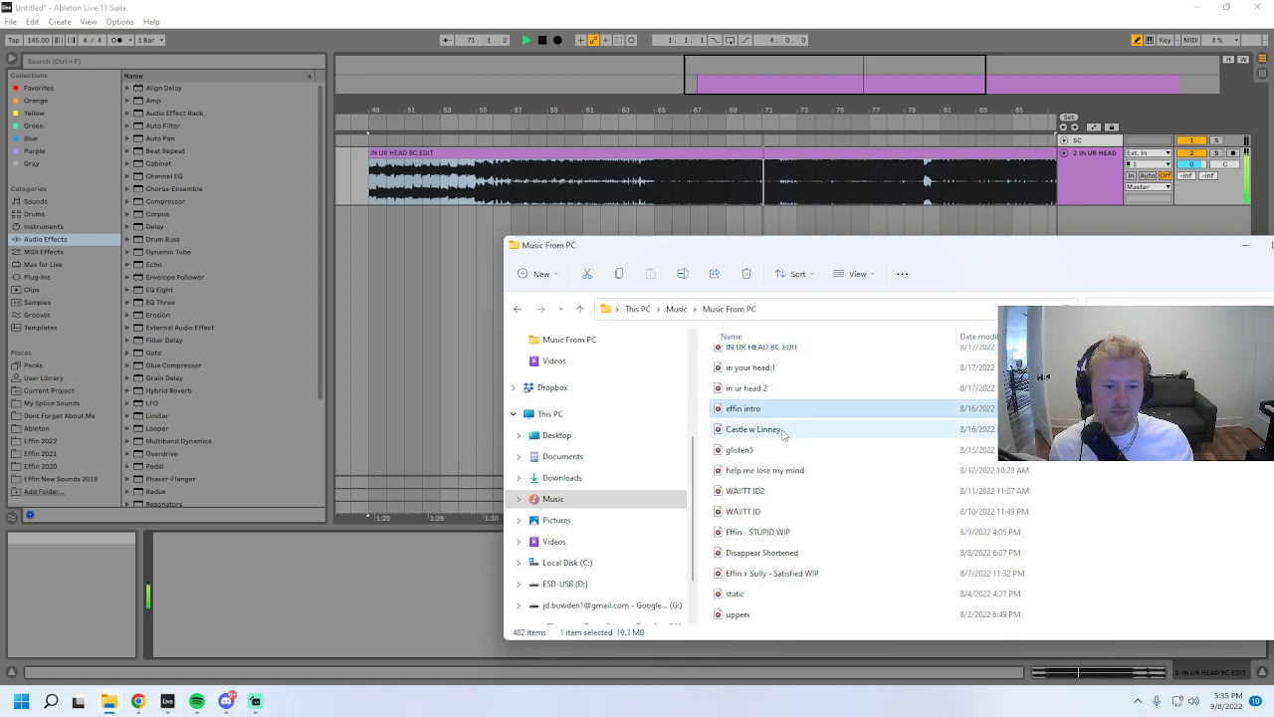
left_click(783, 430)
scroll(775, 398, "down", 1)
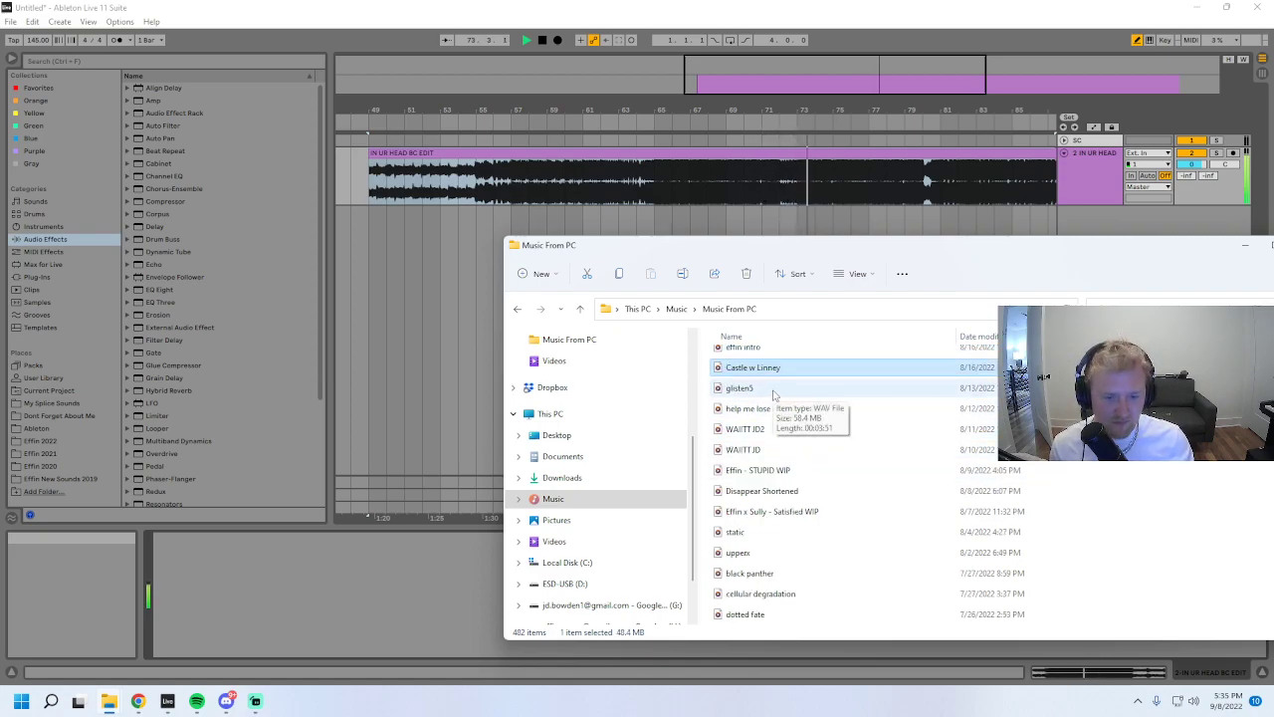
- Play IN UR HEAD BC EDIT from about bar 79 and look over the Music From PC folder
mouse_move(926, 109)
left_mouse_down()
mouse_move(828, 117)
mouse_move(736, 92)
left_mouse_up()
left_click(824, 191)
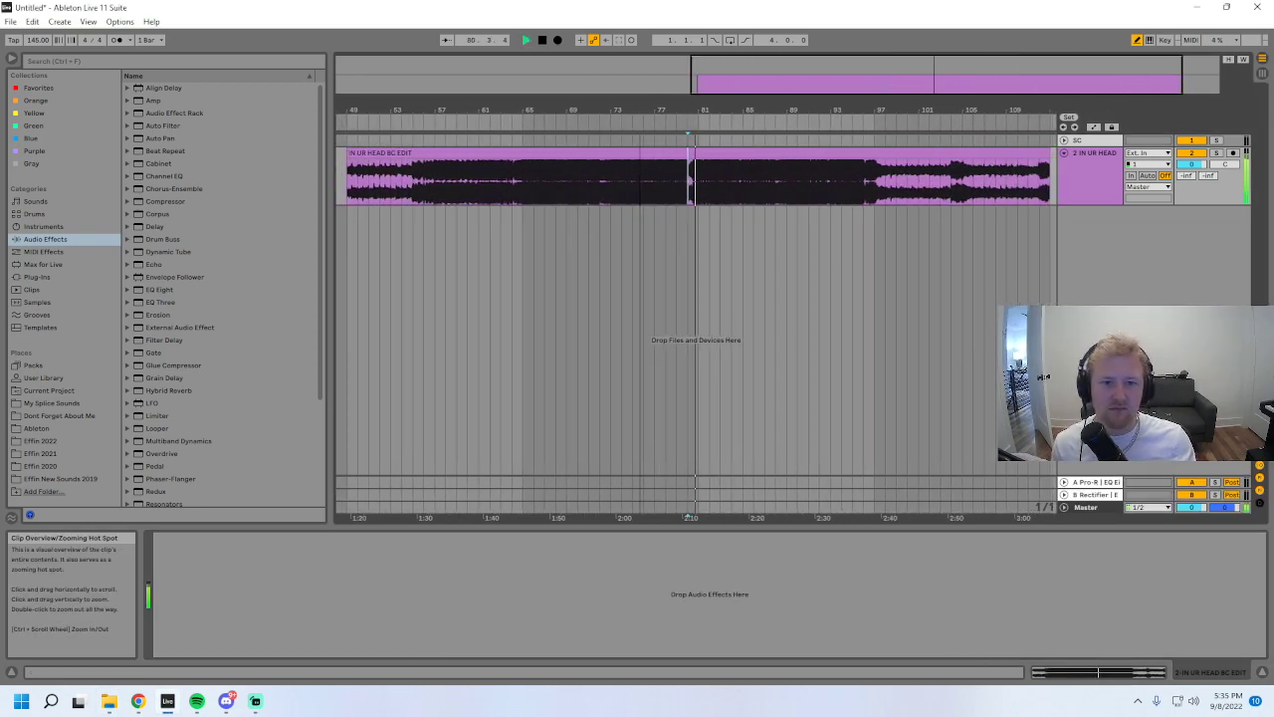
left_click_drag(643, 109, 643, 104)
mouse_move(900, 109)
left_mouse_down()
mouse_move(929, 108)
mouse_move(902, 96)
left_mouse_up()
mouse_move(109, 701)
left_click(213, 625)
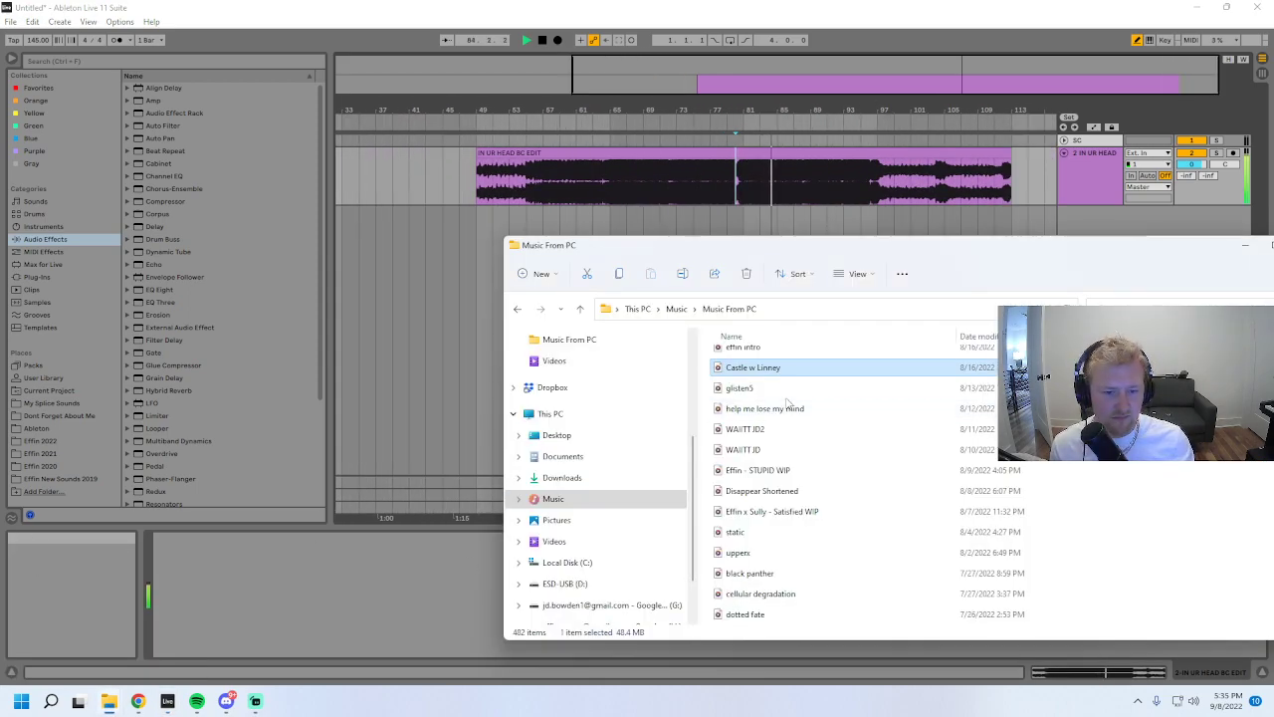
left_click(774, 157)
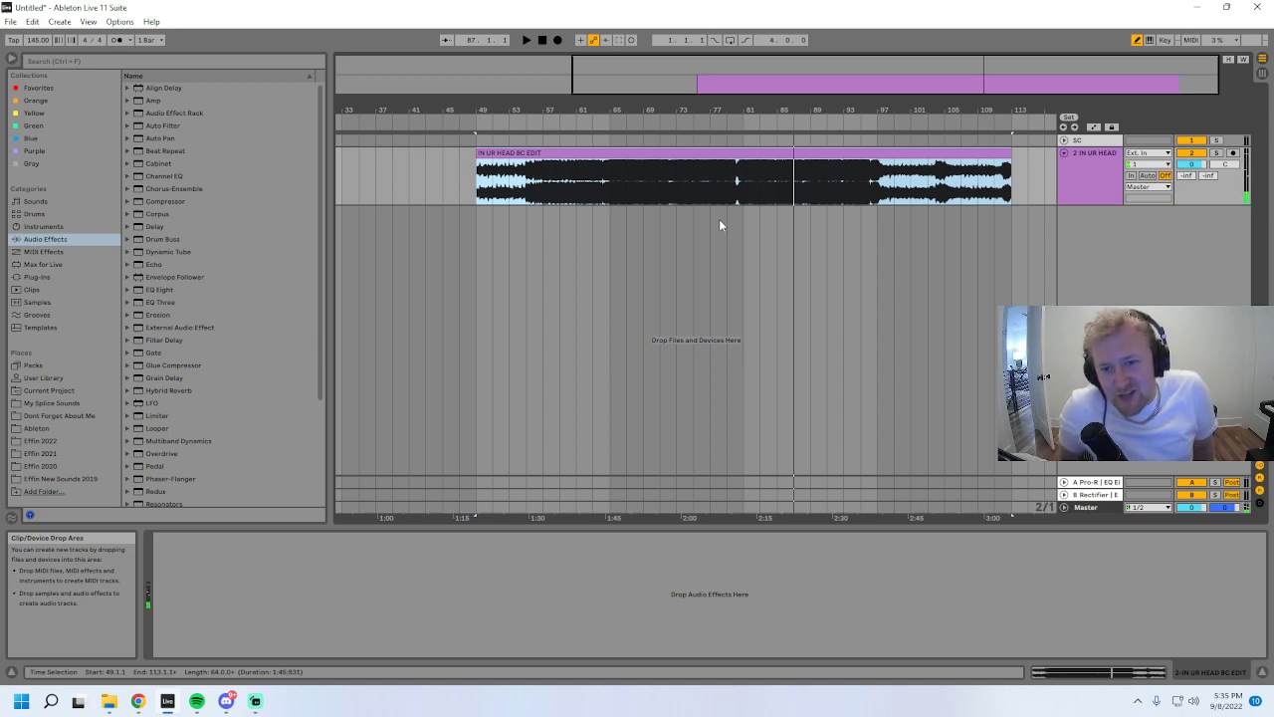
- Delete the whole IN UR HEAD BC EDIT clip from the audio track
left_click_drag(720, 199, 599, 195)
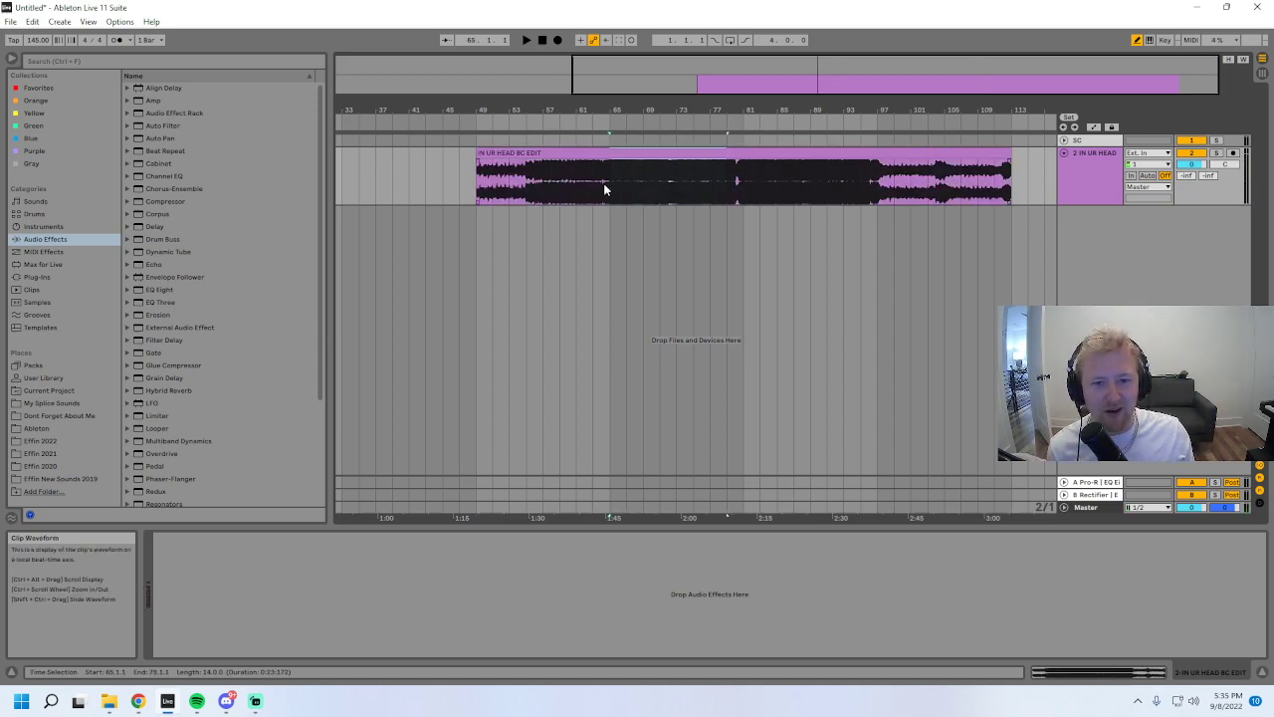
left_click_drag(606, 179, 777, 174)
mouse_move(705, 69)
left_mouse_down()
mouse_move(713, 85)
mouse_move(697, 62)
left_mouse_up()
left_click(654, 153)
left_click_drag(900, 111, 876, 125)
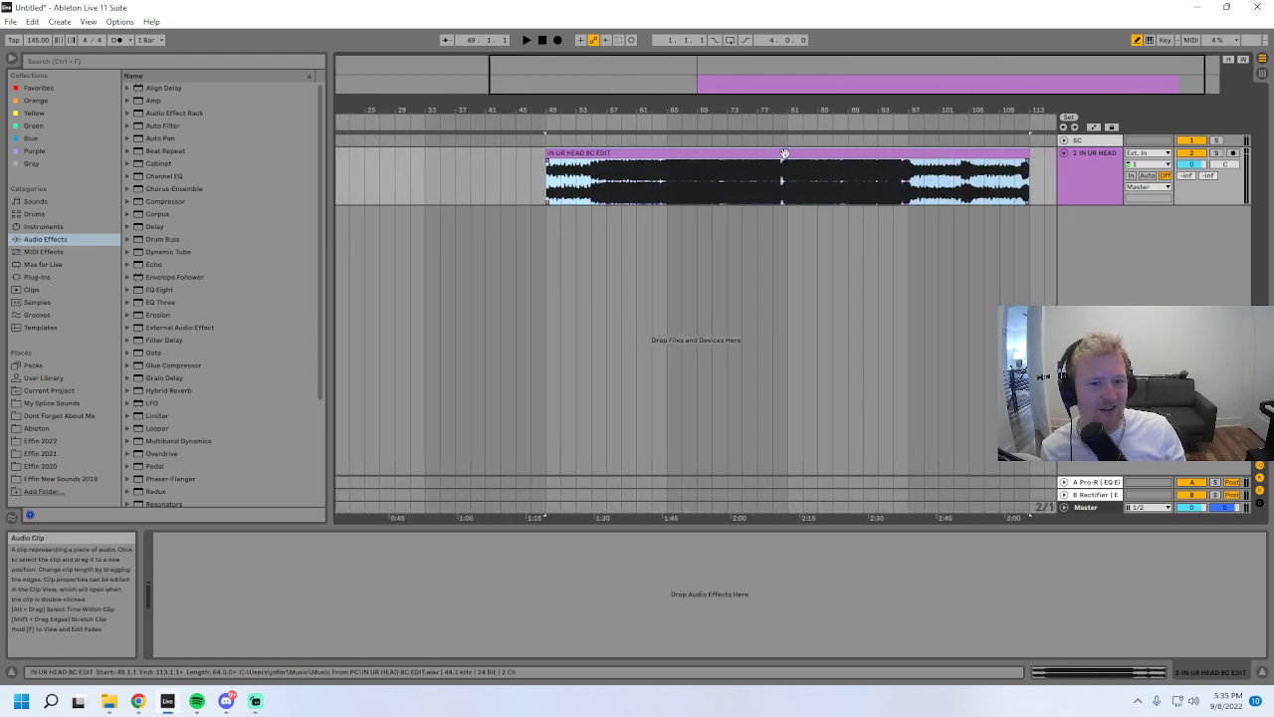
key("Delete")
- Add the help me lose my mind file from the Music From PC folder to the audio track at bar 49
left_click(138, 701)
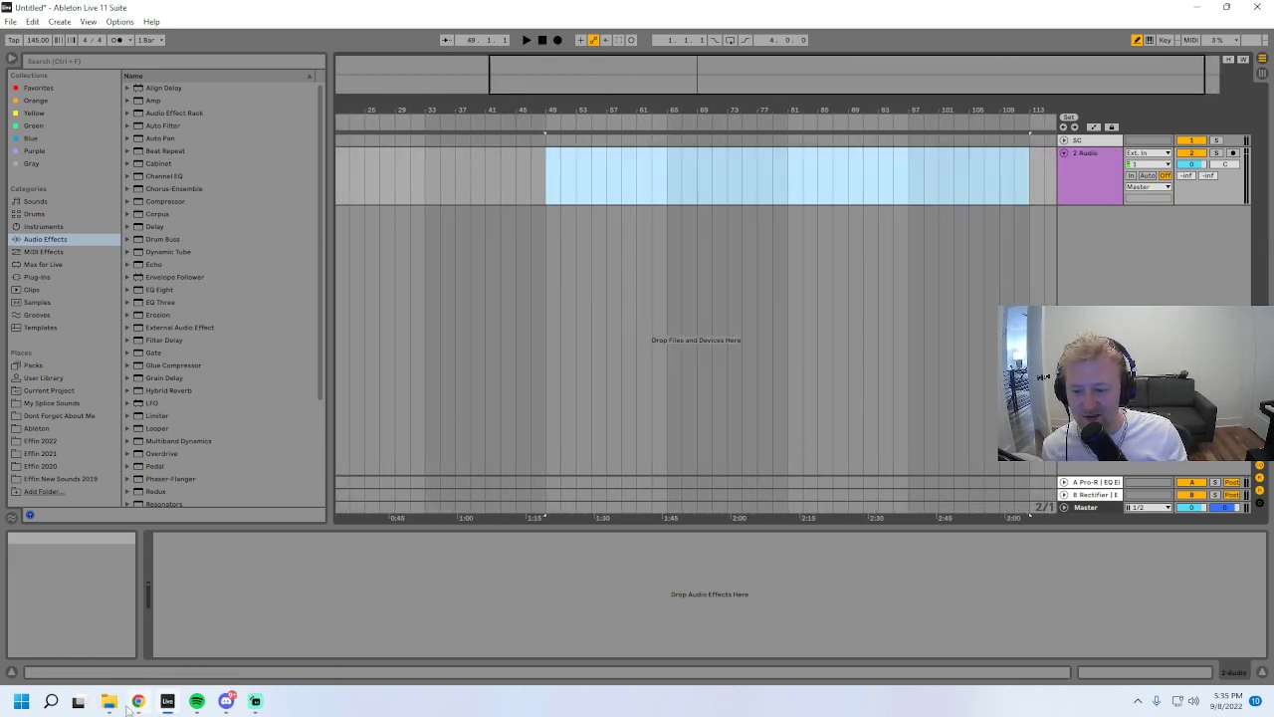
left_click(169, 704)
mouse_move(110, 701)
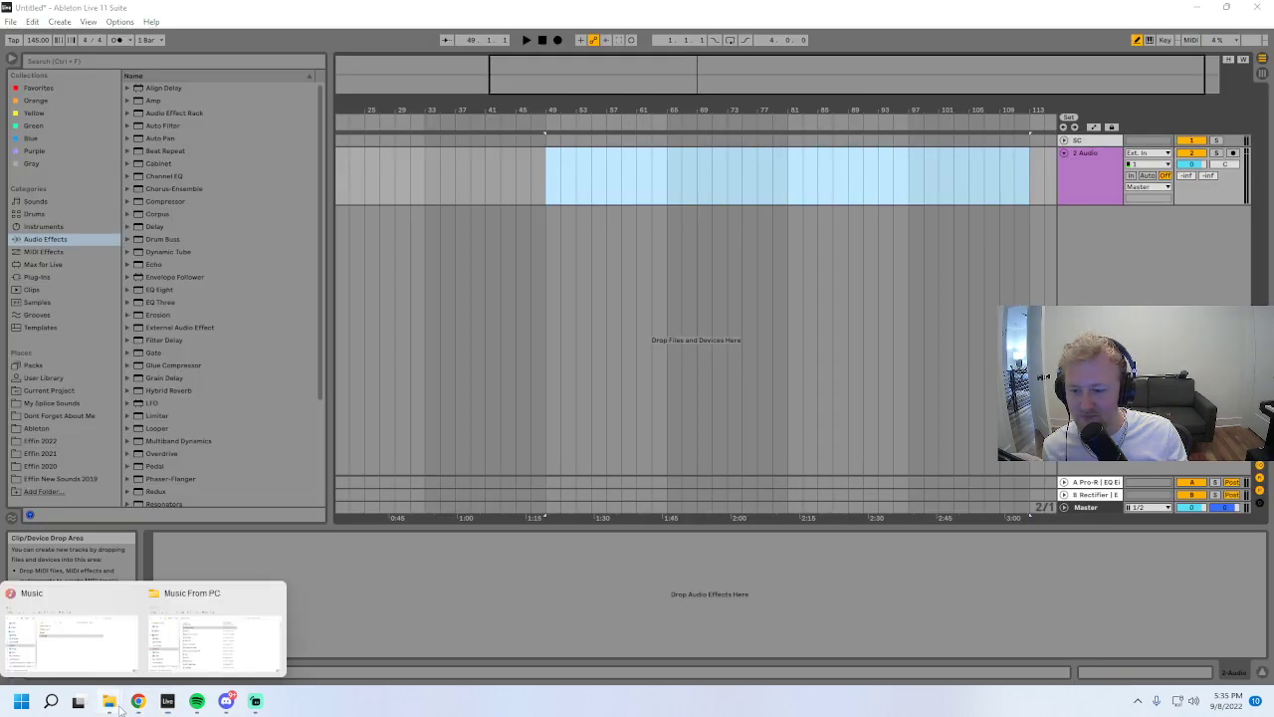
left_click(198, 647)
left_click(781, 389)
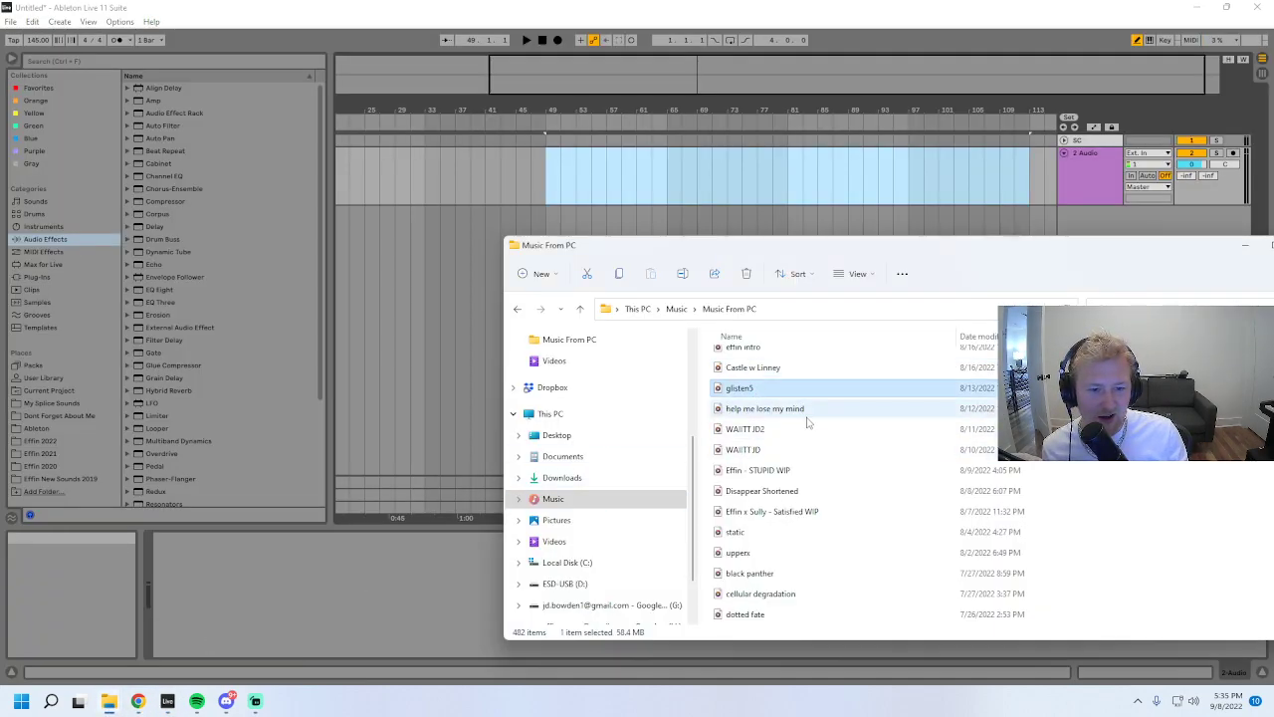
scroll(782, 418, "up", 1)
scroll(782, 418, "down", 1)
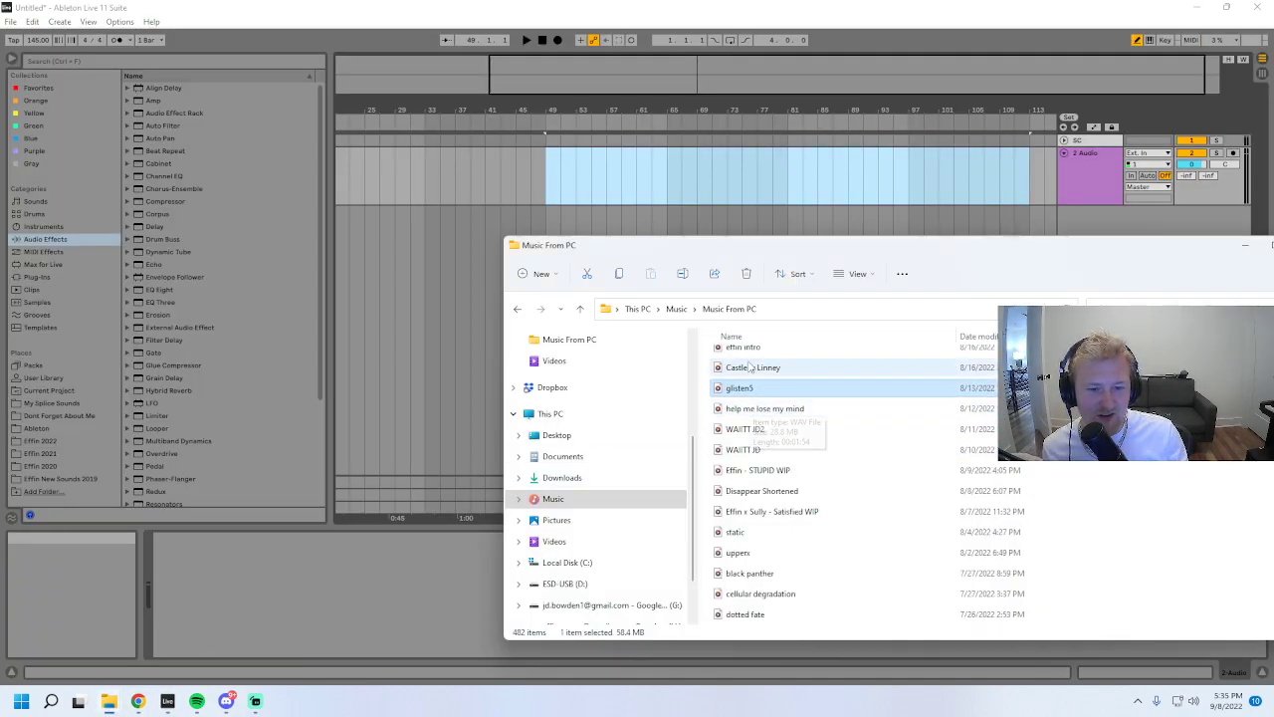
left_click(769, 413)
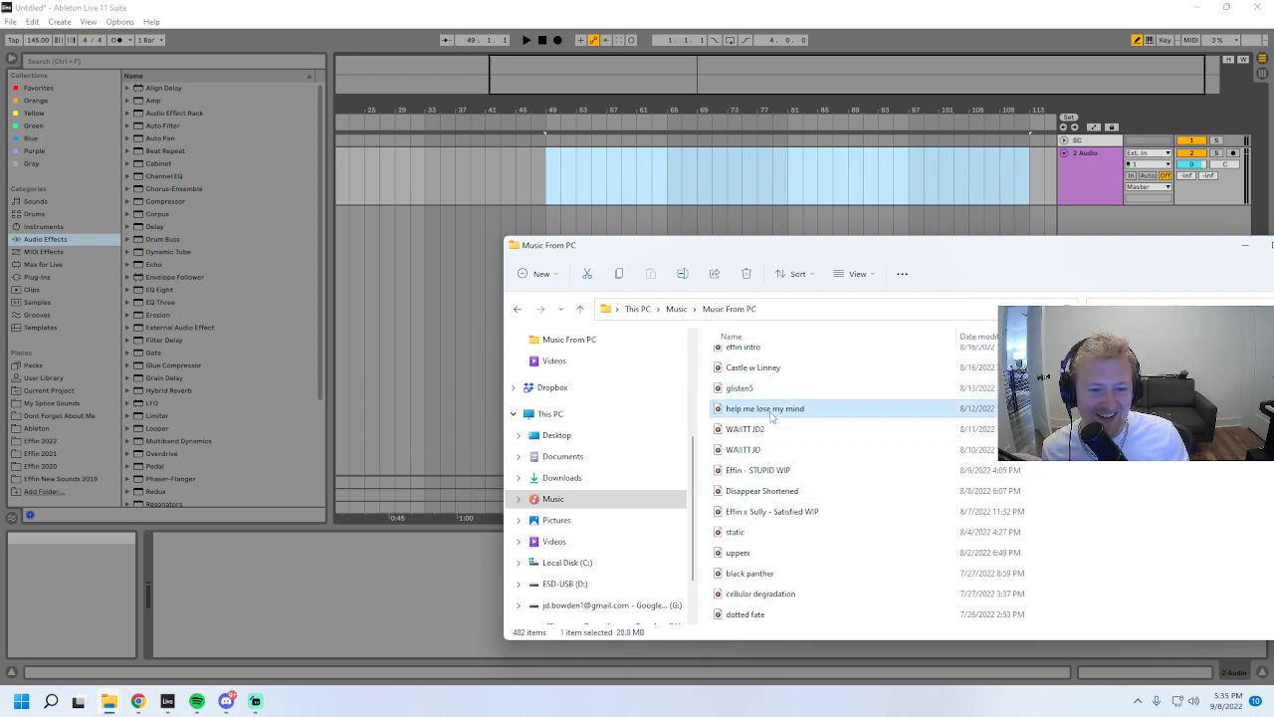
left_click_drag(772, 417, 552, 169)
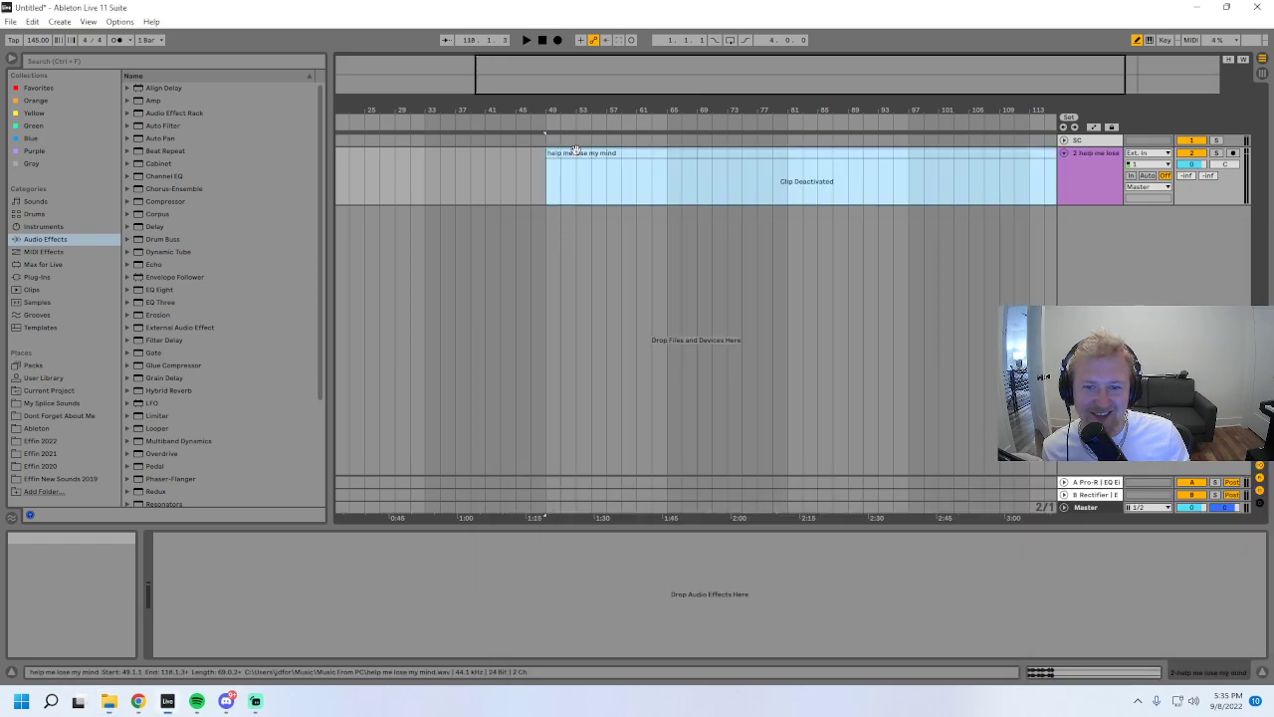
- Turn off warping for the help me lose my mind clip, and activate it for playback
left_click(170, 561)
key("0")
key("space")
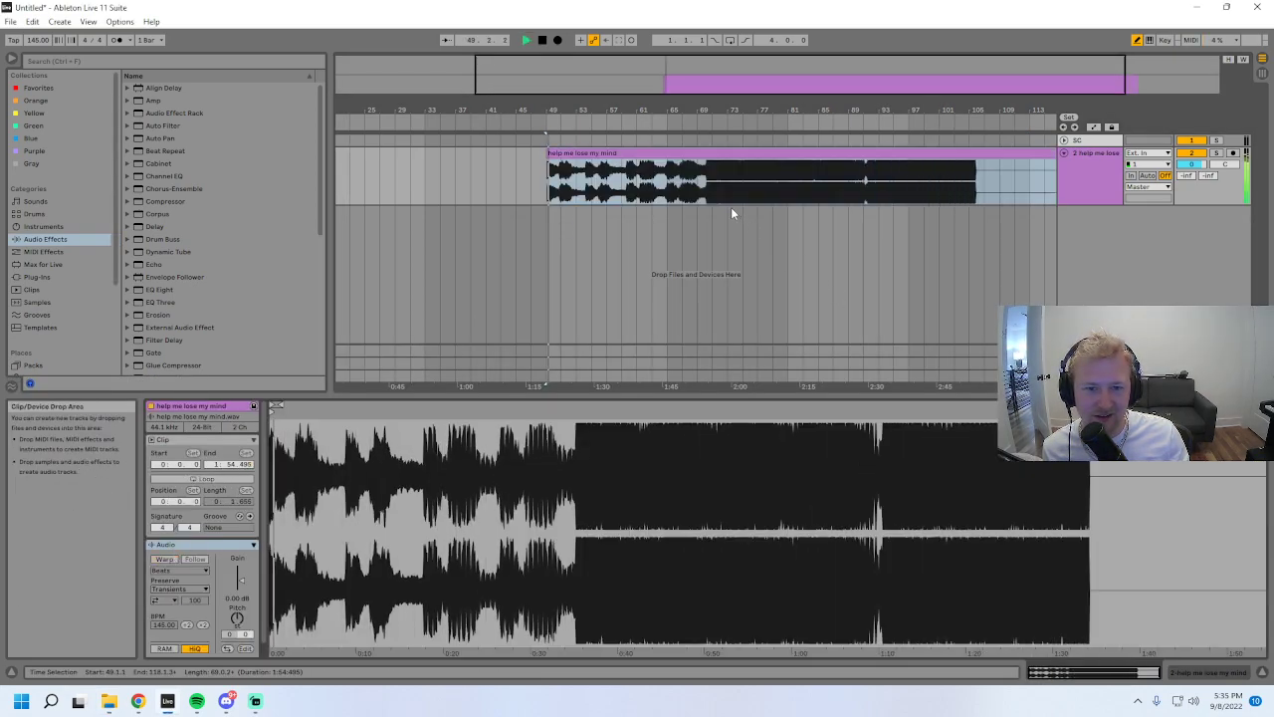
- Play help me lose my mind from its drop at bar 70
left_click_drag(830, 94, 688, 197)
left_click(667, 189)
key("space")
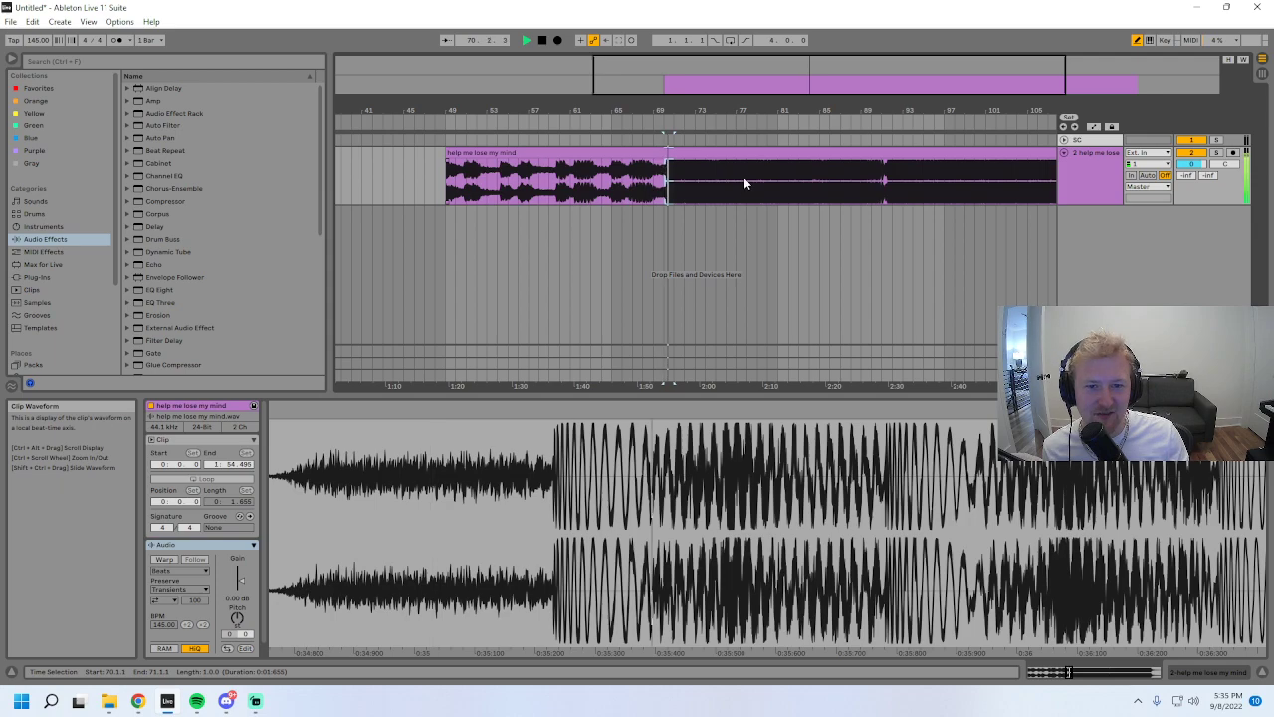
- Replace the help me lose my mind clip with the WAIITT JD2 file at about bar 50, with warping off
left_click(703, 152)
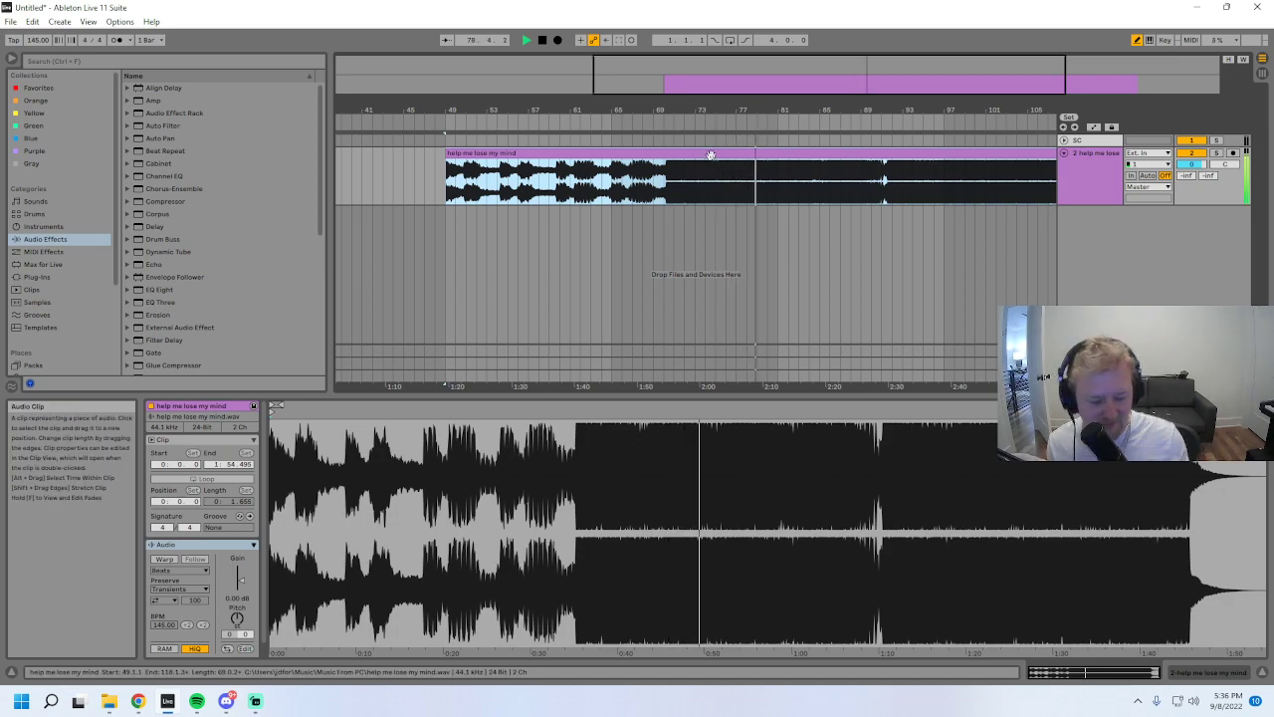
key("Delete")
mouse_move(79, 707)
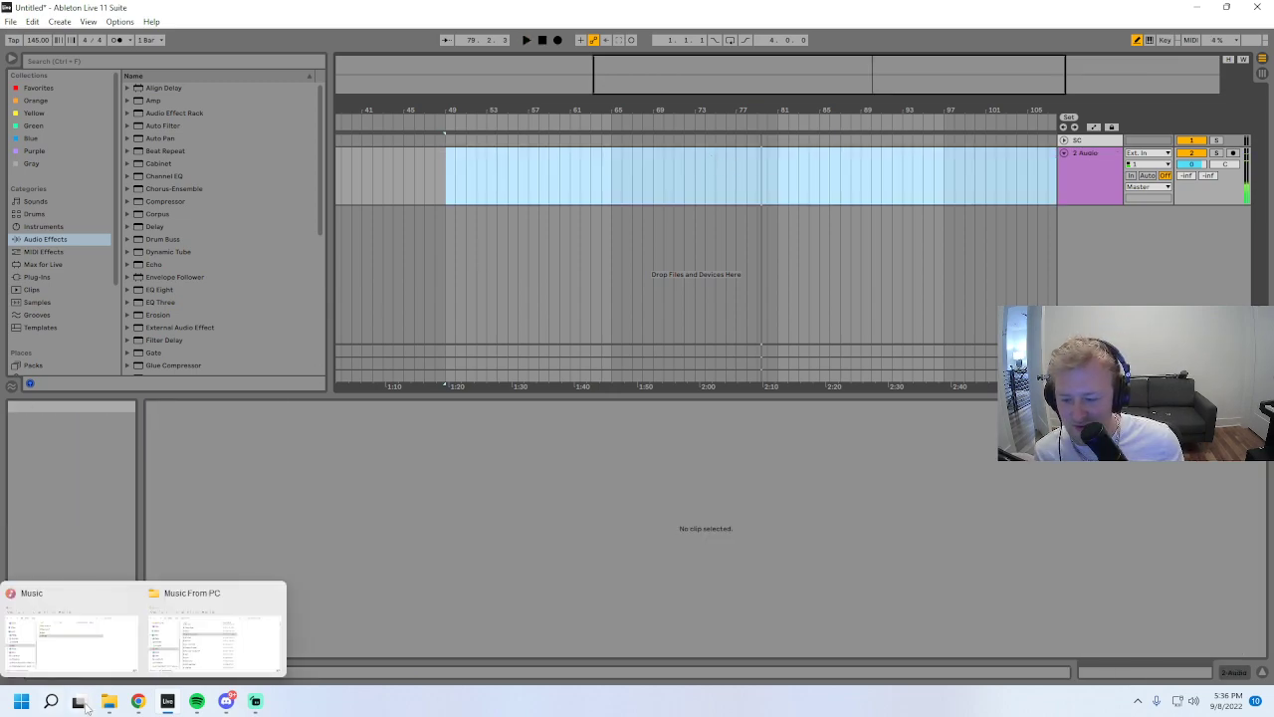
left_click(189, 637)
left_click(782, 431)
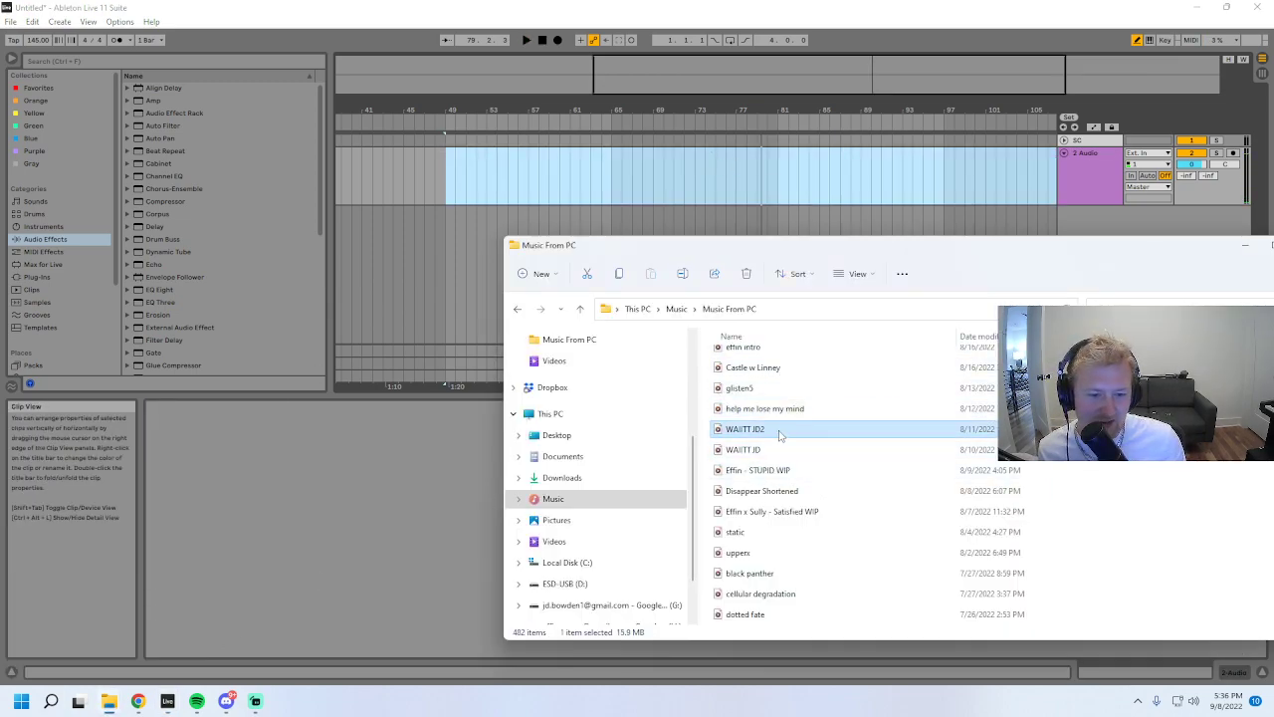
left_click_drag(782, 432, 455, 176)
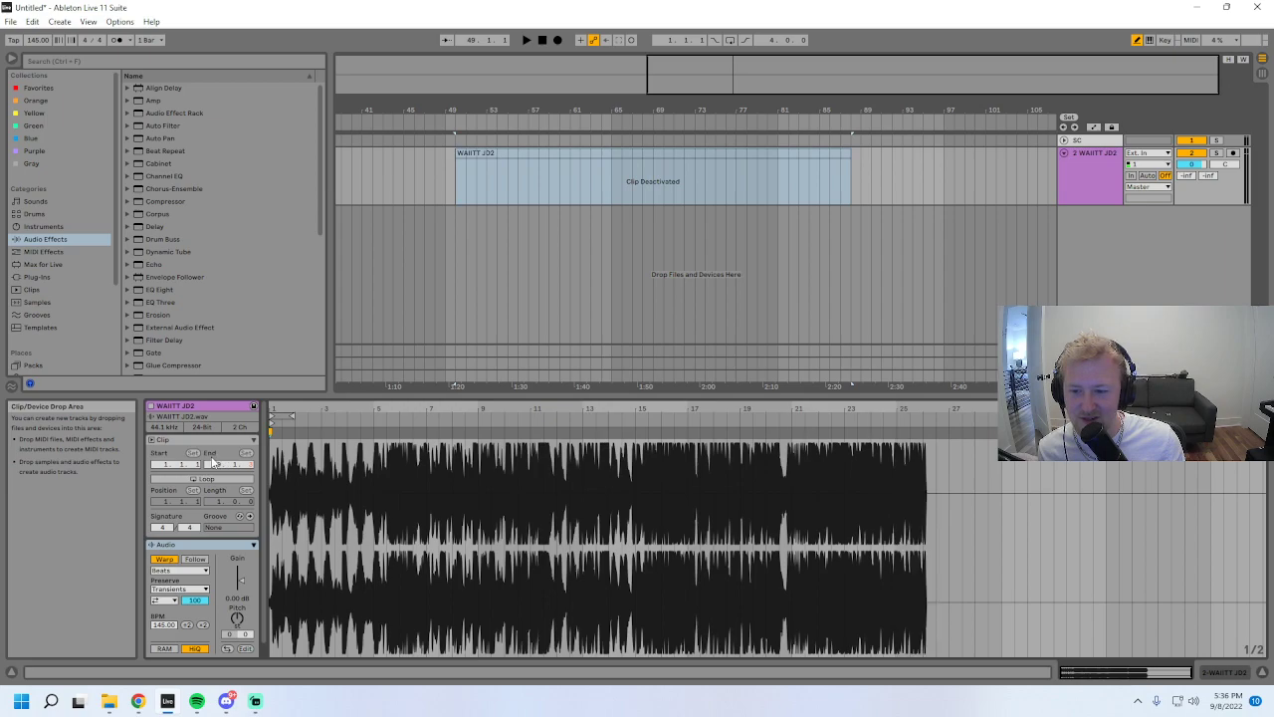
left_click(164, 559)
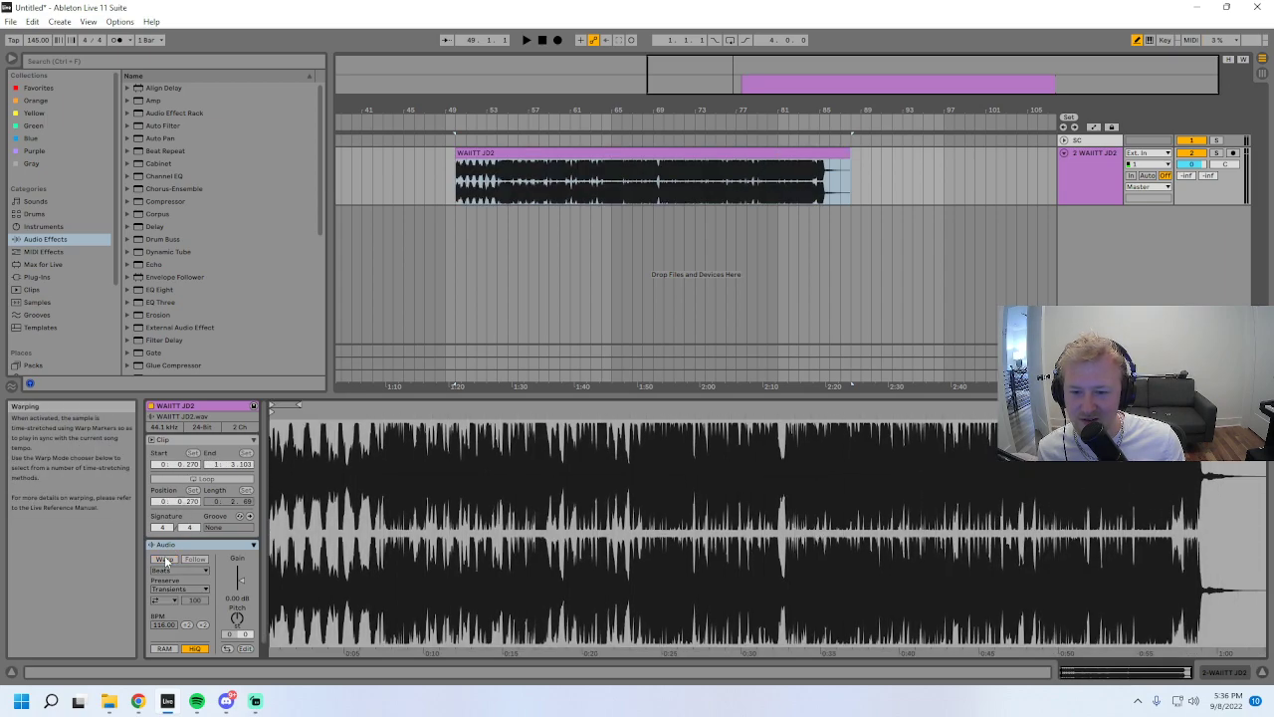
- Replace the WAIITT JD2 clip with the Effin - STUPID WIP file from the Music From PC folder at bar 49
left_click(541, 152)
key("Delete")
mouse_move(112, 704)
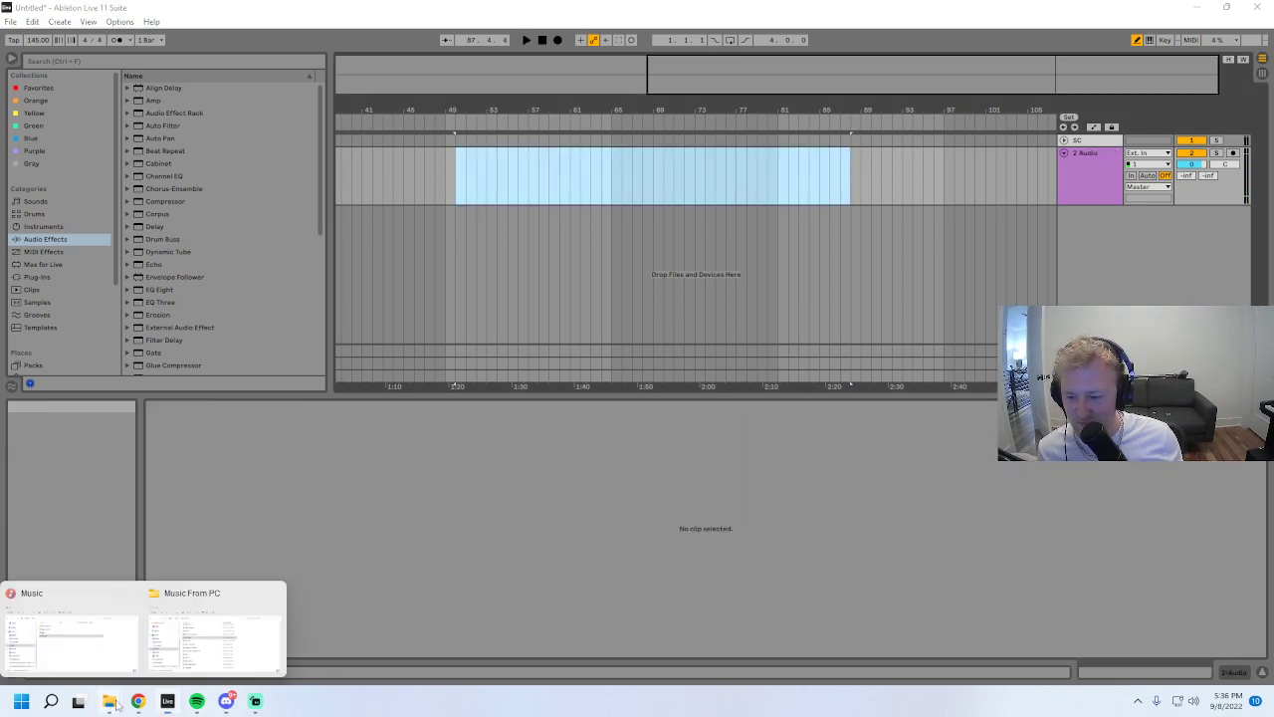
left_click(229, 645)
left_click(757, 470)
left_click_drag(756, 470, 456, 163)
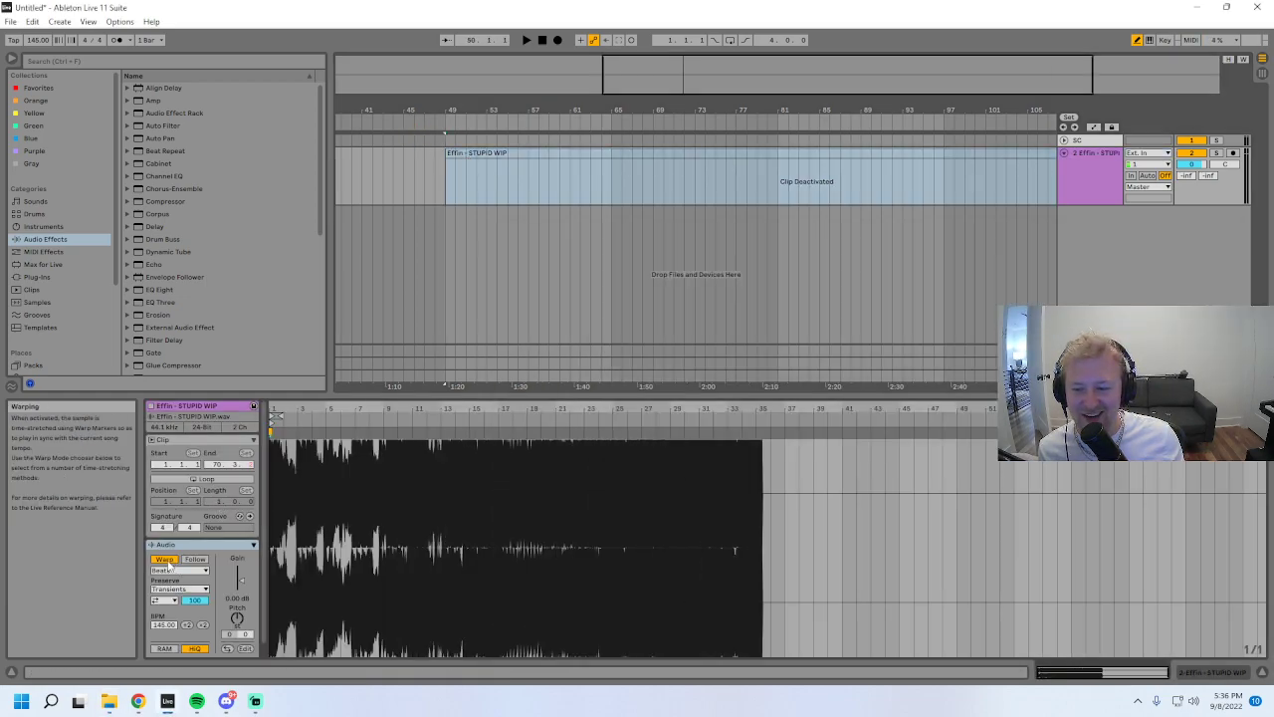
- Activate the Effin - STUPID WIP clip with warping off and preview short passages near its beginning
left_click_drag(739, 74, 722, 103)
key("space")
key("space")
left_click_drag(551, 110, 550, 107)
left_click(562, 183)
key("space")
key("space")
- Set the song tempo to 150 BPM for the Effin - STUPID WIP clip
left_click(503, 152)
left_click_drag(37, 40, 37, 36)
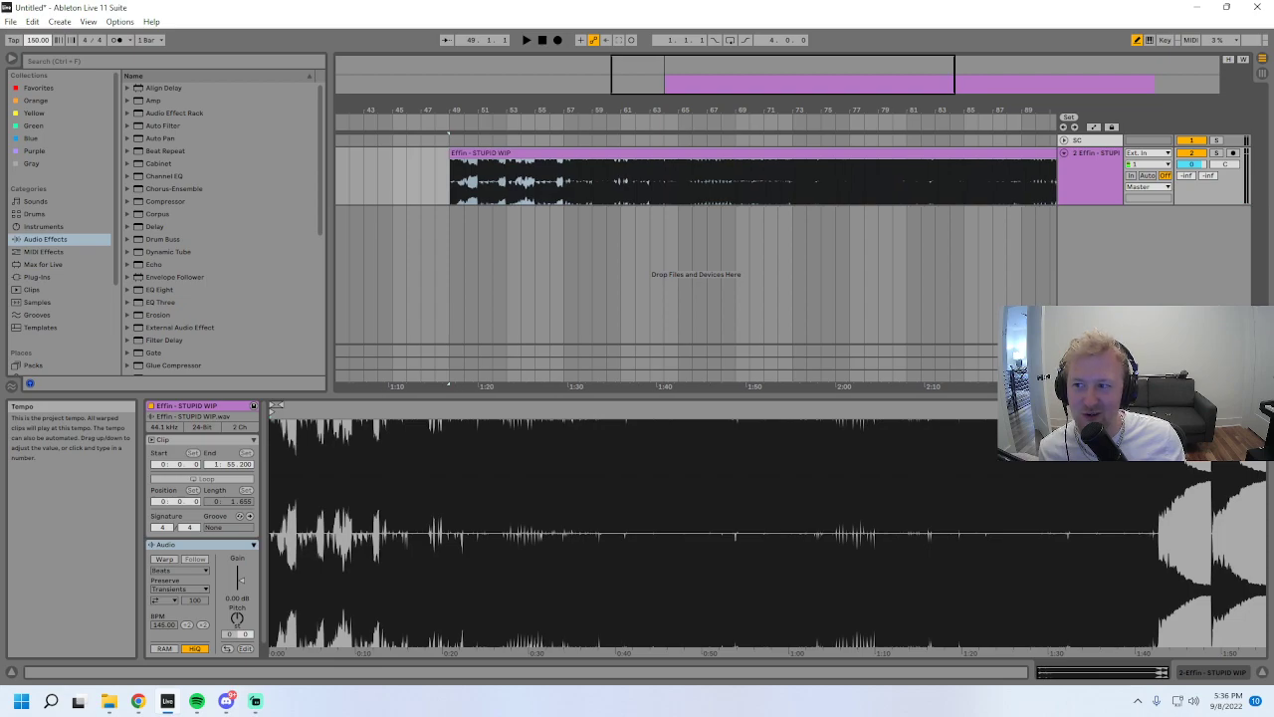
- Play Effin - STUPID WIP from bar 57
left_click_drag(812, 87, 751, 90)
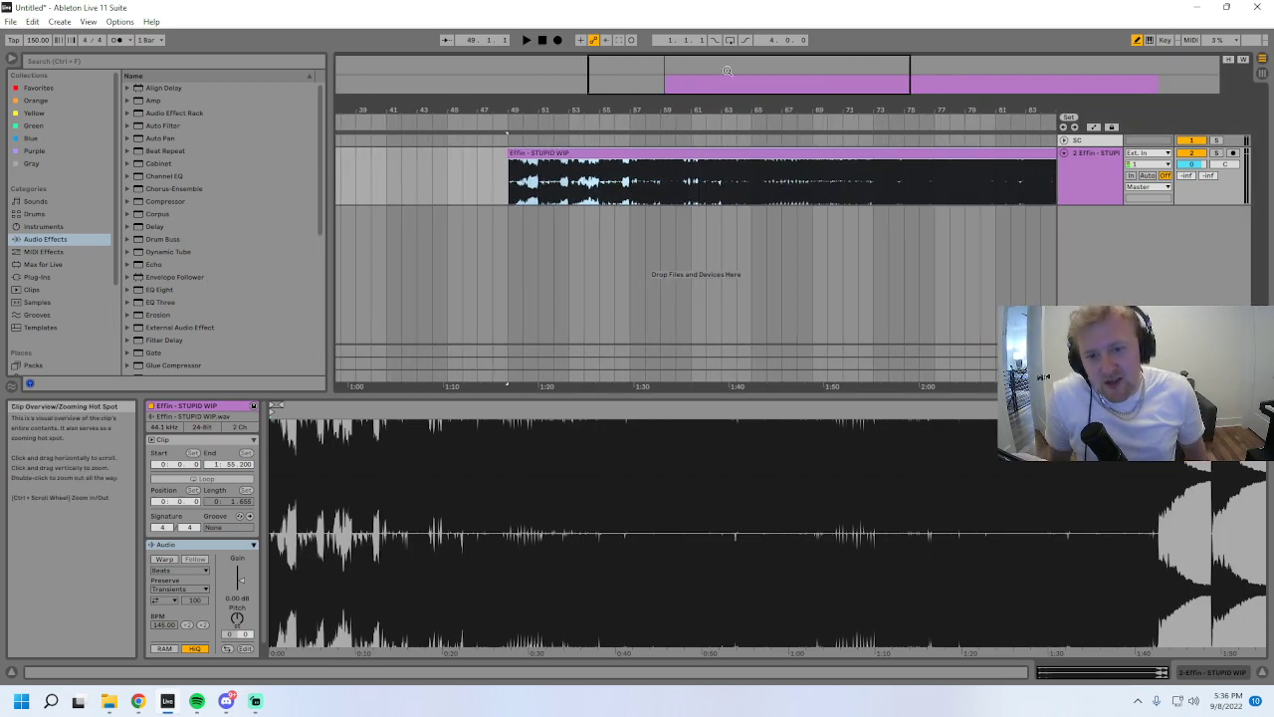
mouse_move(728, 71)
left_mouse_down()
mouse_move(722, 91)
mouse_move(707, 64)
left_mouse_up()
left_click(602, 189)
key("space")
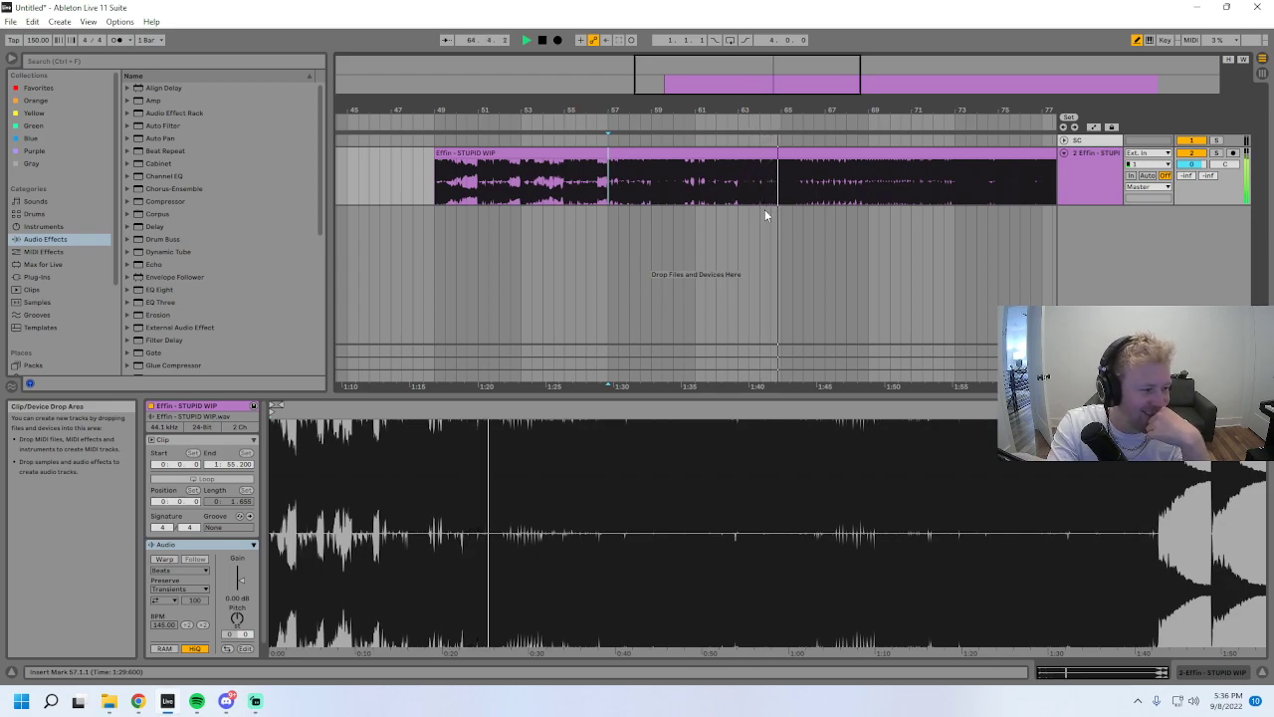
- Follow the playback of Effin - STUPID WIP from bar 64 to bar 82
left_click_drag(765, 109, 546, 99)
left_click_drag(883, 109, 825, 84)
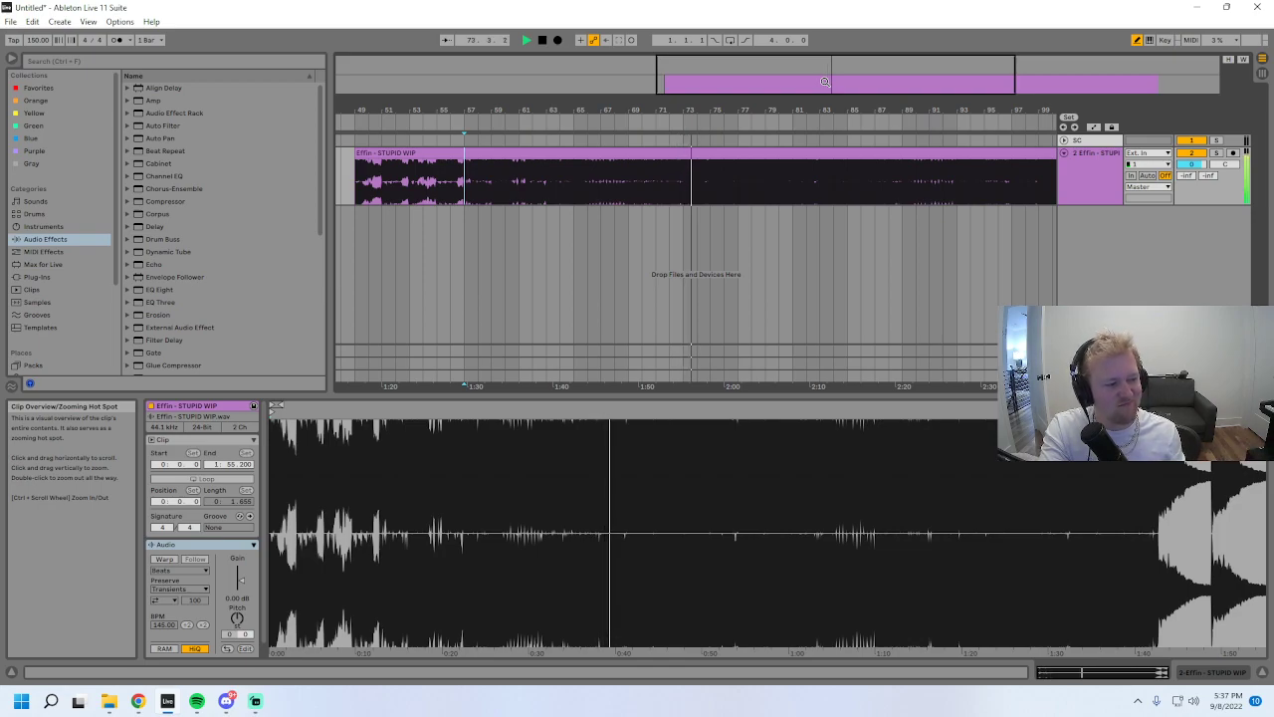
left_click_drag(825, 81, 839, 109)
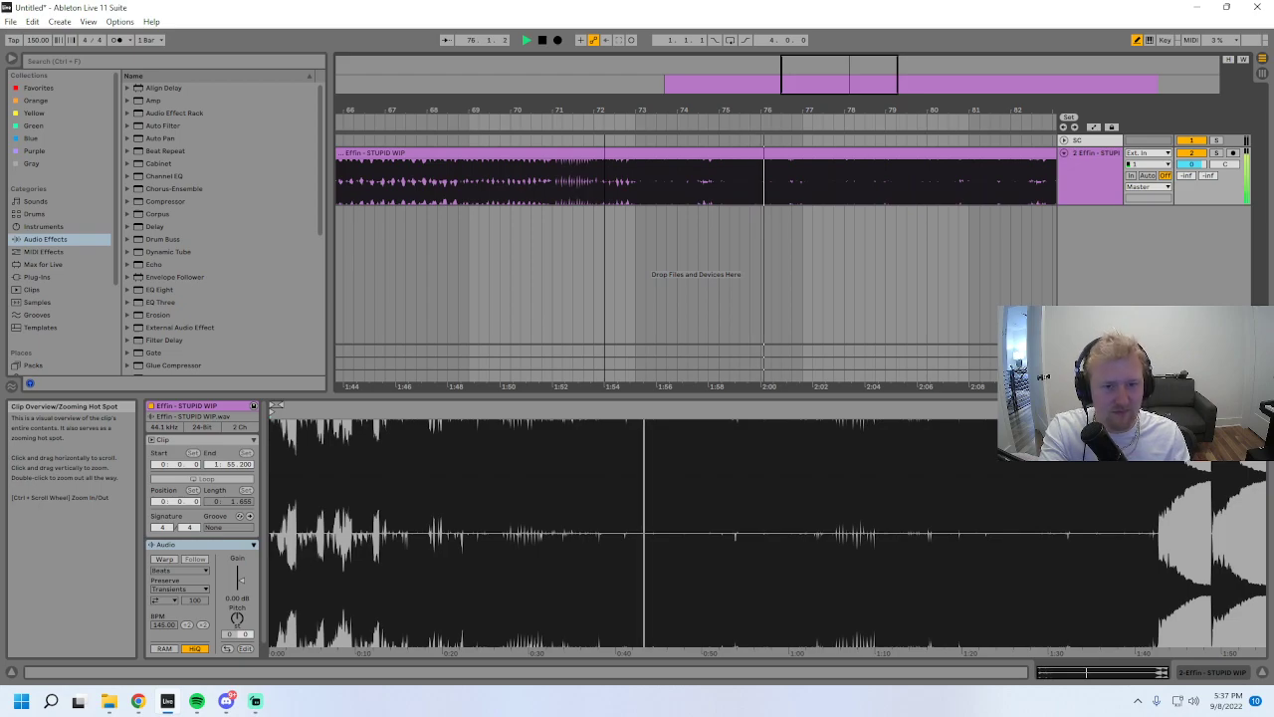
key("minus")
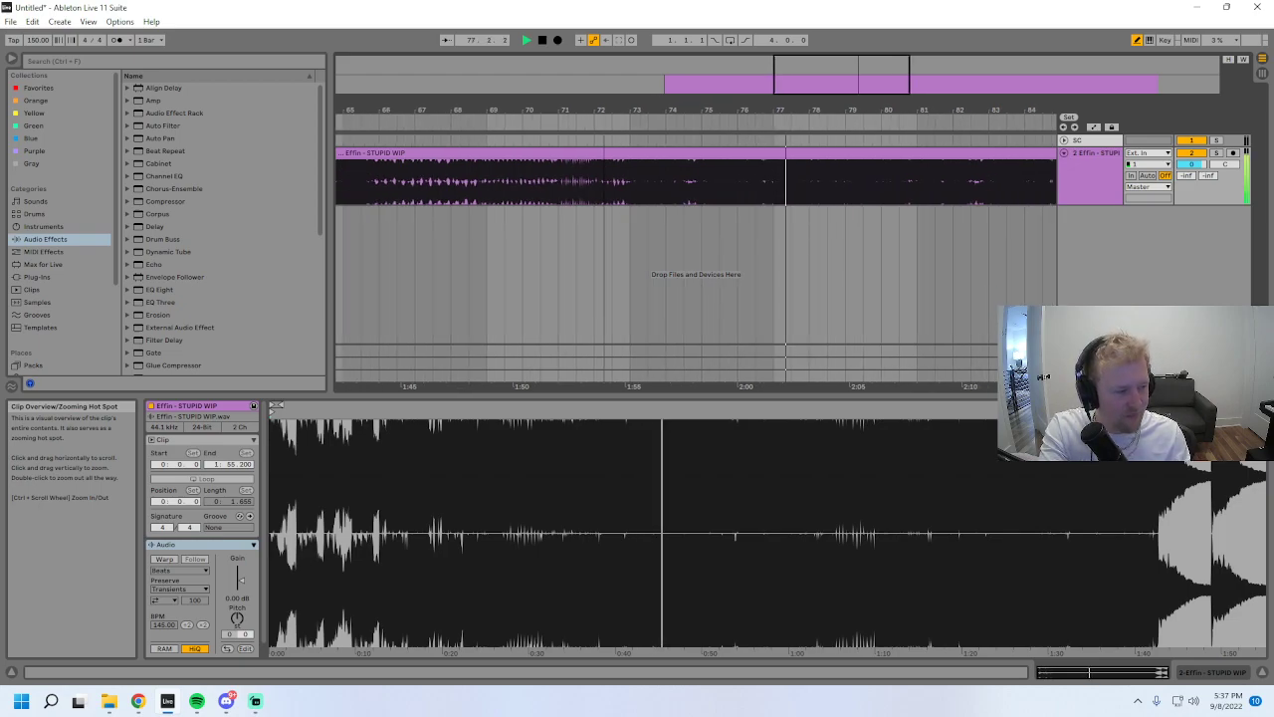
key("minus")
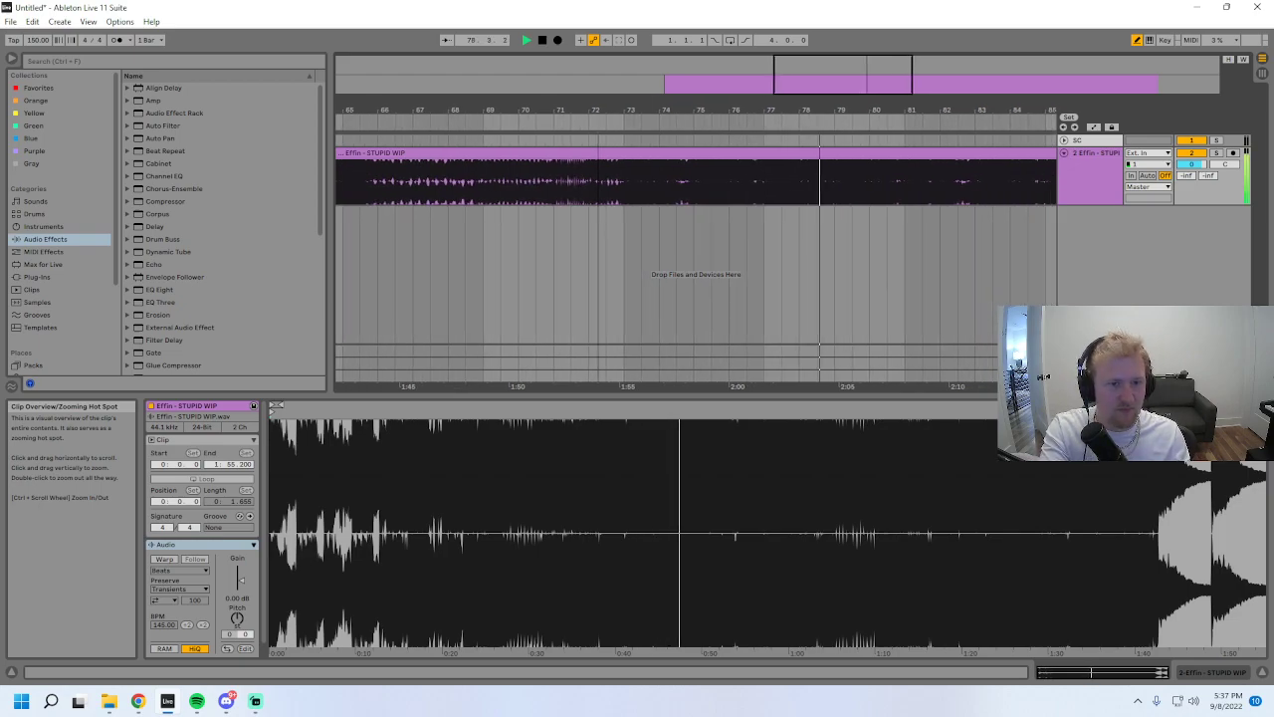
key("minus")
key("minus")
key("minus")
key("minus")
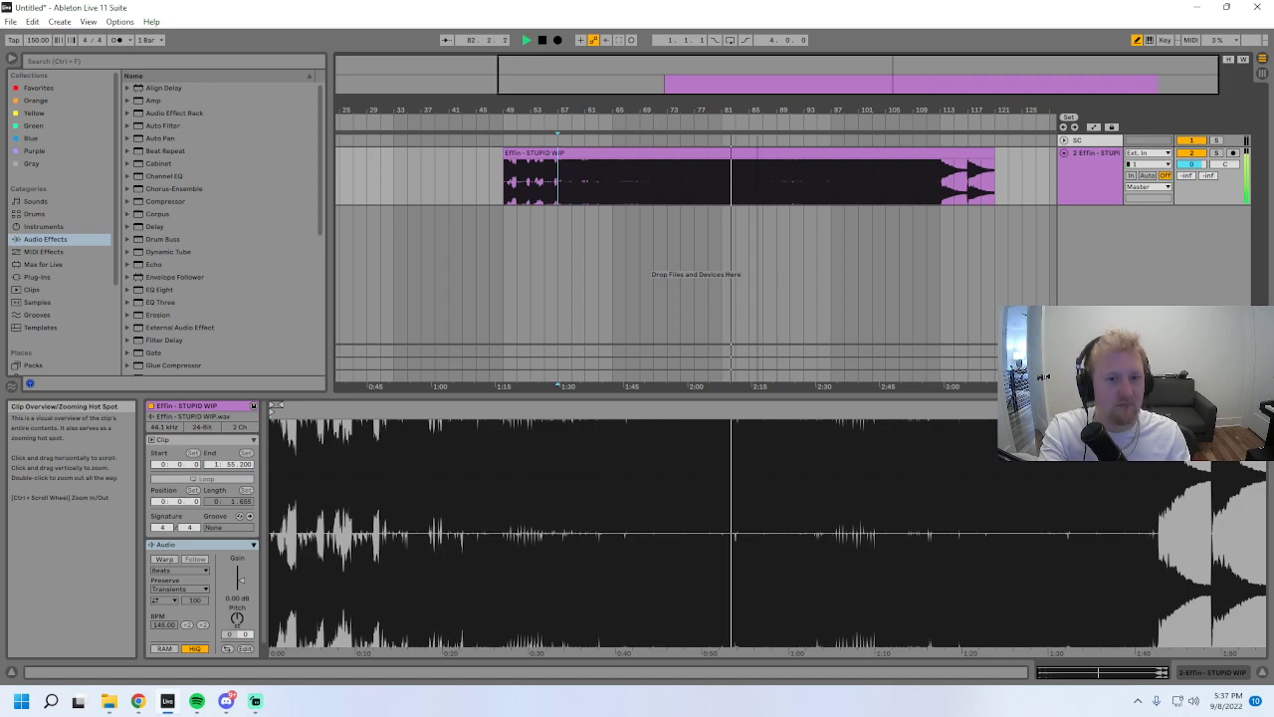
- Follow Effin - STUPID WIP into its second half and place the insert marker at bar 89
key("plus")
key("plus")
left_click_drag(932, 82, 961, 78)
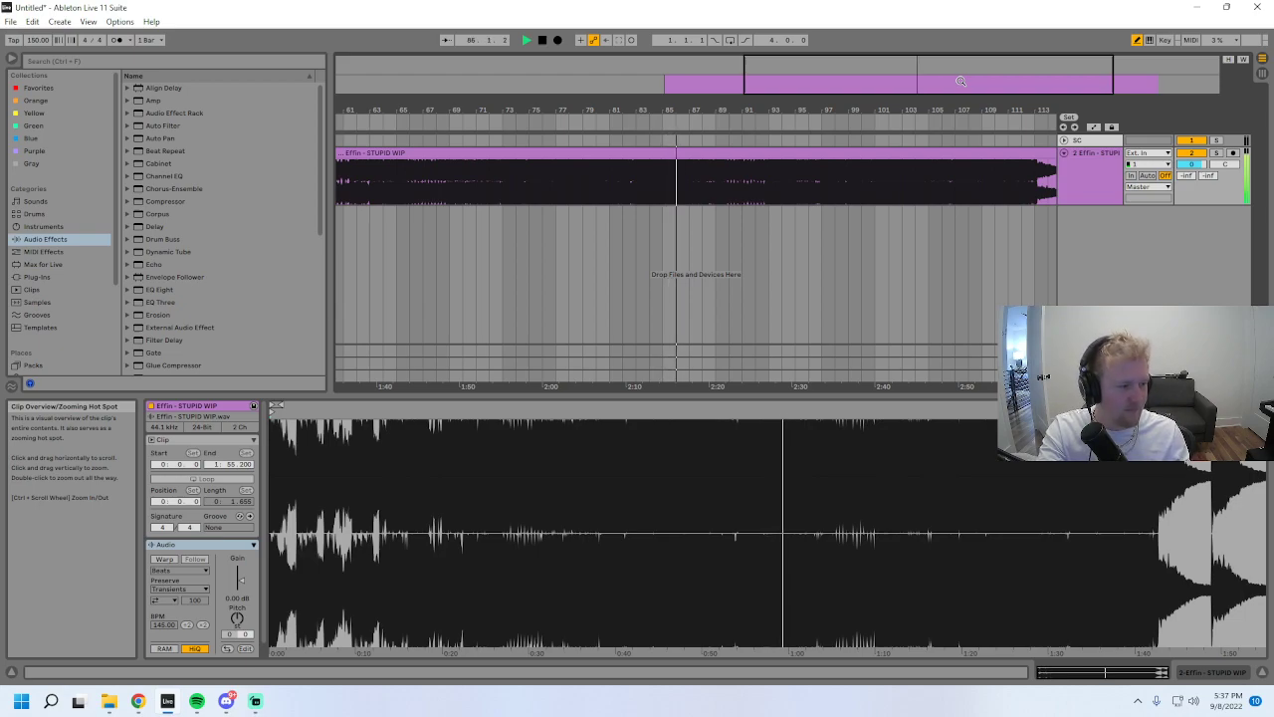
left_click_drag(961, 81, 960, 112)
left_click(556, 202)
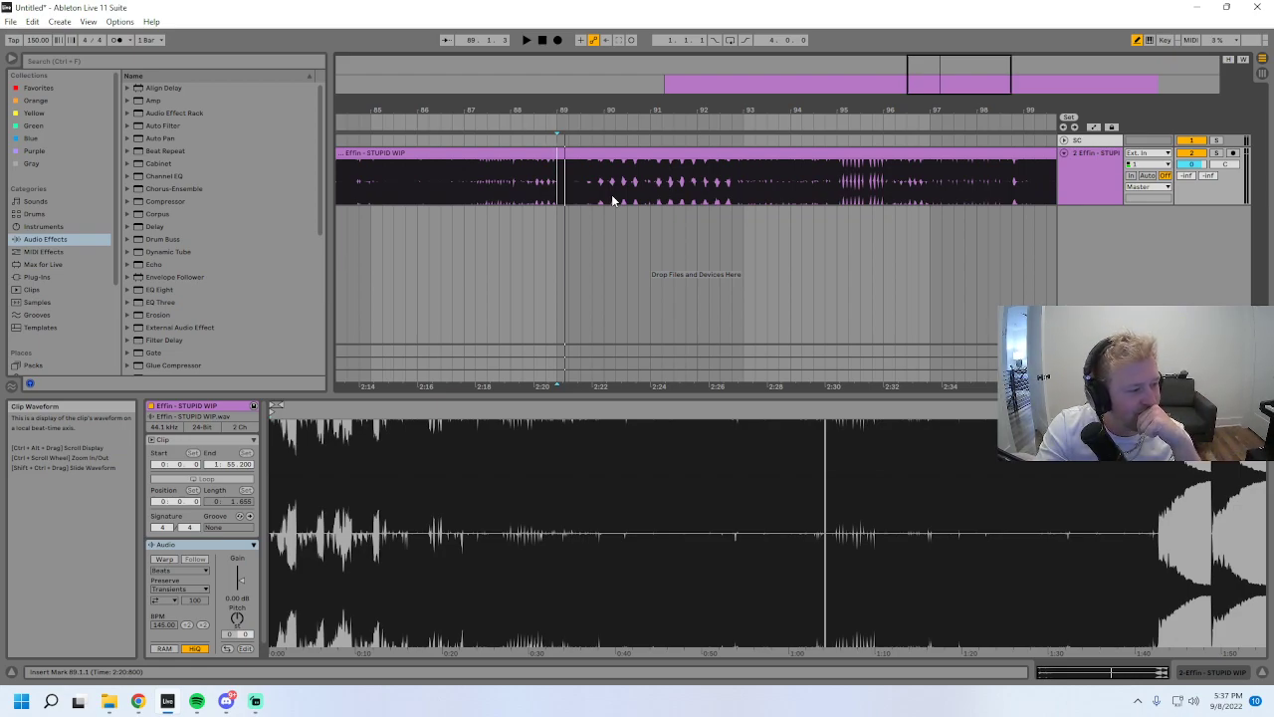
- Insert a new audio track and a new MIDI track below the Effin - STUPID WIP track
left_click_drag(941, 90, 941, 70)
left_click(1092, 160)
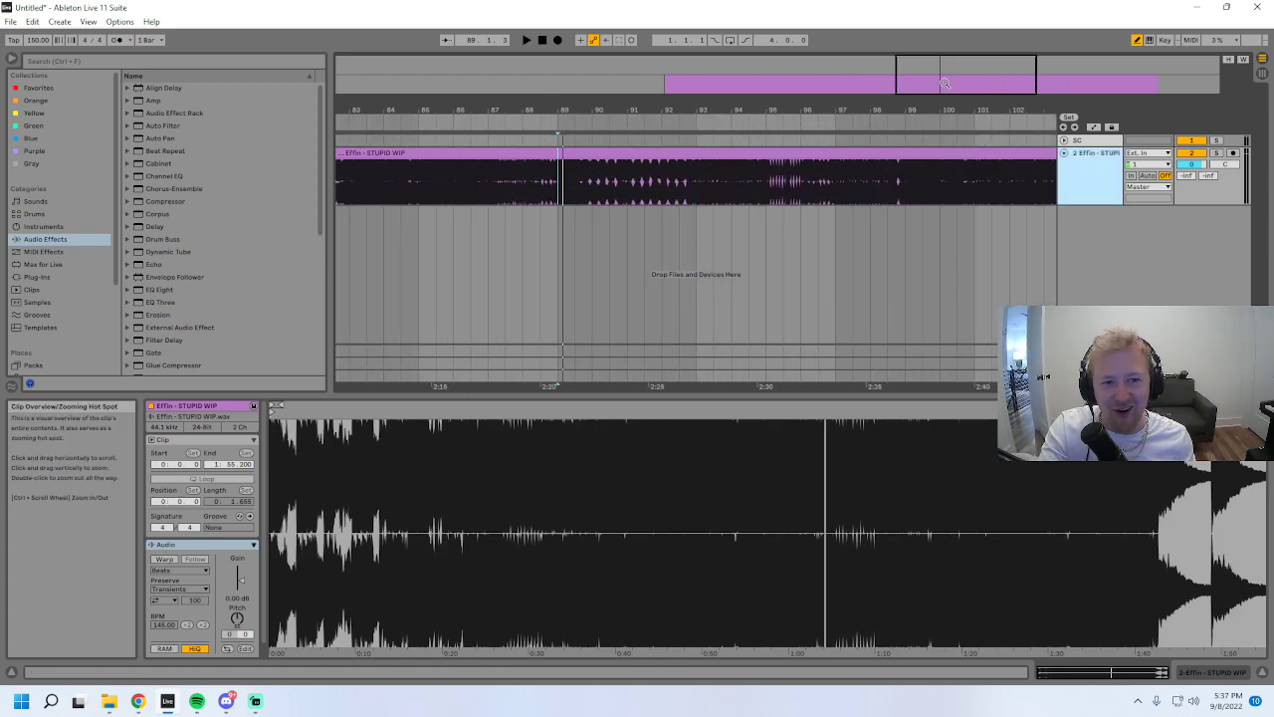
scroll(772, 184, "down", 2)
left_click(663, 191)
key("minus")
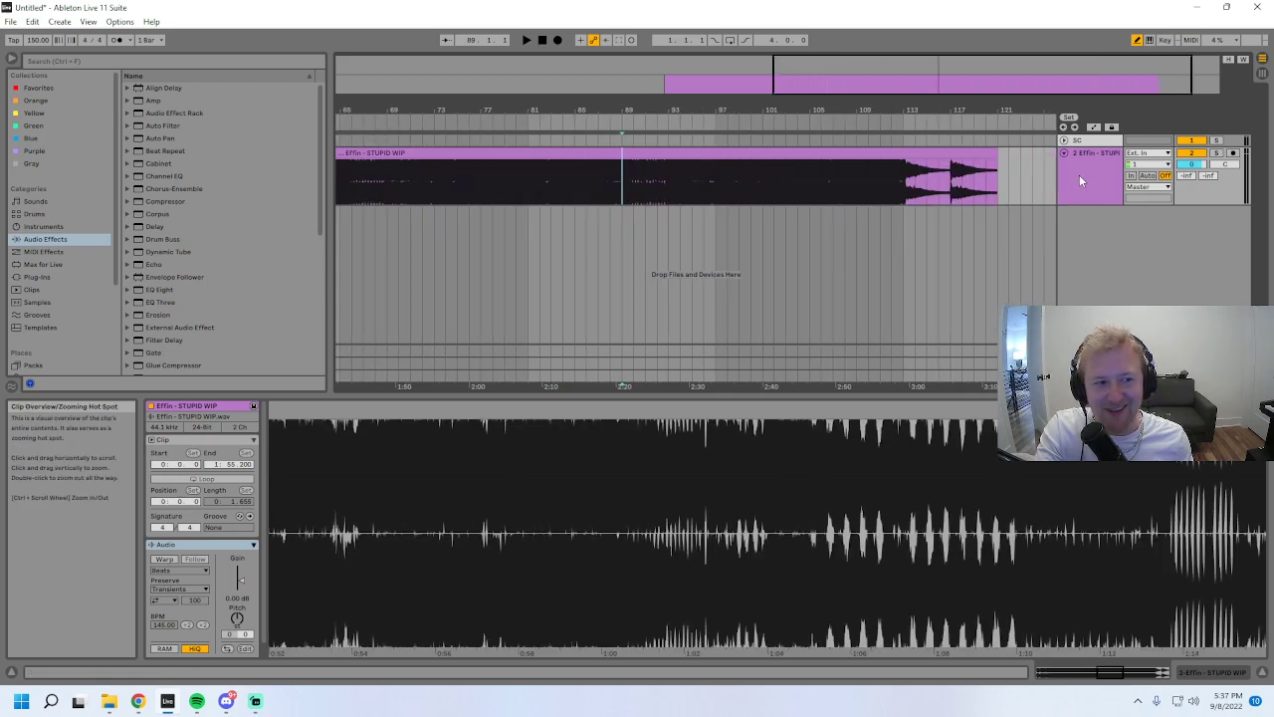
left_click(1077, 174)
key("ctrl+t")
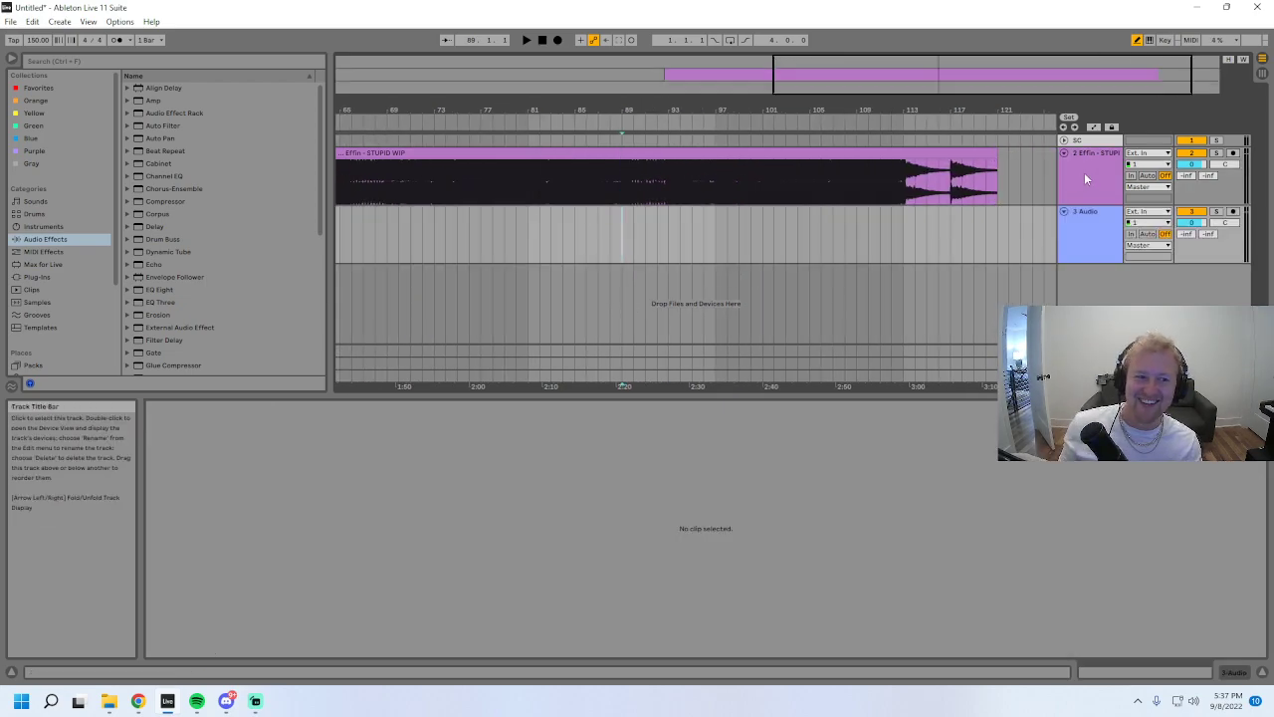
key("ctrl+shift+t")
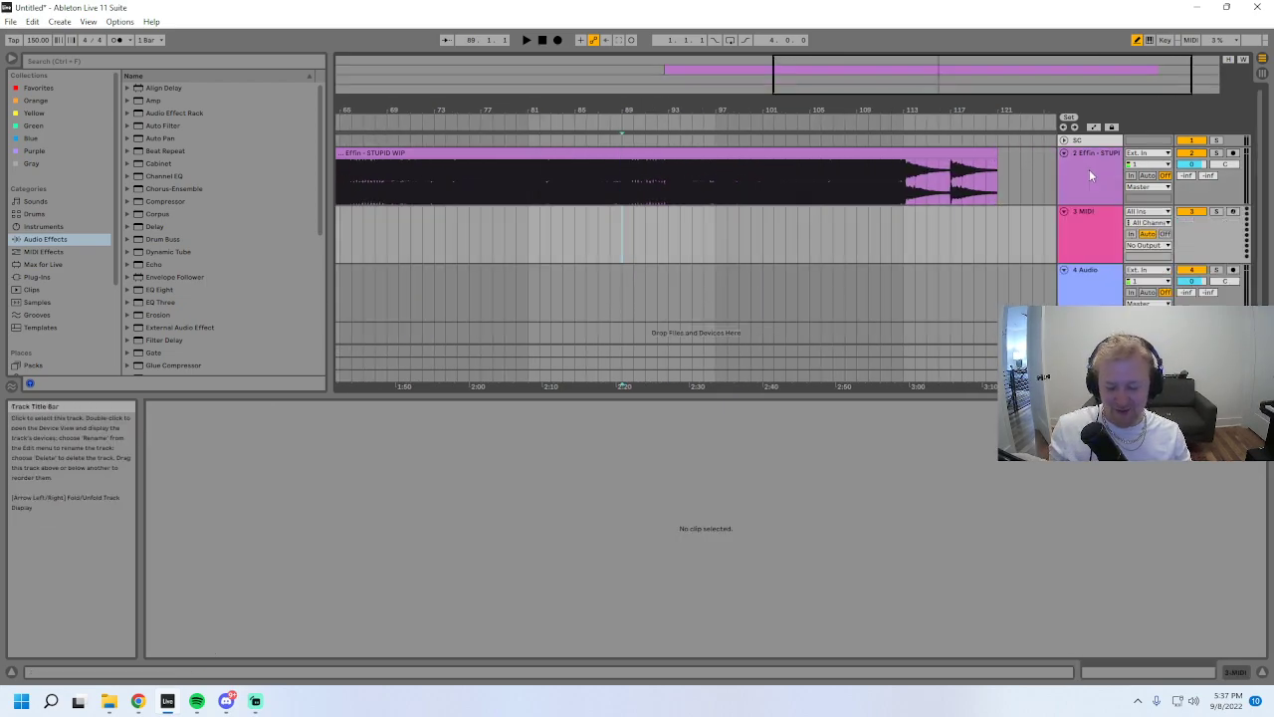
- Search all browser content for "spectral rip" and load the spectral rip2.adg rack onto the new MIDI track, closing its plug-in window
left_click(130, 74)
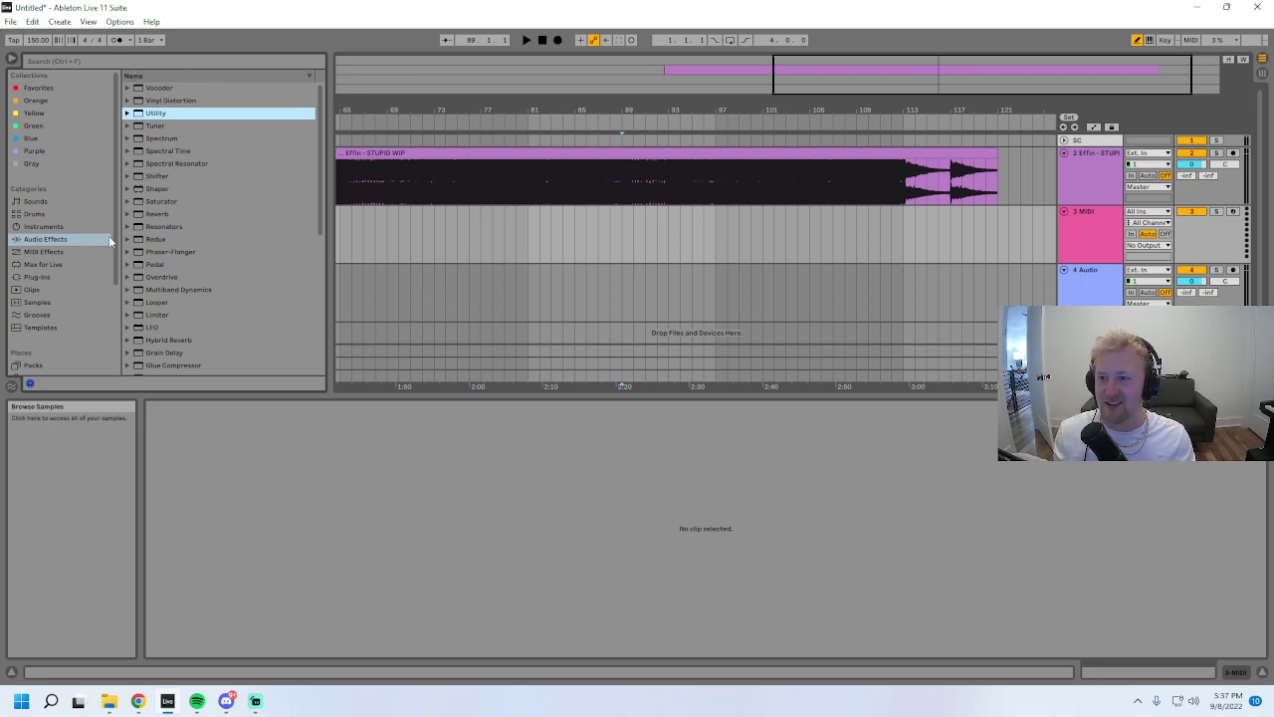
left_click(88, 61)
type("spe")
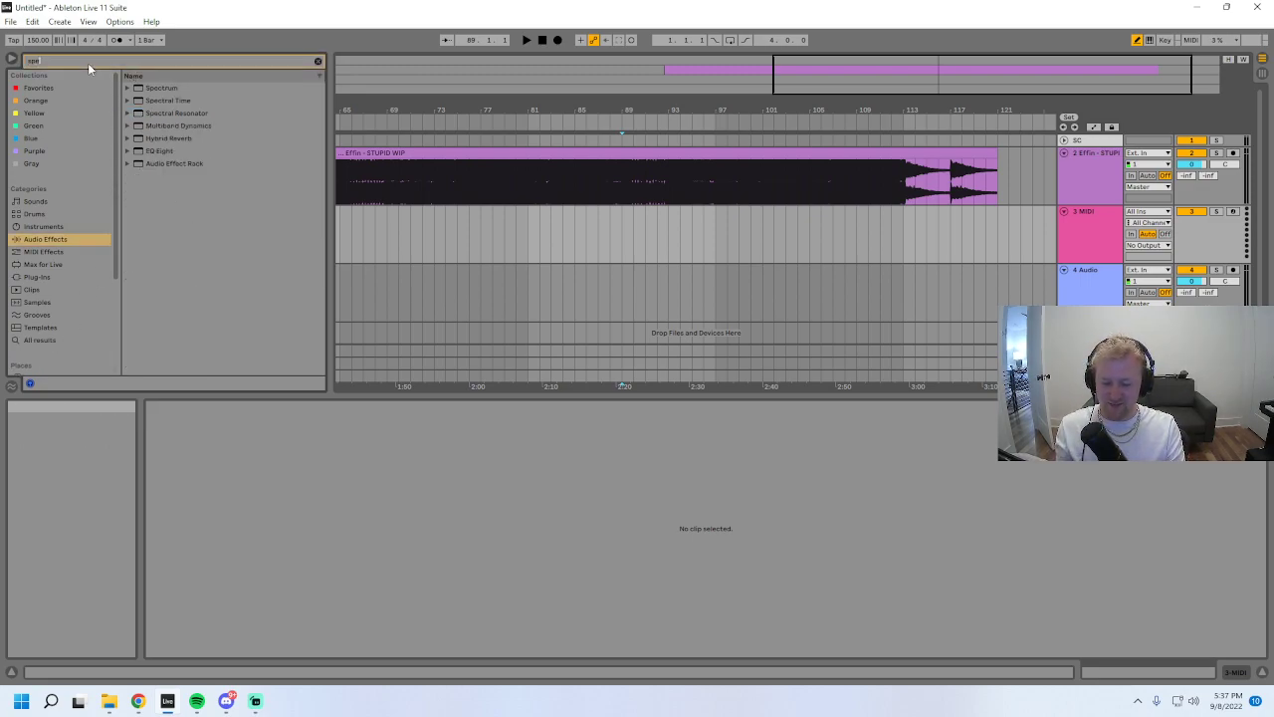
type("ctral rip")
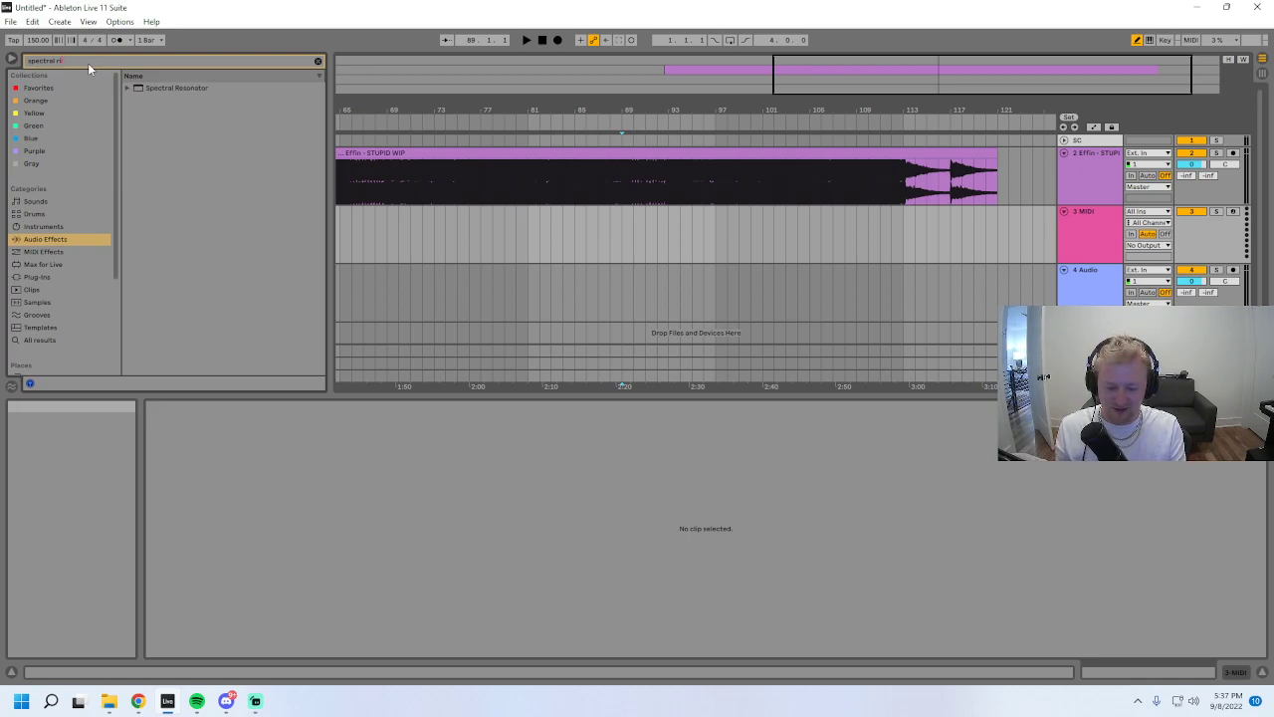
left_click(56, 341)
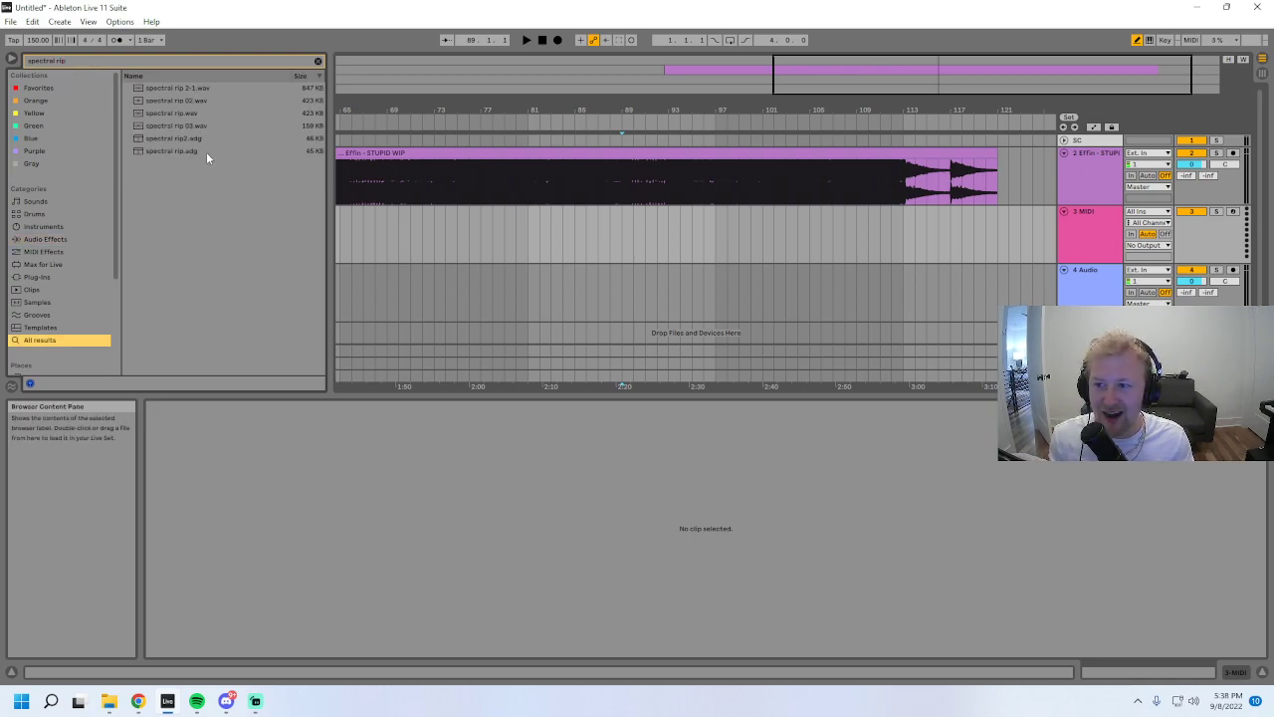
left_click(1077, 238)
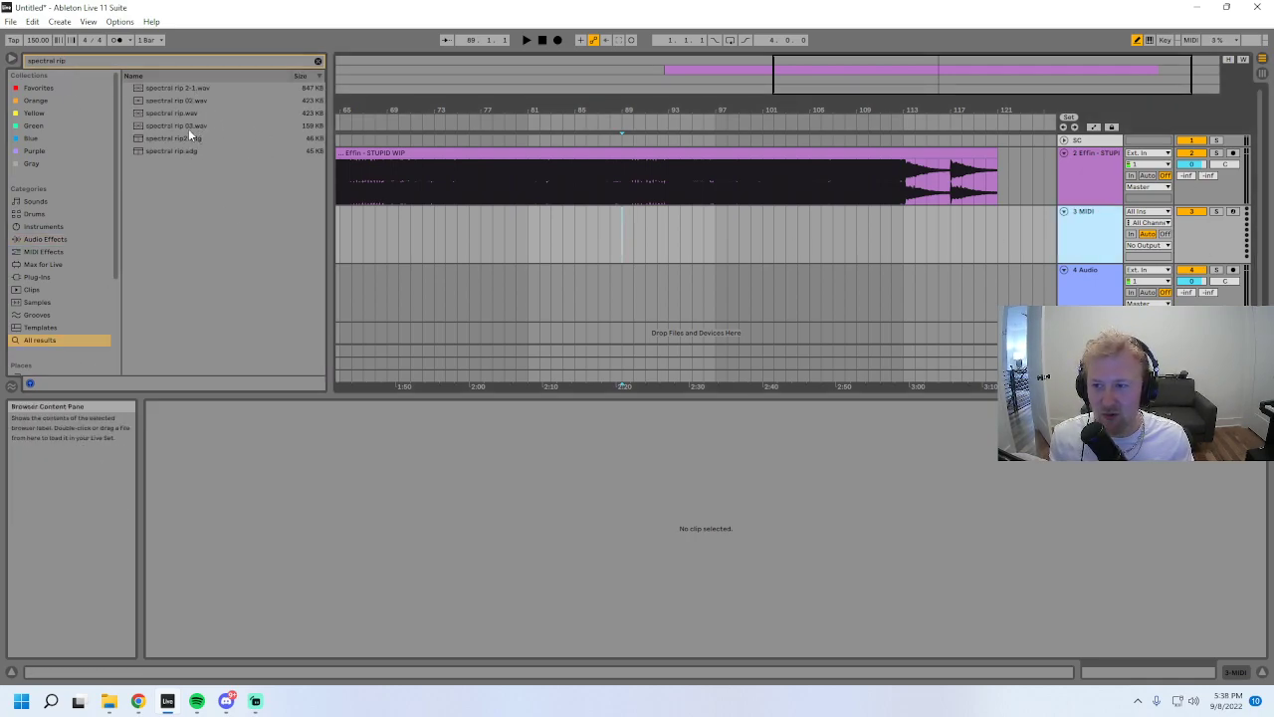
left_click_drag(179, 138, 613, 235)
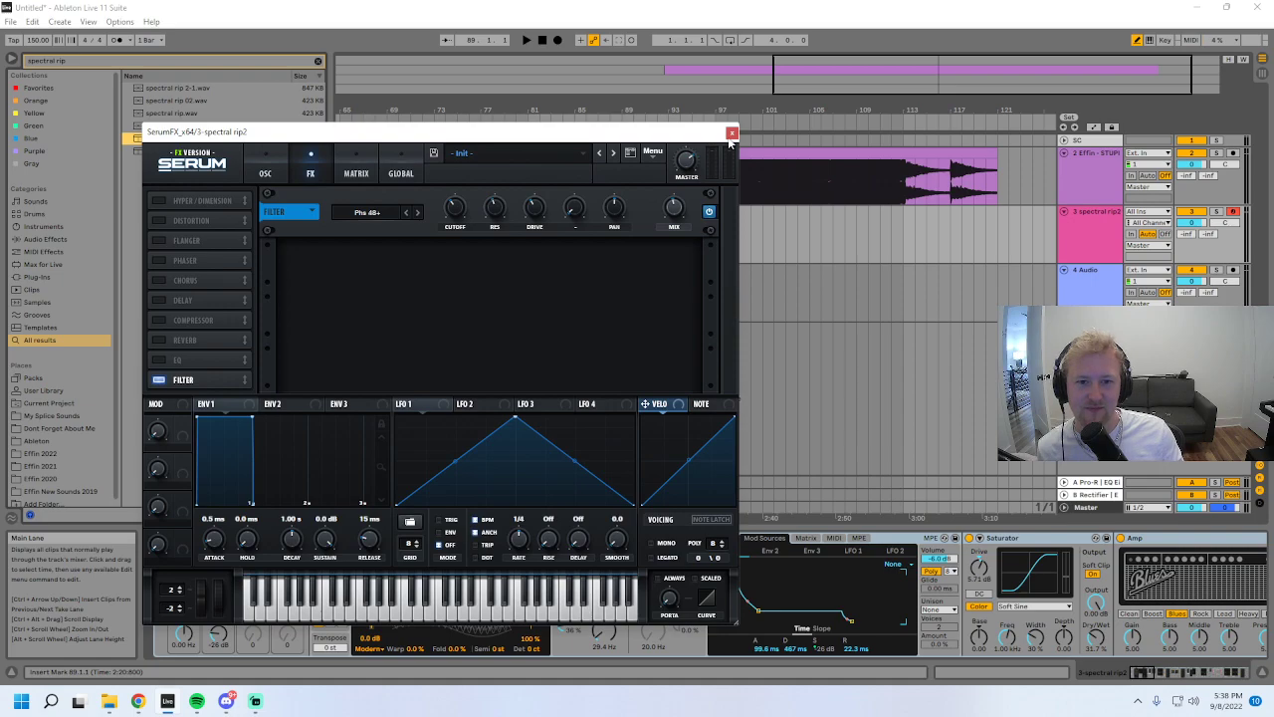
left_click(732, 132)
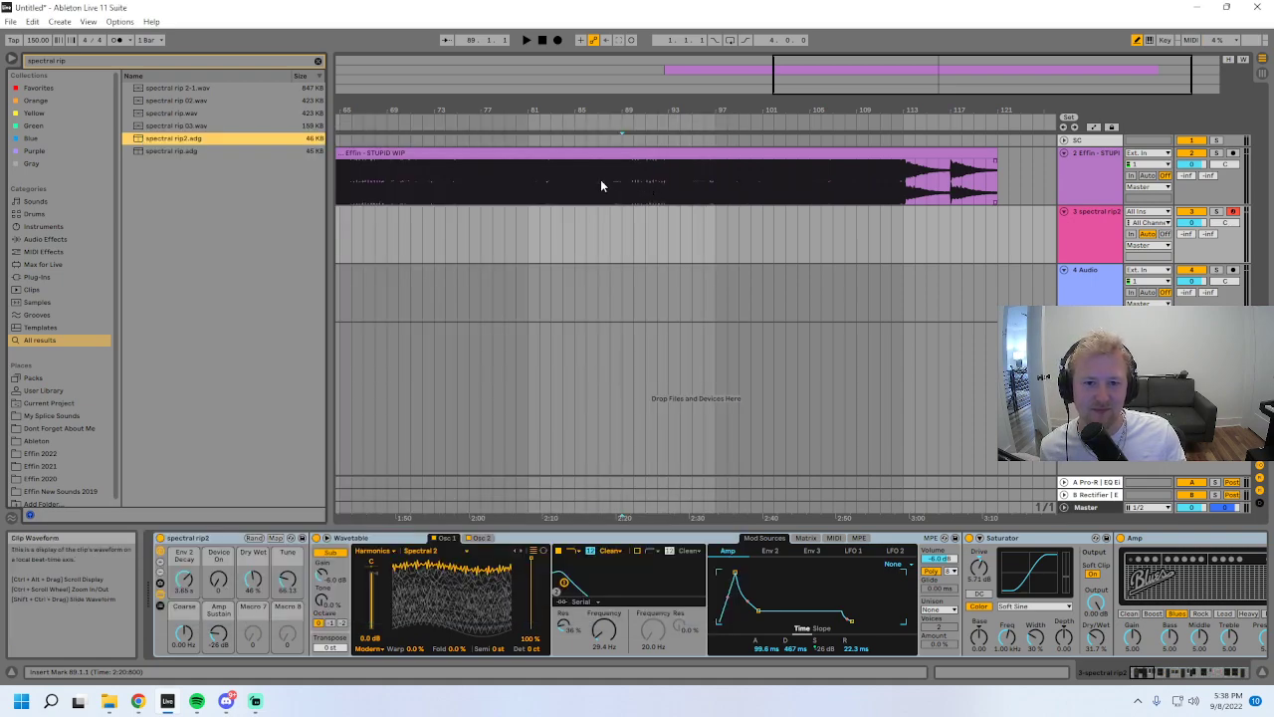
- Play Effin - STUPID WIP from bar 90 and follow it to bar 104 before stopping playback
left_click(602, 179)
key("space")
scroll(662, 187, "up", 4)
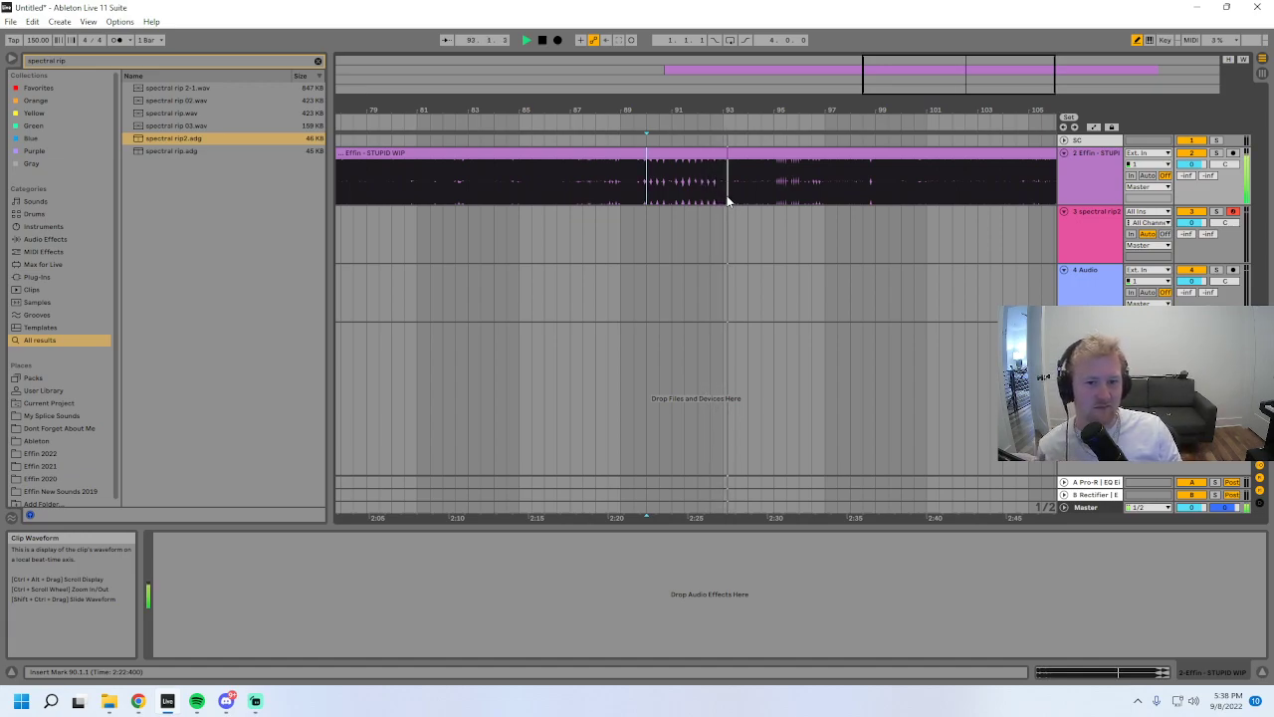
key("minus")
key("minus")
key("minus")
key("minus")
left_click_drag(897, 78, 897, 149)
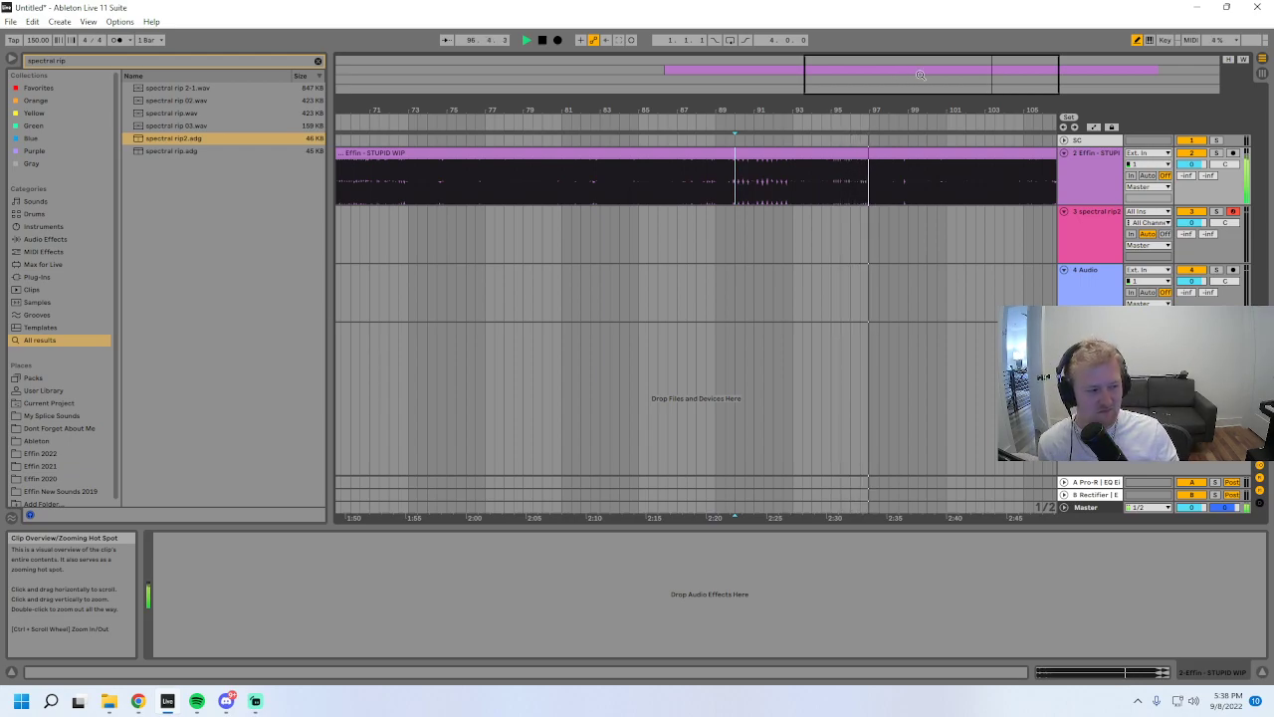
left_click_drag(921, 75, 978, 115)
left_click_drag(921, 80, 1005, 45)
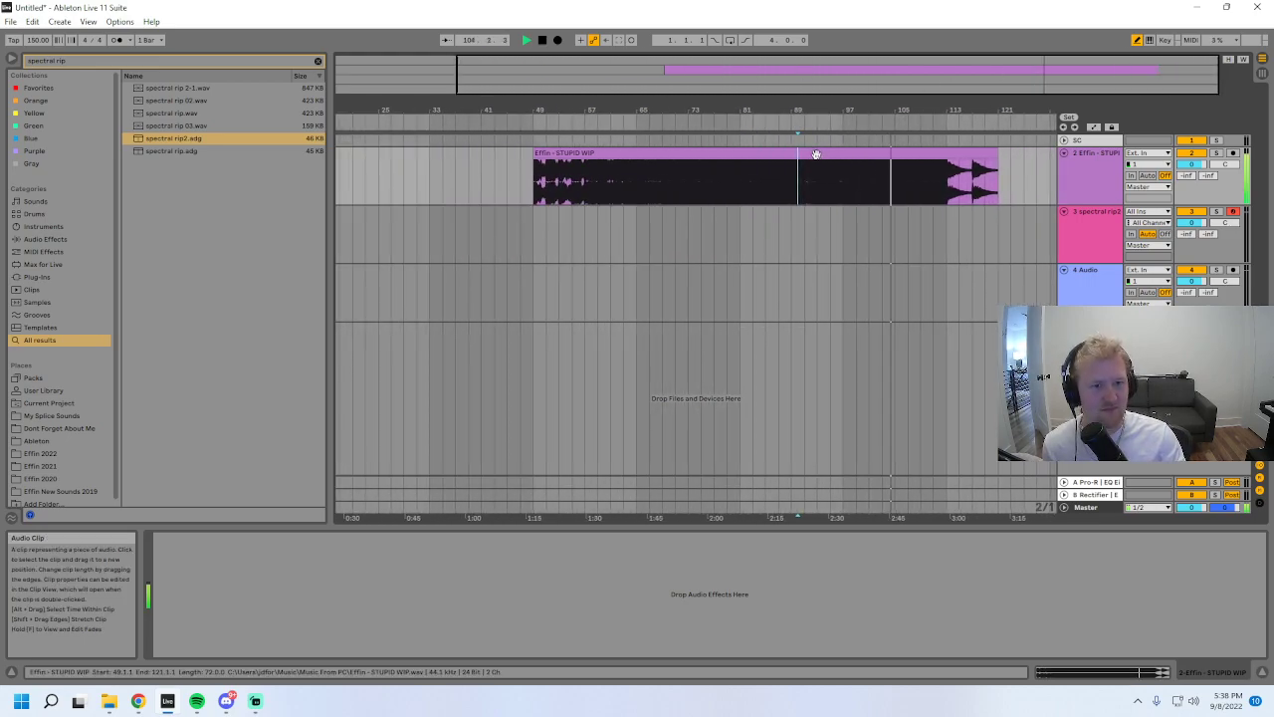
key("space")
- Delete the Effin - STUPID WIP clip and insert an empty 16-bar MIDI clip at bar 97 on the spectral rip2 track
left_click(815, 154)
key("Delete")
left_click_drag(839, 114, 898, 249)
key("ctrl+shift+m")
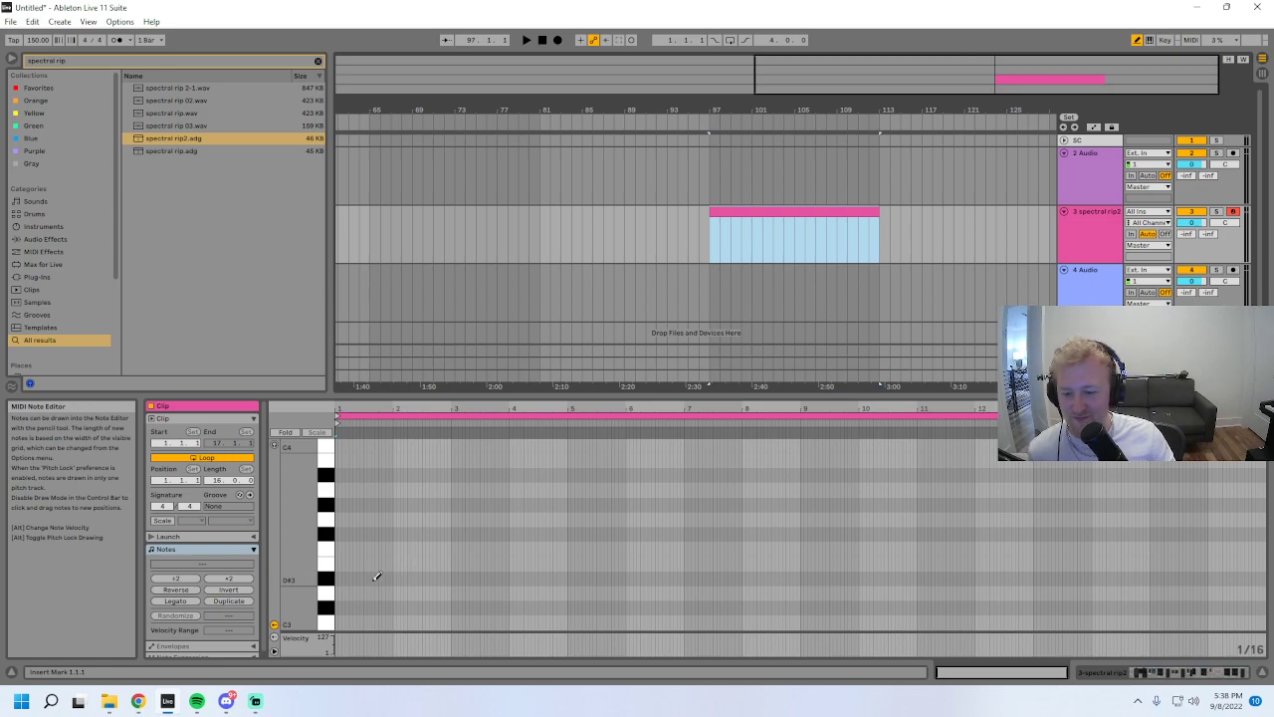
- Draw a seven-bar E3 note at the start of the MIDI clip and transpose it down three octaves to E0
left_click(338, 567)
left_click_drag(338, 564, 740, 565)
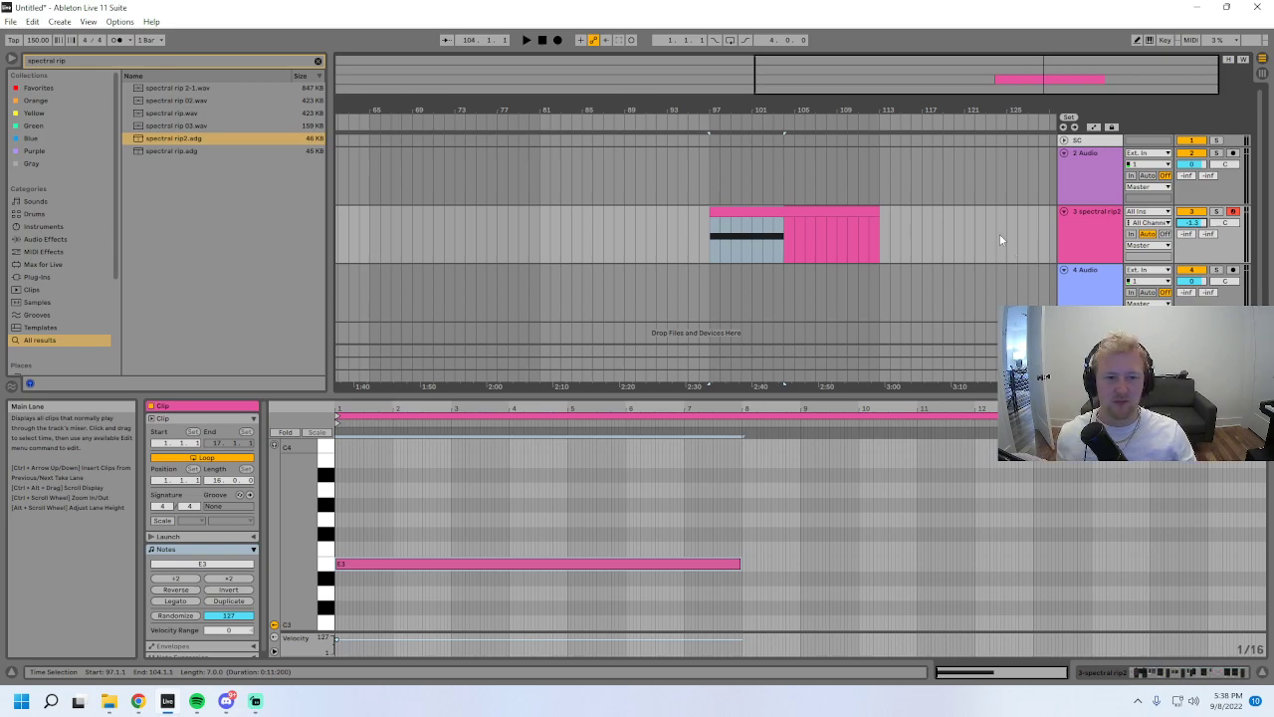
double_click(1090, 235)
double_click(754, 213)
left_click(496, 564)
key("shift+Down")
key("shift+Down")
key("shift+Down")
- Audition the E0 note and lower the Wavetable oscillator's wave position to 71%
key("space")
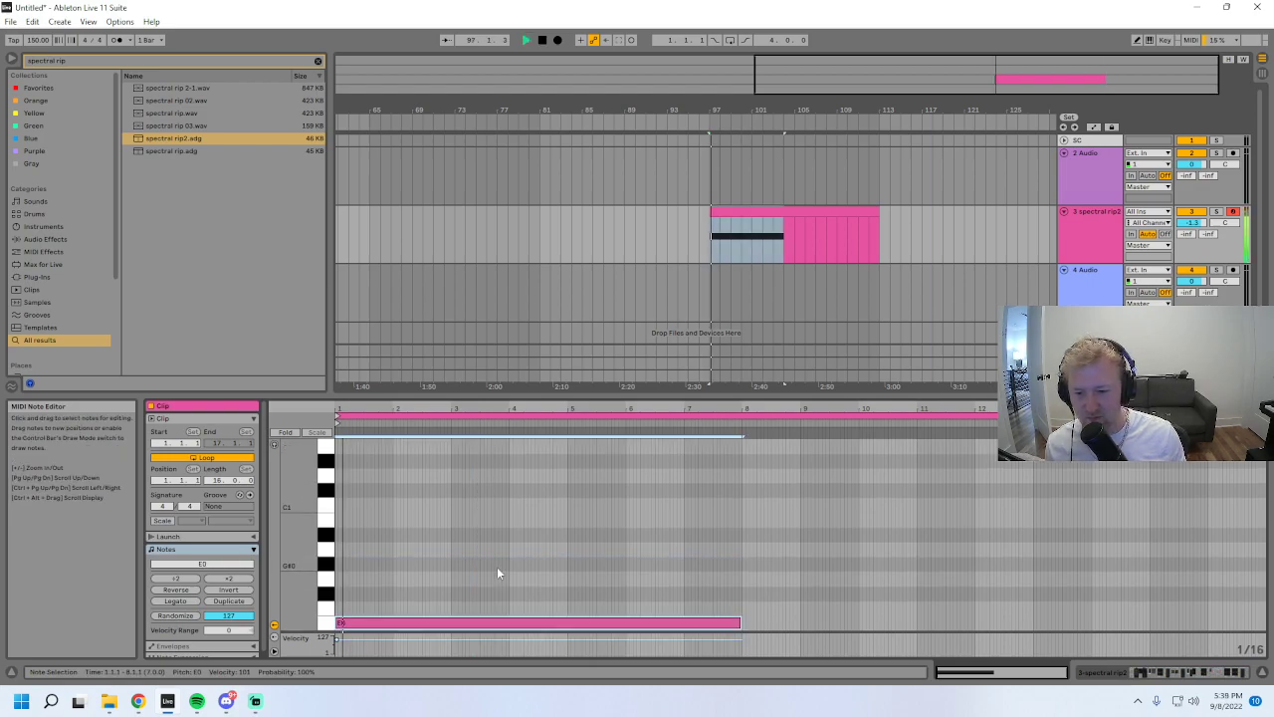
key("space")
left_click_drag(954, 86, 954, 115)
left_click(1078, 230)
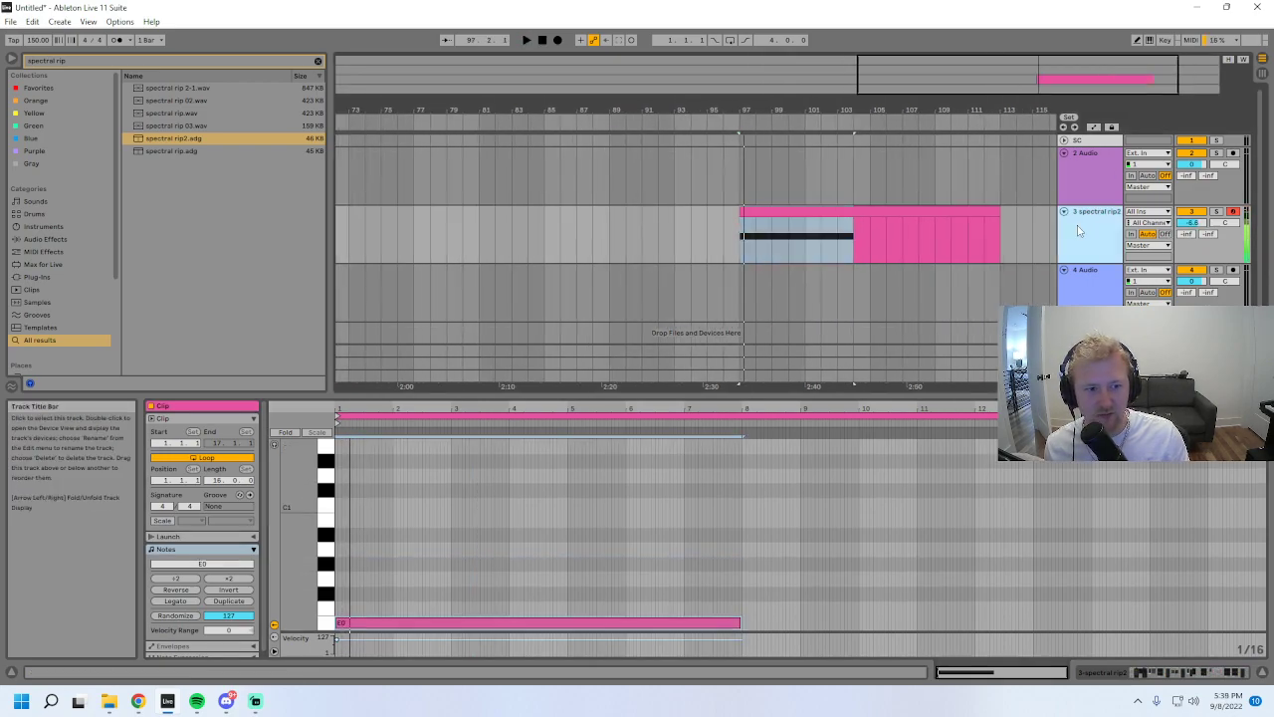
left_click(1077, 231)
mouse_move(525, 568)
left_mouse_down()
mouse_move(525, 603)
mouse_move(530, 579)
left_mouse_up()
key("space")
key("space")
key("space")
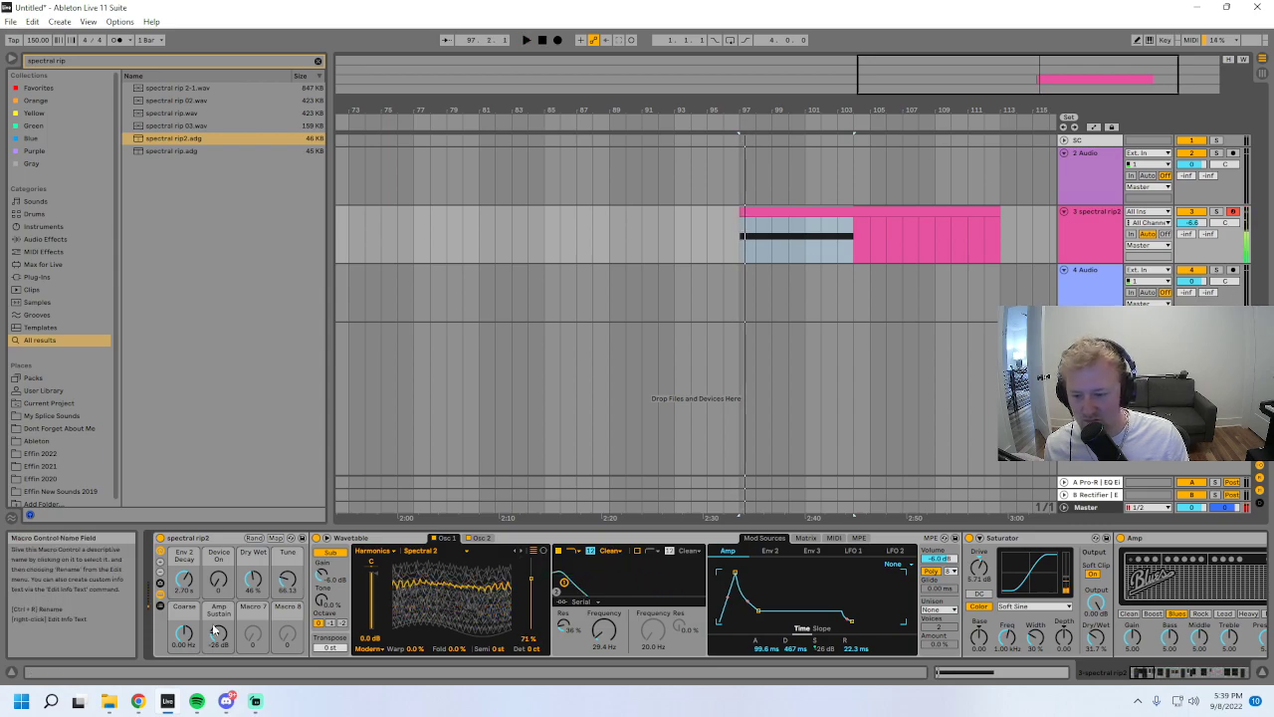
- With the note playing, set the spectral rip2 macros to about 145 for Tune, -19 dB for Amp Sustain and 39 % for Dry Wet
key("space")
left_click_drag(287, 582, 287, 572)
left_click_drag(218, 635, 218, 626)
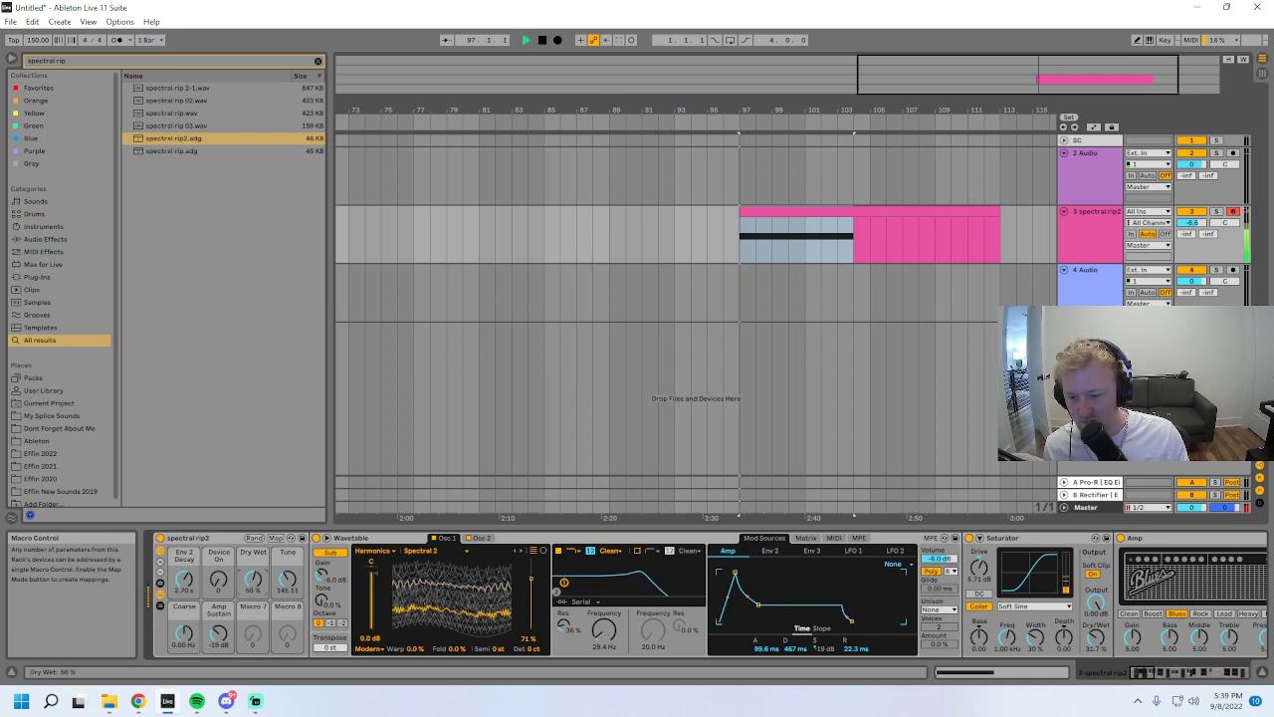
left_click_drag(253, 582, 253, 605)
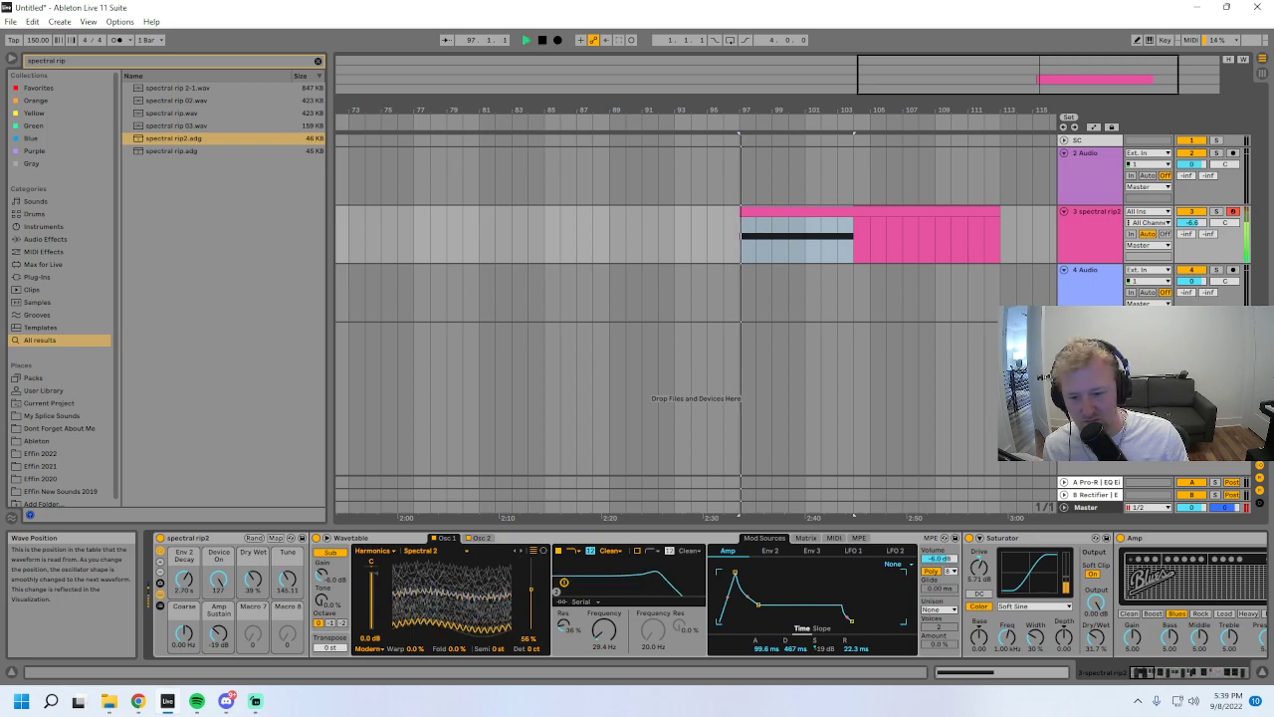
left_click(516, 551)
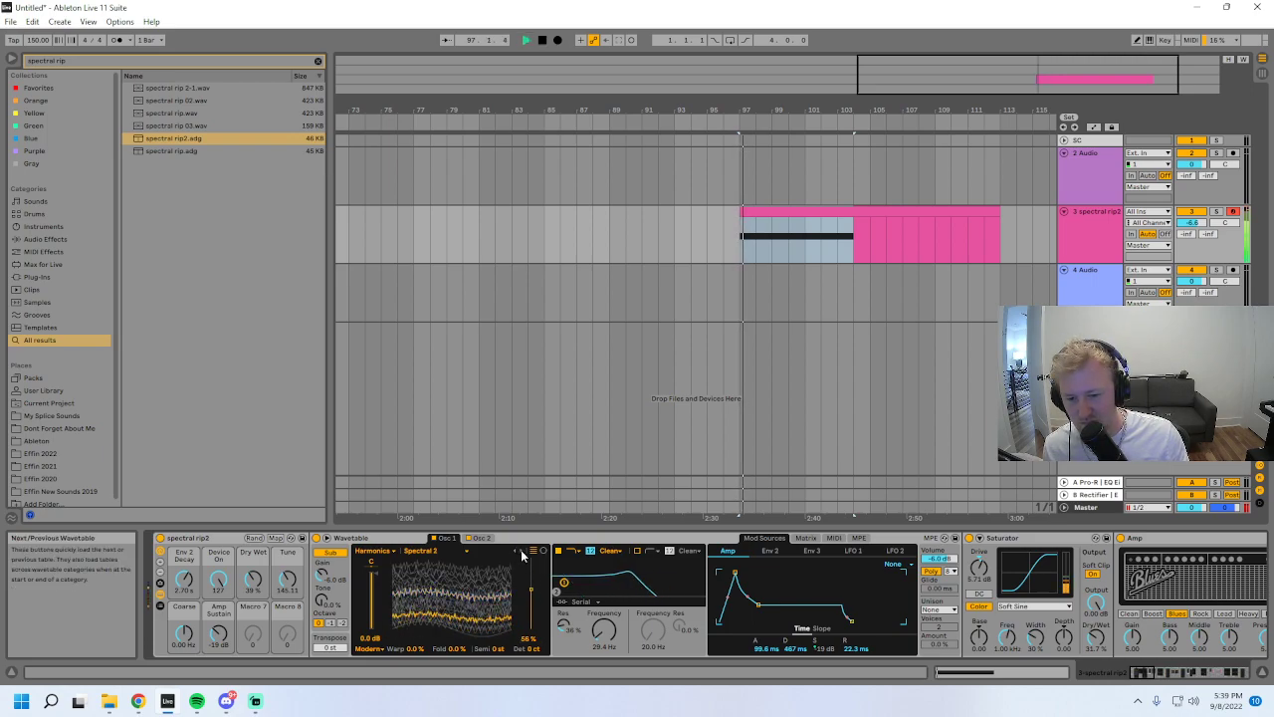
left_click(515, 552)
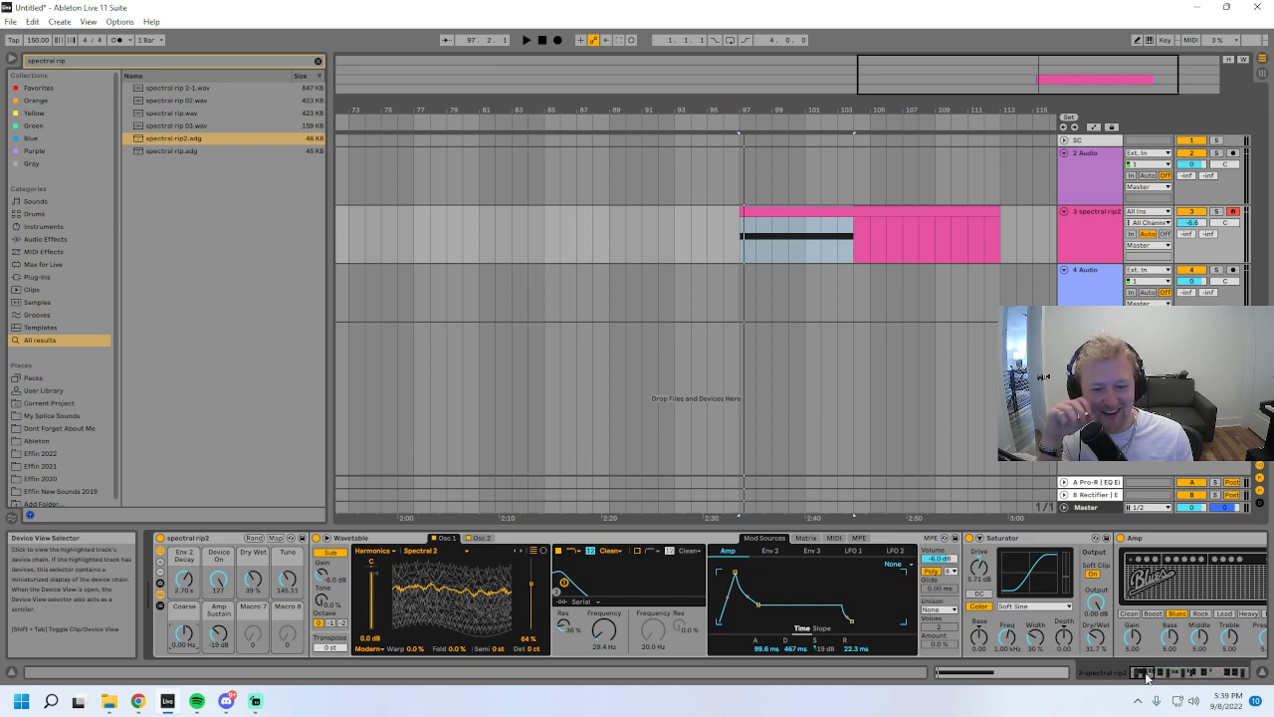
- Examine the spectral rip2 device chain, unfolding the Overdrive, EQ Eight and Audio Effect Rack inside the ENHANCER TIGHT rack
left_click_drag(1143, 677, 1219, 660)
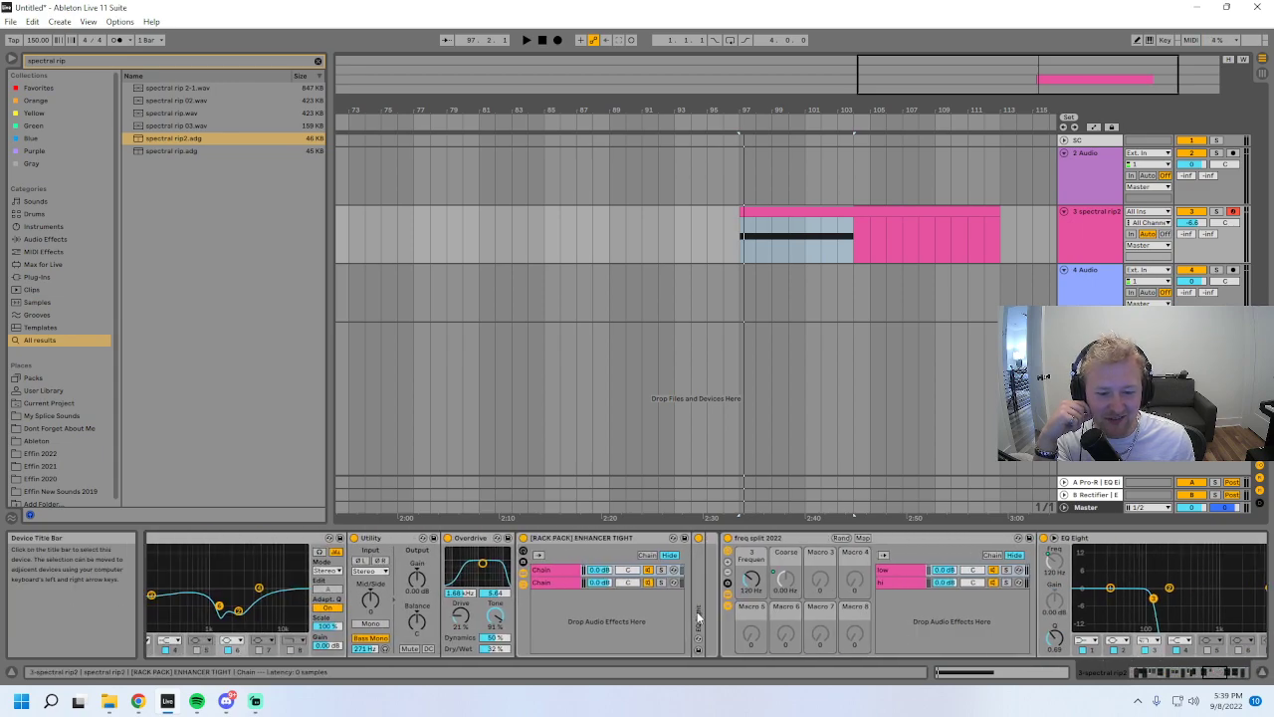
left_click(563, 571)
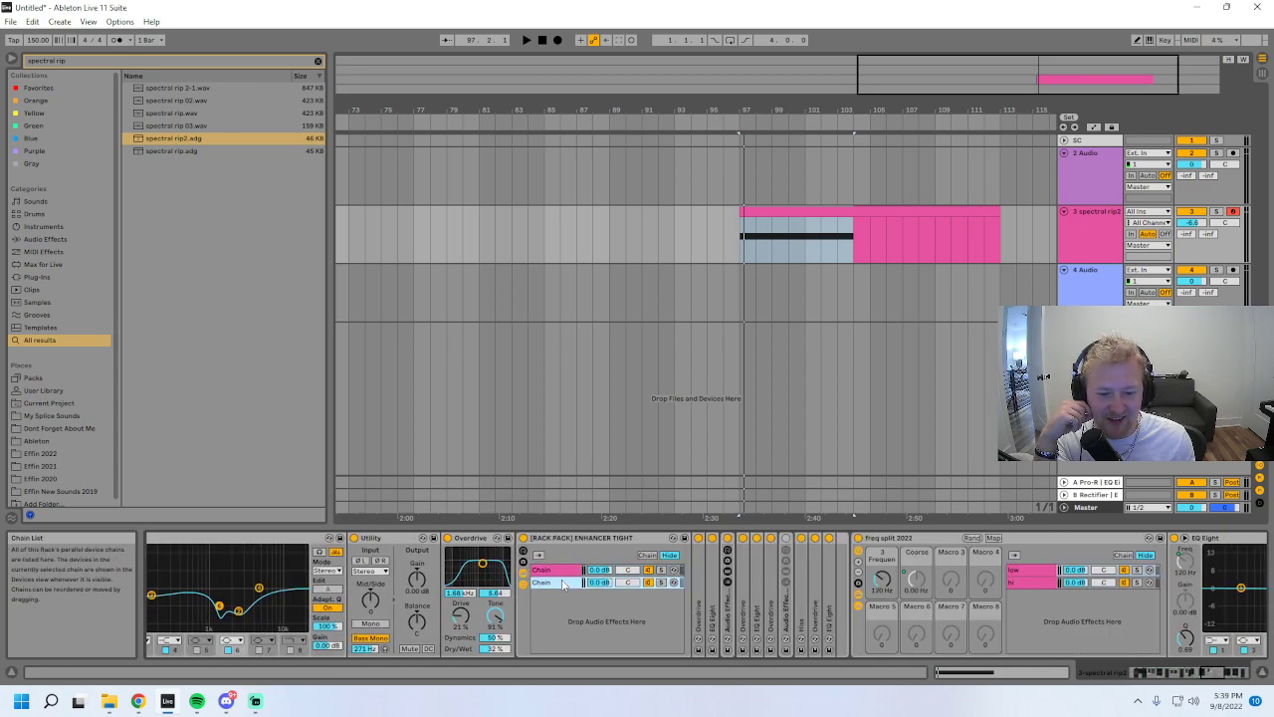
double_click(702, 611)
double_click(783, 610)
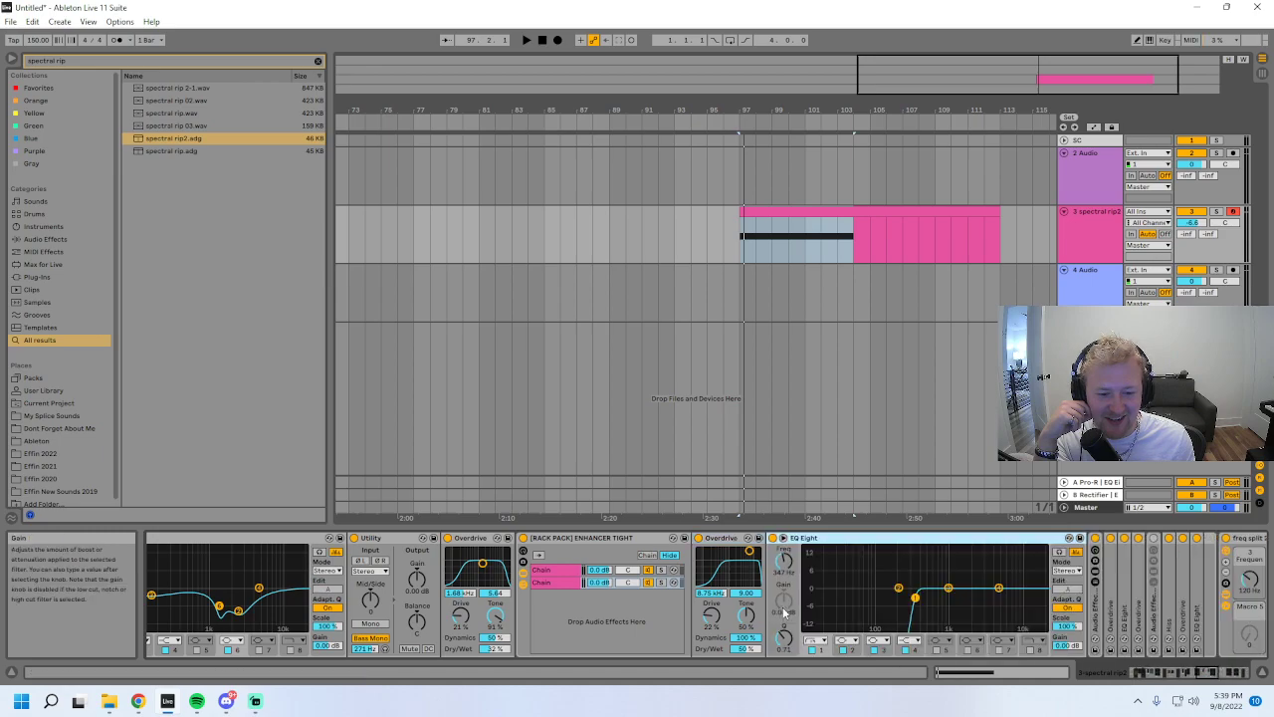
double_click(1097, 613)
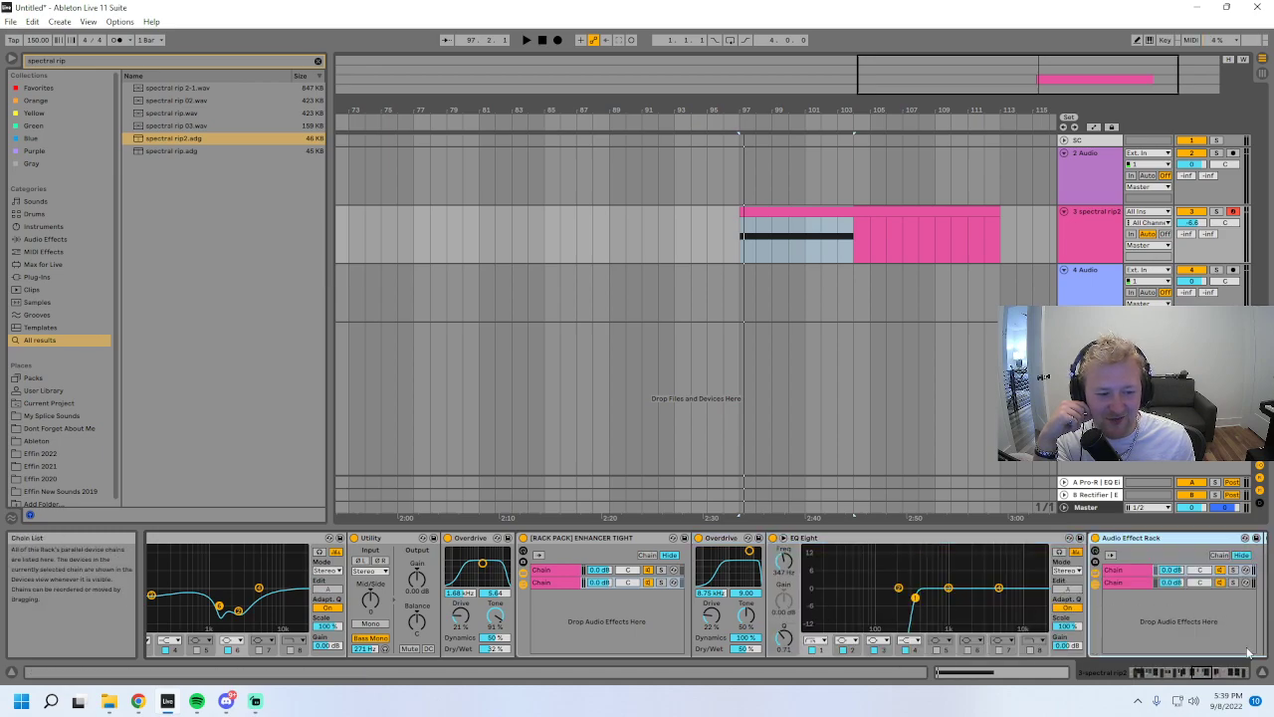
scroll(896, 608, "down", 8)
double_click(822, 609)
left_click_drag(1217, 672, 1099, 668)
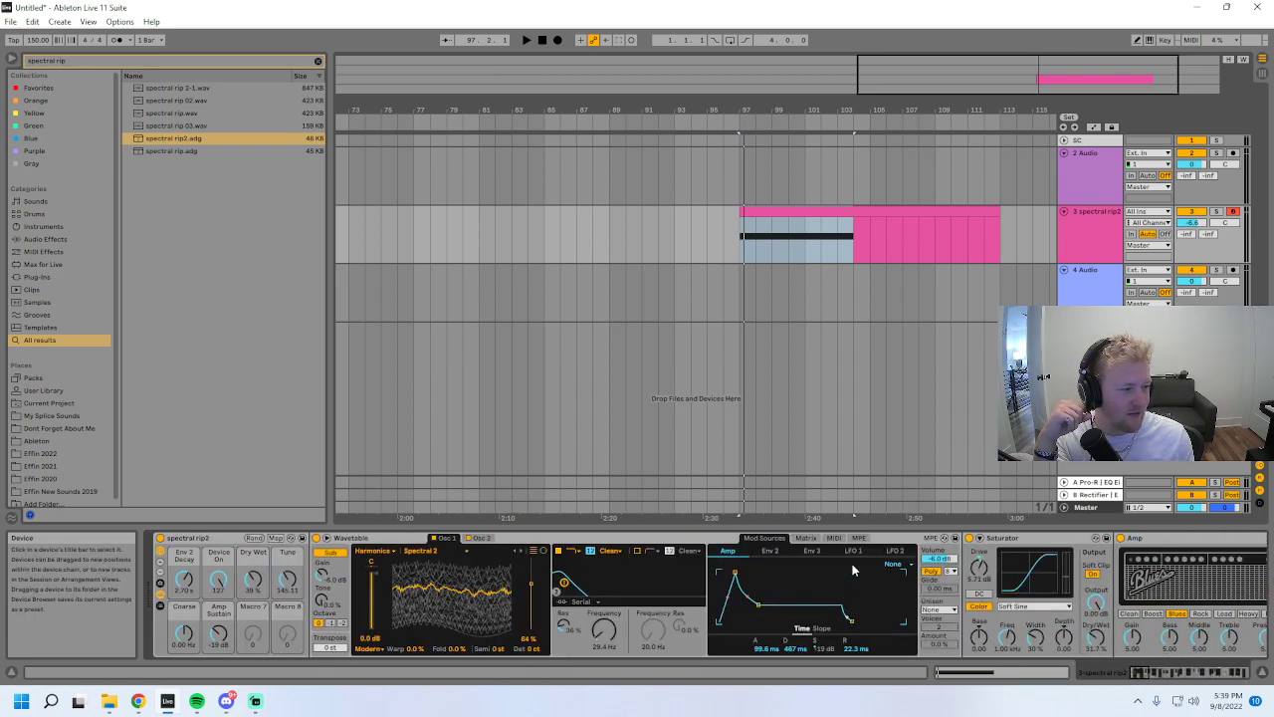
- Delete the spectral rip2 rack and the MIDI clip from the MIDI track
left_click(223, 532)
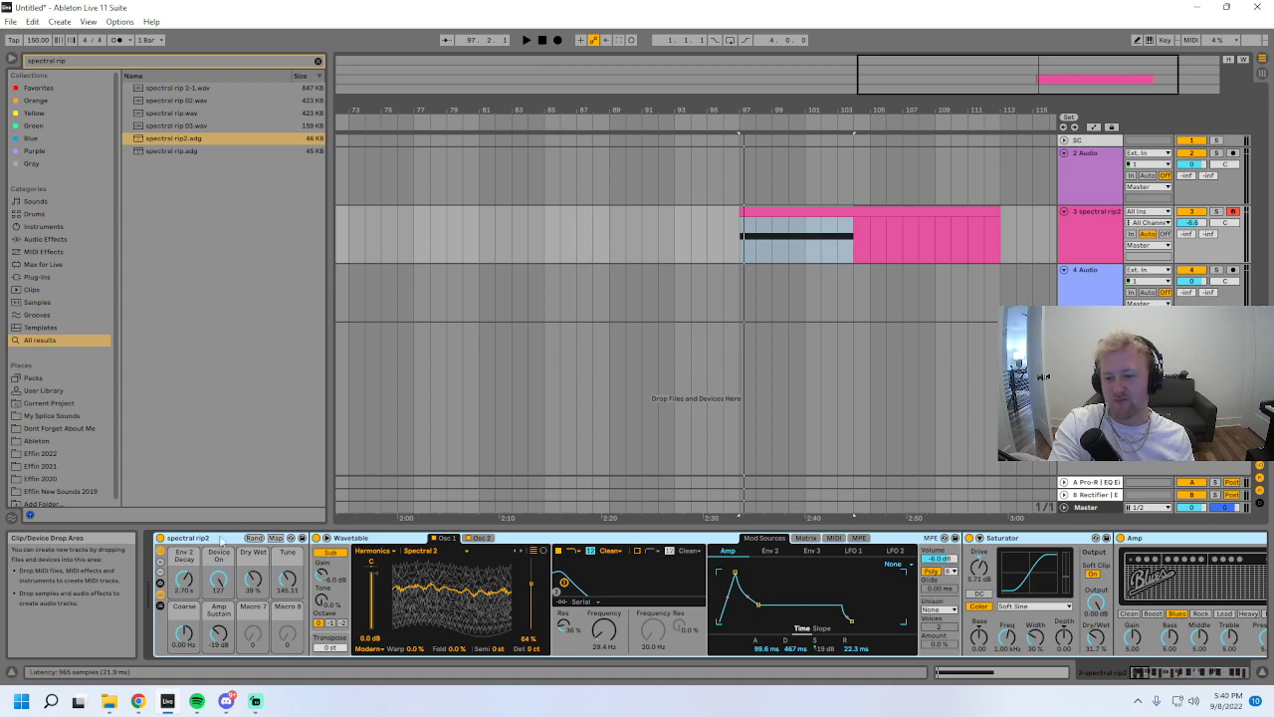
key("Delete")
left_click(829, 211)
key("Delete")
- Place Effin x Sully - Satisfied WIP from the Music From PC folder on track 3 at bar 85 and turn off its warping
mouse_move(109, 700)
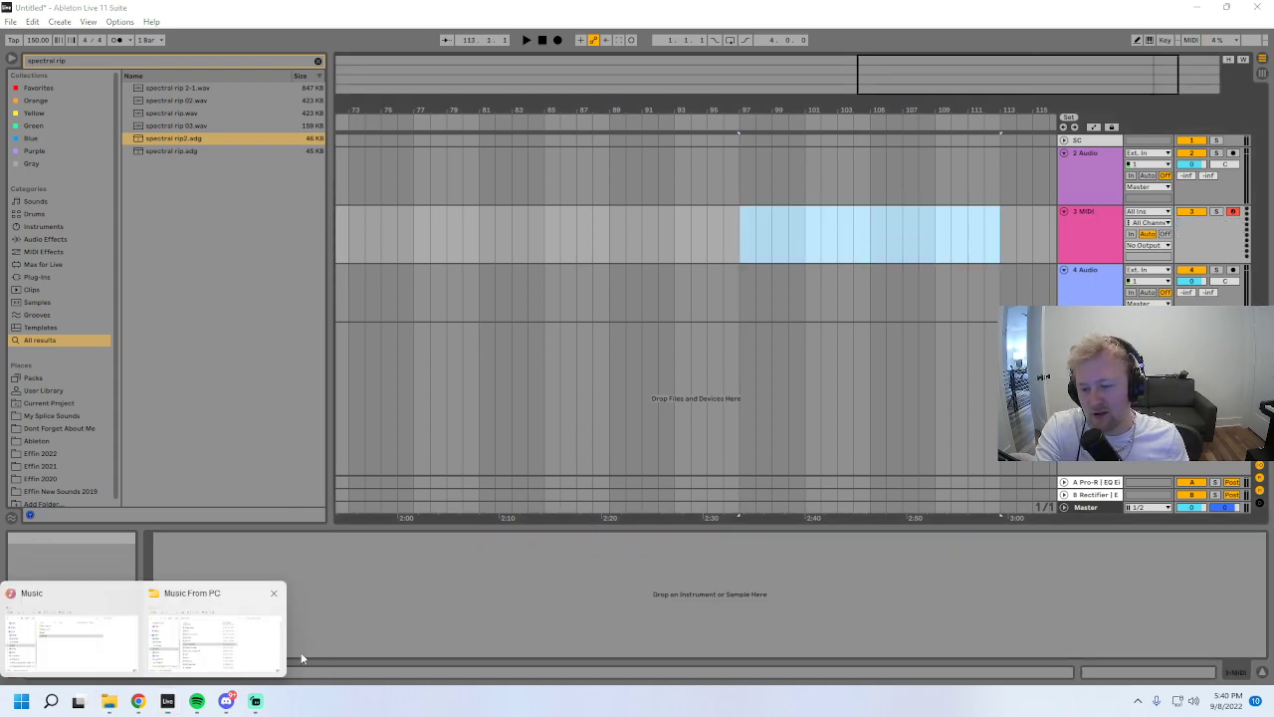
left_click(280, 664)
left_click_drag(854, 248, 1011, 278)
left_click(922, 496)
left_click(982, 536)
mouse_move(982, 536)
left_mouse_down()
mouse_move(515, 225)
mouse_move(564, 221)
left_mouse_up()
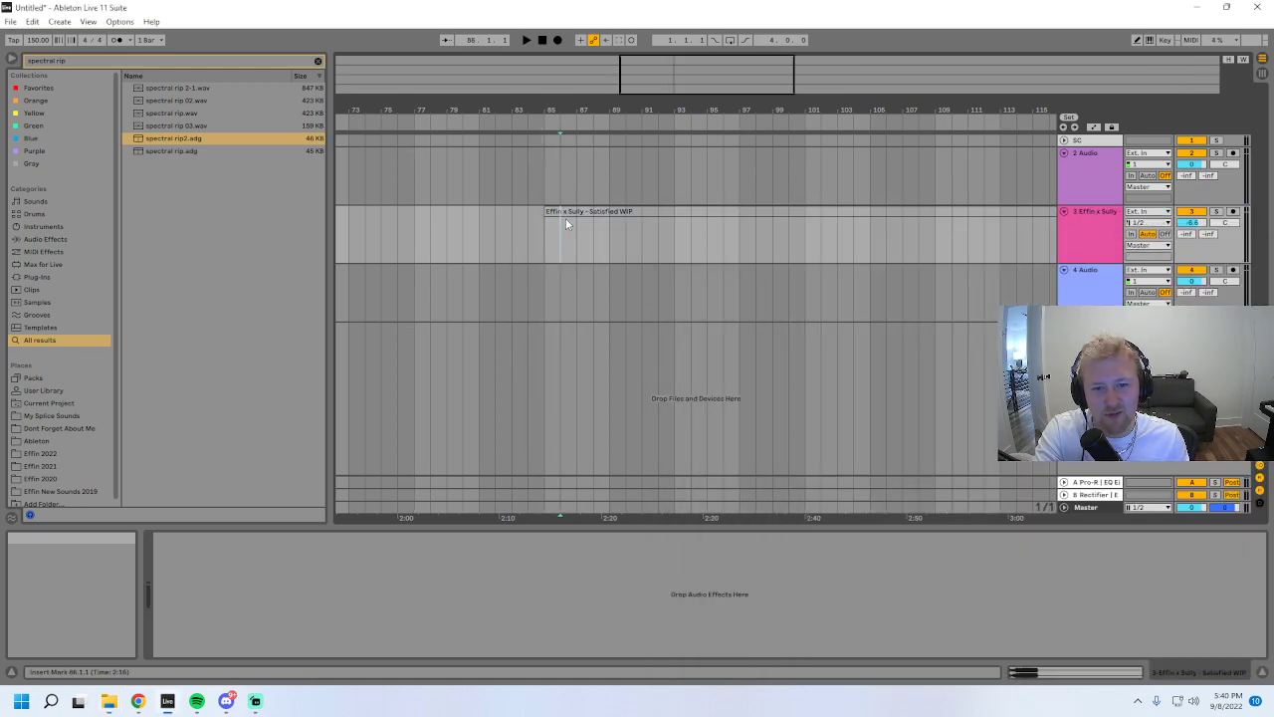
left_click(165, 560)
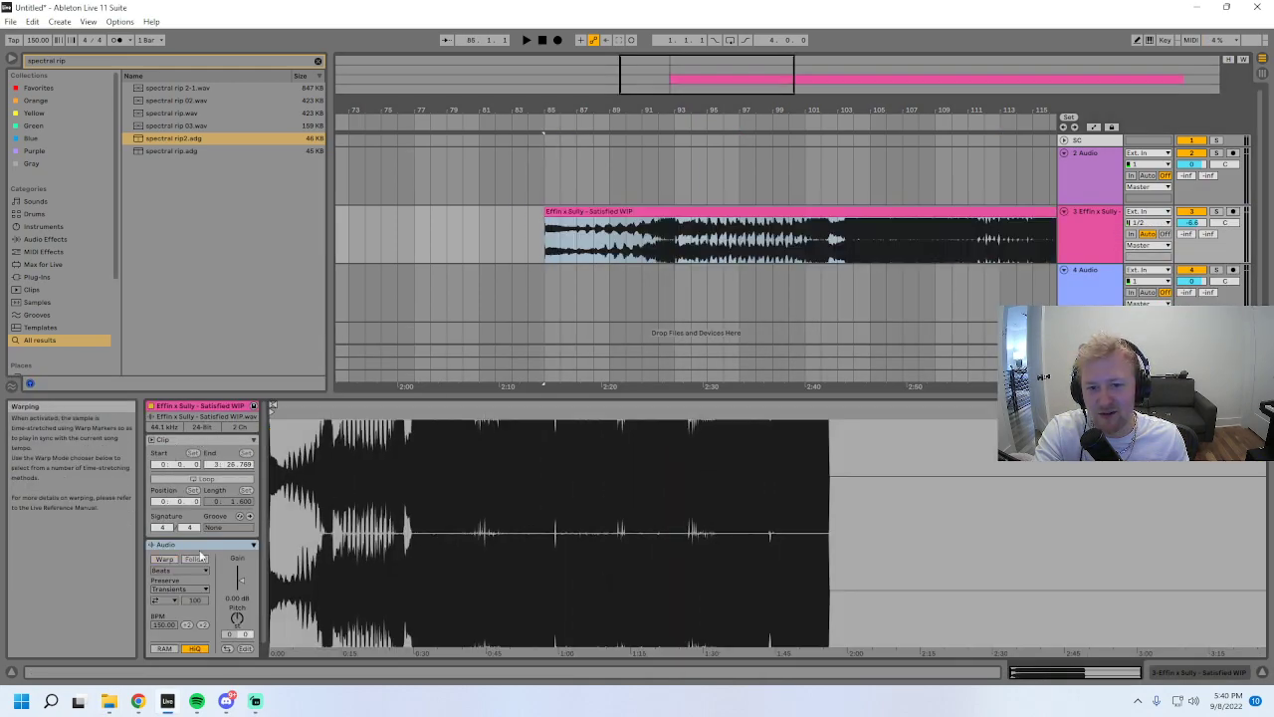
- Move the Effin x Sully - Satisfied WIP clip so it starts at bar 81
left_click_drag(670, 75, 670, 15)
mouse_move(816, 30)
left_mouse_down()
mouse_move(817, 94)
mouse_move(817, 54)
left_mouse_up()
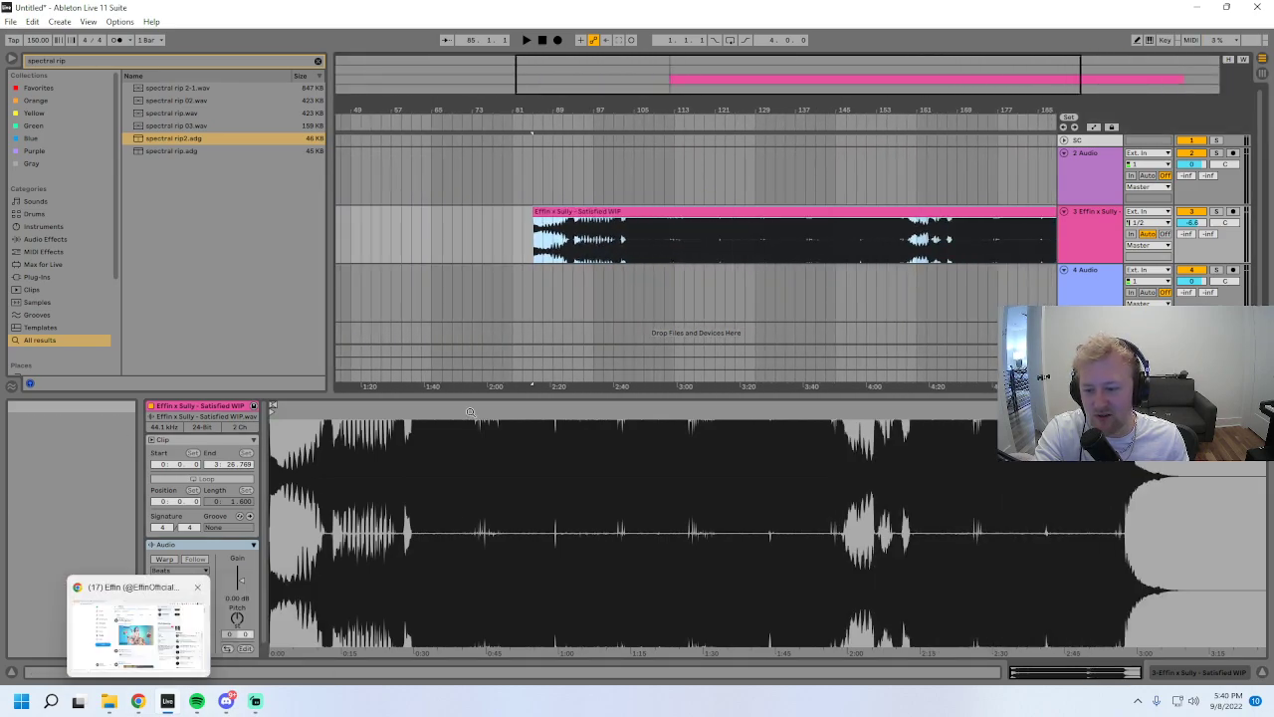
left_click_drag(556, 215, 536, 215)
- Play Effin x Sully - Satisfied WIP from bar 88, and restart playback from the clip's beginning at bar 81
left_click_drag(588, 109, 617, 171)
left_click(612, 238)
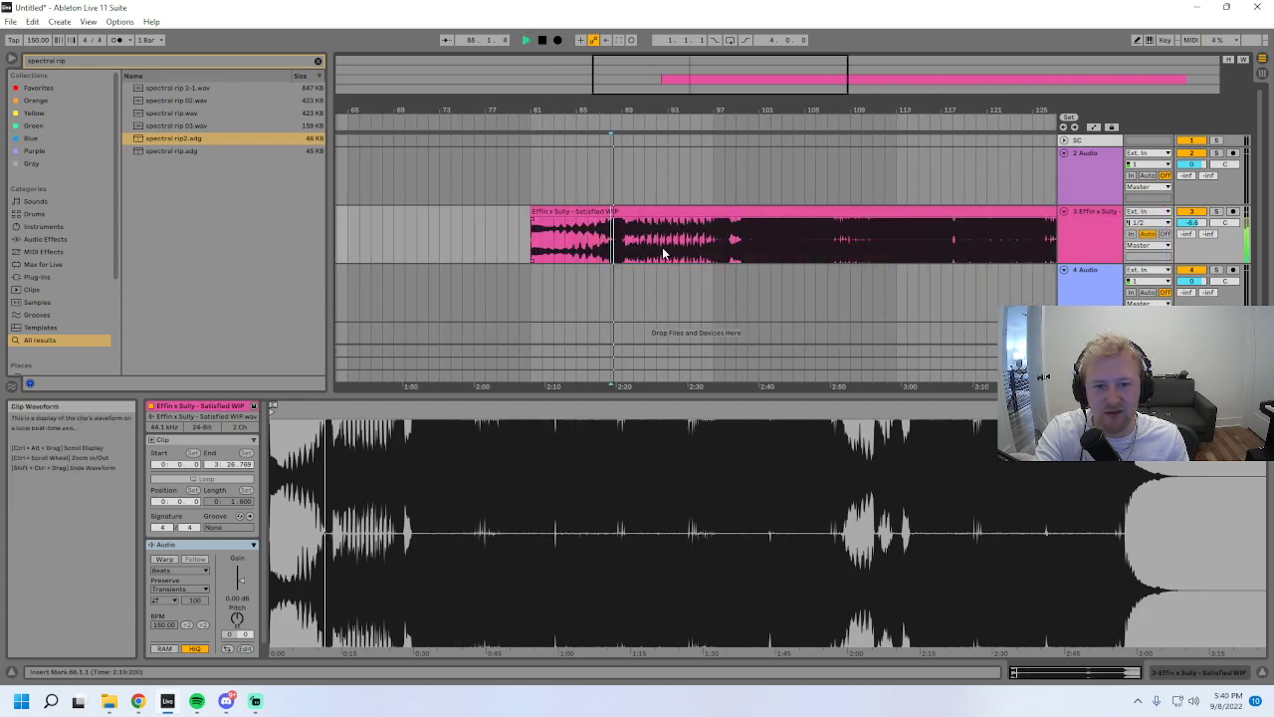
left_click(581, 212)
key("space")
left_click_drag(594, 110, 731, 235)
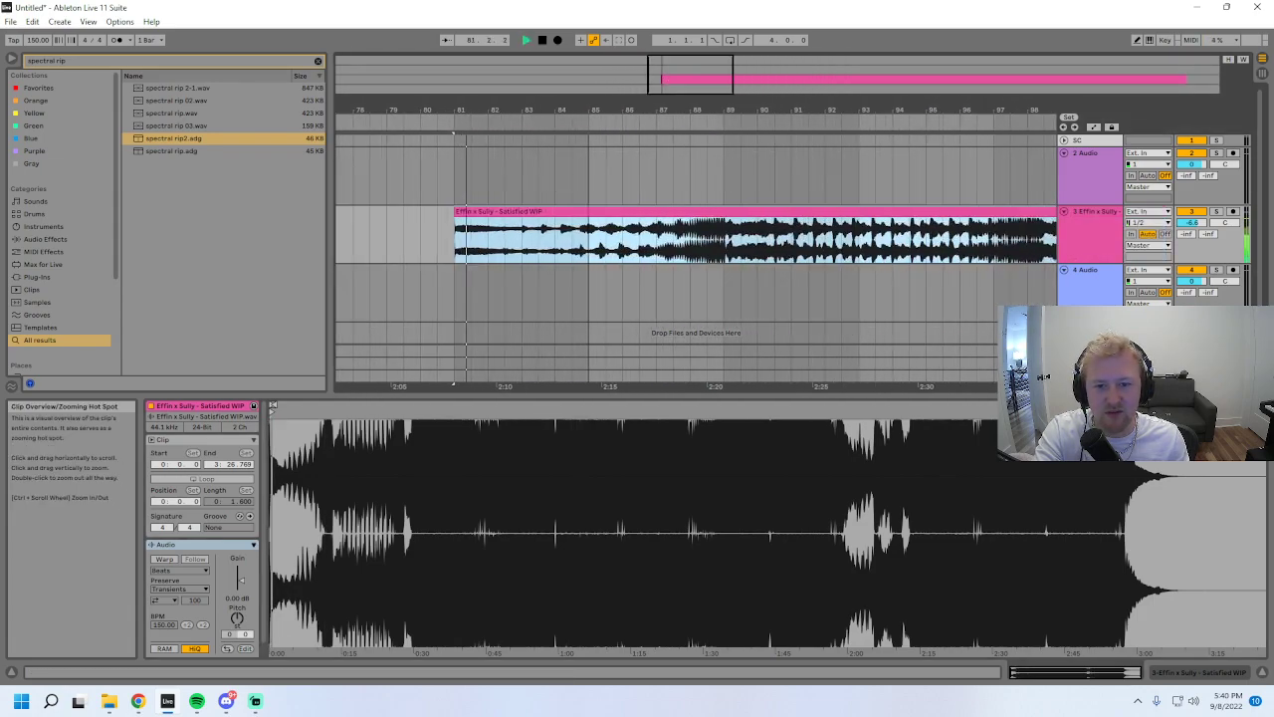
- Set the Live Set's tempo to 130 BPM and play Effin x Sully - Satisfied WIP from its beginning at bar 81
left_click(726, 247)
left_click_drag(37, 39, 38, 60)
left_click(455, 248)
key("space")
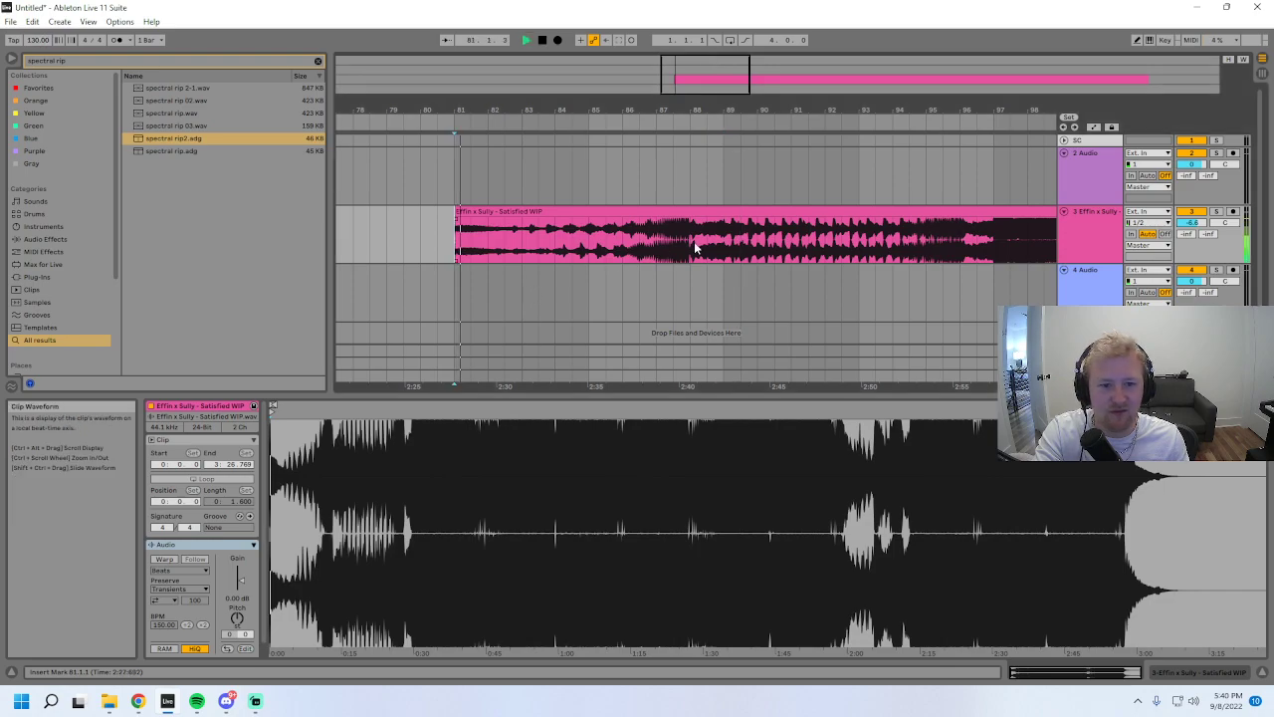
- Play Effin x Sully - Satisfied WIP from bar 88, reset track 3's volume to 0 dB and show the track's devices
left_click(697, 251)
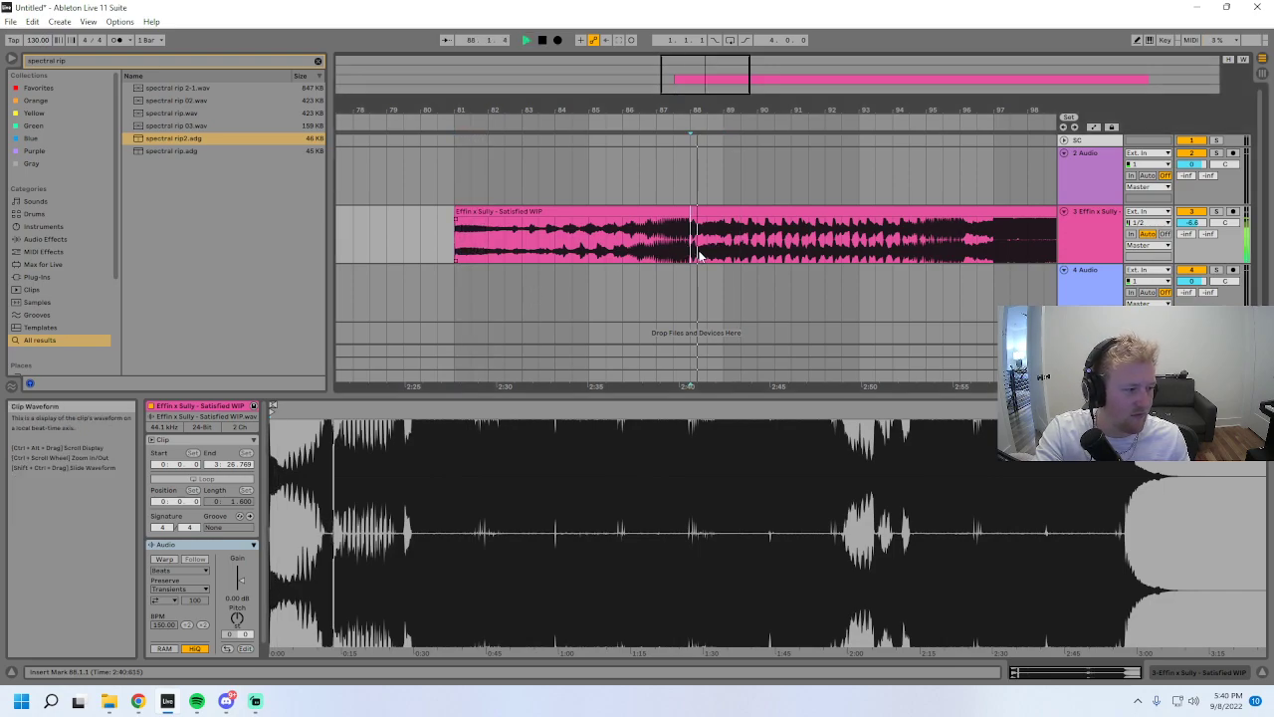
double_click(1089, 231)
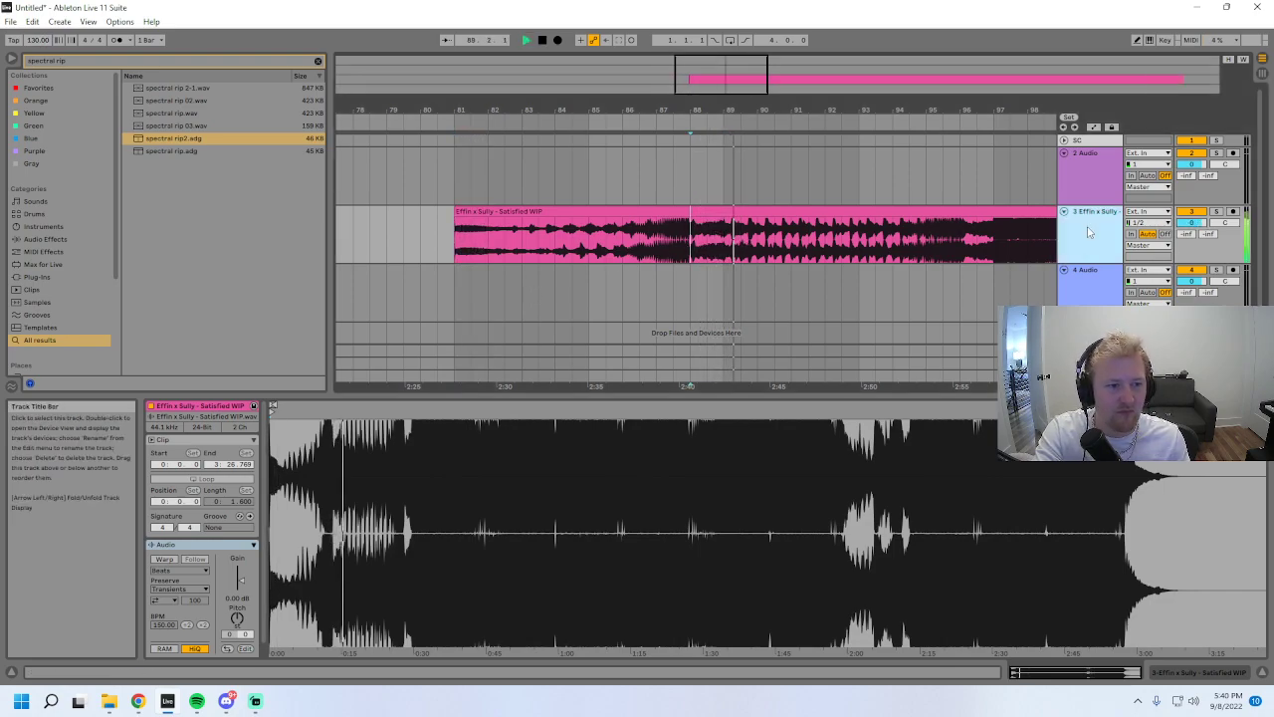
left_click_drag(814, 110, 616, 83)
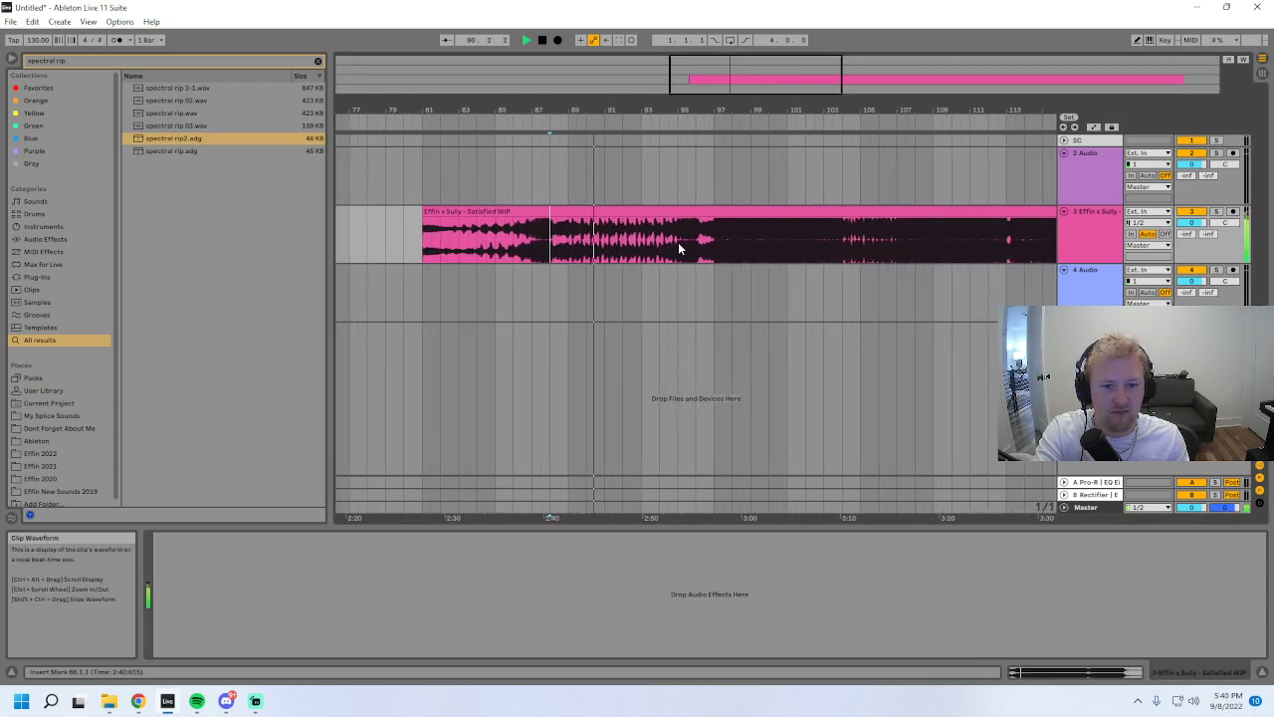
- Play Effin x Sully - Satisfied WIP from bar 95 and follow its waveform through the drop
left_click(703, 244)
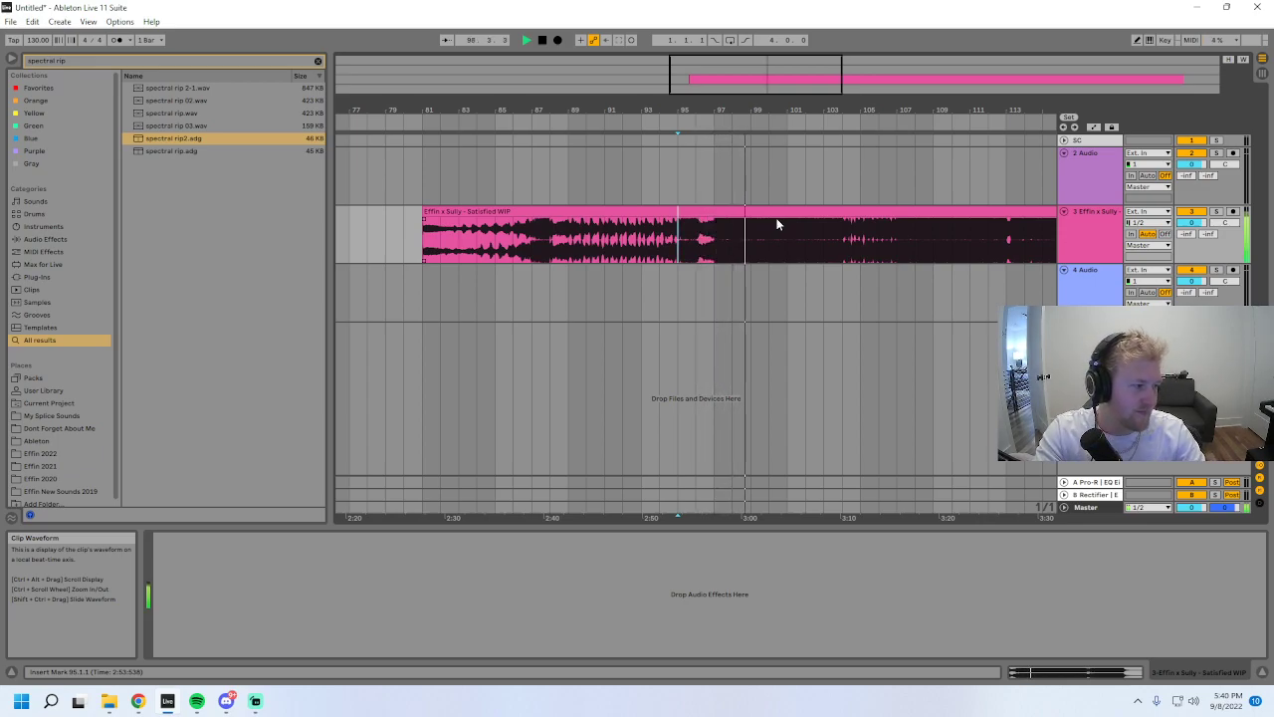
left_click_drag(826, 110, 749, 131)
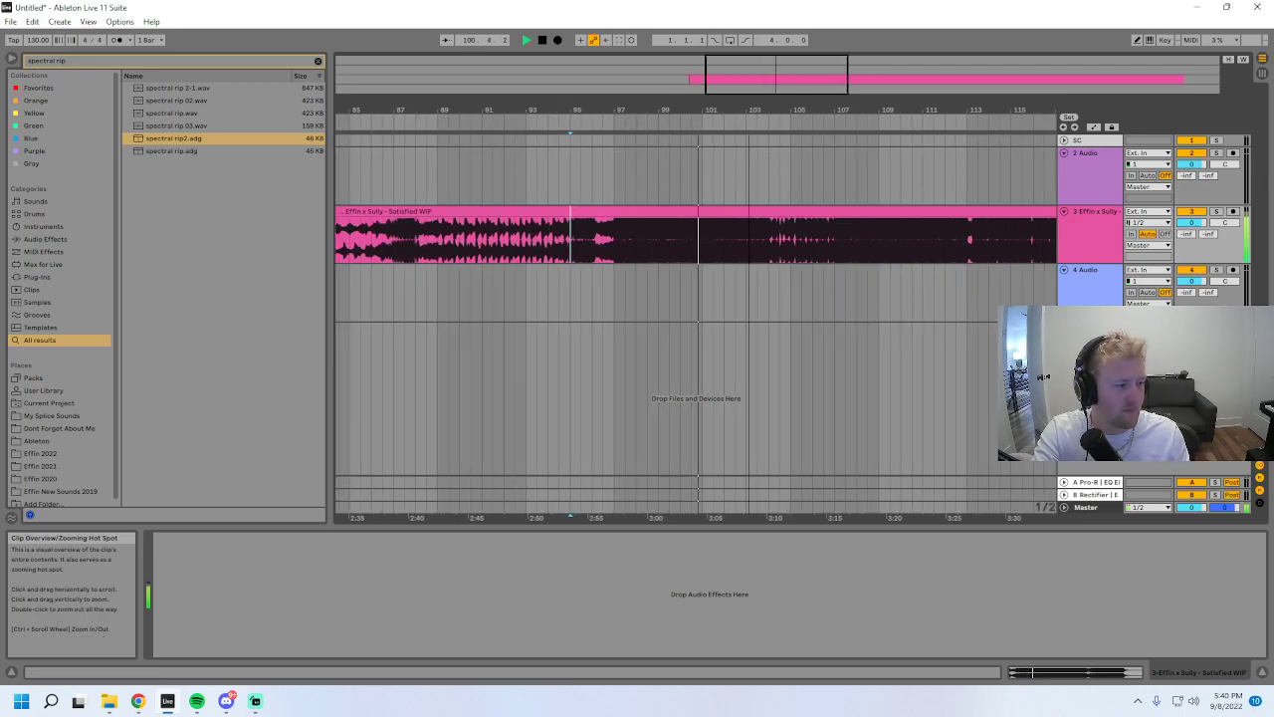
left_click_drag(818, 87, 810, 75)
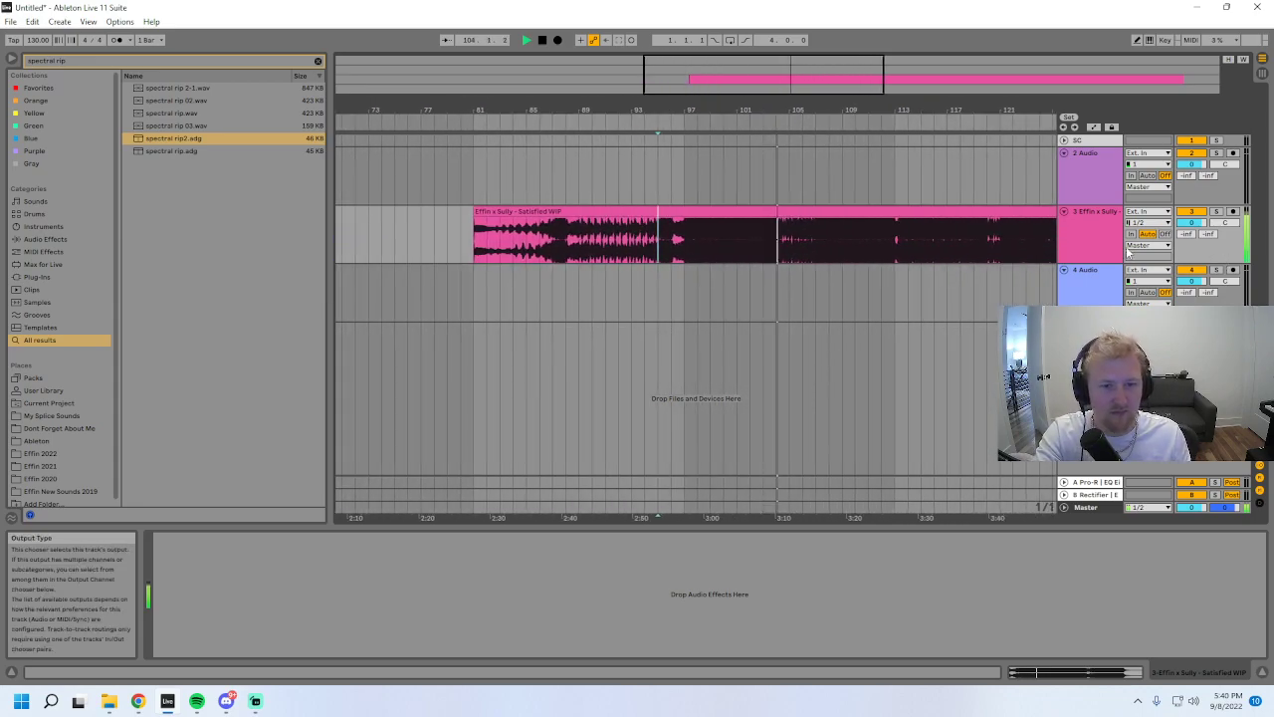
mouse_move(833, 84)
left_mouse_down()
mouse_move(834, 99)
mouse_move(813, 88)
left_mouse_up()
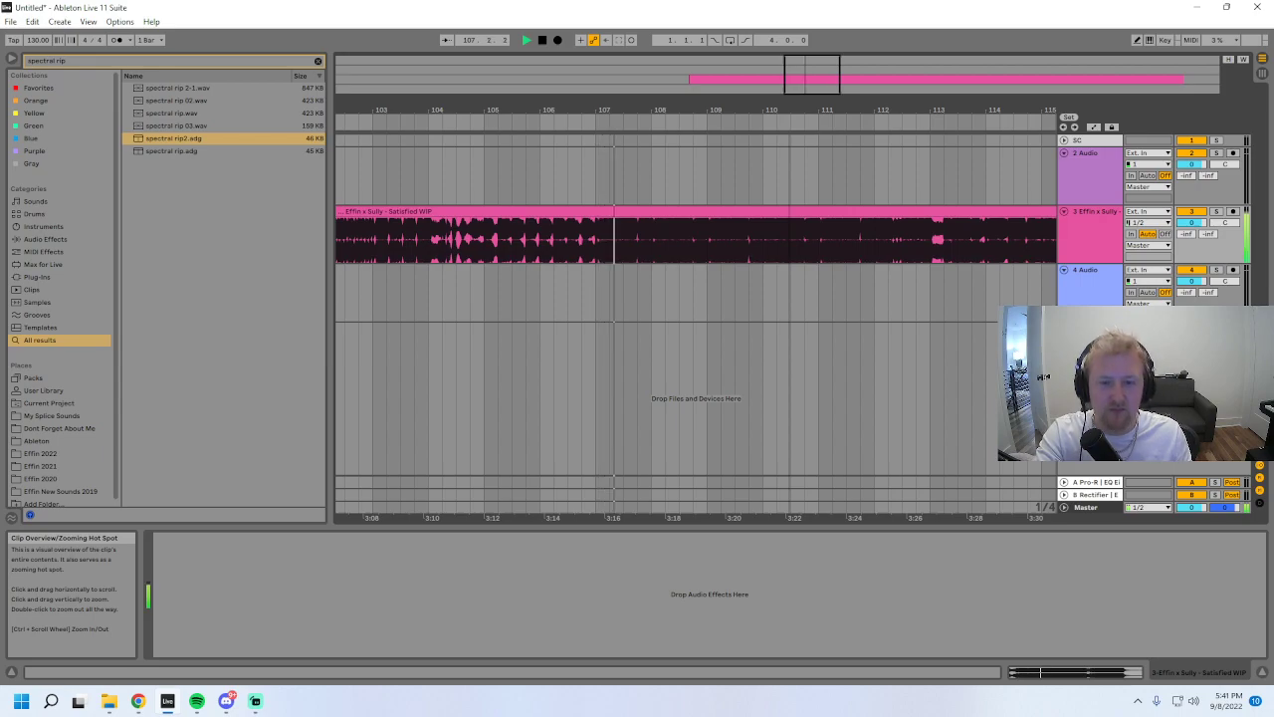
left_click_drag(812, 87, 812, 92)
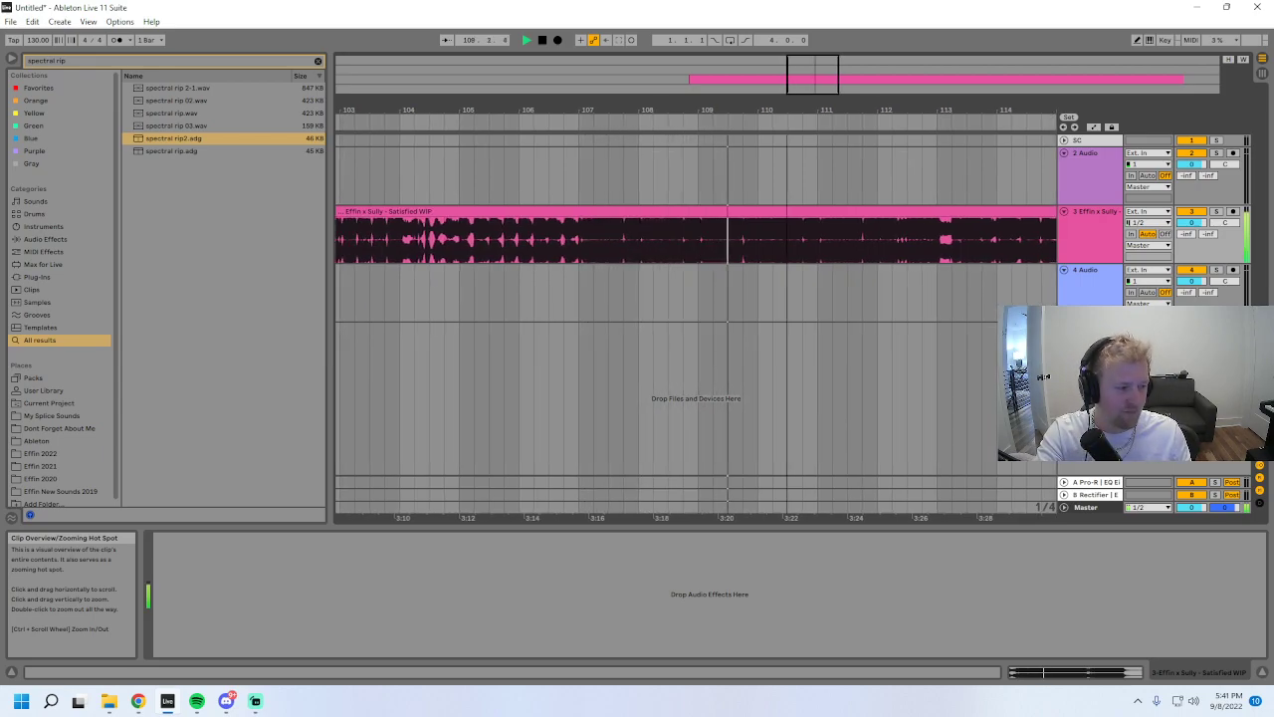
left_click_drag(812, 88, 871, 58)
- Stop playback and delete the Effin x Sully - Satisfied WIP clip from track 3
left_click(812, 239)
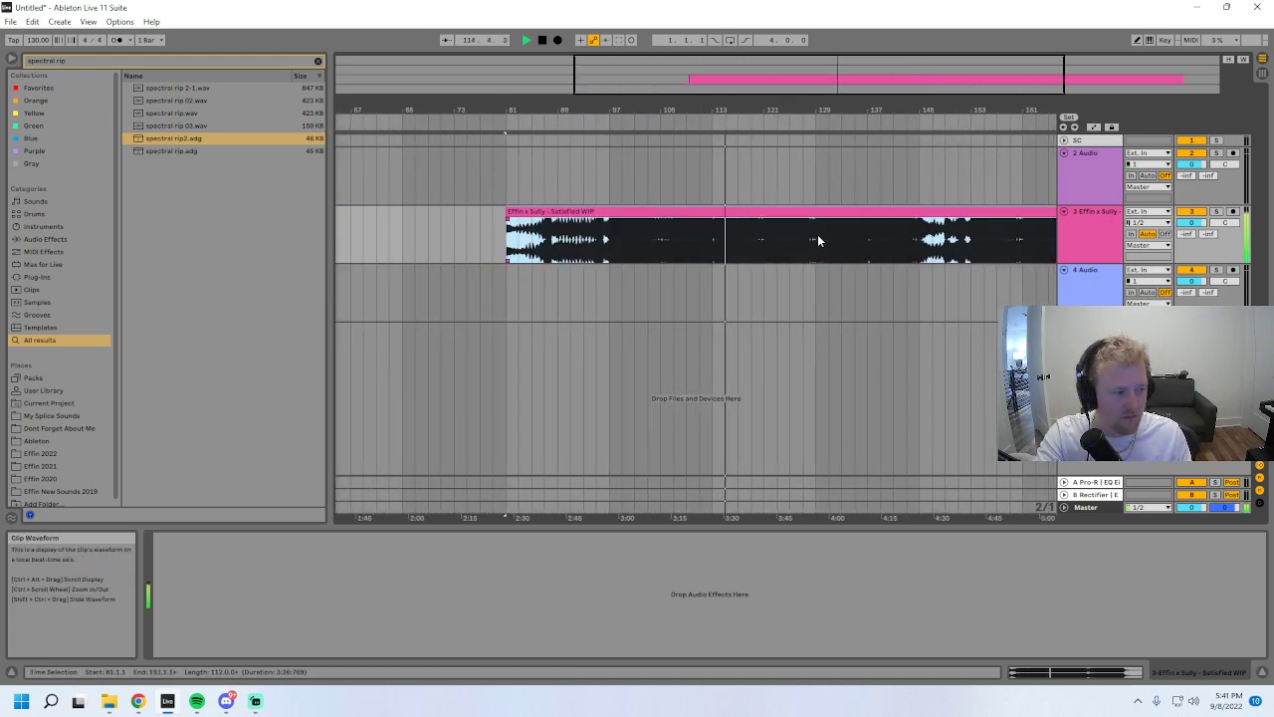
key("space")
key("Delete")
- Place static from the Music From PC folder on track 3 at bar 81 and turn off its warping
mouse_move(112, 704)
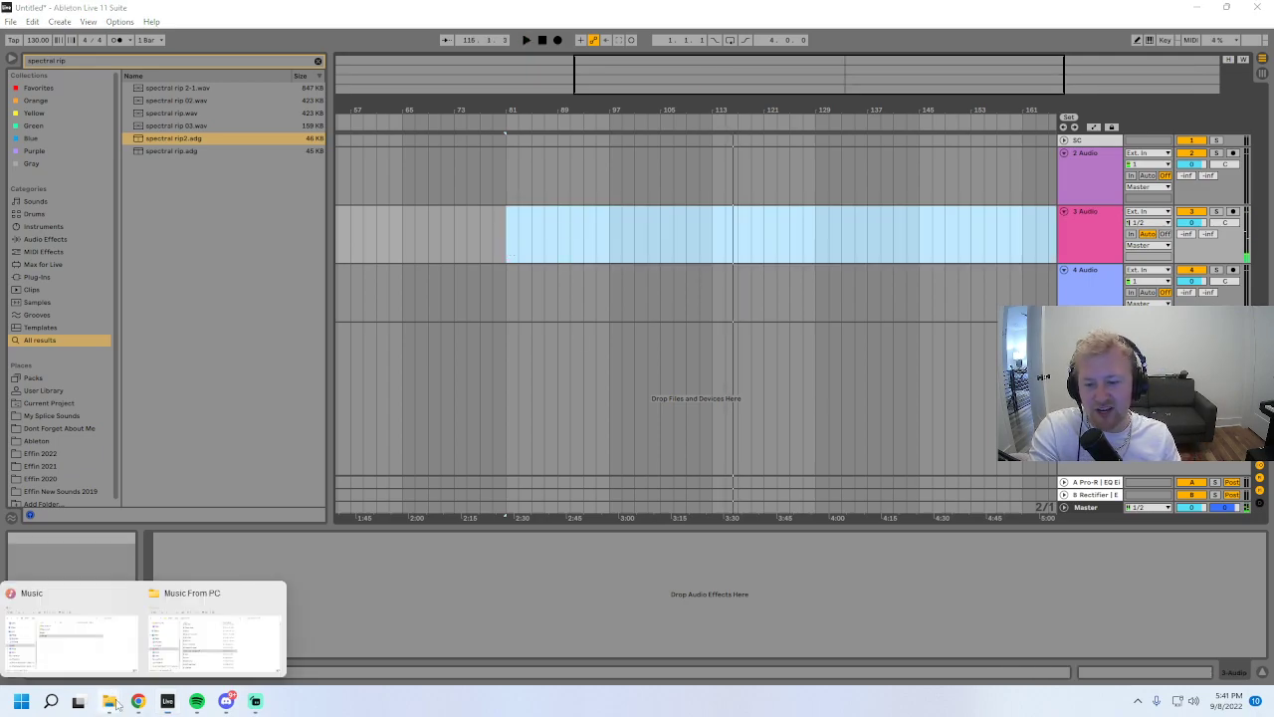
left_click(211, 649)
scroll(1054, 499, "down", 1)
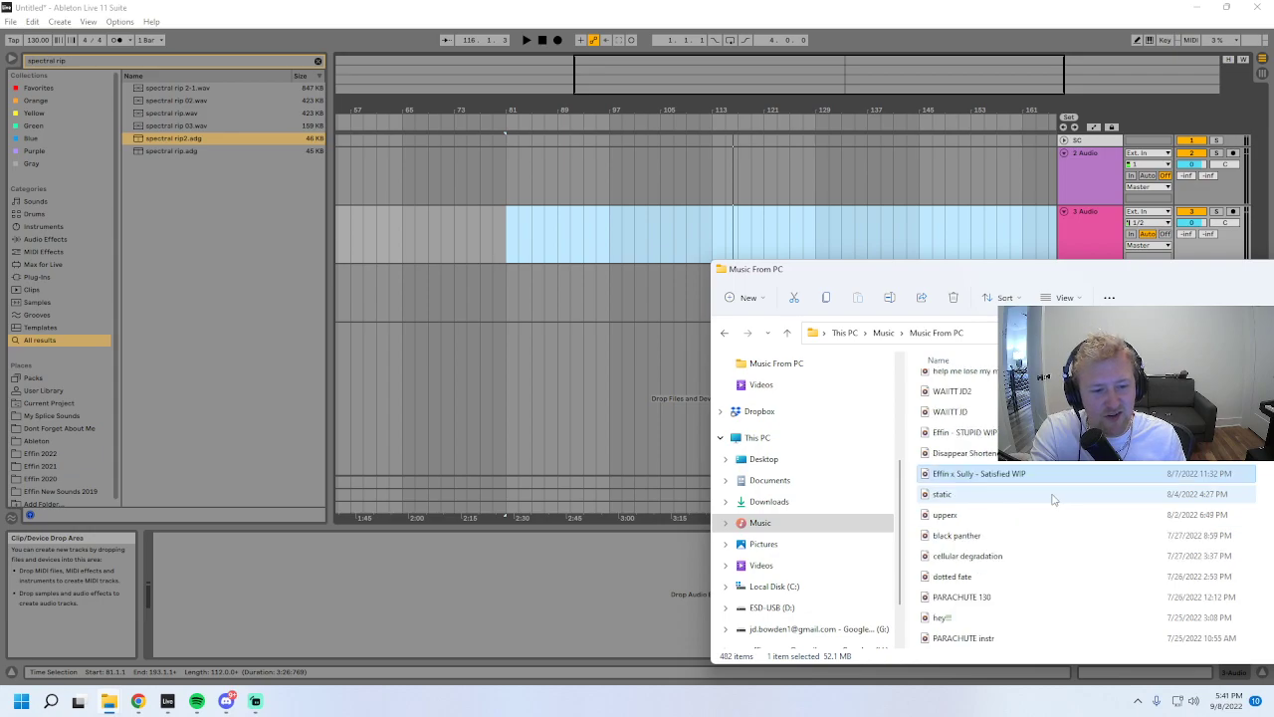
left_click(1029, 494)
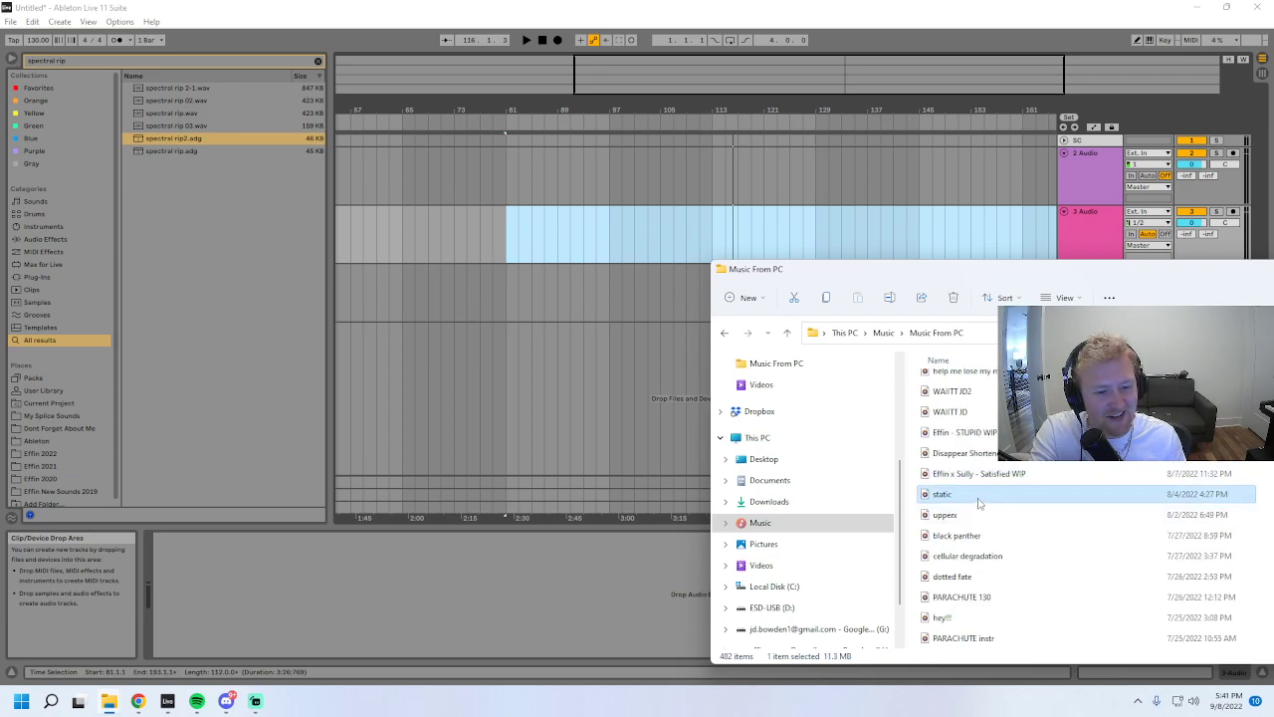
left_click_drag(957, 500, 512, 214)
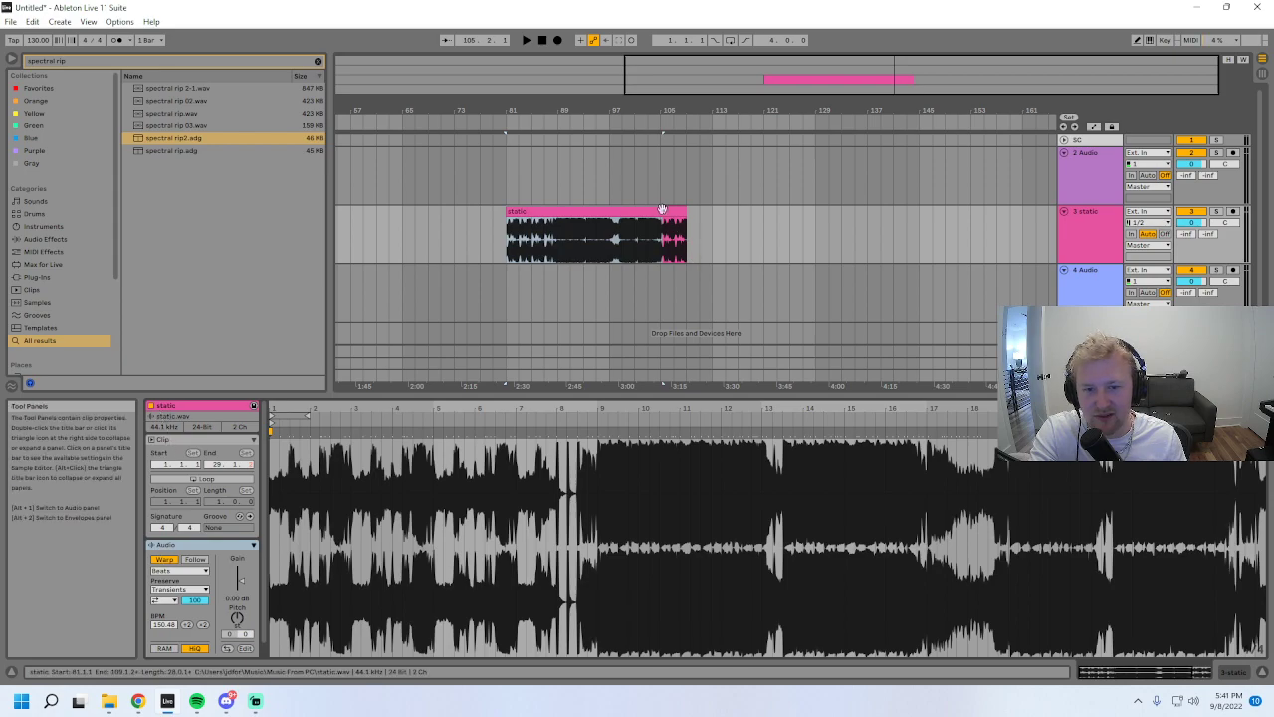
left_click(164, 558)
- Play the static clip on track 3 briefly and stop playback
key("space")
left_click_drag(728, 110, 858, 149)
key("space")
left_click_drag(515, 213, 445, 210)
- Clear the browser search and show the Master track's device chain
left_click(318, 61)
left_click_drag(558, 217, 562, 218)
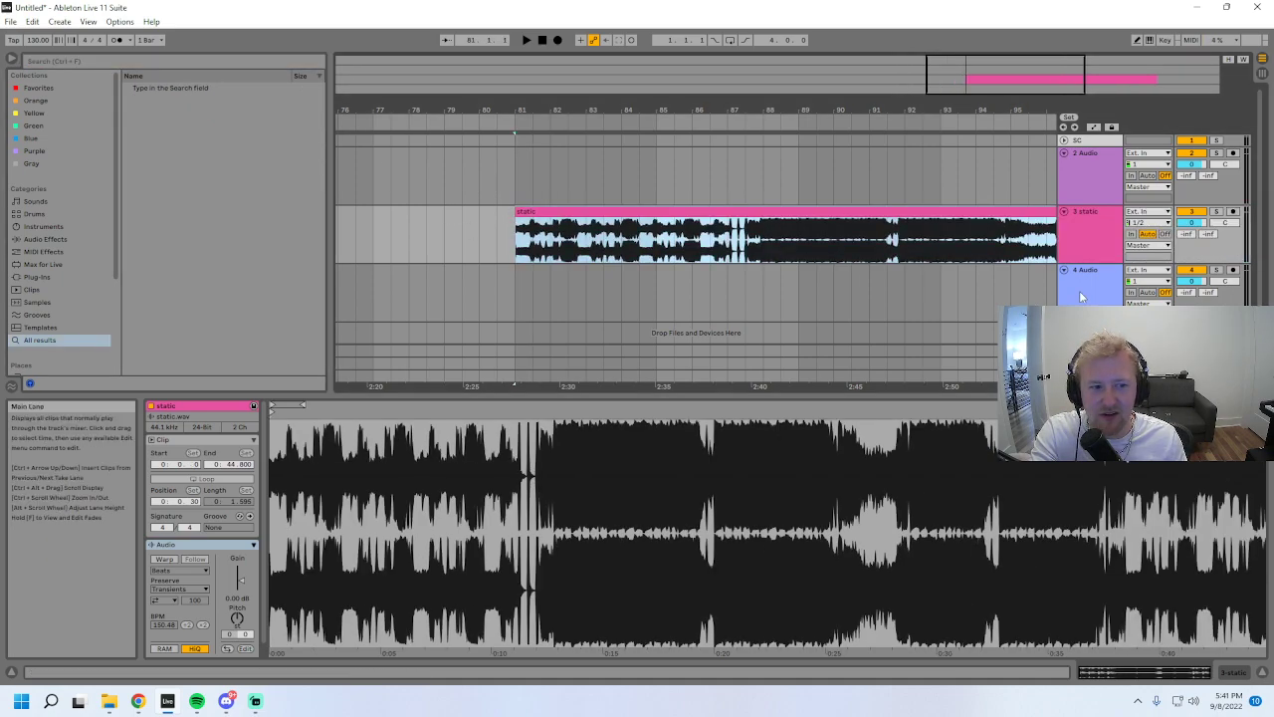
double_click(1086, 376)
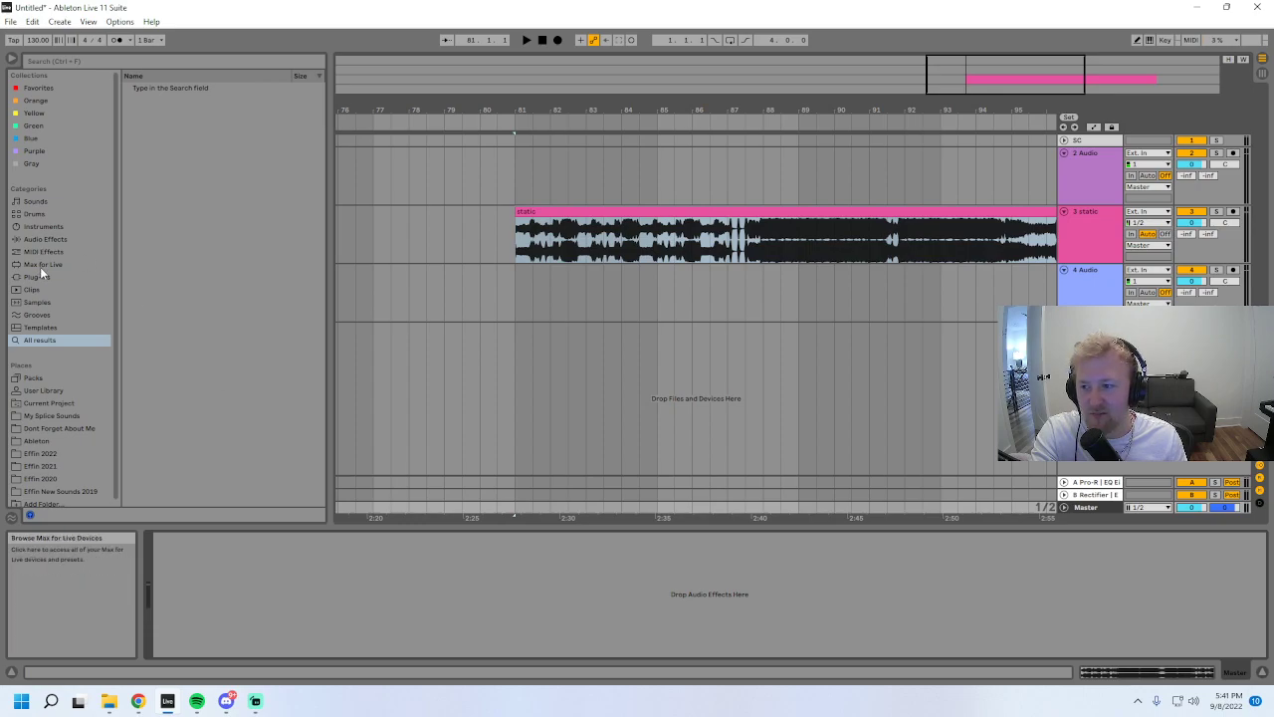
- Play back the static clip on track 3 and audition it from several points along its length
left_click(41, 264)
left_click(591, 214)
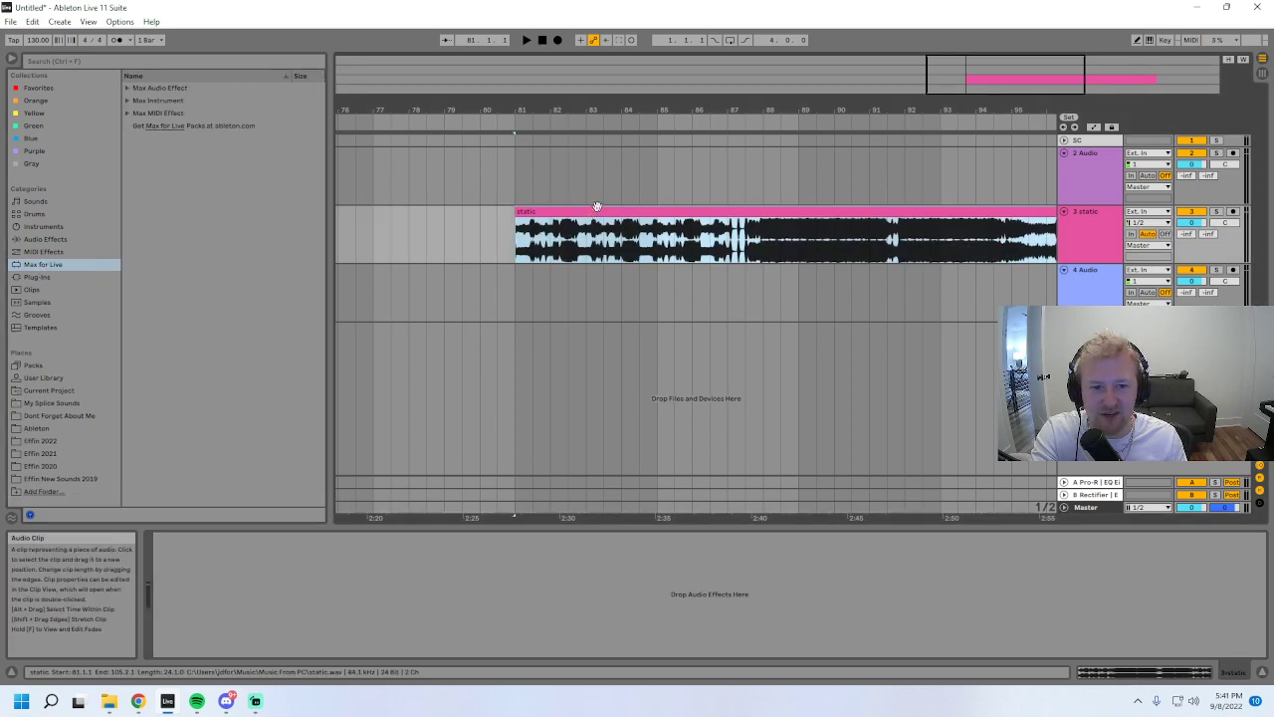
key("space")
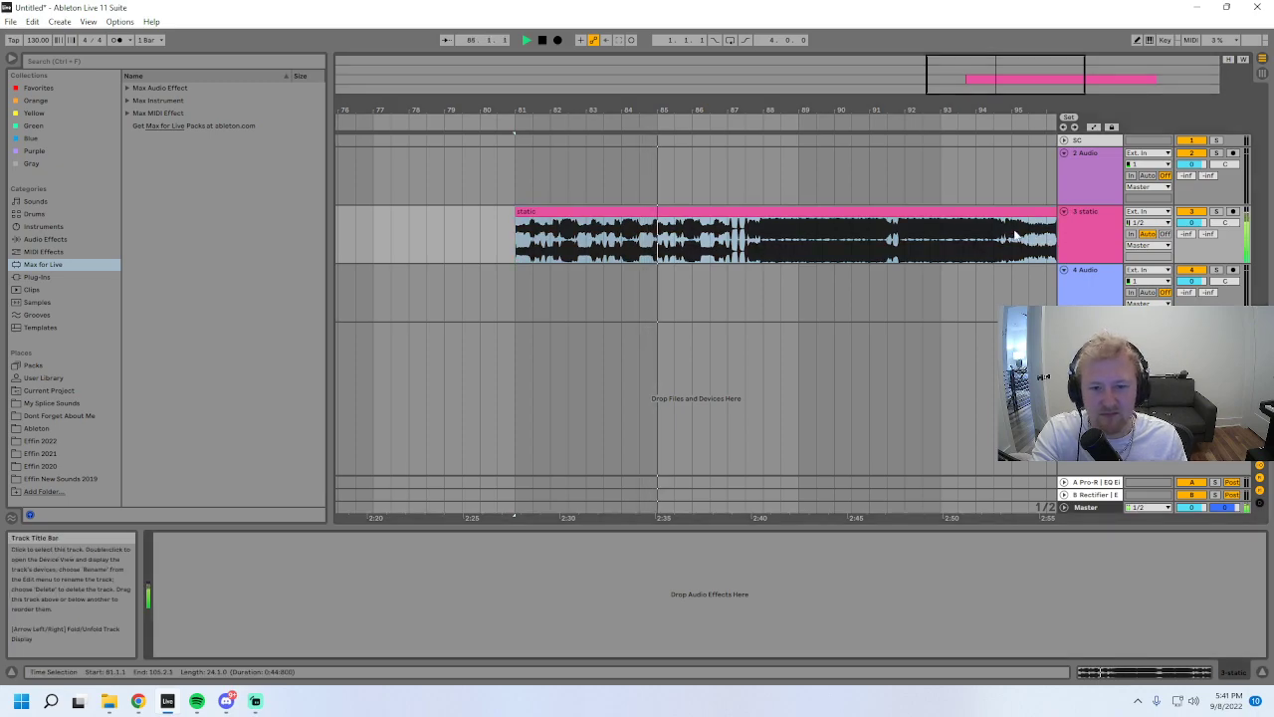
left_click_drag(982, 106, 956, 94)
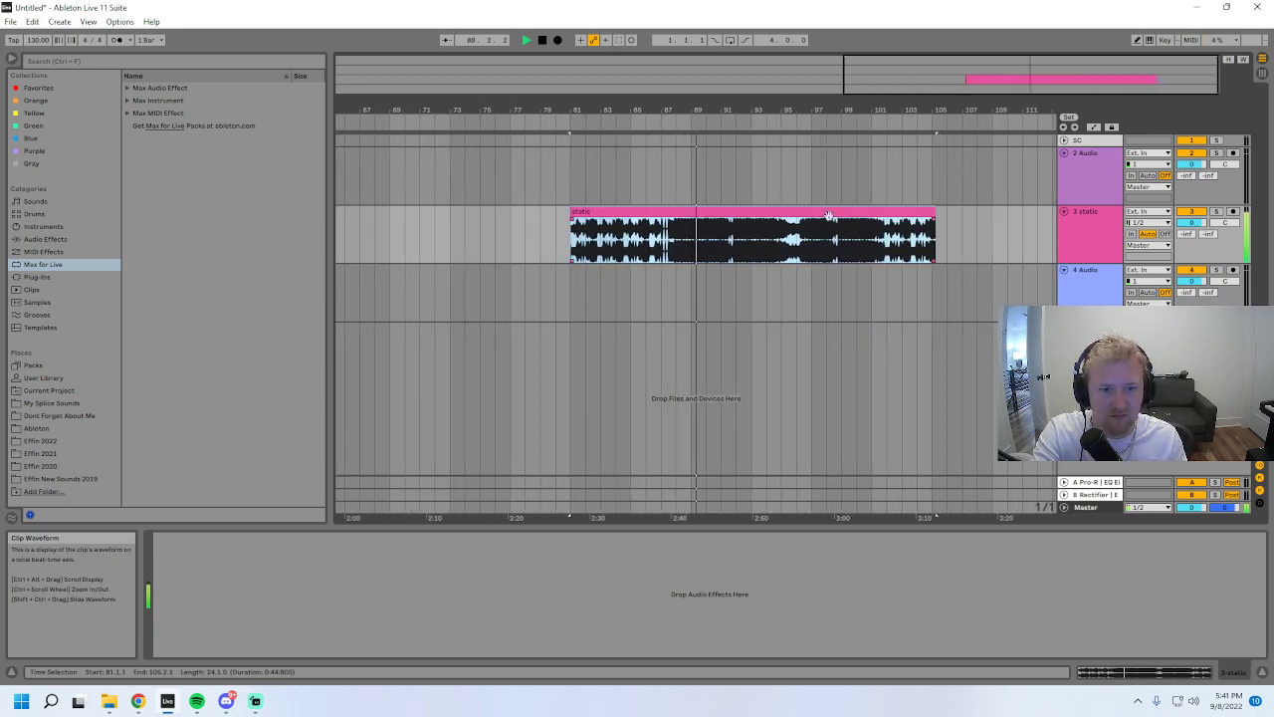
left_click_drag(747, 110, 717, 117)
left_click(702, 248)
key("space")
key("space")
key("space")
- Replace the static clip on track 3 with upperx from the Music From PC folder at bar 82, placing the playback marker at bar 85
left_click(580, 212)
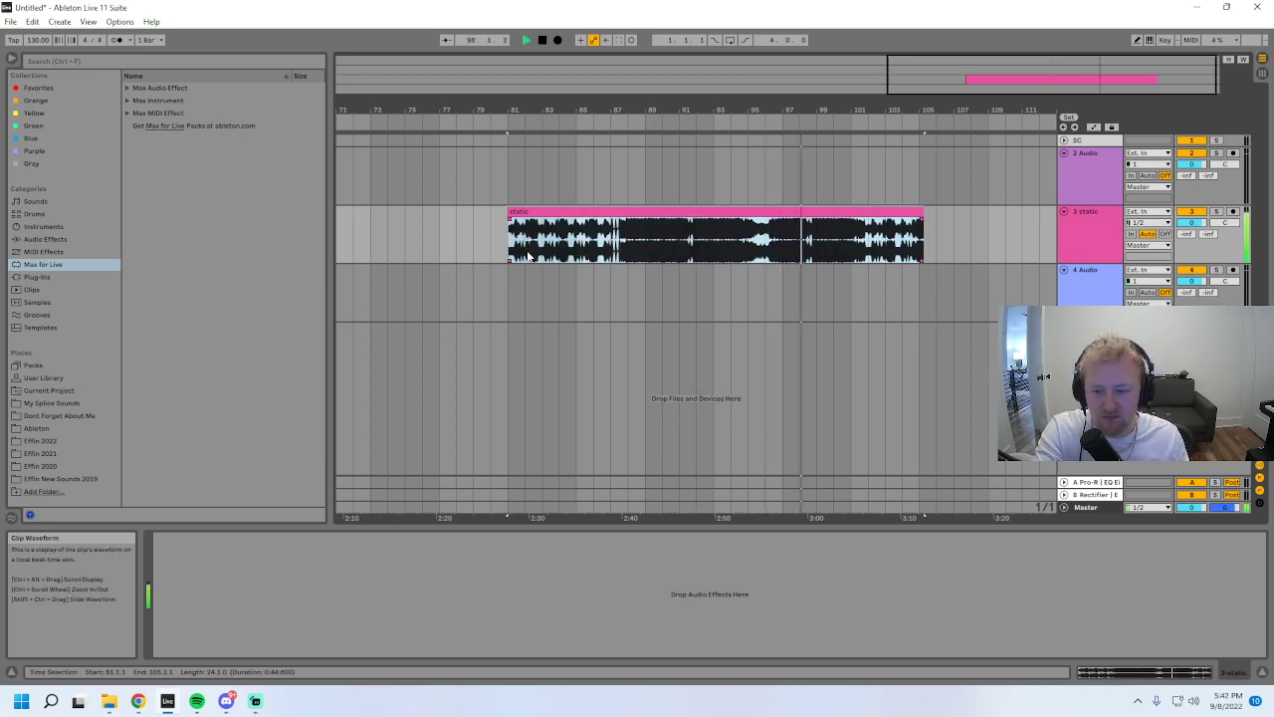
mouse_move(78, 701)
left_click(214, 628)
left_click_drag(964, 516, 526, 224)
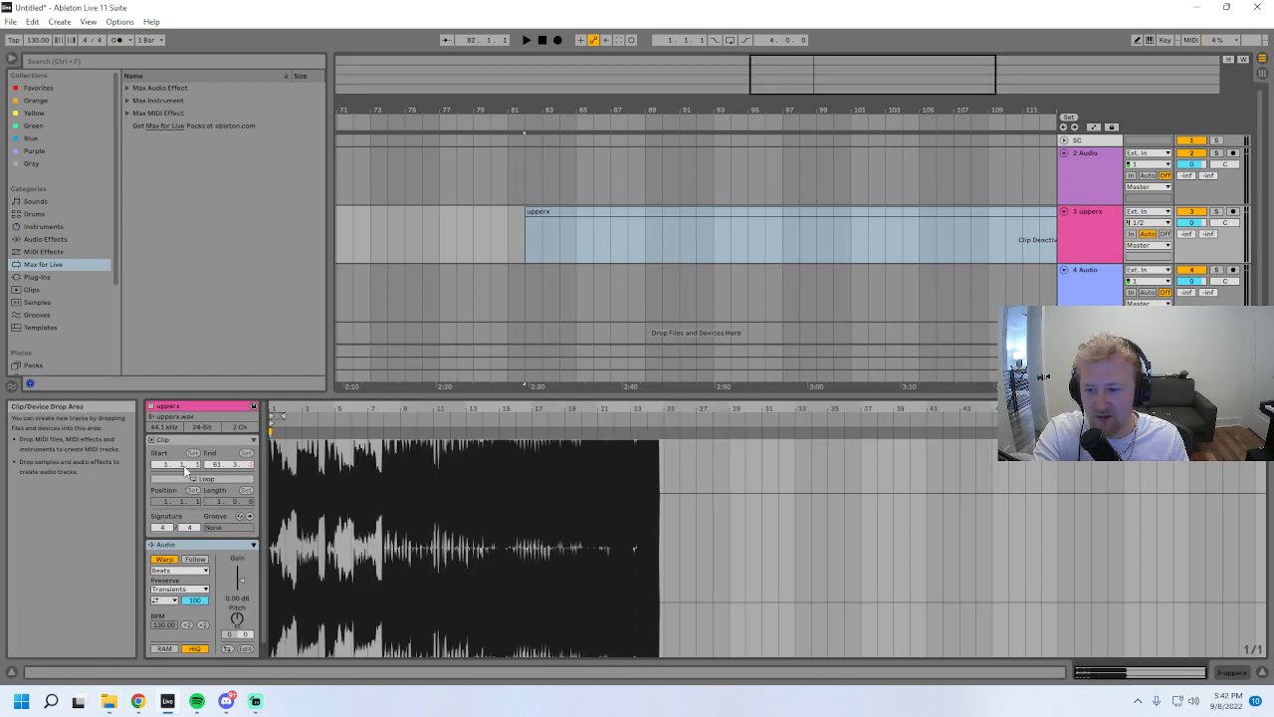
left_click(574, 200)
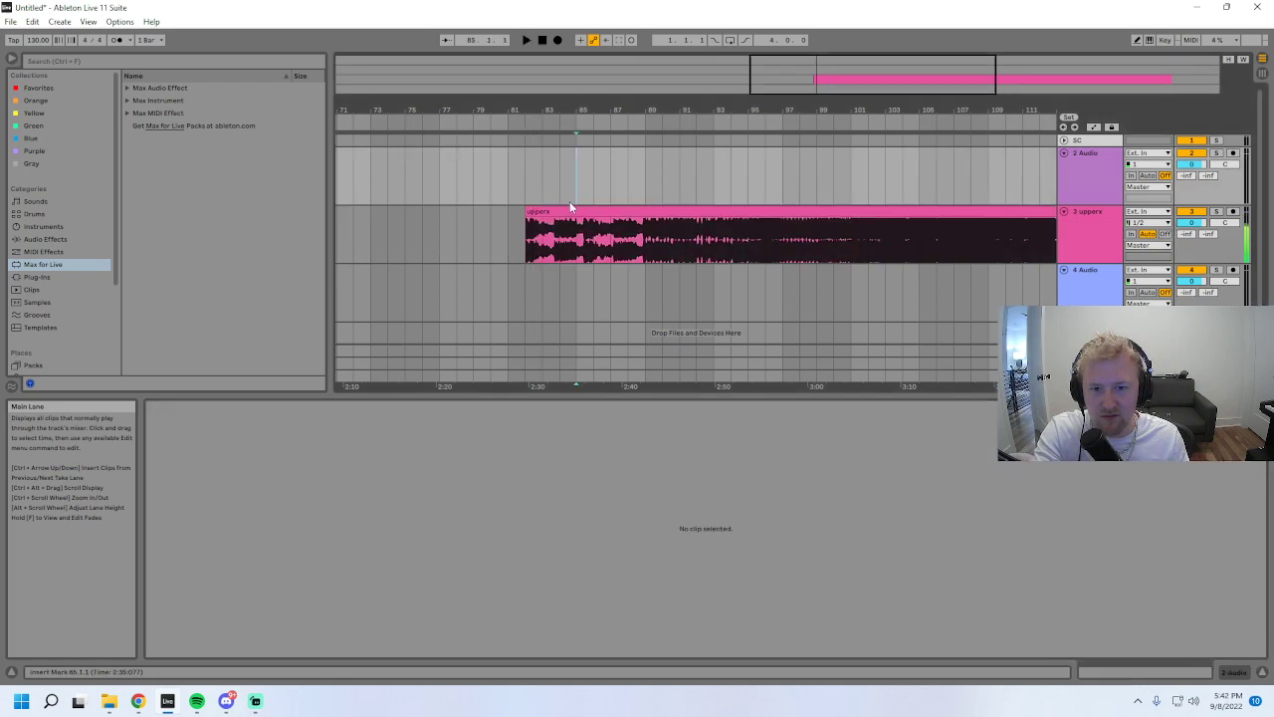
- Delete the upperx clip, add cellular degradation from the Music From PC folder to track 3 at bar 81, and play it
left_click(570, 211)
key("Delete")
mouse_move(110, 701)
left_click(214, 628)
scroll(987, 478, "down", 3)
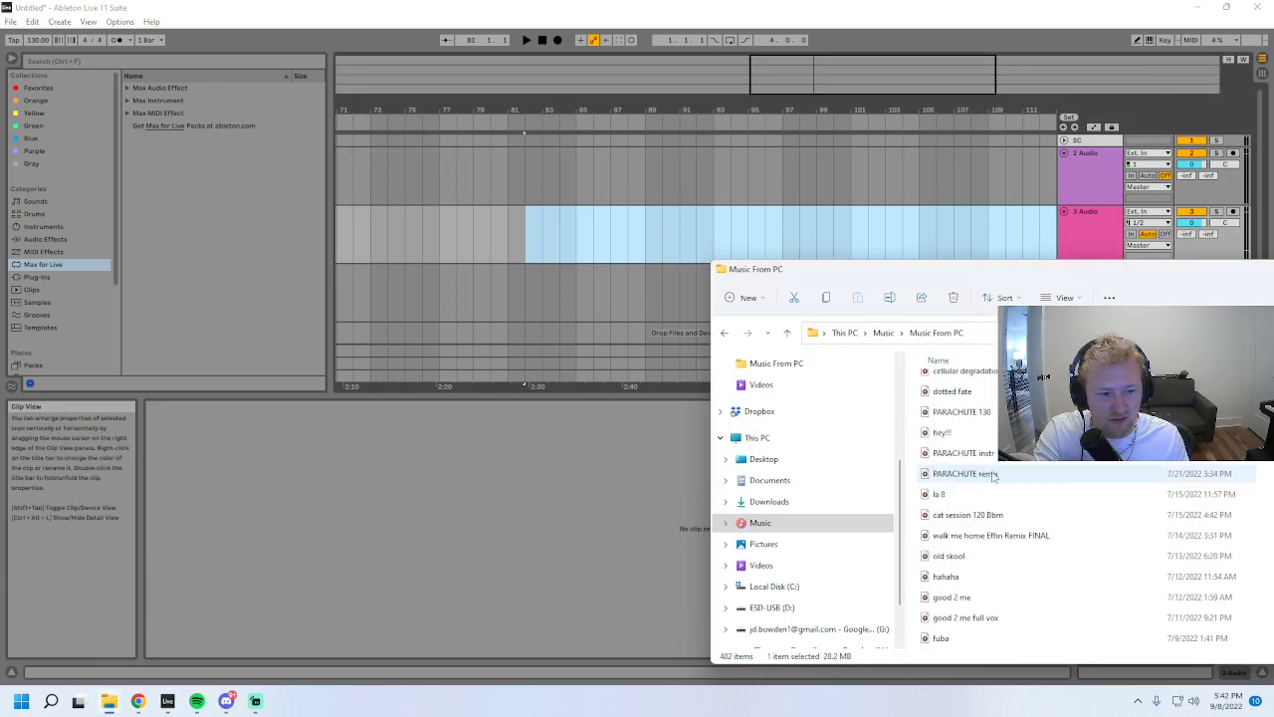
left_click_drag(961, 373, 505, 232)
key("space")
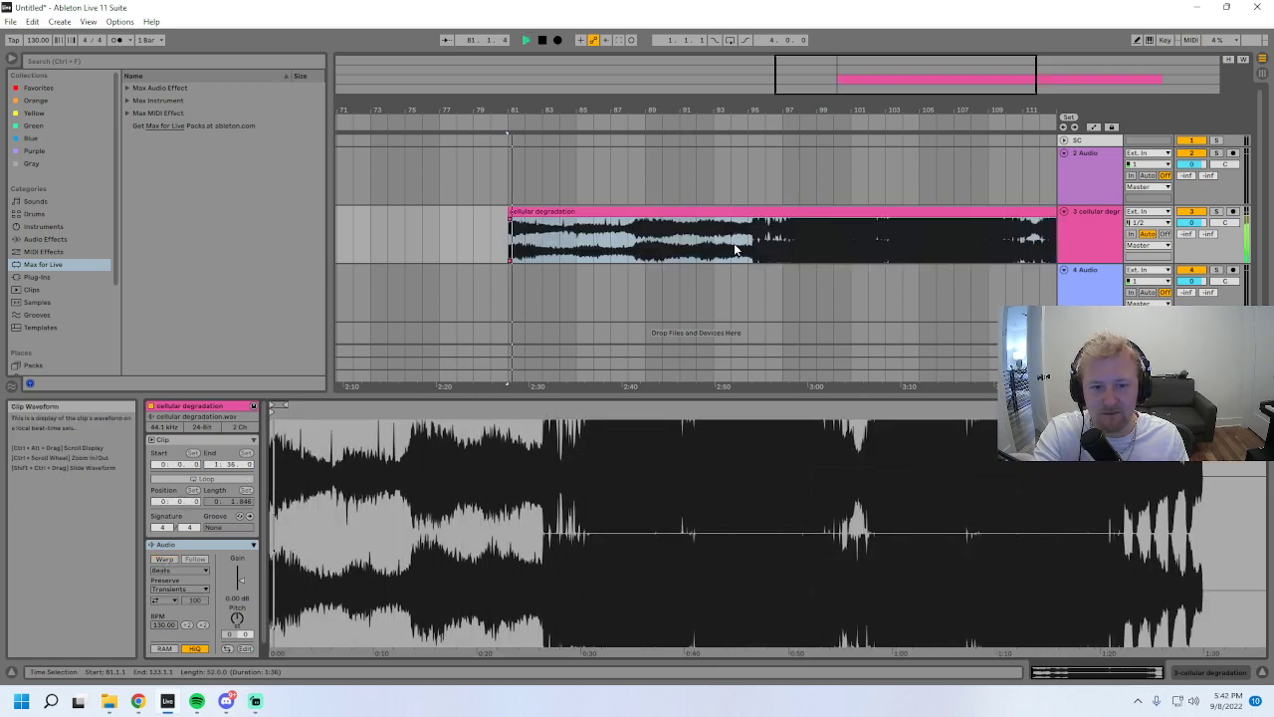
- Audition the cellular degradation clip from bar 89 through its louder section, with track 3's device view open
left_click(635, 241)
key("space")
left_click(696, 235)
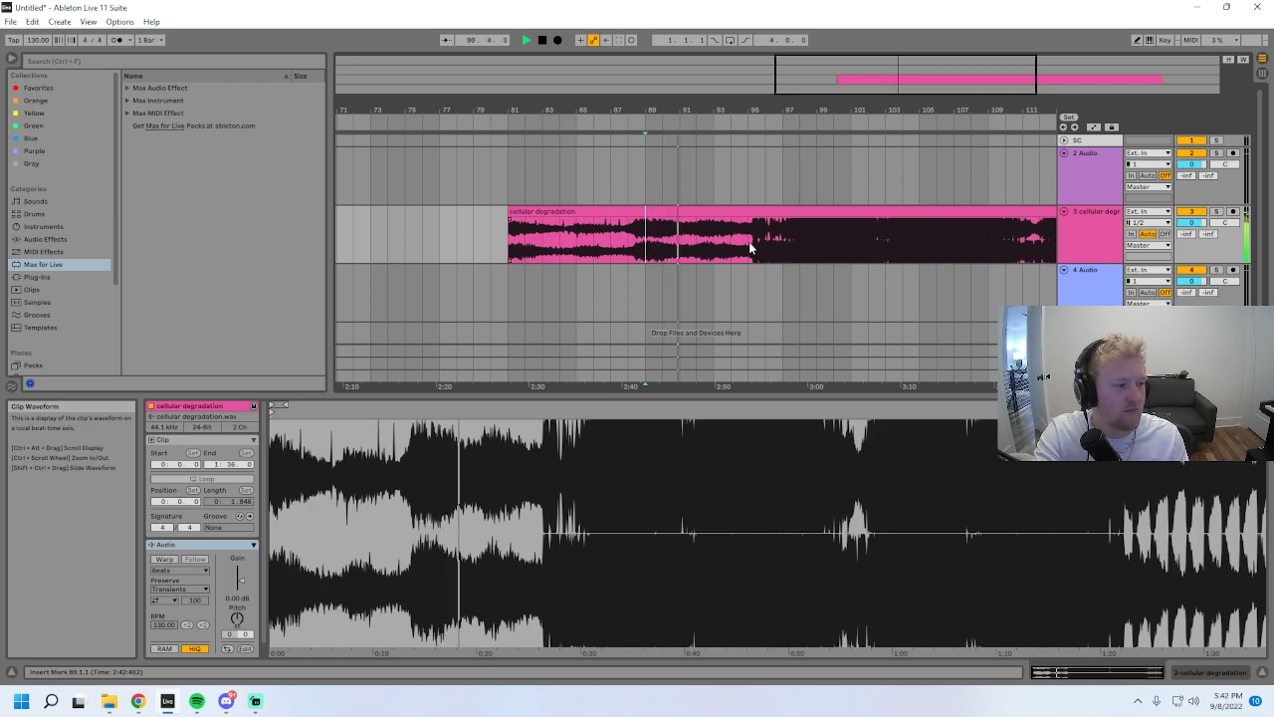
left_click_drag(973, 101, 944, 77)
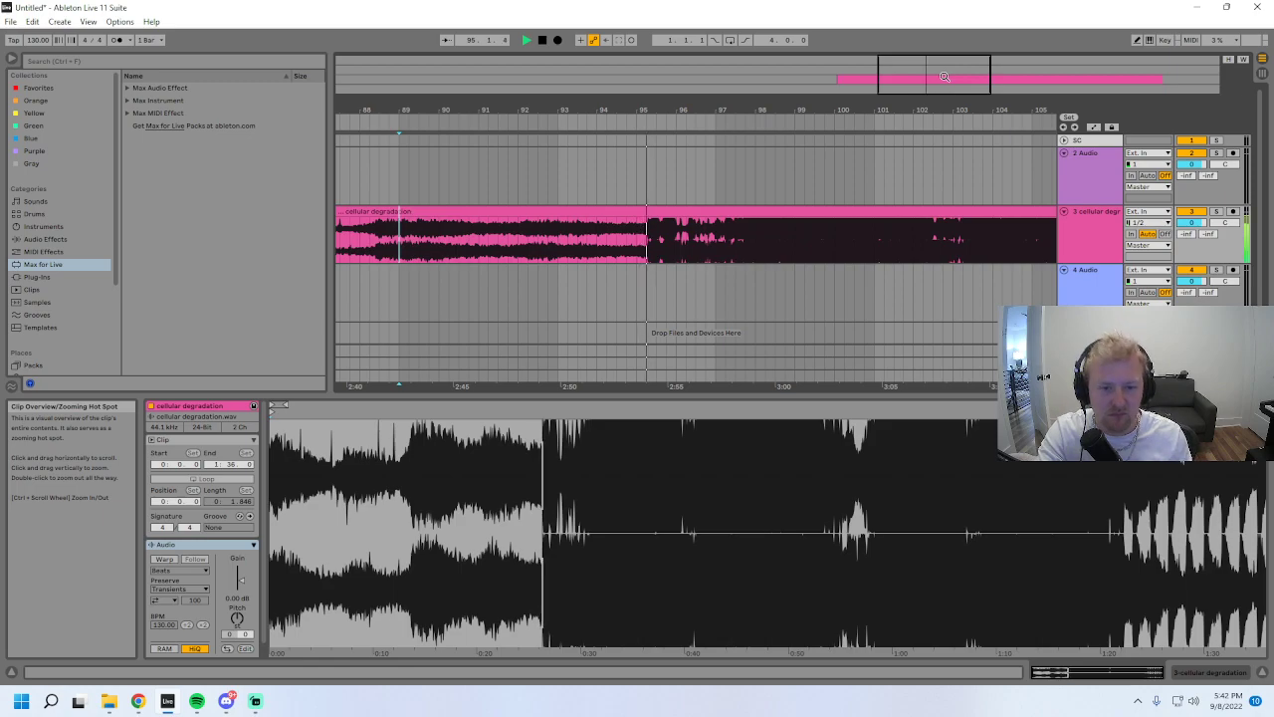
left_click_drag(916, 101, 999, 33)
left_click(1091, 233)
left_click(1092, 234)
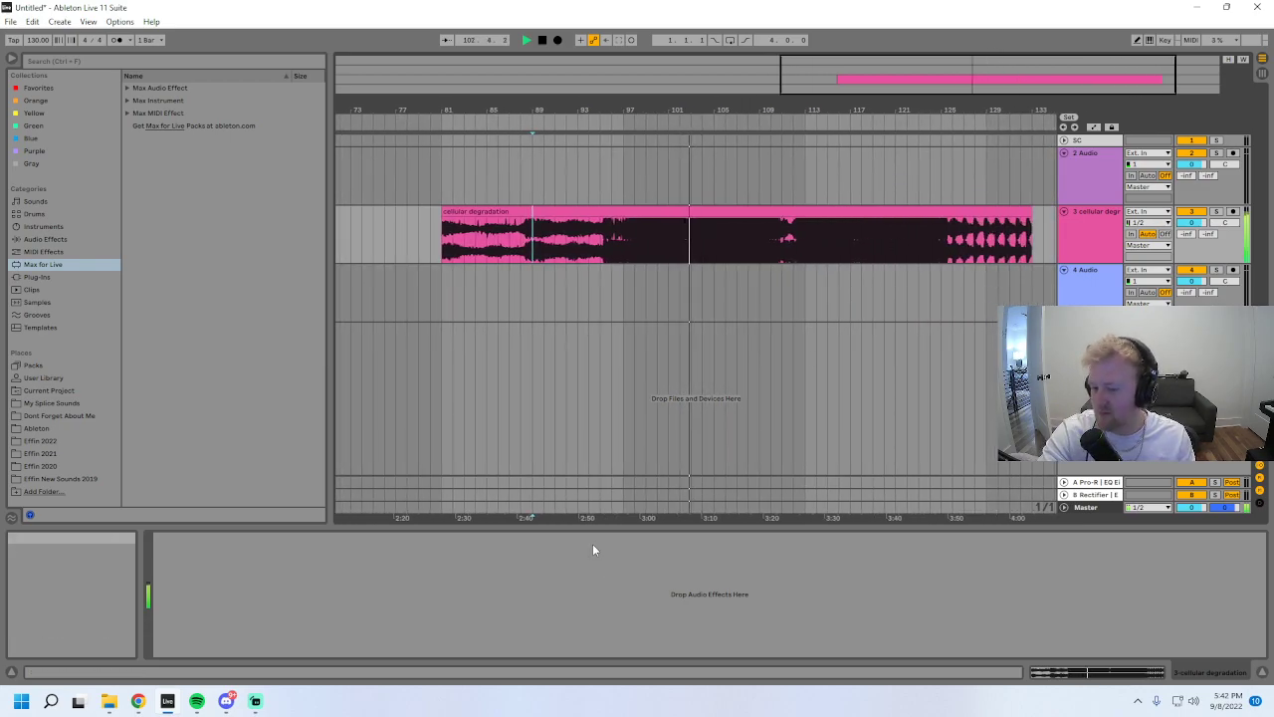
left_click_drag(995, 59, 996, 62)
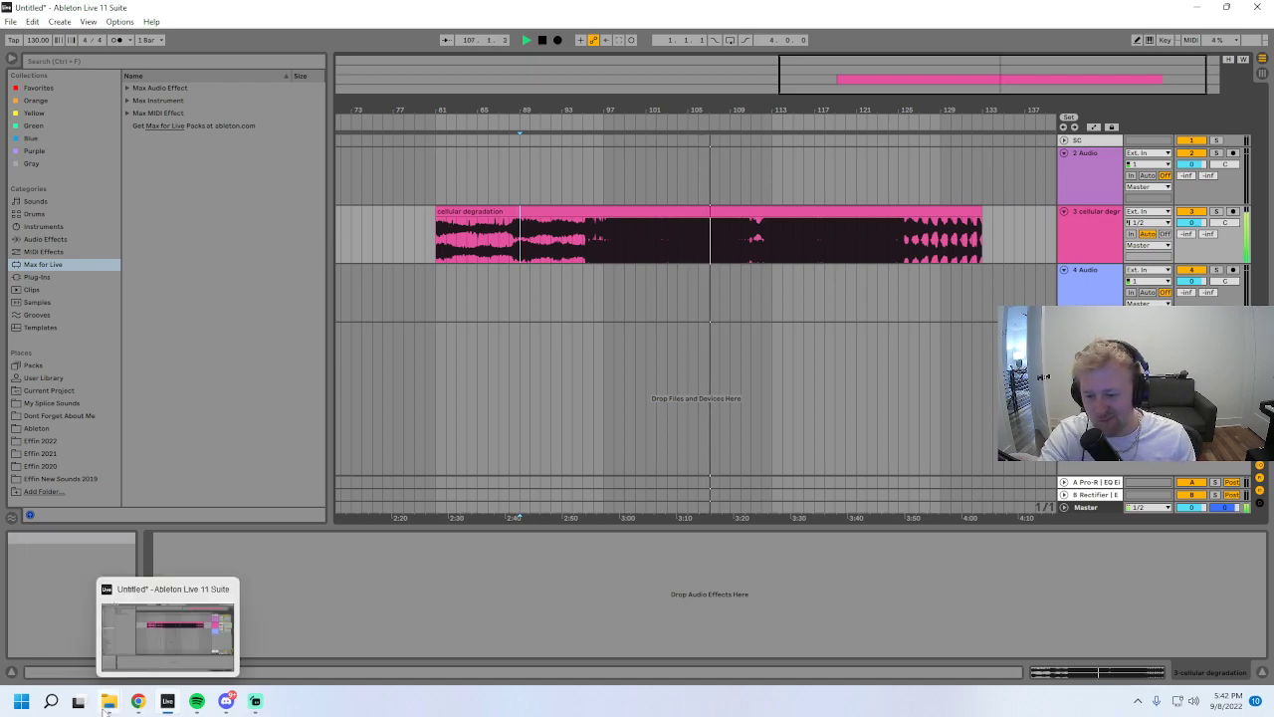
- Delete the cellular degradation clip, stop playback, and add dotted fate from the Music From PC folder to track 3 at bar 96
left_click(216, 628)
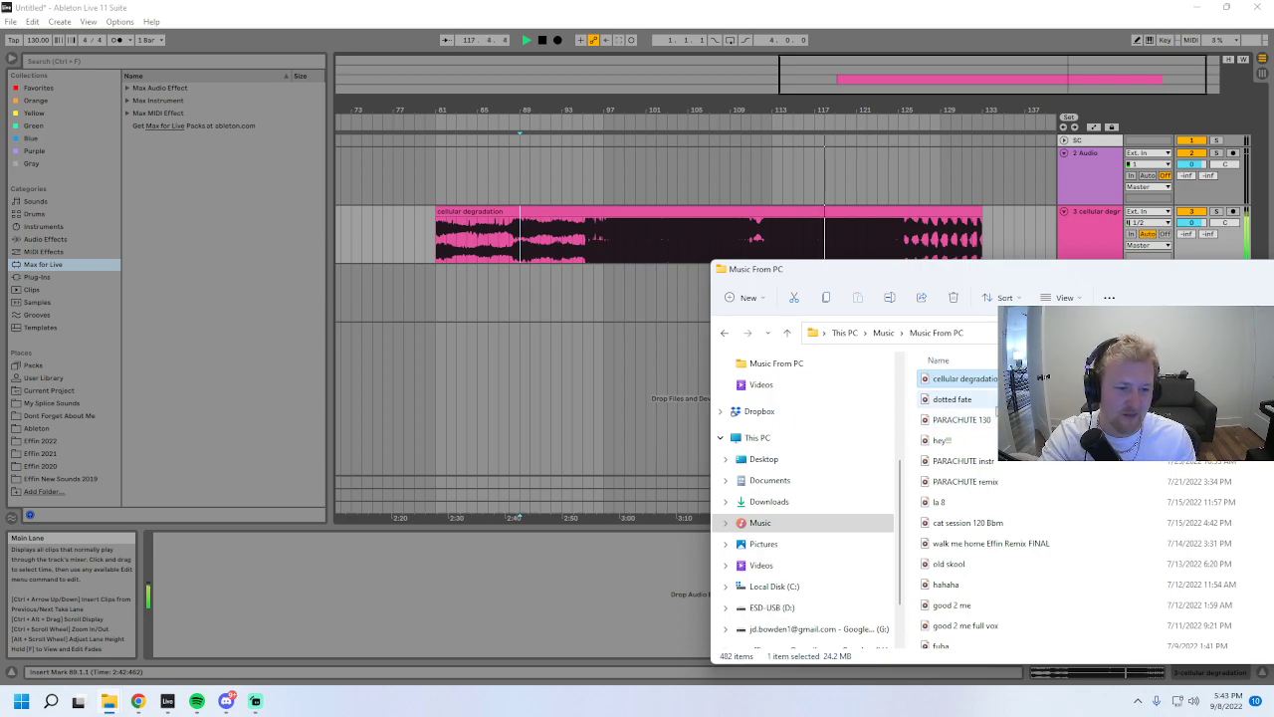
left_click(974, 401)
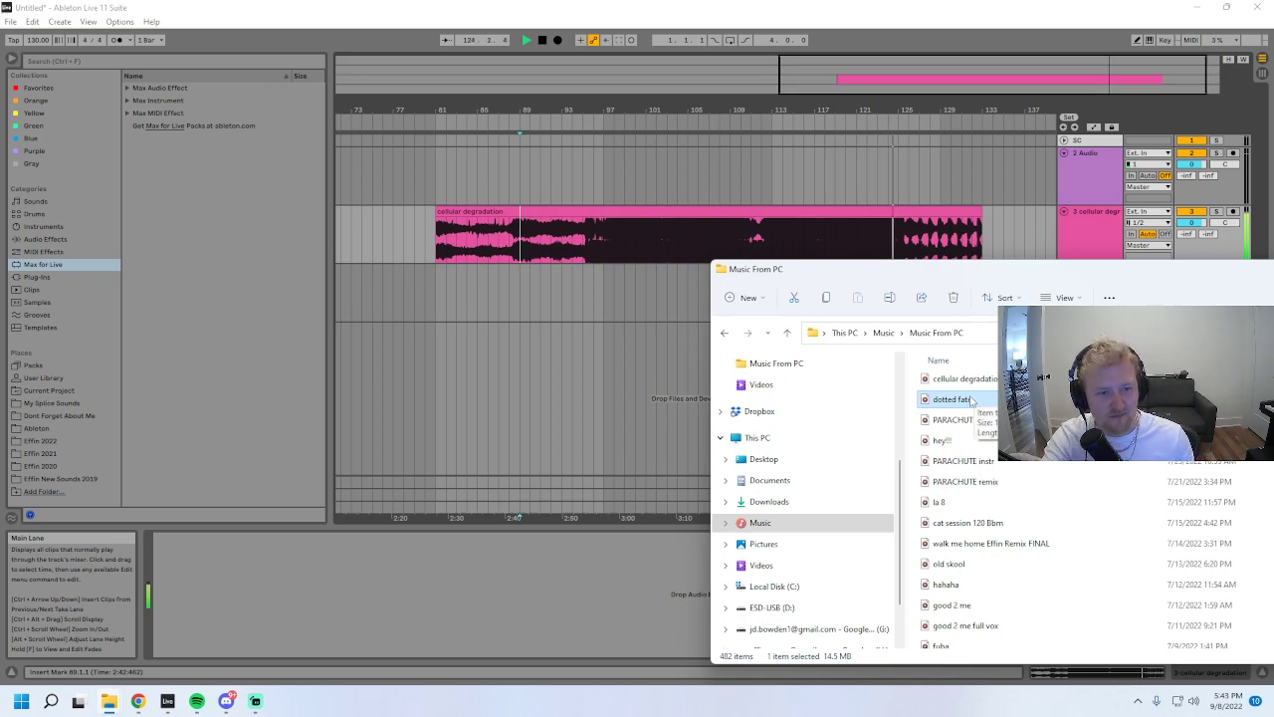
left_click(922, 214)
key("Delete")
key("space")
mouse_move(108, 705)
left_click(214, 627)
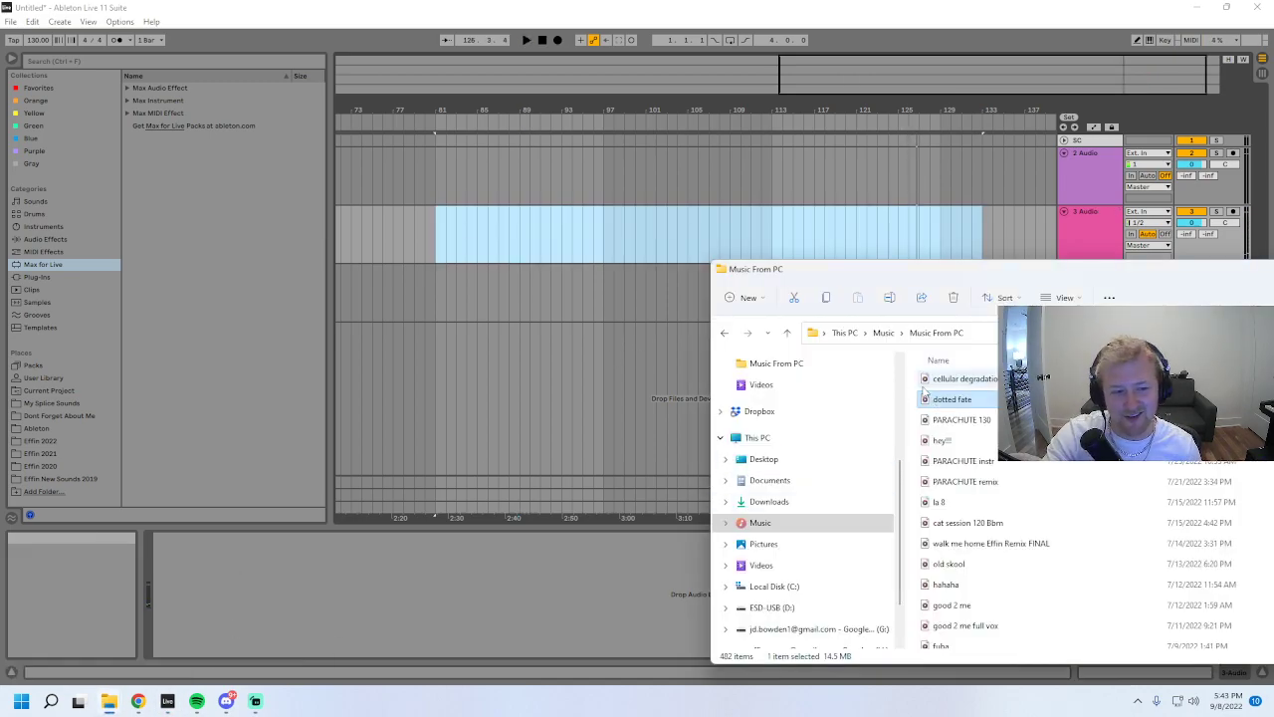
left_click_drag(964, 401, 513, 231)
left_click_drag(597, 218, 598, 219)
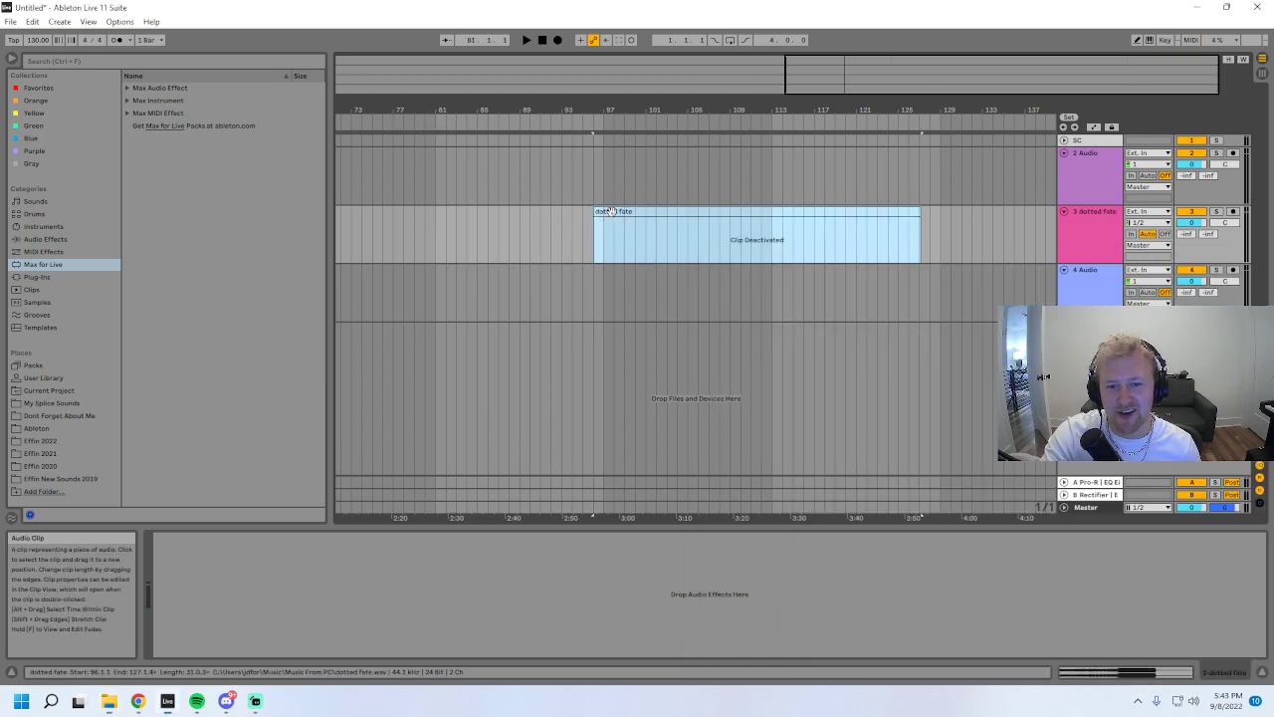
- Turn off warping for the dotted fate clip and play it from bar 109
left_click(160, 561)
mouse_move(840, 110)
left_mouse_down()
mouse_move(866, 132)
mouse_move(826, 127)
left_mouse_up()
key("space")
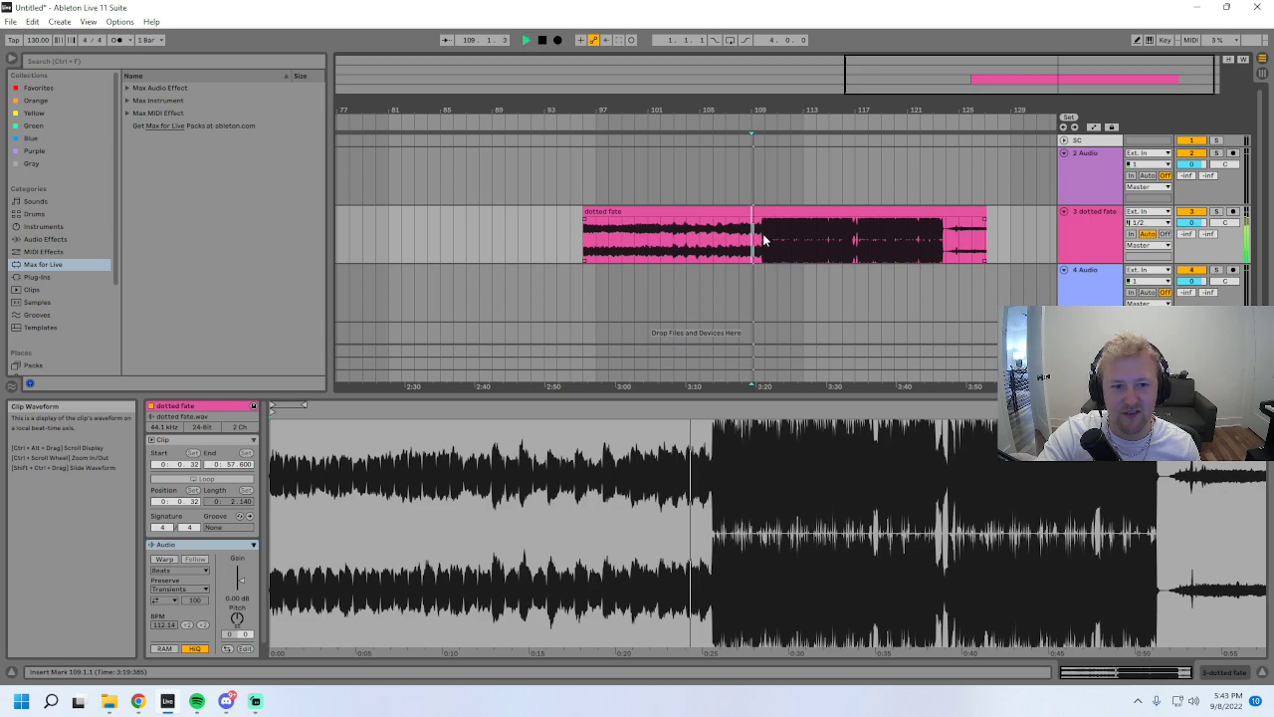
- Stop playback, delete the dotted fate clip, and add la 8 from the Music From PC folder to track 3 at bar 97
key("space")
key("Delete")
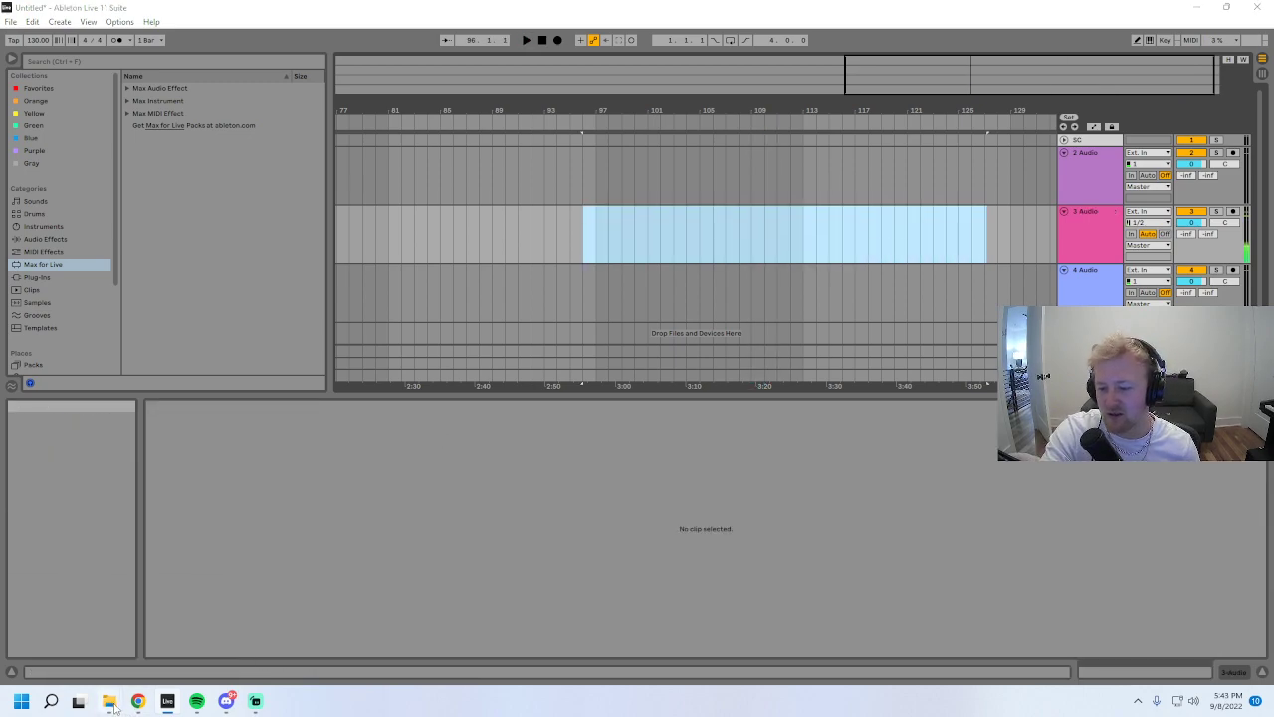
left_click(109, 701)
left_click(981, 421)
left_click(980, 445)
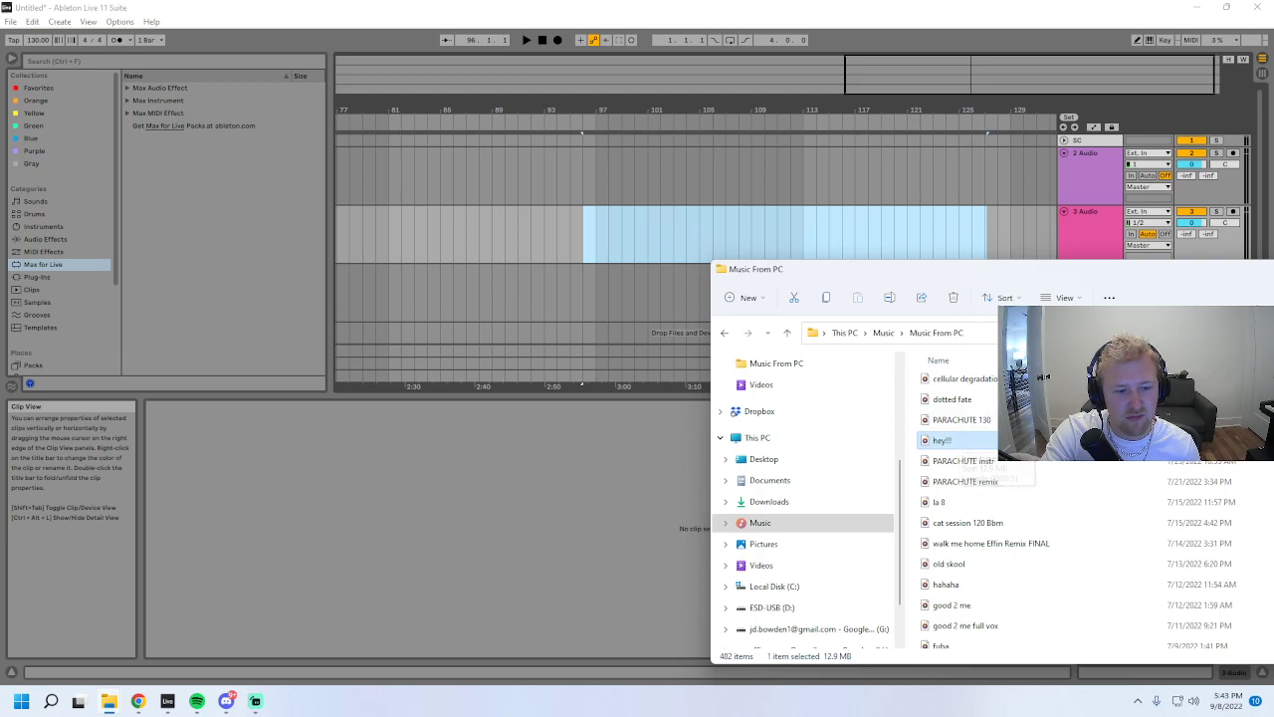
left_click(964, 504)
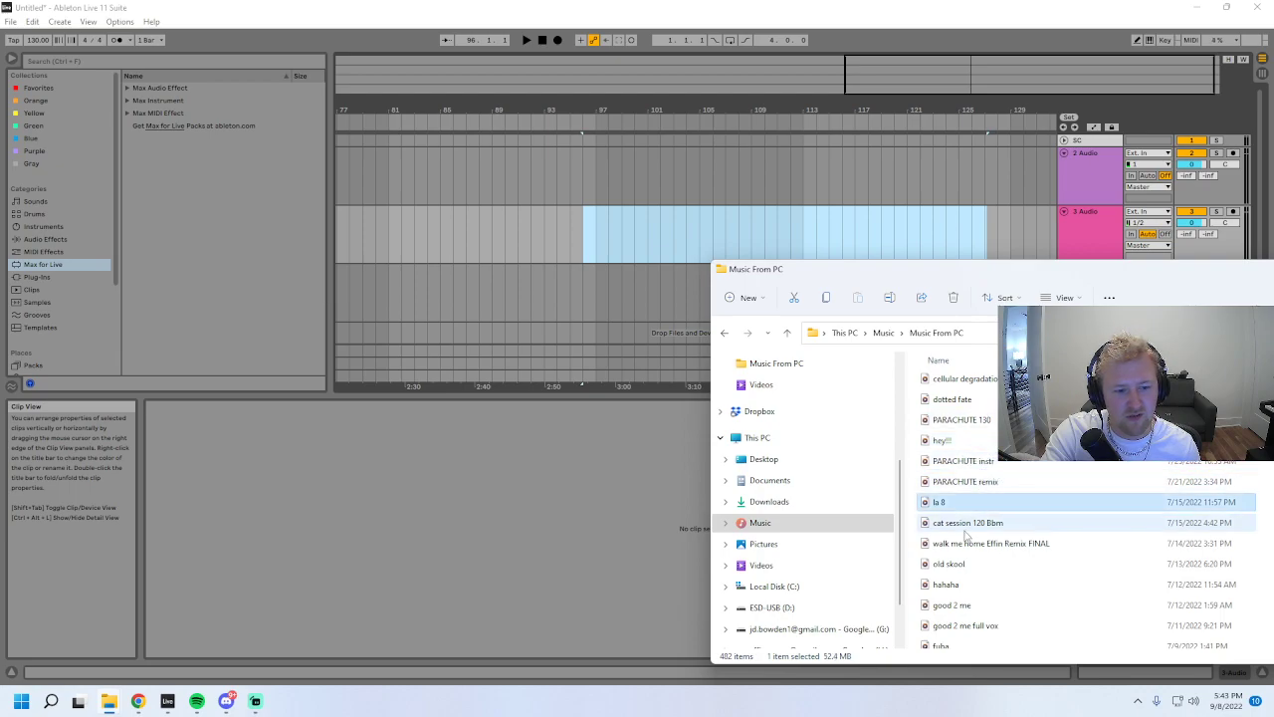
scroll(966, 538, "down", 1)
left_click_drag(947, 457, 599, 225)
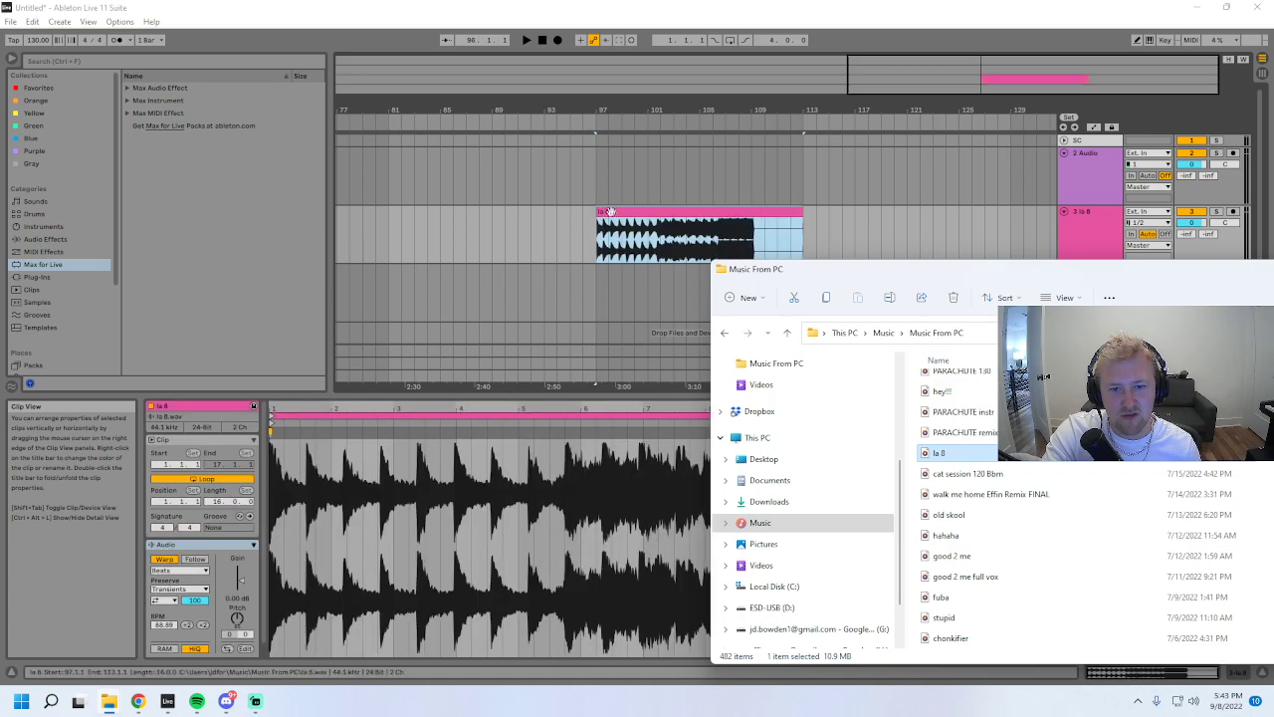
- Turn off warping for the la 8 clip and audition it from the start and around its louder section
left_click(161, 559)
key("space")
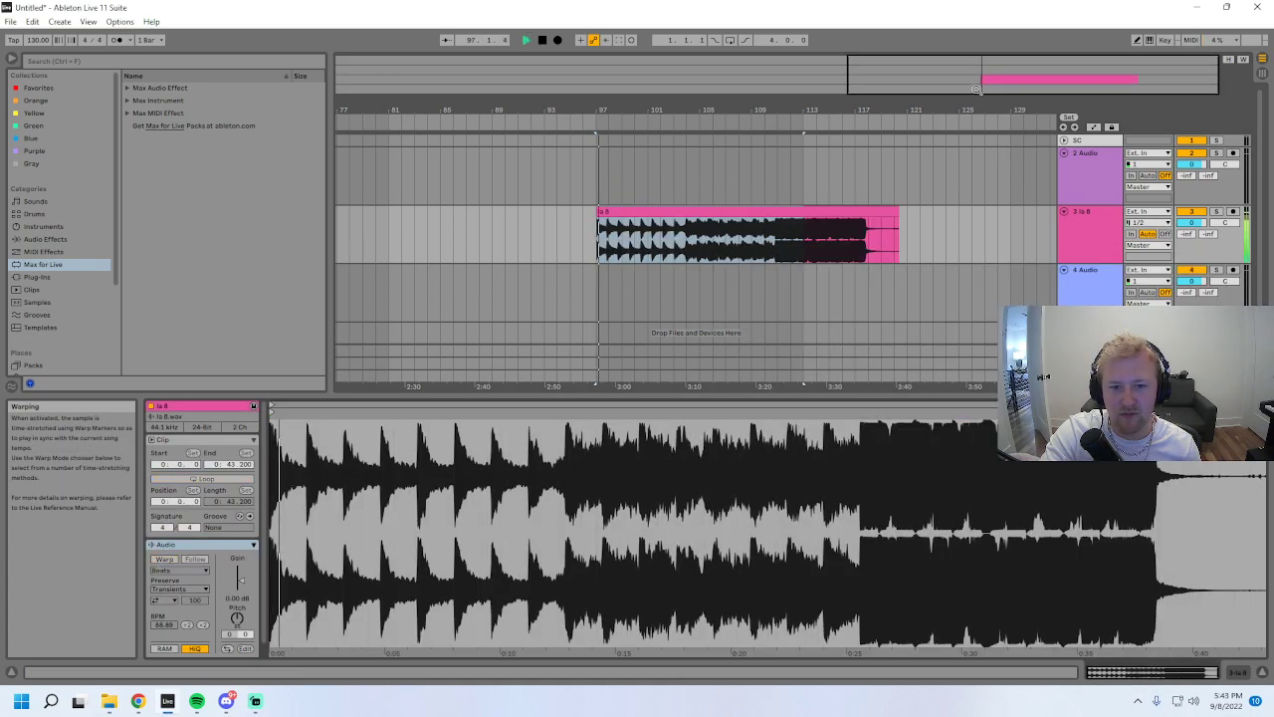
left_click_drag(961, 97, 887, 160)
left_click(832, 244)
left_click(843, 243)
key("space")
key("space")
- Delete the la 8 clip, add hahaha from the Music From PC folder to track 3 at bar 97, and play it
left_click(824, 211)
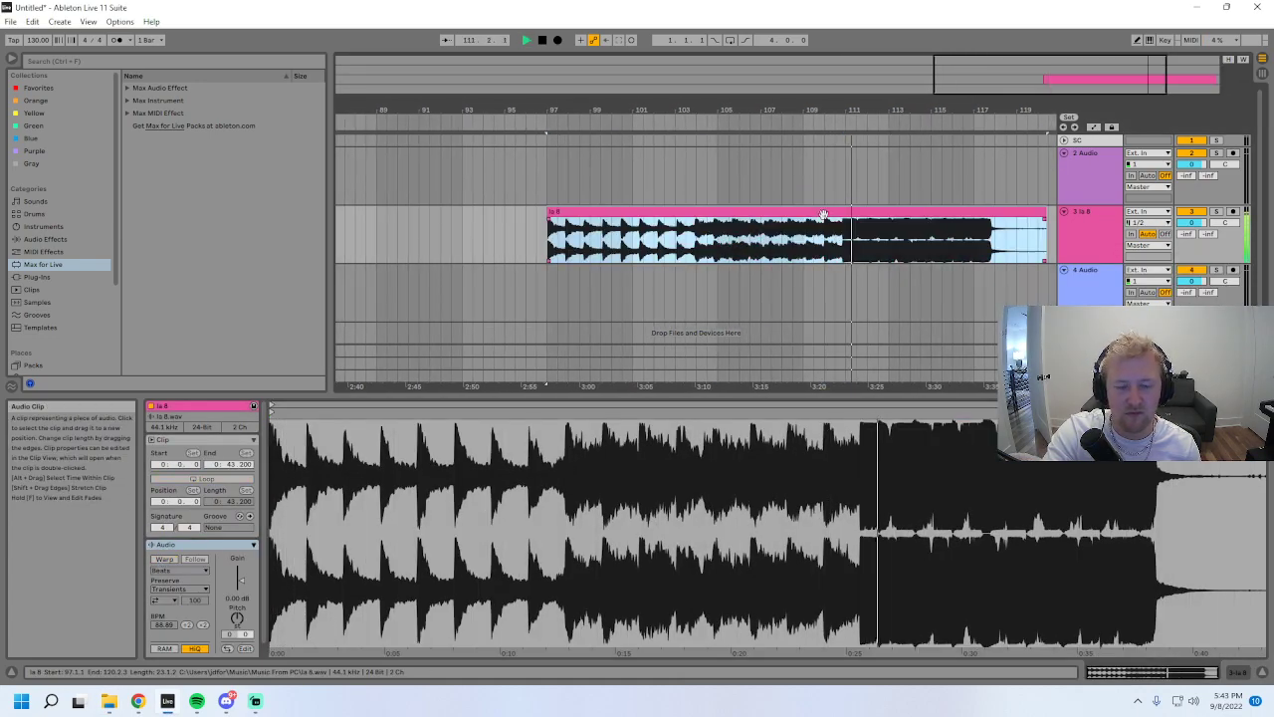
key("Delete")
key("space")
mouse_move(142, 700)
left_click(239, 665)
left_click(1007, 475)
scroll(988, 532, "down", 1)
left_click(961, 454)
left_click_drag(963, 474, 552, 228)
key("space")
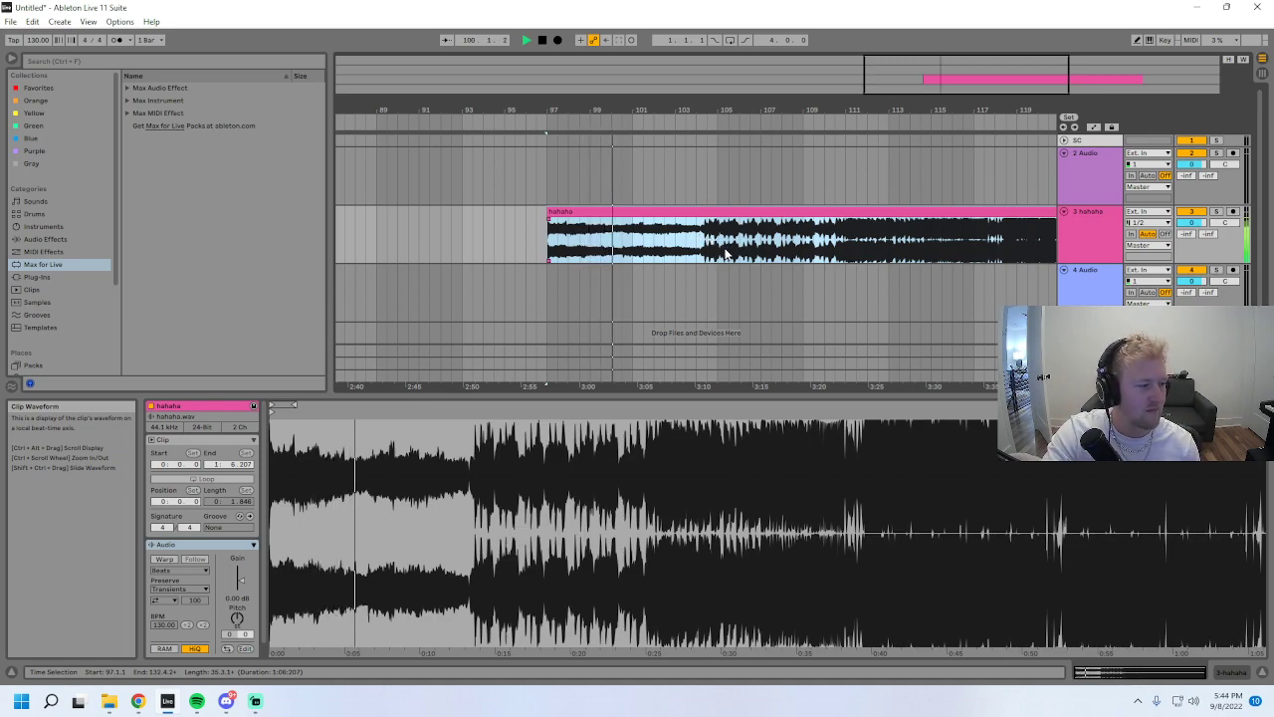
- Audition the hahaha clip from bars 104, 110 and 115, with track 3's device view open
left_click(701, 240)
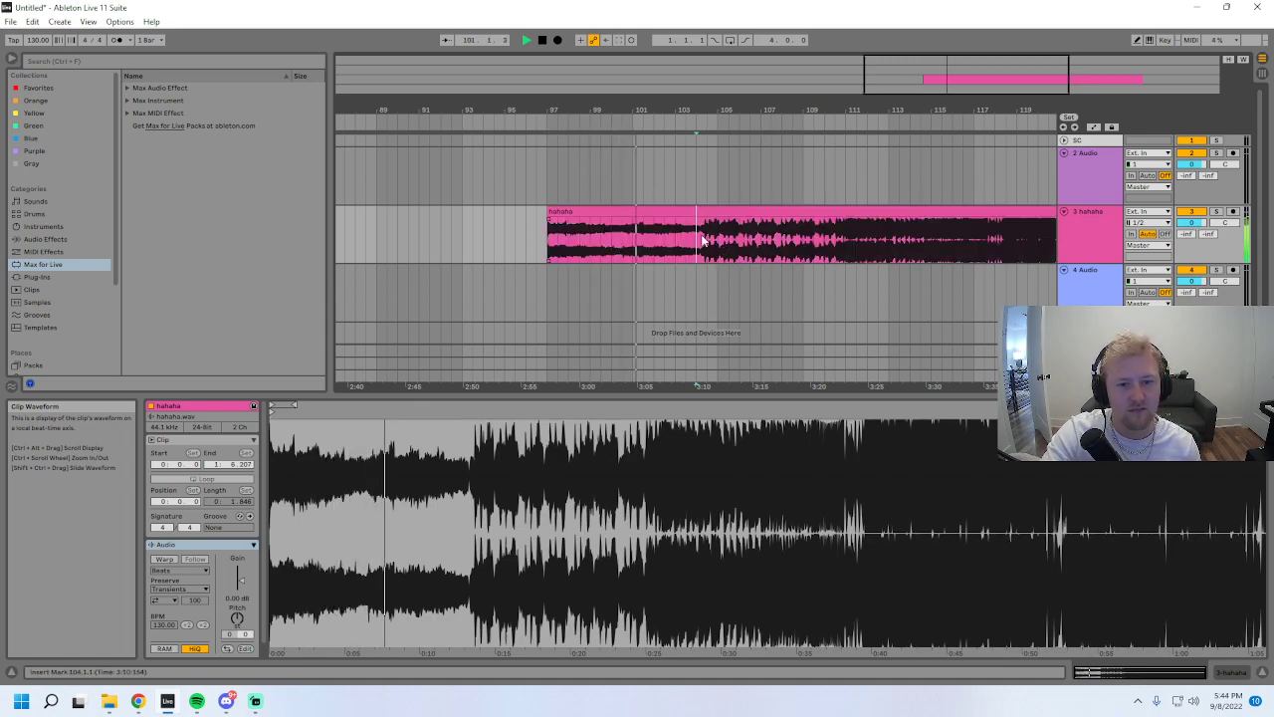
key("space")
key("space")
left_click_drag(1035, 83, 1045, 110)
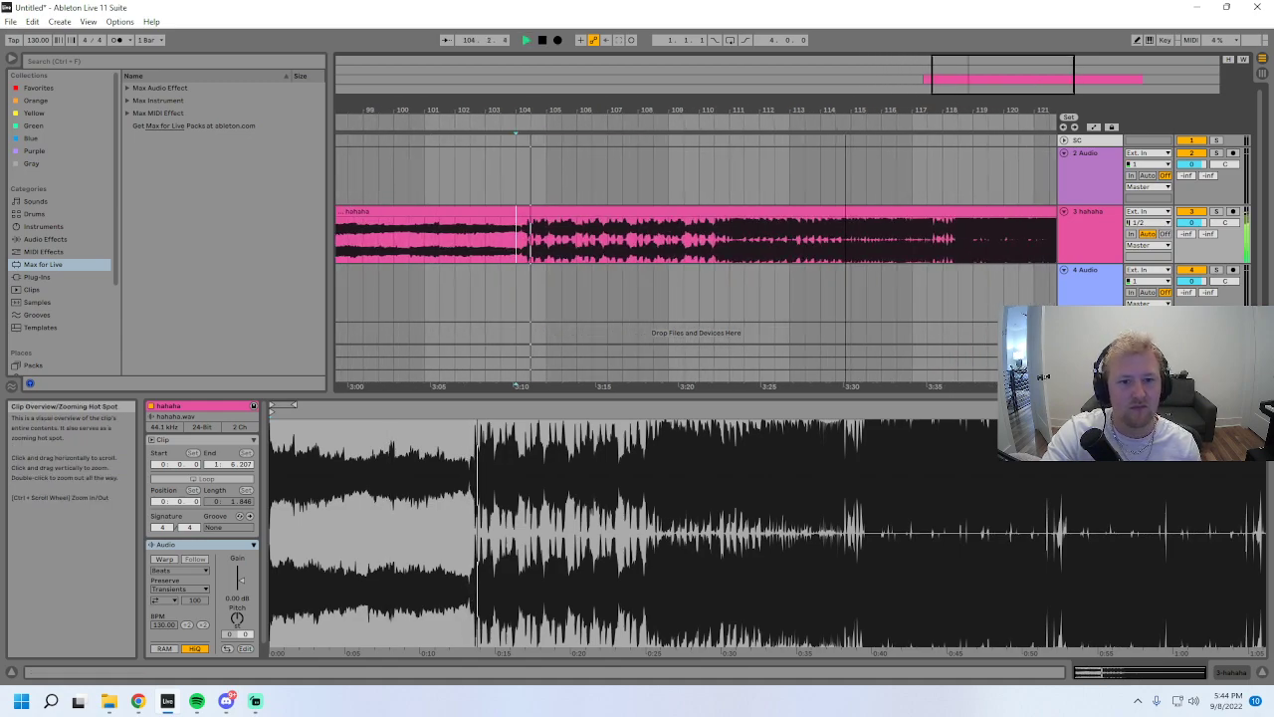
left_click(700, 242)
key("space")
key("space")
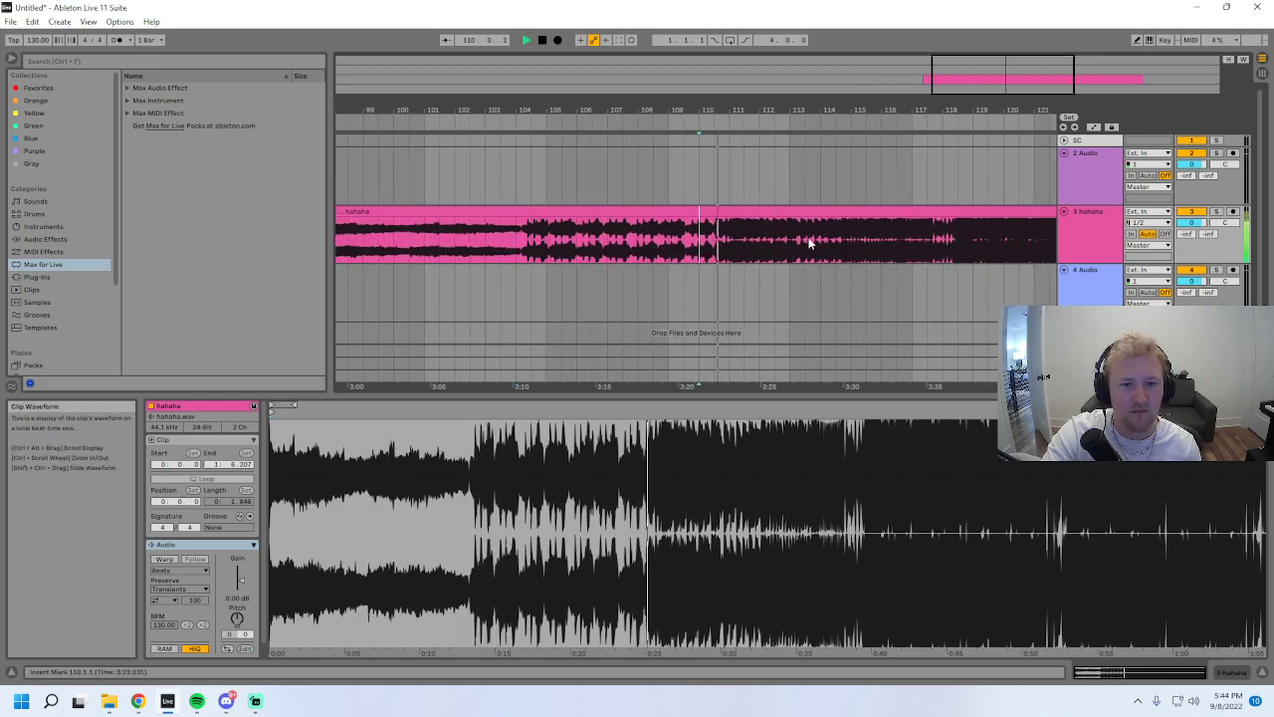
left_click(856, 241)
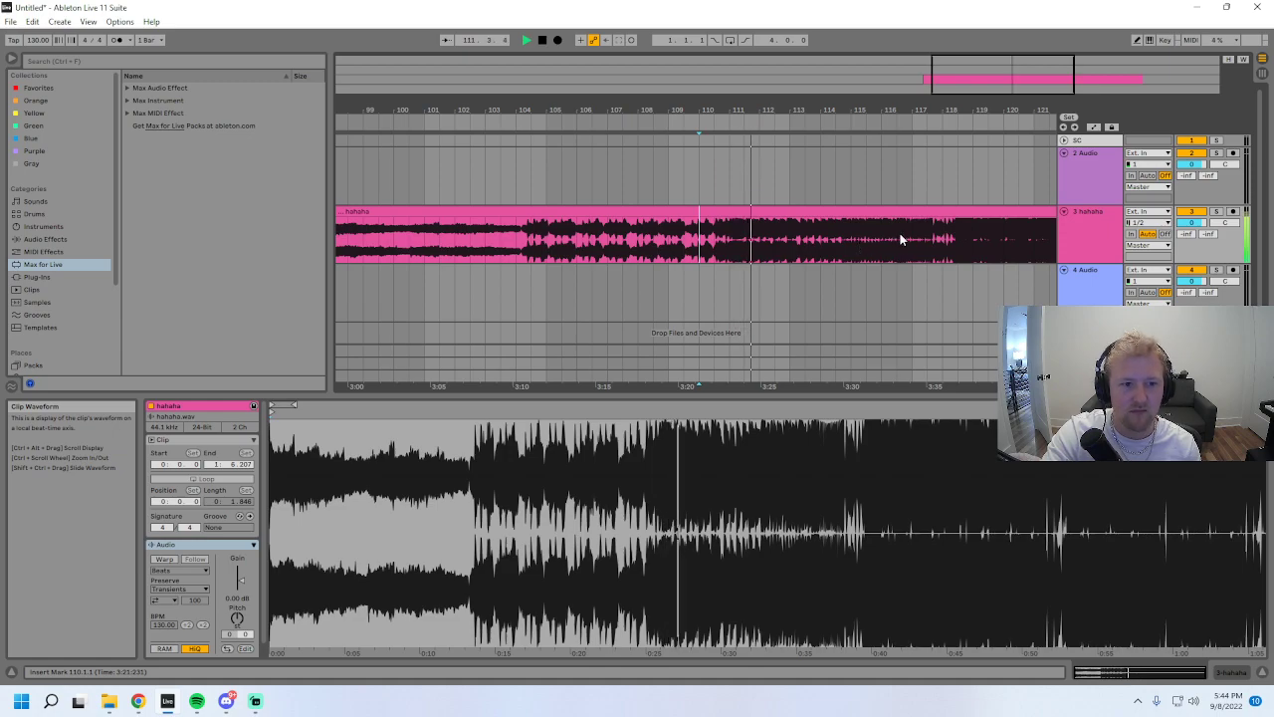
key("space")
mouse_move(1036, 79)
left_mouse_down()
mouse_move(1040, 105)
mouse_move(1046, 49)
left_mouse_up()
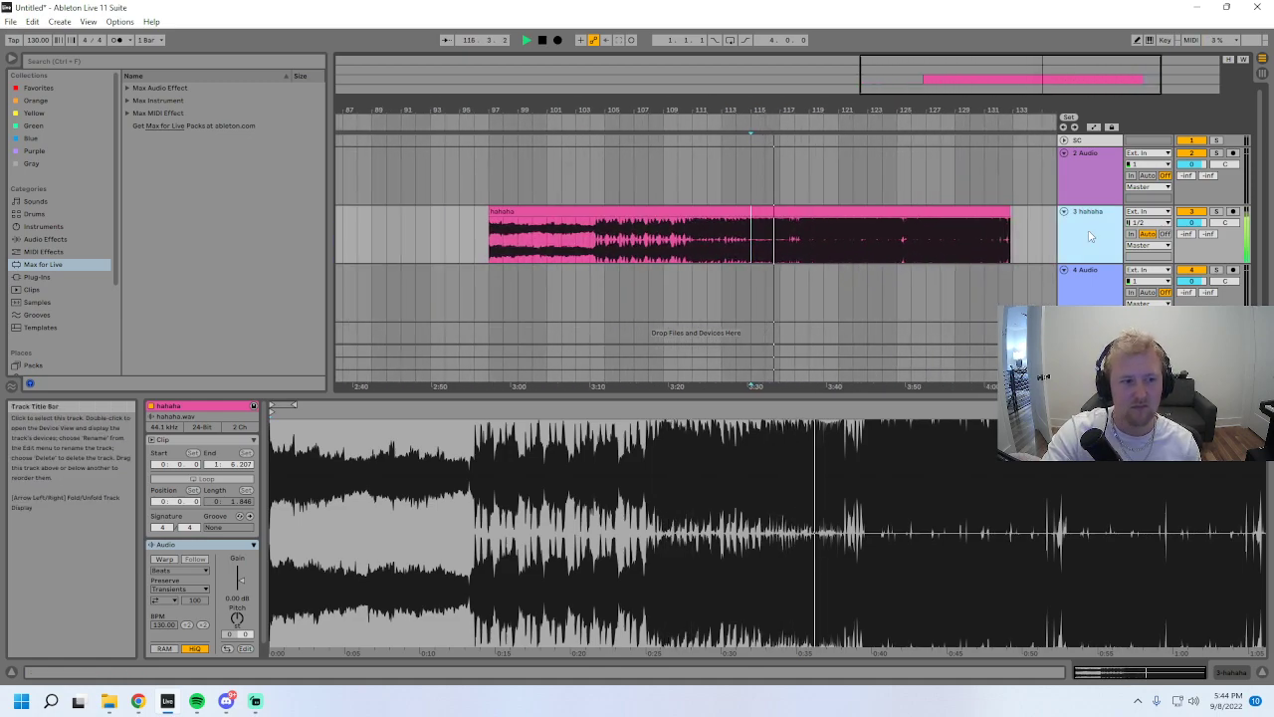
left_click(1089, 229)
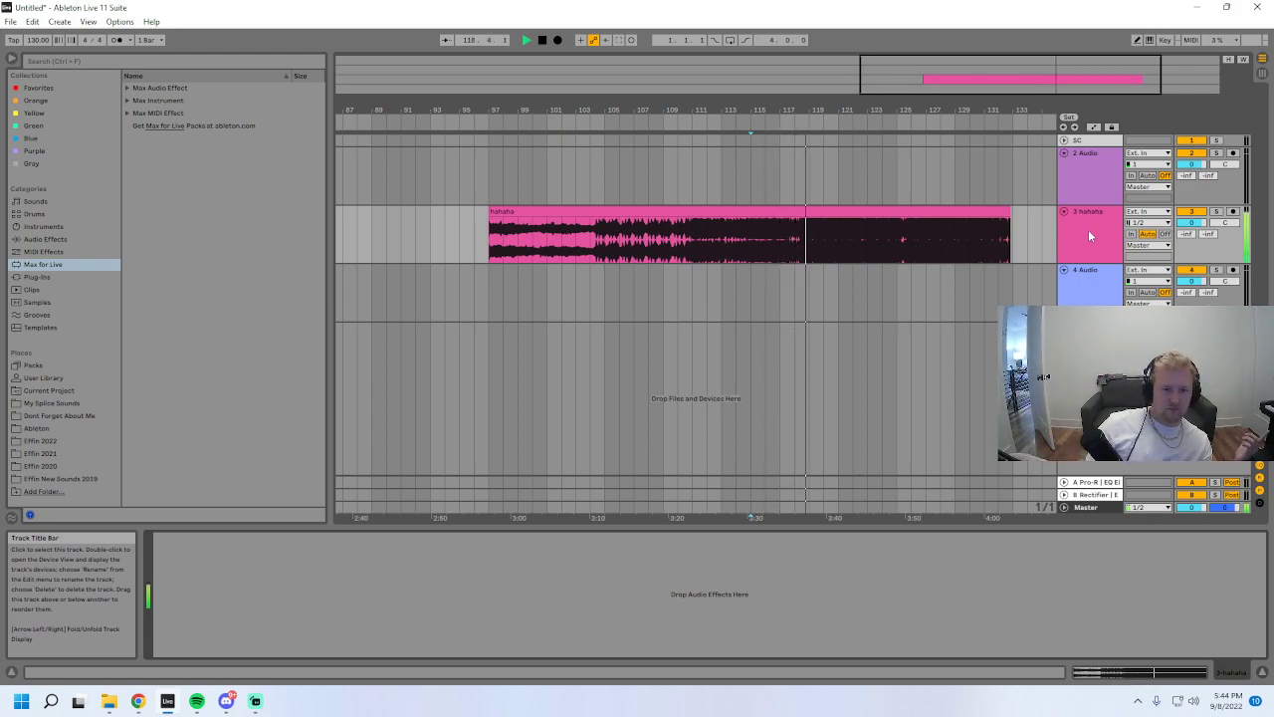
- Replace the hahaha clip on track 3 with good 2 me from the Music From PC folder at bar 97 and stop playback
mouse_move(109, 701)
left_click(192, 659)
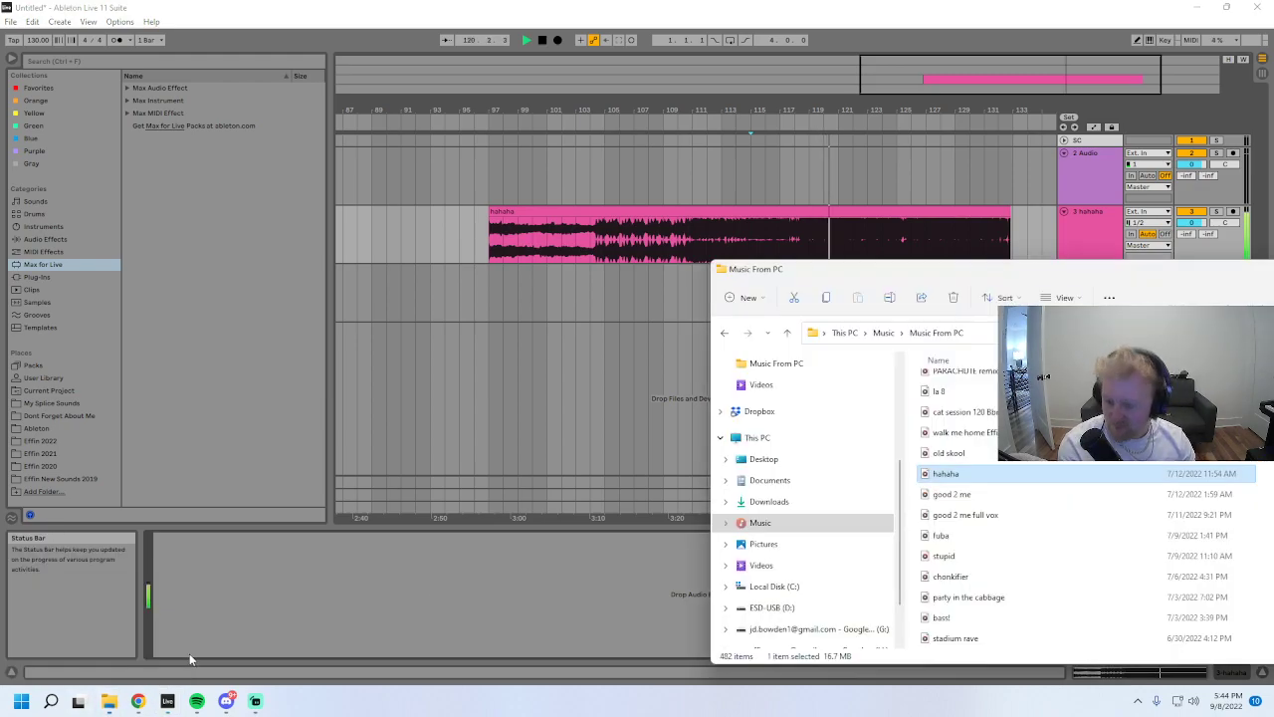
left_click(1016, 496)
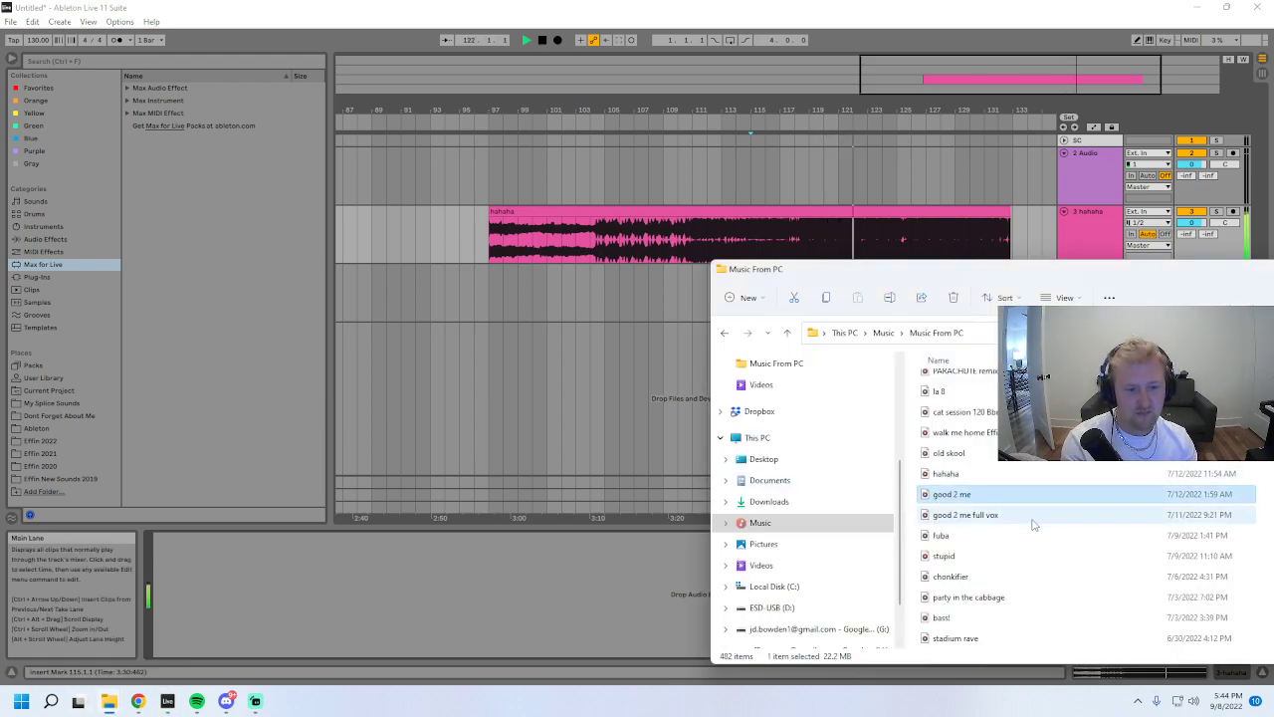
scroll(1021, 511, "down", 1)
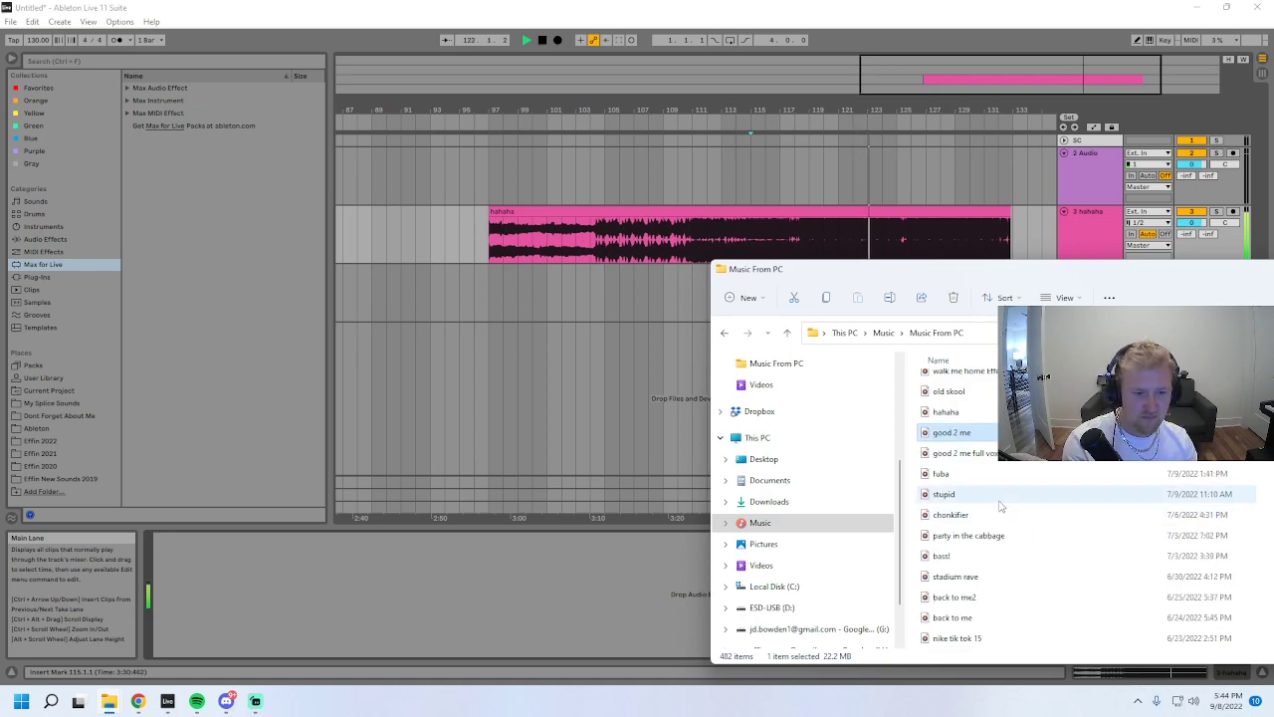
left_click_drag(1029, 271, 1143, 272)
left_click_drag(1058, 450, 490, 239)
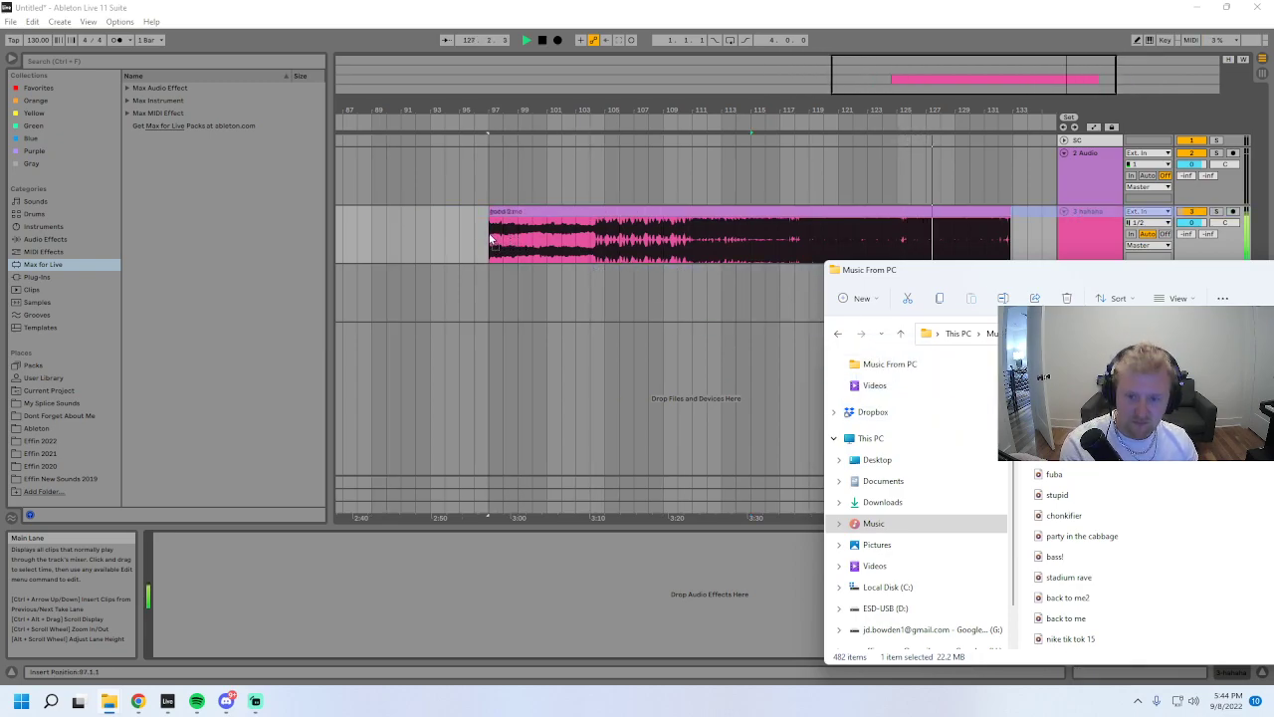
left_click_drag(489, 239, 490, 239)
key("space")
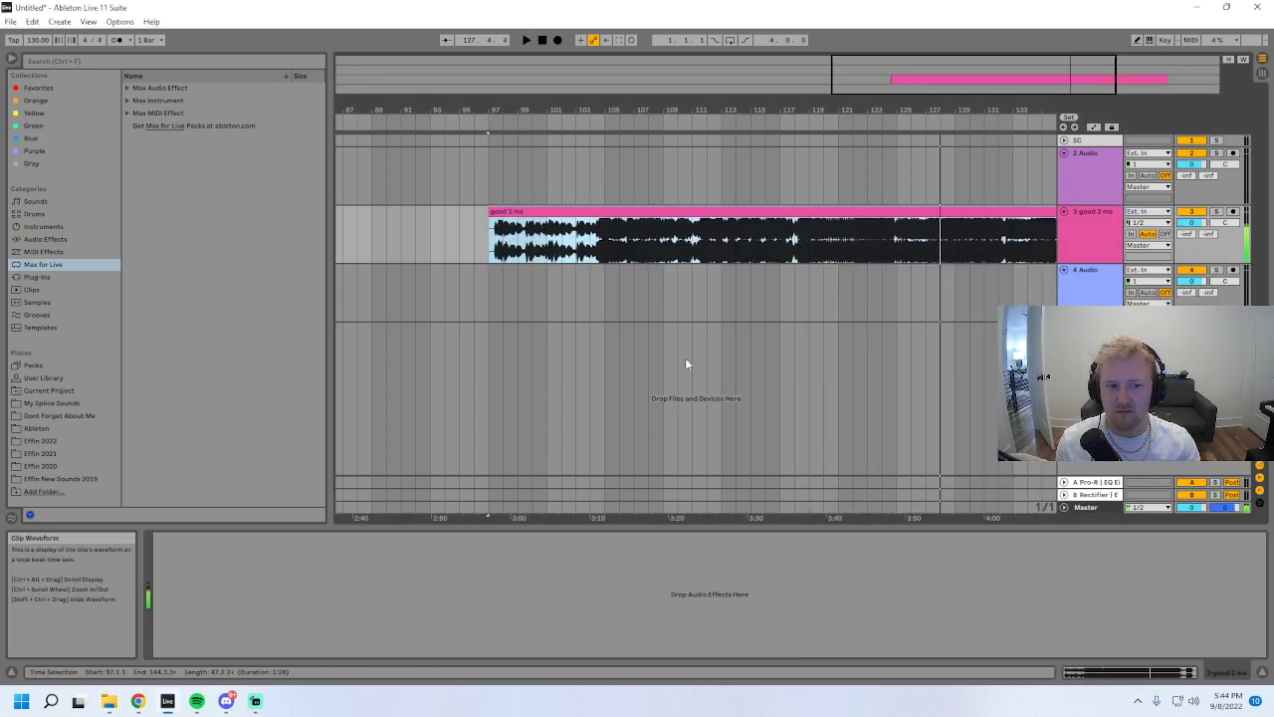
- Turn off warping for the good 2 me clip on track 3 and play it from bar 97
double_click(638, 211)
left_click(164, 559)
key("space")
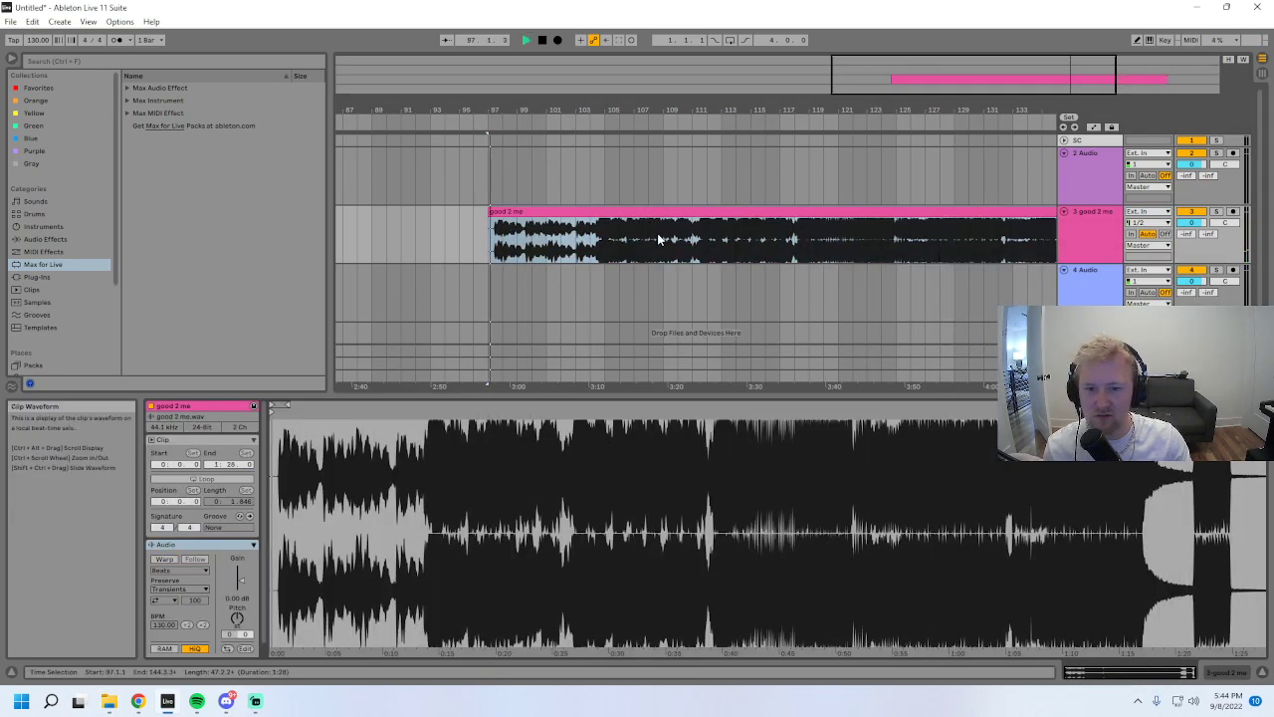
- Audition the good 2 me clip from the start of its louder section and several later points up to bar 125
left_click(596, 244)
key("space")
left_click(727, 252)
key("space")
key("space")
left_click(795, 238)
key("space")
key("space")
left_click(902, 237)
key("space")
key("space")
- Replace the good 2 me clip on track 3 with fuba from the Music From PC folder at bar 96
scroll(872, 212, "up", 2)
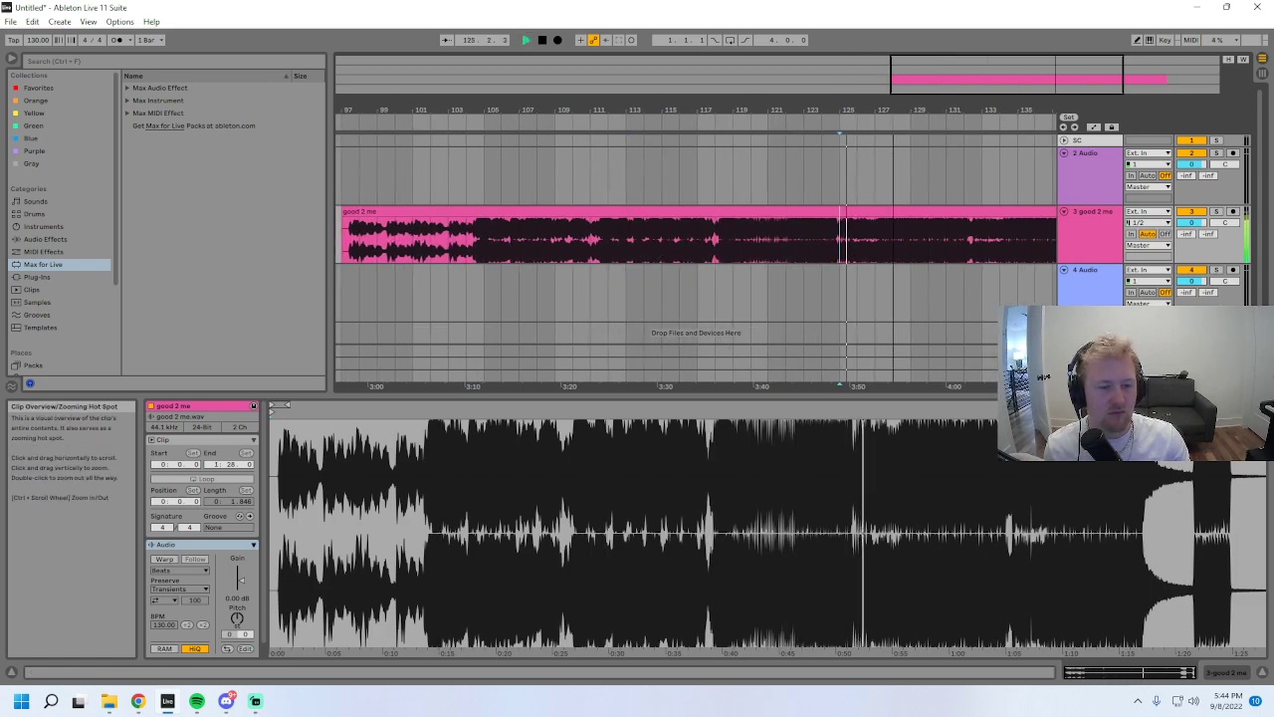
scroll(873, 212, "down", 4)
left_click(873, 213)
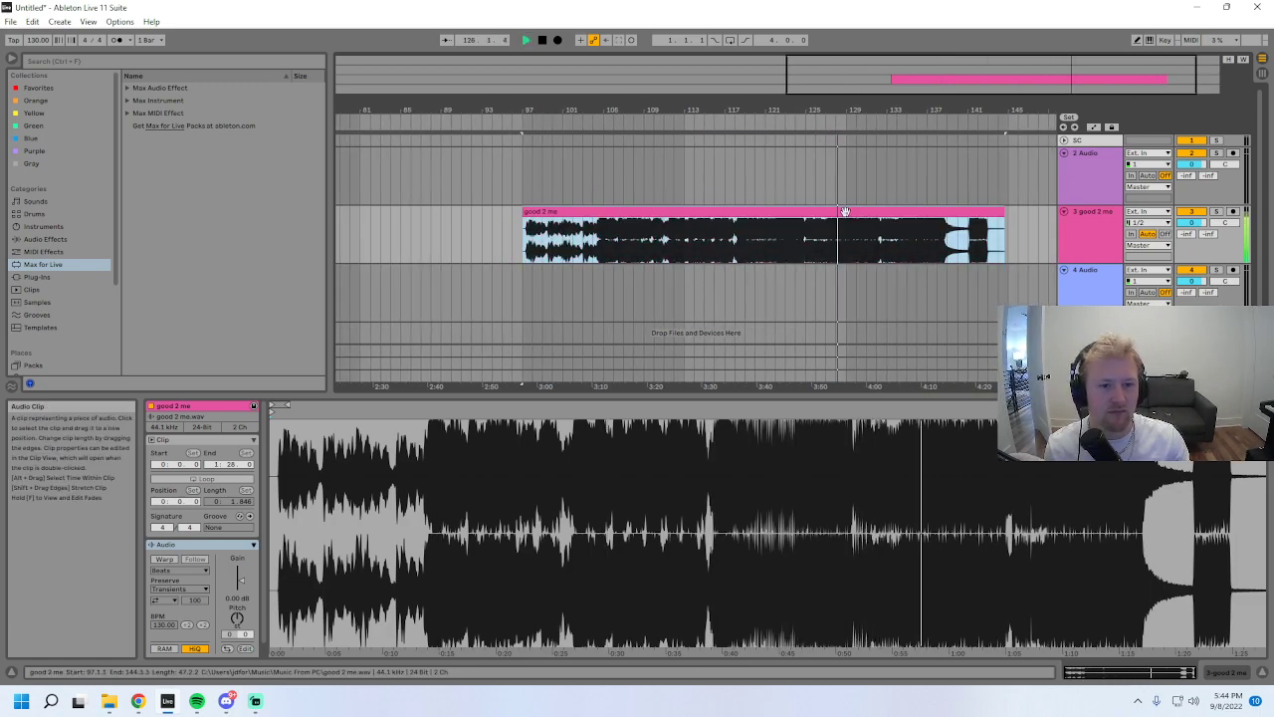
key("space")
key("Delete")
mouse_move(109, 701)
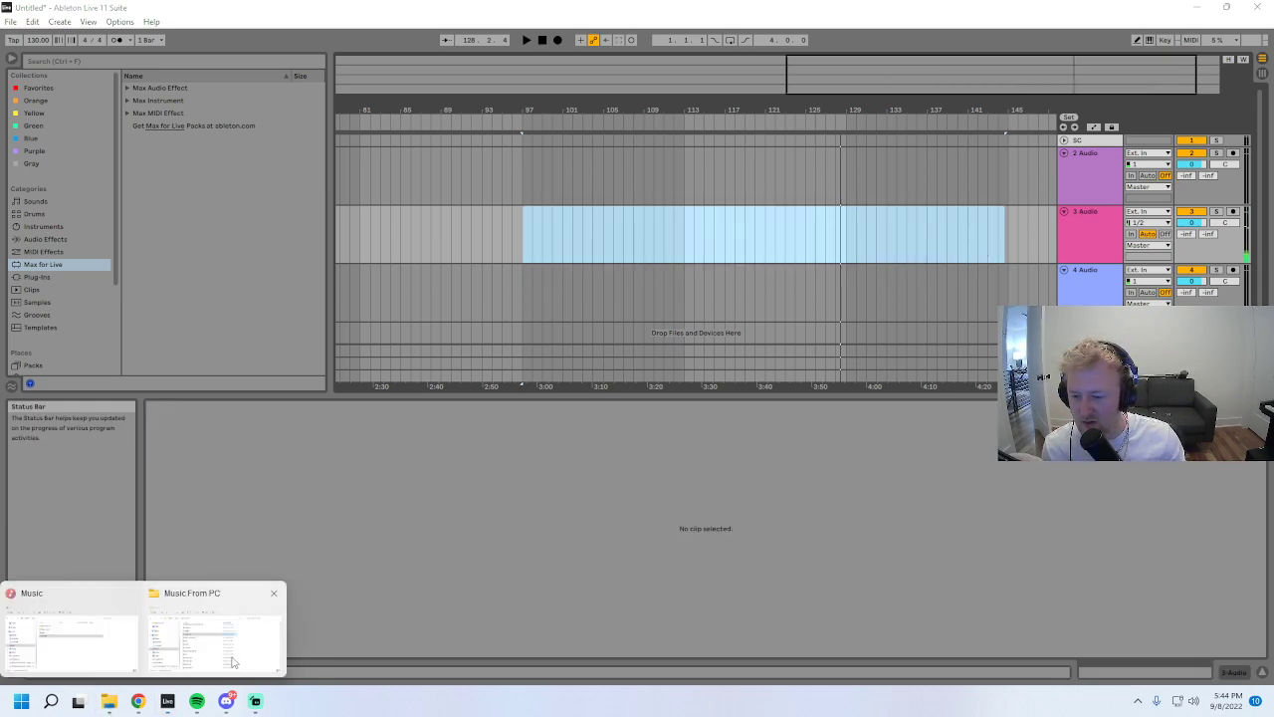
left_click(214, 627)
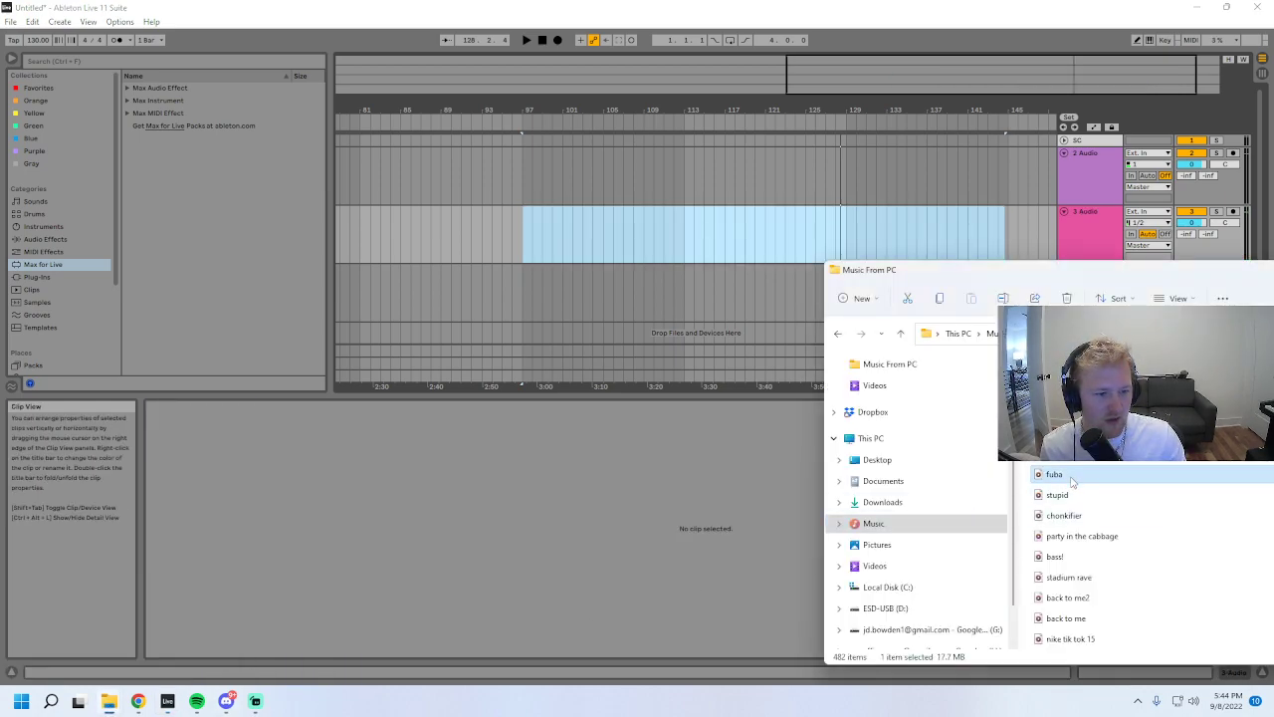
left_click_drag(1072, 482, 557, 229)
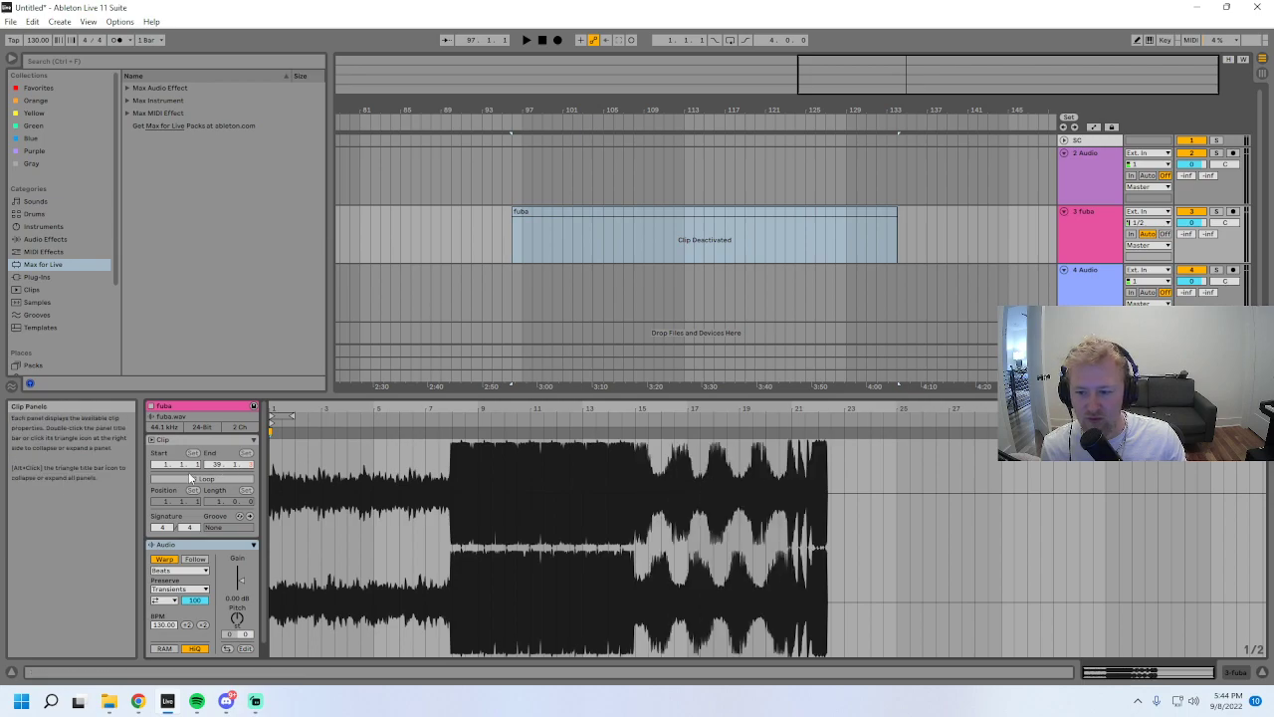
- Turn off warping for the fuba clip and audition it from bars 103, 102 and 116
left_click(568, 261)
key("space")
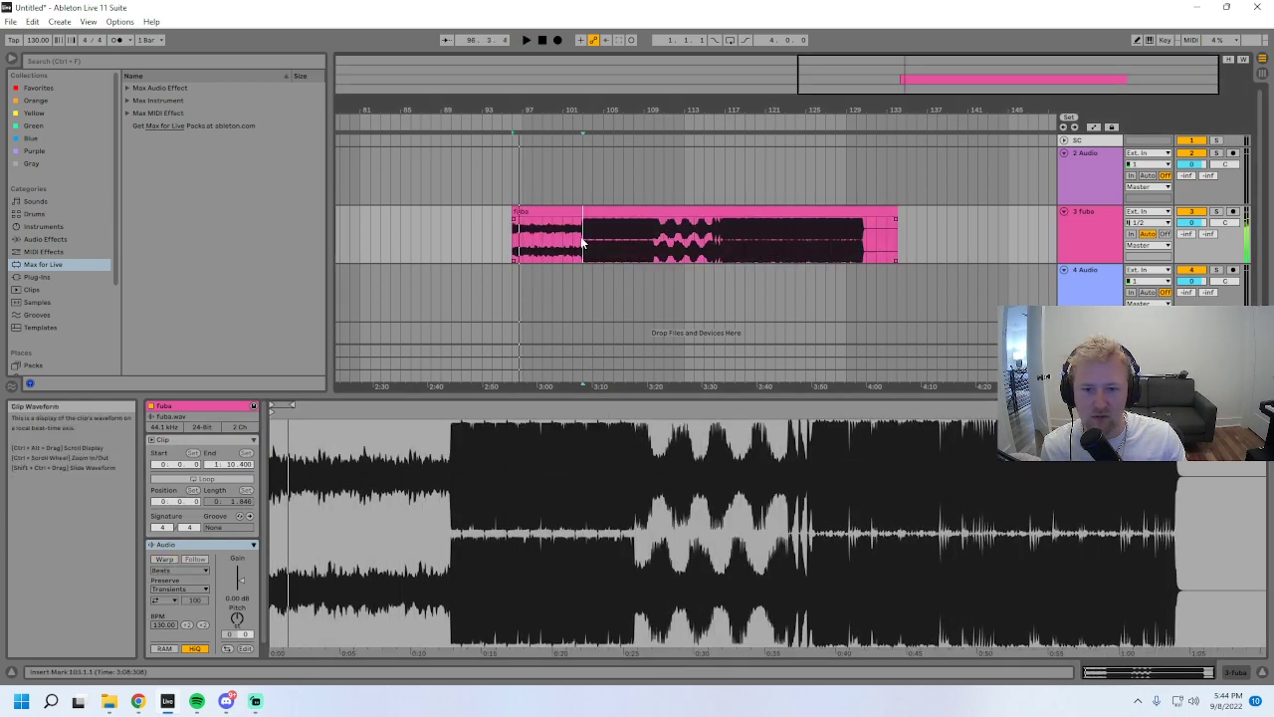
left_click_drag(918, 82, 918, 124)
left_click(591, 246)
key("space")
key("space")
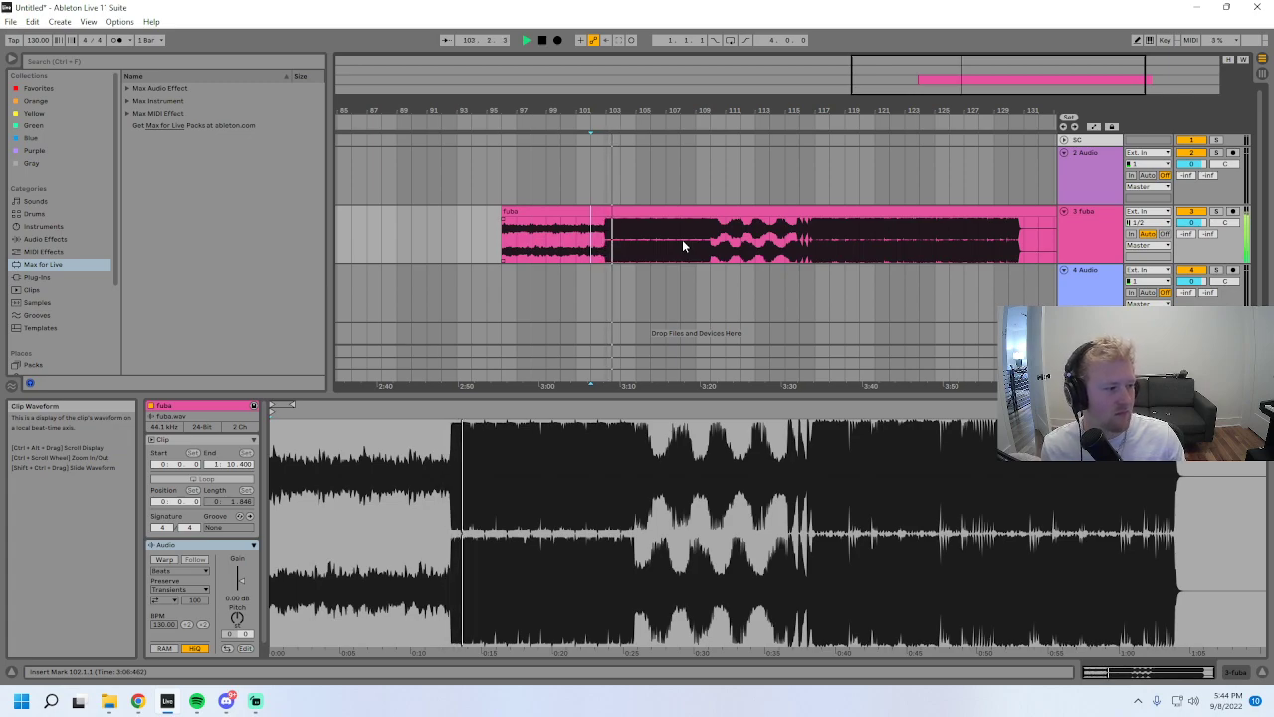
left_click(812, 240)
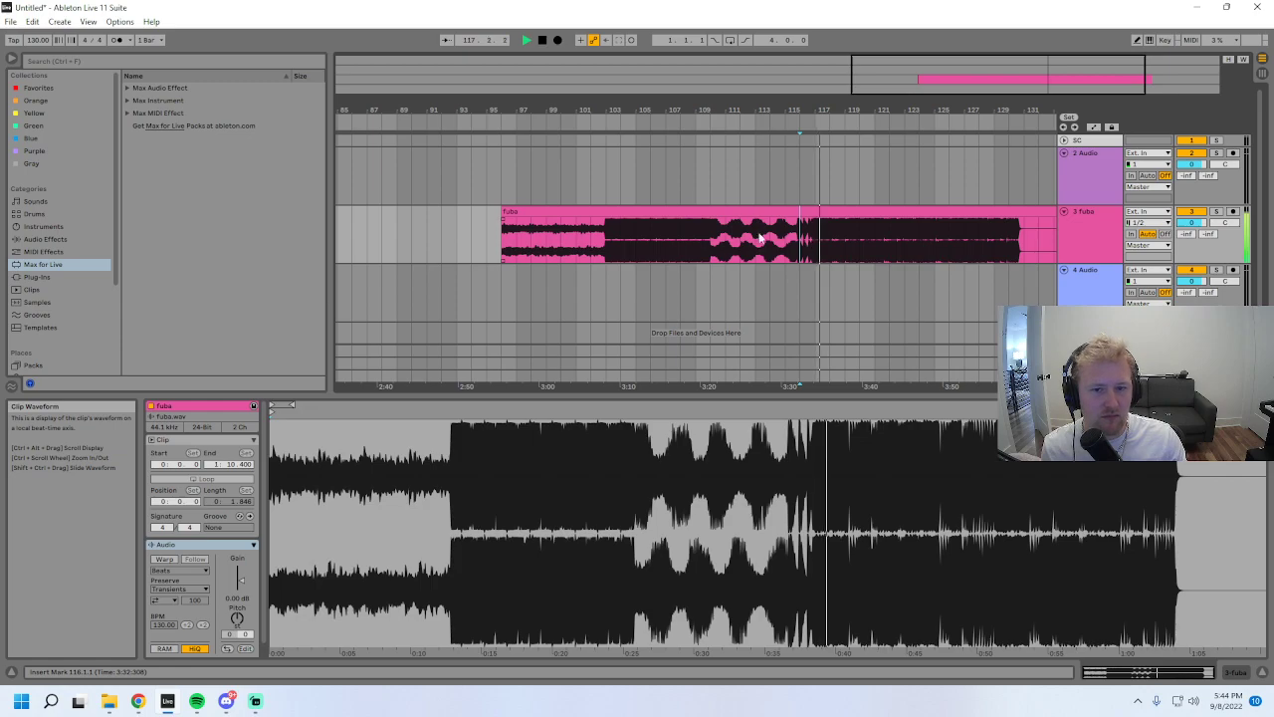
- Replace the fuba clip on track 3 with stupid from the Music From PC folder at bar 96
left_click(514, 211)
key("minus")
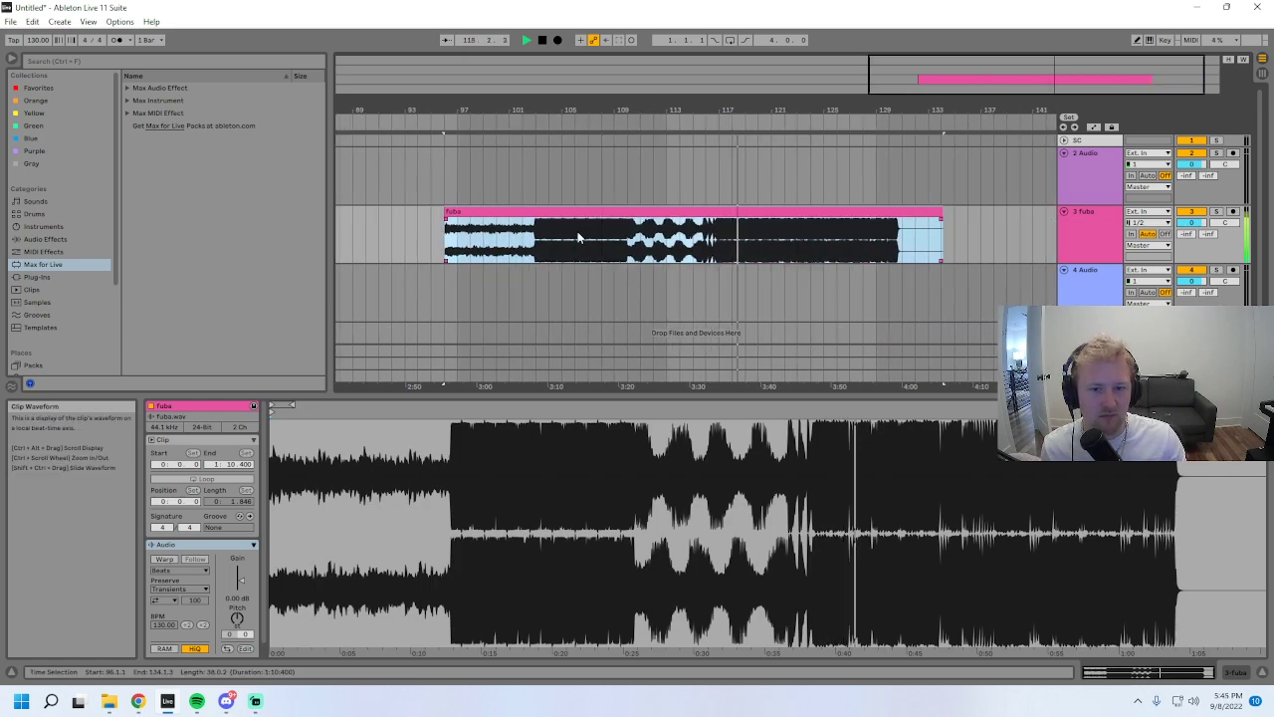
key("Delete")
mouse_move(109, 701)
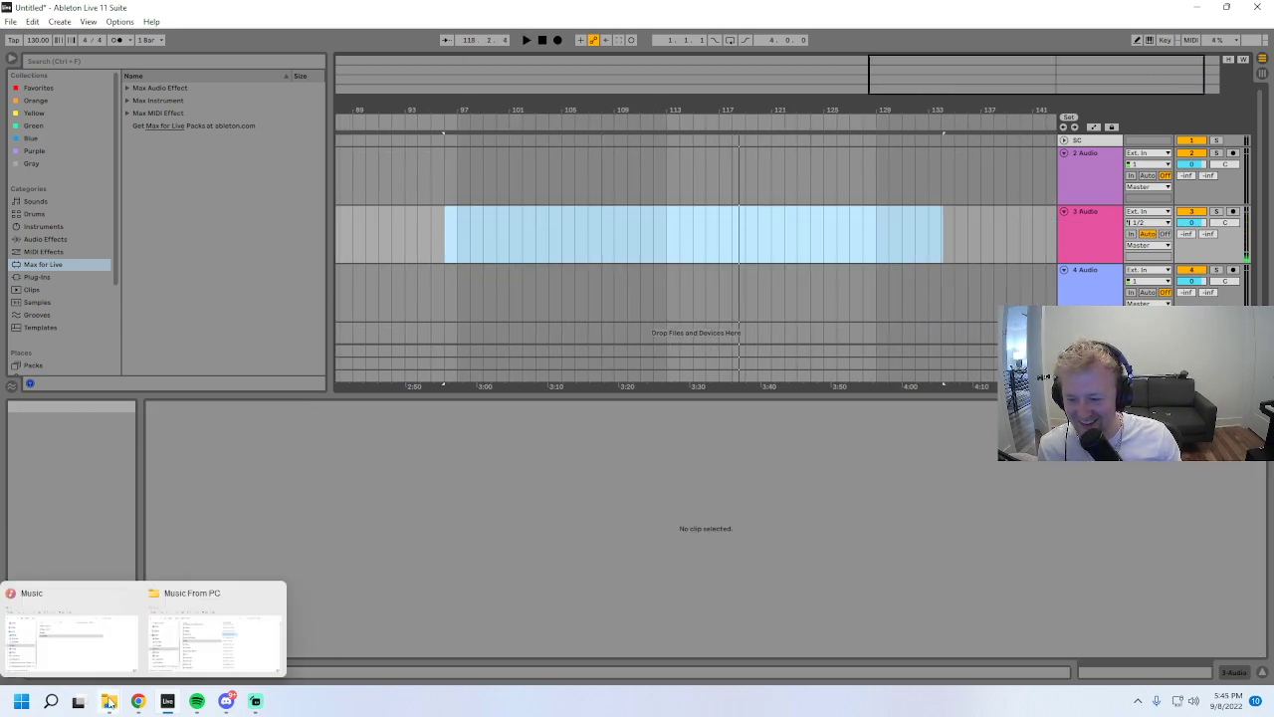
left_click(216, 631)
left_click(1083, 517)
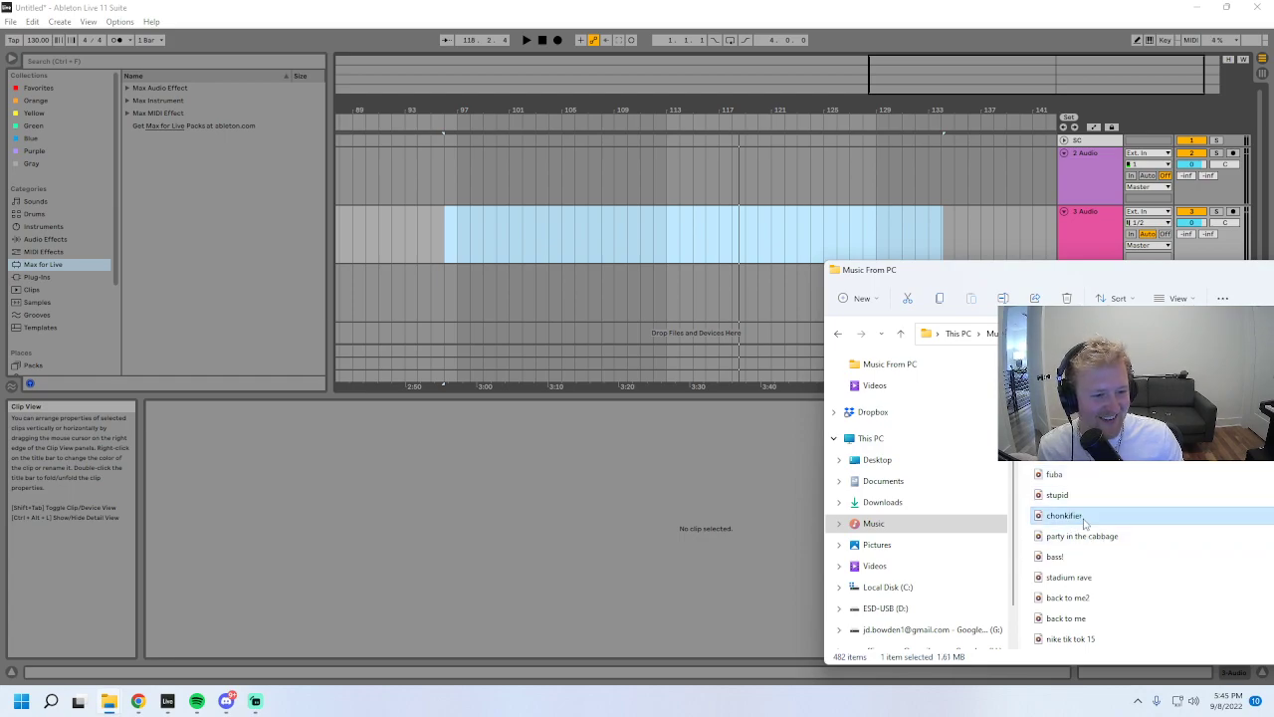
left_click_drag(1079, 498, 447, 235)
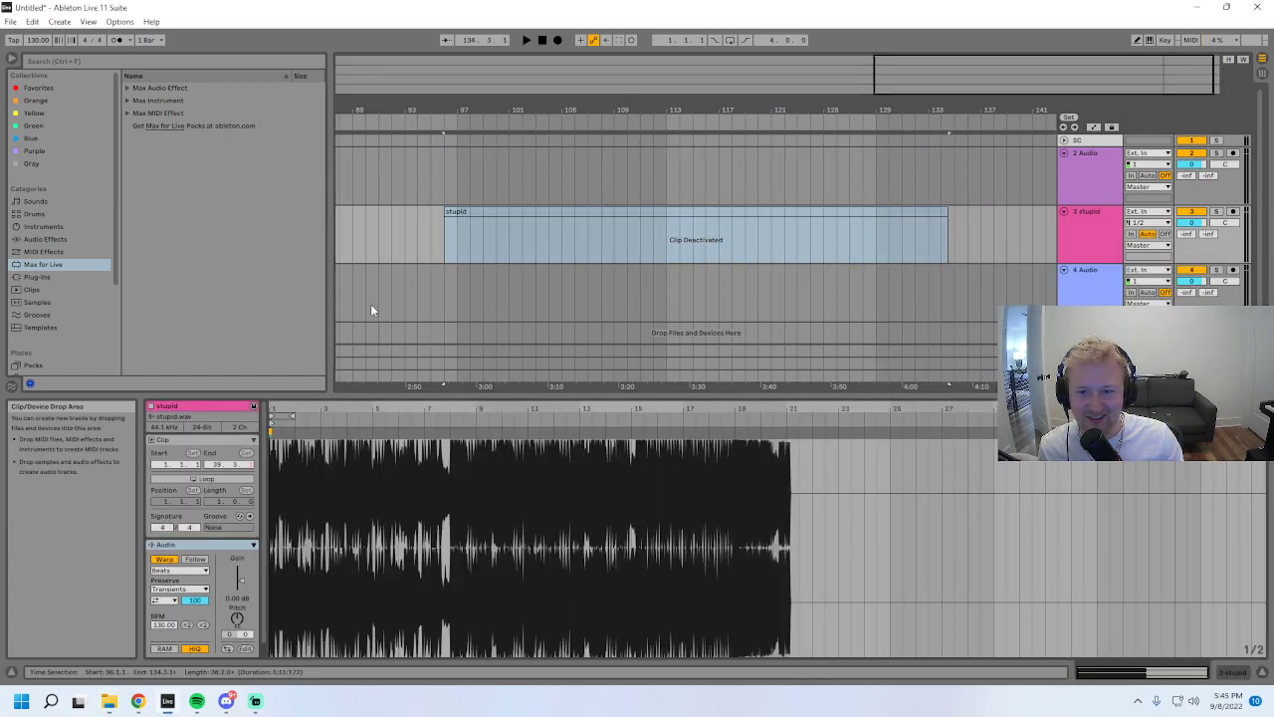
- Turn off warping for the stupid clip and audition it from several points, including bars 103 and 115
left_click(164, 559)
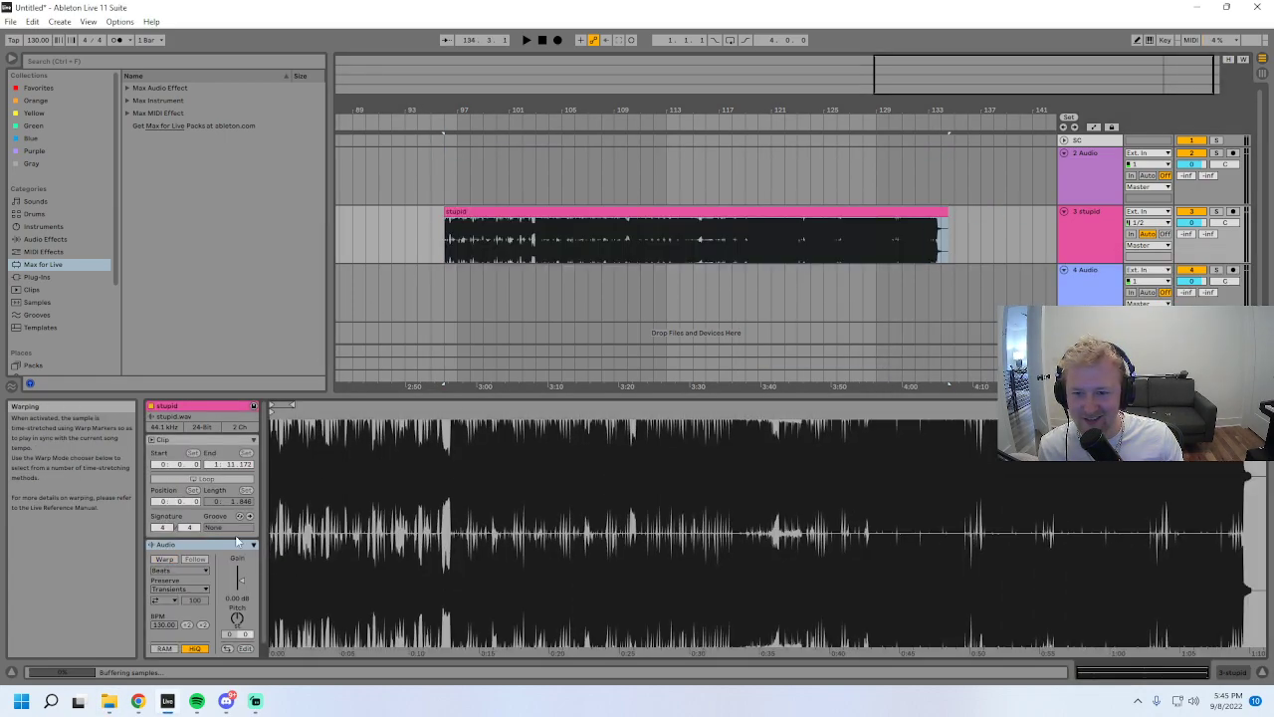
left_click(533, 244)
key("space")
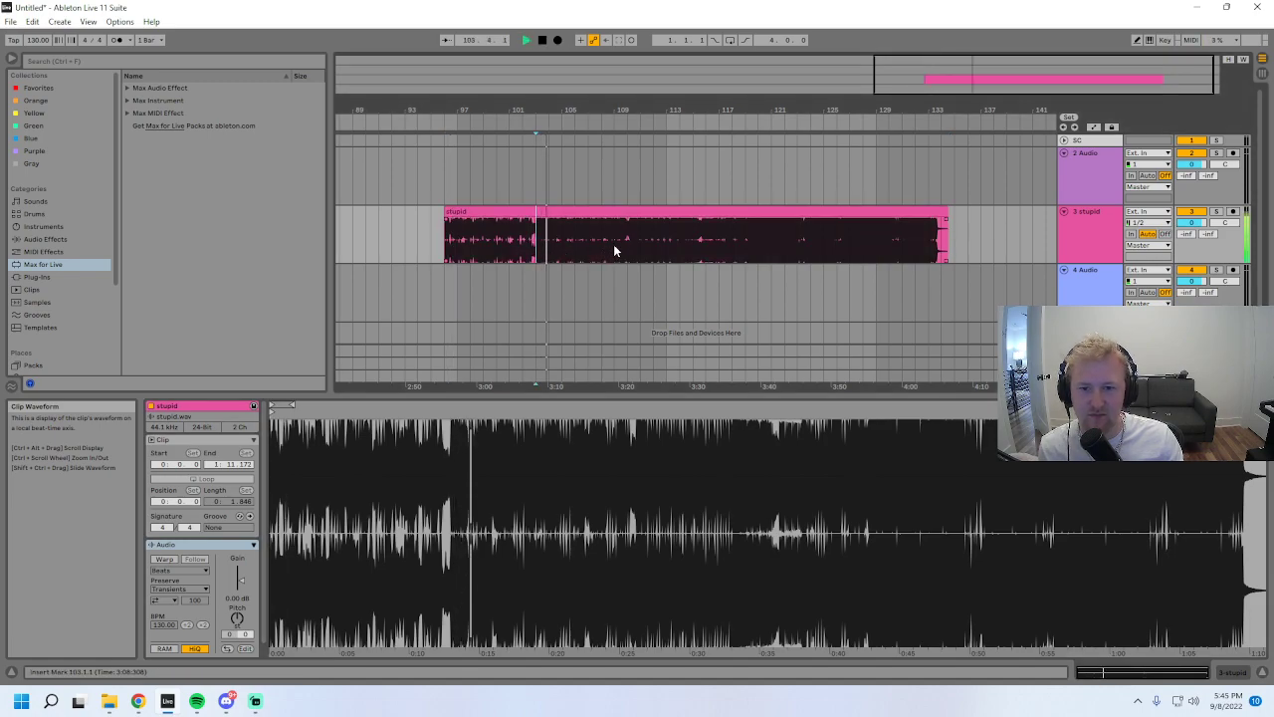
left_click_drag(936, 114, 687, 265)
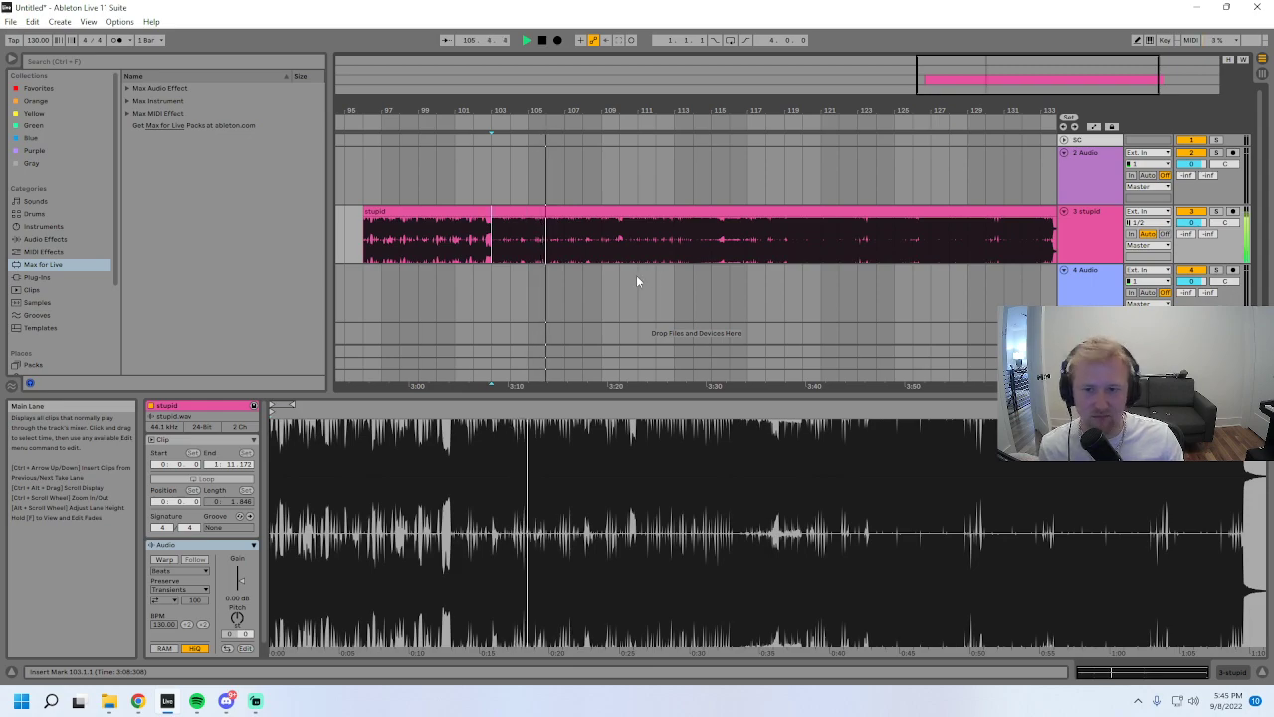
left_click(626, 245)
left_click(717, 246)
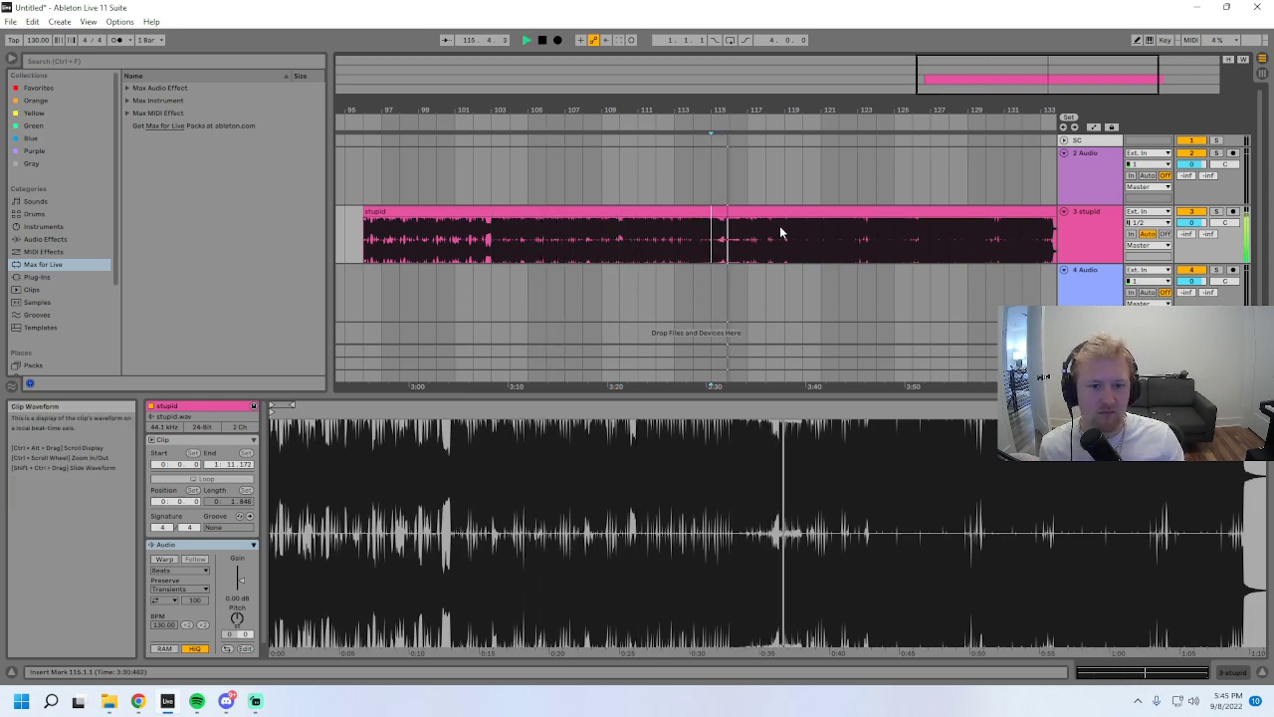
left_click_drag(966, 106, 1070, 675)
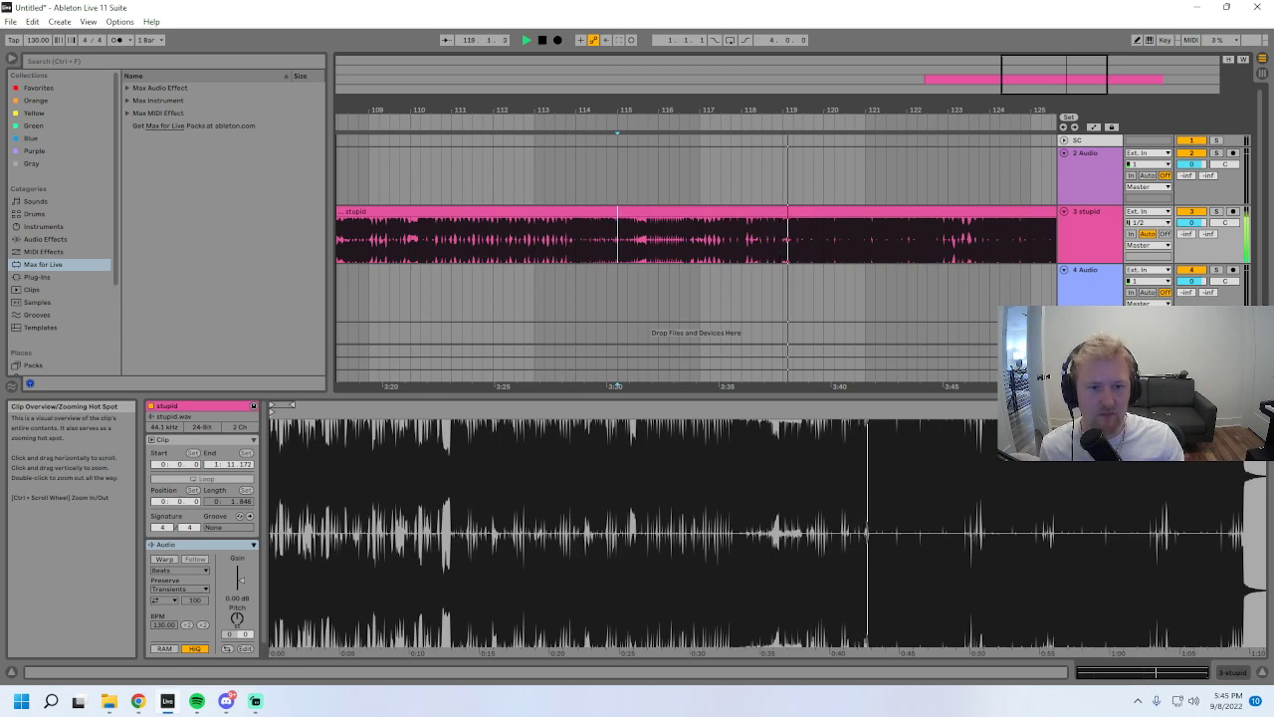
left_click_drag(1070, 675, 891, 224)
scroll(893, 225, "up", 3)
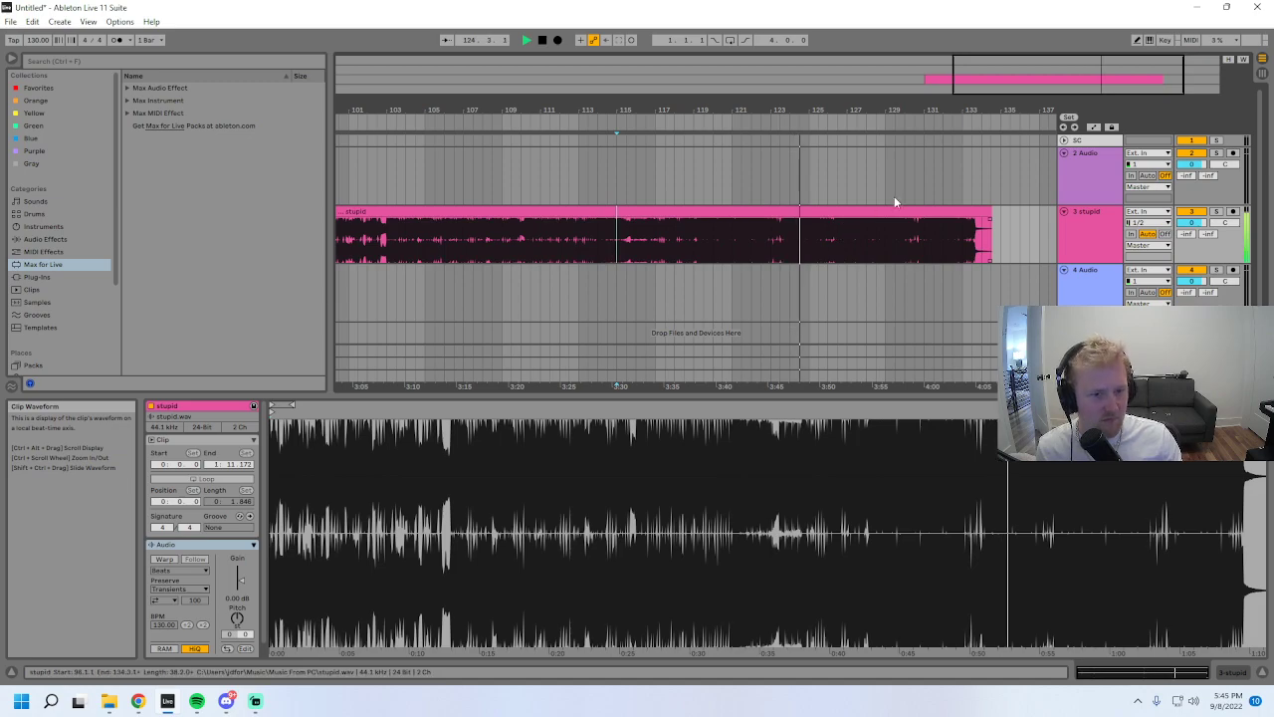
- Stop playback and replace the stupid clip on track 3 with stadium rave from the Music From PC folder at bar 97
scroll(870, 213, "down", 3)
left_click(726, 213)
key("space")
key("Delete")
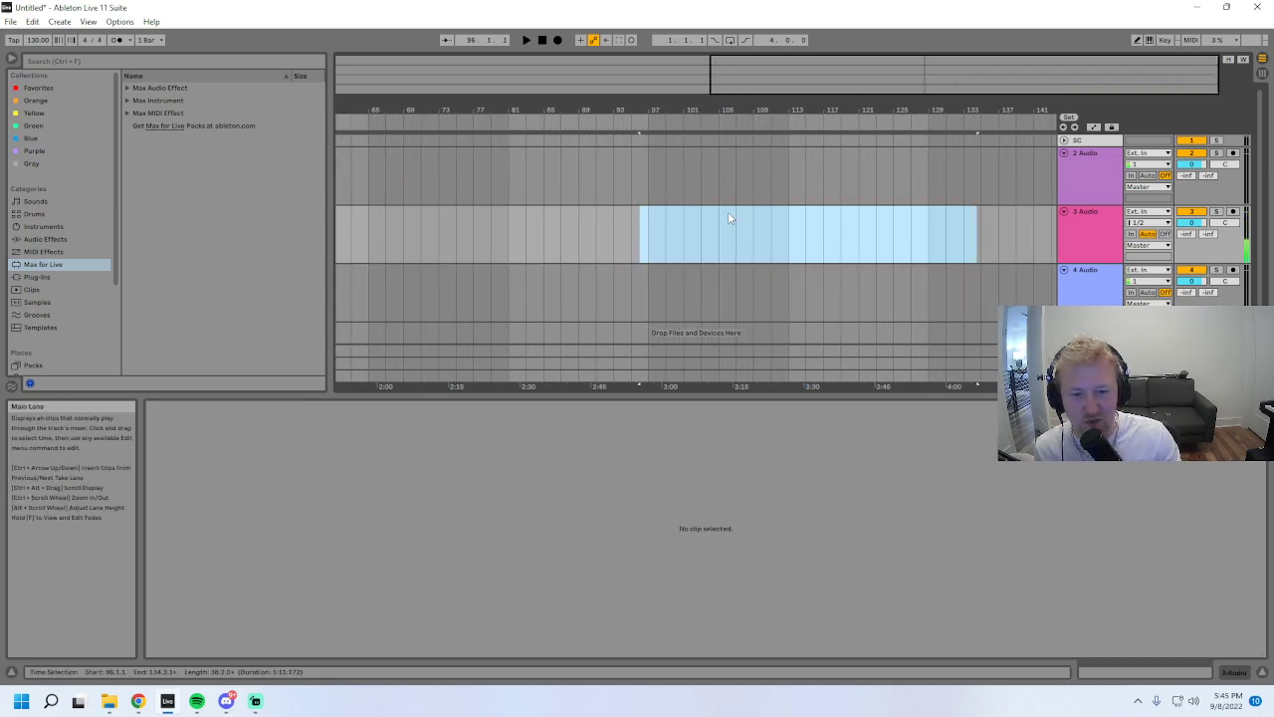
left_click(214, 622)
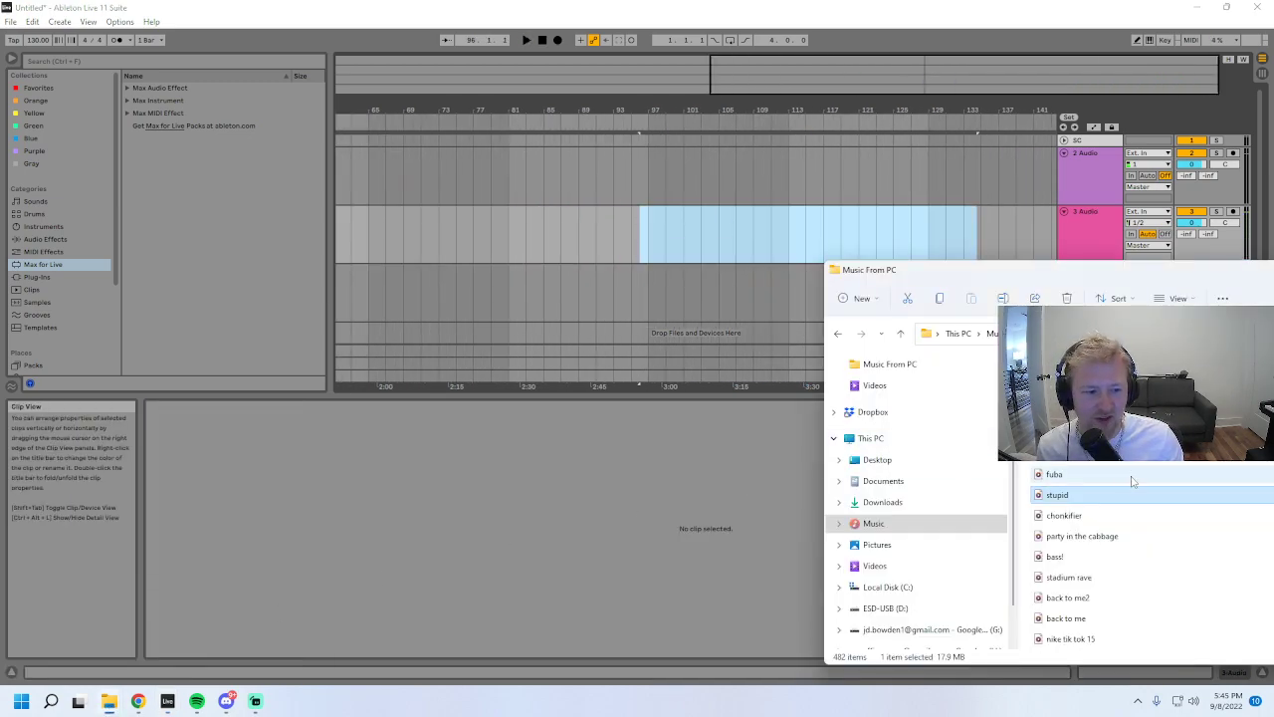
scroll(1132, 482, "down", 1)
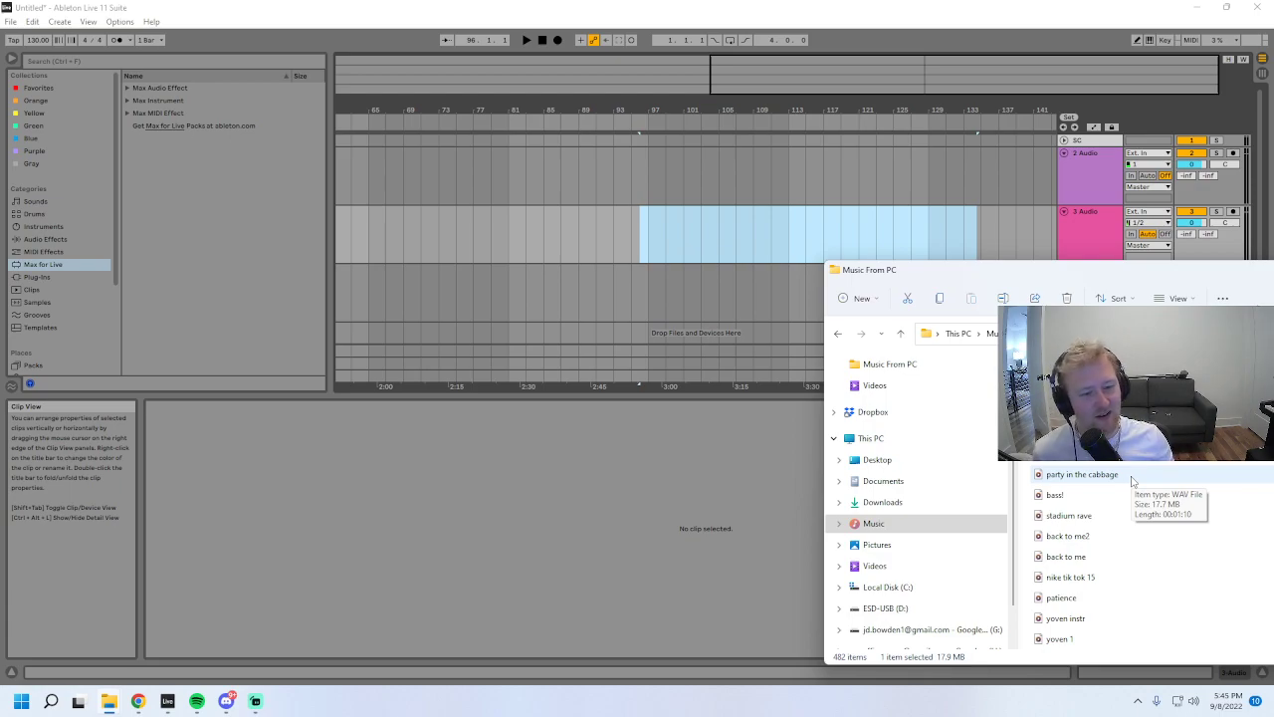
left_click(1072, 478)
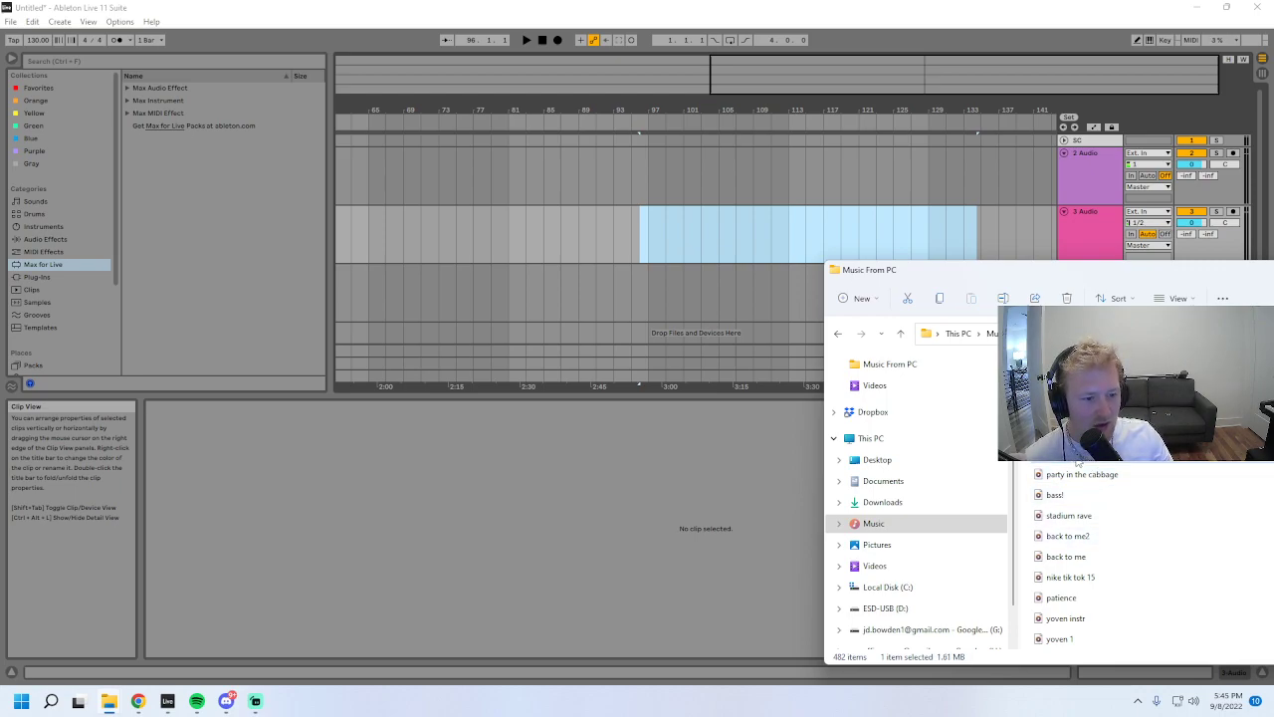
left_click_drag(1077, 463, 661, 254)
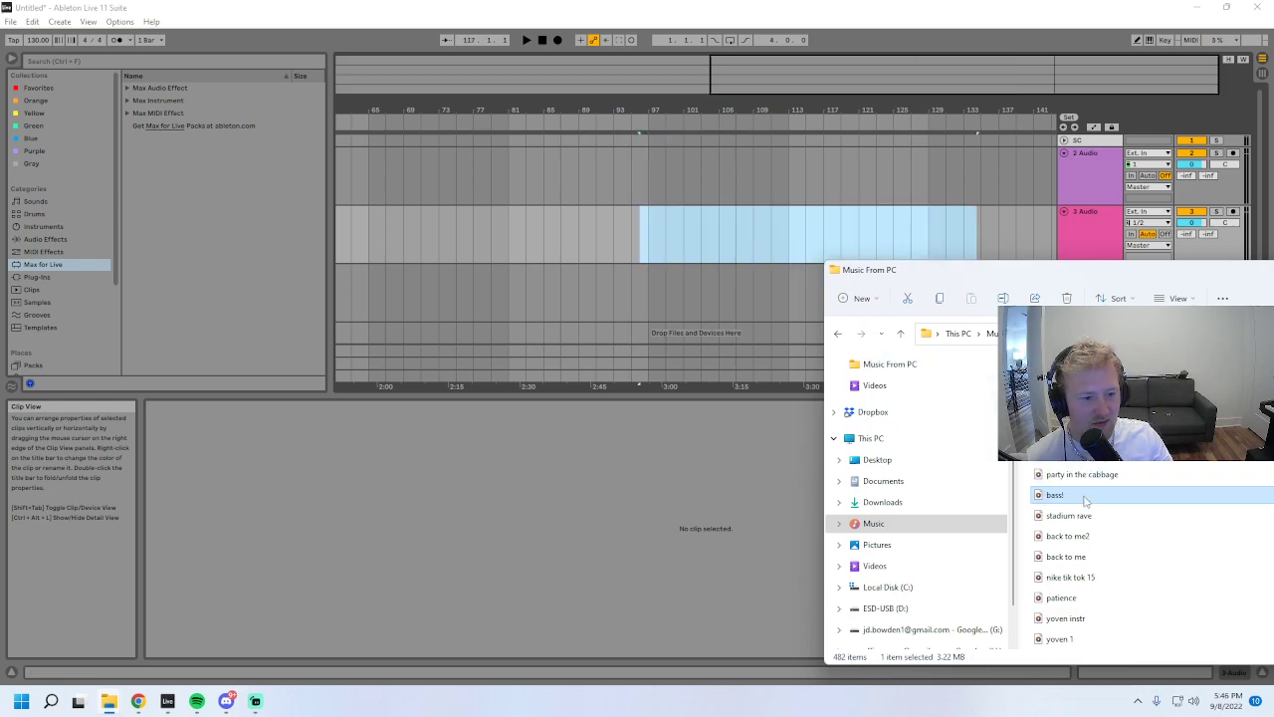
scroll(1098, 502, "down", 1)
left_click_drag(1091, 491, 648, 231)
- Turn off warping for the stadium rave clip and audition it from bars 97 and 105
left_click_drag(912, 88, 978, 110)
key("space")
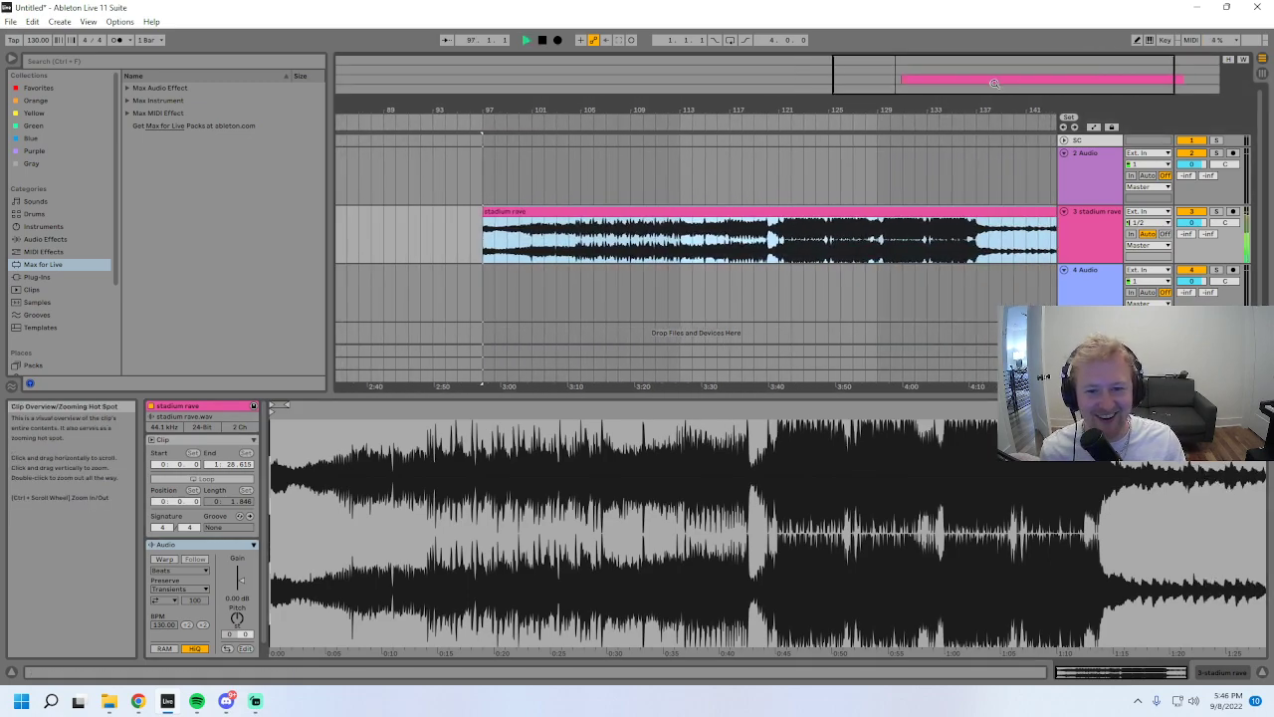
left_click(580, 244)
left_click(534, 241)
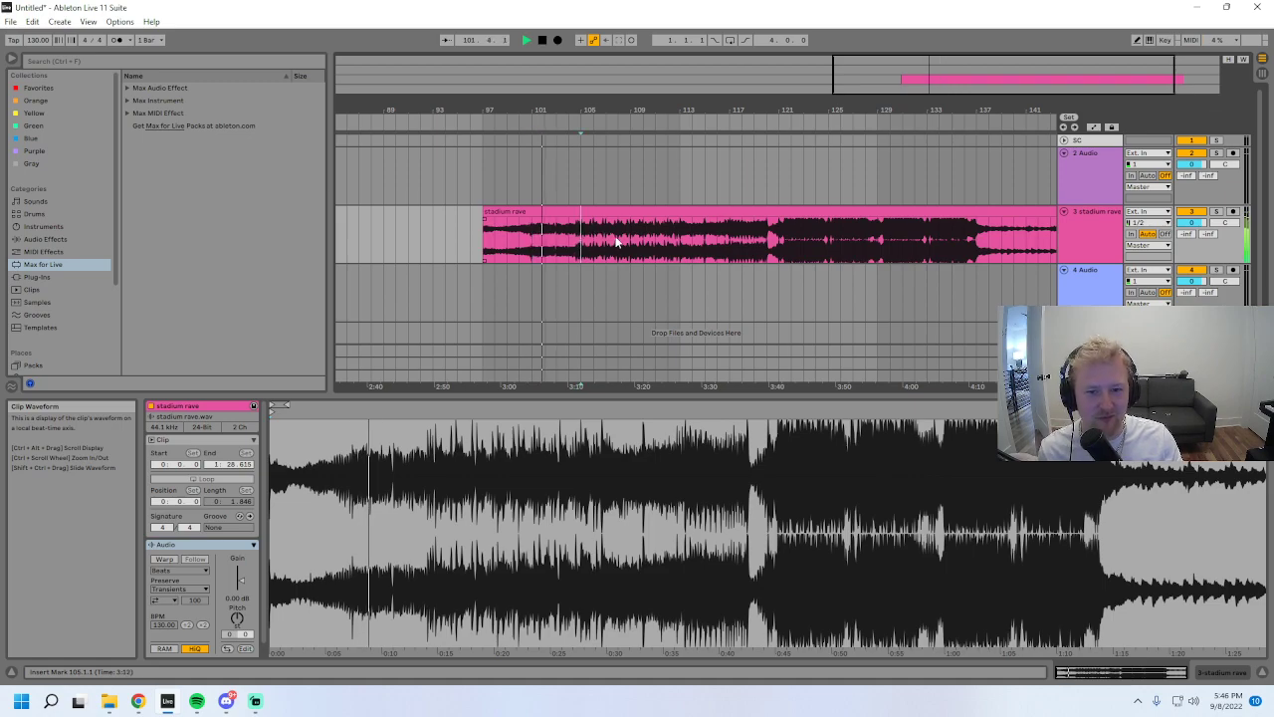
- Add a Glue Compressor to track 3 with threshold -2.22 dB, makeup gain 3.97 dB and soft clipping on
key("shift+Tab")
left_click(38, 277)
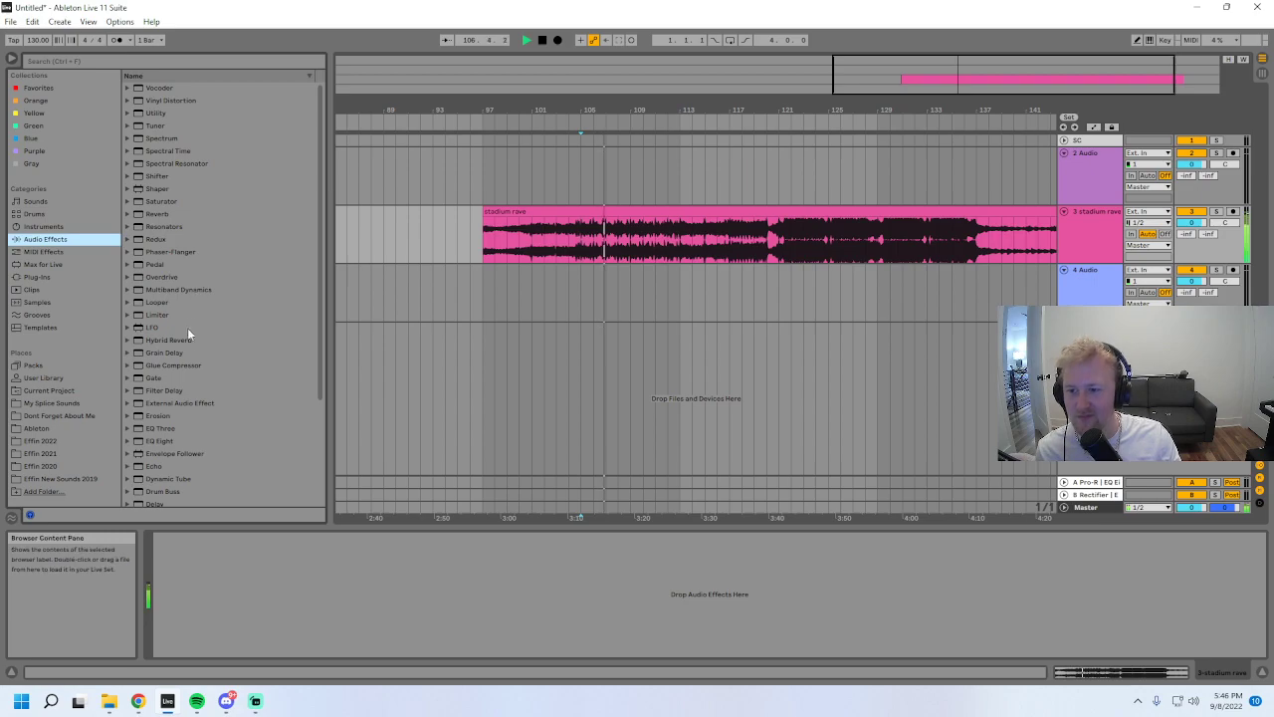
double_click(174, 365)
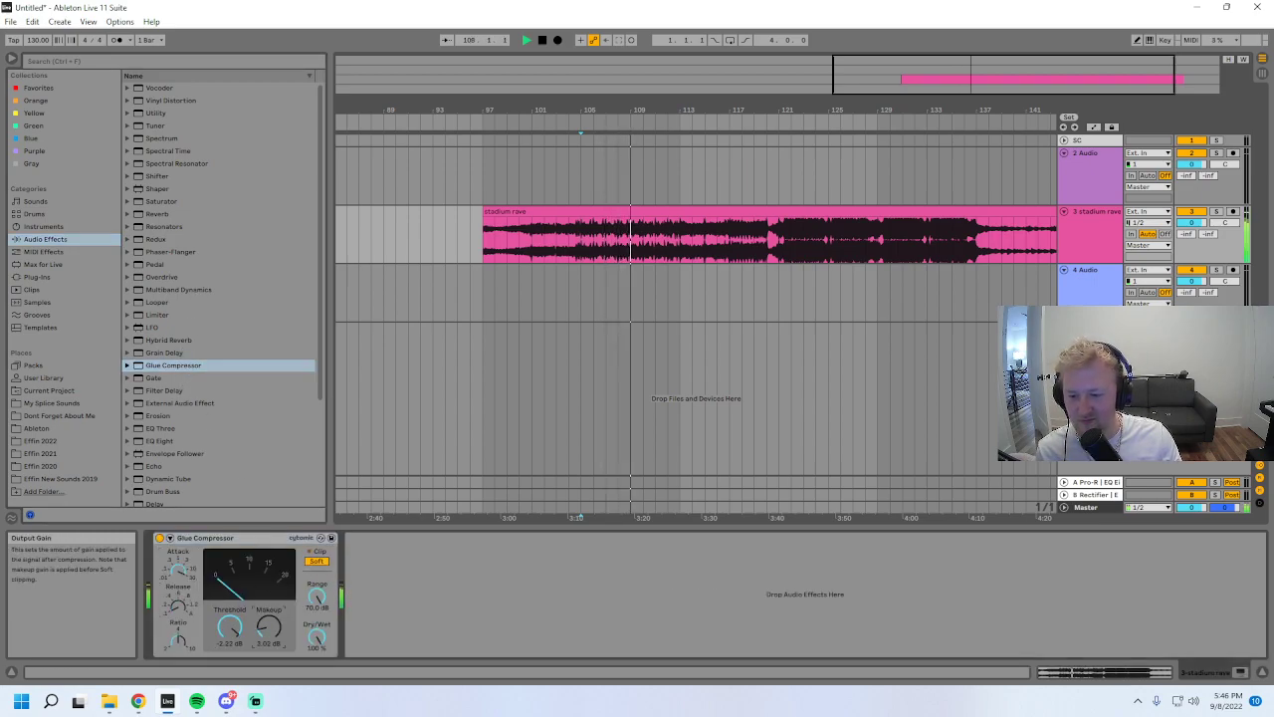
right_click(268, 637)
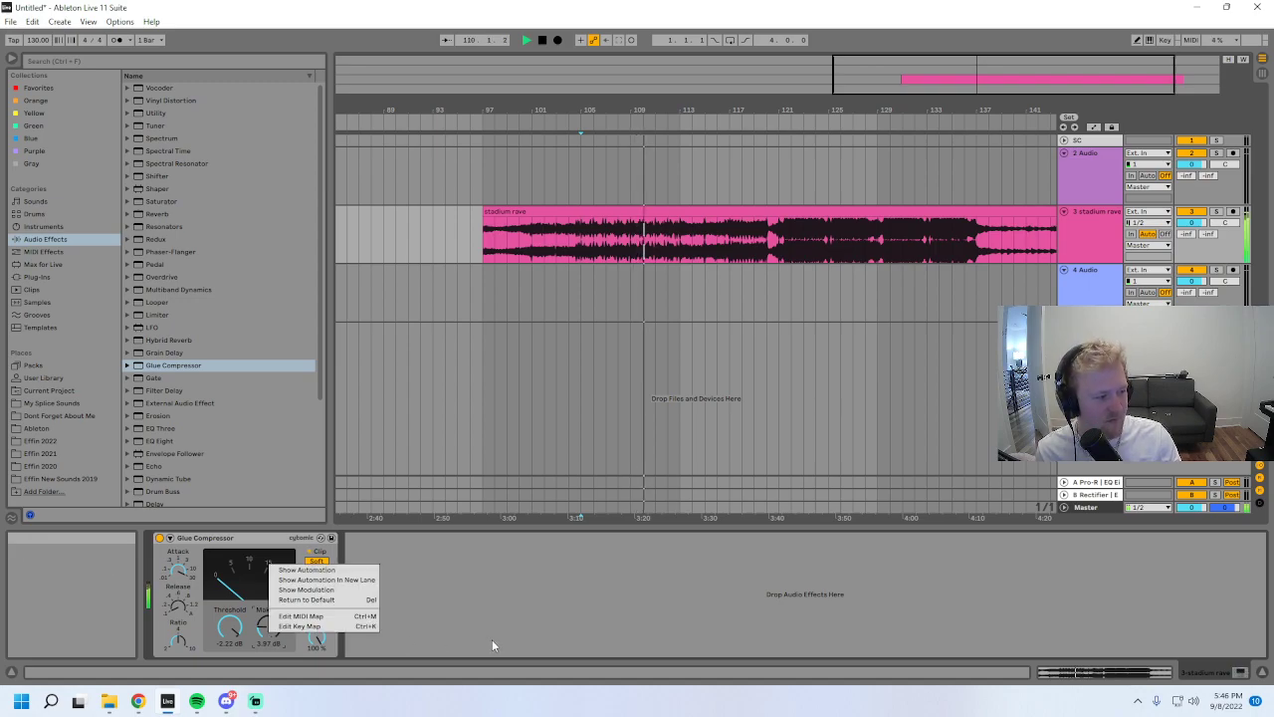
left_click(552, 655)
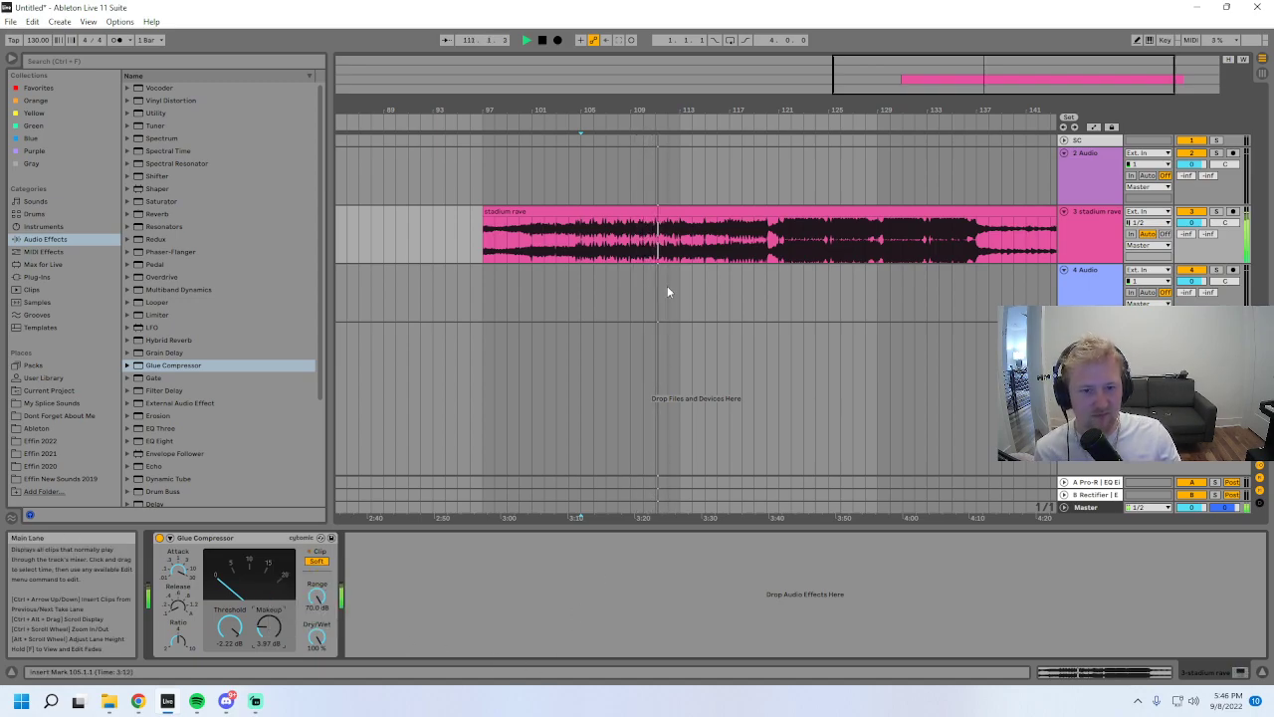
- Audition the stadium rave clip through the compressor from bars 113 and 119 into its loud section
left_click_drag(1035, 59, 1044, 82)
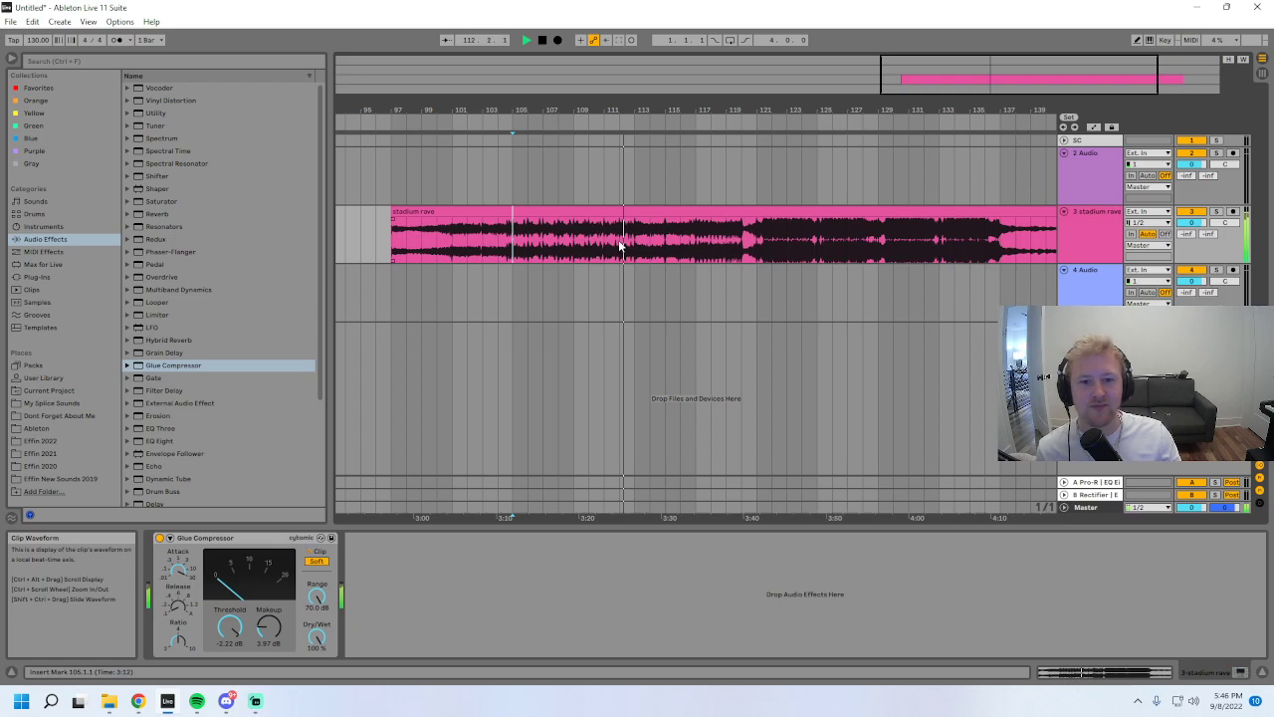
left_click_drag(639, 239, 745, 239)
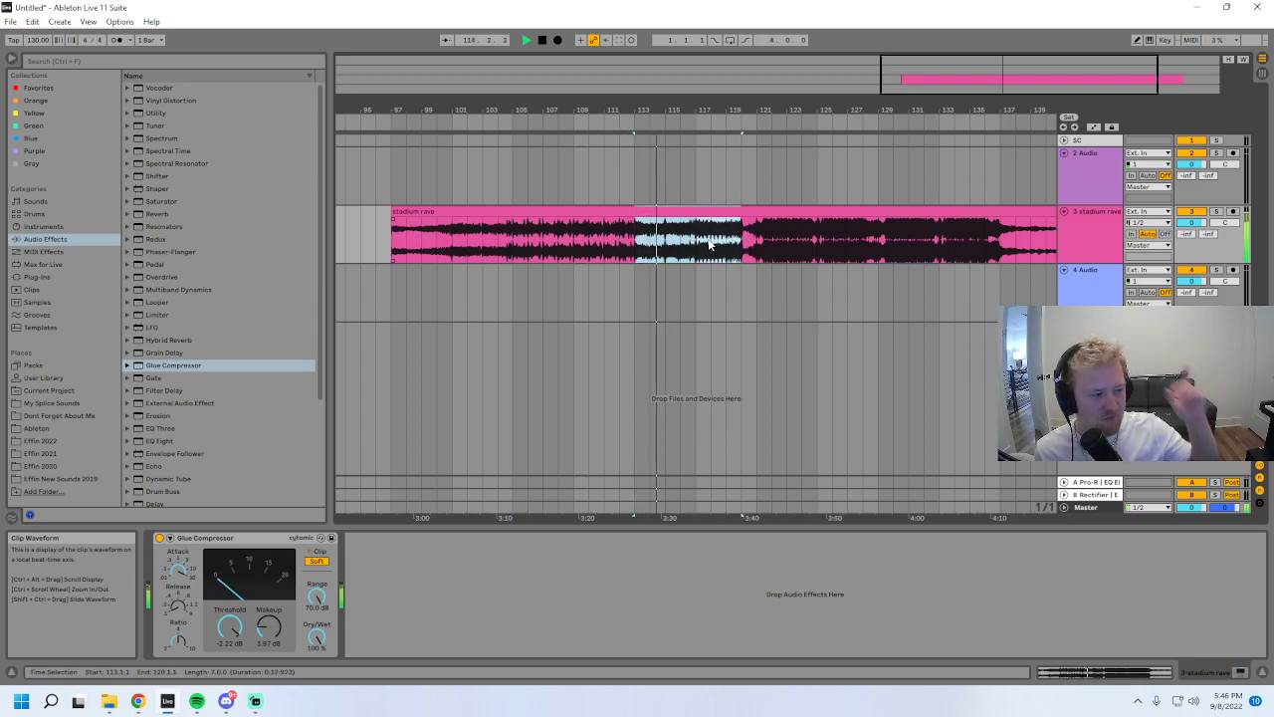
left_click(726, 246)
key("space")
key("space")
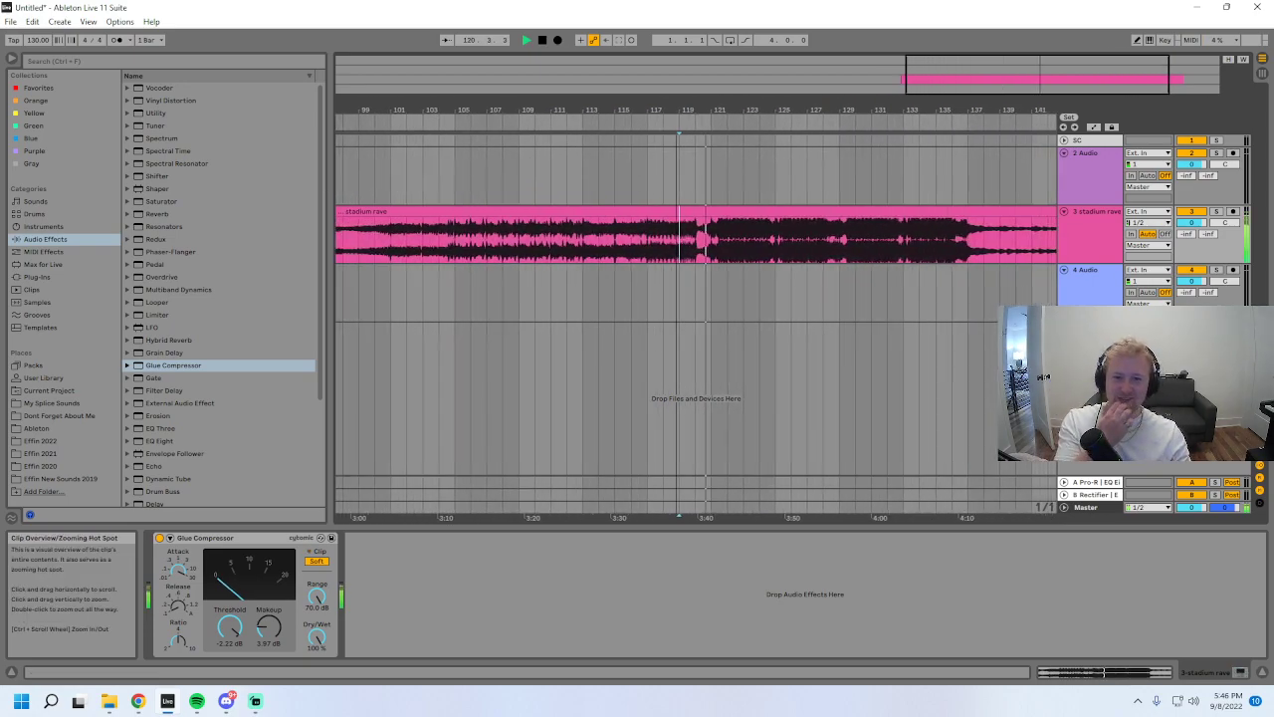
left_click_drag(998, 78, 998, 50)
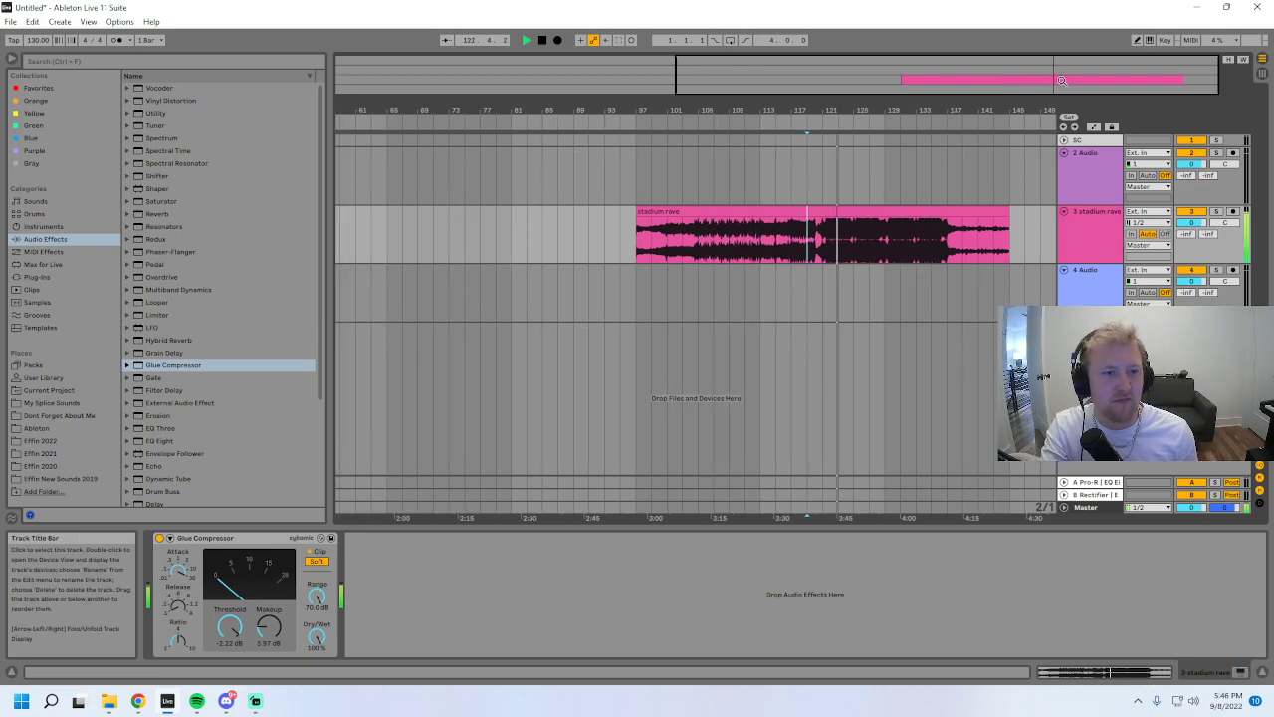
left_click_drag(1096, 78, 1108, 111)
mouse_move(109, 701)
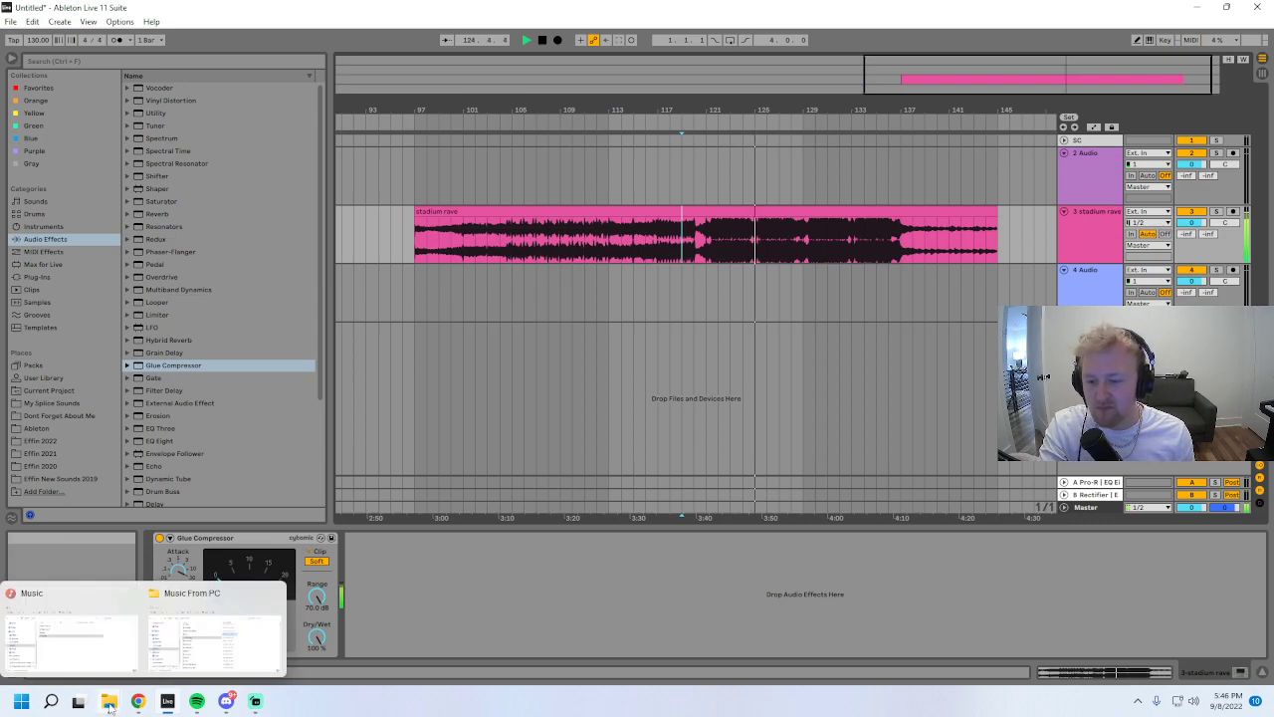
- Replace the stadium rave clip on track 3 with back to me2 at bar 97 and play it unwarped
left_click(185, 670)
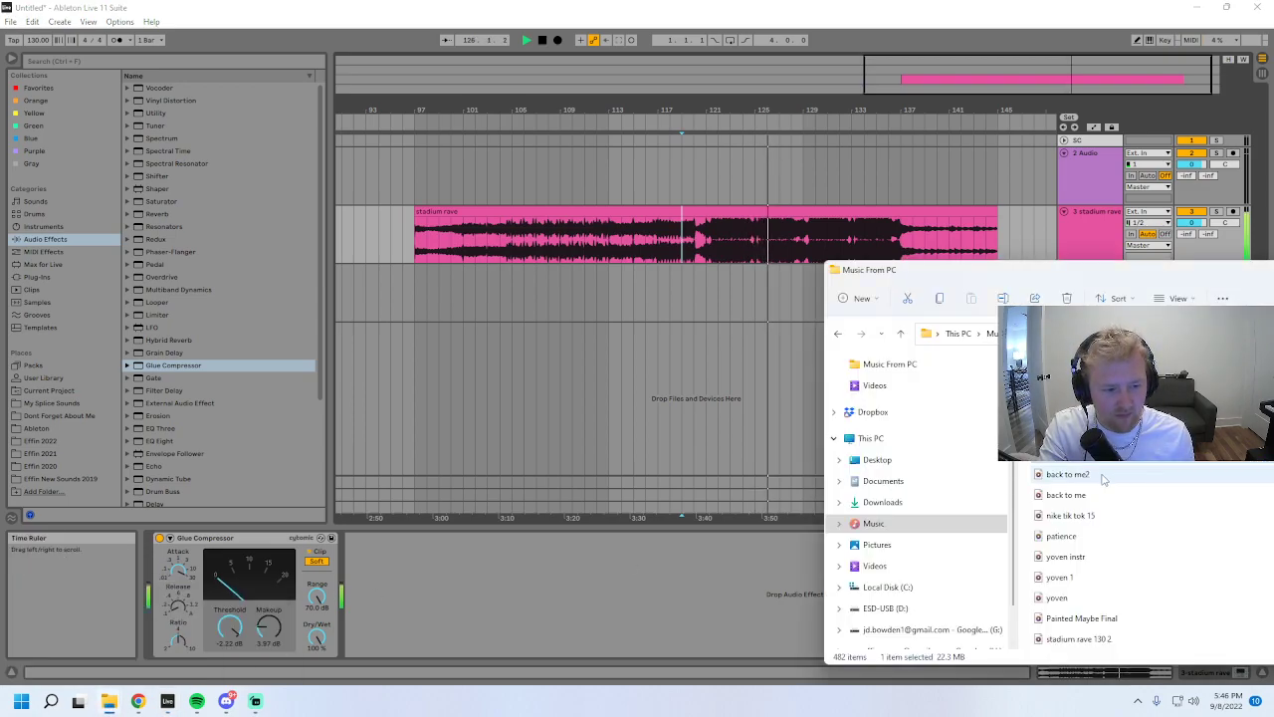
scroll(1103, 498, "up", 3)
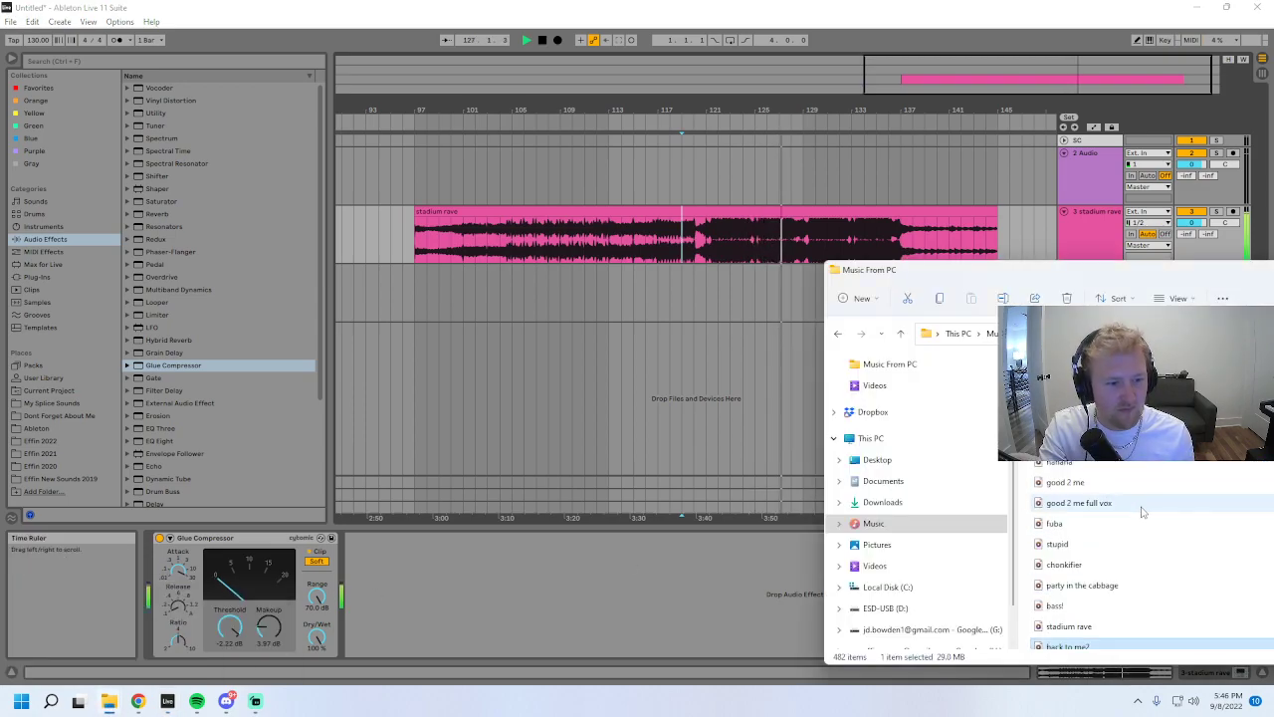
scroll(1143, 512, "down", 2)
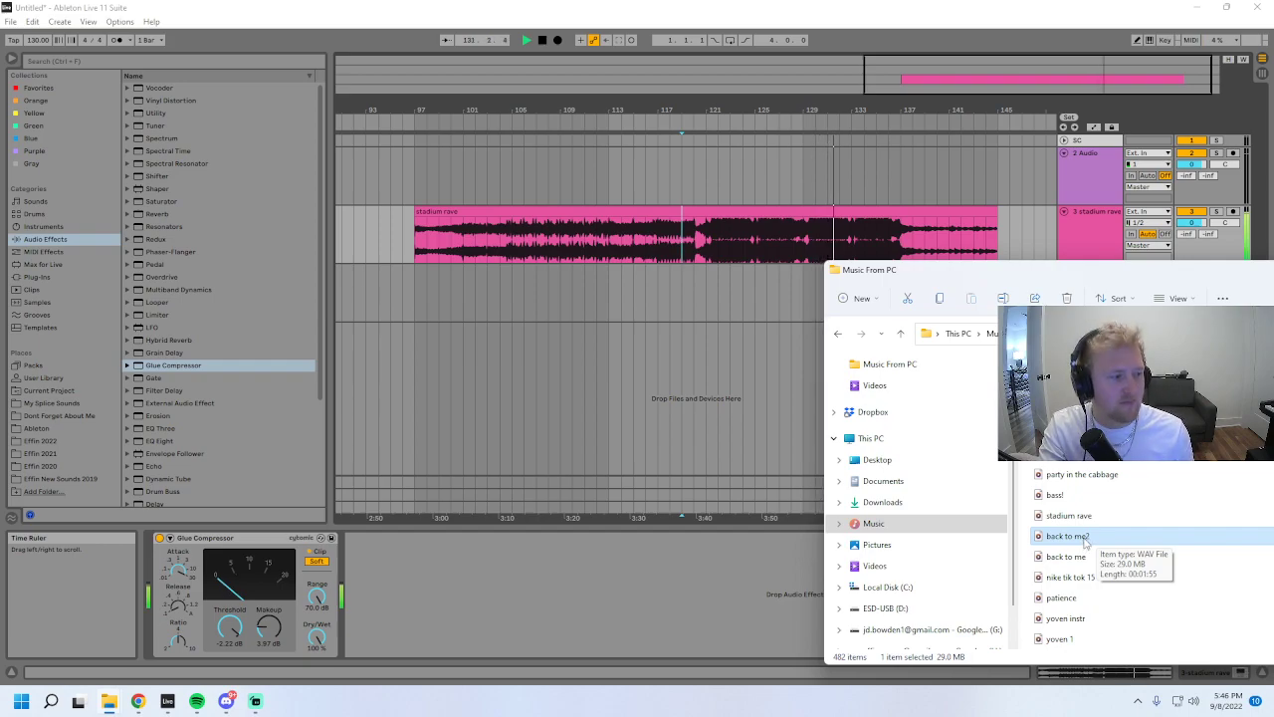
left_click_drag(1086, 542, 414, 231)
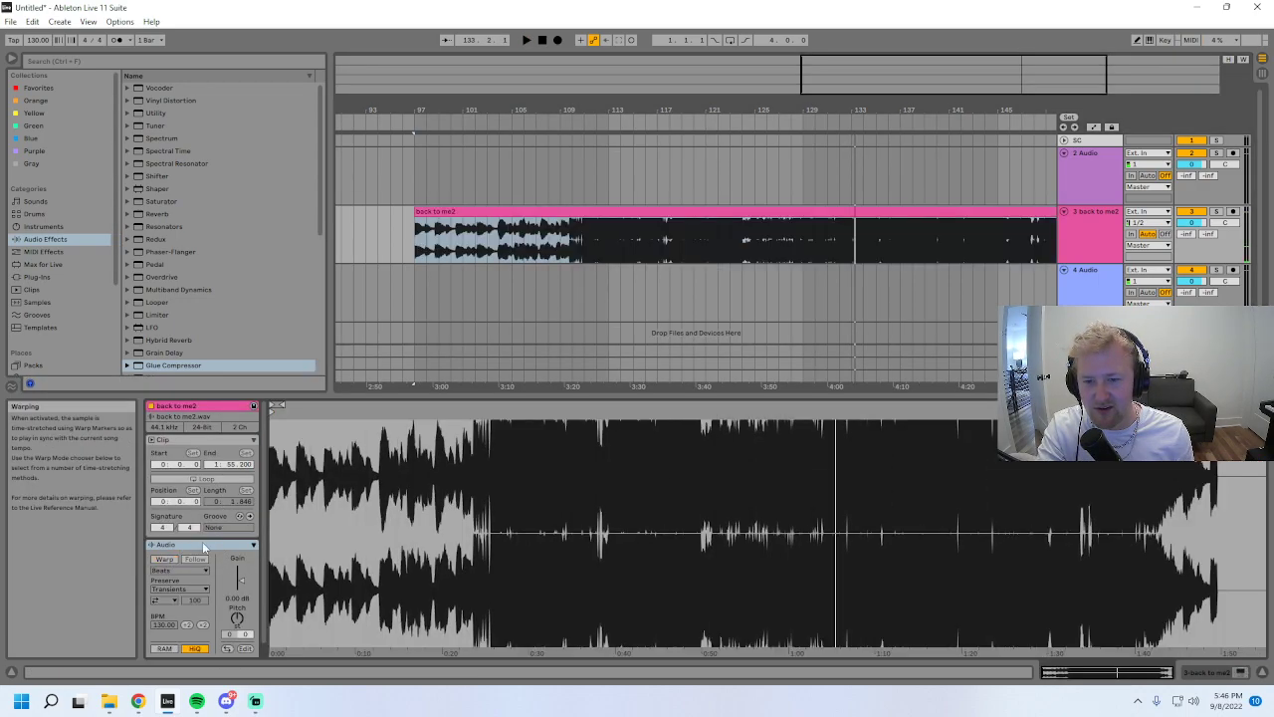
key("space")
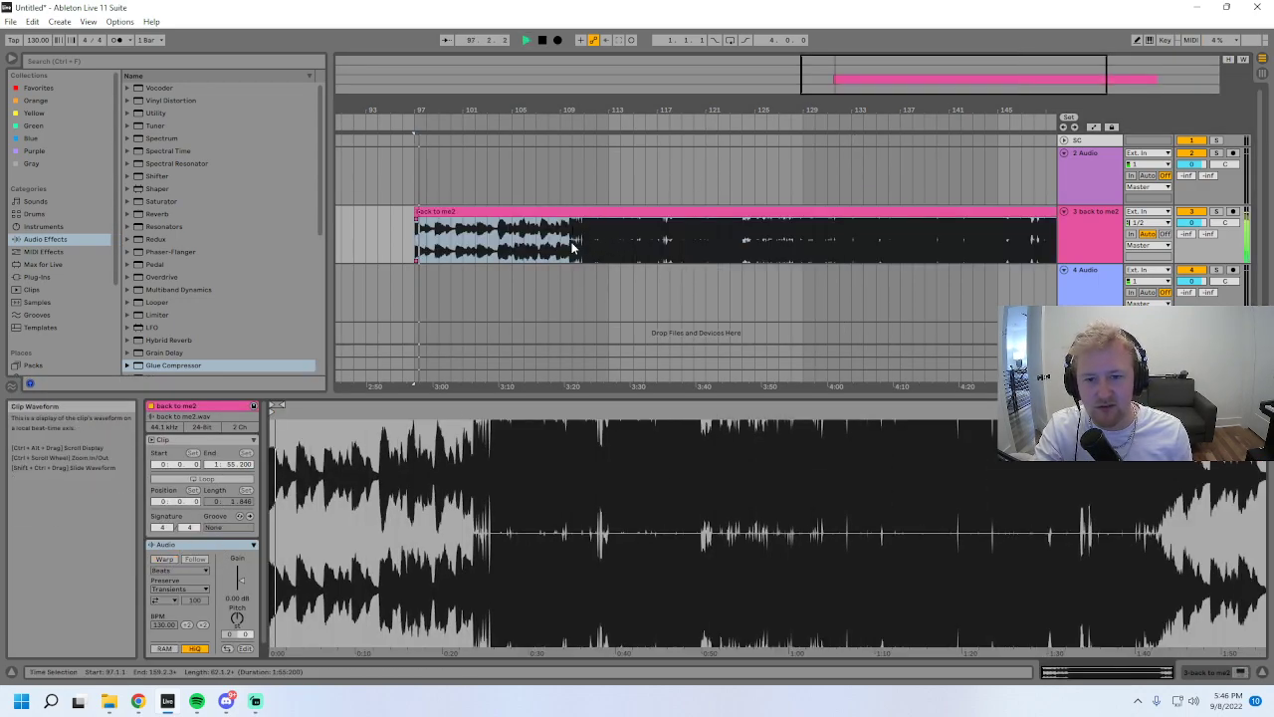
- Switch off the Glue Compressor on track 3 and set the track volume to 0 dB
left_click_drag(1192, 222, 1192, 224)
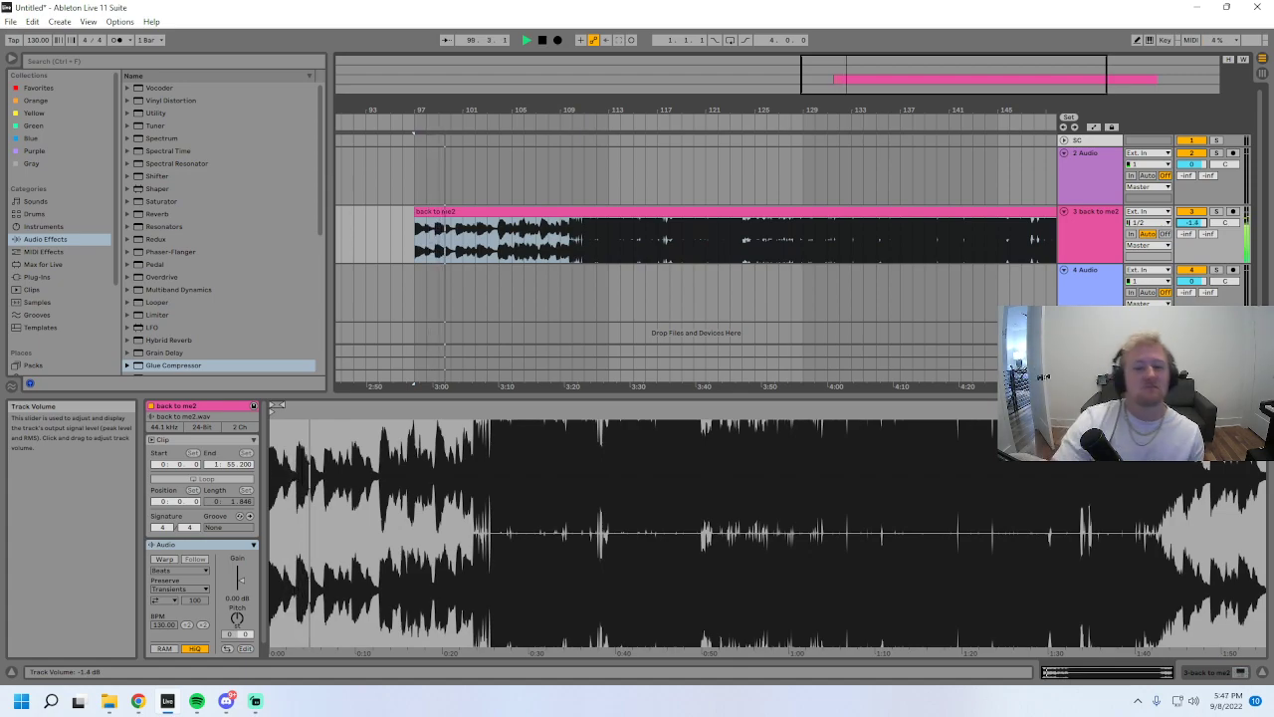
left_click_drag(882, 91, 844, 108)
left_click(1090, 250)
double_click(1090, 250)
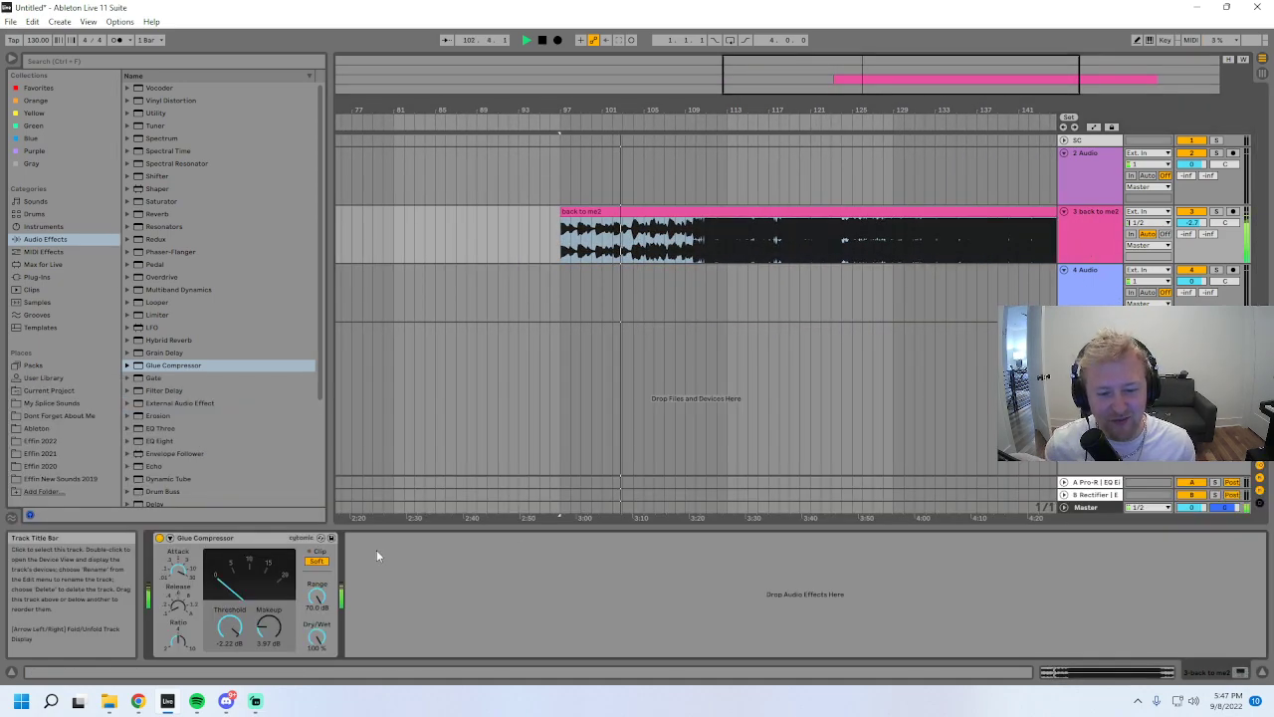
left_click(160, 538)
double_click(1192, 222)
- Insert a new audio track below track 3 and reposition the Music From PC window so its song list shows
left_click(1093, 225)
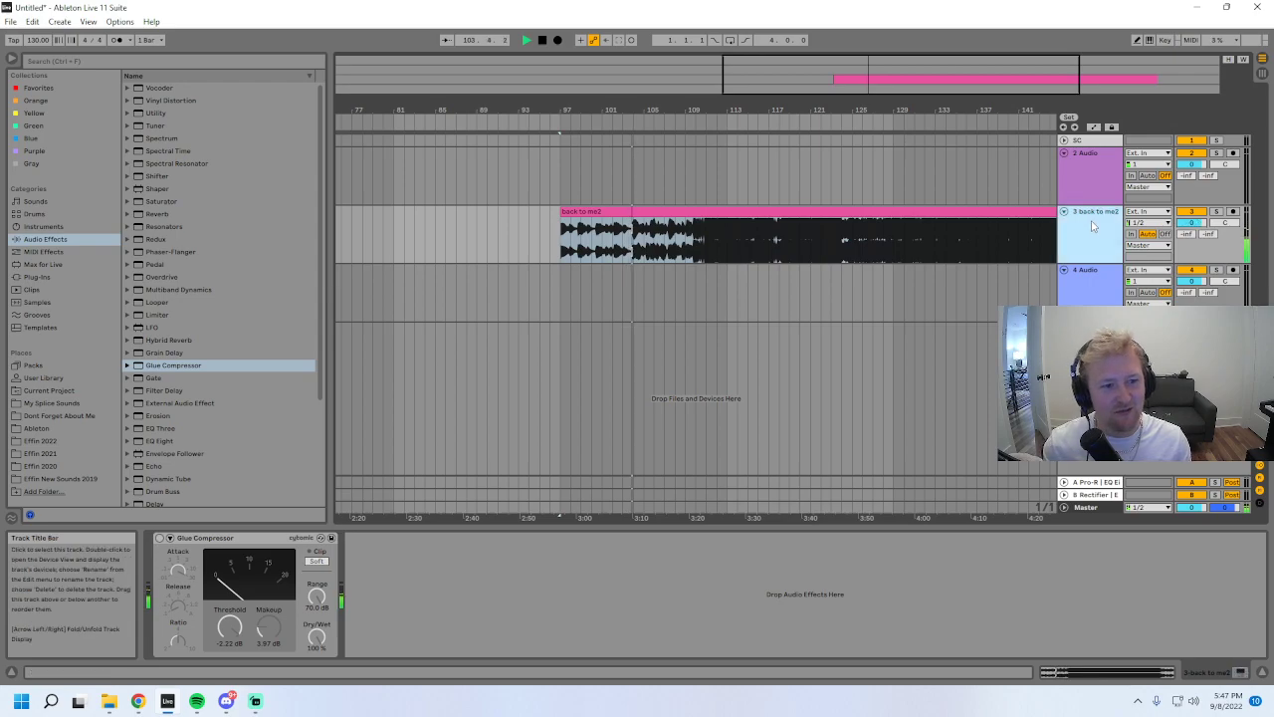
key("ctrl+t")
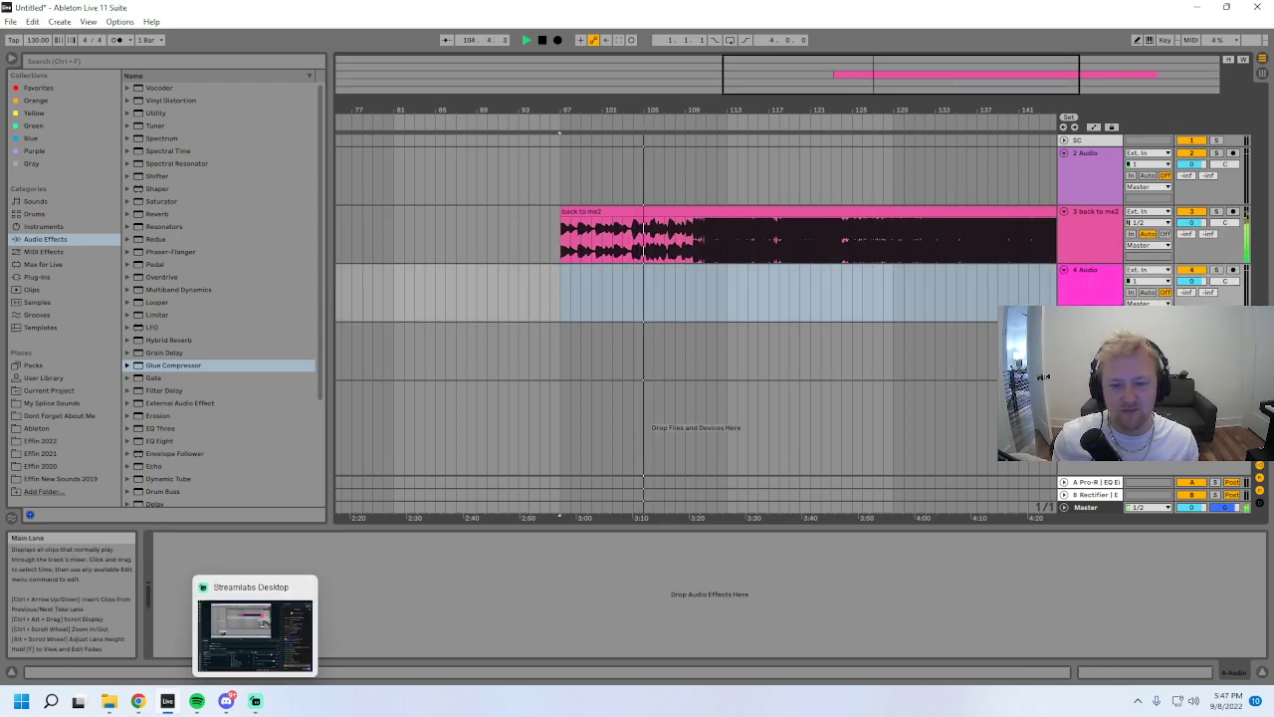
mouse_move(110, 701)
left_click(210, 659)
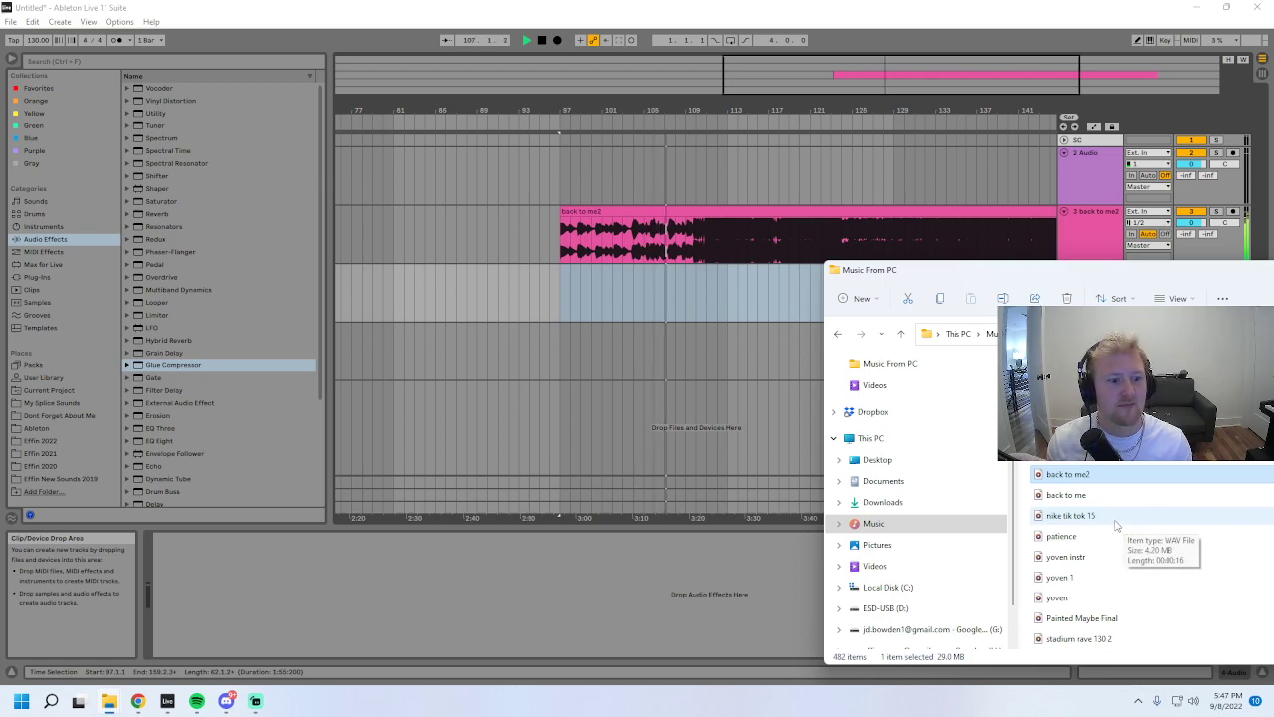
scroll(1115, 525, "down", 1)
left_click_drag(1171, 275, 1134, 288)
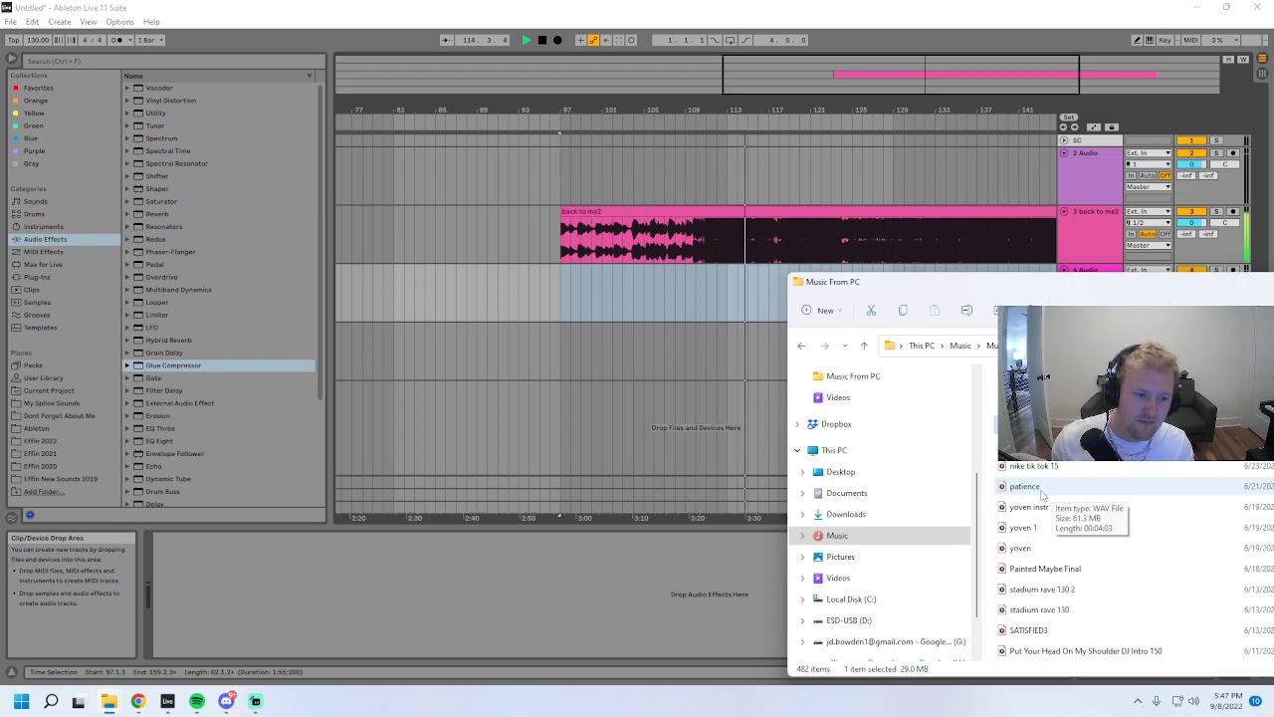
left_click_drag(1105, 290, 961, 311)
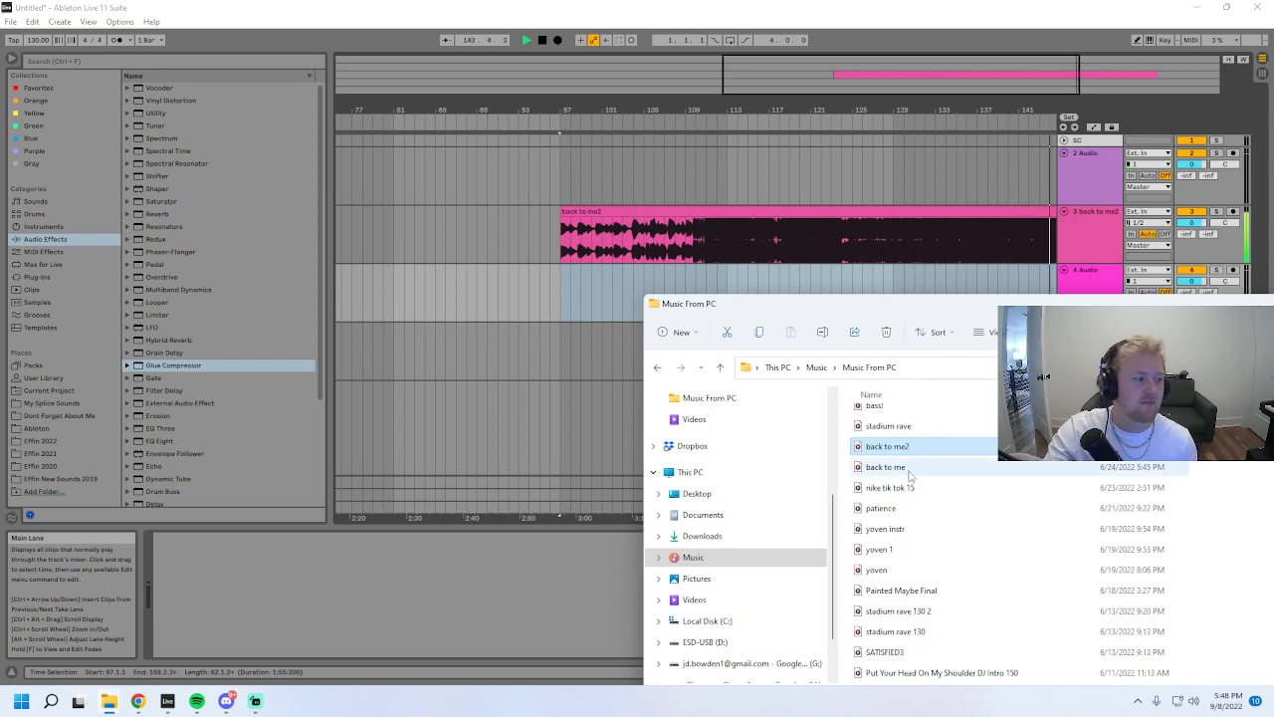
- Replace the back to me2 clip on track 3 with back to me at bar 97 and turn off its warping
left_click_drag(864, 109, 716, 100)
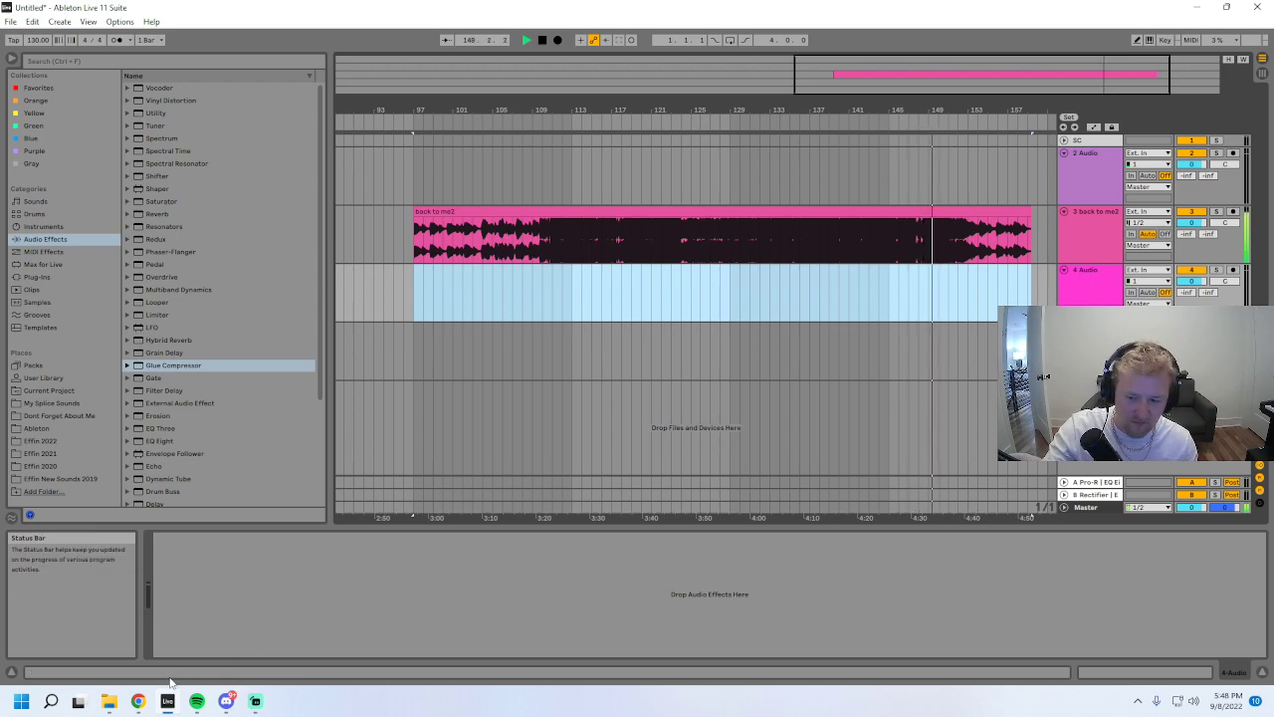
mouse_move(108, 701)
left_click(248, 638)
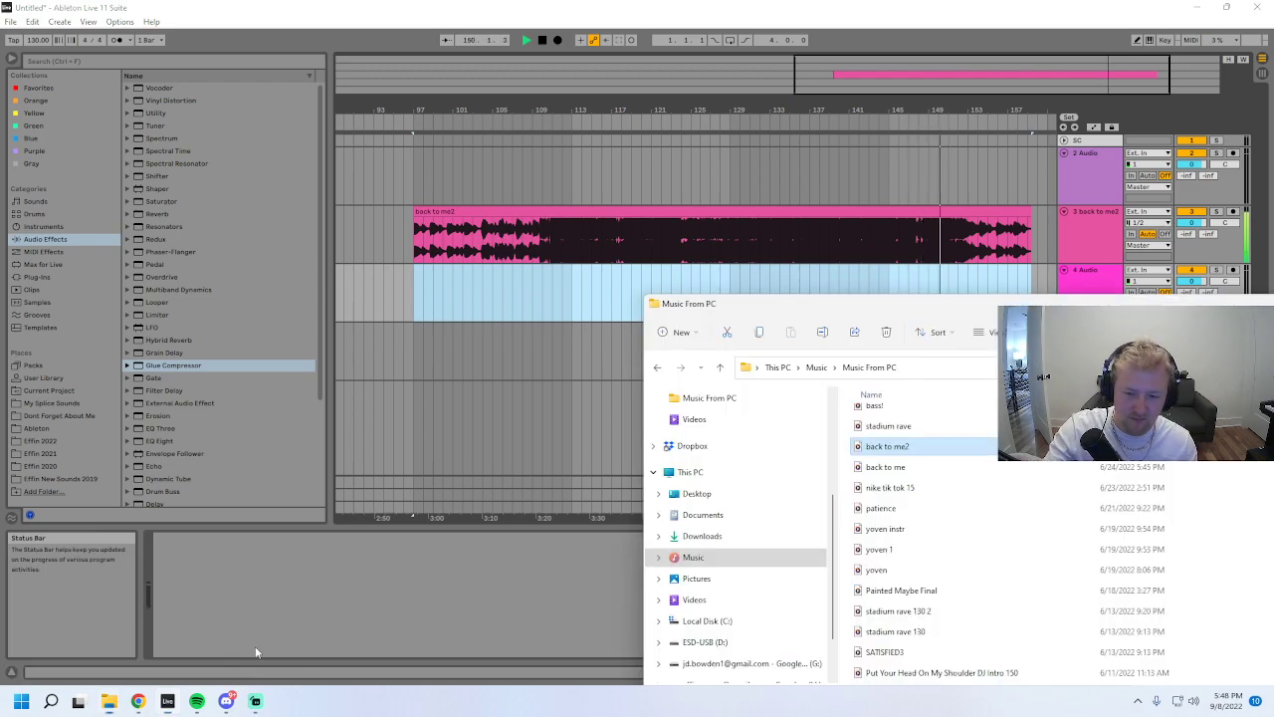
left_click(922, 471)
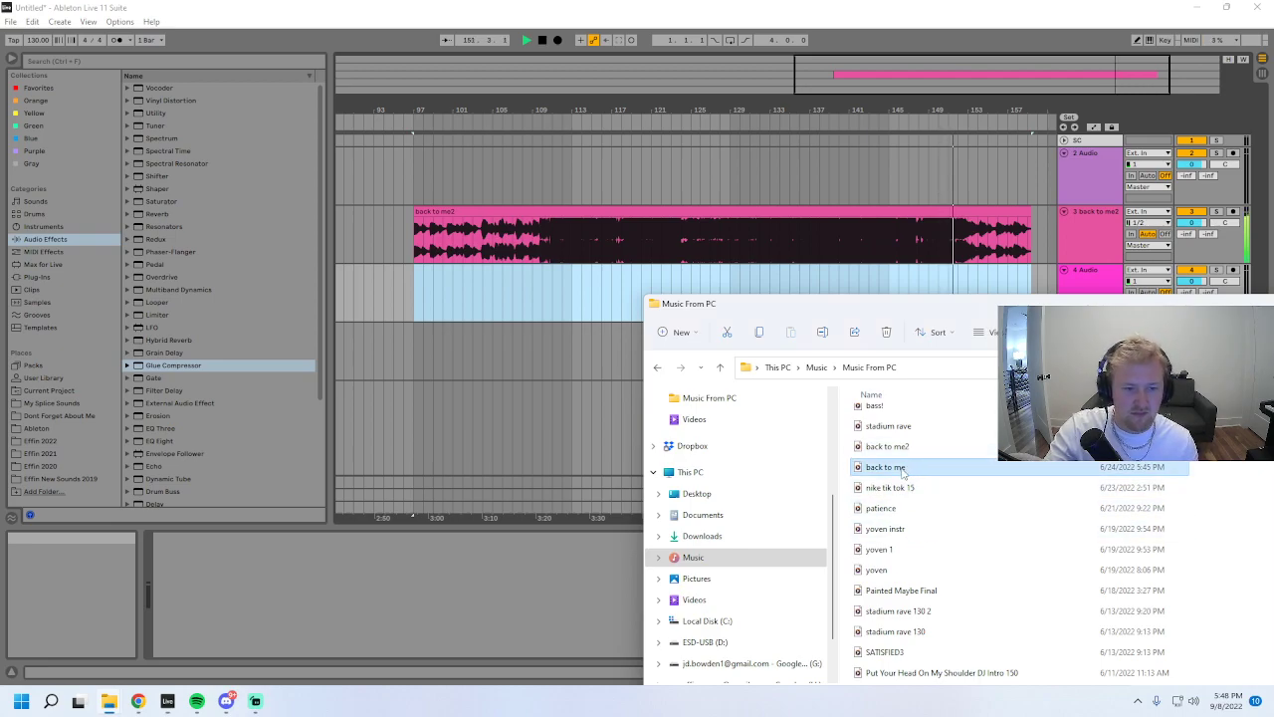
left_click_drag(903, 472, 418, 239)
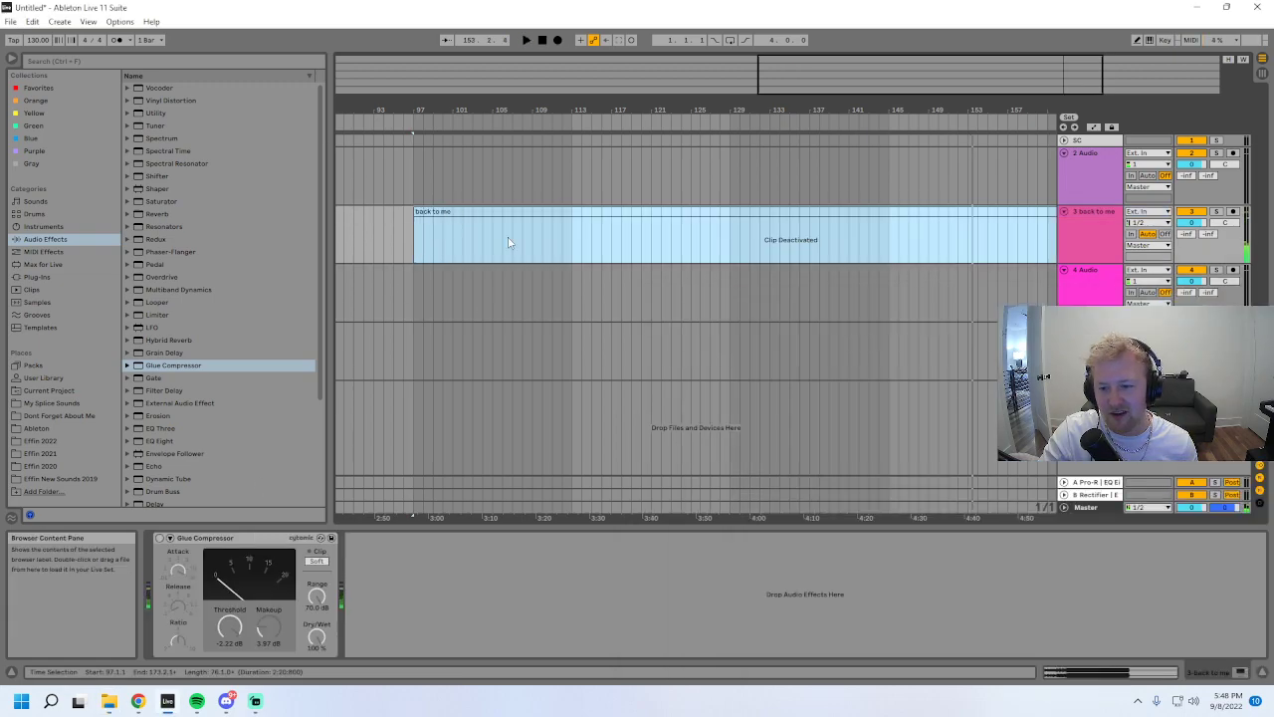
left_click(478, 233)
left_click(165, 560)
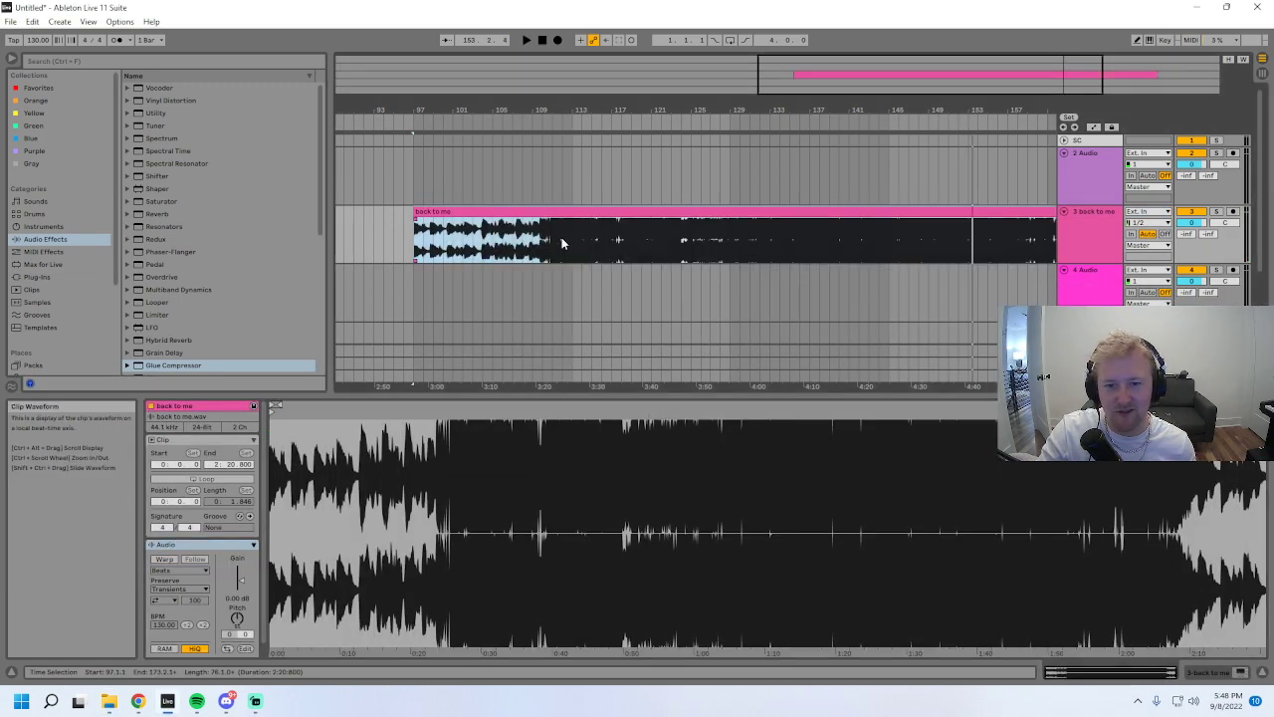
- Audition the back to me clip from its start, its middle section and bar 130
key("space")
left_click(671, 239)
key("space")
left_click_drag(733, 110, 594, 269)
left_click(611, 251)
key("space")
key("space")
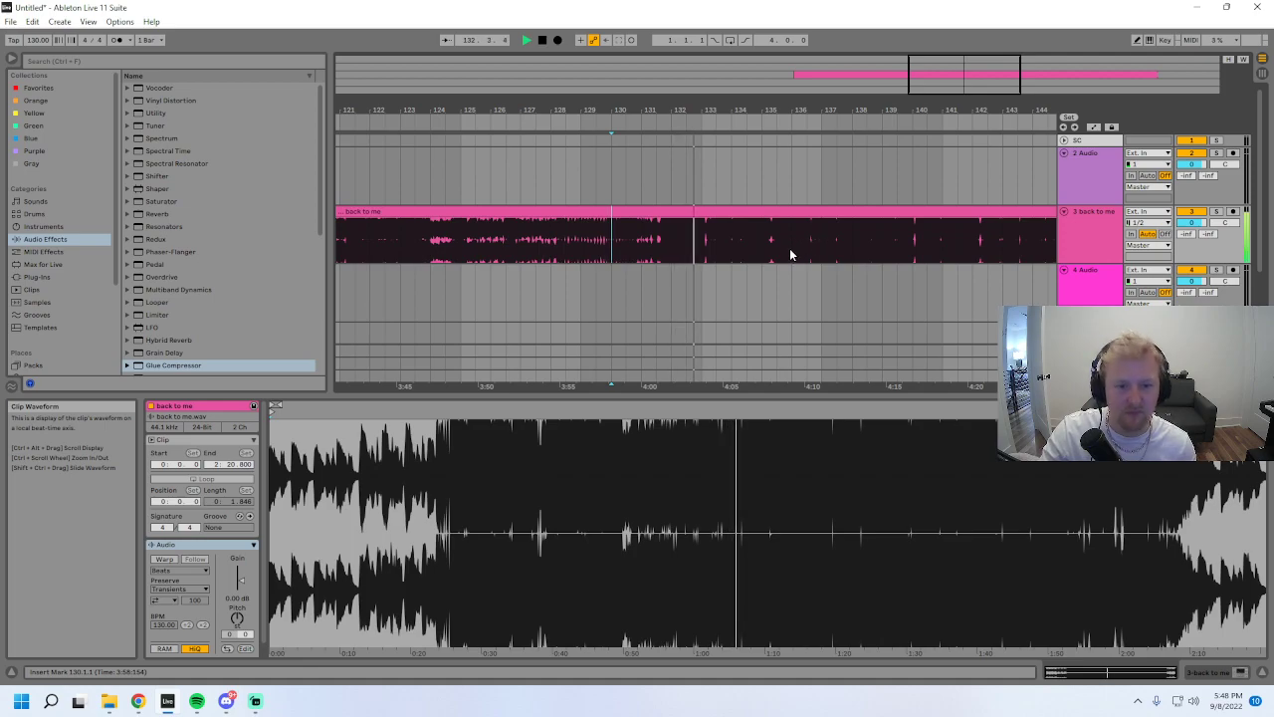
- Audition the back to me clip from bar 145, and stop playback
left_click_drag(972, 74, 944, 58)
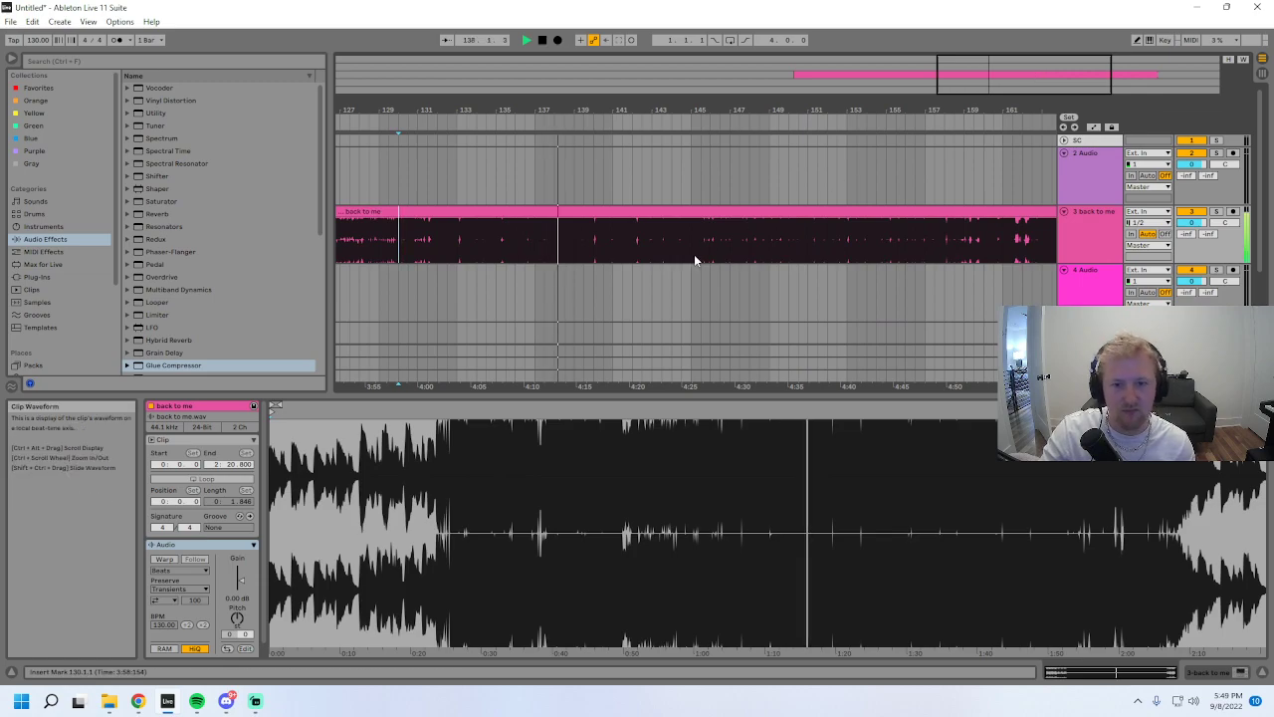
left_click_drag(652, 109, 682, 174)
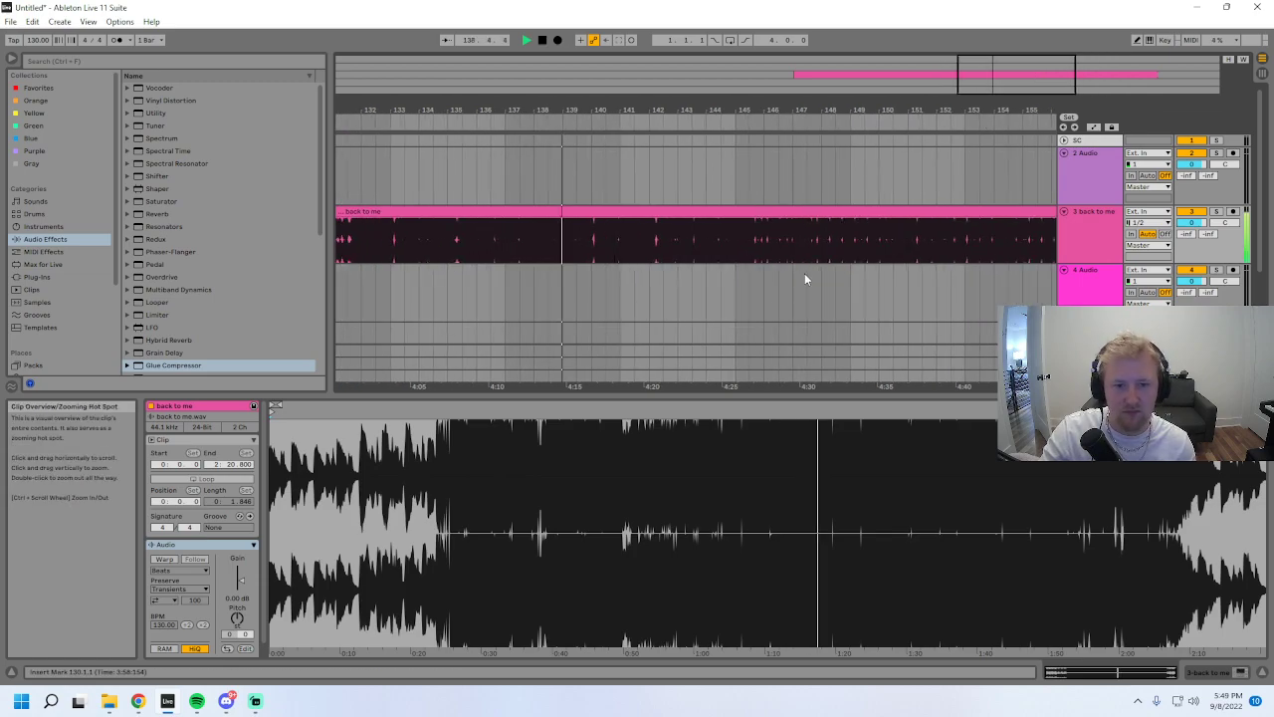
left_click(733, 245)
key("space")
key("space")
left_click_drag(1014, 106, 1014, 19)
key("space")
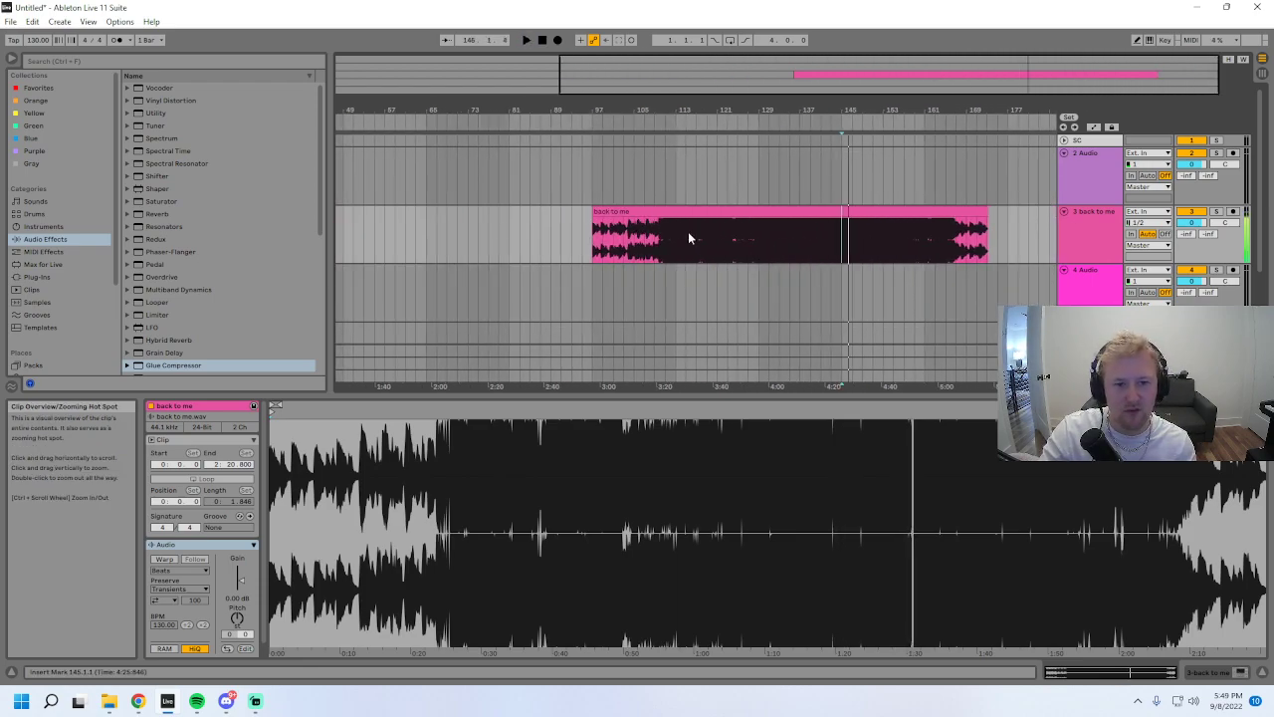
- Delete the back to me clip and place patience on track 3 at bar 99 with warping off
key("Delete")
mouse_move(77, 701)
left_click(209, 627)
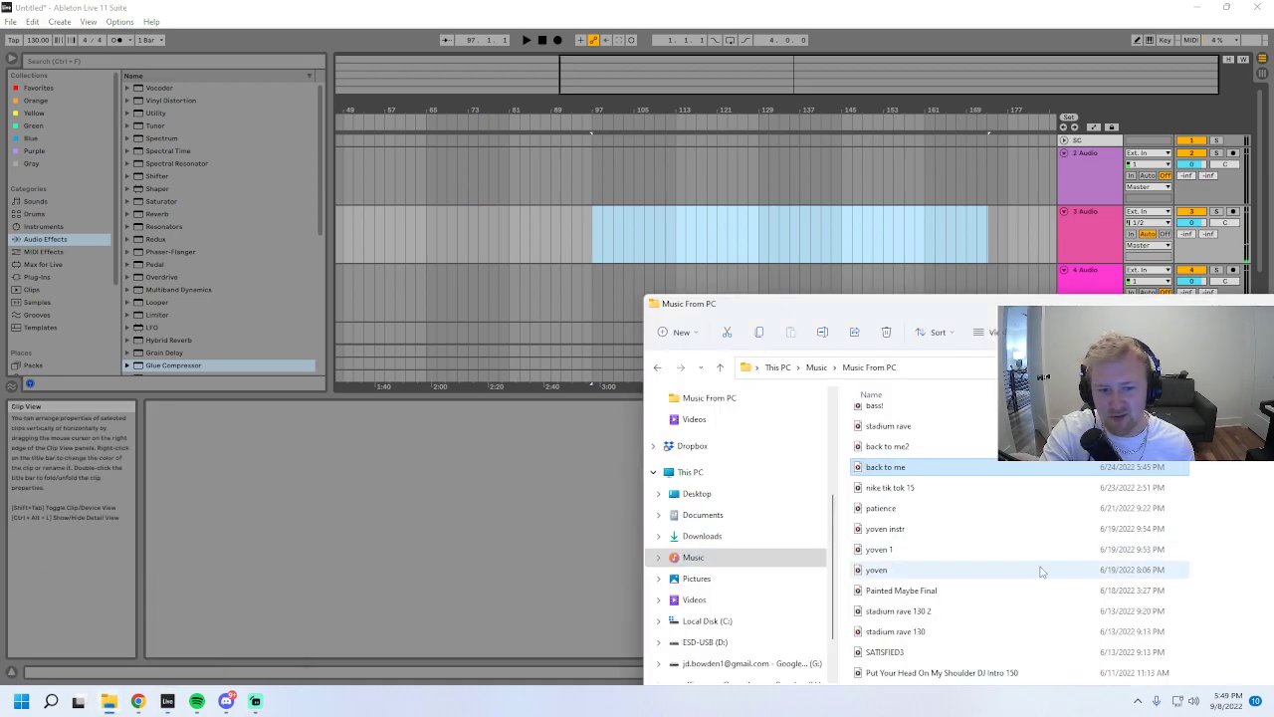
left_click(886, 488)
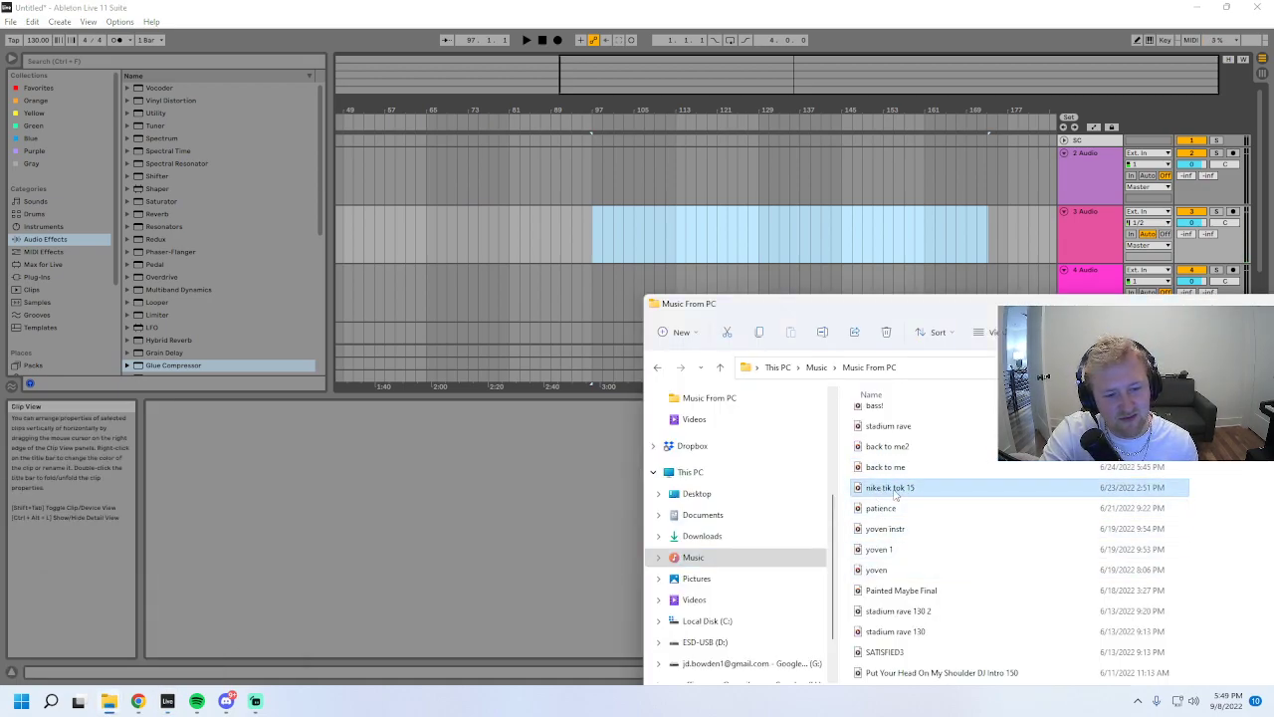
scroll(926, 548, "down", 2)
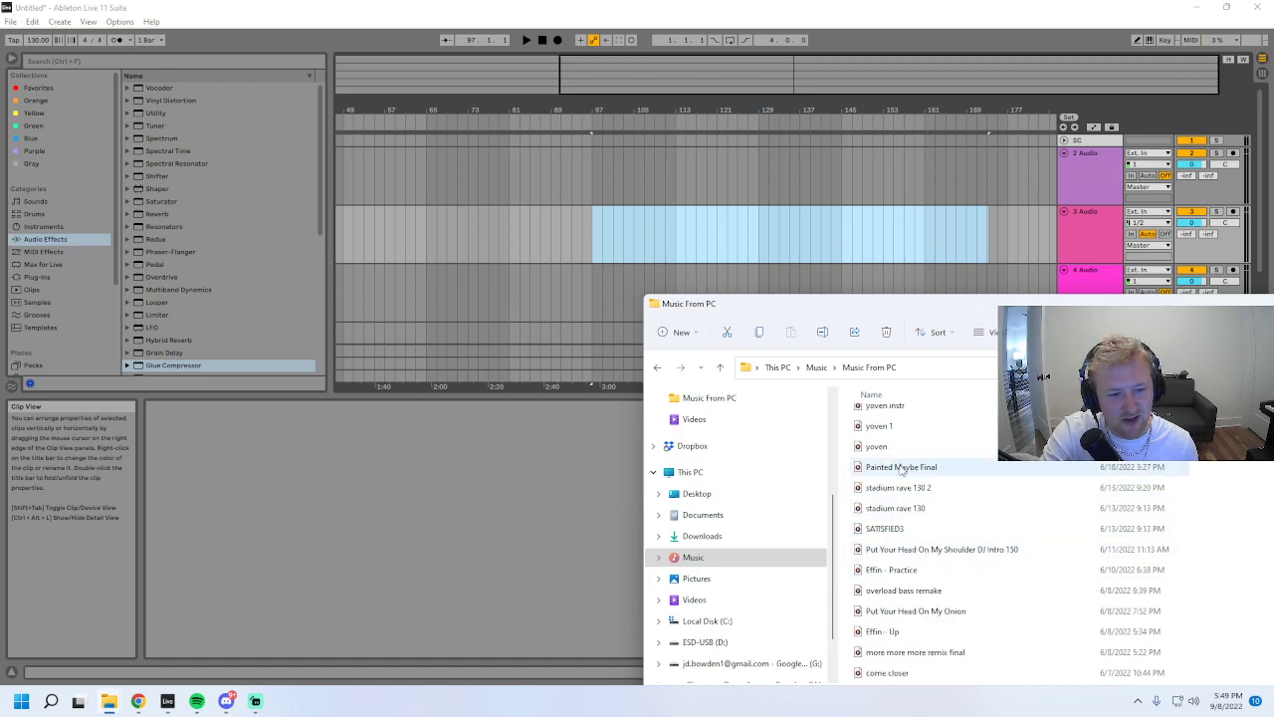
scroll(930, 535, "up", 1)
left_click_drag(893, 438, 603, 253)
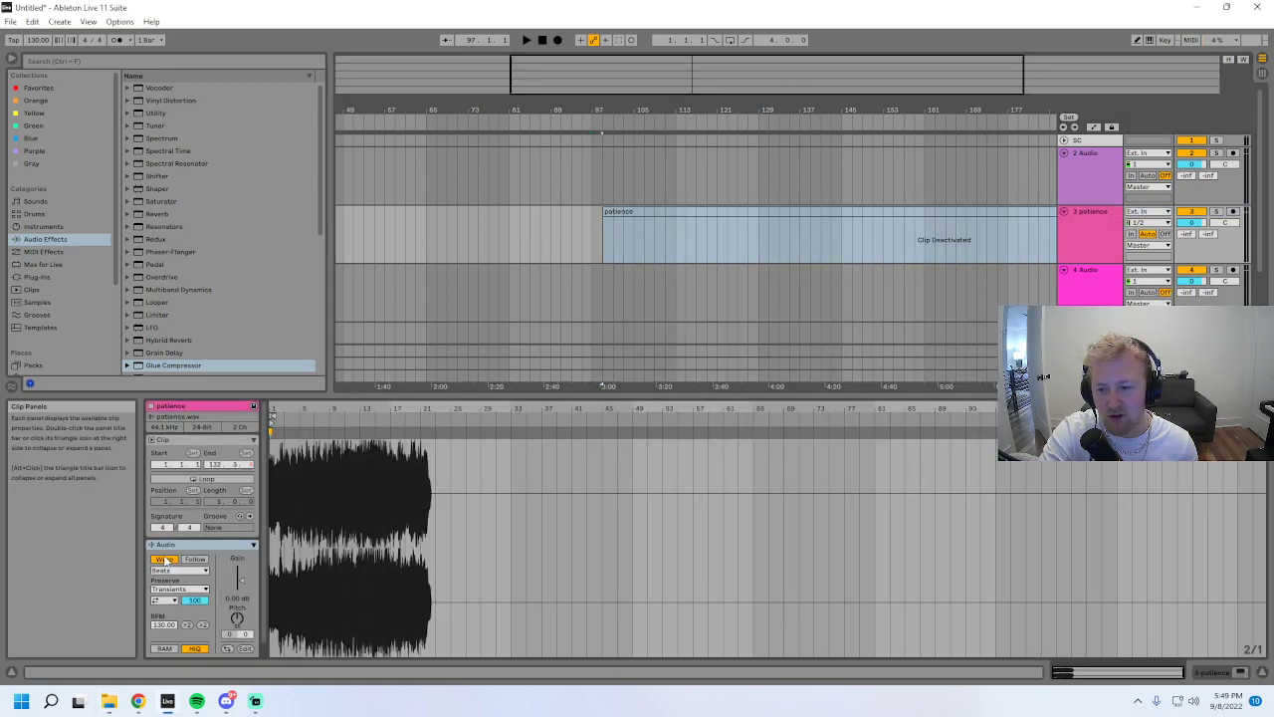
left_click(165, 559)
- Play the patience clip from bar 99 and show track 3's device chain
key("space")
left_click_drag(790, 97, 825, 88)
key("space")
left_click_drag(742, 84, 740, 134)
key("space")
double_click(1097, 234)
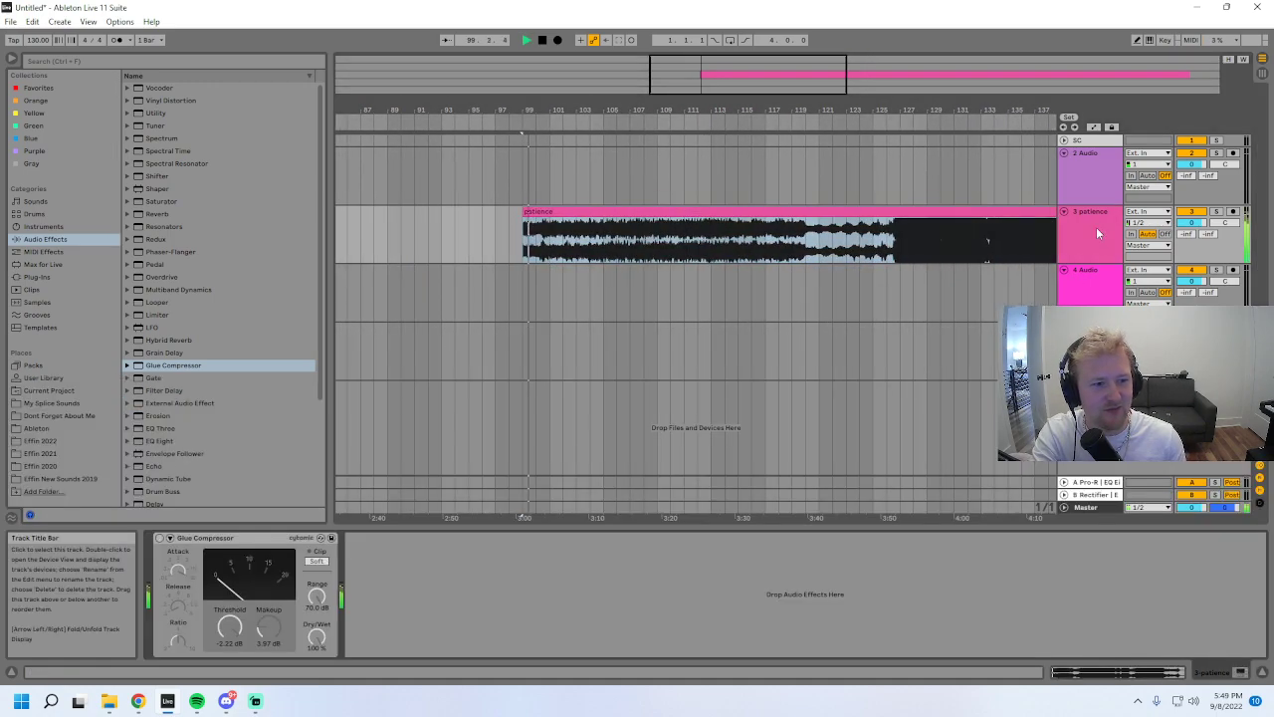
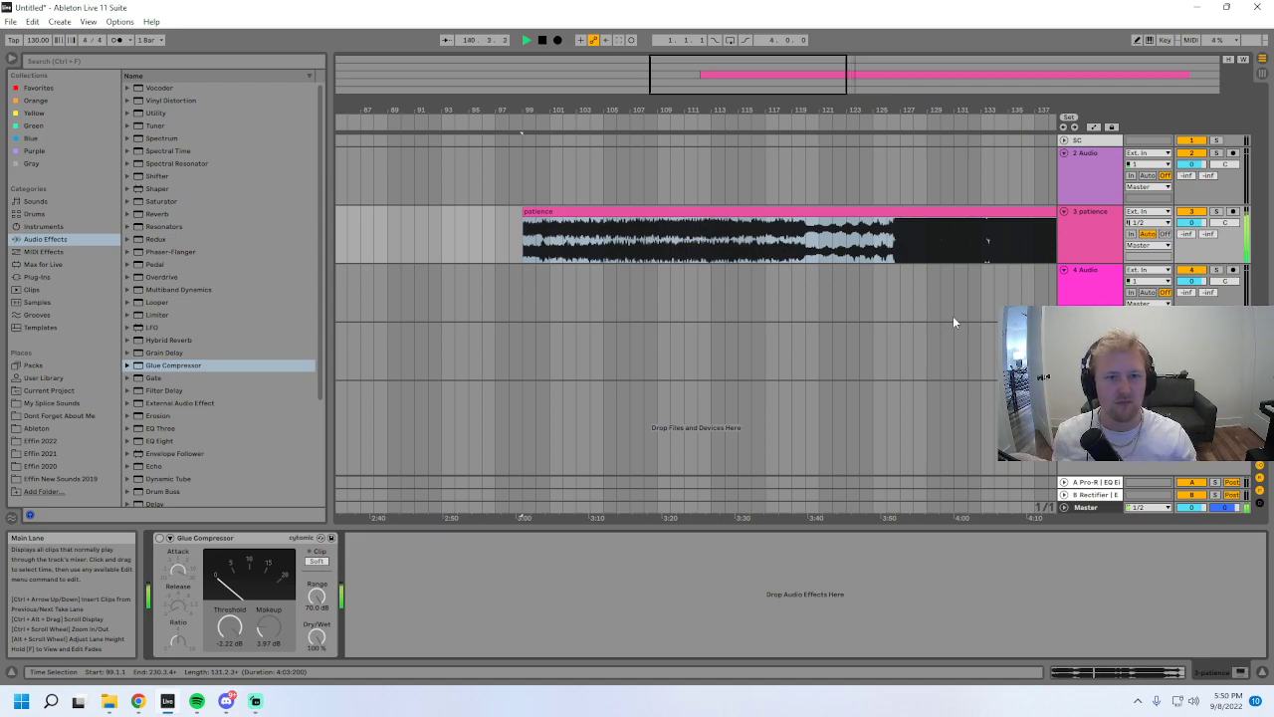
- Follow the patience clip through its middle sections and audition it from bars 176 and 180
left_click_drag(803, 112, 498, 91)
left_click_drag(874, 79, 874, 64)
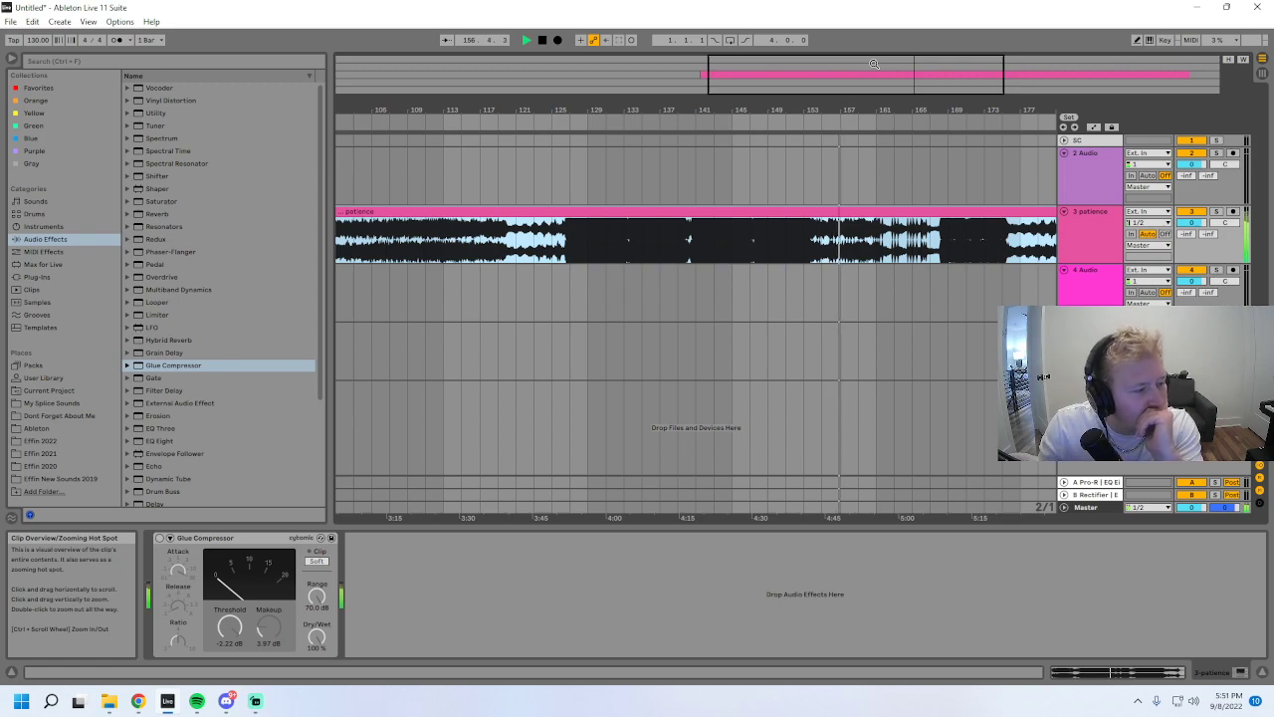
left_click_drag(875, 63, 969, 71)
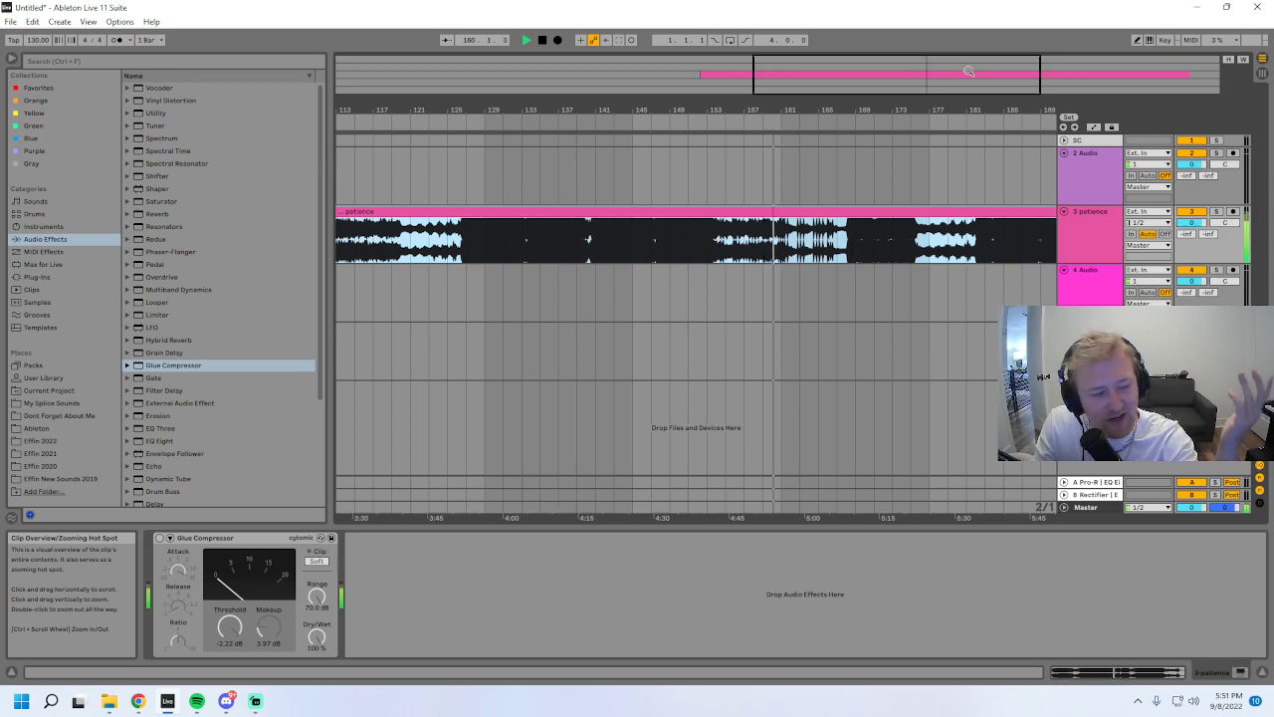
left_click_drag(976, 57, 951, 105)
left_click_drag(1013, 76, 1018, 78)
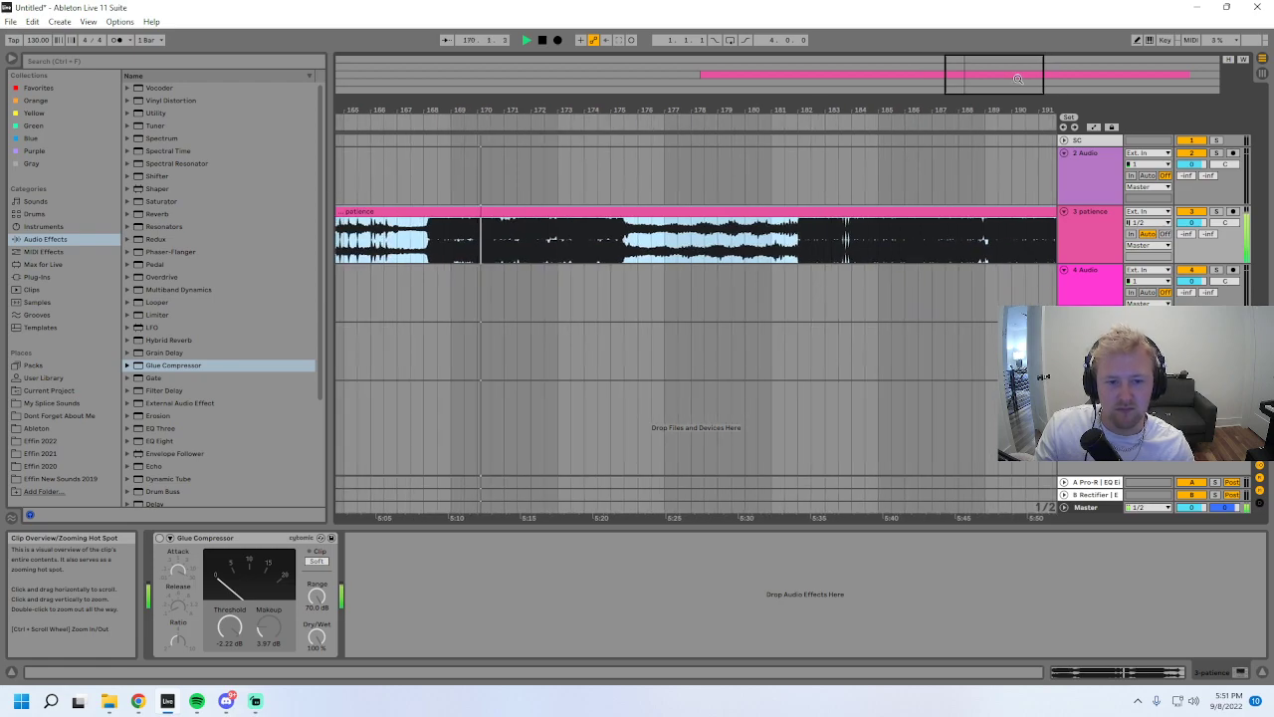
left_click(637, 251)
key("space")
left_click(758, 253)
key("space")
key("space")
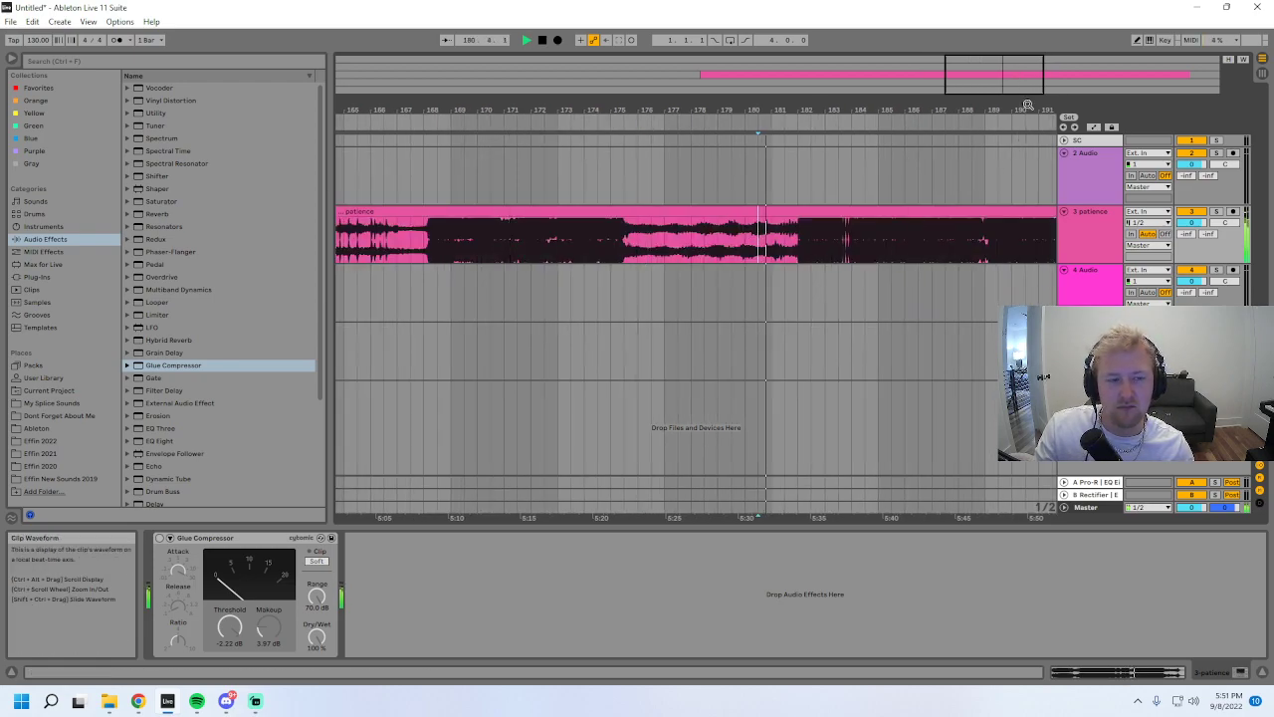
- Finish listening to the loud final section of patience, stop playback and delete the clip from track 3
left_click_drag(1024, 99, 1015, 84)
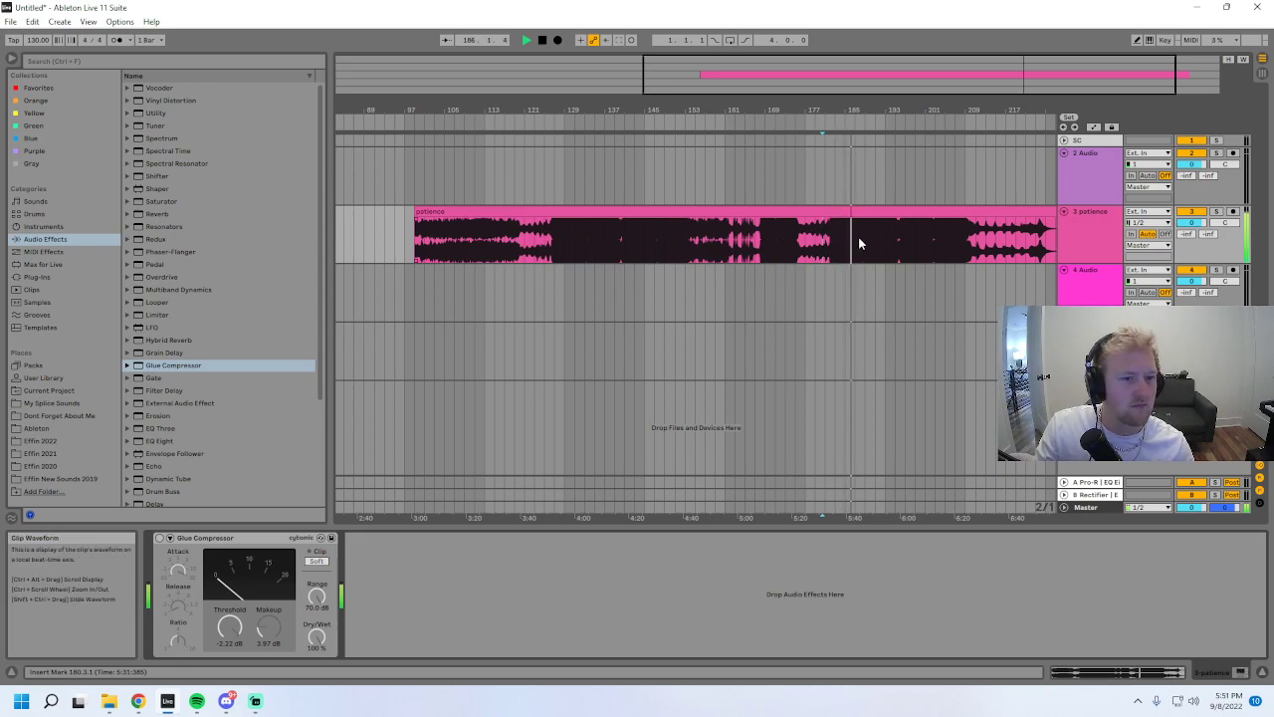
scroll(962, 189, "up", 4, "ctrl")
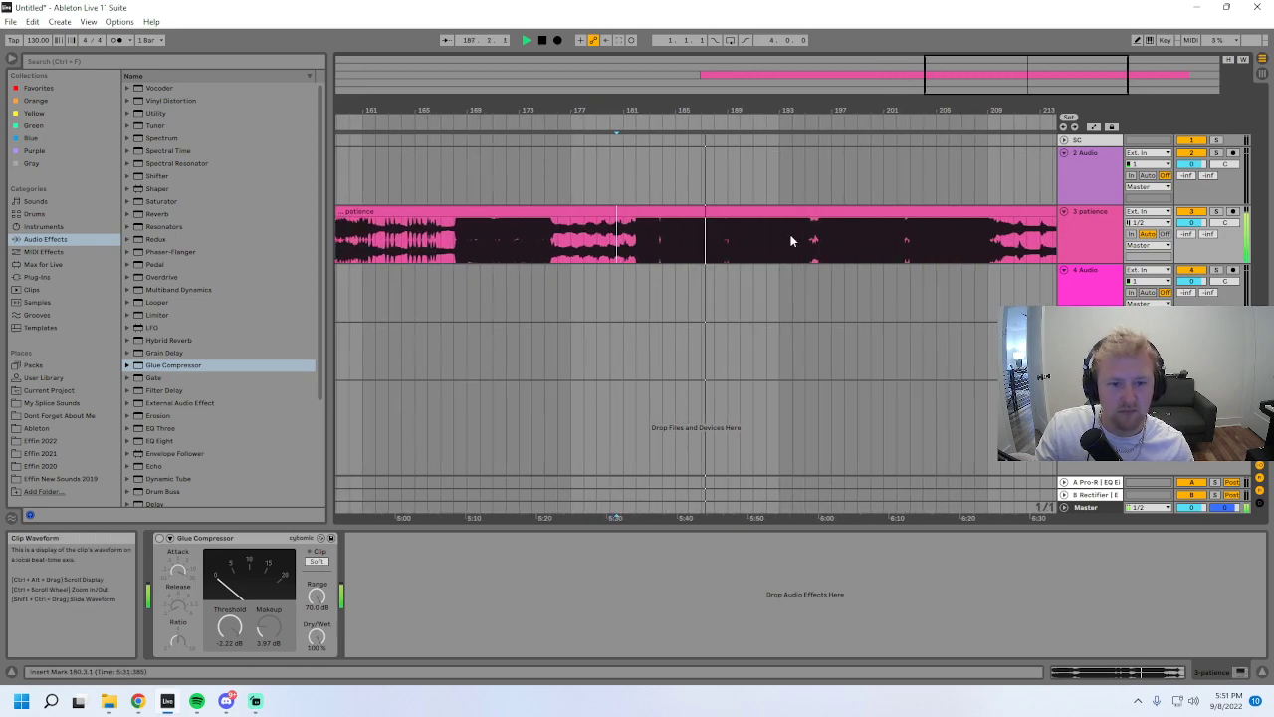
scroll(993, 197, "down", 5, "ctrl")
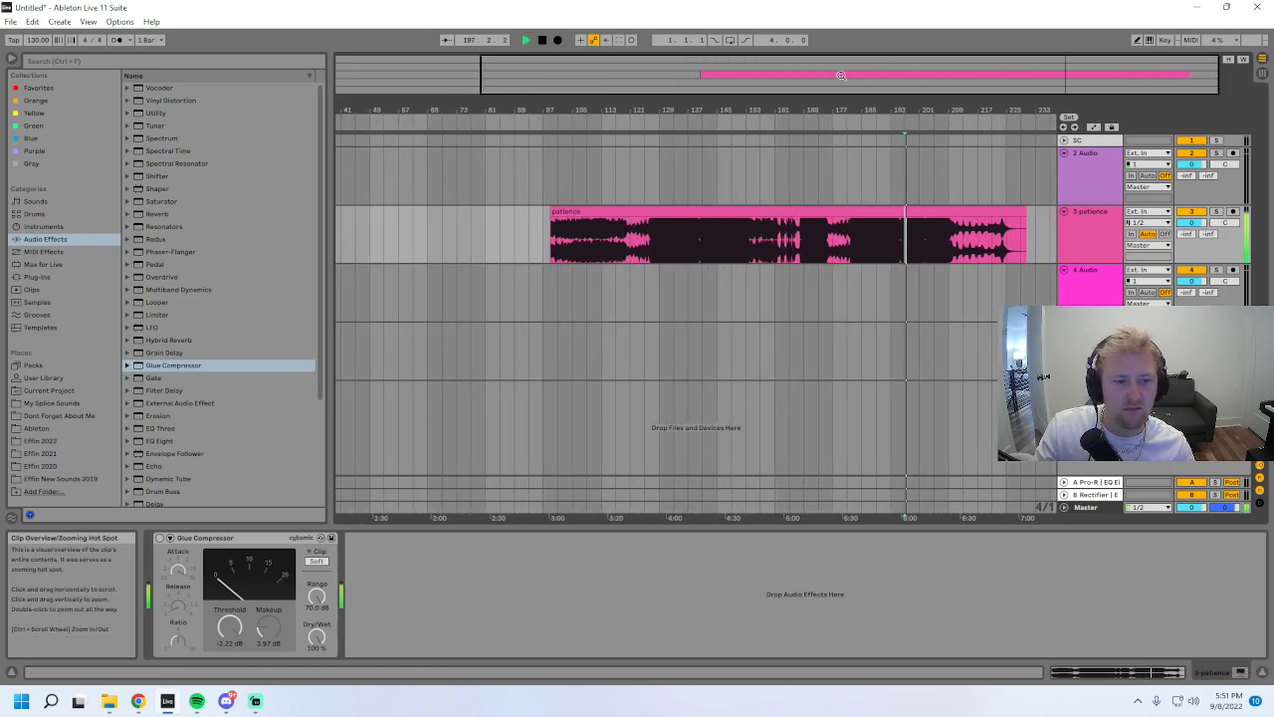
left_click(728, 207)
key("space")
key("Delete")
mouse_move(109, 701)
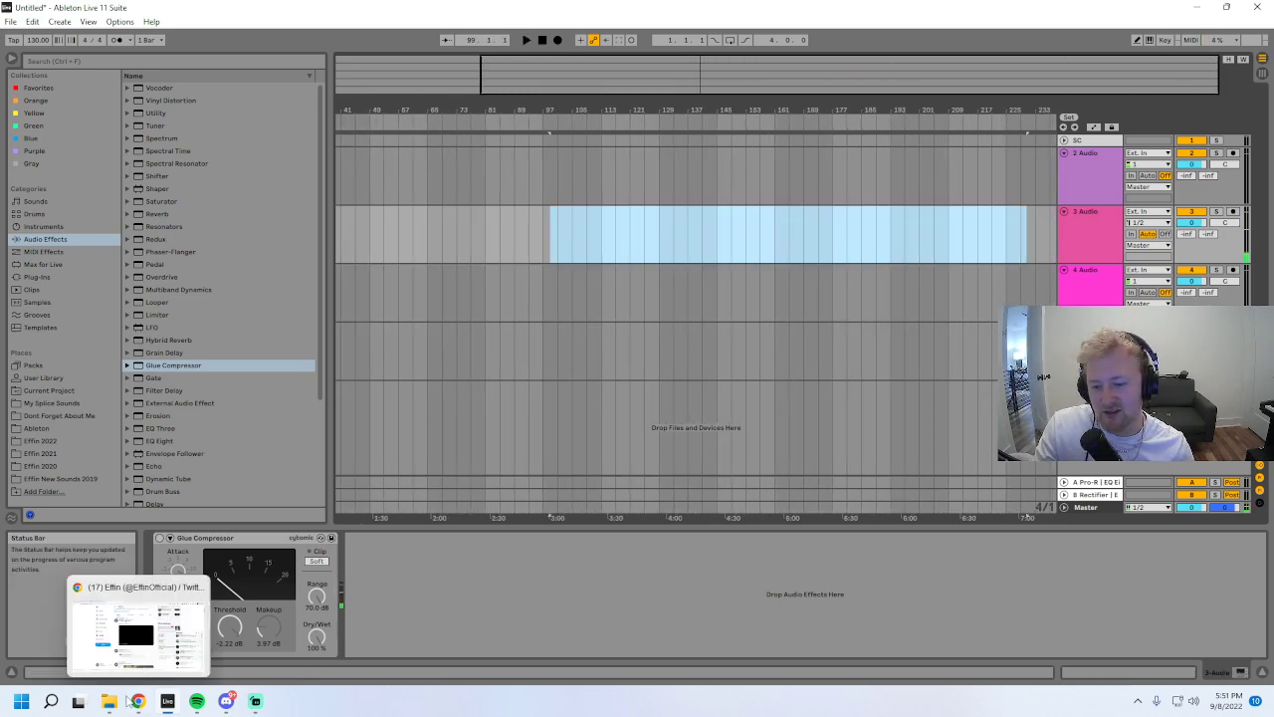
- Browse Music From PC from patience down to SATISFIED3 and try placing SATISFIED3 on track 3 at bar 101
left_click(216, 648)
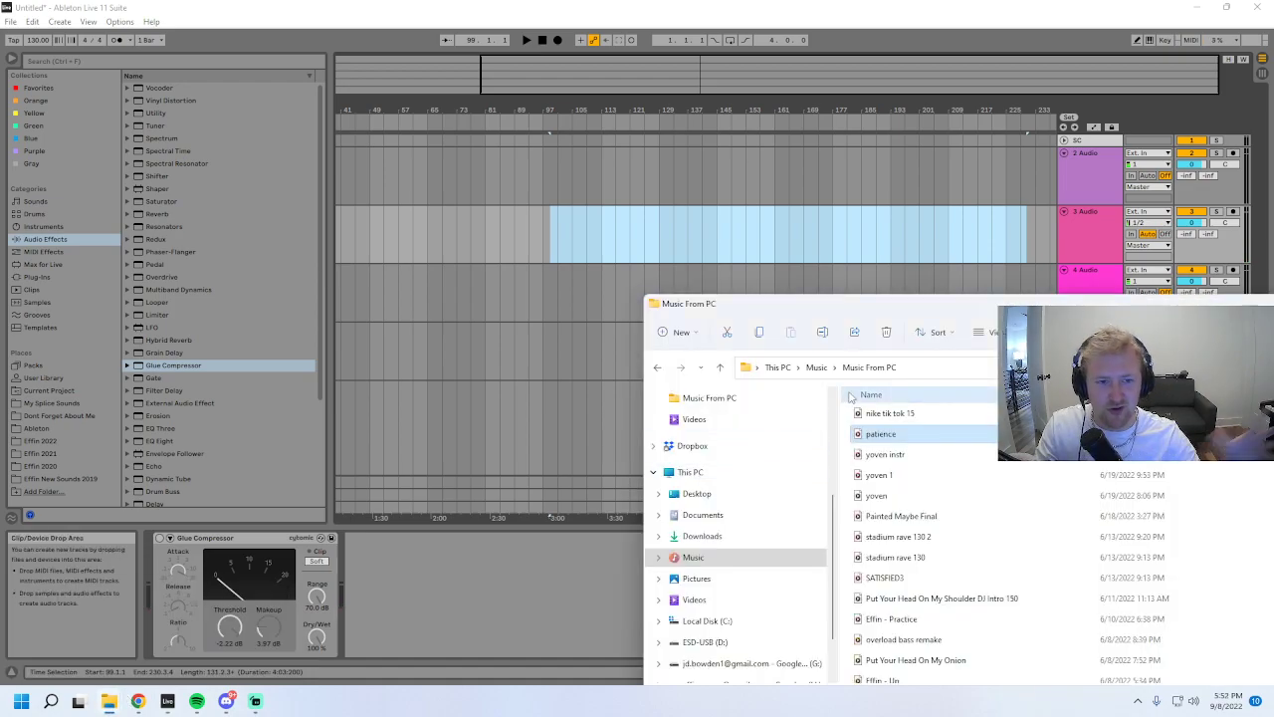
left_click(901, 455)
left_click(934, 475)
scroll(932, 474, "down", 2)
scroll(932, 474, "up", 2)
scroll(928, 476, "down", 1)
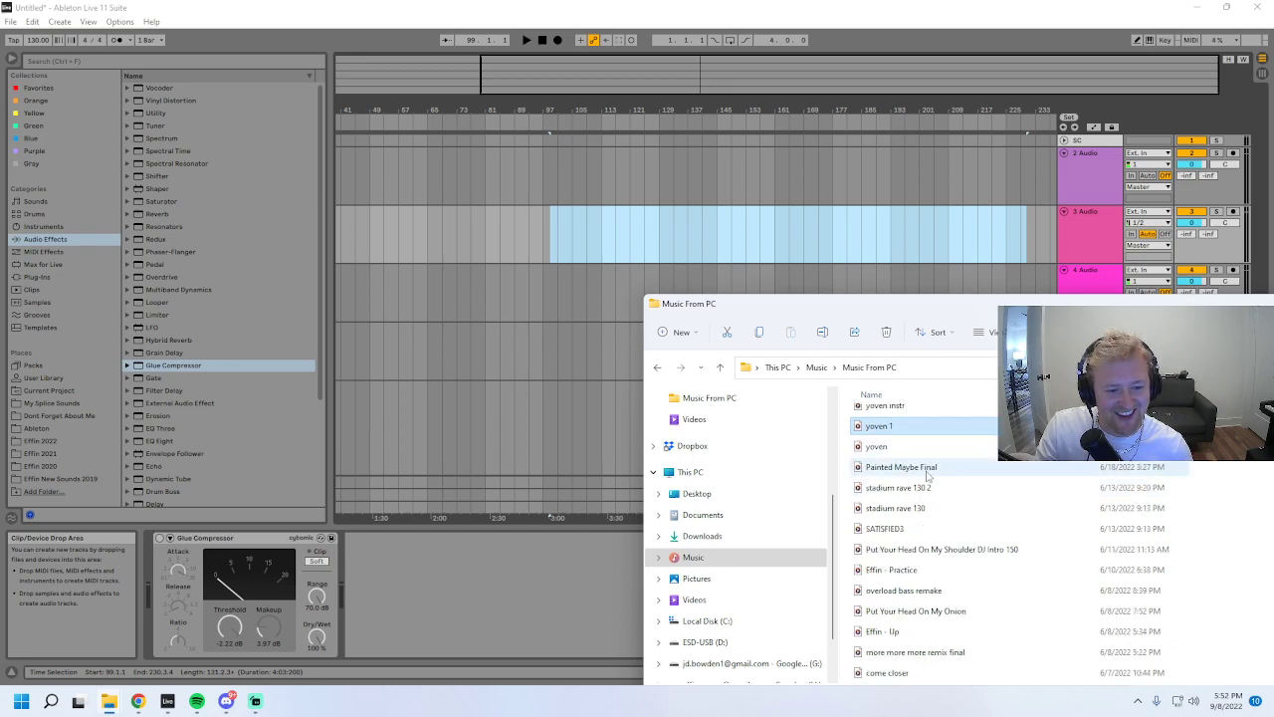
left_click(913, 472)
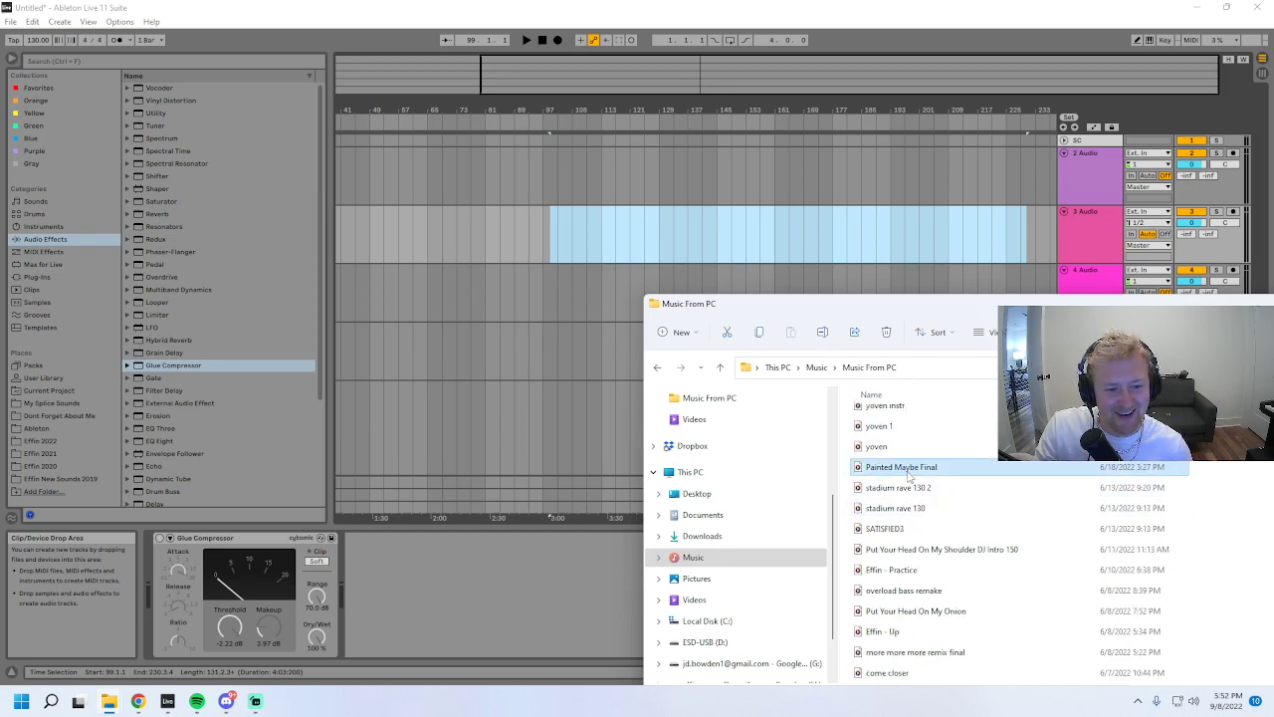
left_click(910, 485)
scroll(909, 478, "down", 1)
left_click(909, 470)
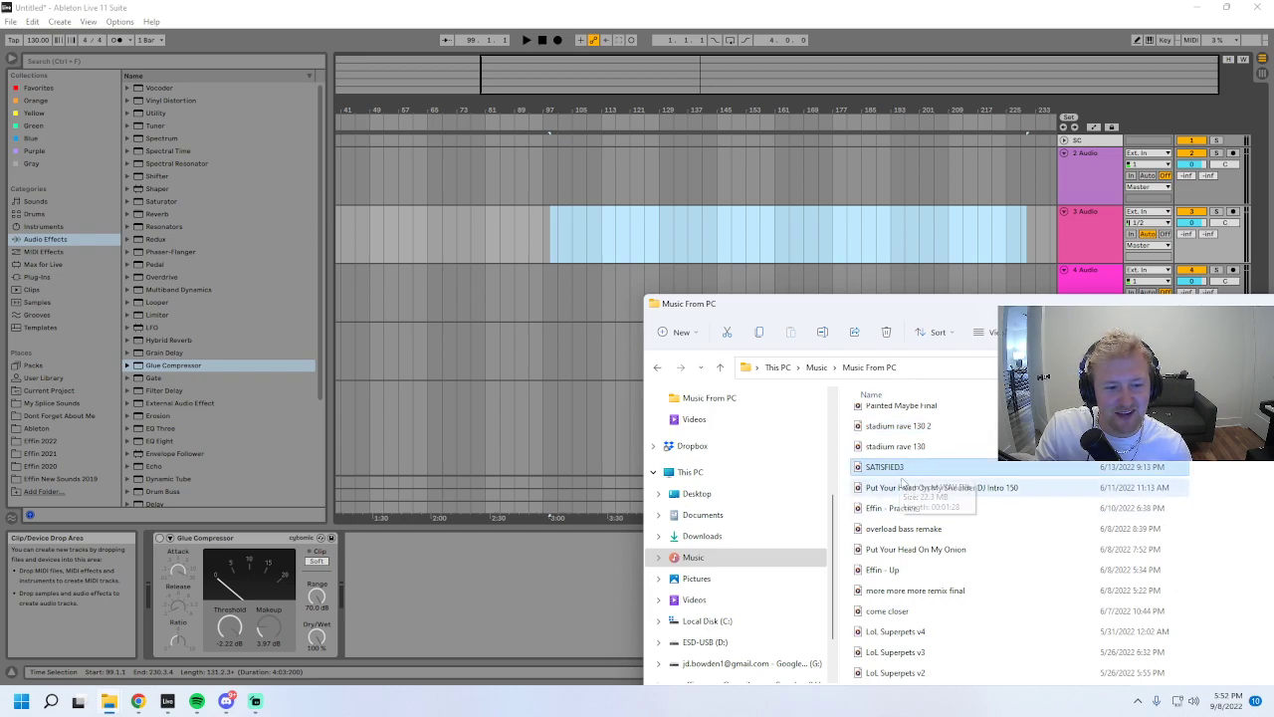
left_click_drag(901, 469, 557, 235)
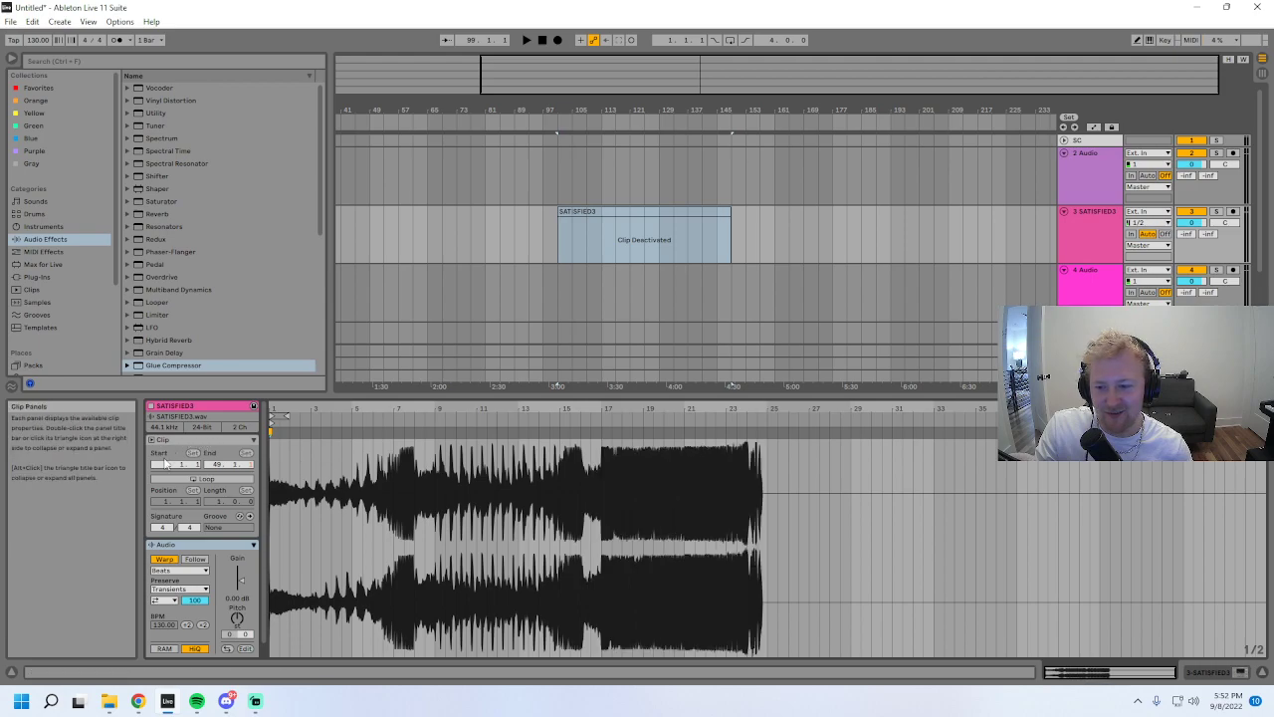
key("ctrl+z")
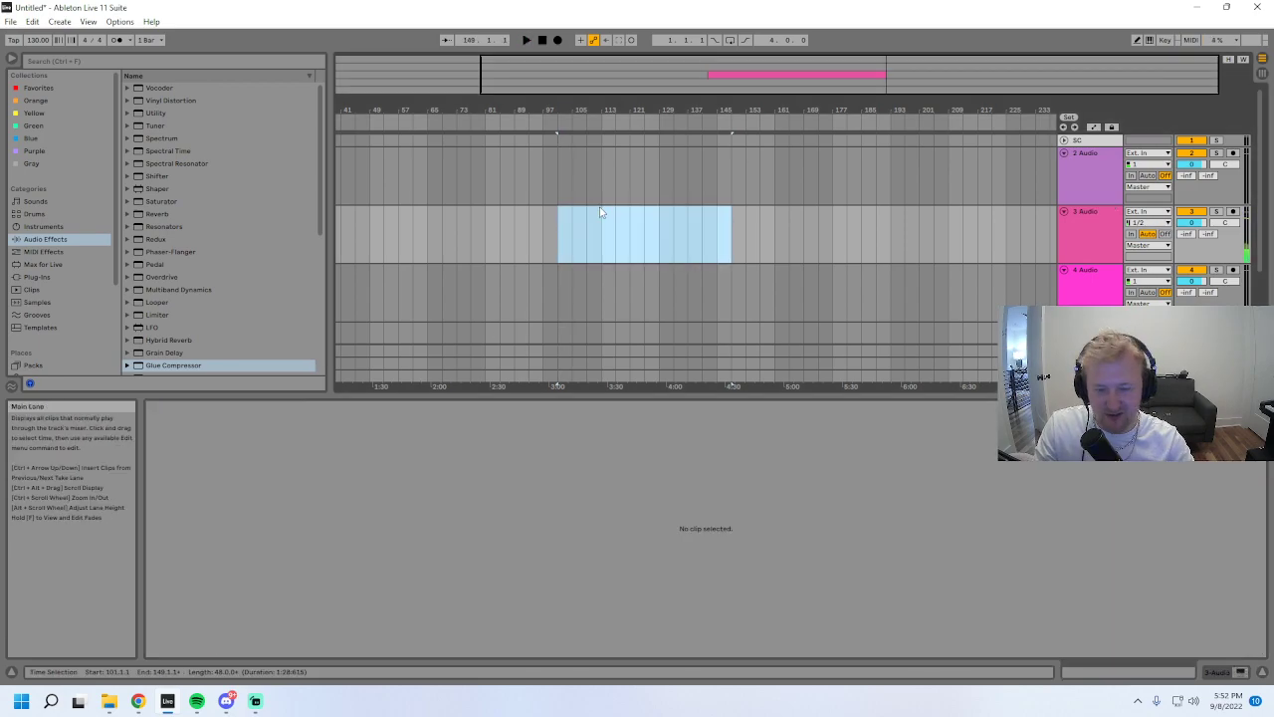
- Look through the older songs in Music From PC, from Effin - Practice down to Uncomfortable VIP
left_click(217, 650)
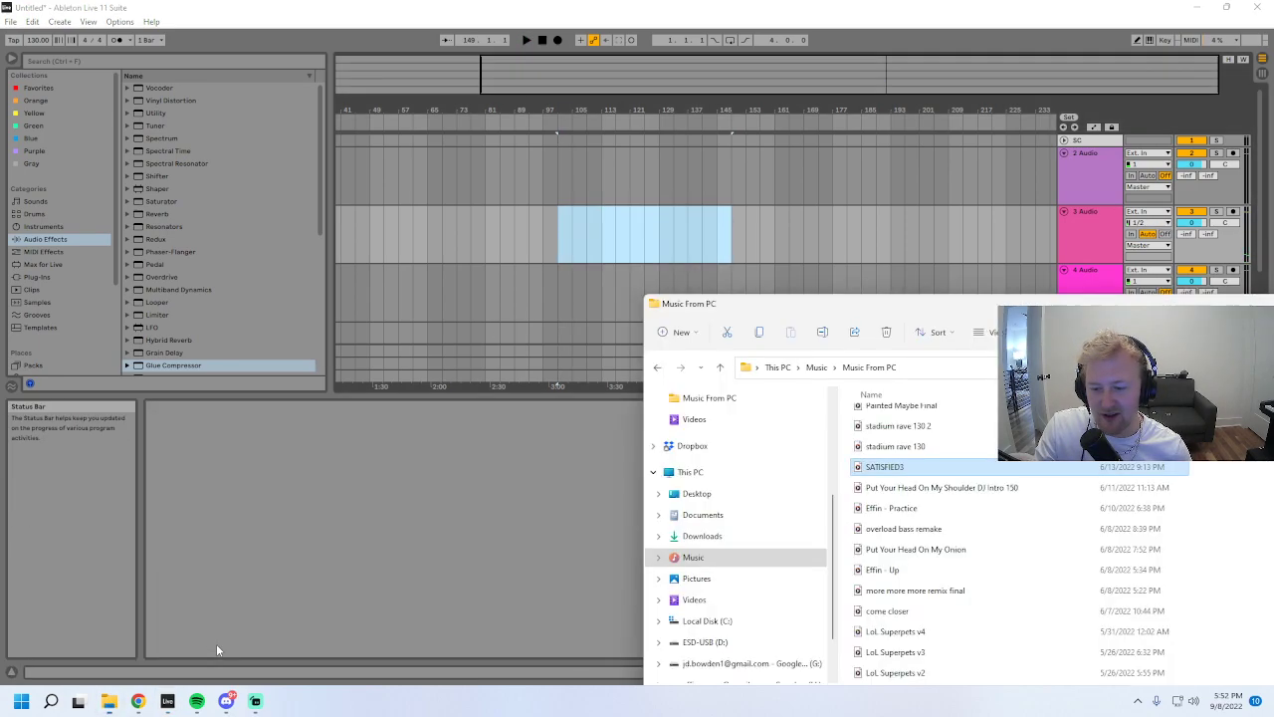
left_click(941, 507)
scroll(941, 511, "down", 1)
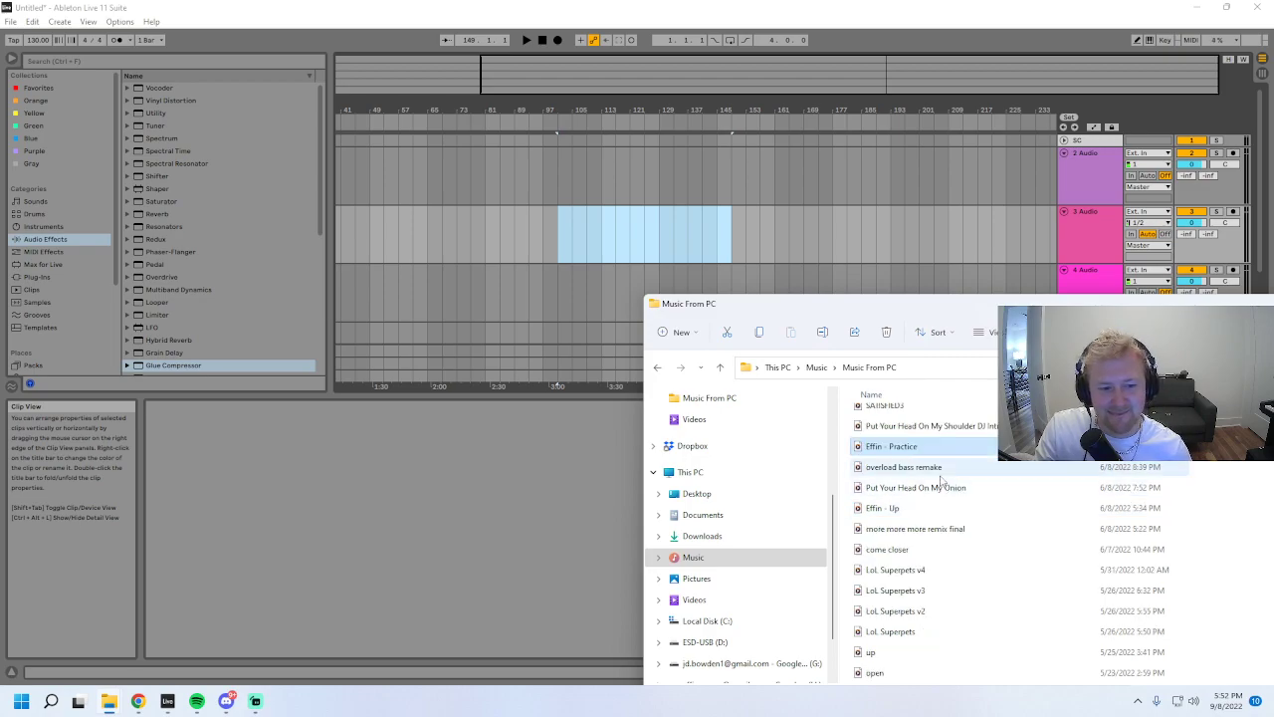
left_click(939, 486)
scroll(939, 497, "down", 1)
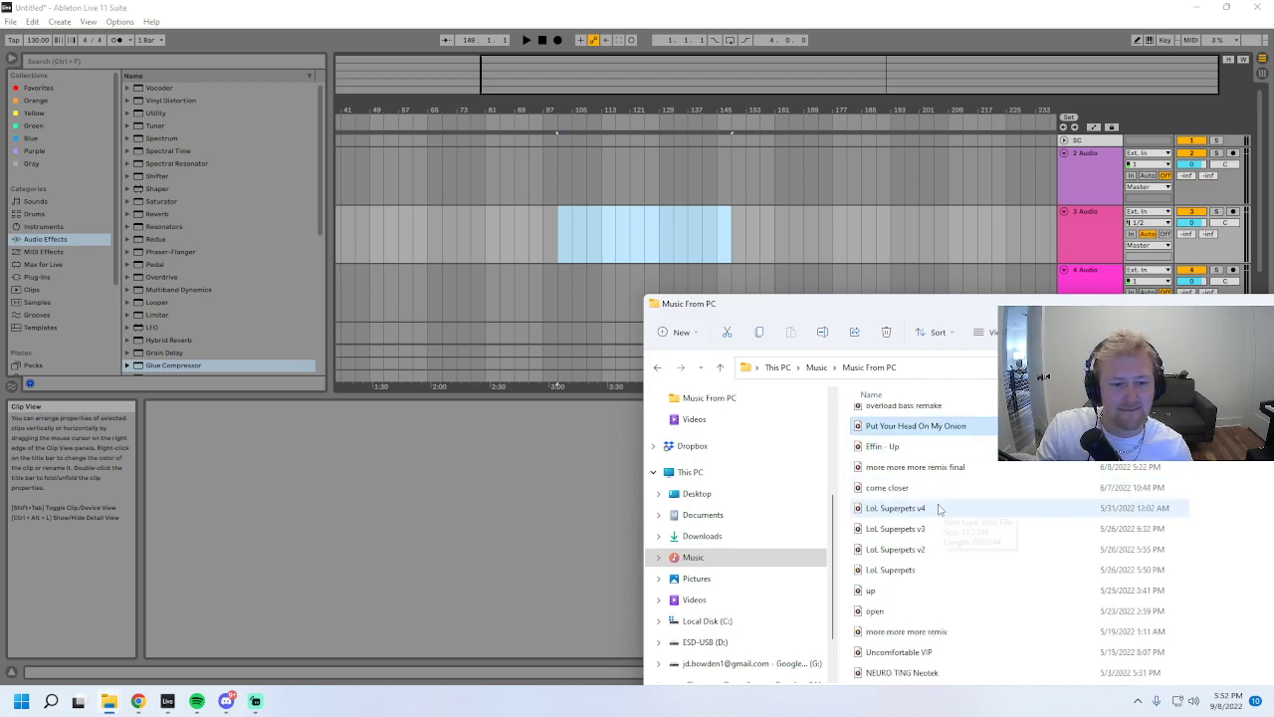
left_click(895, 448)
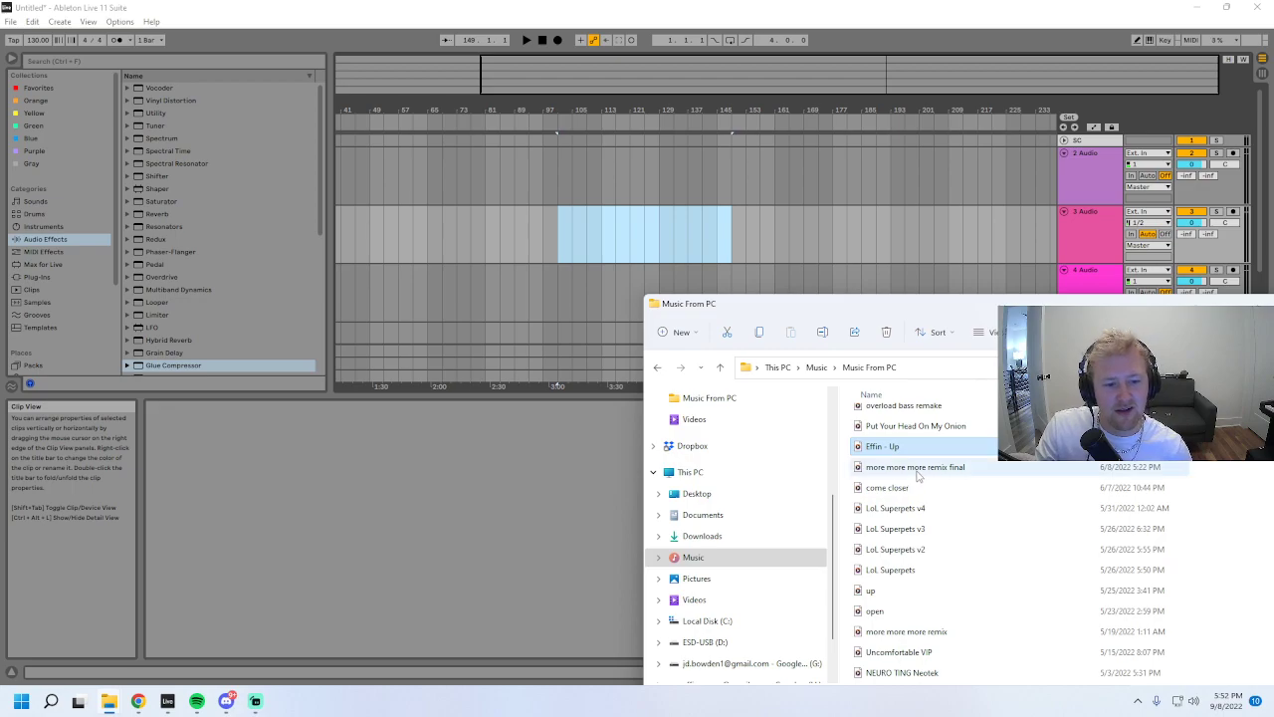
scroll(897, 448, "down", 3)
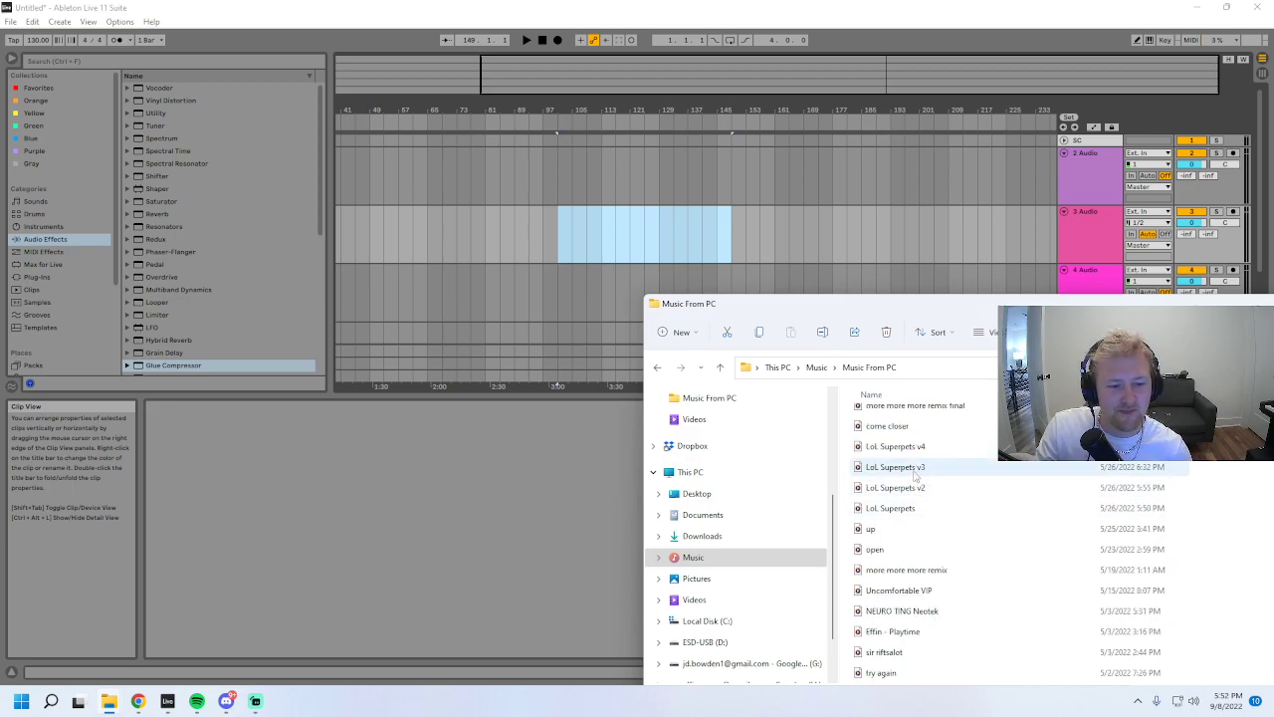
scroll(893, 441, "up", 1)
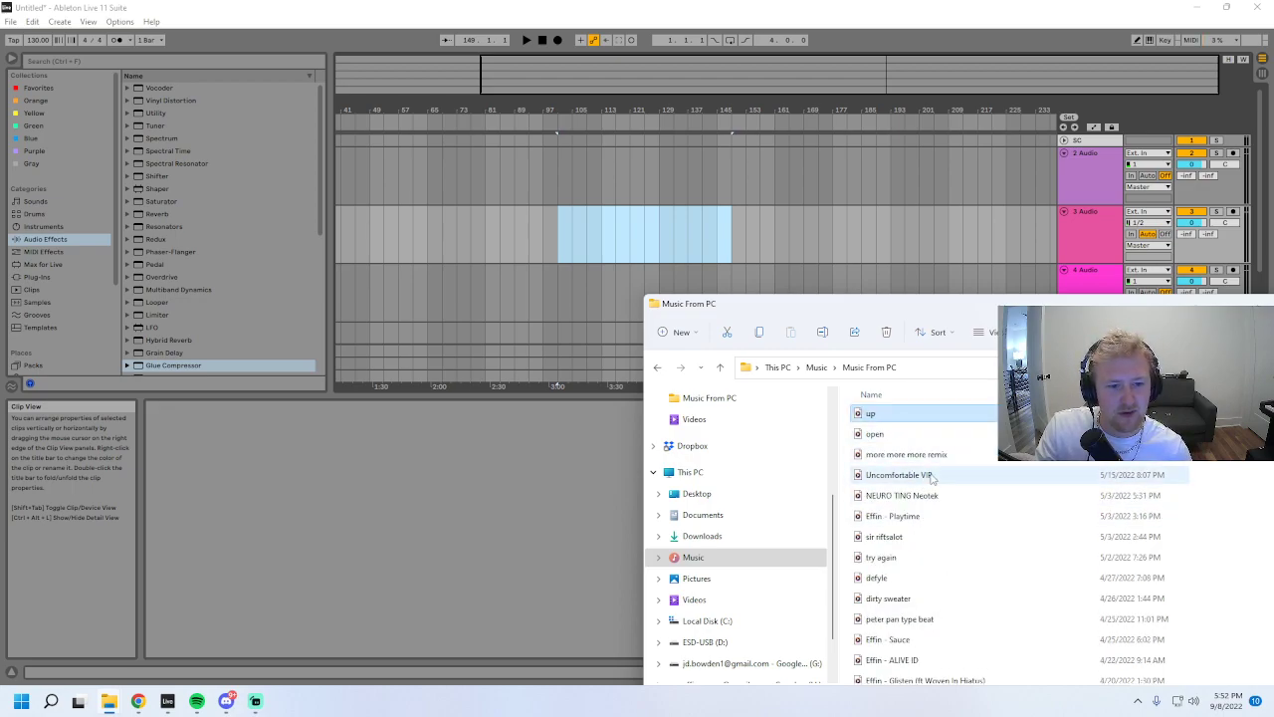
left_click(894, 436)
left_click(901, 456)
left_click(916, 477)
scroll(931, 498, "down", 1)
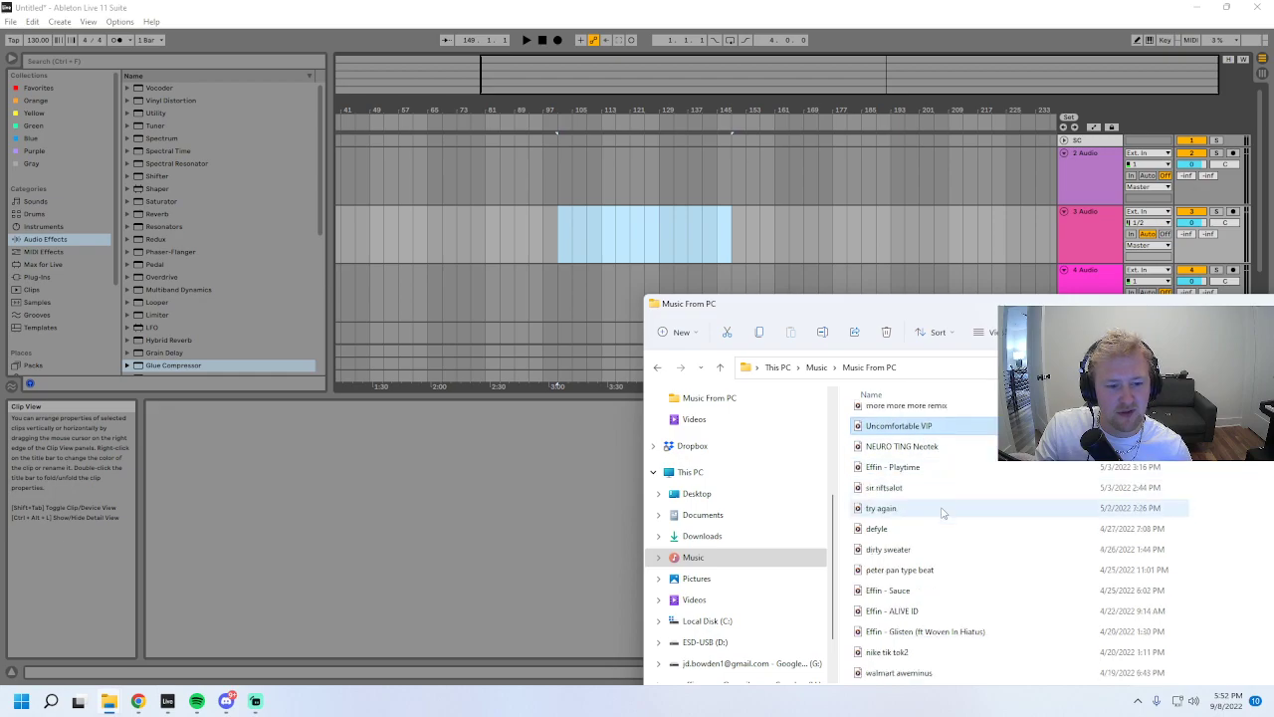
- Place sir riftsalot from Music From PC on track 3 at bar 97 with warping off
left_click(913, 449)
scroll(906, 468, "down", 1)
key("Down")
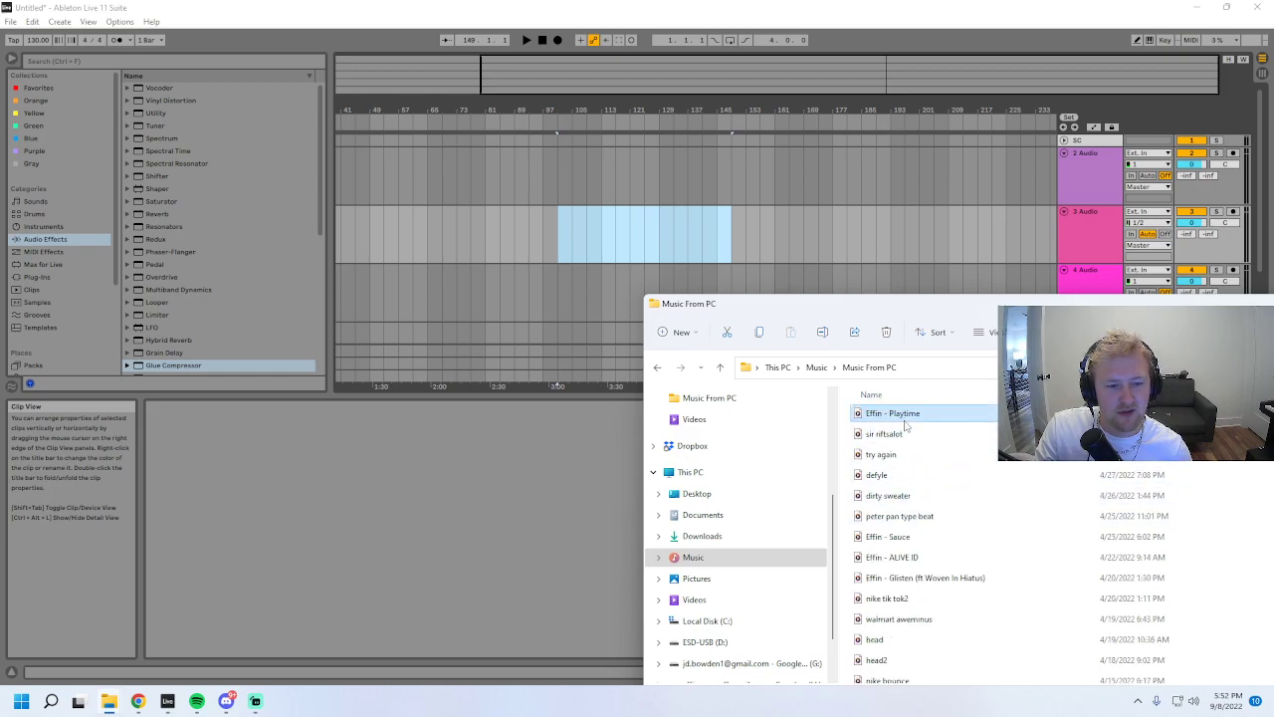
key("Down")
left_click_drag(901, 438, 549, 216)
left_click(164, 559)
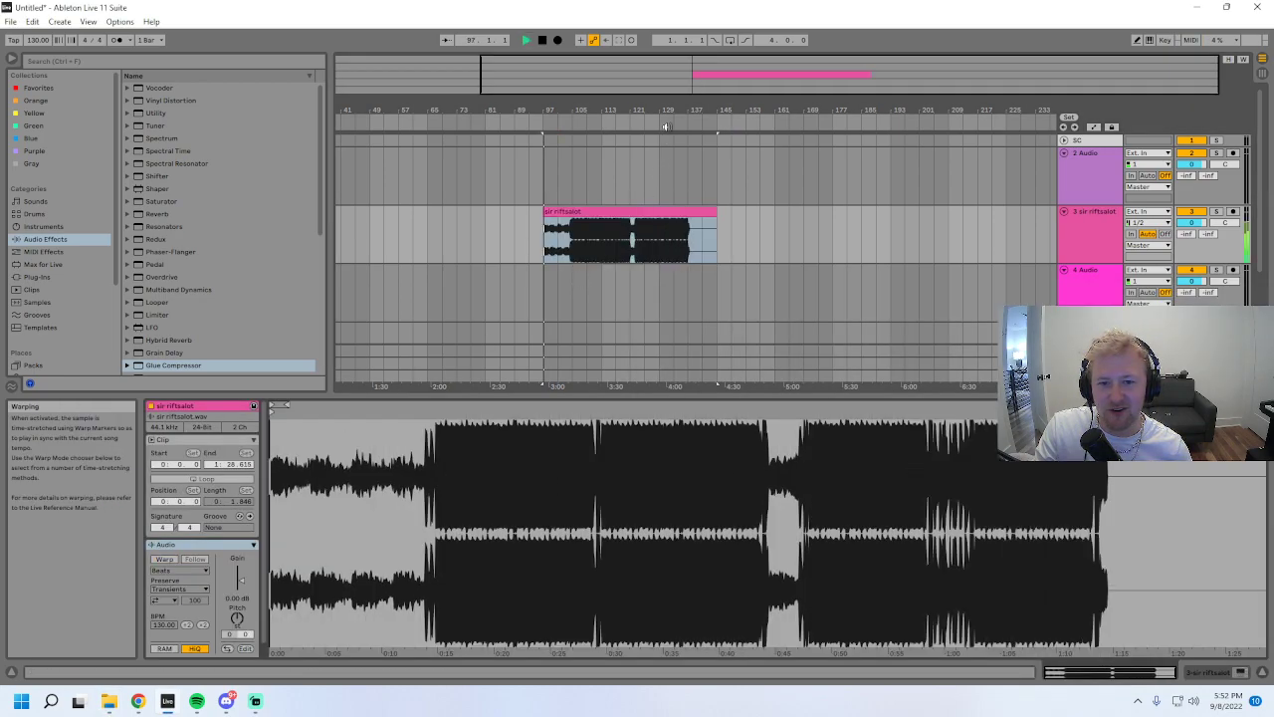
- Play sir riftsalot from bar 97 through both loud sections and stop playback near bar 137
key("space")
left_click_drag(665, 112, 833, 69)
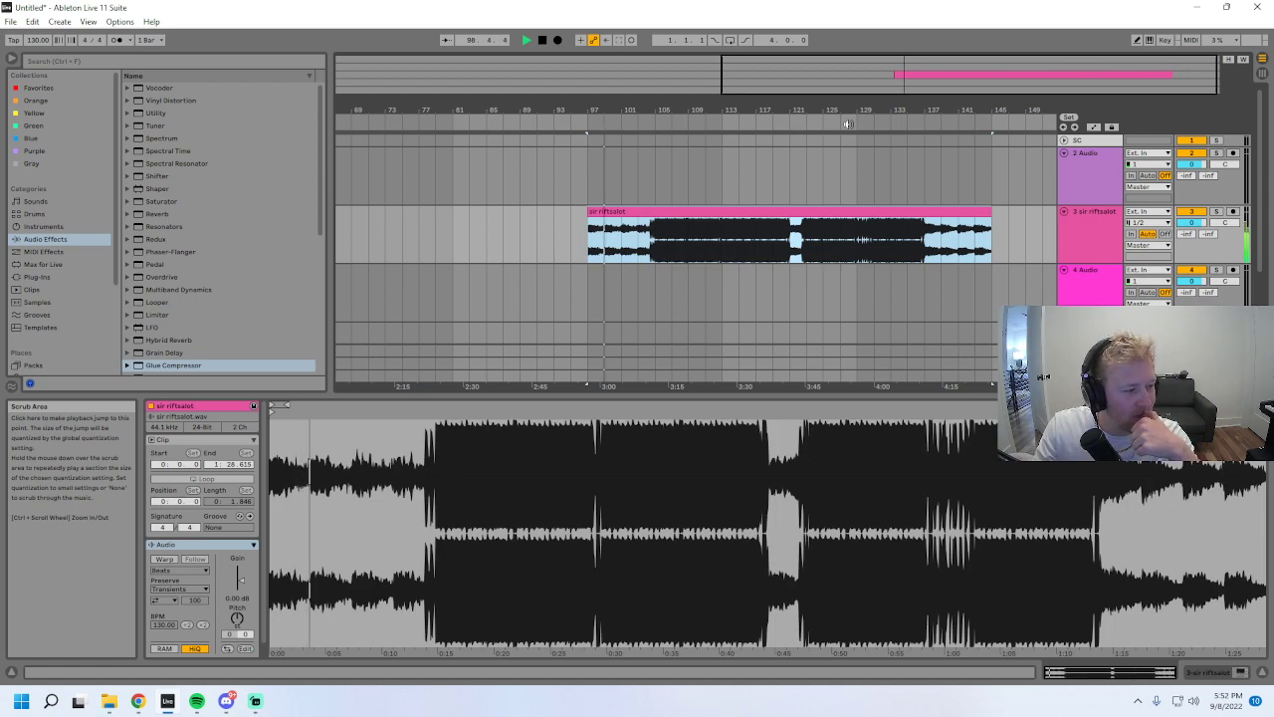
left_click(1075, 244)
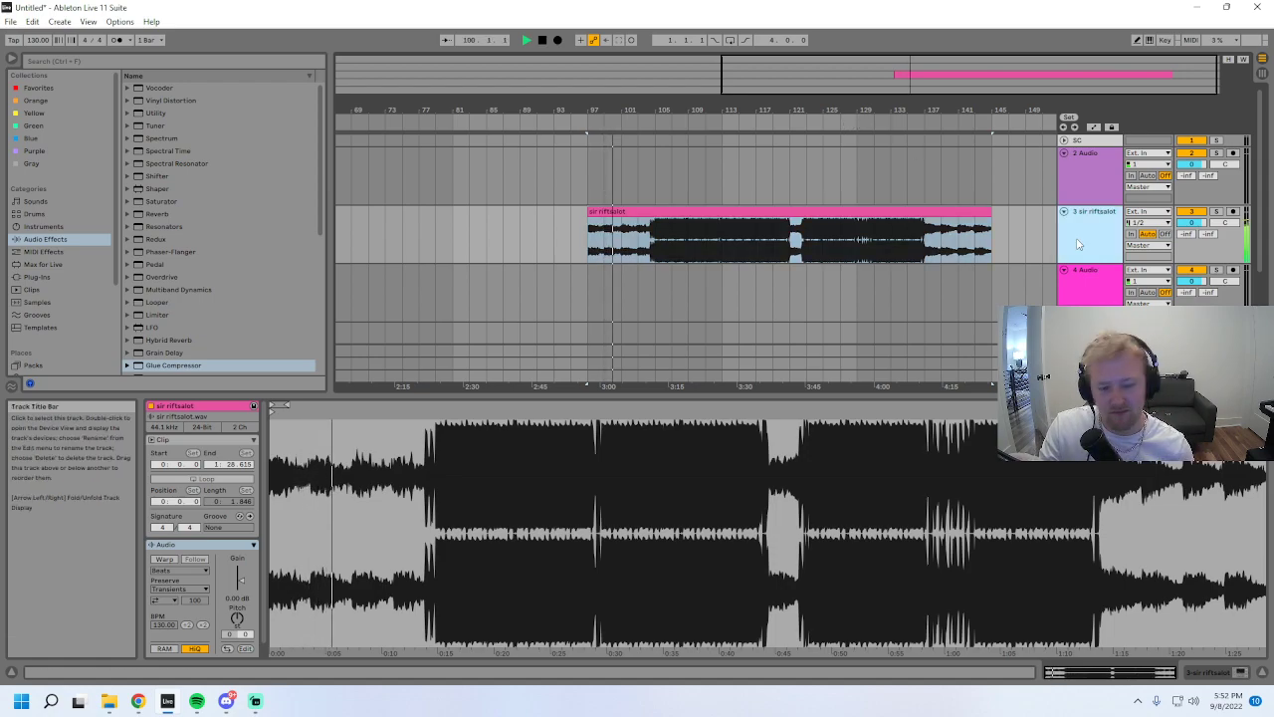
key("Down")
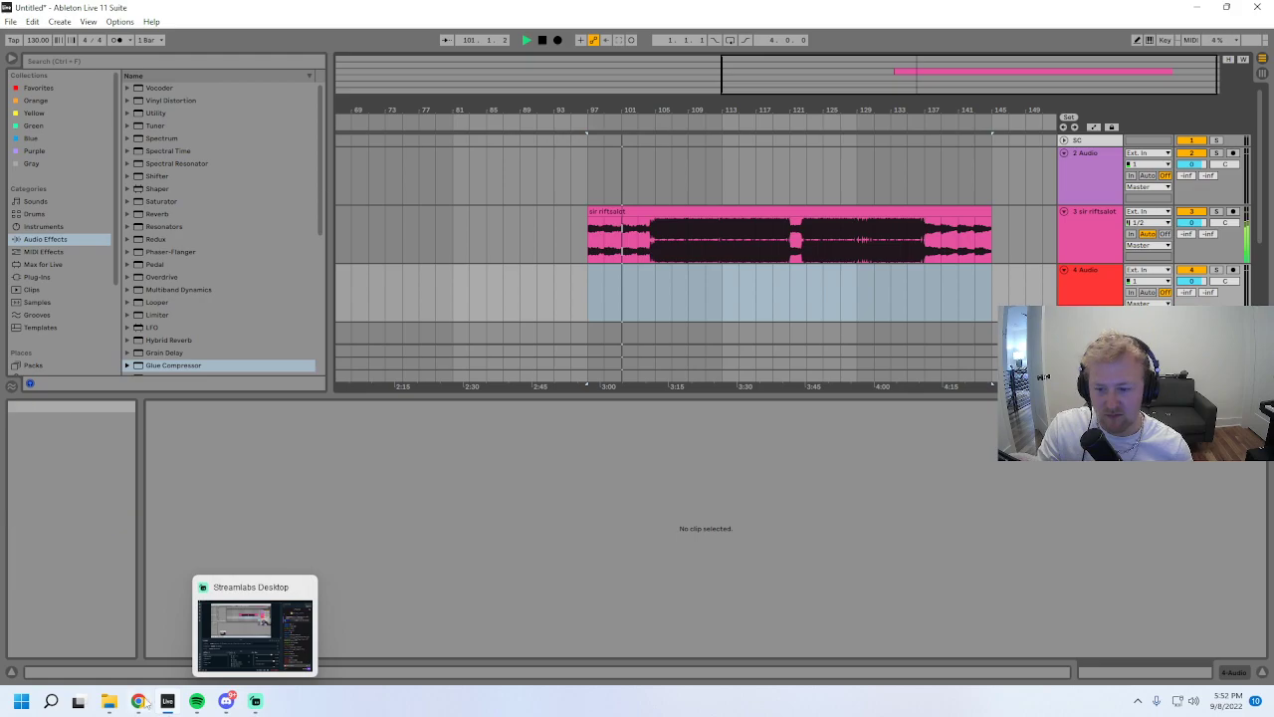
mouse_move(108, 701)
left_click(214, 657)
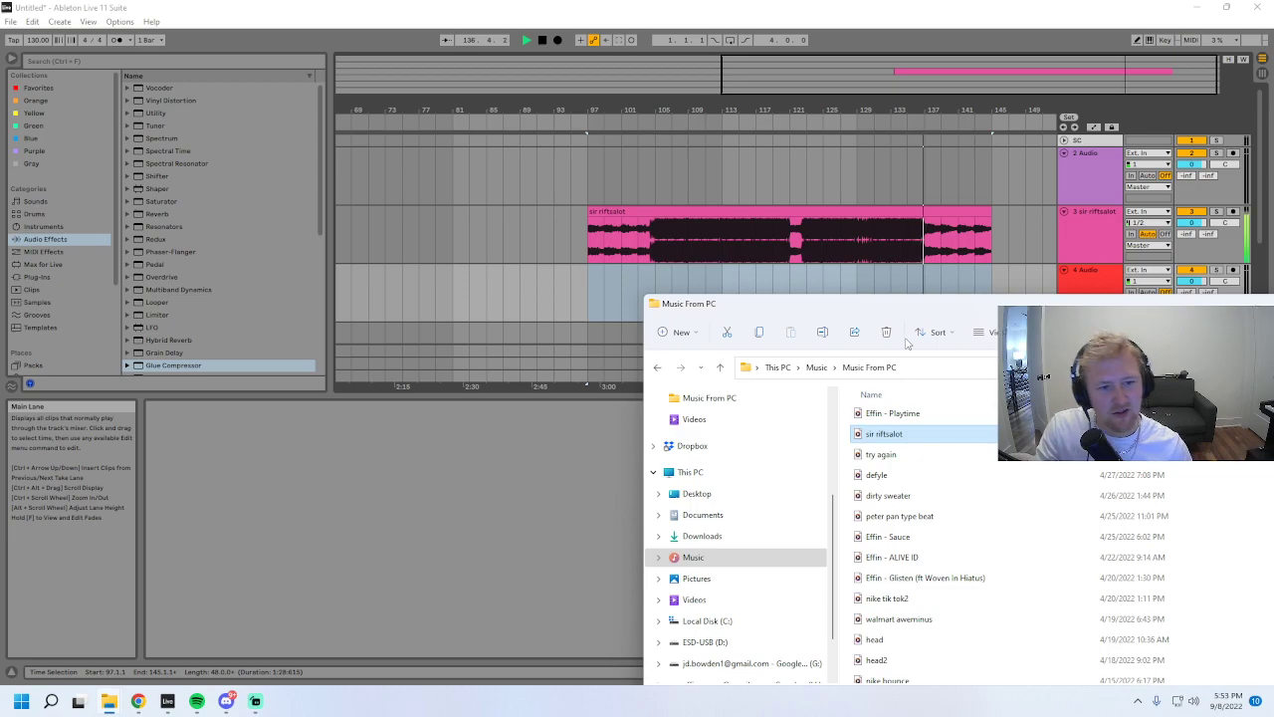
left_click(773, 212)
- Replace sir riftsalot on track 3 with try again at bar 97, with warping off
mouse_move(110, 701)
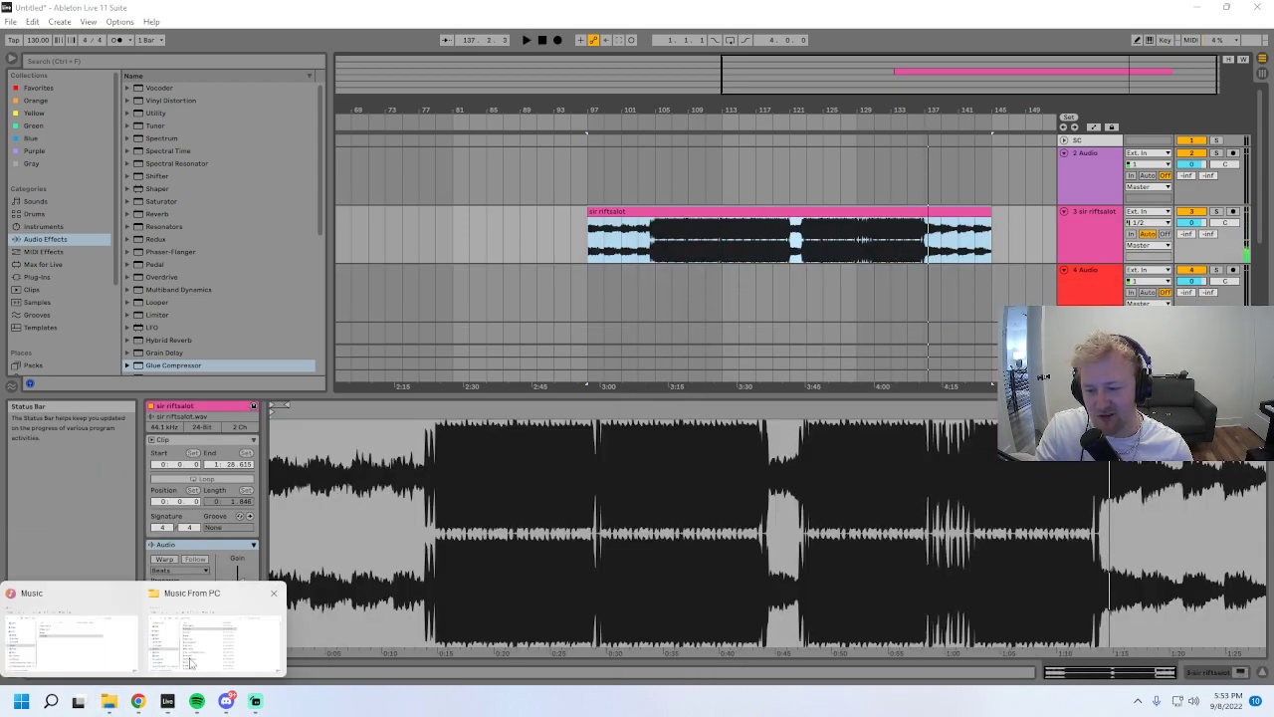
left_click(229, 628)
left_click_drag(895, 456, 585, 249)
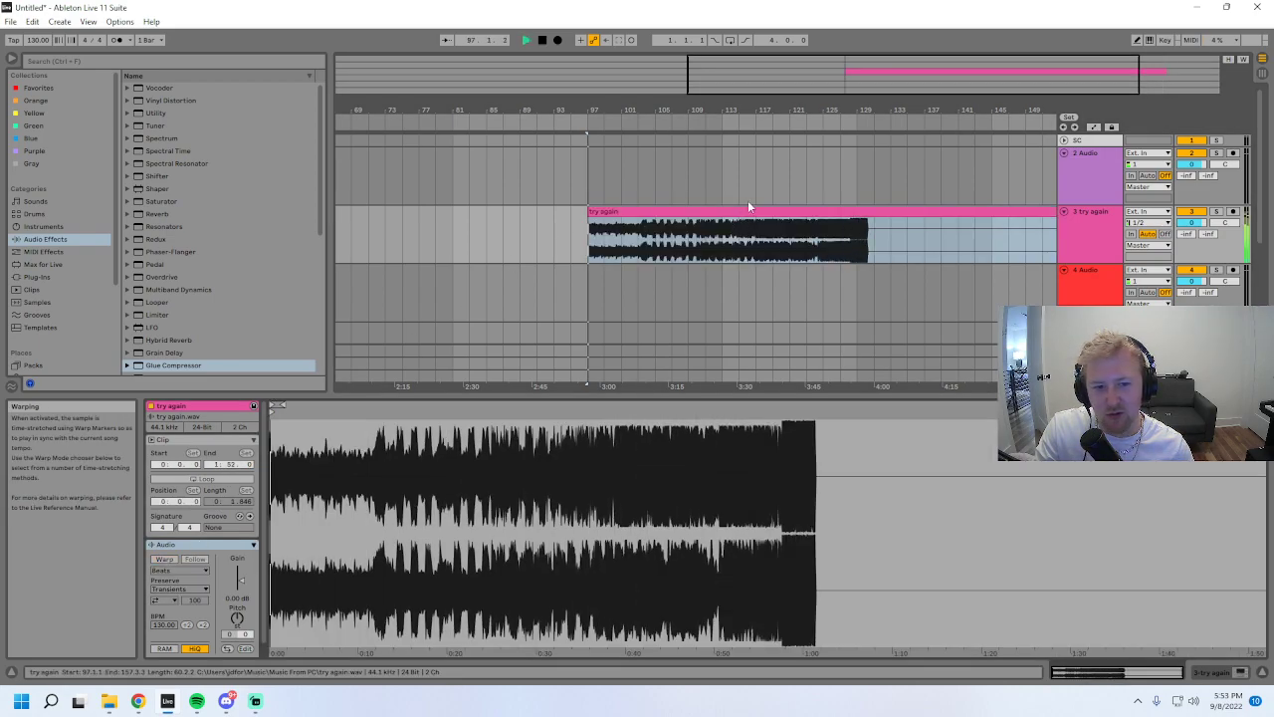
- Play try again from bar 97 and follow its intro and build-up in the arrangement
key("space")
left_click_drag(743, 109, 697, 149)
key("space")
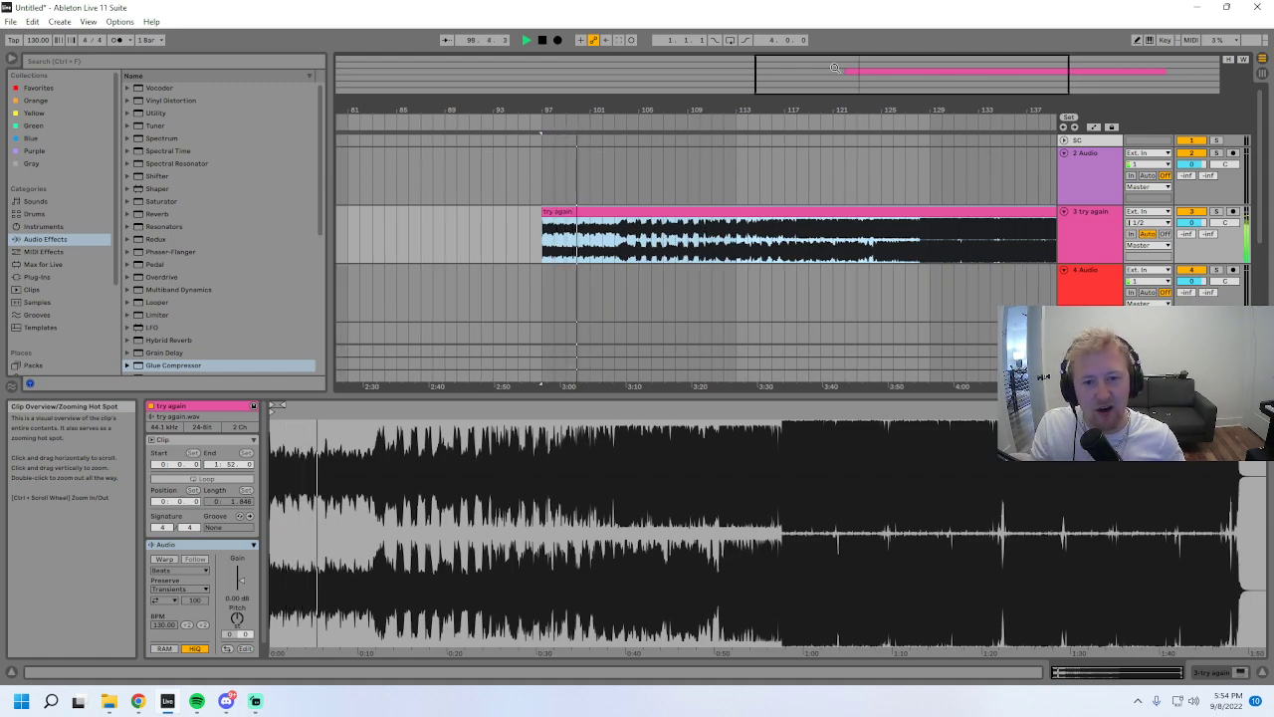
left_click_drag(835, 67, 906, 239)
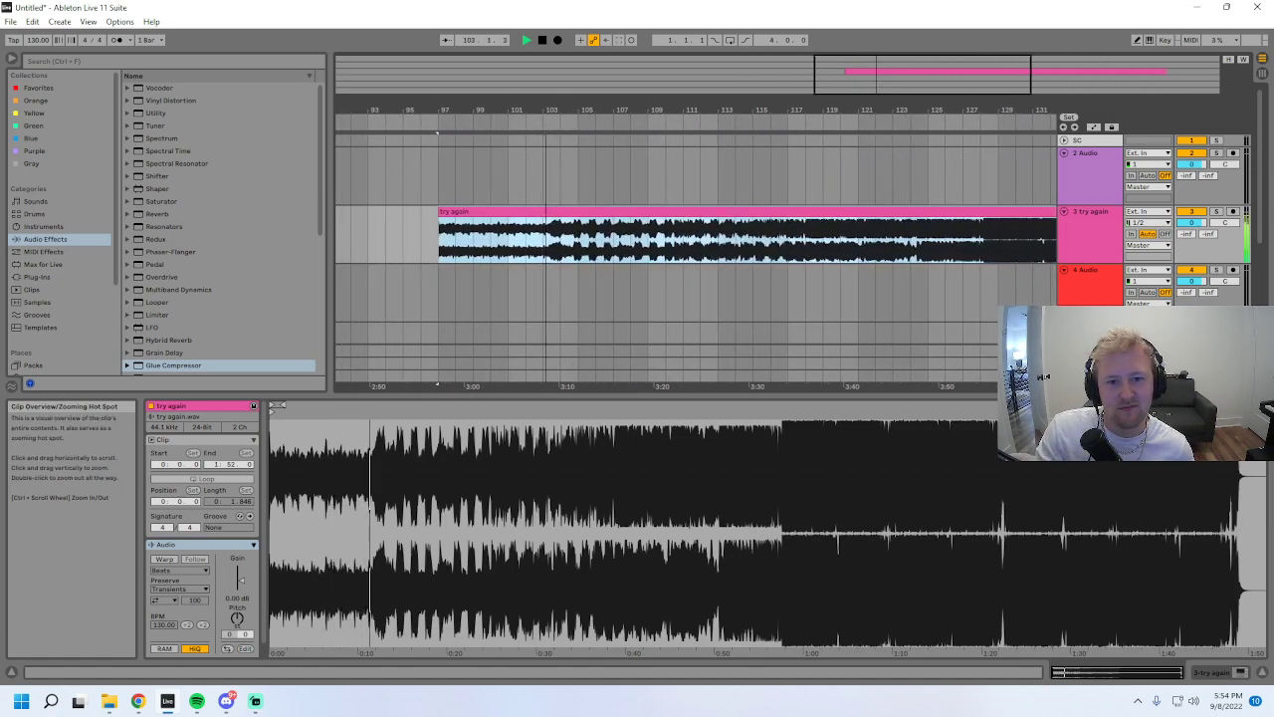
left_click_drag(878, 80, 878, 60)
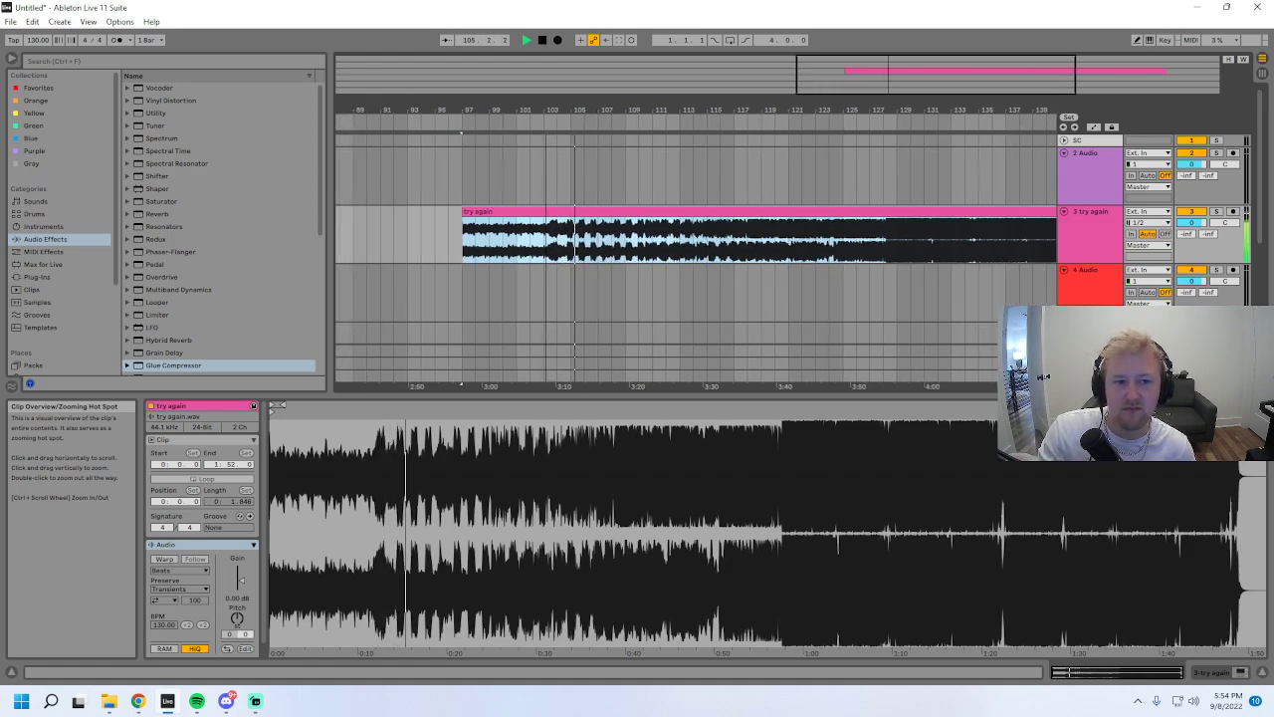
left_click_drag(886, 149, 893, 87)
- Listen to the rest of try again while finding defyle in Music From PC, and stop playback near bar 154
mouse_move(109, 703)
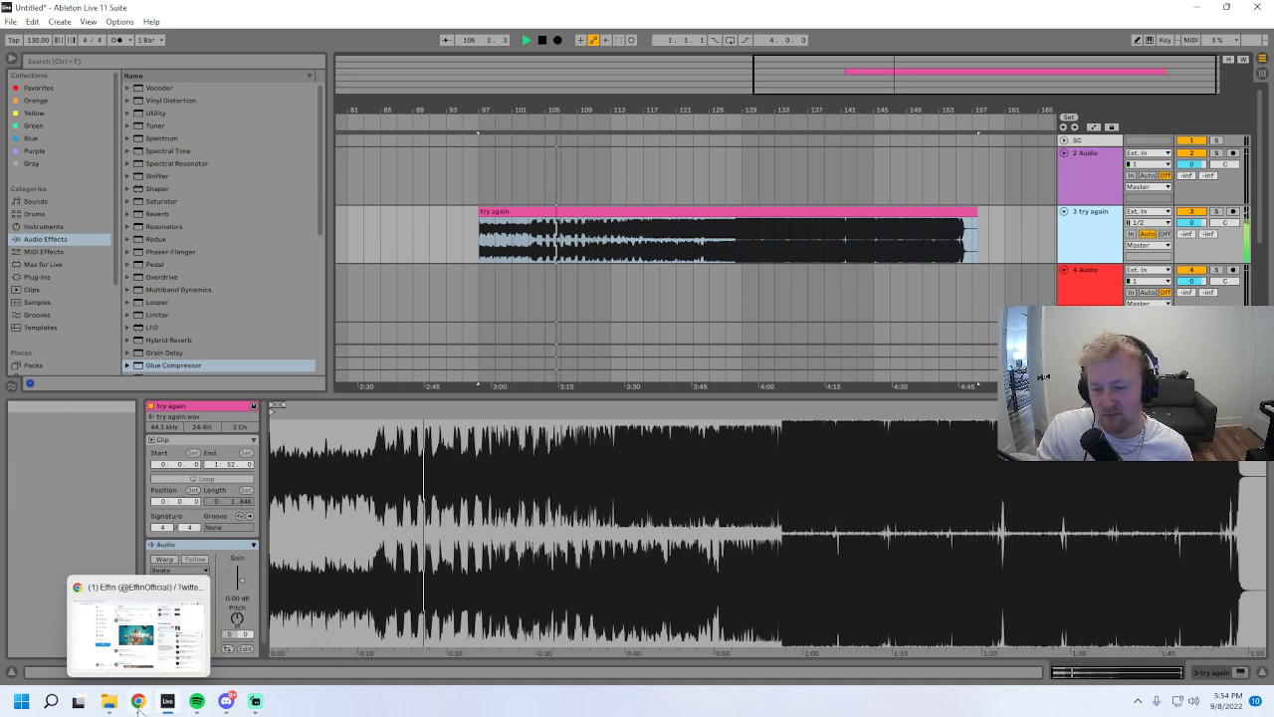
left_click(214, 629)
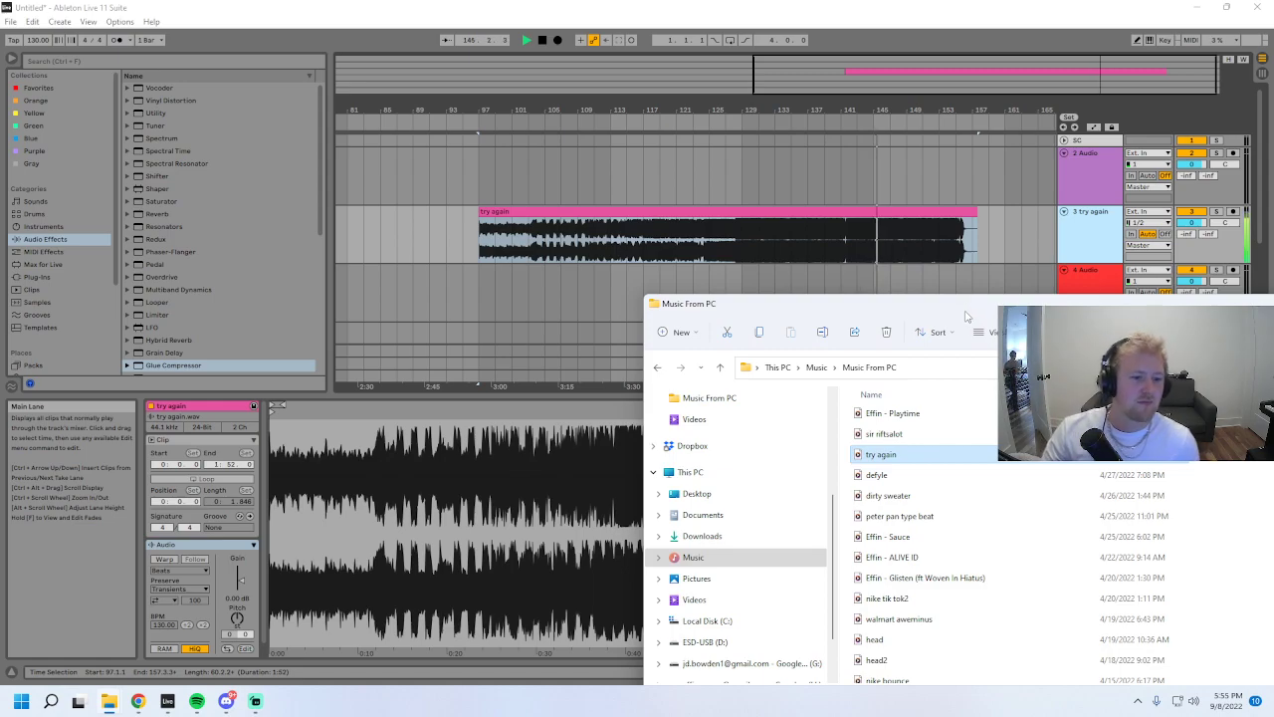
scroll(900, 428, "down", 2)
left_click(899, 426)
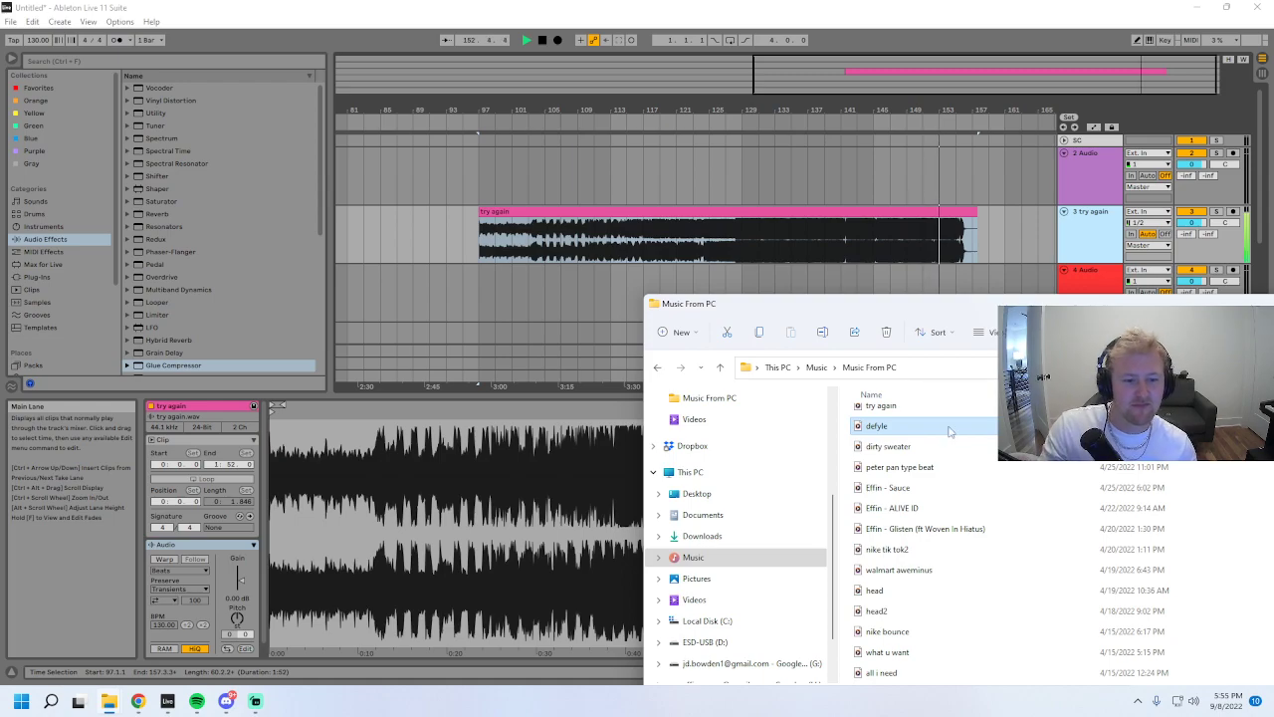
left_click(985, 233)
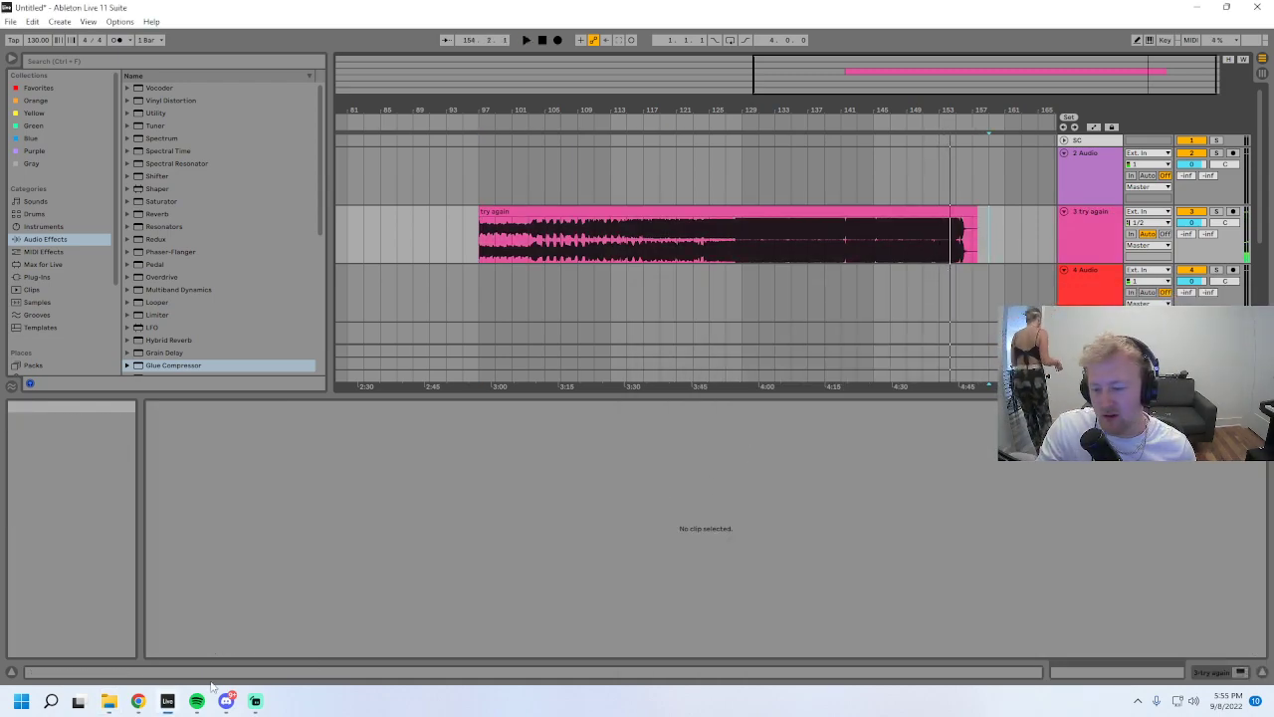
- Place defyle on track 3 at bar 97, over the start of try again, with warping off
mouse_move(109, 701)
left_click(246, 645)
left_click_drag(876, 421, 494, 214)
left_click(164, 558)
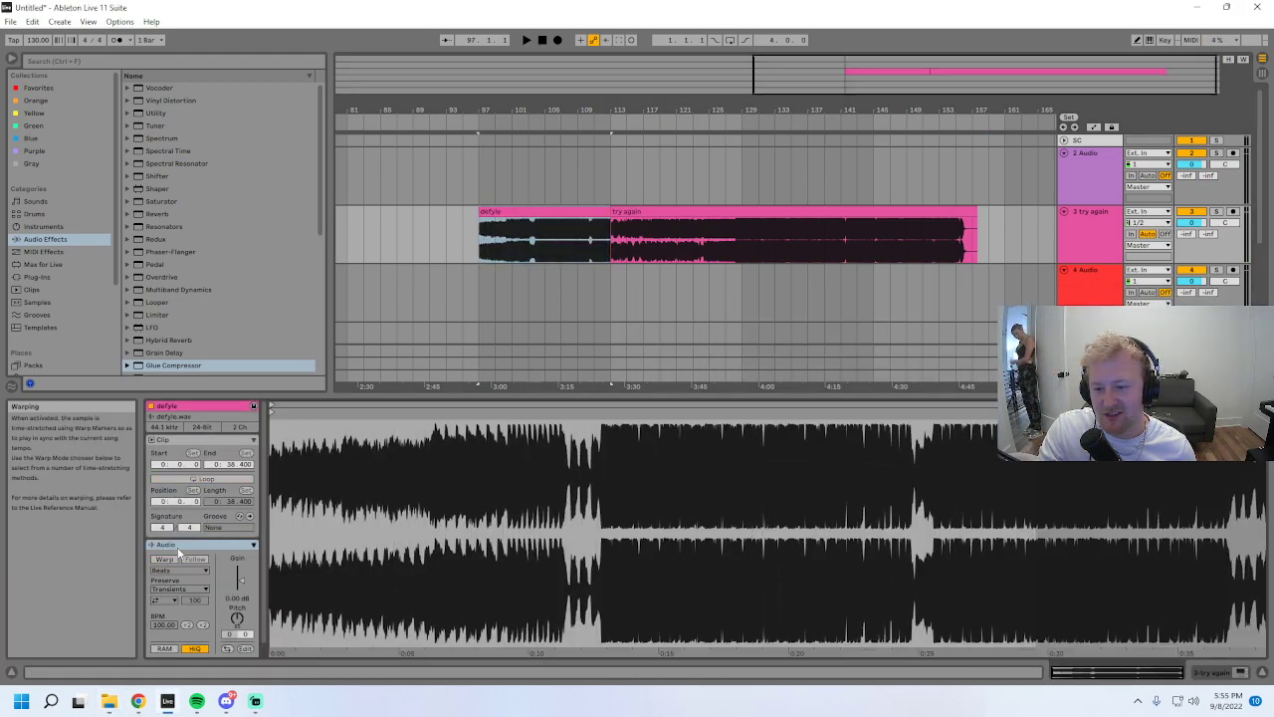
- Audition defyle from bar 101 and look at the songs following it in Music From PC during playback
left_click_drag(843, 60, 1064, 239)
key("space")
left_click(614, 246)
key("space")
key("space")
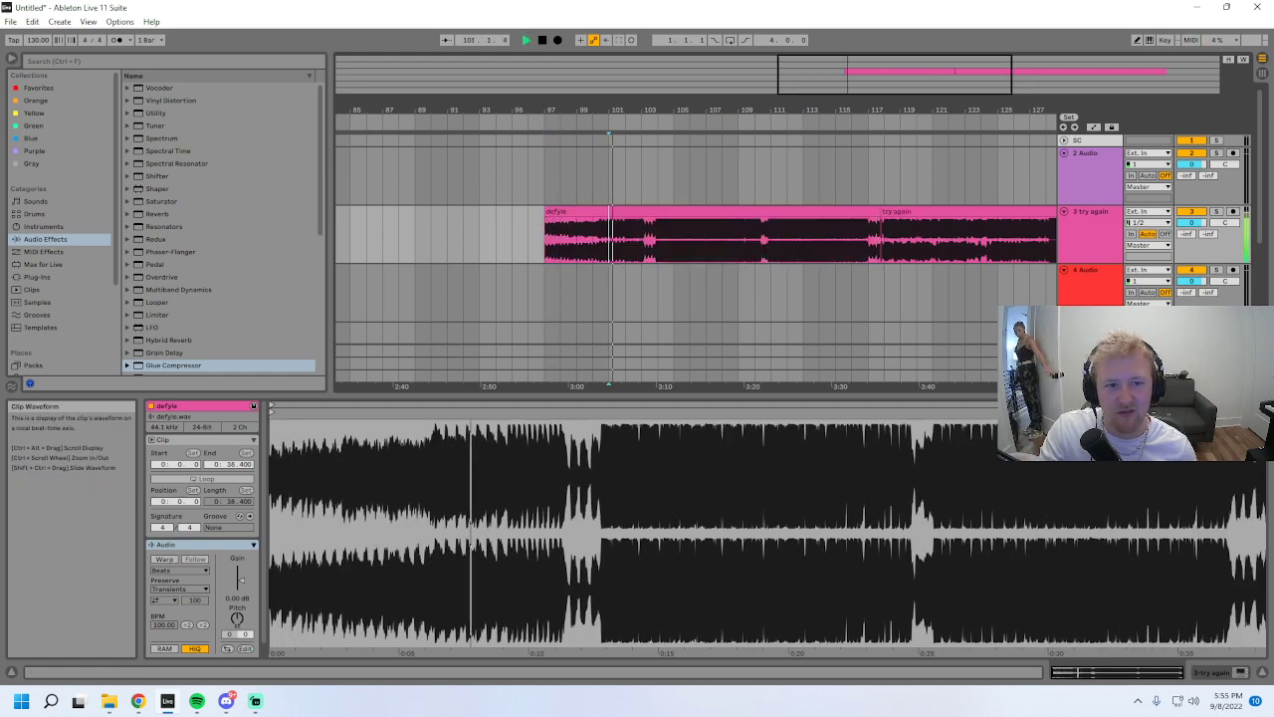
left_click_drag(902, 69, 936, 141)
left_click(1083, 237)
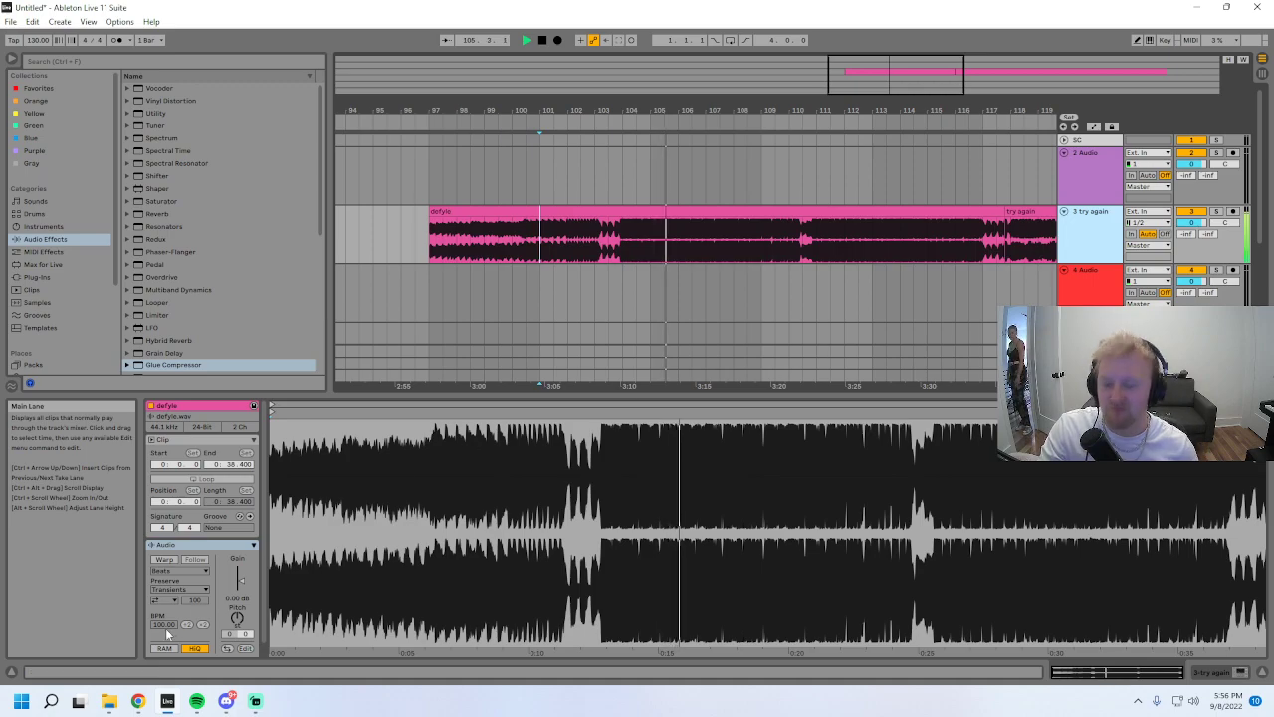
mouse_move(146, 694)
left_click(211, 632)
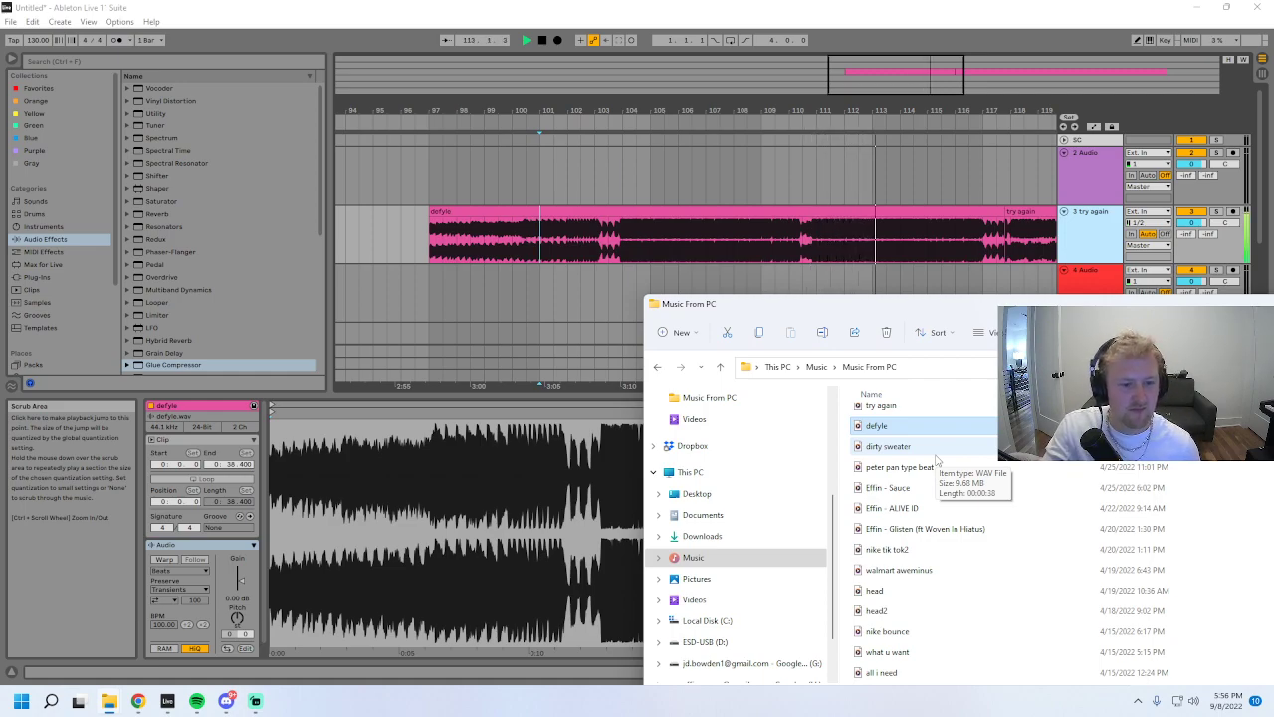
left_click(918, 454)
- Delete the remaining try again clip and the defyle clip from track 3 and stop playback
left_click_drag(919, 110, 697, 80)
left_click(732, 211)
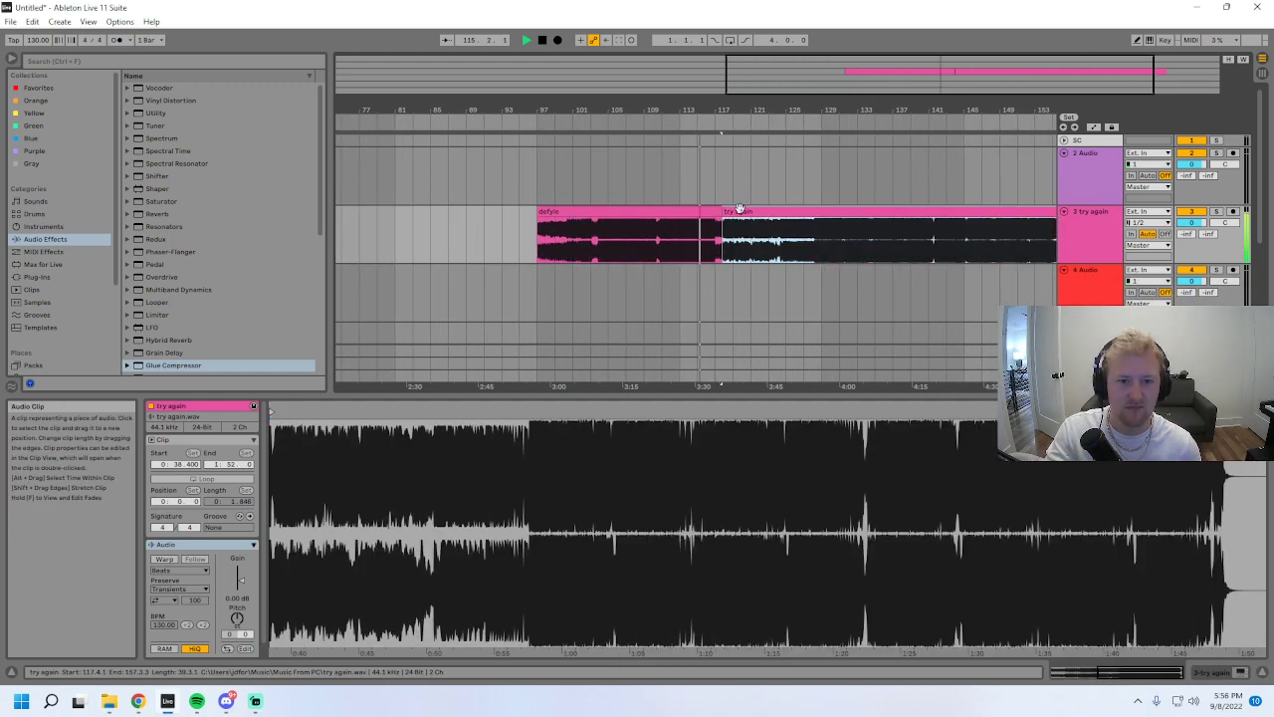
key("Delete")
left_click(699, 210)
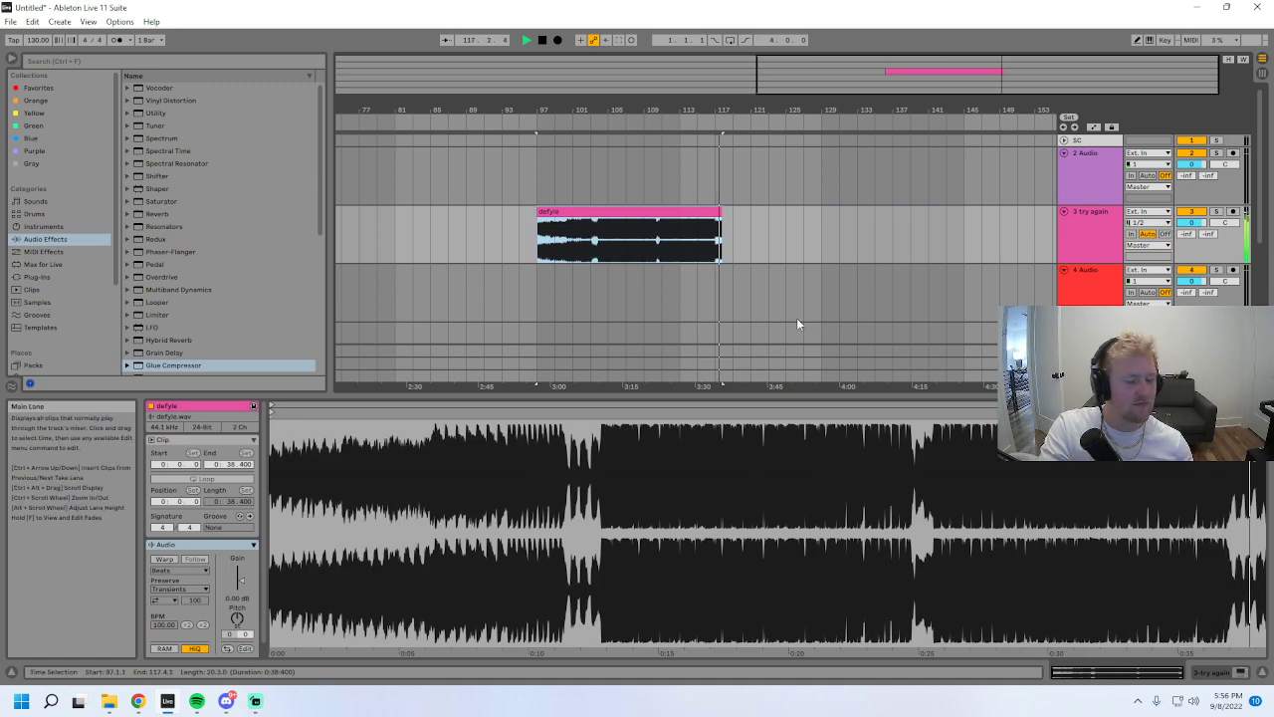
key("Delete")
mouse_move(109, 701)
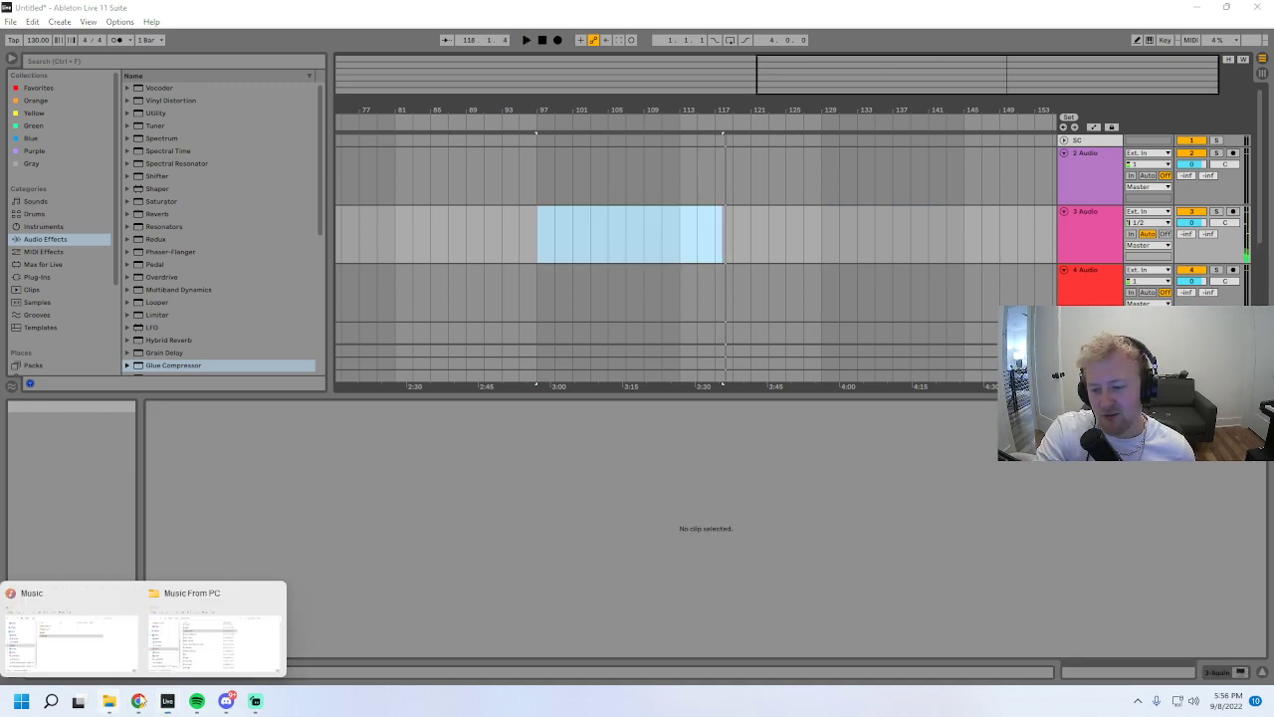
- Place dirty sweater from Music From PC on track 3 at bar 97, play it and turn its warping off
left_click(213, 627)
left_click_drag(913, 448, 541, 229)
key("space")
left_click_drag(878, 74, 979, 113)
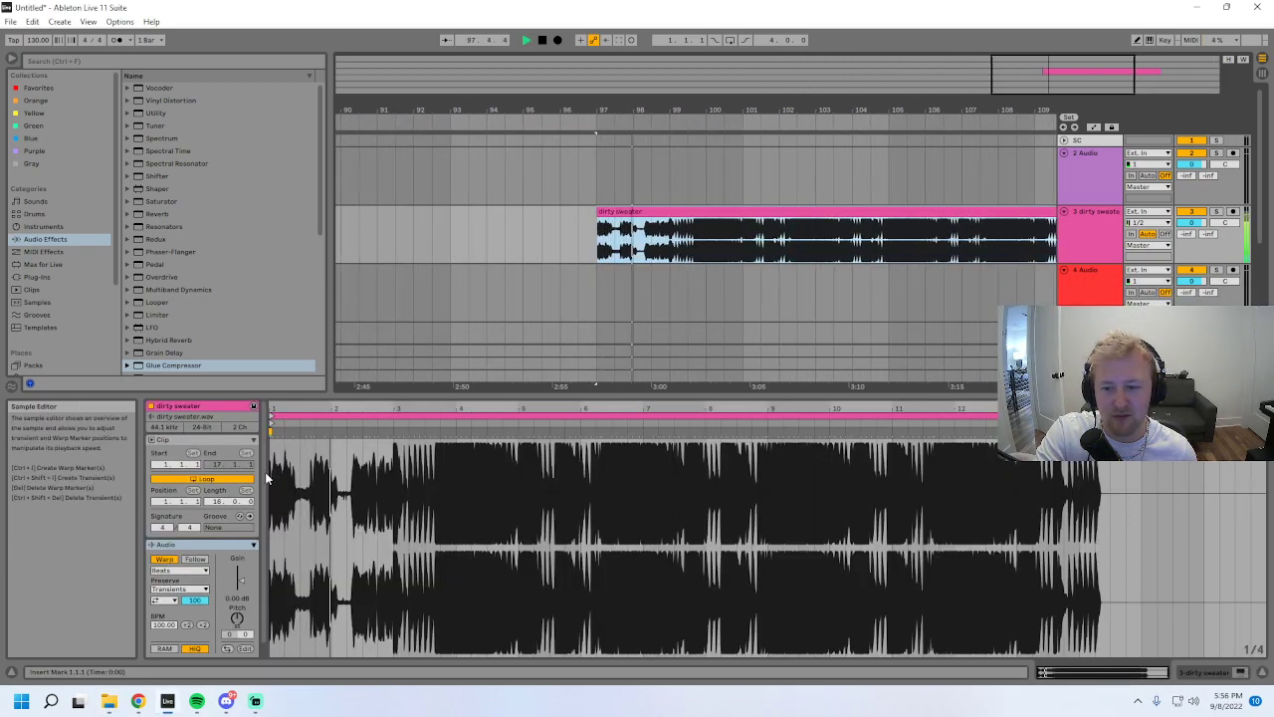
left_click(164, 559)
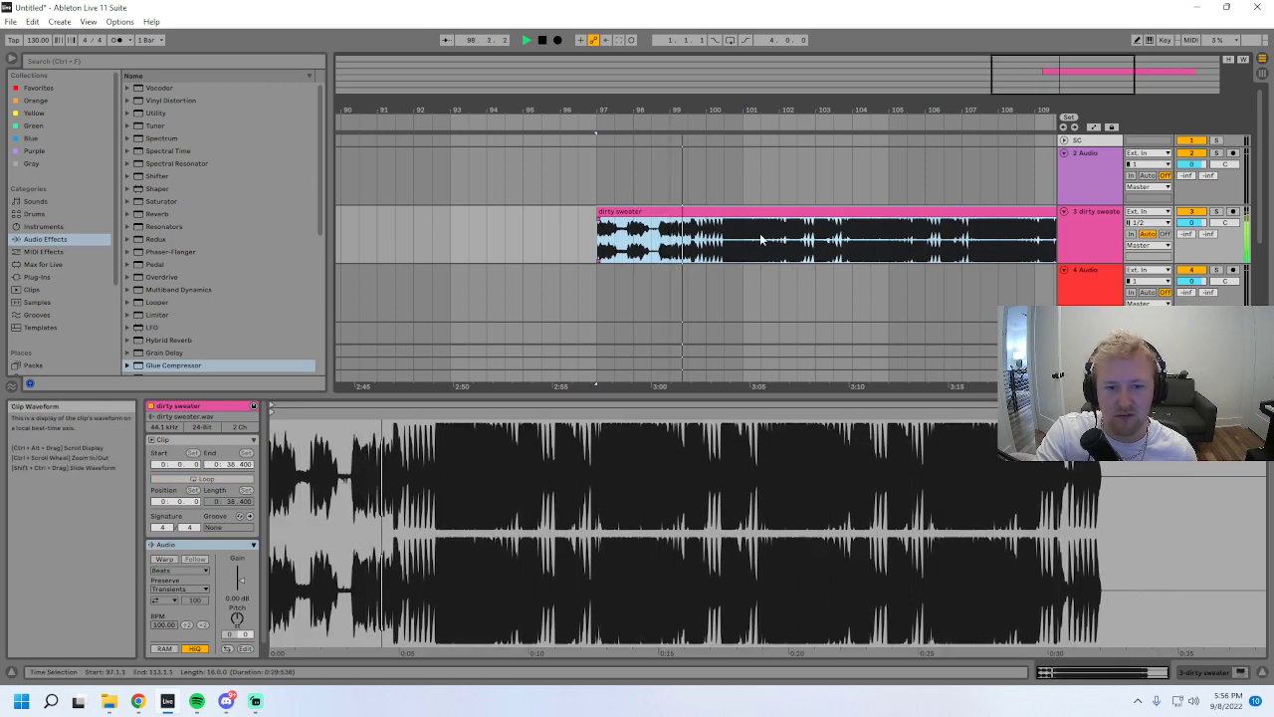
left_click_drag(727, 110, 697, 170)
left_click_drag(1070, 149, 1099, 87)
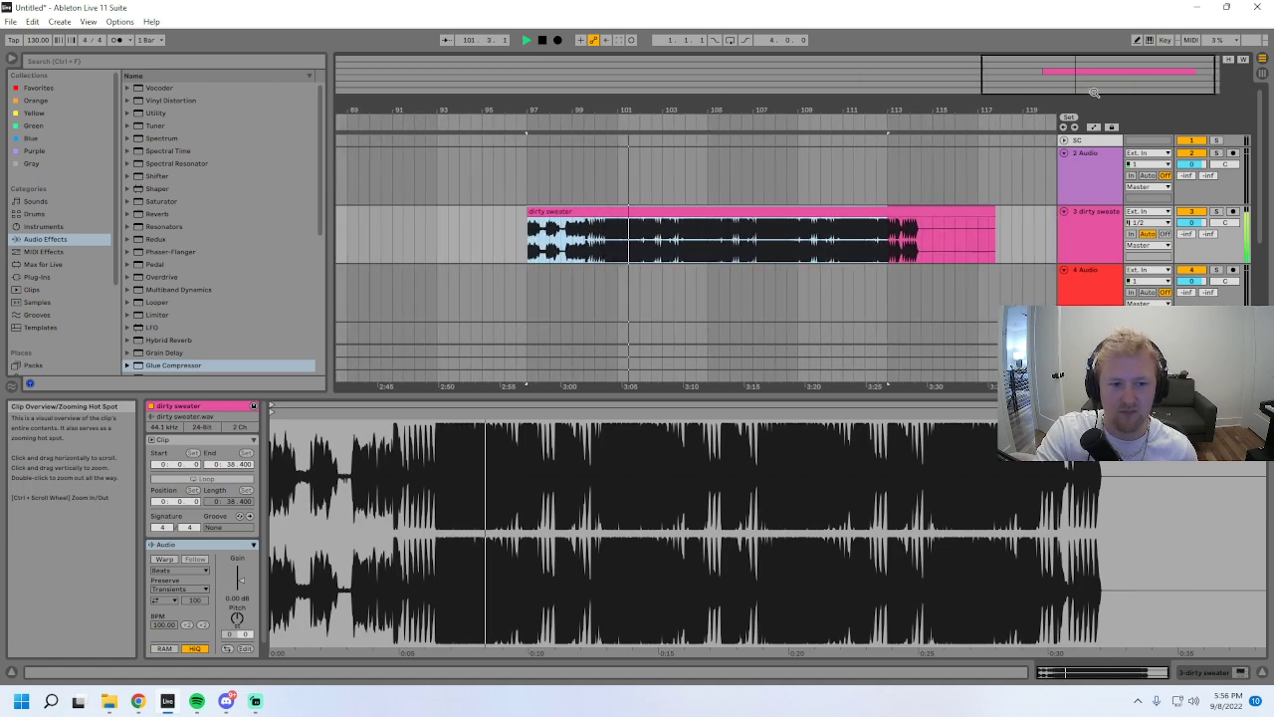
- Place peter pan type beat on track 3 at bar 116, over the end of dirty sweater, and play it with warping off
mouse_move(110, 703)
left_click(214, 627)
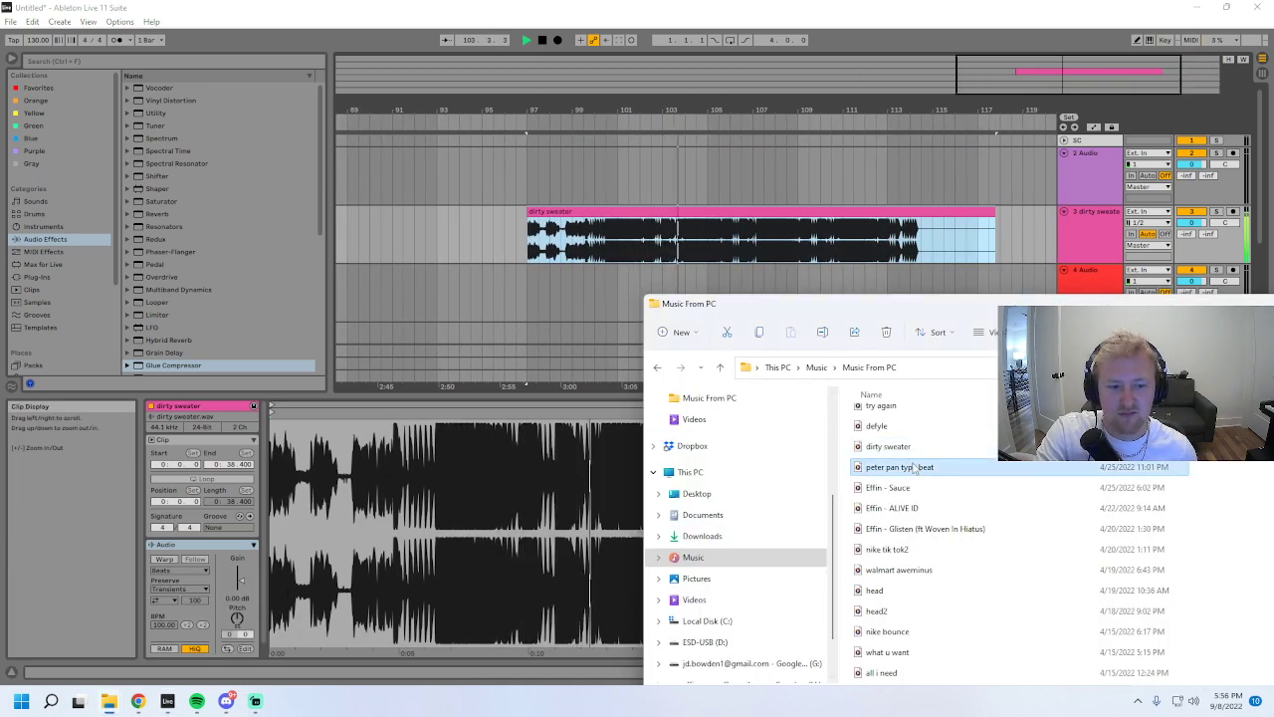
scroll(914, 467, "down", 1)
left_click_drag(919, 414, 971, 234)
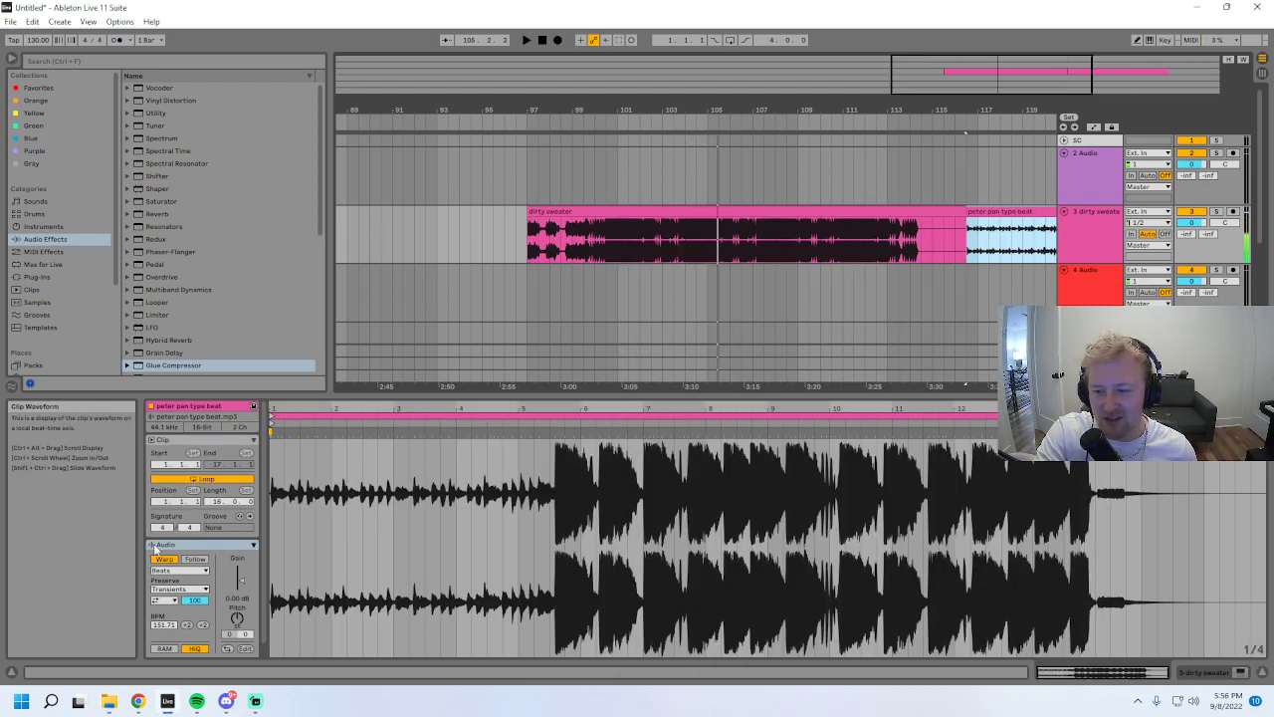
left_click(163, 559)
key("space")
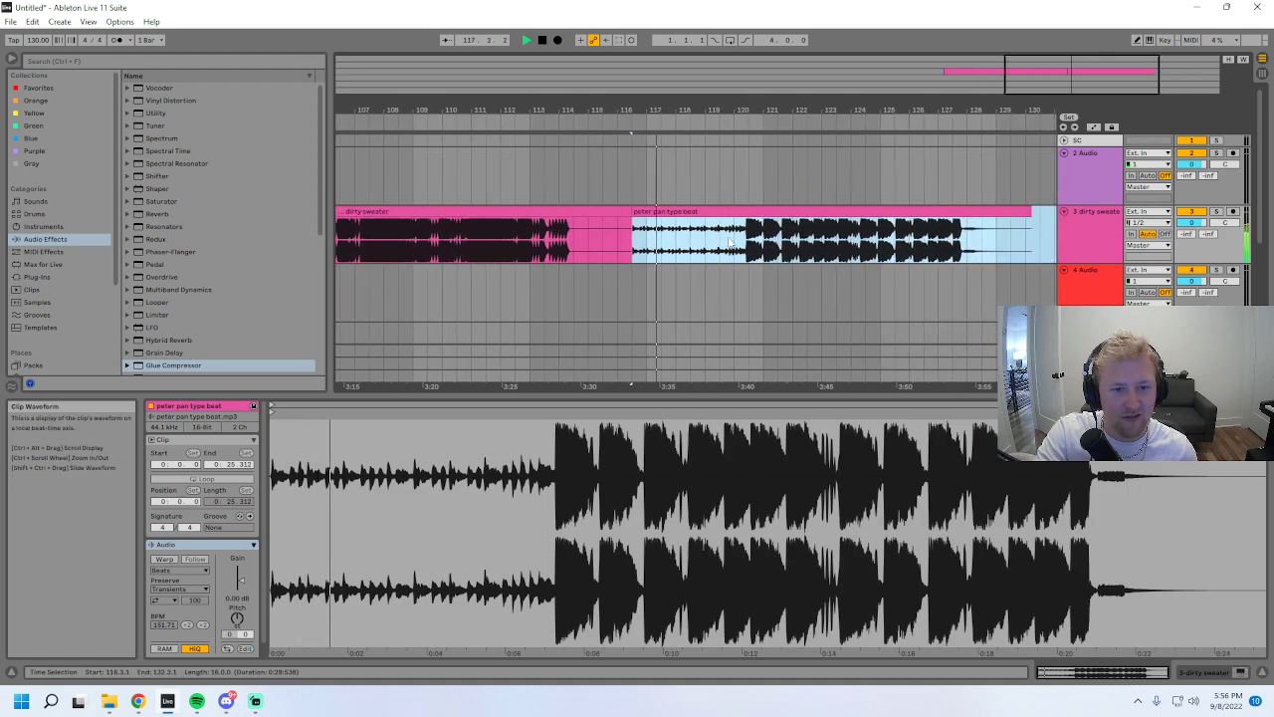
- Audition peter pan type beat from just before its drop, stop playback, and delete both clips from track 3
left_click(733, 243)
key("space")
key("space")
key("space")
left_click(709, 212)
key("Delete")
left_click(481, 212)
key("Delete")
- Place Effin - ALIVE ID from Music From PC on track 3 at bar 98 with warping off
mouse_move(108, 701)
left_click(213, 632)
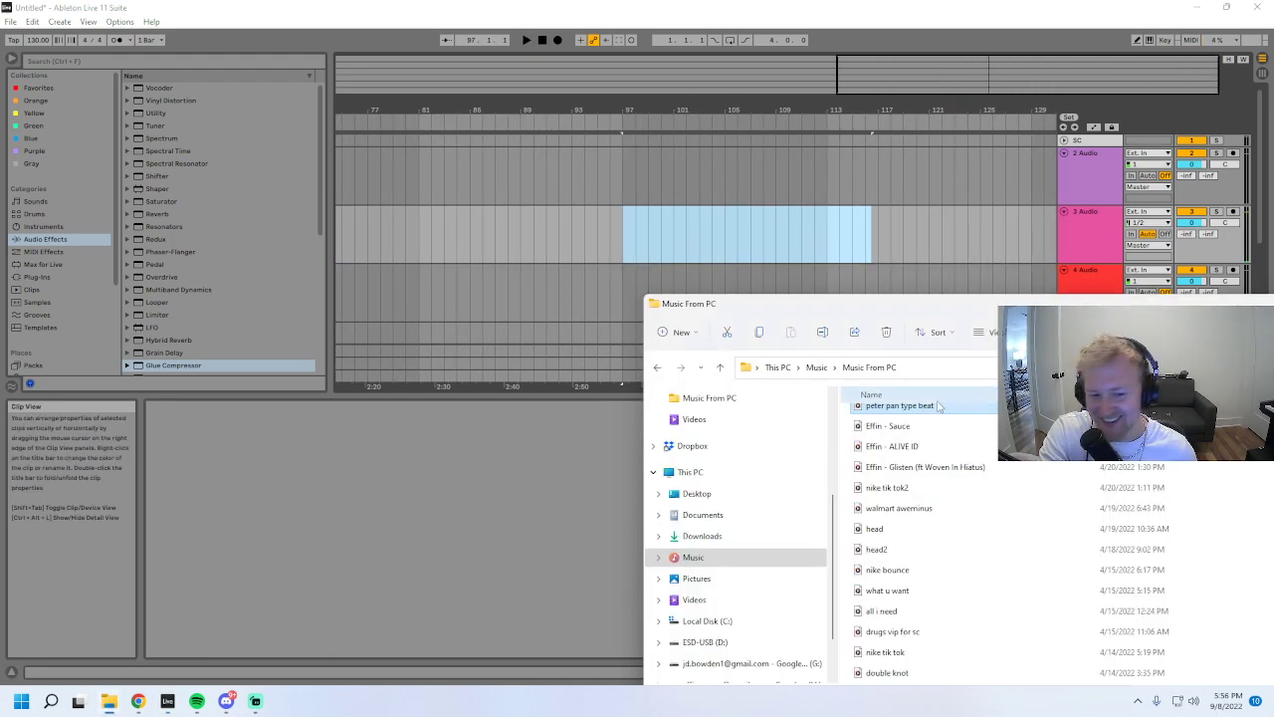
left_click(894, 446)
left_click_drag(823, 346, 642, 234)
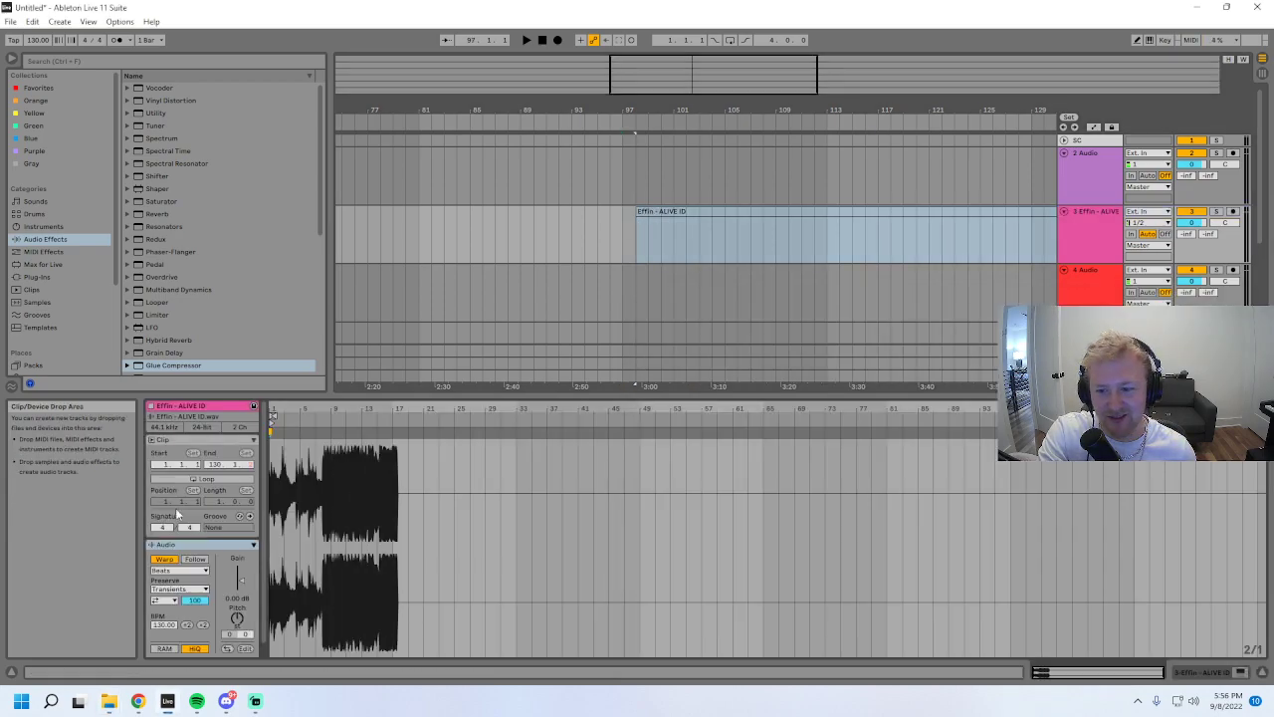
mouse_move(904, 72)
left_mouse_down()
mouse_move(904, 30)
mouse_move(841, 60)
left_mouse_up()
- Audition Effin - ALIVE ID from bar 123 and from a later section, and delete its clip and stop playback
left_click(554, 249)
key("space")
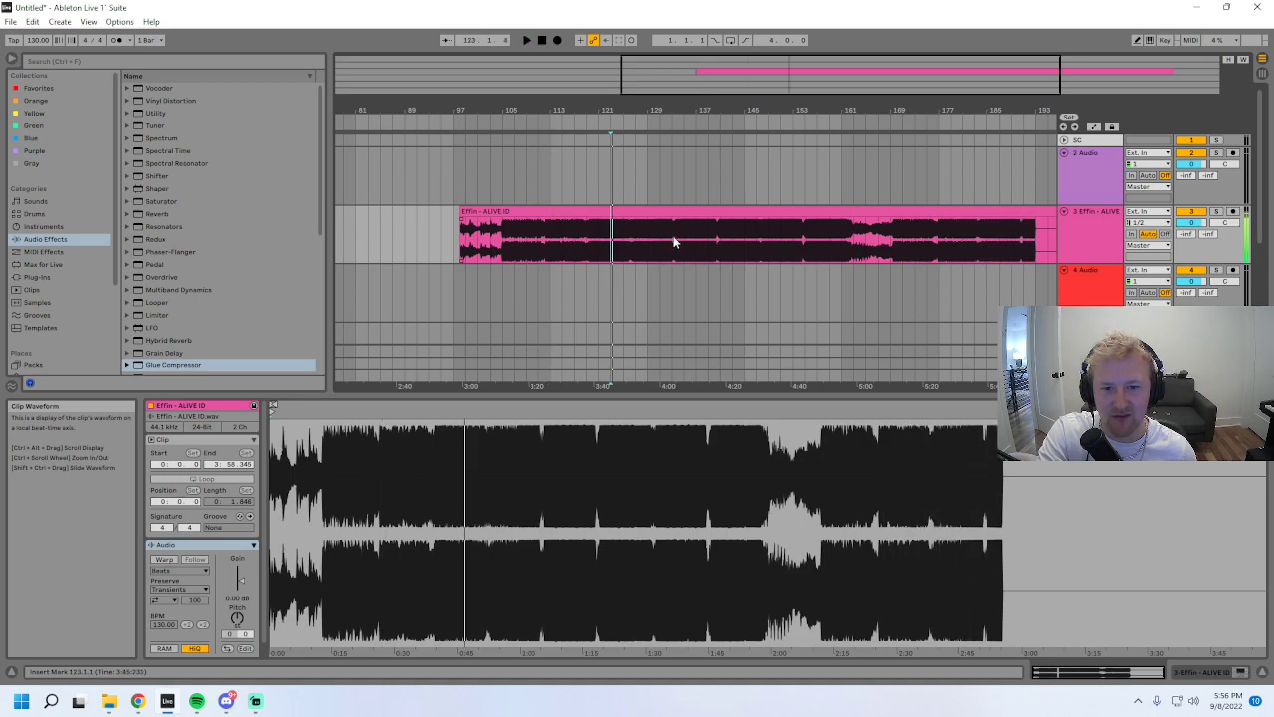
left_click(672, 235)
key("space")
mouse_move(804, 95)
left_mouse_down()
mouse_move(804, 159)
mouse_move(804, 85)
left_mouse_up()
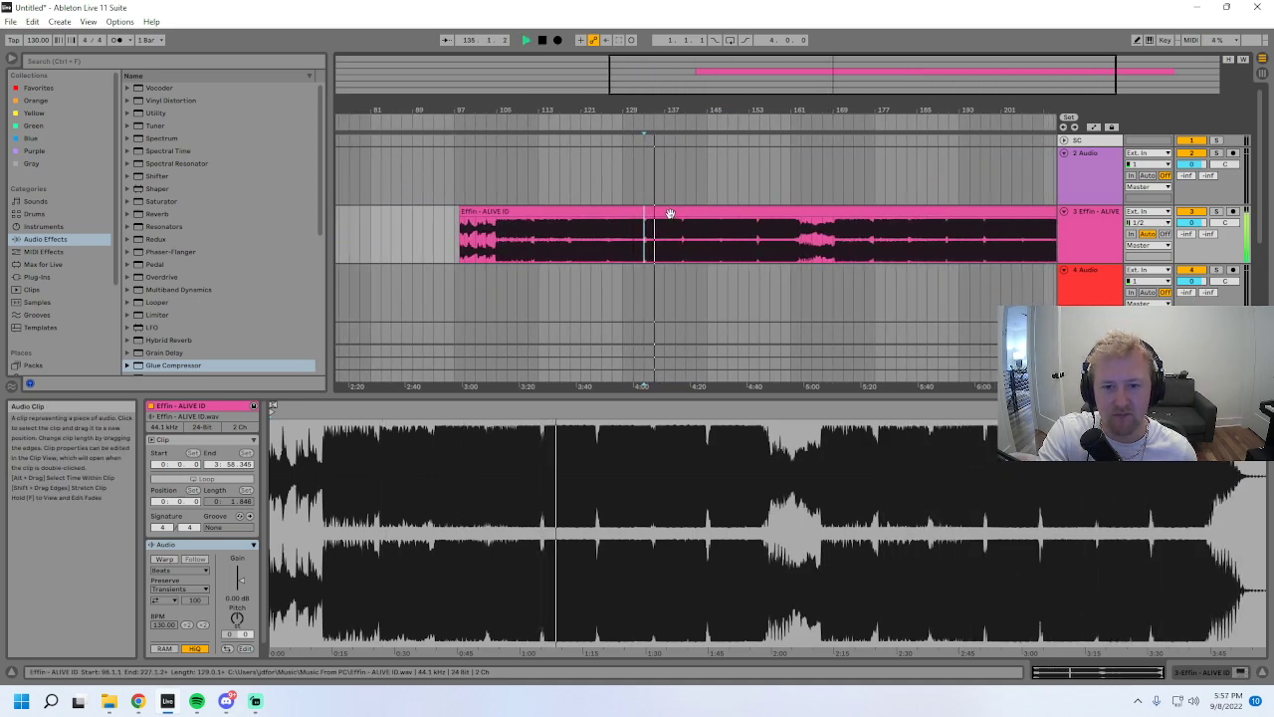
left_click(670, 213)
key("Delete")
key("space")
- Find walmart aweminus in Music From PC and place it on track 3 at bar 117 with warping off
left_click(110, 701)
left_click(211, 647)
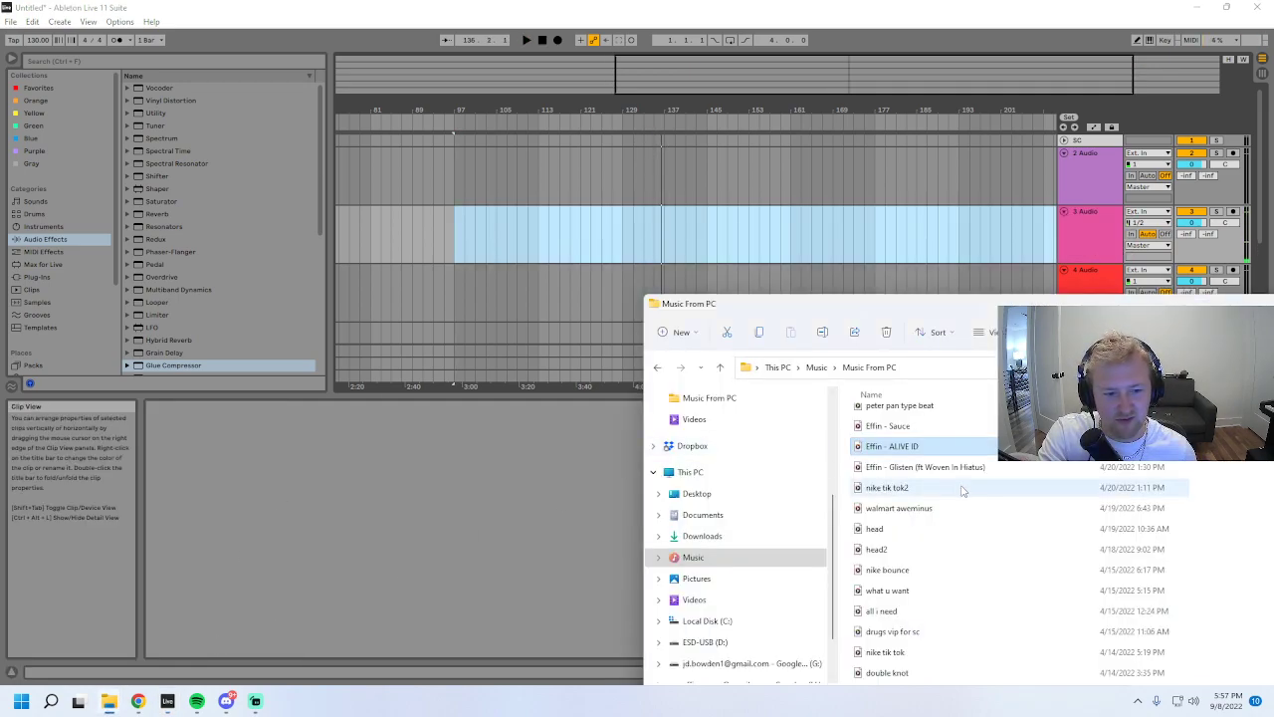
left_click(914, 488)
scroll(913, 529, "down", 1)
scroll(914, 529, "down", 1)
left_click(917, 442)
left_click_drag(627, 267, 589, 227)
left_click(167, 558)
- Audition walmart aweminus from its start and from just before its drop at bar 123
key("space")
left_click_drag(666, 110, 914, 171)
key("space")
left_click(638, 239)
left_click(686, 242)
key("space")
key("space")
scroll(797, 242, "up", 3)
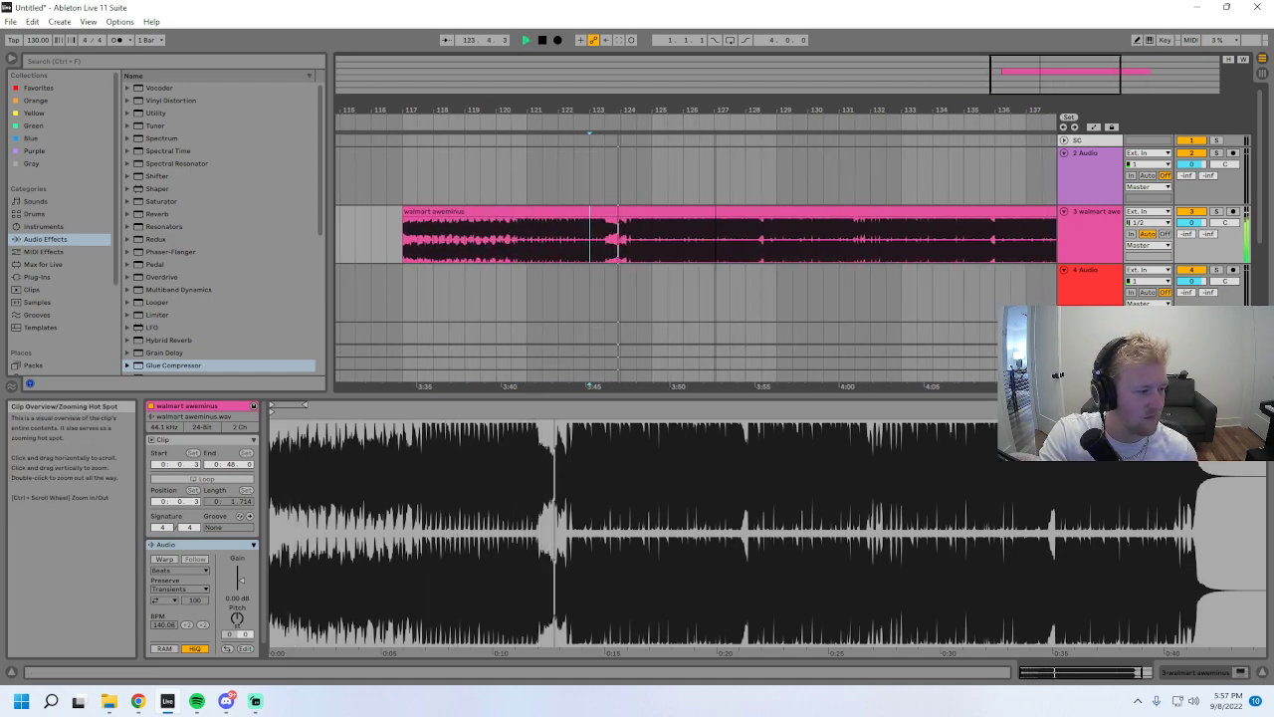
- Stop playback and delete the walmart aweminus clip from track 3
left_click_drag(705, 269, 701, 196)
left_click(701, 210)
key("space")
key("Delete")
- Place the song head from Music From PC on track 3 at bar 118 with warping off
mouse_move(109, 701)
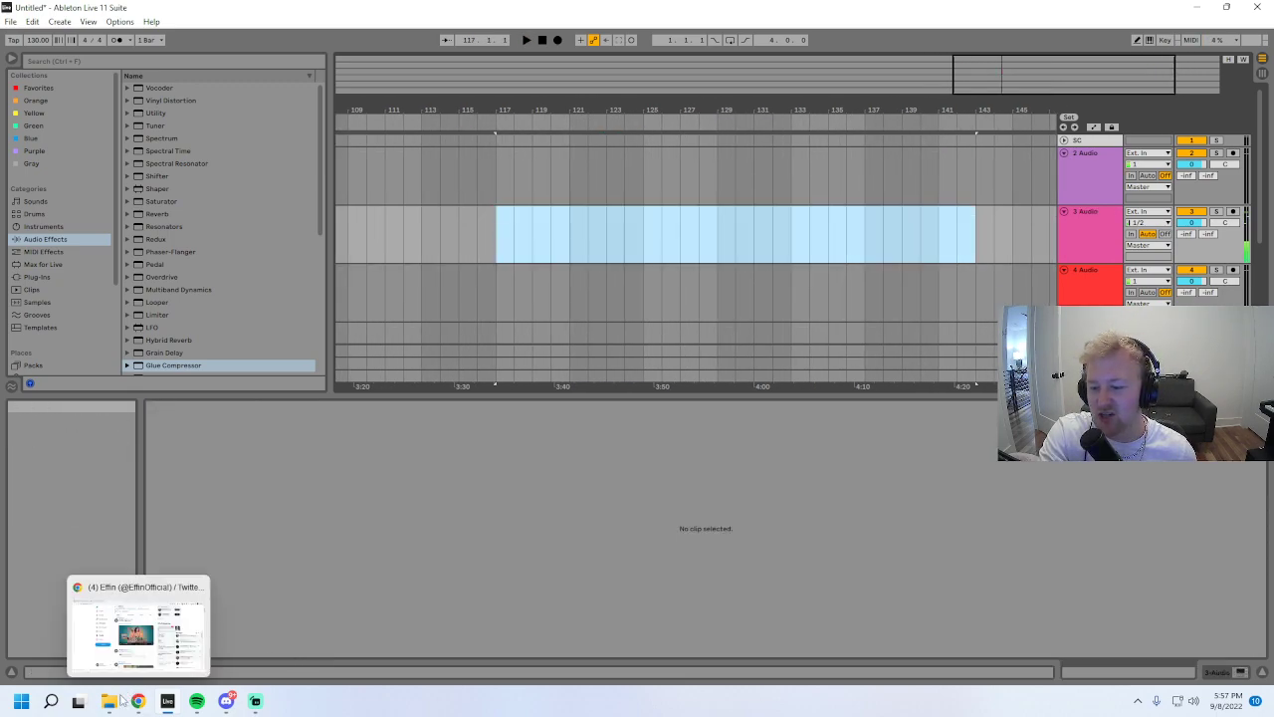
left_click(219, 637)
scroll(920, 456, "up", 2)
left_click(901, 495)
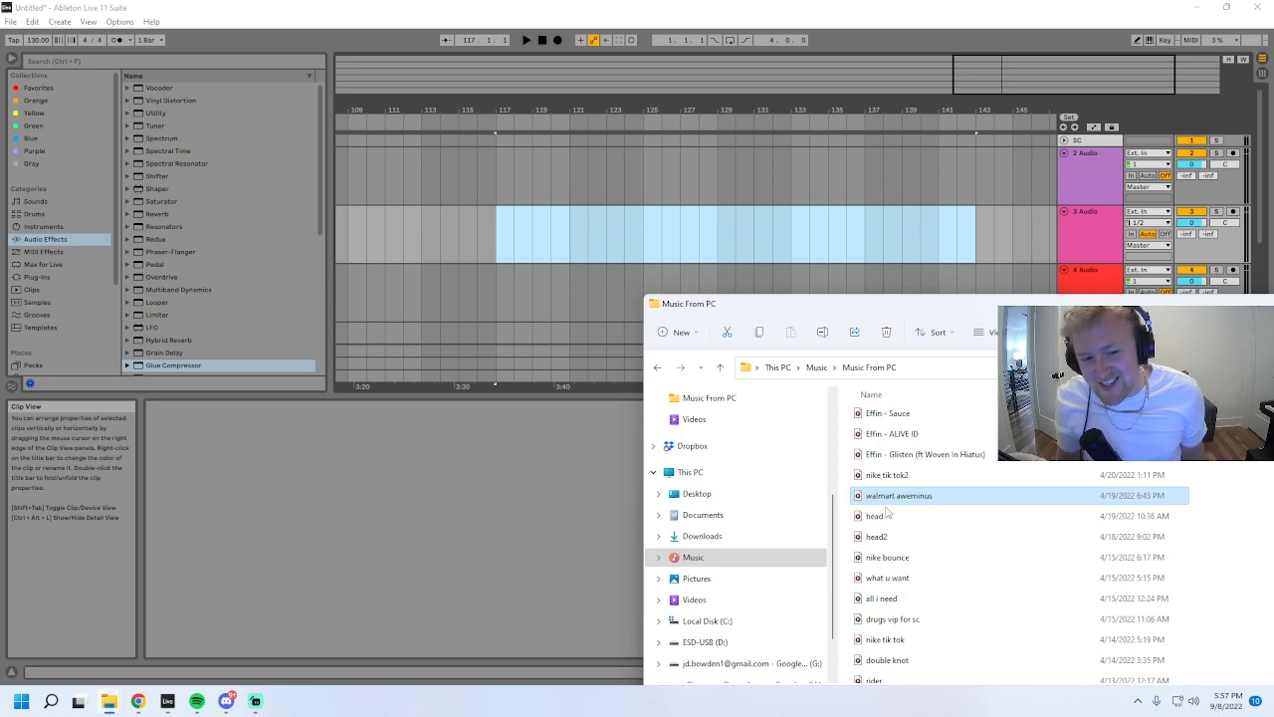
left_click_drag(876, 516, 543, 211)
- Audition head from bars 130, 133 and 147, and delete its clip from track 3
key("space")
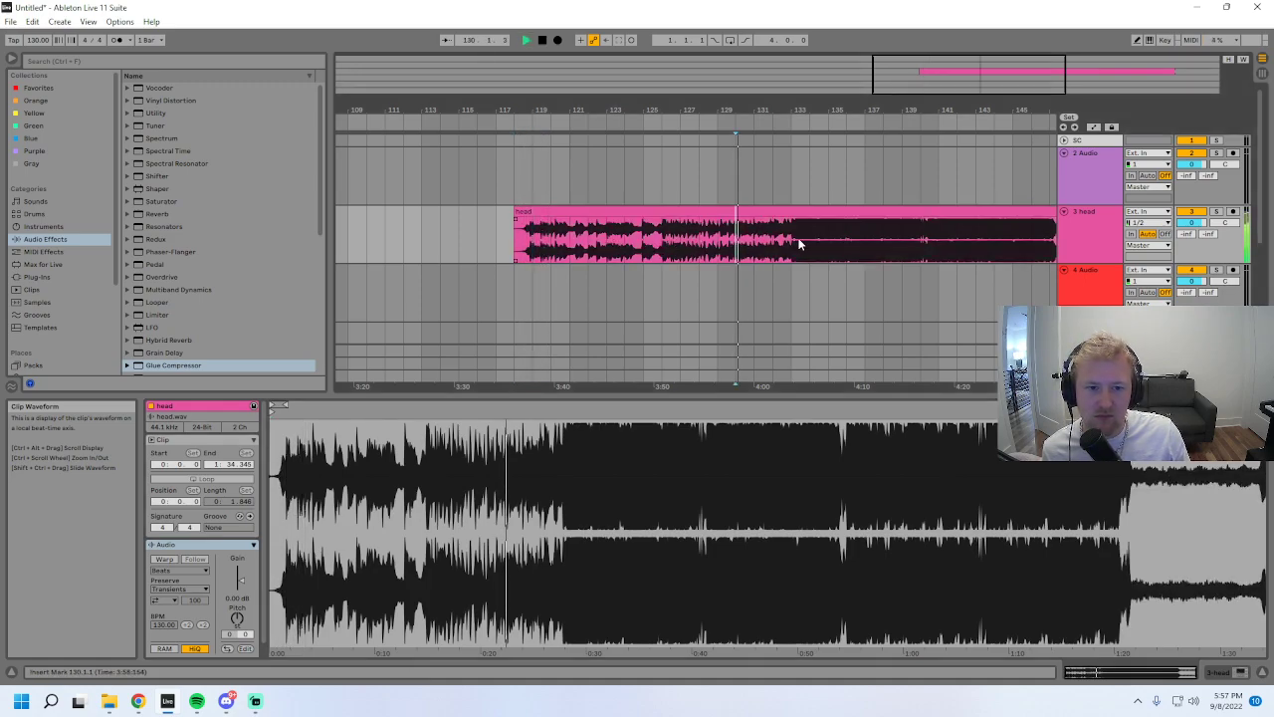
left_click_drag(881, 110, 704, 79)
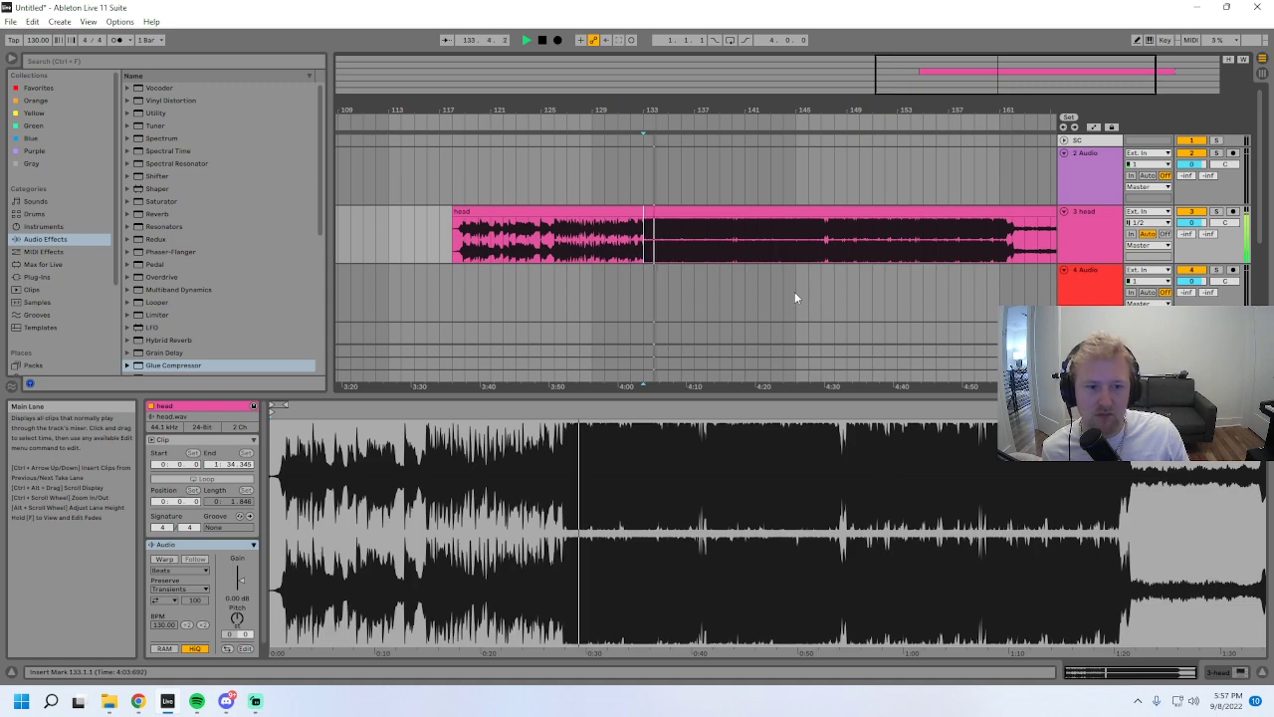
left_click_drag(945, 88, 945, 66)
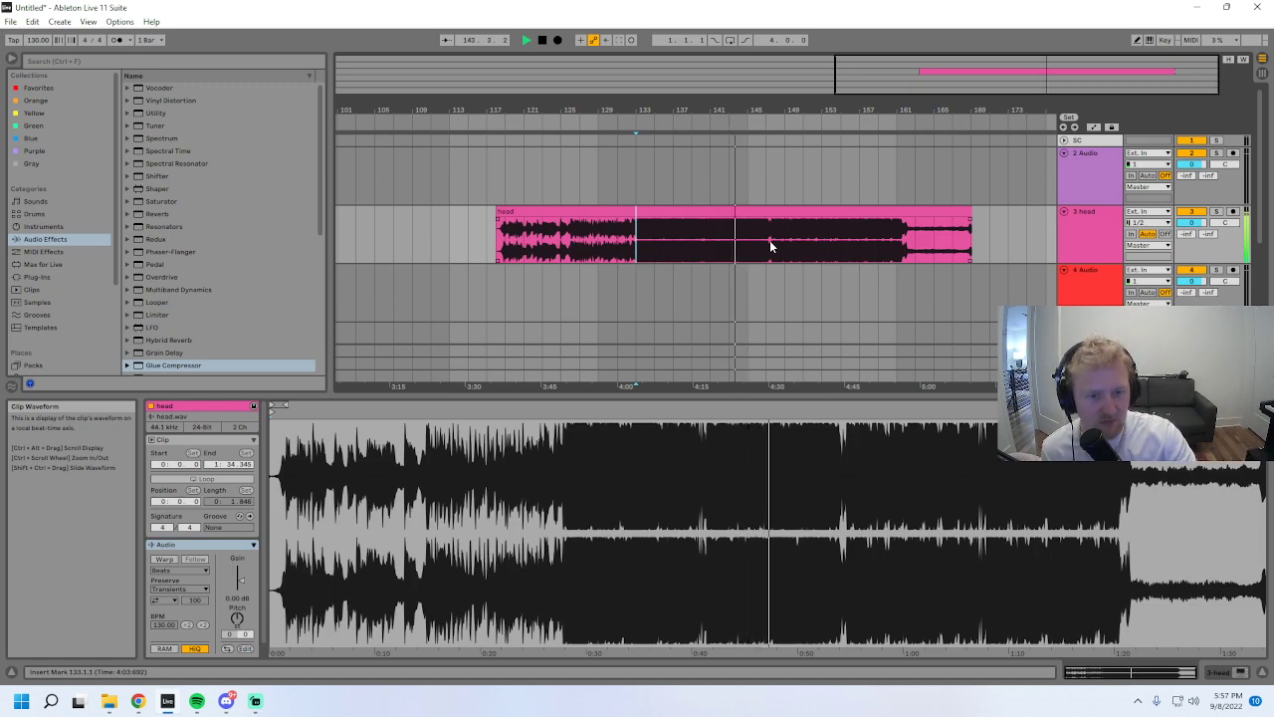
key("space")
scroll(796, 215, "up", 2)
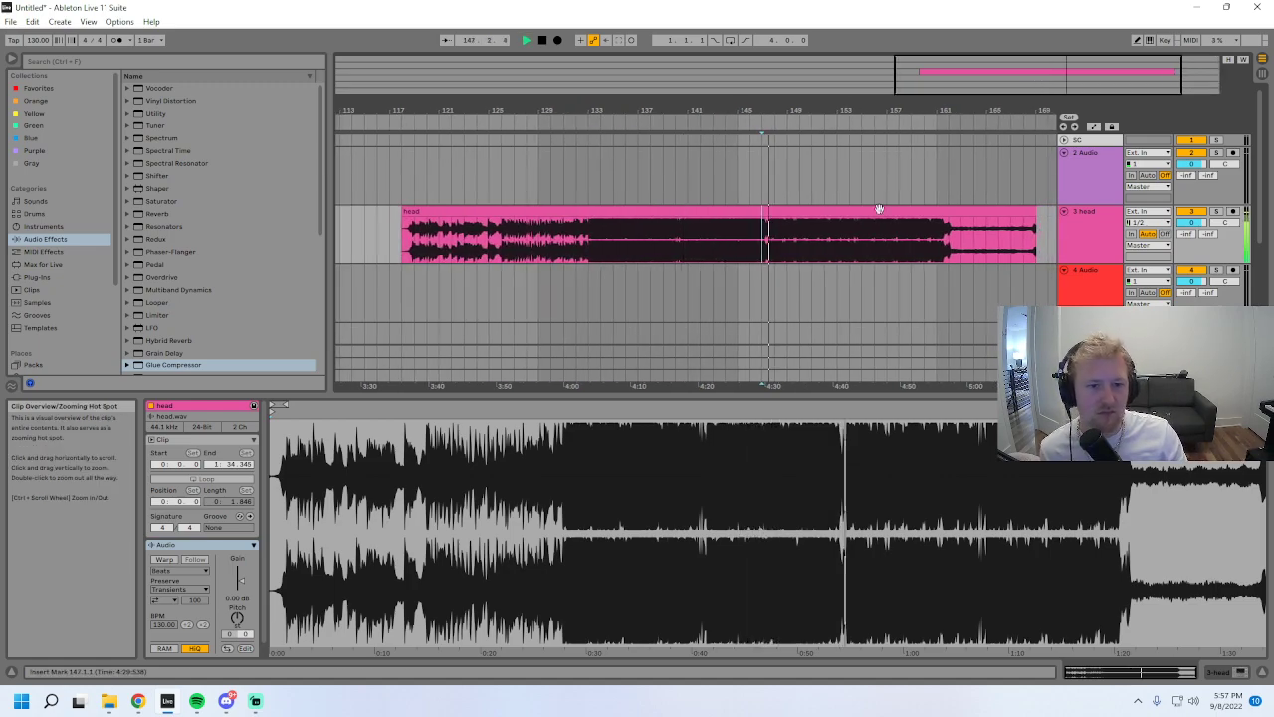
left_click(787, 213)
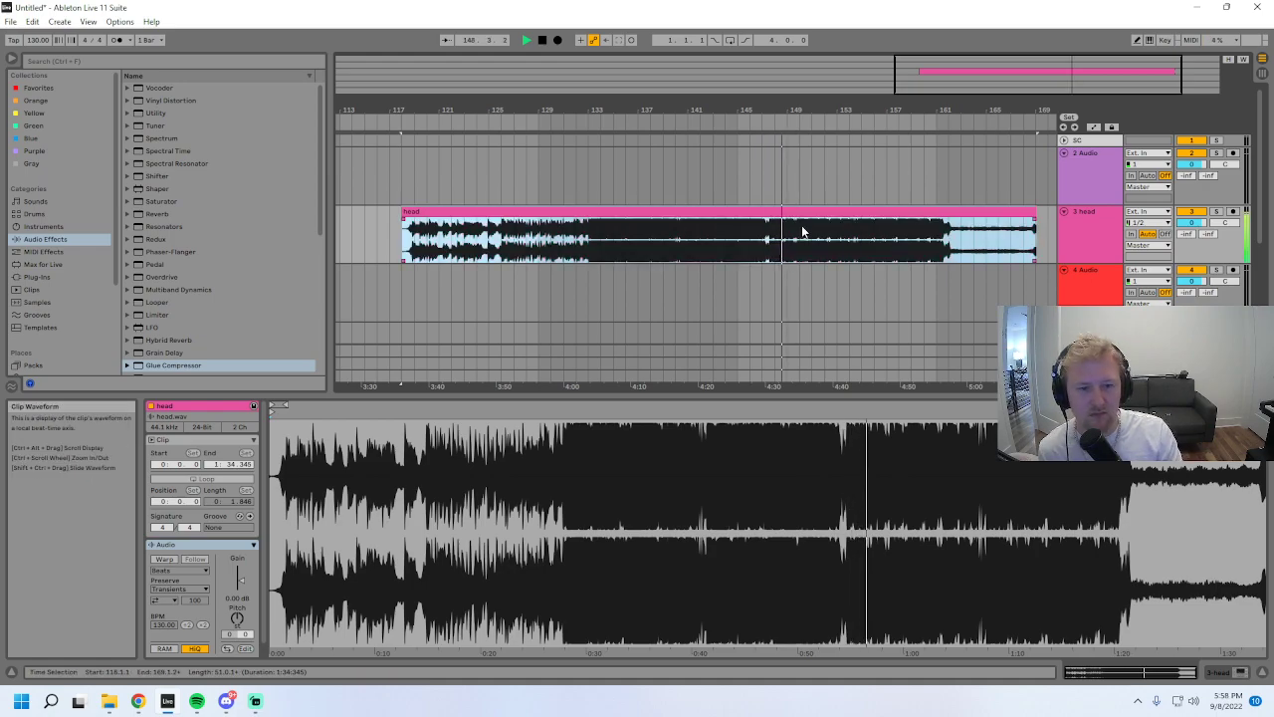
key("Delete")
- Look through the songs after head in Music From PC and place what u want on track 3 at bar 126
mouse_move(77, 701)
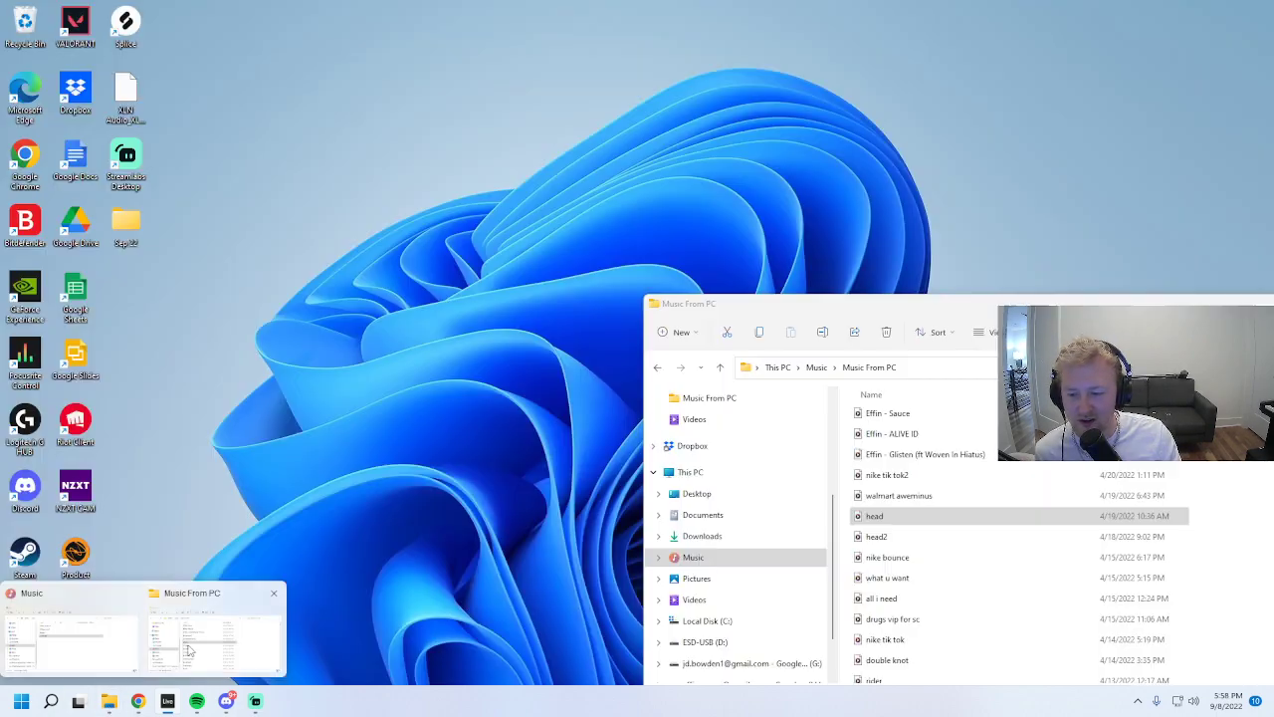
left_click(189, 650)
scroll(896, 538, "down", 1)
left_click(892, 509)
left_click(908, 530)
scroll(908, 530, "down", 1)
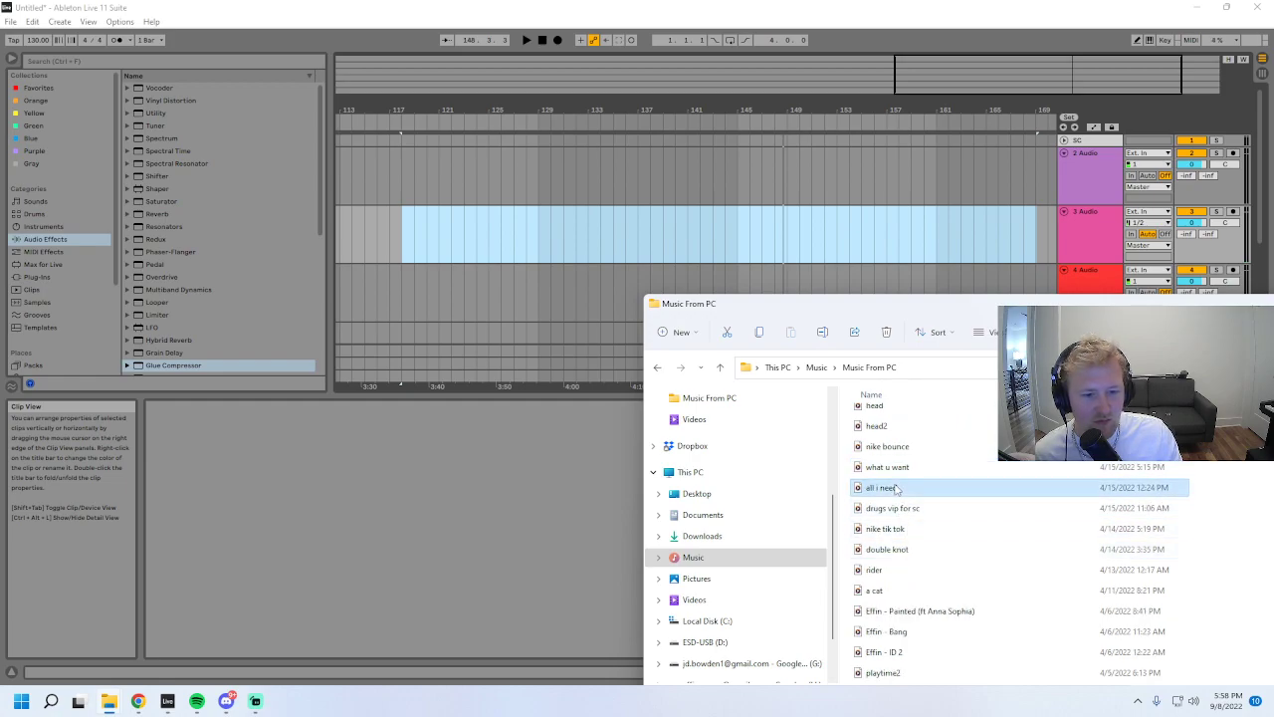
left_click_drag(893, 470, 532, 212)
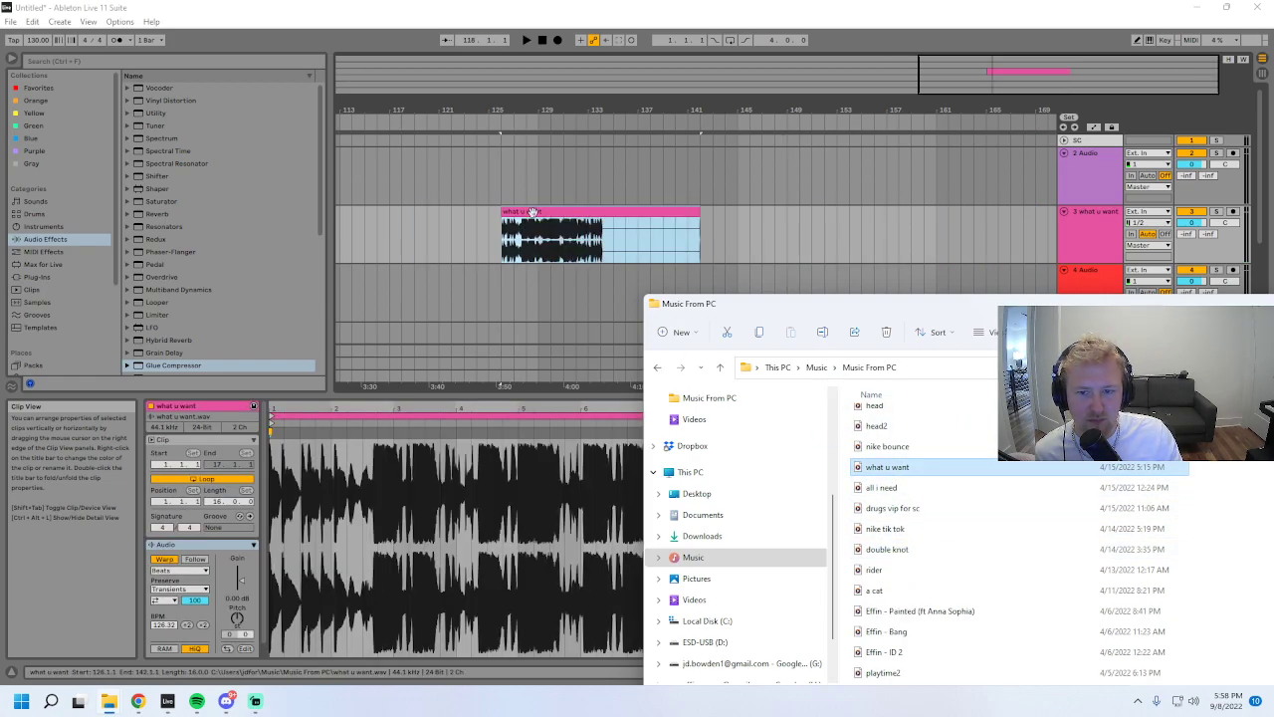
- Play what u want briefly, delete its clip from track 3 and stop playback
left_click(532, 212)
key("space")
left_click(598, 203)
left_click(597, 210)
key("Delete")
key("space")
- Find a cat in Music From PC, place it on track 3 at bar 129 with warping off, and play it
mouse_move(108, 701)
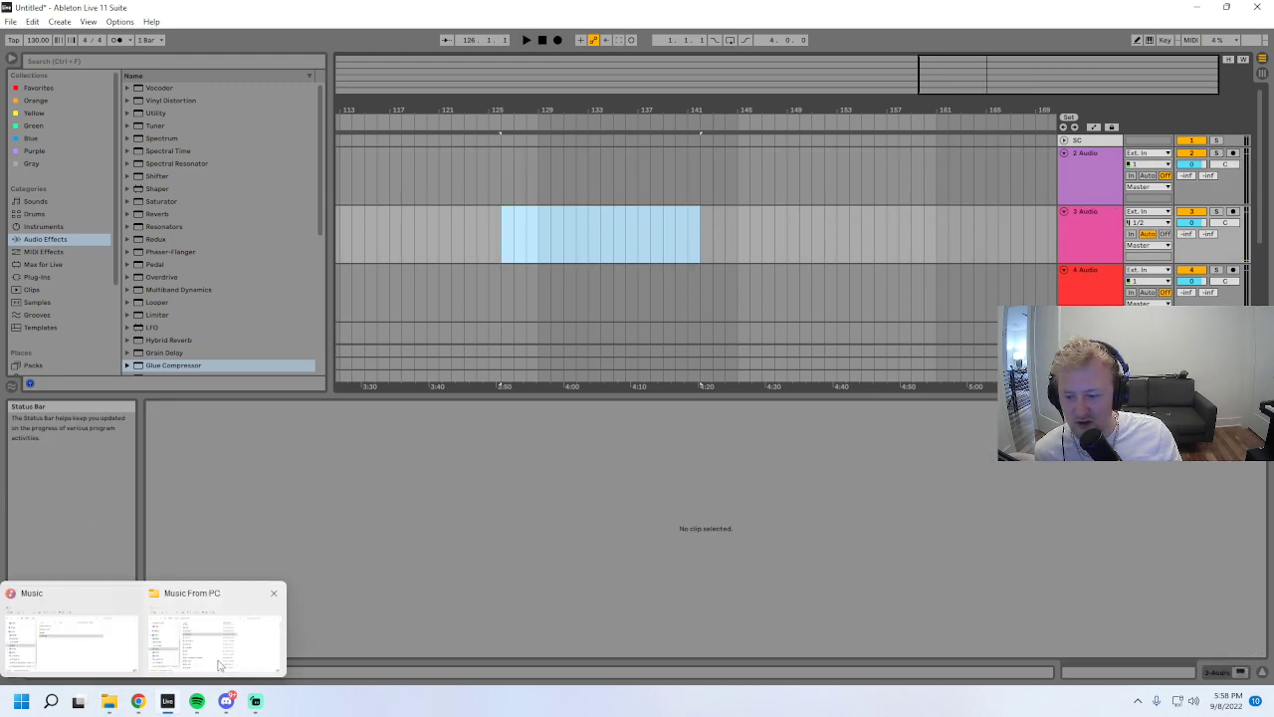
left_click(206, 627)
left_click(886, 487)
scroll(912, 508, "down", 1)
left_click(901, 474)
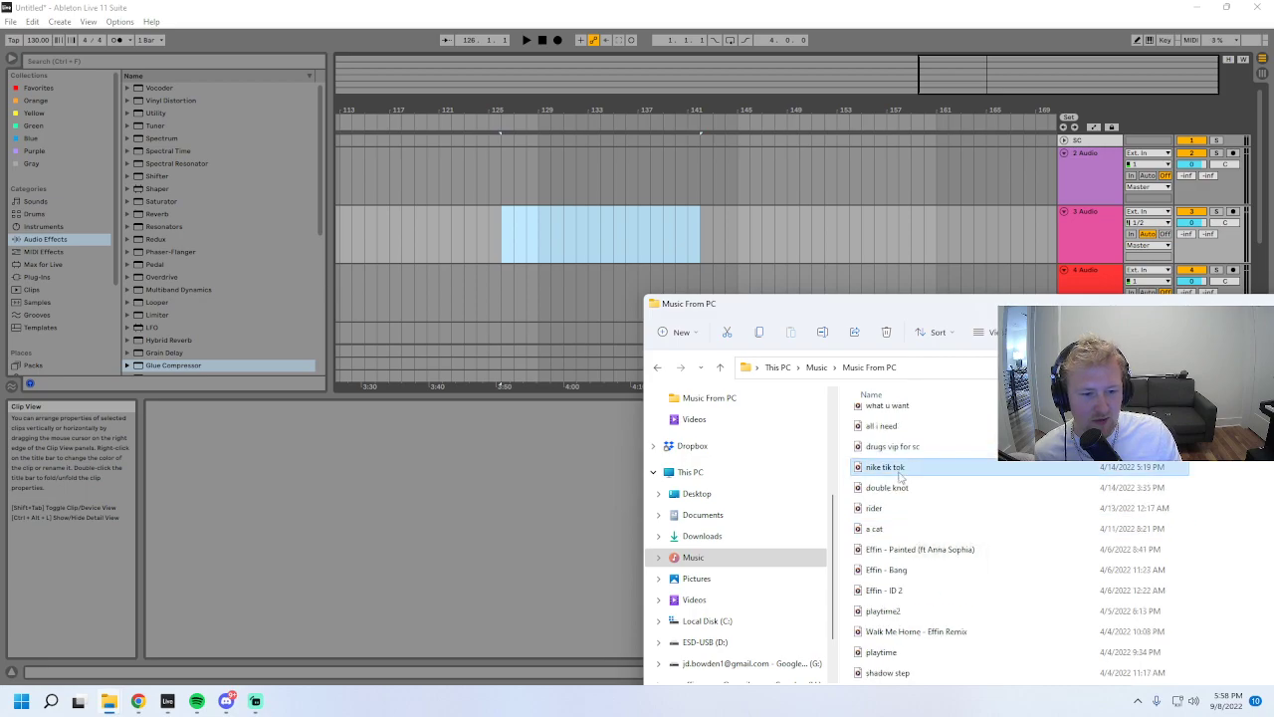
left_click(891, 487)
scroll(906, 496, "down", 1)
left_click_drag(874, 467, 557, 232)
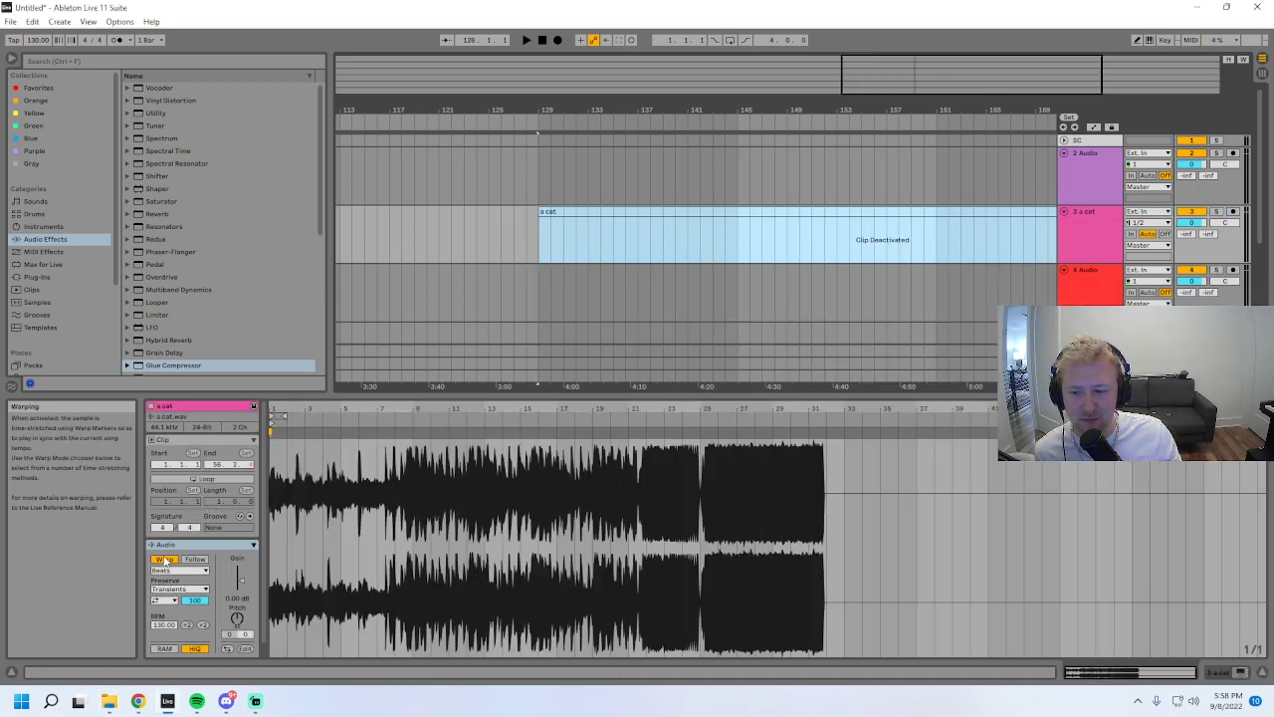
key("space")
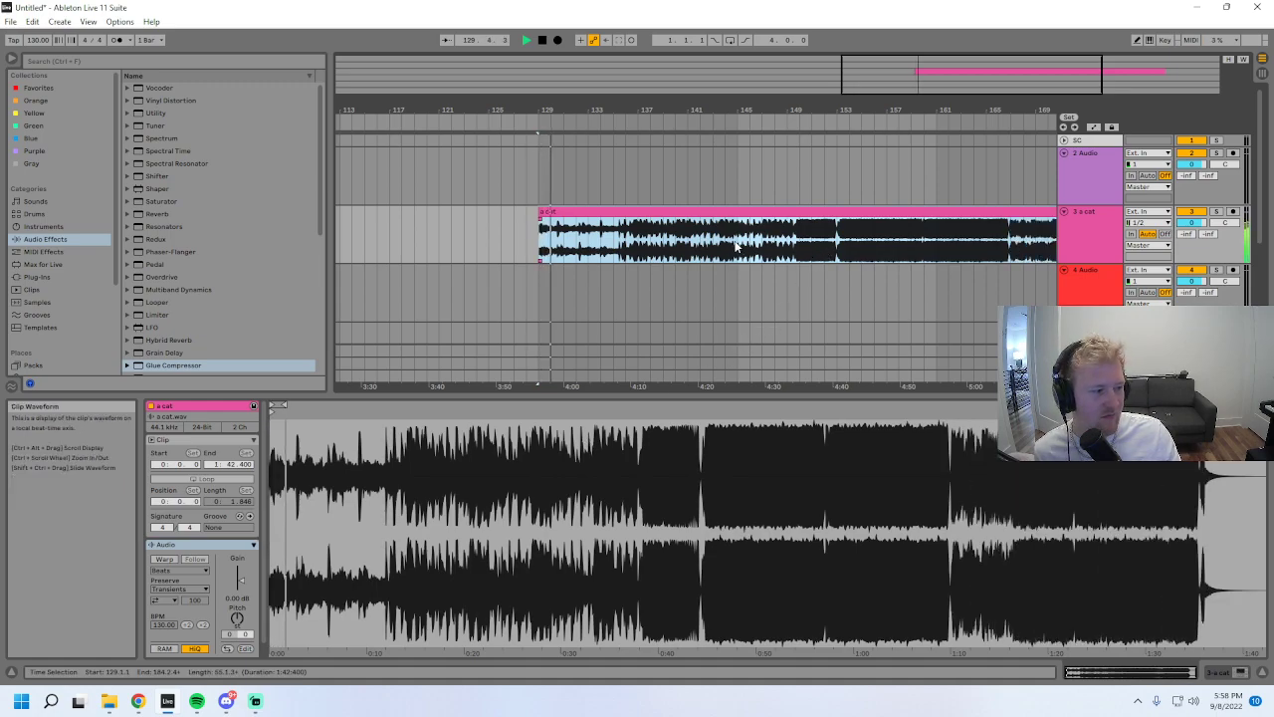
left_click_drag(973, 106, 817, 63)
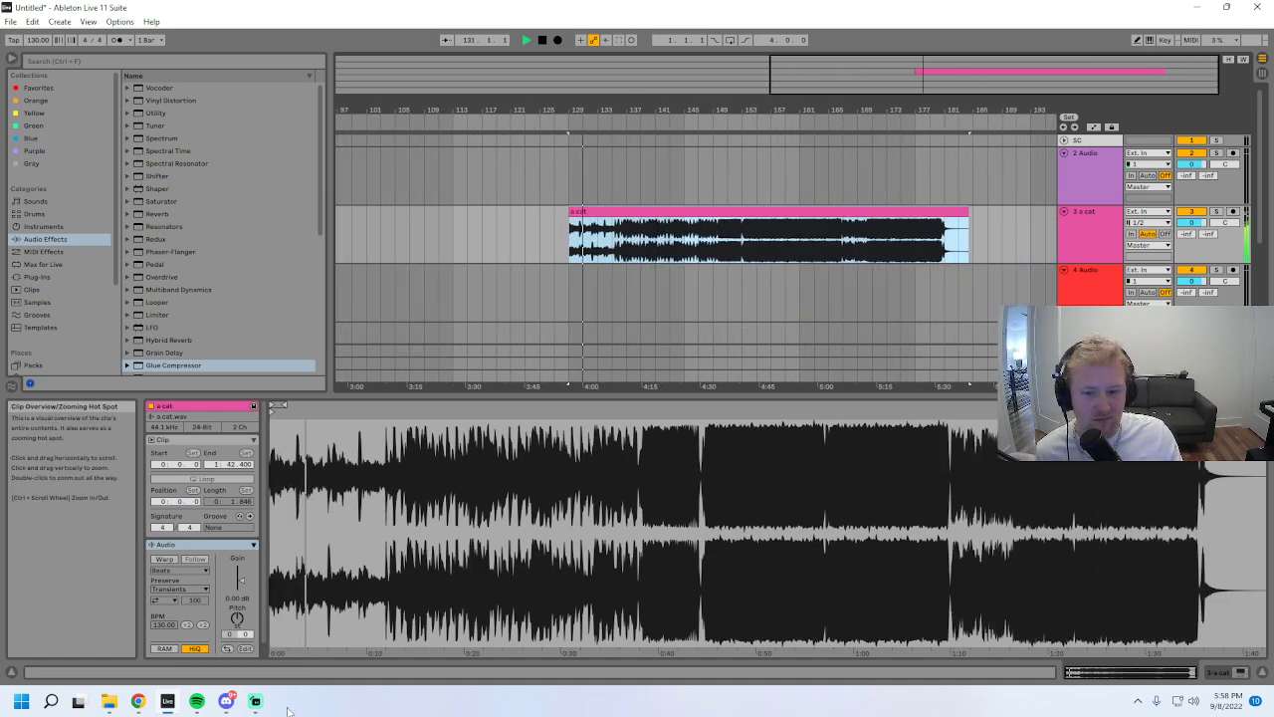
- Find Effin - West Coast in Music From PC while a cat plays and place it on track 3 at bar 187
mouse_move(109, 701)
left_click(214, 623)
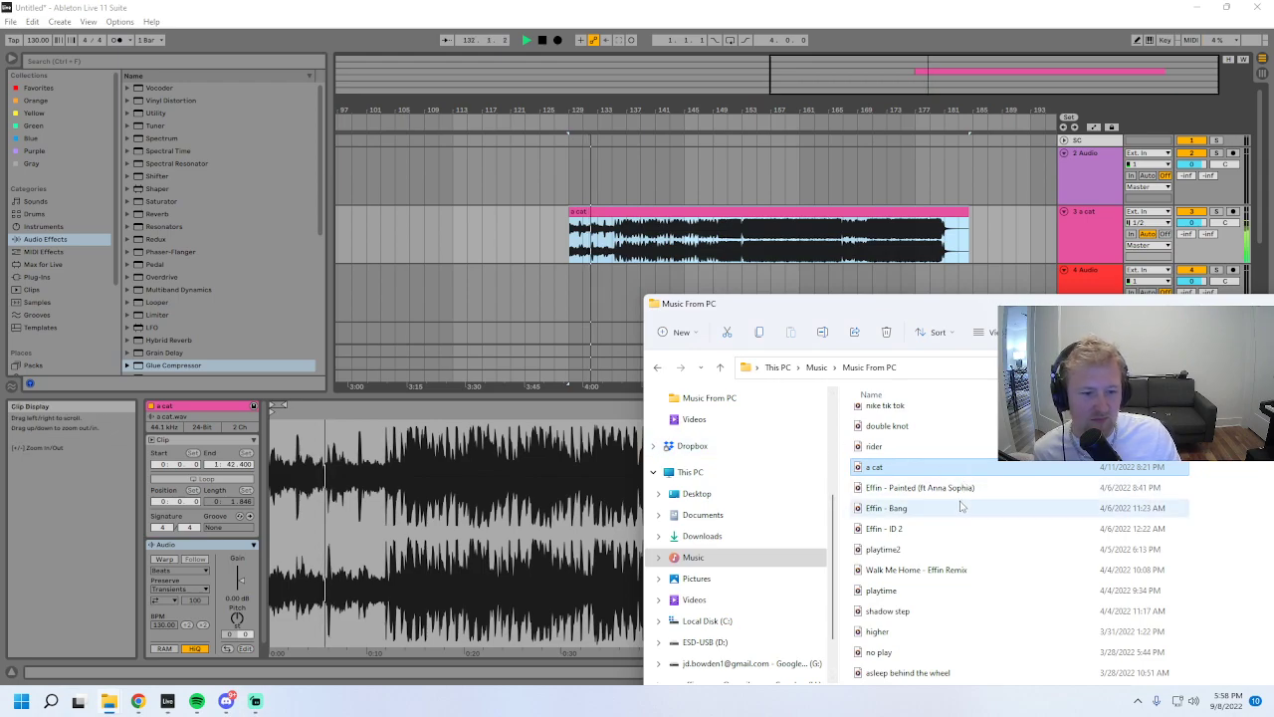
scroll(956, 504, "down", 2)
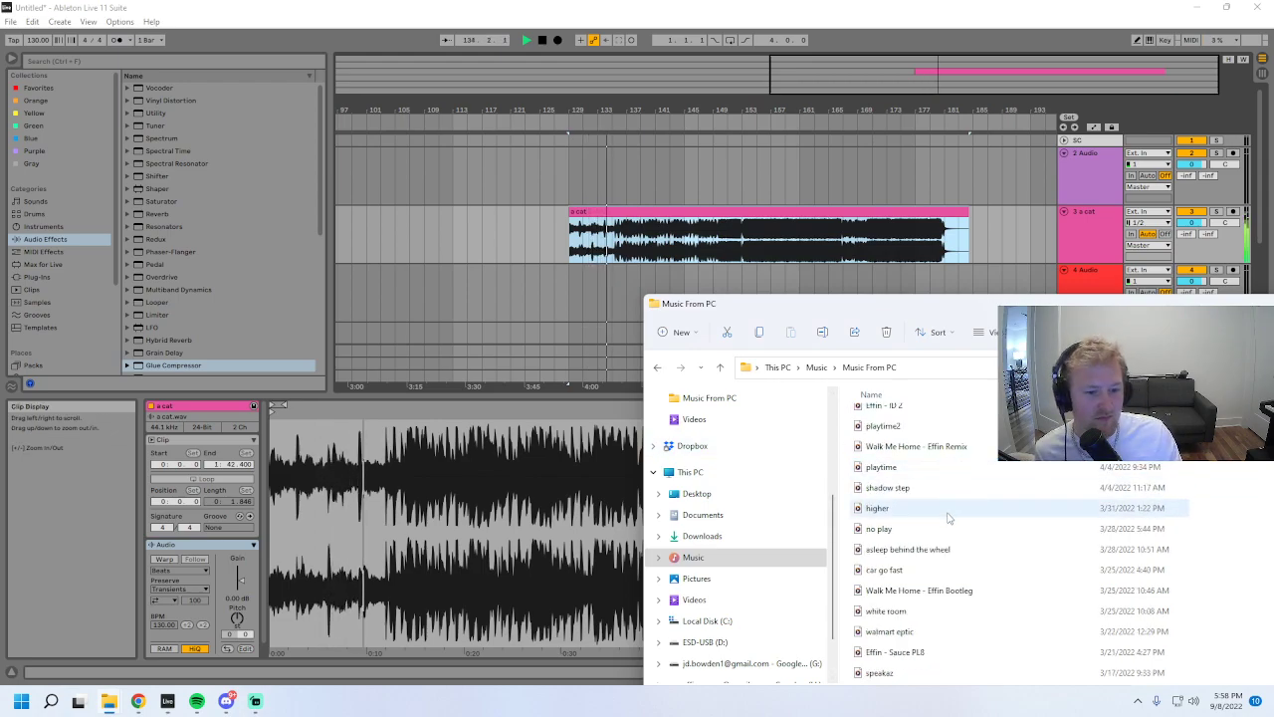
scroll(971, 548, "down", 1)
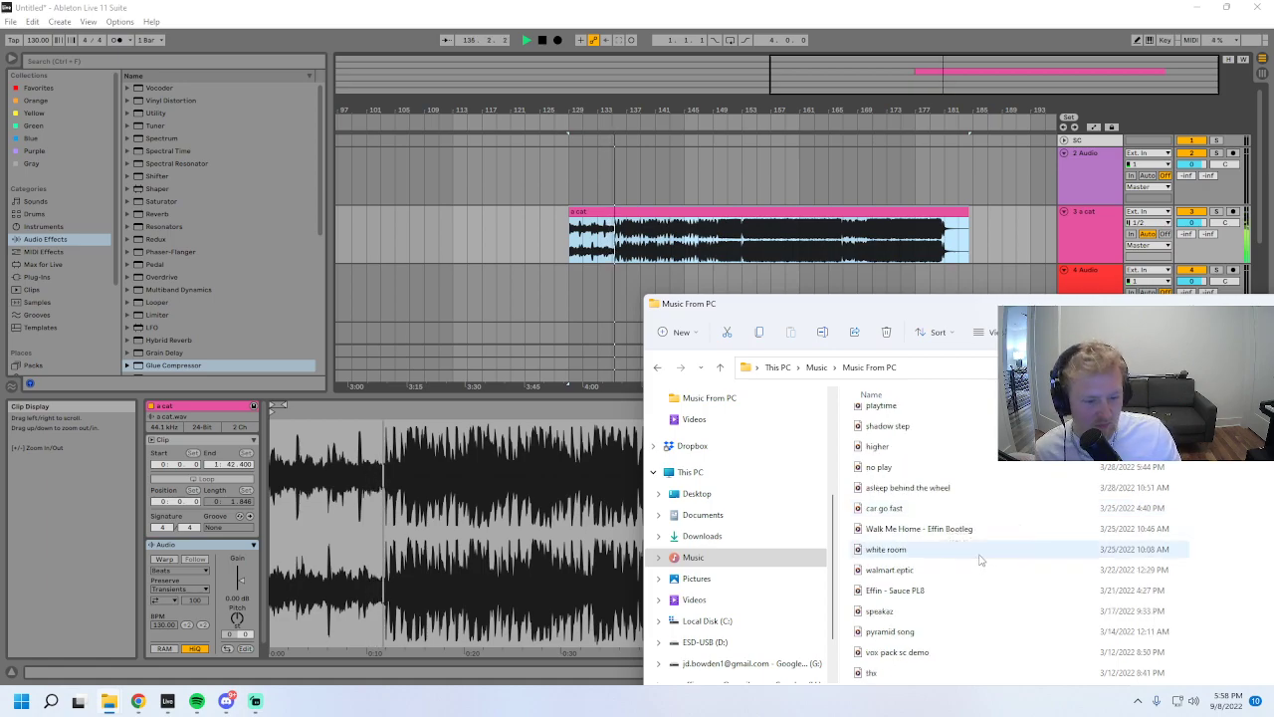
scroll(971, 553, "down", 2)
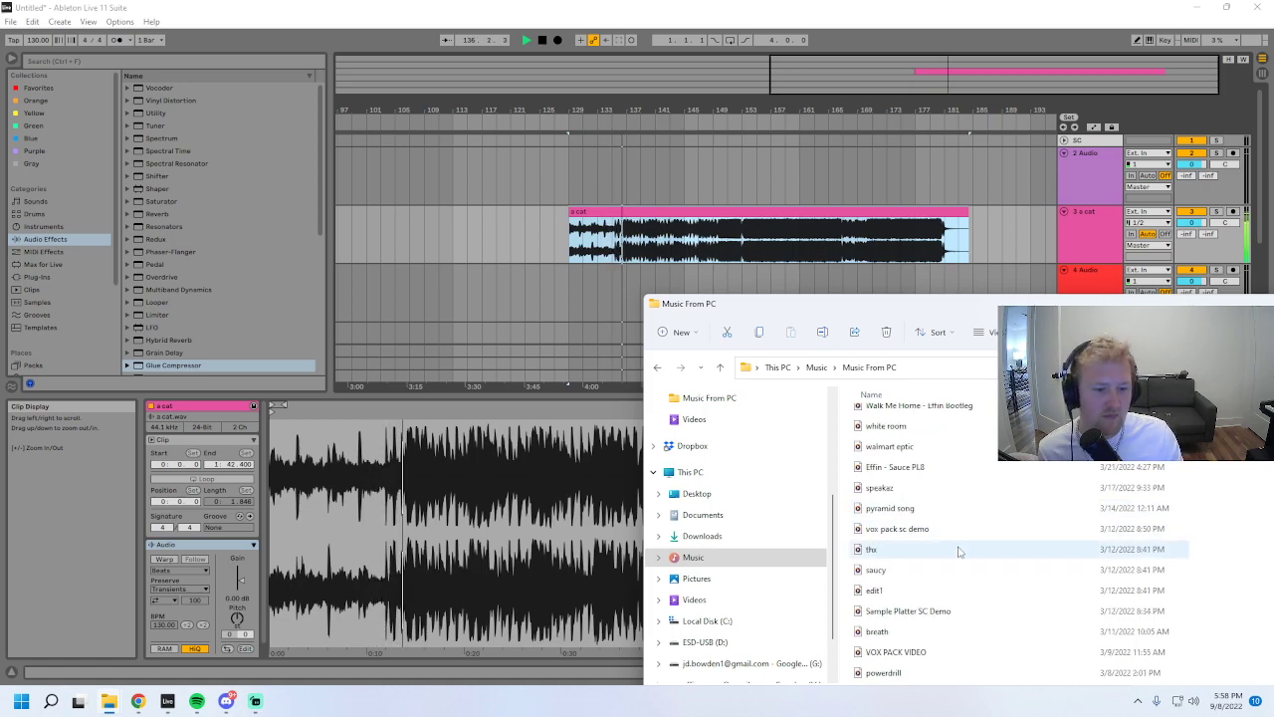
scroll(946, 555, "down", 1)
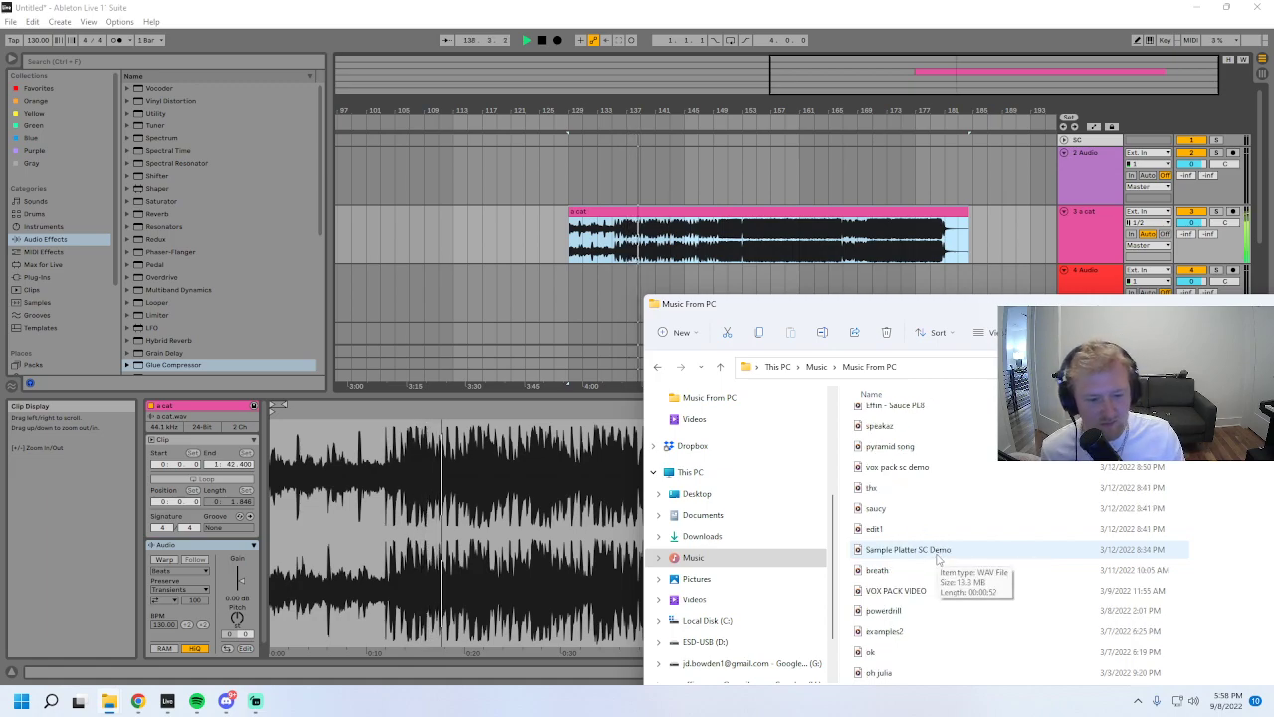
scroll(936, 558, "down", 2)
scroll(936, 560, "down", 1)
left_click_drag(936, 530, 994, 254)
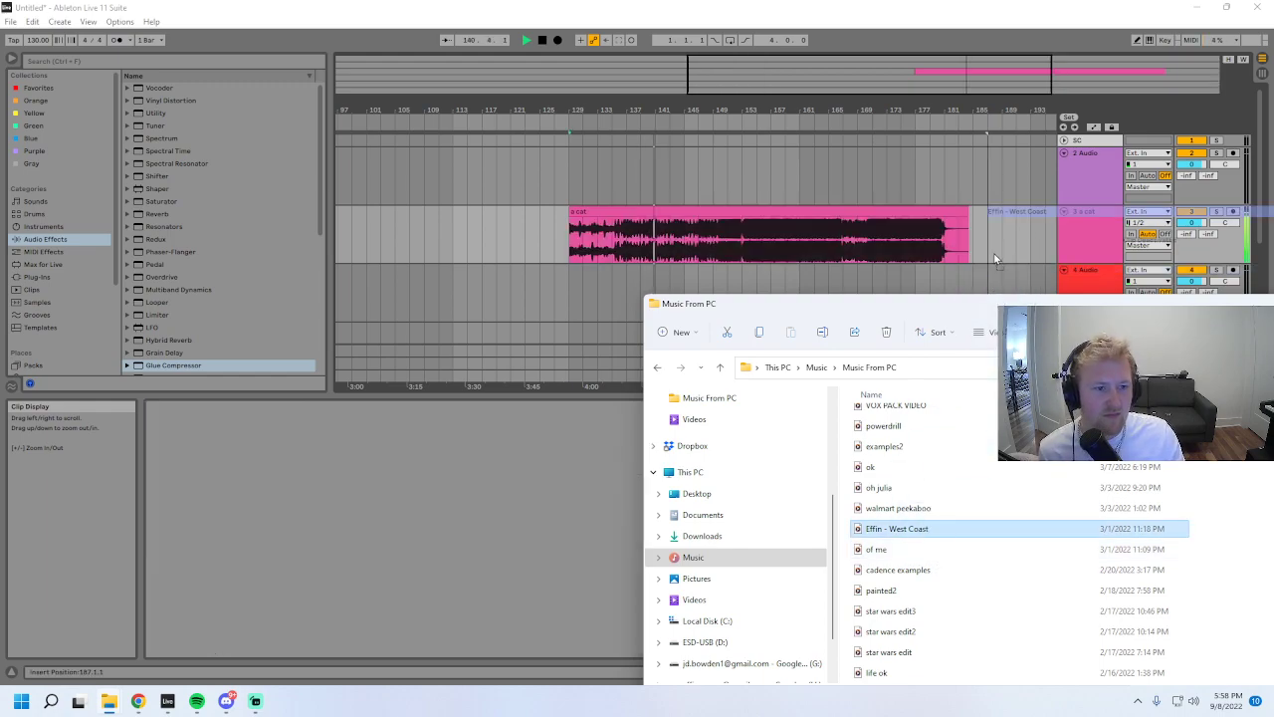
- Look further through Music From PC and open the Bay6 folder in Dropbox instead
scroll(956, 561, "down", 1)
scroll(956, 560, "down", 1)
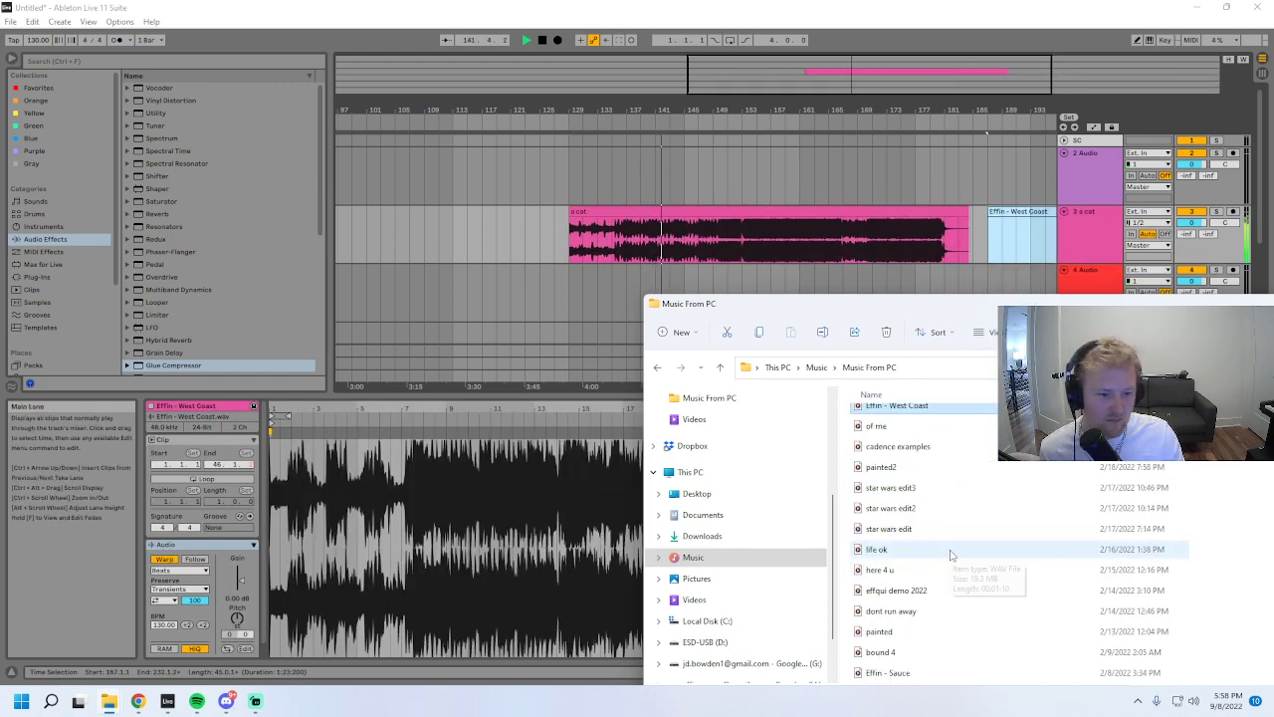
scroll(712, 560, "up", 1)
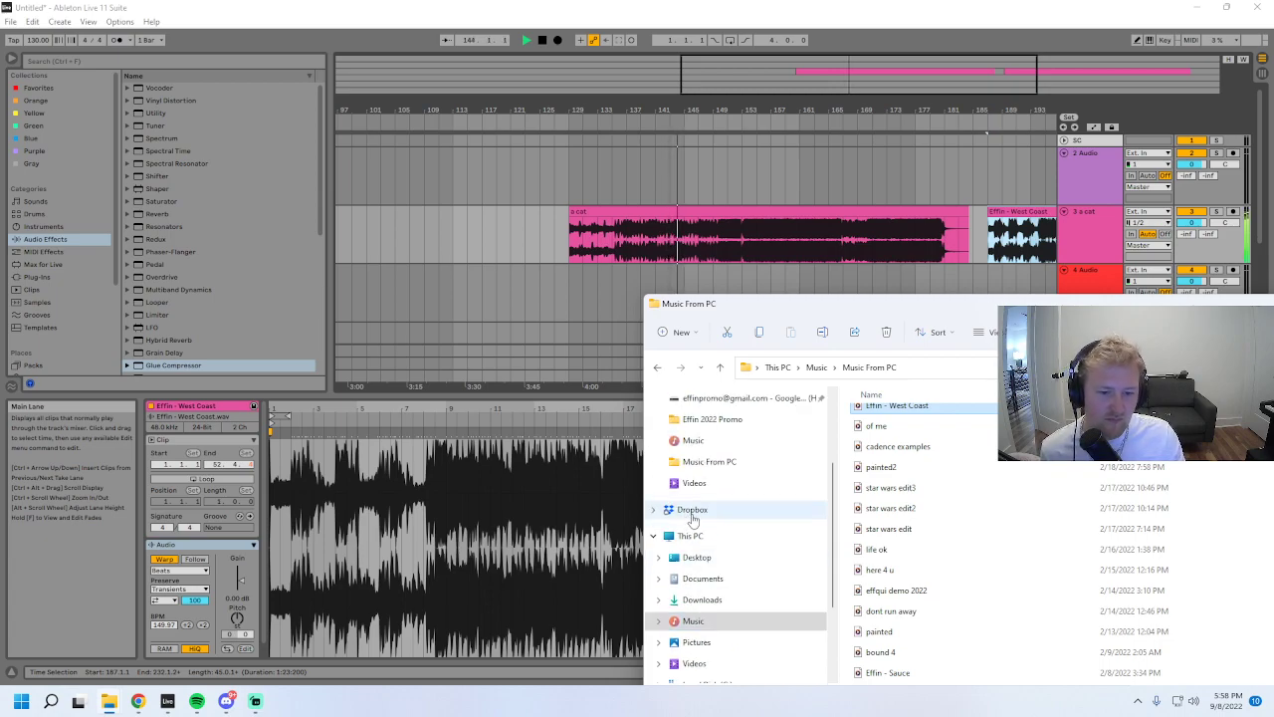
left_click(694, 511)
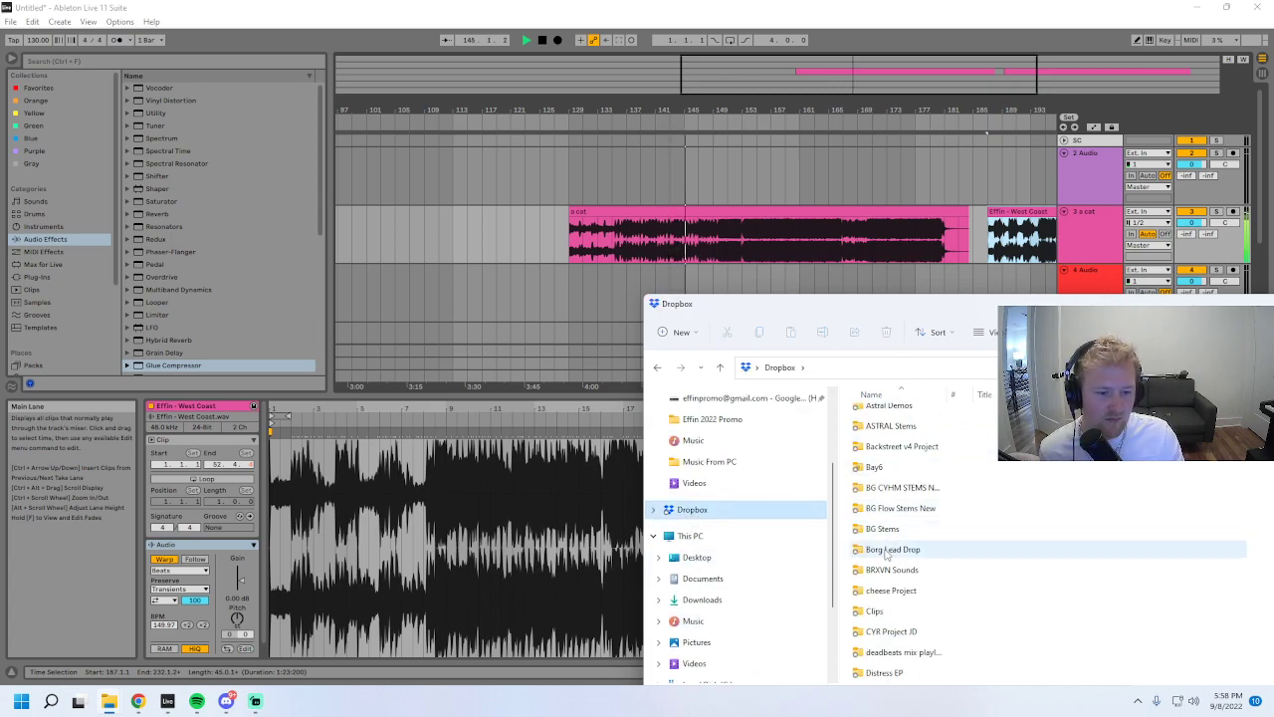
double_click(875, 642)
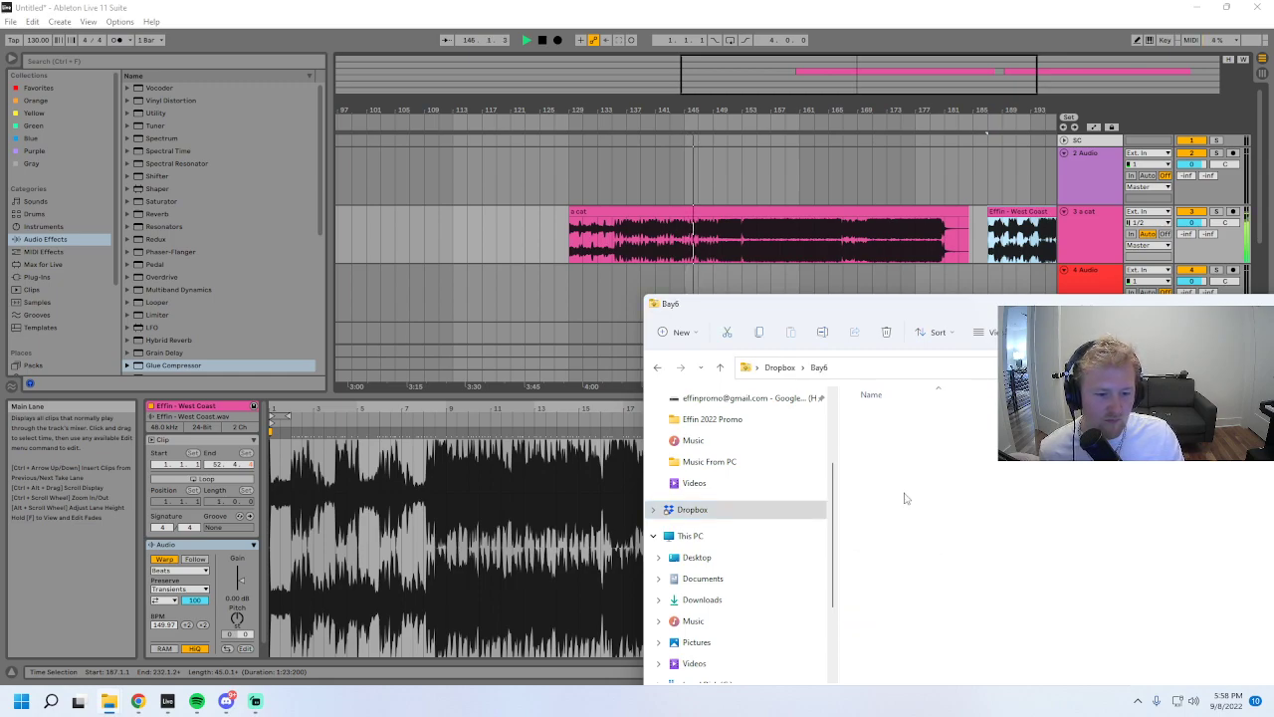
- Place Splat from the Bay6 folder on track 4 at bar 241, after the West Coast clip
left_click_drag(994, 317, 673, 339)
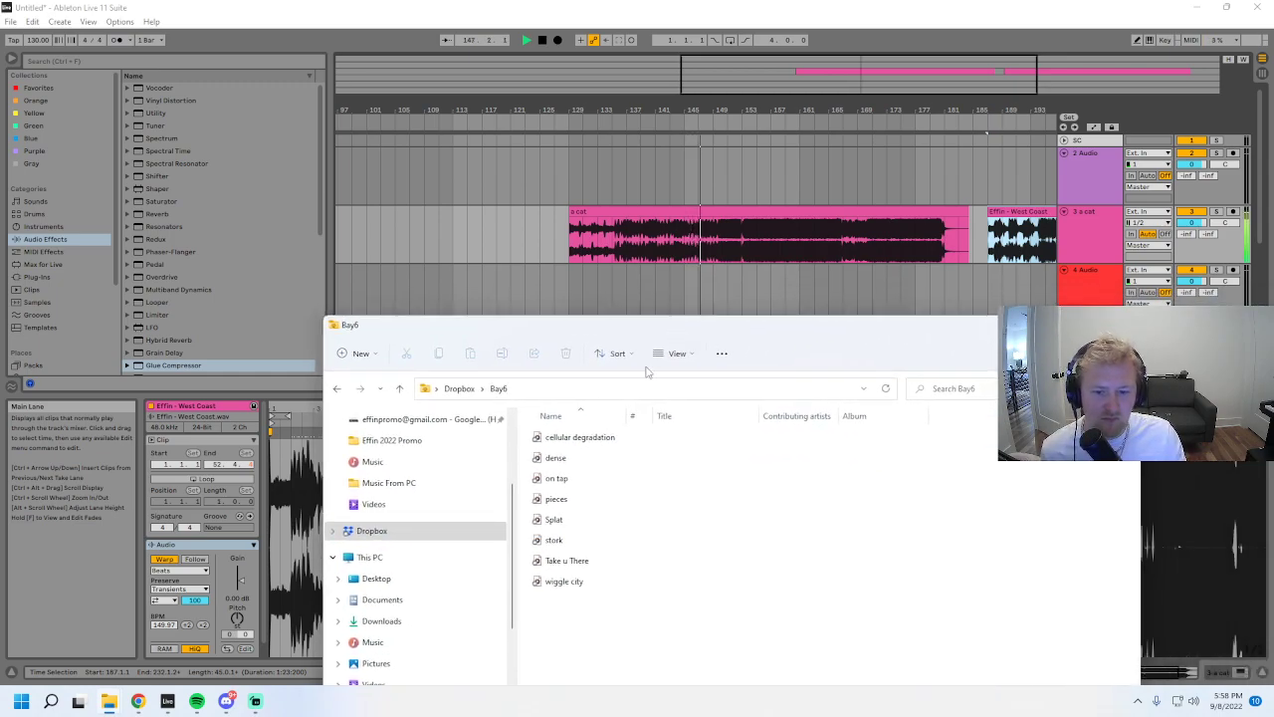
left_click(573, 521)
left_click_drag(815, 110, 757, 79)
mouse_move(109, 701)
left_click(207, 664)
left_click_drag(690, 330, 477, 367)
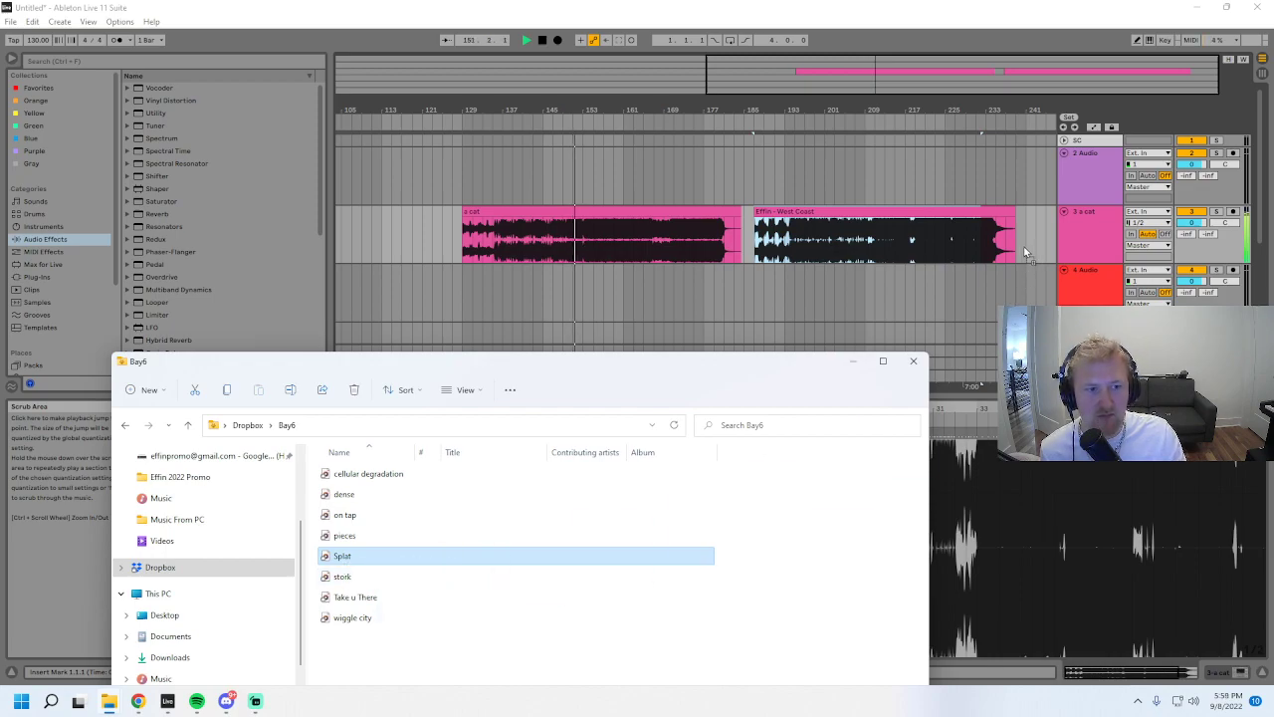
left_click_drag(1034, 237, 1033, 293)
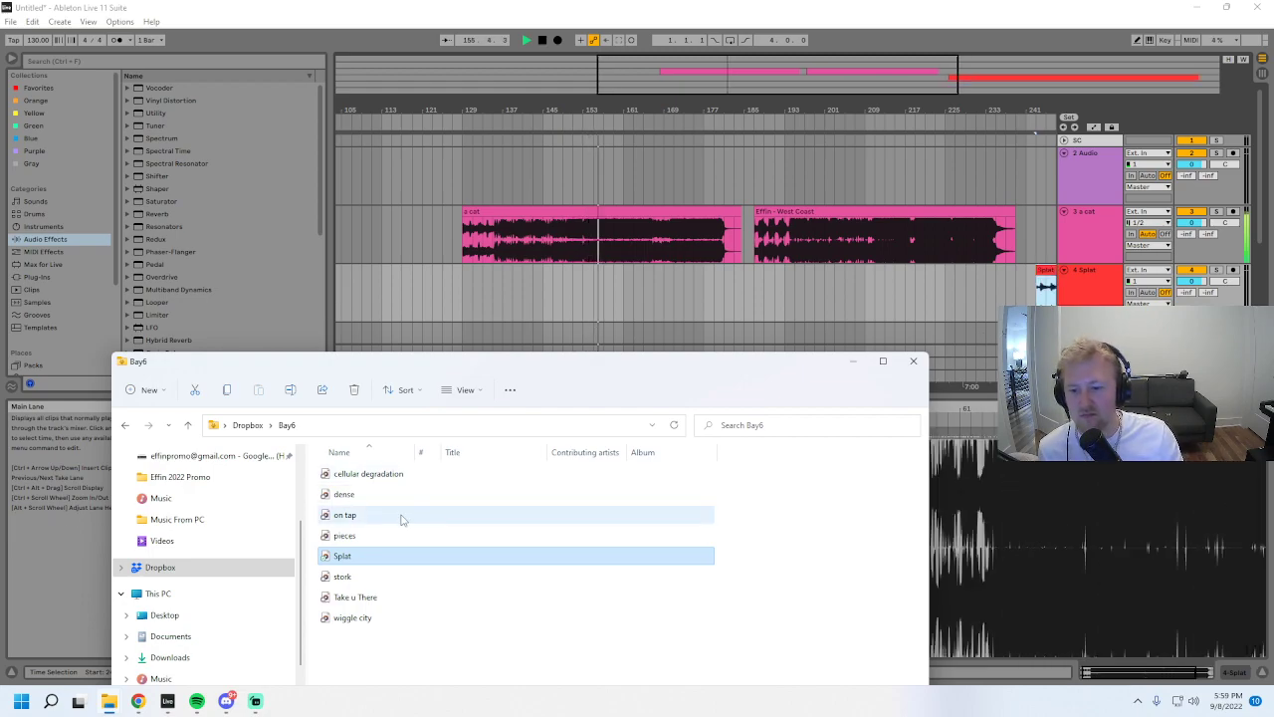
- Place dense from the Bay6 folder on track 3 at bar 345, after the end of Splat
left_click_drag(844, 76, 863, 30)
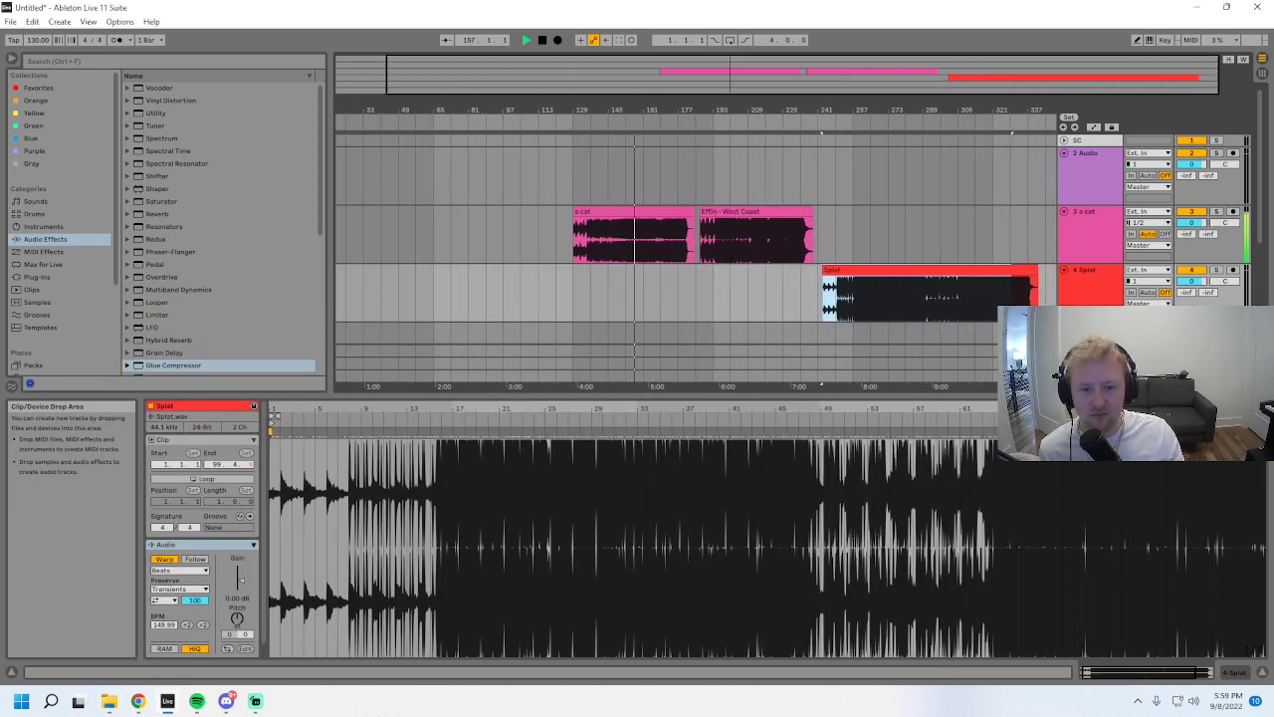
mouse_move(124, 704)
left_click(209, 627)
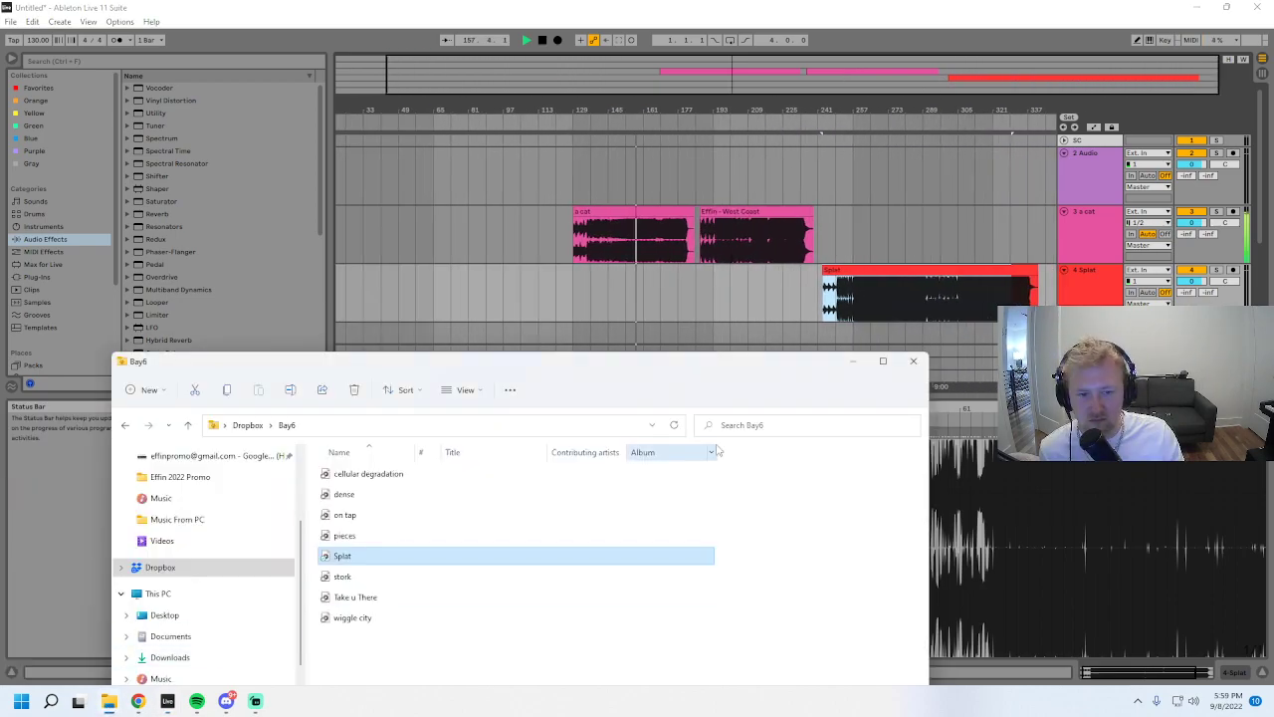
left_click(347, 495)
left_click_drag(351, 498, 825, 345)
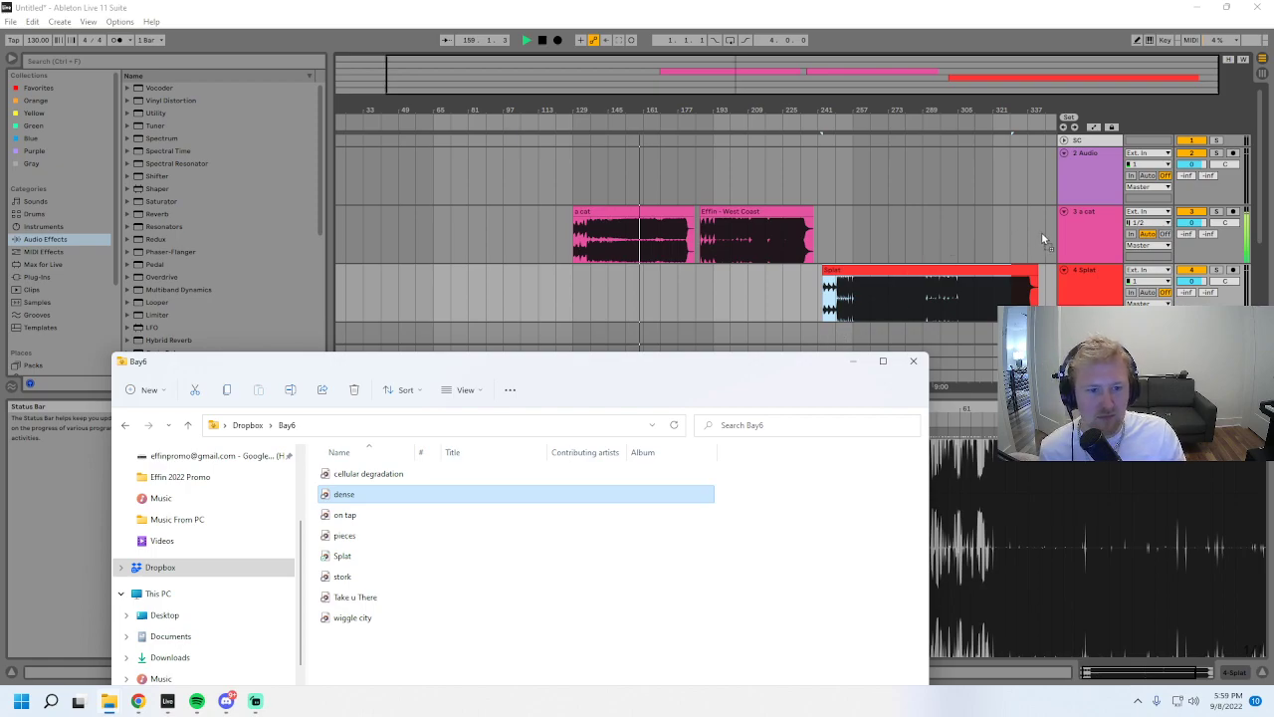
left_click_drag(1043, 239, 1019, 237)
left_click(881, 250)
- Listen to a cat a little longer and delete its clip from track 3
left_click_drag(782, 70, 747, 69)
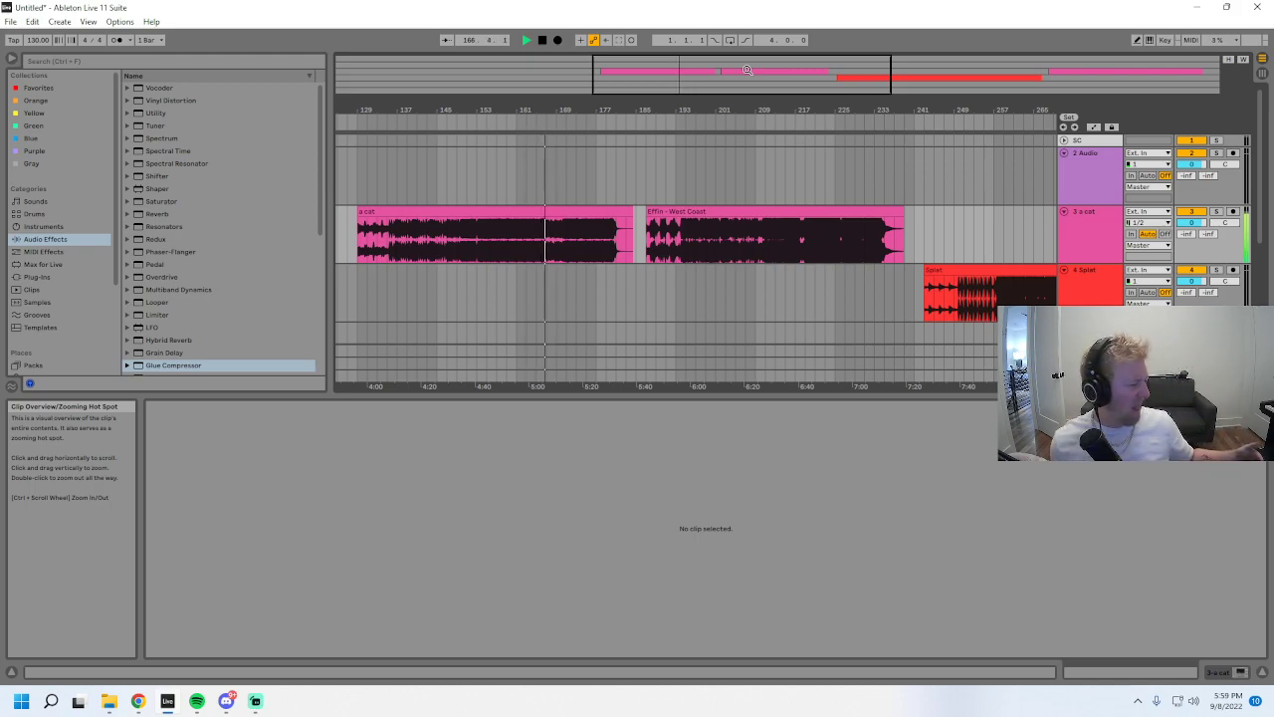
mouse_move(748, 70)
left_mouse_down()
mouse_move(748, 118)
mouse_move(742, 79)
left_mouse_up()
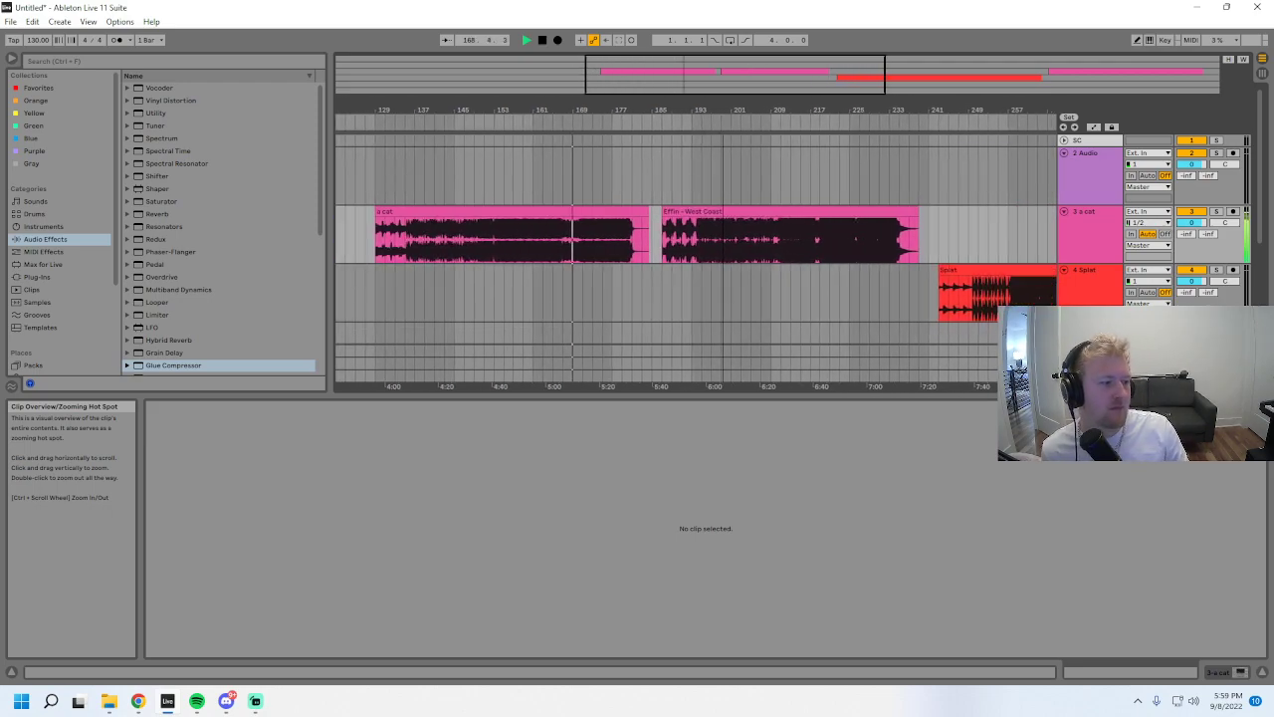
scroll(582, 235, "up", 2)
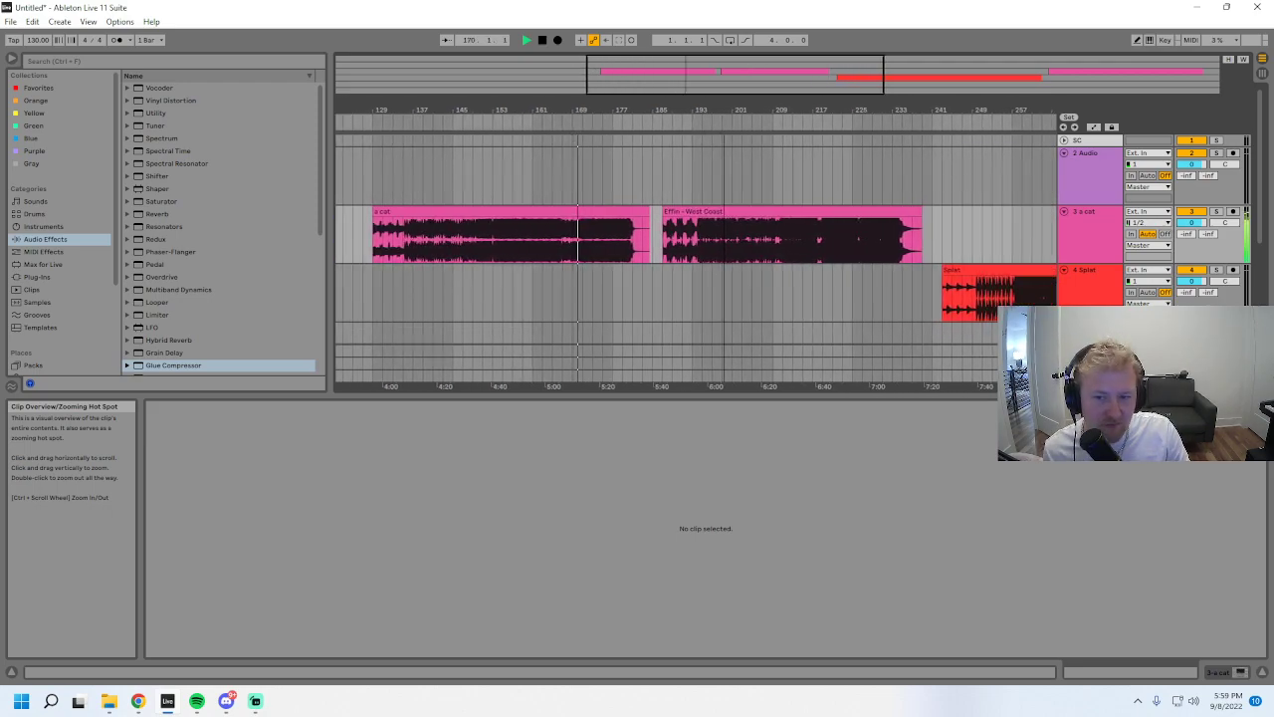
left_click(578, 206)
key("Delete")
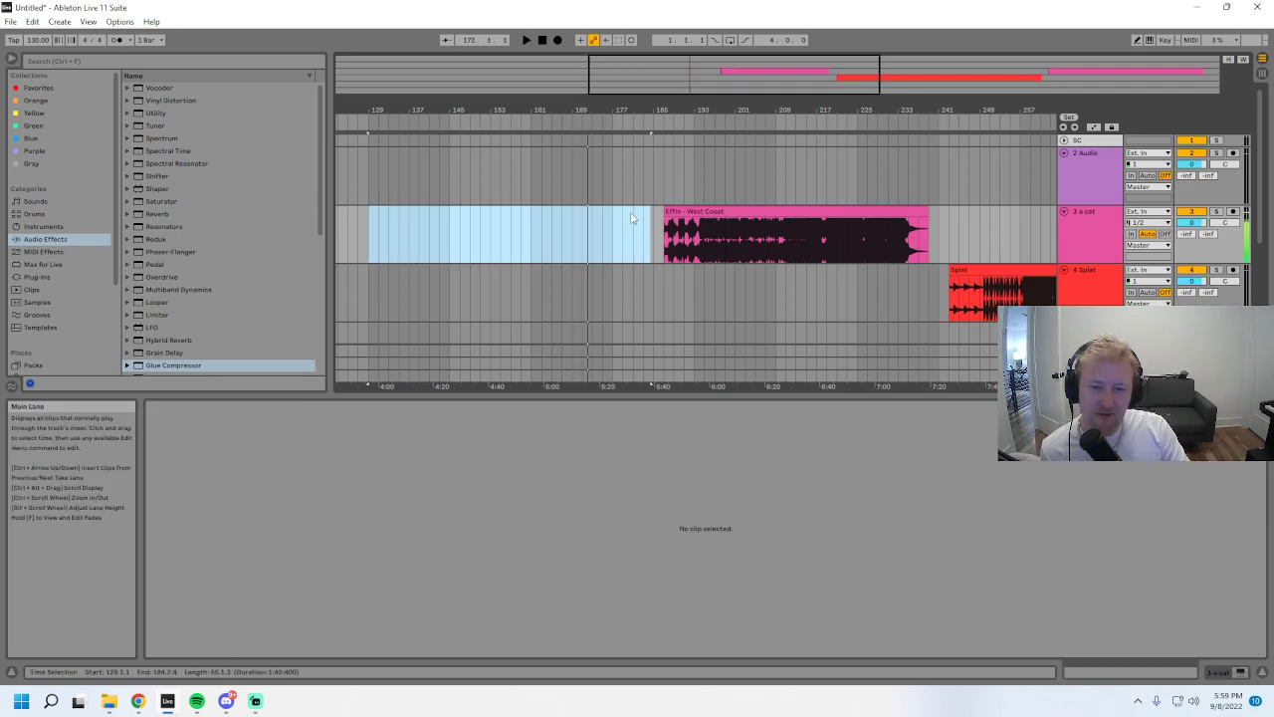
- Turn off warping for the Effin - West Coast clip and play it from bar 194
left_click(726, 222)
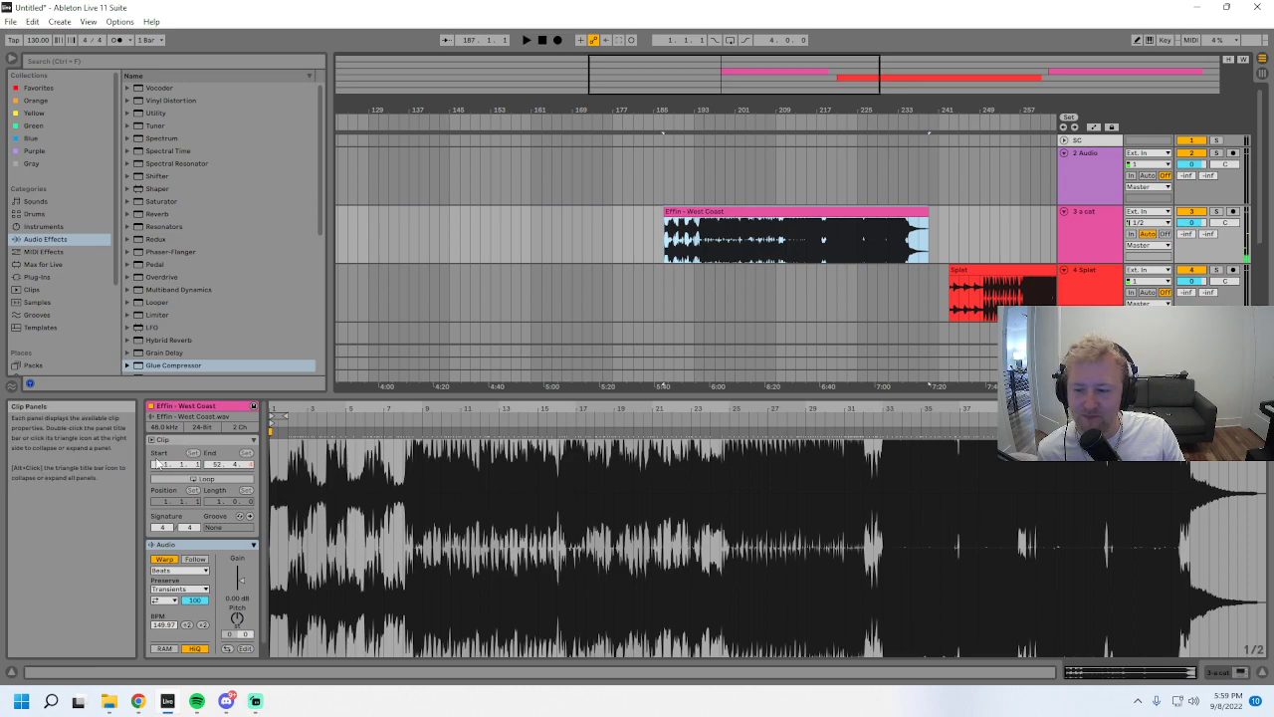
left_click(163, 559)
key("space")
left_click_drag(910, 114, 658, 269)
key("space")
left_click(576, 245)
key("space")
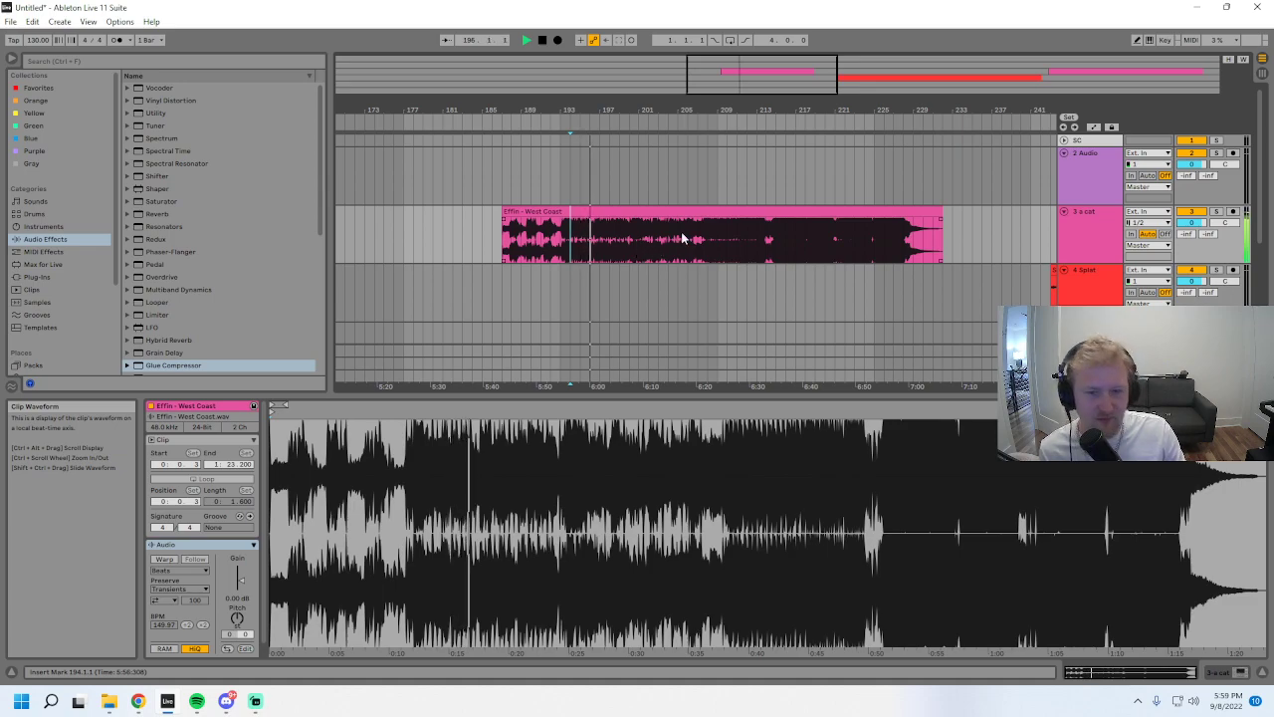
- Play Effin - West Coast from bar 208 and listen through its following section
left_click(638, 243)
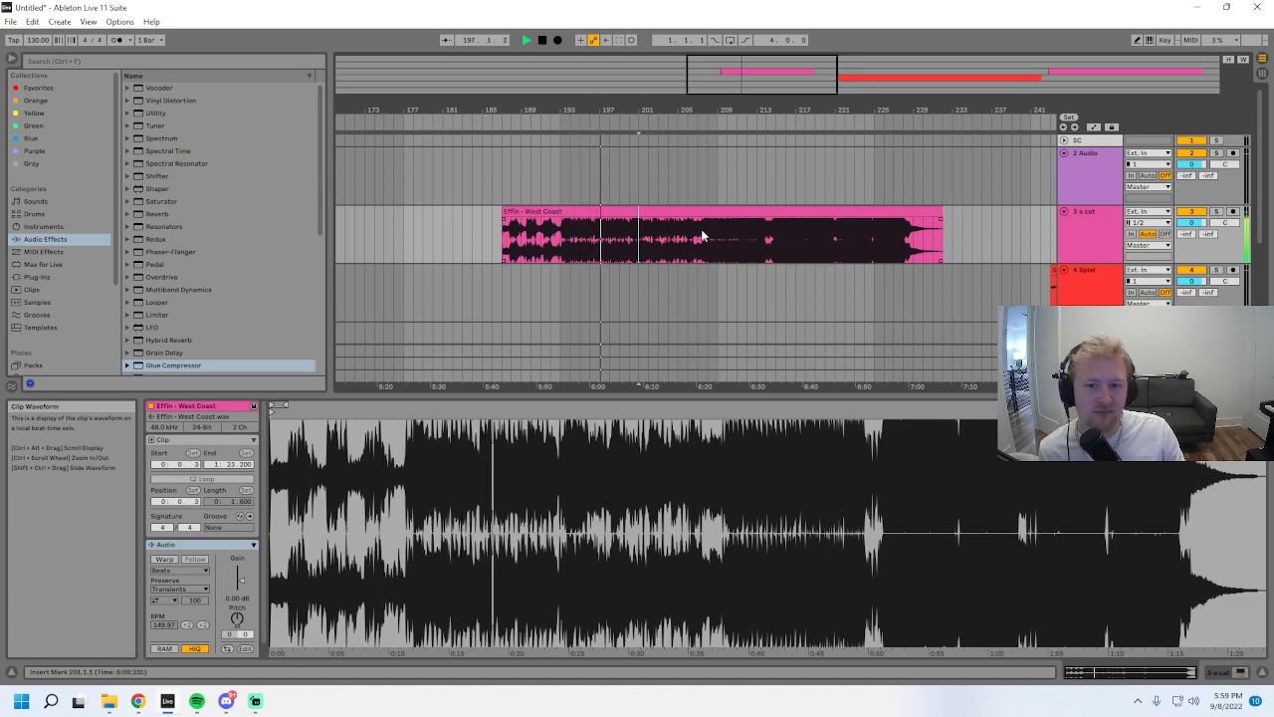
left_click_drag(813, 112, 801, 134)
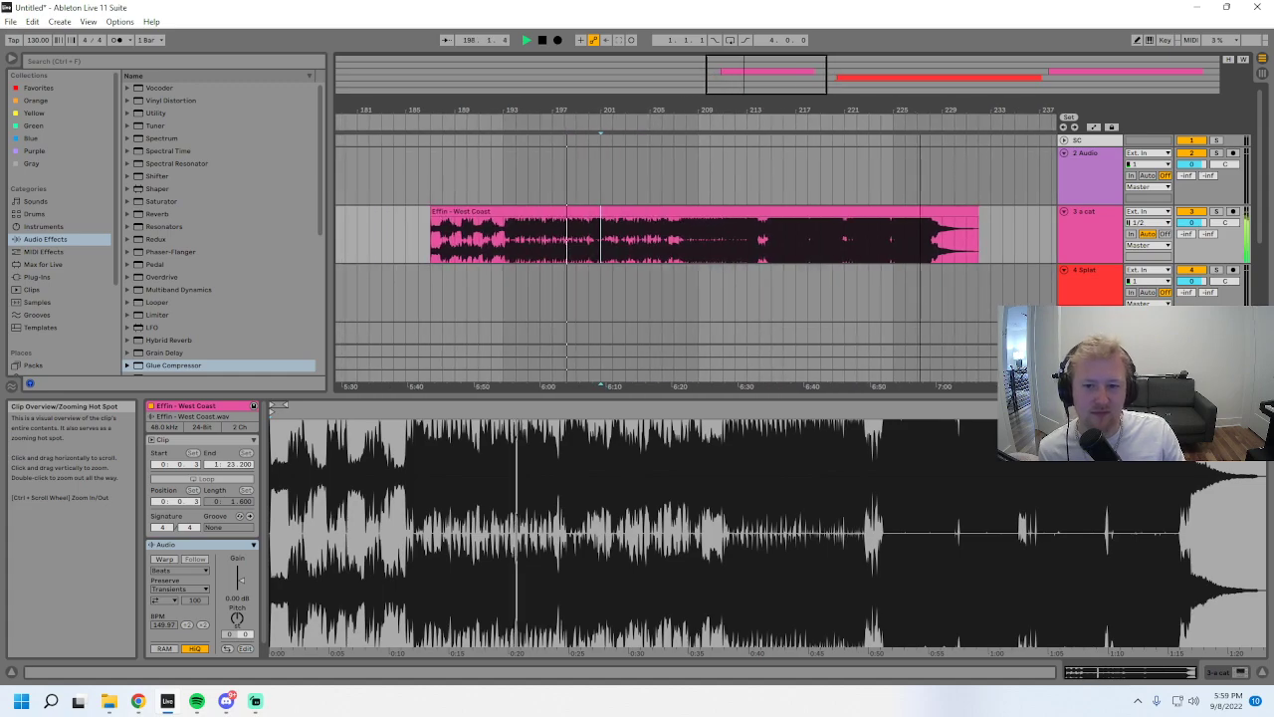
left_click(685, 237)
key("space")
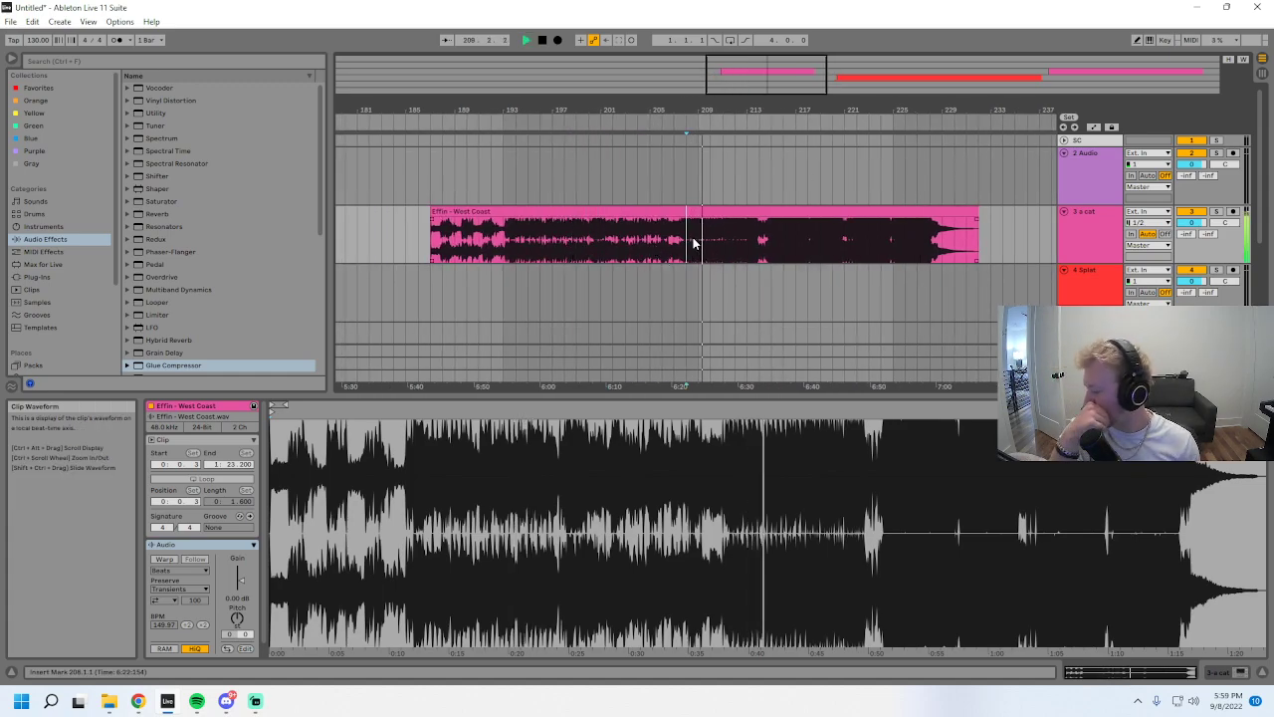
left_click(1098, 290)
left_click(1099, 294)
left_click_drag(598, 110, 600, 174)
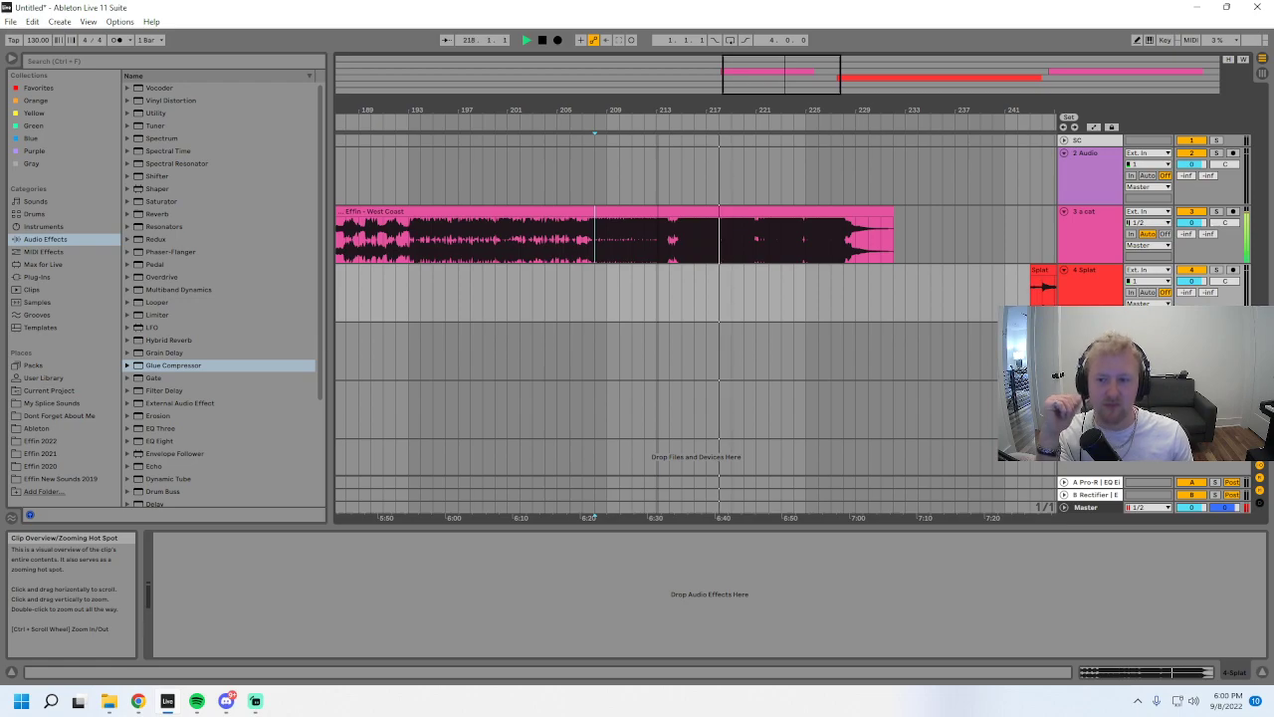
scroll(639, 235, "down", 3)
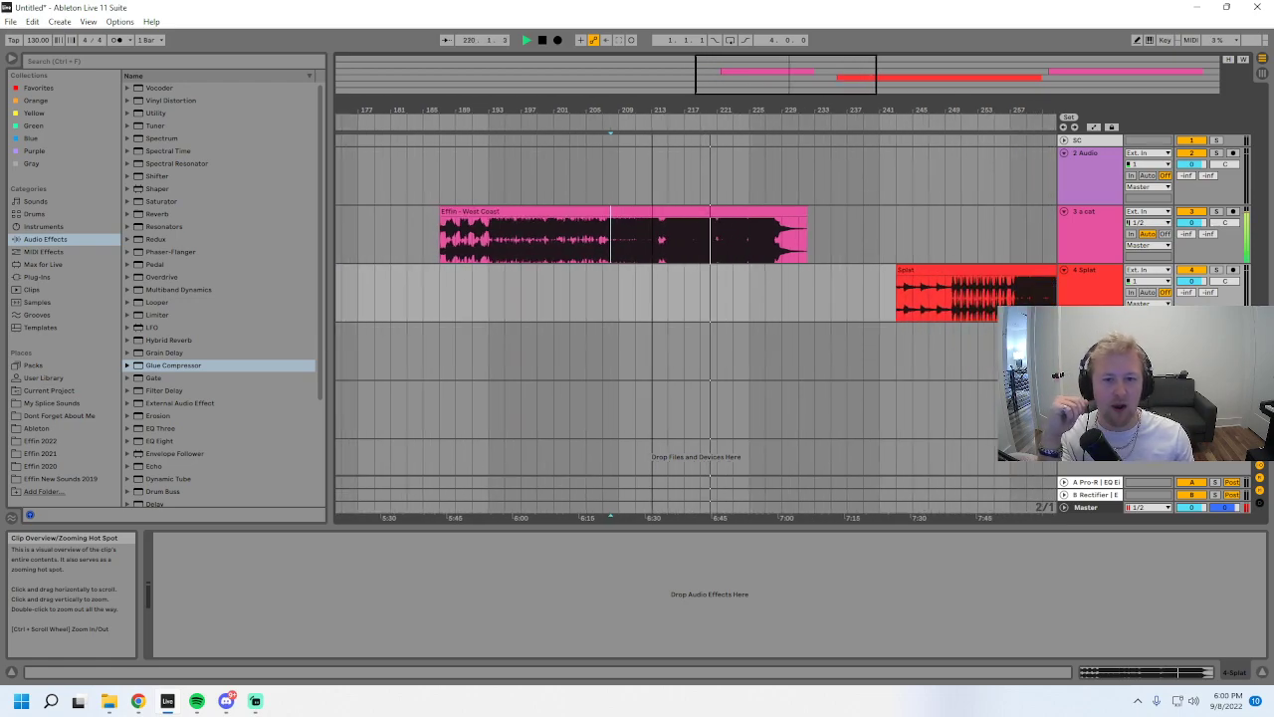
scroll(652, 235, "down", 5)
scroll(777, 235, "up", 2)
scroll(778, 235, "up", 1)
- Delete the Effin - West Coast clip from track 3
left_click(634, 211)
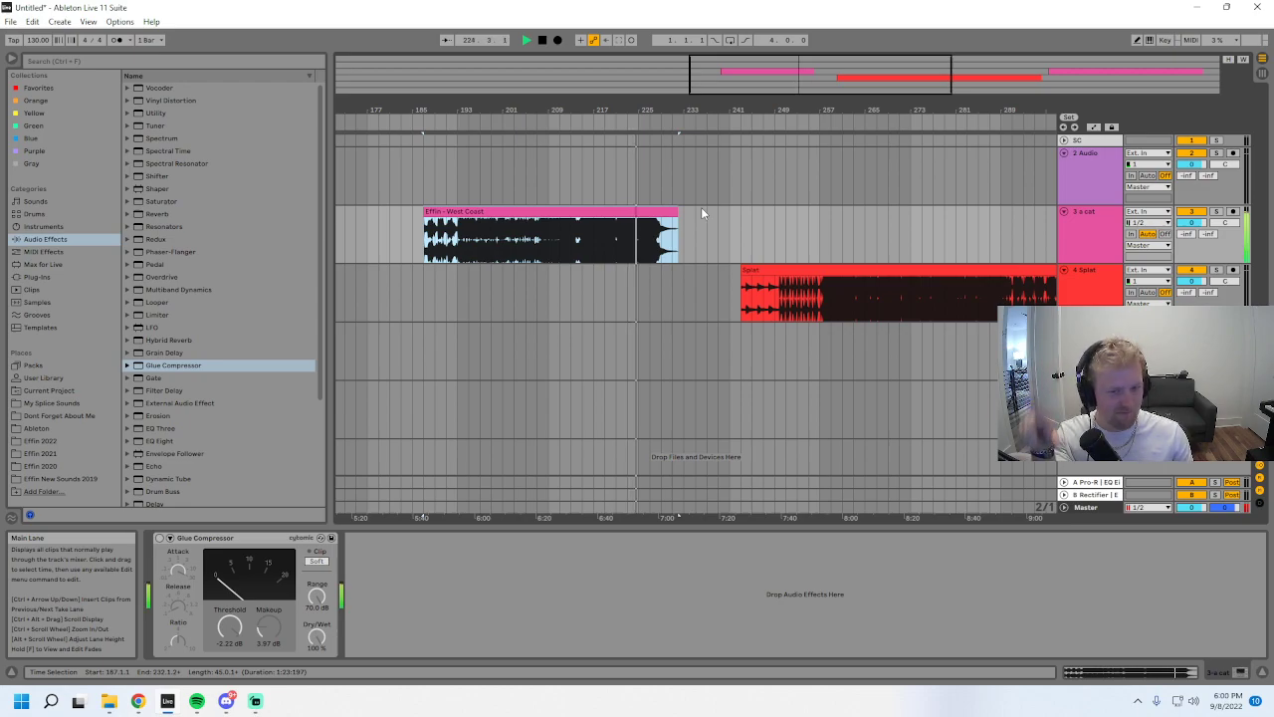
left_click_drag(867, 82, 868, 90)
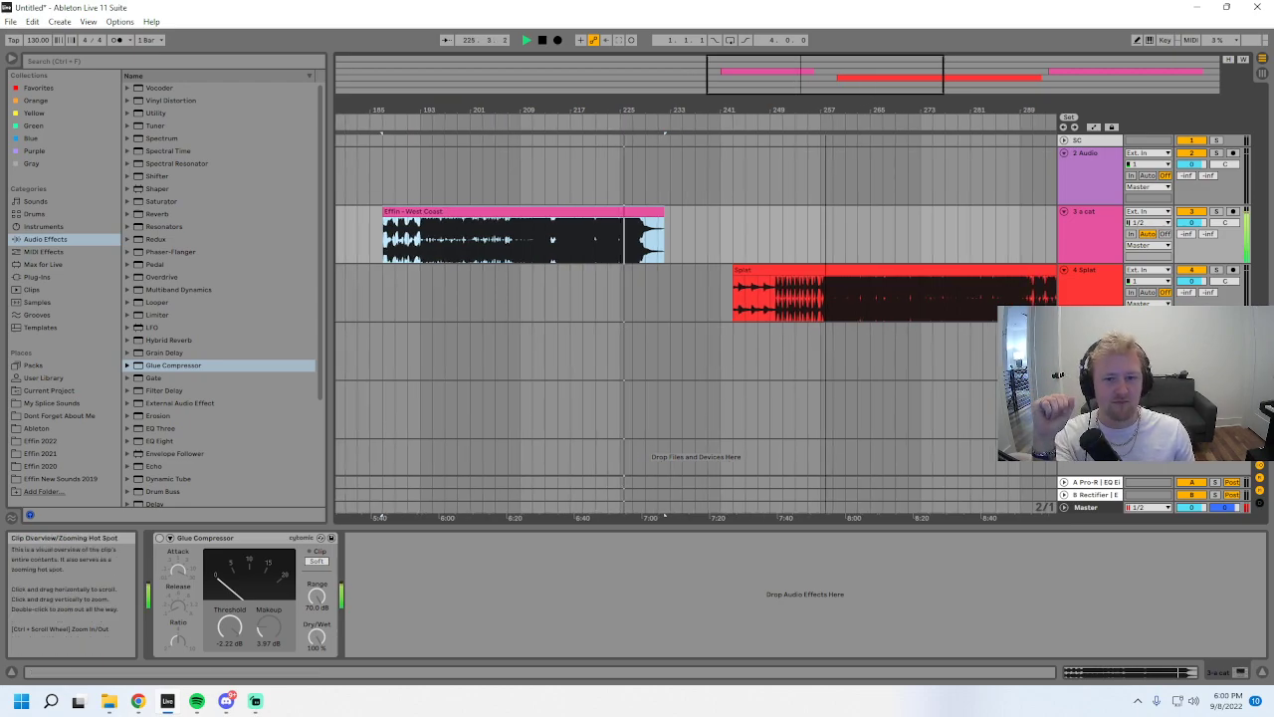
left_click_drag(824, 75, 845, 45)
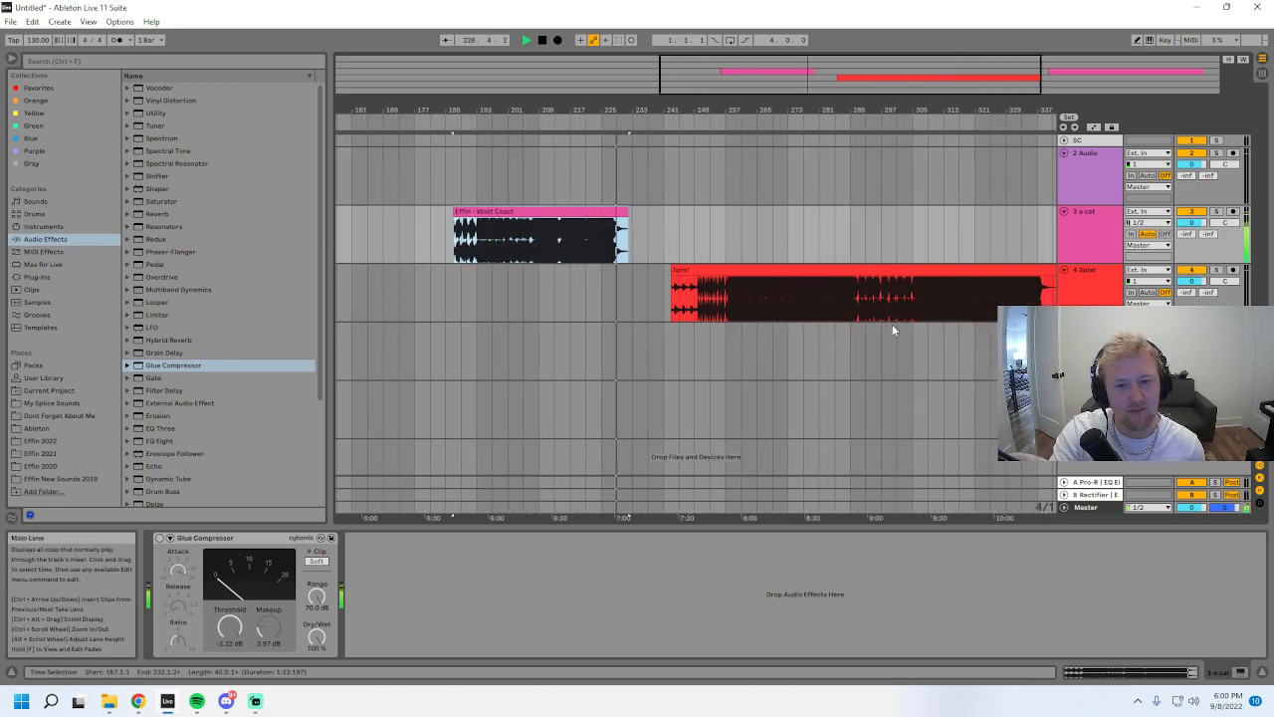
key("Delete")
- Turn off warping for the Splat clip on track 4 and play it from bar 247
double_click(694, 270)
left_click(164, 559)
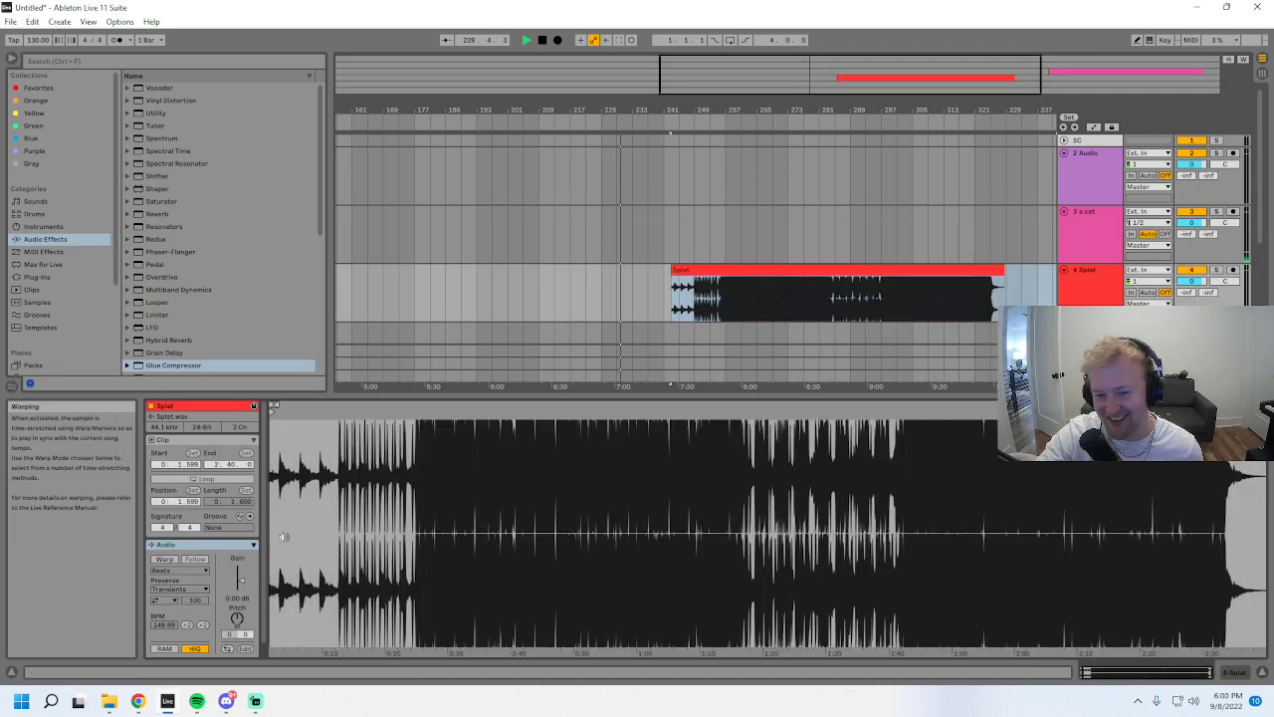
left_click_drag(877, 75, 877, 108)
mouse_move(580, 271)
left_mouse_down()
mouse_move(512, 270)
mouse_move(590, 269)
left_mouse_up()
left_click(614, 300)
key("space")
key("space")
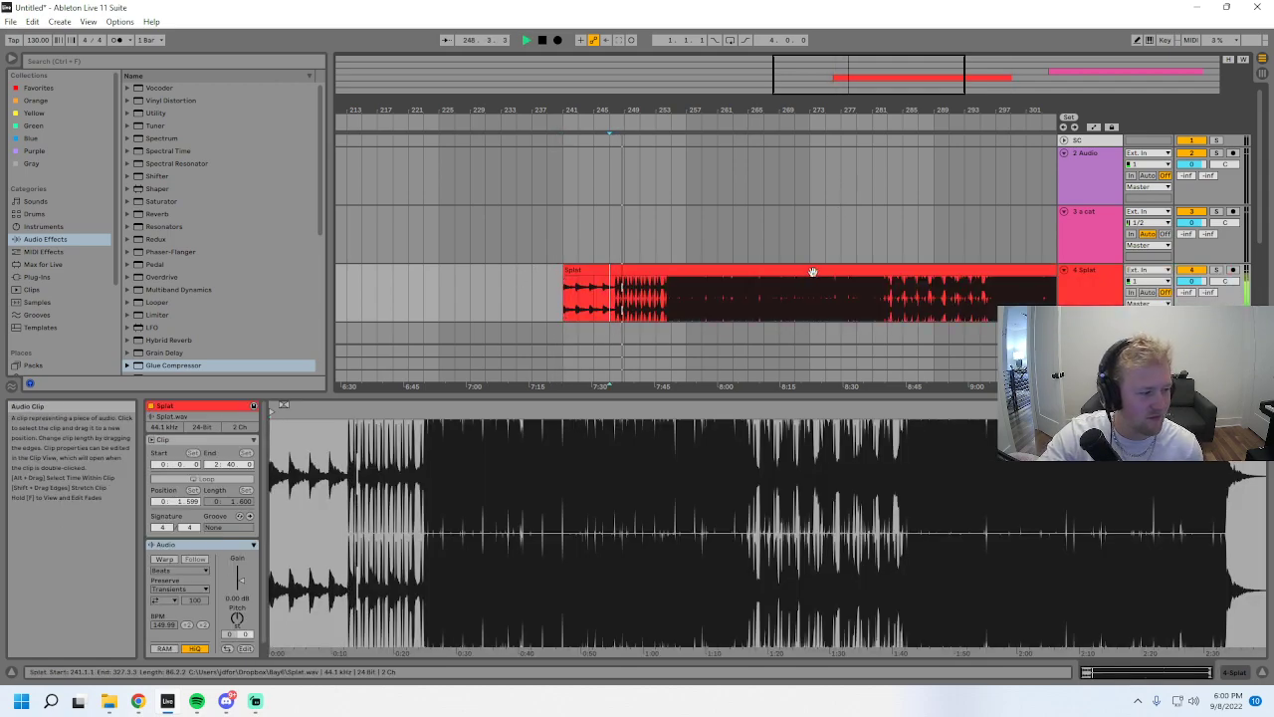
- Play Splat from bar 253 through its first drop, and play the end of its break into the second drop
left_click_drag(833, 113, 834, 214)
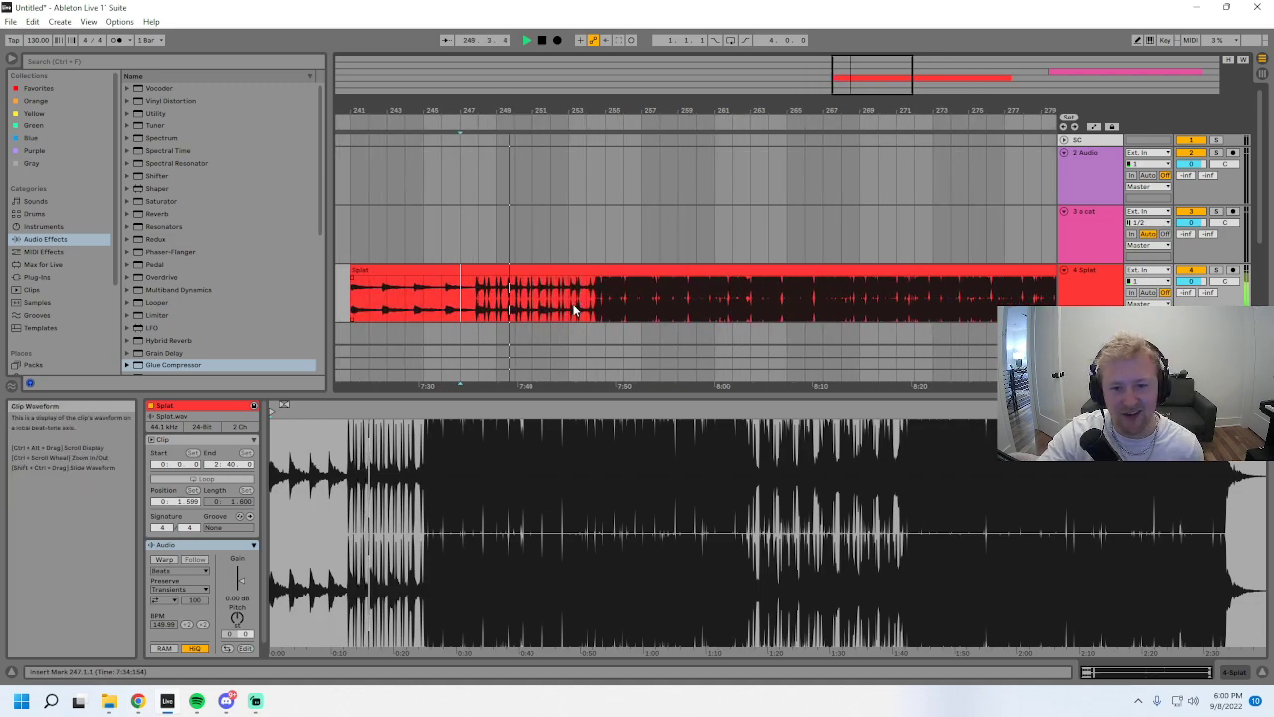
left_click(574, 310)
left_click_drag(868, 78, 865, 95)
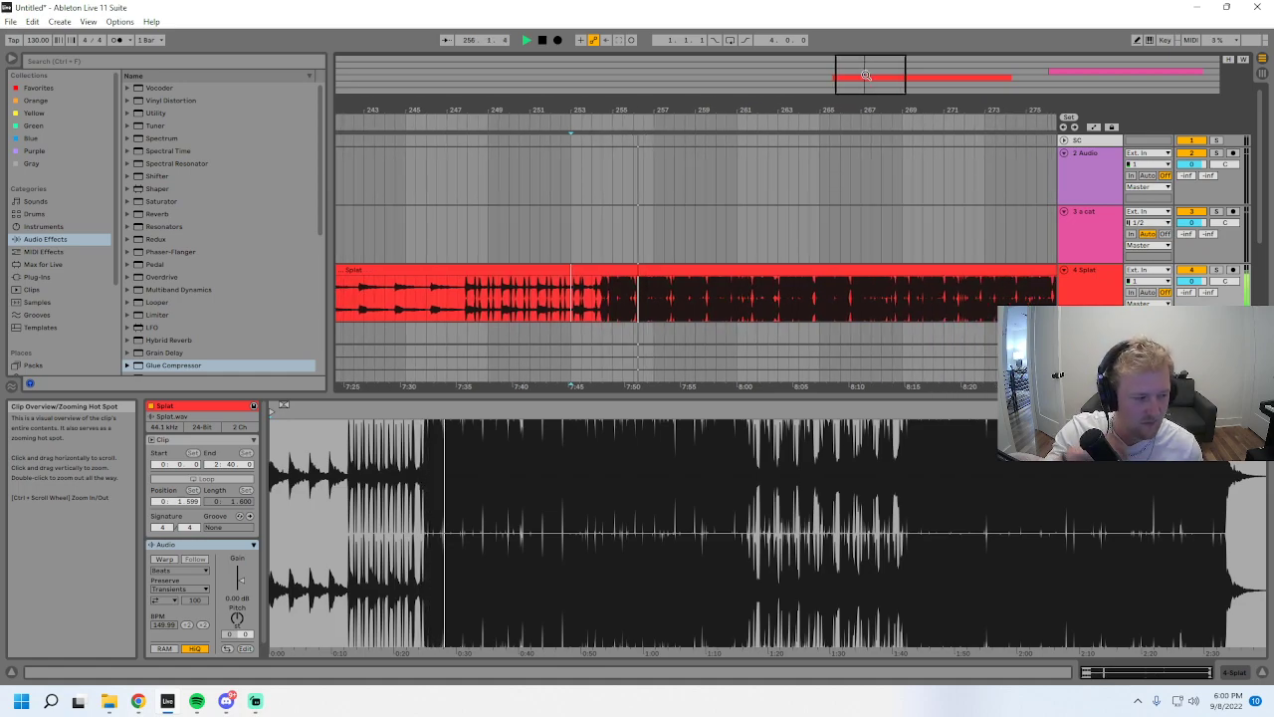
mouse_move(866, 74)
left_mouse_down()
mouse_move(874, 36)
mouse_move(868, 64)
left_mouse_up()
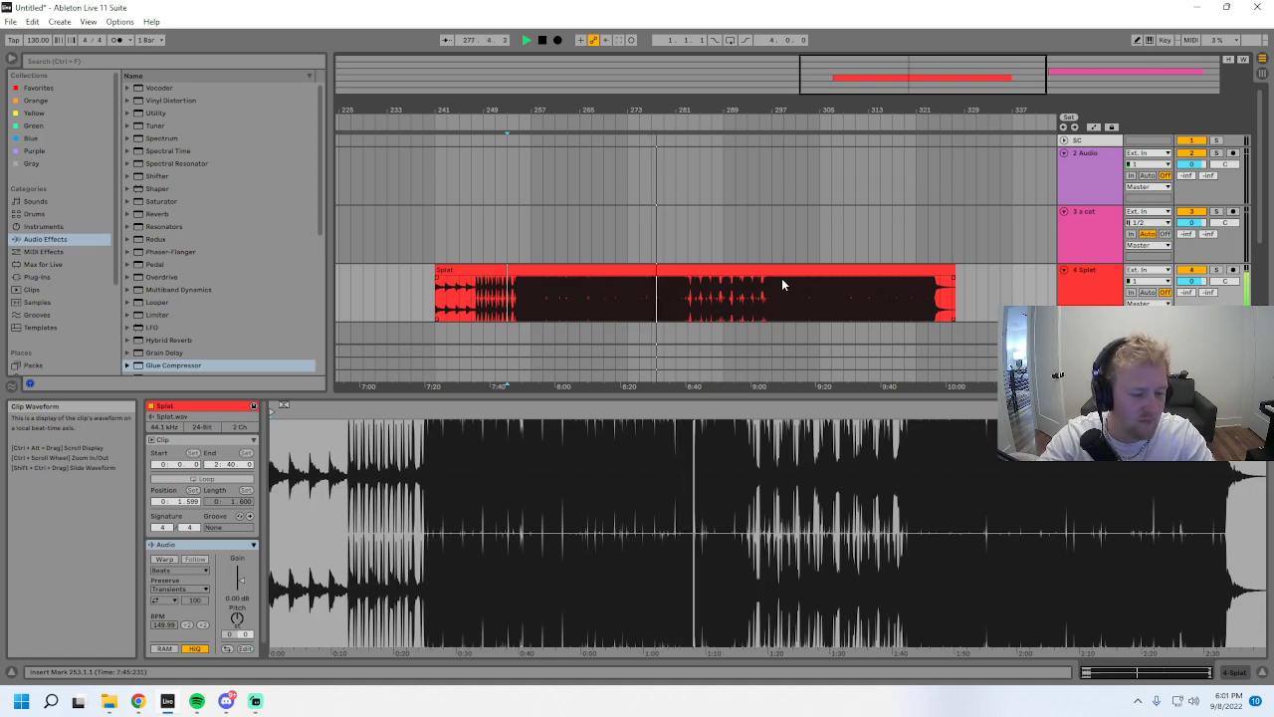
left_click(762, 298)
key("space")
key("space")
mouse_move(762, 111)
left_mouse_down()
mouse_move(508, 338)
mouse_move(587, 404)
mouse_move(583, 430)
mouse_move(563, 444)
mouse_move(791, 333)
mouse_move(807, 274)
mouse_move(825, 267)
left_mouse_up()
- Delete the Splat clip from track 4
left_click(810, 270)
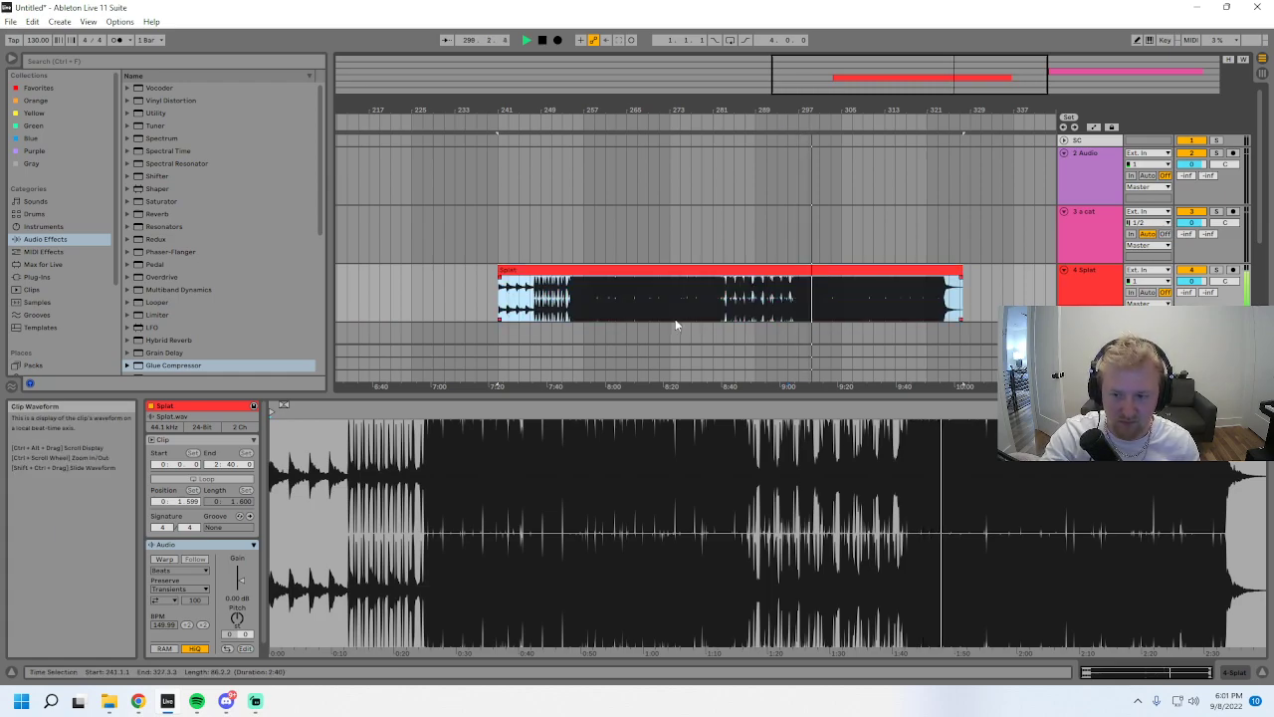
key("Delete")
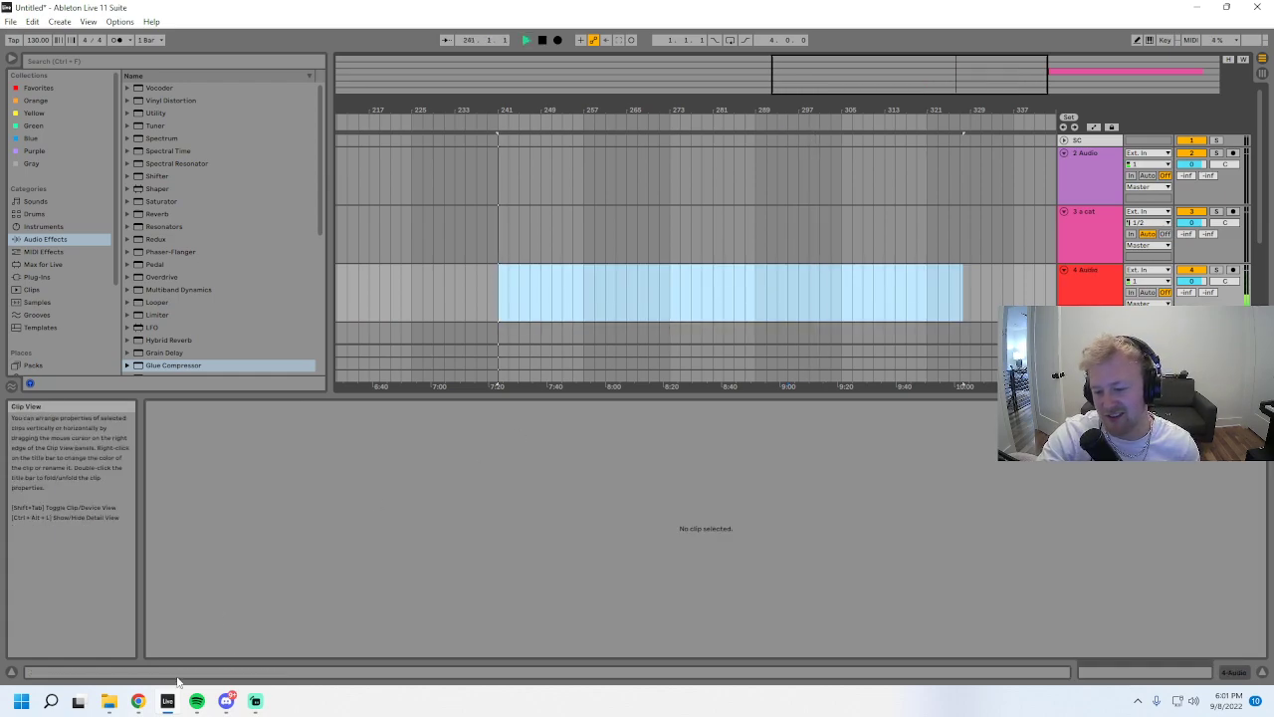
left_click(109, 701)
left_click(204, 642)
left_click(759, 284)
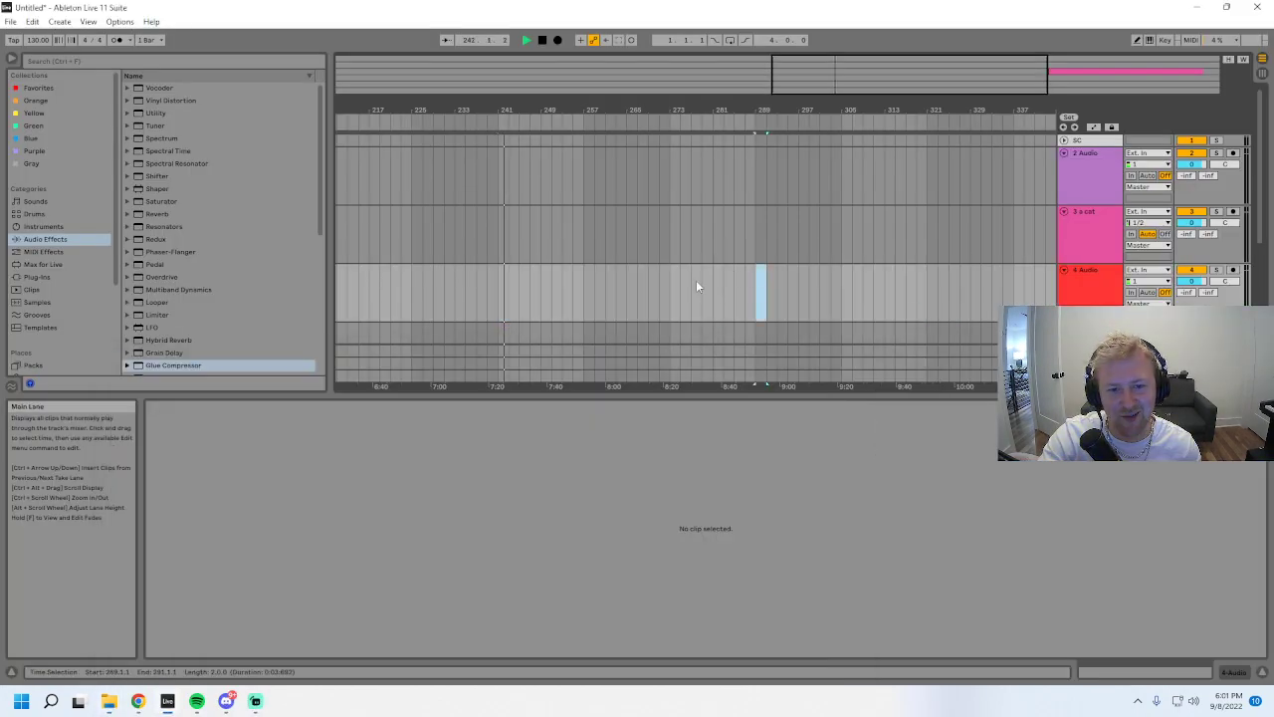
- Play dense on track 3, jumping ahead through its intro to bar 355
left_click_drag(808, 77, 981, 62)
key("space")
left_click(799, 212)
key("space")
left_click_drag(1103, 77, 1104, 110)
left_click(782, 239)
key("space")
key("space")
left_click(715, 242)
key("space")
key("space")
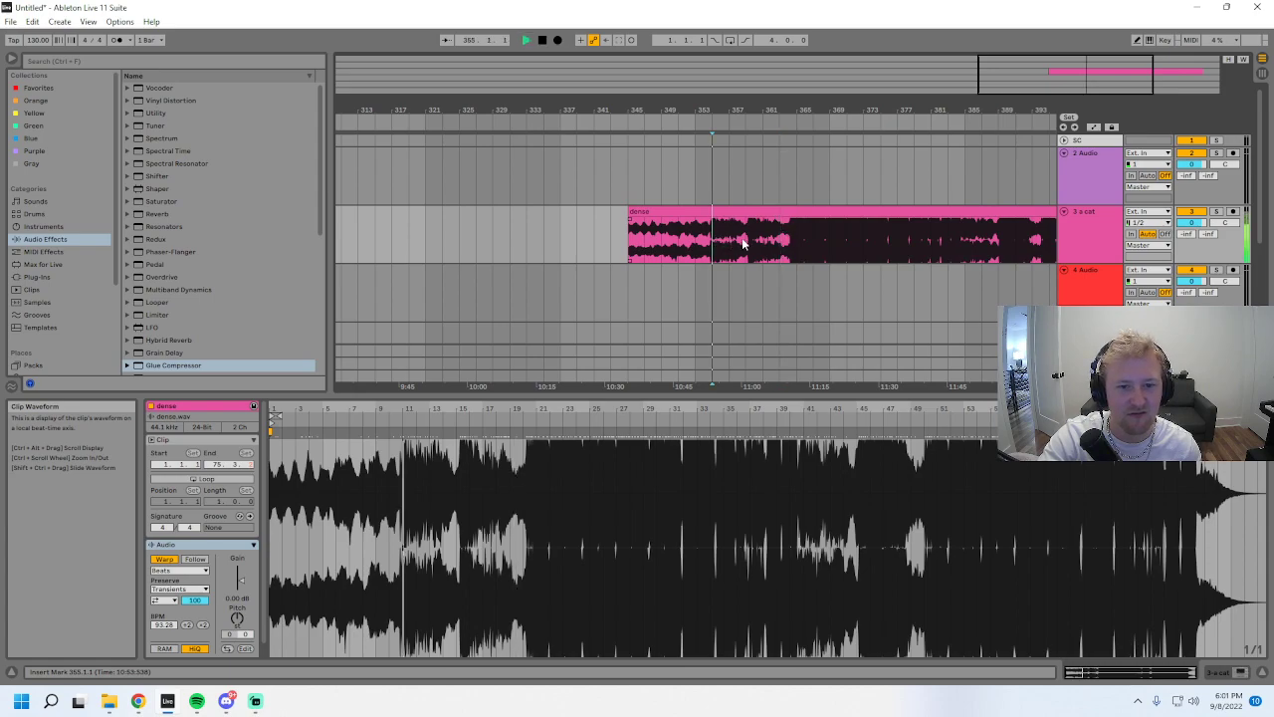
- Turn off warping for the dense clip and play its louder sections leading up to the drop
left_click_drag(726, 109, 726, 135)
left_click(164, 559)
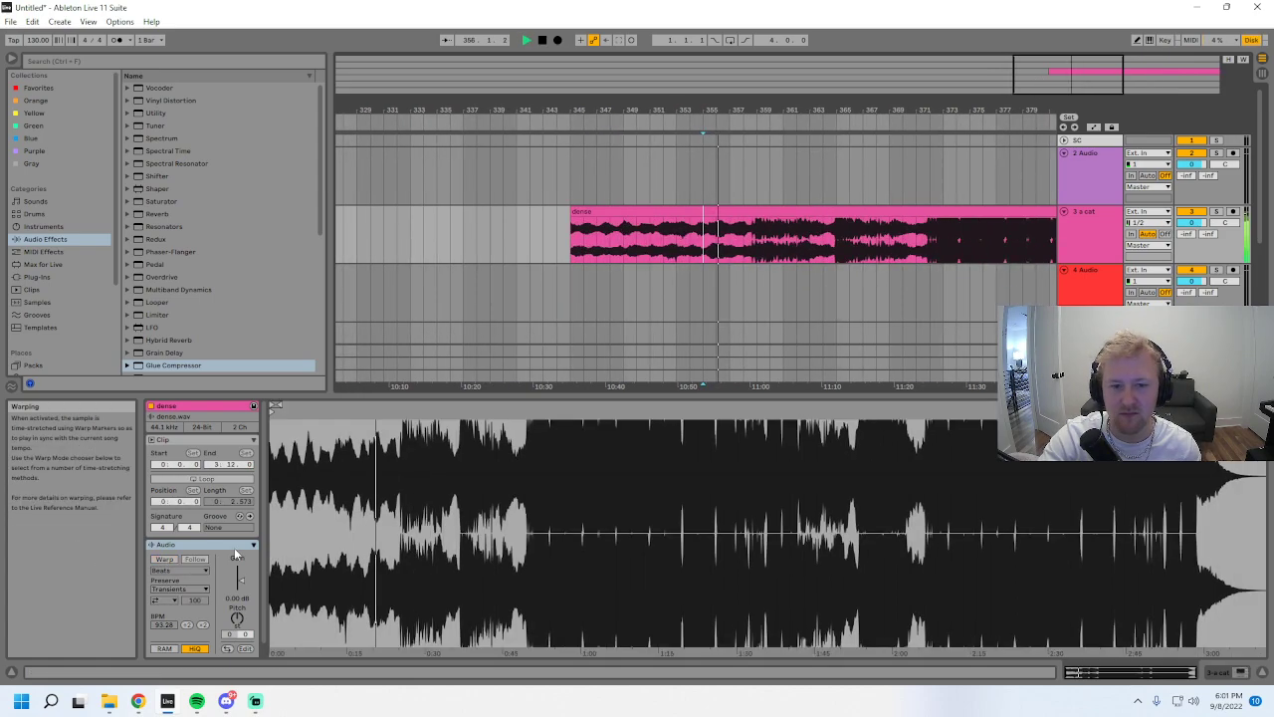
left_click(754, 242)
key("space")
key("space")
left_click(839, 249)
key("space")
key("space")
left_click_drag(1095, 75, 1099, 103)
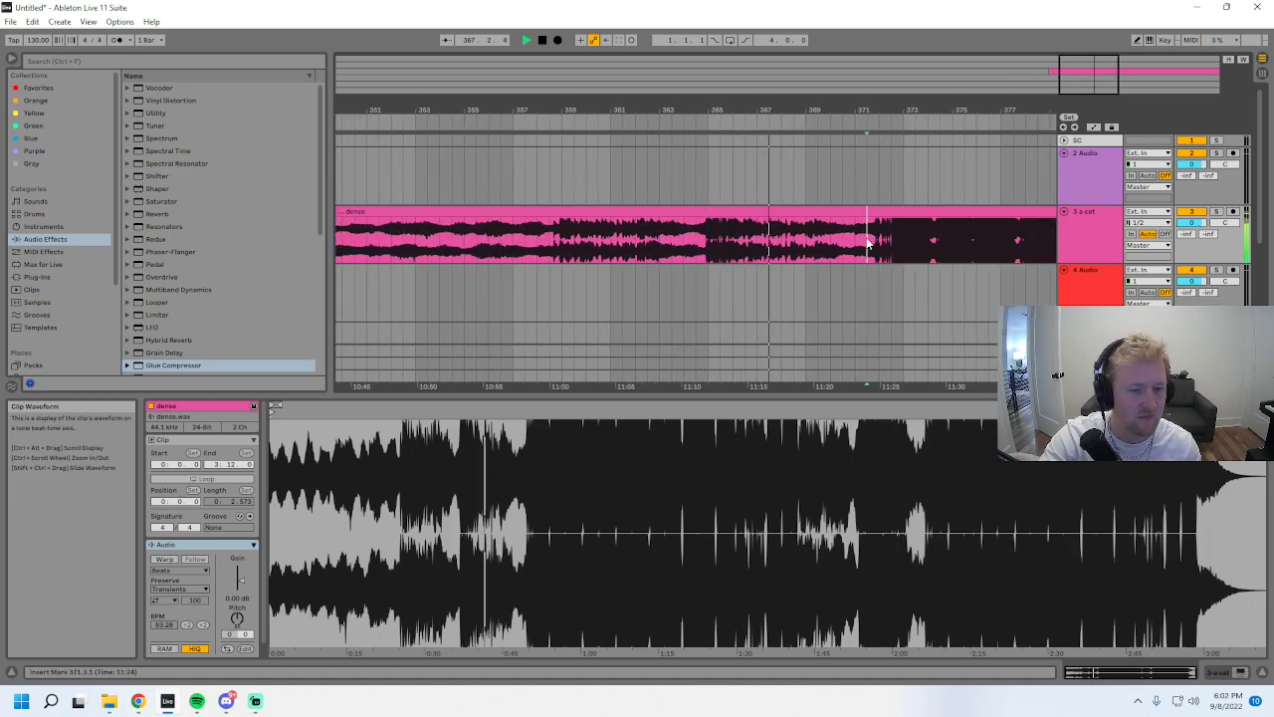
- Load TAKE ME from the Music folder onto track 2 at bar 193 and turn off its warping
left_click_drag(922, 112, 922, 61)
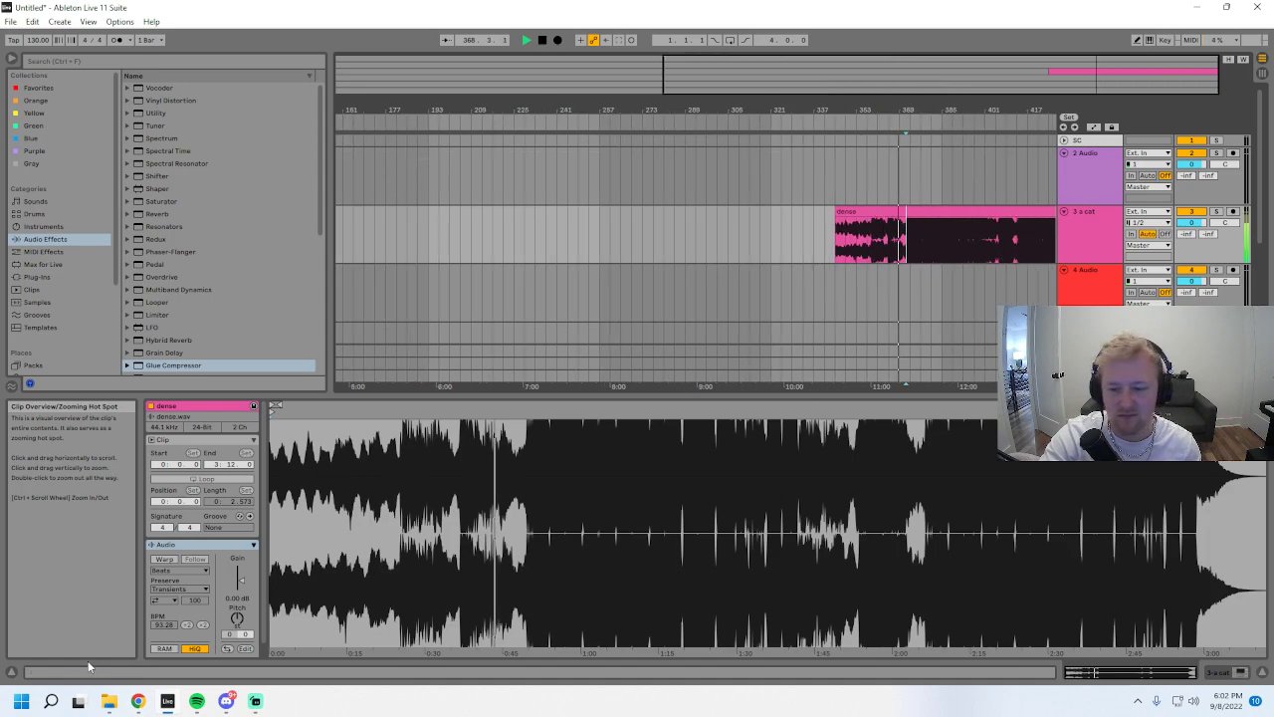
left_click(109, 702)
left_click(91, 665)
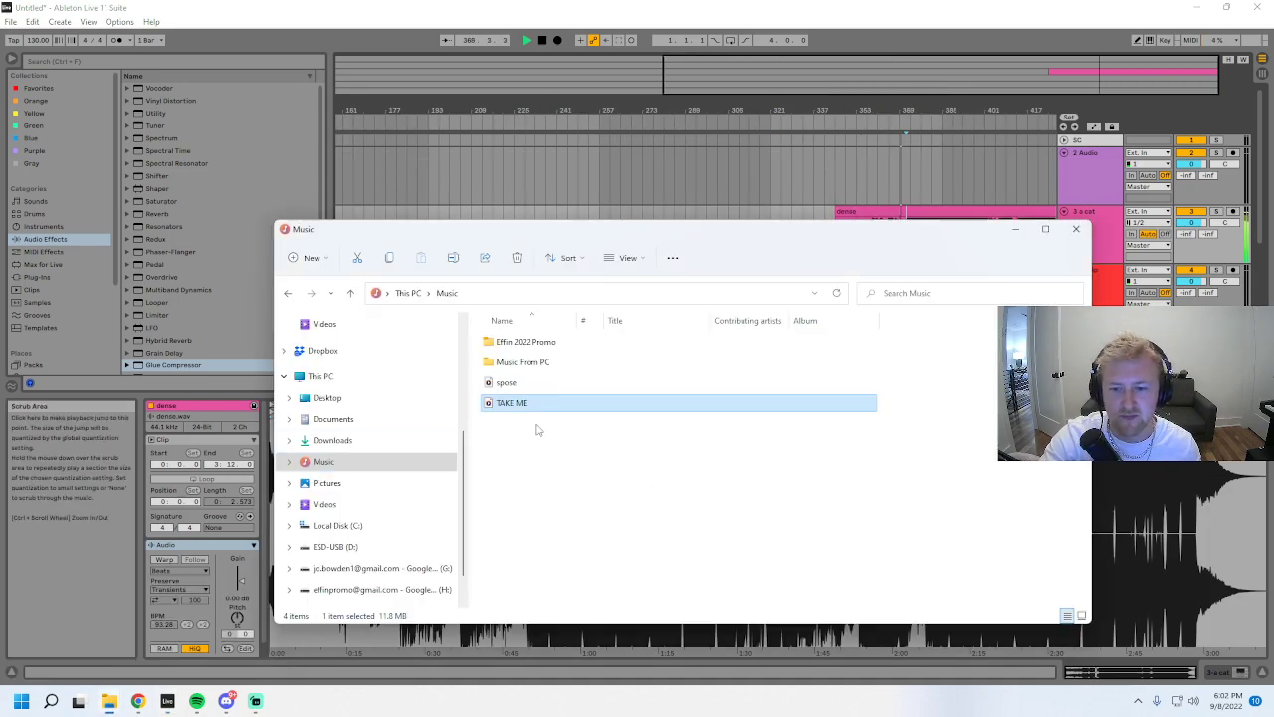
left_click_drag(519, 408, 427, 165)
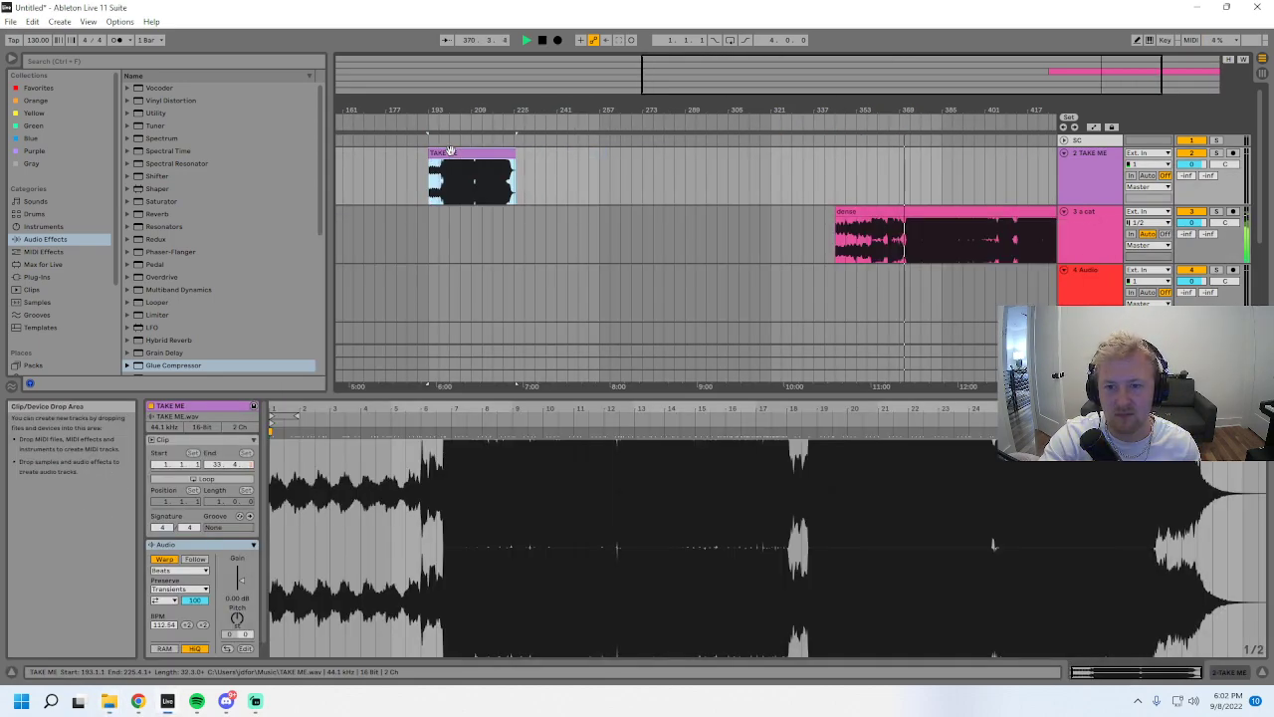
left_click(164, 561)
- Play the dense clip on through its drop, following playback across its waveform
key("plus")
key("plus")
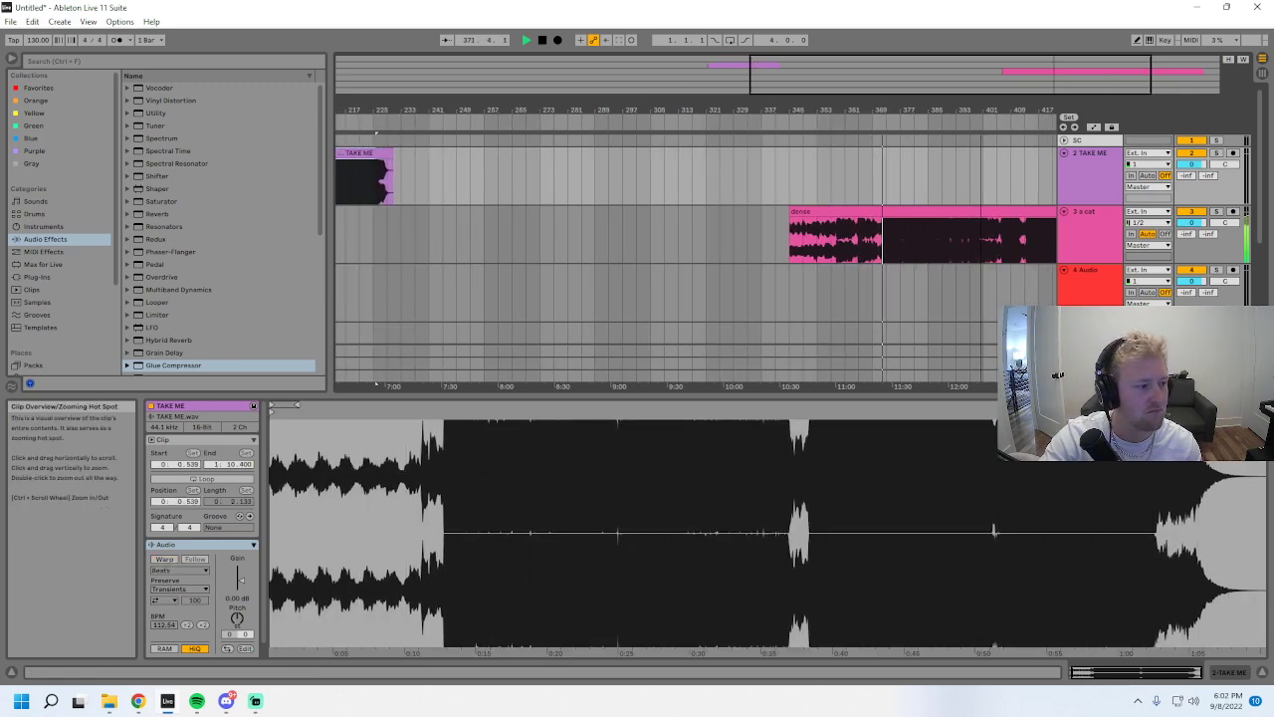
key("plus")
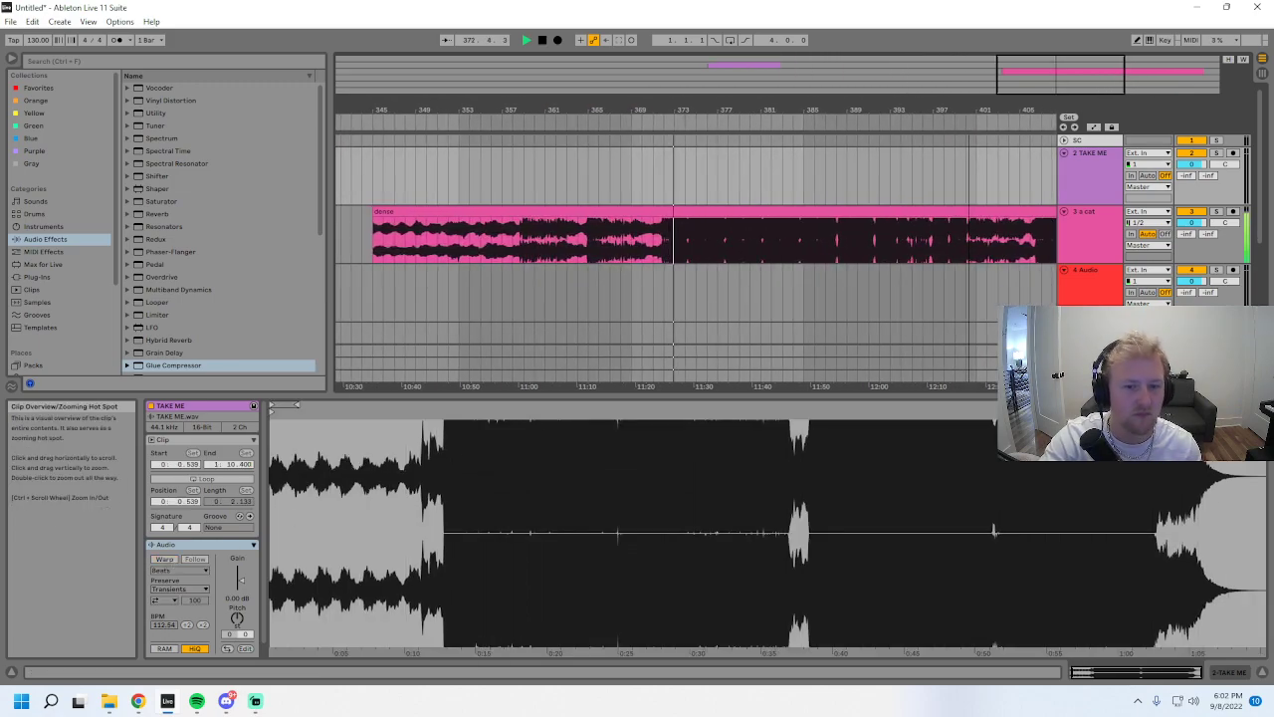
key("minus")
key("minus")
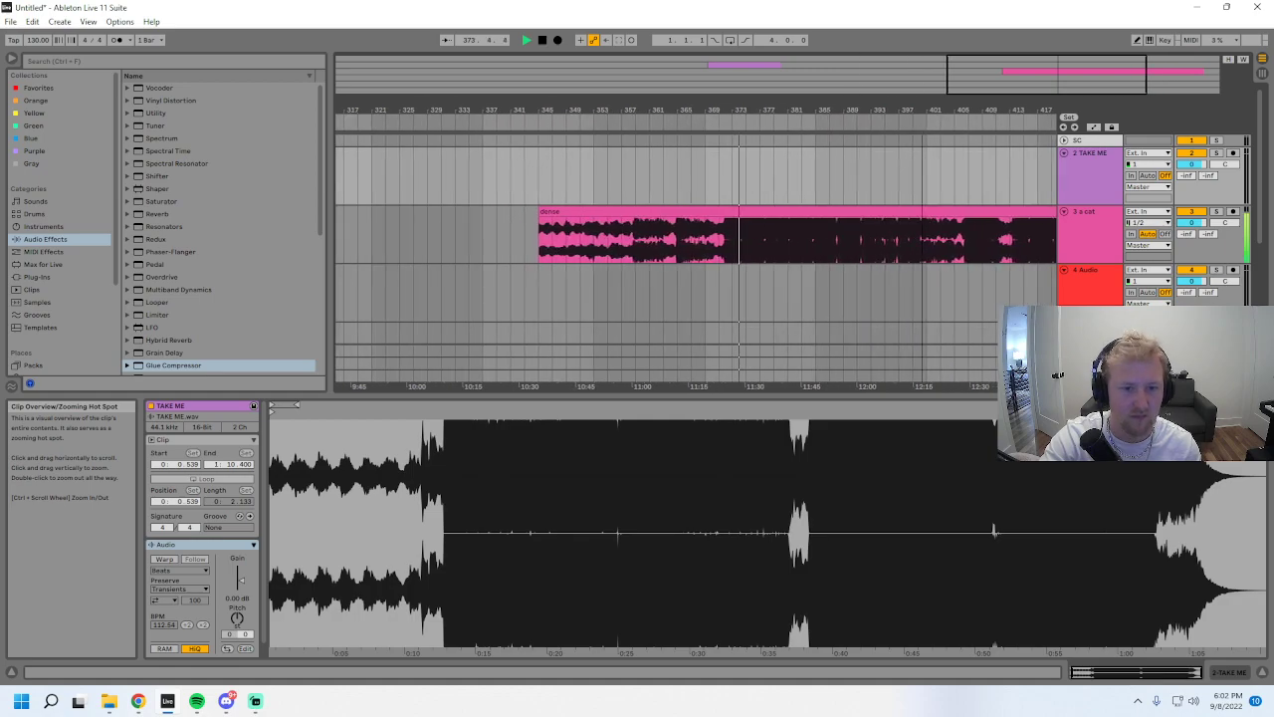
left_click_drag(1084, 100, 1084, 60)
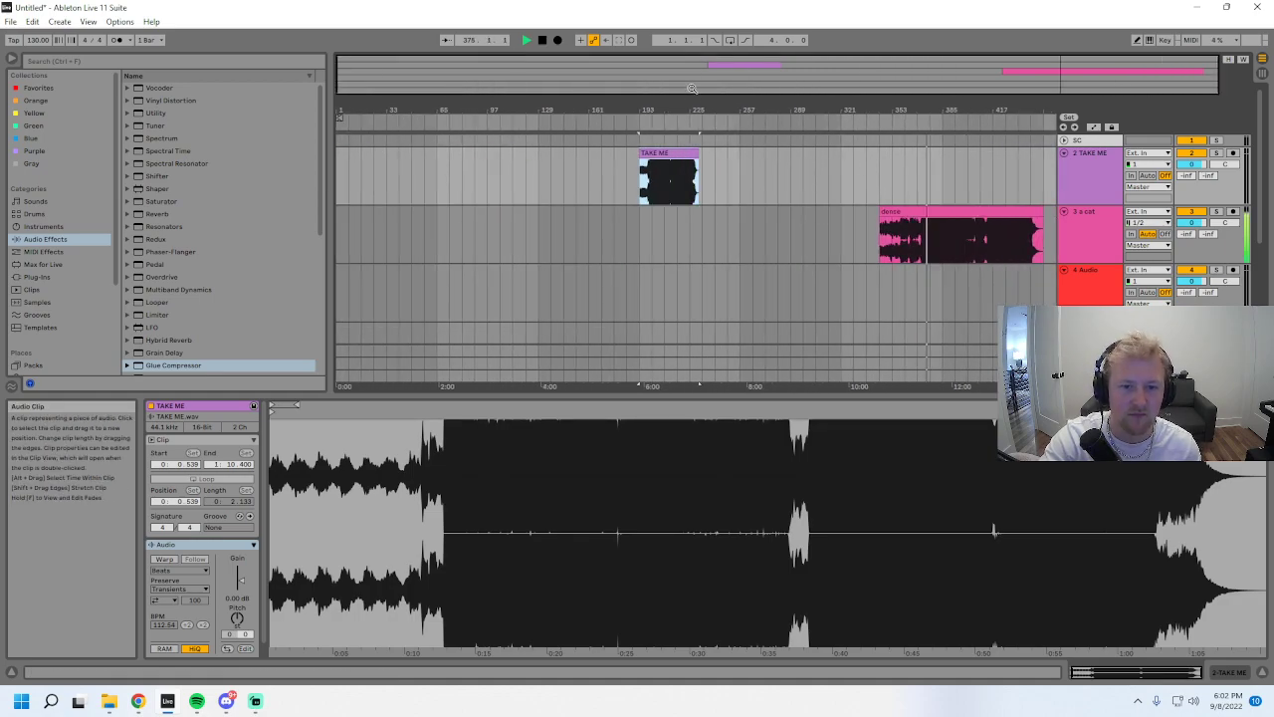
left_click_drag(691, 90, 691, 149)
key("minus")
key("minus")
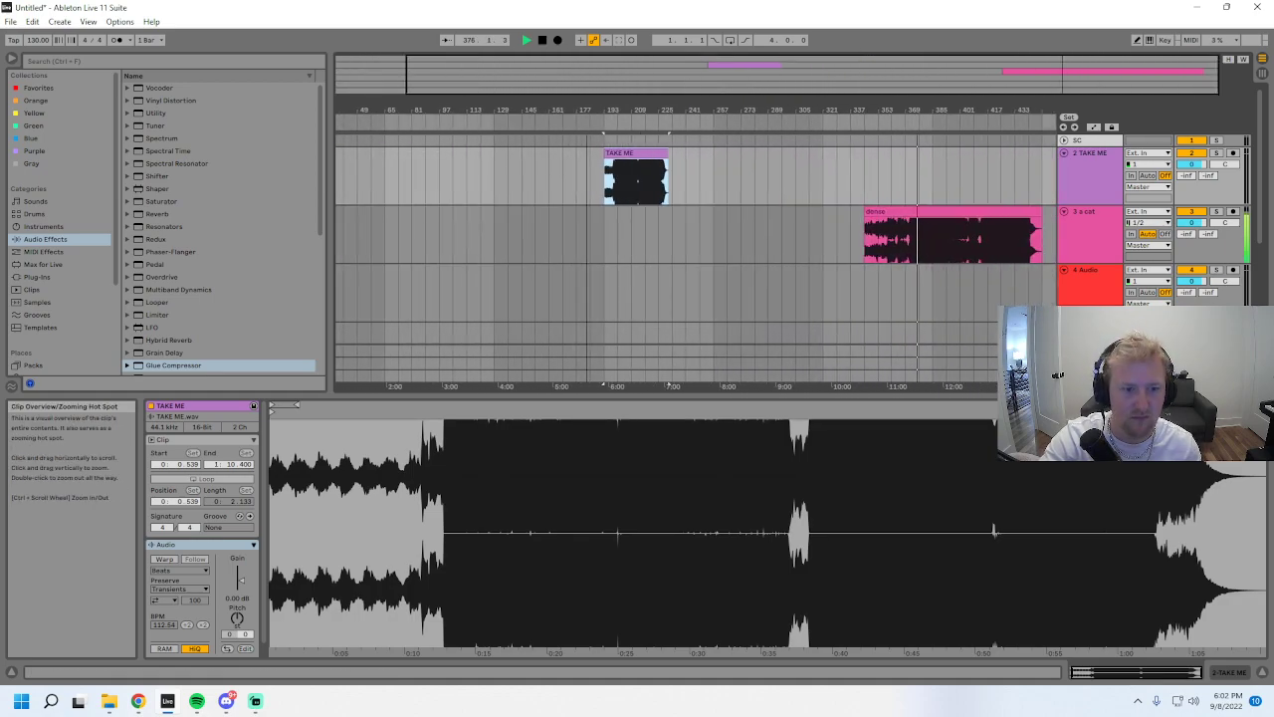
left_click(1075, 254)
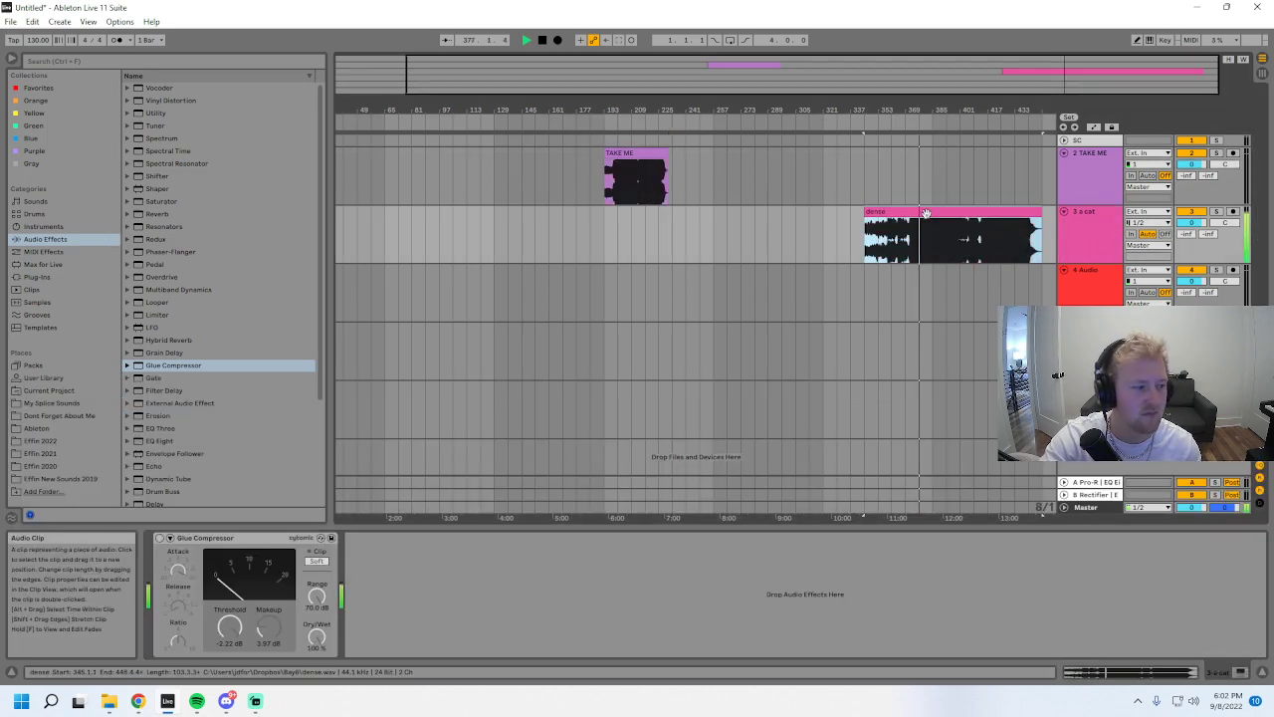
left_click_drag(971, 109, 944, 183)
left_click_drag(1117, 80, 1090, 71)
- Stop playback and delete the dense clip from track 3
left_click(777, 199)
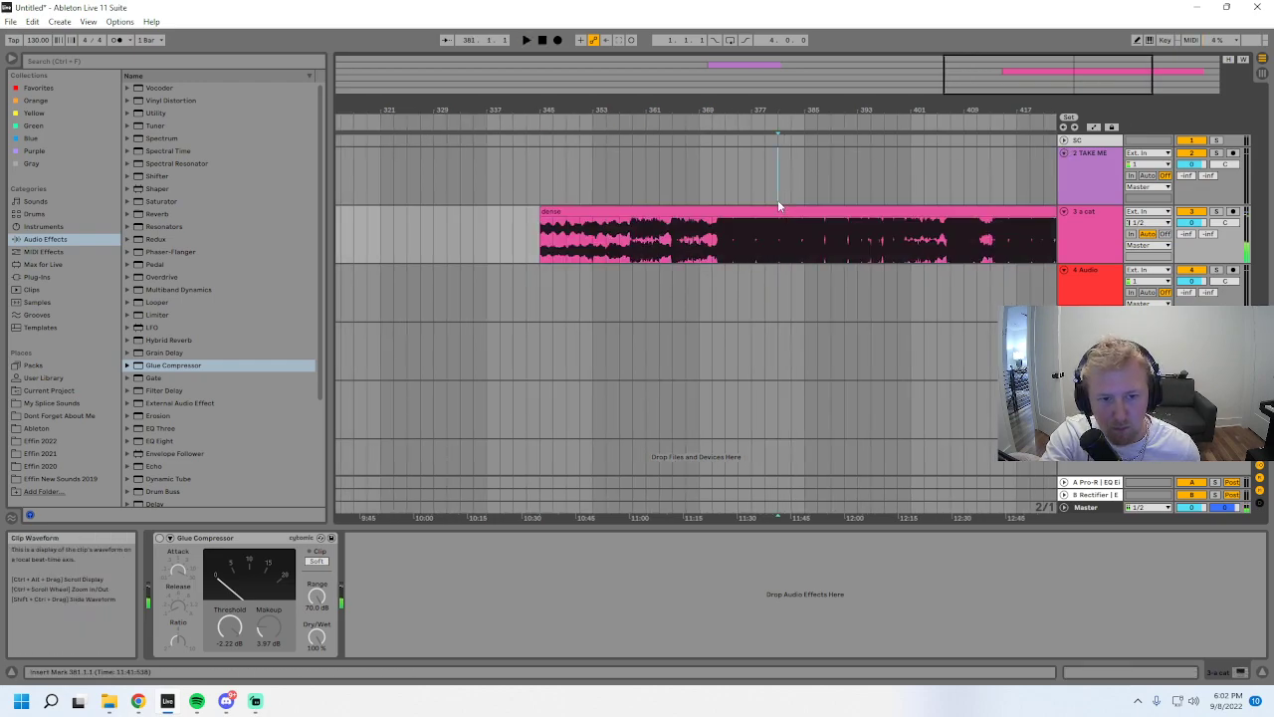
left_click(778, 211)
key("space")
key("Delete")
left_click_drag(991, 112, 991, 60)
- Extend the start of the TAKE ME clip to the beginning of its audio, with the clip starting at bar 193
left_click_drag(626, 112, 625, 150)
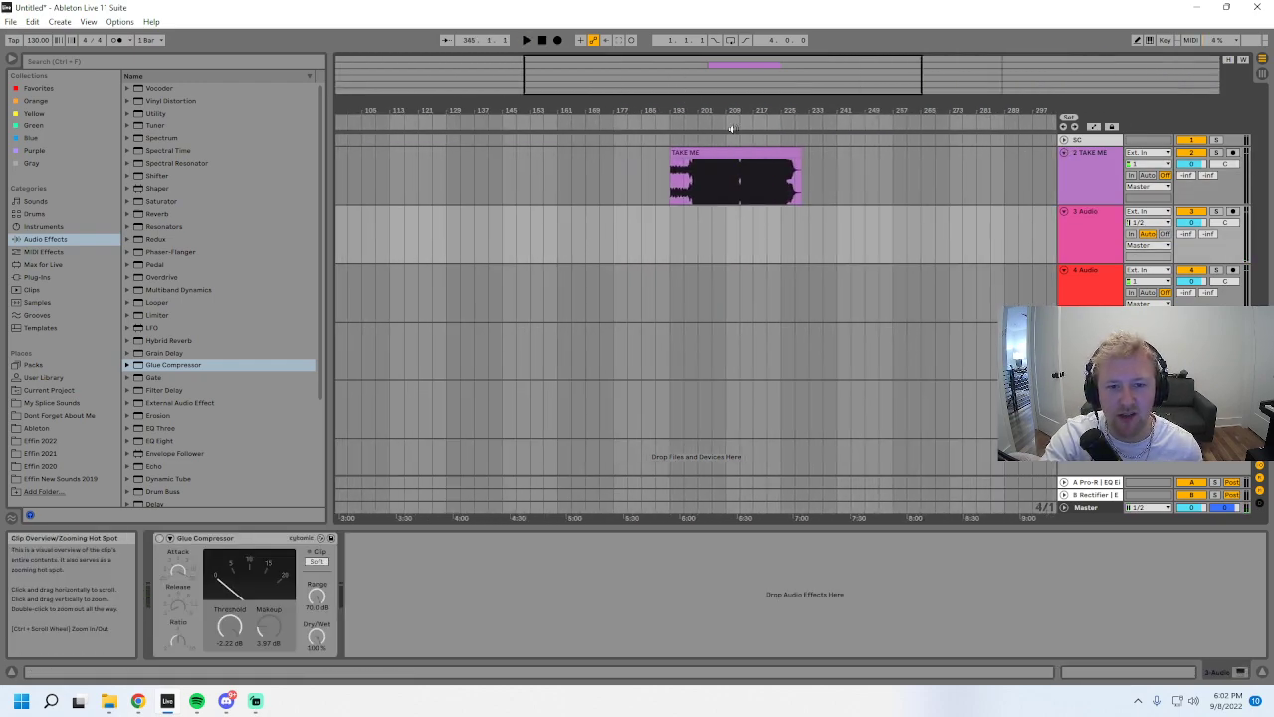
left_click(710, 153)
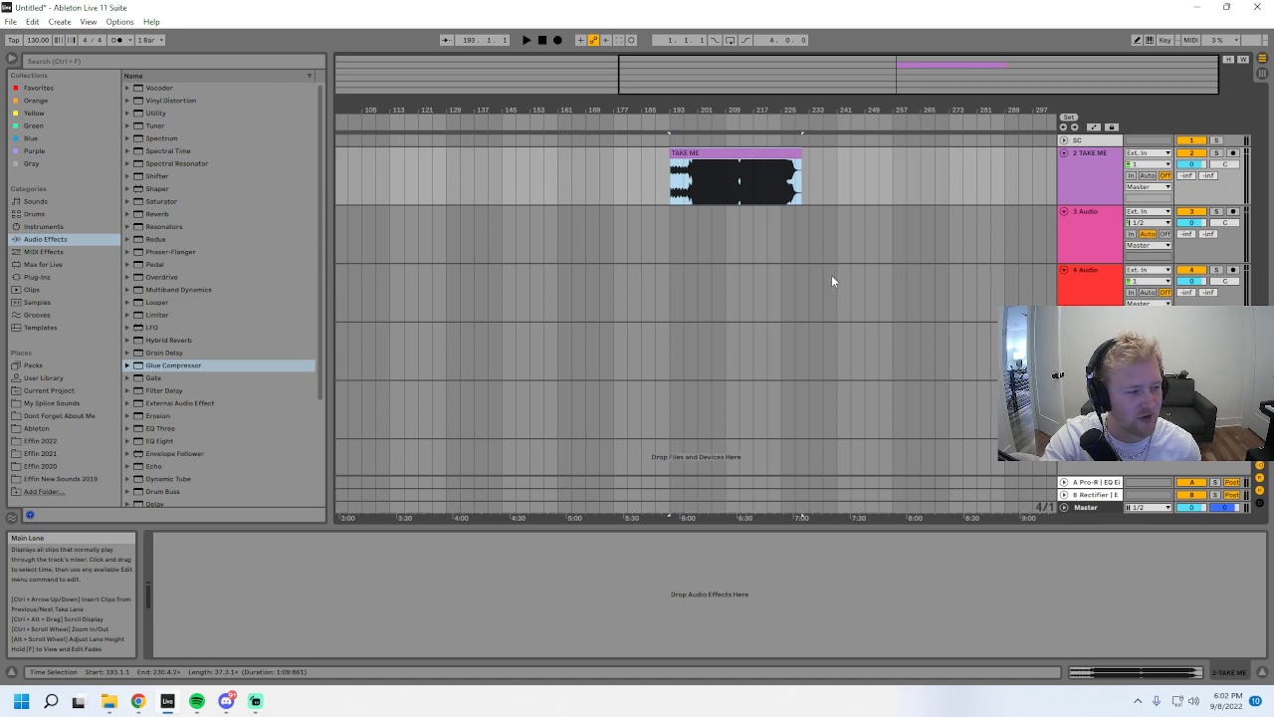
left_click_drag(852, 108, 863, 149)
left_click(786, 171)
double_click(786, 151)
left_click_drag(916, 110, 625, 158)
scroll(695, 181, "down", 1)
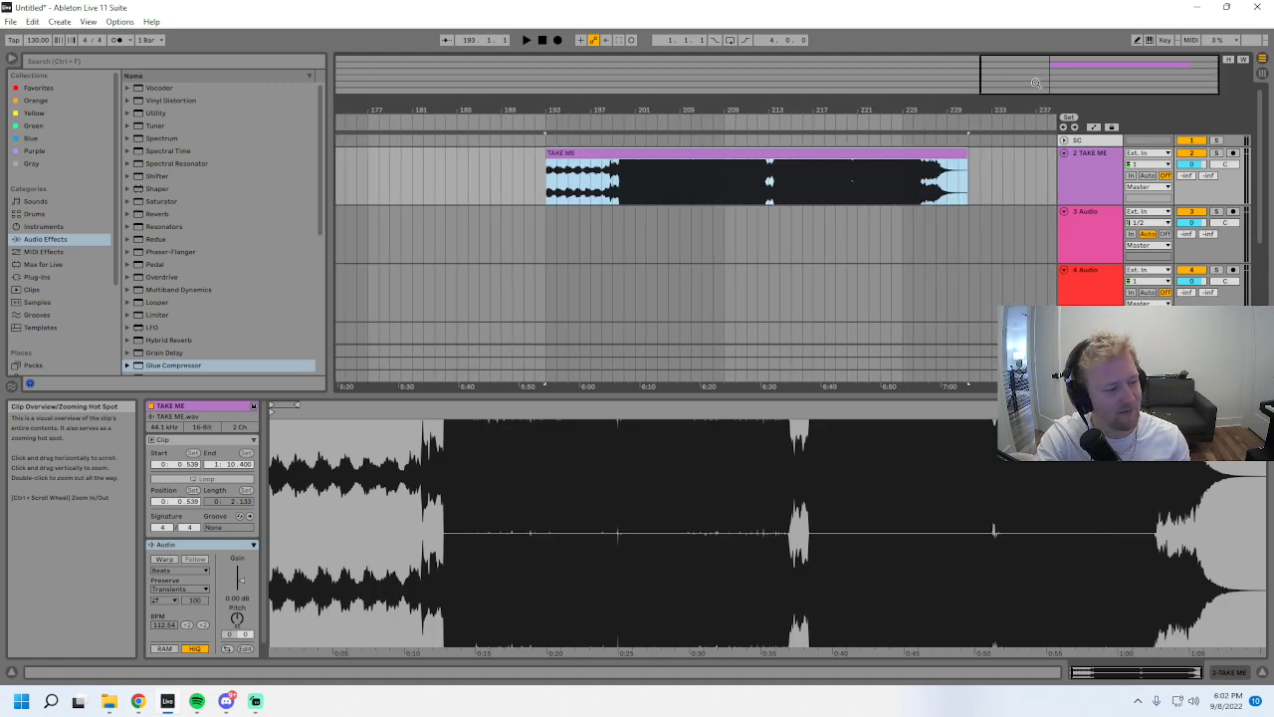
left_click_drag(546, 153, 573, 151)
left_click_drag(1006, 80, 1042, 79)
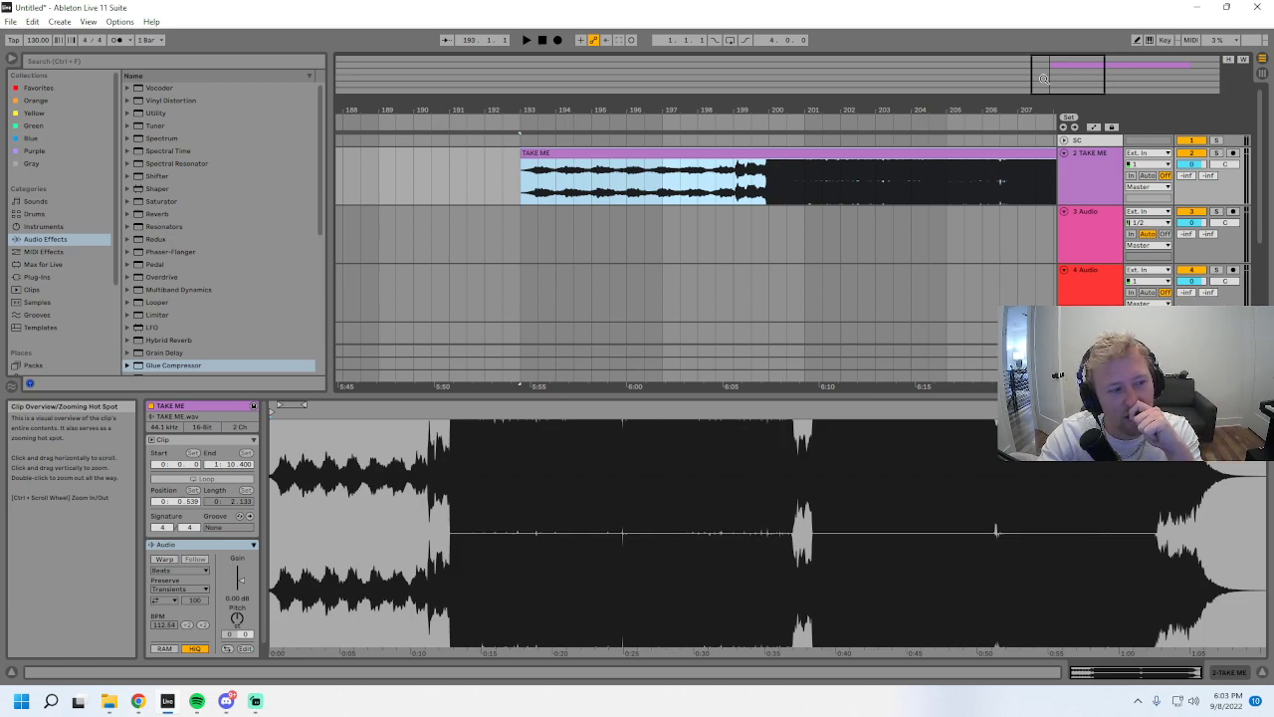
- Play TAKE ME from bar 193, jump ahead to bar 199, and listen through its first and second drops
key("space")
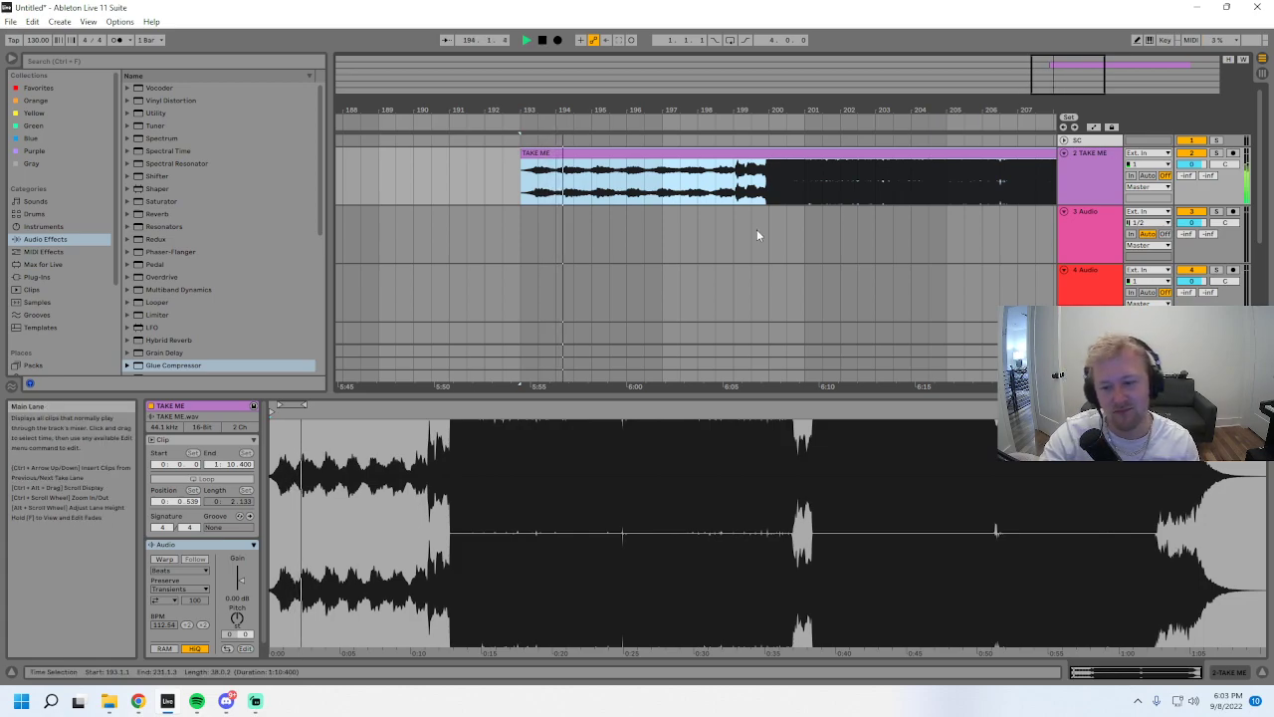
left_click(735, 177)
left_click_drag(735, 110, 553, 74)
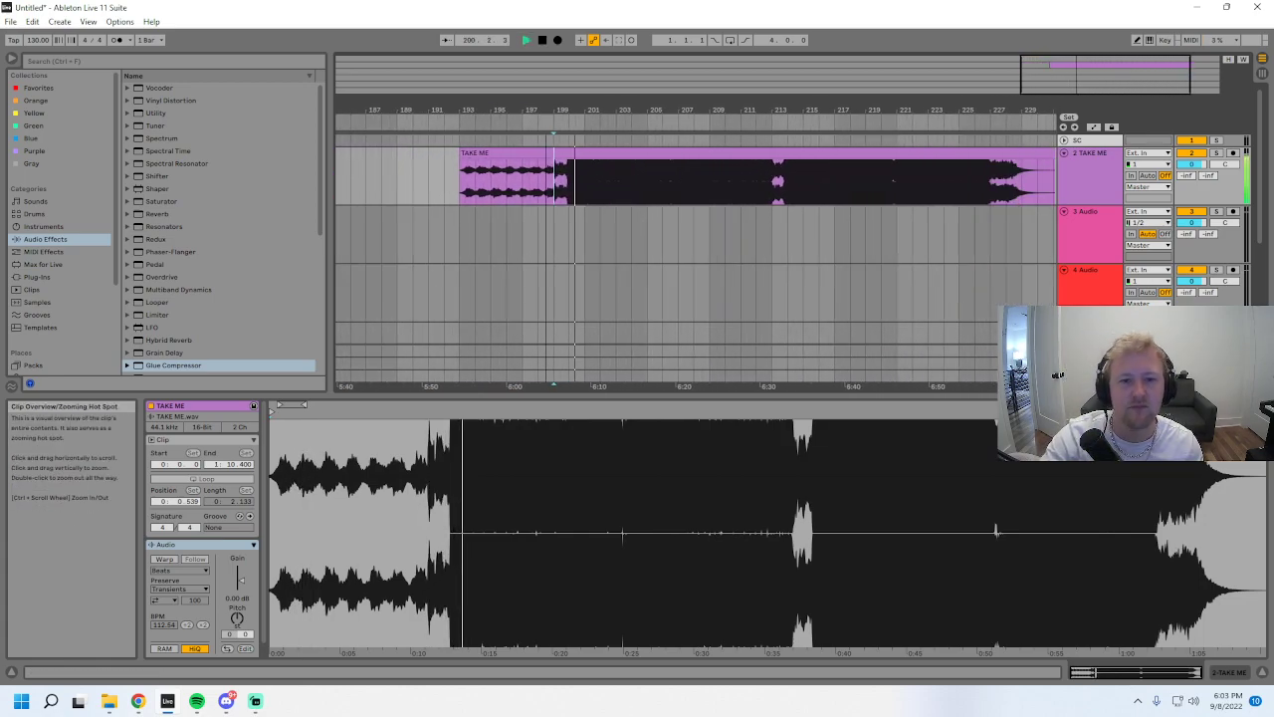
left_click(1086, 183)
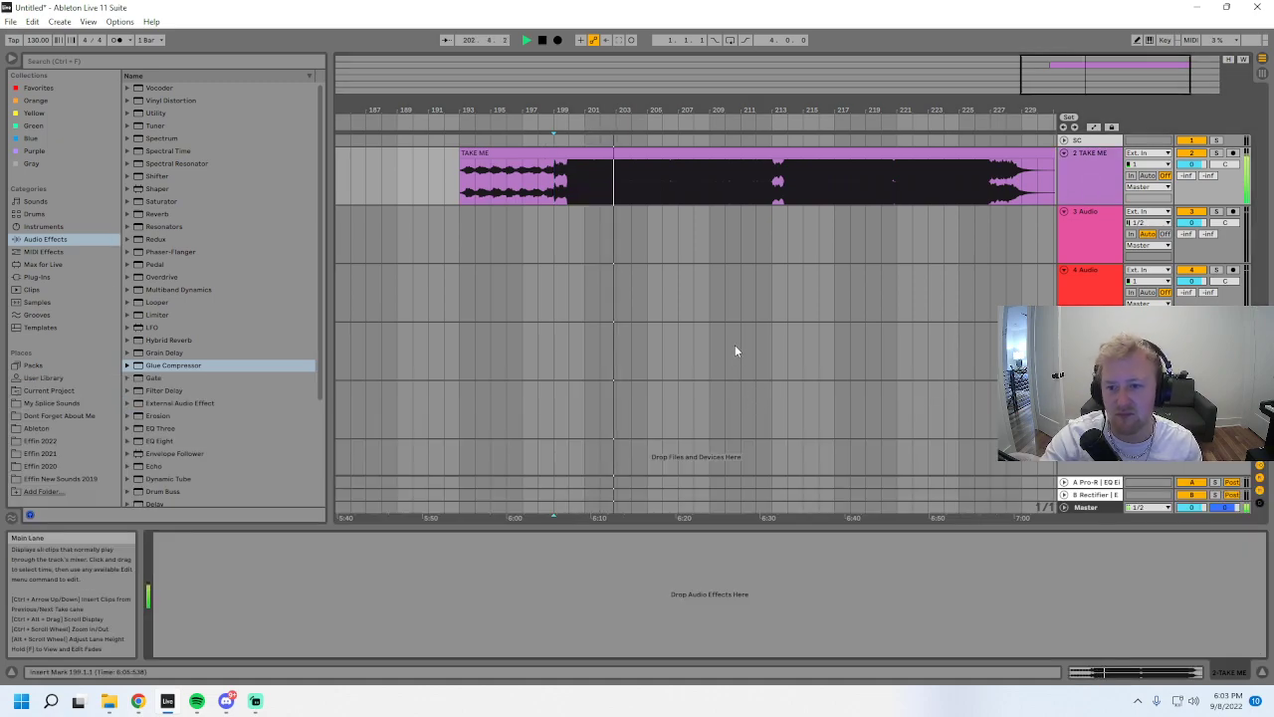
left_click_drag(1108, 66, 1117, 108)
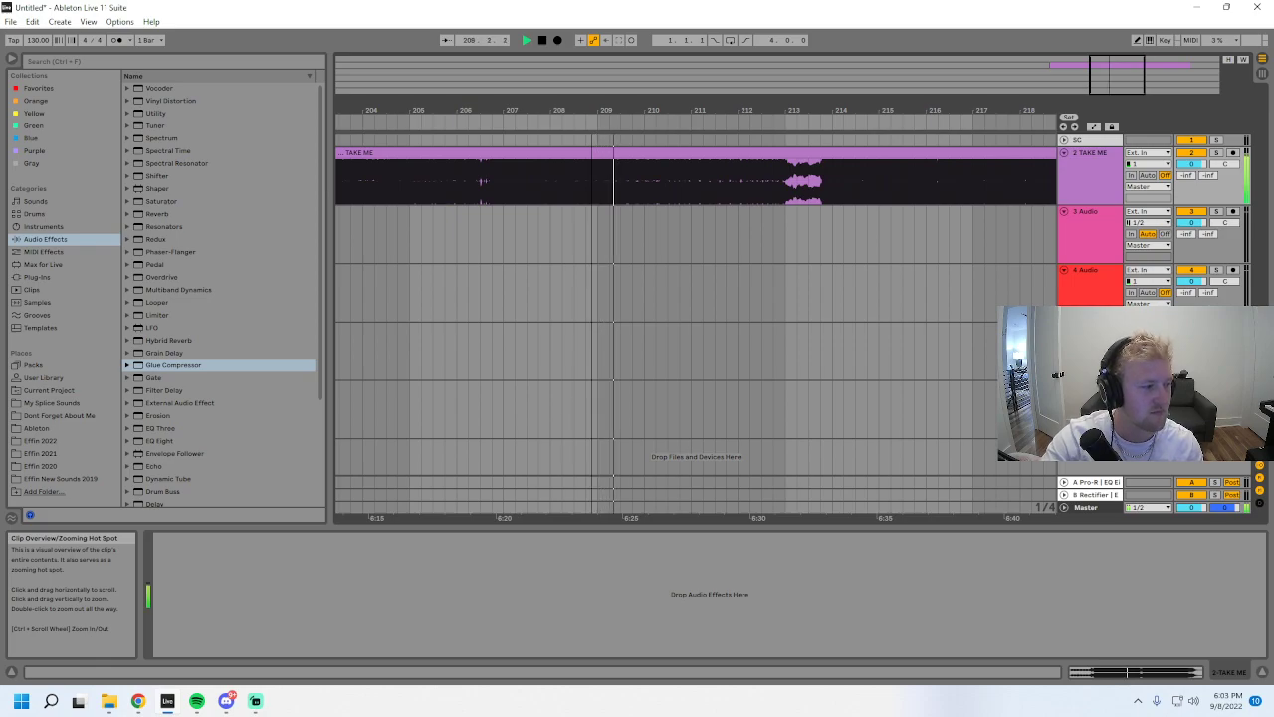
mouse_move(1117, 75)
left_mouse_down()
mouse_move(1121, 93)
mouse_move(1131, 80)
left_mouse_up()
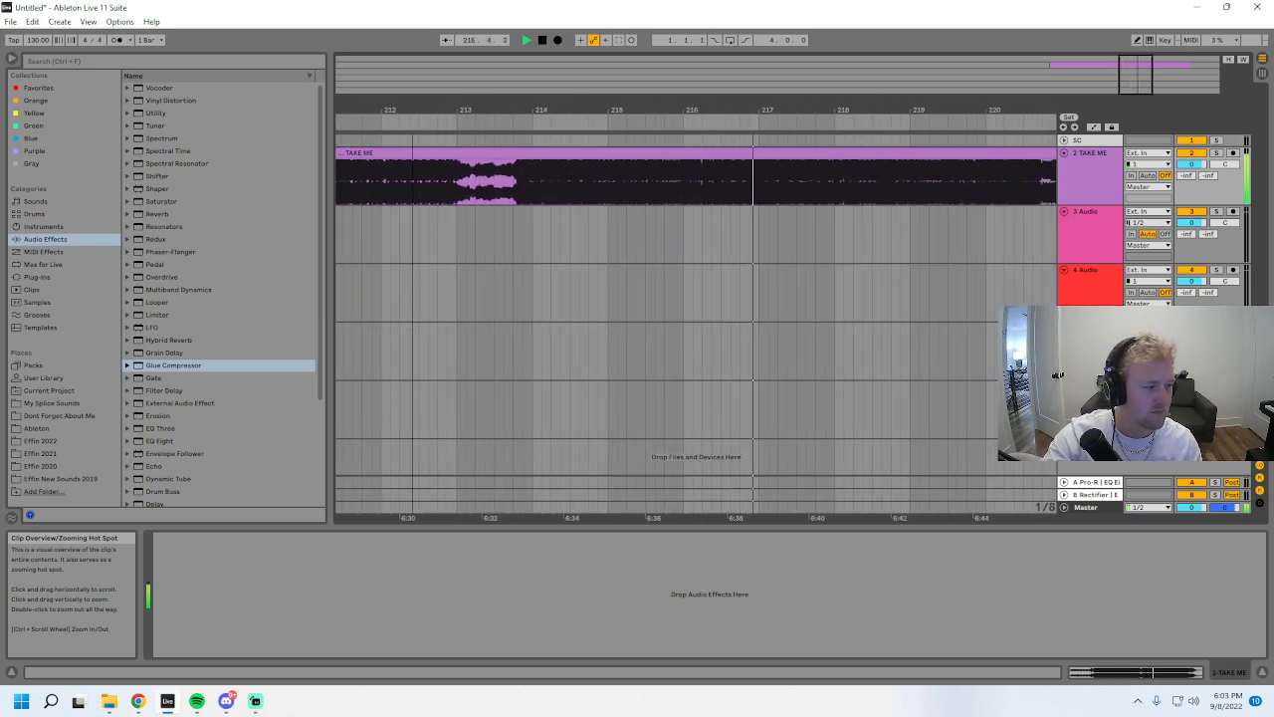
left_click_drag(1131, 81, 1138, 73)
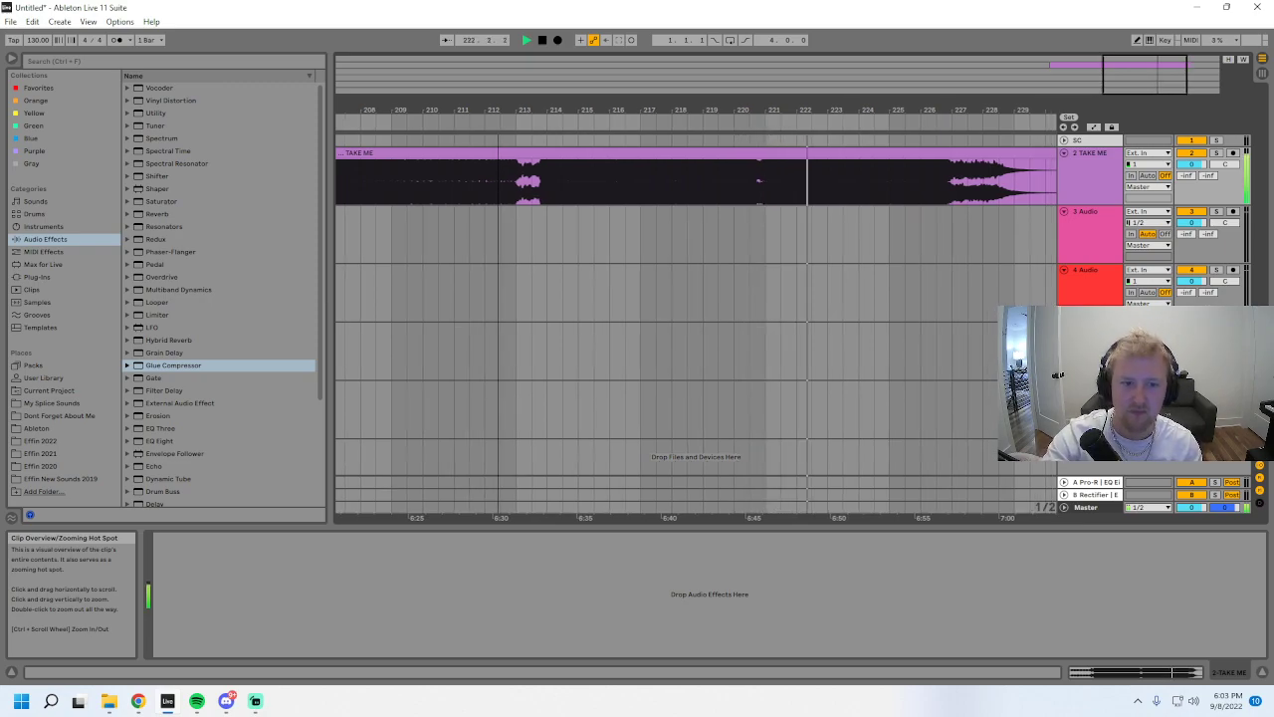
left_click_drag(1137, 73, 1137, 56)
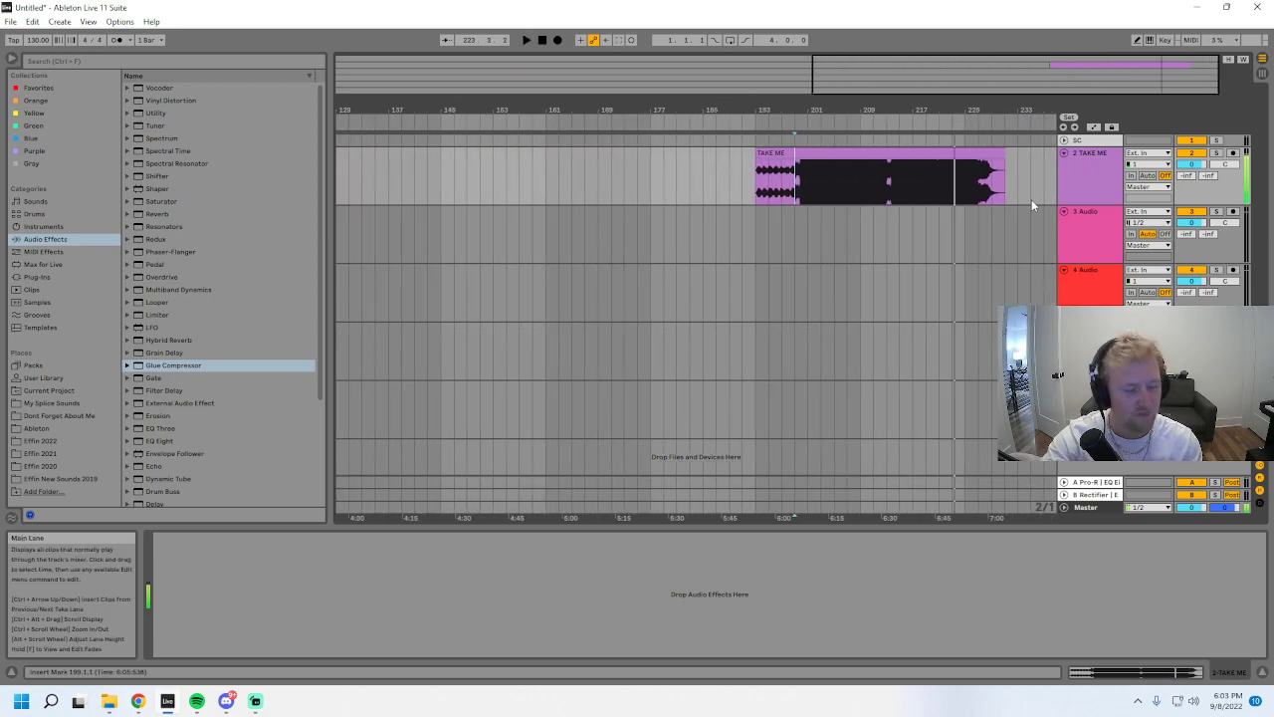
- Stop playback and delete the TAKE ME clip from track 2
left_click(867, 153)
key("space")
key("Delete")
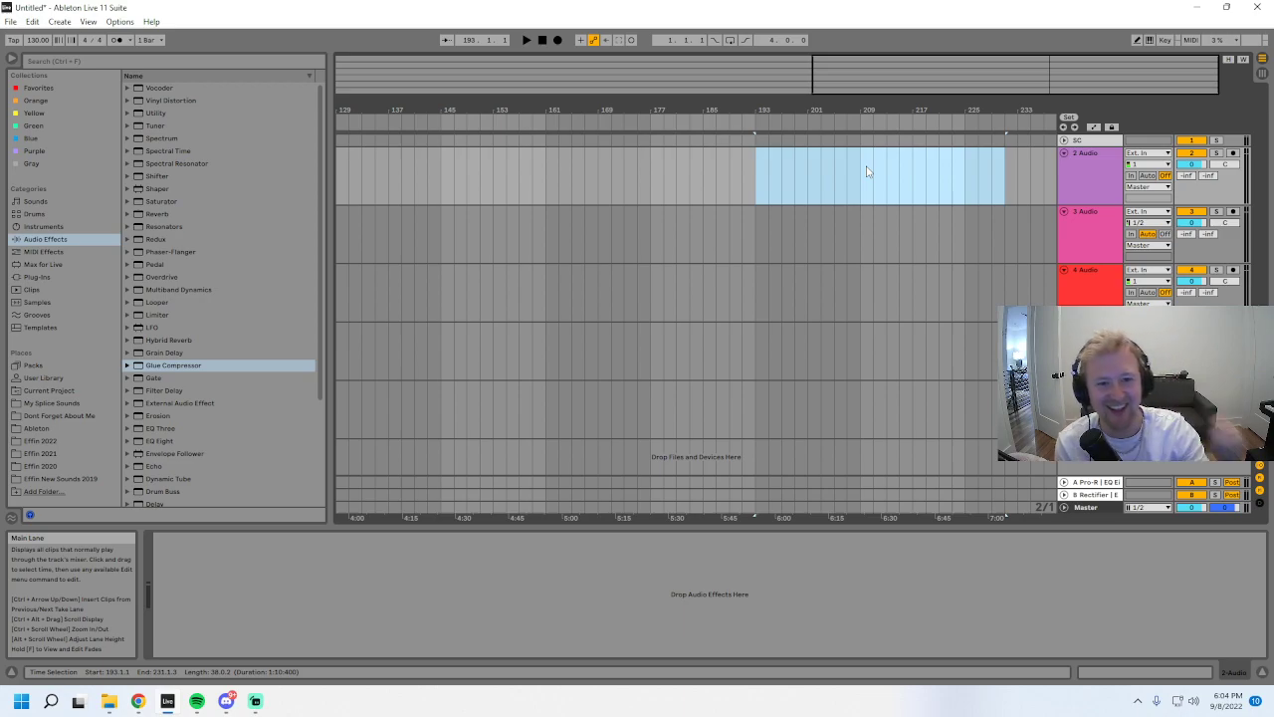
- Switch to Streamlabs Desktop to read the stream chat, and return to Ableton Live
mouse_move(257, 705)
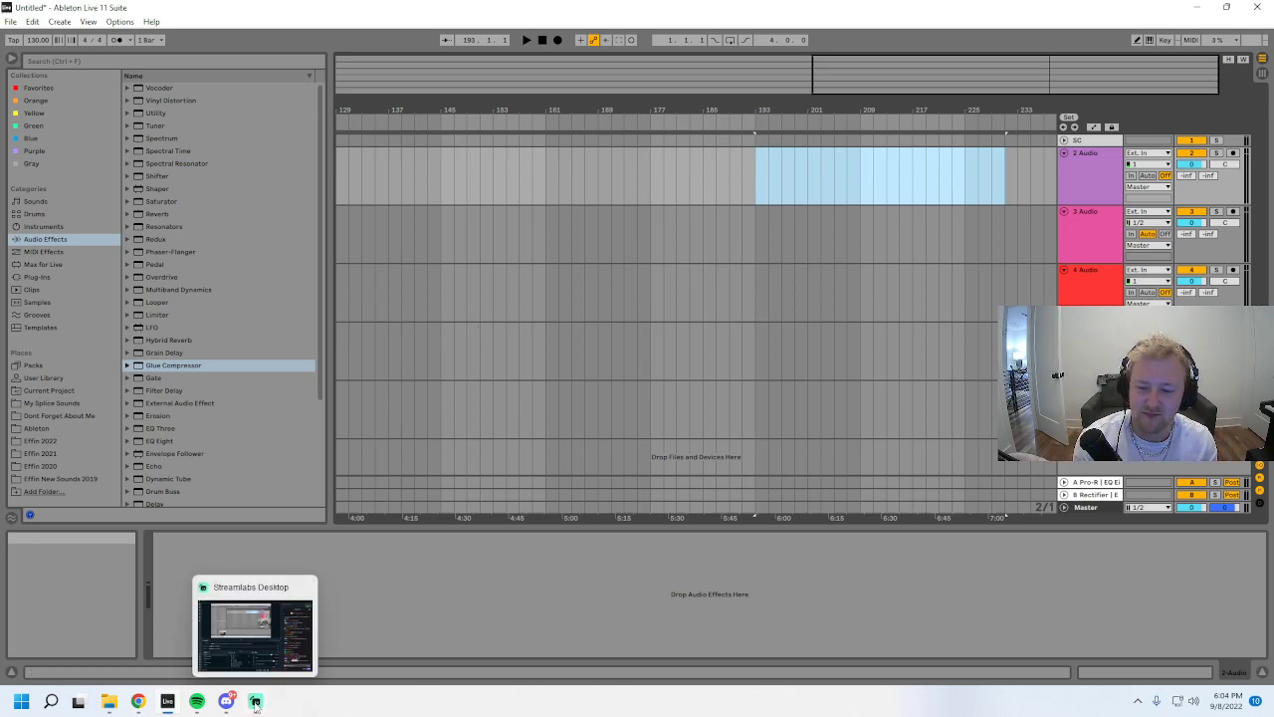
left_click(256, 703)
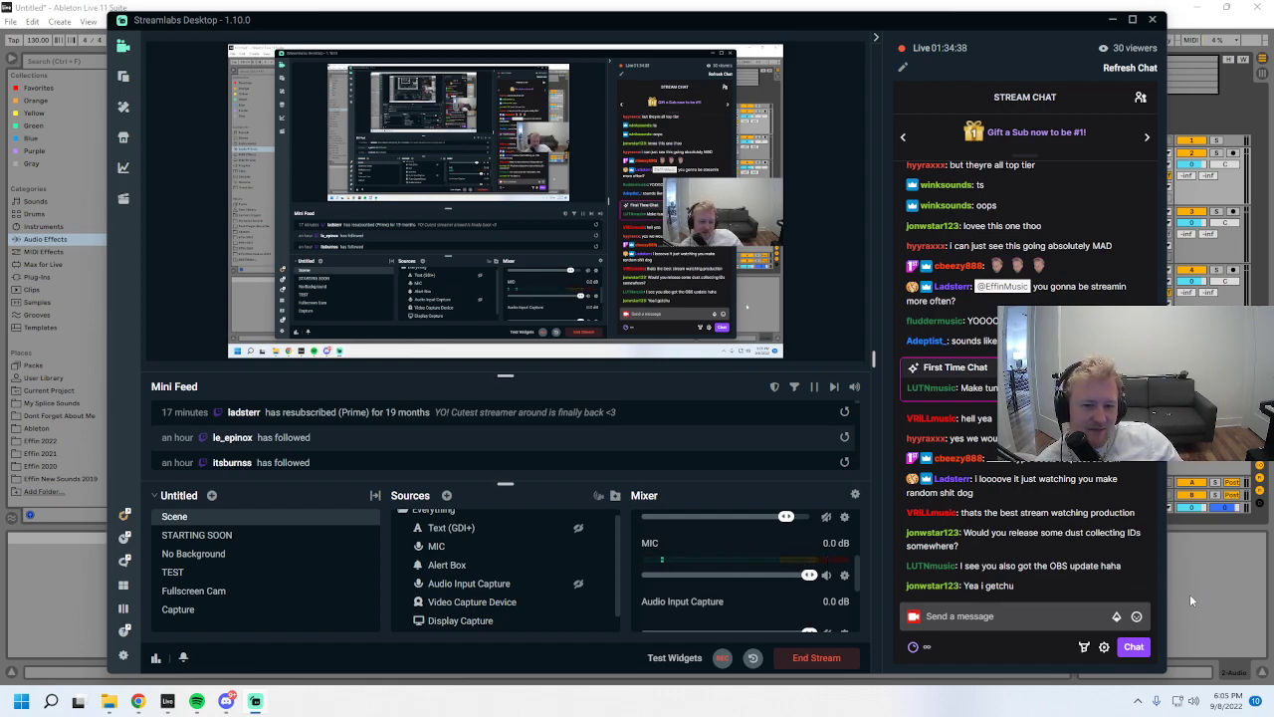
left_click(1190, 594)
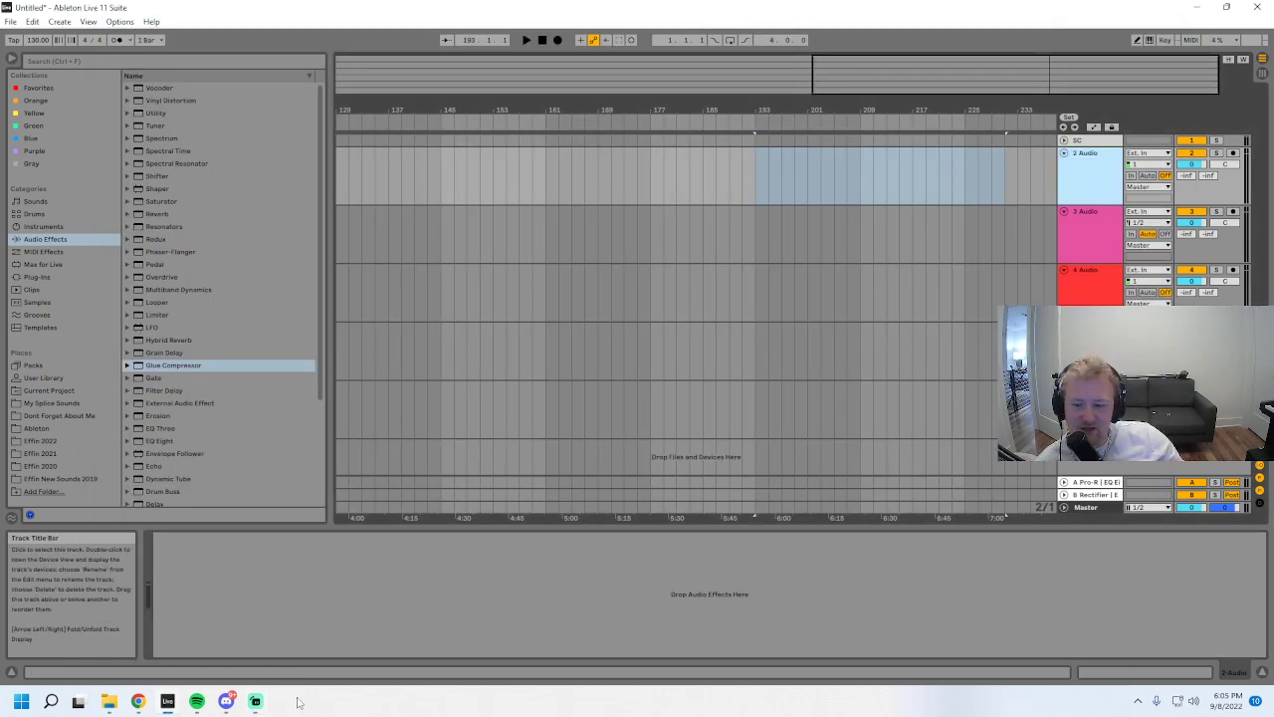
- Switch to Spotify and look through the Effin artist page's popular songs, discography and featured playlists
mouse_move(112, 705)
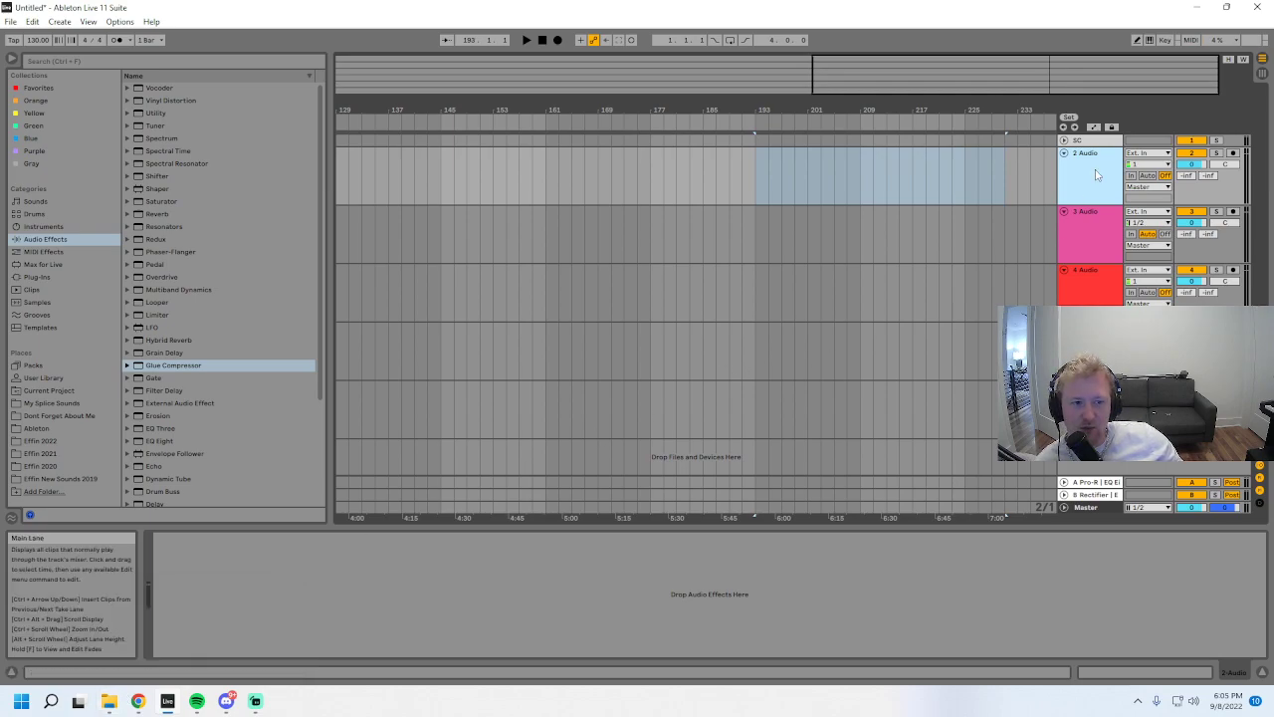
left_click(196, 701)
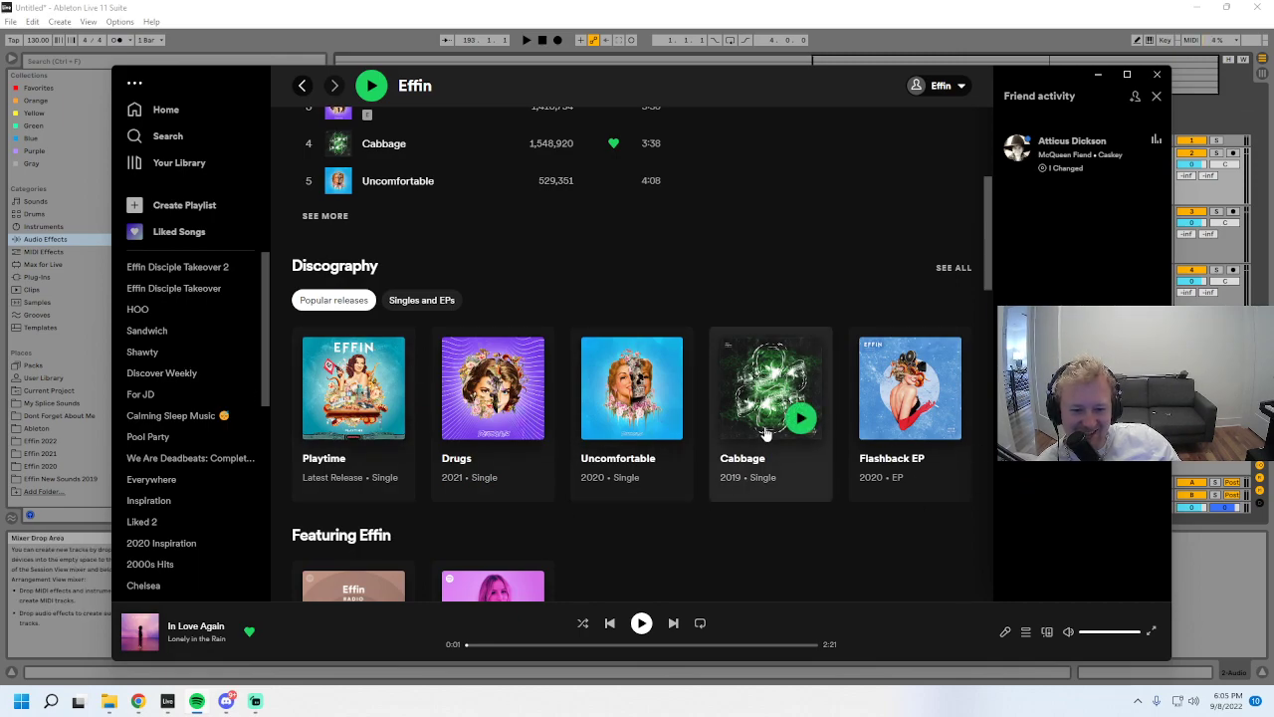
scroll(732, 430, "down", 1)
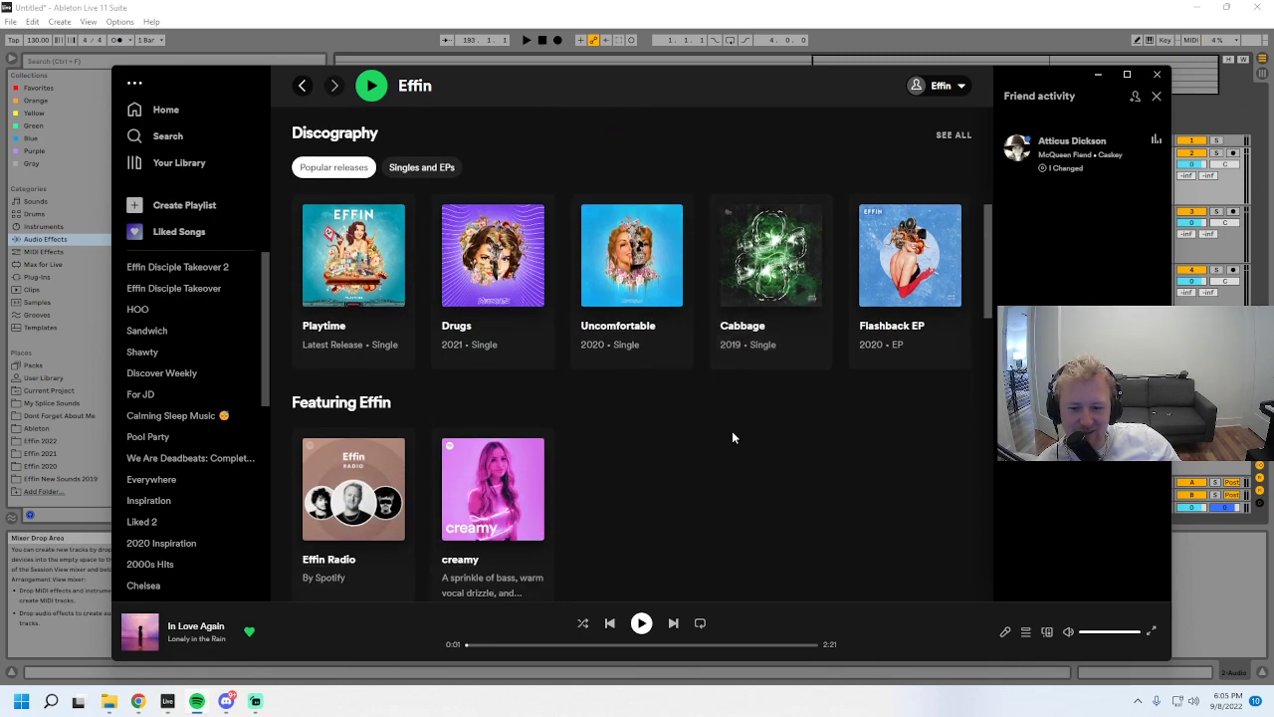
scroll(699, 460, "down", 2)
scroll(699, 453, "up", 3)
scroll(687, 456, "down", 1)
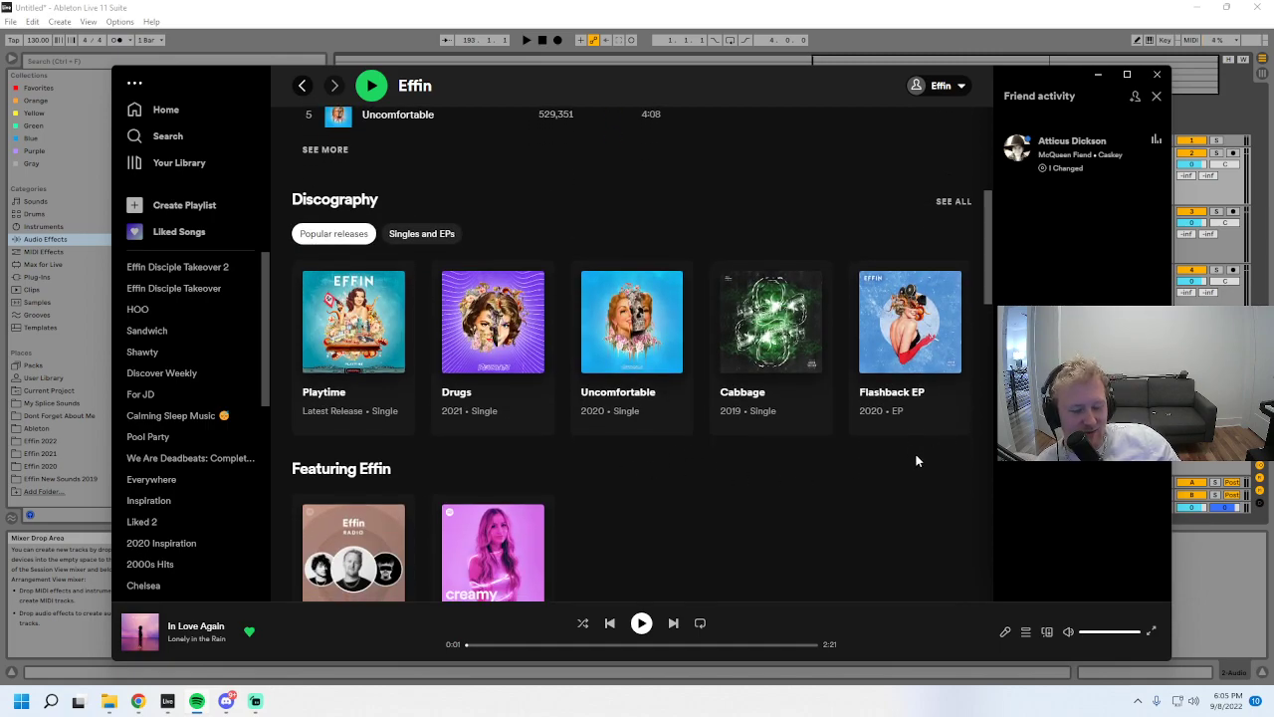
scroll(558, 468, "up", 3)
scroll(428, 428, "down", 3)
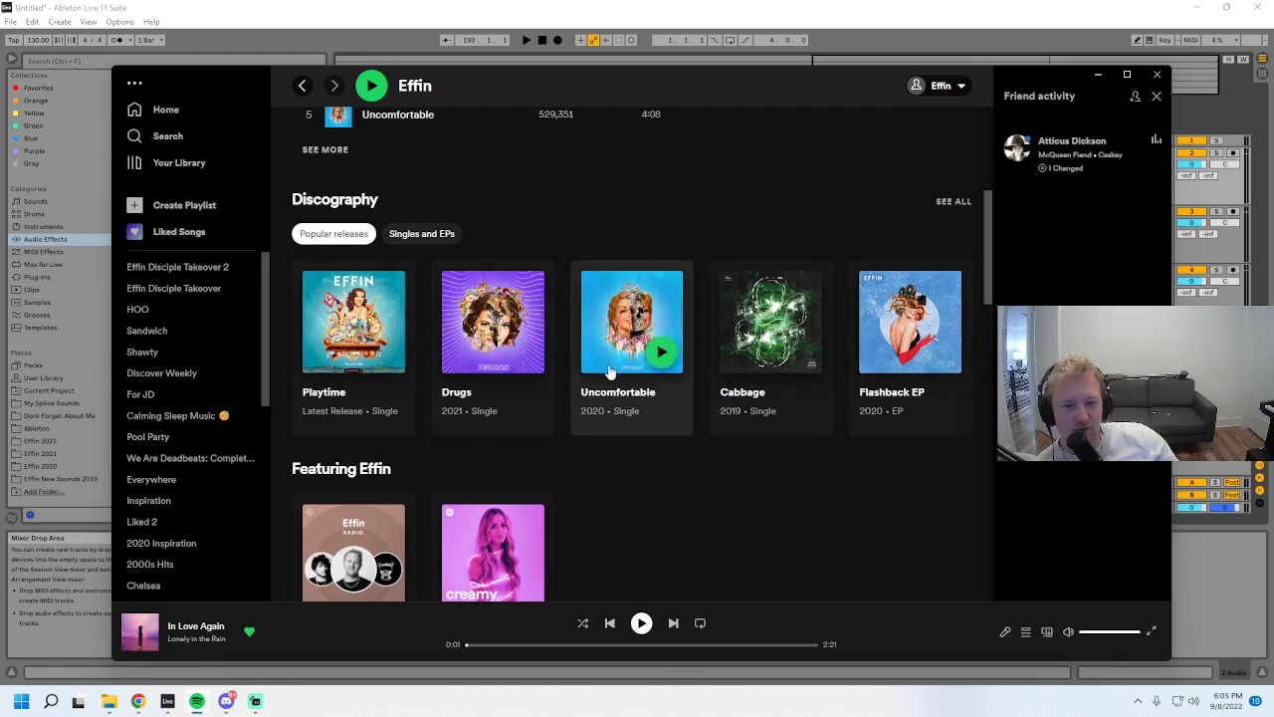
scroll(593, 408, "up", 1)
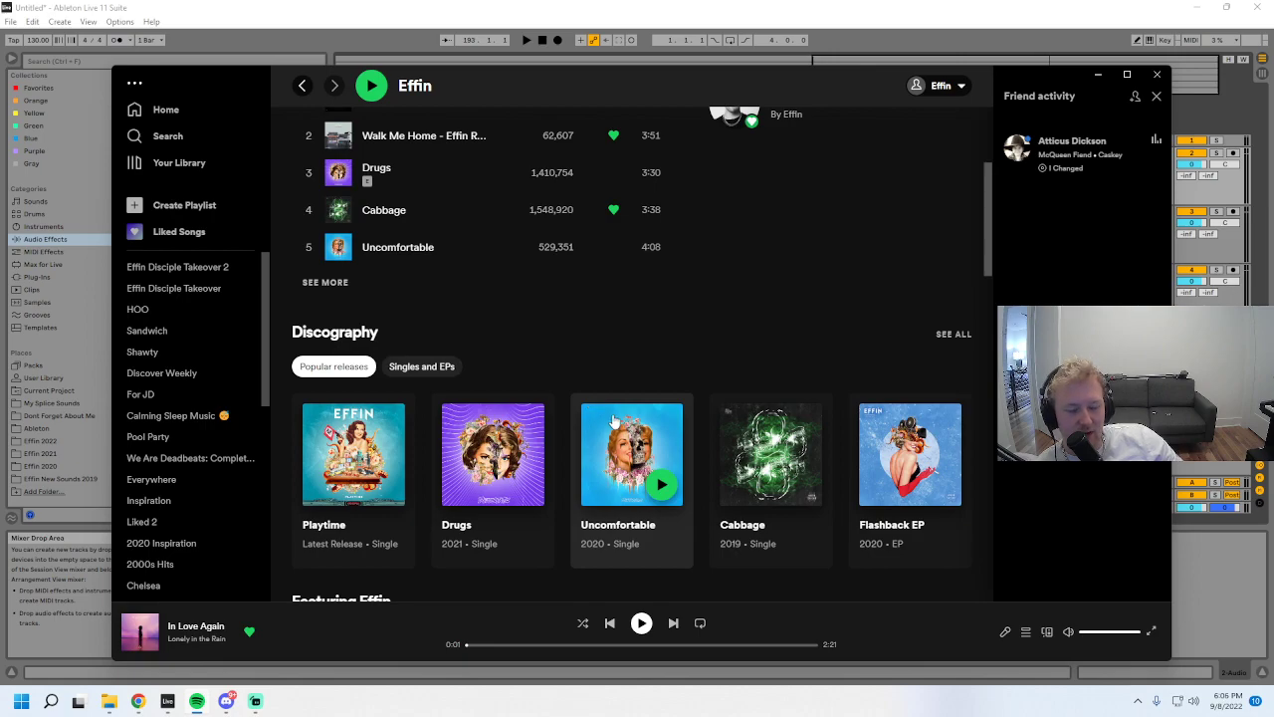
scroll(614, 422, "up", 2)
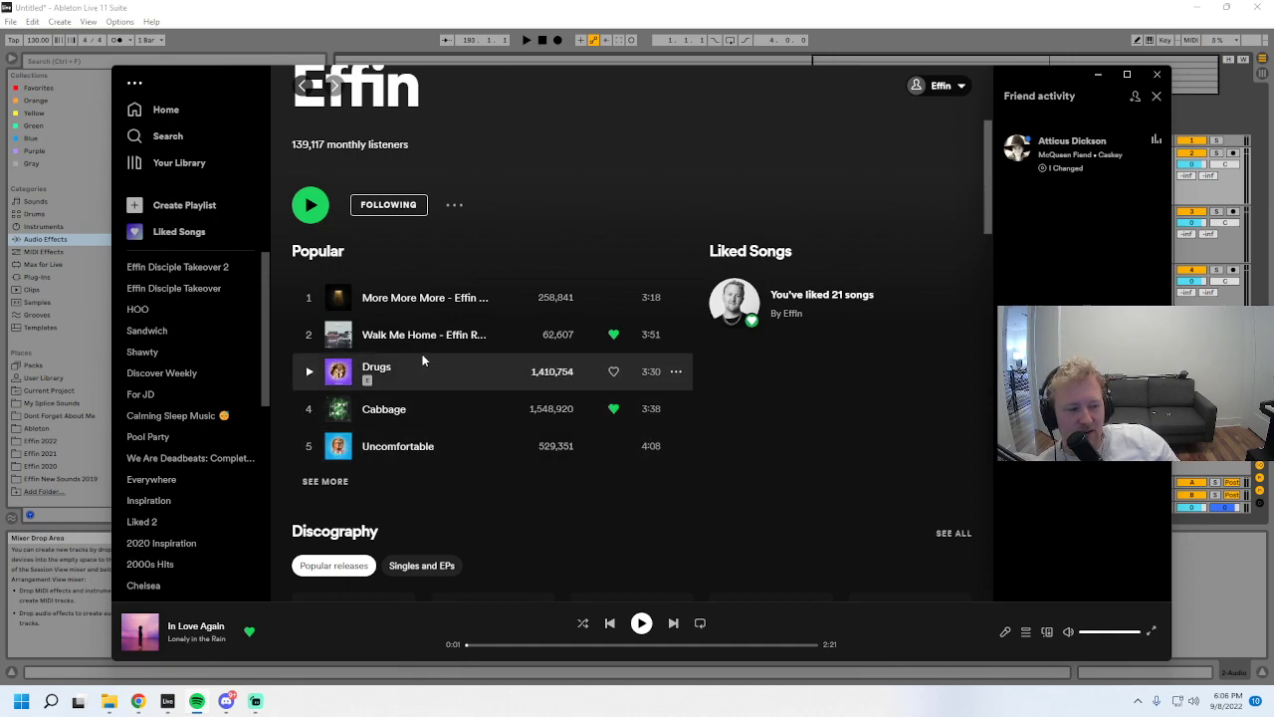
scroll(428, 369, "up", 1)
scroll(430, 393, "down", 1)
scroll(433, 400, "up", 1)
scroll(438, 403, "down", 2)
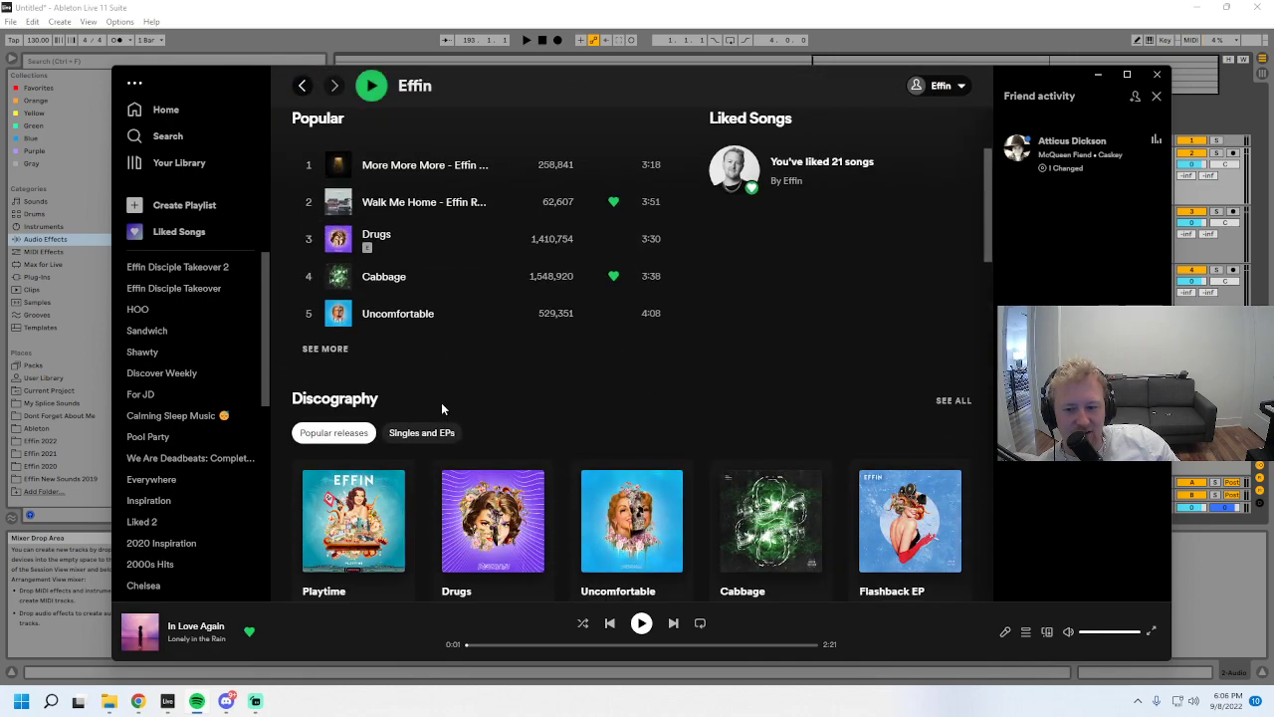
scroll(429, 383, "up", 2)
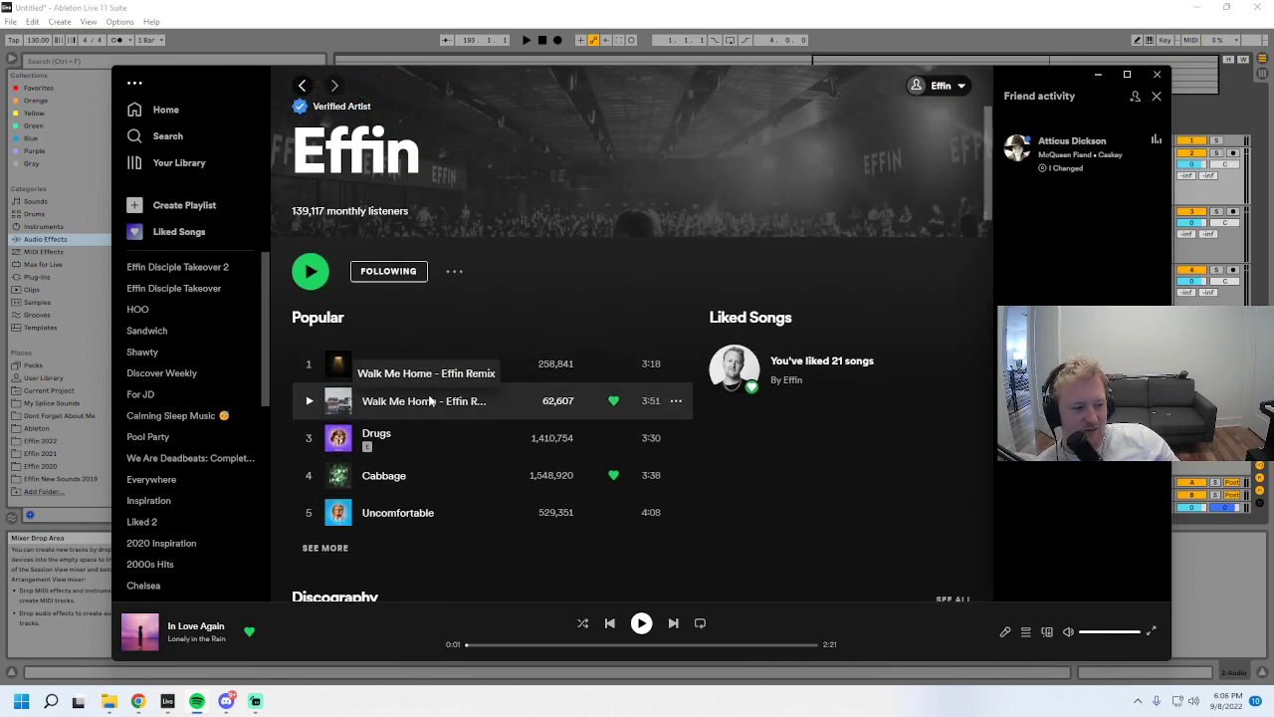
scroll(430, 399, "down", 10)
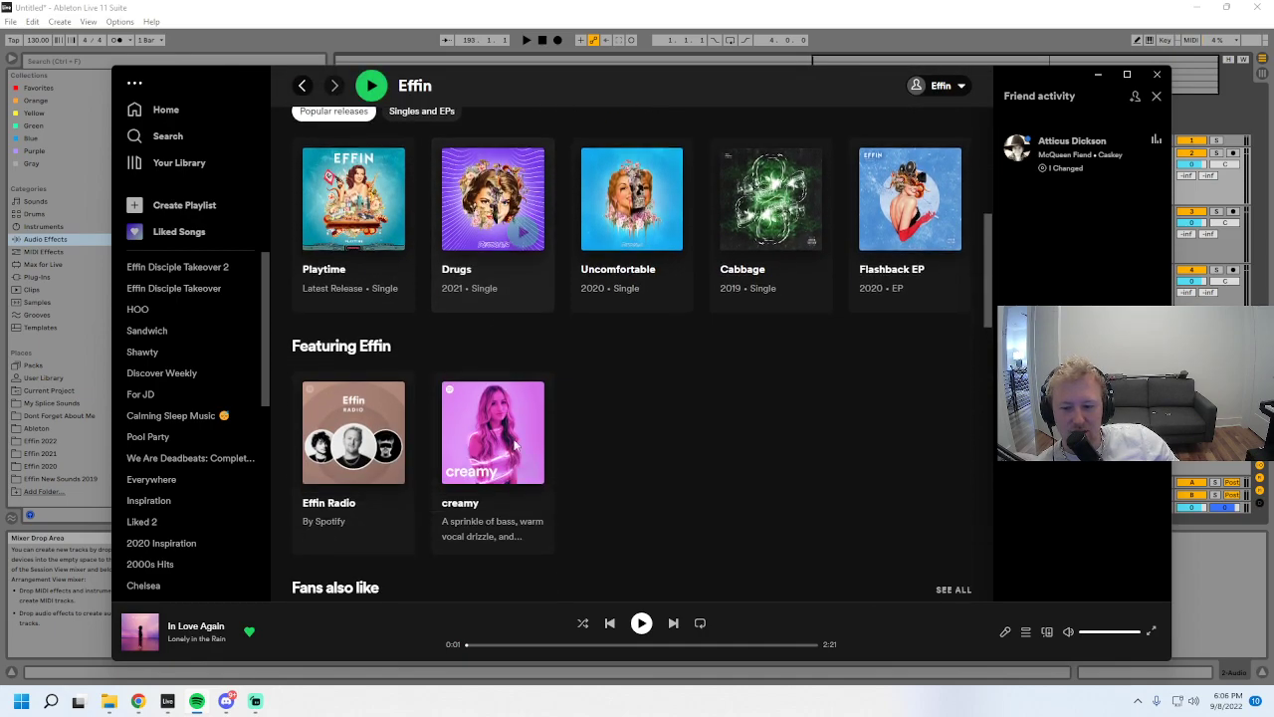
- Finish looking through the Effin artist page's featured playlists and popular songs, and return to Ableton Live
scroll(597, 525, "down", 4)
scroll(560, 534, "up", 15)
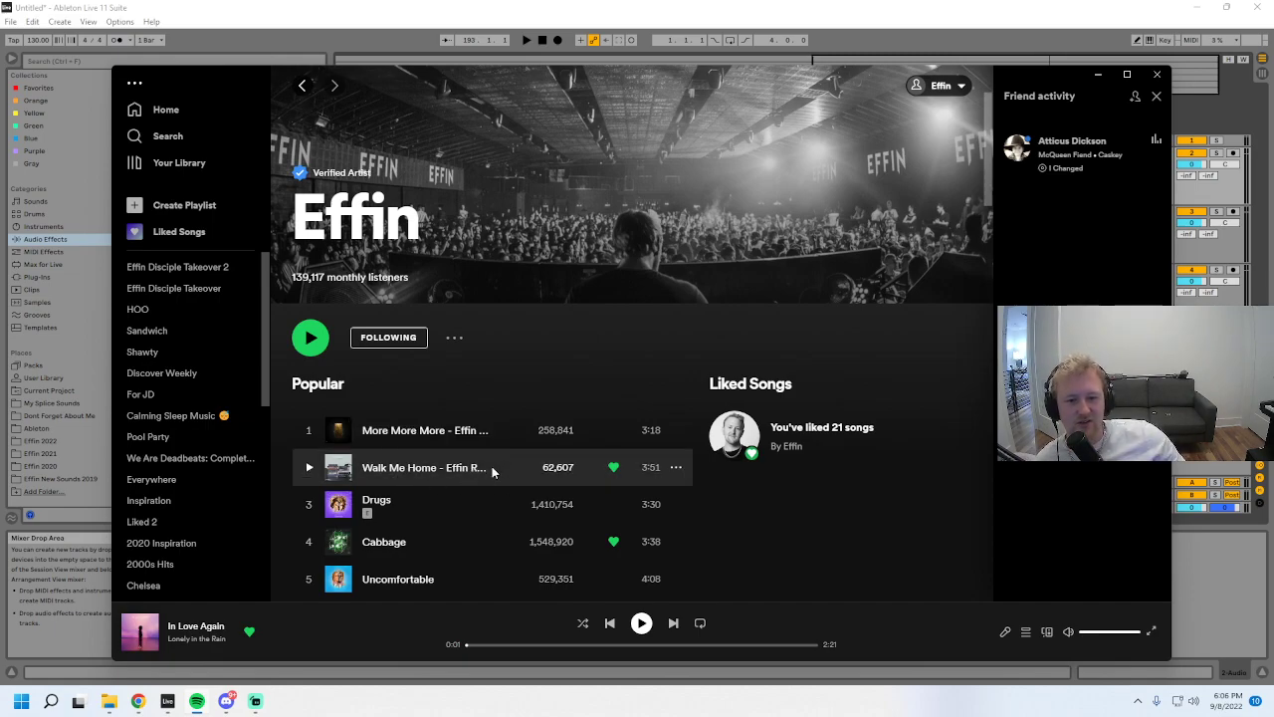
left_click(1235, 551)
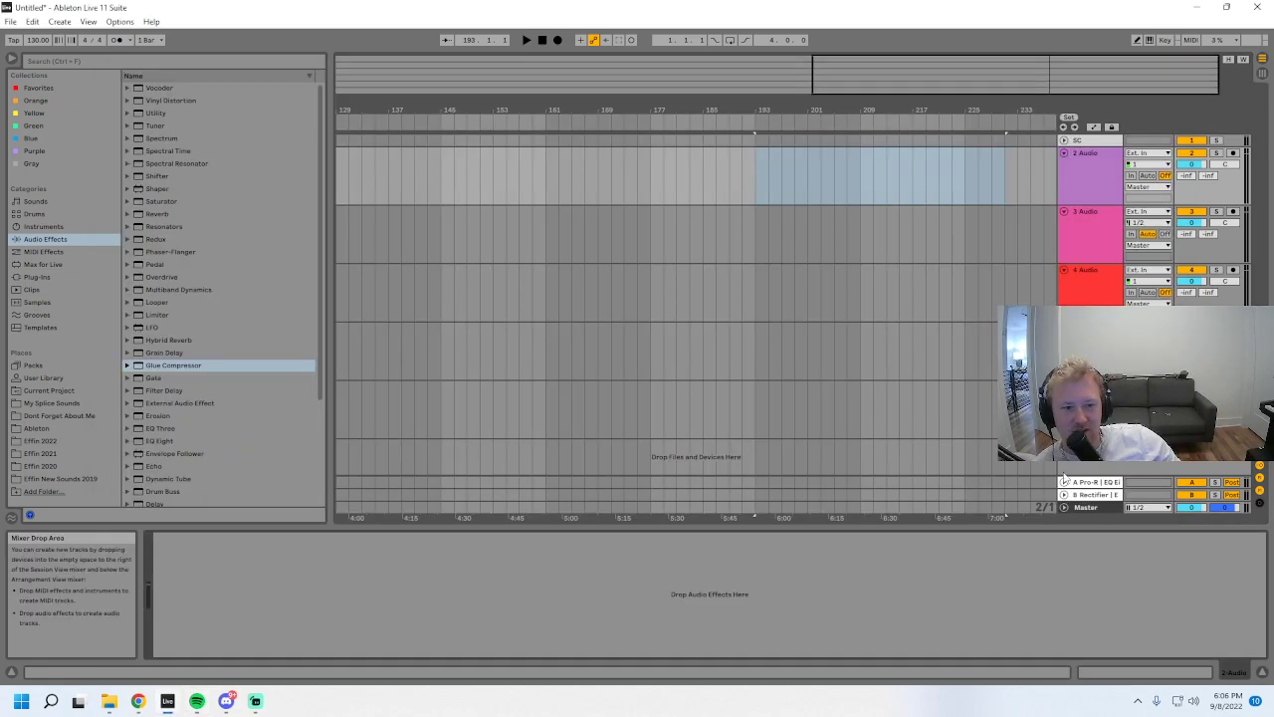
- Switch to File Explorer and open the Effin 2022 Promo folder inside Music
mouse_move(103, 705)
left_click(70, 627)
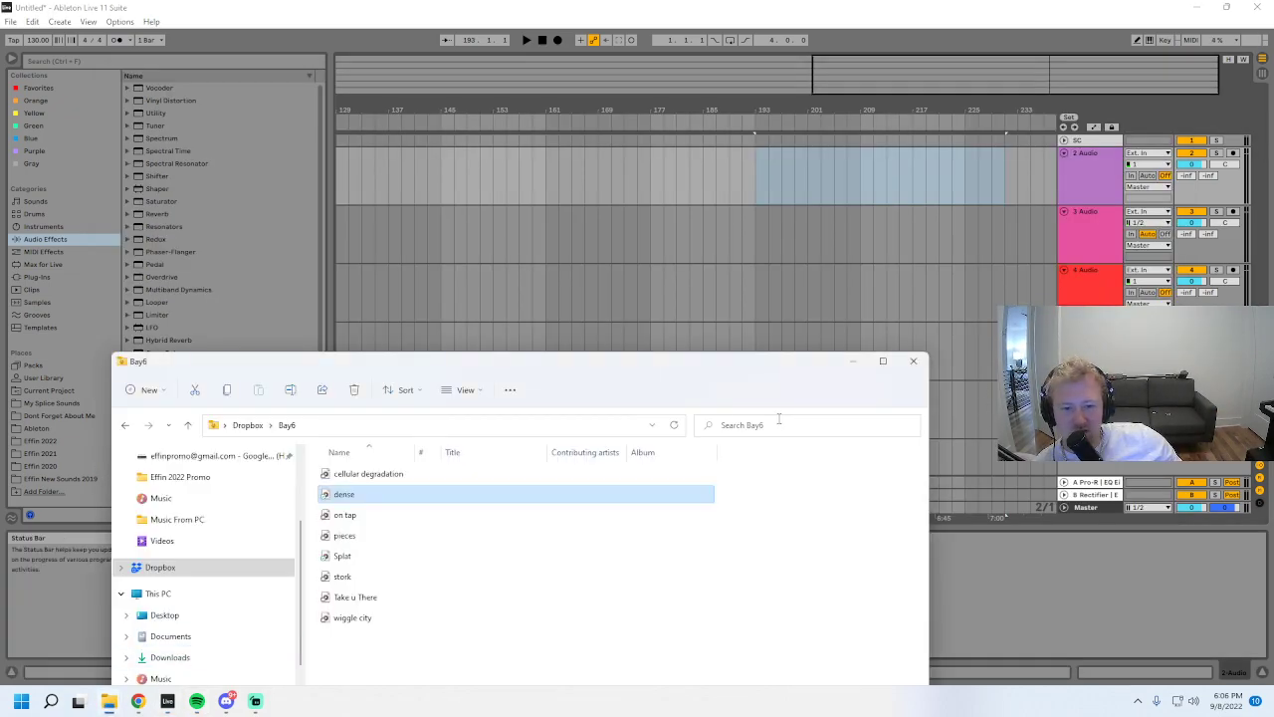
left_click_drag(493, 364, 637, 287)
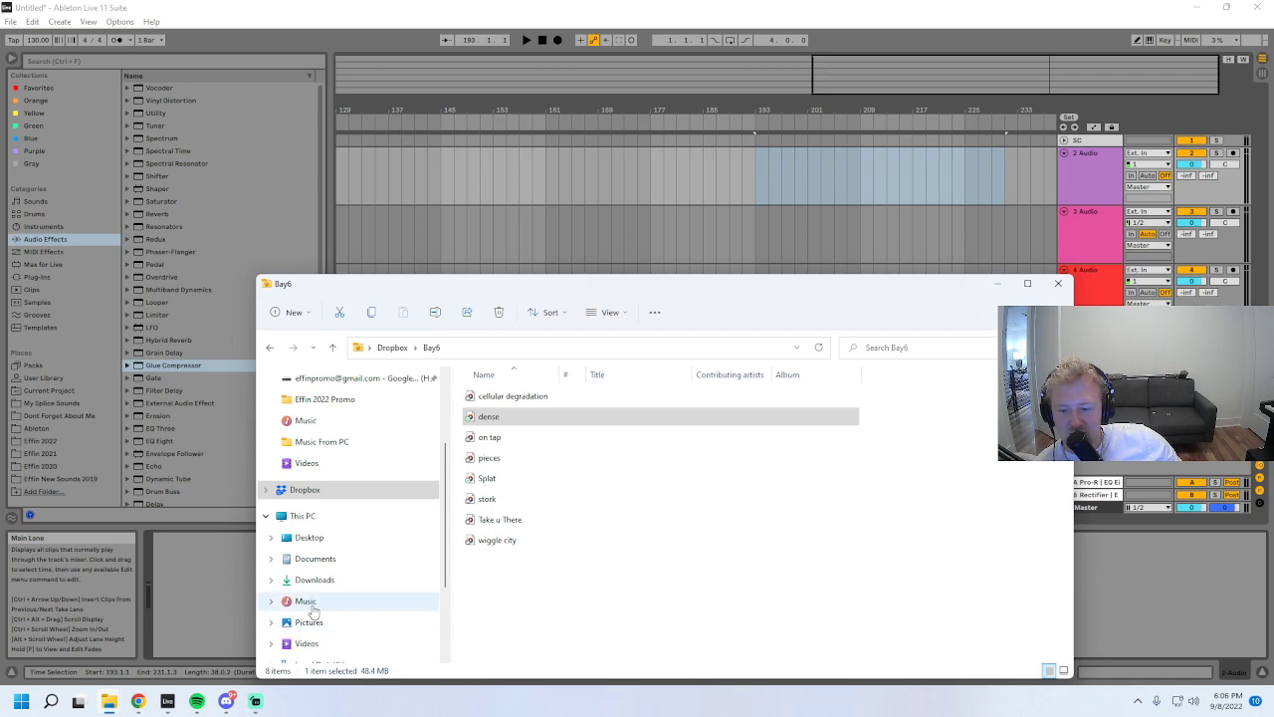
left_click(306, 601)
double_click(510, 397)
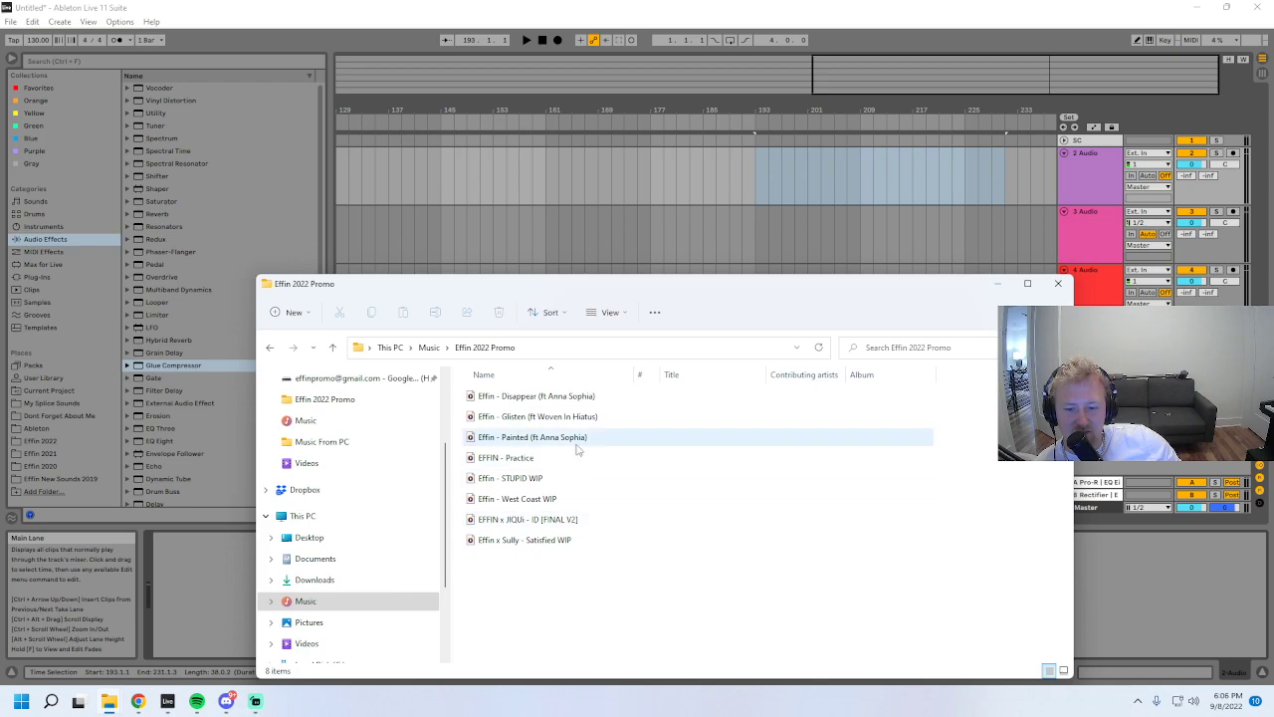
- Add the Painted song file to track 2 at bar 145, turn off its warping, and activate the clip
left_click(539, 416)
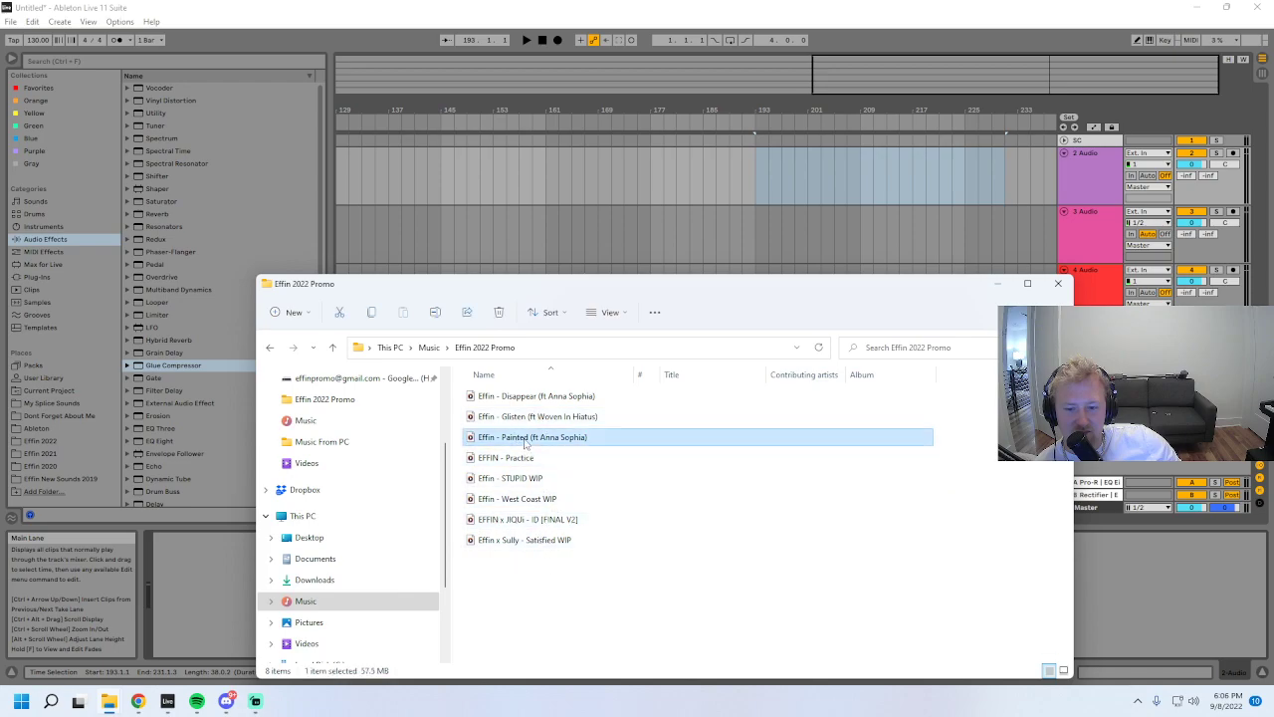
left_click(527, 437)
left_click(523, 397)
left_click(524, 437)
left_click(526, 397)
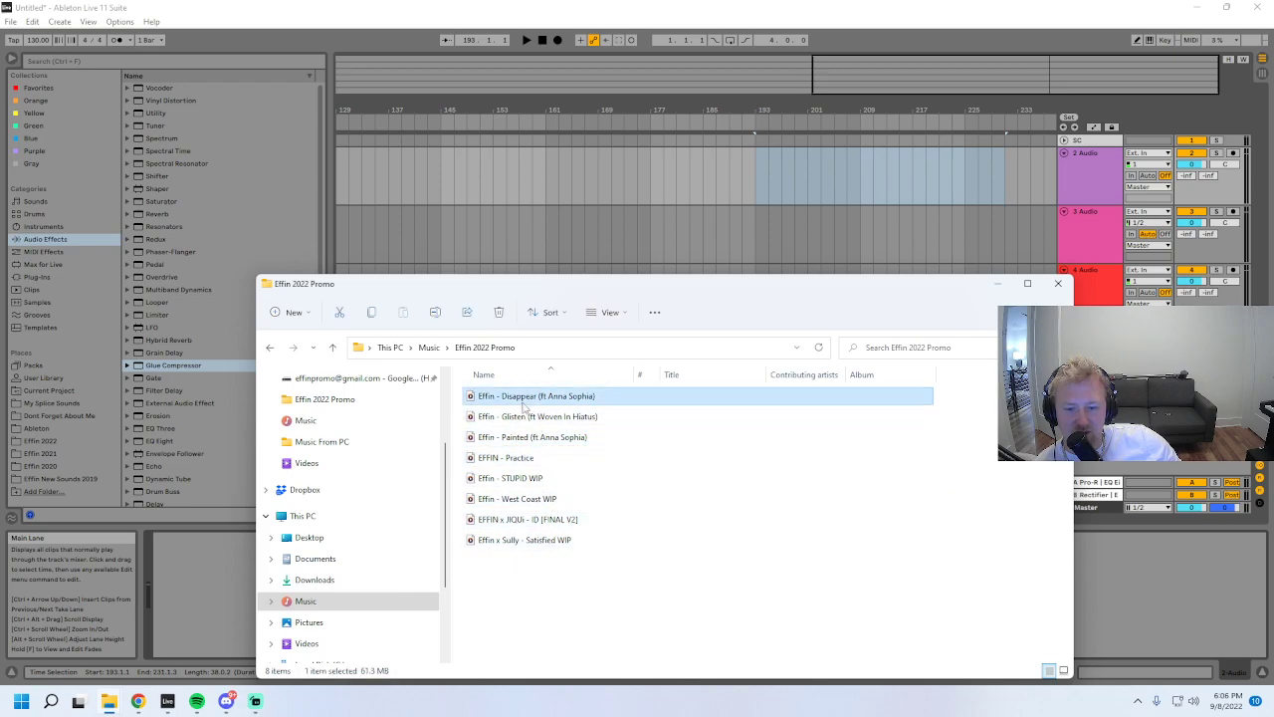
left_click(527, 417)
left_click(518, 437)
left_click_drag(522, 442, 443, 189)
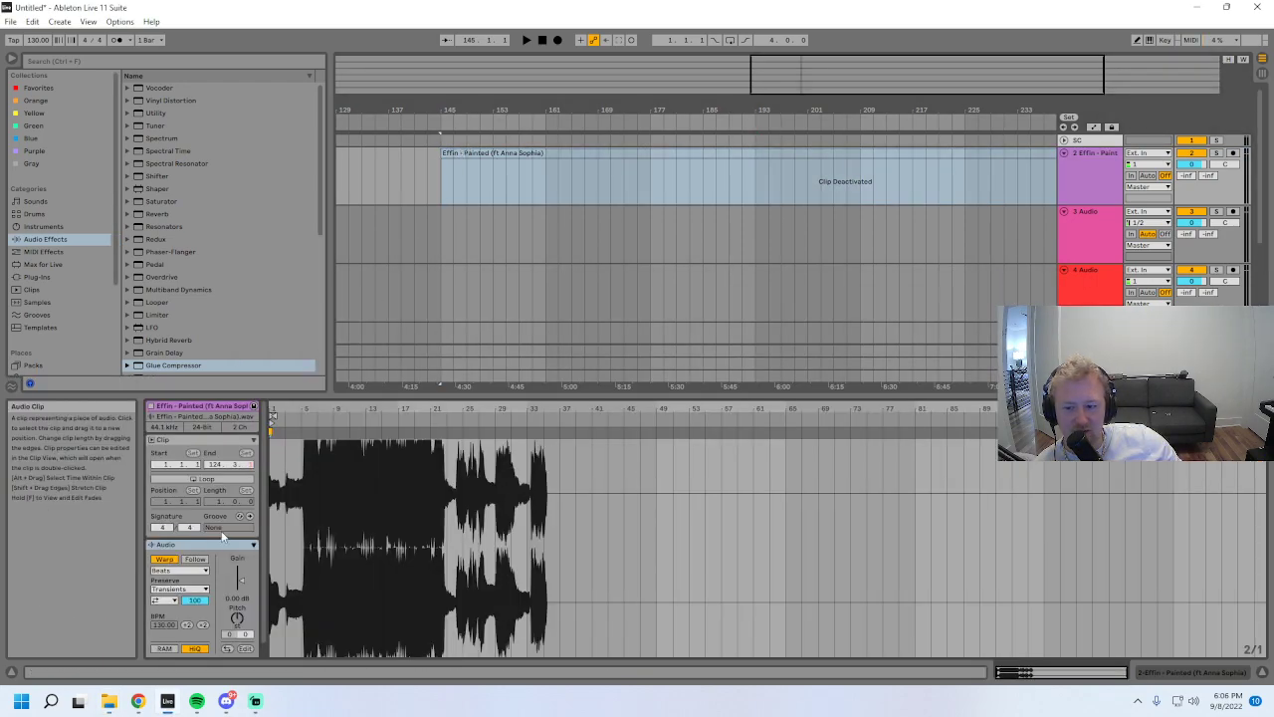
left_click(164, 558)
key("0")
- Play Painted from bar 167 and listen to its breakdown
scroll(405, 205, "up", 2)
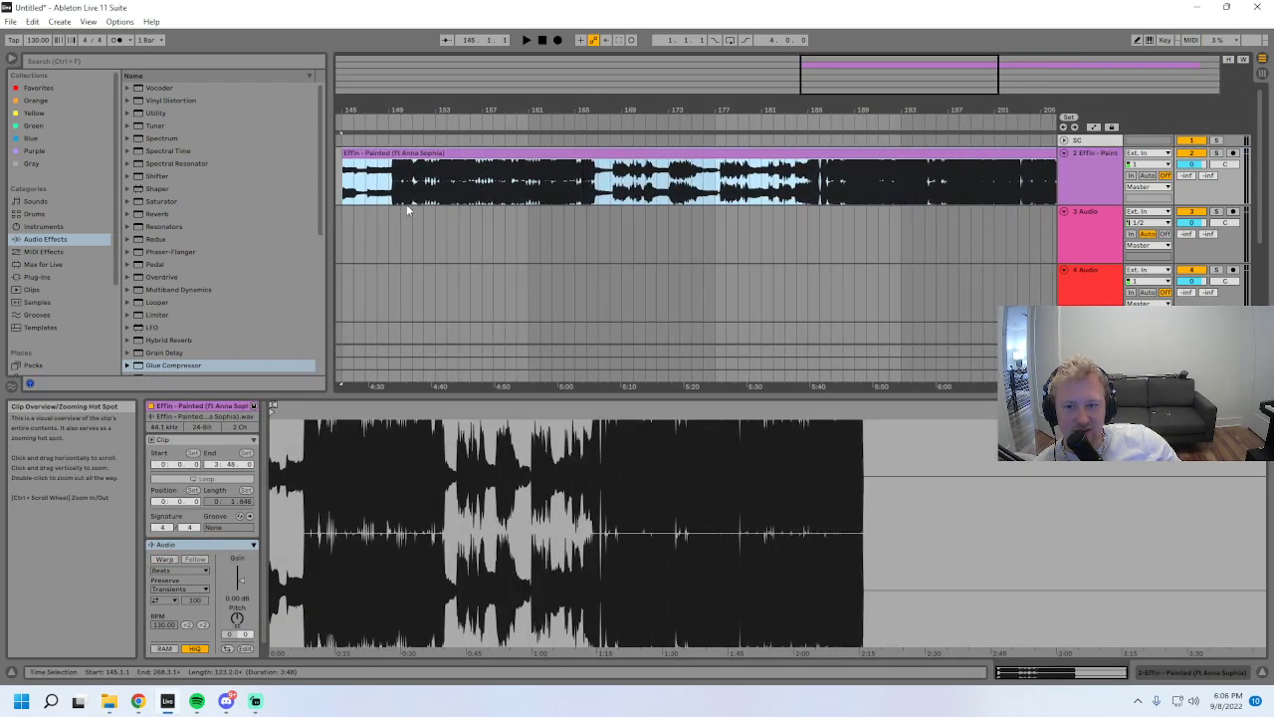
left_click(389, 185)
left_click(601, 182)
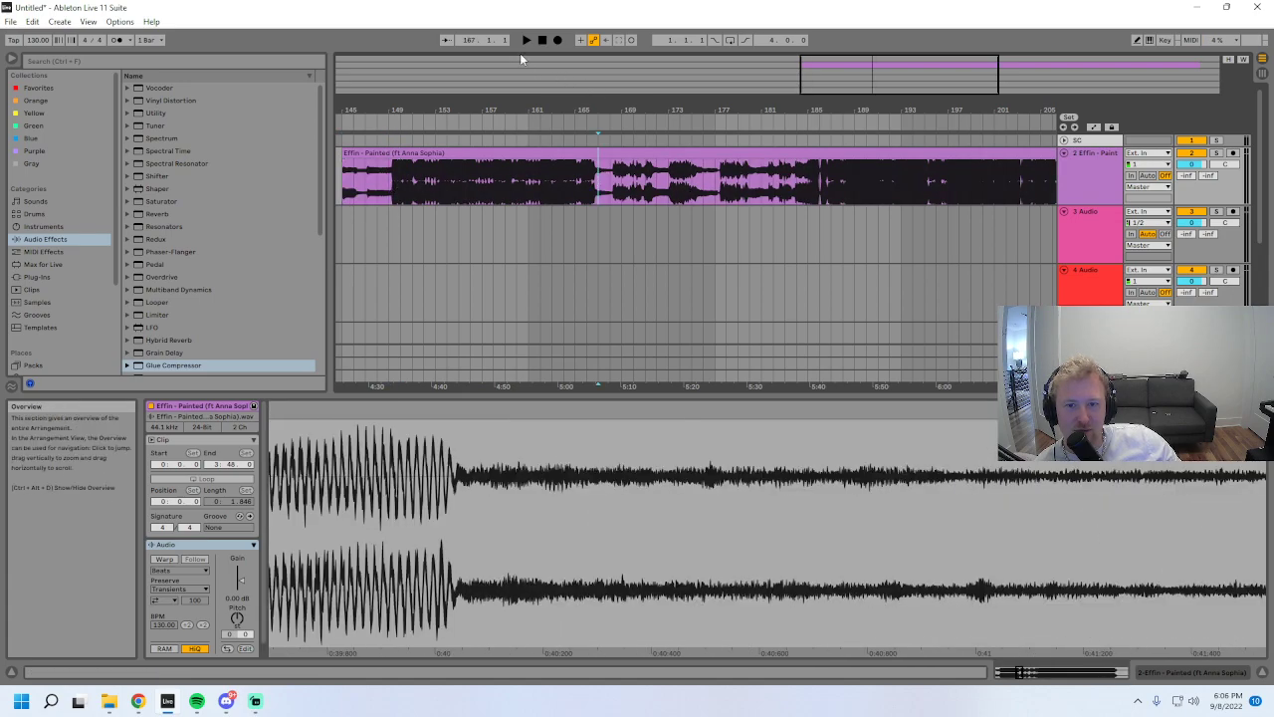
left_click(528, 40)
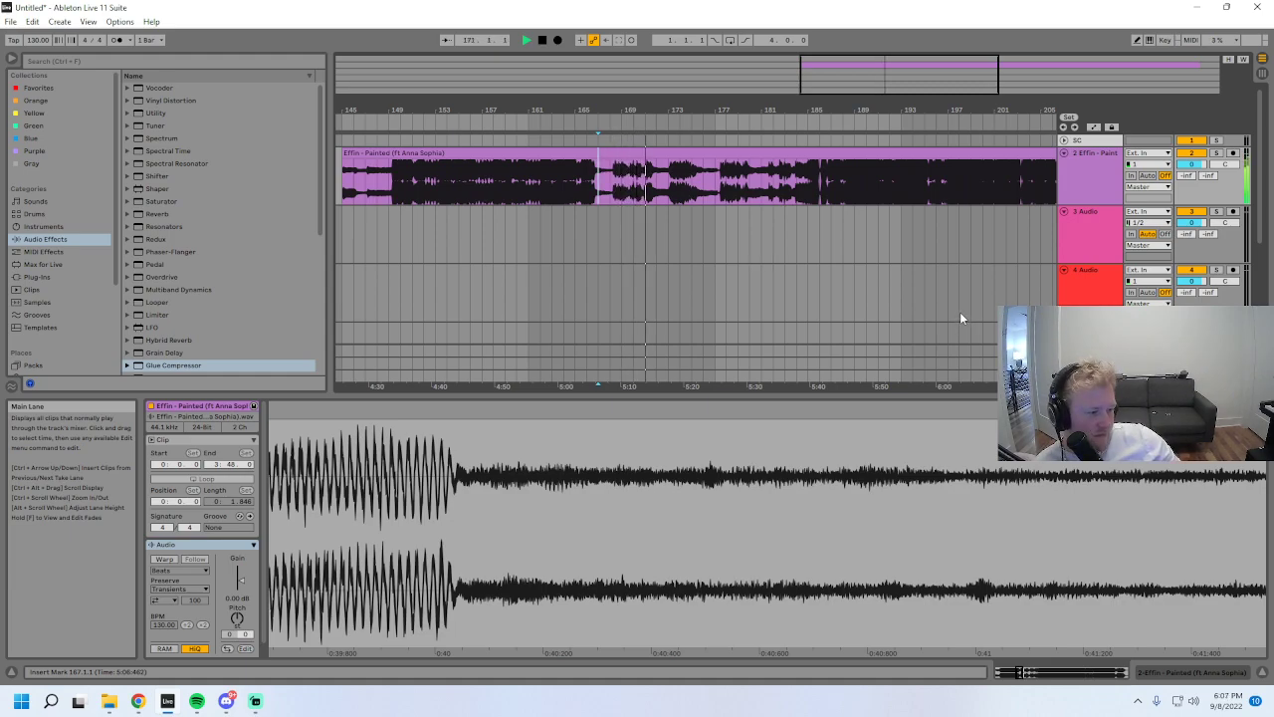
mouse_move(869, 117)
left_mouse_down()
mouse_move(869, 164)
mouse_move(869, 100)
left_mouse_up()
left_click_drag(948, 349, 954, 355)
left_click(1090, 177)
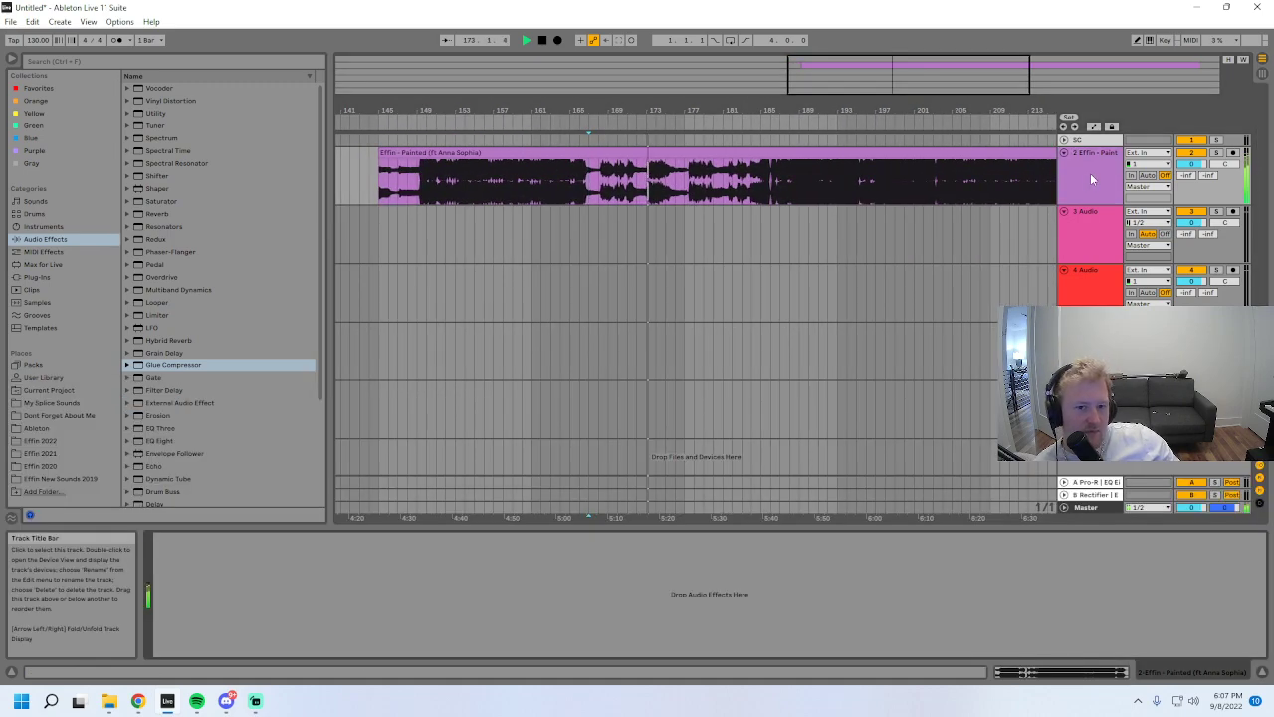
- Jump playback of Painted ahead to around bar 177 and listen through the build-up and following drop
mouse_move(921, 83)
left_mouse_down()
mouse_move(920, 140)
mouse_move(917, 127)
left_mouse_up()
left_click(618, 187)
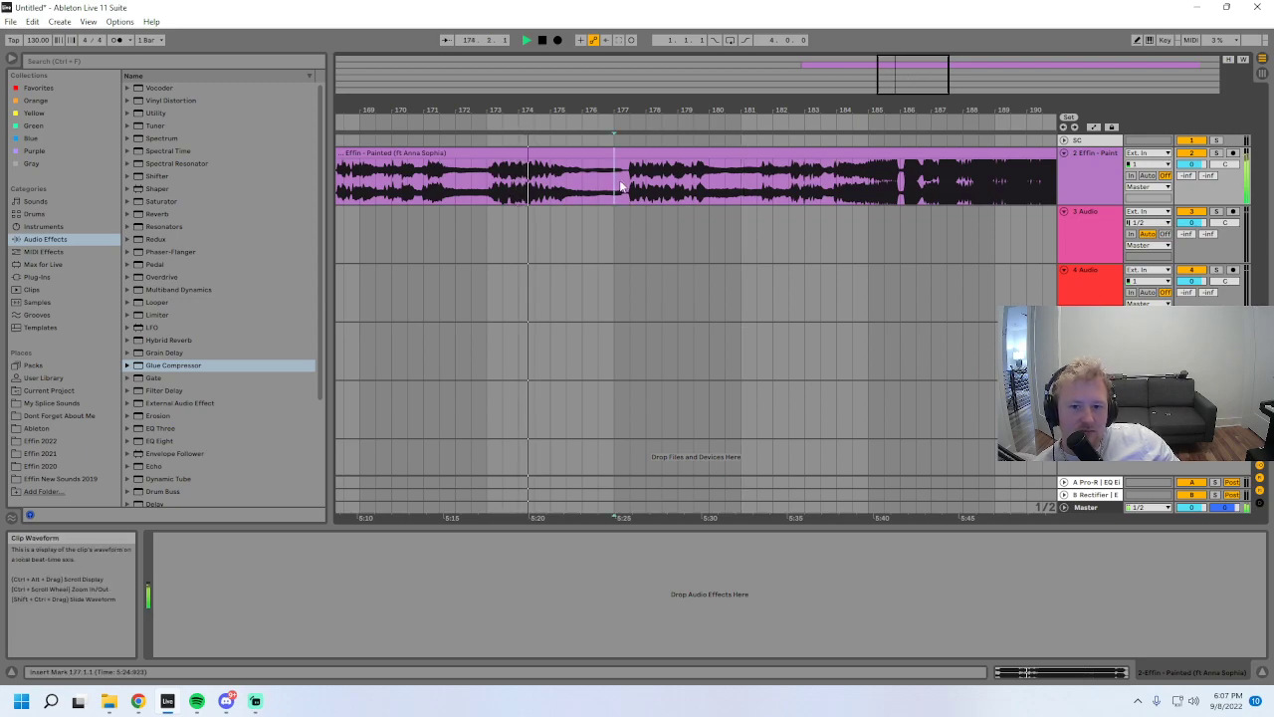
left_click(527, 40)
mouse_move(916, 84)
left_mouse_down()
mouse_move(924, 66)
mouse_move(904, 65)
left_mouse_up()
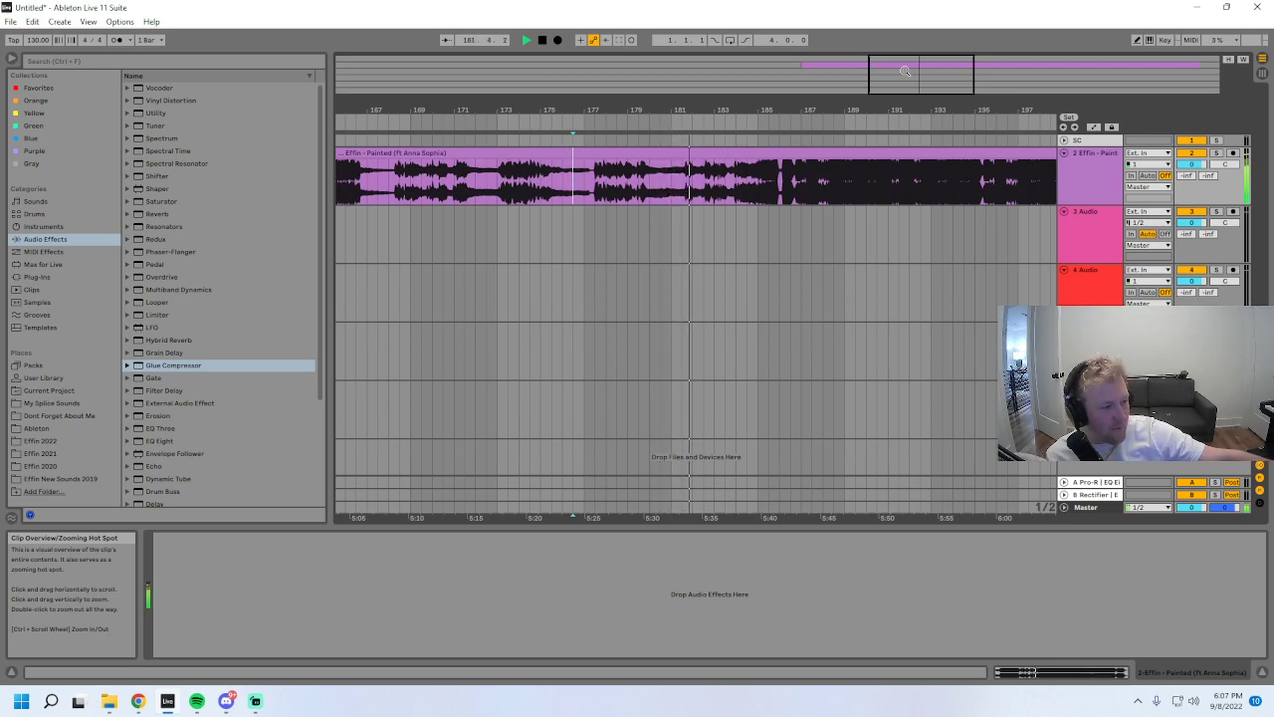
left_click_drag(905, 70, 617, 20)
left_click_drag(940, 98, 940, 86)
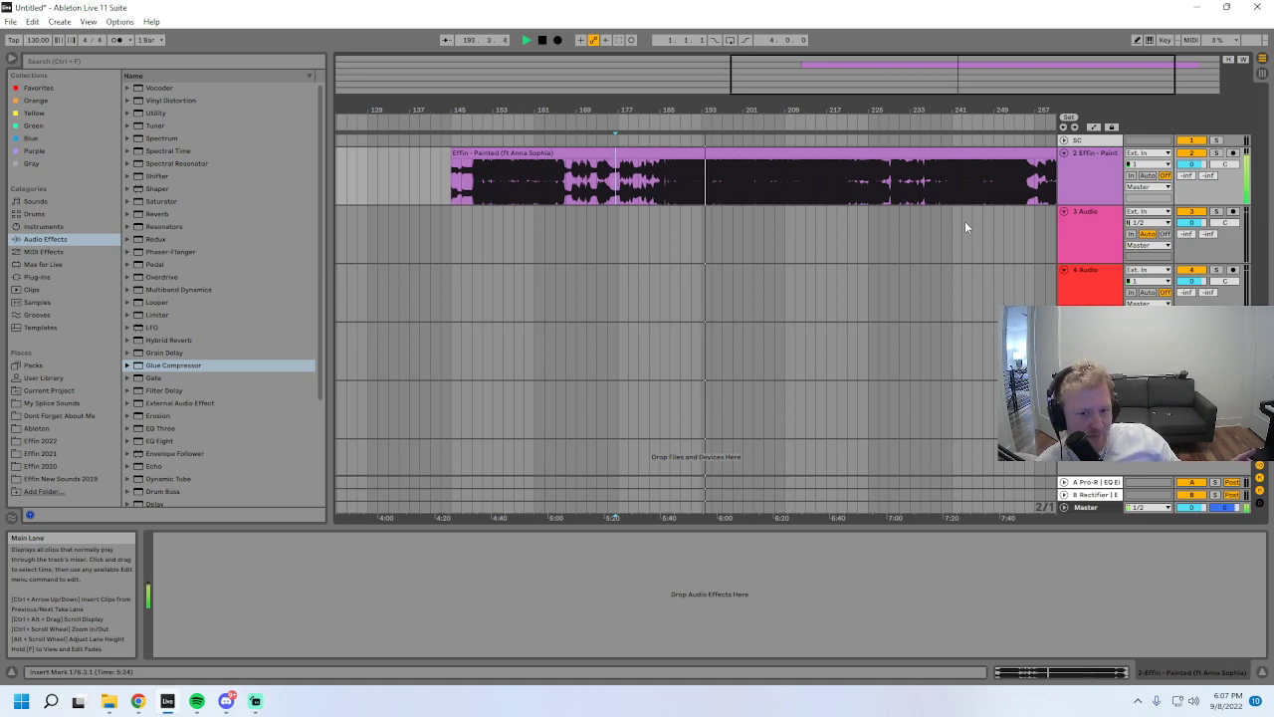
left_click_drag(914, 102, 870, 187)
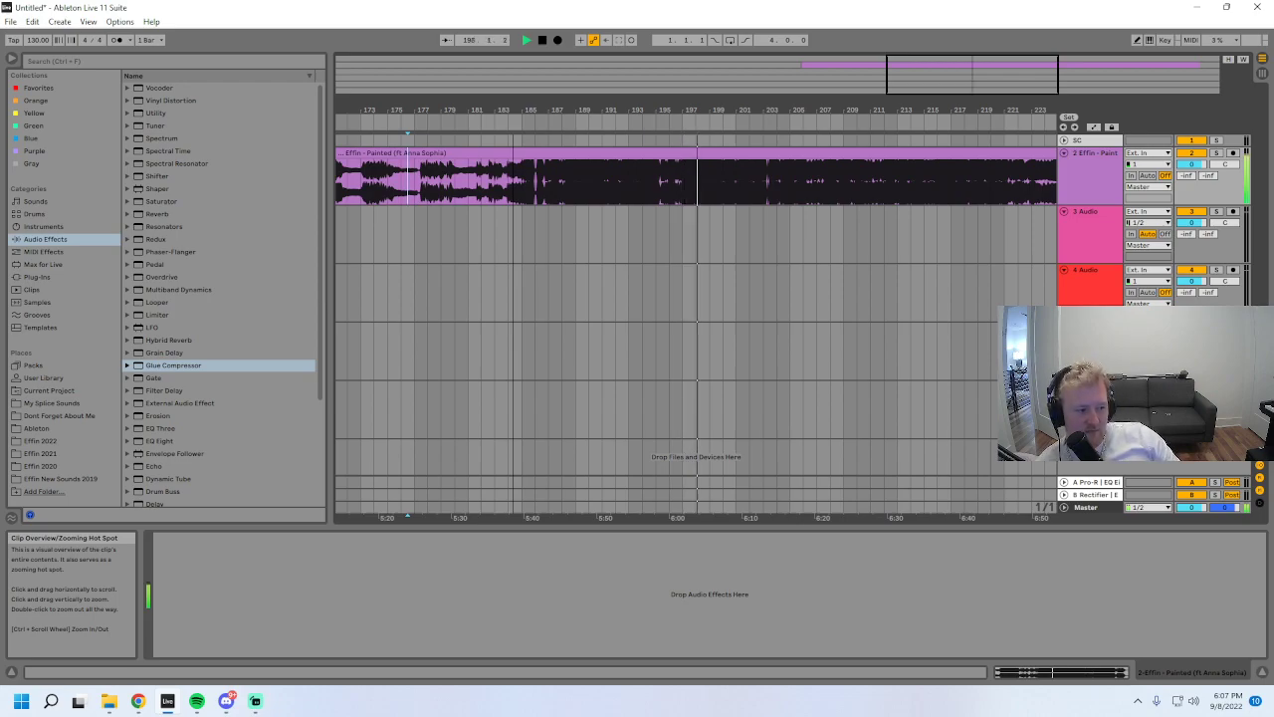
left_click_drag(870, 187, 870, 193)
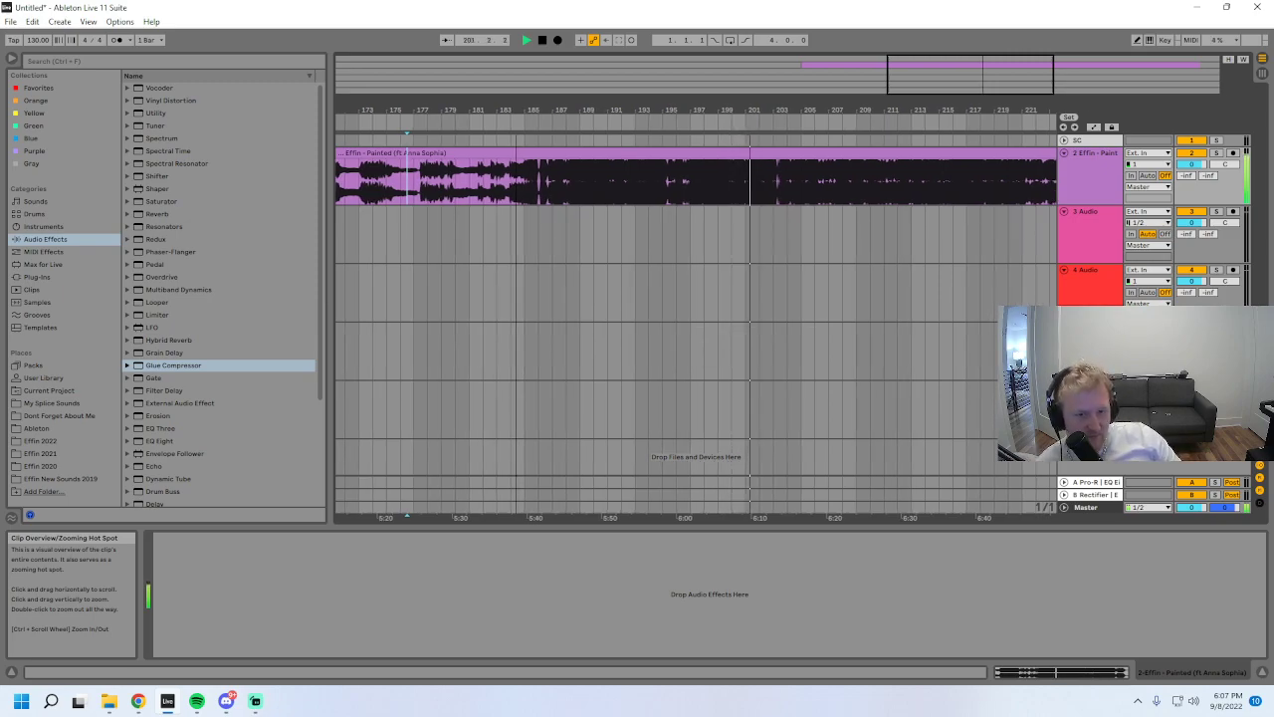
left_click_drag(870, 193, 594, 162)
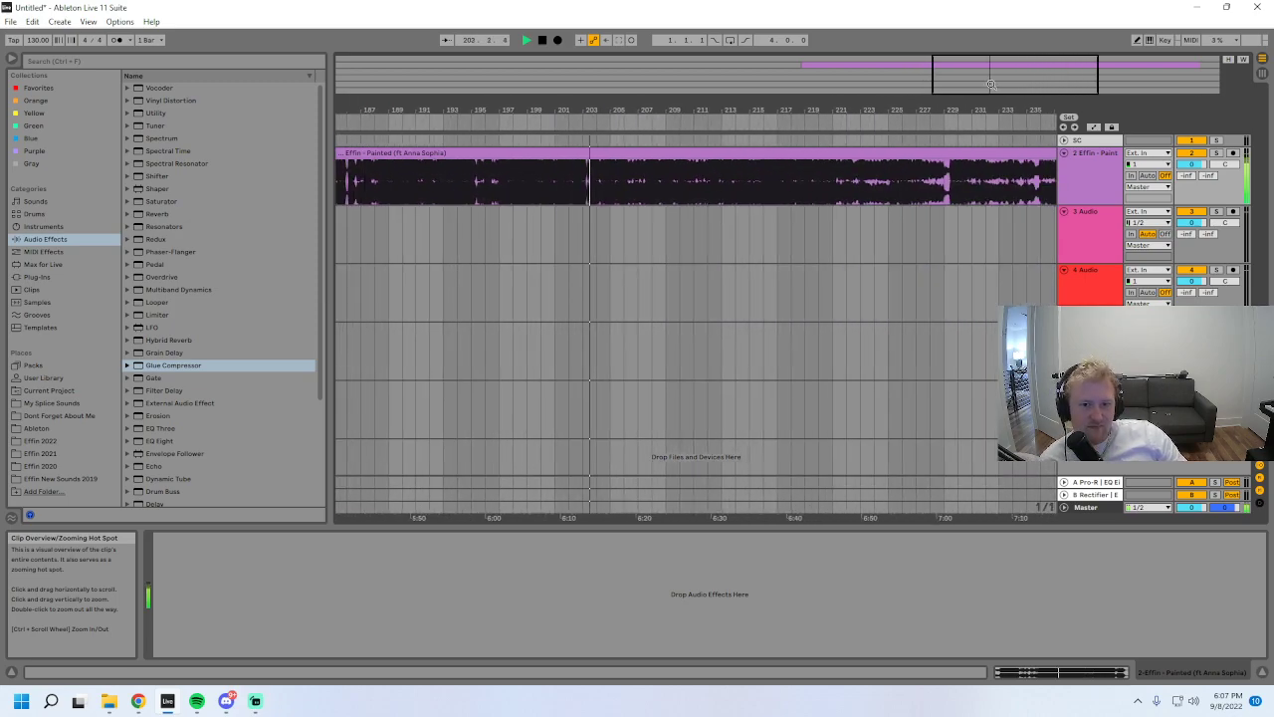
- Stop playback and delete the Painted clip from track 2
left_click(594, 154)
left_click_drag(879, 109, 851, 47)
key("space")
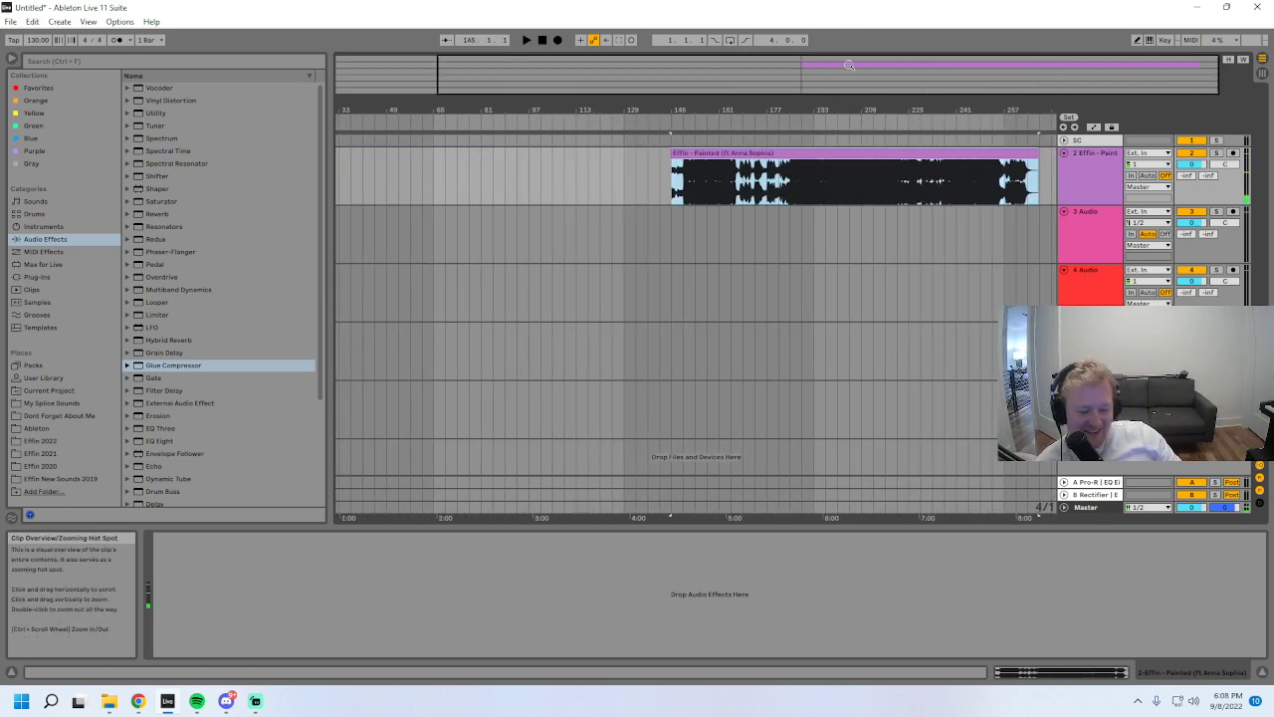
key("Delete")
- Return to the Effin 2022 Promo folder and look through its songs for the next one to play
mouse_move(113, 702)
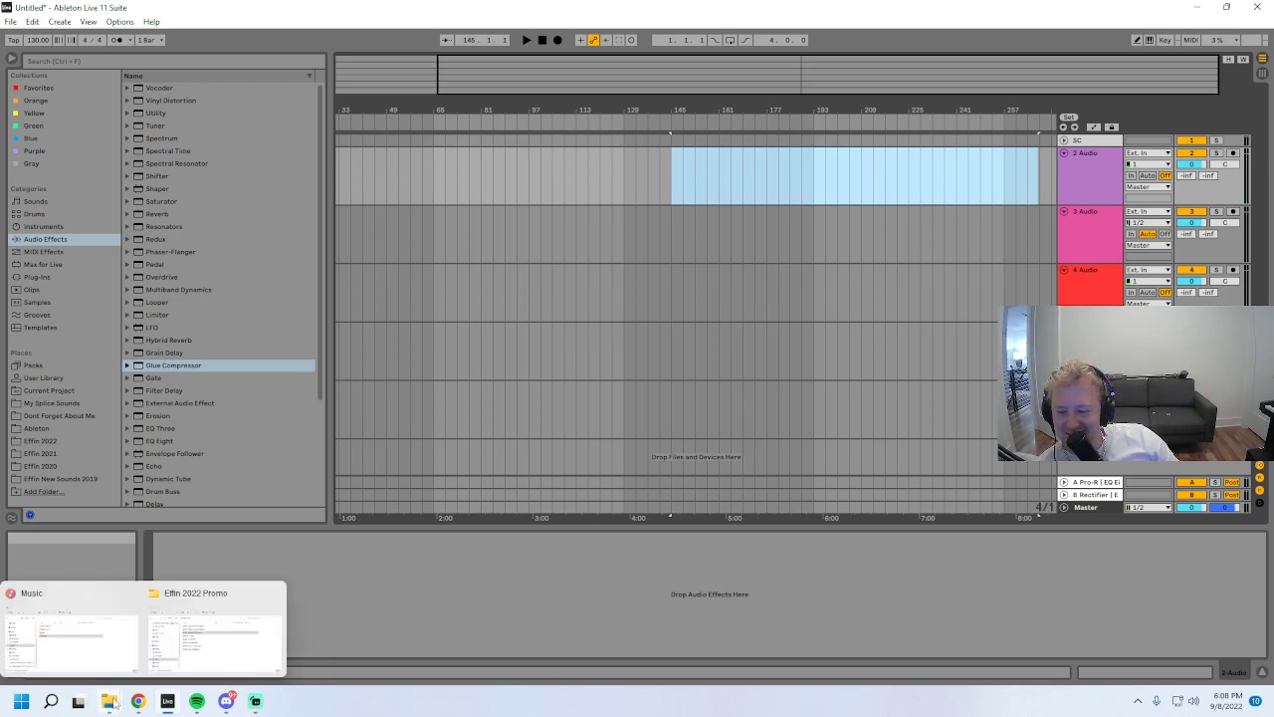
left_click(221, 654)
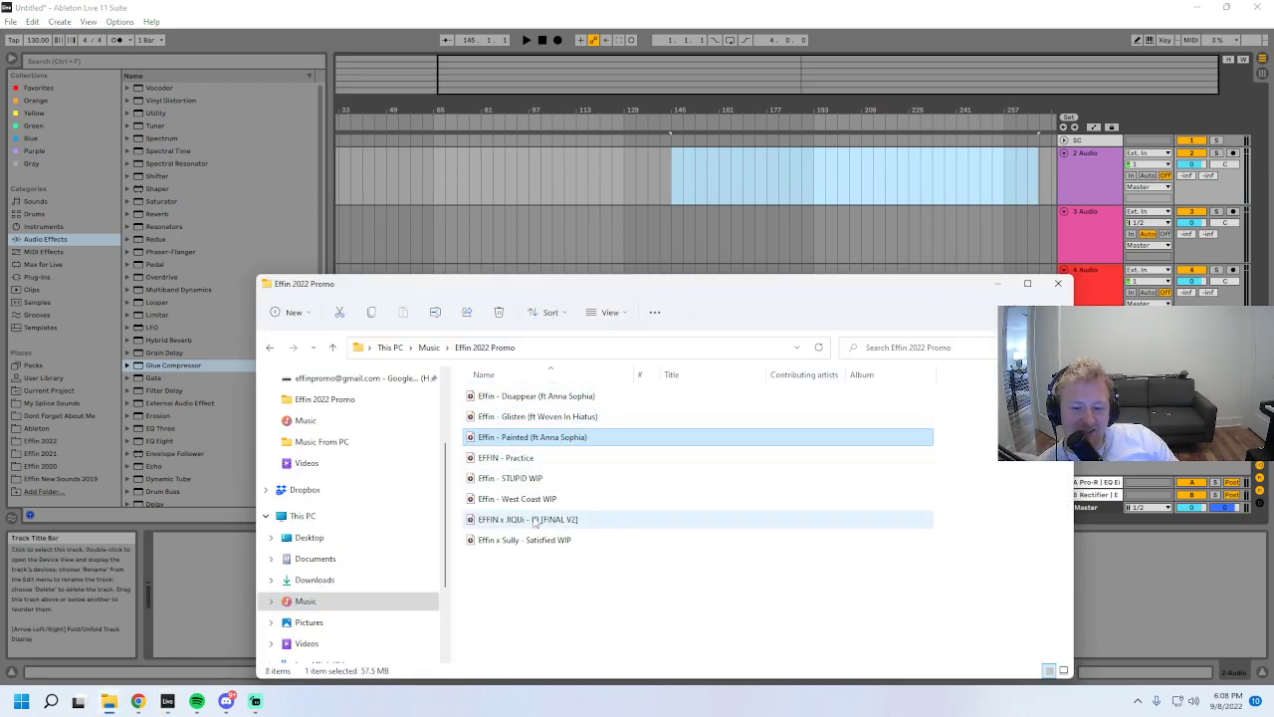
left_click(571, 416)
left_click(564, 396)
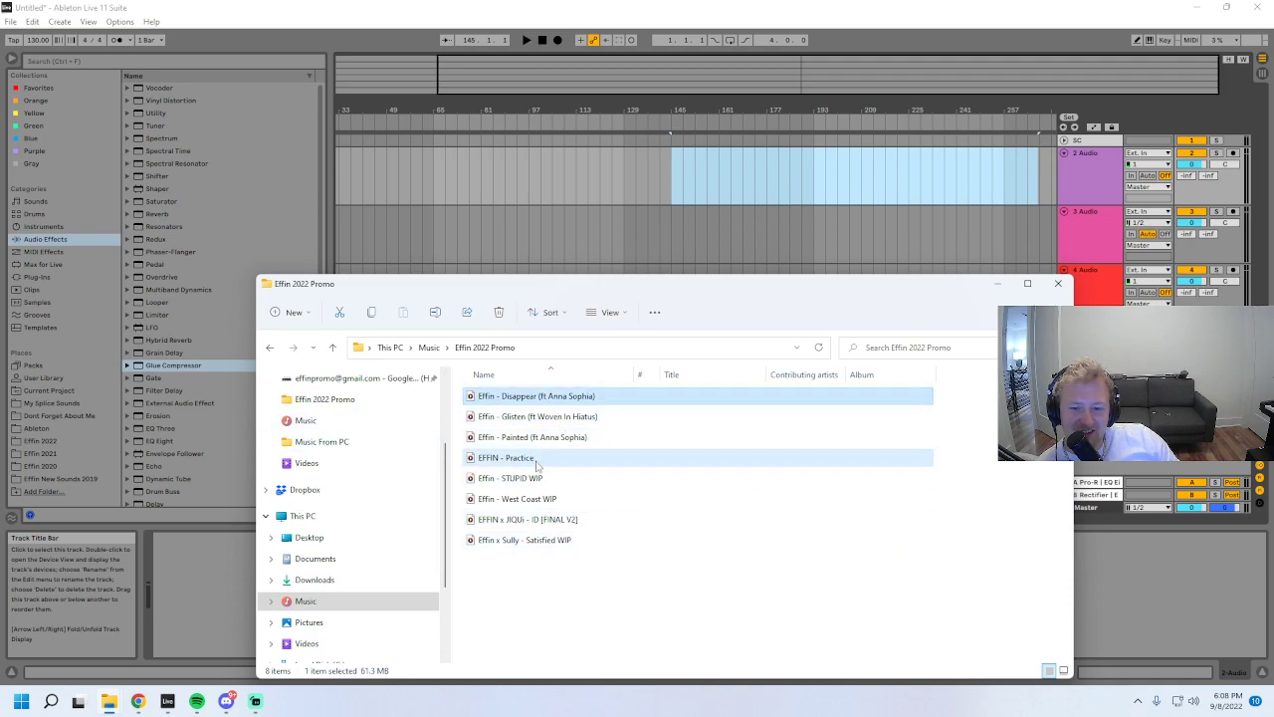
left_click(538, 460)
left_click(533, 471)
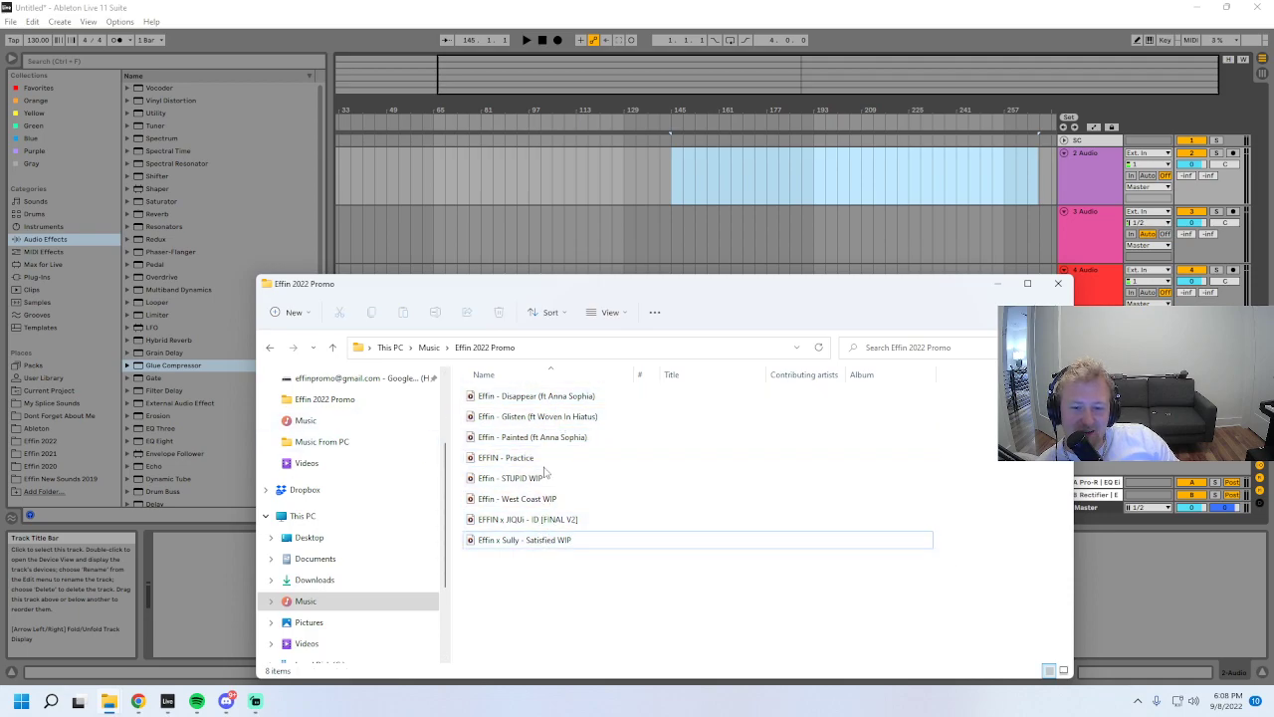
key("Up")
key("Up")
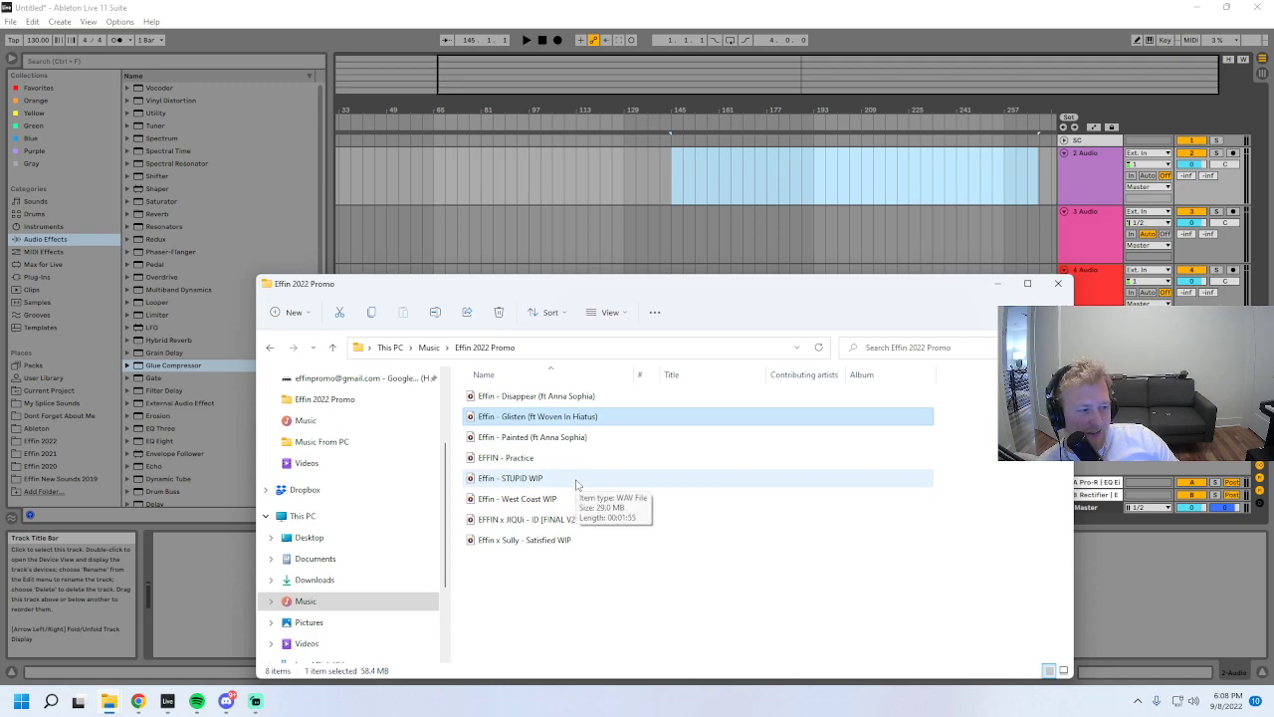
key("Up")
key("Down")
left_click(542, 436)
left_click(540, 400)
left_click(543, 416)
left_click(544, 438)
left_click(541, 416)
left_click(546, 437)
left_click(541, 401)
left_click(548, 468)
left_click(543, 520)
left_click(538, 459)
- Add EFFIN x JIQUI - ID [FINAL V2] to track 2, turn off its warping, and move its start to bar 129
left_click(541, 522)
left_click_drag(541, 527, 662, 177)
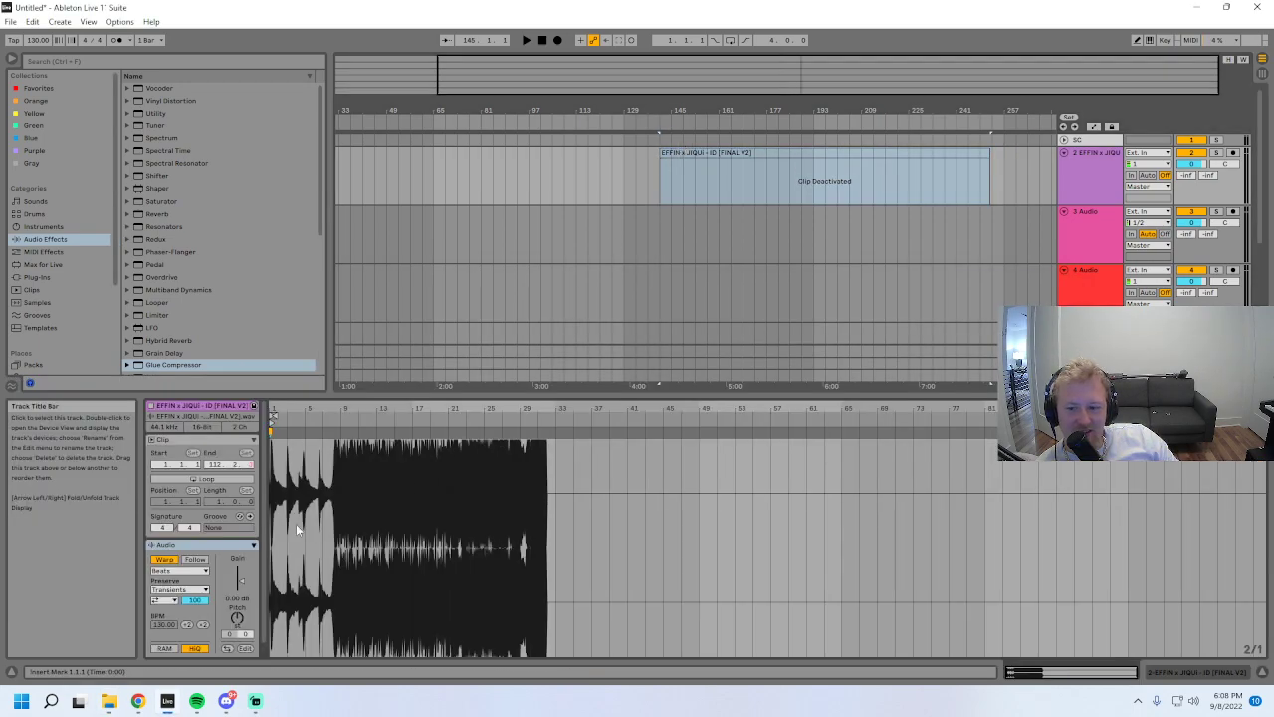
left_click(164, 559)
left_click_drag(726, 110, 726, 169)
left_click_drag(611, 153, 518, 152)
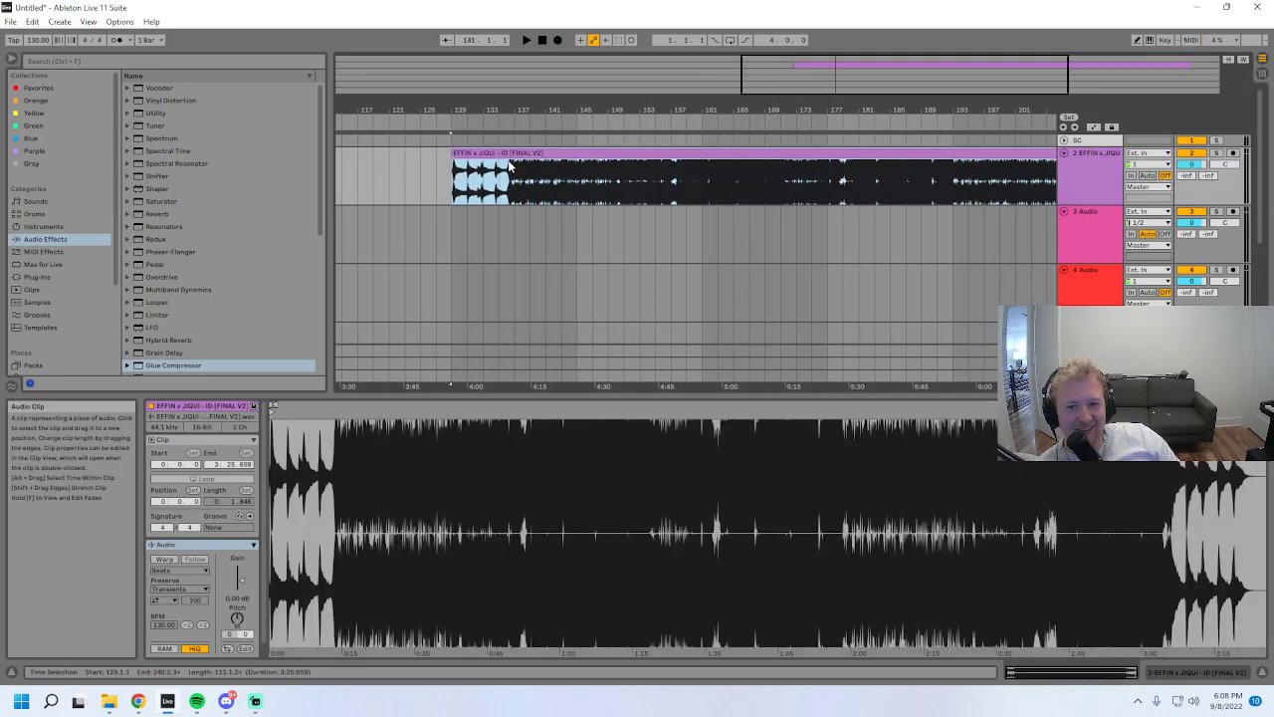
- Preview the song's intro from bar 129 with the tempo at 150 BPM, and set the tempo to 145 BPM
mouse_move(566, 109)
left_mouse_down()
mouse_move(565, 140)
mouse_move(566, 100)
left_mouse_up()
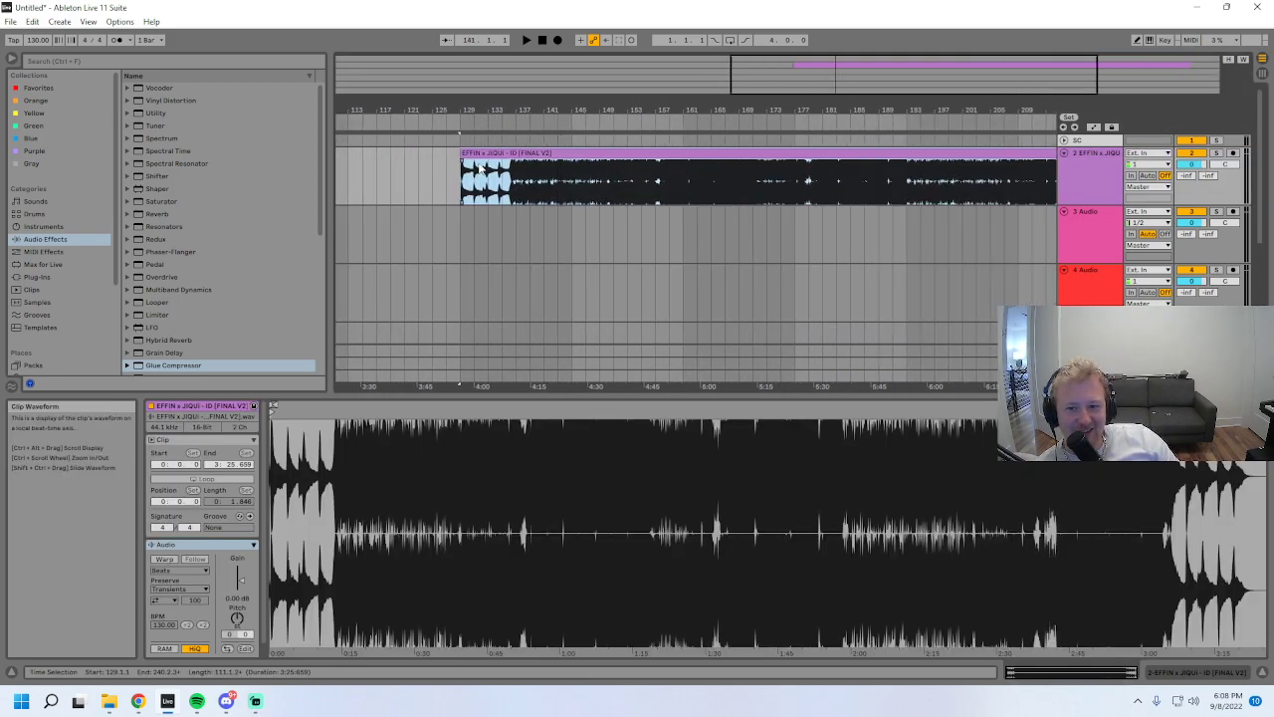
left_click_drag(37, 40, 38, 19)
key("space")
key("space")
left_click_drag(578, 110, 687, 309)
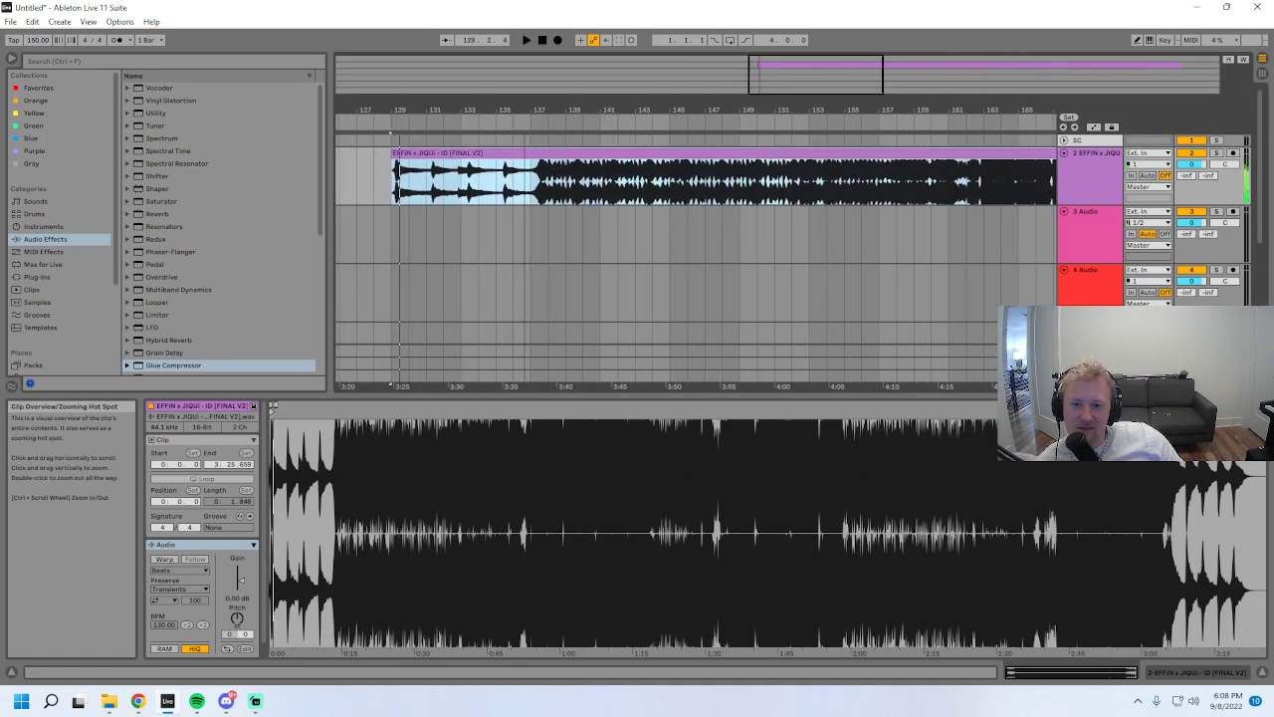
left_click_drag(38, 40, 38, 38)
- Play EFFIN x JIQUI - ID [FINAL V2] from bar 159, and jump ahead to bar 169
left_click_drag(845, 112, 714, 84)
left_click(770, 186)
key("space")
left_click_drag(800, 112, 717, 130)
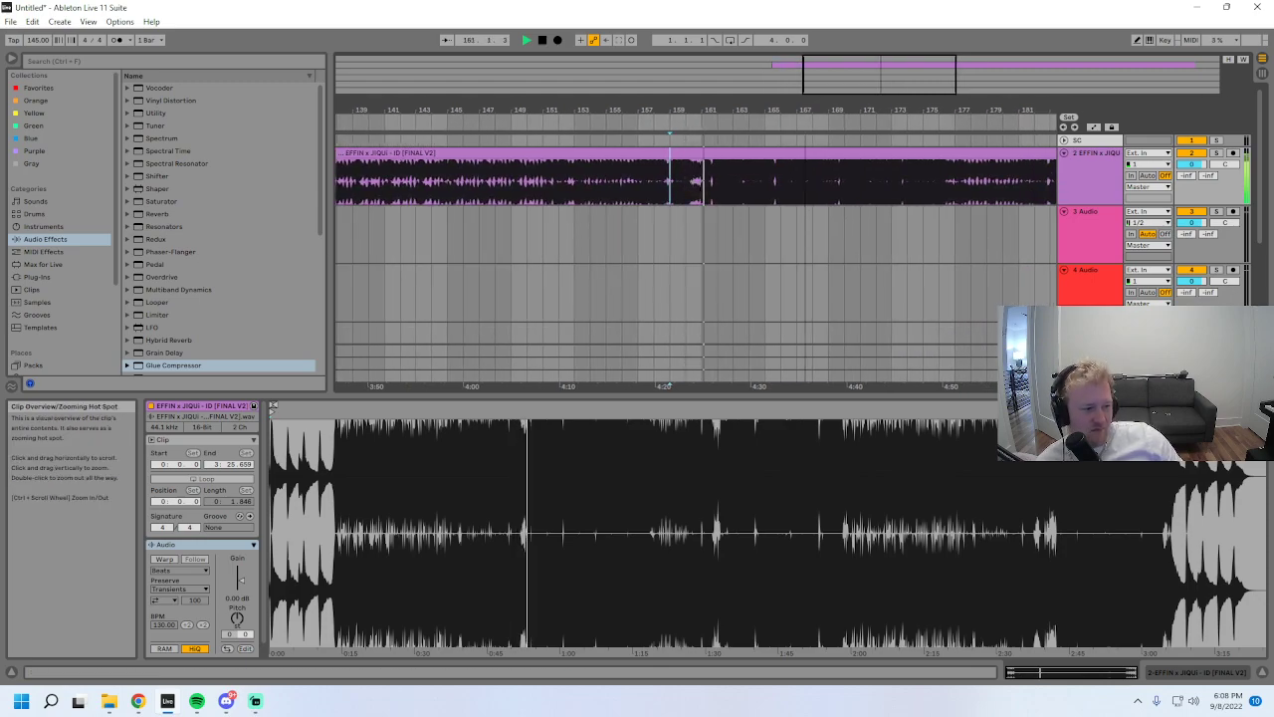
mouse_move(951, 111)
left_mouse_down()
mouse_move(964, 84)
mouse_move(951, 88)
left_mouse_up()
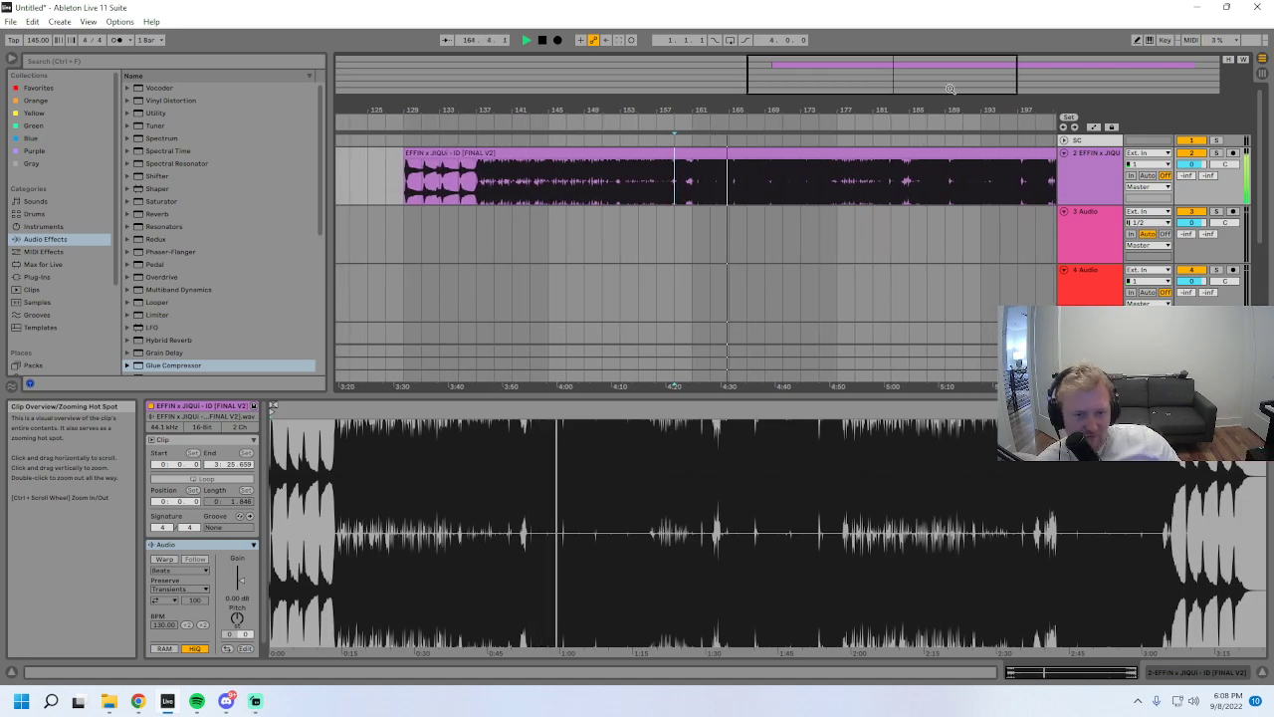
left_click_drag(859, 109, 858, 135)
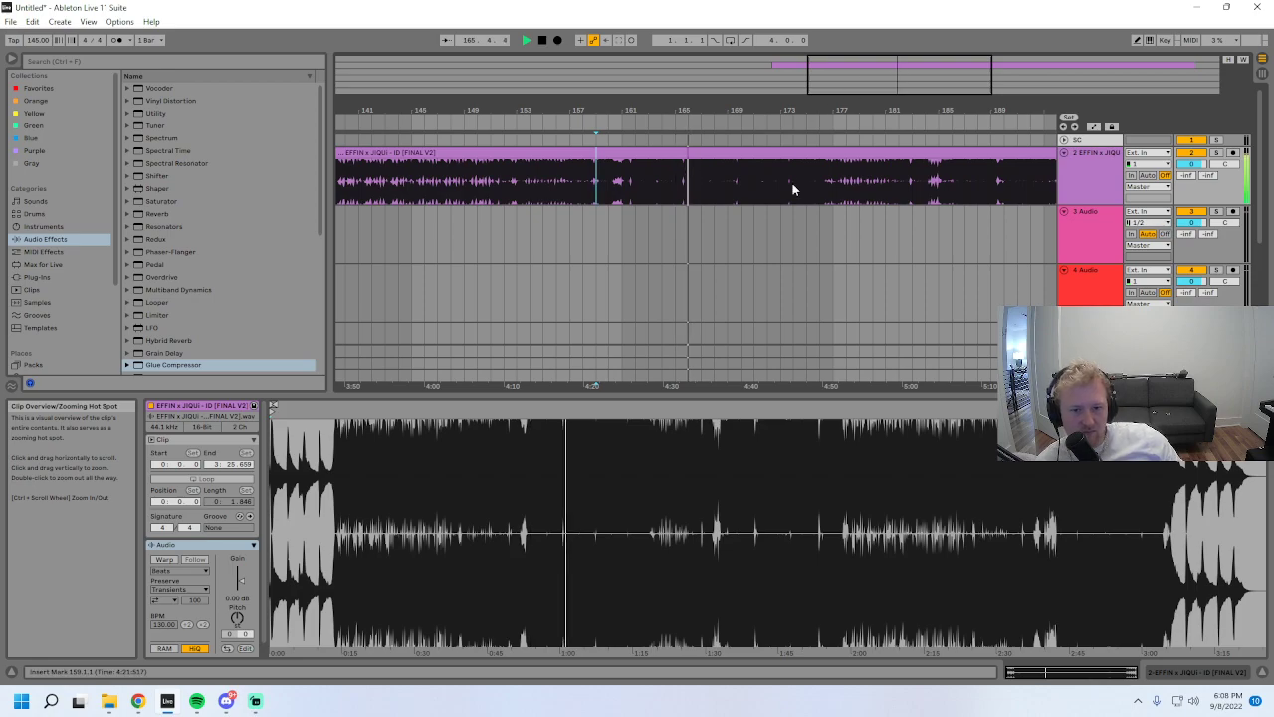
left_click(742, 136)
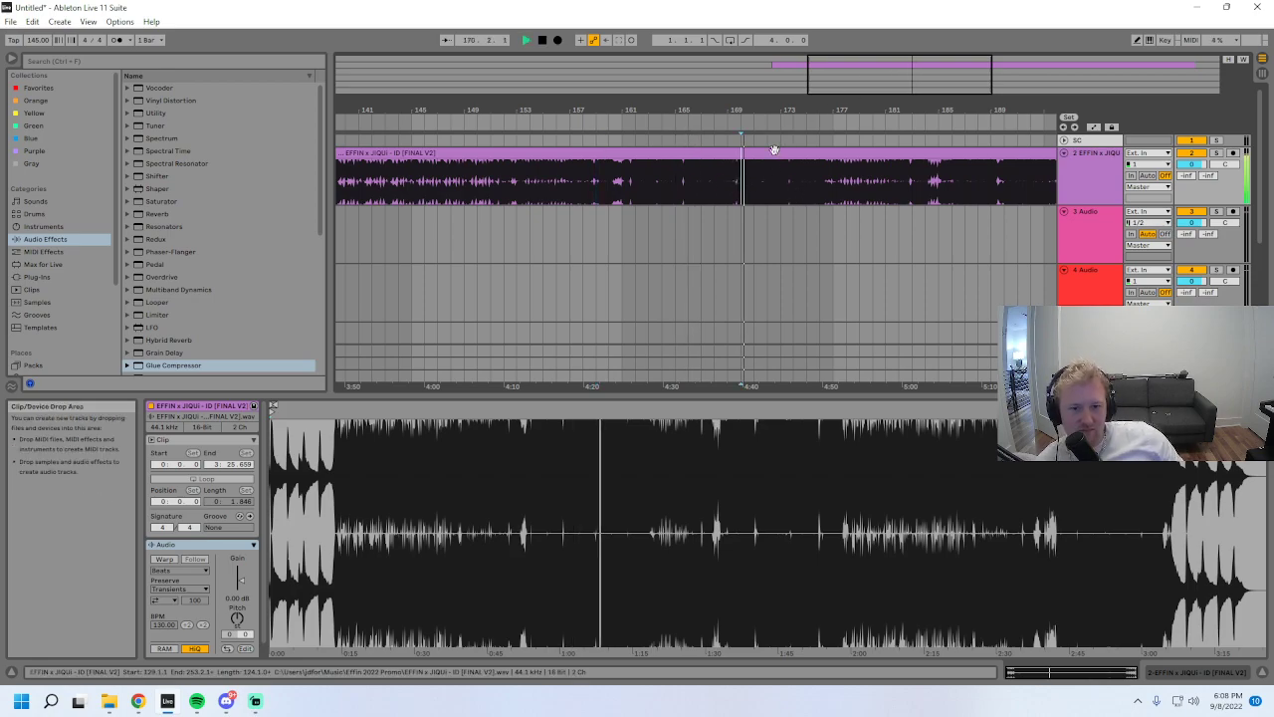
- Stop playback and delete the EFFIN x JIQUI - ID [FINAL V2] clip from track 2
left_click(775, 149)
key("space")
key("Delete")
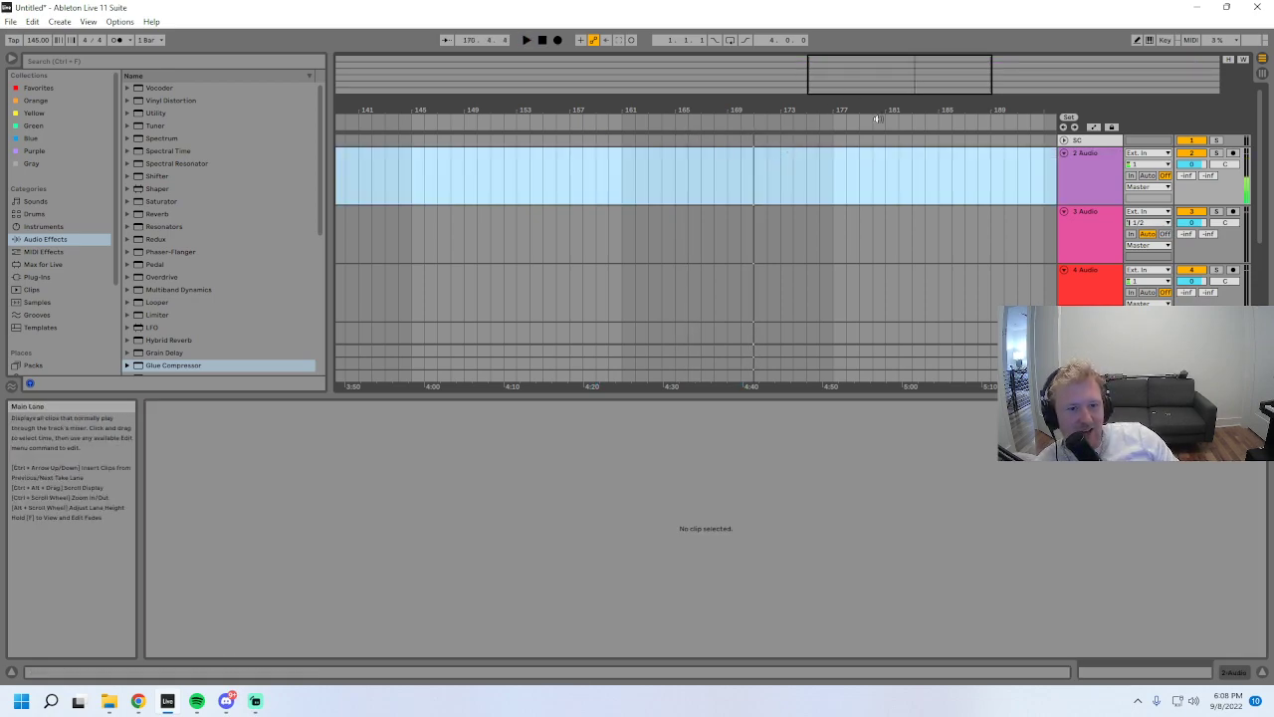
left_click_drag(853, 112, 853, 62)
- Bring back the Effin 2022 Promo folder window to choose another song
mouse_move(255, 701)
mouse_move(107, 705)
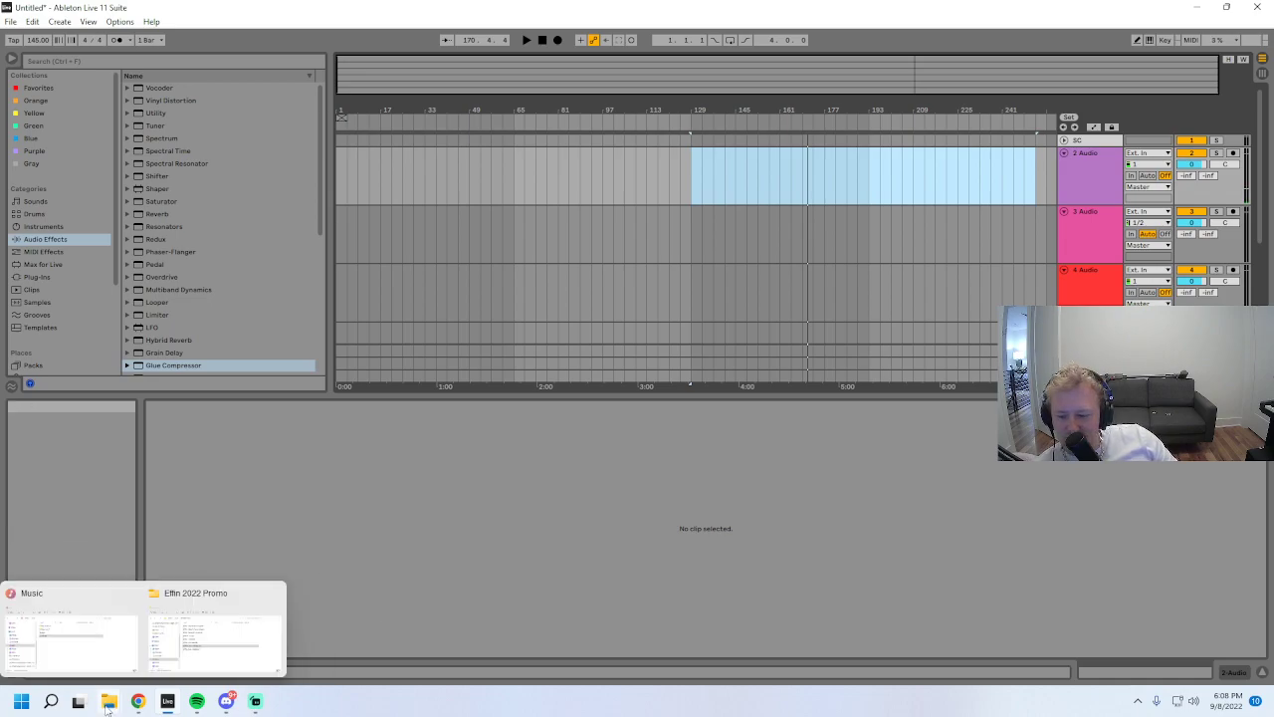
left_click(234, 641)
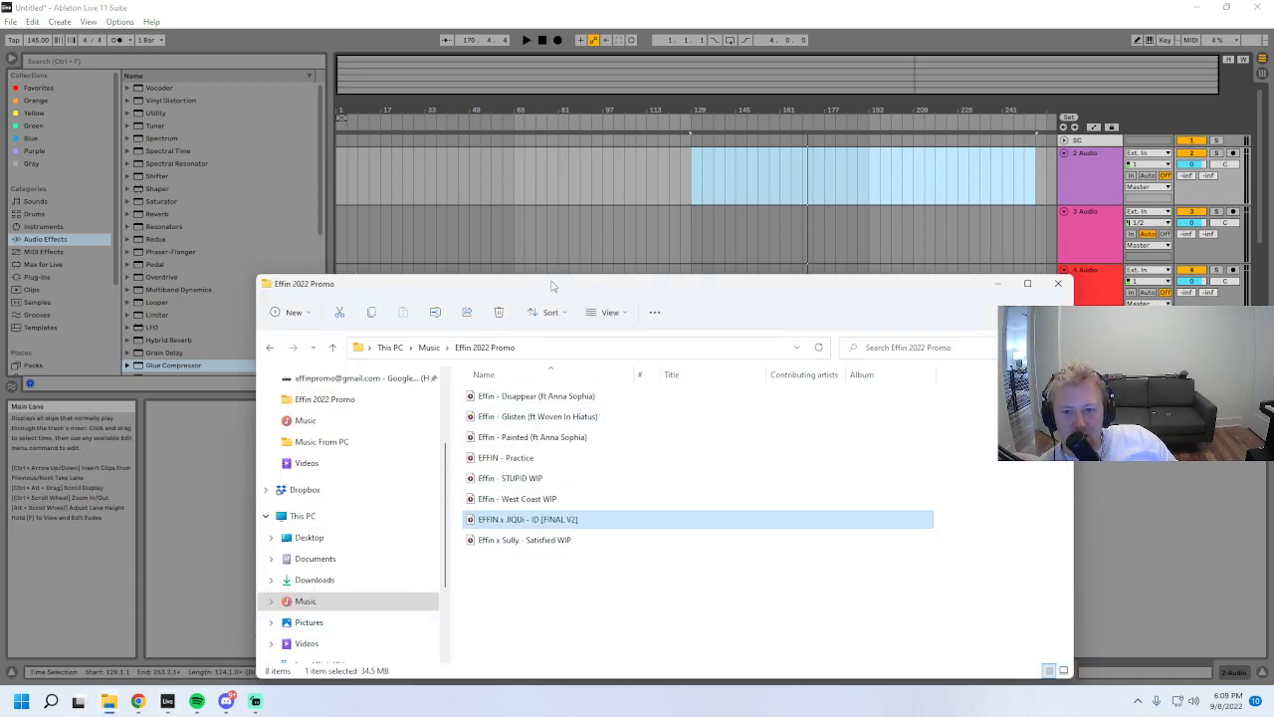
- Move the folder window up and open the Music From PC folder inside Music
left_click_drag(597, 283, 615, 136)
left_click(323, 454)
left_click(538, 273)
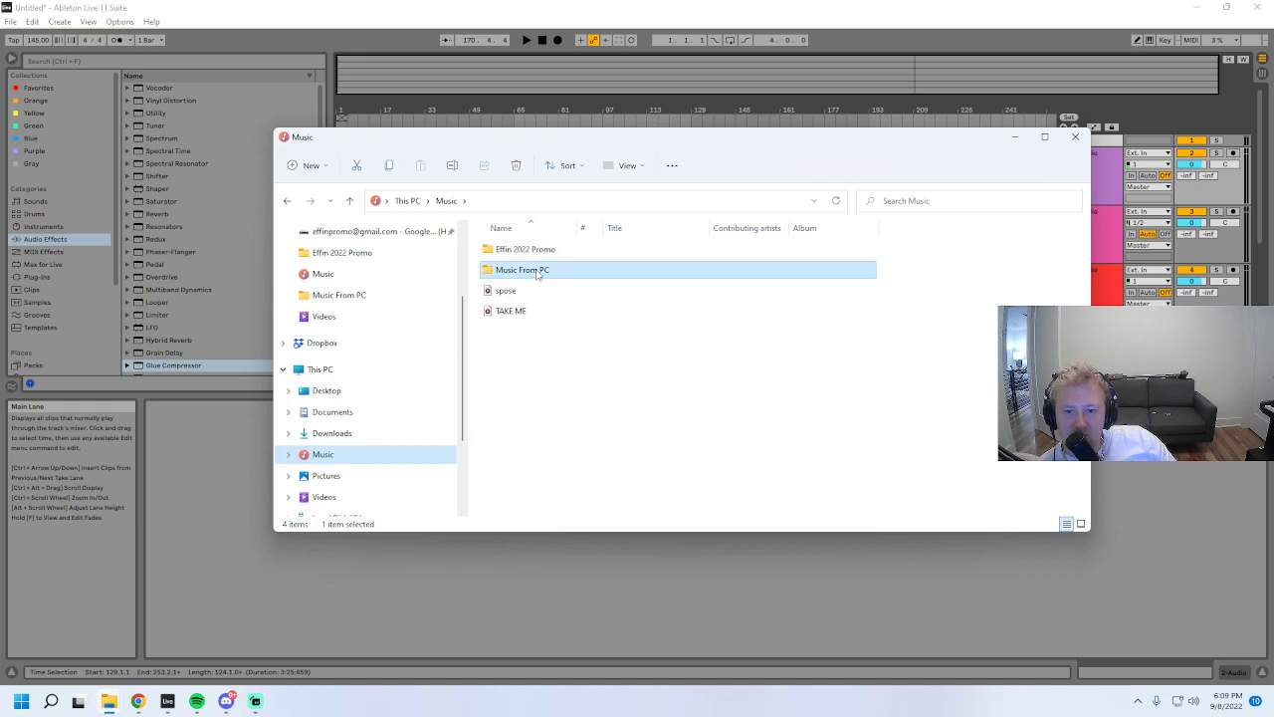
double_click(534, 276)
- Look through the songs in the Music From PC folder and select Castle w Linney
left_click(572, 349)
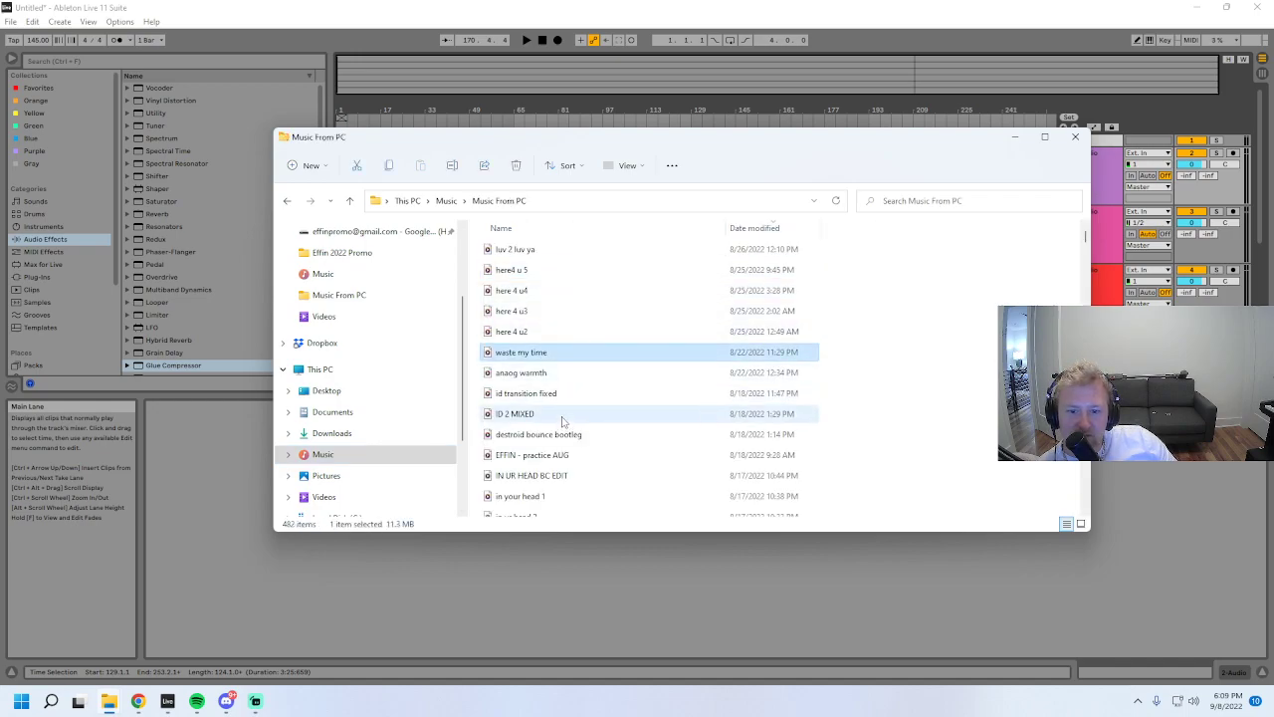
key("Down")
key("Down")
key("Down")
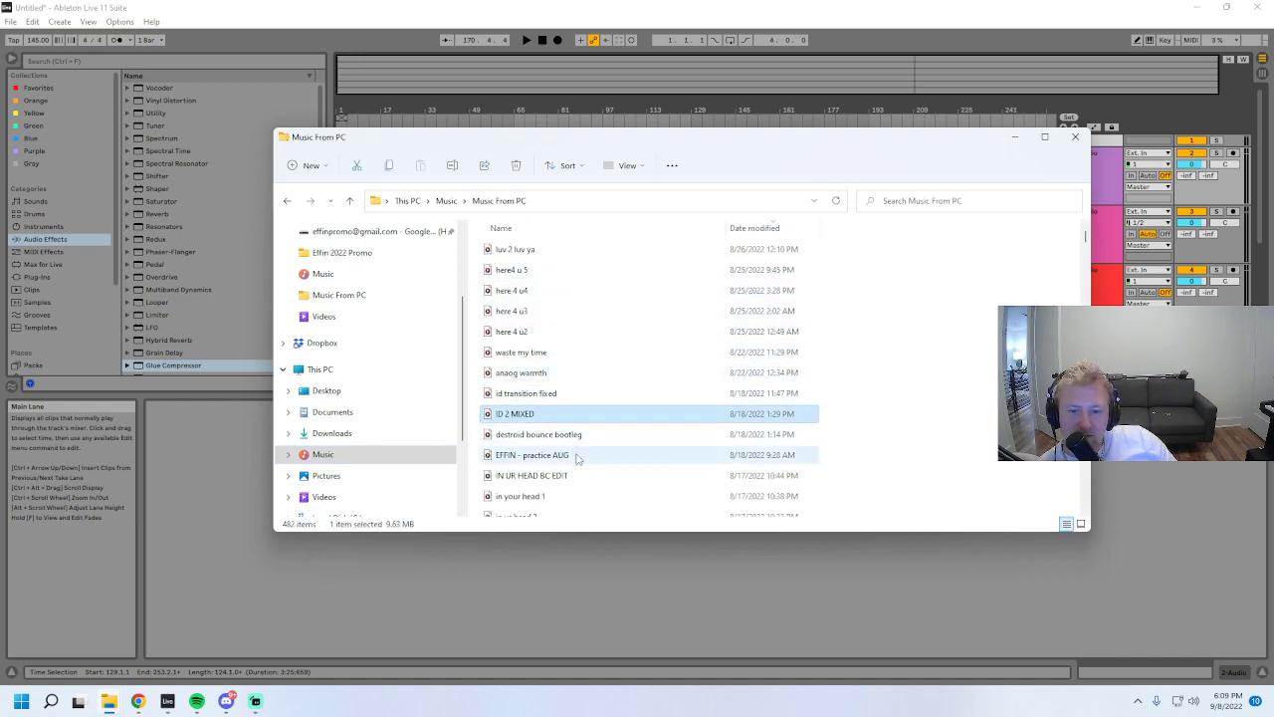
key("Down")
left_click(580, 475)
left_click(561, 373)
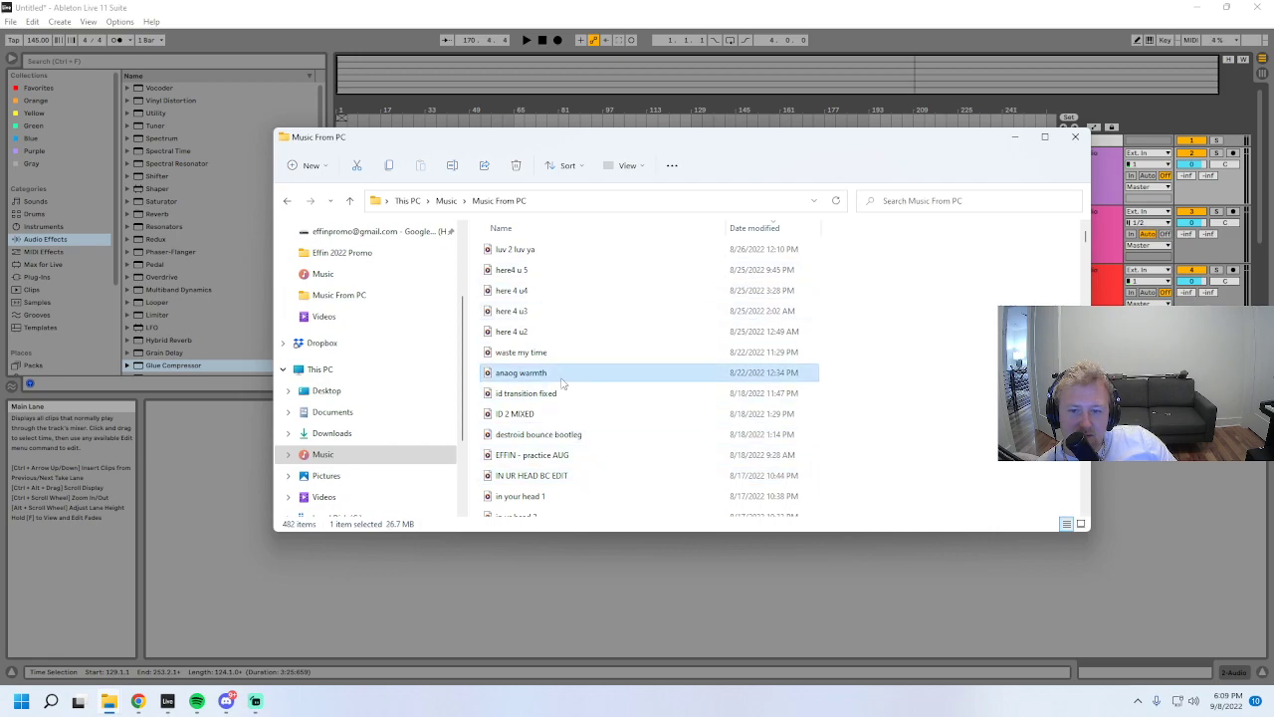
scroll(568, 398, "down", 2)
left_click(563, 365)
left_click(569, 425)
scroll(573, 444, "down", 1)
left_click(538, 384)
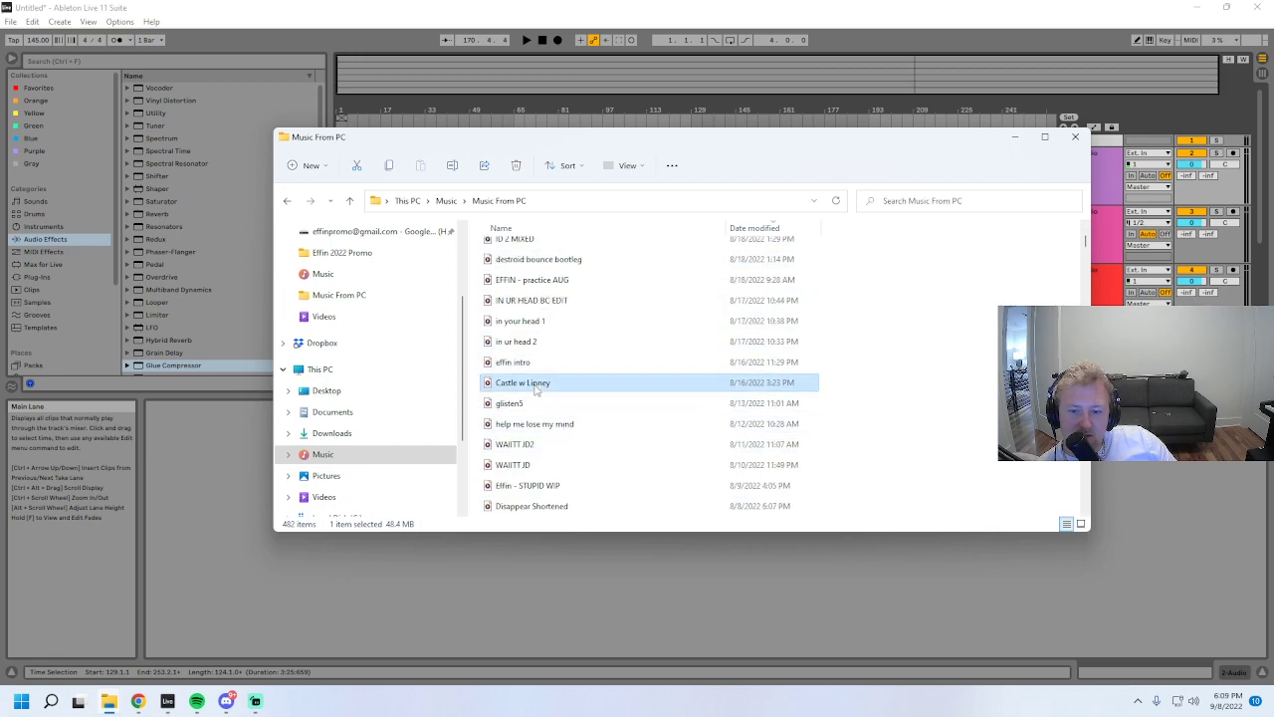
- Place Castle w Linney on audio track 2 in Ableton Live at bar 61 and turn off its warping
left_click_drag(637, 159, 637, 317)
left_click_drag(569, 207, 508, 180)
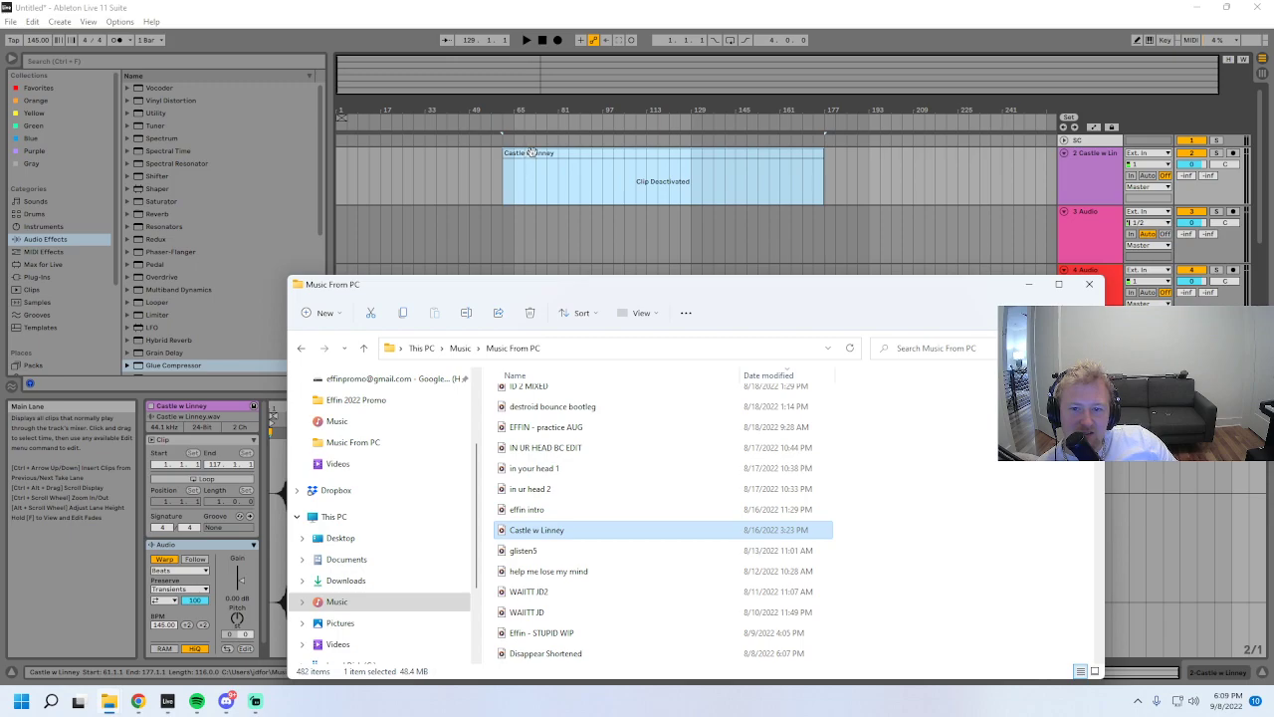
left_click(164, 559)
- Play Castle w Linney from about bar 95 through the drop to past bar 116
left_click_drag(735, 82, 755, 124)
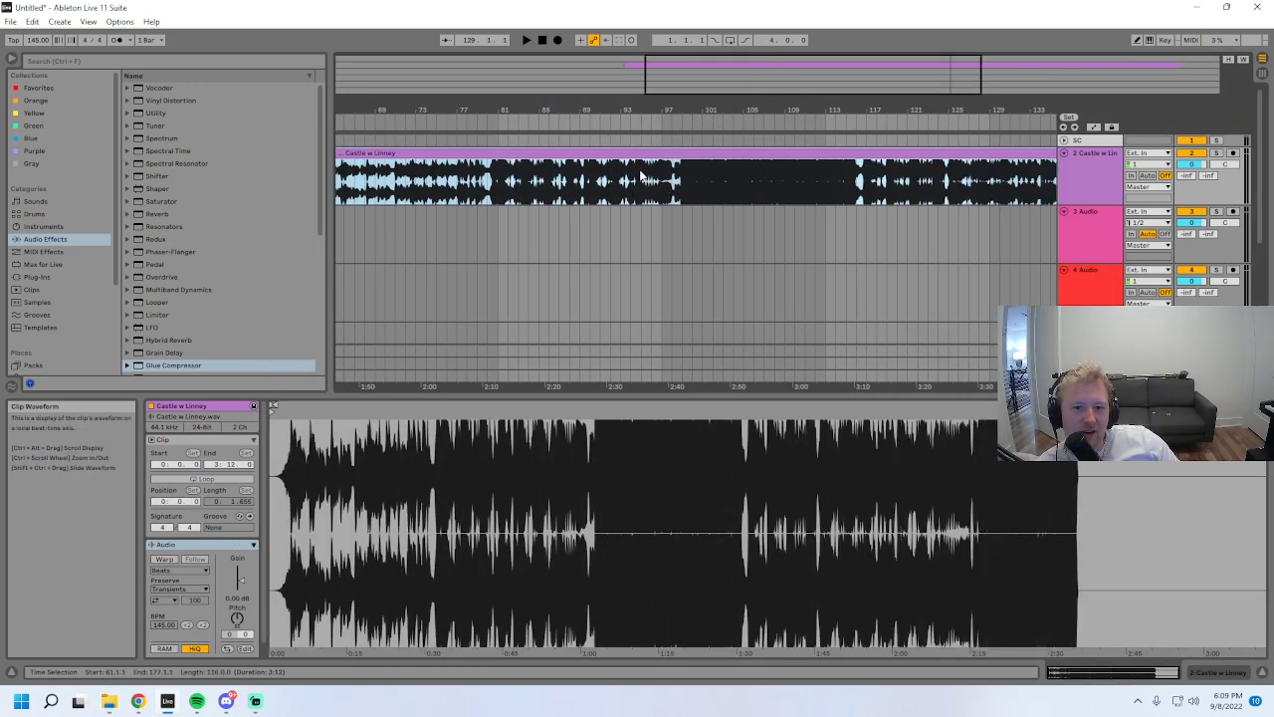
key("space")
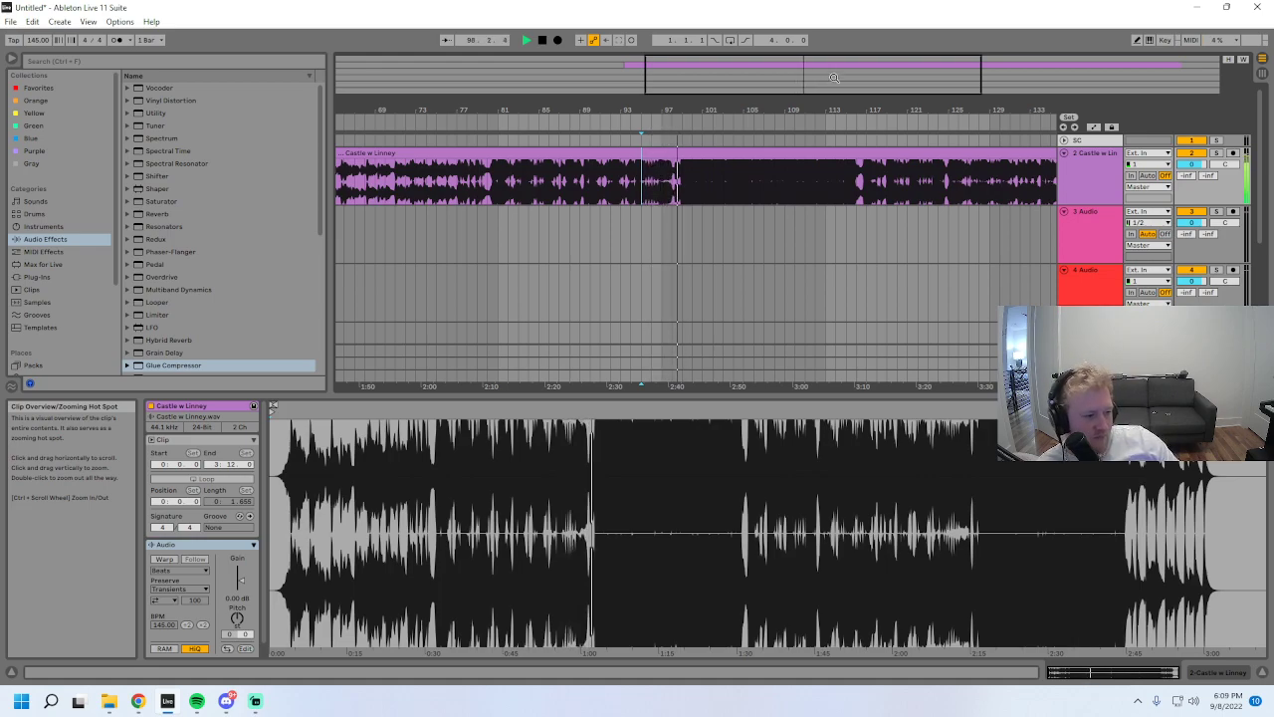
left_click_drag(863, 86, 868, 120)
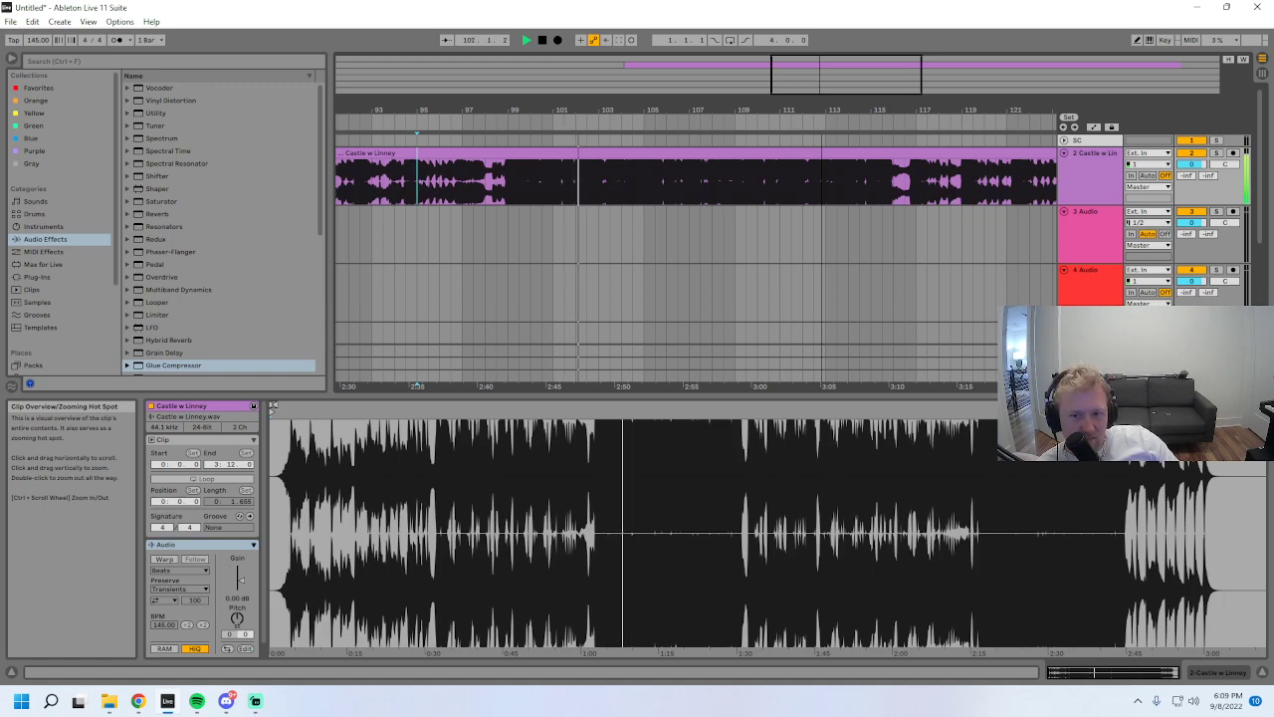
left_click_drag(865, 109, 872, 119)
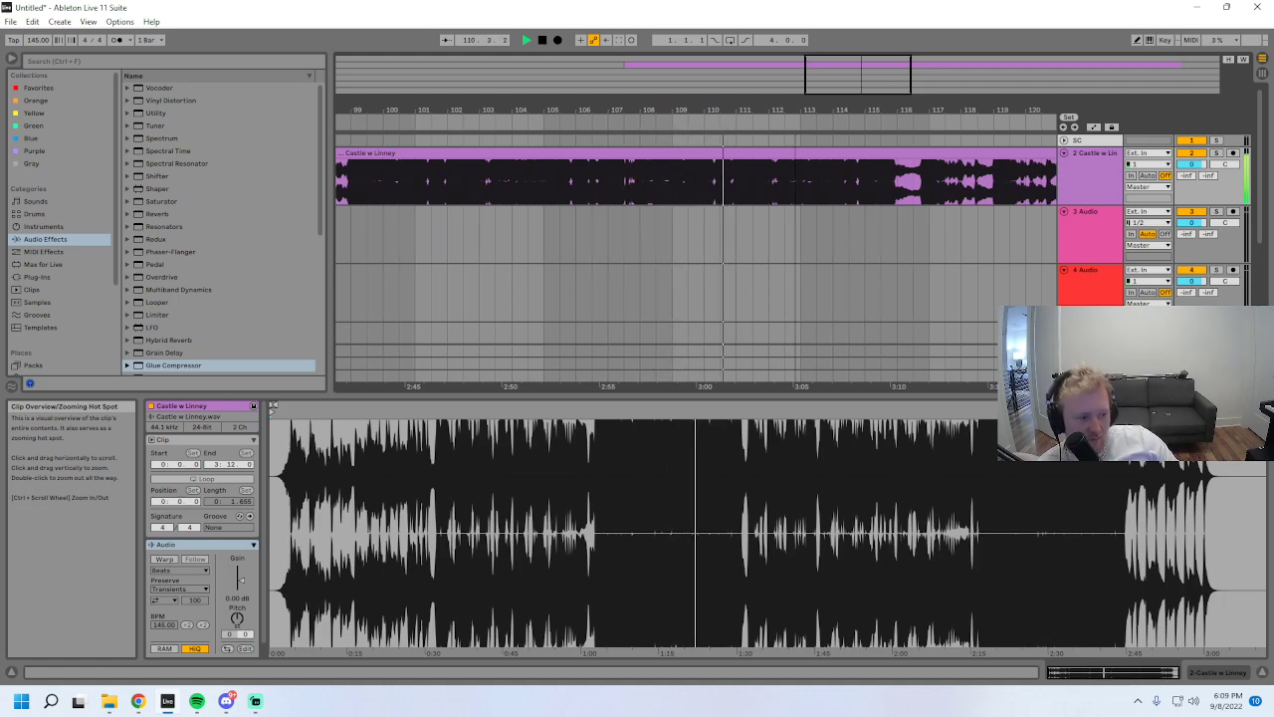
left_click_drag(787, 109, 733, 68)
left_click(743, 149)
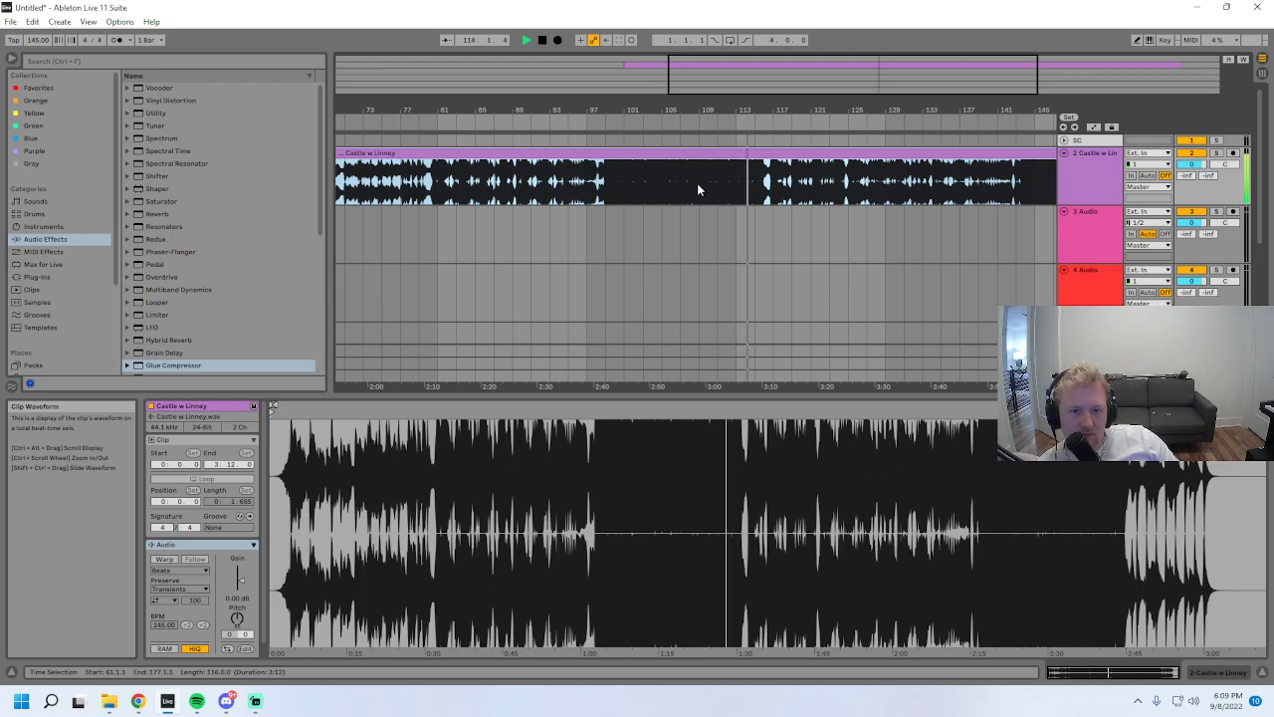
key("plus")
key("plus")
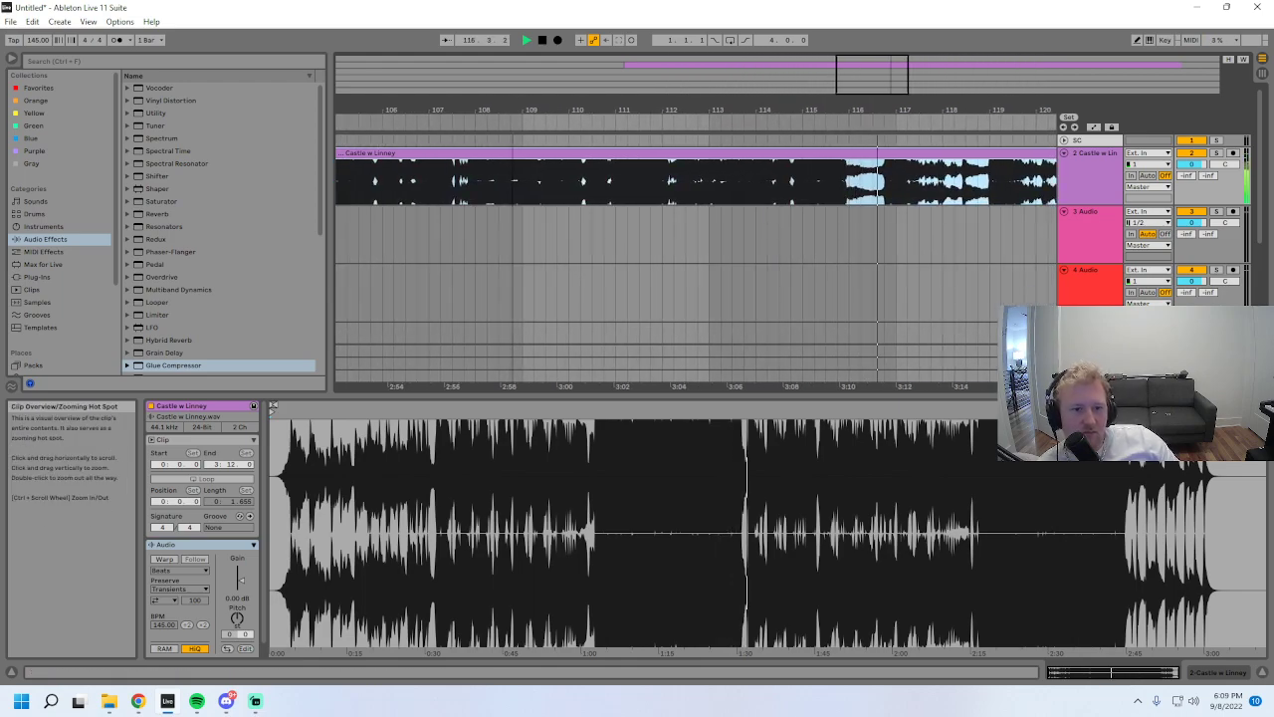
- Stop playback and delete the Castle w Linney clip from track 2
key("minus")
key("minus")
key("minus")
key("minus")
key("minus")
left_click(727, 179)
left_click(582, 182)
left_click(637, 179)
key("space")
left_click(801, 153)
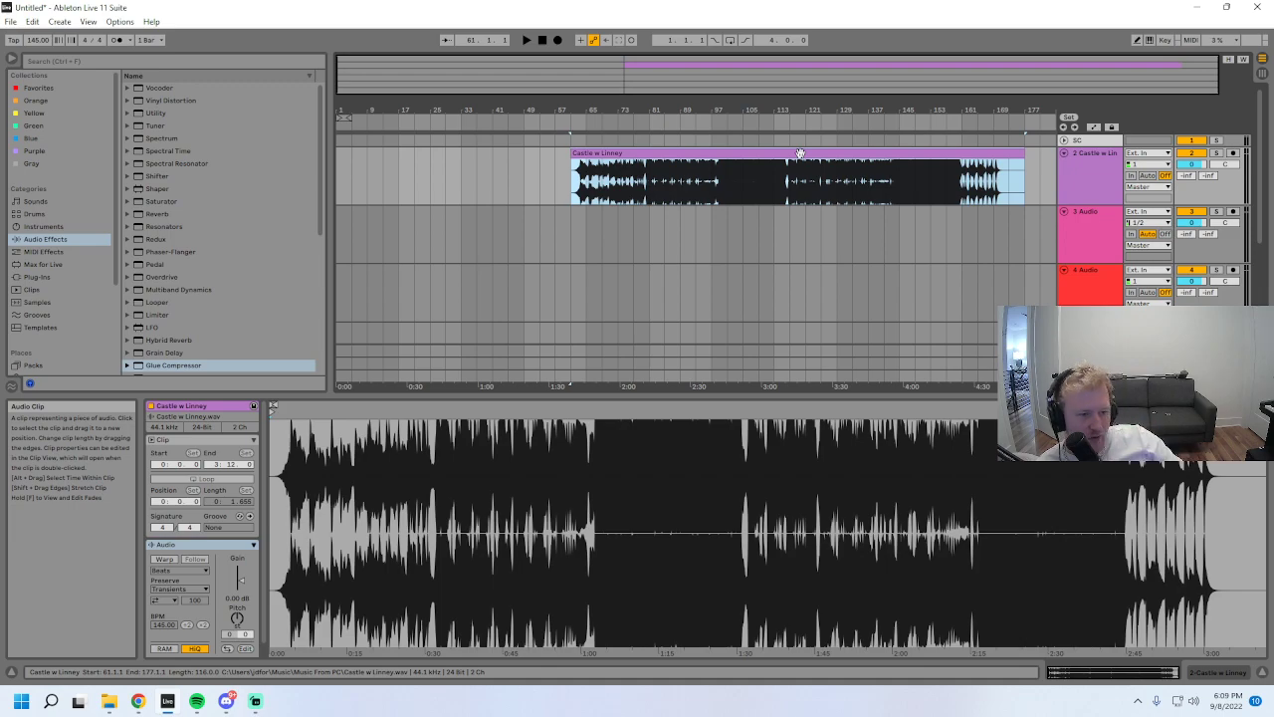
key("Delete")
- Bring back the Music From PC folder window, look over the newest songs, and close the window
mouse_move(109, 701)
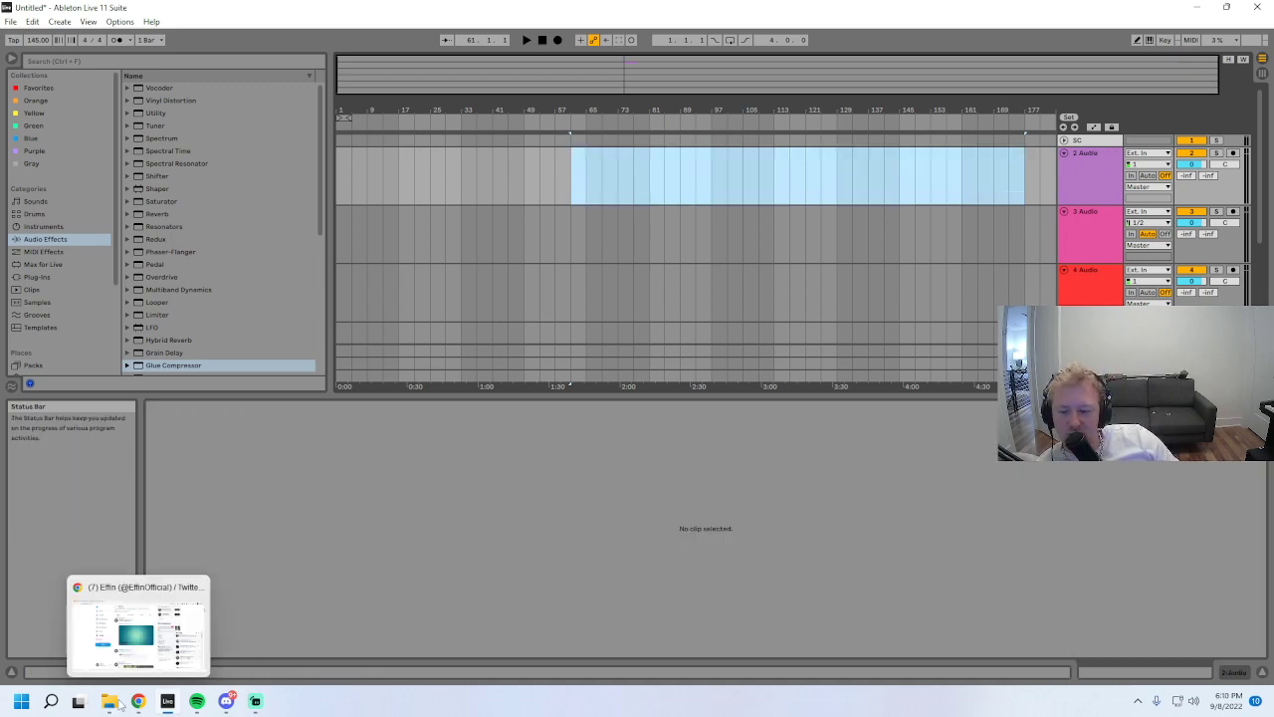
left_click(209, 632)
scroll(606, 528, "up", 3)
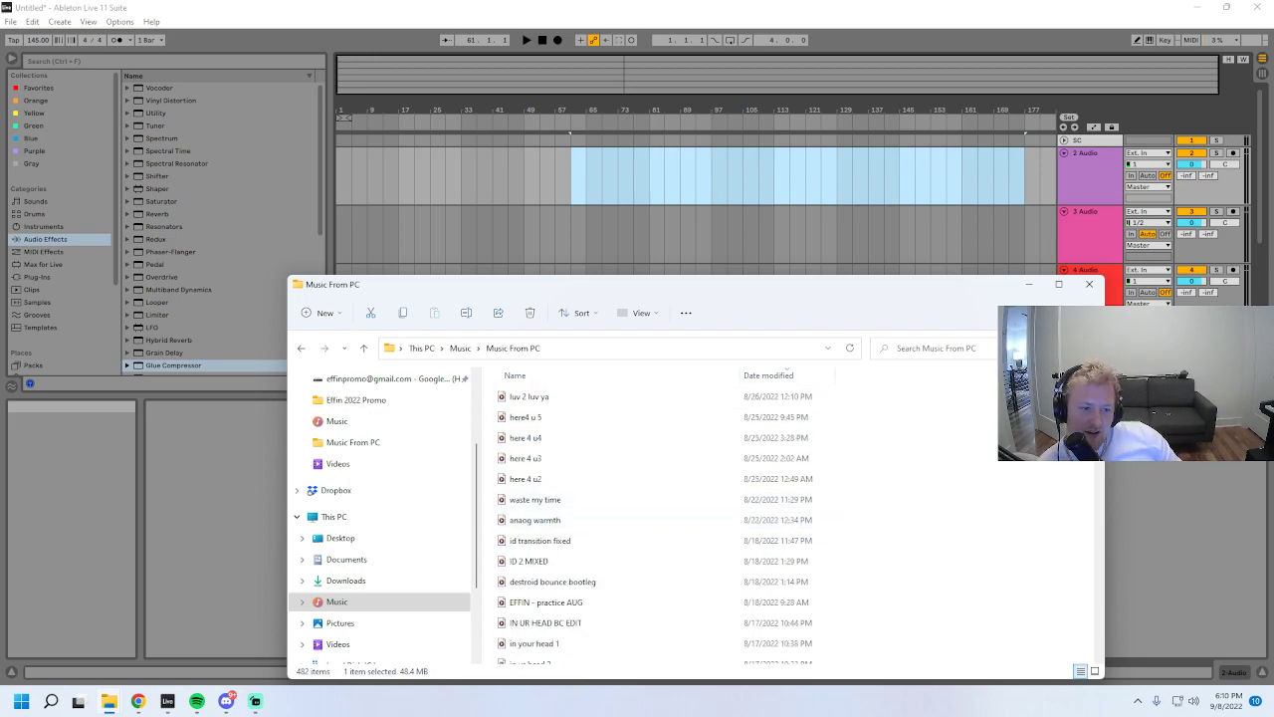
left_click(1090, 283)
- Switch to Spotify to look over the Effin artist page, and bring up Discord's online friends list
left_click(197, 701)
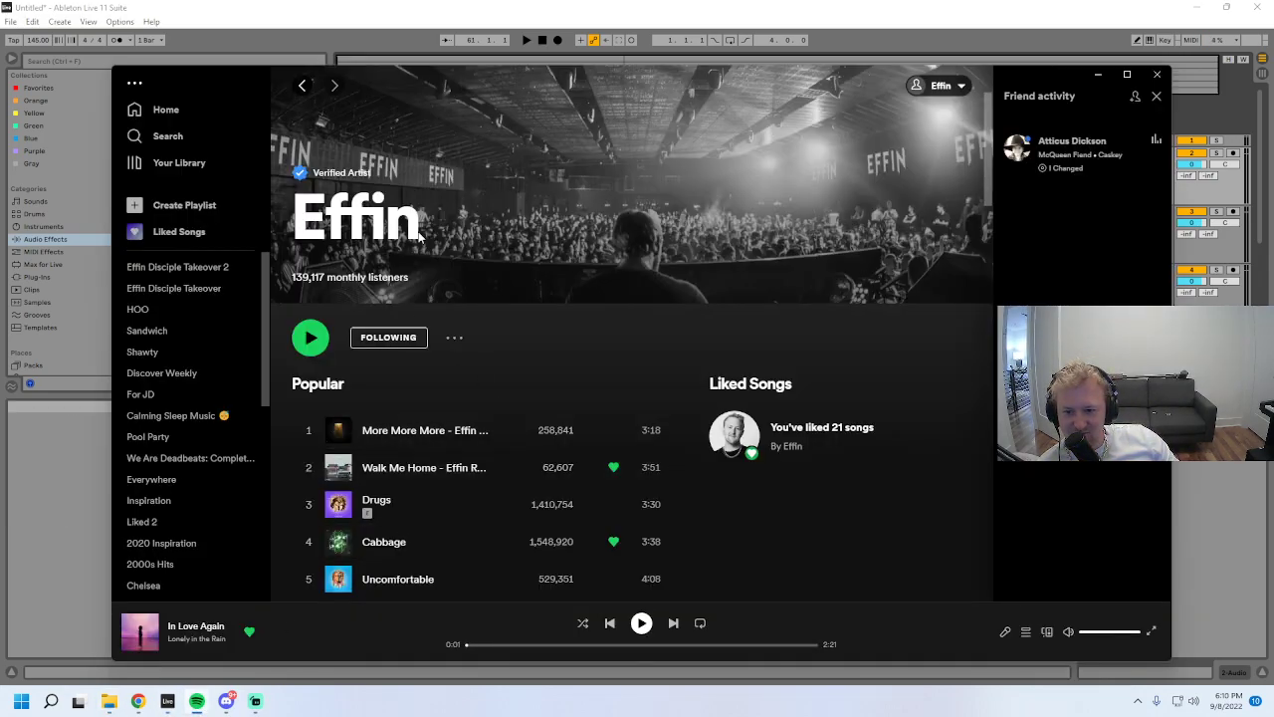
scroll(517, 491, "down", 5)
scroll(508, 491, "down", 1)
left_click(226, 701)
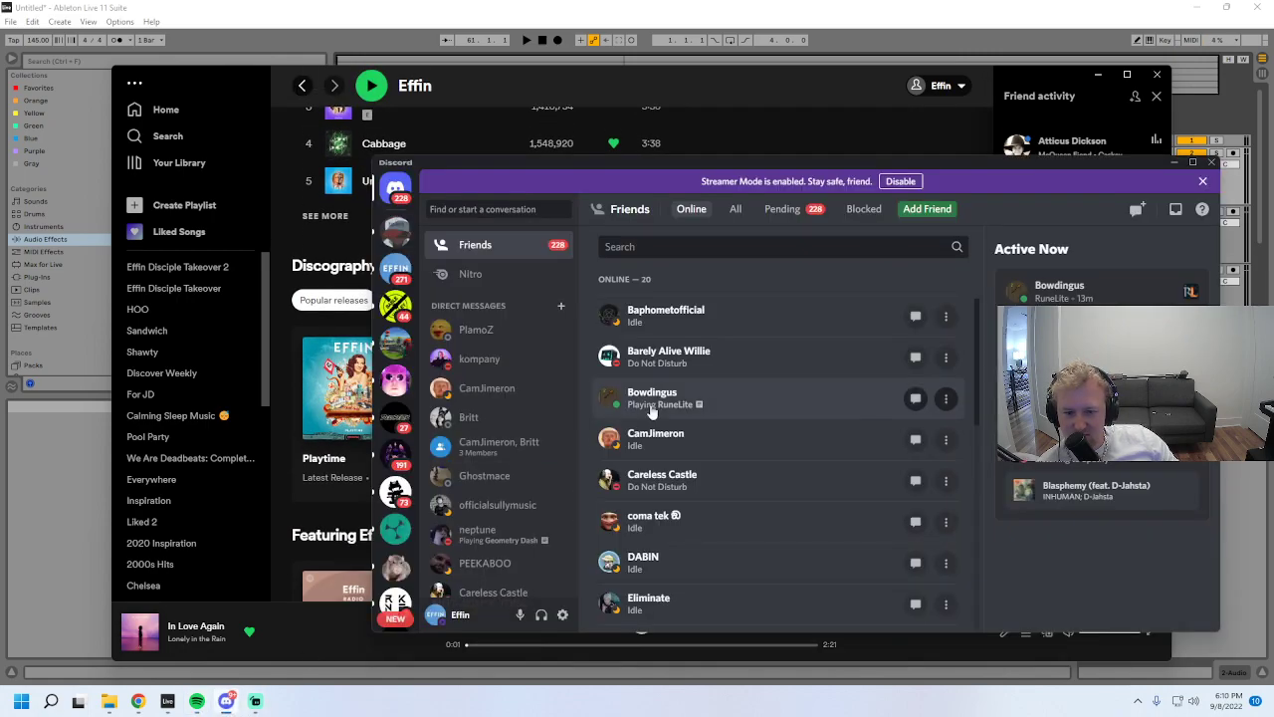
- Switch to Chrome and look over the Effin Twitter profile and the SoundCloud page of Effin - Playtime
left_click(138, 701)
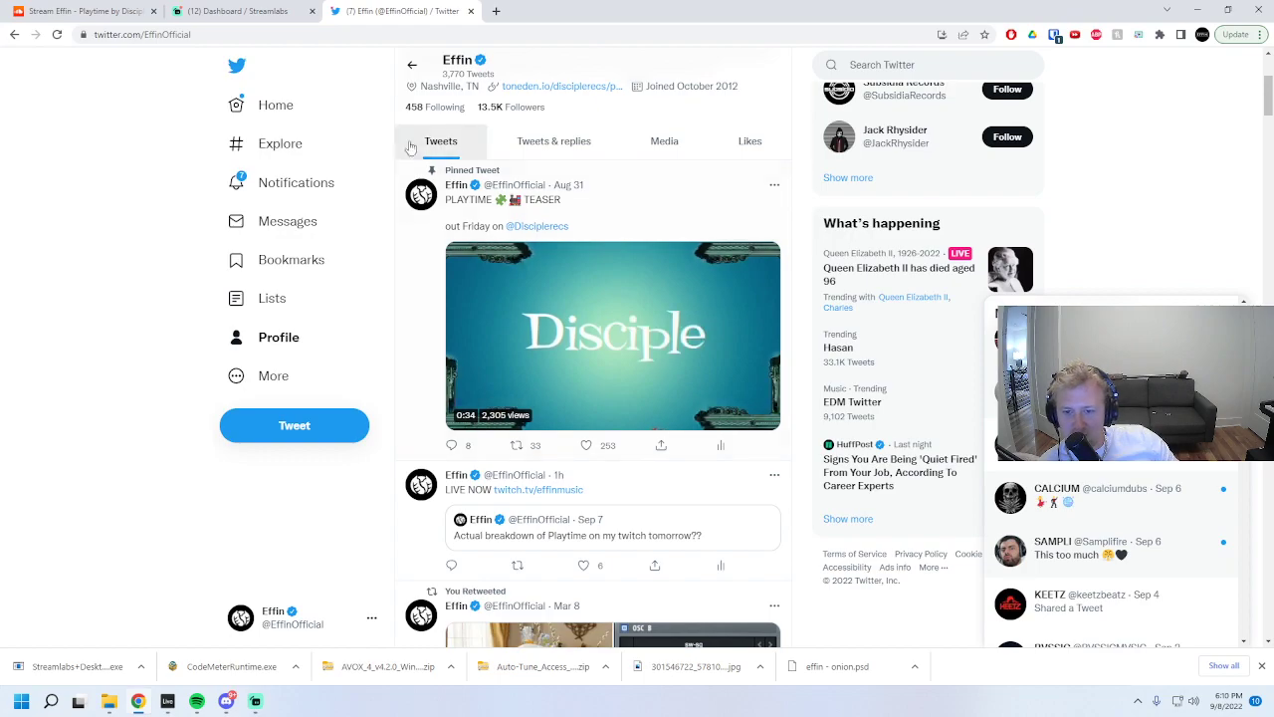
scroll(553, 329, "up", 1)
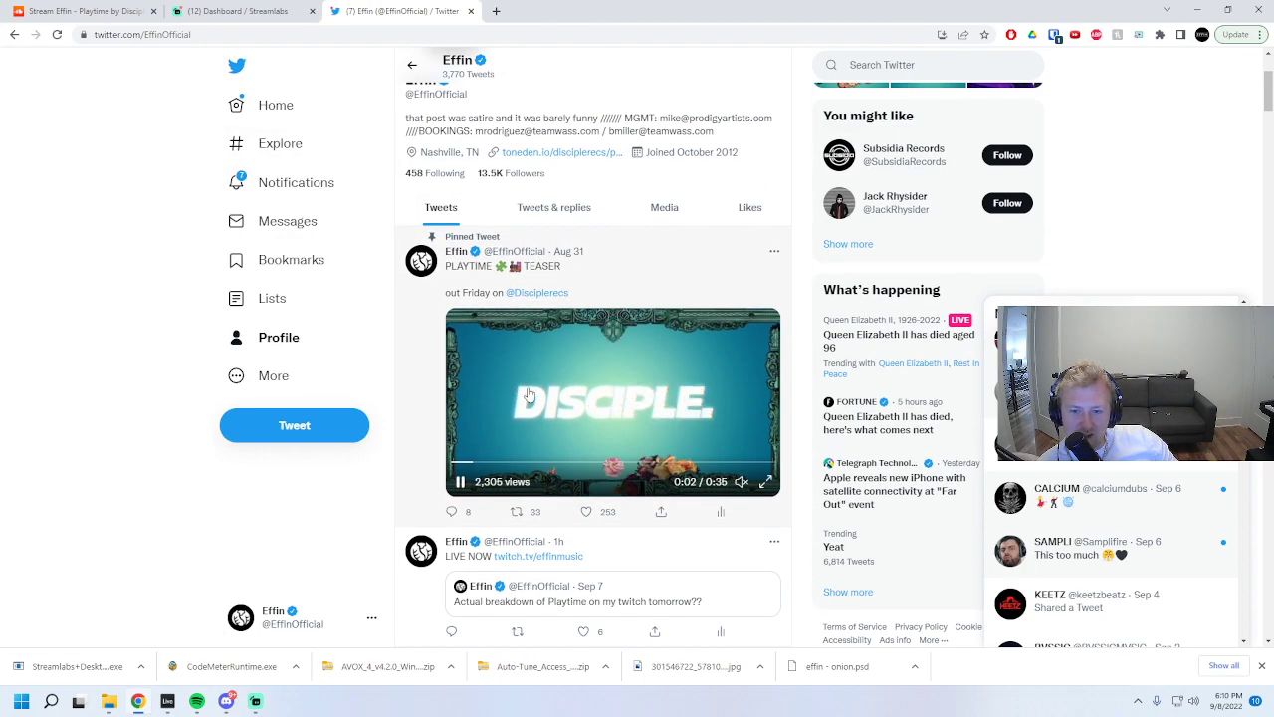
scroll(578, 397, "up", 1)
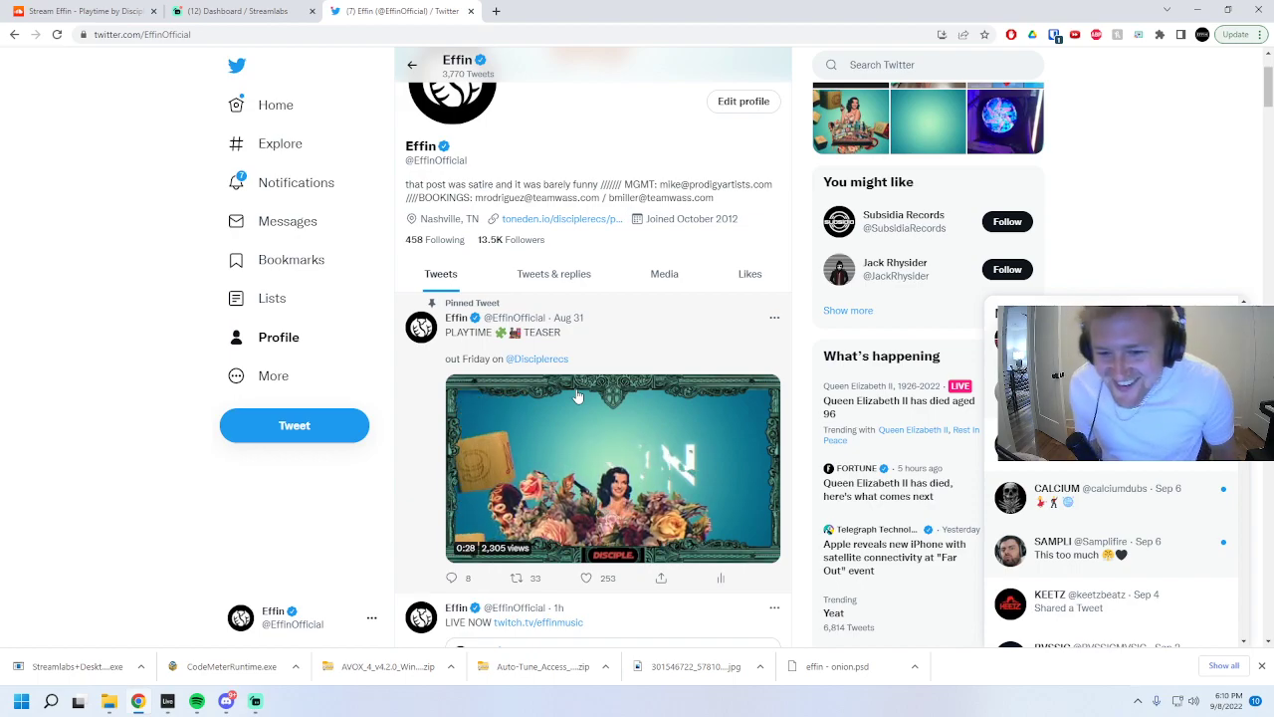
left_click(95, 11)
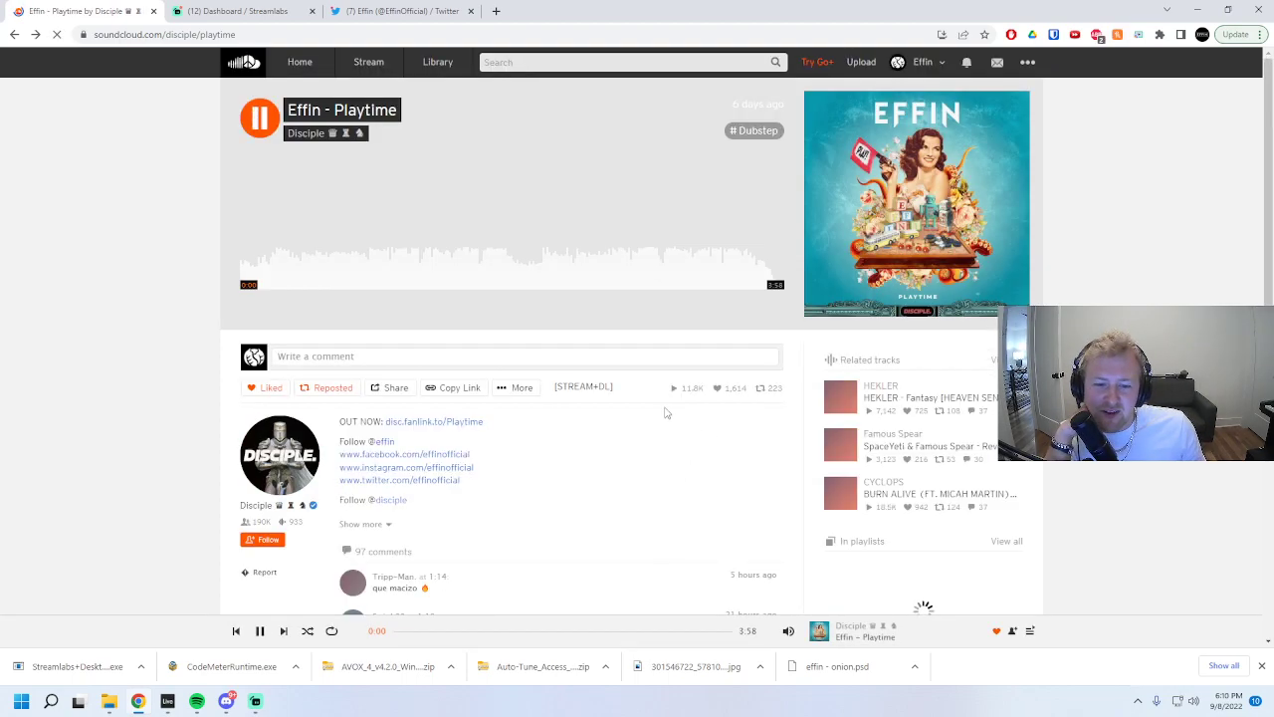
scroll(657, 438, "down", 1)
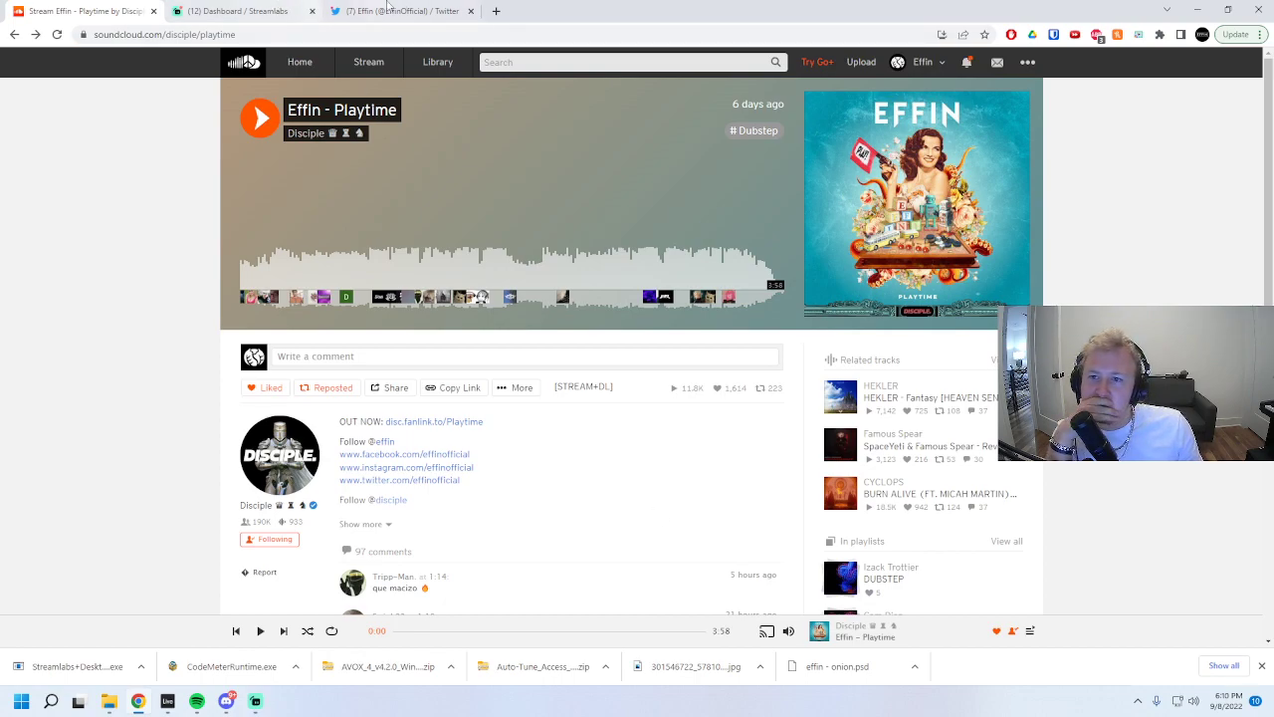
- Check the recent events on the Streamlabs dashboard and read the stream chat in Streamlabs Desktop
left_click(277, 10)
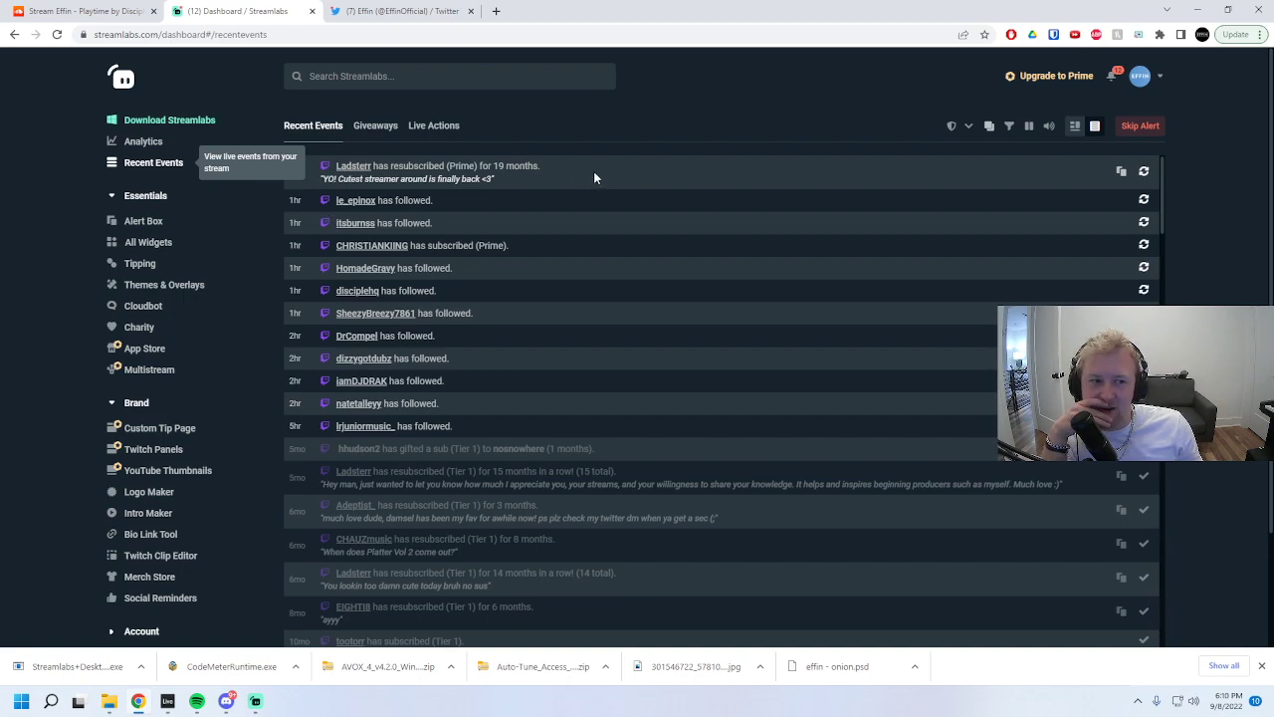
left_click(255, 701)
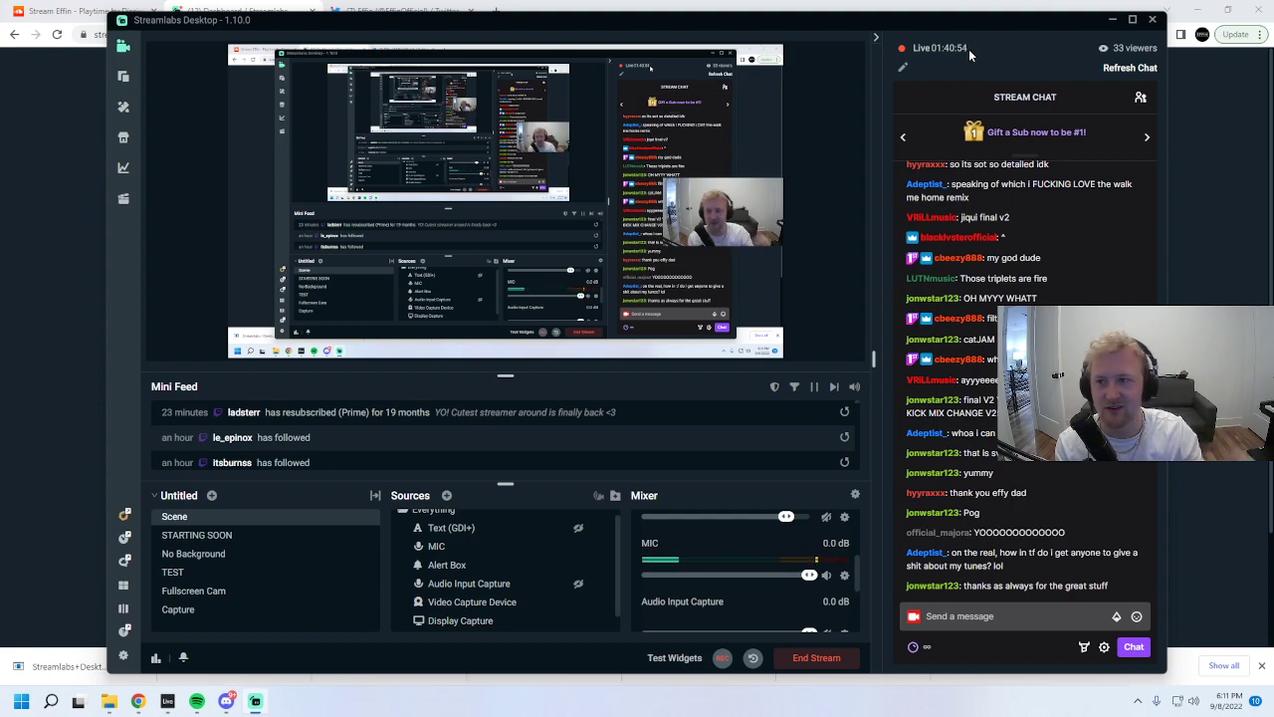
key("alt+Tab")
- Open the account's Following list on SoundCloud and look through the followed artists
left_click(937, 62)
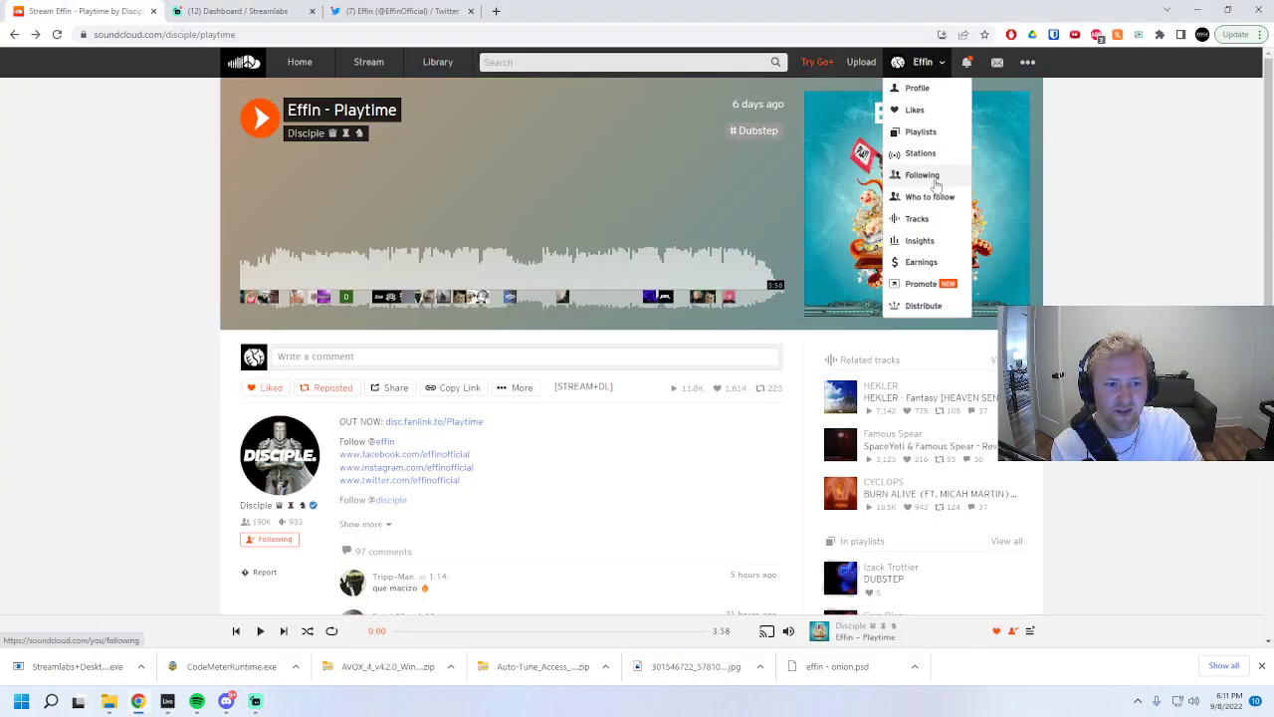
left_click(922, 175)
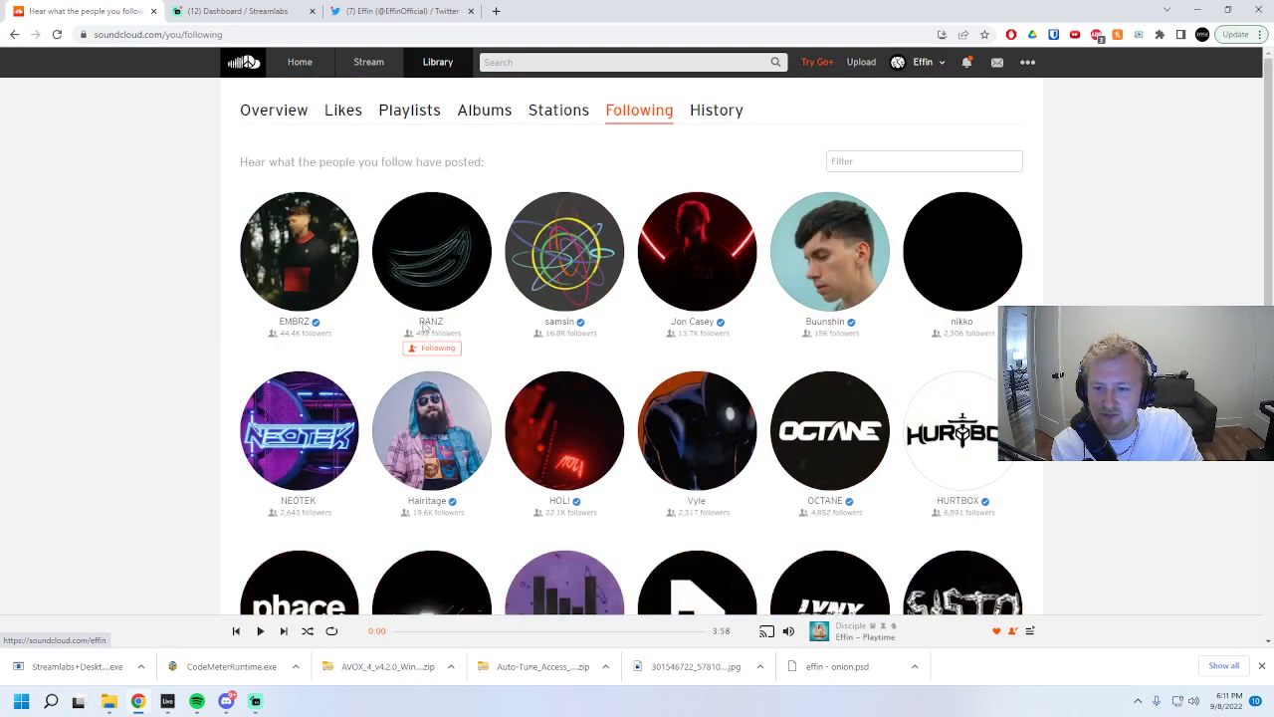
scroll(217, 293, "down", 1)
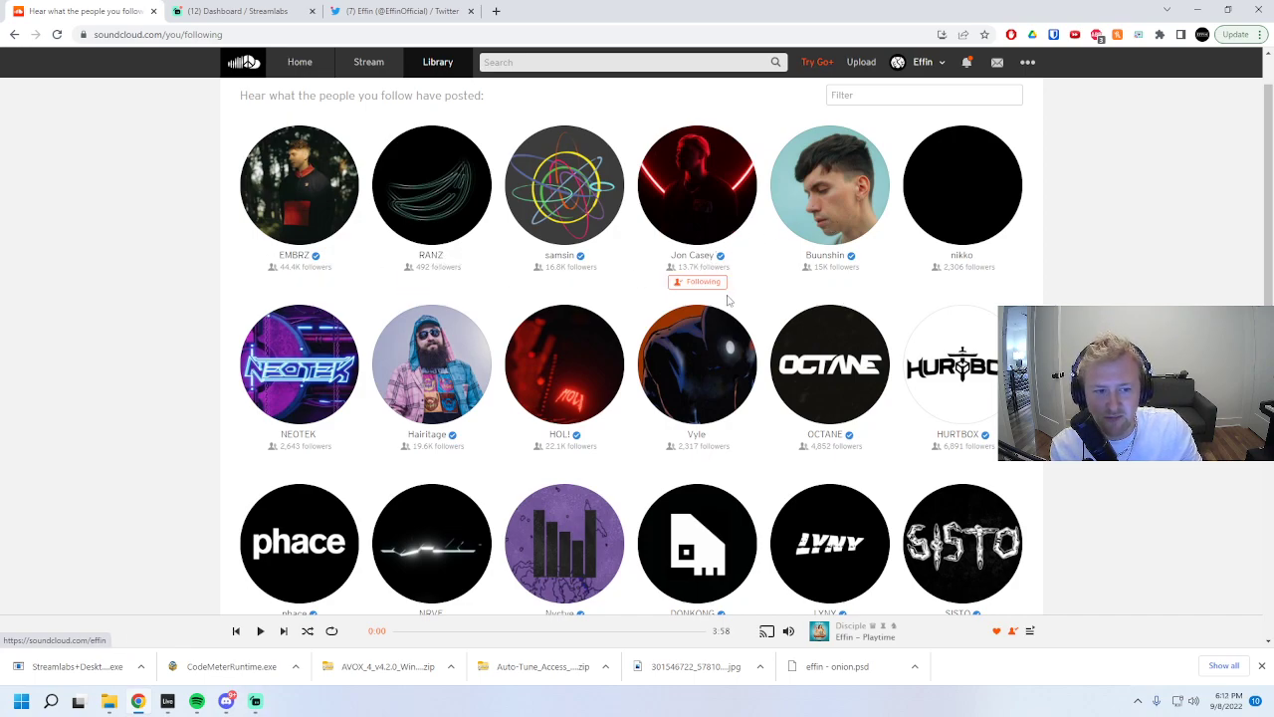
scroll(816, 289, "down", 1)
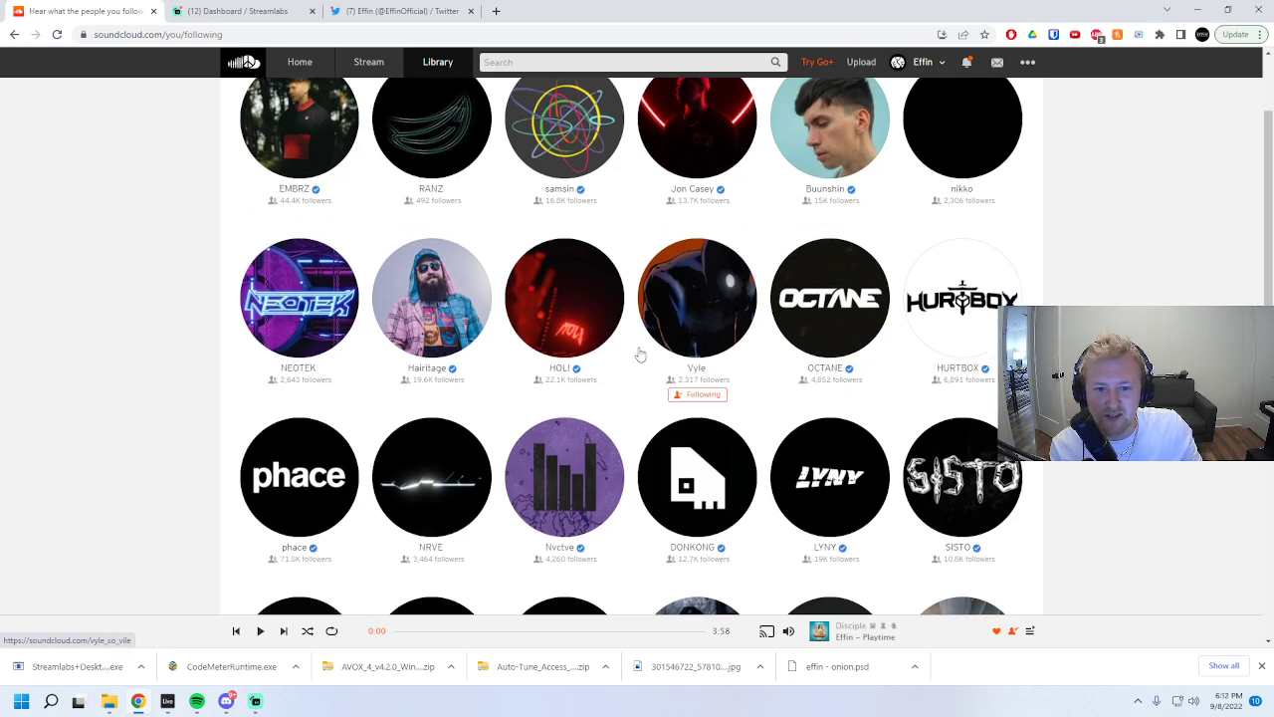
scroll(448, 365, "down", 2)
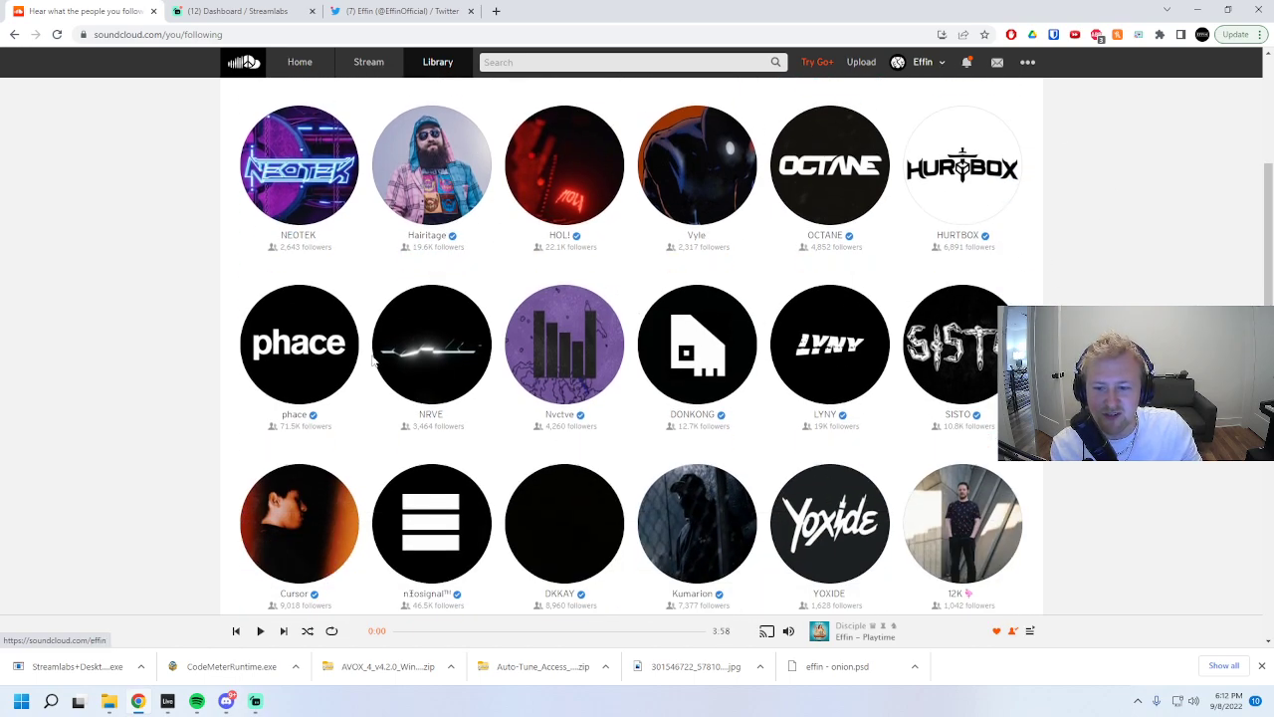
scroll(662, 354, "down", 1)
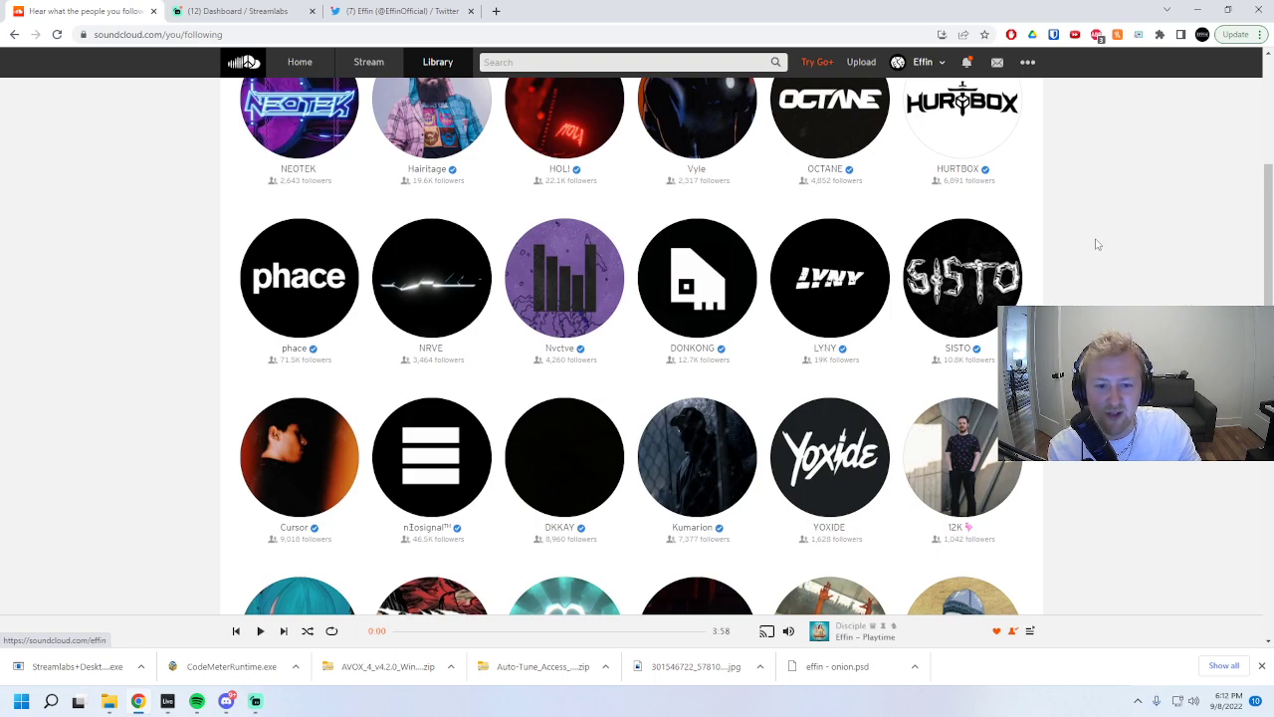
scroll(703, 368, "down", 2)
scroll(431, 338, "down", 2)
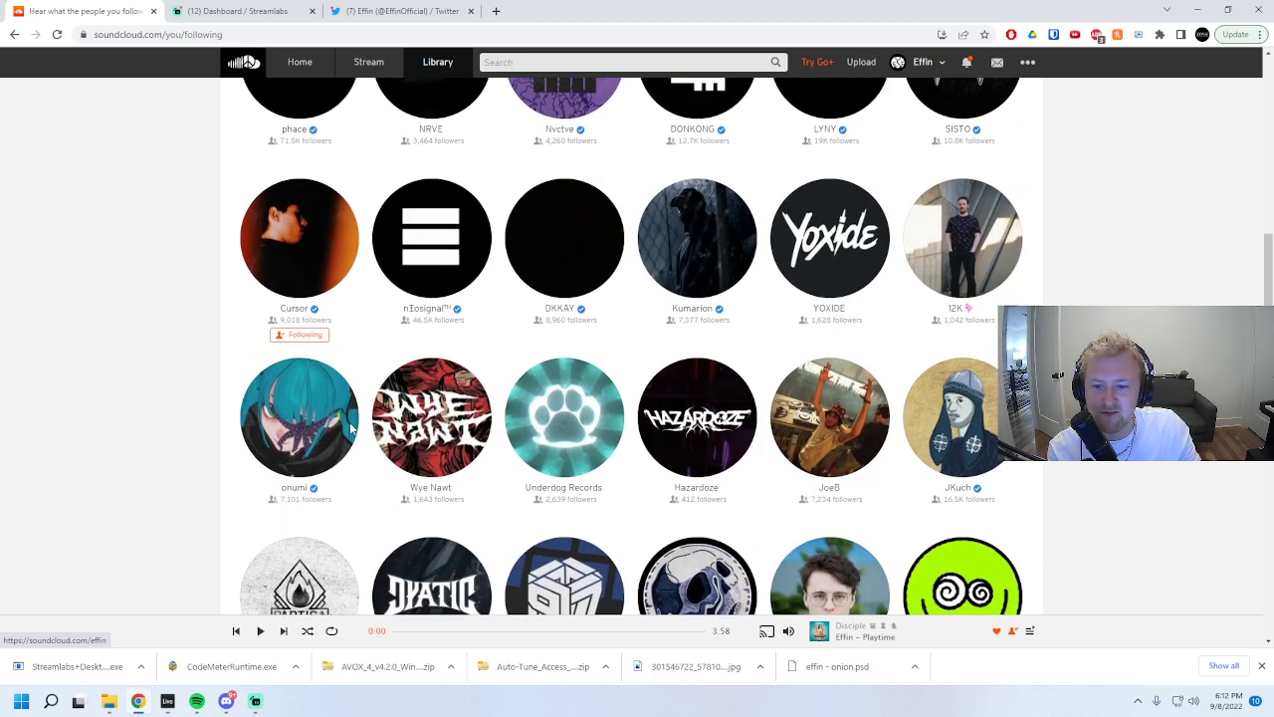
scroll(661, 347, "down", 1)
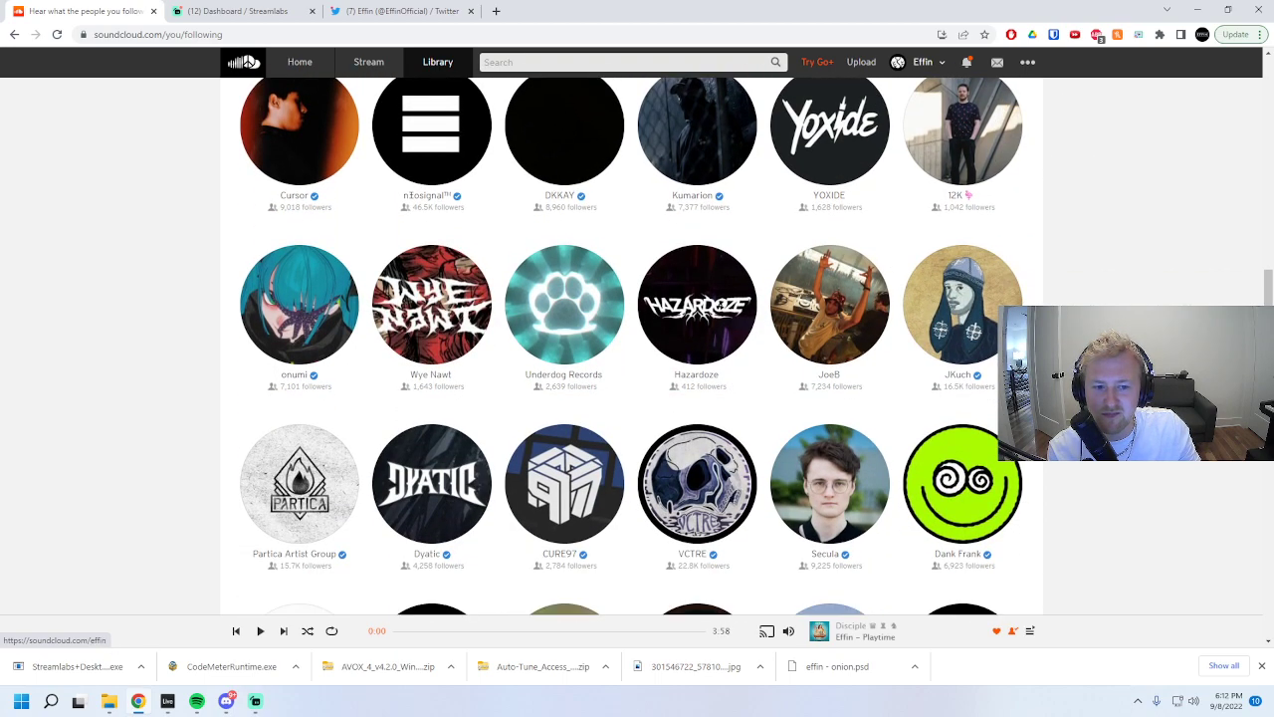
scroll(399, 219, "down", 1)
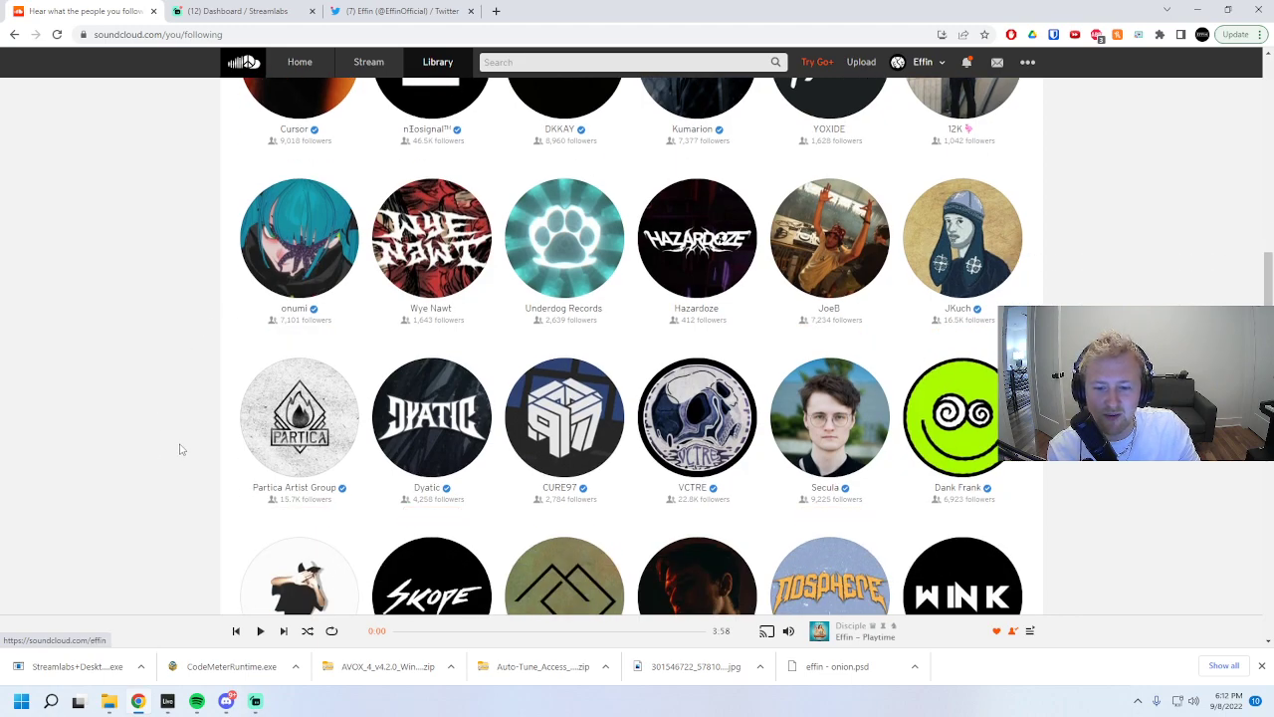
scroll(170, 435, "down", 2)
scroll(188, 484, "up", 5)
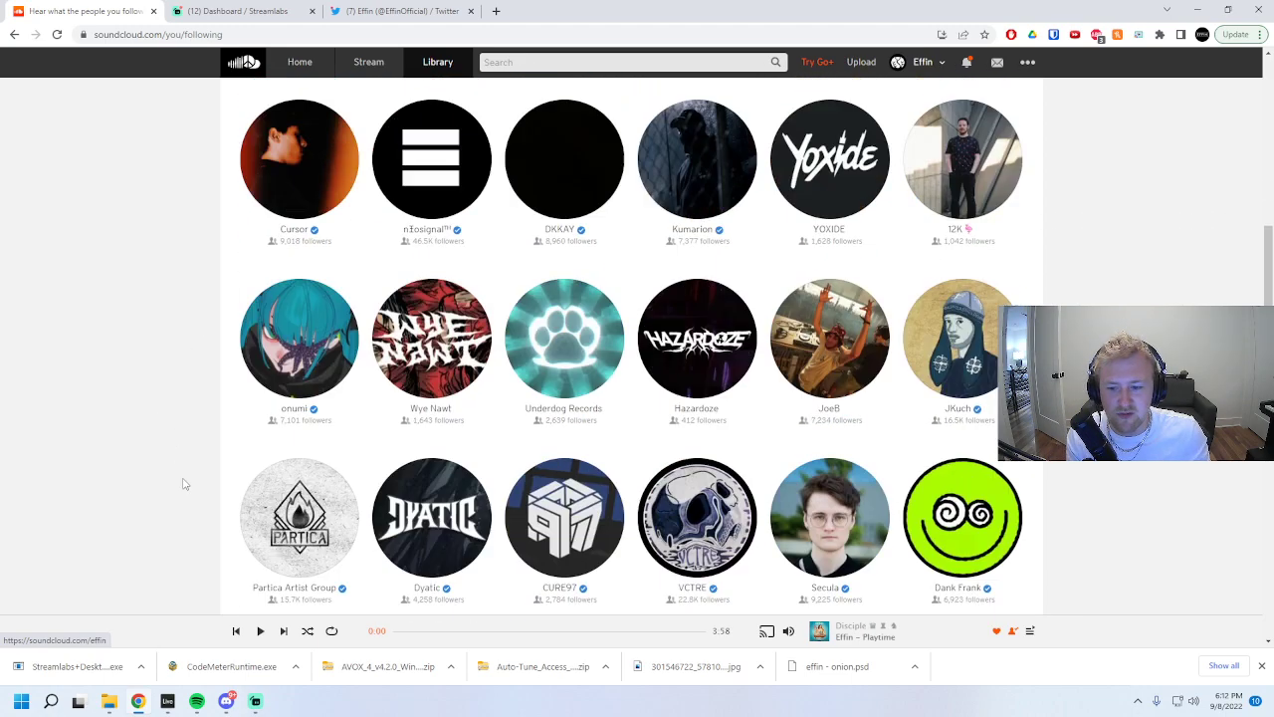
- Switch to Streamlabs Desktop to read the latest stream chat messages
left_click(255, 701)
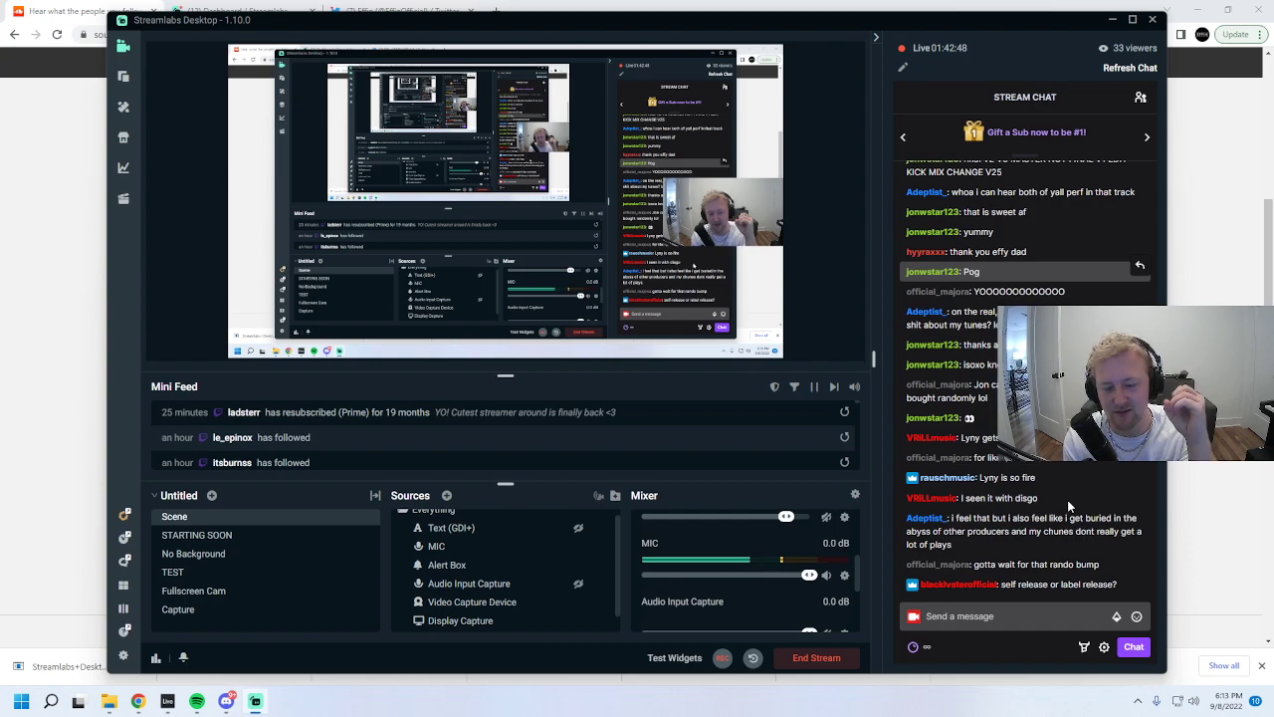
- Return to Chrome, open the account's own Effin profile on SoundCloud and look over its Spotlight and recent releases
key("alt+Tab")
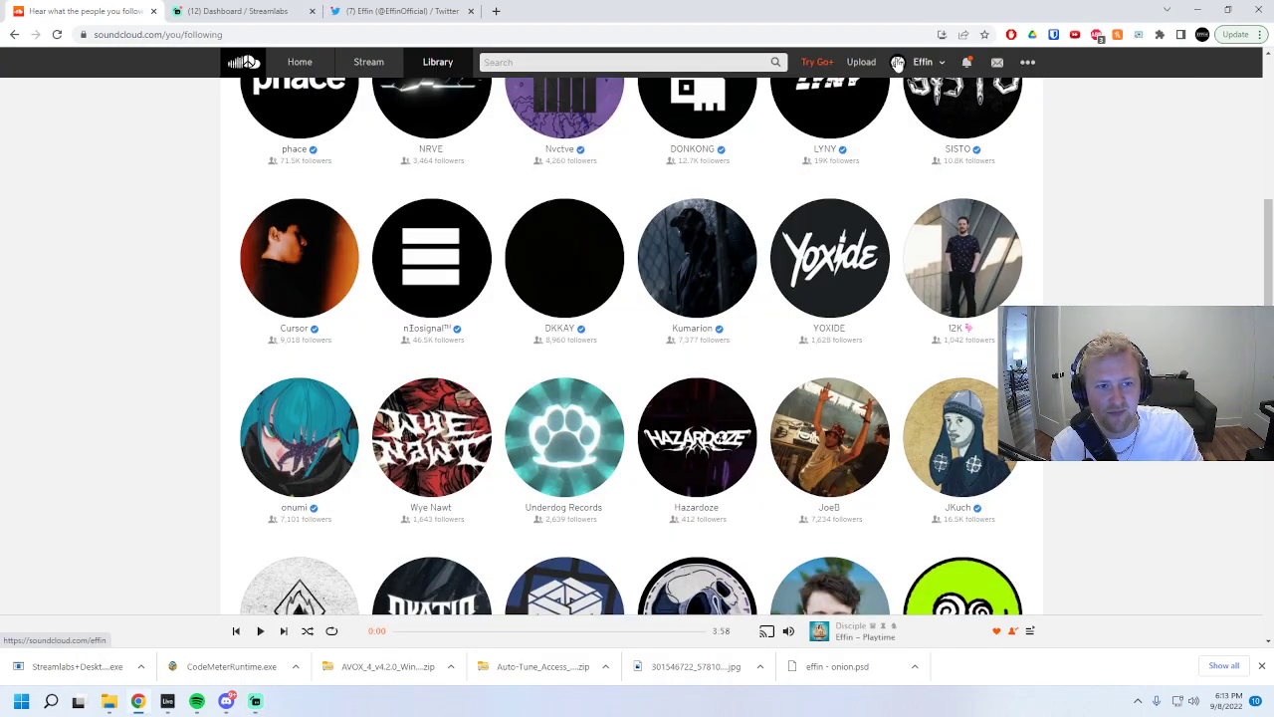
left_click(923, 62)
left_click(921, 88)
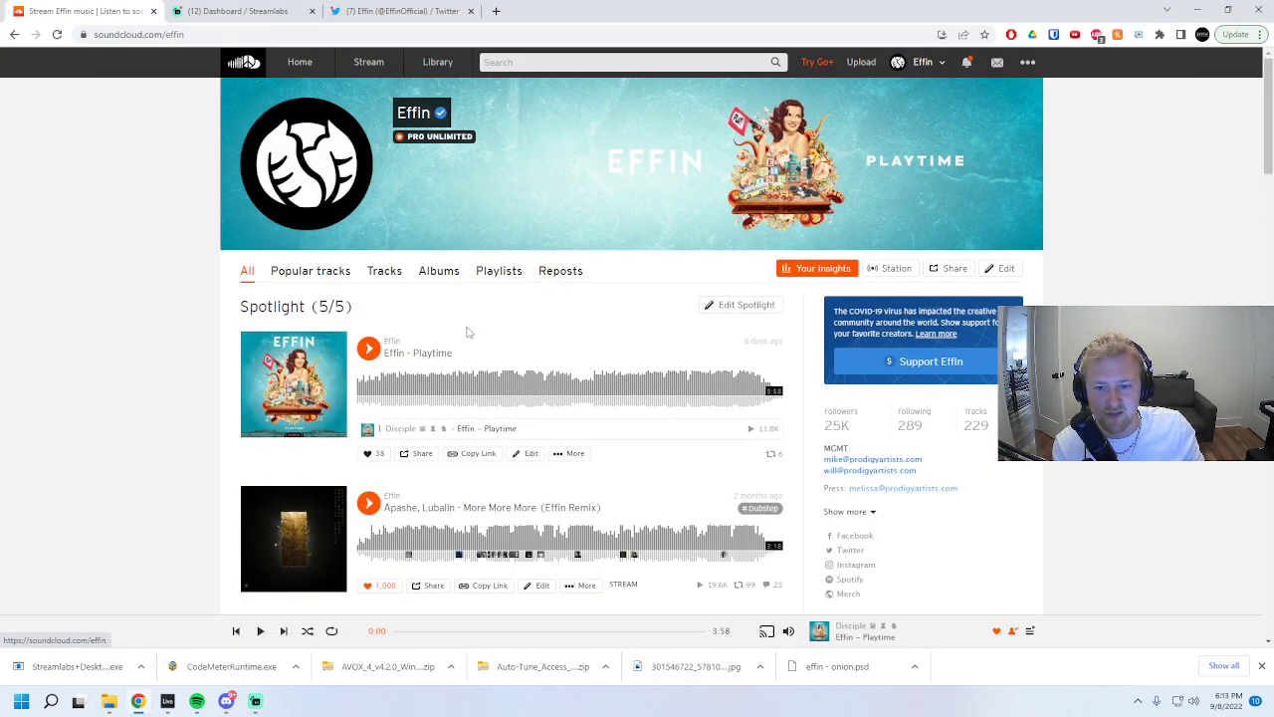
scroll(475, 333, "down", 3)
scroll(537, 369, "down", 8)
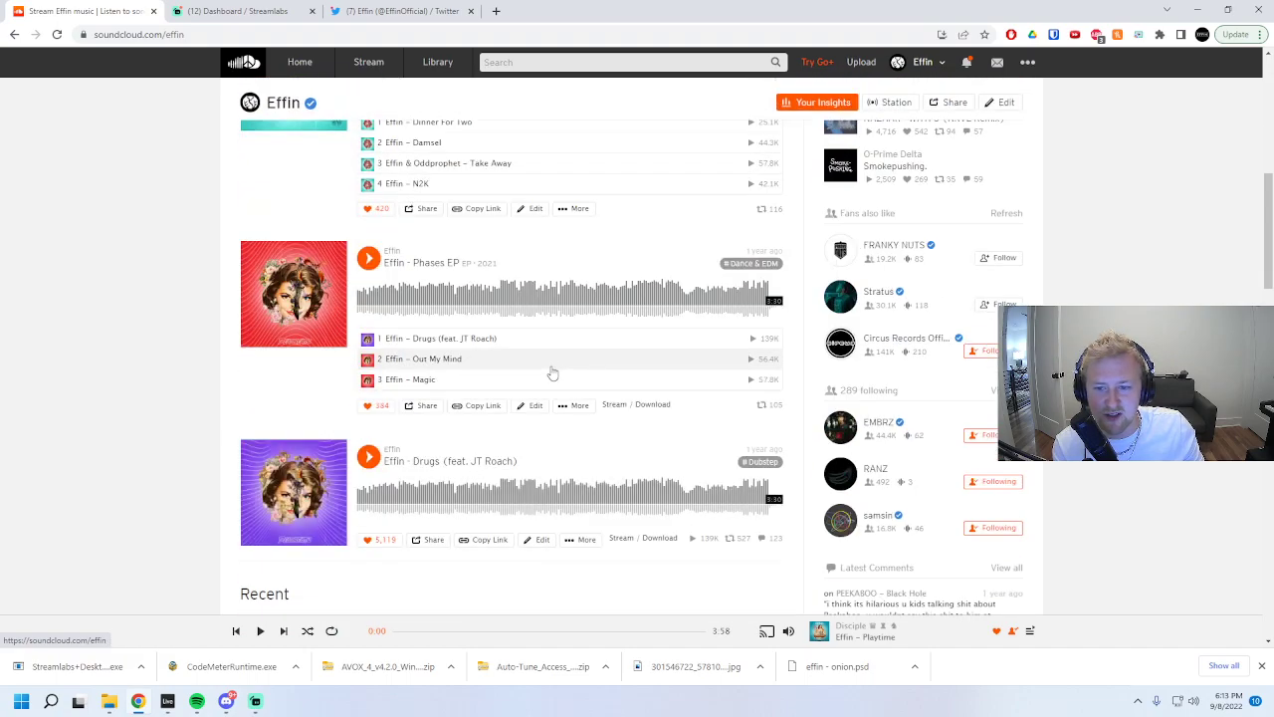
scroll(573, 383, "up", 5)
scroll(586, 392, "up", 10)
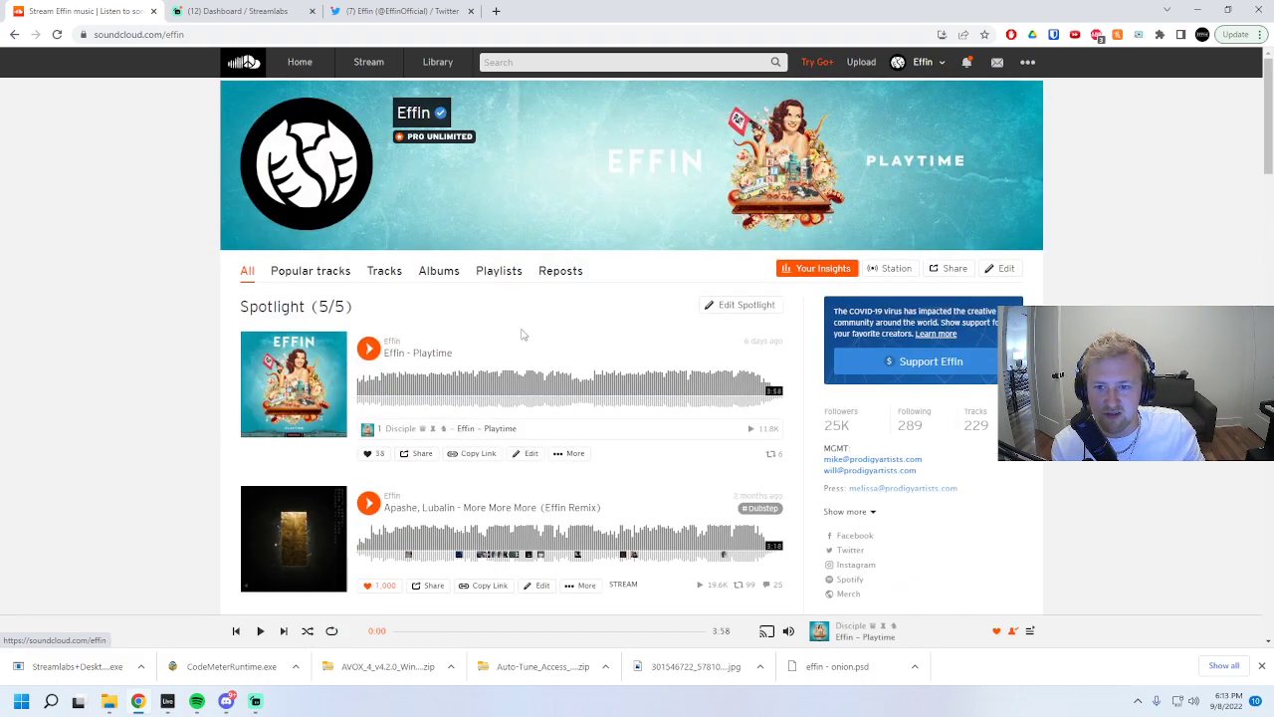
- Open the Tracks list of the Effin profile and look through the older uploads and remixes
left_click(384, 272)
scroll(561, 395, "down", 5)
scroll(560, 395, "down", 15)
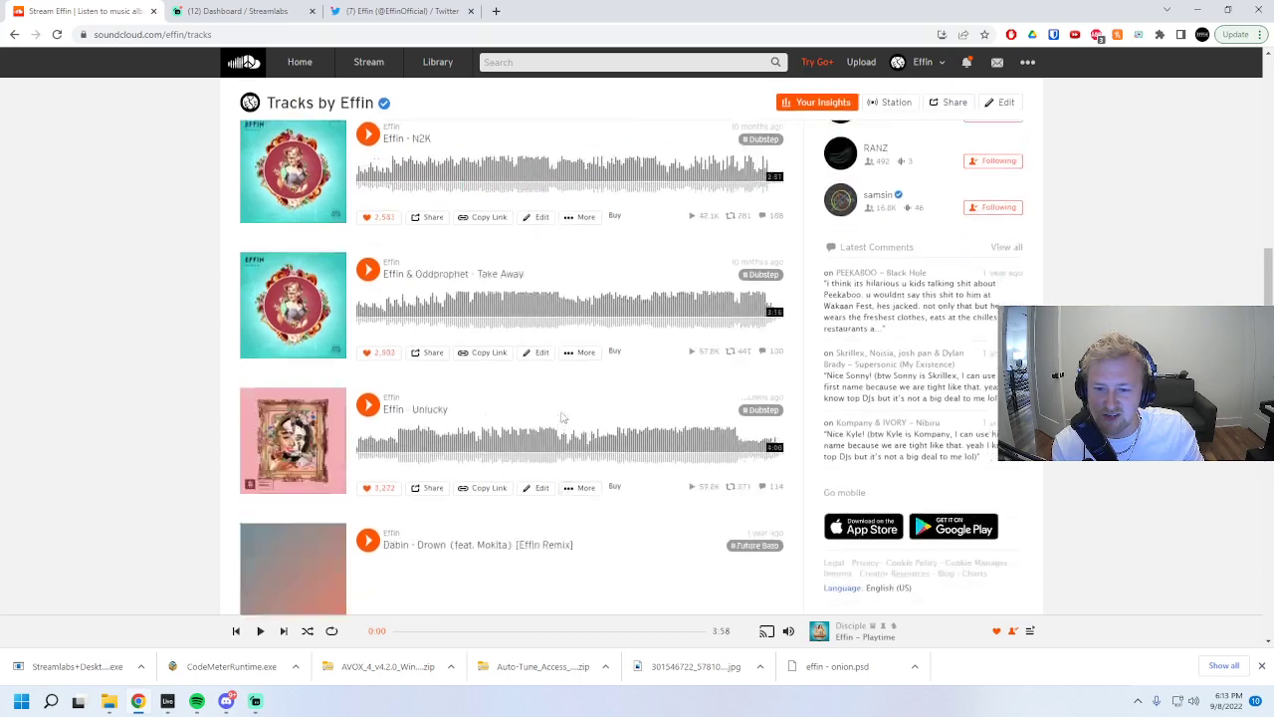
scroll(523, 421, "up", 1)
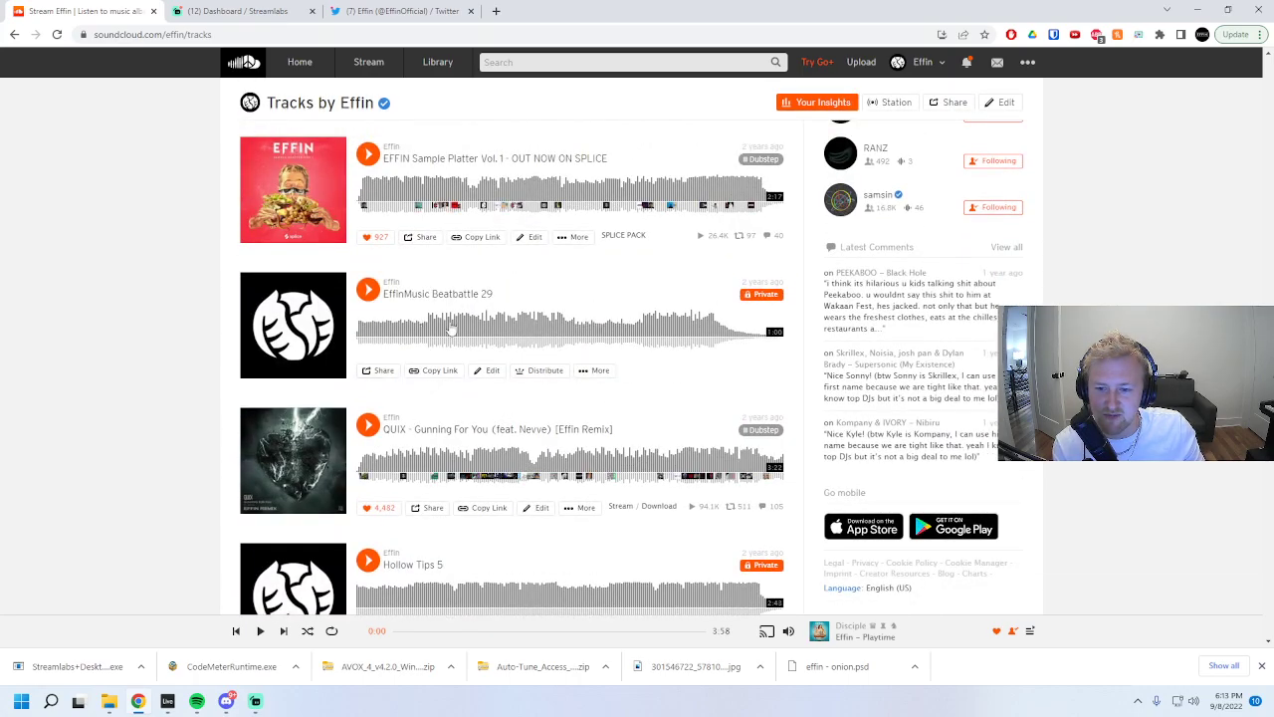
scroll(502, 421, "down", 3)
scroll(503, 420, "up", 4)
scroll(502, 420, "up", 12)
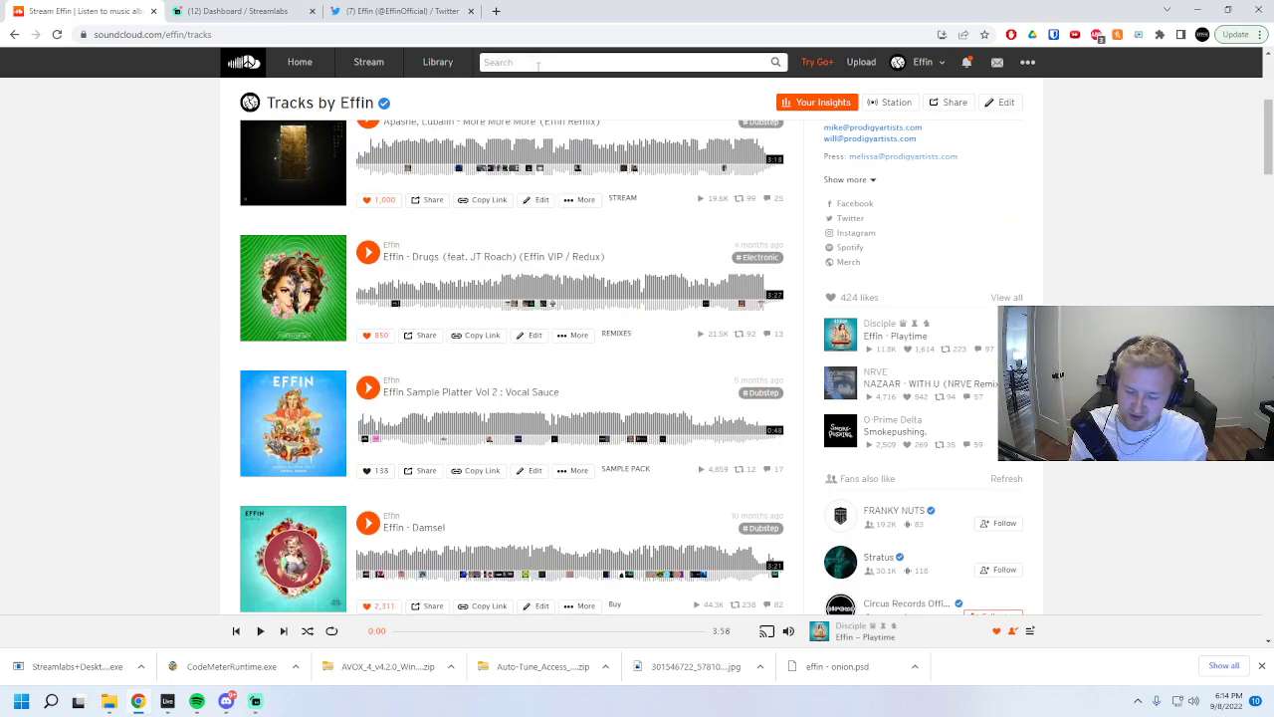
- Search SoundCloud for "dj loduer effin", open DJ Fresh - Louder (Effin Flip) and look over its track page and comments
left_click(538, 62)
type("dj lo")
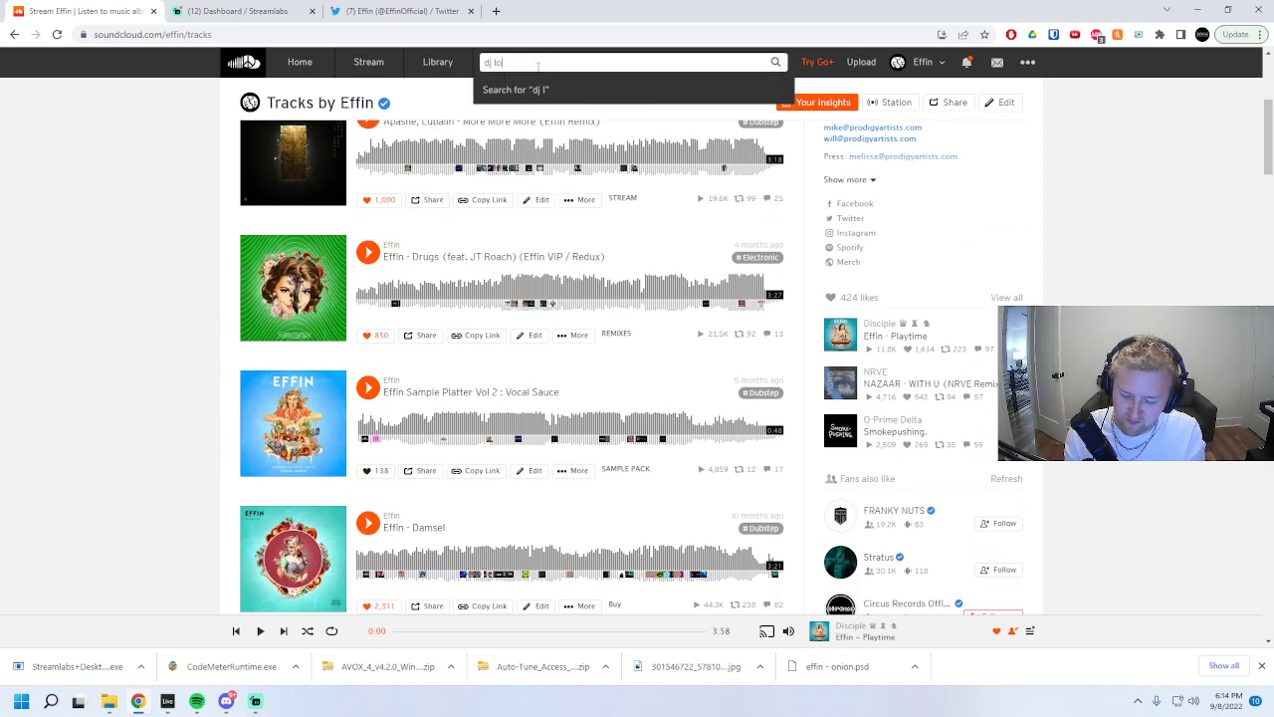
type("duer effin")
key("Return")
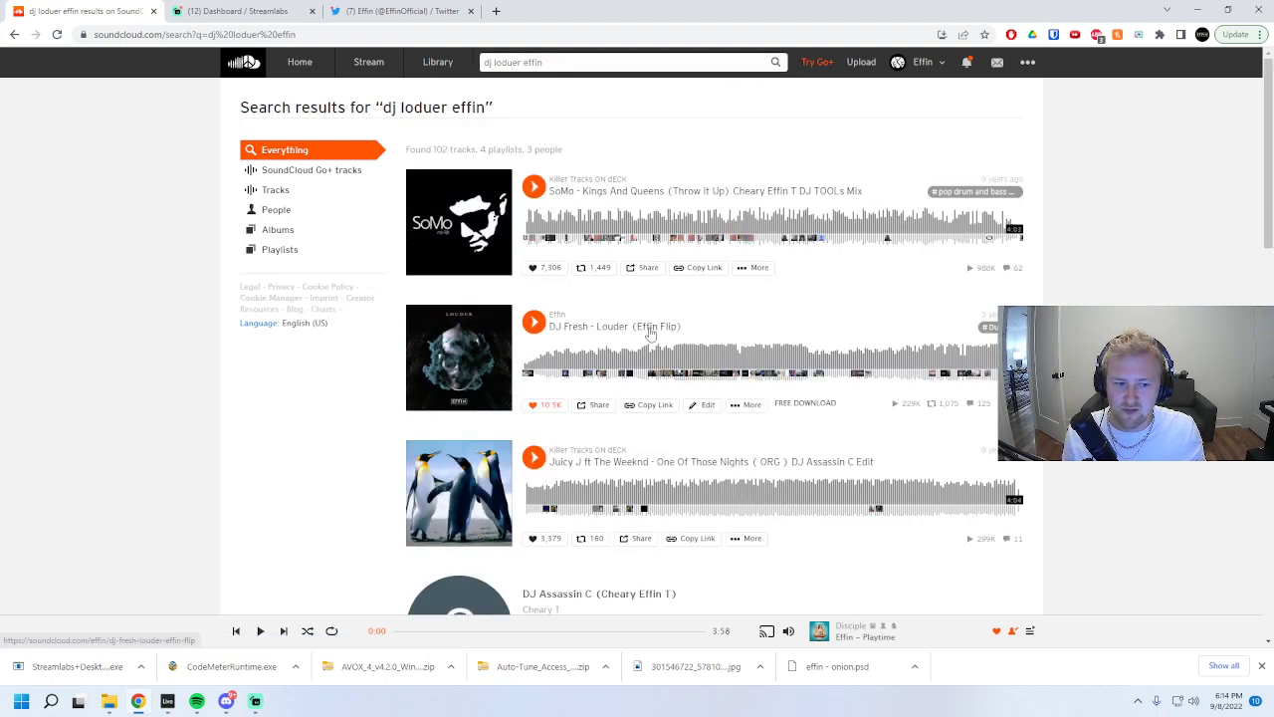
left_click(649, 328)
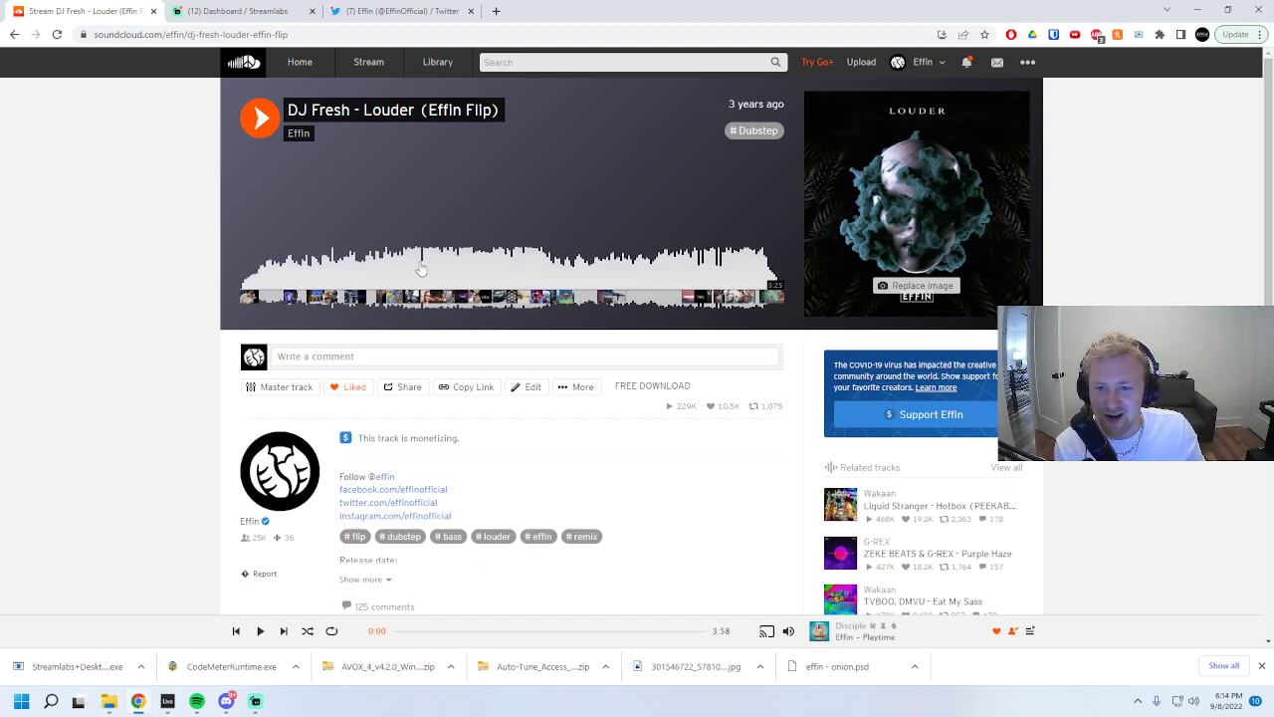
scroll(490, 286, "down", 3)
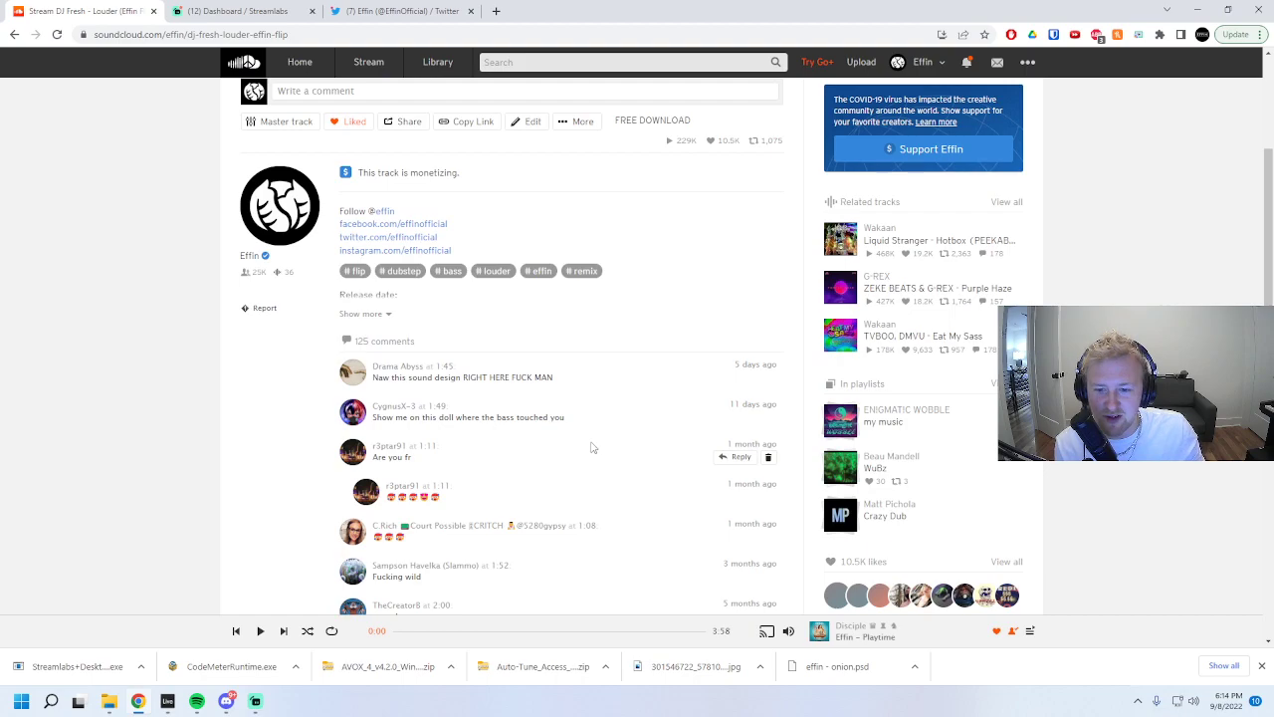
scroll(608, 522, "up", 3)
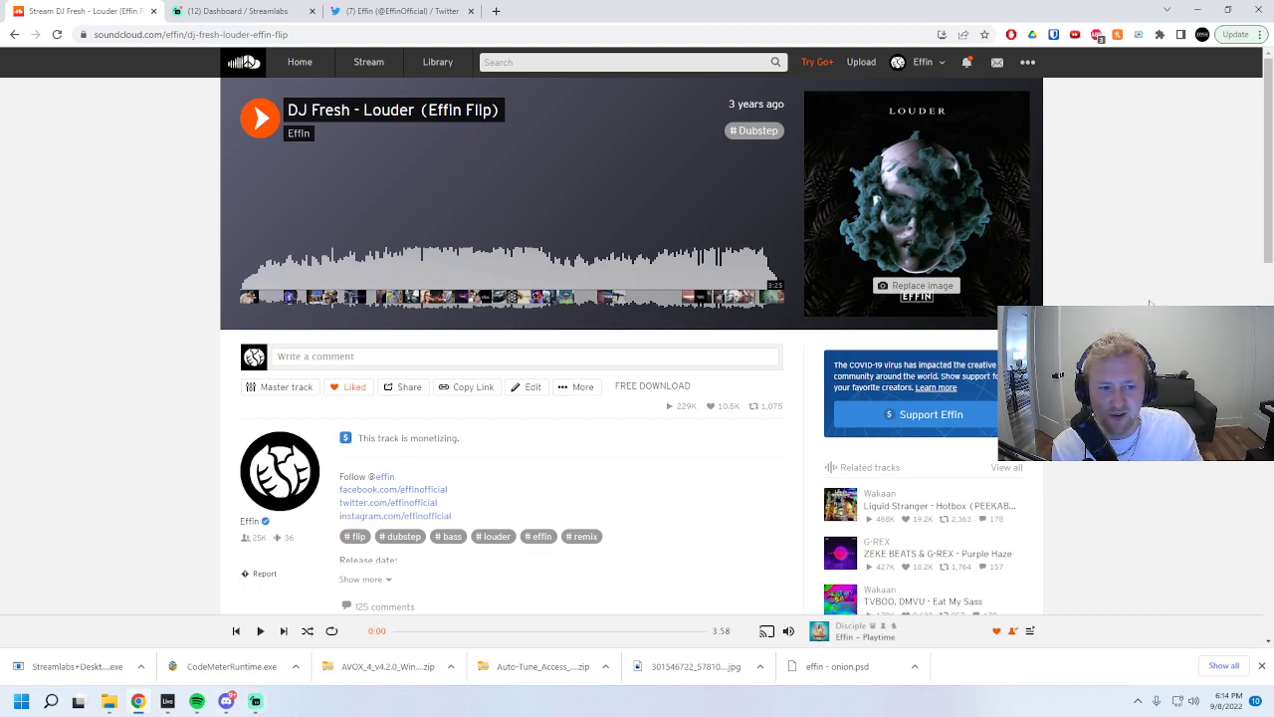
- Read the stream chat in Streamlabs Desktop, and look through the reposted tracks in the SoundCloud Stream feed in Chrome
left_click(255, 702)
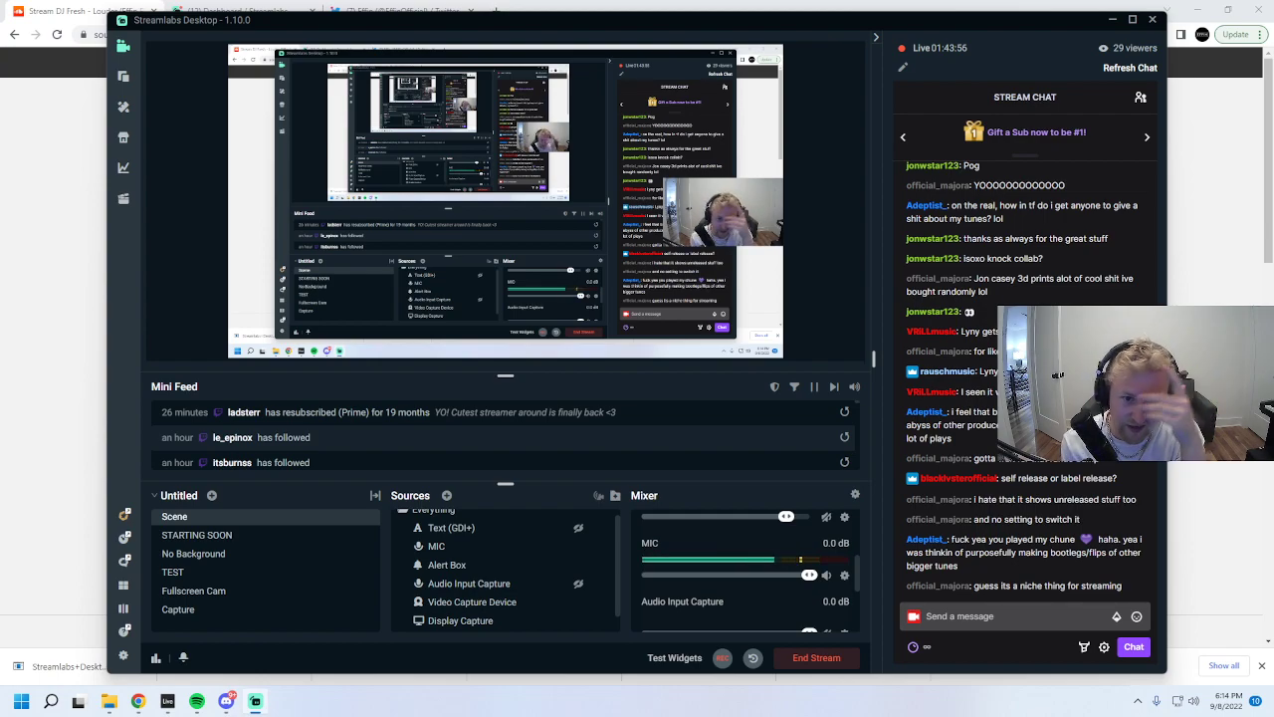
key("alt+Tab")
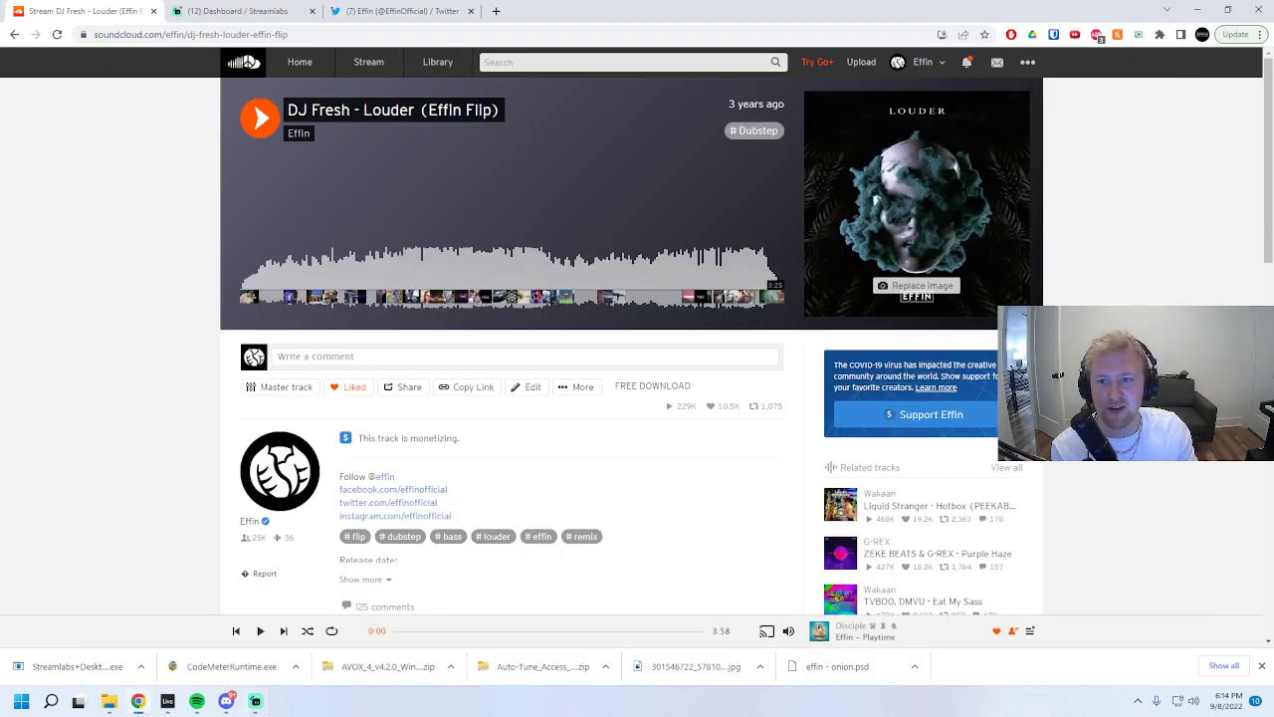
left_click(369, 61)
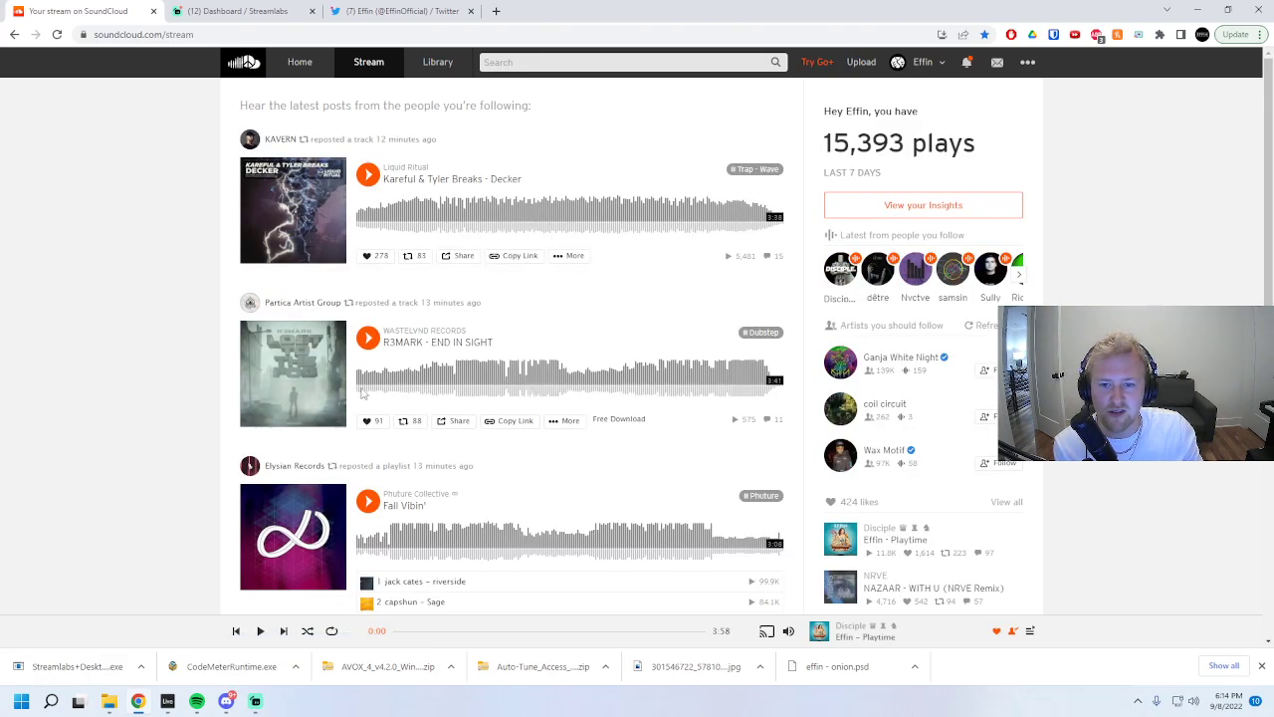
scroll(116, 377, "down", 6)
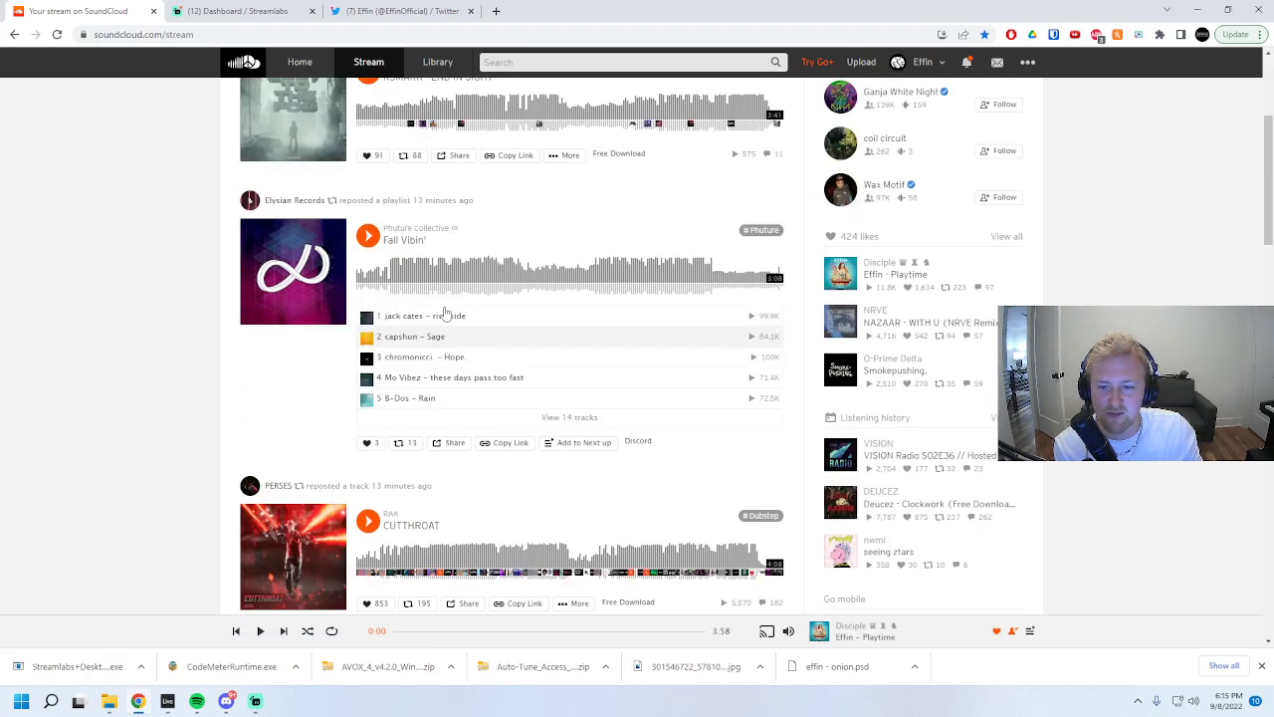
scroll(130, 347, "down", 15)
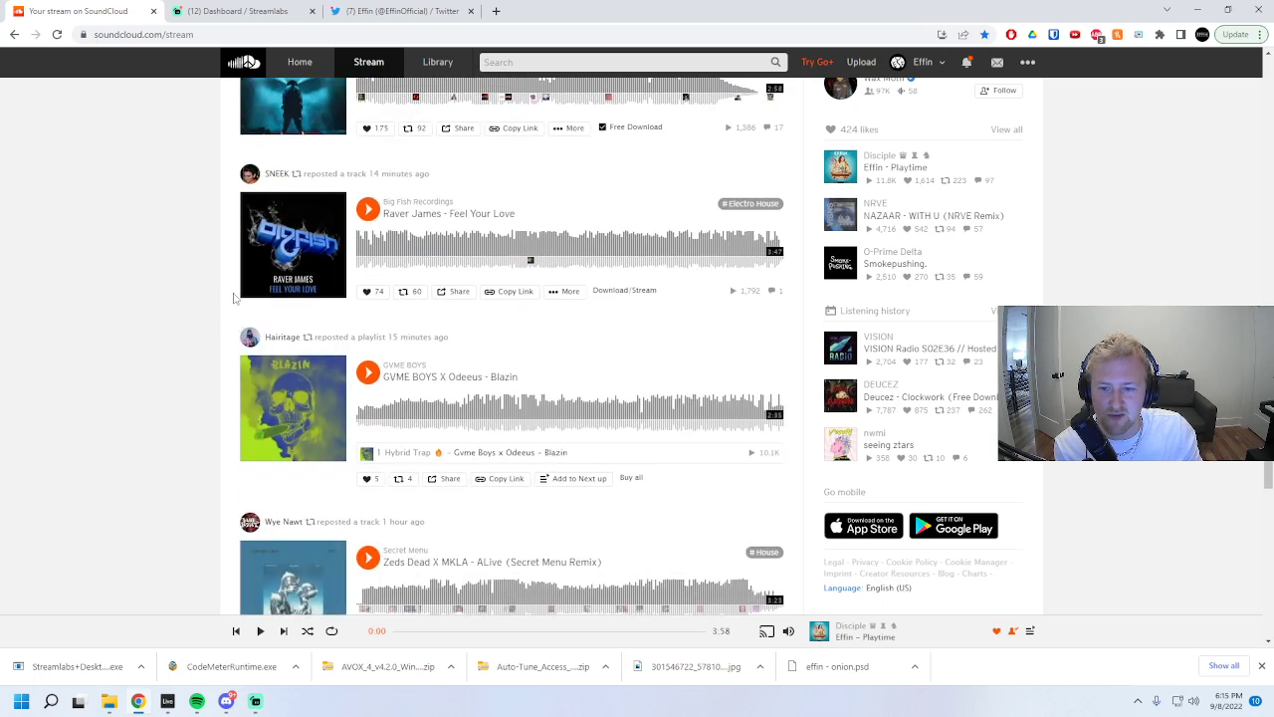
scroll(185, 292, "down", 5)
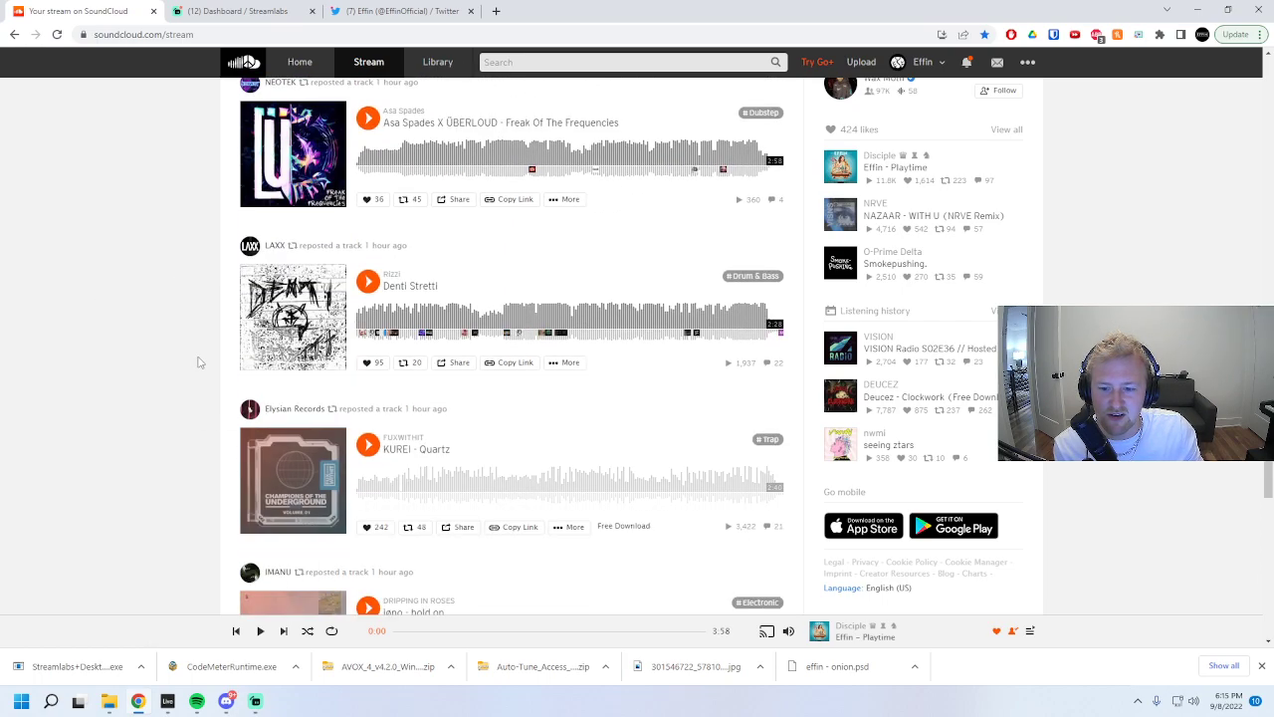
scroll(199, 359, "down", 10)
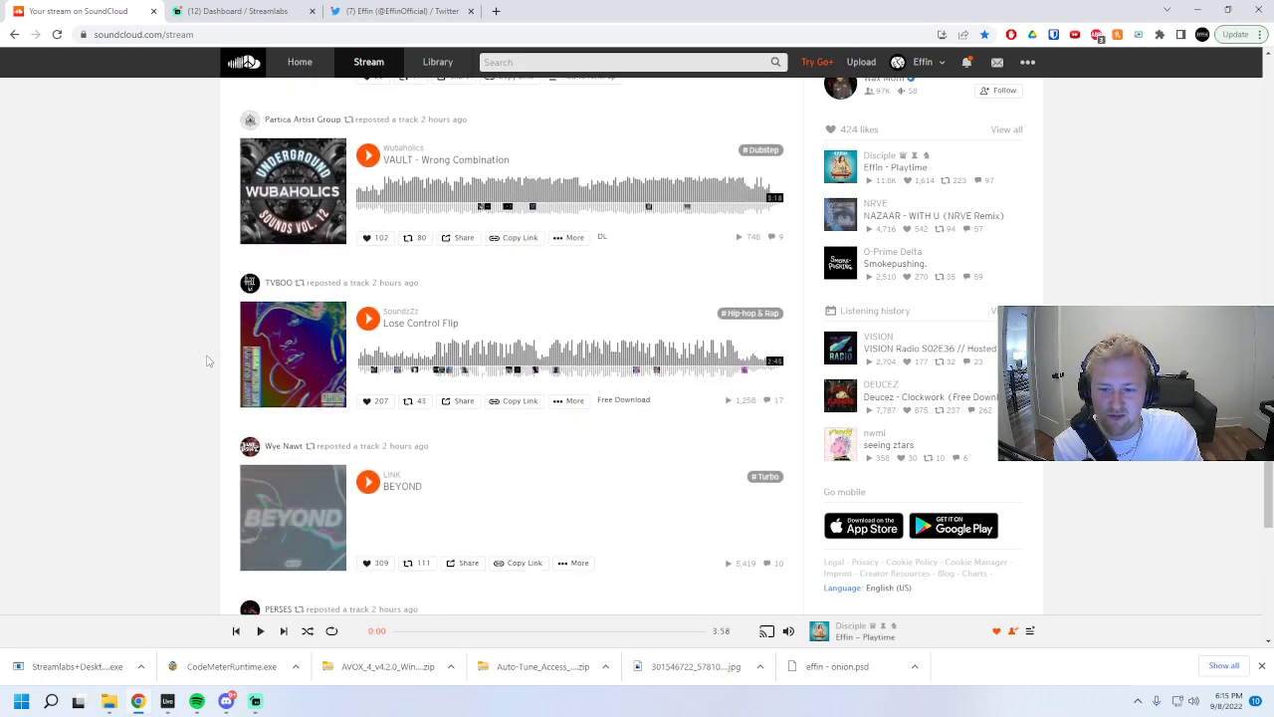
scroll(209, 360, "down", 7)
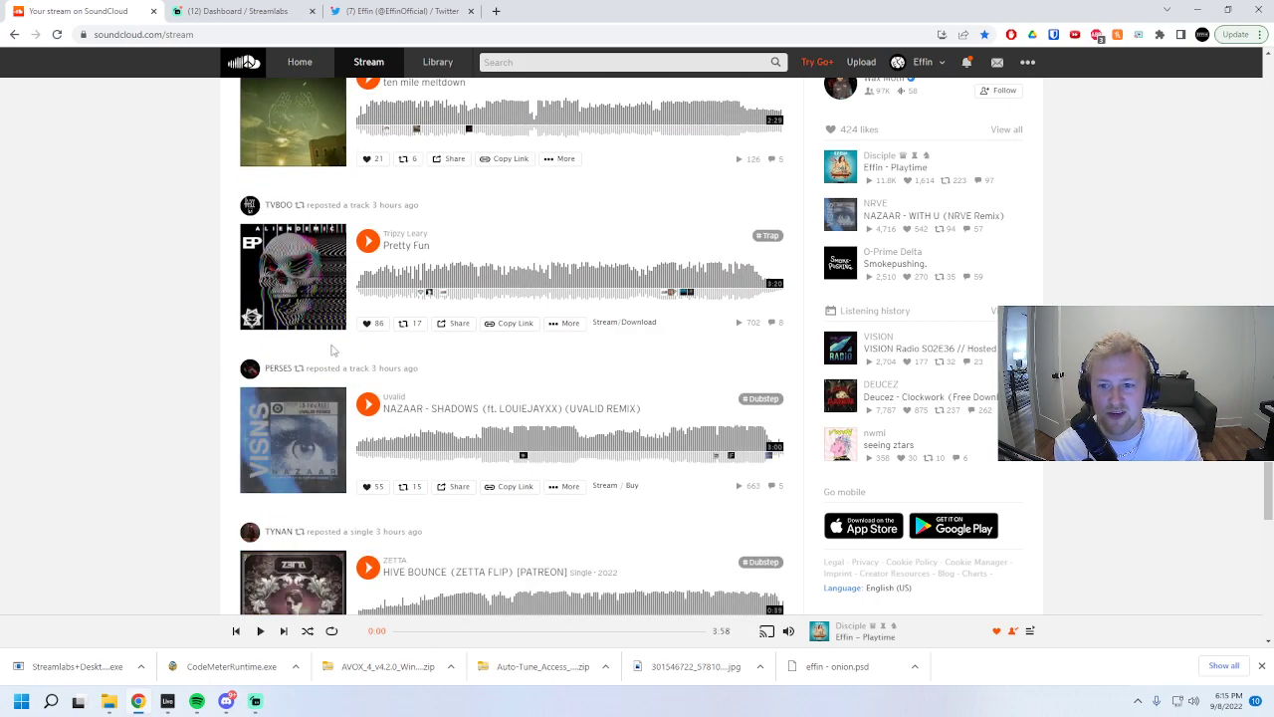
scroll(199, 379, "down", 4)
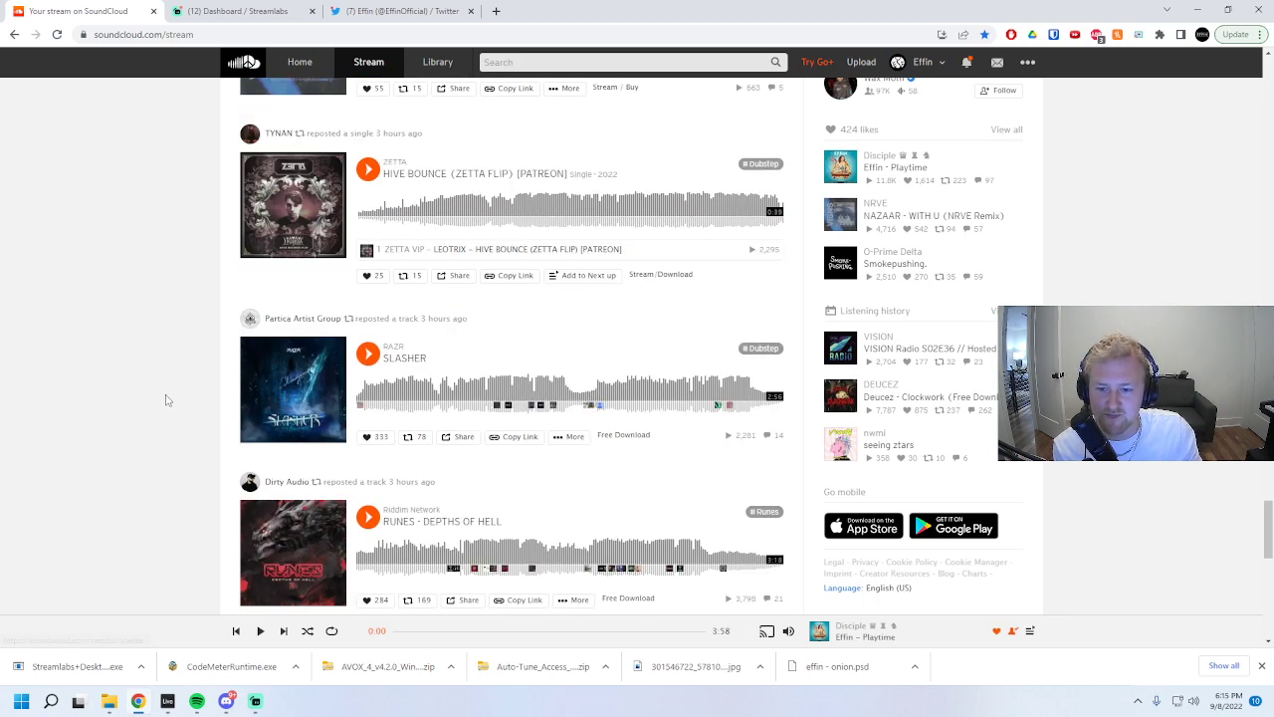
scroll(167, 400, "down", 3)
scroll(177, 393, "down", 4)
scroll(179, 390, "down", 5)
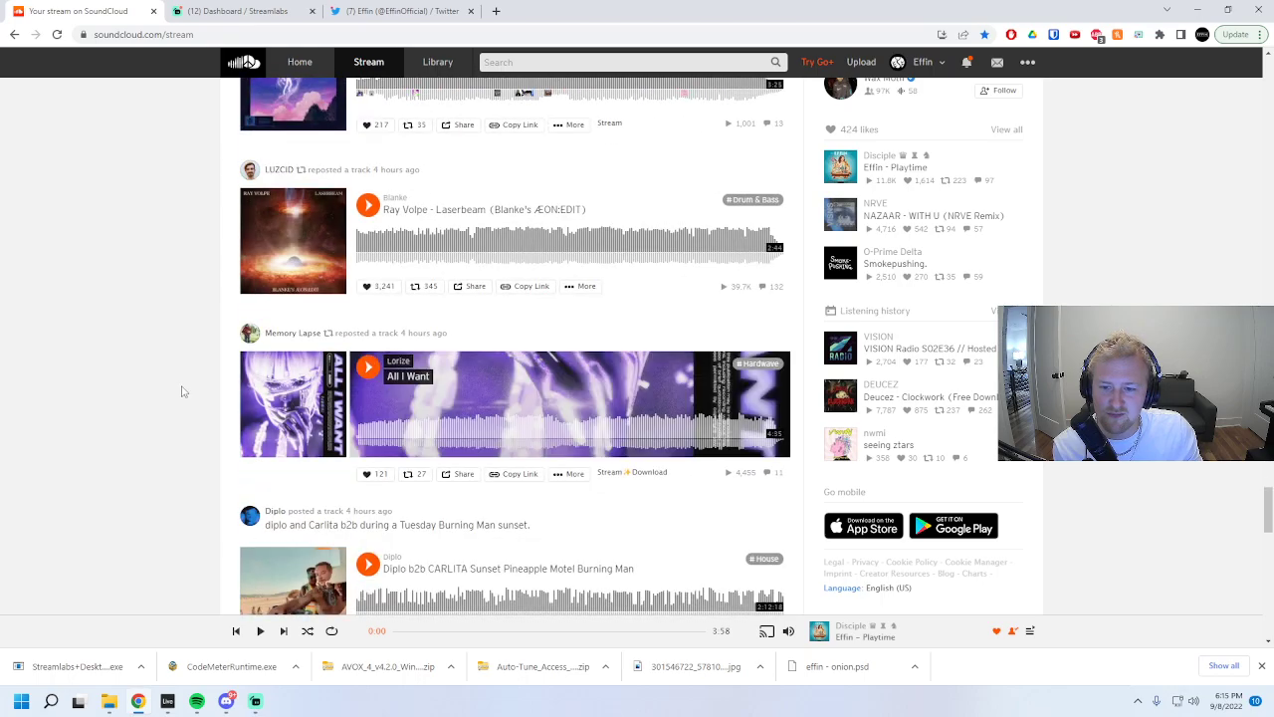
scroll(181, 393, "down", 10)
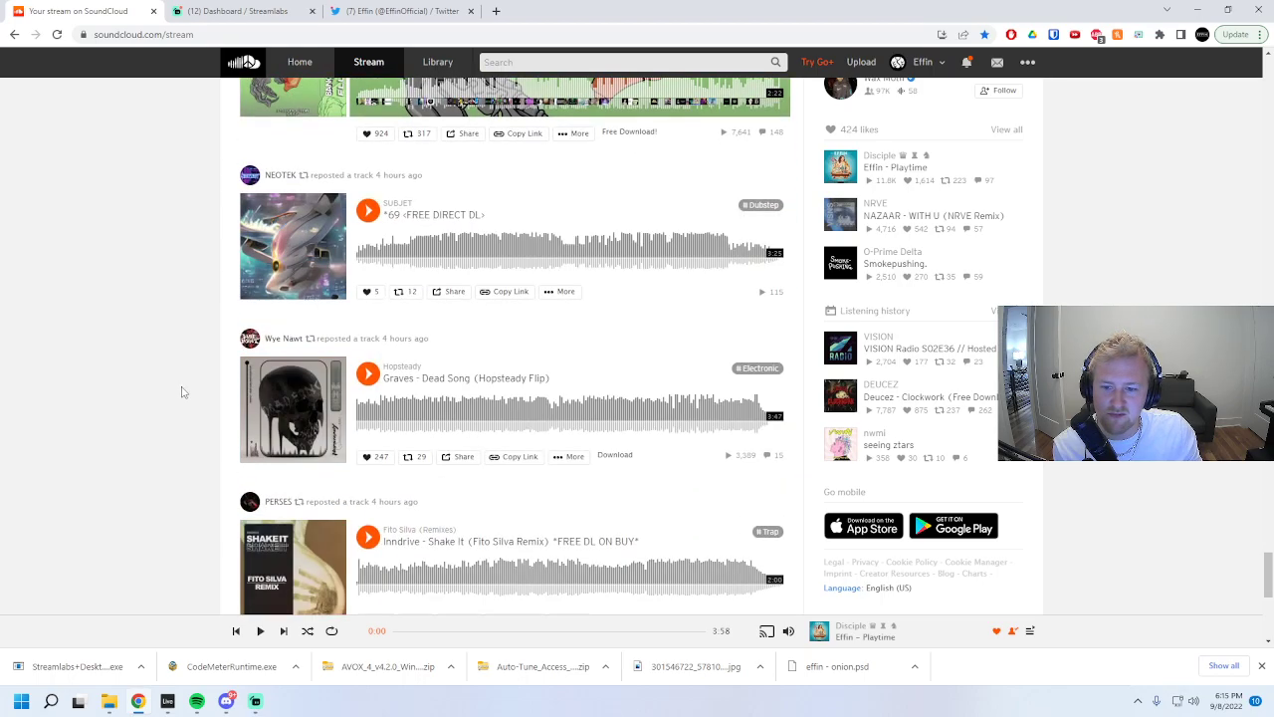
scroll(278, 485, "up", 5)
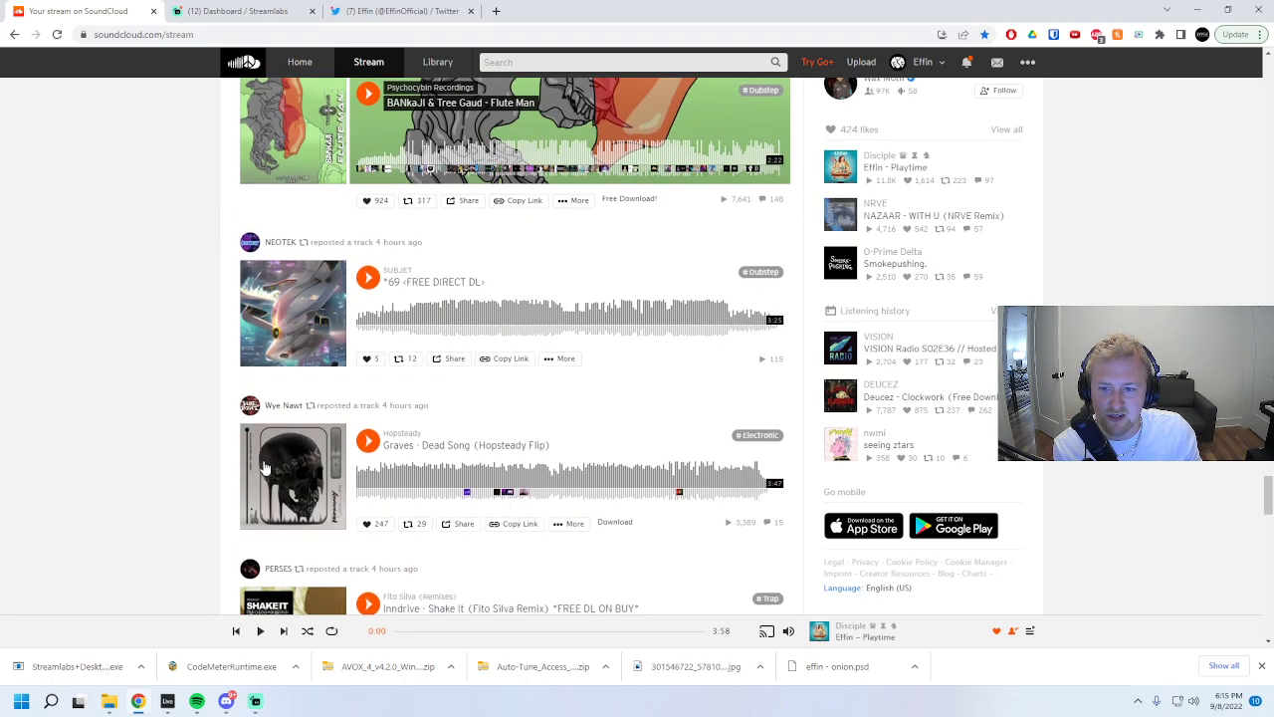
scroll(277, 485, "up", 15)
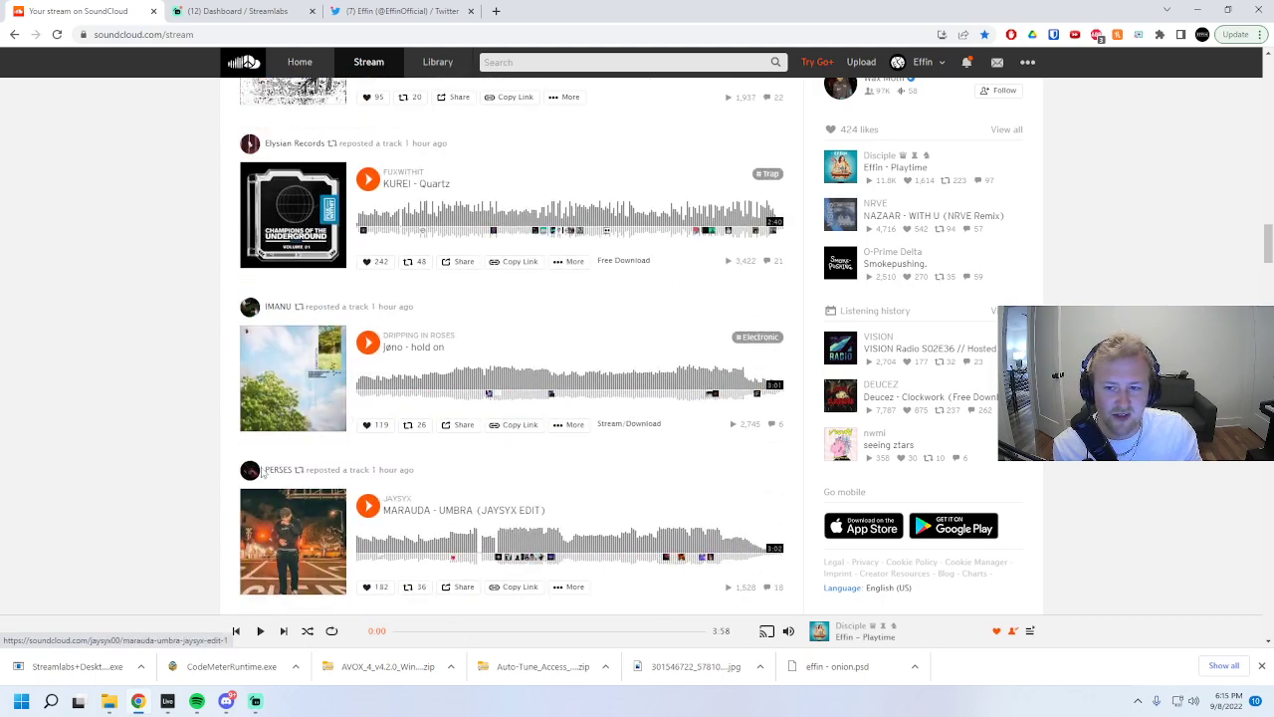
scroll(262, 470, "up", 10)
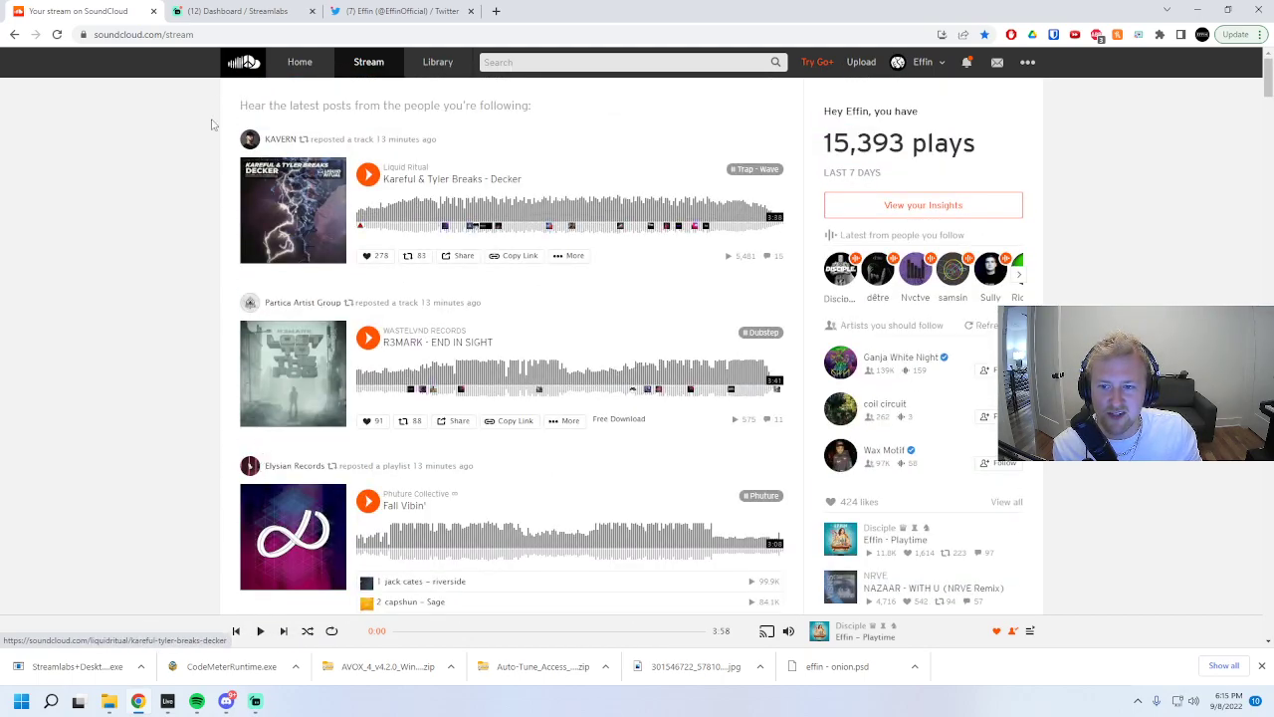
- Glance at the Effin Twitter profile and switch to Streamlabs Desktop to read the new chat messages
left_click(281, 8)
left_click(389, 10)
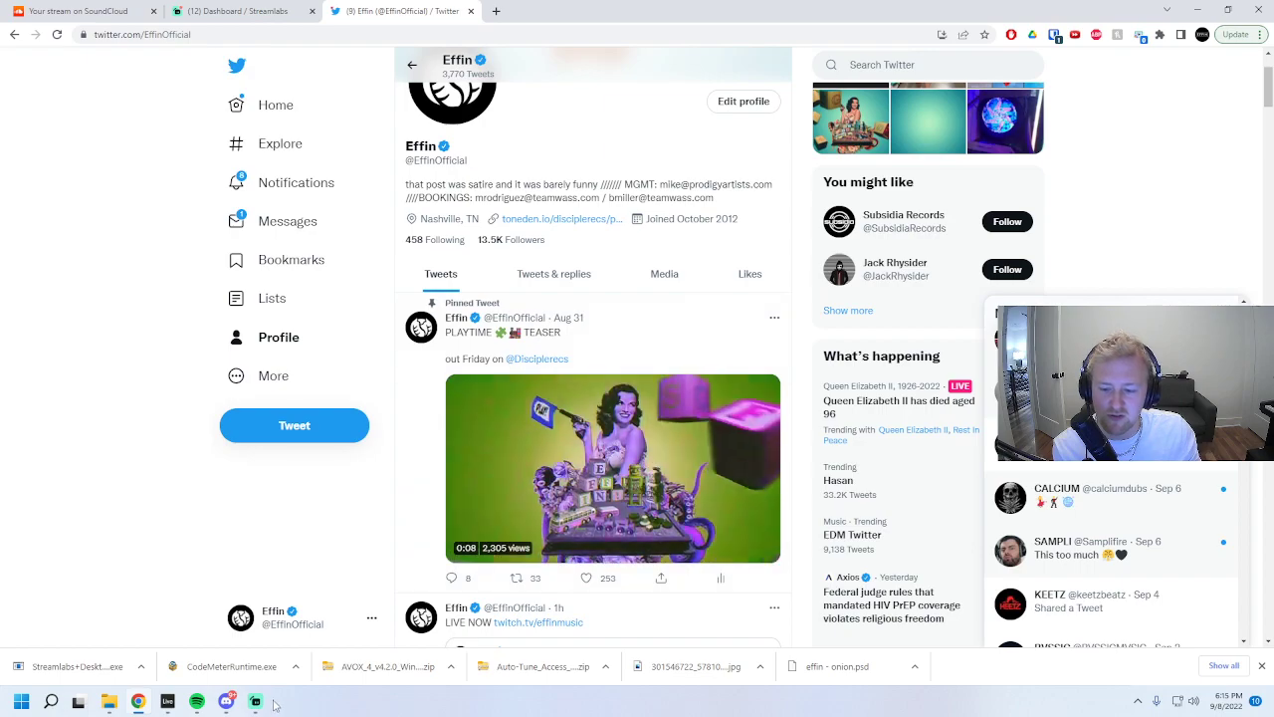
left_click(255, 701)
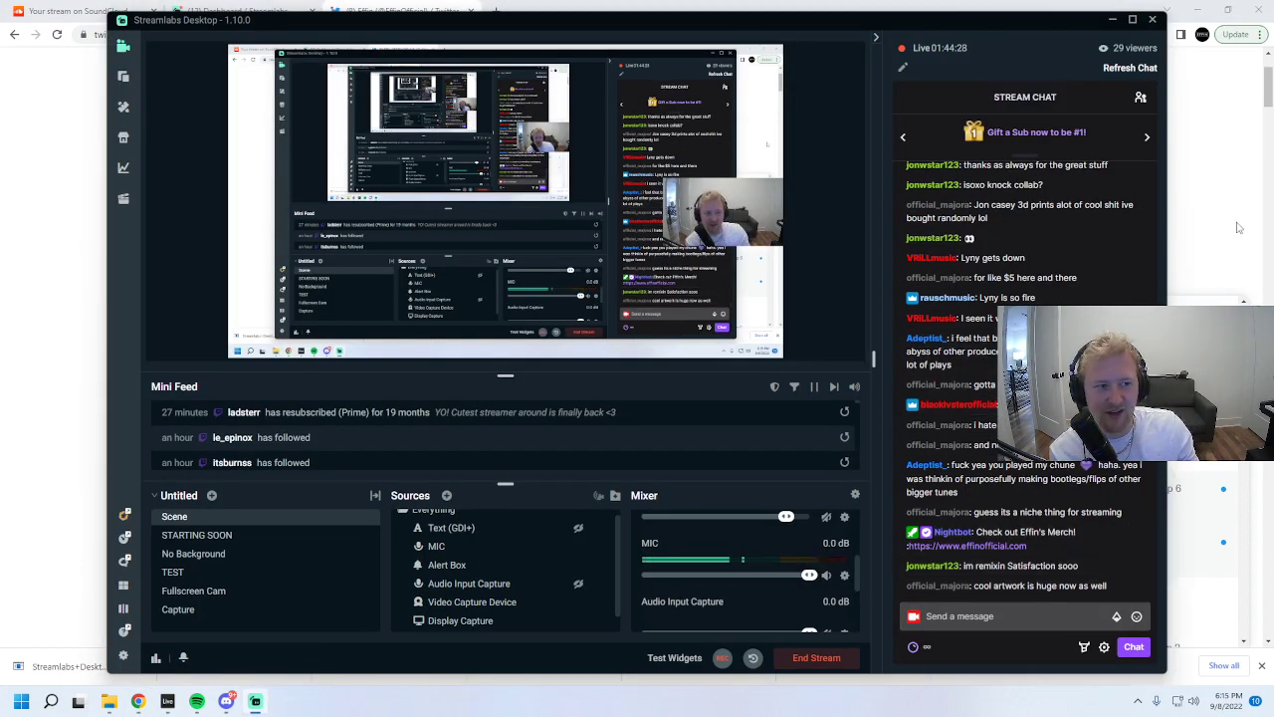
- Go back to Chrome and reopen the Effin SoundCloud profile to examine its banner and Spotlight artwork
left_click(94, 50)
left_click(70, 8)
left_click(13, 35)
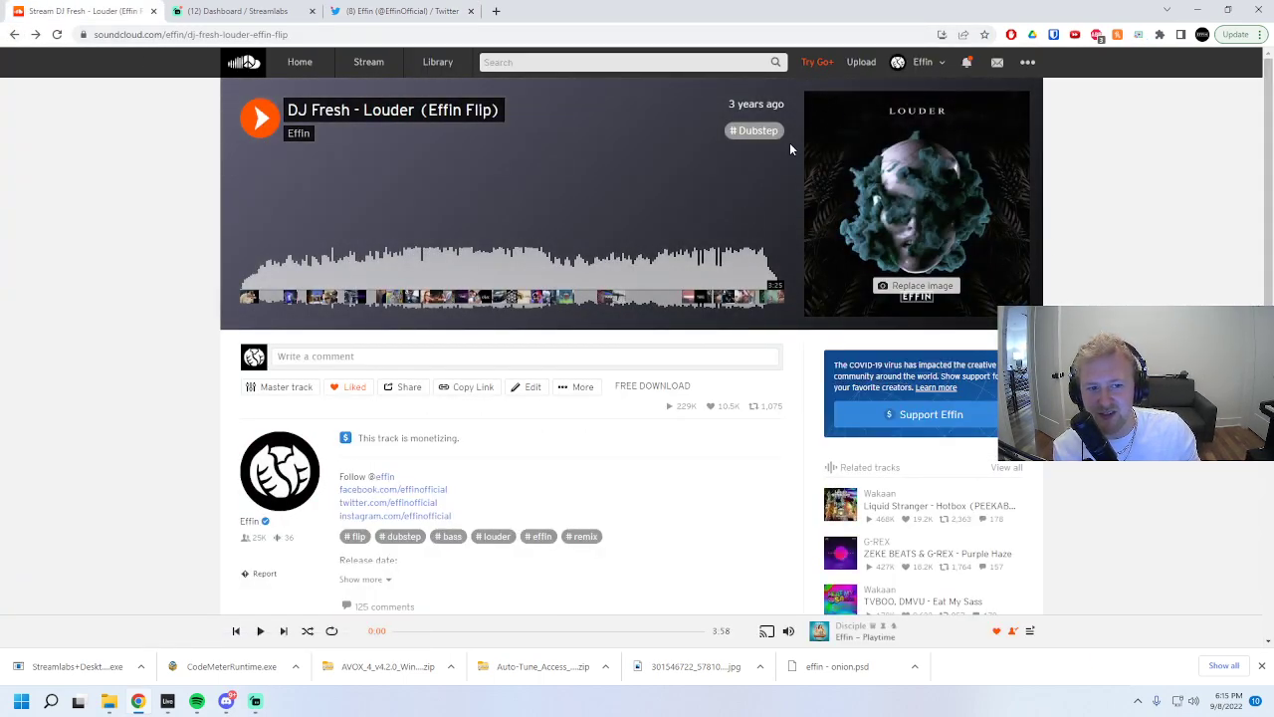
left_click(905, 72)
left_click(912, 87)
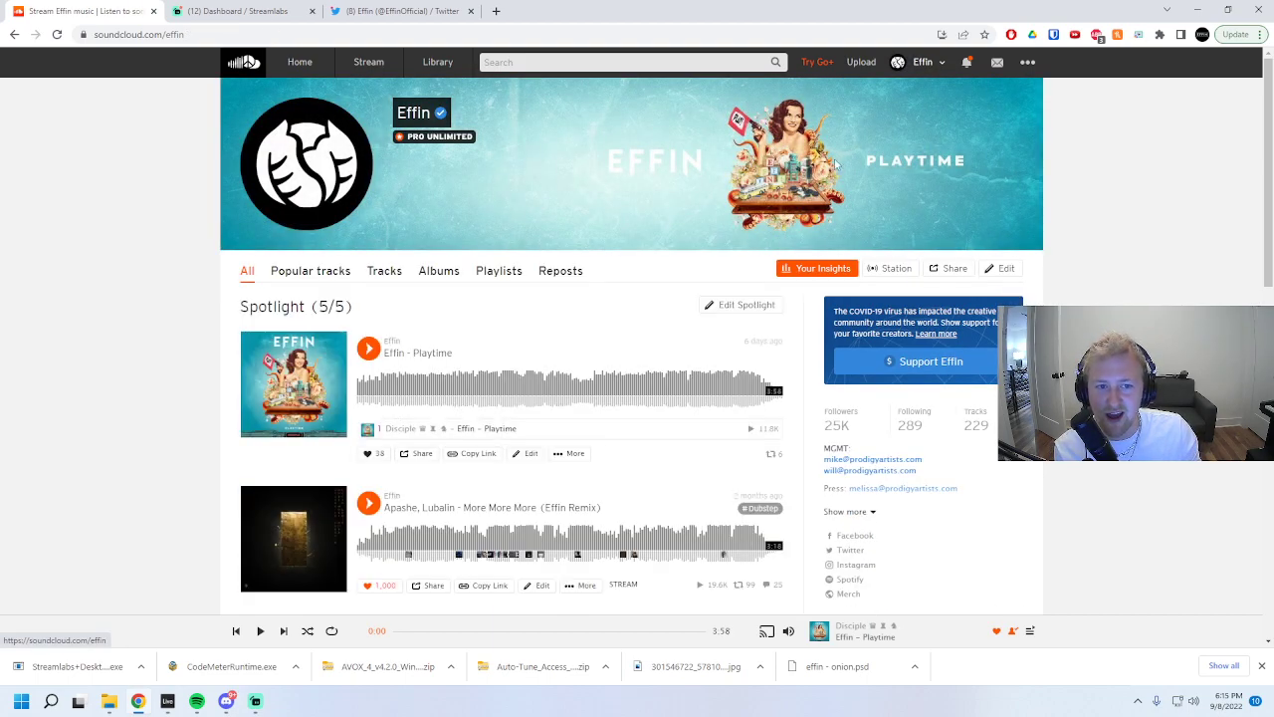
mouse_move(264, 703)
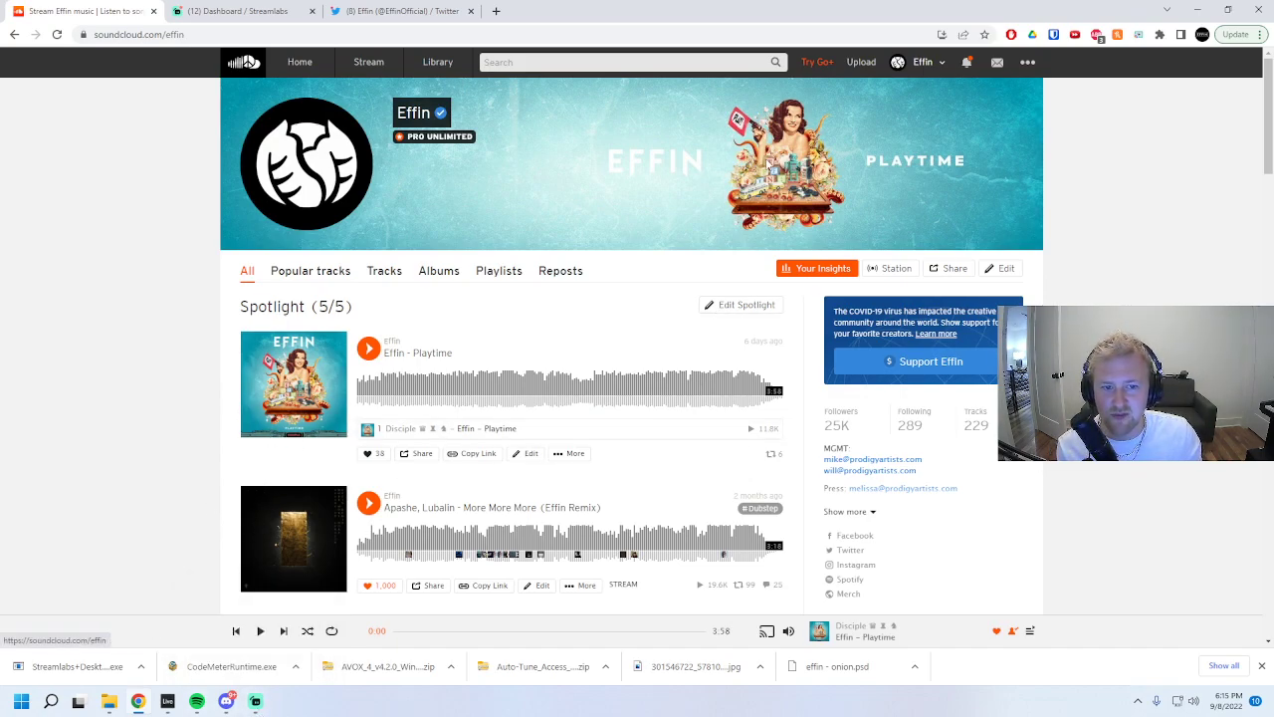
scroll(824, 276, "down", 3)
scroll(474, 417, "up", 3)
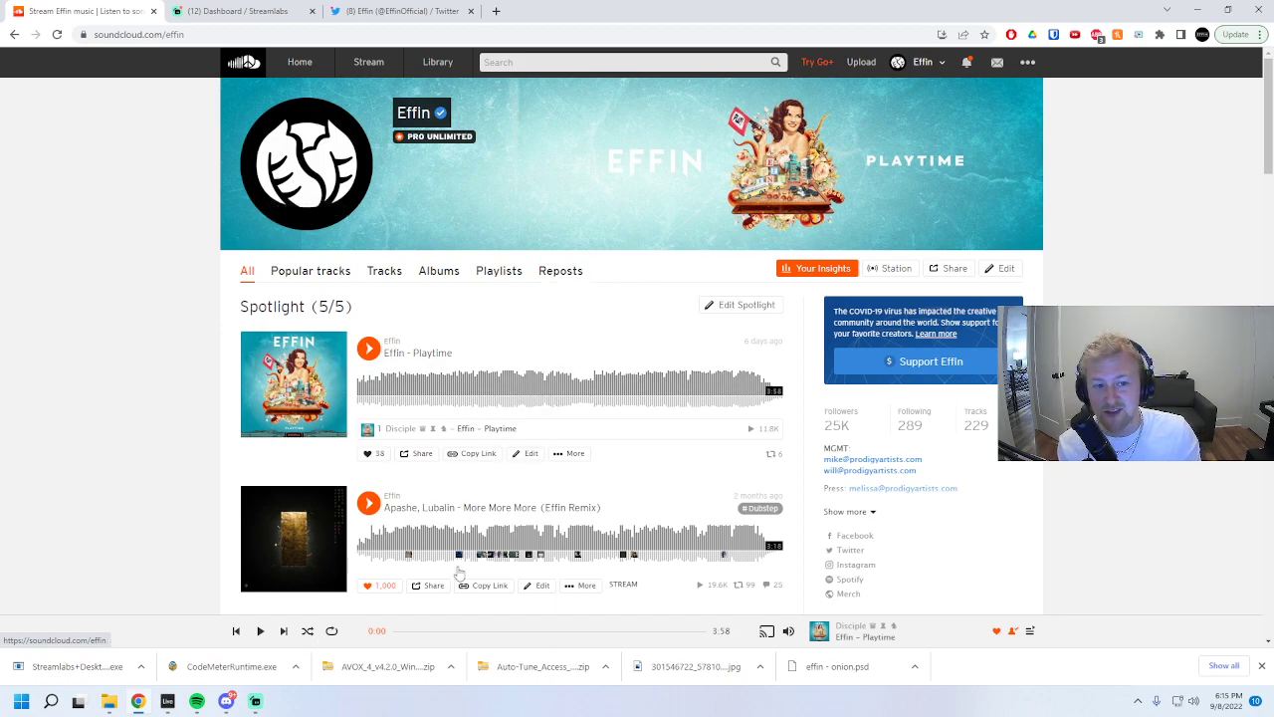
- Check the latest stream chat in Streamlabs Desktop, and search SoundCloud in Chrome for "ugly god"
left_click(255, 701)
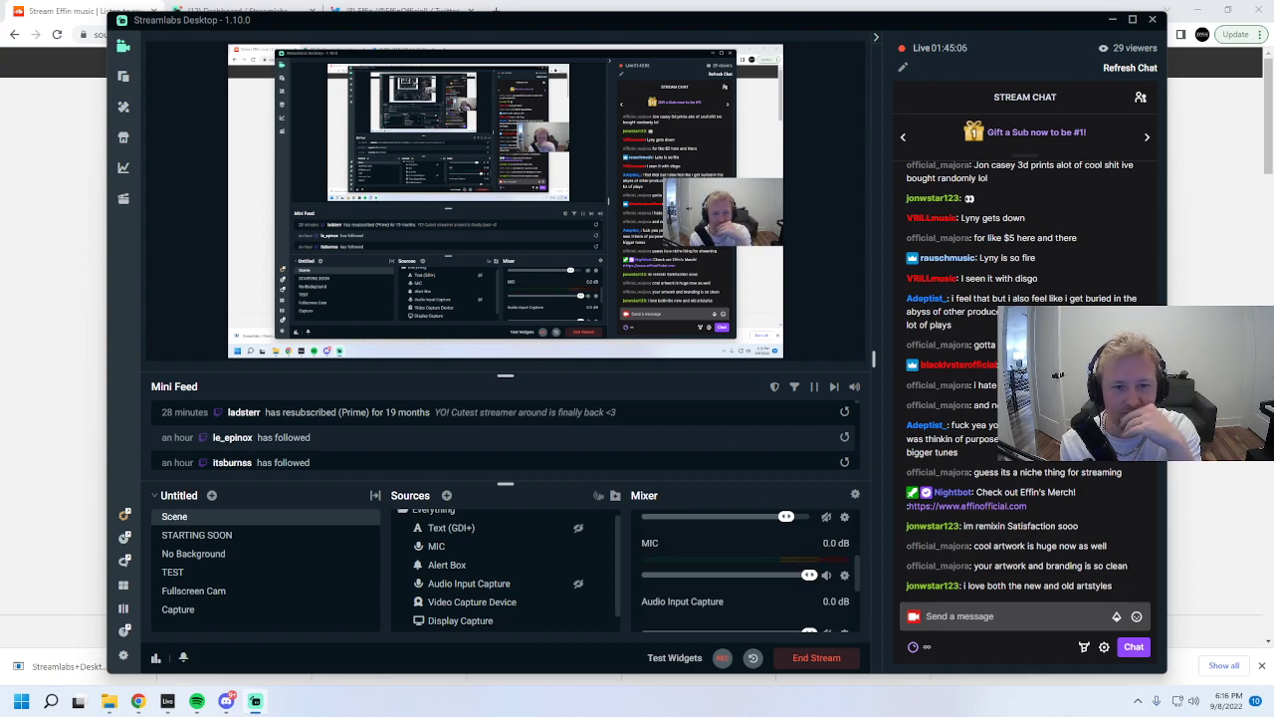
key("alt+Tab")
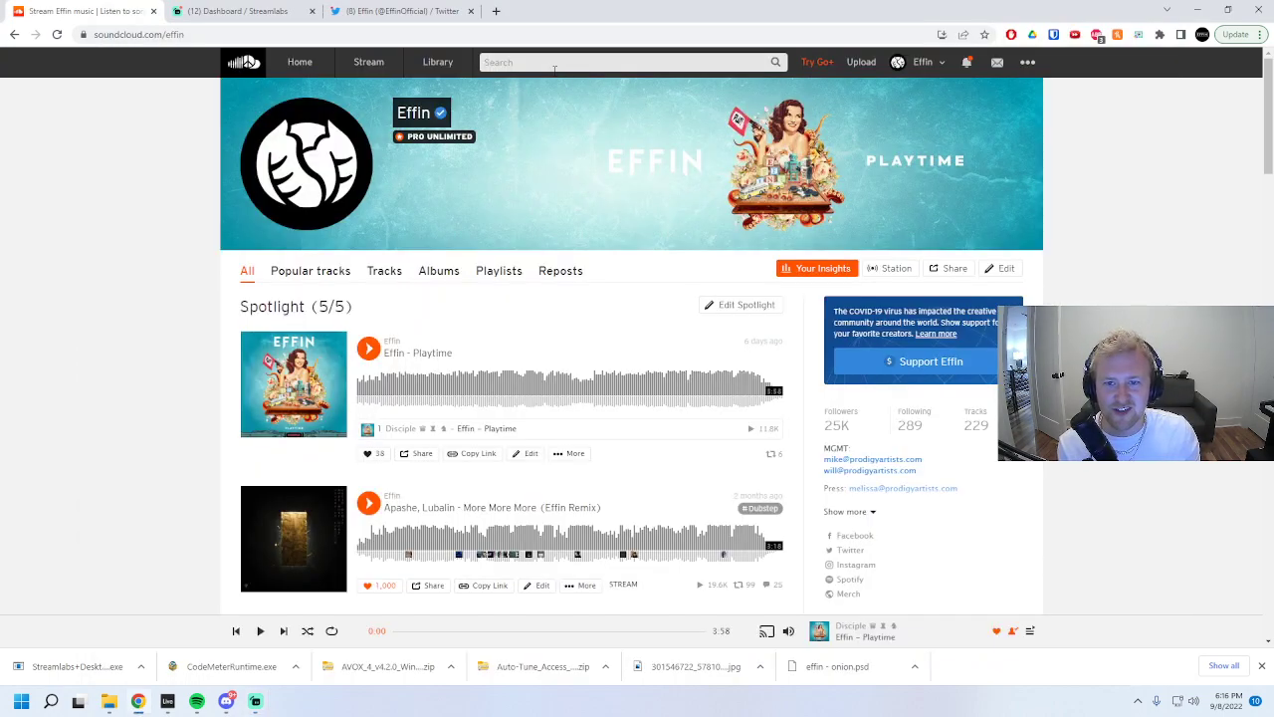
left_click(554, 70)
type("ugly god")
key("Return")
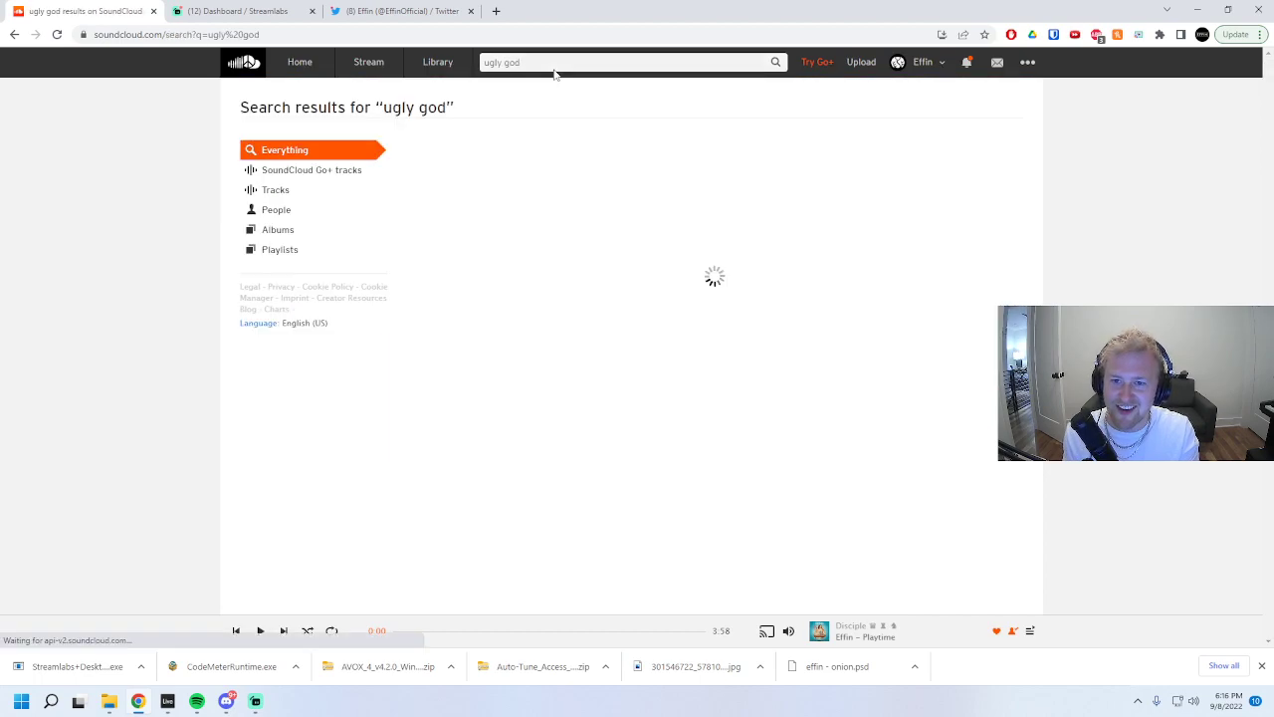
- Open the Ugly God SoundCloud profile from the search results and enlarge its profile picture
left_click(485, 228)
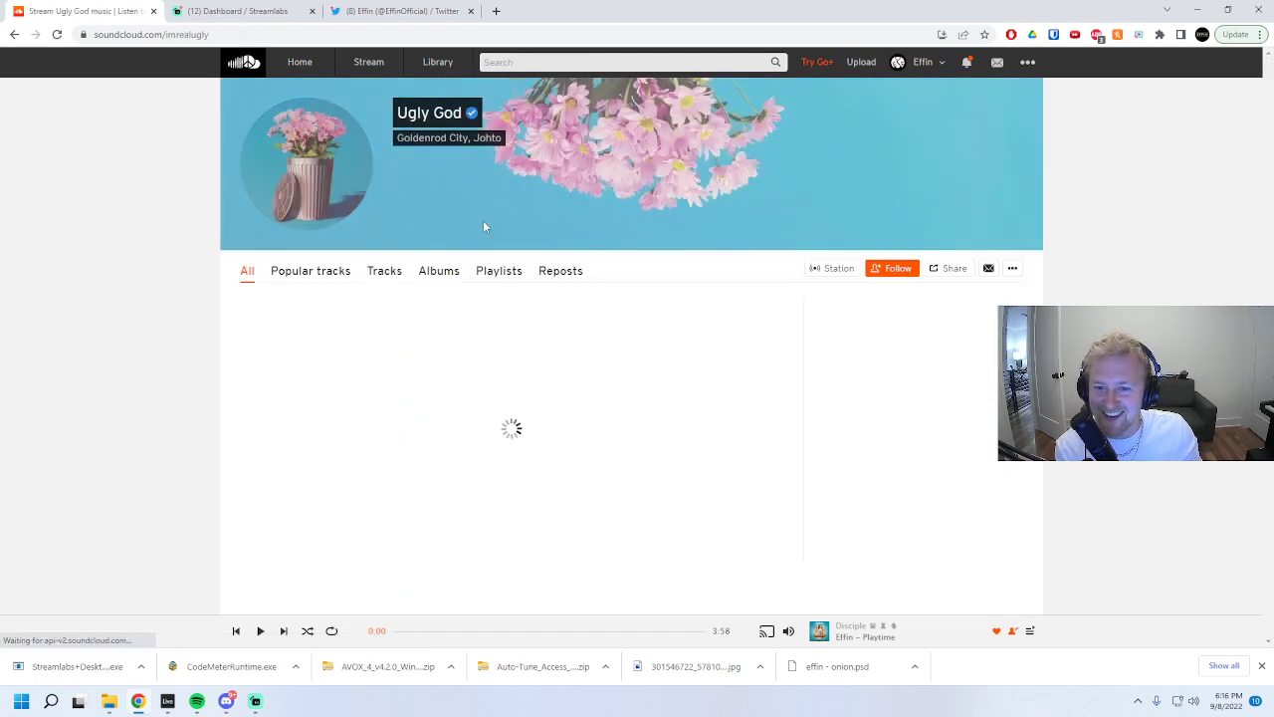
left_click(306, 165)
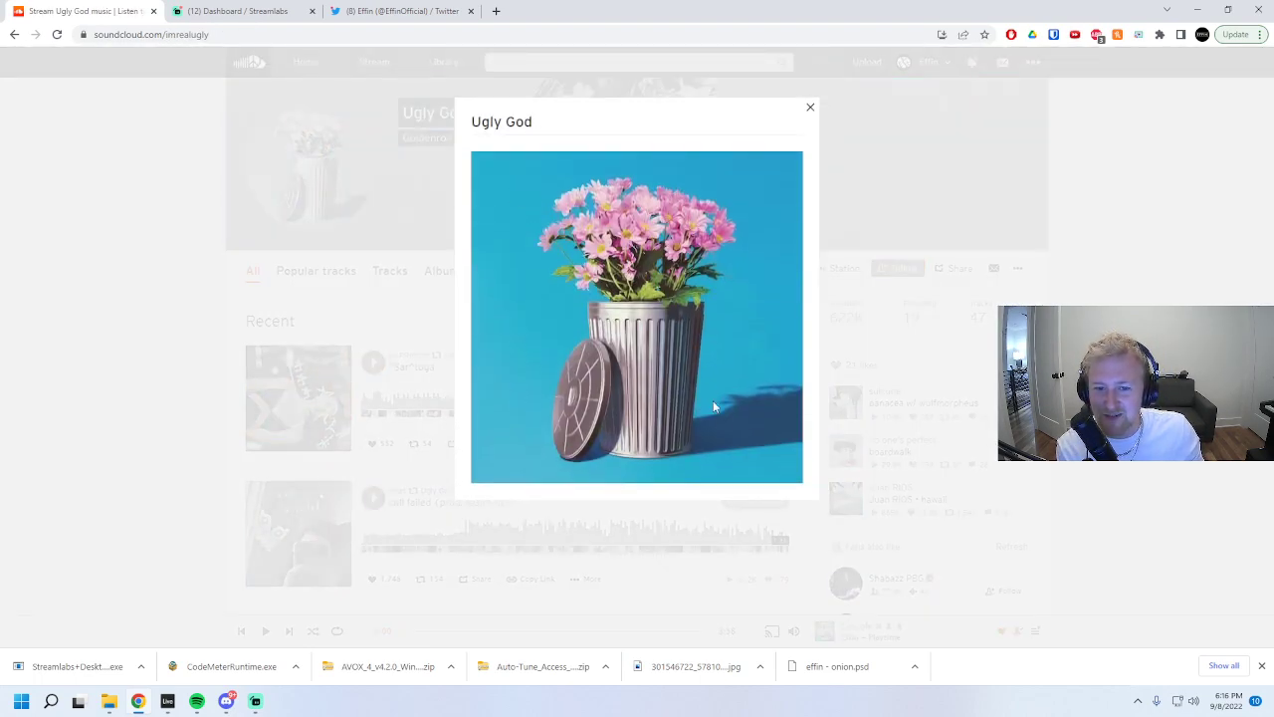
left_click_drag(436, 137, 479, 213)
left_click(294, 140)
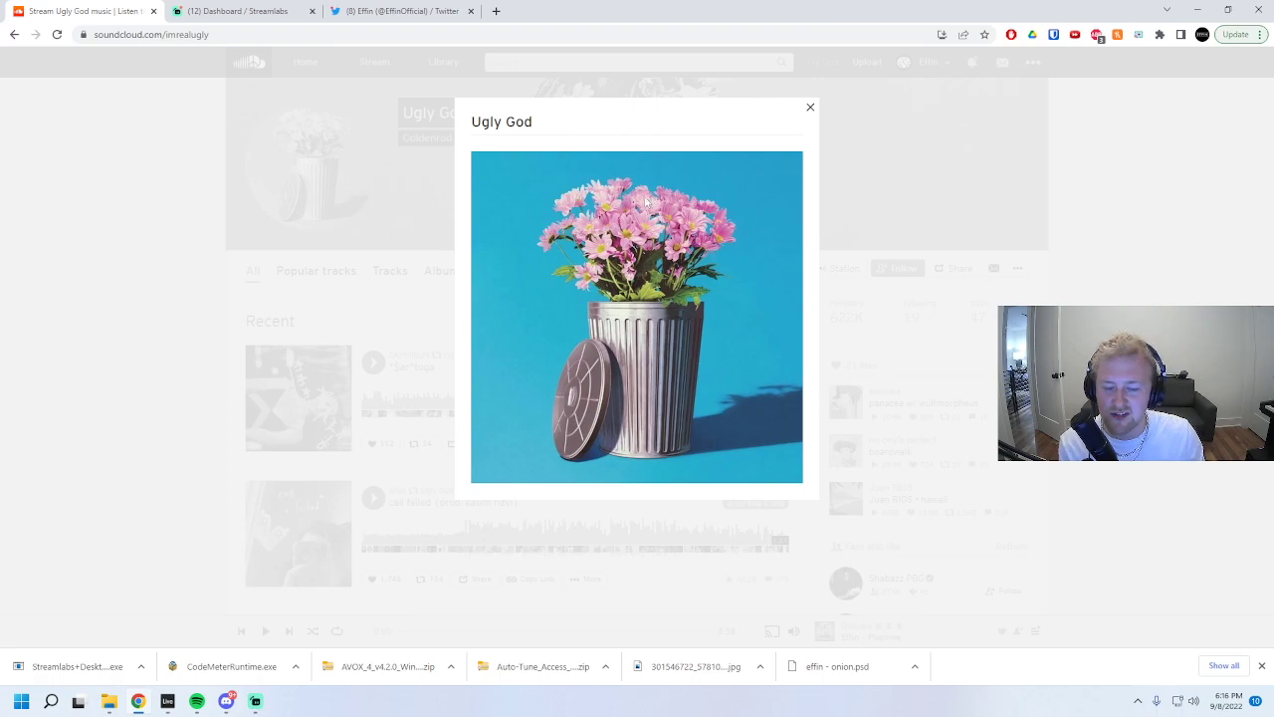
- Read the latest stream chat in Streamlabs Desktop, and reopen the Effin SoundCloud profile in Chrome
left_click(226, 702)
left_click(256, 702)
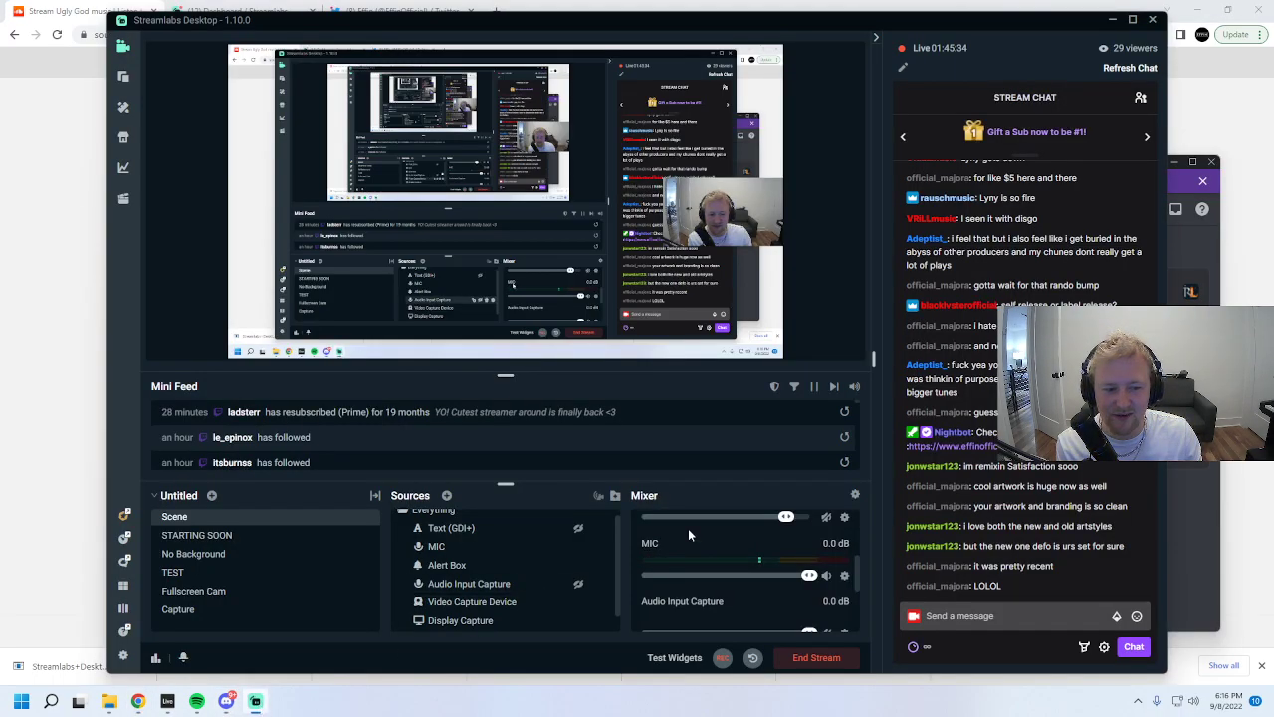
left_click(1204, 131)
left_click(922, 64)
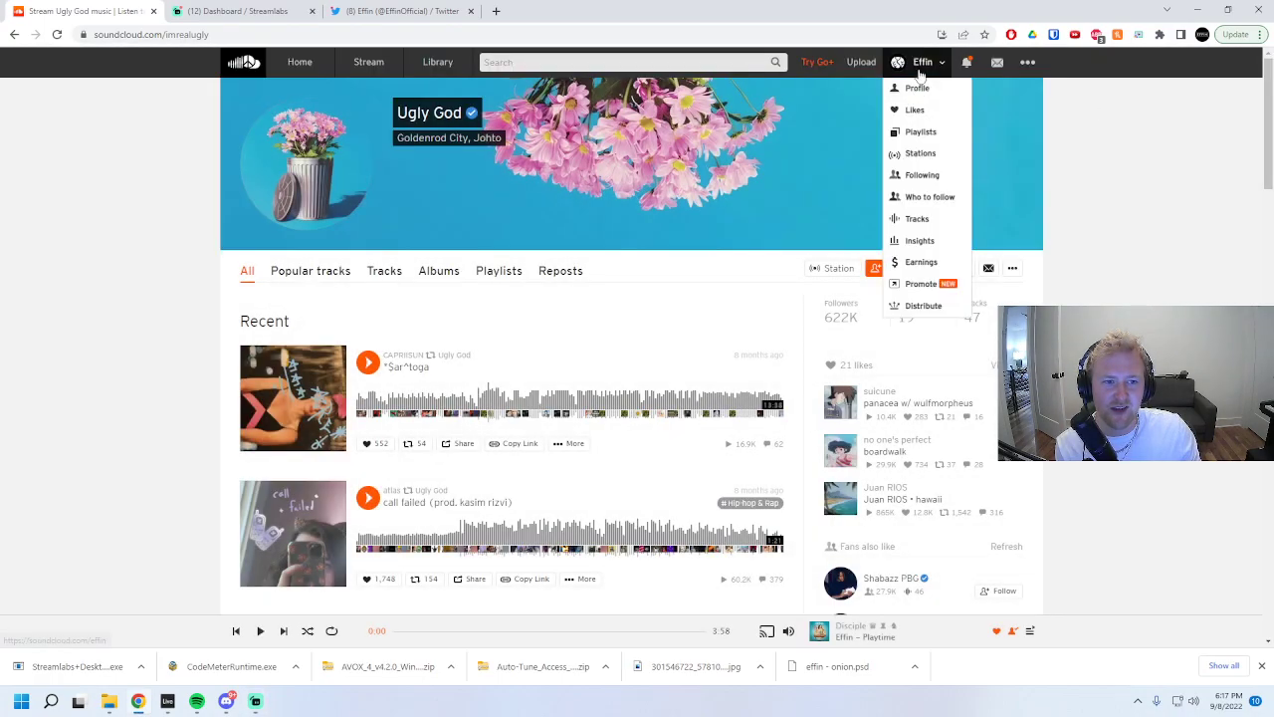
left_click(916, 88)
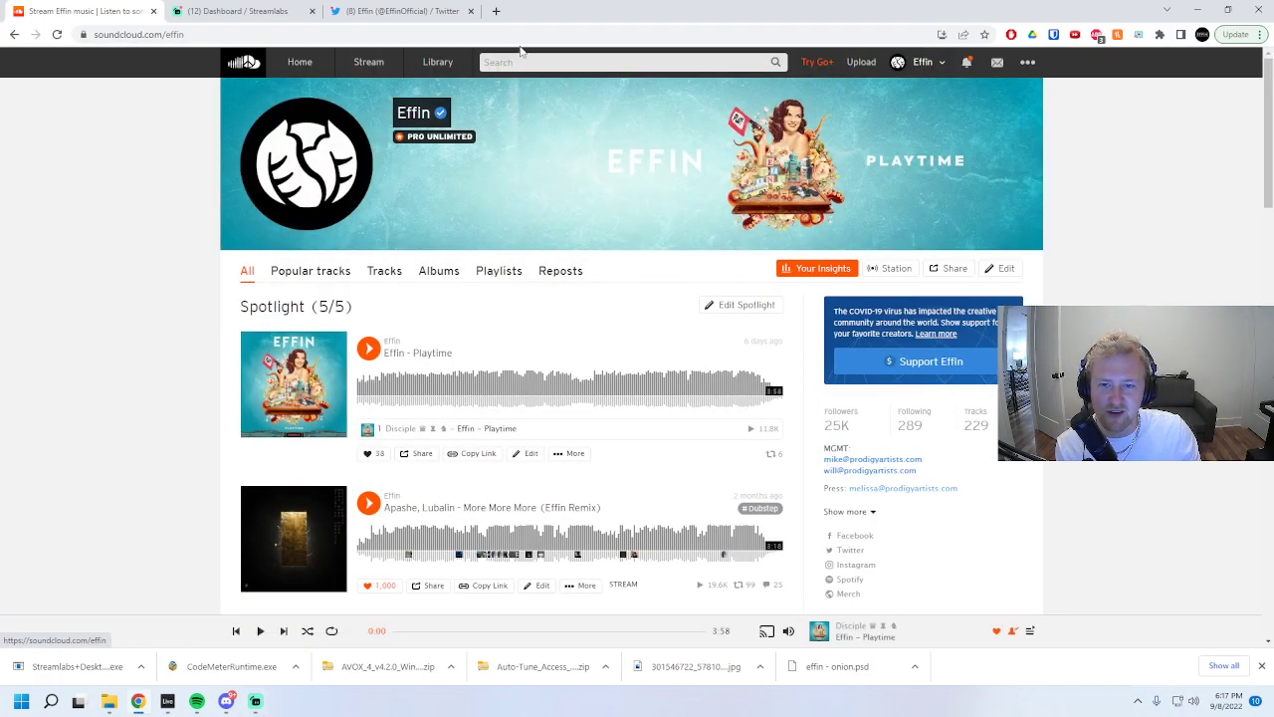
- Search SoundCloud for "uncomfo" and open the track Effin - Uncomfortable to view its artwork
left_click(518, 61)
type("uncomfo")
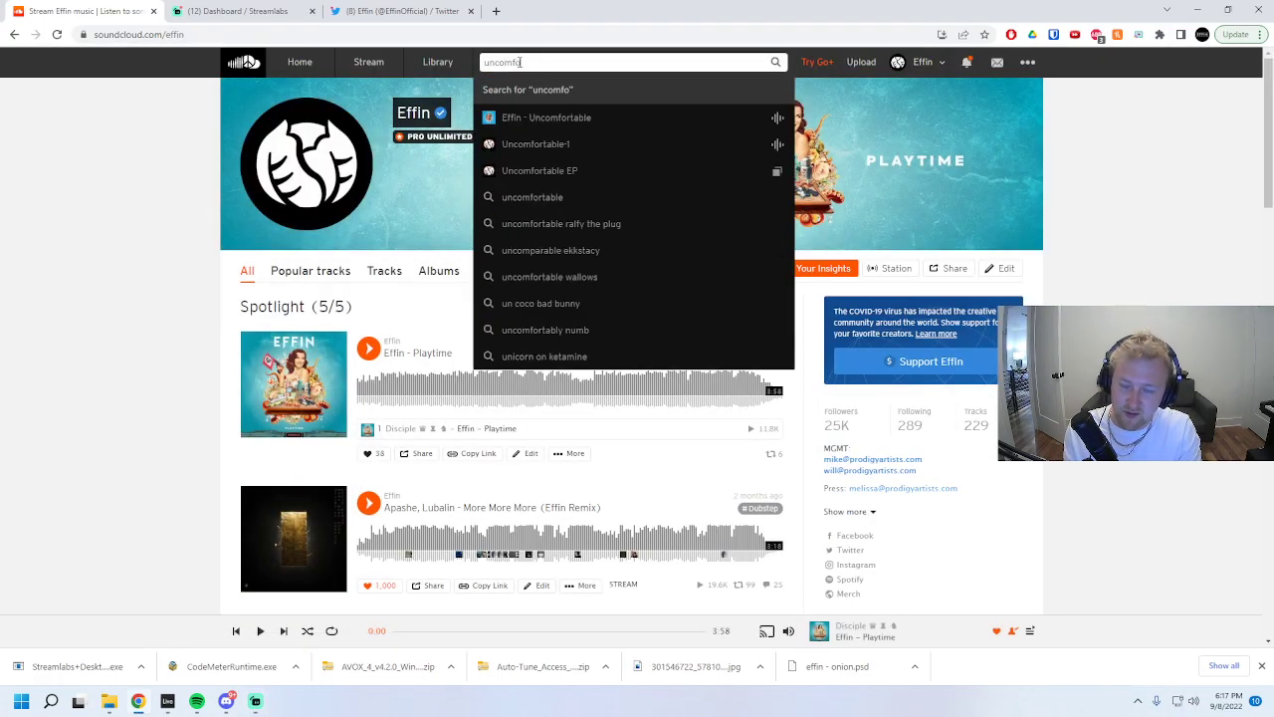
left_click(578, 119)
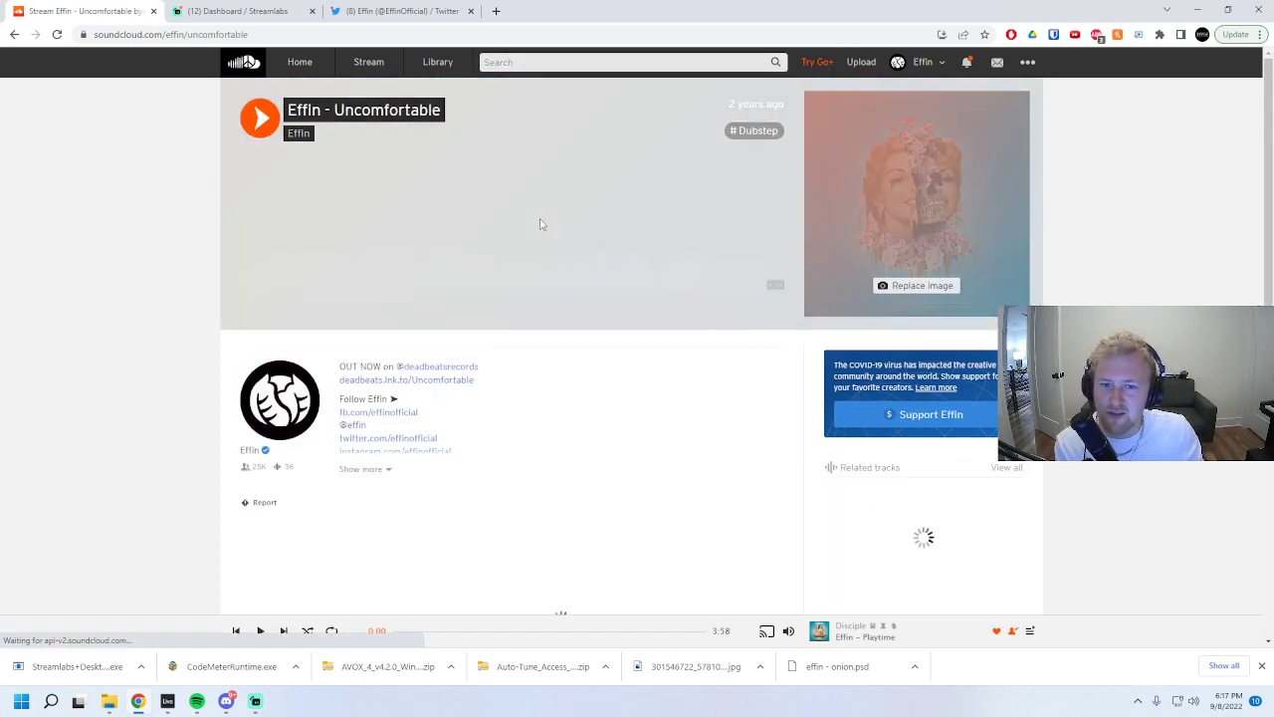
- Return to the Effin profile and look through the artwork of its spotlight and recent releases
left_click(11, 35)
scroll(468, 376, "down", 2)
scroll(490, 386, "down", 15)
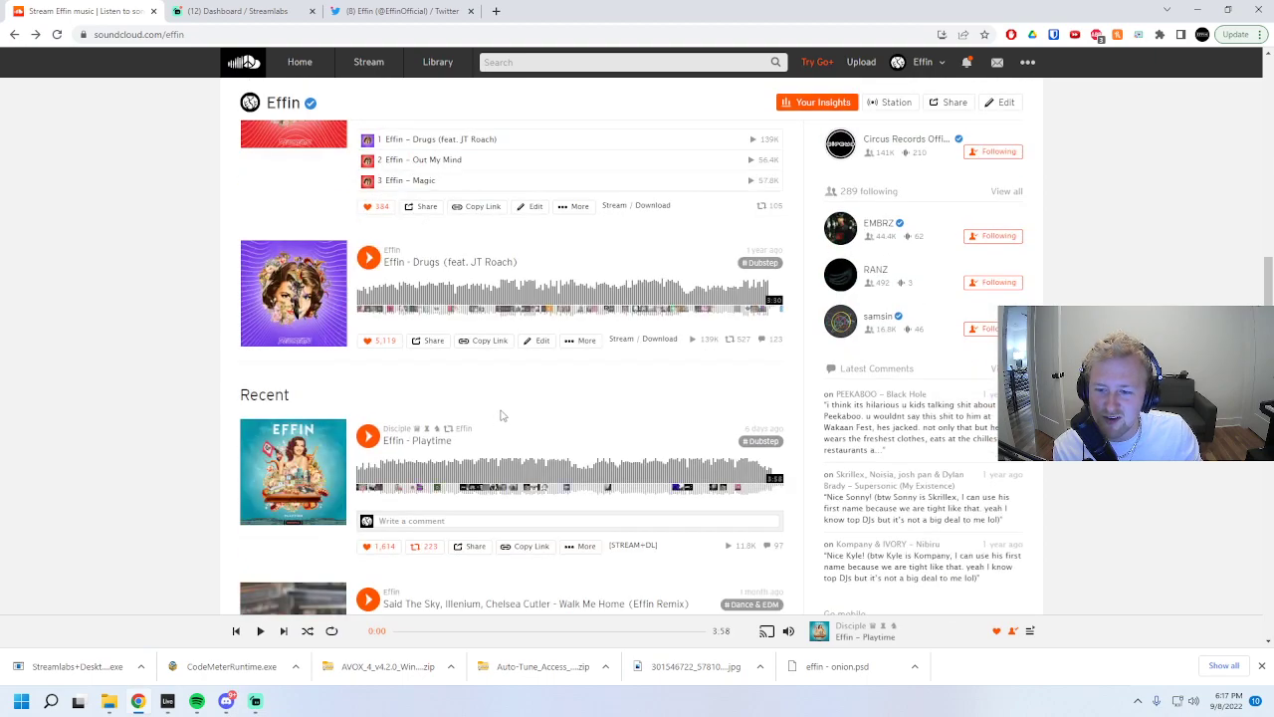
scroll(508, 410, "up", 5)
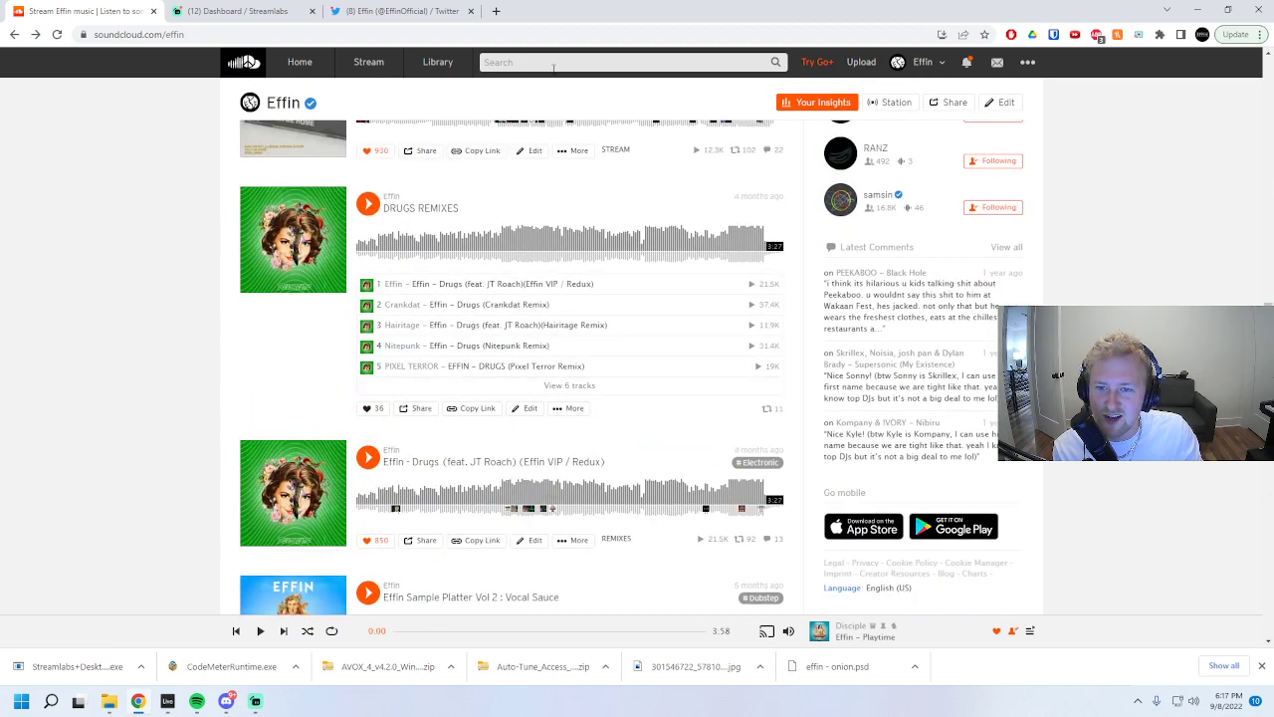
- Search SoundCloud for "flashback" and open the Effin - Flashback EP to examine its cover artwork
left_click(543, 62)
type("flashback")
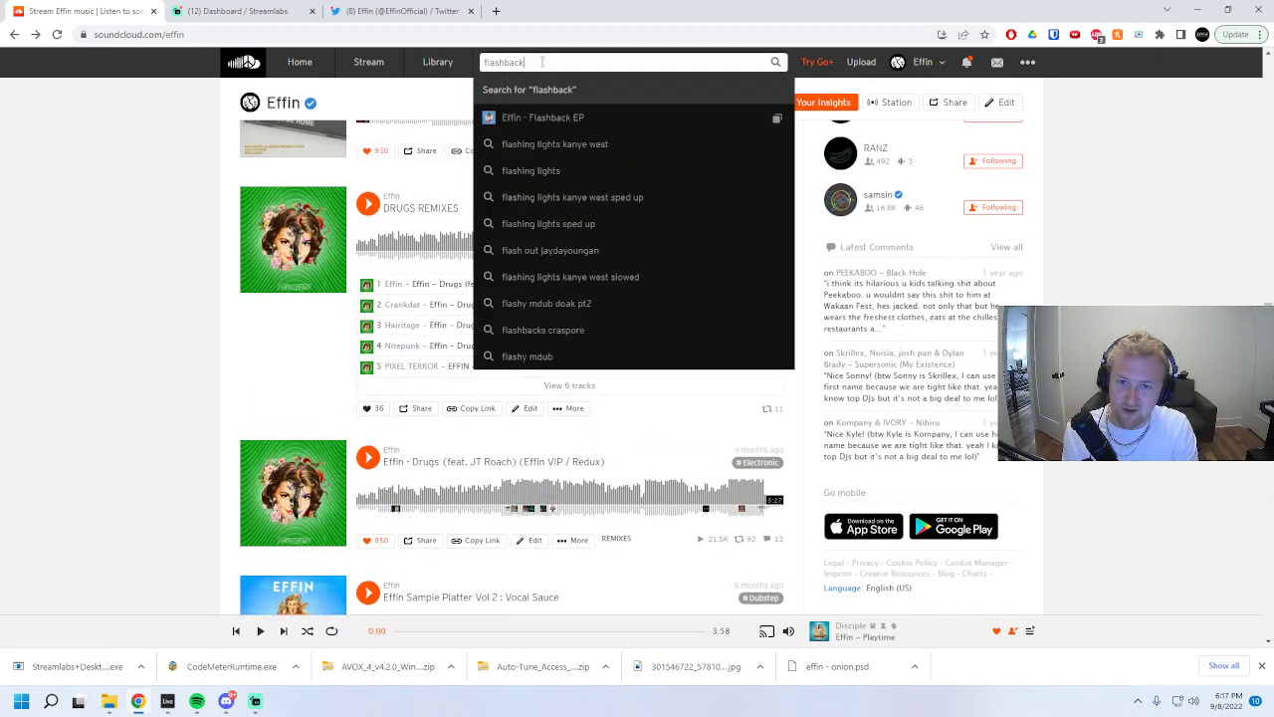
left_click(572, 117)
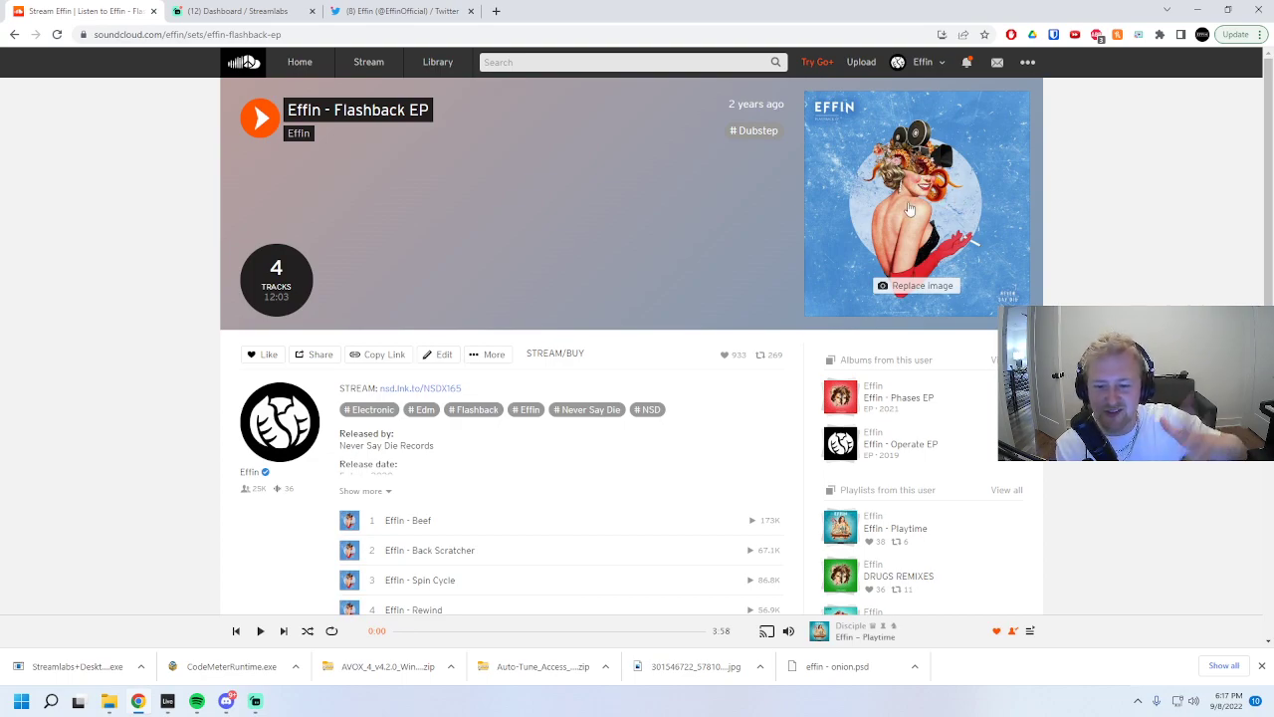
scroll(661, 264, "down", 2)
scroll(624, 435, "up", 2)
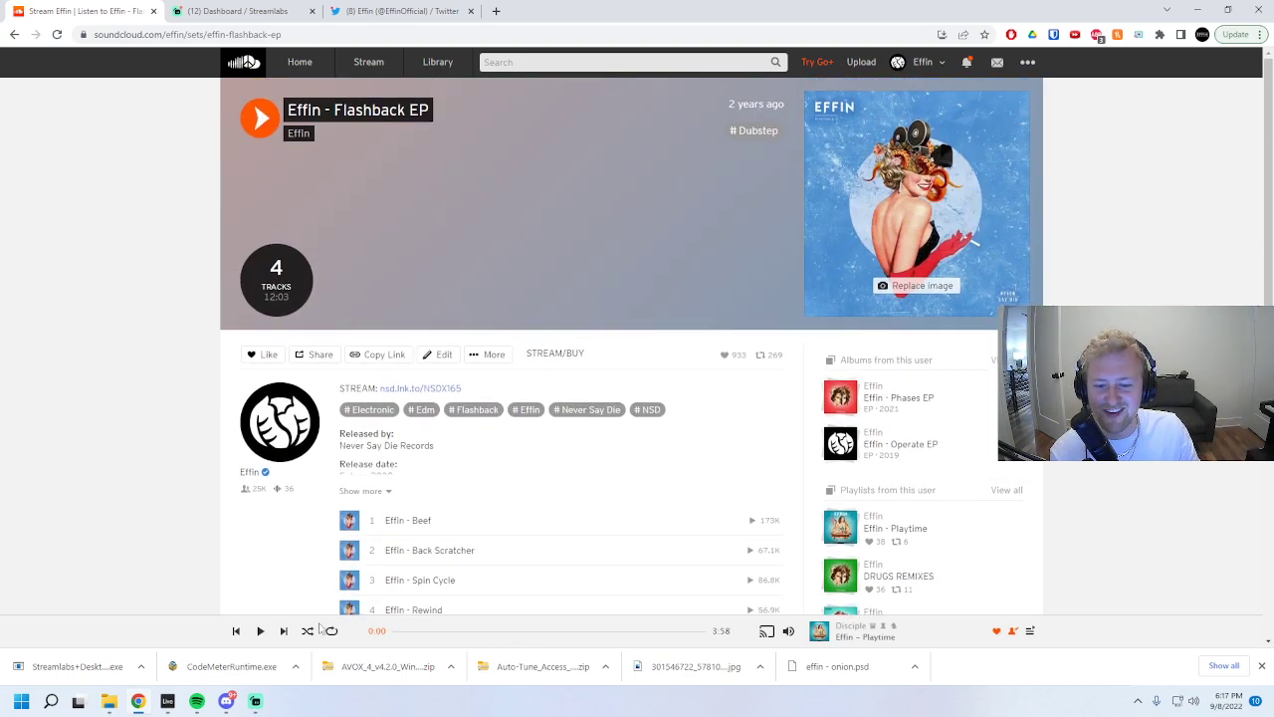
- Switch to Streamlabs Desktop to read the new stream chat messages, and return to Chrome
left_click(253, 702)
left_click(254, 702)
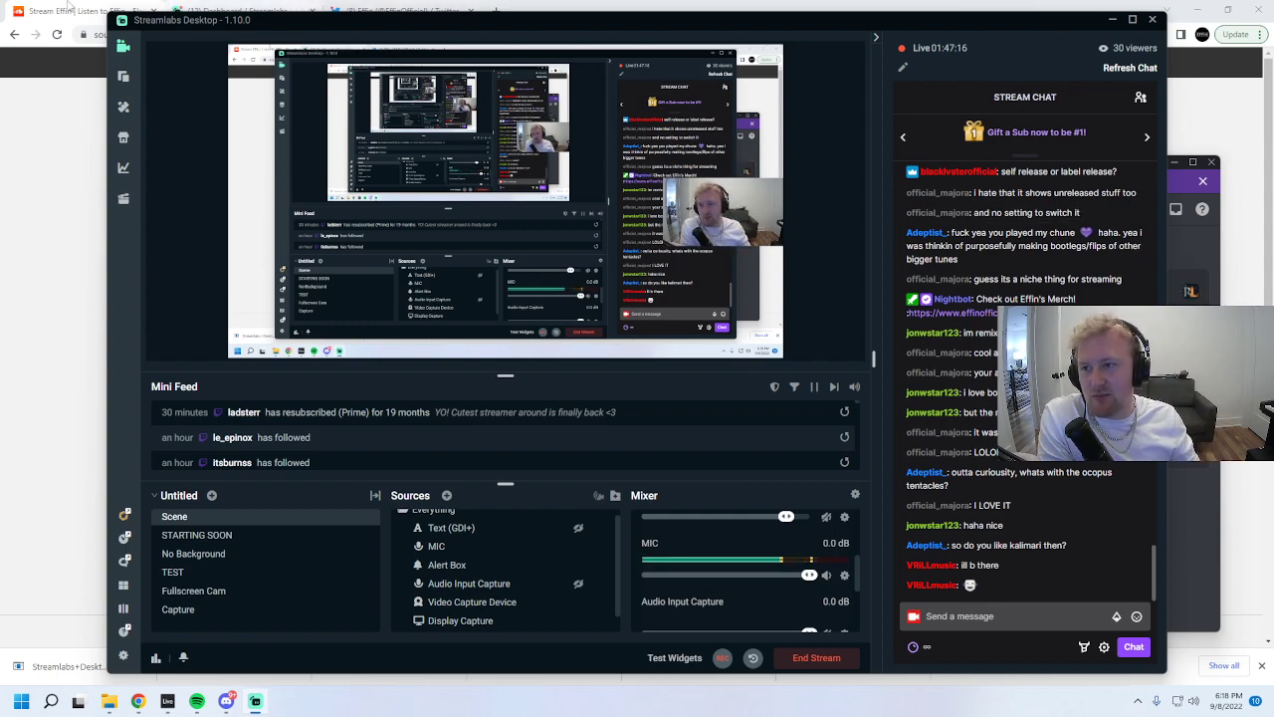
left_click(1185, 288)
- Reopen the Effin SoundCloud profile, and switch back to Streamlabs Desktop to check the chat
left_click(924, 62)
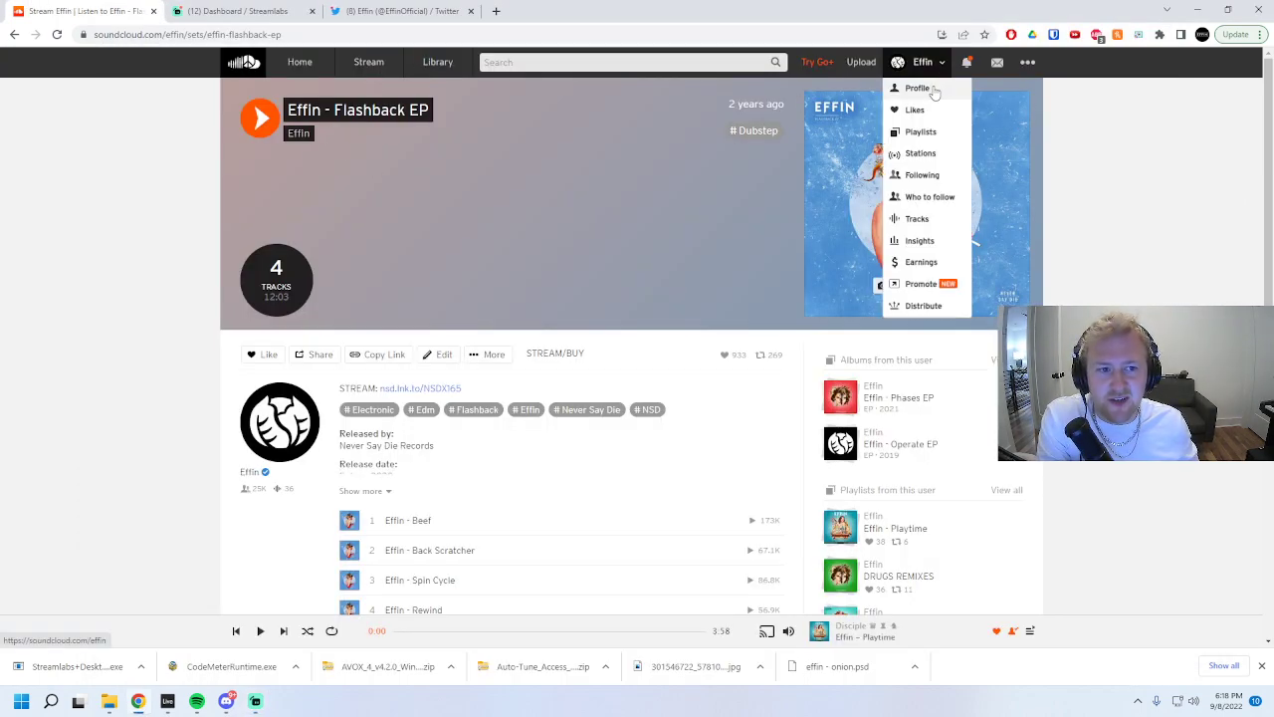
left_click(921, 88)
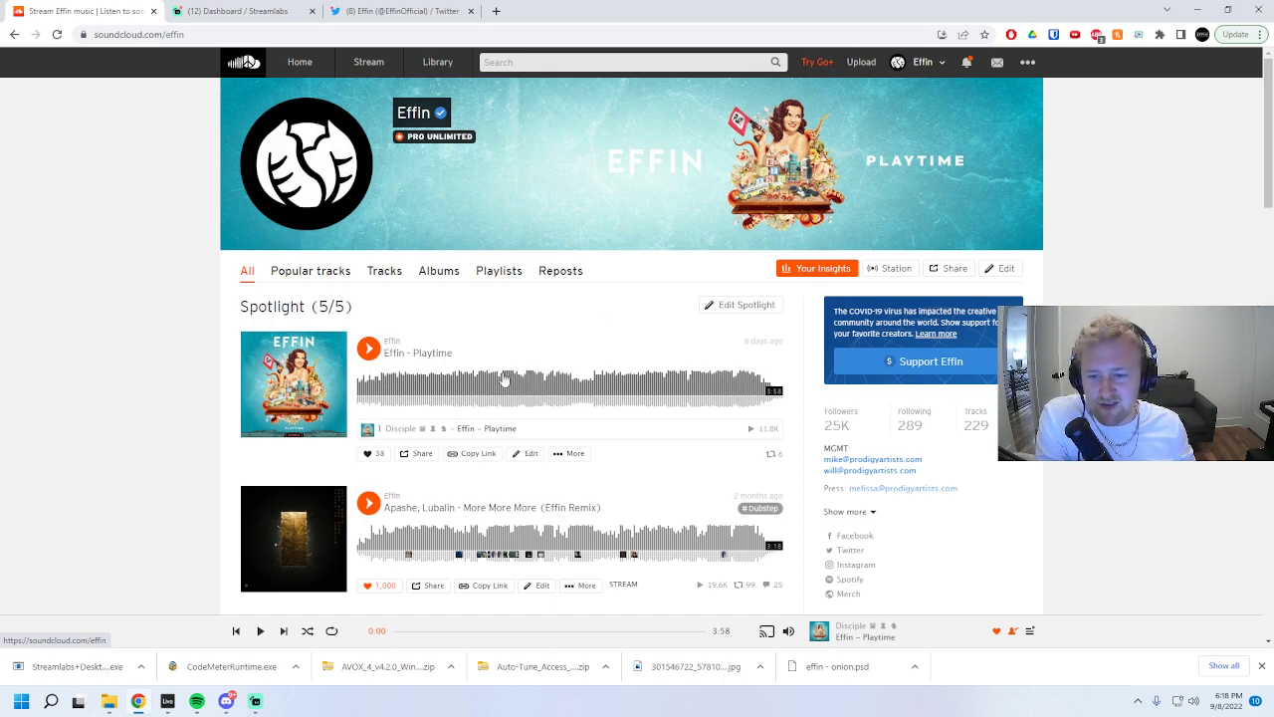
left_click(255, 701)
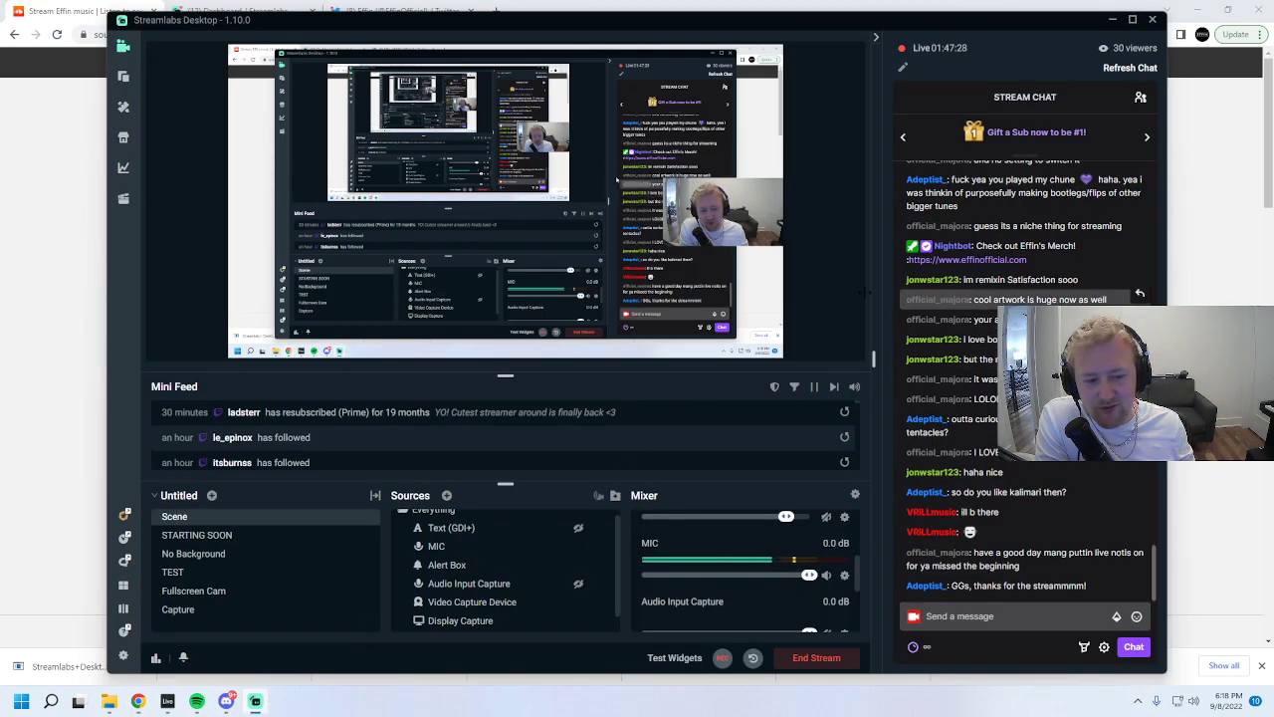